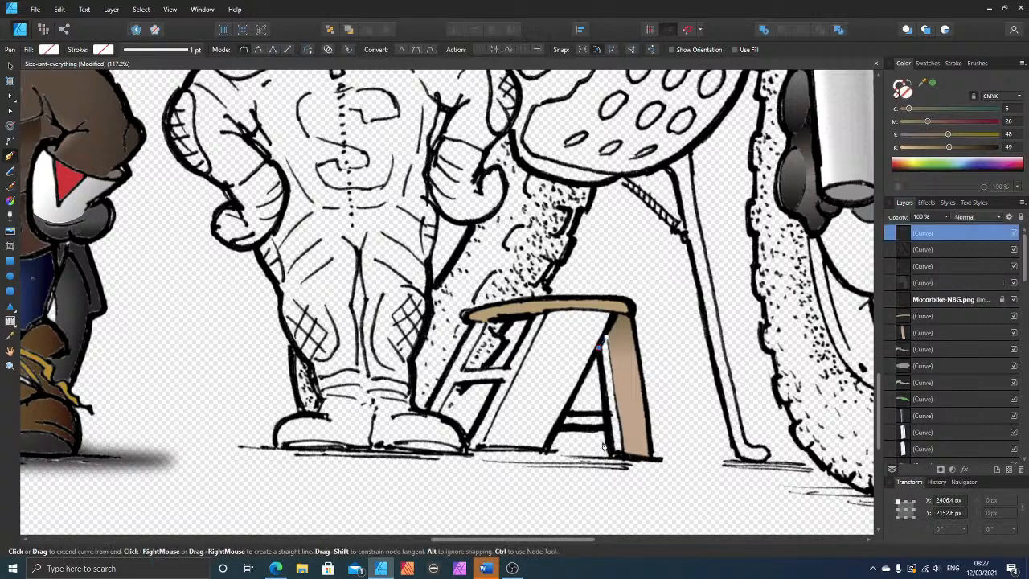
Step: Finish tracing the stool's shaded inner right leg and crossbar as a closed shape, and fill it dark brown with black at 75
{"action": "left_click", "coordinate": [604, 414]}
{"action": "left_click", "coordinate": [558, 433]}
{"action": "left_click", "coordinate": [606, 432]}
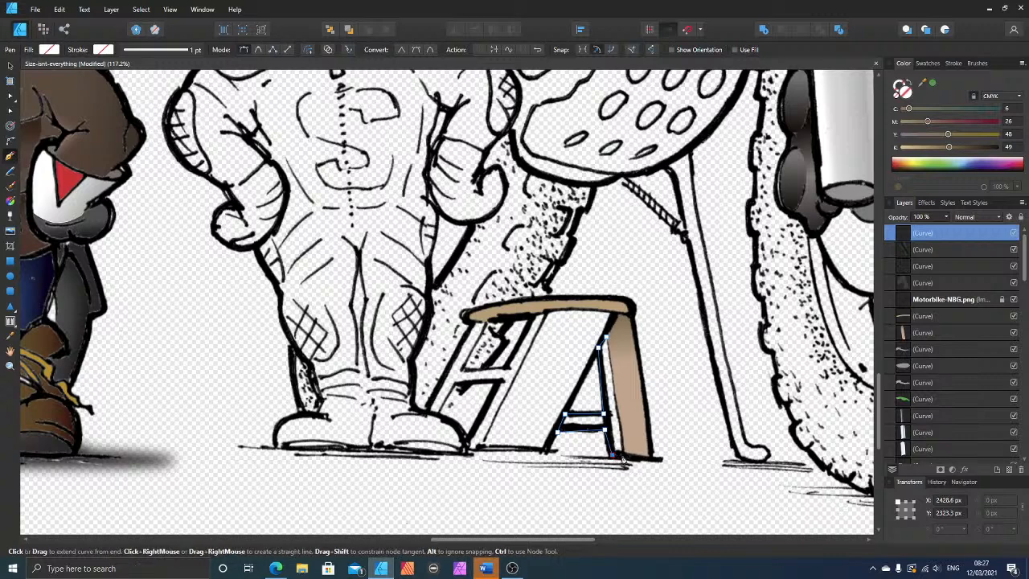
{"action": "left_click", "coordinate": [623, 458]}
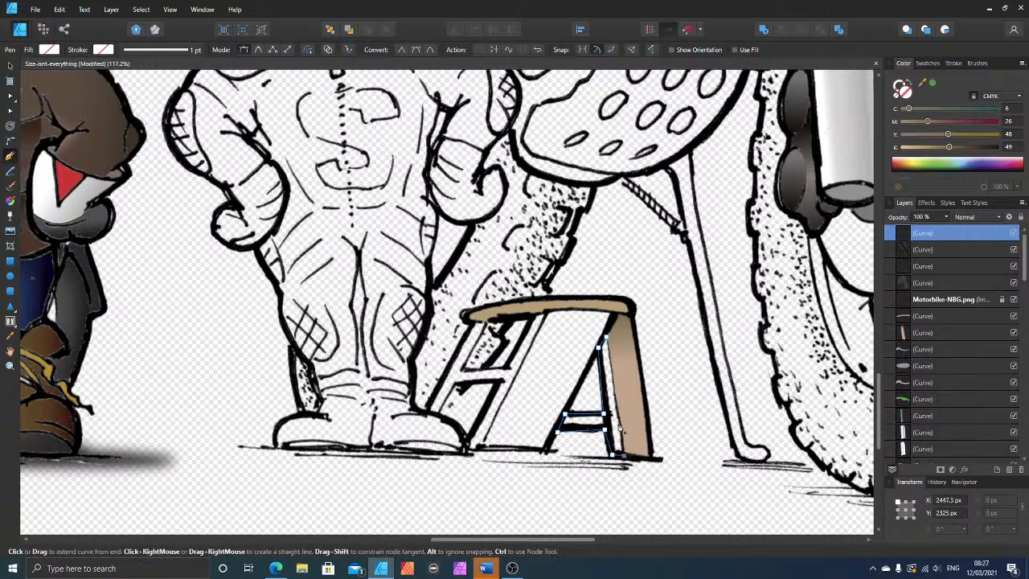
{"action": "left_click", "coordinate": [609, 344]}
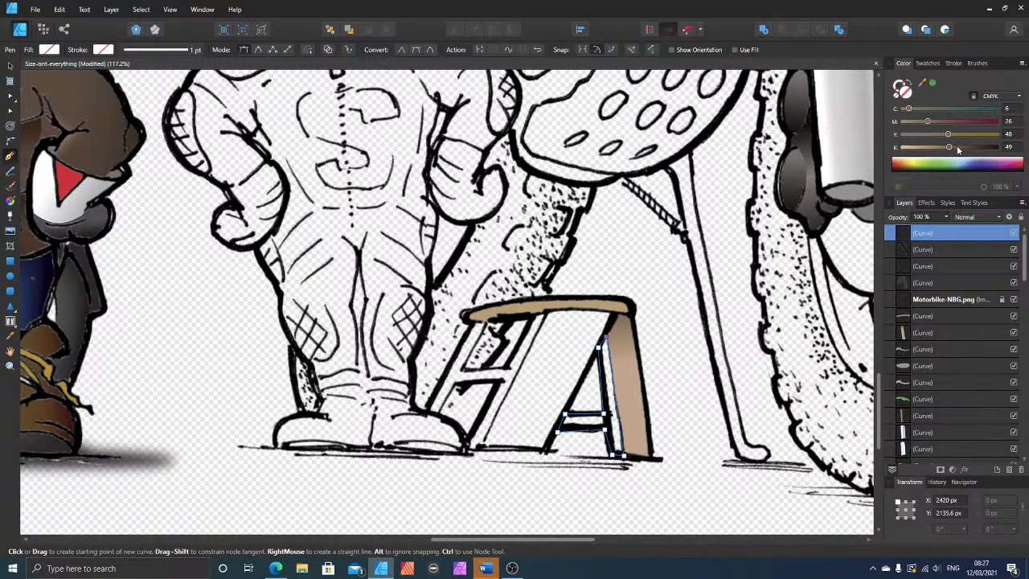
{"action": "left_click_drag", "start_coordinate": [958, 150], "coordinate": [973, 148]}
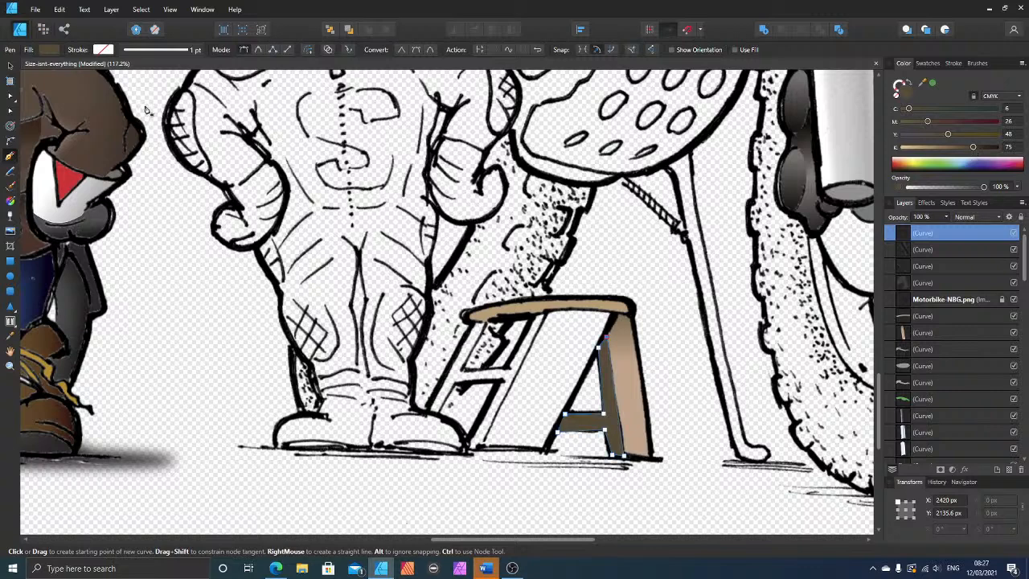
Step: Move the dark brown leg-and-crossbar shape down the layer order, below the Motorbike-NBG.png line art and the stool's seat
{"action": "key", "text": "a"}
{"action": "key", "text": "ctrl+bracketleft"}
{"action": "key", "text": "ctrl+bracketleft"}
{"action": "key", "text": "ctrl+bracketleft"}
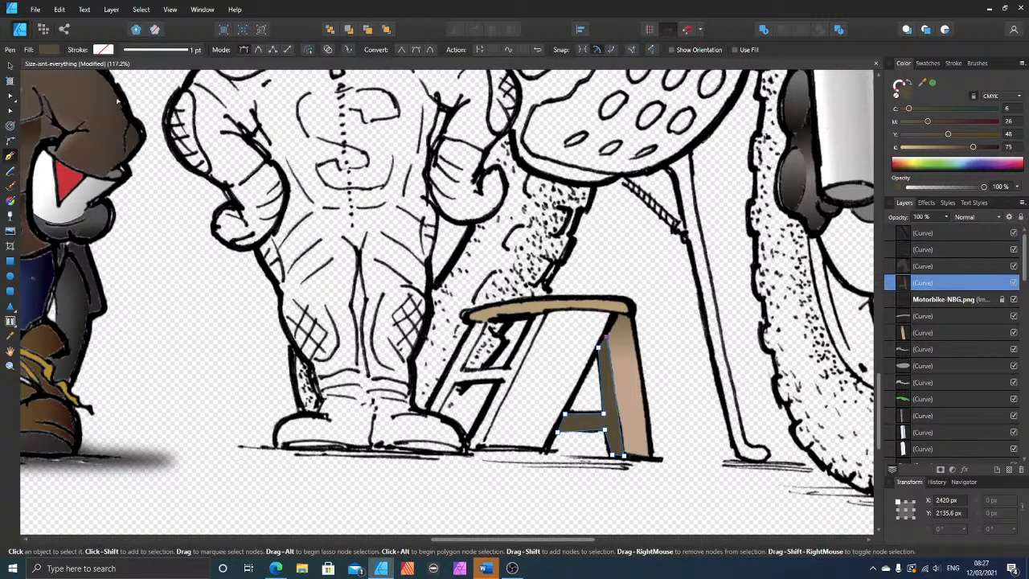
{"action": "key", "text": "ctrl+bracketleft"}
{"action": "key", "text": "ctrl+bracketleft"}
{"action": "key", "text": "p"}
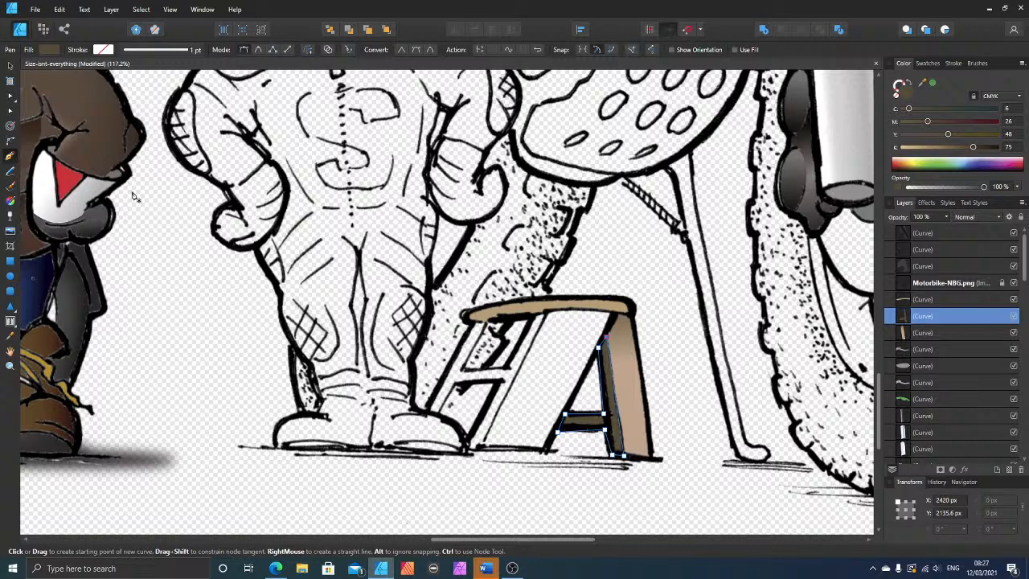
Step: Duplicate the stool's tan right leg panel and place the copy over the gap beneath the seat's left half
{"action": "left_click", "coordinate": [11, 66]}
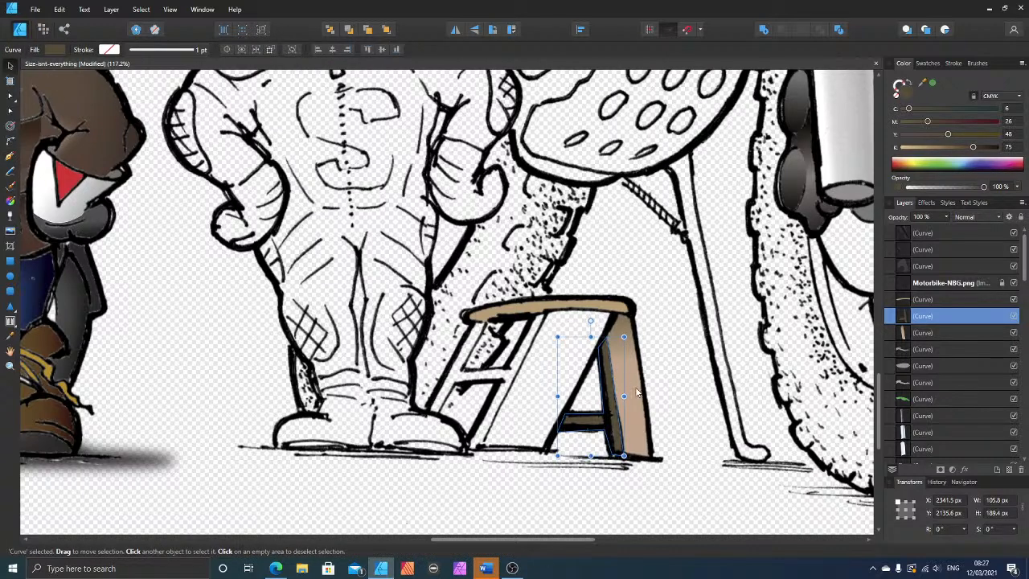
{"action": "left_click", "coordinate": [637, 392]}
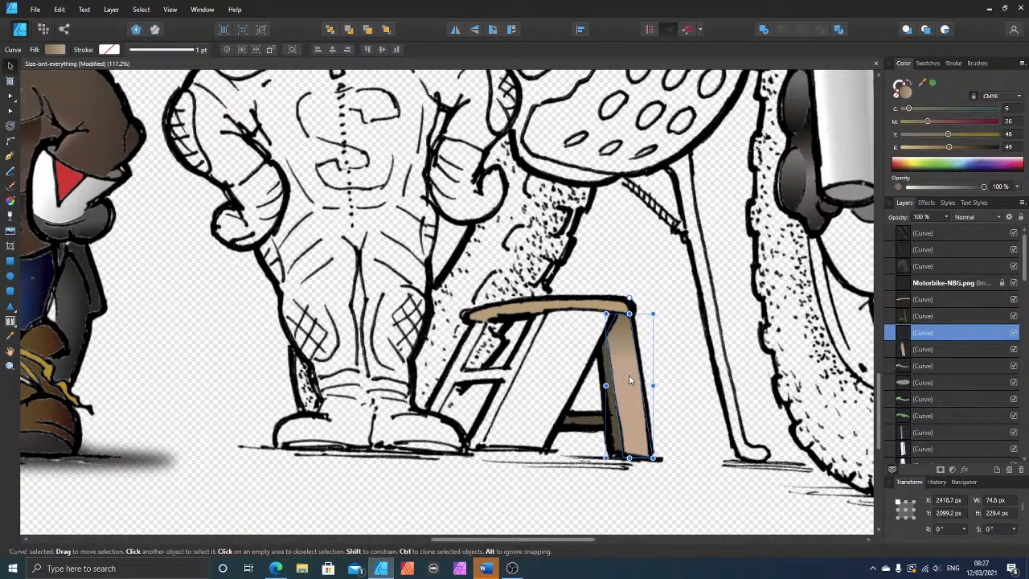
{"action": "left_click_drag", "start_coordinate": [637, 390], "coordinate": [526, 372]}
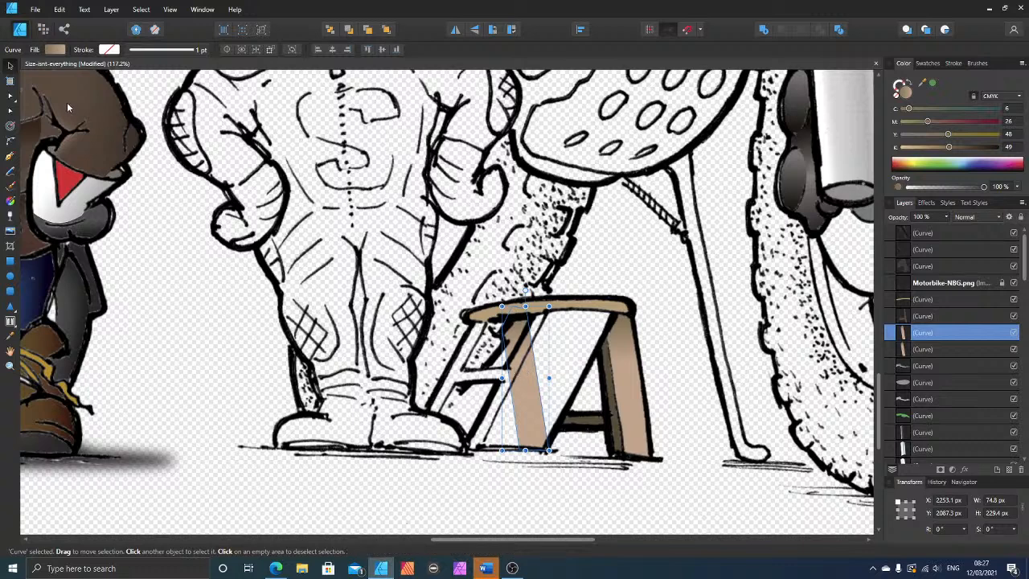
Step: Reshape the copied panel by moving its nodes so it fills the stool's wide slanted front leg, then deselect it
{"action": "left_click", "coordinate": [11, 98]}
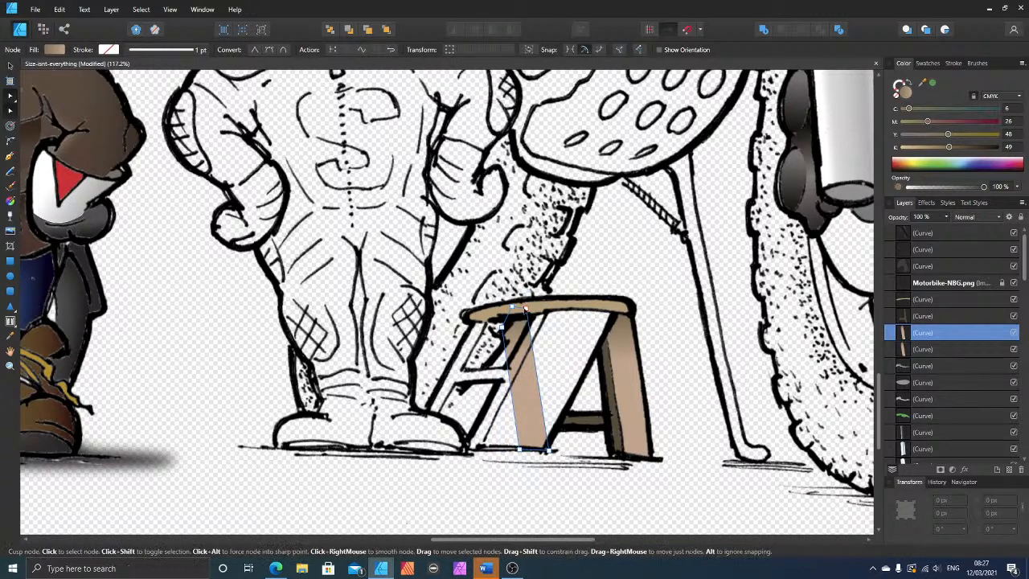
{"action": "left_click_drag", "start_coordinate": [525, 308], "coordinate": [615, 312]}
{"action": "left_click_drag", "start_coordinate": [513, 307], "coordinate": [547, 310]}
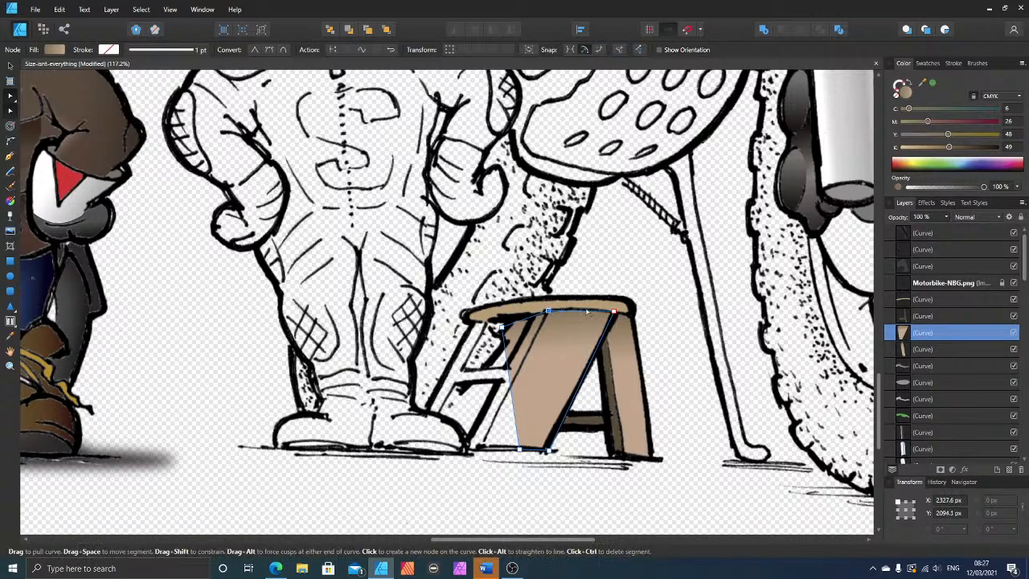
{"action": "left_click", "coordinate": [583, 312]}
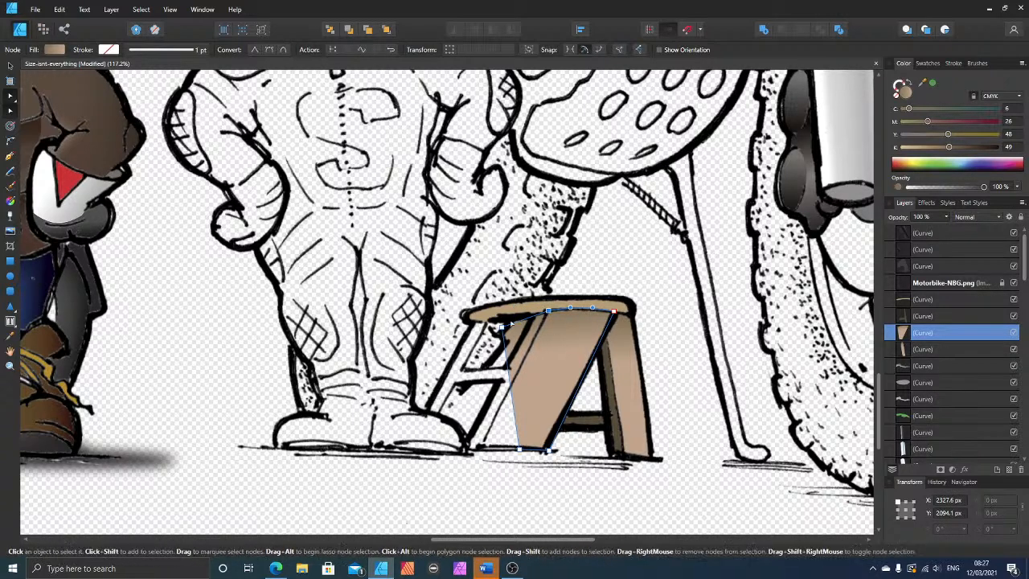
{"action": "left_click_drag", "start_coordinate": [501, 327], "coordinate": [480, 449]}
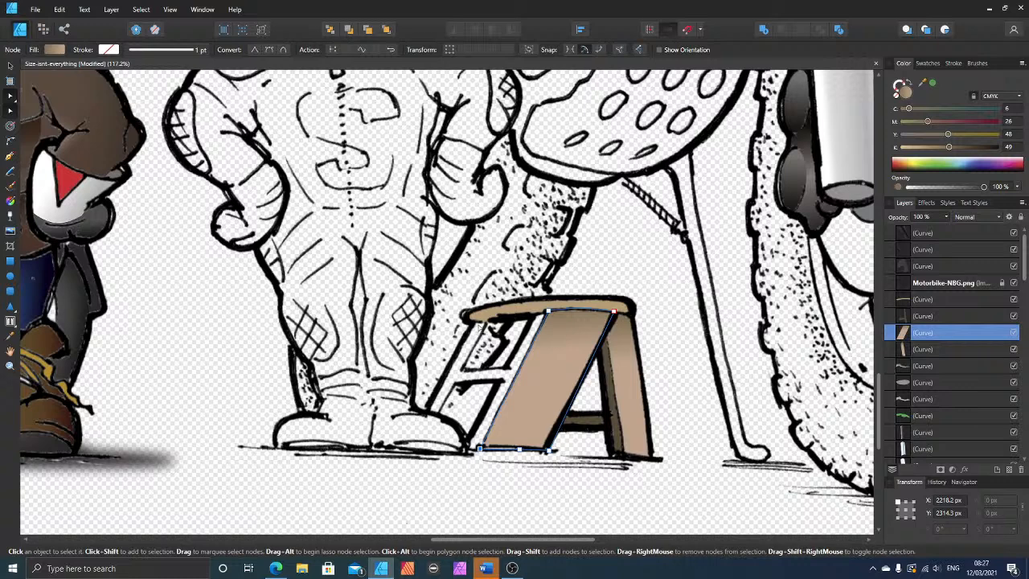
{"action": "left_click", "coordinate": [496, 320]}
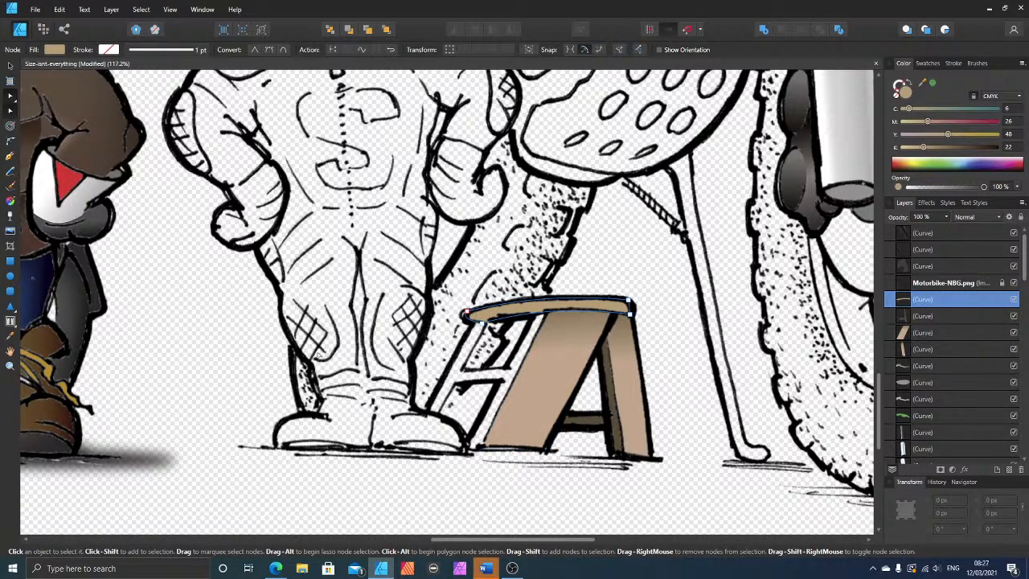
{"action": "key", "text": "Escape"}
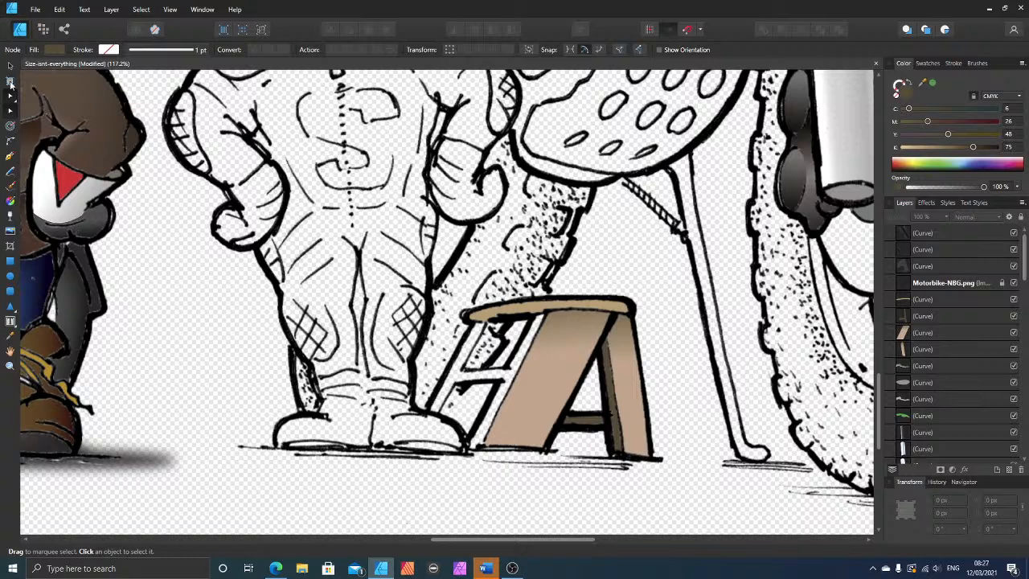
Step: Trace the stool's left legs and connecting crossbar with the Pen tool as one closed H-shaped outline
{"action": "left_click", "coordinate": [10, 155]}
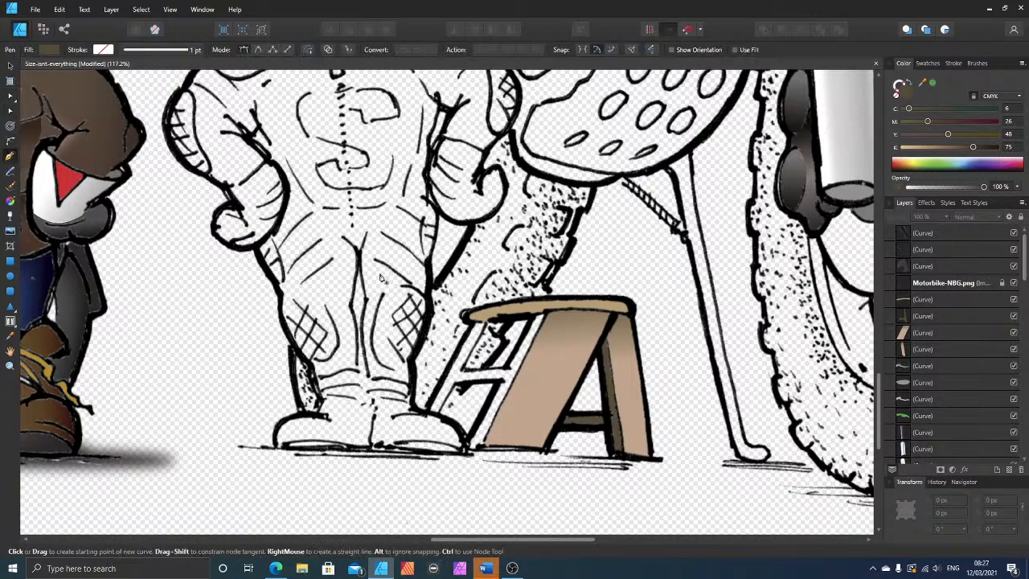
{"action": "left_click", "coordinate": [479, 322]}
{"action": "left_click", "coordinate": [464, 369]}
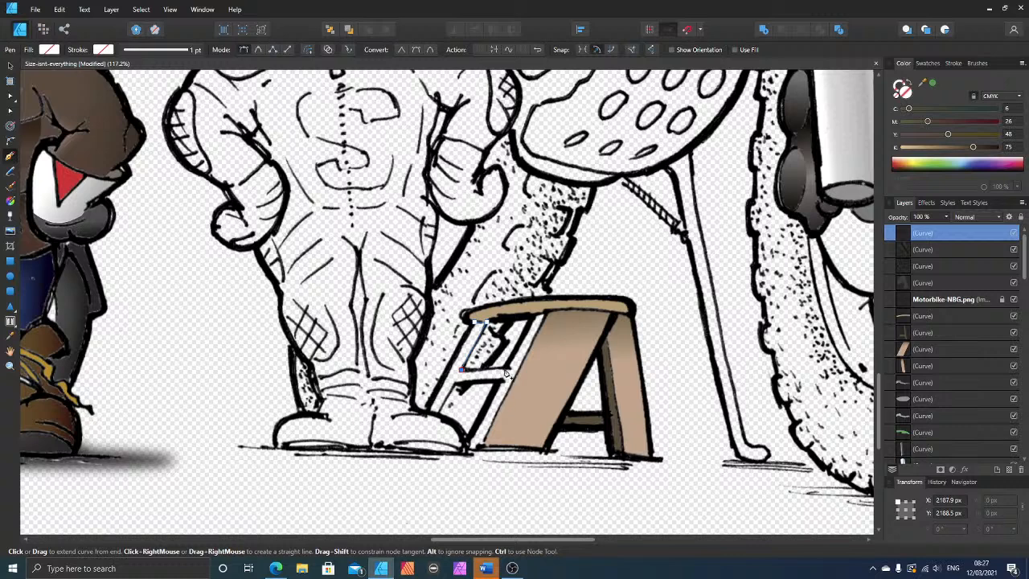
{"action": "left_click", "coordinate": [508, 368]}
{"action": "left_click", "coordinate": [543, 314]}
{"action": "left_click", "coordinate": [476, 449]}
{"action": "left_click", "coordinate": [465, 448]}
{"action": "left_click", "coordinate": [456, 385]}
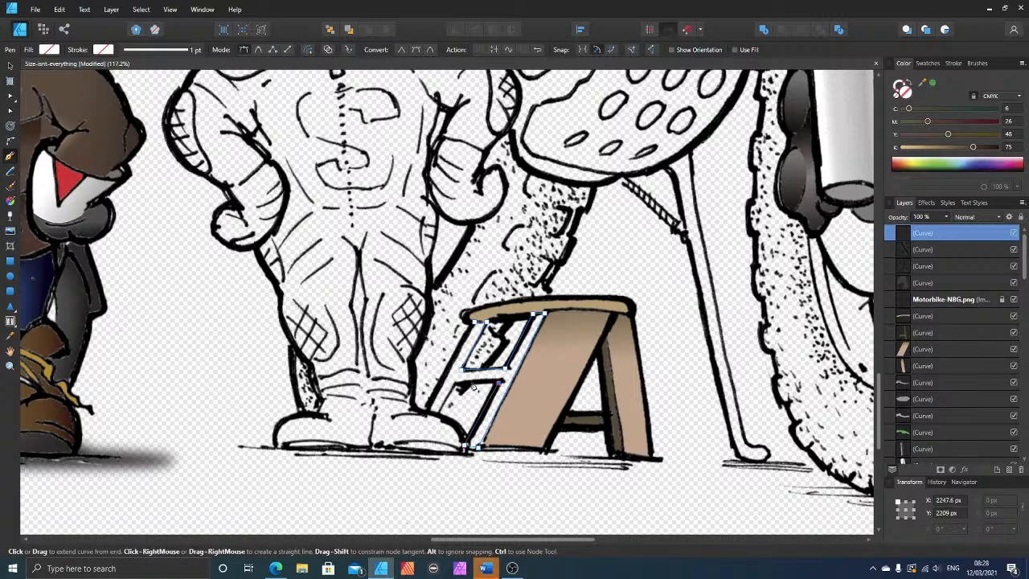
{"action": "left_click", "coordinate": [427, 410]}
{"action": "left_click", "coordinate": [476, 323]}
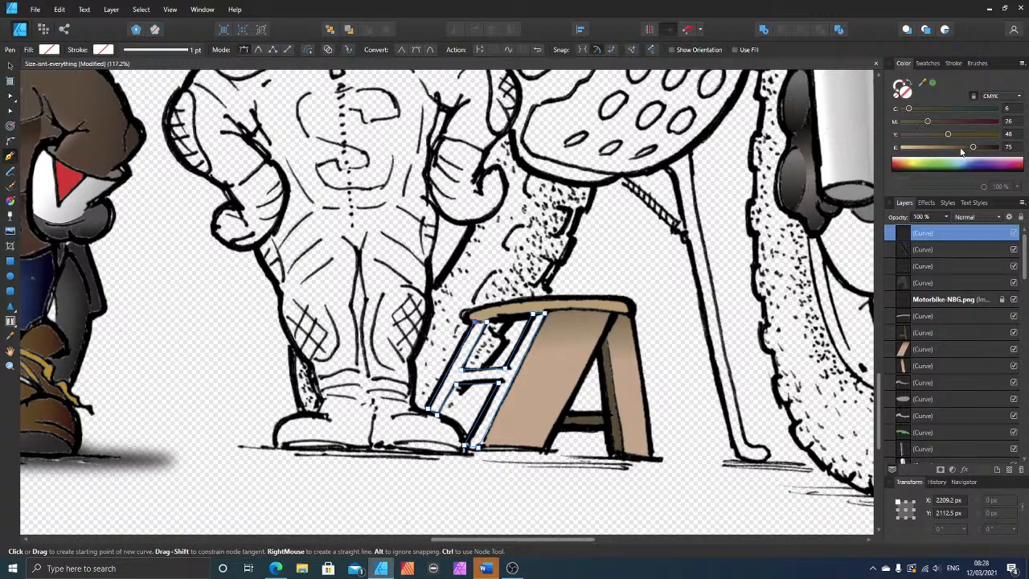
Step: Fill the H-shaped leg frame with the tan colour sampled from the stool's seat
{"action": "left_click_drag", "start_coordinate": [971, 149], "coordinate": [936, 149]}
{"action": "left_click_drag", "start_coordinate": [948, 133], "coordinate": [911, 122]}
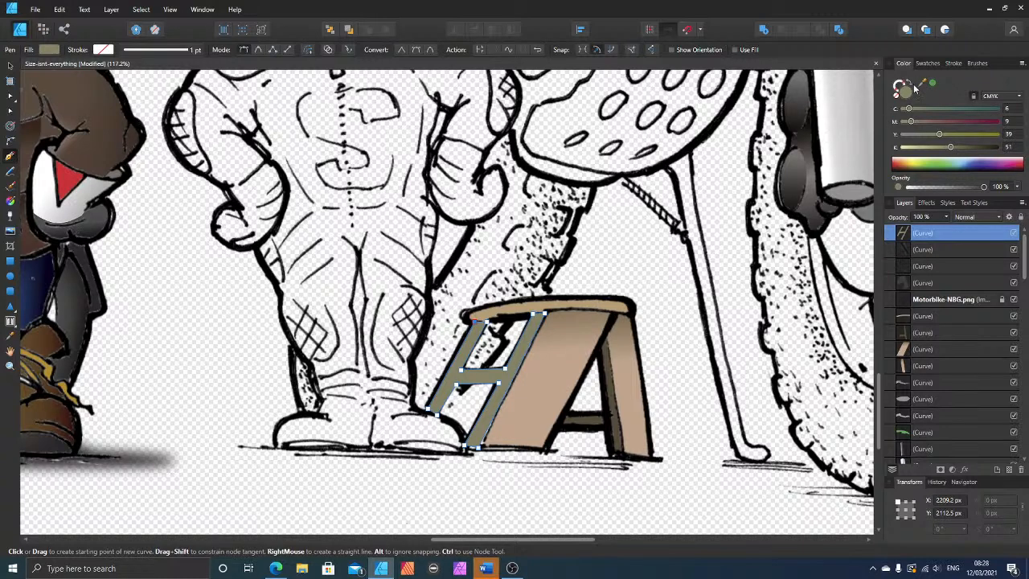
{"action": "left_click_drag", "start_coordinate": [924, 84], "coordinate": [605, 299]}
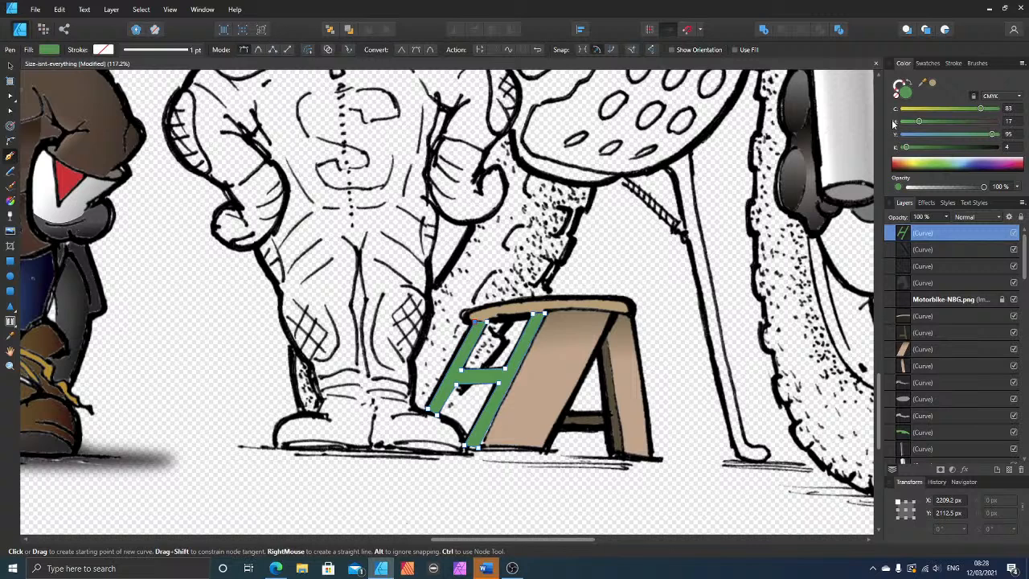
{"action": "left_click", "coordinate": [931, 85]}
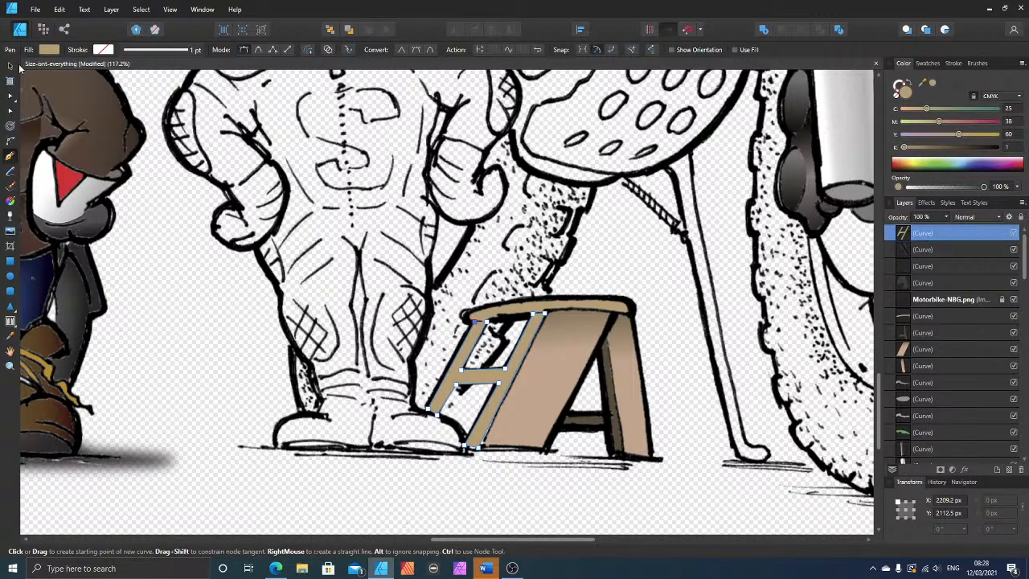
Step: Move the H-shaped leg frame down the layer order, below the Motorbike-NBG.png line art and the seat shape
{"action": "left_click", "coordinate": [11, 65]}
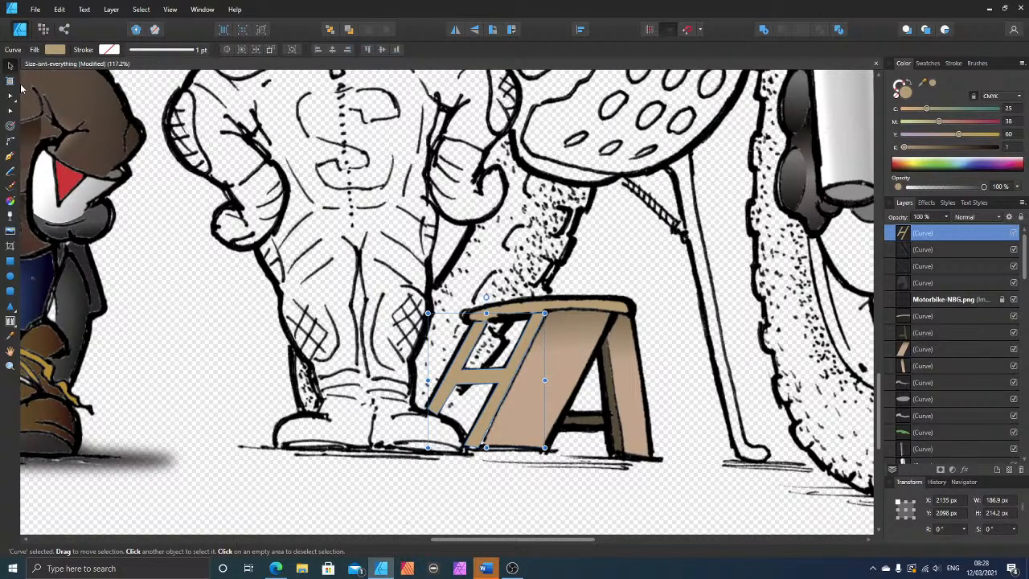
{"action": "key", "text": "ctrl+bracketleft"}
{"action": "key", "text": "ctrl+bracketleft"}
{"action": "key", "text": "ctrl+bracketleft"}
{"action": "key", "text": "ctrl+bracketleft"}
{"action": "key", "text": "ctrl+bracketleft"}
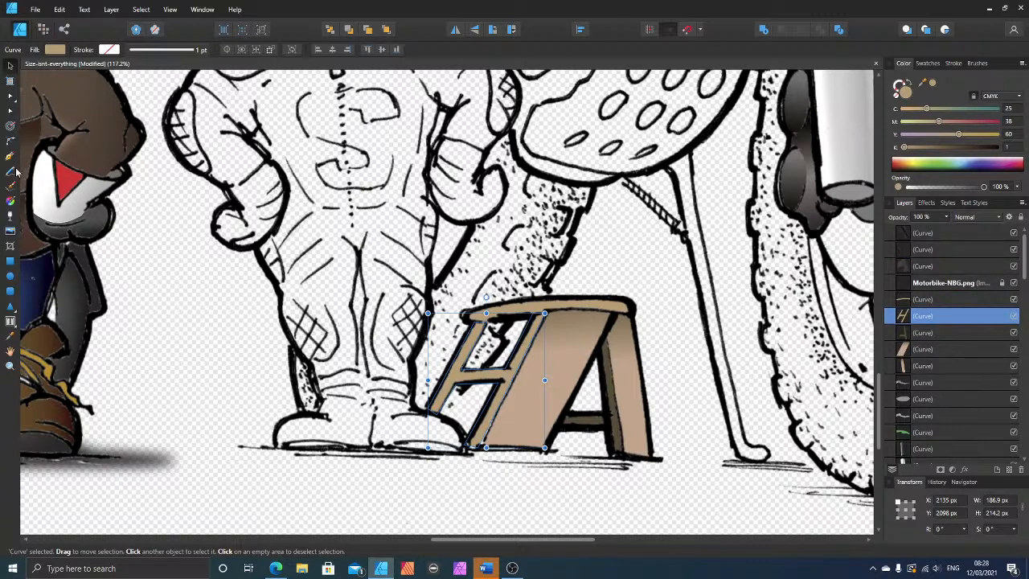
Step: Apply a linear gradient running up the H-shaped leg frame and colour its upper stop with brown sampled from the stool
{"action": "left_click", "coordinate": [11, 201]}
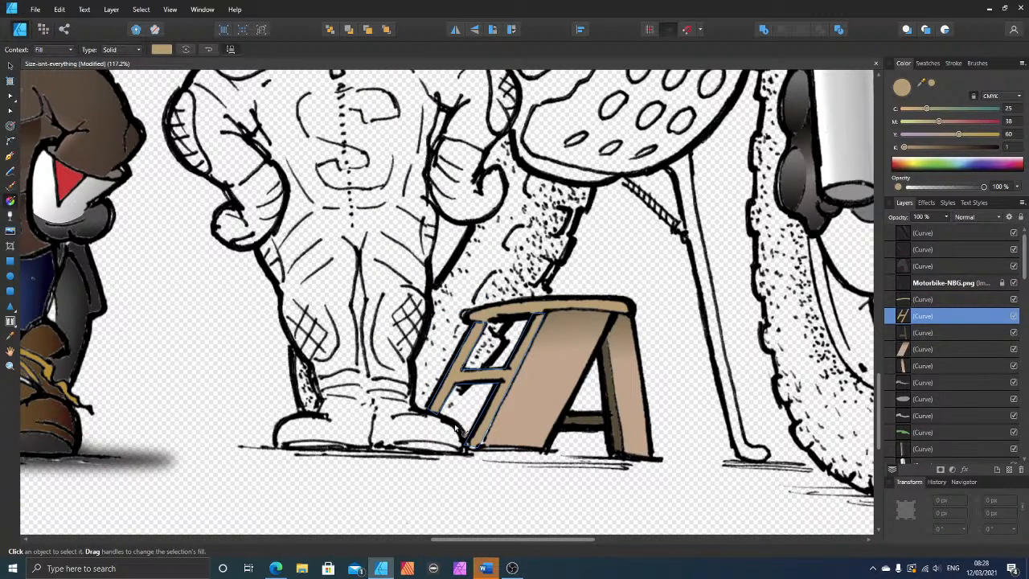
{"action": "left_click_drag", "start_coordinate": [452, 427], "coordinate": [505, 316]}
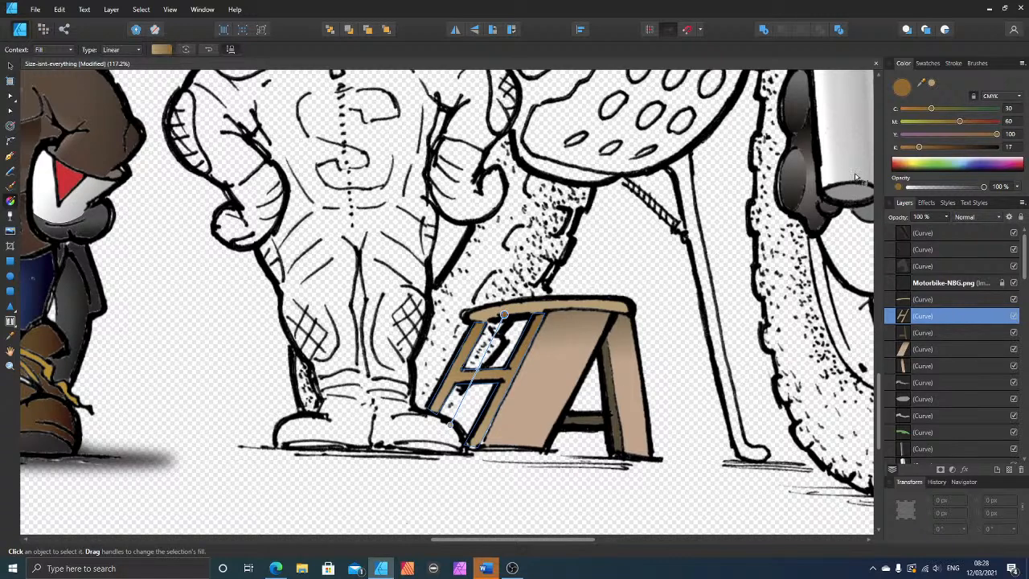
{"action": "left_click_drag", "start_coordinate": [922, 83], "coordinate": [603, 316]}
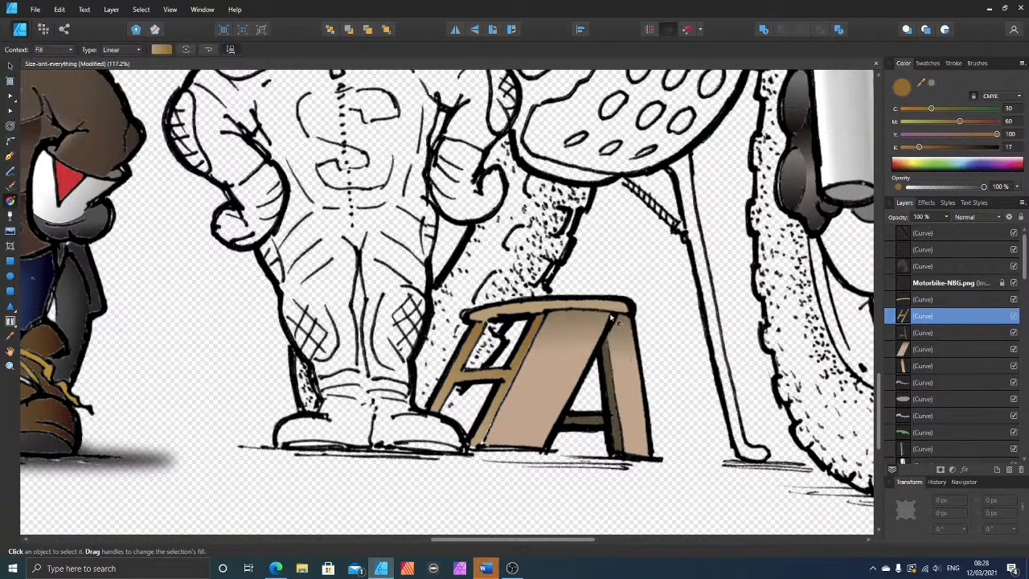
{"action": "left_click", "coordinate": [933, 84]}
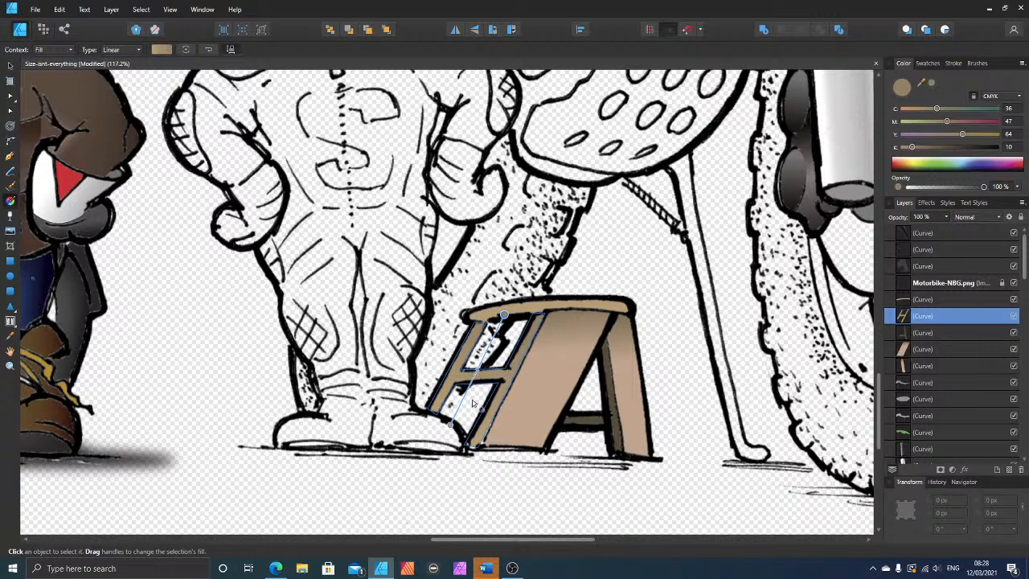
Step: Pull the gradient's lower end up to just below the crossbar and recolour that stop with a sampled light tan
{"action": "left_click_drag", "start_coordinate": [452, 421], "coordinate": [462, 395]}
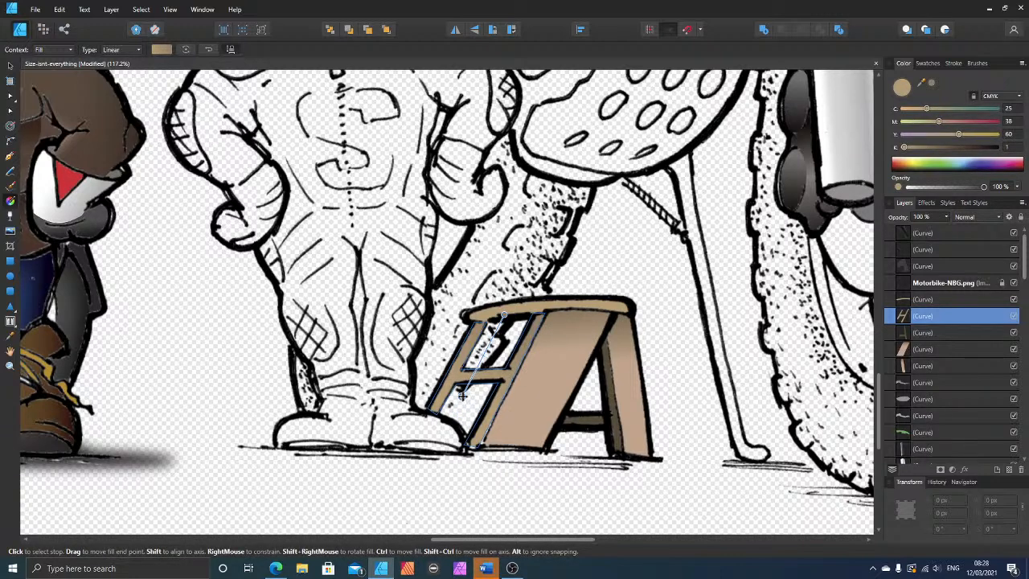
{"action": "left_click_drag", "start_coordinate": [922, 84], "coordinate": [878, 111]}
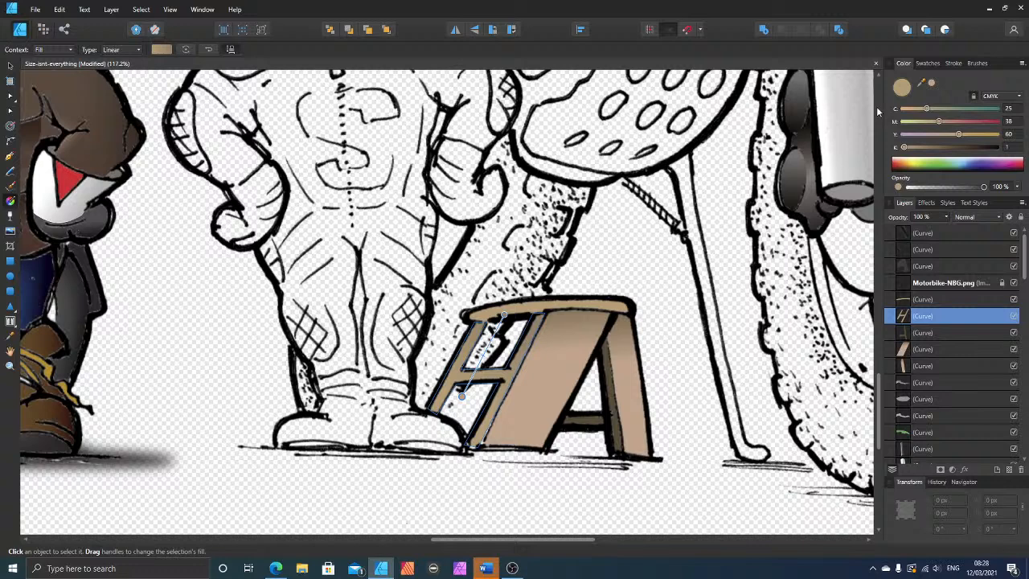
{"action": "left_click", "coordinate": [932, 83]}
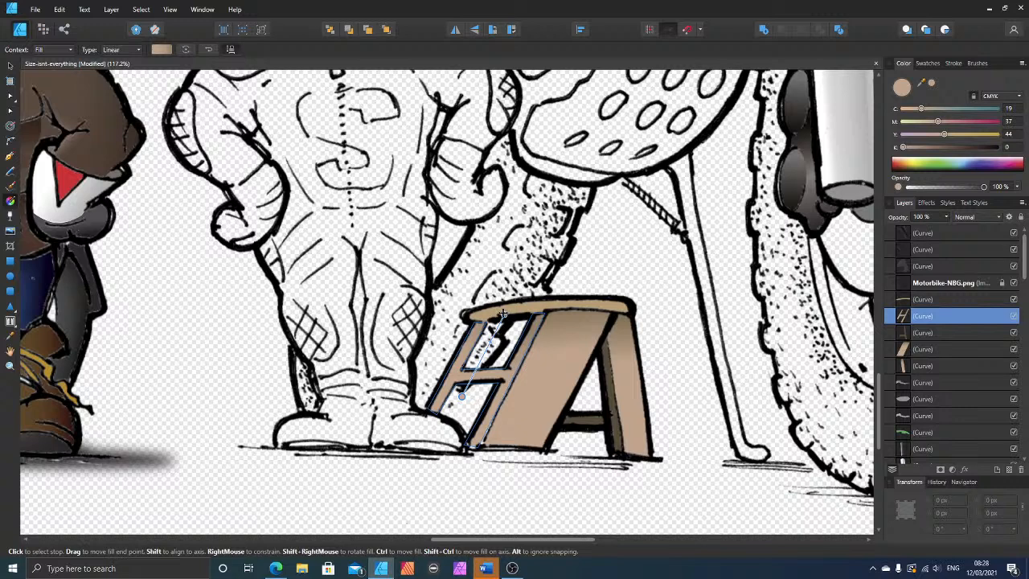
Step: Move the gradient's upper end to the seat's left tip, set that stop's black to 49, and deselect the frame
{"action": "left_click_drag", "start_coordinate": [502, 314], "coordinate": [469, 316]}
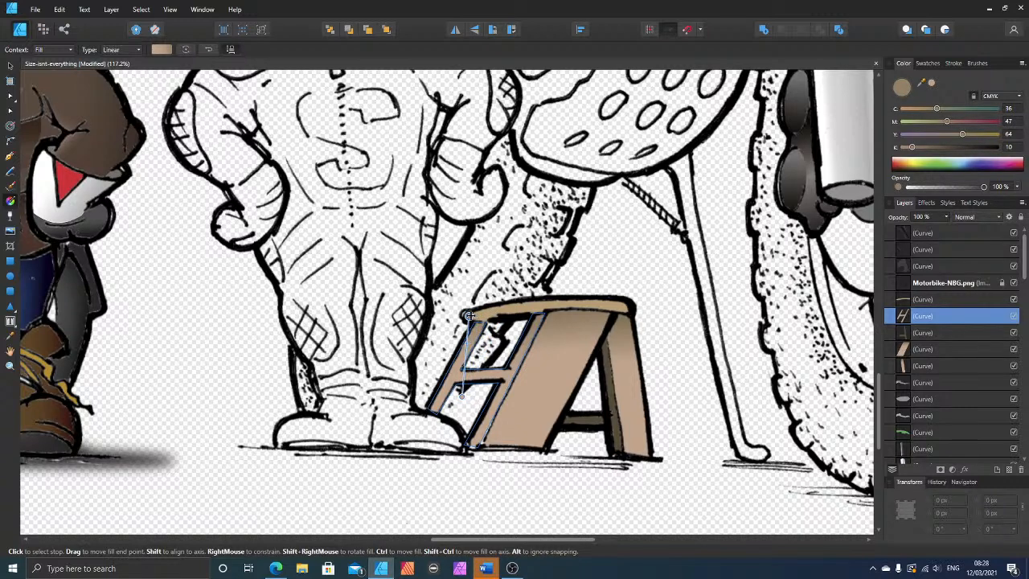
{"action": "left_click", "coordinate": [934, 148]}
{"action": "left_click", "coordinate": [950, 148]}
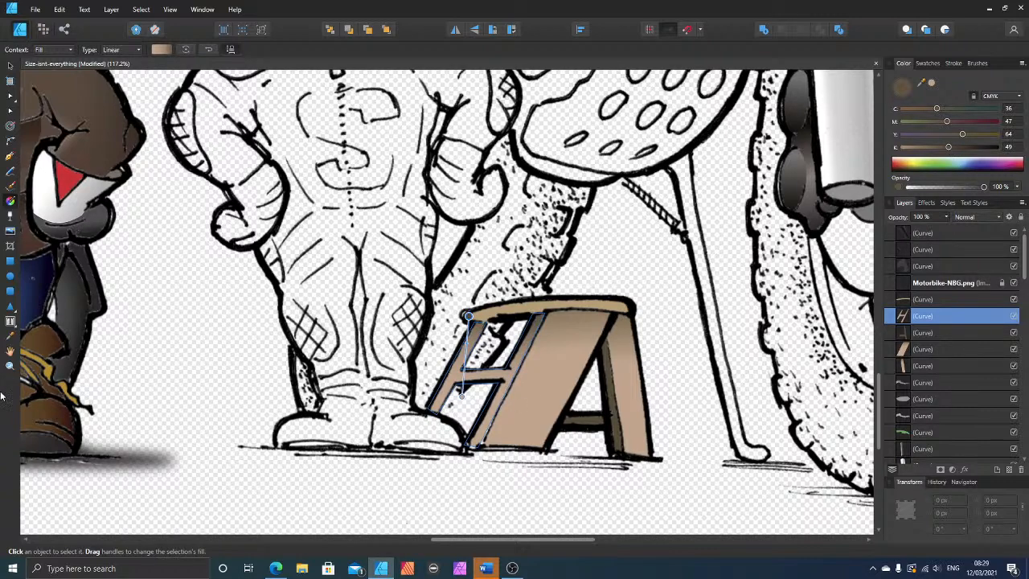
{"action": "key", "text": "ctrl+d"}
{"action": "scroll", "coordinate": [653, 261], "scroll_direction": "down", "scroll_amount": 5}
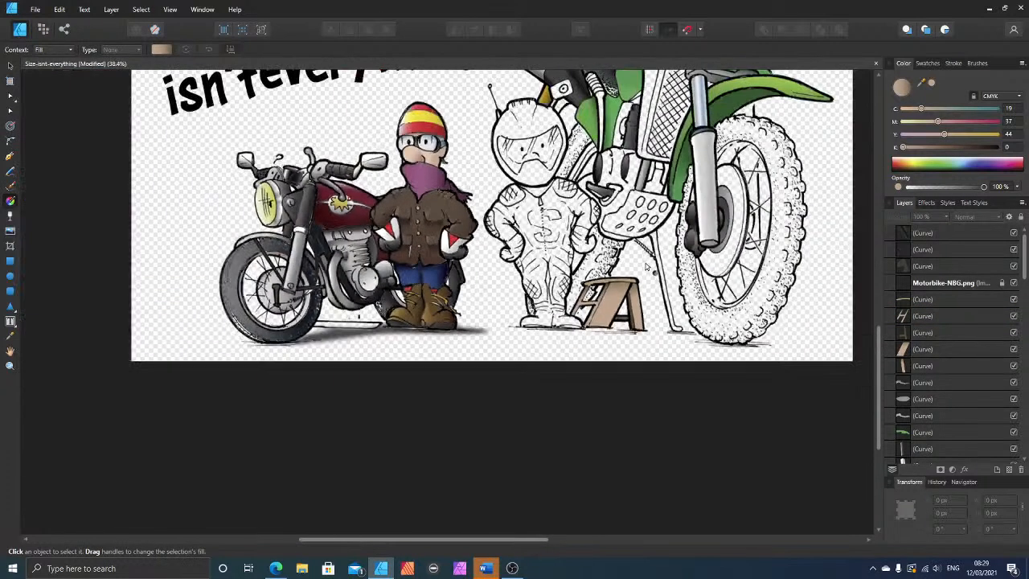
{"action": "scroll", "coordinate": [728, 302], "scroll_direction": "up", "scroll_amount": 3}
{"action": "scroll", "coordinate": [747, 314], "scroll_direction": "up", "scroll_amount": 2}
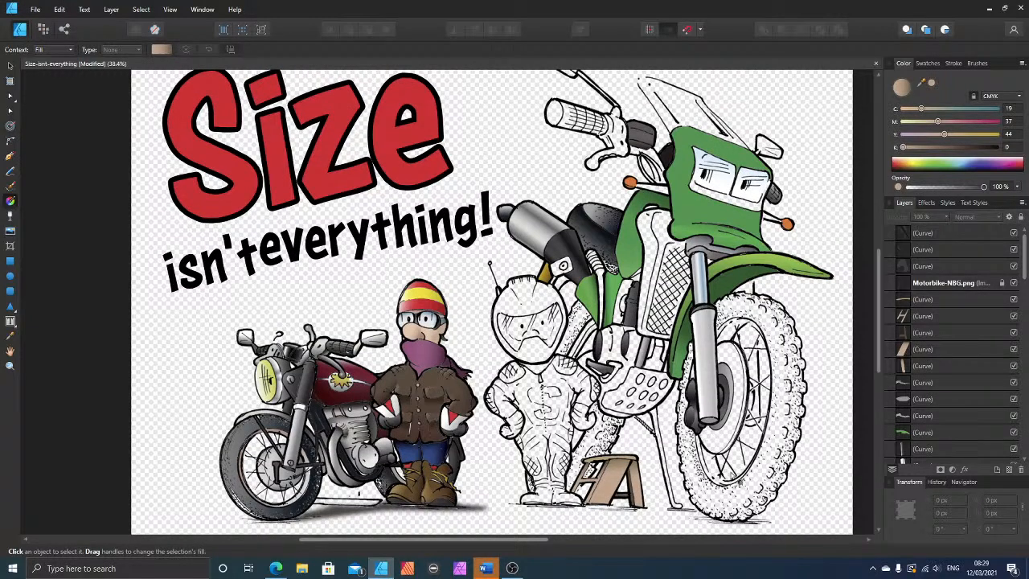
Step: Examine the coloured stool and the still uncoloured parts of the large motorbike around it
{"action": "scroll", "coordinate": [496, 543], "scroll_direction": "right", "scroll_amount": 2}
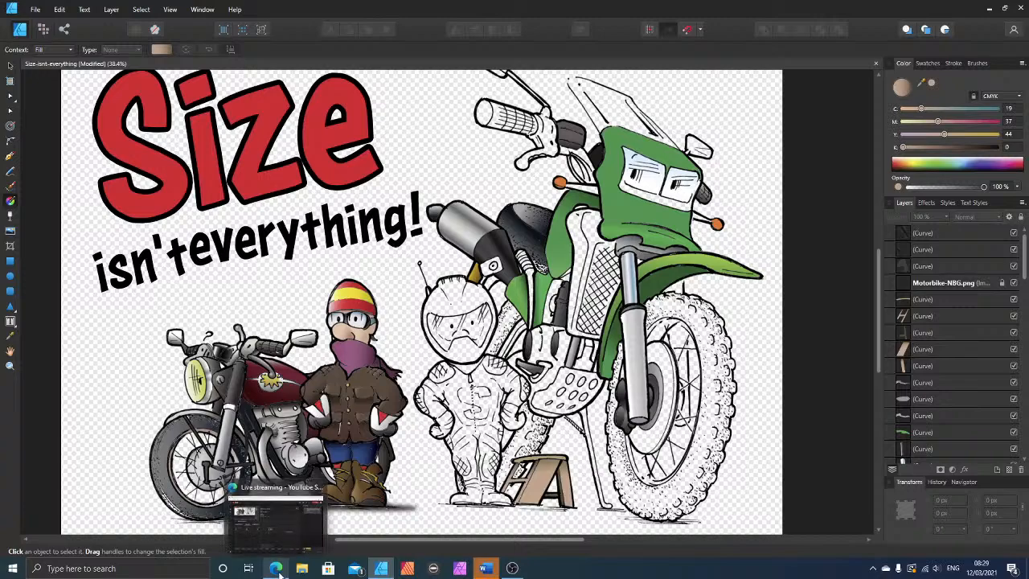
{"action": "scroll", "coordinate": [715, 424], "scroll_direction": "up", "scroll_amount": 3, "text": "ctrl"}
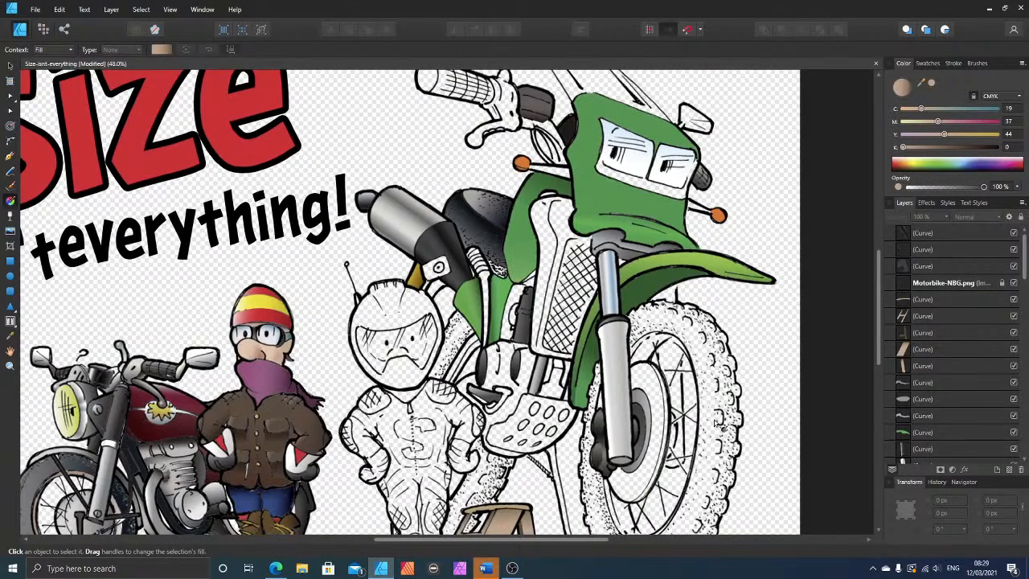
{"action": "scroll", "coordinate": [715, 424], "scroll_direction": "down", "scroll_amount": 2, "text": "ctrl"}
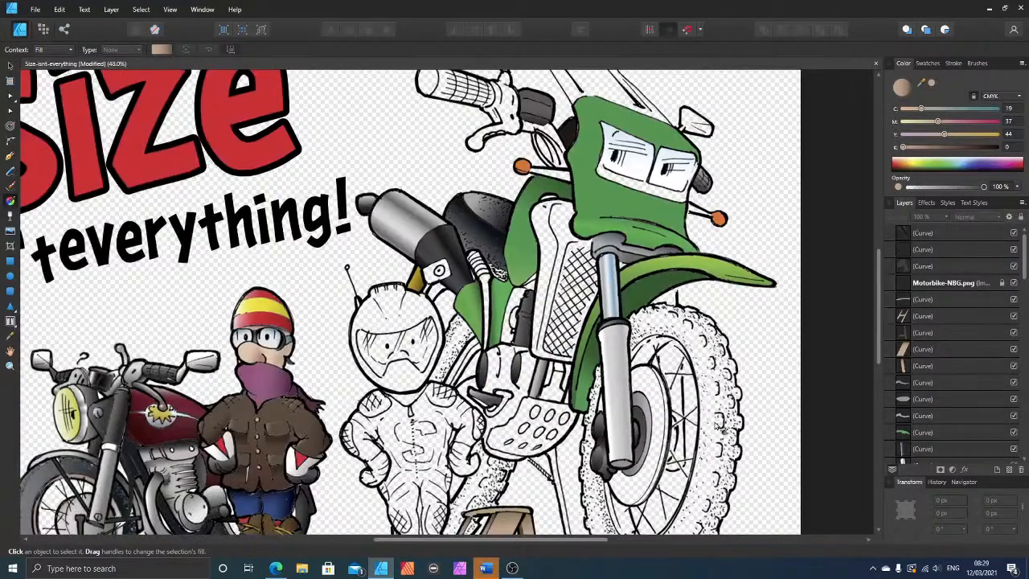
{"action": "scroll", "coordinate": [723, 432], "scroll_direction": "down", "scroll_amount": 2, "text": "ctrl"}
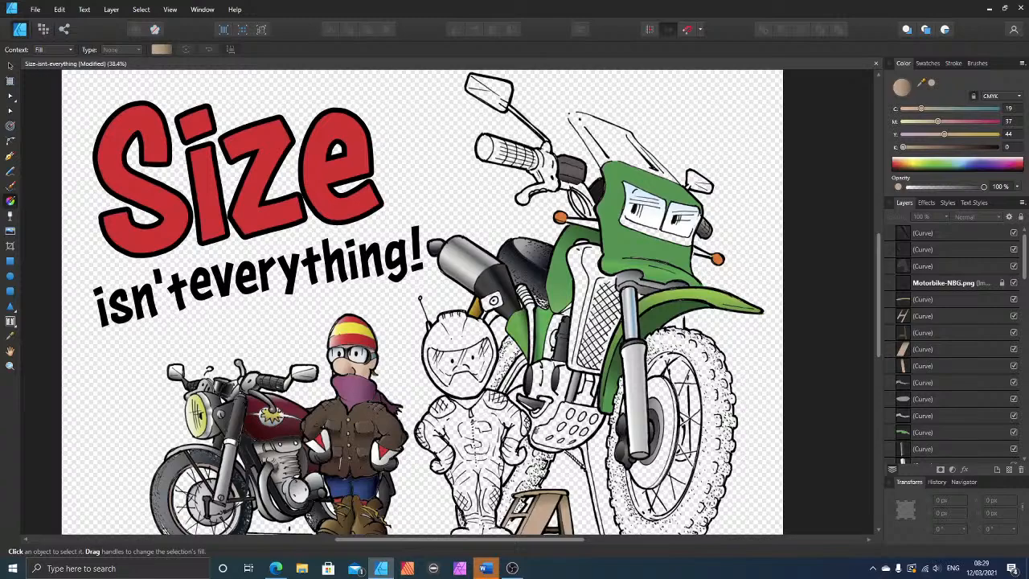
{"action": "scroll", "coordinate": [563, 452], "scroll_direction": "up", "scroll_amount": 1, "text": "ctrl"}
{"action": "scroll", "coordinate": [563, 457], "scroll_direction": "up", "scroll_amount": 3, "text": "ctrl"}
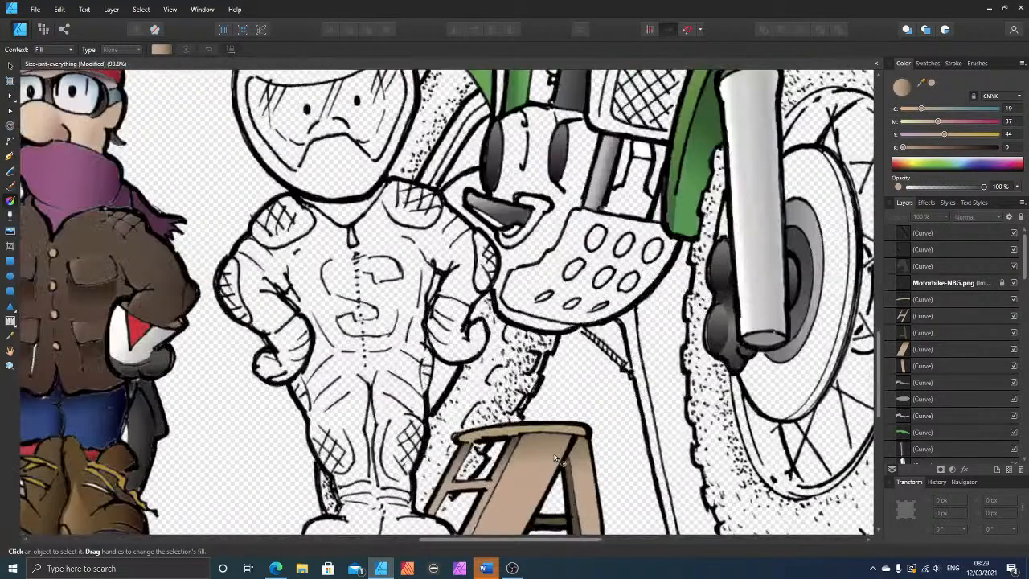
{"action": "scroll", "coordinate": [554, 455], "scroll_direction": "down", "scroll_amount": 3, "text": "ctrl"}
{"action": "scroll", "coordinate": [555, 456], "scroll_direction": "up", "scroll_amount": 3, "text": "ctrl"}
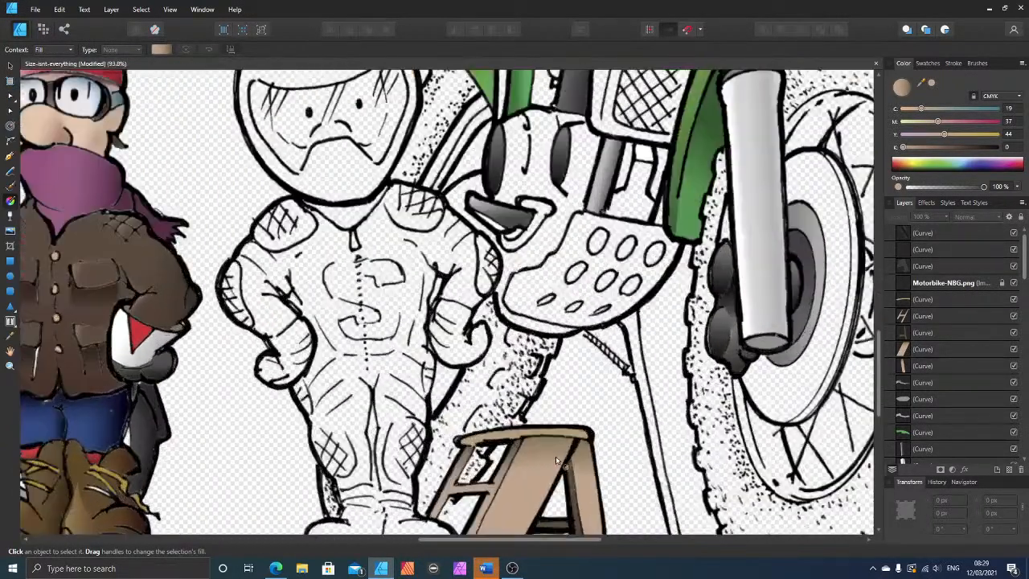
{"action": "scroll", "coordinate": [555, 456], "scroll_direction": "down", "scroll_amount": 1}
{"action": "scroll", "coordinate": [545, 451], "scroll_direction": "up", "scroll_amount": 1, "text": "ctrl"}
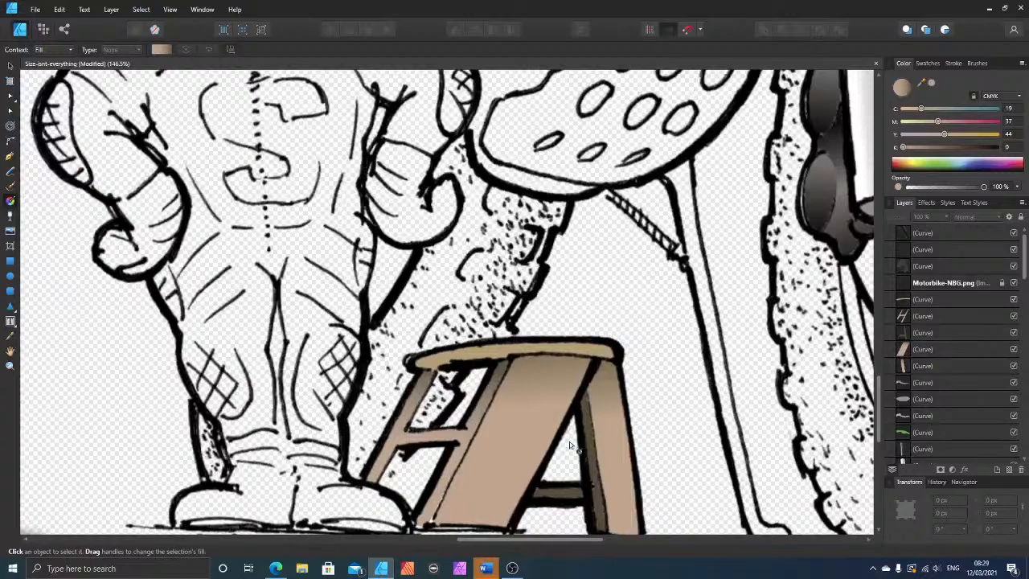
{"action": "scroll", "coordinate": [569, 441], "scroll_direction": "down", "scroll_amount": 1, "text": "ctrl"}
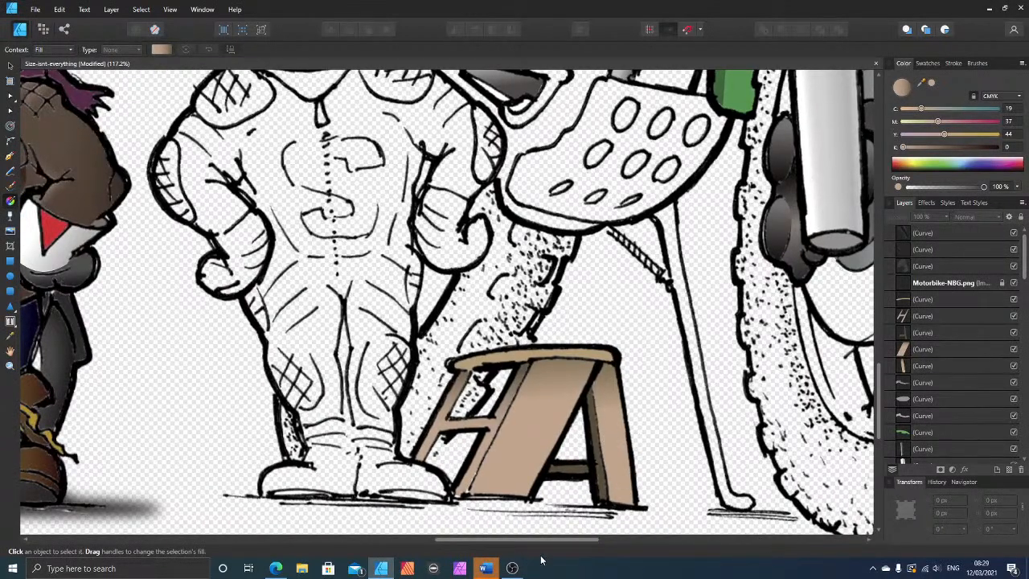
Step: Trace a closed outline around the large motorbike's kickstand with the Pen tool, from the engine guard down to the foot
{"action": "left_click_drag", "start_coordinate": [535, 540], "coordinate": [587, 540]}
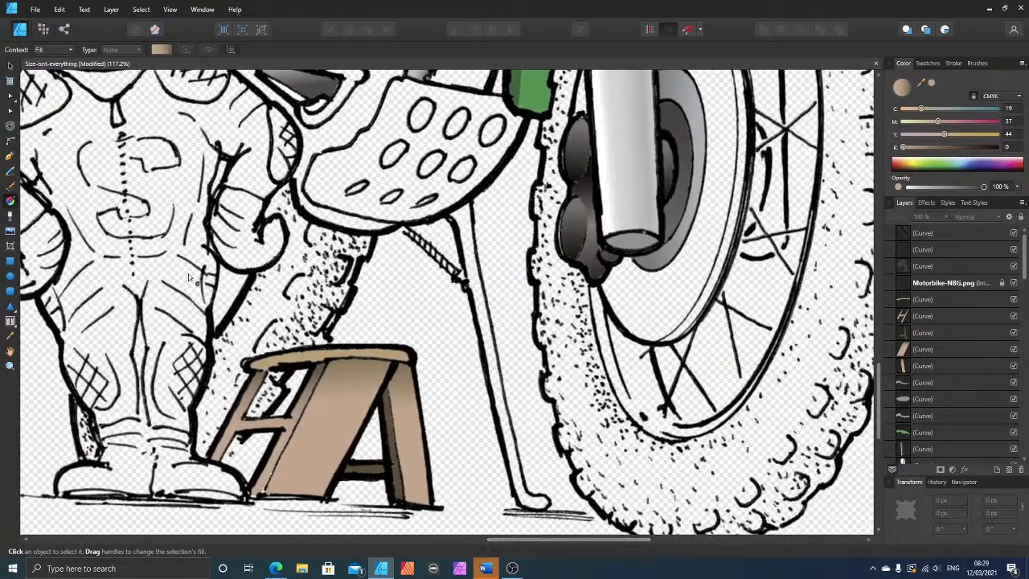
{"action": "left_click", "coordinate": [10, 155]}
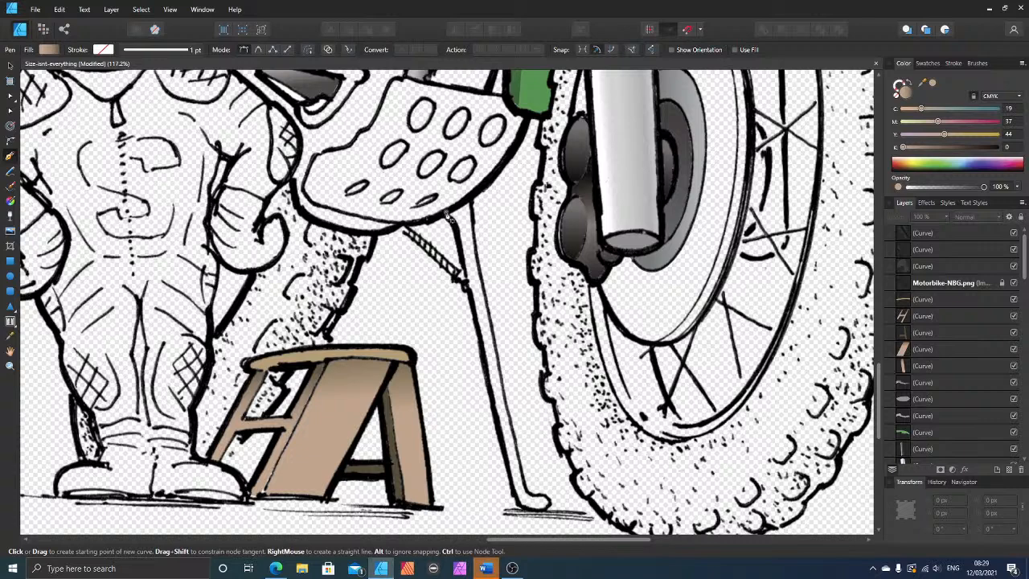
{"action": "left_click_drag", "start_coordinate": [448, 215], "coordinate": [472, 197]}
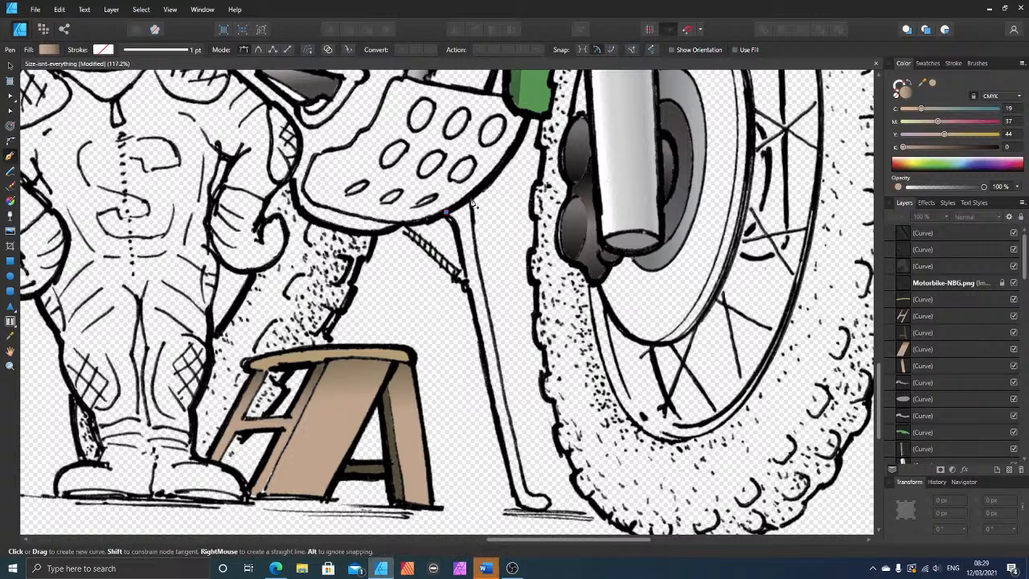
{"action": "left_click", "coordinate": [530, 499]}
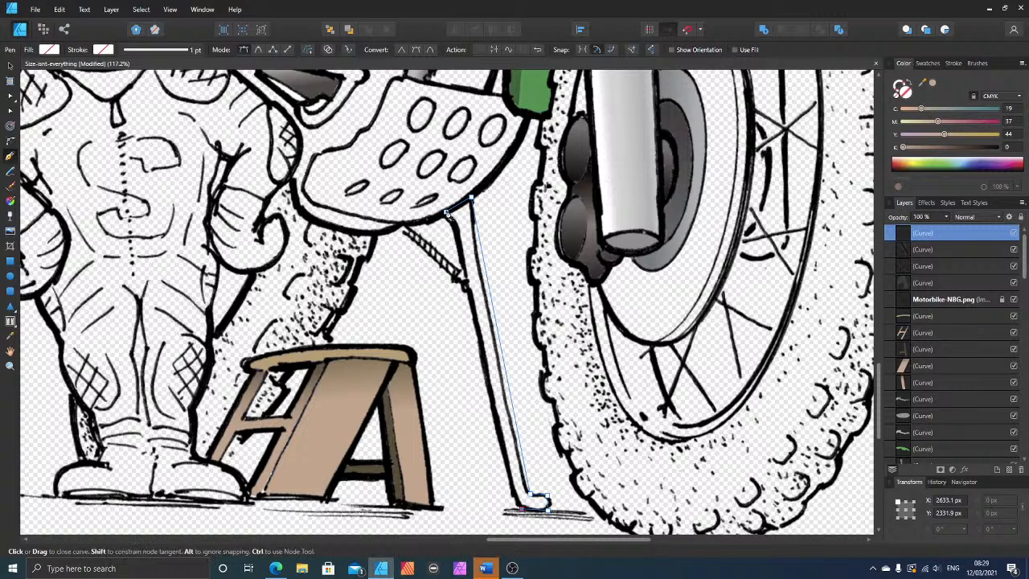
{"action": "left_click", "coordinate": [447, 215]}
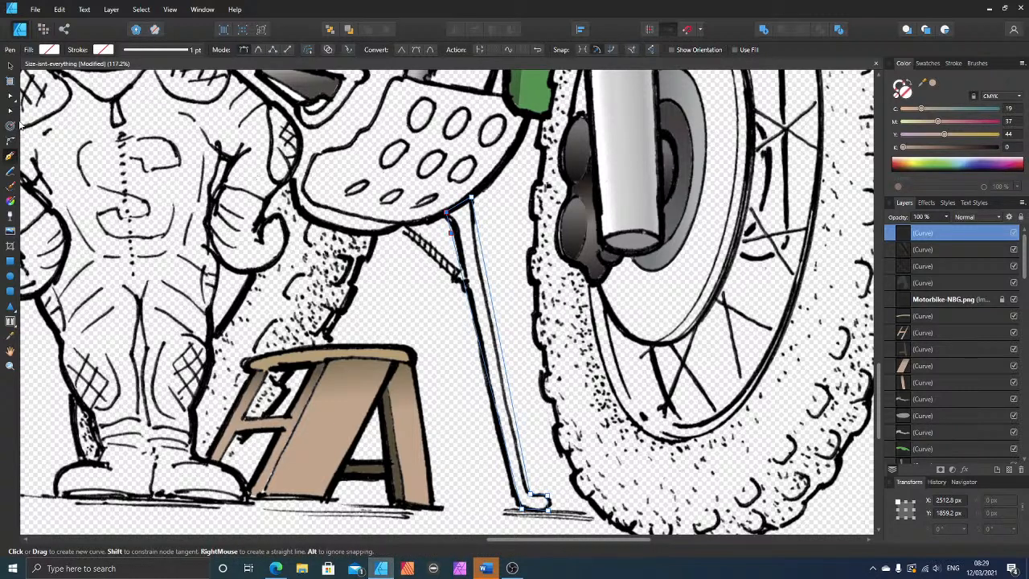
Step: Bend the kickstand outline's edges and adjust its nodes so both sides and the foot bend follow the line art
{"action": "left_click", "coordinate": [9, 97]}
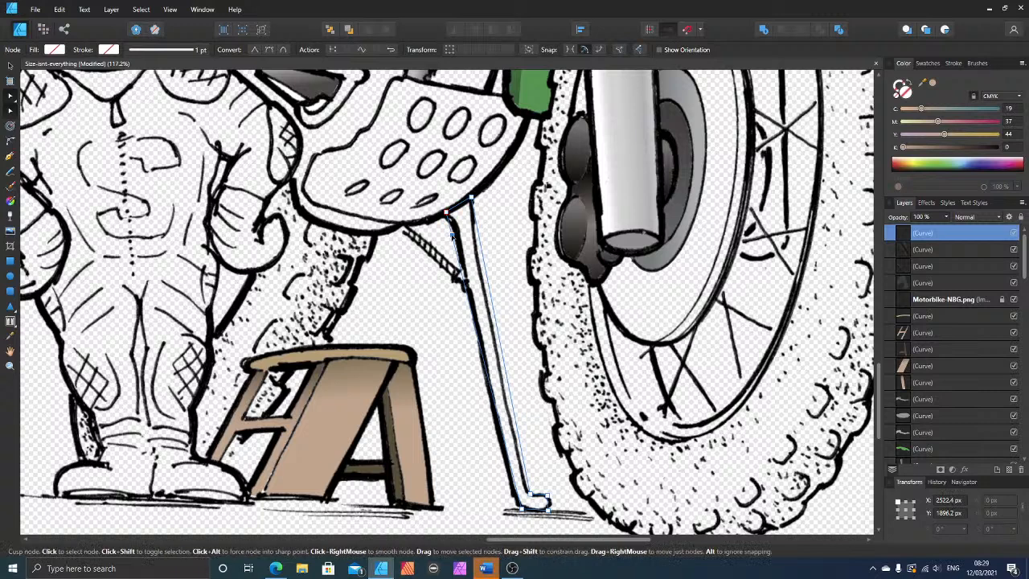
{"action": "left_click", "coordinate": [456, 231]}
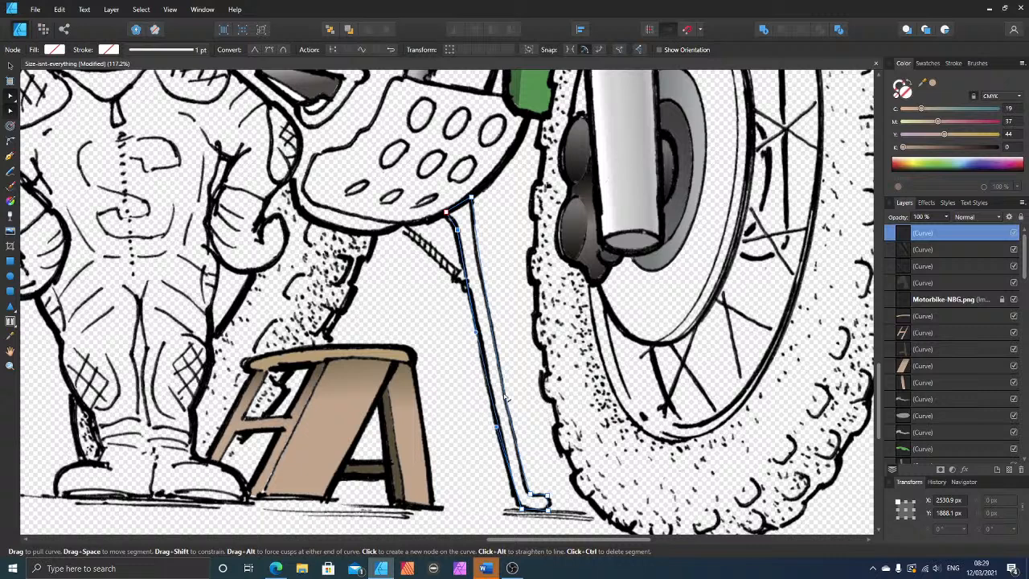
{"action": "left_click", "coordinate": [480, 257]}
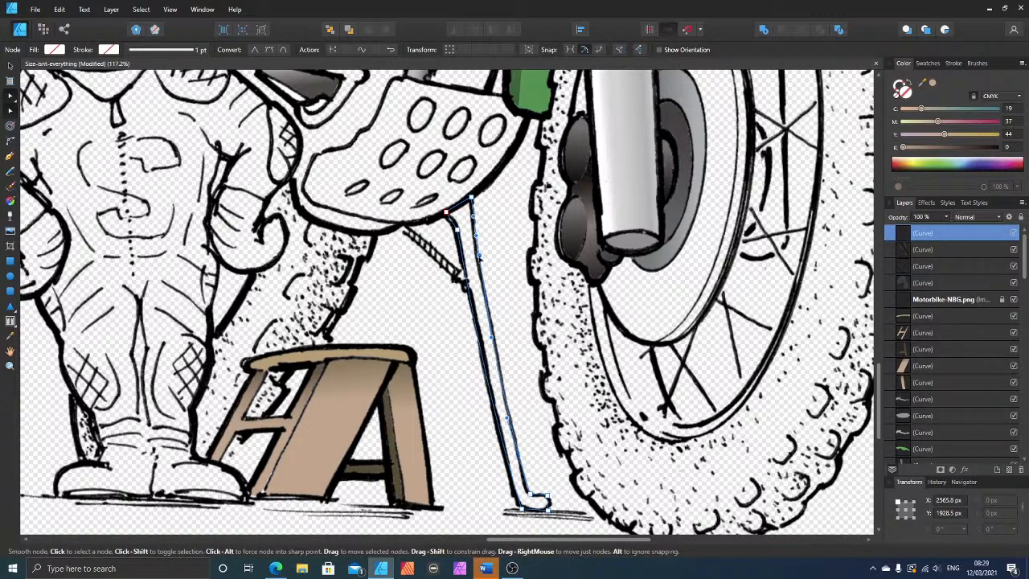
{"action": "left_click_drag", "start_coordinate": [479, 257], "coordinate": [476, 243]}
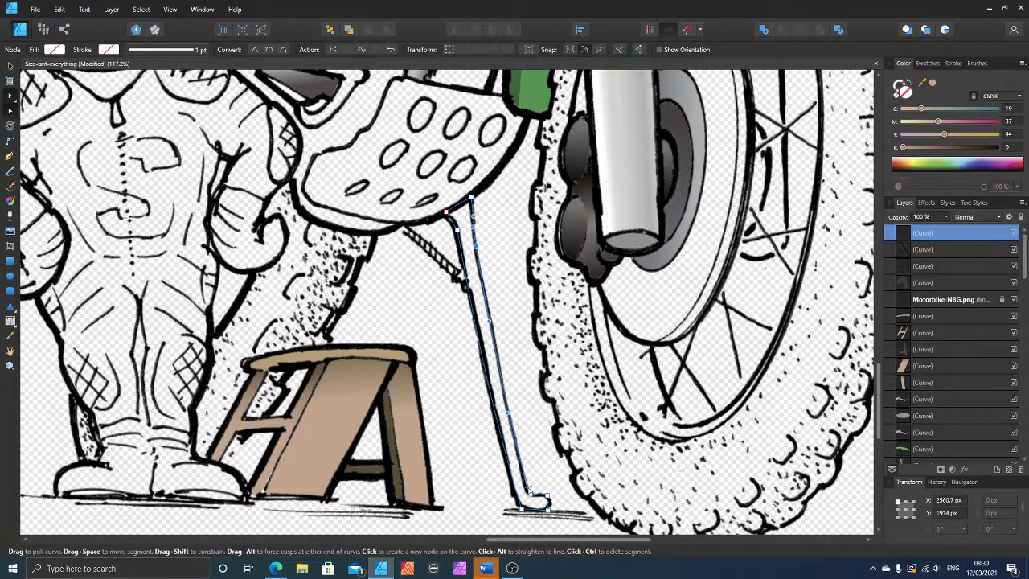
{"action": "left_click_drag", "start_coordinate": [531, 492], "coordinate": [493, 454]}
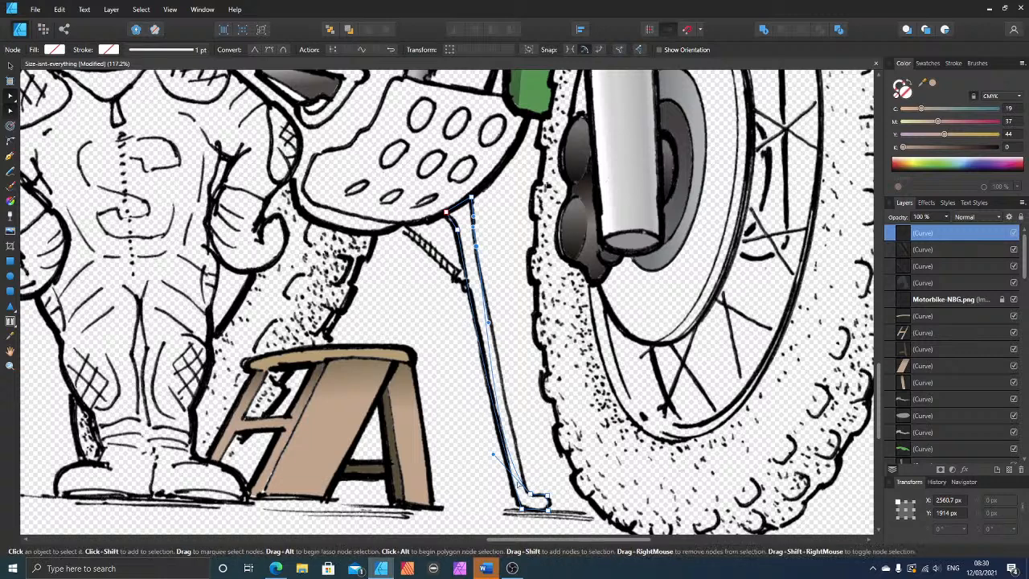
{"action": "left_click", "coordinate": [523, 483]}
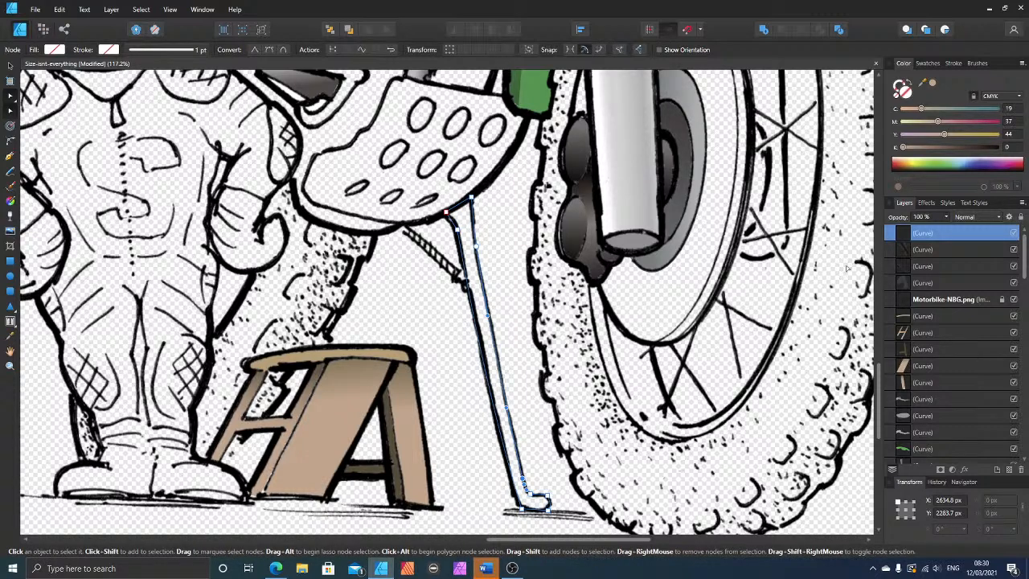
Step: Fill the kickstand shape with a light grey of C 6, M 8, Y 8, K 17
{"action": "left_click", "coordinate": [911, 135]}
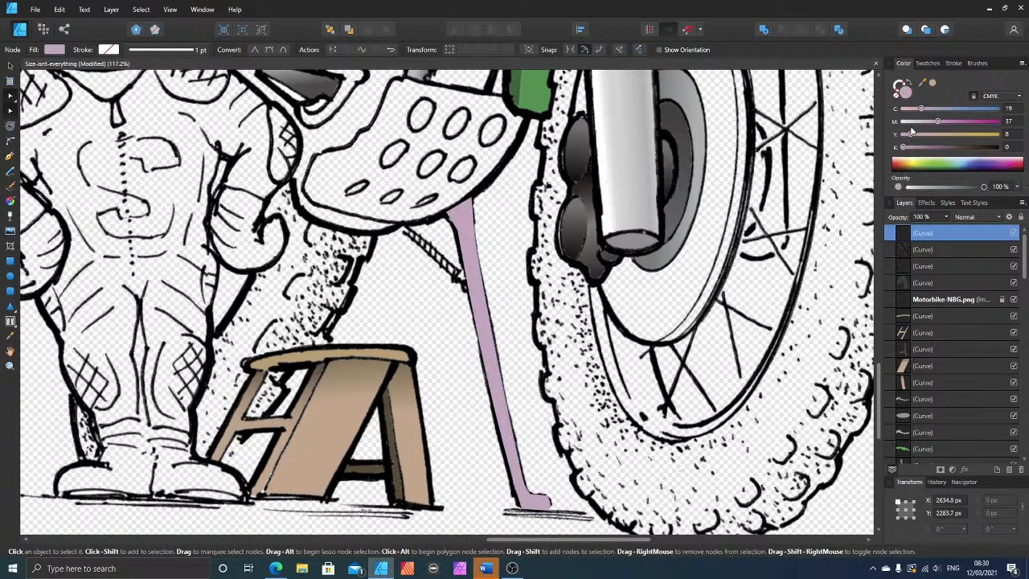
{"action": "left_click", "coordinate": [911, 121]}
{"action": "left_click", "coordinate": [909, 108]}
{"action": "left_click", "coordinate": [913, 148]}
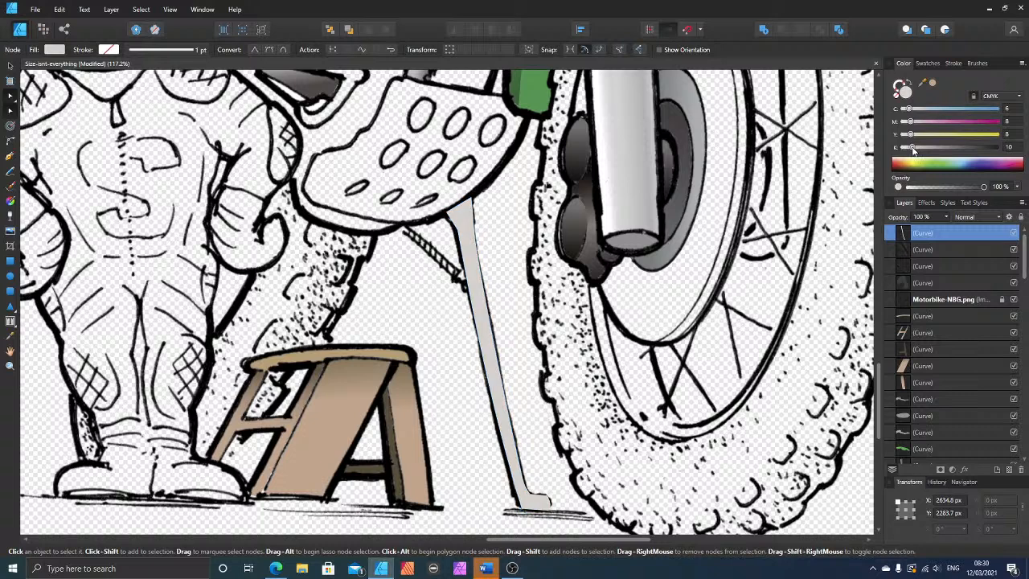
{"action": "left_click", "coordinate": [920, 150]}
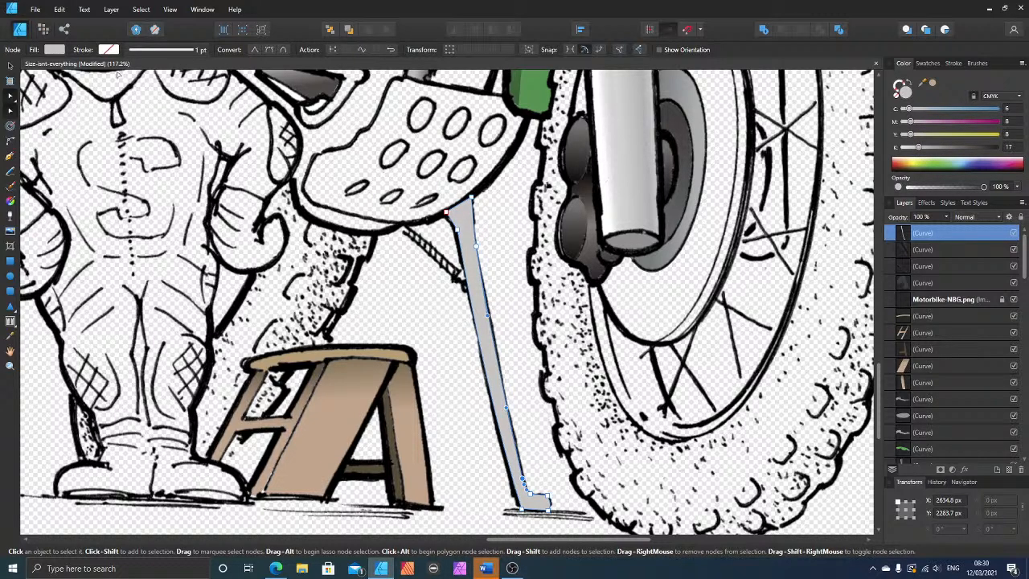
Step: Move the kickstand shape below the Motorbike-NBG.png line art in the layer order and duplicate it in place
{"action": "left_click", "coordinate": [11, 67]}
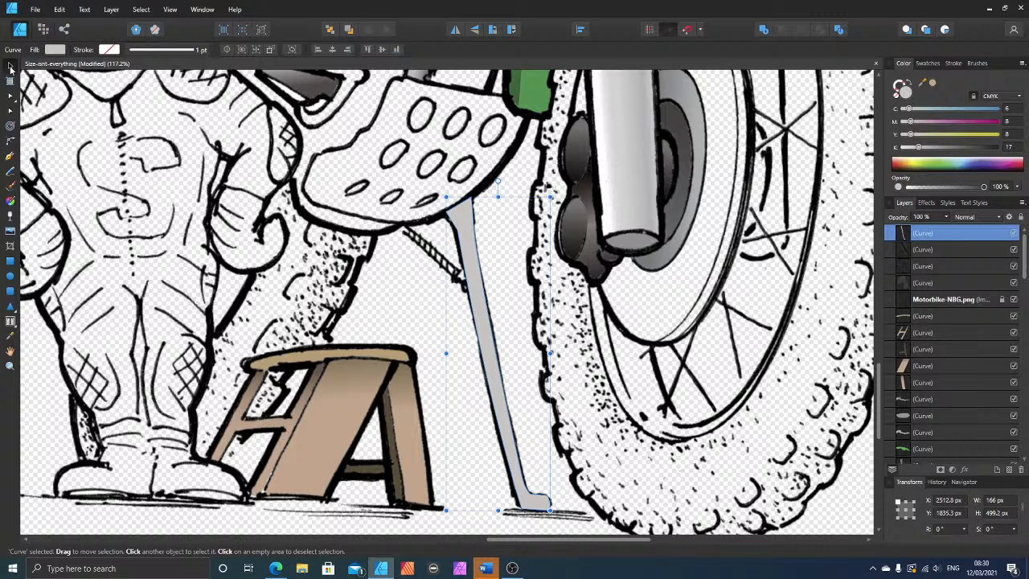
{"action": "key", "text": "ctrl+bracketleft"}
{"action": "key", "text": "ctrl+bracketleft"}
{"action": "key", "text": "ctrl+bracketleft"}
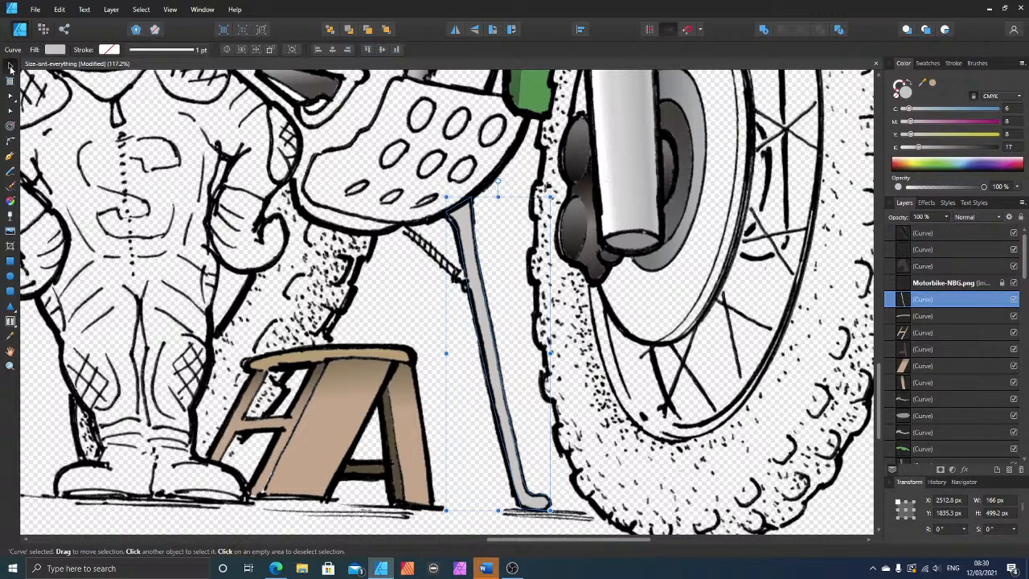
{"action": "key", "text": "ctrl+j"}
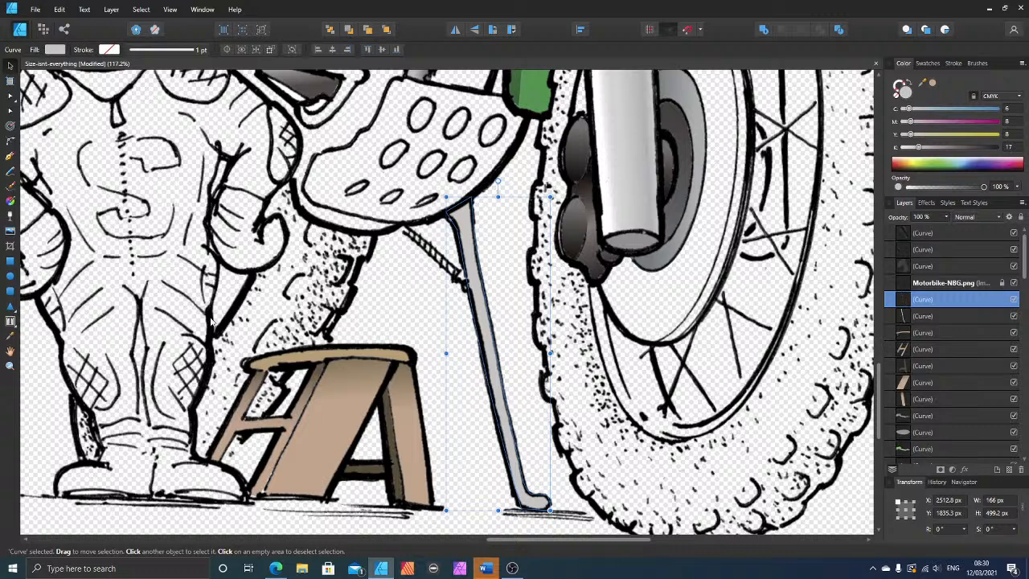
Step: Apply a linear gradient across the duplicate kickstand's width, set its right-hand stop's black to 65, and deselect the shape
{"action": "left_click", "coordinate": [10, 201]}
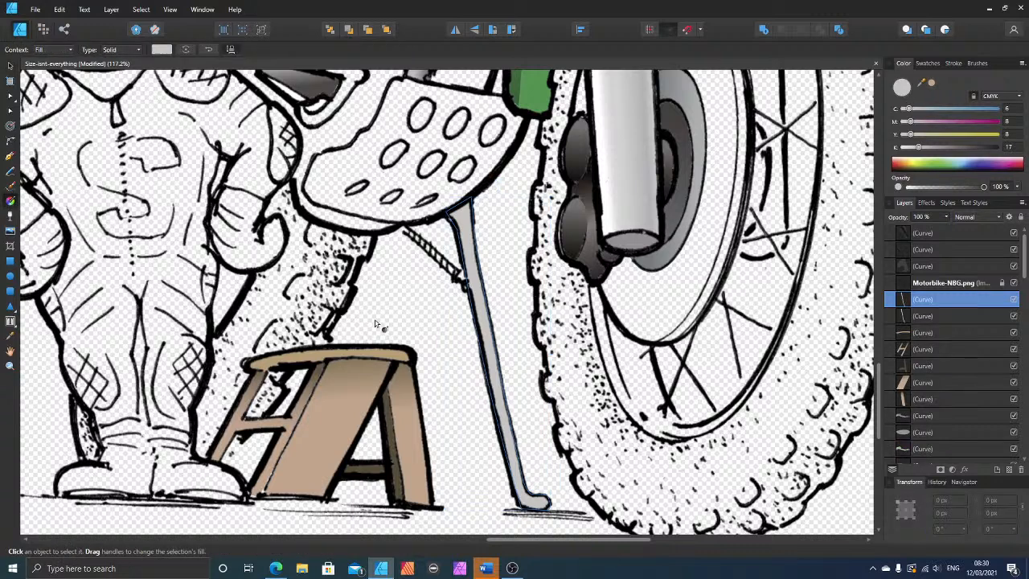
{"action": "left_click_drag", "start_coordinate": [500, 370], "coordinate": [492, 370]}
{"action": "left_click", "coordinate": [499, 365]}
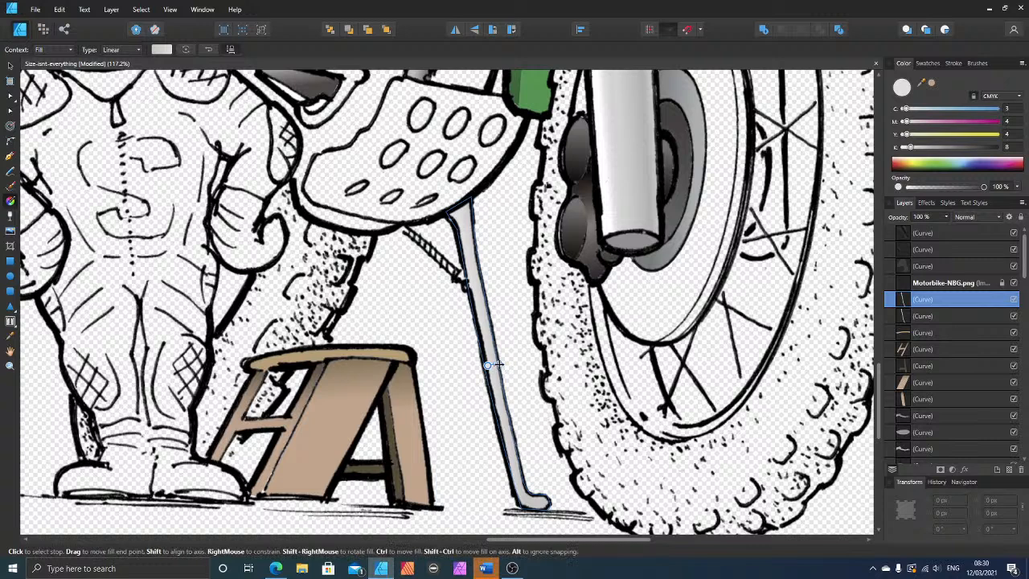
{"action": "left_click", "coordinate": [966, 149]}
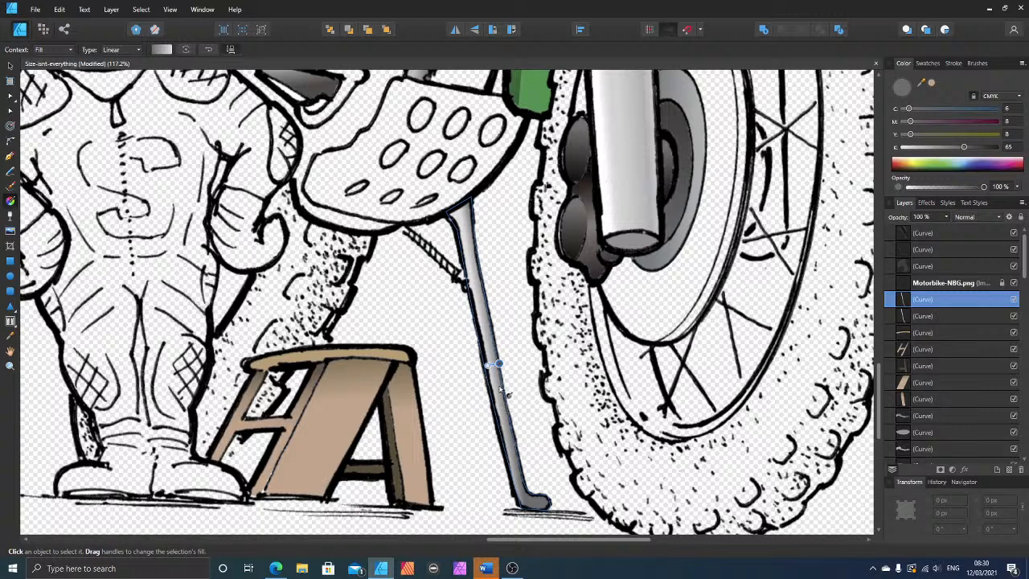
{"action": "scroll", "coordinate": [500, 402], "scroll_direction": "down", "scroll_amount": 2}
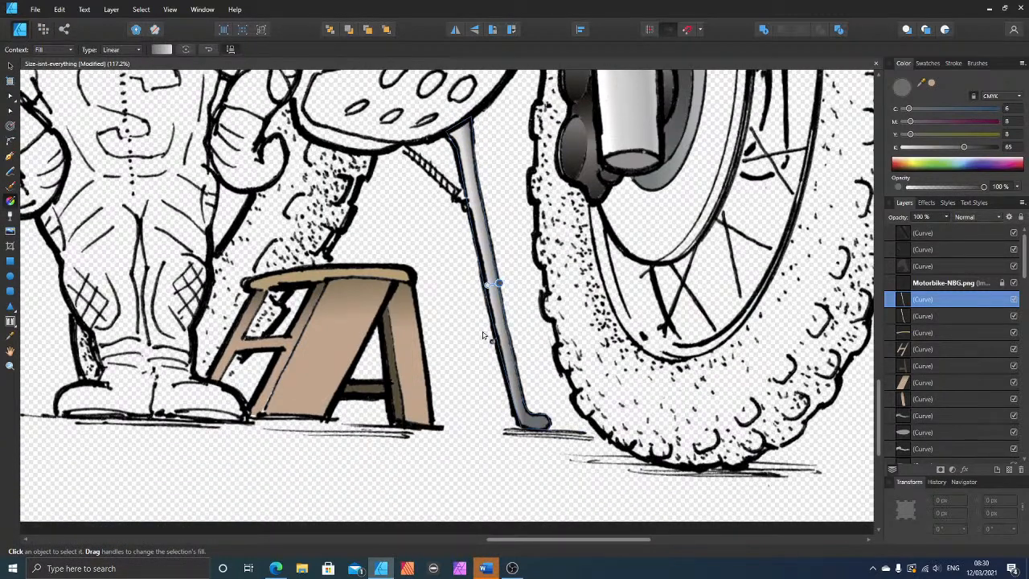
{"action": "left_click", "coordinate": [280, 284]}
Step: Trace a closed outline around the kickstand's spring with the Pen tool and fill it with C 6, M 25, Y 35, K 81
{"action": "scroll", "coordinate": [467, 253], "scroll_direction": "up", "scroll_amount": 3}
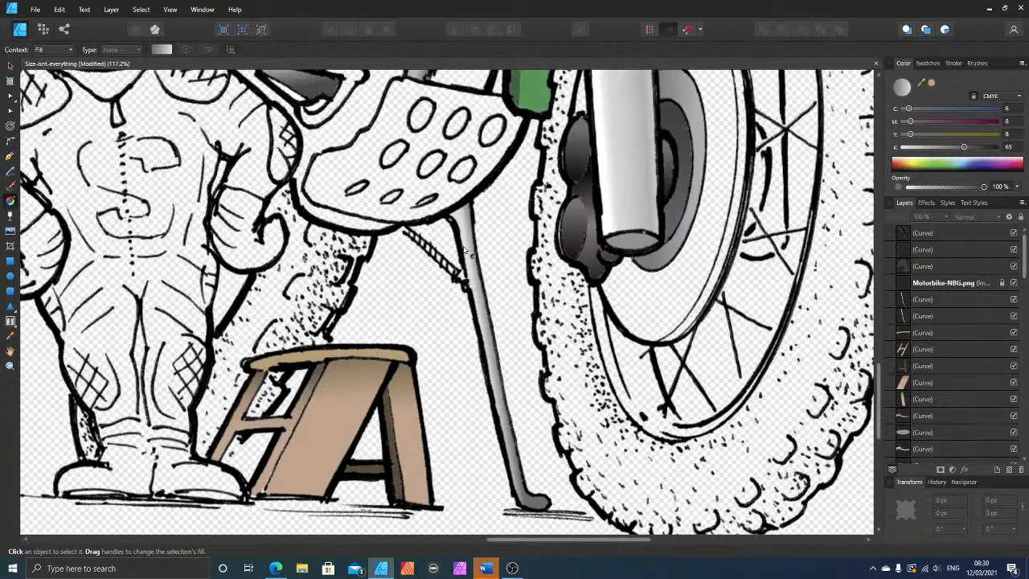
{"action": "left_click", "coordinate": [10, 156]}
{"action": "left_click", "coordinate": [404, 273]}
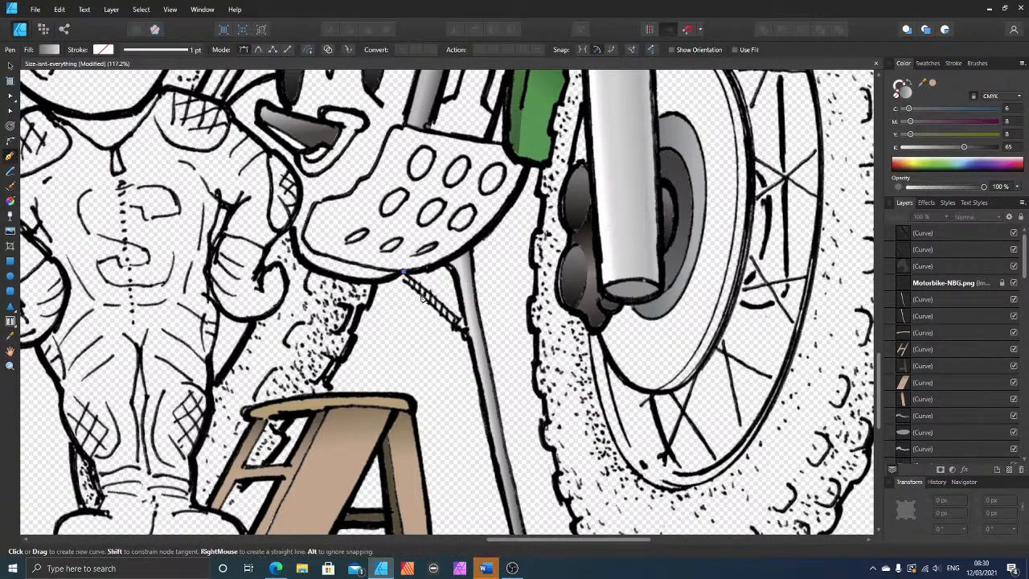
{"action": "left_click", "coordinate": [462, 323]}
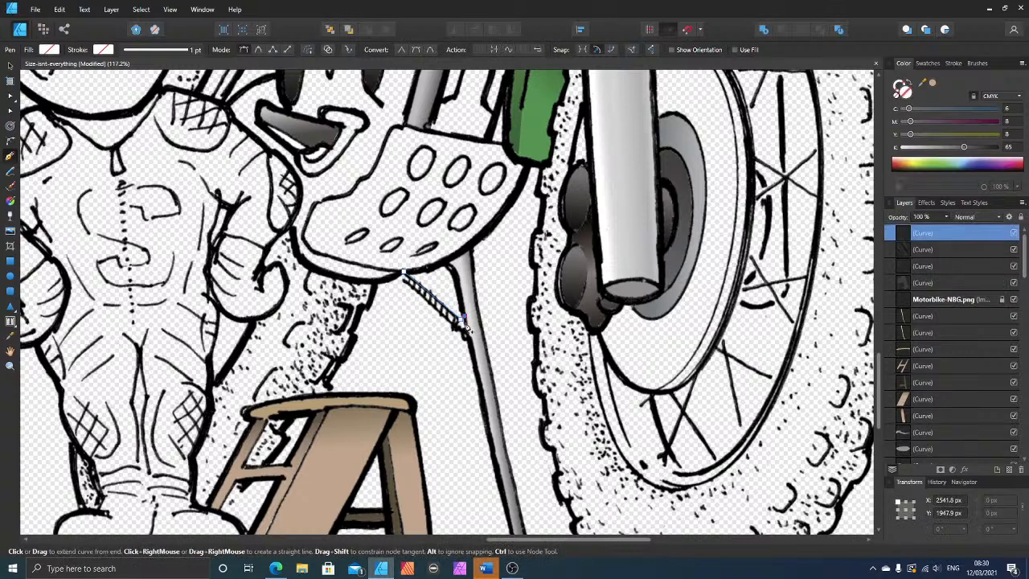
{"action": "left_click", "coordinate": [399, 277]}
{"action": "left_click", "coordinate": [404, 272]}
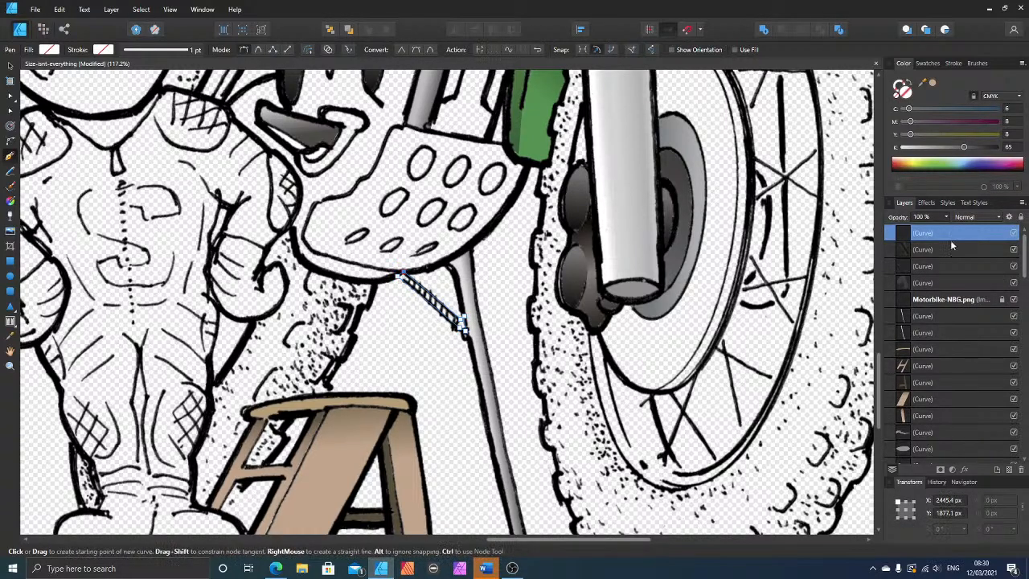
{"action": "left_click", "coordinate": [977, 149]}
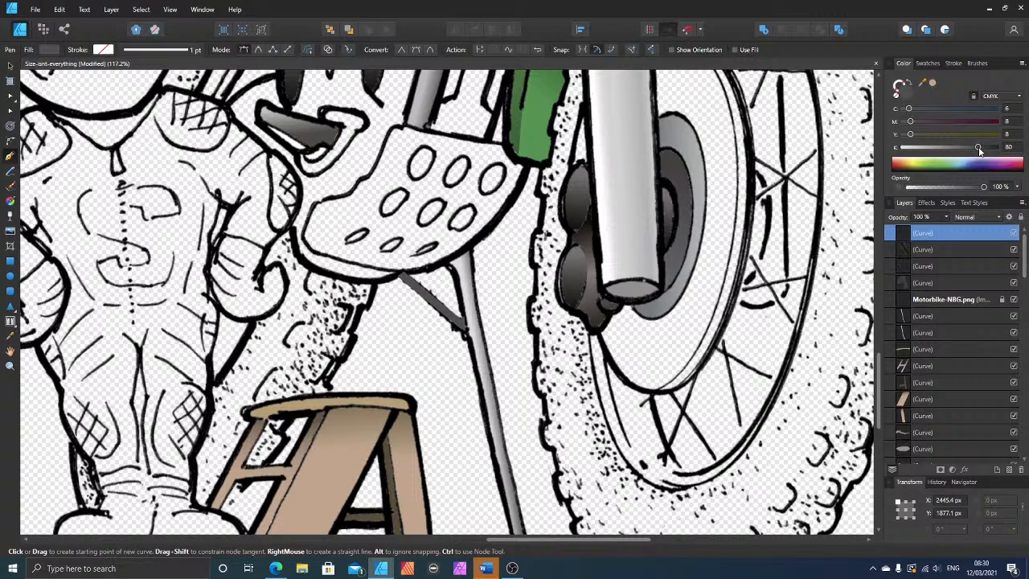
{"action": "left_click", "coordinate": [927, 121]}
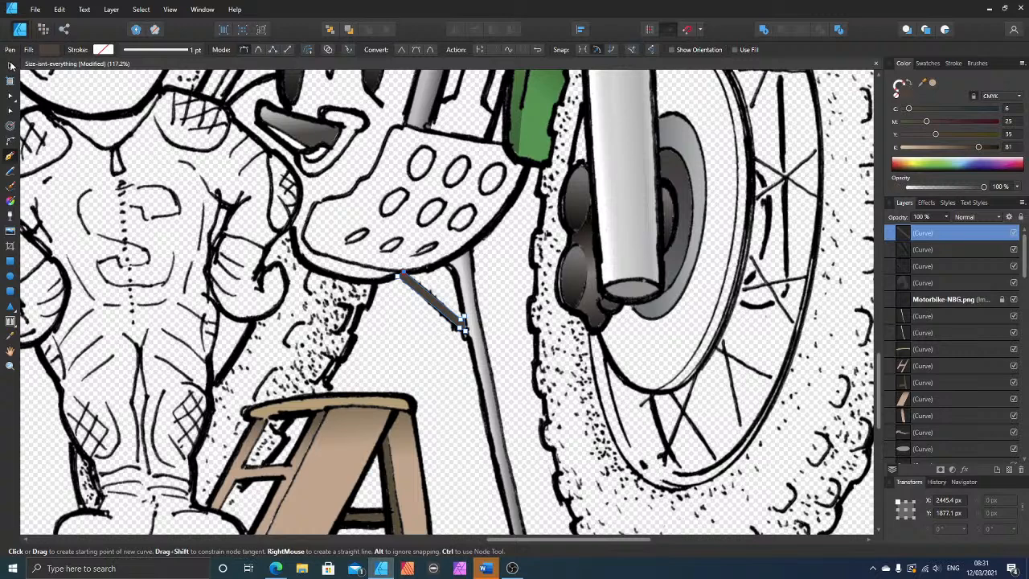
Step: Move the kickstand spring's shape below the Motorbike-NBG.png line art in the layer order, deselect it, and save the document
{"action": "left_click", "coordinate": [10, 65]}
{"action": "key", "text": "ctrl+bracketleft"}
{"action": "key", "text": "ctrl+bracketleft"}
{"action": "key", "text": "ctrl+bracketleft"}
{"action": "key", "text": "ctrl+bracketleft"}
{"action": "key", "text": "ctrl+bracketleft"}
{"action": "key", "text": "ctrl+bracketleft"}
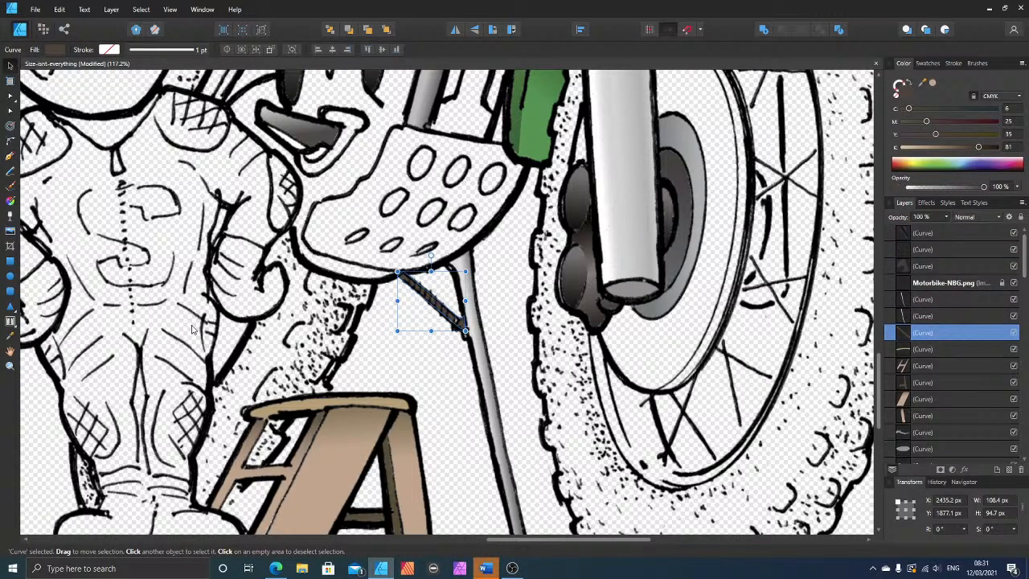
{"action": "scroll", "coordinate": [386, 393], "scroll_direction": "down", "scroll_amount": 2}
{"action": "scroll", "coordinate": [389, 394], "scroll_direction": "up", "scroll_amount": 5}
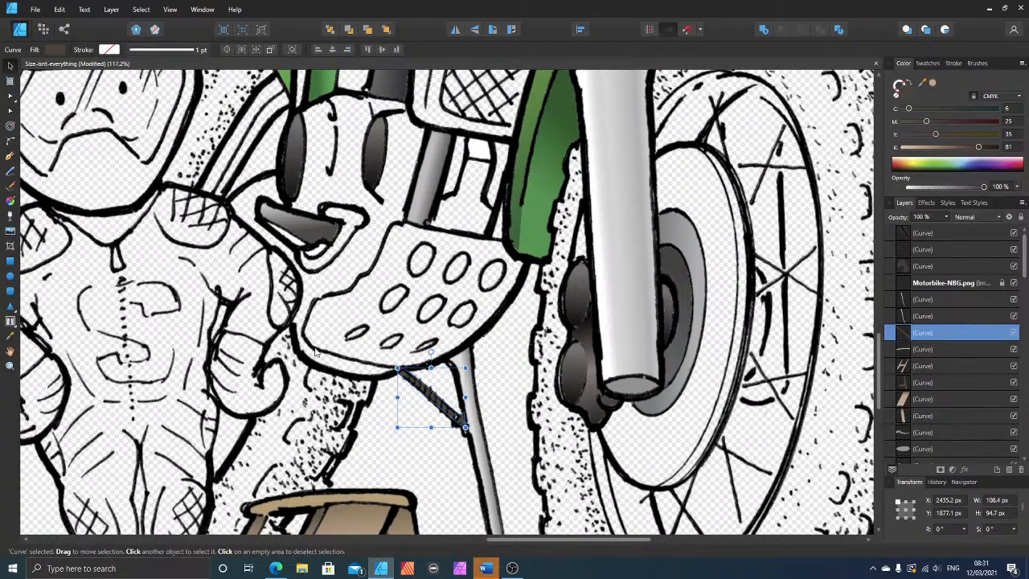
{"action": "left_click", "coordinate": [191, 323]}
{"action": "key", "text": "ctrl+s"}
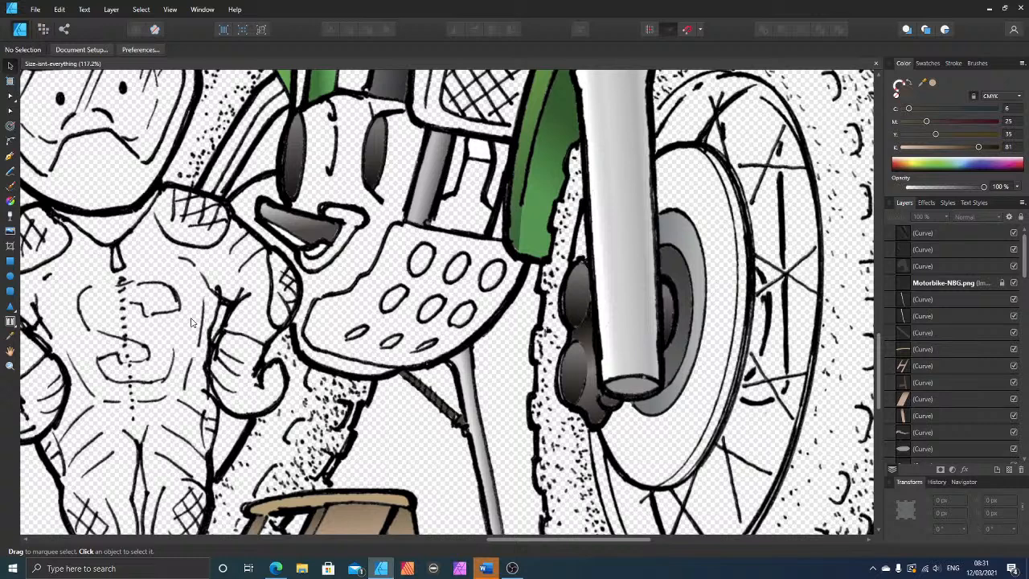
Step: Trace a closed outline around the perforated guard plate above the kickstand with the Pen tool
{"action": "left_click", "coordinate": [9, 156]}
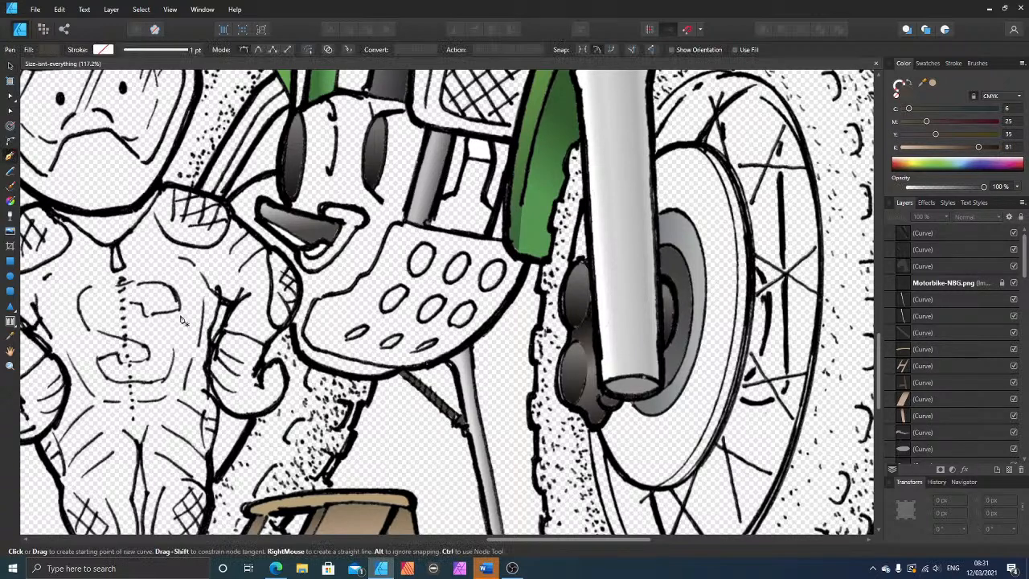
{"action": "left_click", "coordinate": [314, 299]}
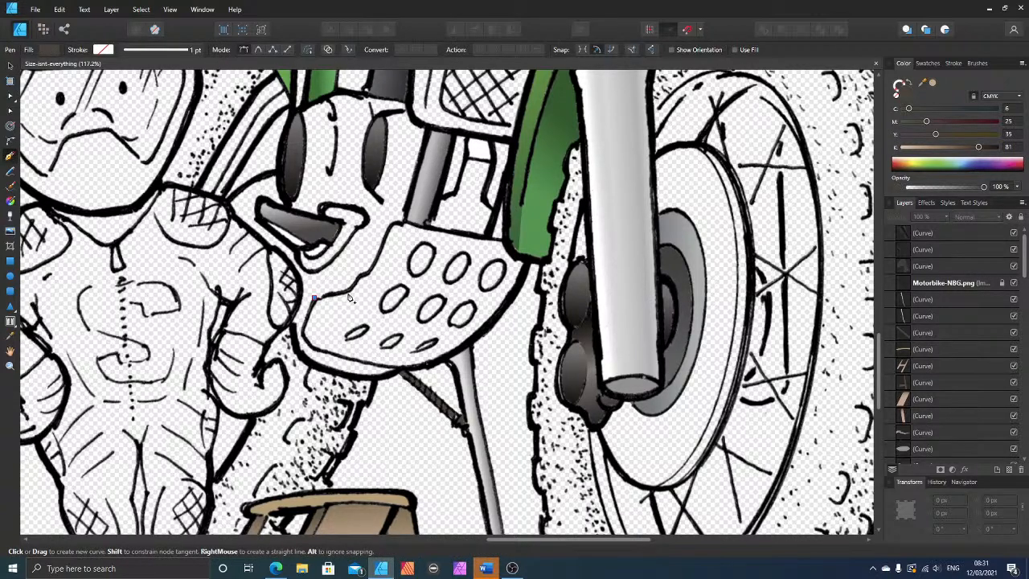
{"action": "left_click", "coordinate": [348, 293]}
{"action": "left_click", "coordinate": [358, 273]}
{"action": "left_click", "coordinate": [368, 274]}
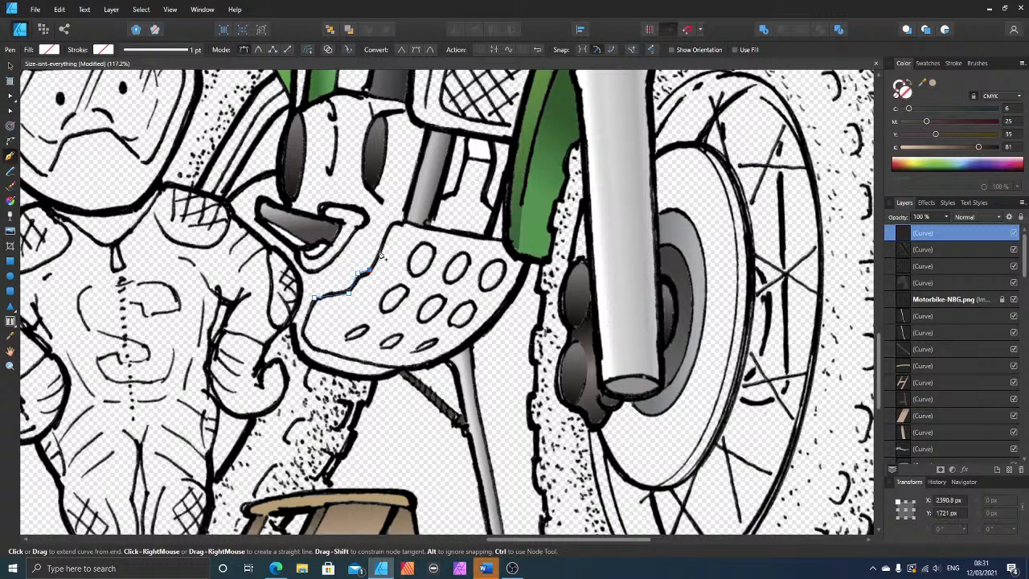
{"action": "left_click", "coordinate": [393, 227]}
{"action": "left_click", "coordinate": [406, 222]}
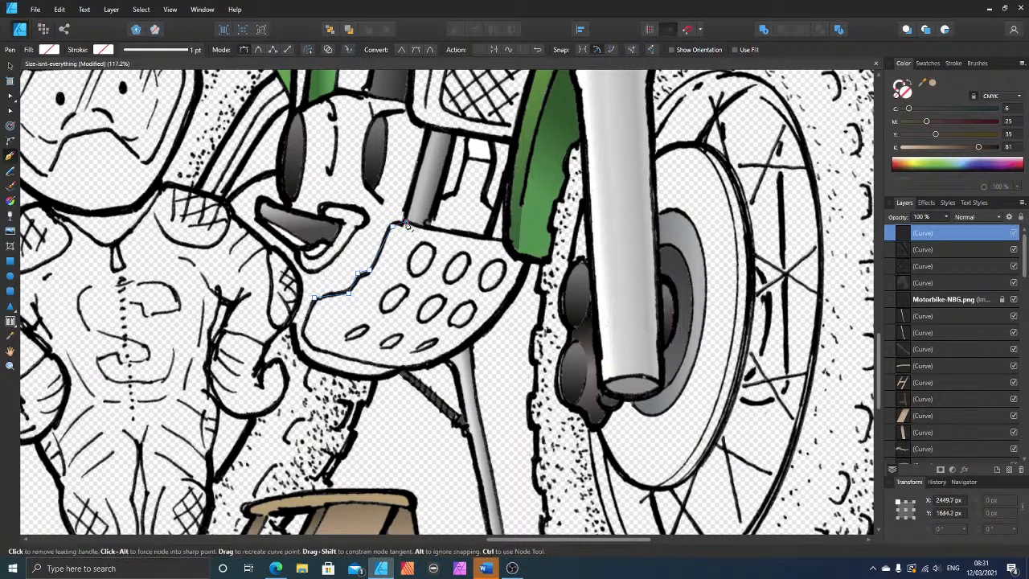
{"action": "left_click", "coordinate": [504, 239]}
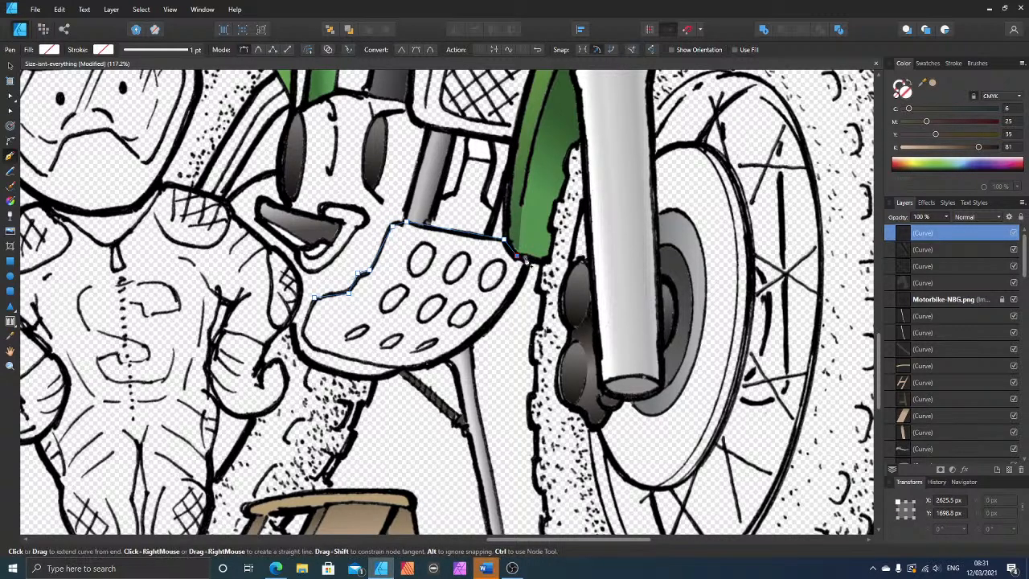
{"action": "left_click", "coordinate": [521, 257]}
{"action": "left_click", "coordinate": [410, 366]}
{"action": "left_click", "coordinate": [315, 347]}
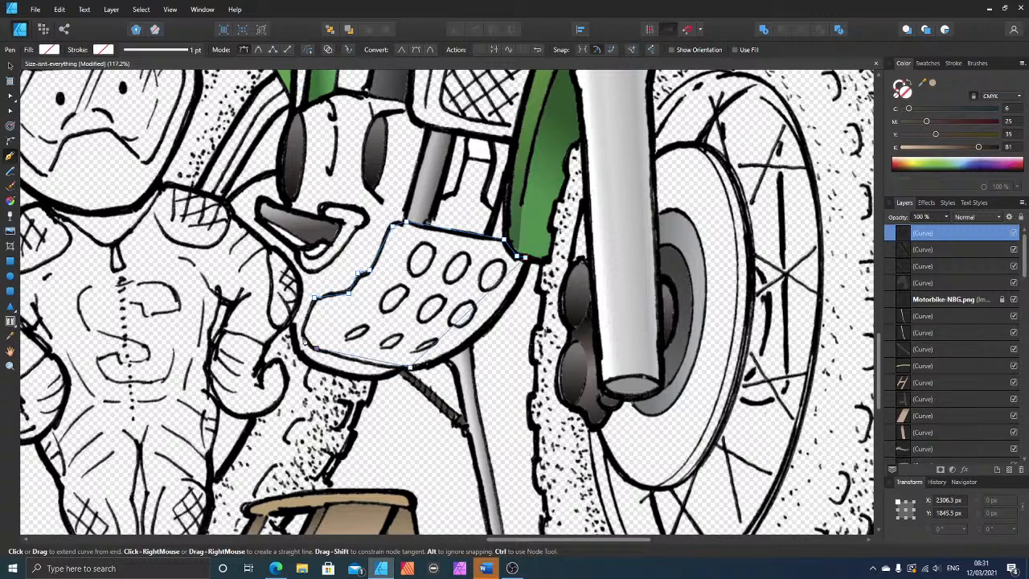
{"action": "left_click", "coordinate": [315, 297]}
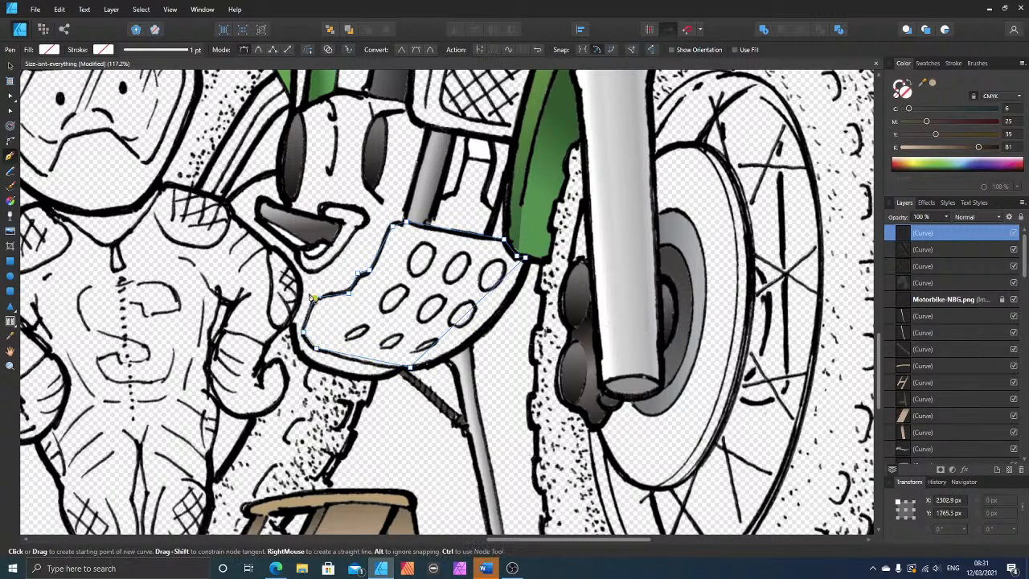
Step: Bend the outline's lower-right edge to follow the guard plate's curve and fine-tune the nodes along its upper-left edge
{"action": "left_click", "coordinate": [10, 111]}
{"action": "left_click_drag", "start_coordinate": [498, 277], "coordinate": [517, 318]}
{"action": "left_click", "coordinate": [526, 259]}
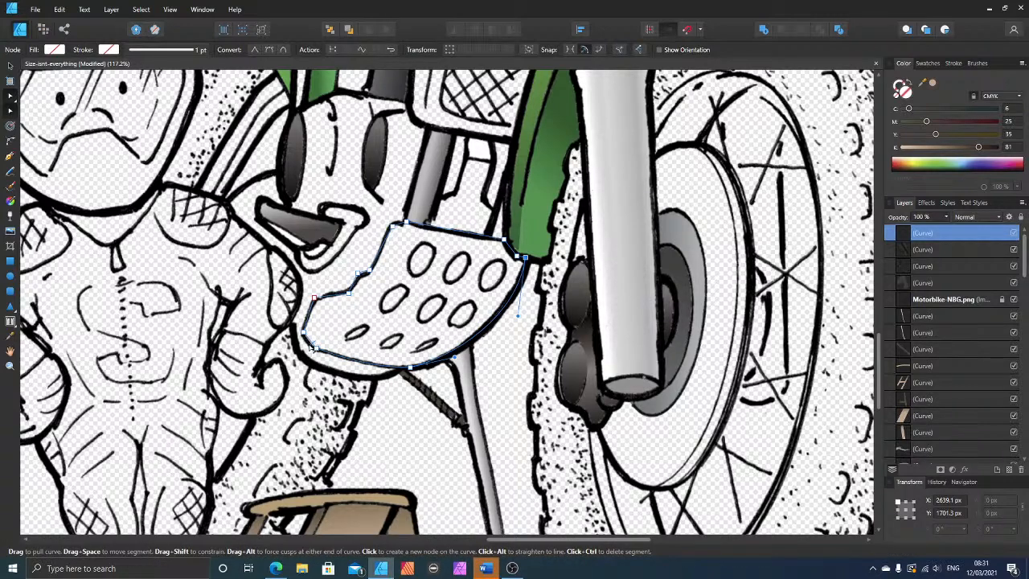
{"action": "left_click", "coordinate": [315, 299]}
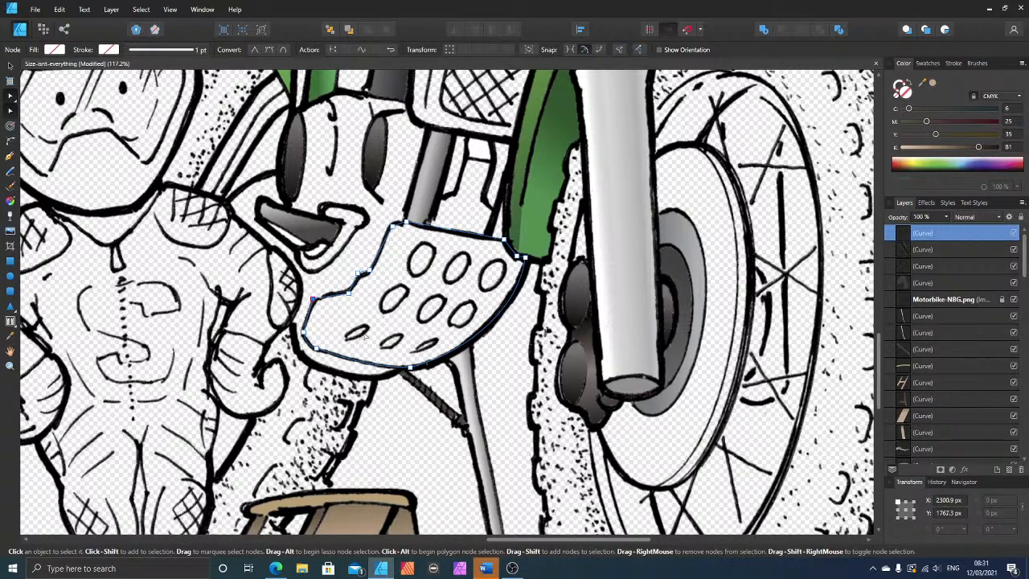
{"action": "key", "text": "Down"}
{"action": "key", "text": "Down"}
{"action": "left_click", "coordinate": [358, 275]}
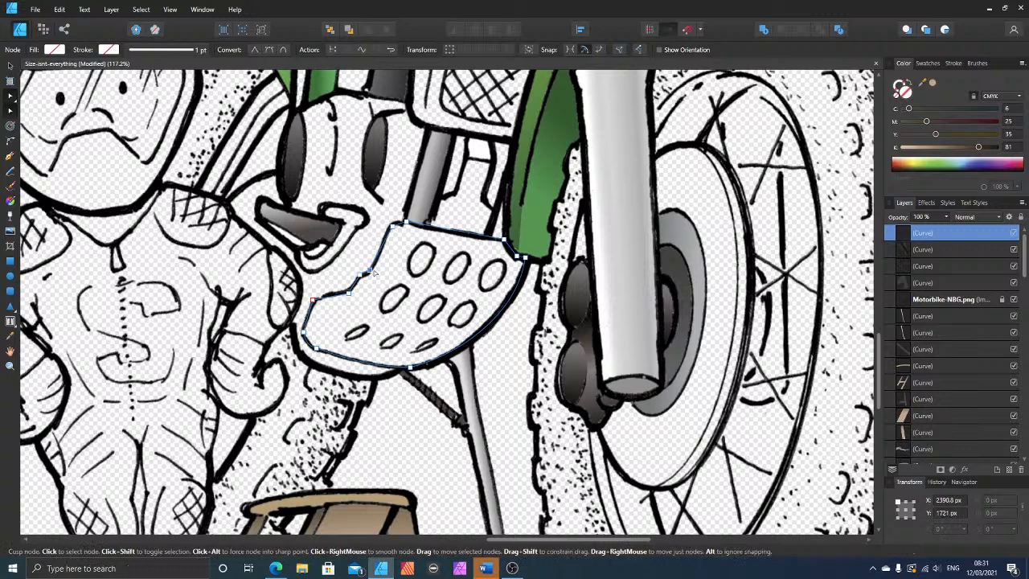
{"action": "left_click", "coordinate": [393, 228]}
{"action": "key", "text": "Left"}
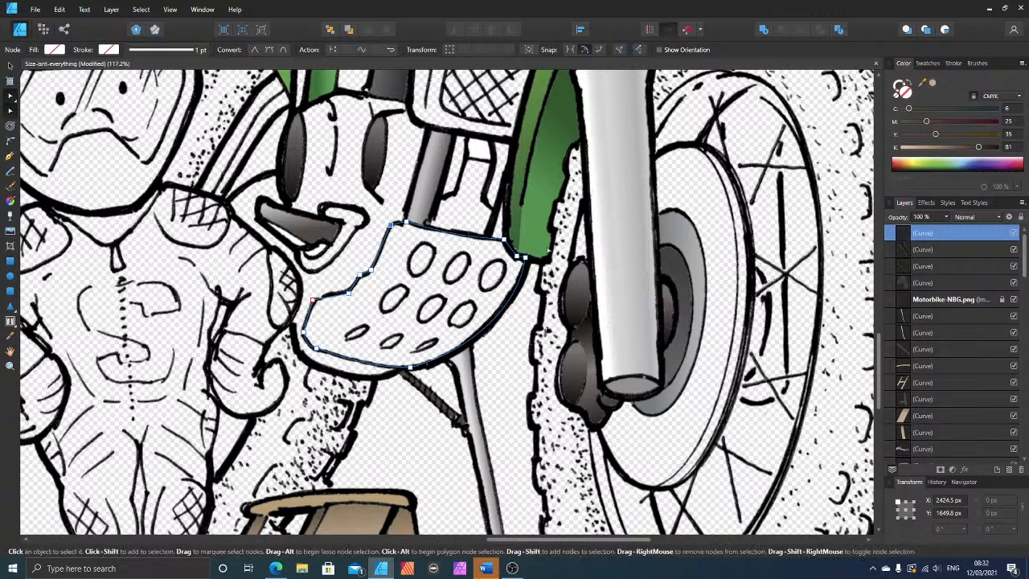
Step: Fill the guard plate shape with a light grey of C 13, M 9, Y 9, K 11
{"action": "left_click", "coordinate": [913, 147]}
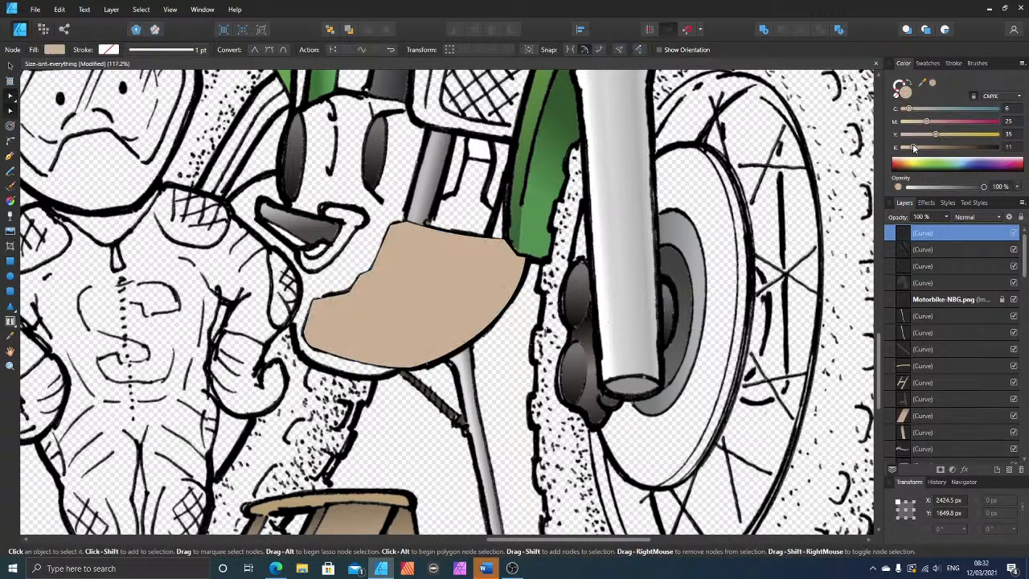
{"action": "left_click", "coordinate": [912, 135]}
{"action": "left_click", "coordinate": [912, 121]}
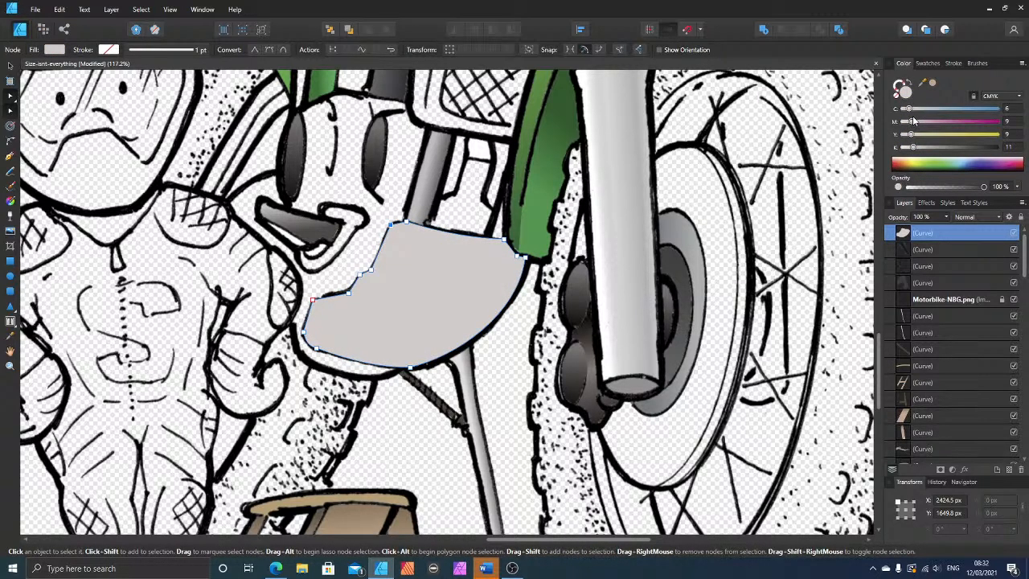
{"action": "left_click", "coordinate": [917, 111]}
Step: Move the guard plate shape below the Motorbike-NBG.png line art in the layer order and duplicate it in place
{"action": "left_click", "coordinate": [10, 67]}
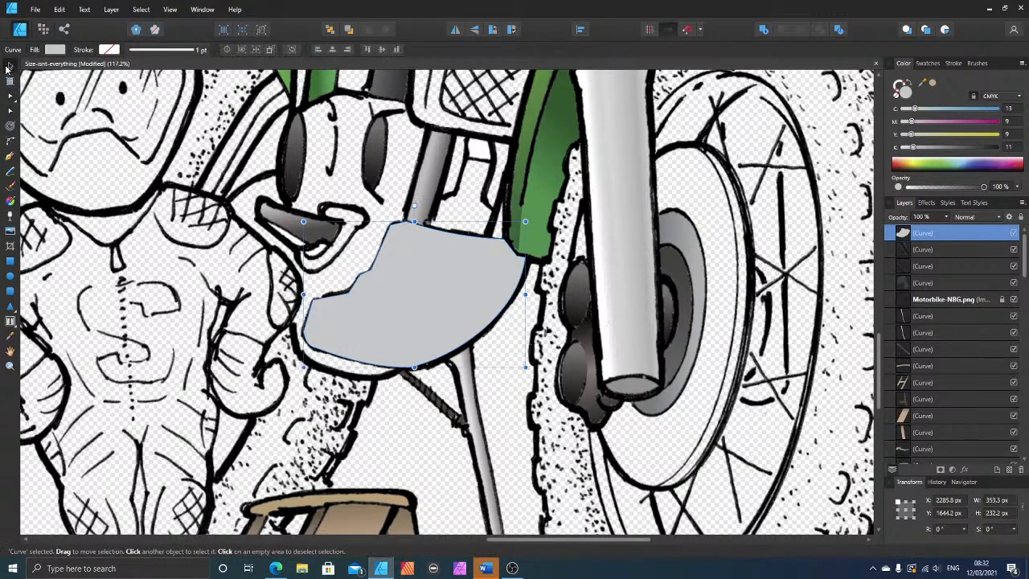
{"action": "key", "text": "ctrl+bracketleft"}
{"action": "key", "text": "ctrl+bracketleft"}
{"action": "key", "text": "ctrl+bracketleft"}
{"action": "key", "text": "ctrl+bracketleft"}
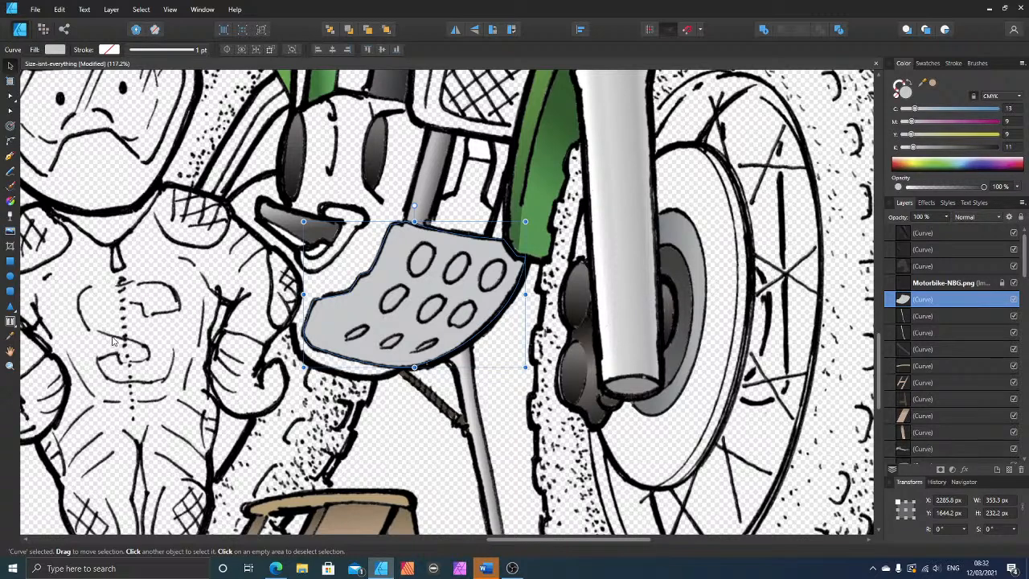
{"action": "key", "text": "ctrl+j"}
Step: Apply a diagonal linear gradient across the duplicate guard plate and set its lower-right stop's black to 36
{"action": "left_click", "coordinate": [10, 200]}
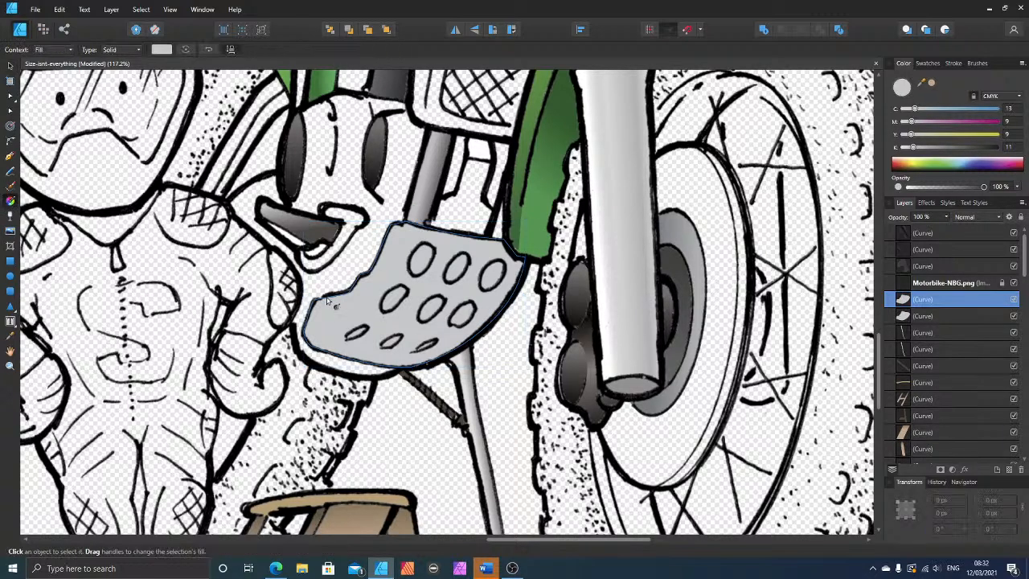
{"action": "left_click_drag", "start_coordinate": [468, 341], "coordinate": [388, 248]}
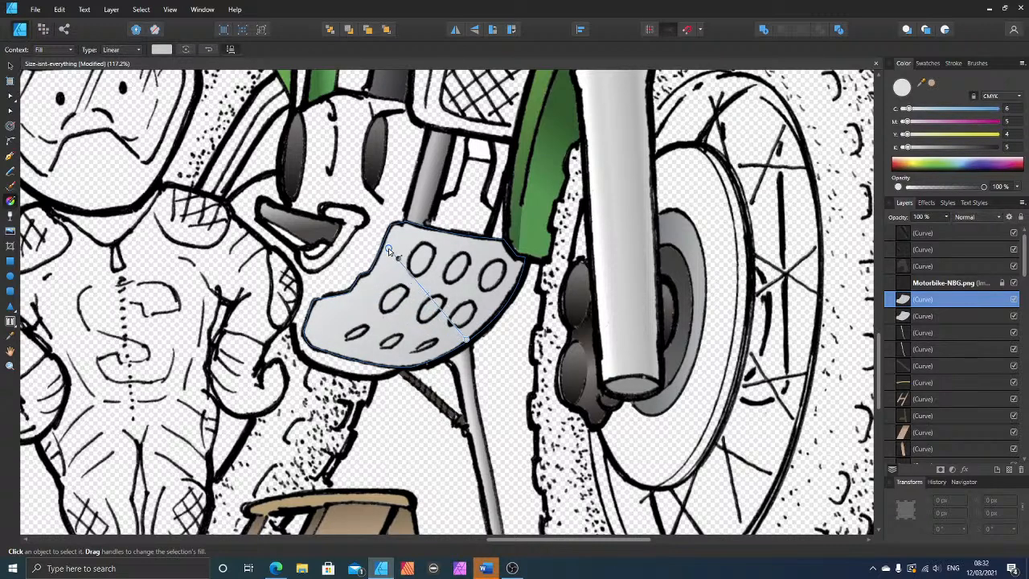
{"action": "left_click", "coordinate": [468, 341]}
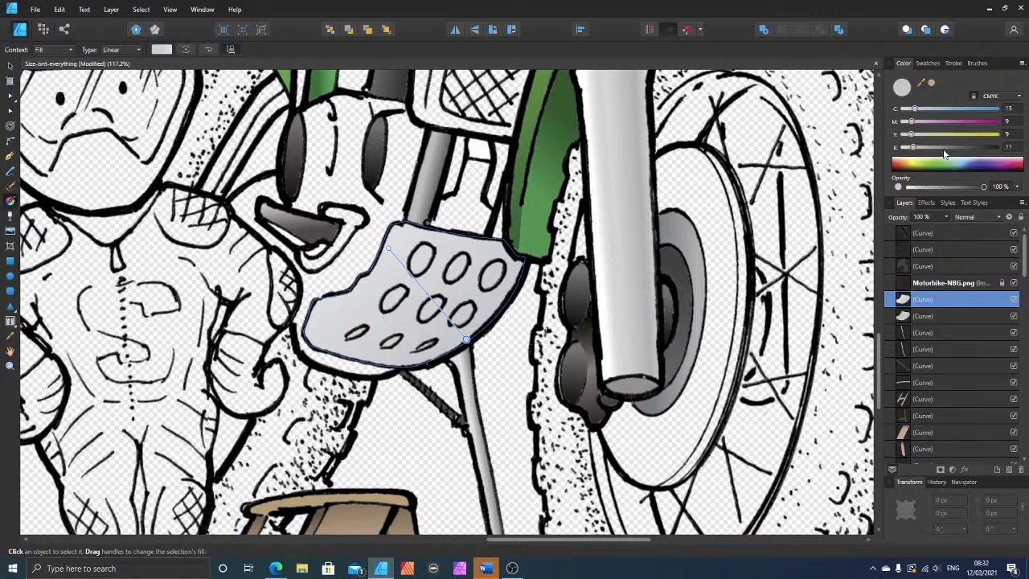
{"action": "left_click_drag", "start_coordinate": [945, 149], "coordinate": [916, 112]}
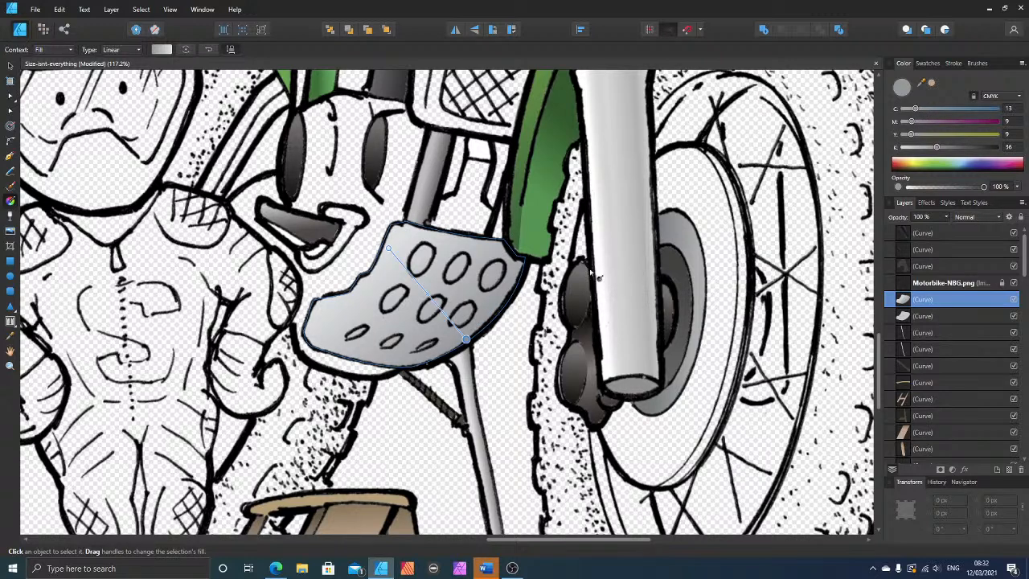
{"action": "left_click", "coordinate": [387, 245]}
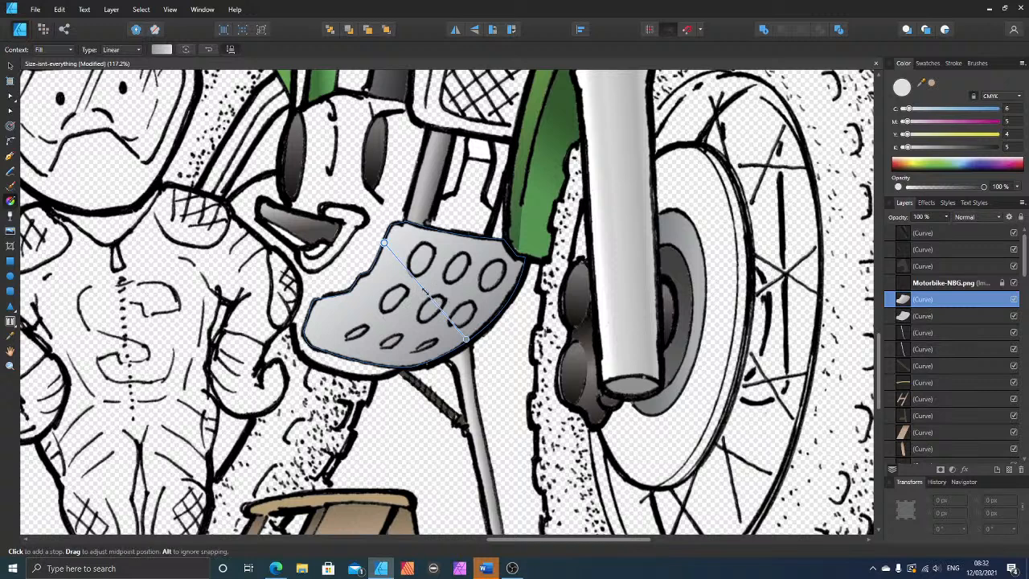
Step: Add two intermediate stops to the guard plate's gradient, one near each end, and set the lower-right end stop's black to 14
{"action": "left_click", "coordinate": [426, 291]}
{"action": "left_click_drag", "start_coordinate": [426, 291], "coordinate": [409, 274]}
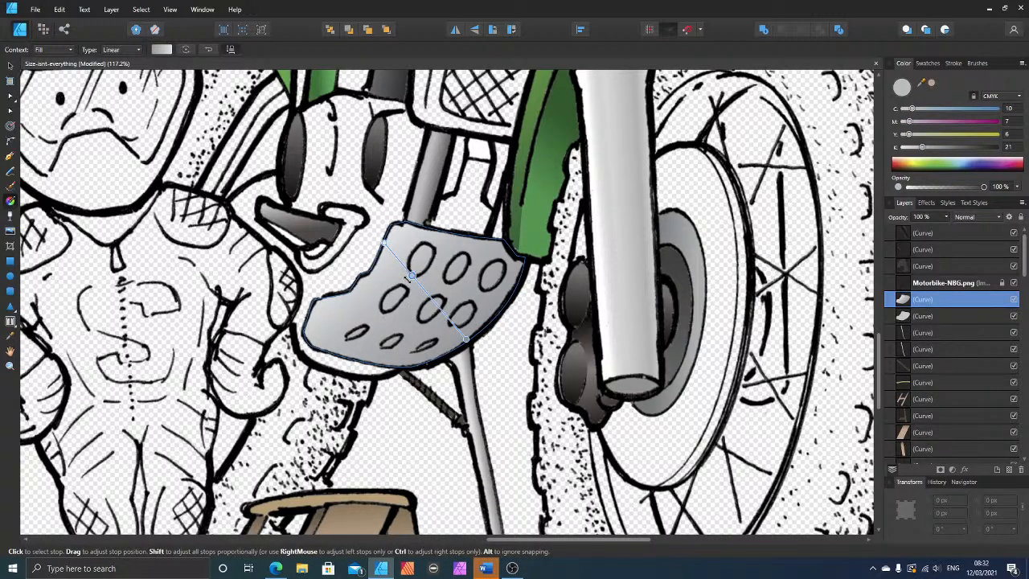
{"action": "left_click", "coordinate": [455, 328]}
{"action": "left_click", "coordinate": [466, 341]}
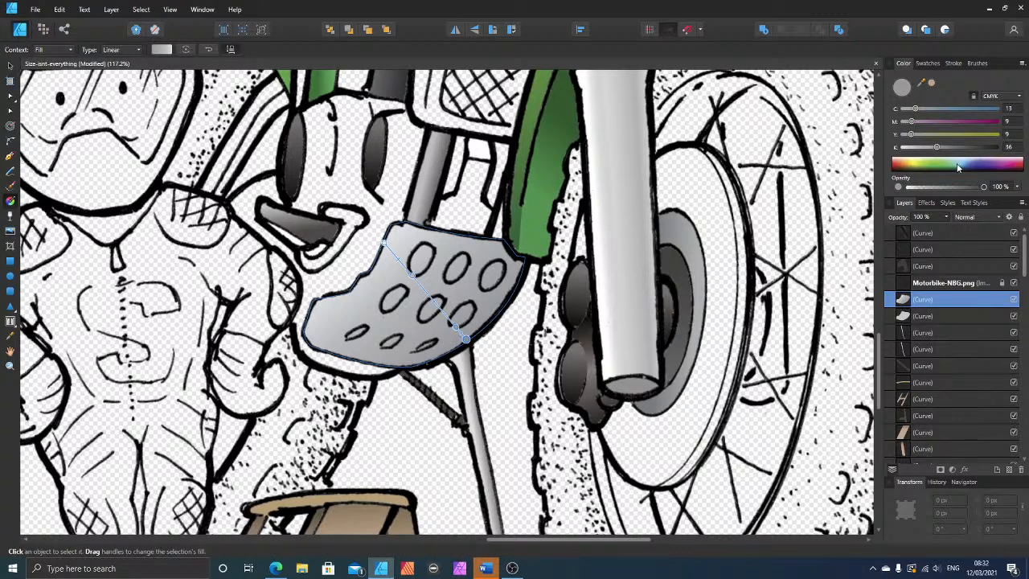
{"action": "left_click_drag", "start_coordinate": [925, 149], "coordinate": [917, 149]}
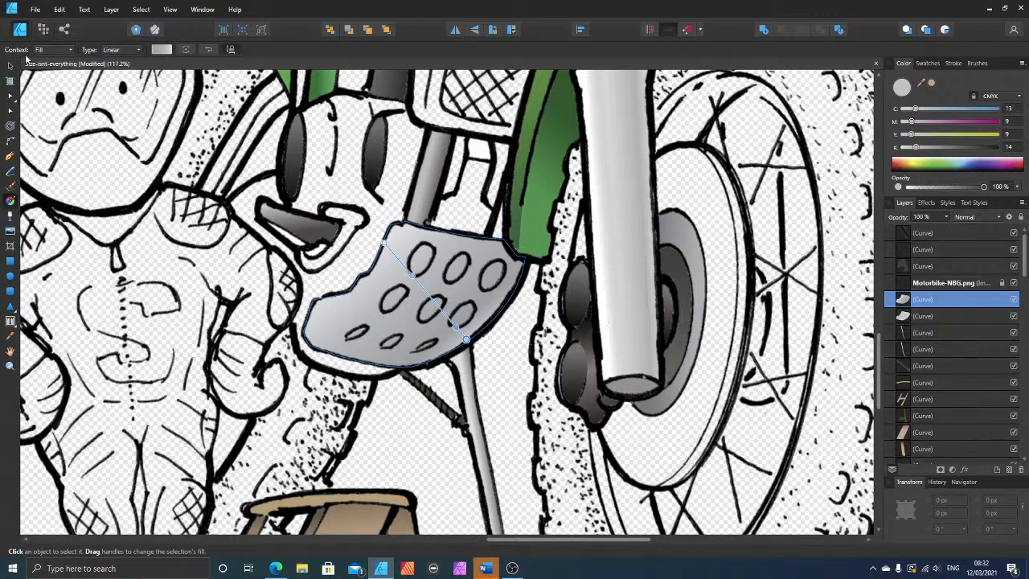
Step: Duplicate the gradient-filled guard plate in place and reposition the copy's gradient as a short ramp at the plate's left tip
{"action": "left_click", "coordinate": [8, 64]}
{"action": "scroll", "coordinate": [452, 313], "scroll_direction": "up", "scroll_amount": 1}
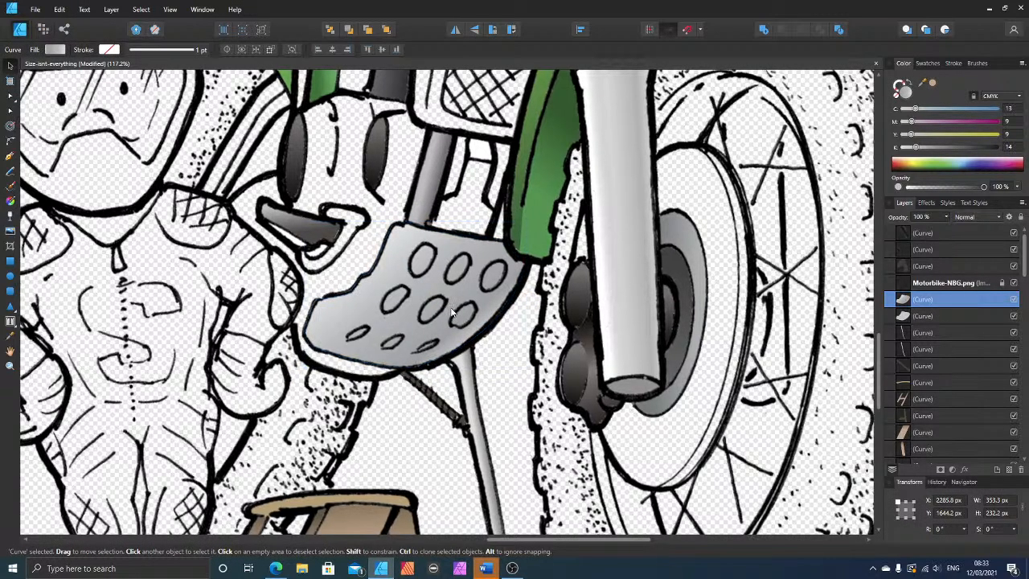
{"action": "scroll", "coordinate": [452, 314], "scroll_direction": "up", "scroll_amount": 1}
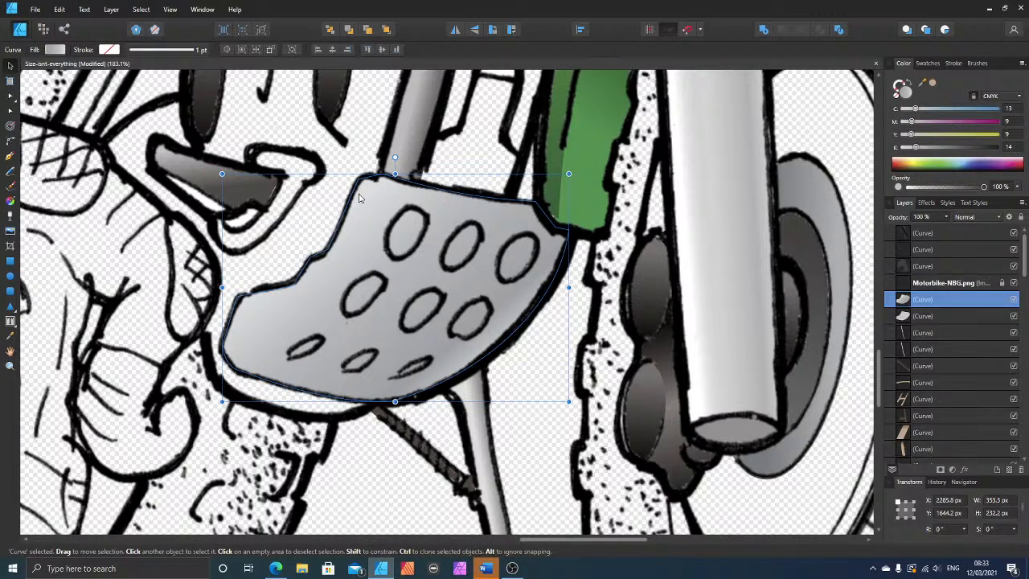
{"action": "key", "text": "ctrl+j"}
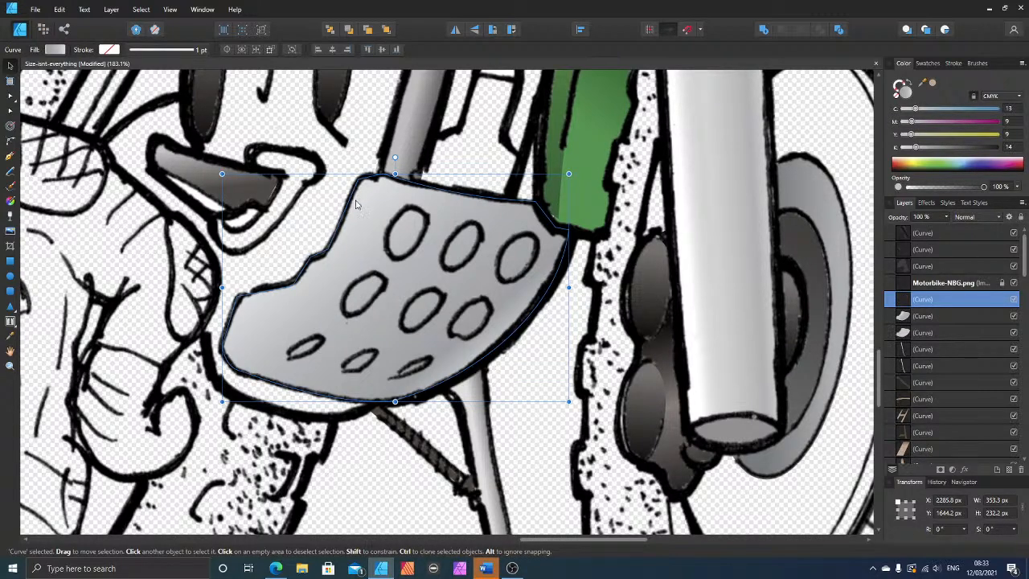
{"action": "left_click", "coordinate": [10, 201]}
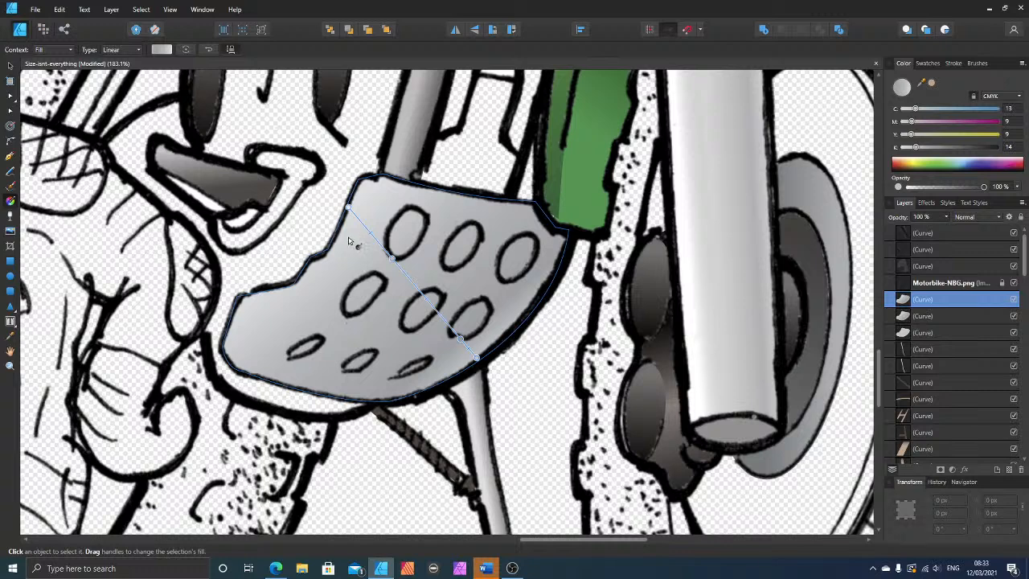
{"action": "left_click_drag", "start_coordinate": [347, 207], "coordinate": [233, 302]}
{"action": "left_click_drag", "start_coordinate": [347, 207], "coordinate": [296, 329]}
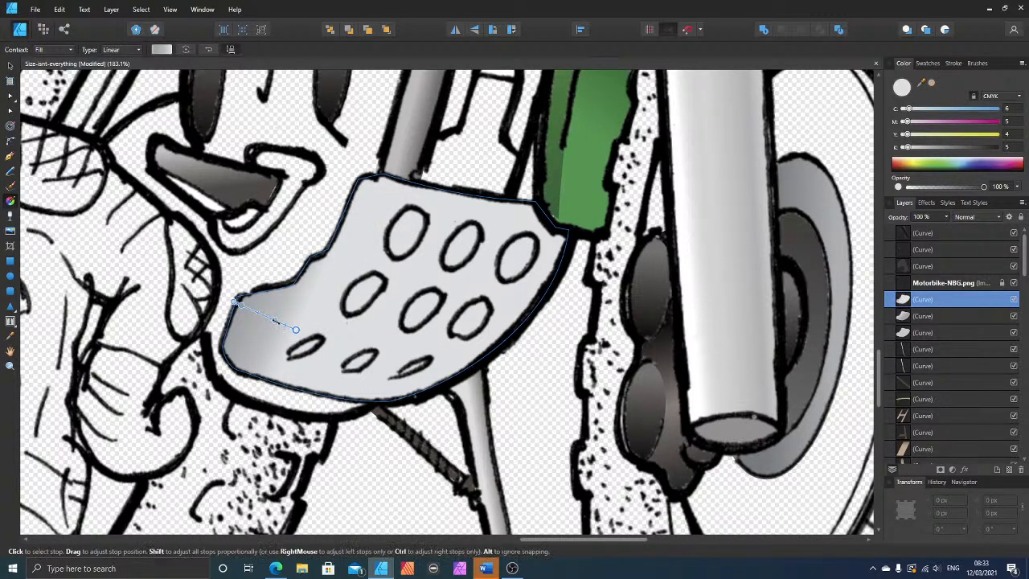
Step: Delete the copy's middle gradient stop, adjust the ramp's inner end, and set that end stop's opacity to 0%
{"action": "left_click", "coordinate": [274, 319]}
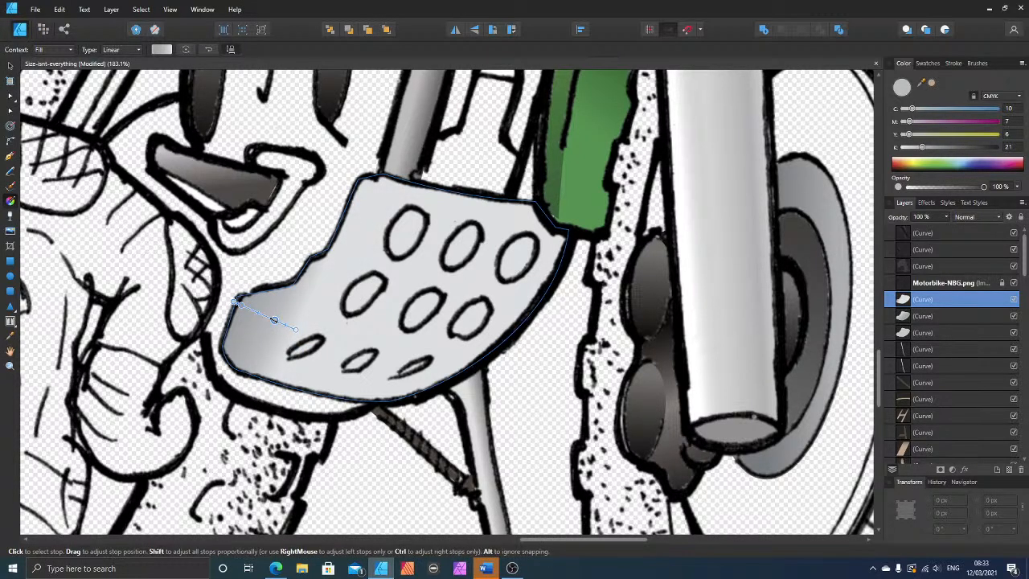
{"action": "key", "text": "Delete"}
{"action": "left_click_drag", "start_coordinate": [296, 329], "coordinate": [284, 338]}
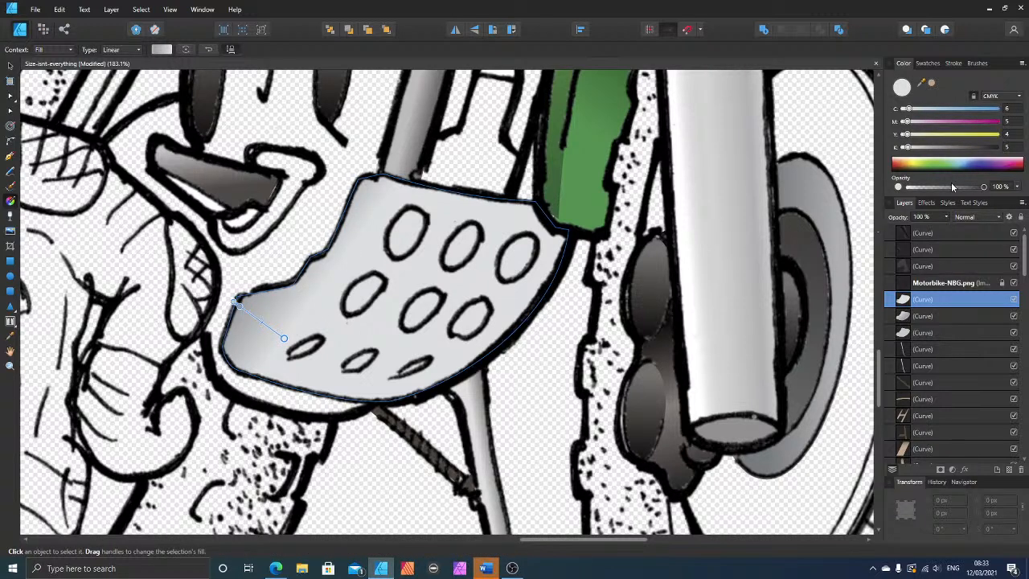
{"action": "left_click_drag", "start_coordinate": [952, 186], "coordinate": [903, 193]}
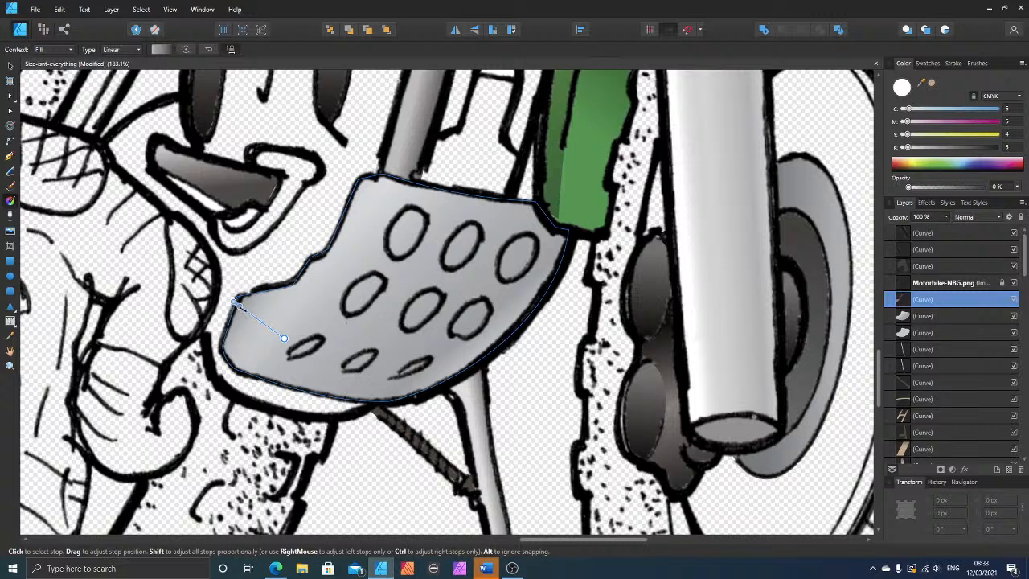
Step: Add an intermediate stop to the guard plate's tip ramp and recolour its outer end stop to the sampled grey C 40, M 31, Y 31, K 0
{"action": "left_click", "coordinate": [250, 315]}
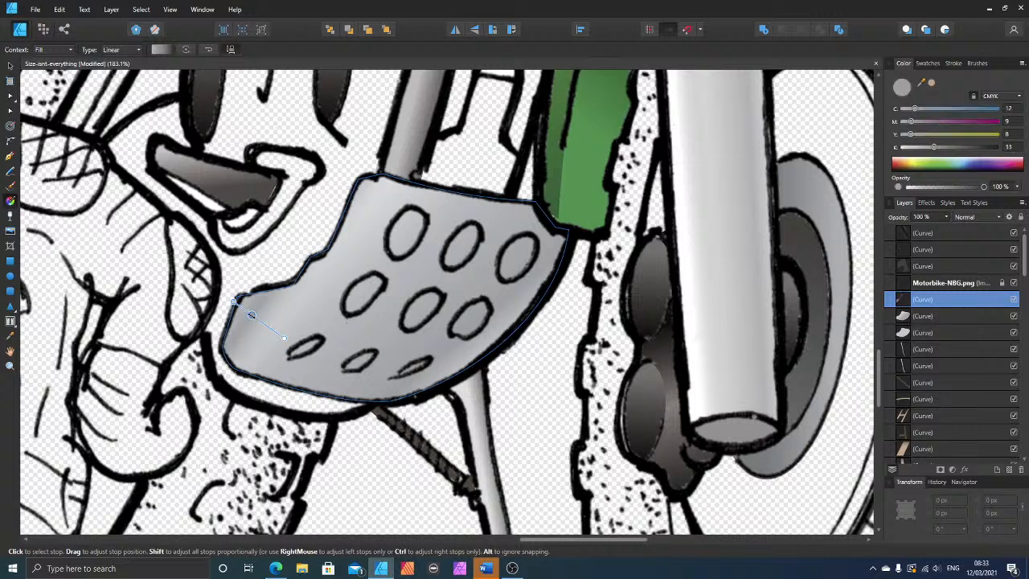
{"action": "left_click", "coordinate": [234, 301]}
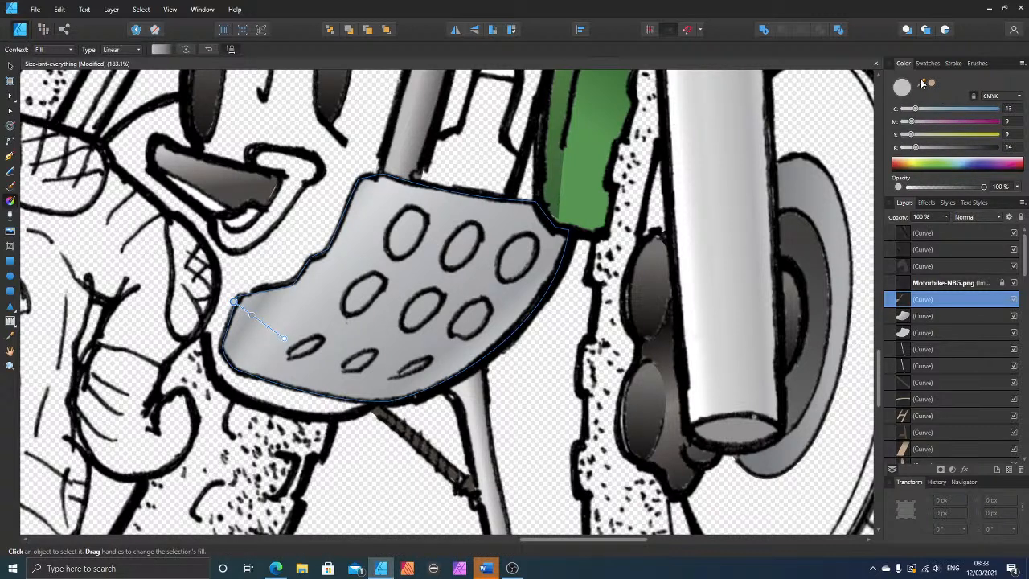
{"action": "left_click_drag", "start_coordinate": [923, 84], "coordinate": [514, 290]}
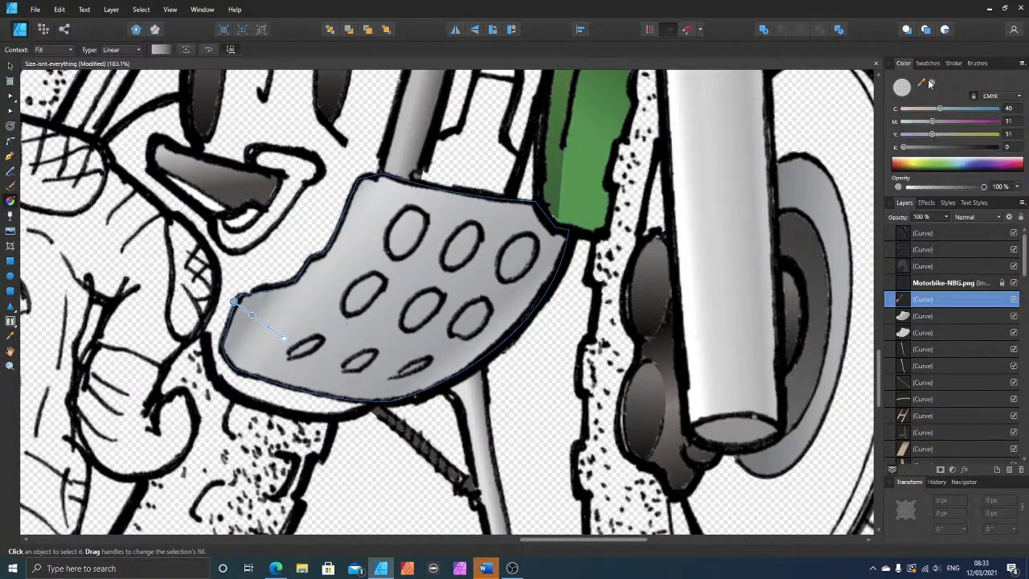
{"action": "scroll", "coordinate": [352, 323], "scroll_direction": "down", "scroll_amount": 5}
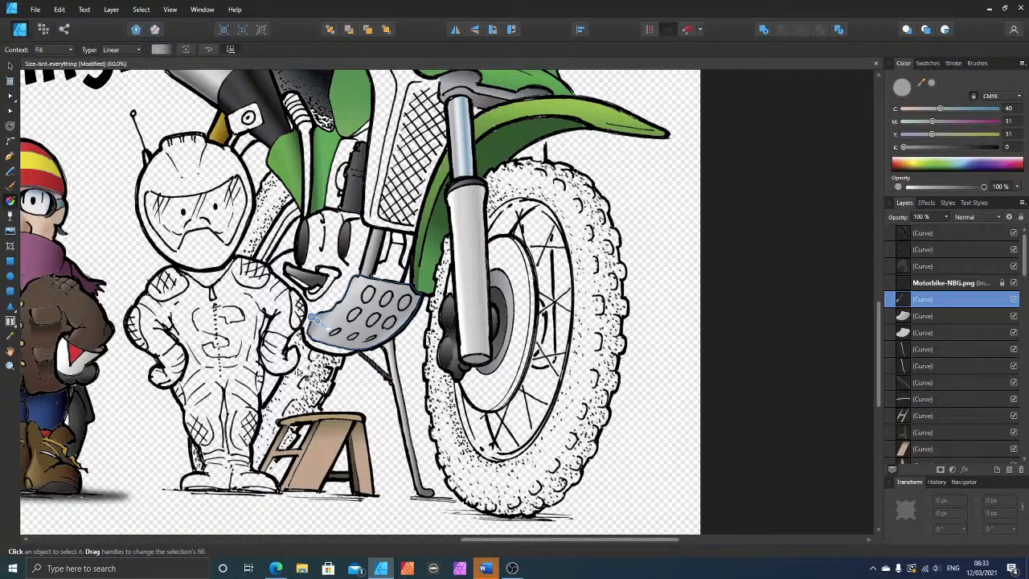
{"action": "scroll", "coordinate": [372, 322], "scroll_direction": "up", "scroll_amount": 4}
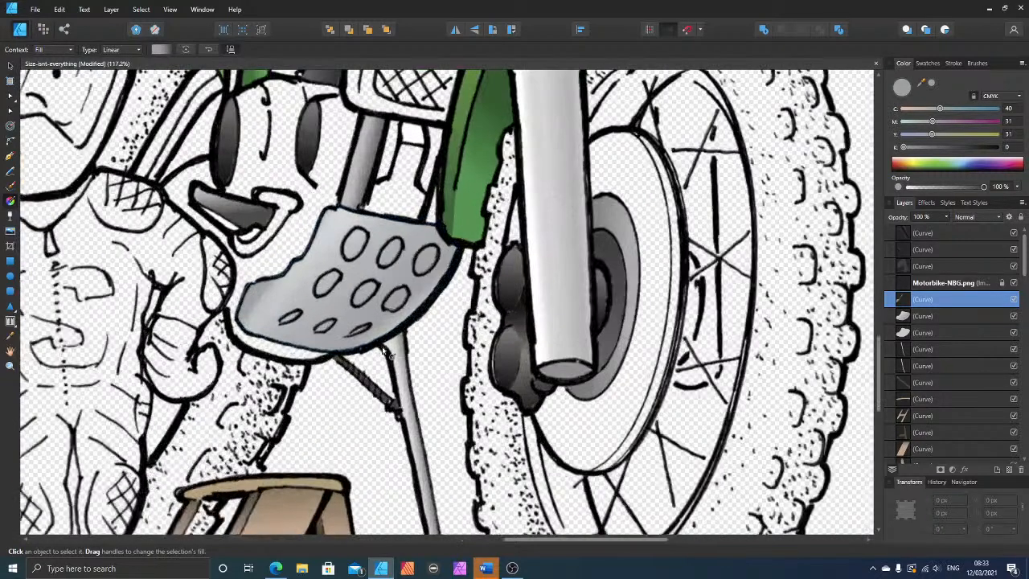
{"action": "scroll", "coordinate": [373, 322], "scroll_direction": "up", "scroll_amount": 1}
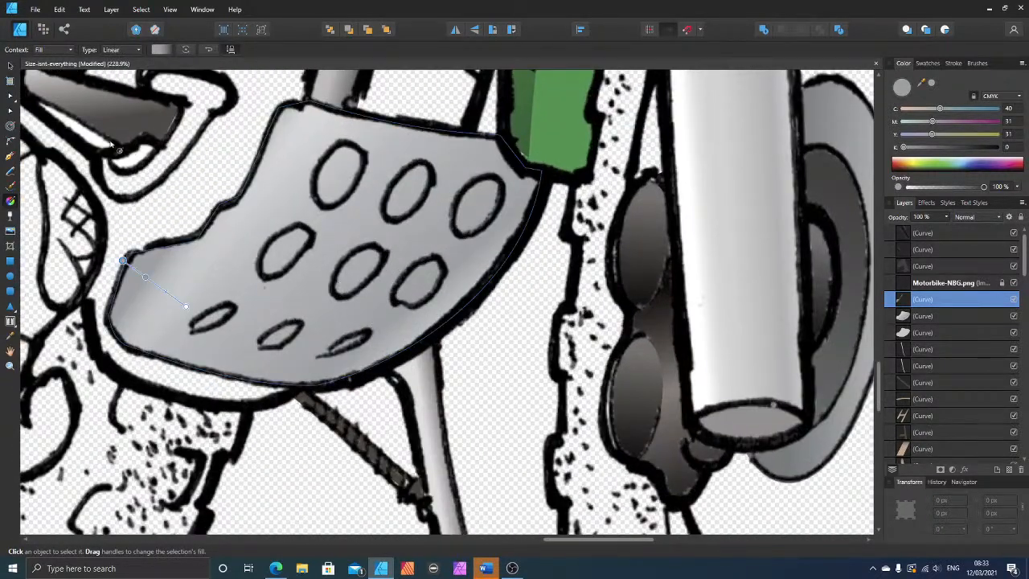
{"action": "left_click", "coordinate": [11, 65]}
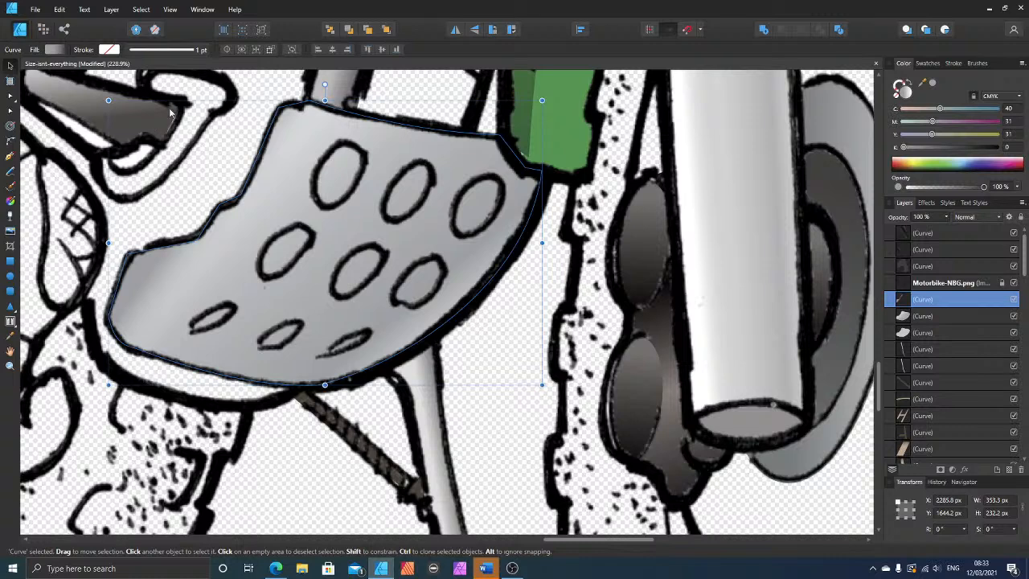
{"action": "left_click", "coordinate": [202, 100]}
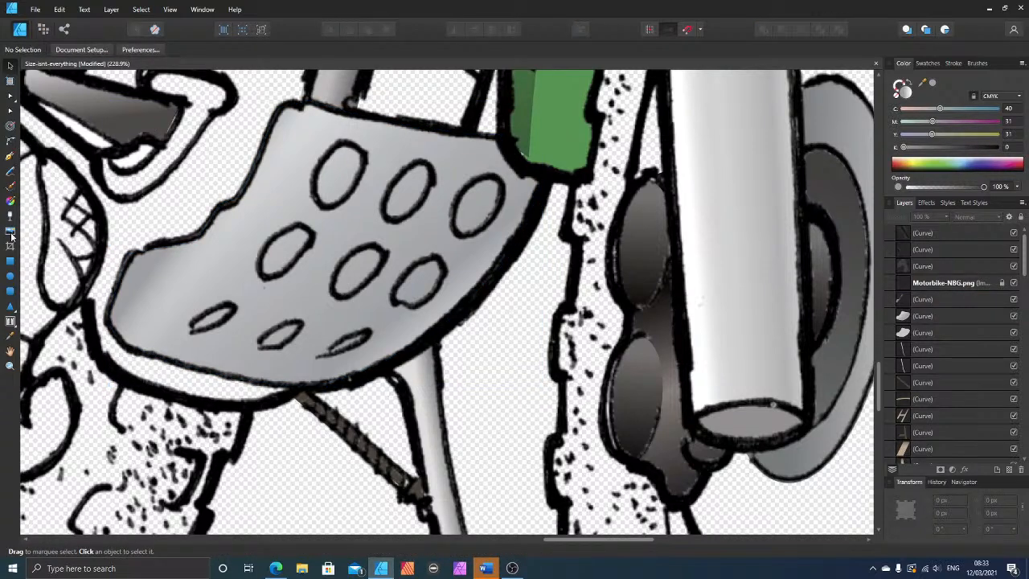
Step: Trace the guard plate's upper-left hole with a closed Pen tool shape and bend its segments to match the oval outline
{"action": "left_click", "coordinate": [11, 156]}
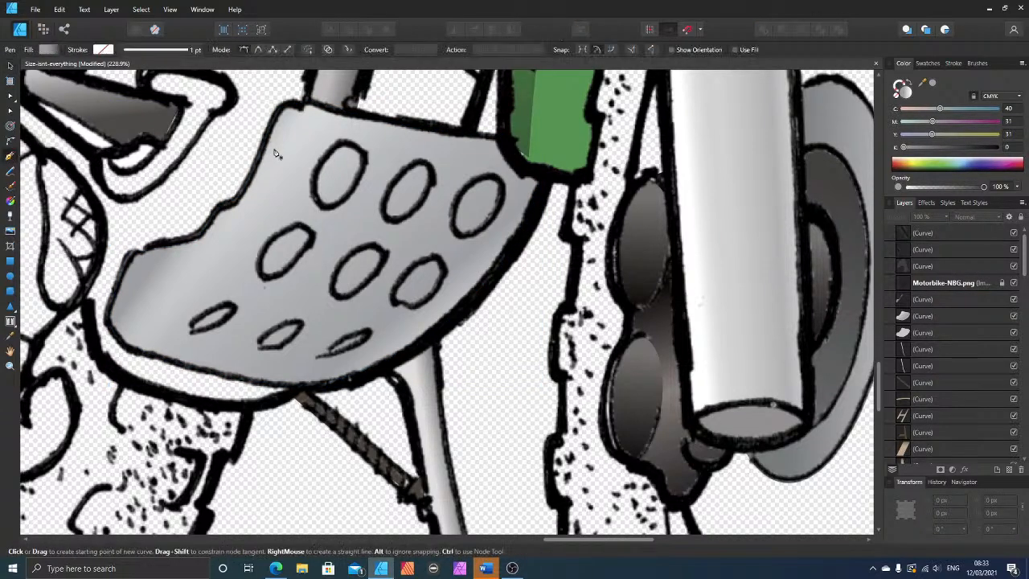
{"action": "left_click", "coordinate": [330, 150]}
{"action": "left_click", "coordinate": [363, 167]}
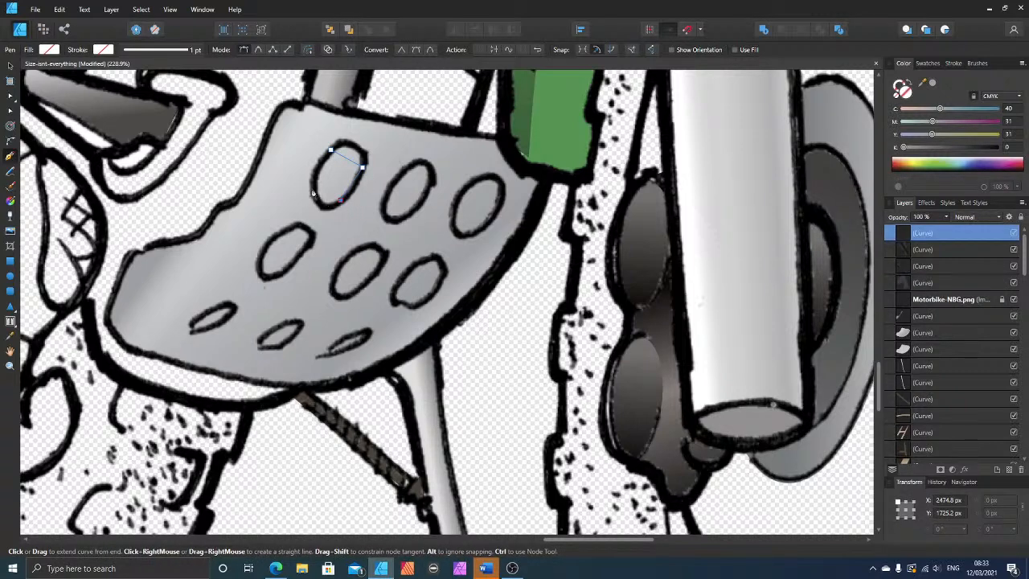
{"action": "left_click", "coordinate": [312, 189]}
{"action": "left_click", "coordinate": [331, 149]}
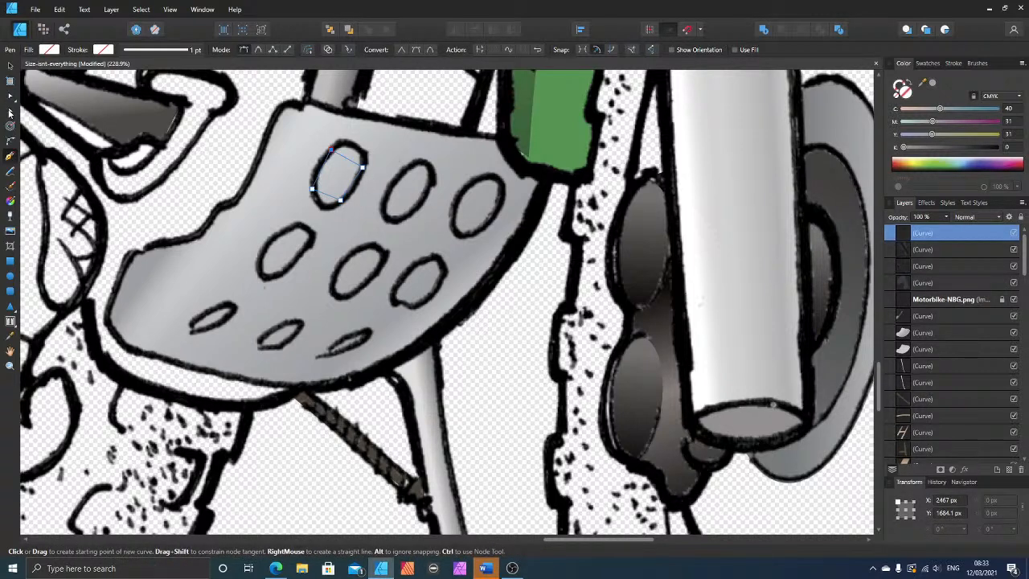
{"action": "left_click", "coordinate": [10, 114]}
{"action": "left_click_drag", "start_coordinate": [346, 158], "coordinate": [353, 147]}
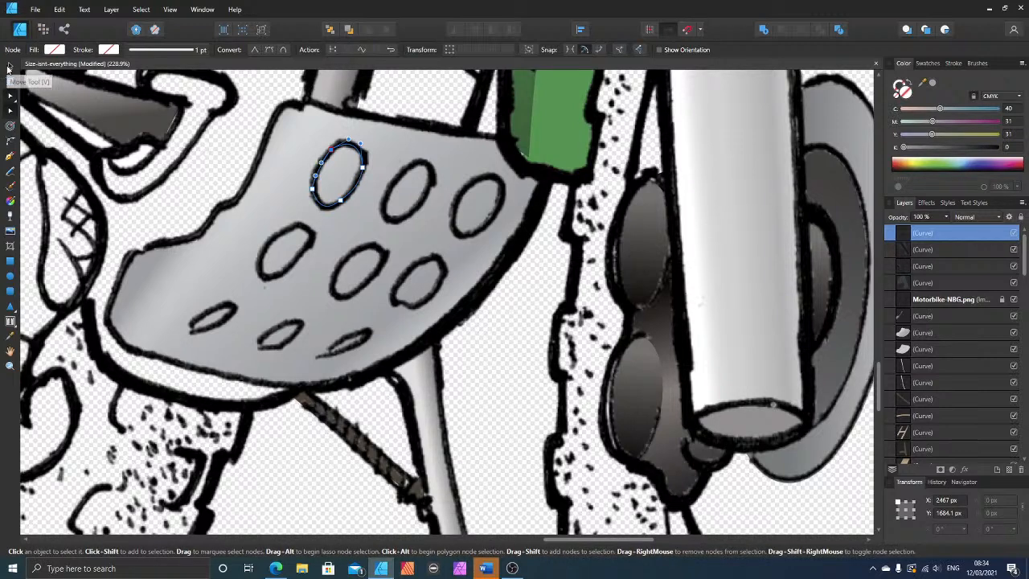
Step: Fill the traced hole with dark grey at 47 black and apply a short diagonal linear gradient across it
{"action": "left_click", "coordinate": [9, 65]}
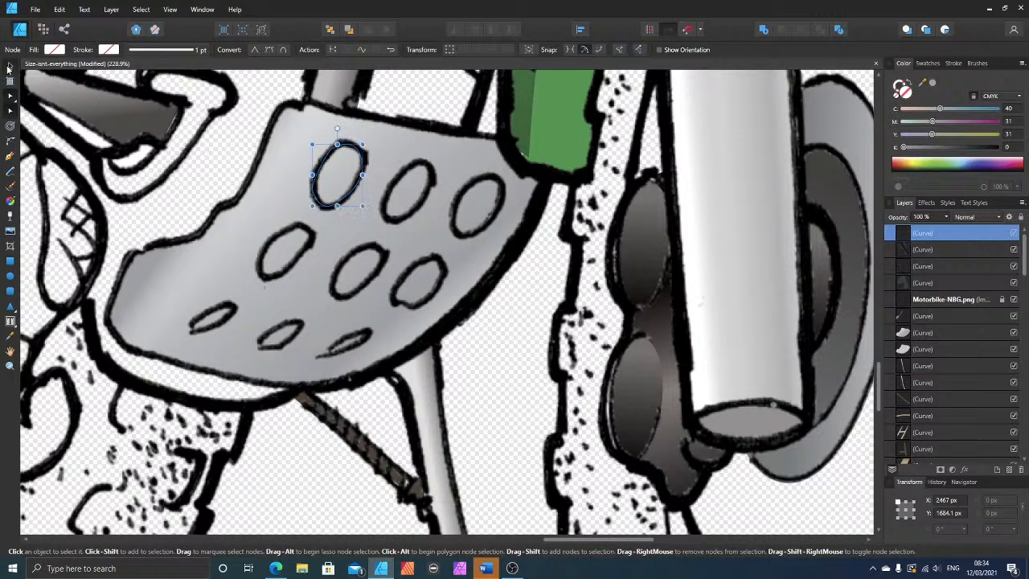
{"action": "left_click", "coordinate": [948, 148]}
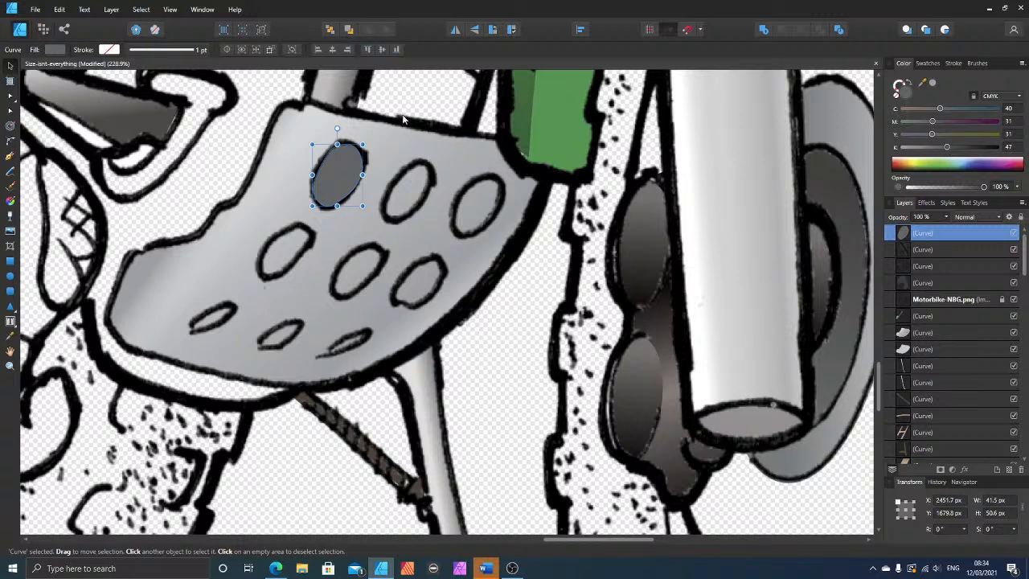
{"action": "left_click", "coordinate": [10, 201]}
{"action": "mouse_move", "coordinate": [323, 164]}
{"action": "left_mouse_down"}
{"action": "mouse_move", "coordinate": [366, 187]}
{"action": "mouse_move", "coordinate": [299, 164]}
{"action": "mouse_move", "coordinate": [305, 146]}
{"action": "mouse_move", "coordinate": [357, 181]}
{"action": "mouse_move", "coordinate": [322, 160]}
{"action": "left_mouse_up"}
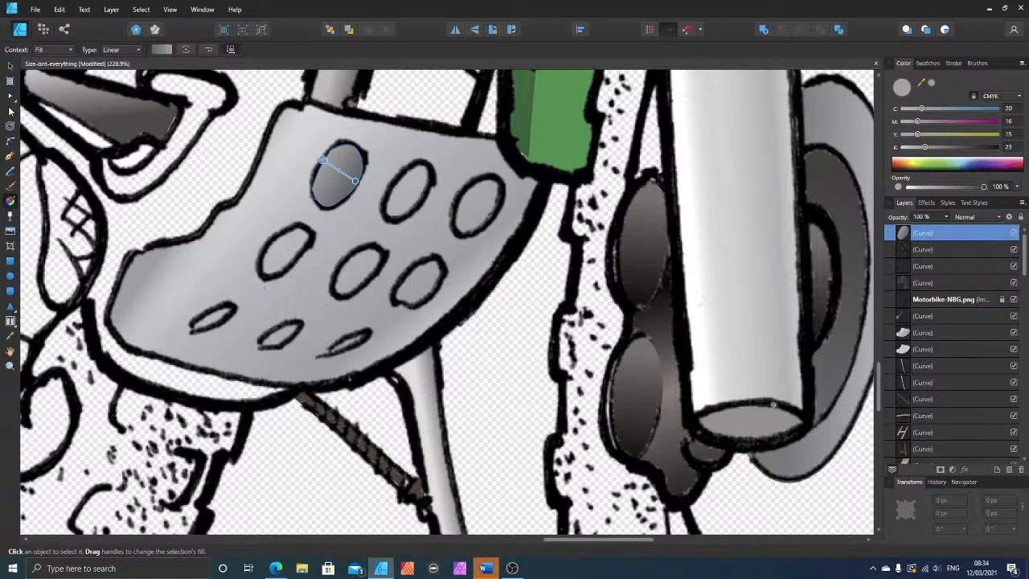
Step: Reorder the hole shape beneath the line-art image, between the tip ramp and the gradient-filled guard plate
{"action": "left_click", "coordinate": [10, 67]}
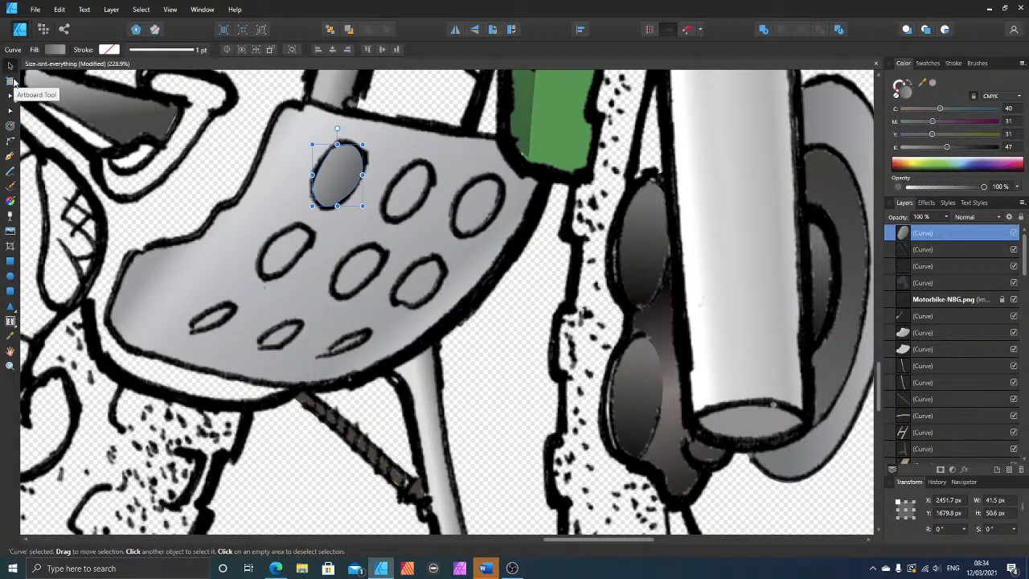
{"action": "key", "text": "ctrl+bracketleft"}
{"action": "key", "text": "ctrl+bracketleft"}
{"action": "key", "text": "ctrl+bracketleft"}
{"action": "key", "text": "ctrl+bracketleft"}
{"action": "key", "text": "ctrl+bracketleft"}
{"action": "key", "text": "ctrl+bracketleft"}
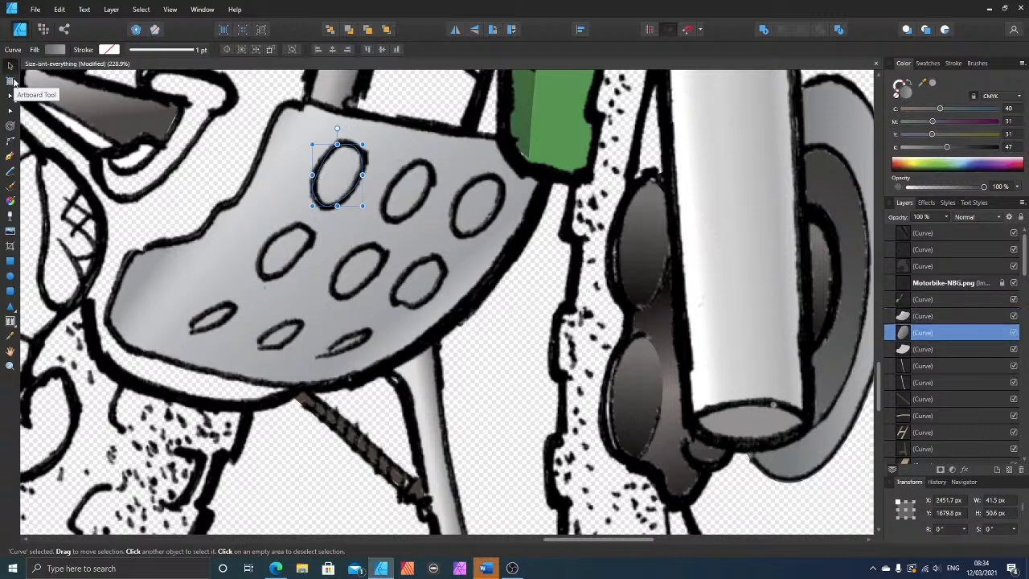
{"action": "key", "text": "ctrl+bracketright"}
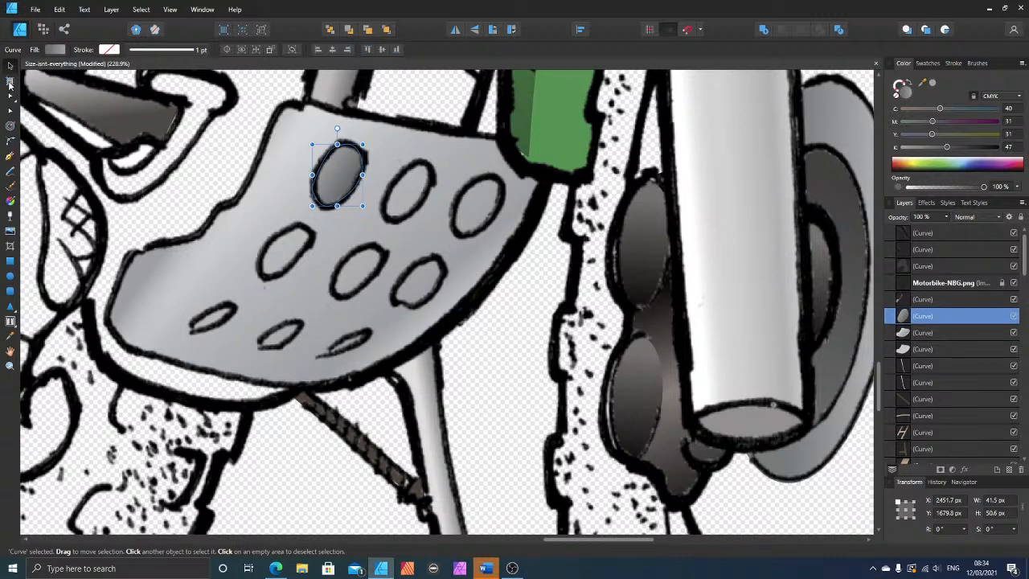
Step: Copy the shaded hole onto the other two top-row holes and the first middle-row hole, rotating and resizing the last copy
{"action": "left_click_drag", "start_coordinate": [338, 172], "coordinate": [480, 198]}
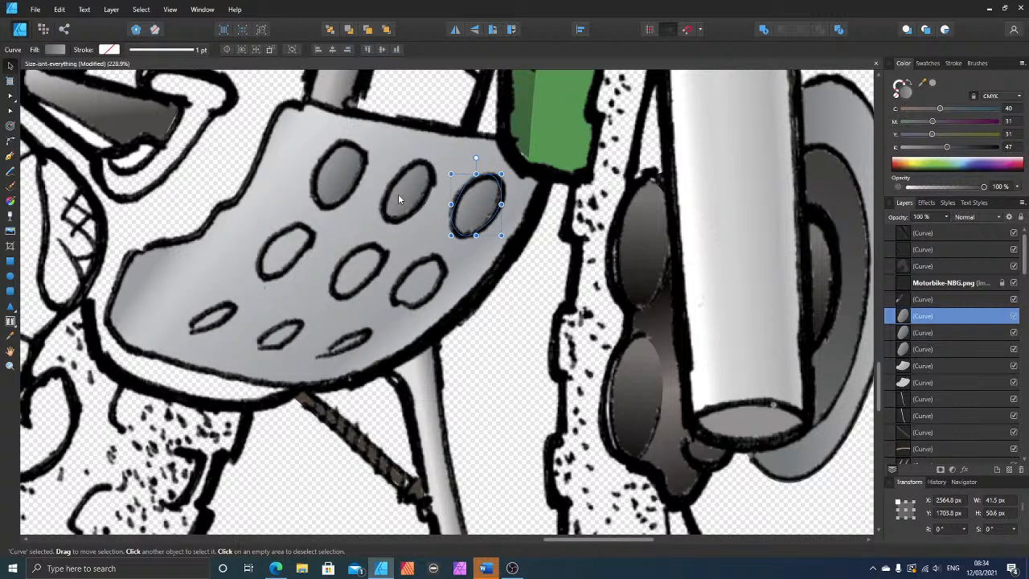
{"action": "left_click", "coordinate": [337, 173]}
{"action": "mouse_move", "coordinate": [338, 173]}
{"action": "left_mouse_down"}
{"action": "mouse_move", "coordinate": [414, 276]}
{"action": "mouse_move", "coordinate": [426, 278]}
{"action": "mouse_move", "coordinate": [420, 252]}
{"action": "mouse_move", "coordinate": [281, 259]}
{"action": "mouse_move", "coordinate": [314, 225]}
{"action": "left_mouse_up"}
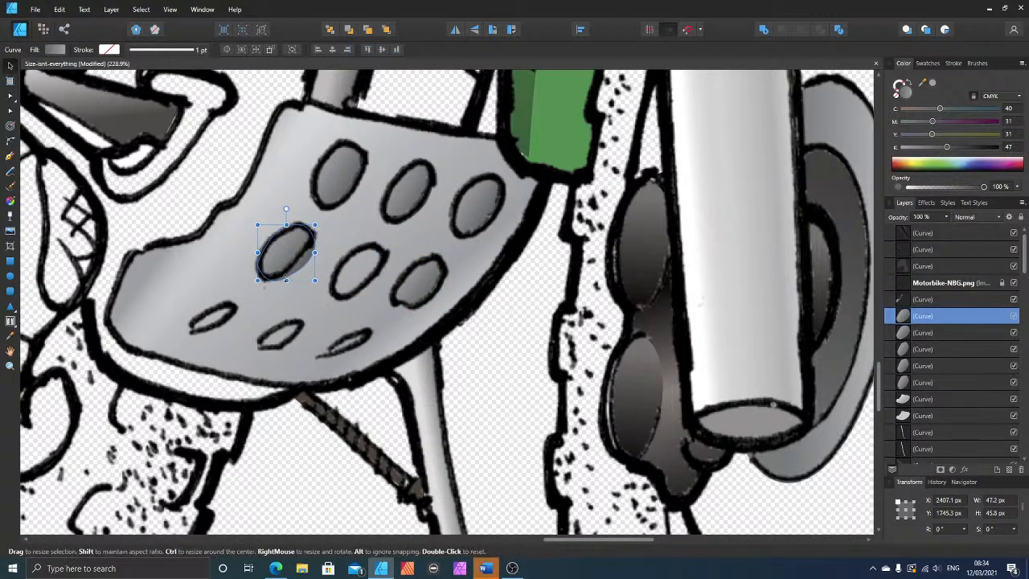
Step: Adjust the lower and right nodes of the first middle-row hole shape to fit its drawn outline
{"action": "left_click", "coordinate": [11, 109]}
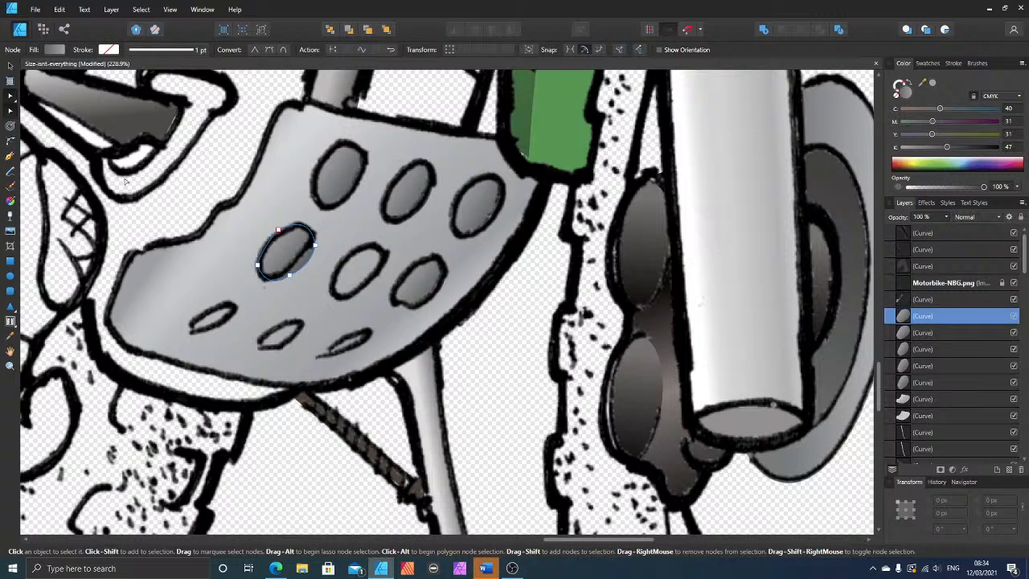
{"action": "left_click", "coordinate": [286, 273]}
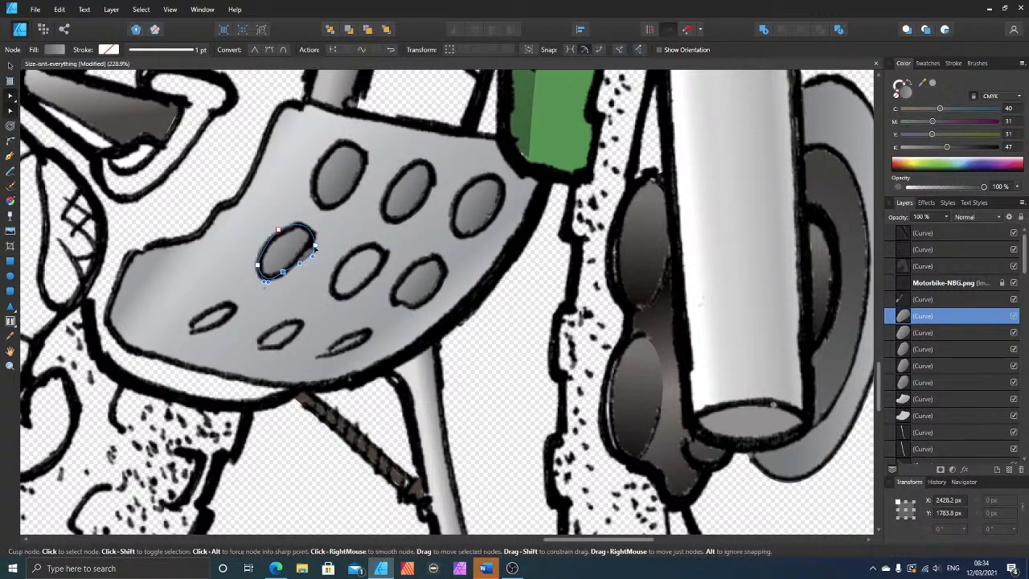
{"action": "left_click", "coordinate": [311, 241]}
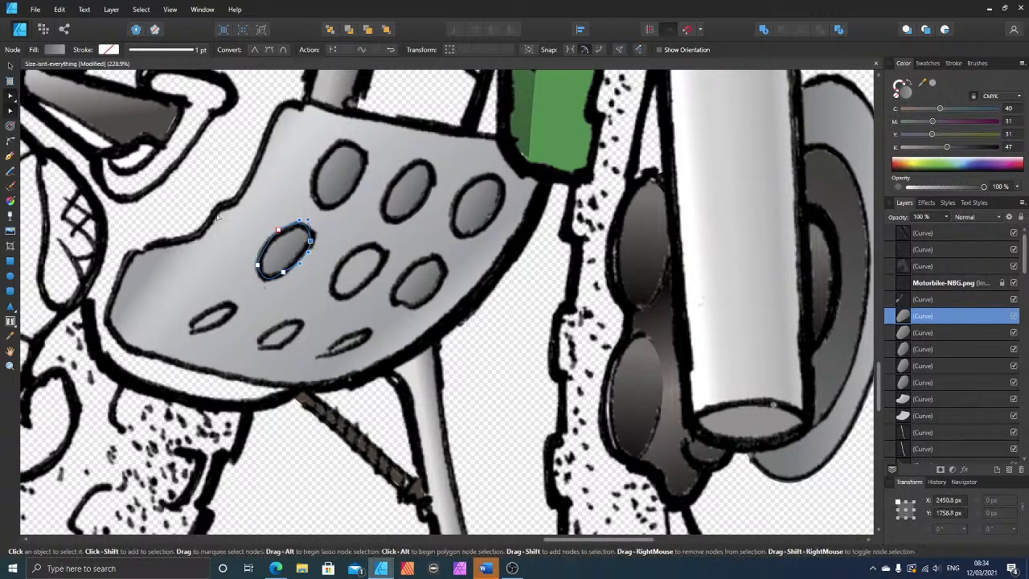
{"action": "left_click", "coordinate": [9, 68]}
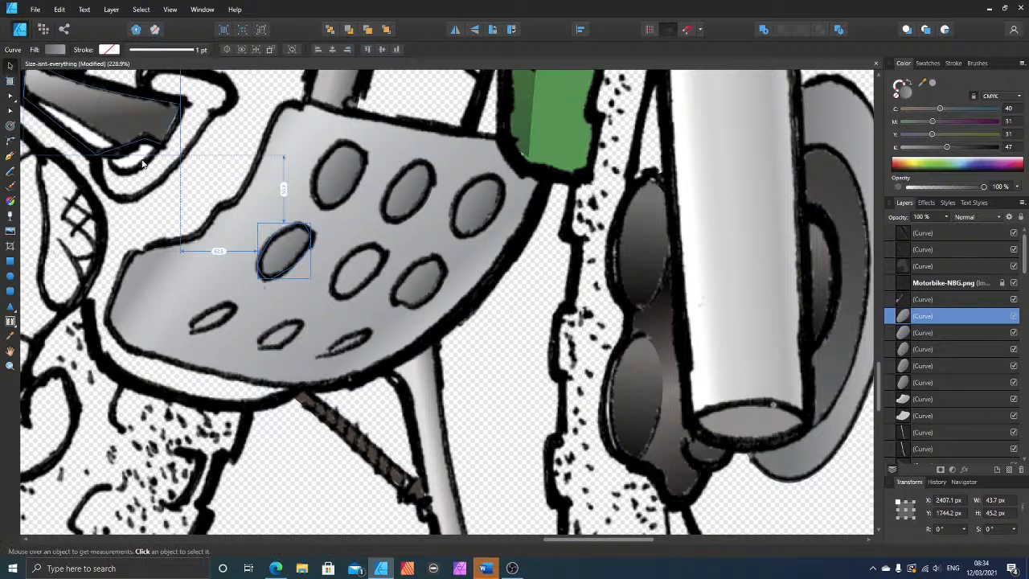
Step: Copy the hole shape onto the remaining middle-row and bottom-row holes, rotating and narrowing the copies to fit their outlines
{"action": "left_click_drag", "start_coordinate": [280, 256], "coordinate": [219, 321]}
{"action": "left_click_drag", "start_coordinate": [235, 282], "coordinate": [241, 287]}
{"action": "left_click_drag", "start_coordinate": [215, 320], "coordinate": [353, 339]}
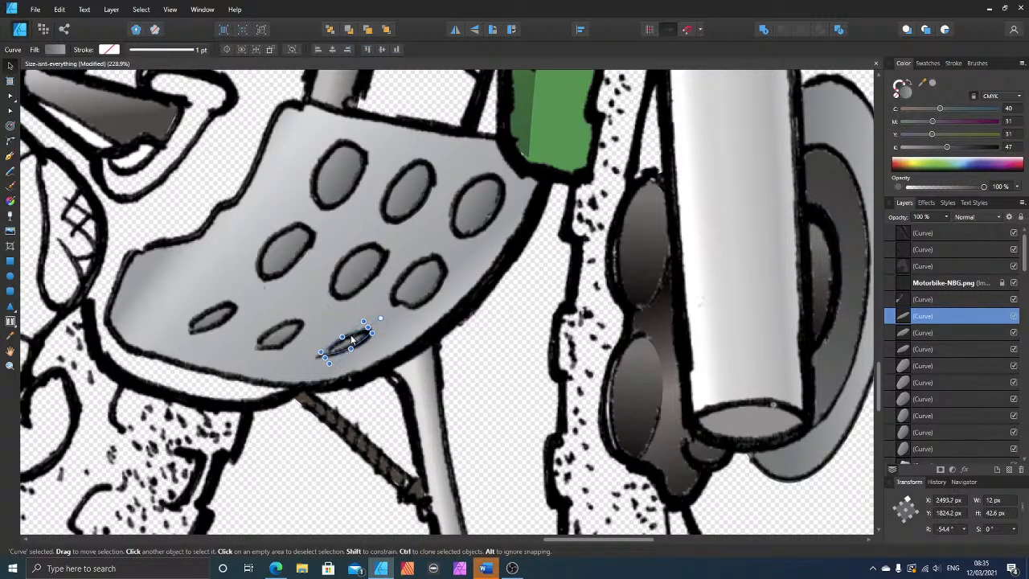
Step: Check the live stream's status in YouTube Studio, return to the drawing and clear the selection
{"action": "left_click", "coordinate": [276, 568]}
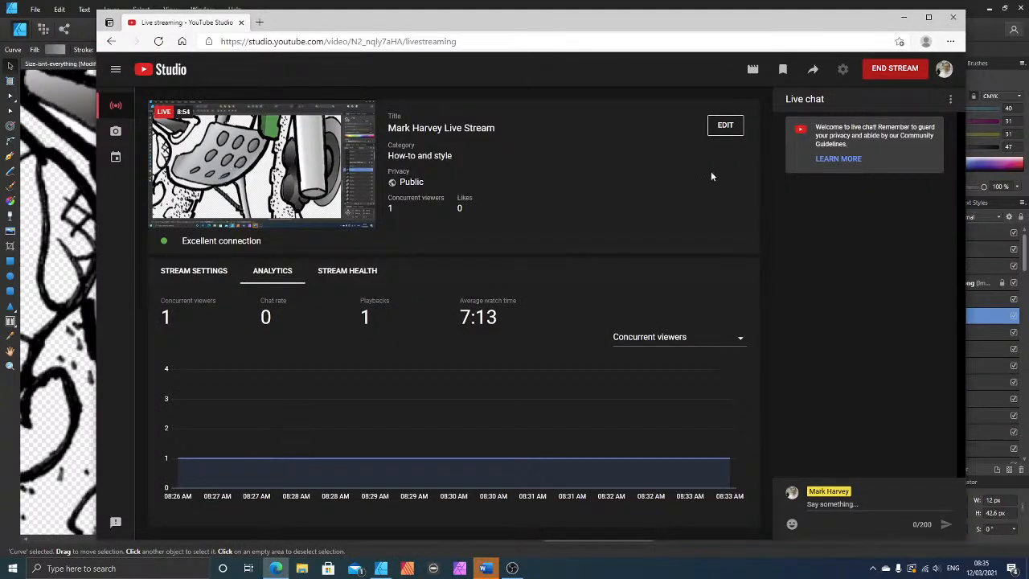
{"action": "left_click", "coordinate": [902, 19]}
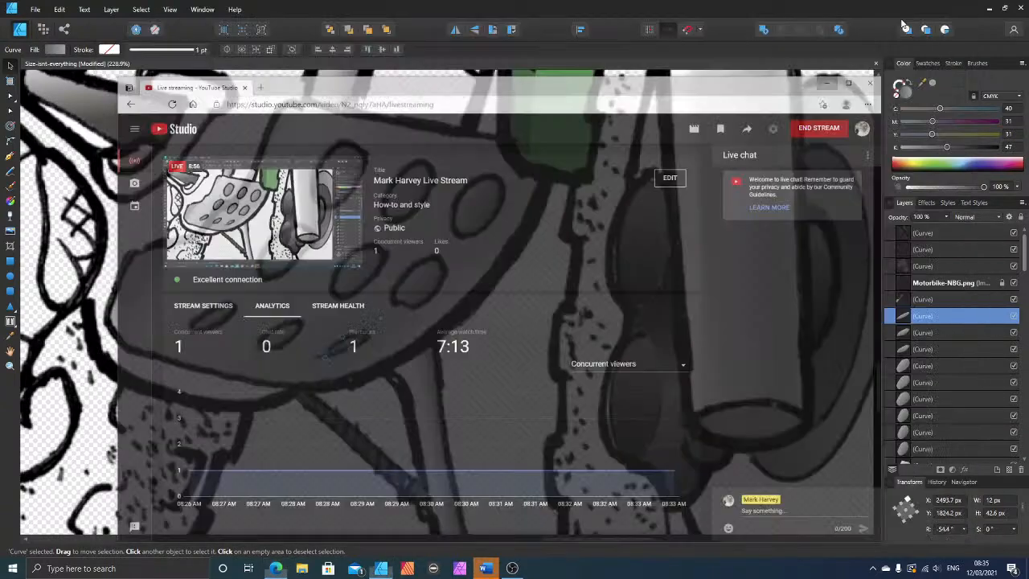
{"action": "left_click", "coordinate": [499, 352]}
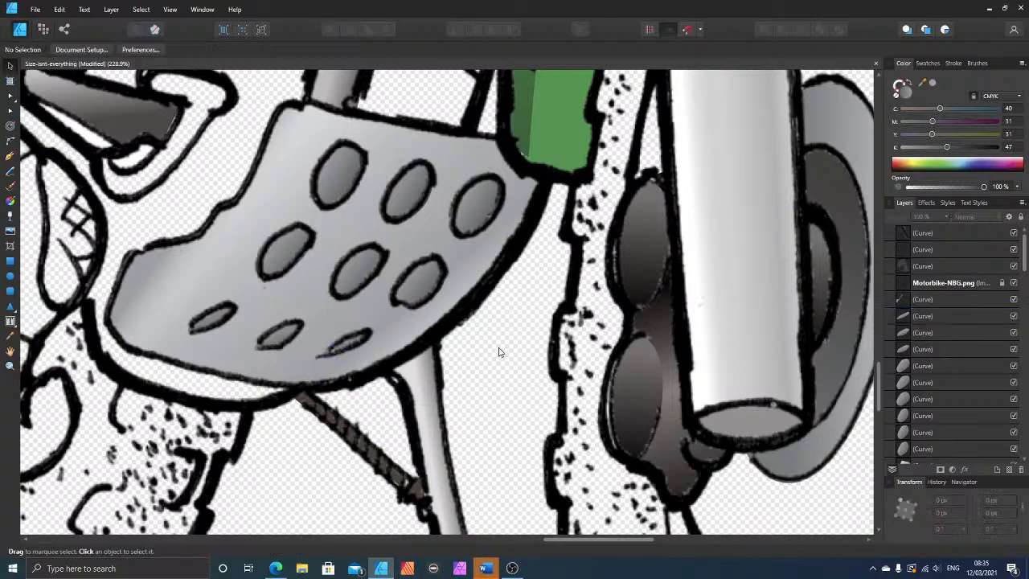
Step: Draw a closed Pen shape along the white rim around the guard plate's left and lower-left edges
{"action": "scroll", "coordinate": [483, 354], "scroll_direction": "down", "scroll_amount": 4}
{"action": "scroll", "coordinate": [483, 356], "scroll_direction": "down", "scroll_amount": 2}
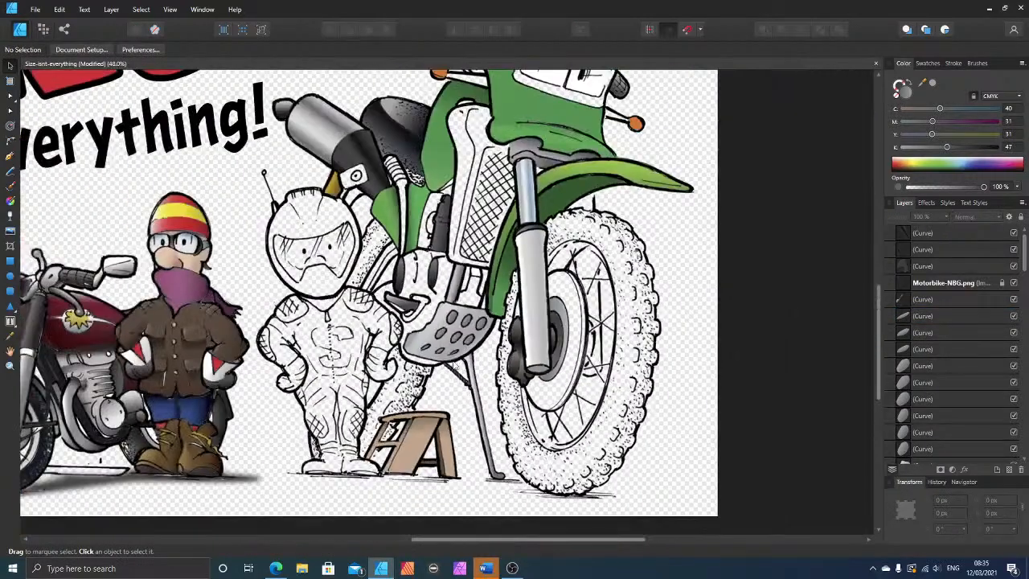
{"action": "scroll", "coordinate": [550, 359], "scroll_direction": "down", "scroll_amount": 2}
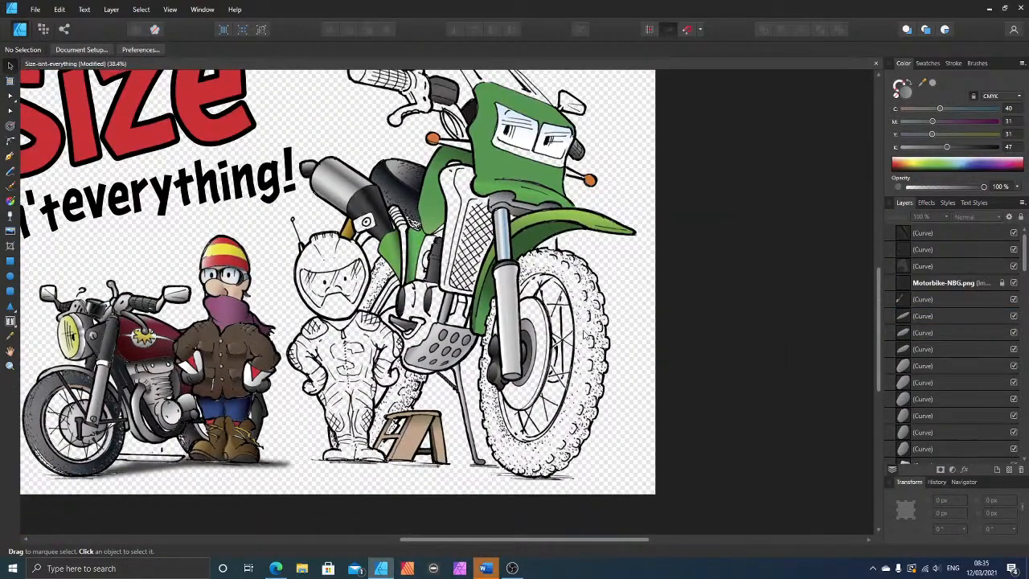
{"action": "scroll", "coordinate": [391, 361], "scroll_direction": "down", "scroll_amount": 1}
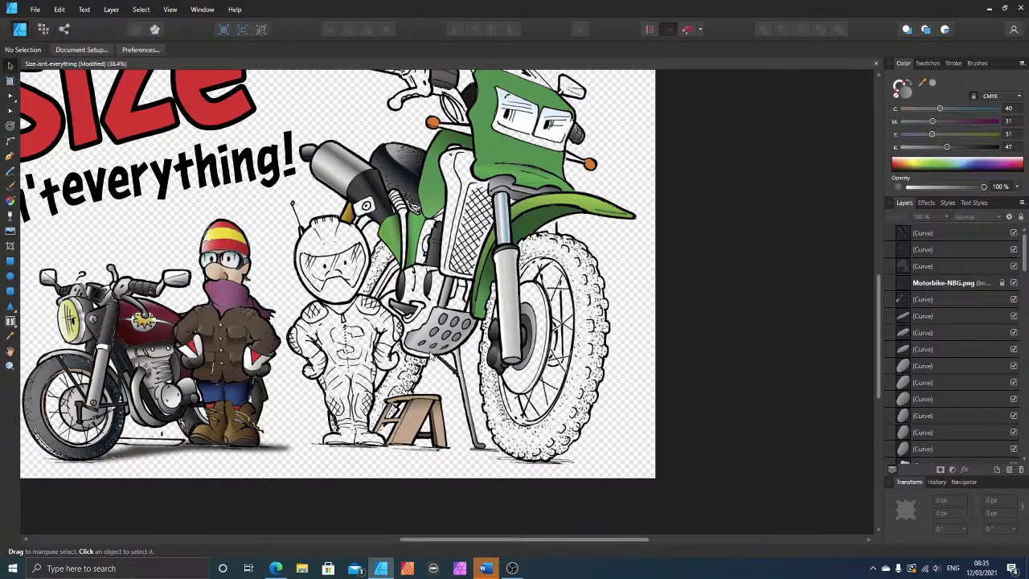
{"action": "scroll", "coordinate": [427, 336], "scroll_direction": "up", "scroll_amount": 8}
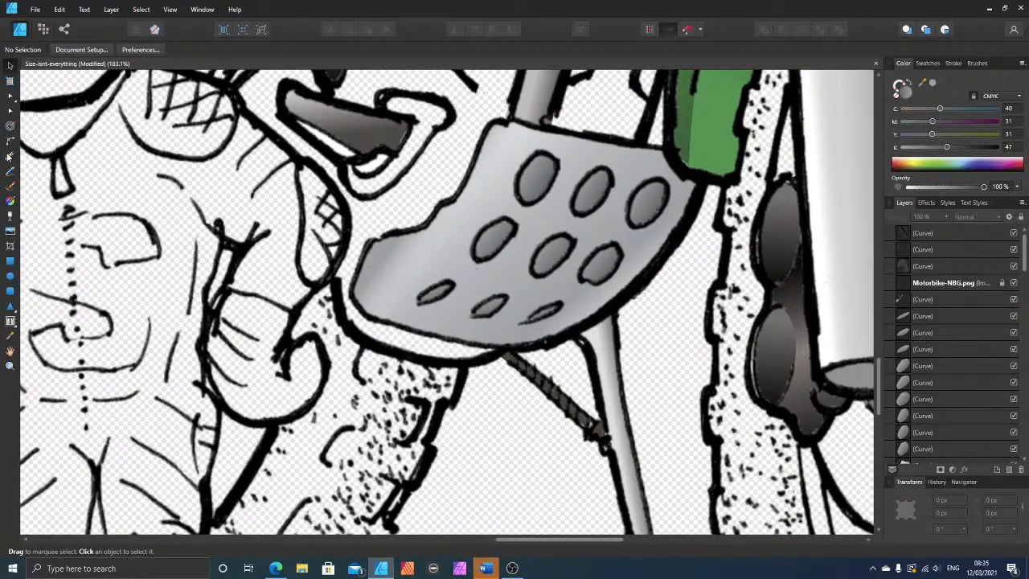
{"action": "left_click", "coordinate": [10, 157]}
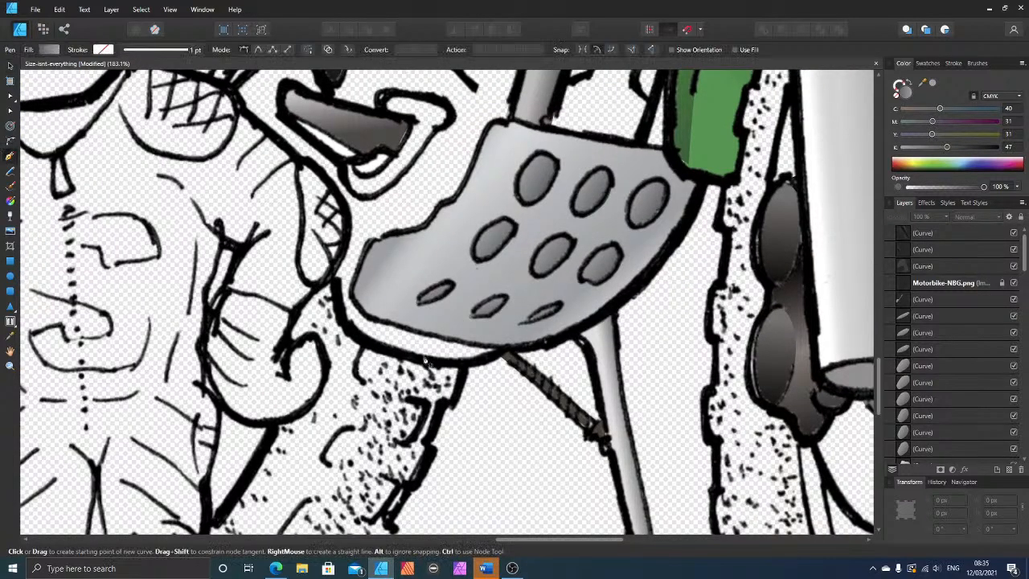
{"action": "left_click", "coordinate": [351, 296]}
{"action": "left_click", "coordinate": [368, 243]}
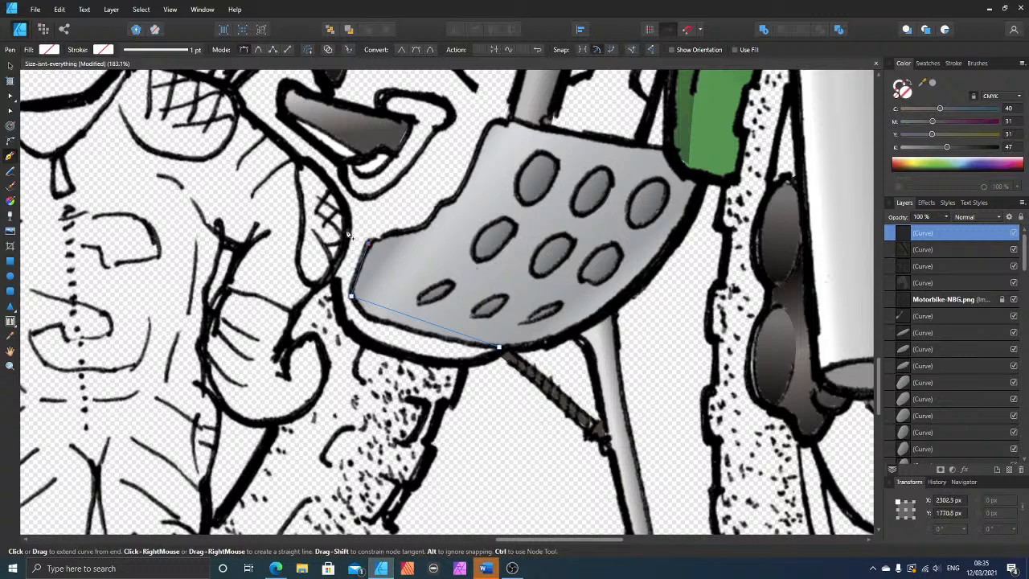
{"action": "left_click", "coordinate": [348, 225]}
{"action": "left_click", "coordinate": [331, 273]}
{"action": "left_click", "coordinate": [339, 302]}
{"action": "left_click", "coordinate": [354, 336]}
{"action": "left_click", "coordinate": [430, 363]}
{"action": "left_click", "coordinate": [472, 361]}
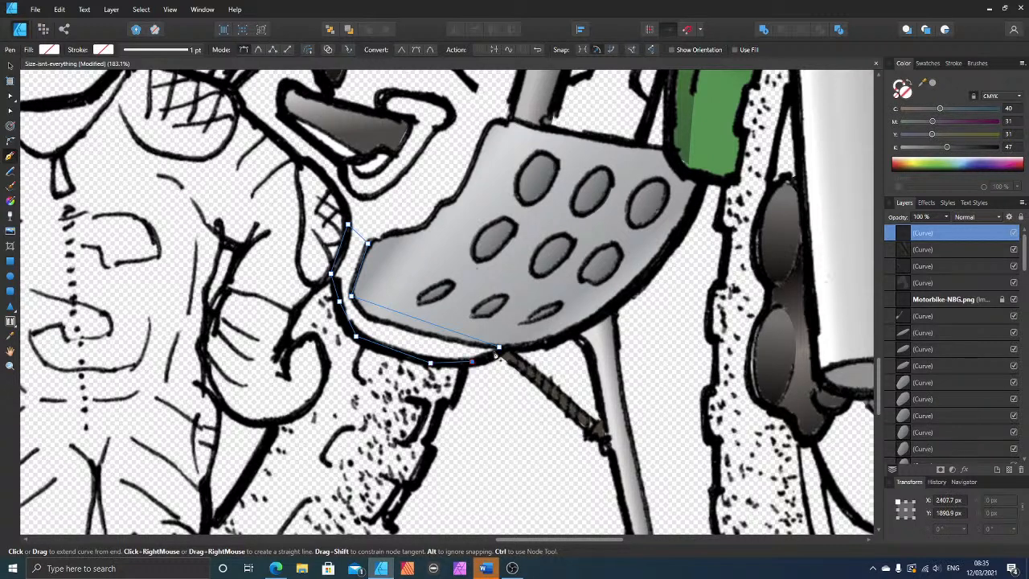
{"action": "left_click", "coordinate": [499, 347]}
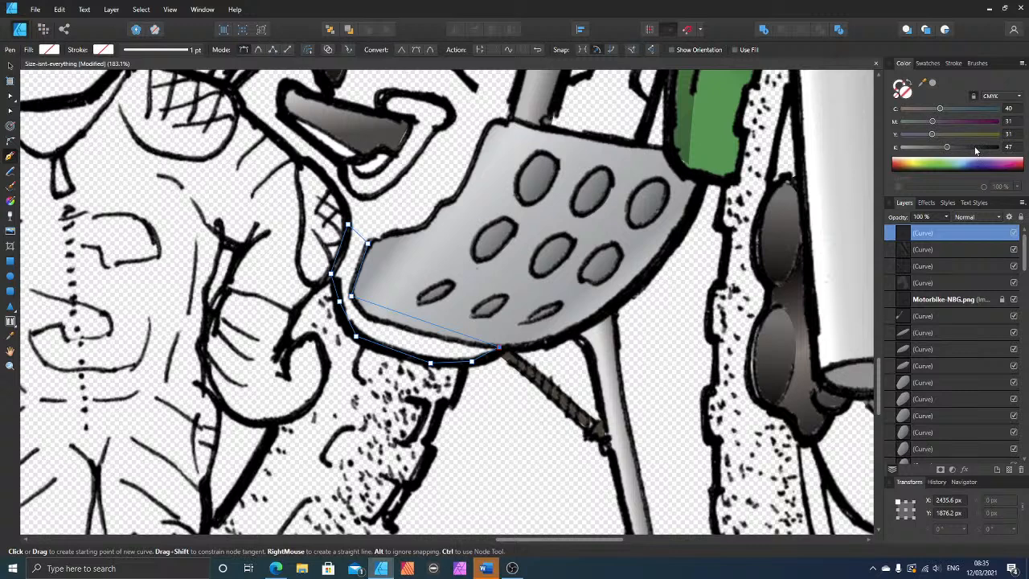
Step: Fill the rim shape with dark grey by setting its black value to 87, and move its left-edge node slightly down to fit the outline
{"action": "left_click_drag", "start_coordinate": [974, 148], "coordinate": [985, 148]}
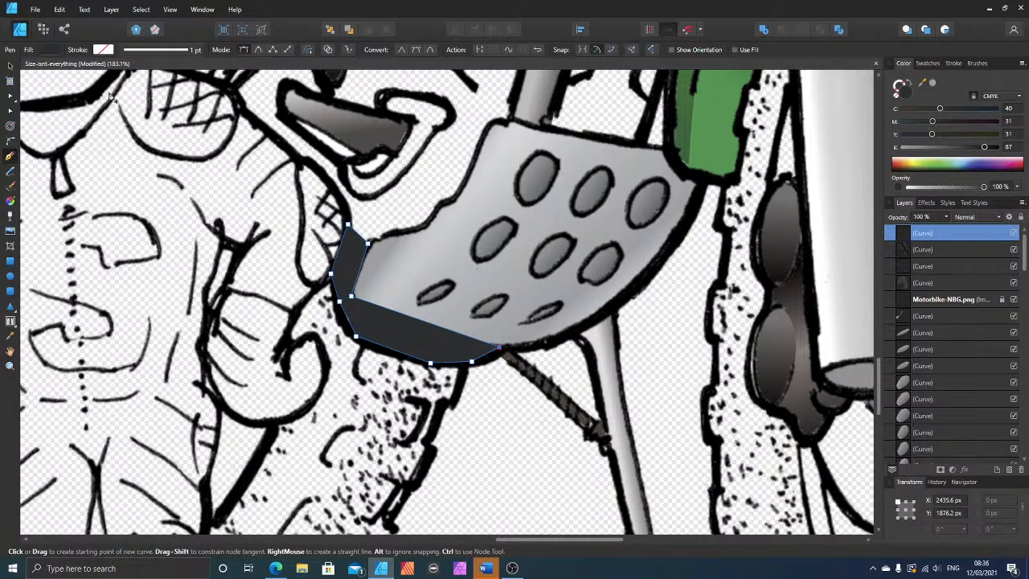
{"action": "left_click", "coordinate": [11, 110]}
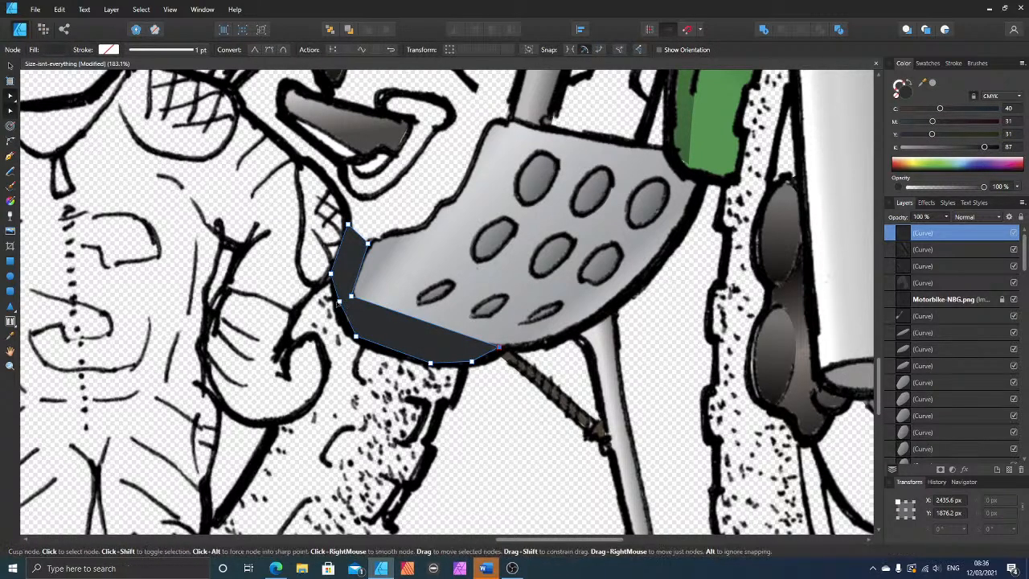
{"action": "left_click", "coordinate": [340, 303]}
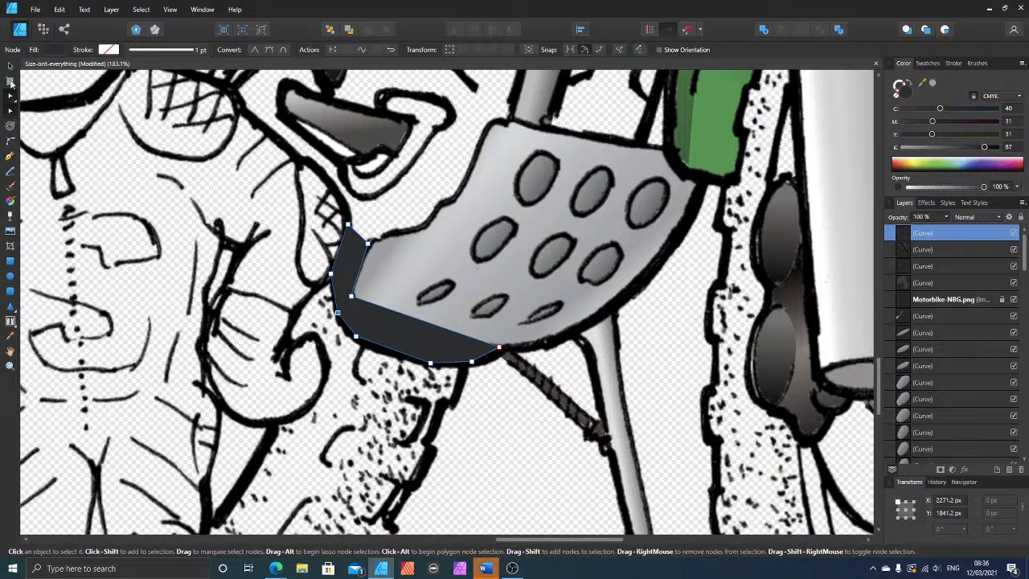
Step: Send the dark rim shape back in the stacking order, beneath the line art, the guard plate and its holes
{"action": "left_click", "coordinate": [11, 66]}
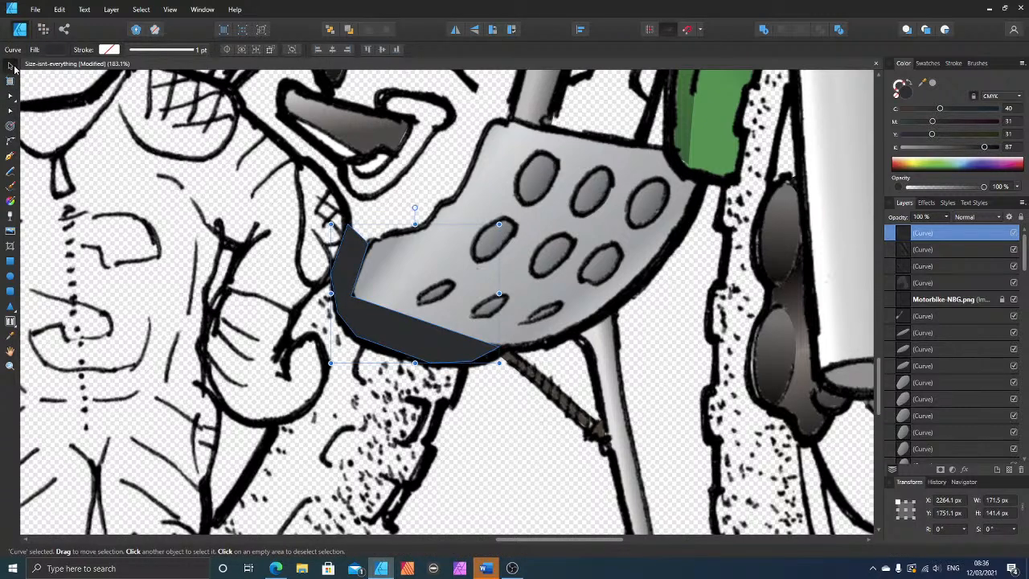
{"action": "key", "text": "ctrl+bracketleft"}
{"action": "key", "text": "ctrl+bracketleft"}
{"action": "key", "text": "ctrl+bracketleft"}
{"action": "key", "text": "ctrl+bracketleft"}
{"action": "key", "text": "ctrl+bracketleft"}
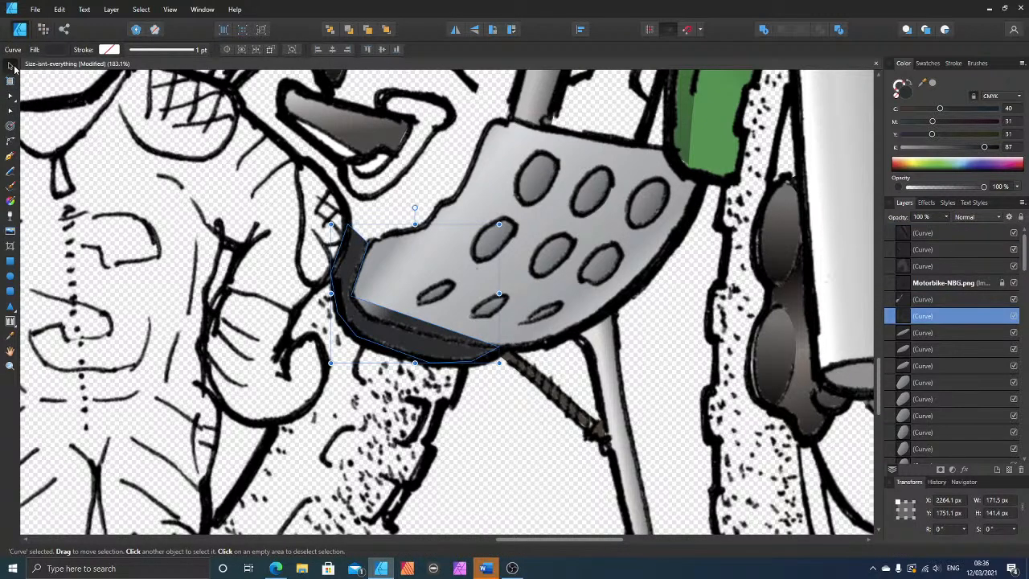
{"action": "key", "text": "ctrl+bracketright"}
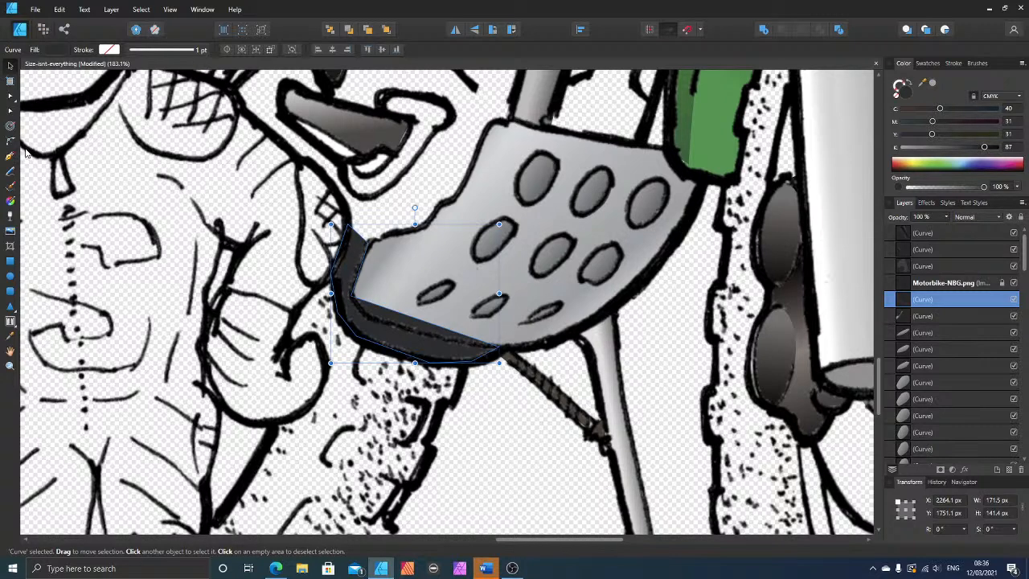
{"action": "key", "text": "ctrl+bracketleft"}
{"action": "key", "text": "ctrl+bracketleft"}
{"action": "key", "text": "ctrl+bracketleft"}
{"action": "key", "text": "ctrl+bracketleft"}
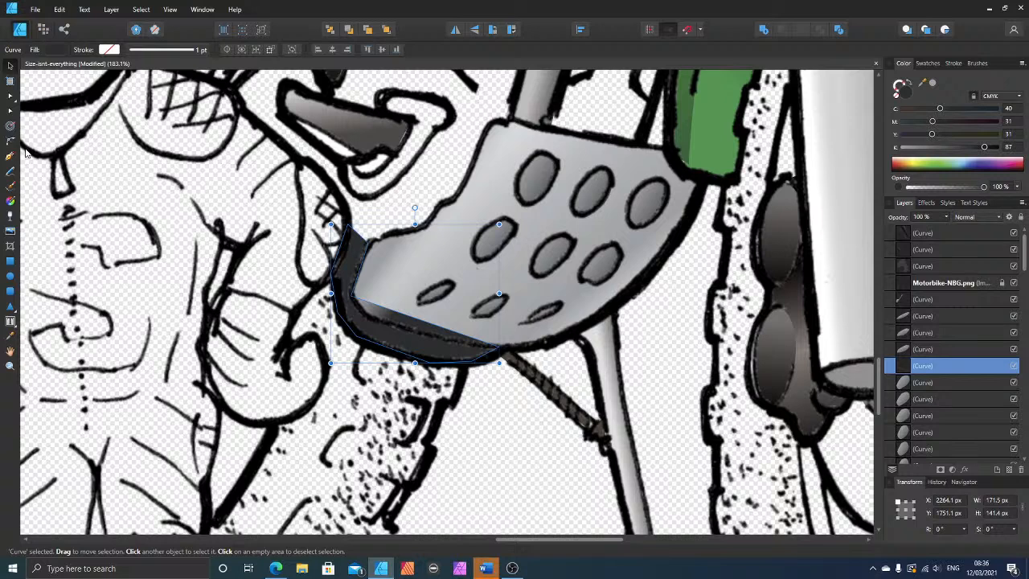
{"action": "key", "text": "ctrl+bracketleft"}
{"action": "key", "text": "ctrl+bracketleft"}
{"action": "key", "text": "ctrl+bracketleft"}
{"action": "key", "text": "ctrl+bracketleft"}
{"action": "key", "text": "ctrl+bracketleft"}
{"action": "key", "text": "ctrl+bracketleft"}
{"action": "key", "text": "ctrl+bracketleft"}
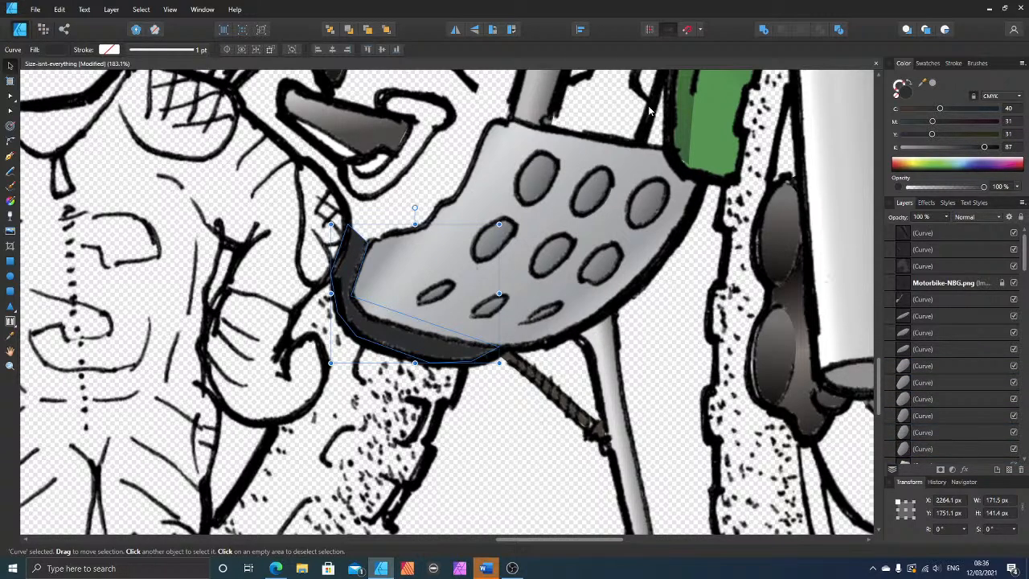
Step: Group the 12 curves that make up the guard plate and its holes
{"action": "scroll", "coordinate": [651, 113], "scroll_direction": "down", "scroll_amount": 2}
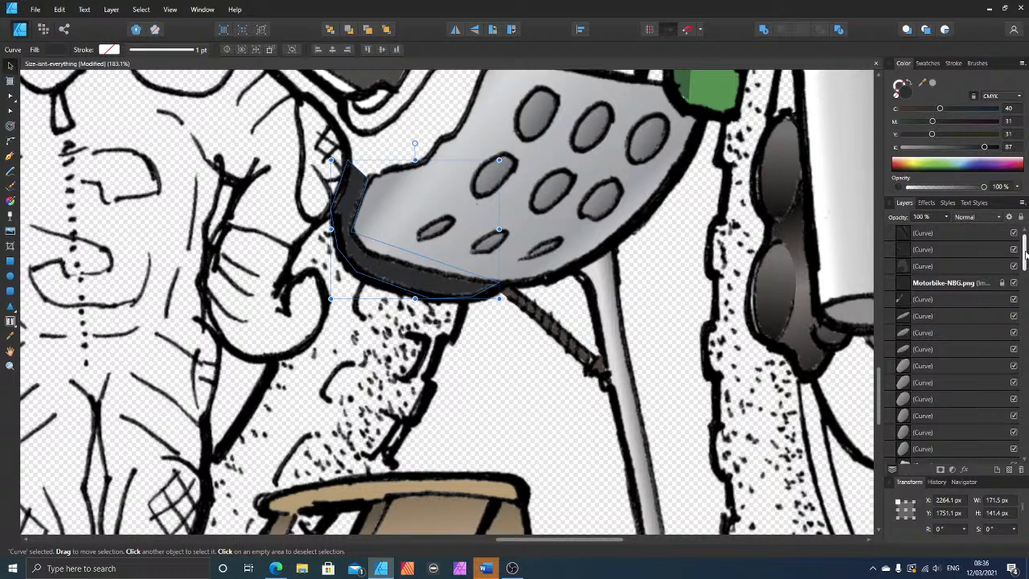
{"action": "scroll", "coordinate": [941, 256], "scroll_direction": "down", "scroll_amount": 2}
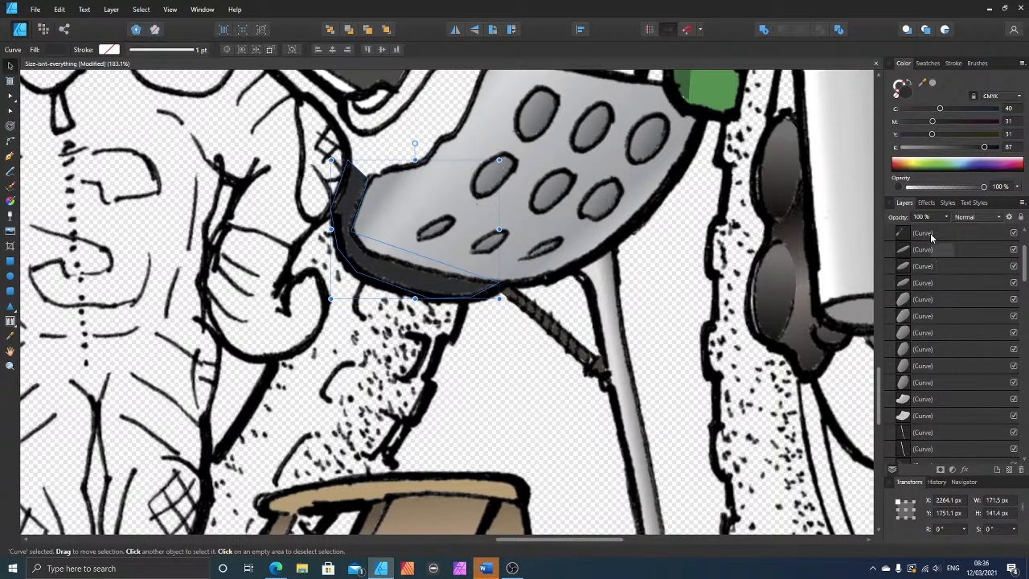
{"action": "left_click", "coordinate": [933, 236]}
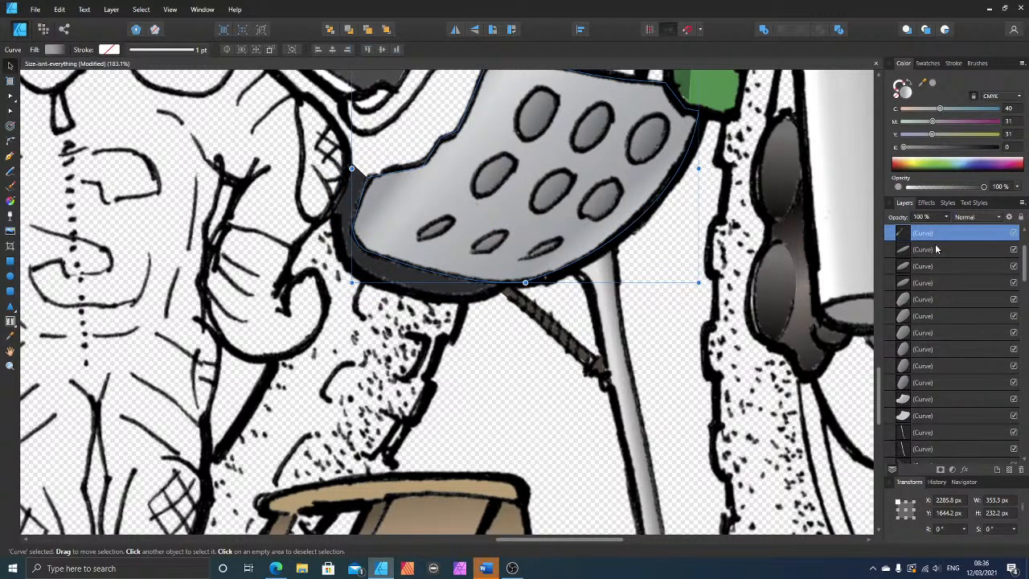
{"action": "left_click", "coordinate": [940, 415], "text": "shift"}
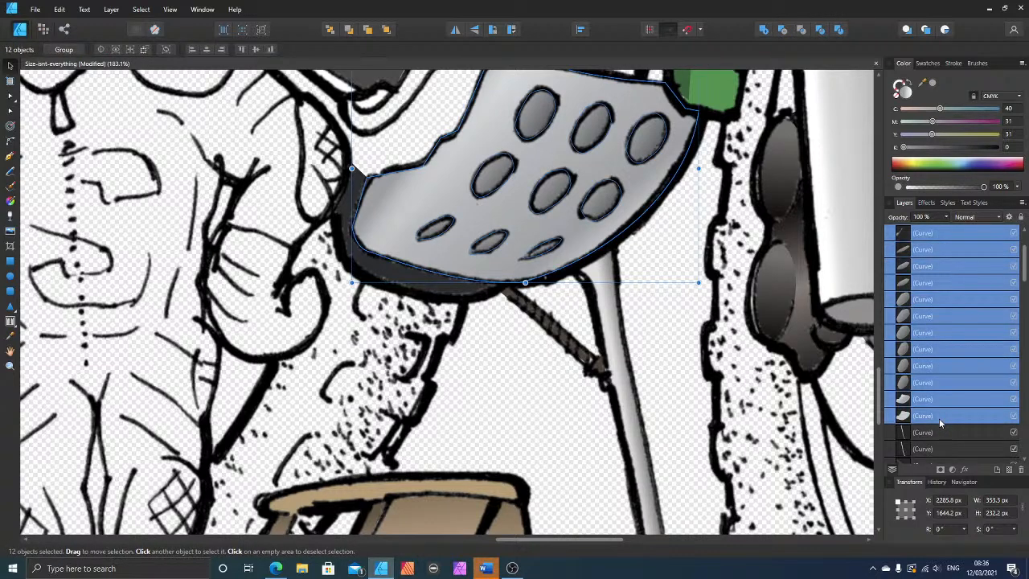
{"action": "key", "text": "ctrl+g"}
Step: Group the five curves that make up the wooden stool
{"action": "scroll", "coordinate": [916, 310], "scroll_direction": "up", "scroll_amount": 2}
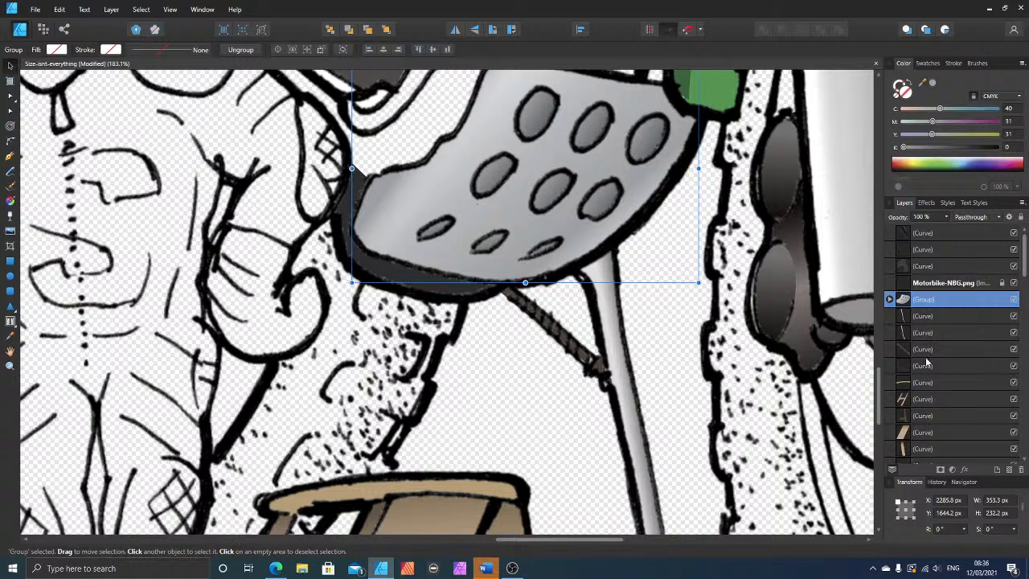
{"action": "scroll", "coordinate": [928, 365], "scroll_direction": "down", "scroll_amount": 2}
{"action": "left_click", "coordinate": [922, 250]}
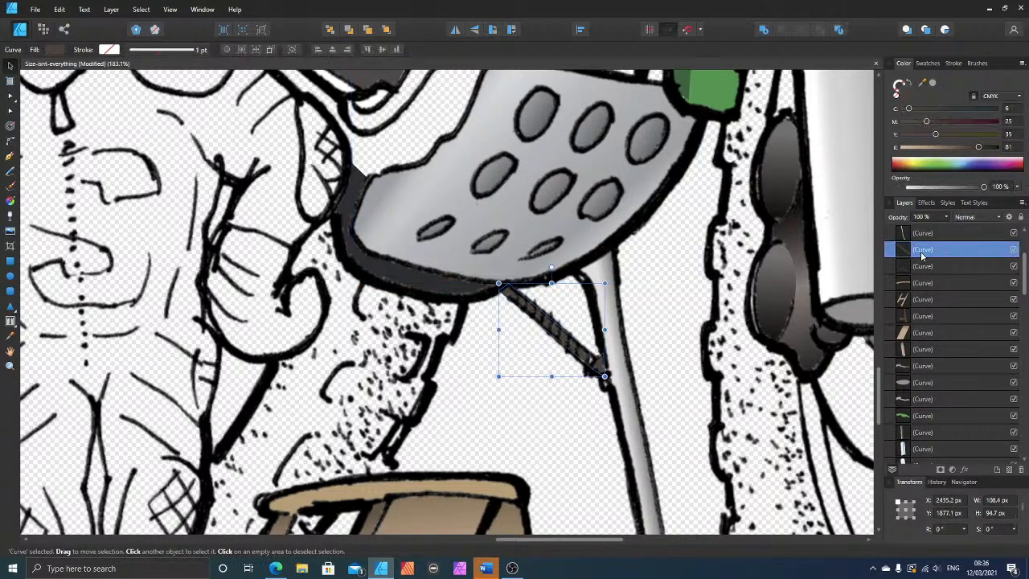
{"action": "left_click", "coordinate": [919, 271]}
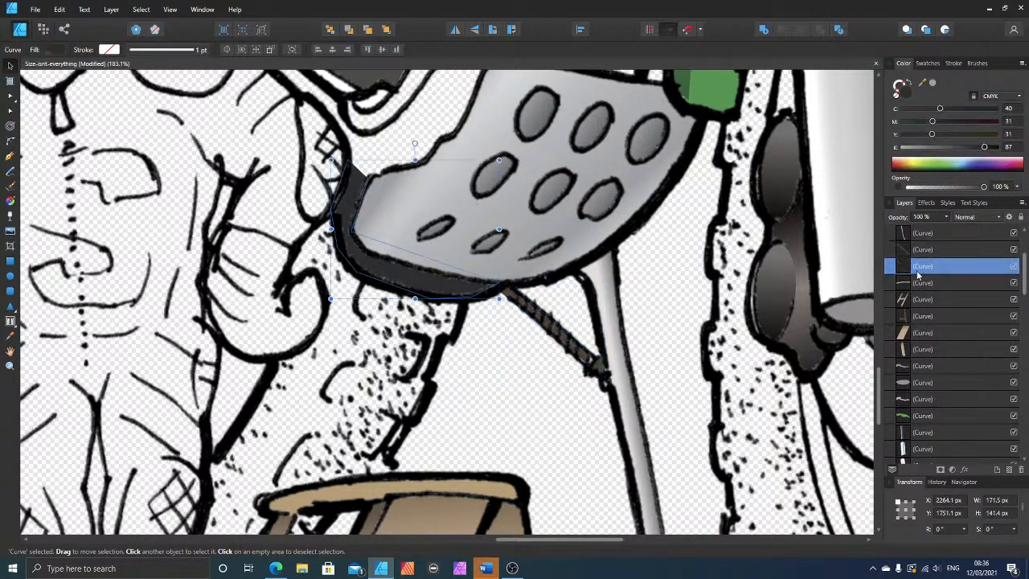
{"action": "left_click", "coordinate": [925, 286]}
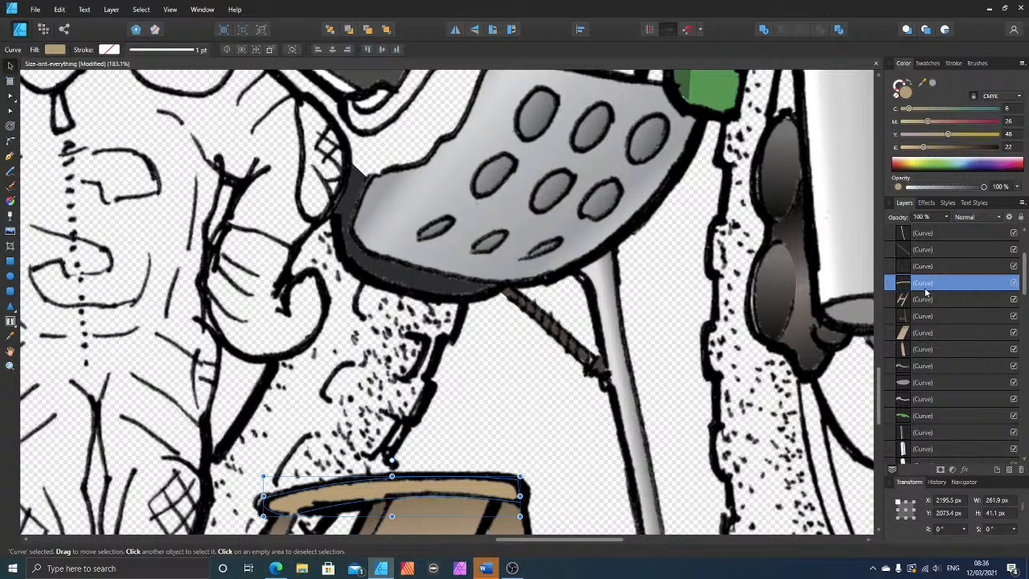
{"action": "left_click", "coordinate": [926, 351], "text": "shift"}
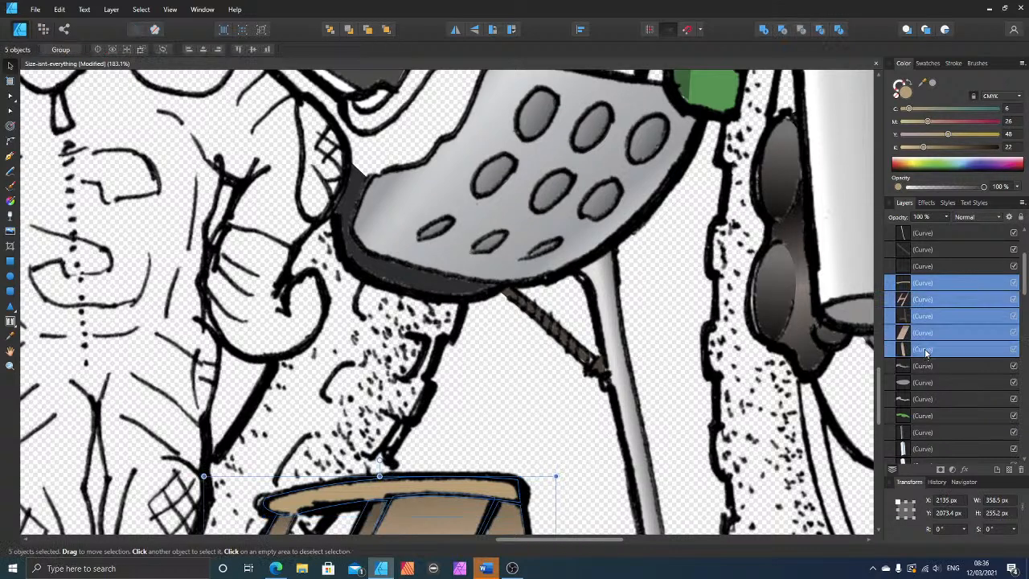
{"action": "key", "text": "ctrl+g"}
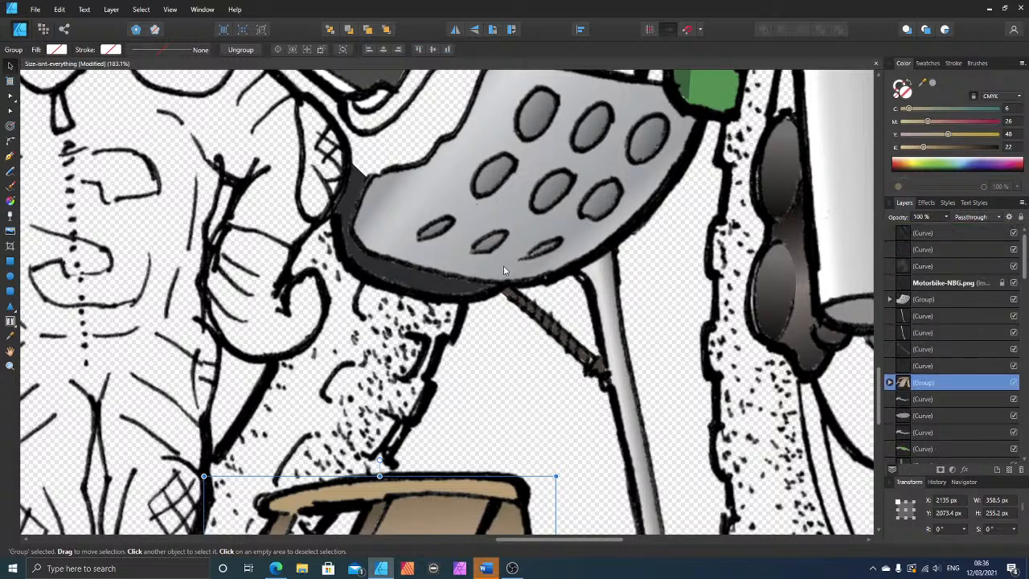
Step: Draw a closed Pen shape around the slanted, bent tube between the stippled tyre and the engine, below the green side panel
{"action": "scroll", "coordinate": [503, 265], "scroll_direction": "up", "scroll_amount": 5}
{"action": "scroll", "coordinate": [430, 223], "scroll_direction": "up", "scroll_amount": 7}
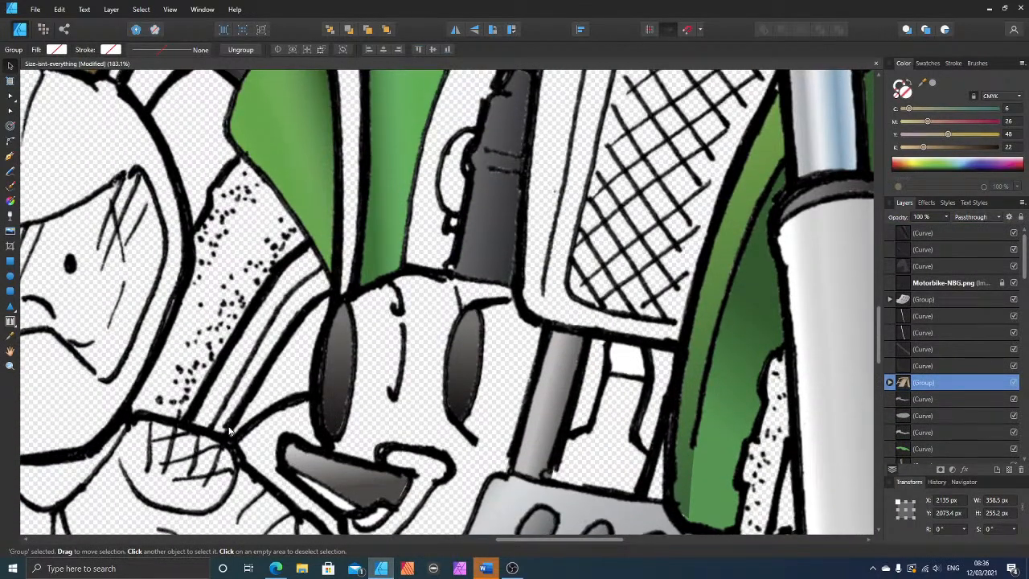
{"action": "scroll", "coordinate": [230, 278], "scroll_direction": "up", "scroll_amount": 2}
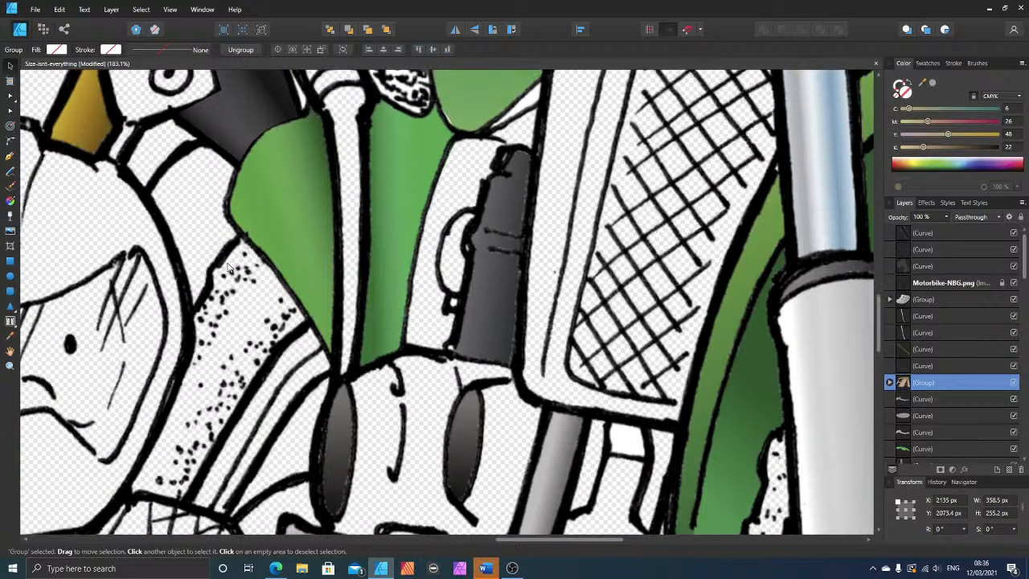
{"action": "scroll", "coordinate": [230, 274], "scroll_direction": "down", "scroll_amount": 4}
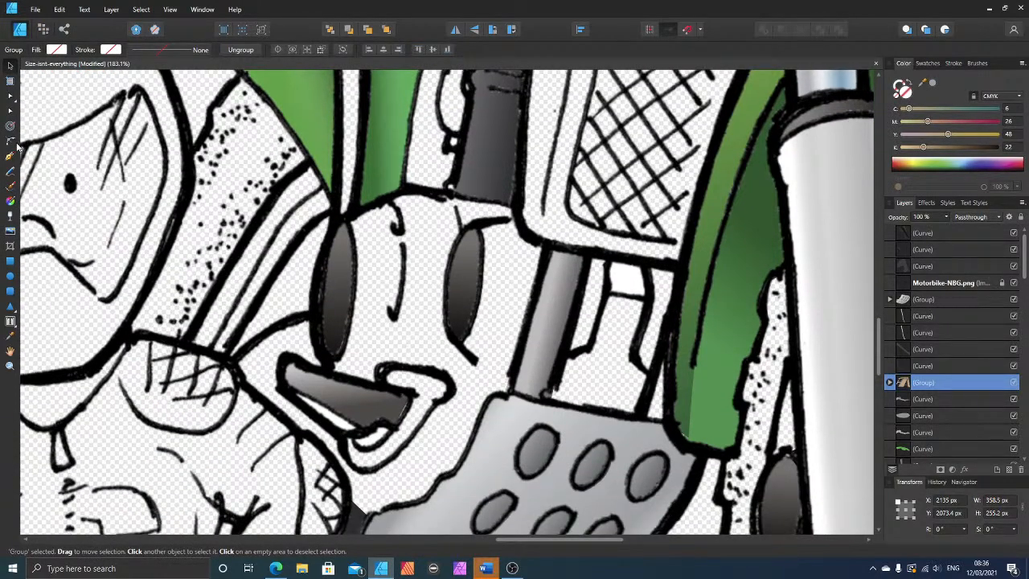
{"action": "left_click", "coordinate": [11, 156]}
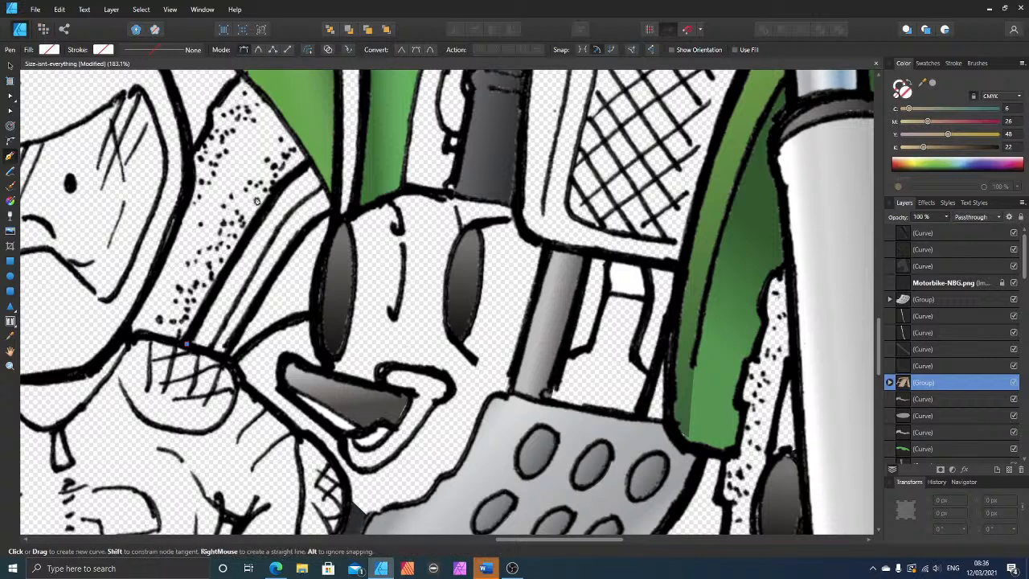
{"action": "left_click", "coordinate": [283, 181]}
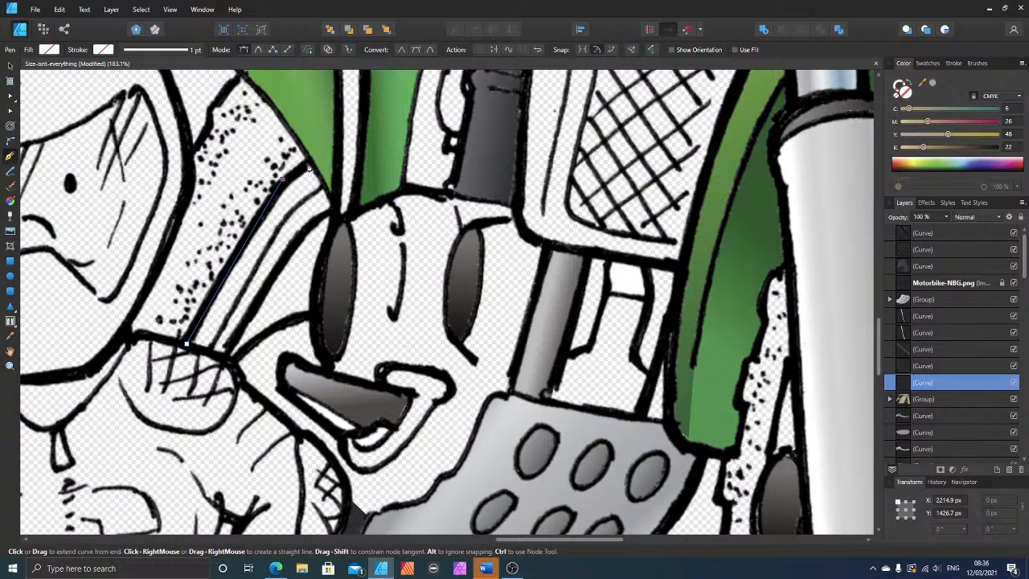
{"action": "left_click", "coordinate": [311, 165]}
{"action": "left_click", "coordinate": [338, 213]}
{"action": "left_click", "coordinate": [226, 359]}
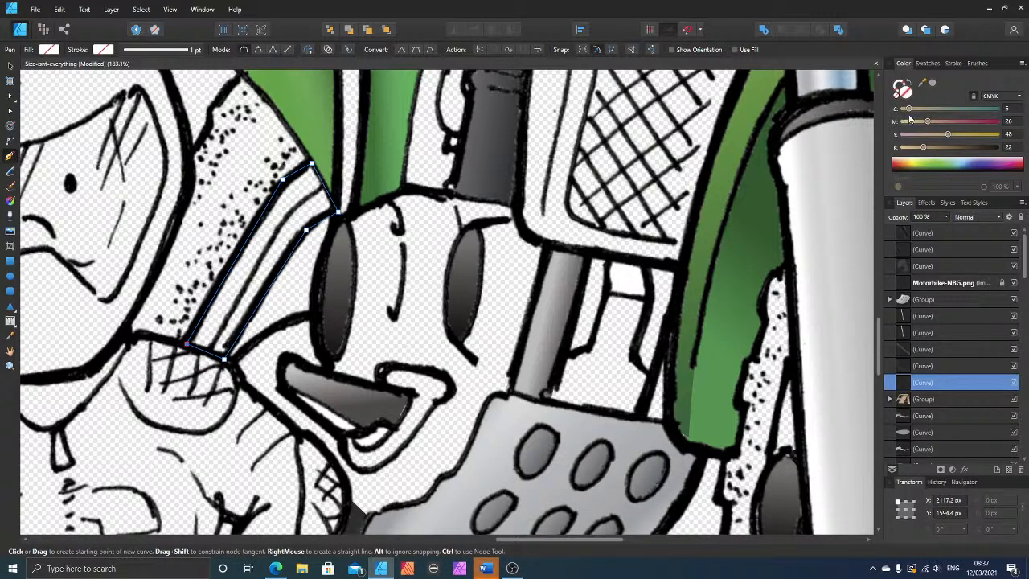
Step: Fill the tube shape with grey (C 40, M 31, Y 31, K 0) and apply a linear gradient along its length from the lower end upward
{"action": "left_click", "coordinate": [933, 85]}
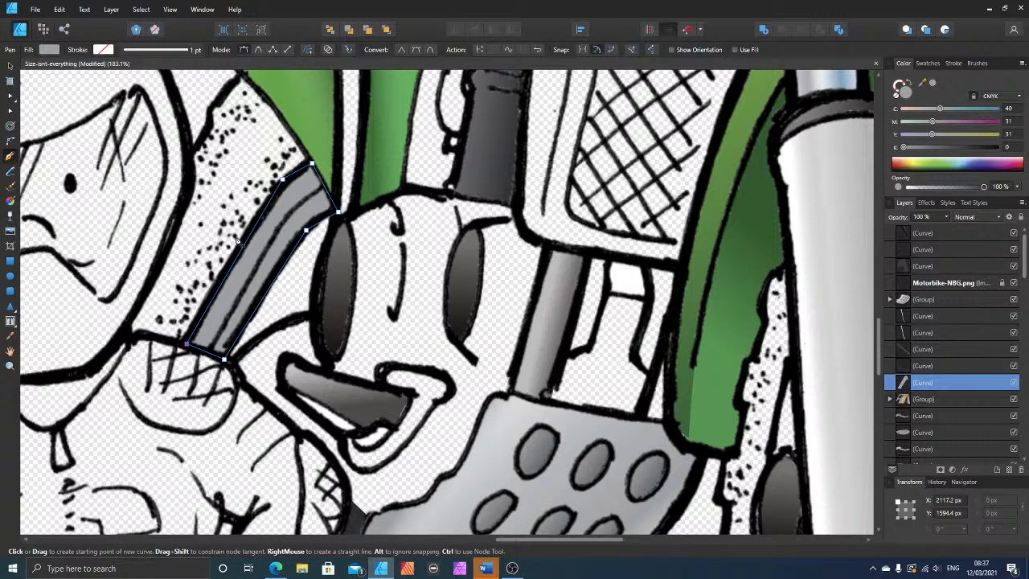
{"action": "left_click", "coordinate": [10, 201]}
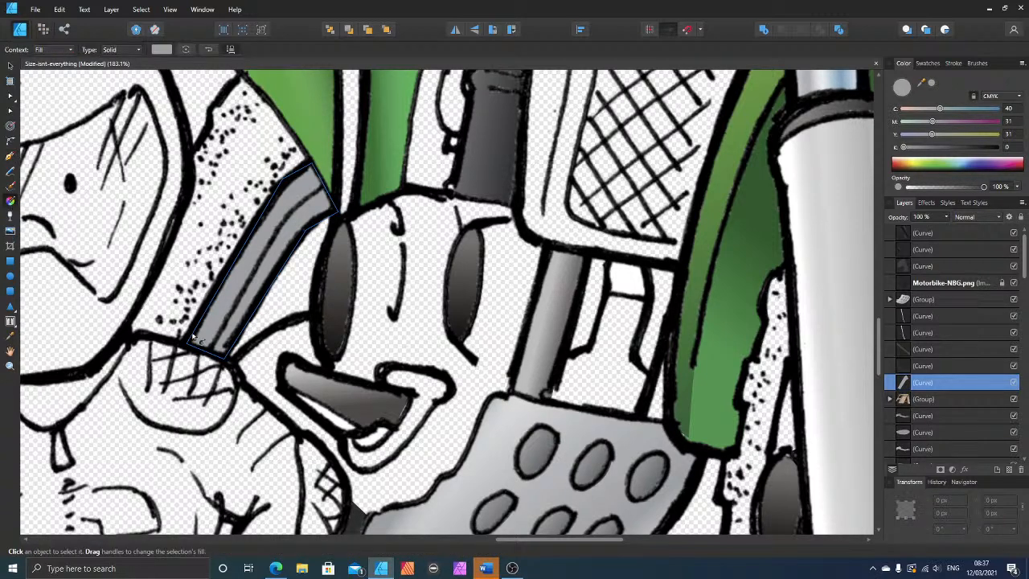
{"action": "left_click_drag", "start_coordinate": [192, 339], "coordinate": [197, 322]}
{"action": "left_click_drag", "start_coordinate": [240, 269], "coordinate": [316, 168]}
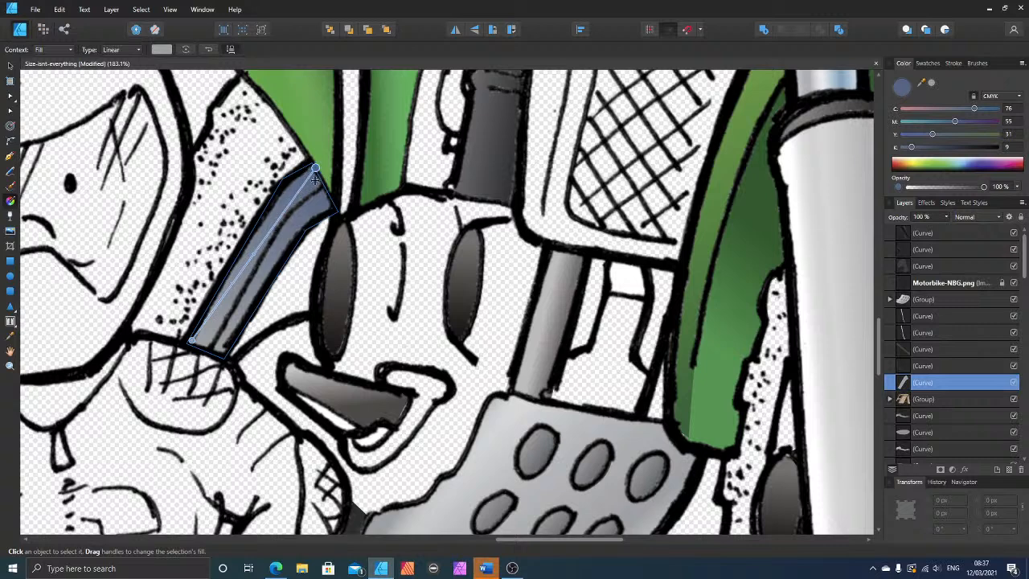
Step: Add a near-white stop (C 6, M 3, Y 4, K 7) near the tube gradient's upper end and set the end stop to grey (C 40, M 31, Y 31, K 0)
{"action": "left_click", "coordinate": [291, 205]}
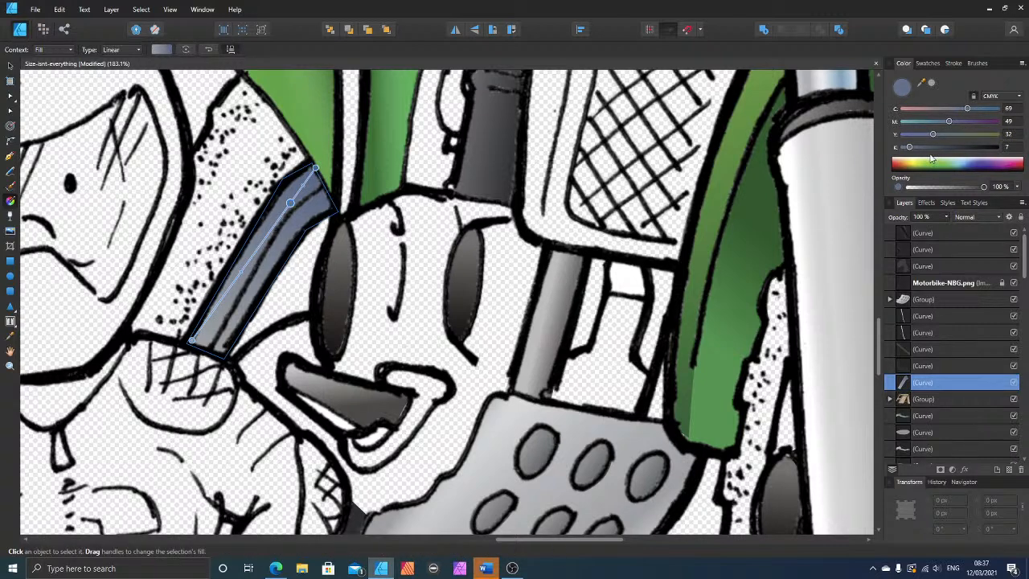
{"action": "left_click", "coordinate": [909, 109]}
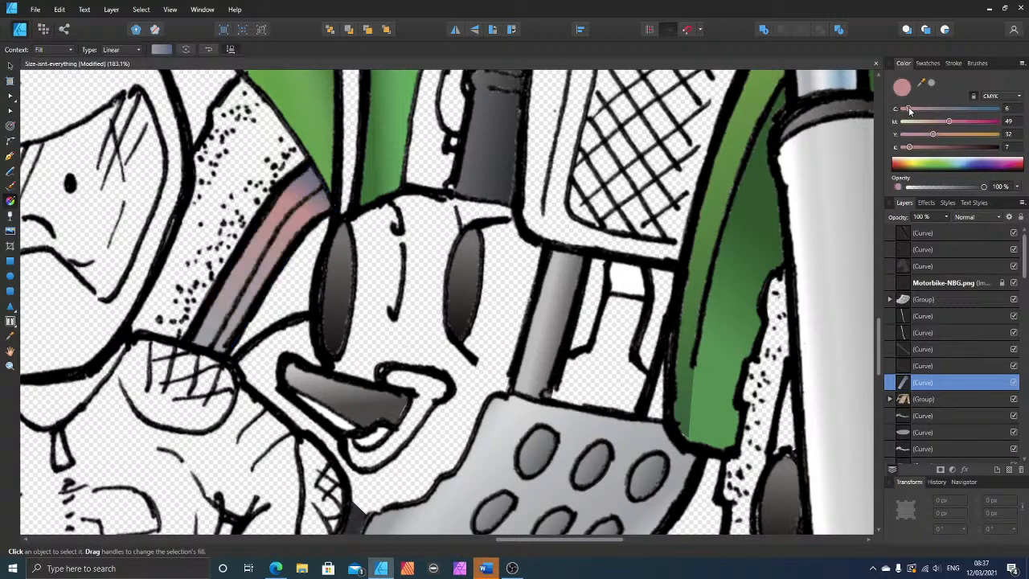
{"action": "left_click", "coordinate": [909, 121]}
{"action": "left_click", "coordinate": [907, 134]}
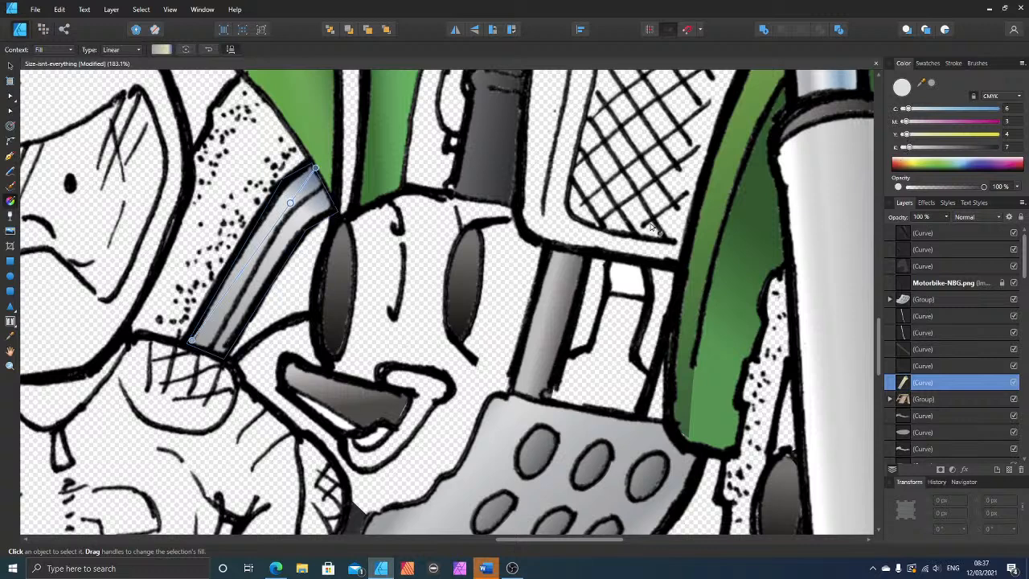
{"action": "left_click", "coordinate": [314, 170]}
{"action": "left_click_drag", "start_coordinate": [930, 84], "coordinate": [708, 113]}
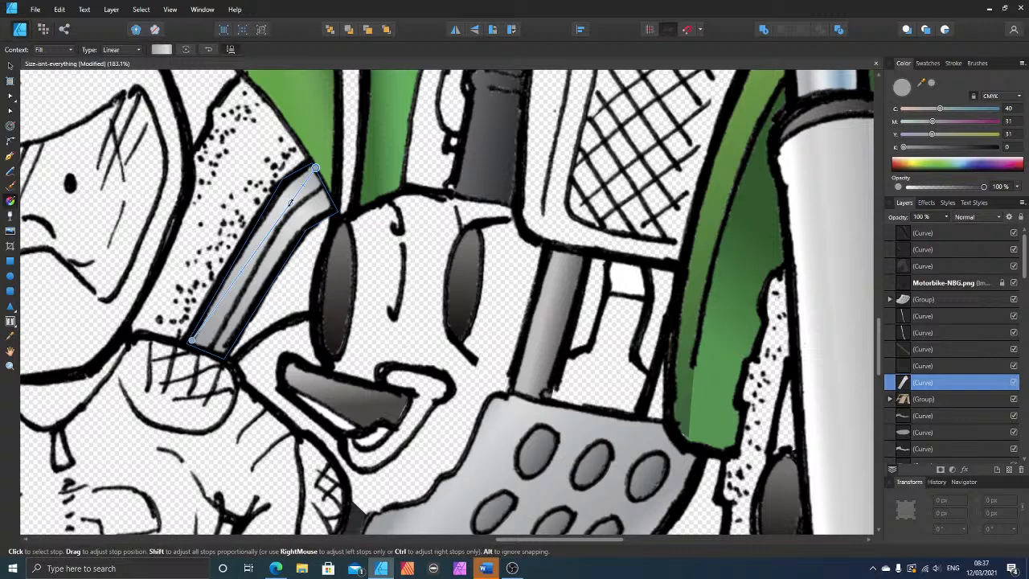
Step: Shift the highlight stop slightly towards the tube's upper end, adjust the gradient midpoint below it, and deselect the tube
{"action": "left_click", "coordinate": [293, 199]}
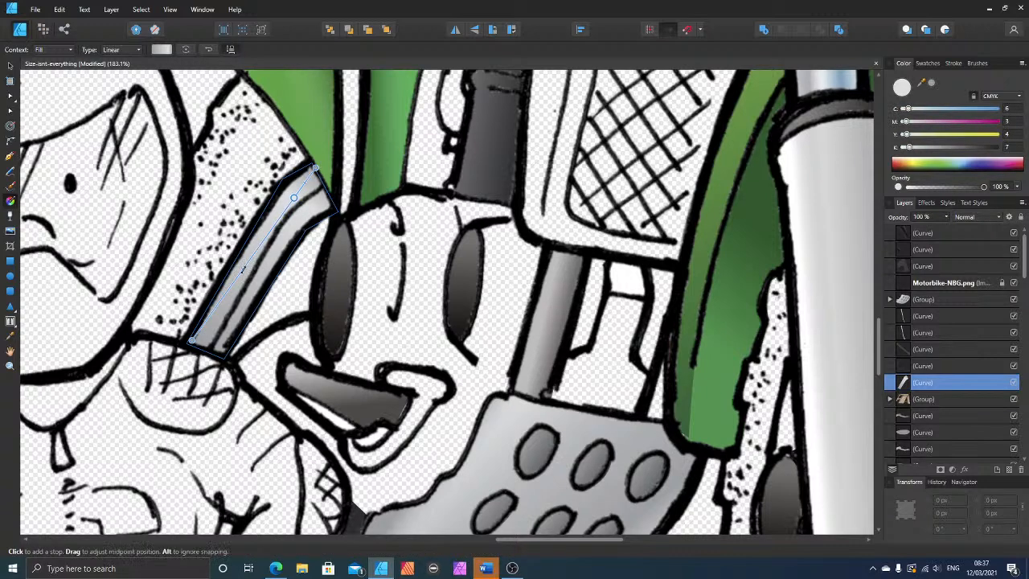
{"action": "left_click_drag", "start_coordinate": [243, 270], "coordinate": [259, 229]}
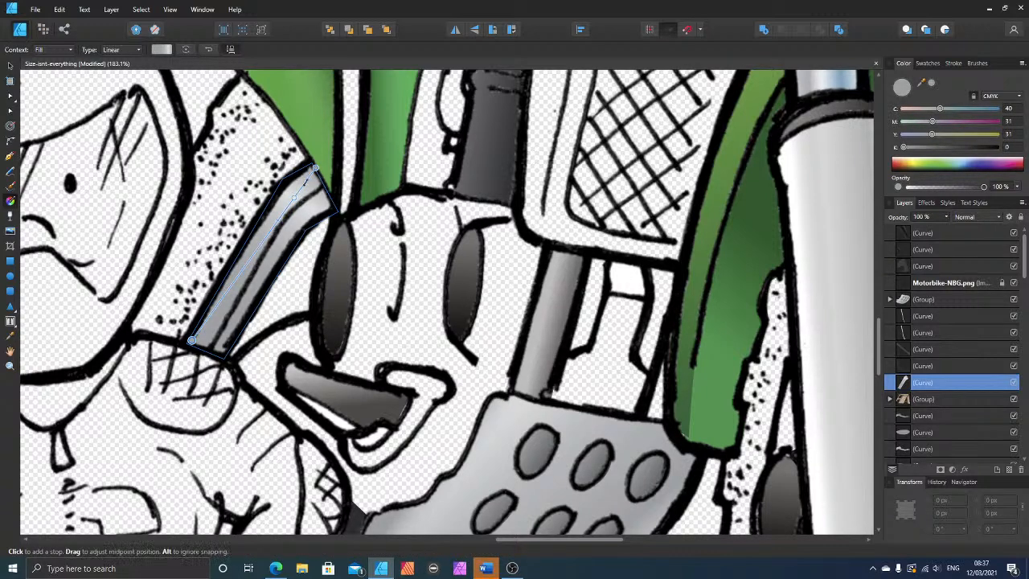
{"action": "left_click", "coordinate": [294, 197]}
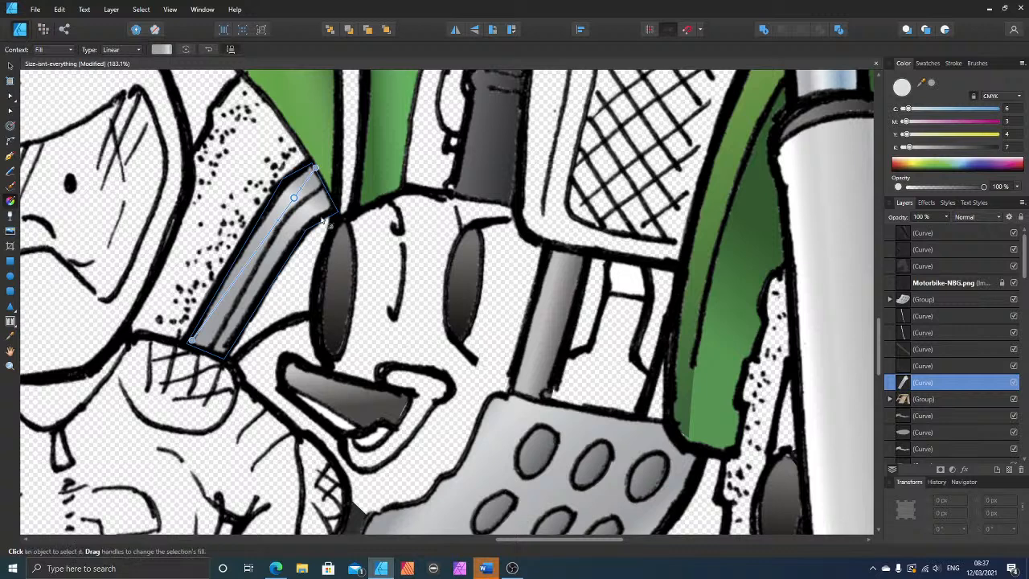
{"action": "left_click", "coordinate": [9, 66]}
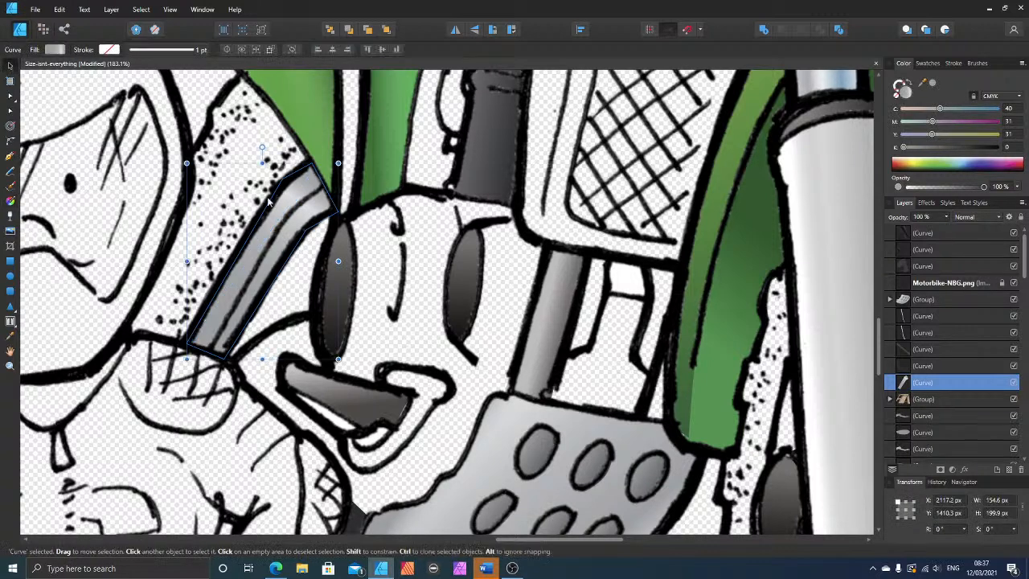
{"action": "left_click", "coordinate": [152, 236]}
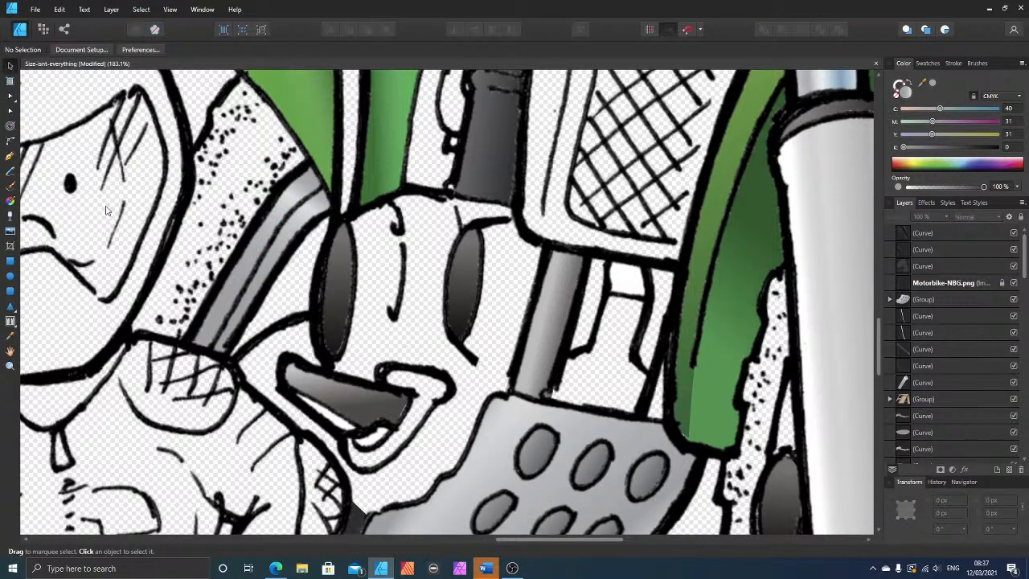
Step: Draw a closed Pen shape over the shaded lower-right half of the bent tube, between its inner line and its engine-side edge
{"action": "left_click", "coordinate": [9, 156]}
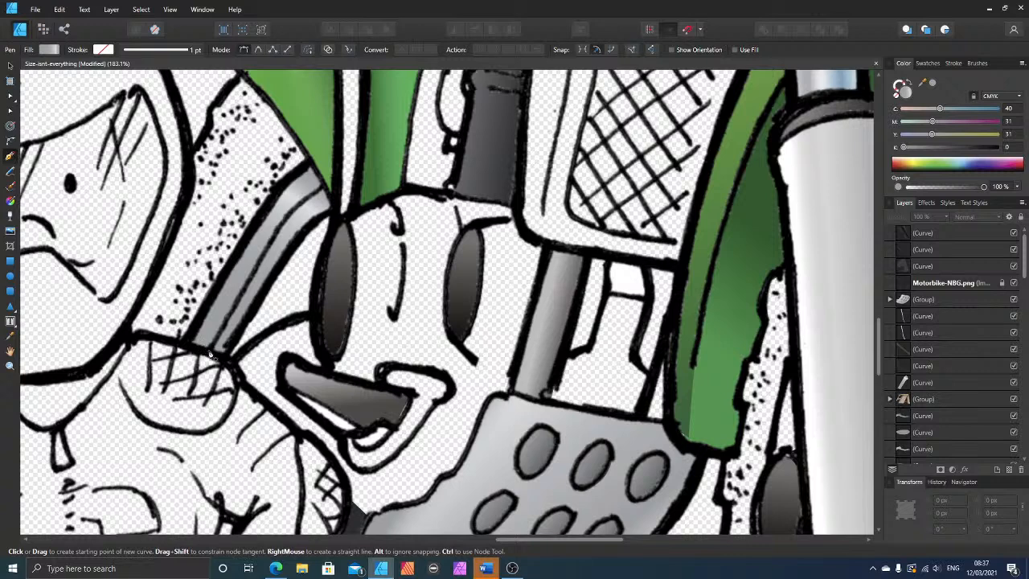
{"action": "left_click", "coordinate": [208, 351]}
{"action": "left_click", "coordinate": [283, 218]}
{"action": "left_click", "coordinate": [322, 188]}
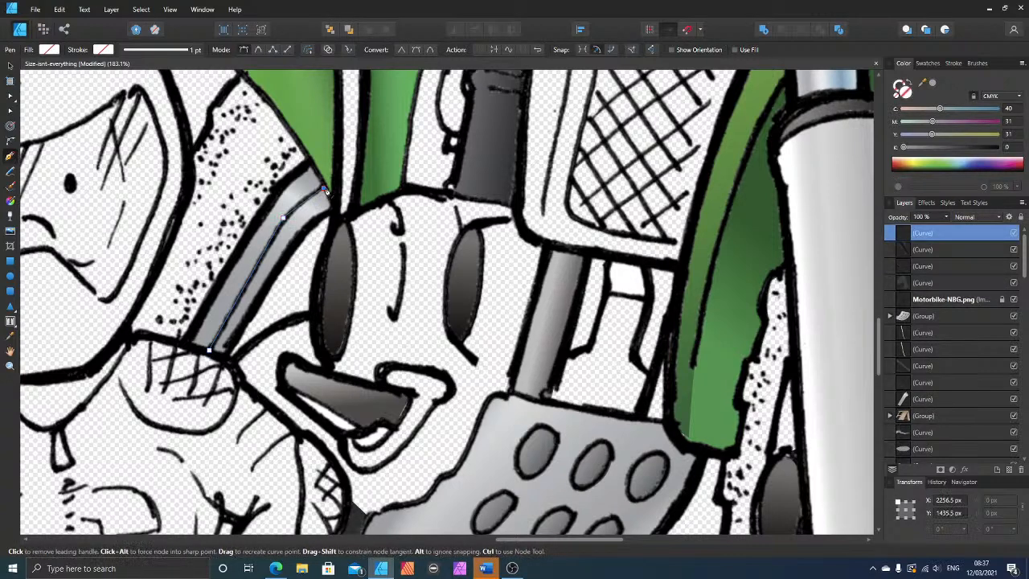
{"action": "left_click", "coordinate": [335, 207]}
{"action": "left_click", "coordinate": [299, 236]}
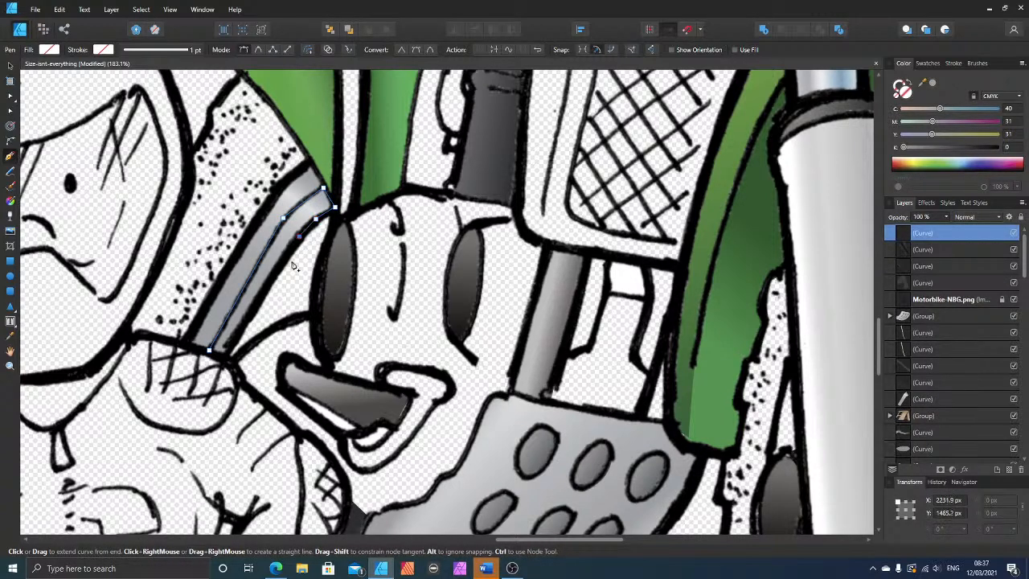
{"action": "left_click", "coordinate": [226, 360]}
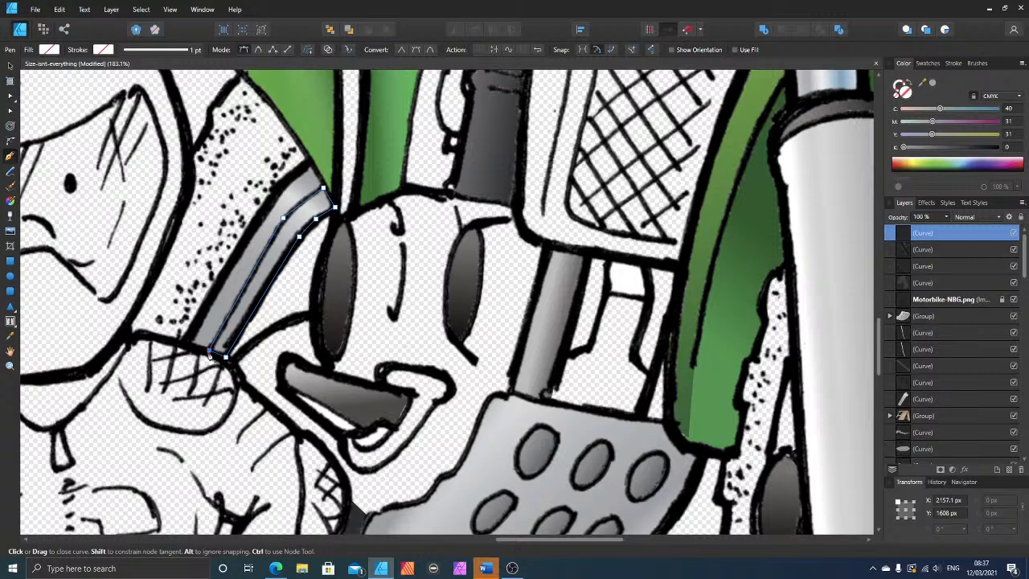
{"action": "left_click", "coordinate": [209, 353]}
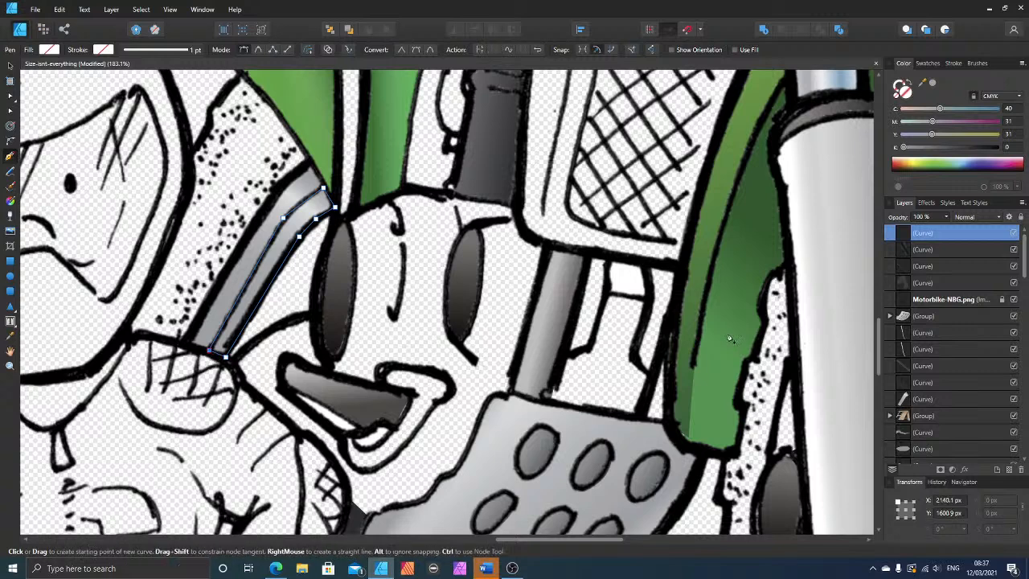
Step: Fill the shading shape with darker grey (C 40, M 31, Y 31, K 29) and move it beneath the line art layer
{"action": "left_click", "coordinate": [932, 147]}
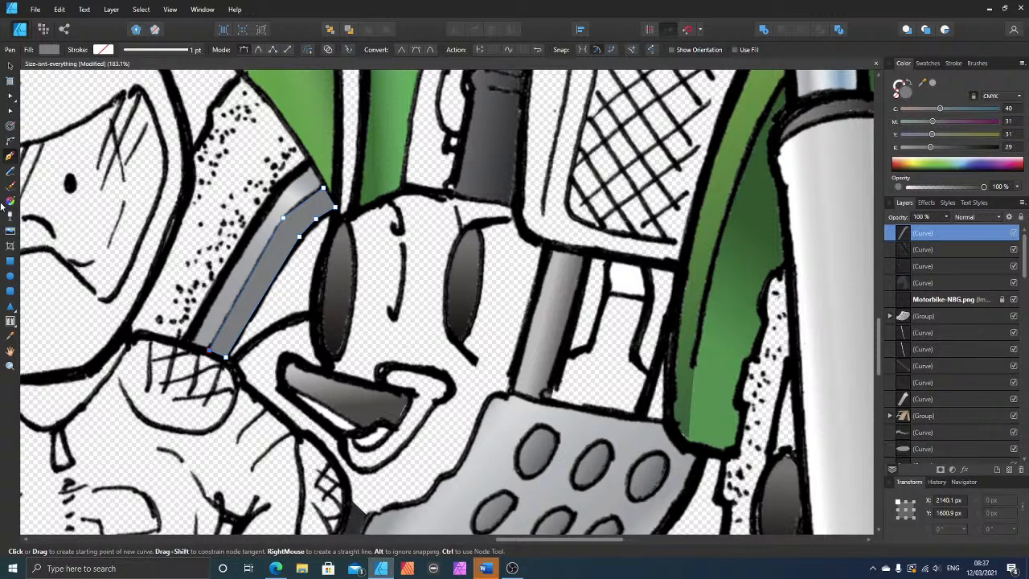
{"action": "key", "text": "ctrl+bracketleft"}
{"action": "key", "text": "ctrl+bracketleft"}
{"action": "key", "text": "ctrl+bracketleft"}
{"action": "key", "text": "ctrl+bracketleft"}
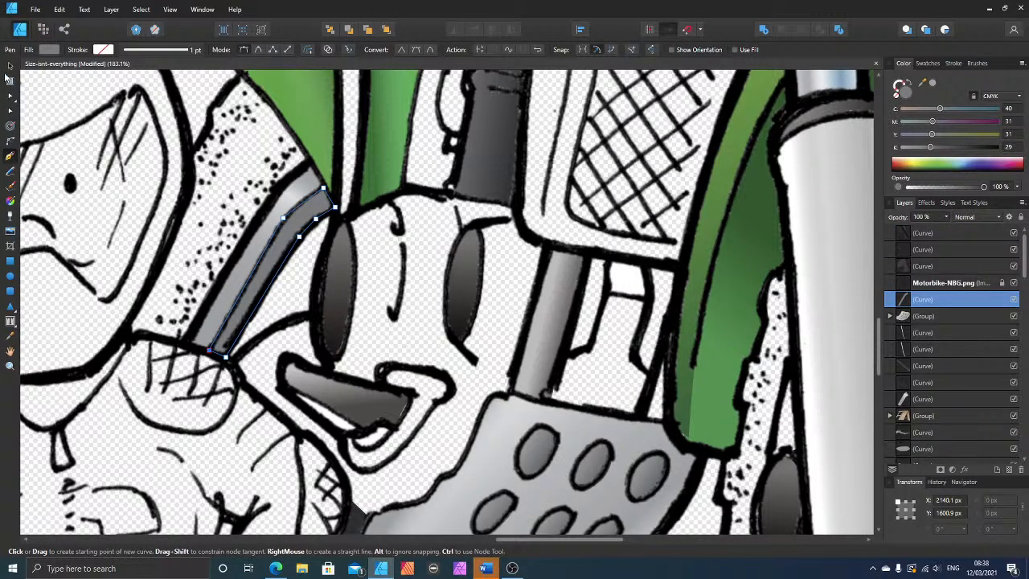
Step: Group the tube's base shape with its darker shading shape
{"action": "left_click", "coordinate": [10, 66]}
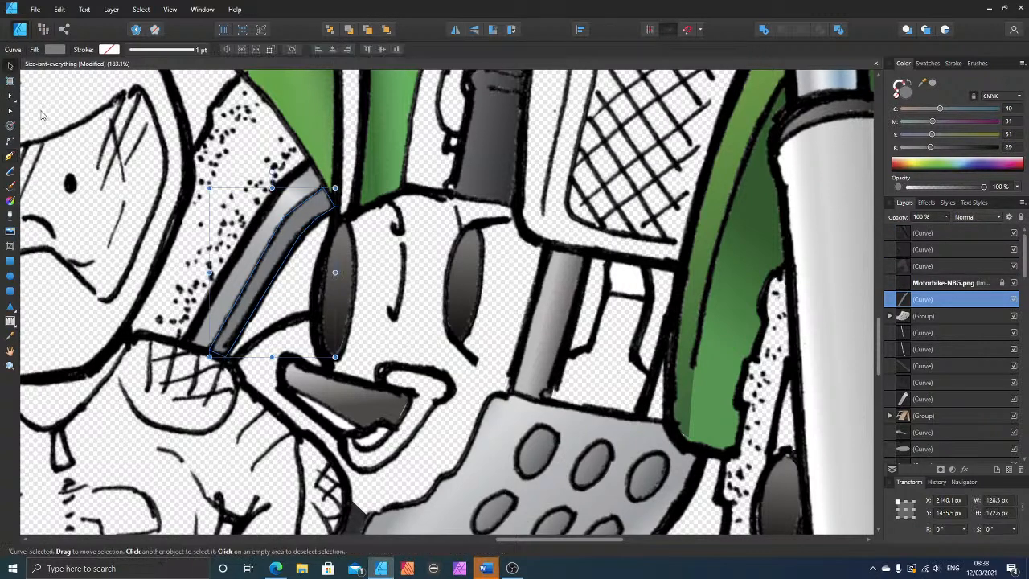
{"action": "left_click", "coordinate": [304, 180], "text": "shift"}
{"action": "key", "text": "ctrl+g"}
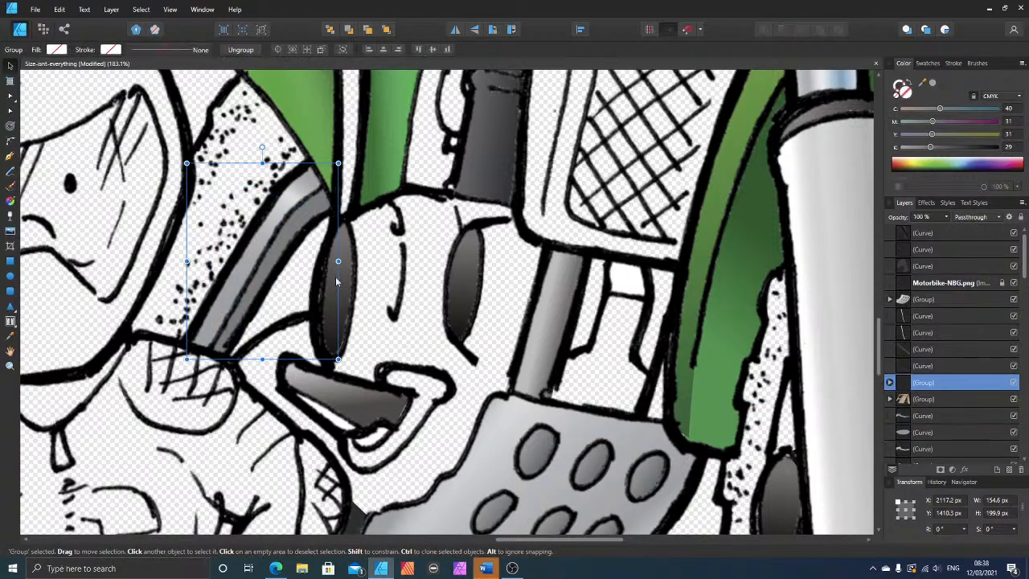
Step: Draw a closed Pen shape around the curved engine part between the rider's shoulder, the left oval eye and the dark mouth
{"action": "scroll", "coordinate": [320, 276], "scroll_direction": "down", "scroll_amount": 5}
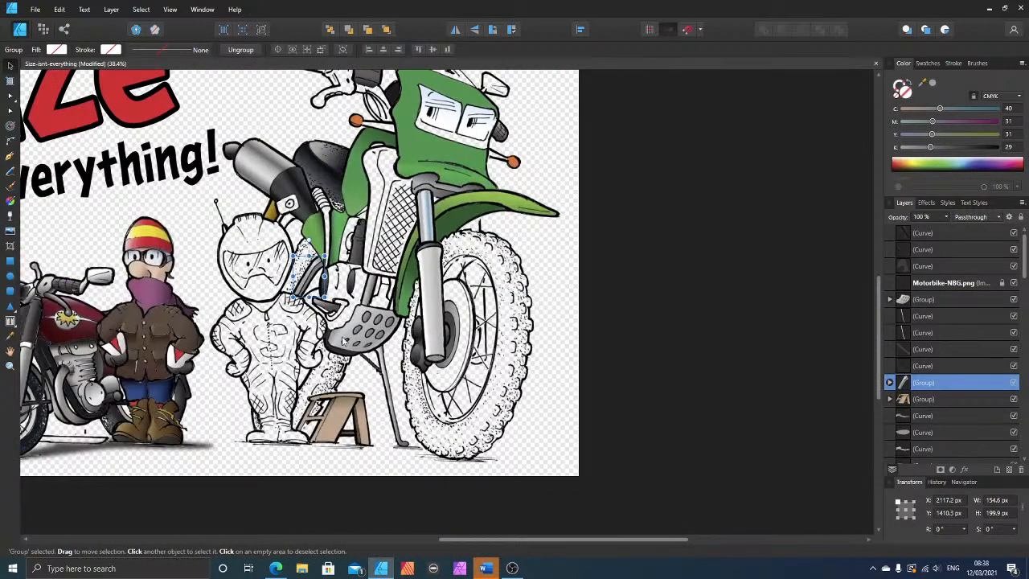
{"action": "scroll", "coordinate": [328, 337], "scroll_direction": "up", "scroll_amount": 2}
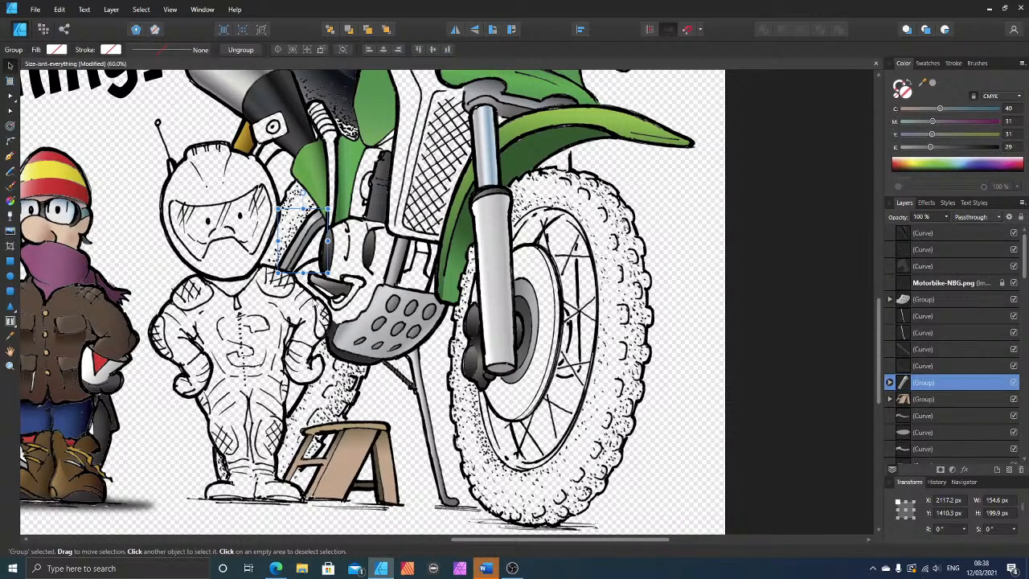
{"action": "scroll", "coordinate": [320, 305], "scroll_direction": "up", "scroll_amount": 4}
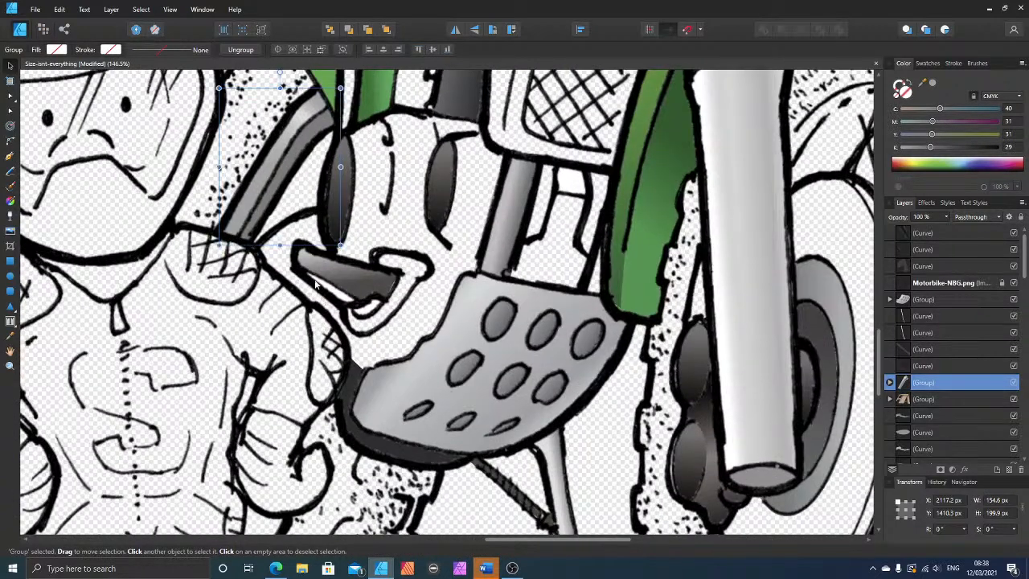
{"action": "scroll", "coordinate": [316, 283], "scroll_direction": "up", "scroll_amount": 1}
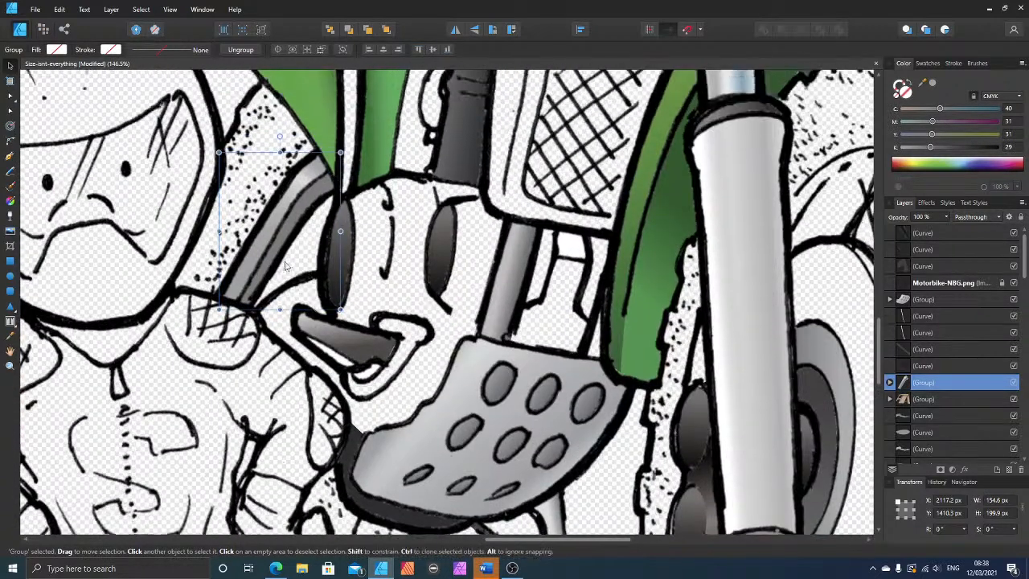
{"action": "left_click", "coordinate": [230, 361]}
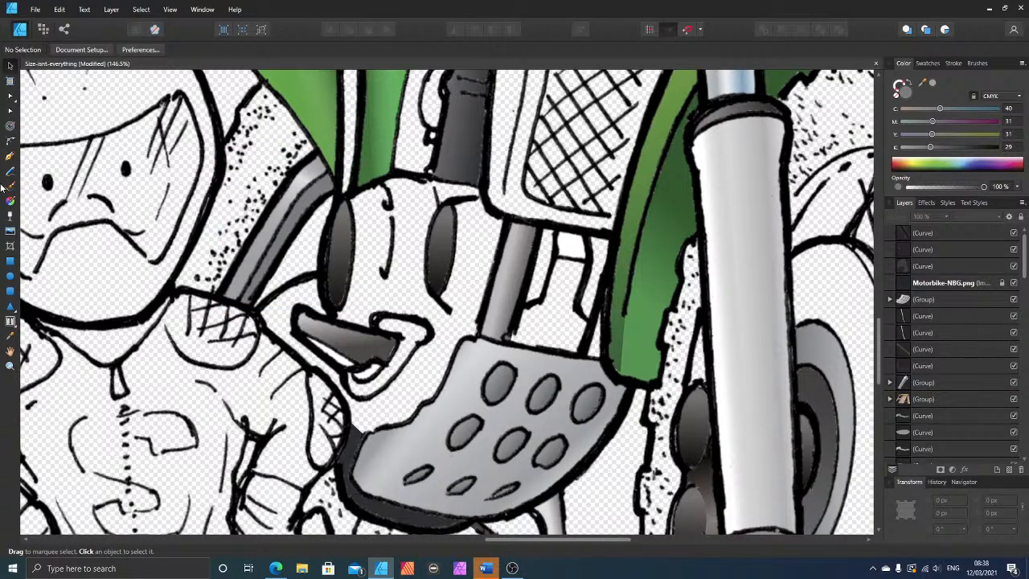
{"action": "left_click", "coordinate": [9, 157]}
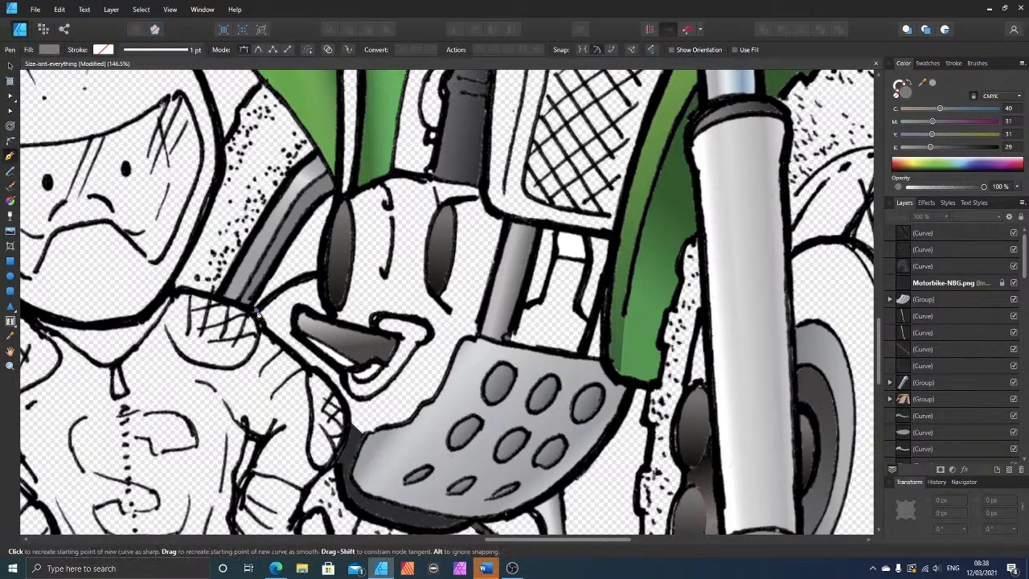
{"action": "left_click", "coordinate": [319, 276]}
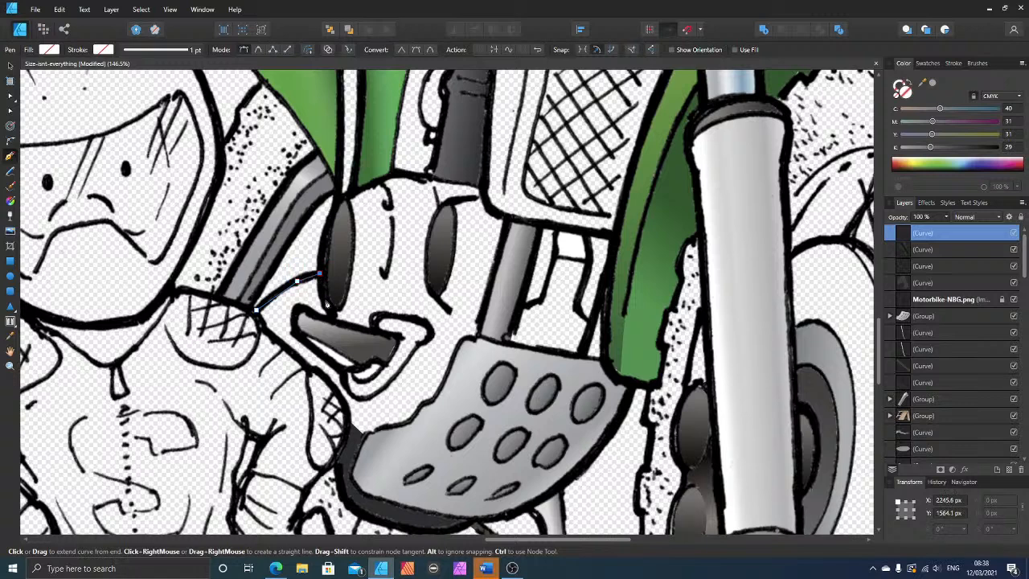
{"action": "left_click", "coordinate": [332, 316]}
{"action": "left_click", "coordinate": [295, 329]}
{"action": "left_click", "coordinate": [311, 347]}
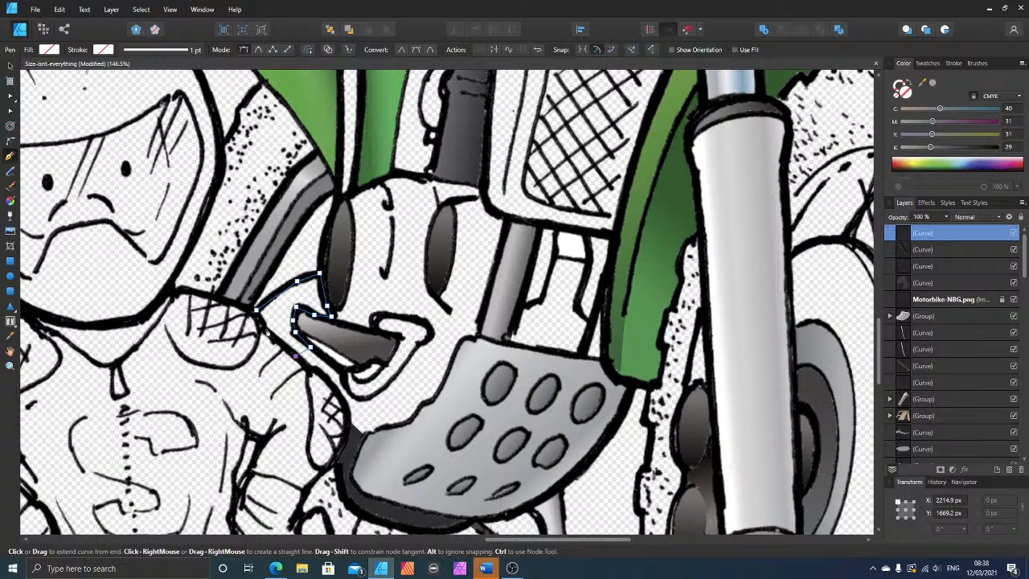
{"action": "left_click", "coordinate": [265, 329]}
{"action": "left_click", "coordinate": [255, 310]}
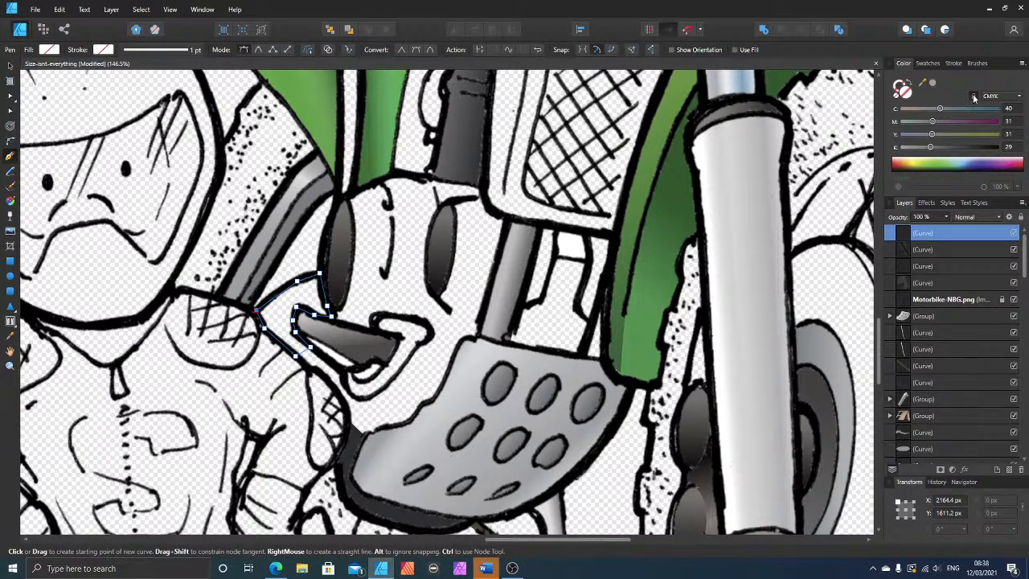
Step: Fill the engine shape with grey (C 40, M 31, Y 31, K 0) and move it beneath the line art and the guard plate group
{"action": "left_click", "coordinate": [933, 84]}
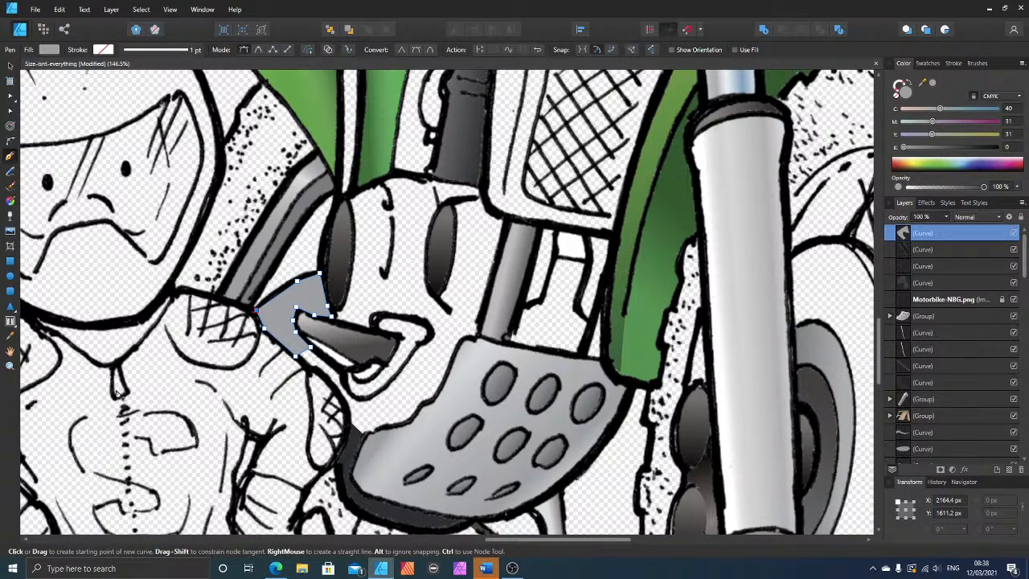
{"action": "key", "text": "ctrl+bracketleft"}
{"action": "key", "text": "ctrl+bracketleft"}
{"action": "key", "text": "ctrl+bracketleft"}
{"action": "key", "text": "ctrl+bracketleft"}
{"action": "key", "text": "ctrl+bracketleft"}
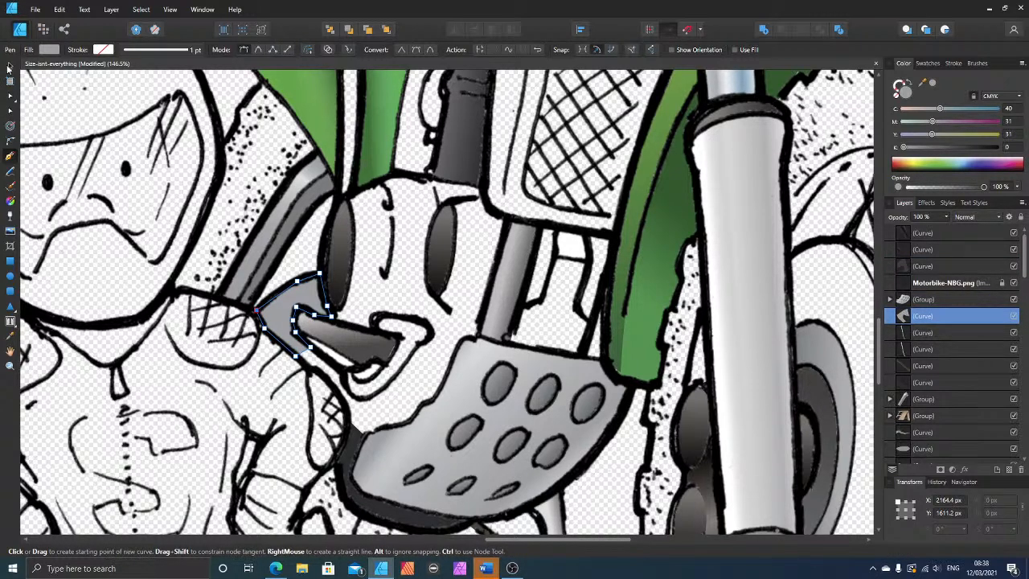
Step: Add a black Outline effect with a 7.7 px radius to the grey engine shape and deselect it
{"action": "left_click", "coordinate": [9, 66]}
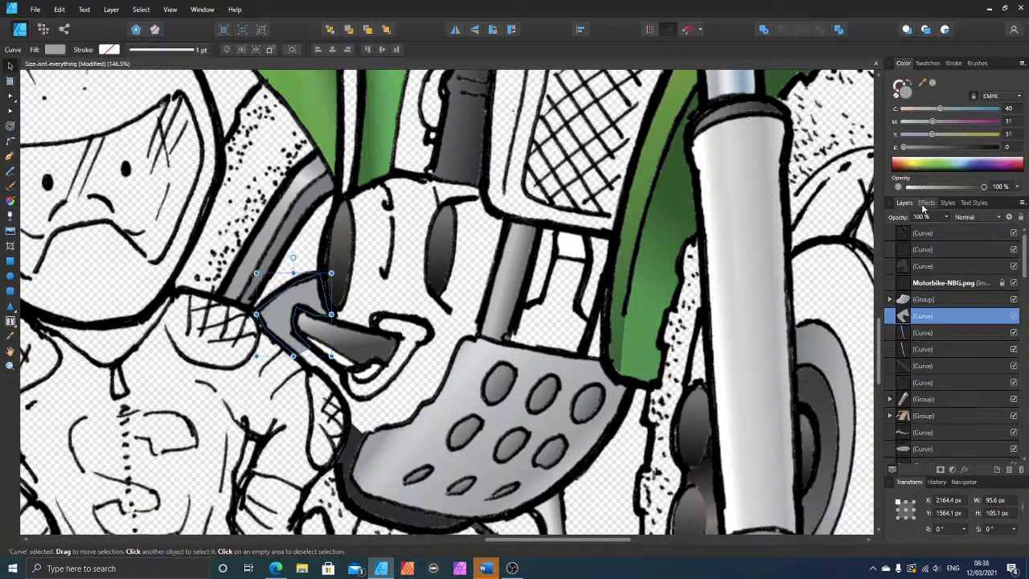
{"action": "left_click", "coordinate": [926, 203]}
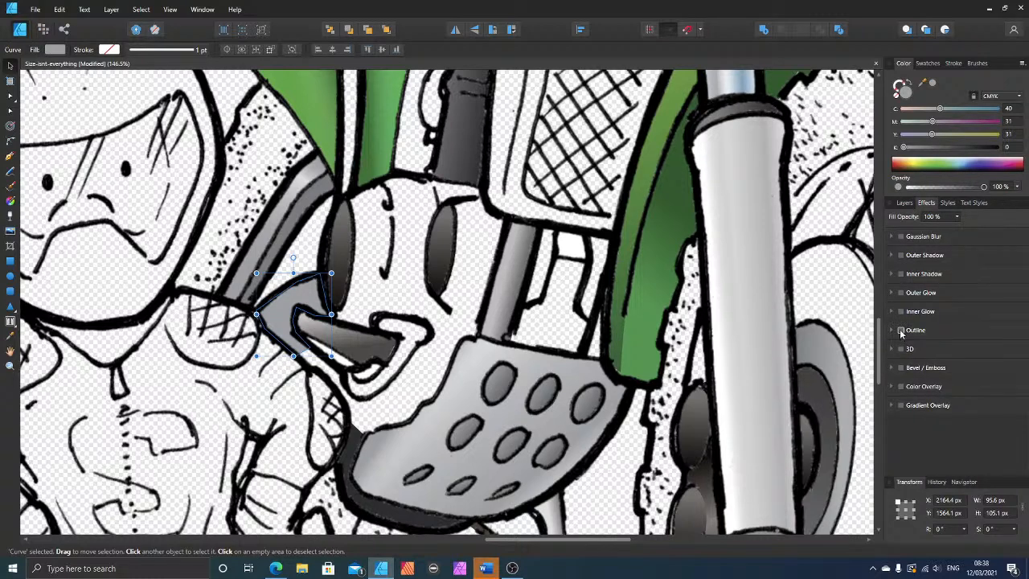
{"action": "left_click", "coordinate": [901, 331]}
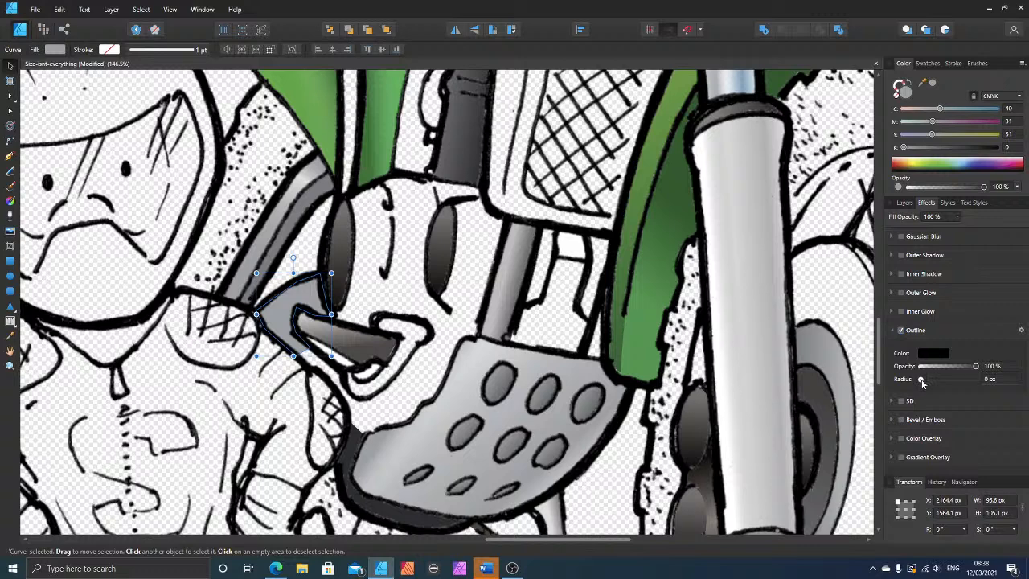
{"action": "left_click_drag", "start_coordinate": [922, 383], "coordinate": [943, 379]}
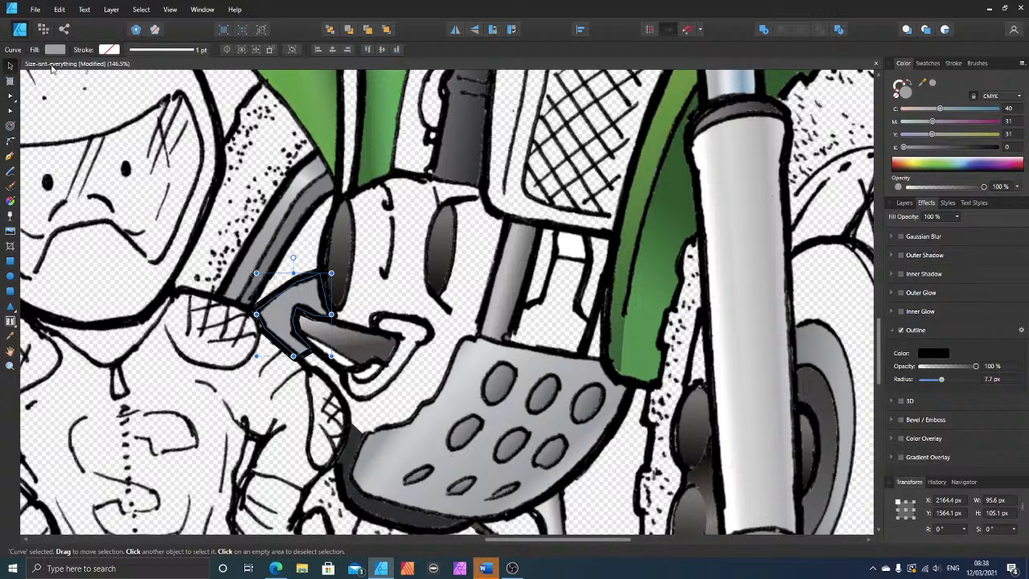
{"action": "left_click", "coordinate": [362, 285]}
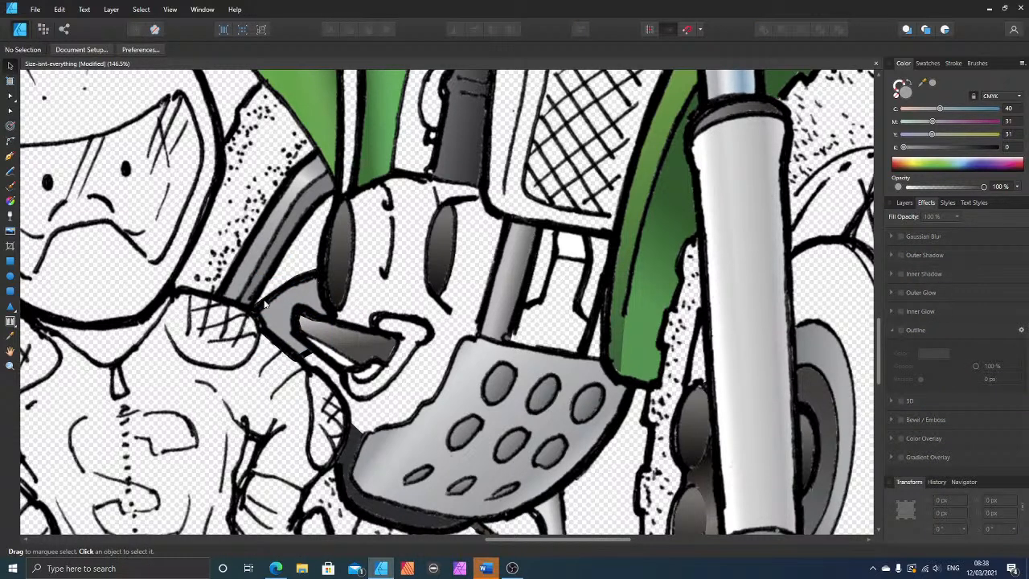
{"action": "scroll", "coordinate": [245, 298], "scroll_direction": "up", "scroll_amount": 4}
{"action": "scroll", "coordinate": [245, 298], "scroll_direction": "down", "scroll_amount": 3}
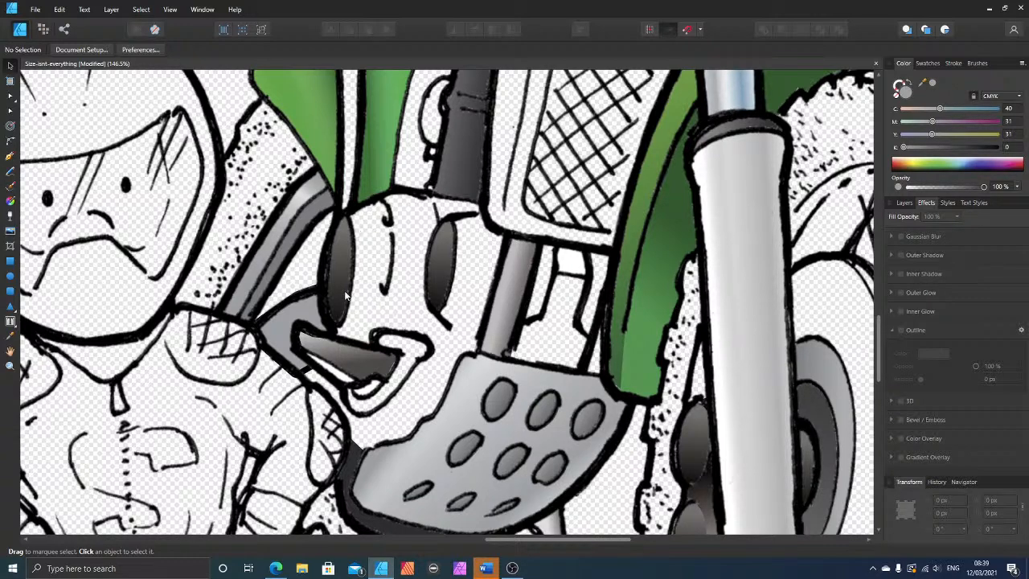
Step: Draw a small closed triangular Pen shape in the gap beneath the green side panel and fill it with green sampled from the panel
{"action": "scroll", "coordinate": [417, 218], "scroll_direction": "up", "scroll_amount": 2}
{"action": "scroll", "coordinate": [431, 213], "scroll_direction": "up", "scroll_amount": 2}
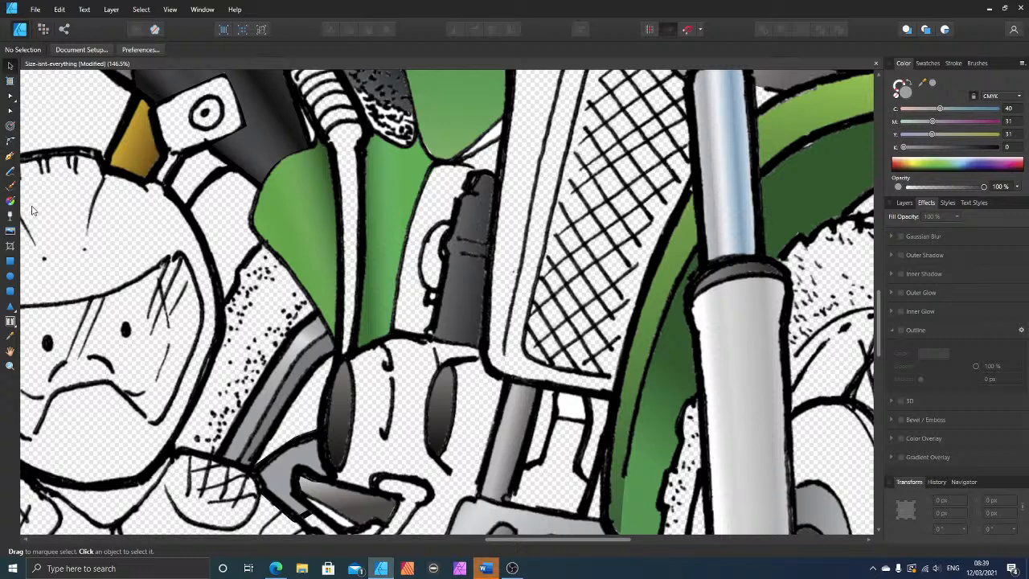
{"action": "left_click", "coordinate": [10, 156]}
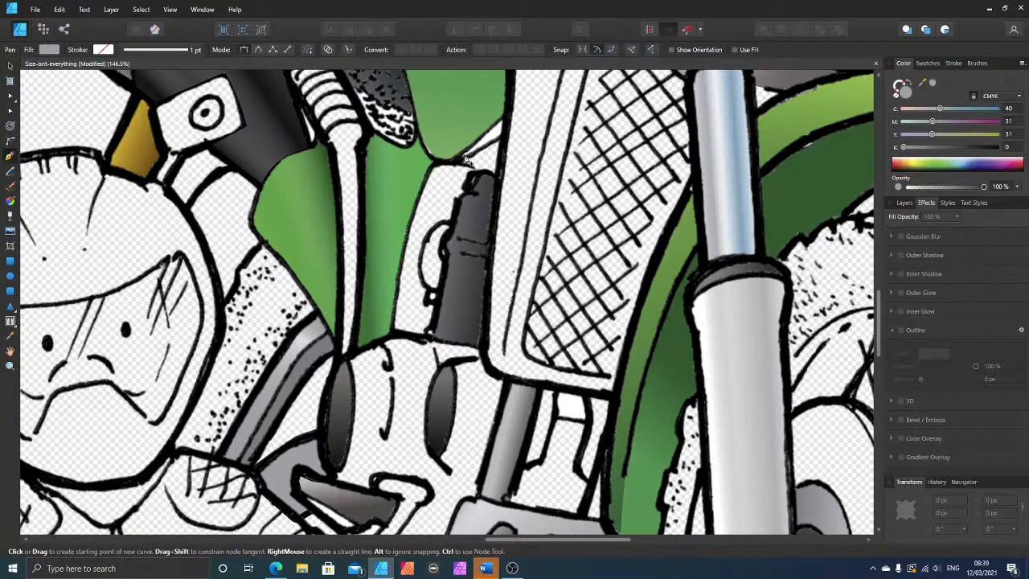
{"action": "left_click", "coordinate": [504, 125]}
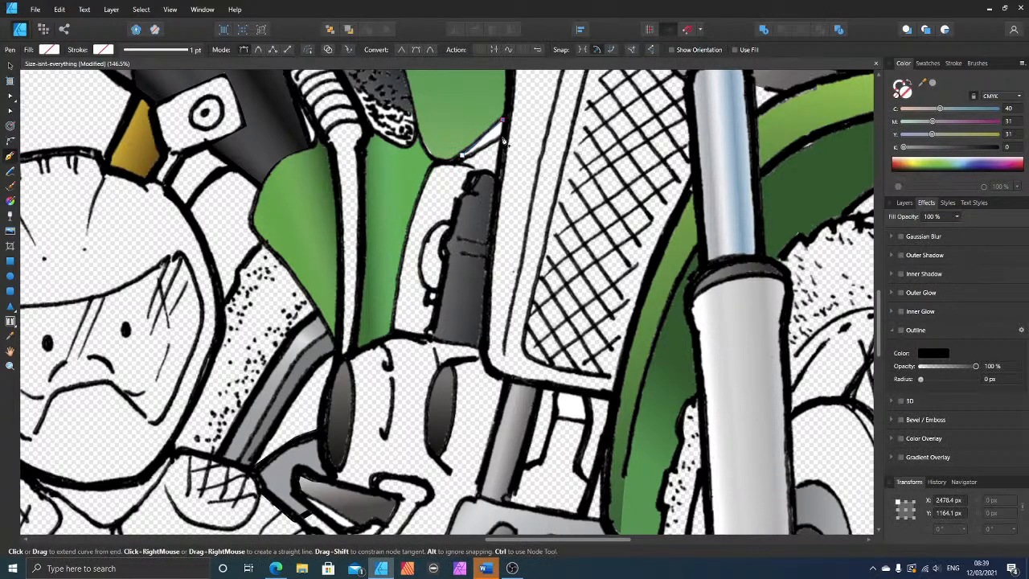
{"action": "left_click", "coordinate": [464, 158]}
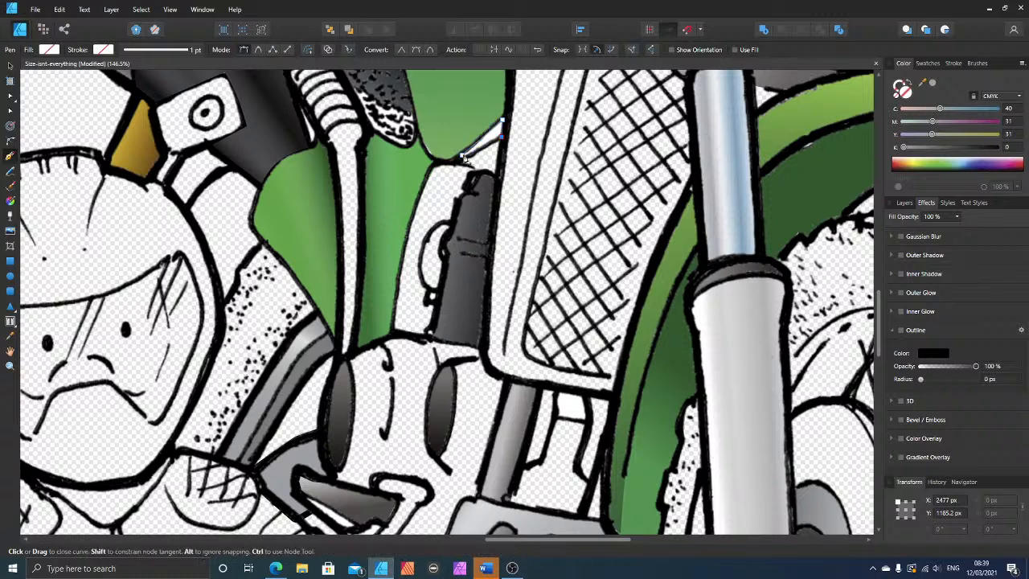
{"action": "left_click_drag", "start_coordinate": [922, 84], "coordinate": [487, 128]}
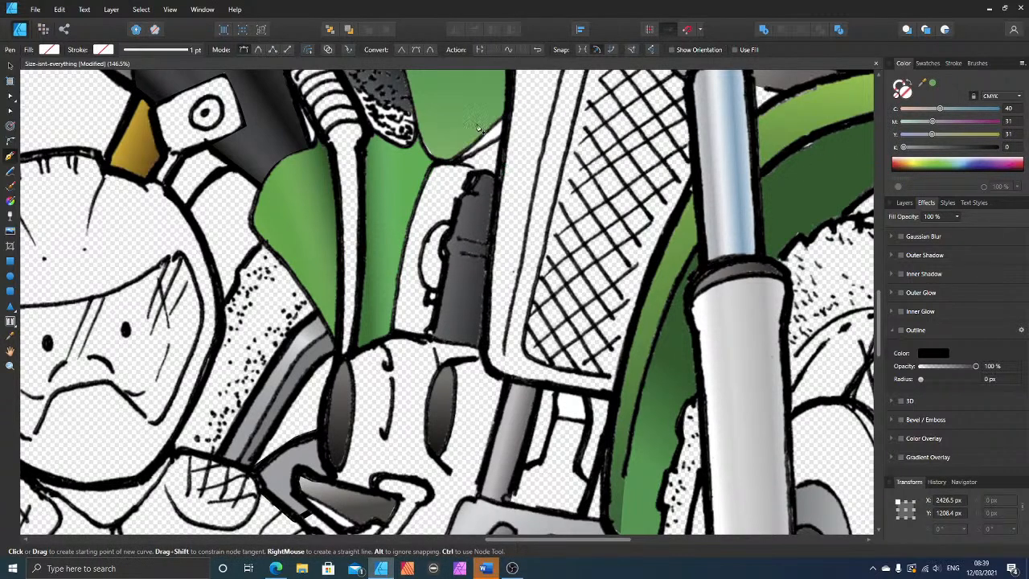
{"action": "left_click", "coordinate": [931, 85]}
Step: Adjust the small green triangle's nodes, adding one at its pointed end, so the shape fits within the black lines
{"action": "scroll", "coordinate": [491, 126], "scroll_direction": "up", "scroll_amount": 5}
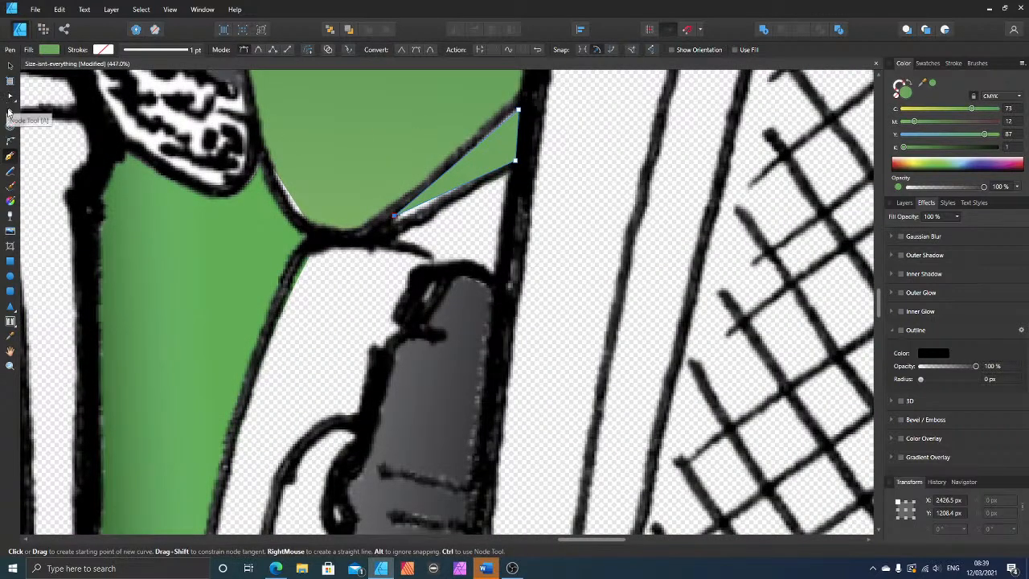
{"action": "key", "text": "a"}
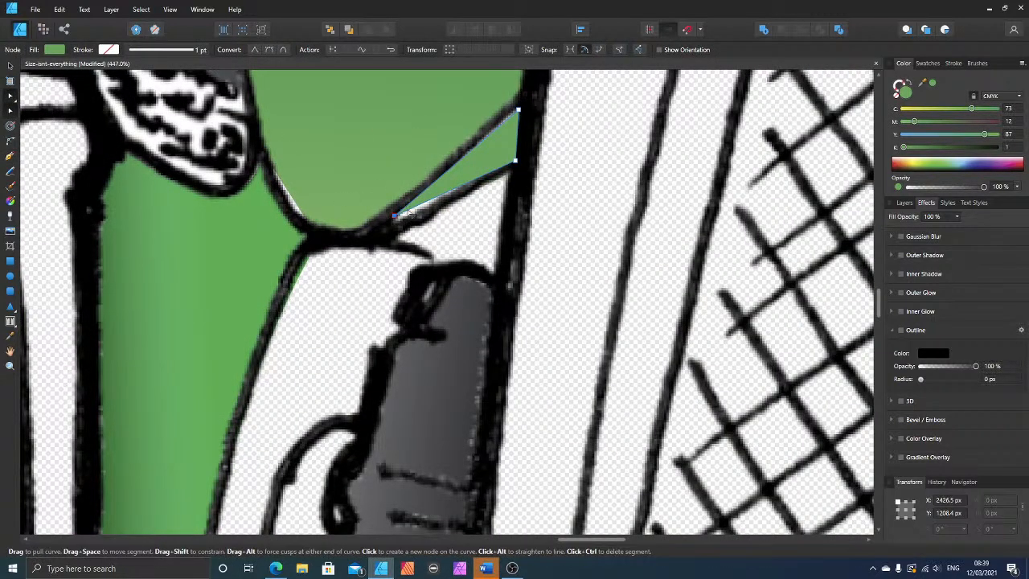
{"action": "left_click", "coordinate": [408, 211]}
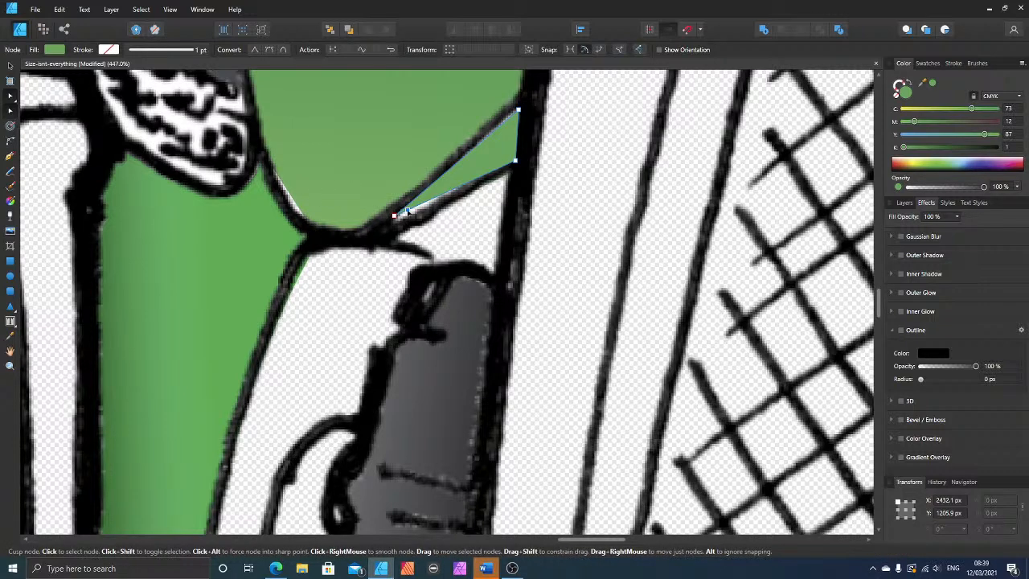
{"action": "left_click_drag", "start_coordinate": [408, 210], "coordinate": [397, 221]}
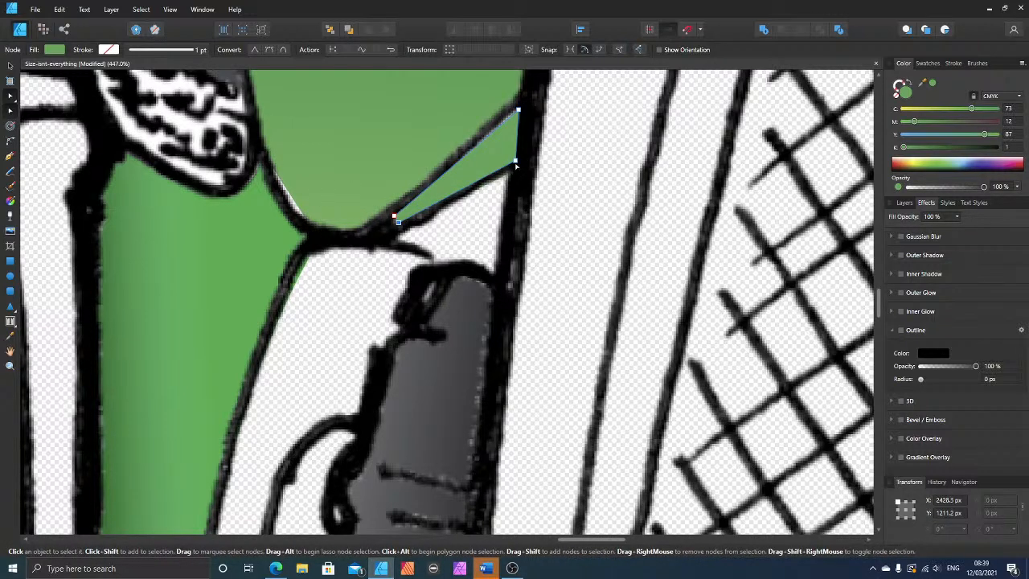
{"action": "left_click_drag", "start_coordinate": [516, 162], "coordinate": [511, 156]}
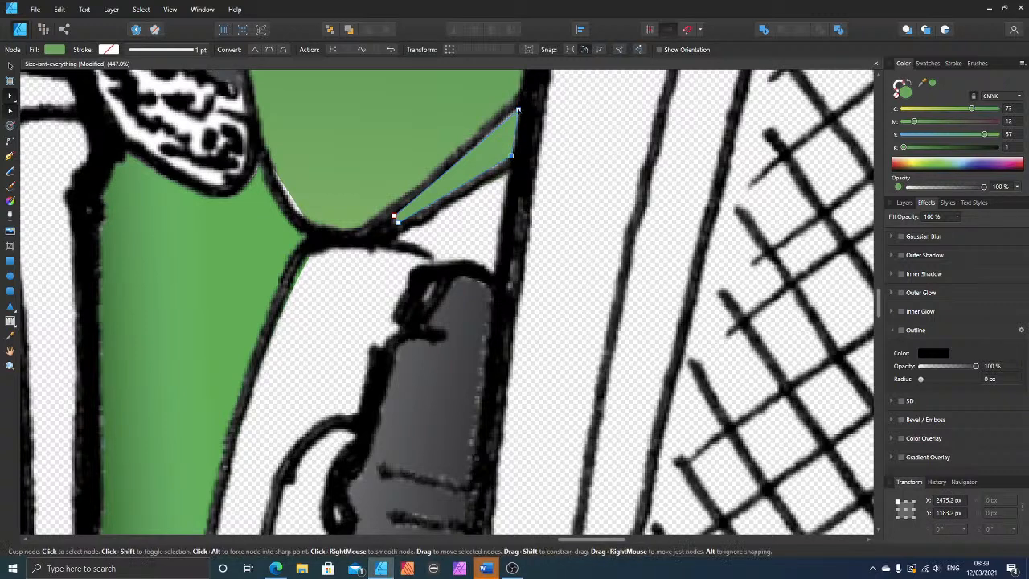
{"action": "left_click_drag", "start_coordinate": [517, 109], "coordinate": [517, 109]}
Step: Apply a Gaussian Blur effect with a 0.7 px radius to the small green triangle and deselect it
{"action": "left_click", "coordinate": [902, 236]}
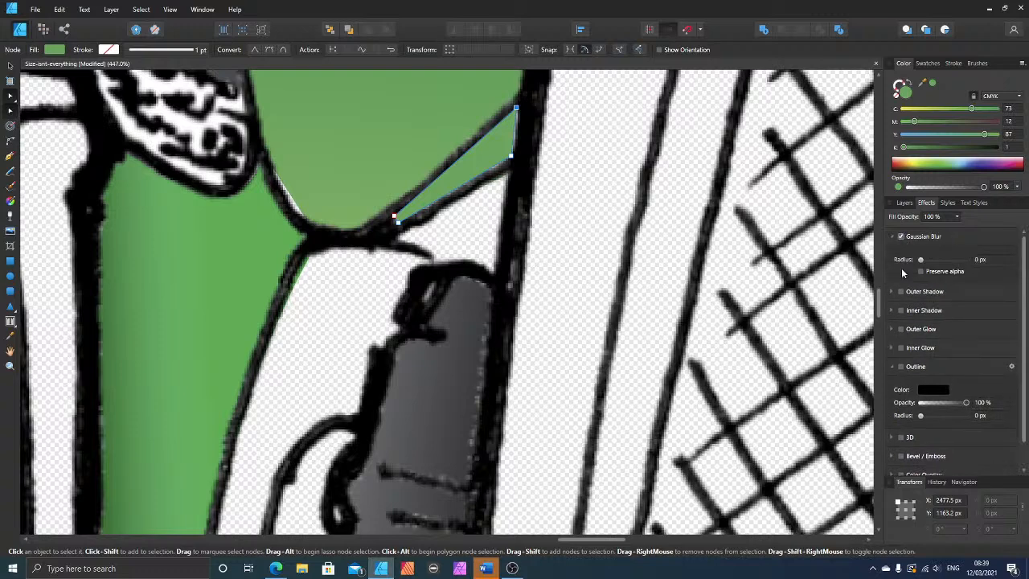
{"action": "left_click_drag", "start_coordinate": [921, 261], "coordinate": [928, 262]}
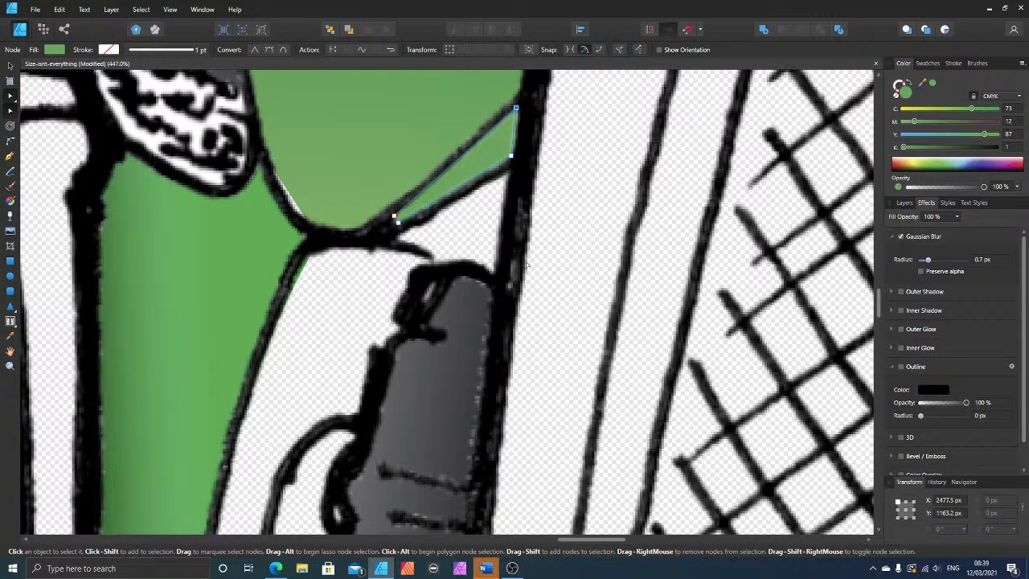
{"action": "left_click", "coordinate": [545, 263]}
{"action": "scroll", "coordinate": [555, 281], "scroll_direction": "down", "scroll_amount": 6}
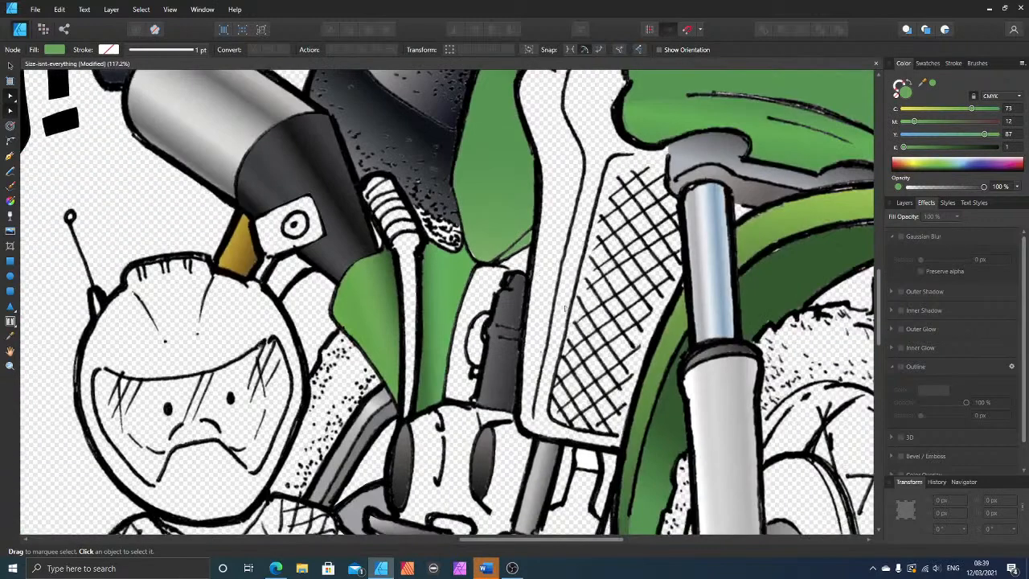
{"action": "scroll", "coordinate": [573, 313], "scroll_direction": "up", "scroll_amount": 2}
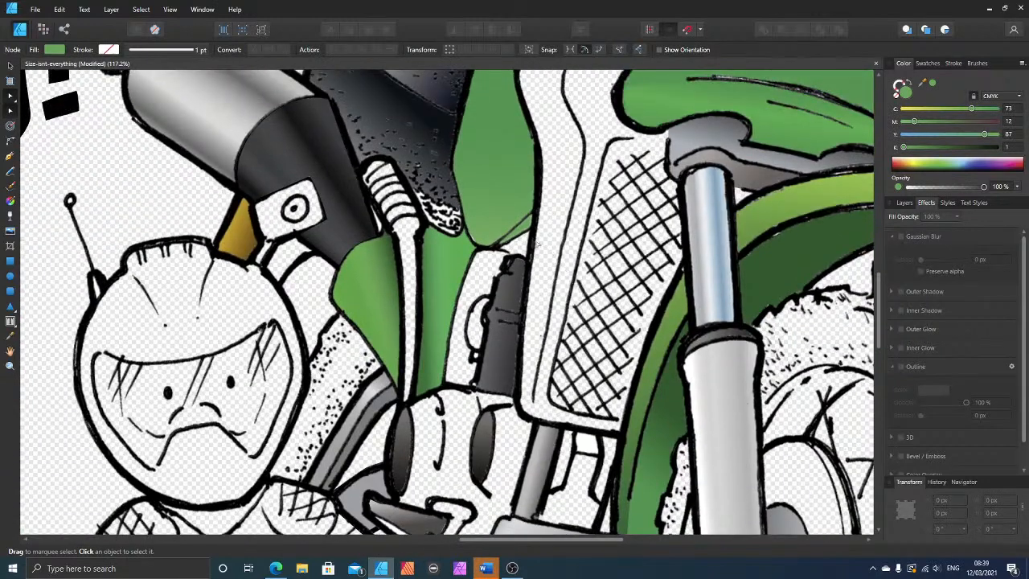
Step: Darken the small green triangle's fill by raising its K value to 38 and deselect it
{"action": "left_click", "coordinate": [522, 229]}
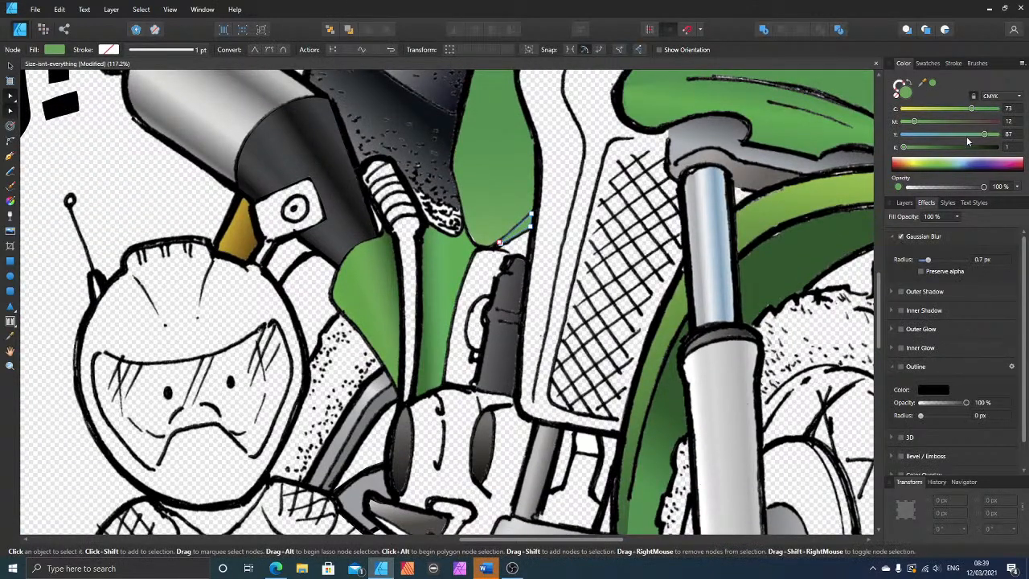
{"action": "left_click_drag", "start_coordinate": [920, 148], "coordinate": [937, 147]}
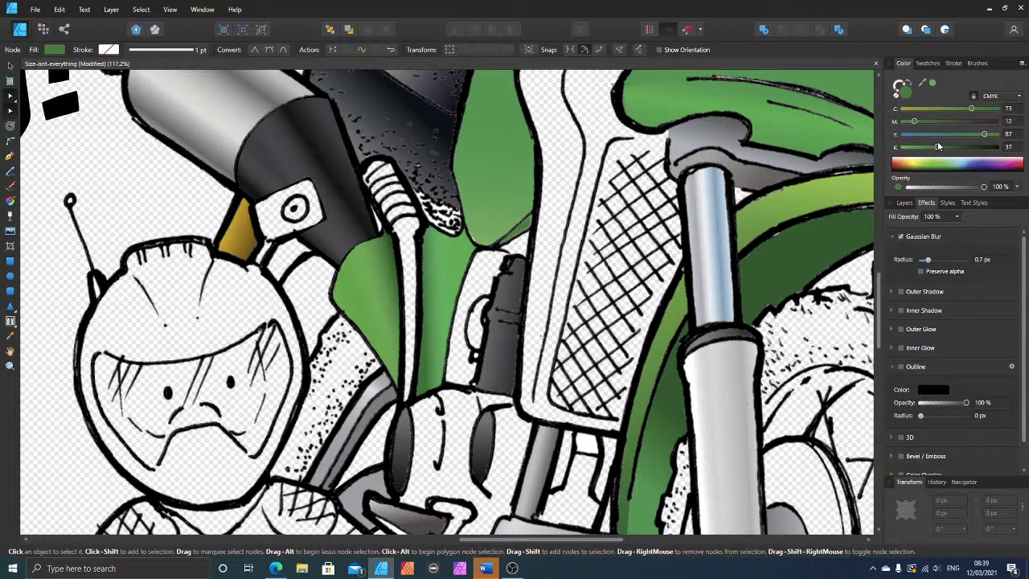
{"action": "left_click", "coordinate": [540, 285]}
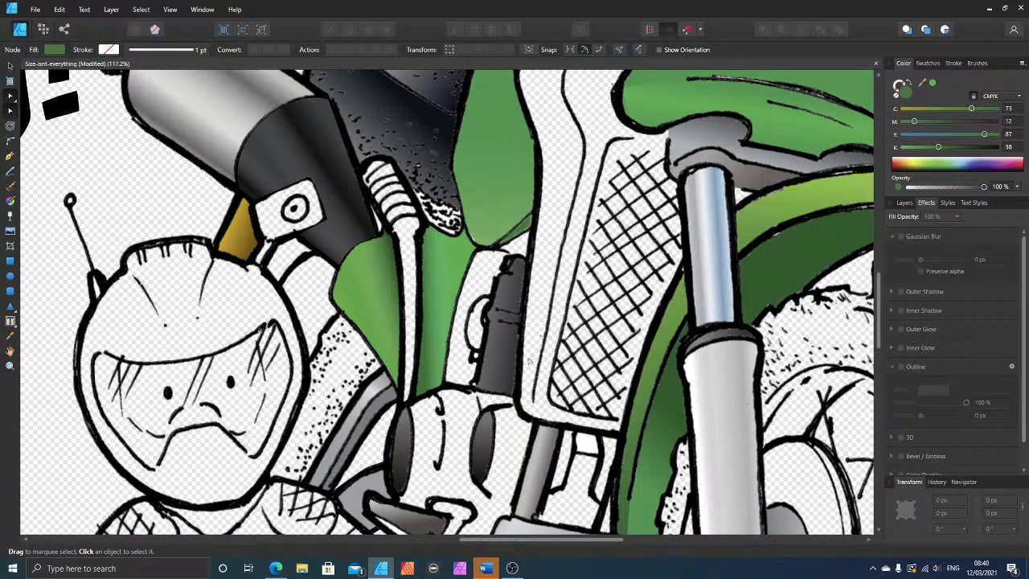
{"action": "scroll", "coordinate": [571, 371], "scroll_direction": "down", "scroll_amount": 2}
{"action": "scroll", "coordinate": [591, 342], "scroll_direction": "up", "scroll_amount": 4}
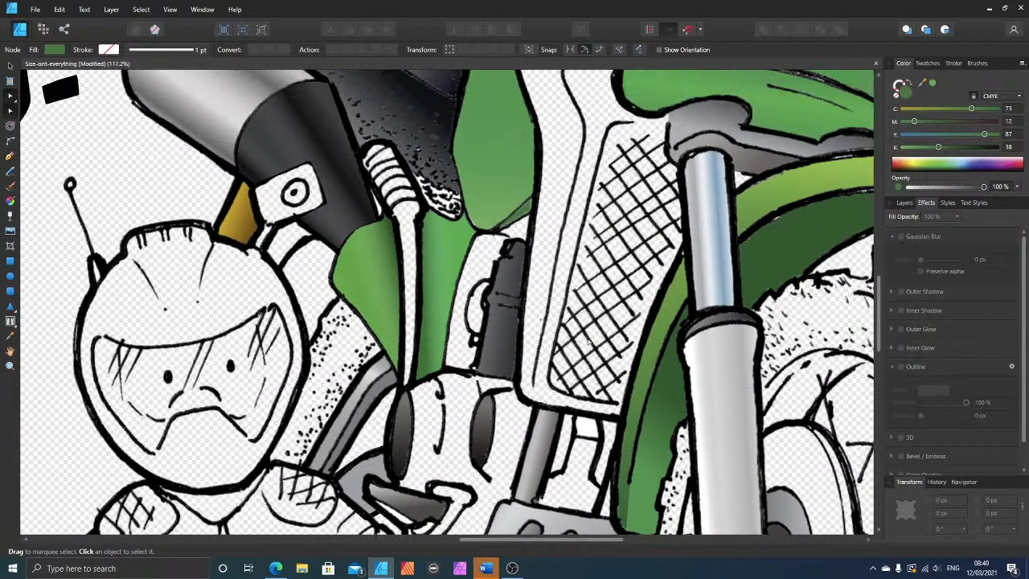
{"action": "scroll", "coordinate": [599, 341], "scroll_direction": "down", "scroll_amount": 2}
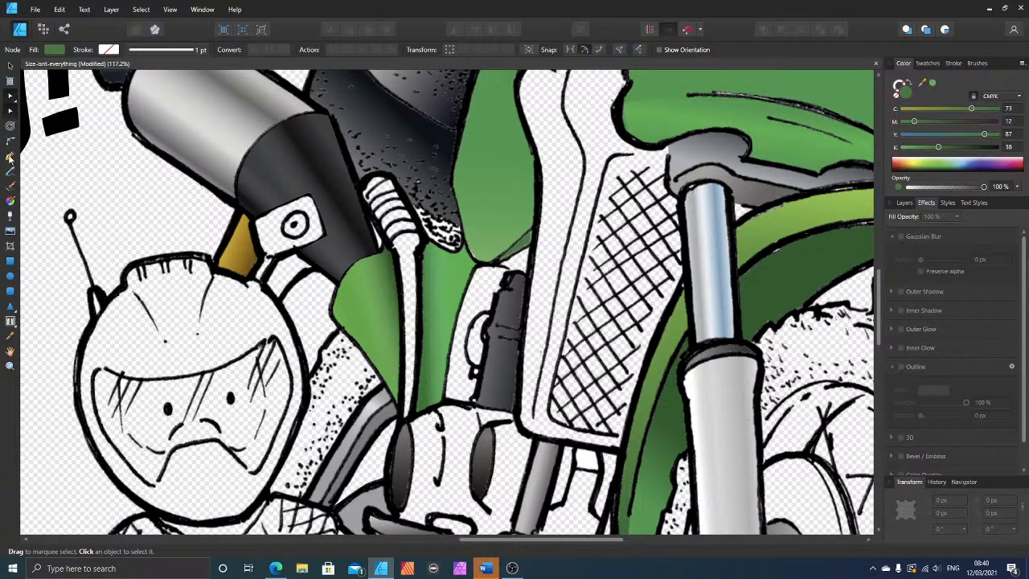
Step: Draw a closed Pen shape around the inner band of the radiator shroud, following the mesh edge, the tank edge and the shroud's inner contour line
{"action": "left_click", "coordinate": [10, 157]}
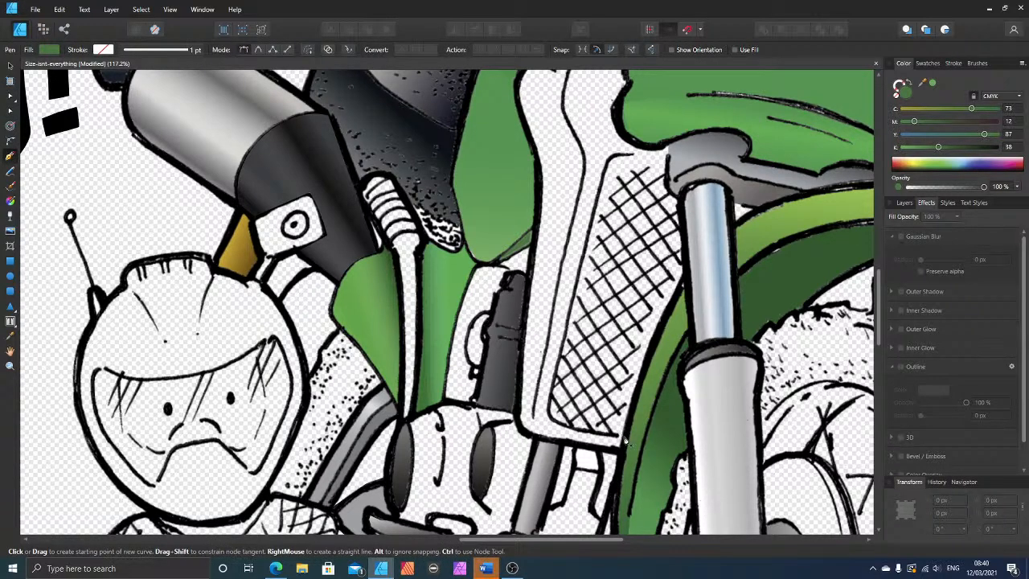
{"action": "left_click_drag", "start_coordinate": [626, 441], "coordinate": [560, 425]}
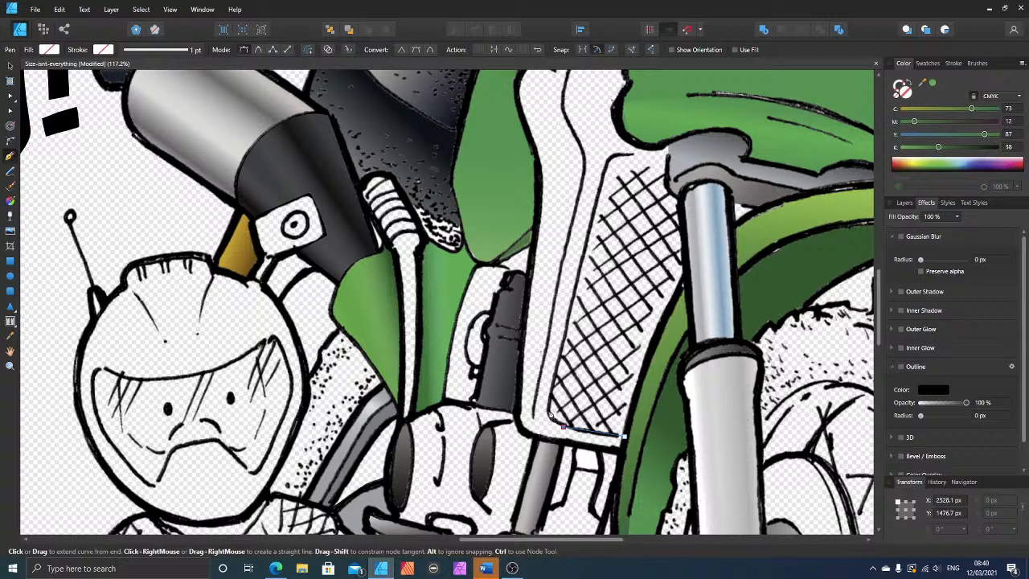
{"action": "left_click", "coordinate": [551, 415]}
{"action": "left_click", "coordinate": [612, 158]}
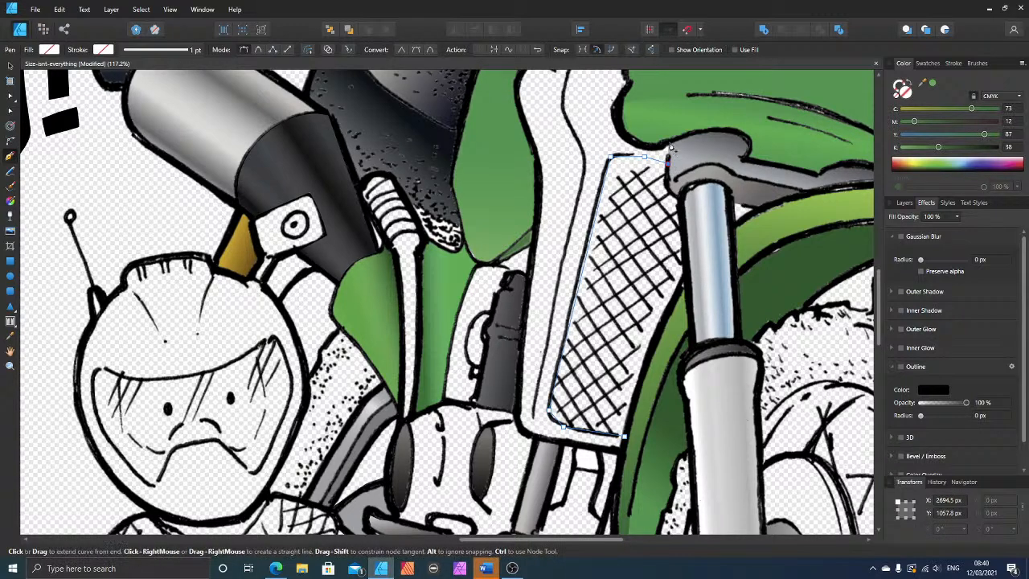
{"action": "left_click", "coordinate": [668, 147]}
{"action": "left_click", "coordinate": [635, 142]}
{"action": "left_click", "coordinate": [618, 113]}
{"action": "left_click", "coordinate": [622, 92]}
{"action": "left_click", "coordinate": [630, 83]}
{"action": "scroll", "coordinate": [630, 90], "scroll_direction": "up", "scroll_amount": 2}
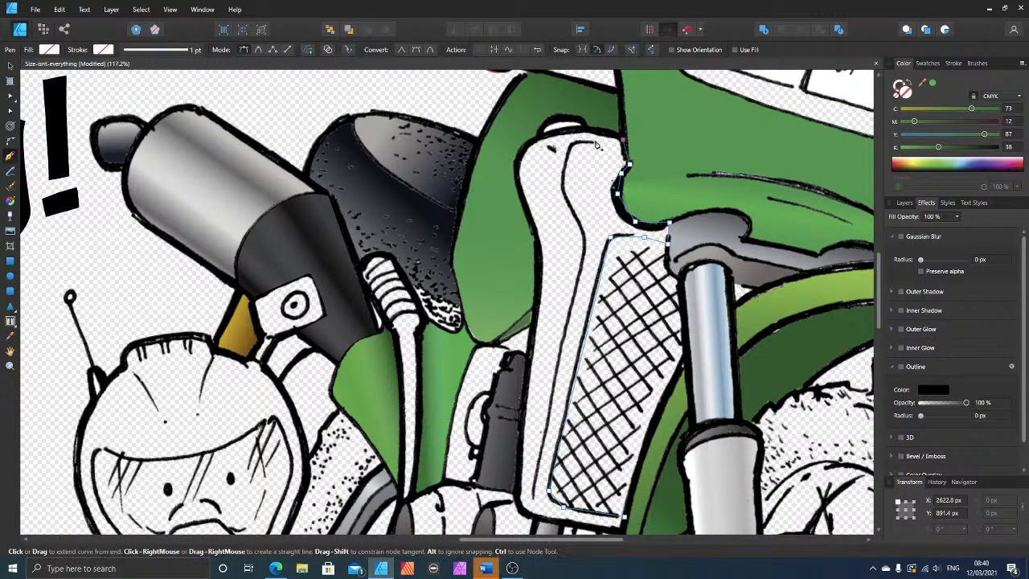
{"action": "left_click", "coordinate": [570, 147]}
{"action": "left_click_drag", "start_coordinate": [573, 213], "coordinate": [585, 249]}
{"action": "left_click", "coordinate": [558, 366]}
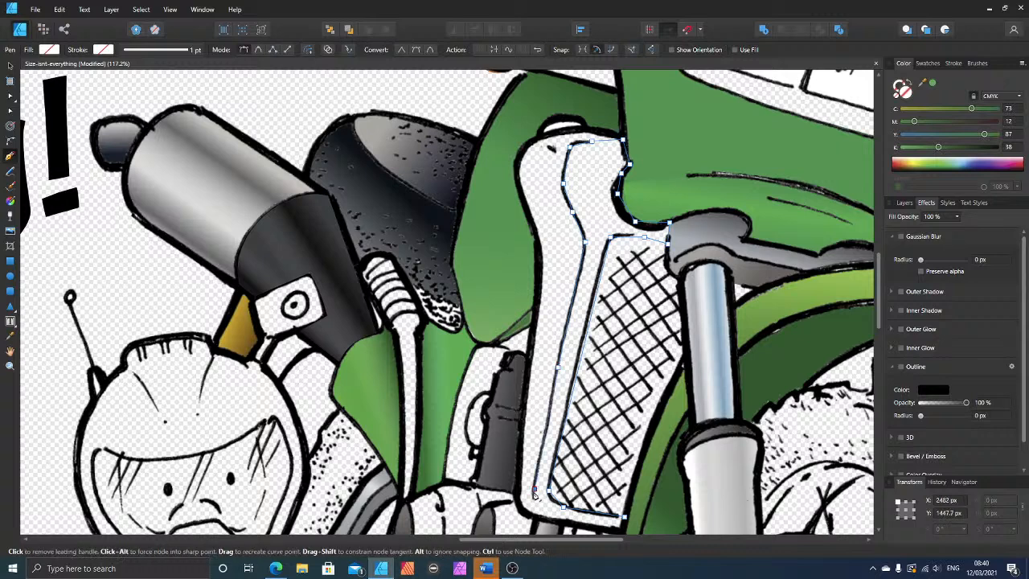
{"action": "left_click", "coordinate": [535, 489]}
{"action": "left_click", "coordinate": [534, 513]}
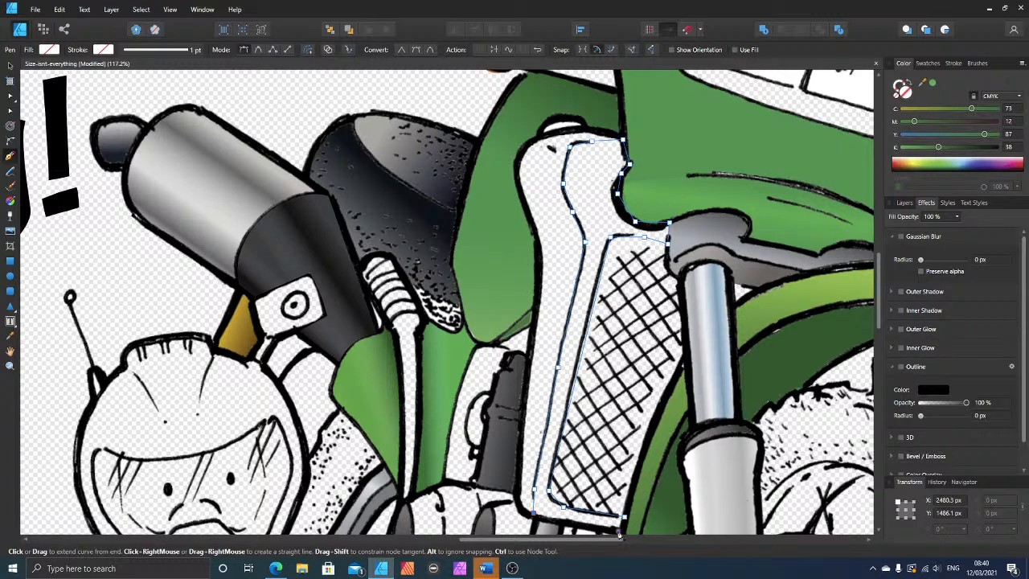
{"action": "left_click", "coordinate": [623, 532]}
{"action": "left_click", "coordinate": [624, 522]}
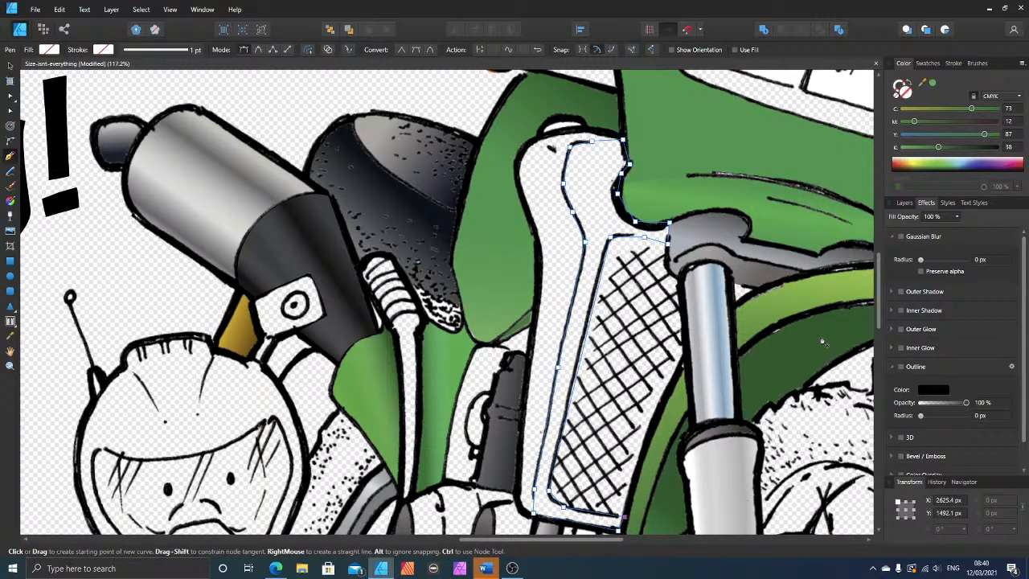
Step: Fill the shroud band with the sampled green (C 73, M 12, Y 87, K 1) and lower its upper node beside the tank slightly
{"action": "left_click", "coordinate": [932, 83]}
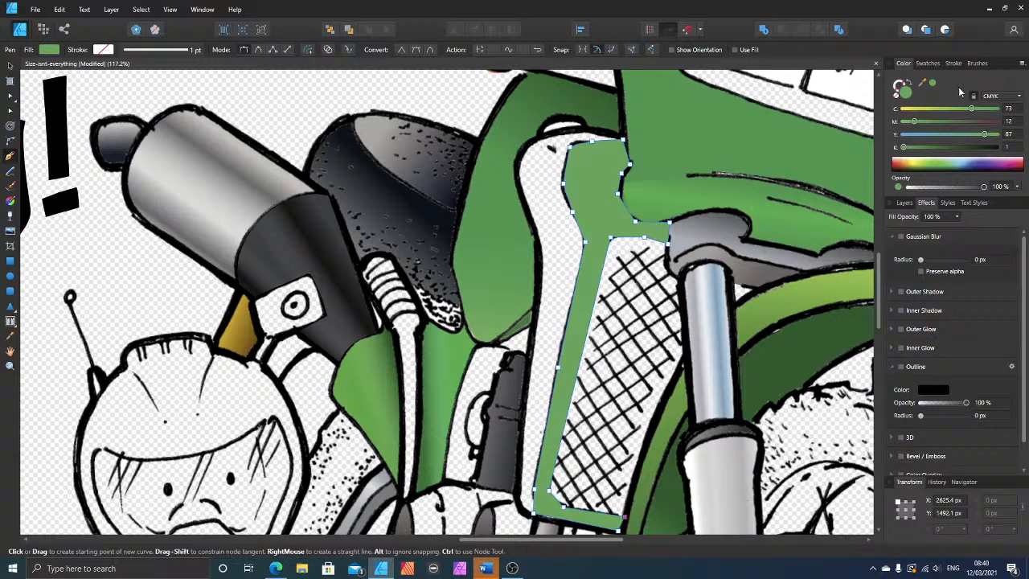
{"action": "left_click", "coordinate": [13, 66]}
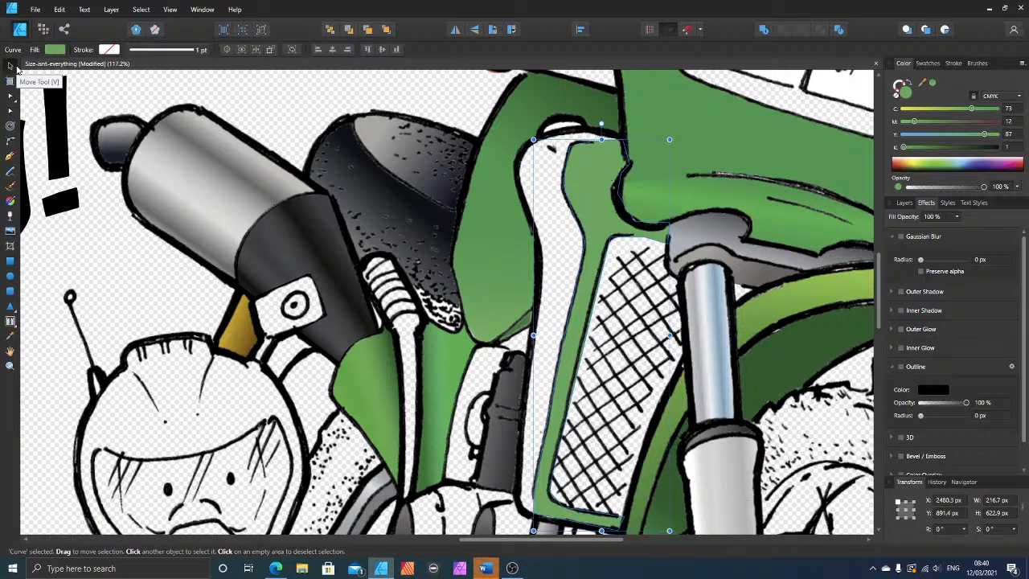
{"action": "scroll", "coordinate": [632, 170], "scroll_direction": "down", "scroll_amount": 1}
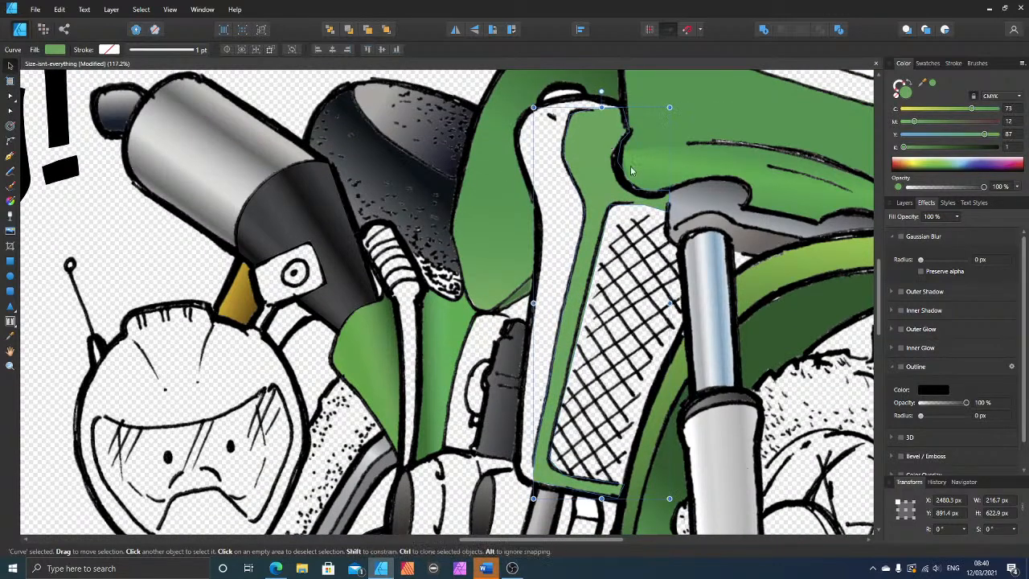
{"action": "left_click", "coordinate": [11, 98]}
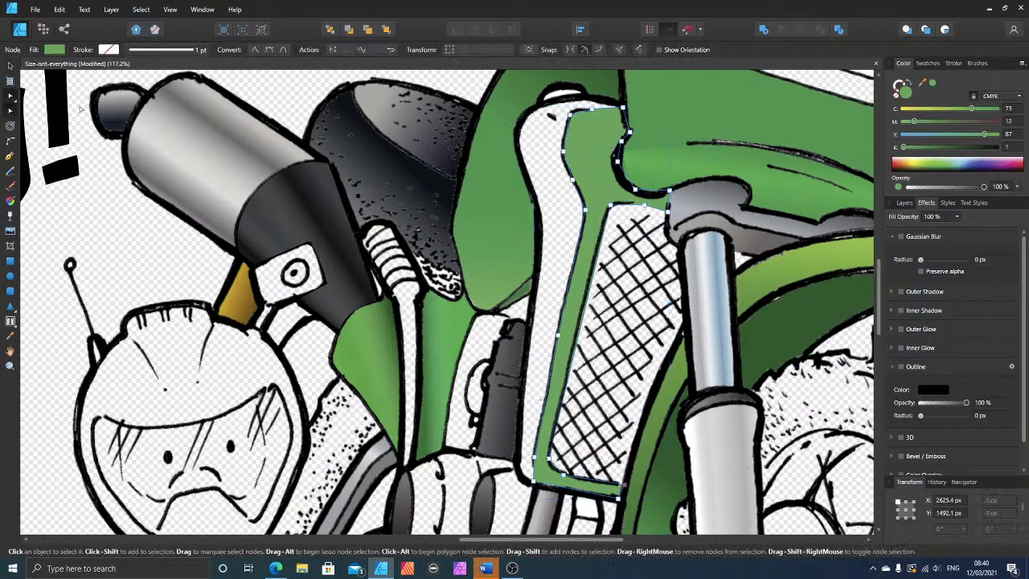
{"action": "left_click", "coordinate": [623, 113]}
{"action": "left_click", "coordinate": [81, 226]}
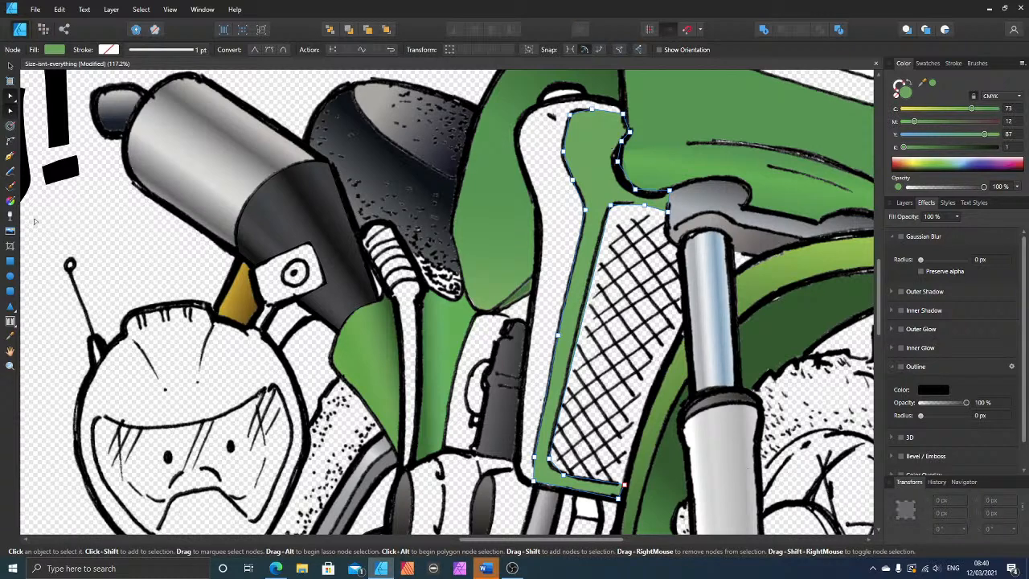
Step: Apply a short, nearly horizontal linear green gradient across the shroud band, starting just outside its outer edge and ending over the mesh
{"action": "left_click", "coordinate": [11, 201]}
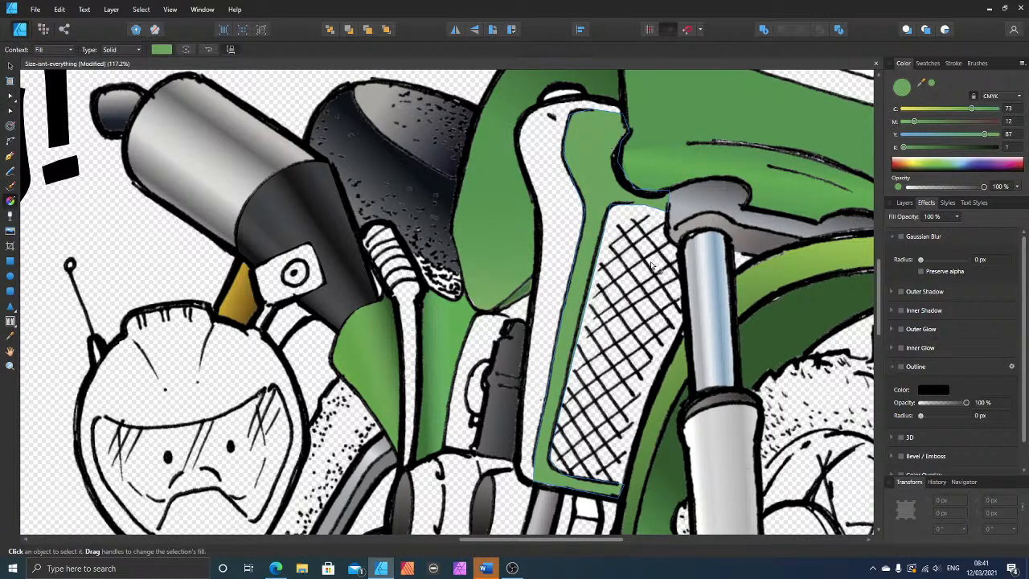
{"action": "left_click_drag", "start_coordinate": [700, 262], "coordinate": [586, 256]}
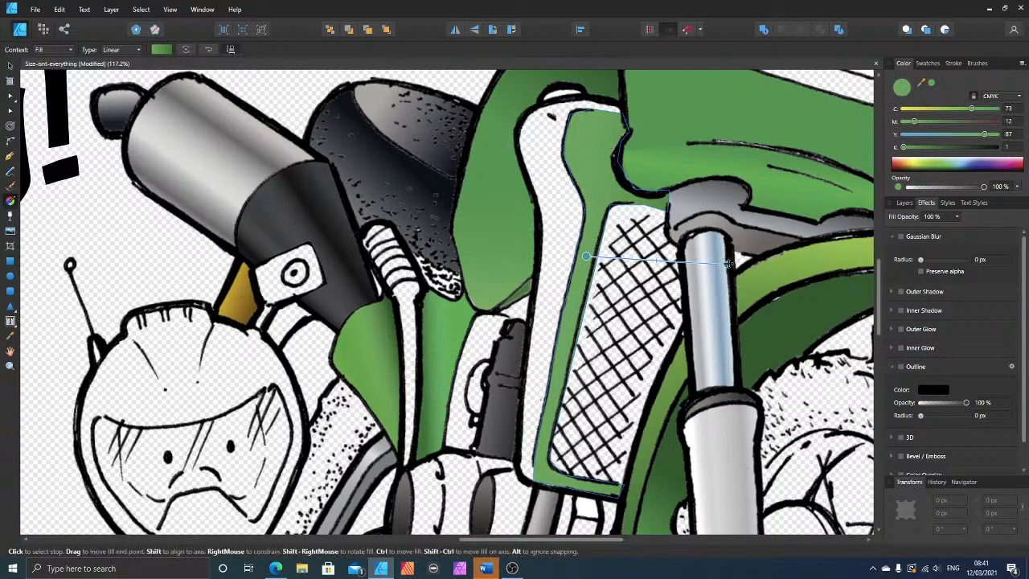
{"action": "mouse_move", "coordinate": [727, 265]}
{"action": "left_mouse_down"}
{"action": "mouse_move", "coordinate": [633, 269]}
{"action": "mouse_move", "coordinate": [606, 260]}
{"action": "mouse_move", "coordinate": [622, 258]}
{"action": "mouse_move", "coordinate": [560, 256]}
{"action": "left_mouse_up"}
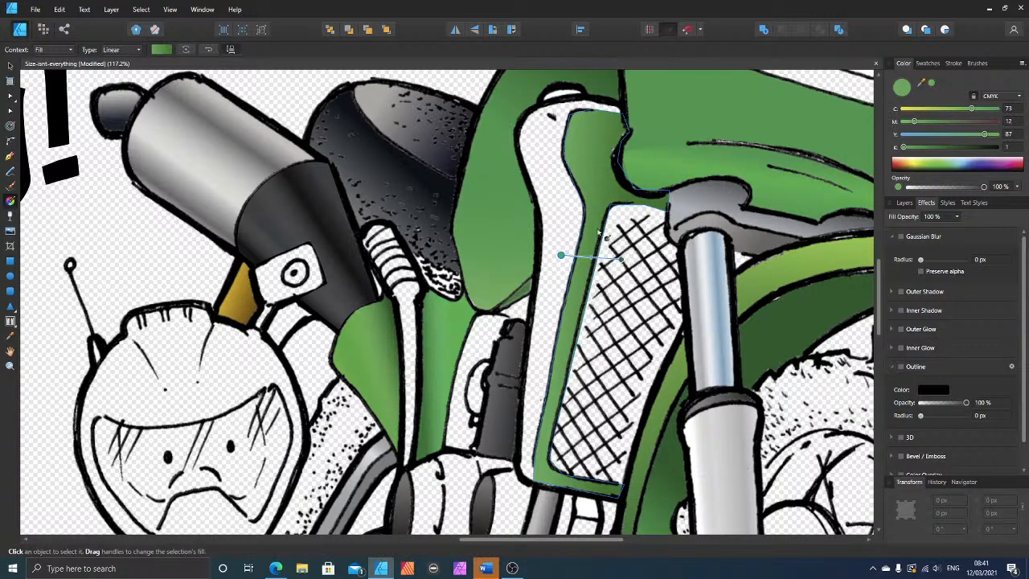
{"action": "left_click", "coordinate": [10, 65]}
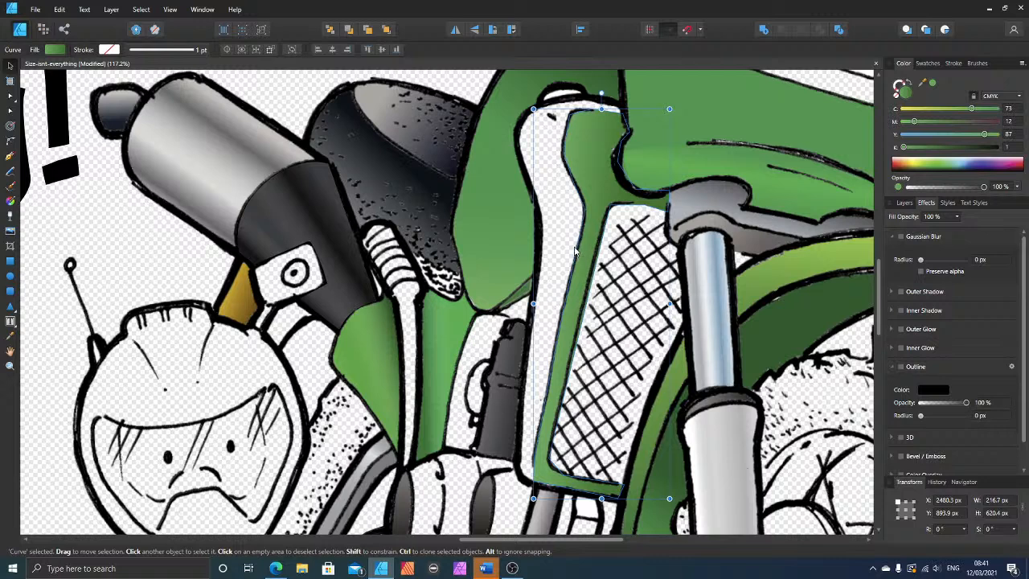
Step: Save the drawing, shift the shroud band's lower outer corner node slightly inward along the line art, and deselect the band
{"action": "key", "text": "ctrl+s"}
{"action": "scroll", "coordinate": [583, 188], "scroll_direction": "down", "scroll_amount": 2}
{"action": "scroll", "coordinate": [583, 193], "scroll_direction": "up", "scroll_amount": 2}
{"action": "scroll", "coordinate": [582, 202], "scroll_direction": "up", "scroll_amount": 2}
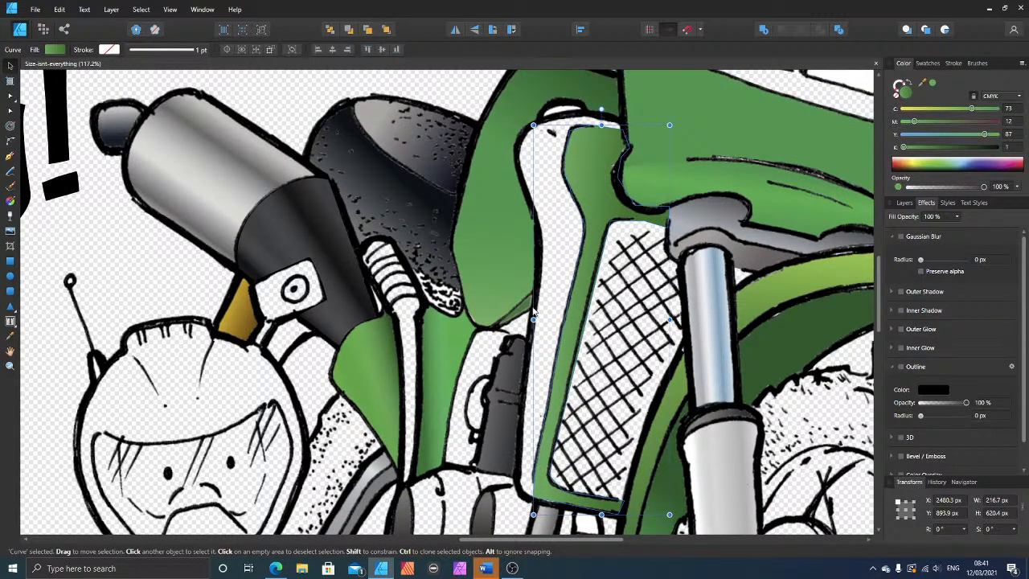
{"action": "left_click", "coordinate": [10, 110]}
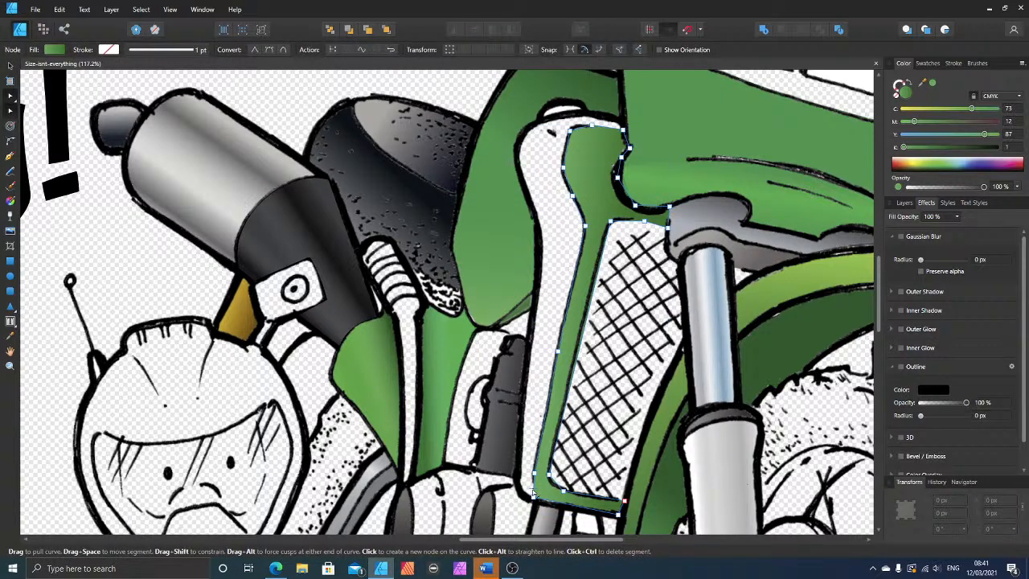
{"action": "left_click", "coordinate": [532, 497]}
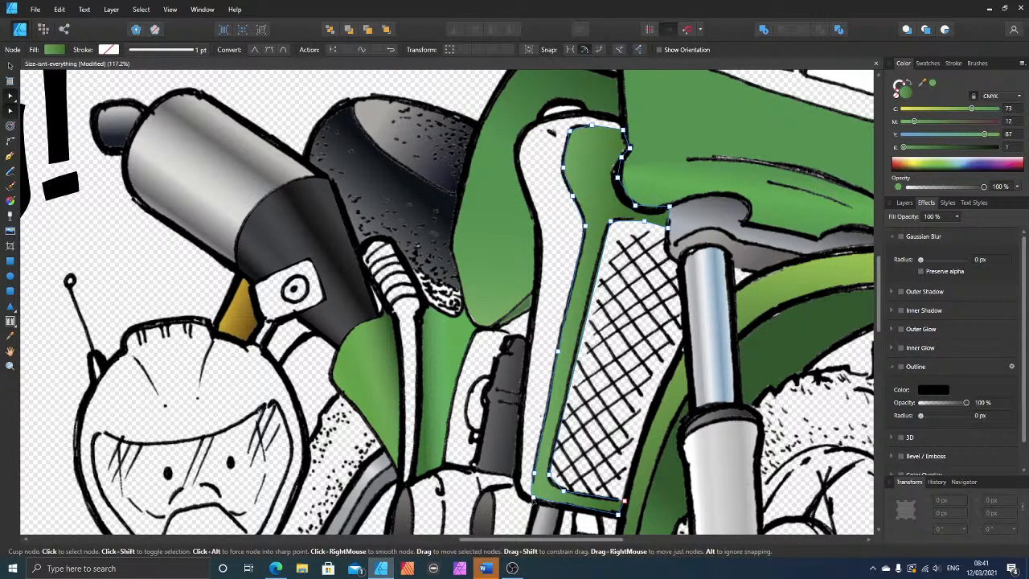
{"action": "left_click_drag", "start_coordinate": [533, 498], "coordinate": [537, 501]}
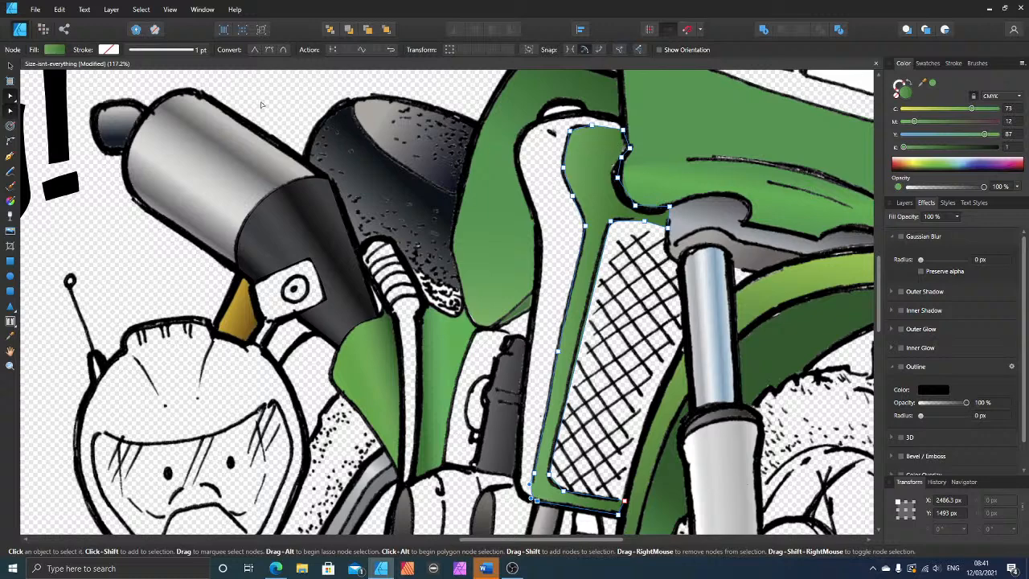
{"action": "scroll", "coordinate": [609, 178], "scroll_direction": "up", "scroll_amount": 2}
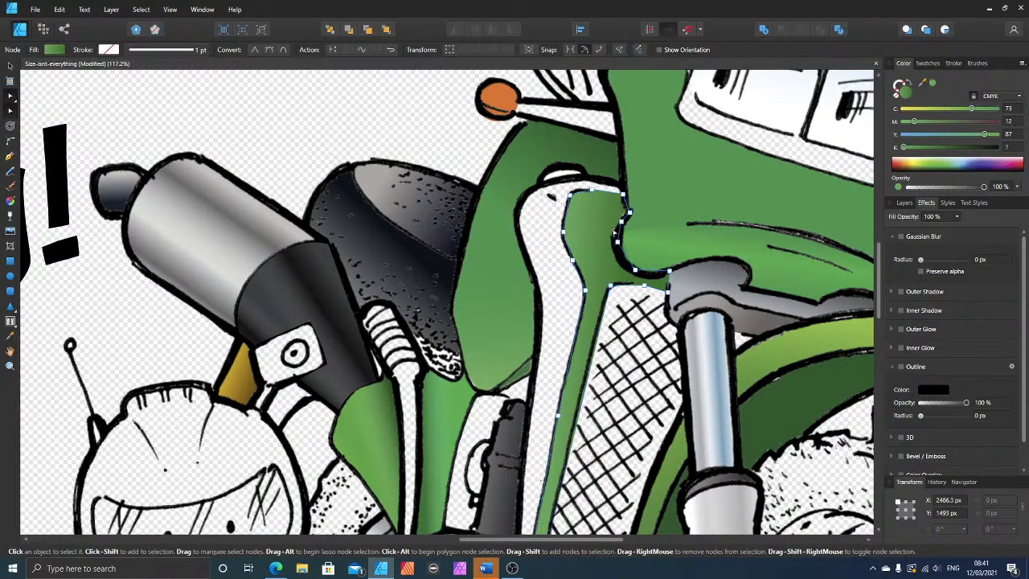
{"action": "scroll", "coordinate": [614, 235], "scroll_direction": "up", "scroll_amount": 2}
{"action": "scroll", "coordinate": [611, 229], "scroll_direction": "down", "scroll_amount": 4}
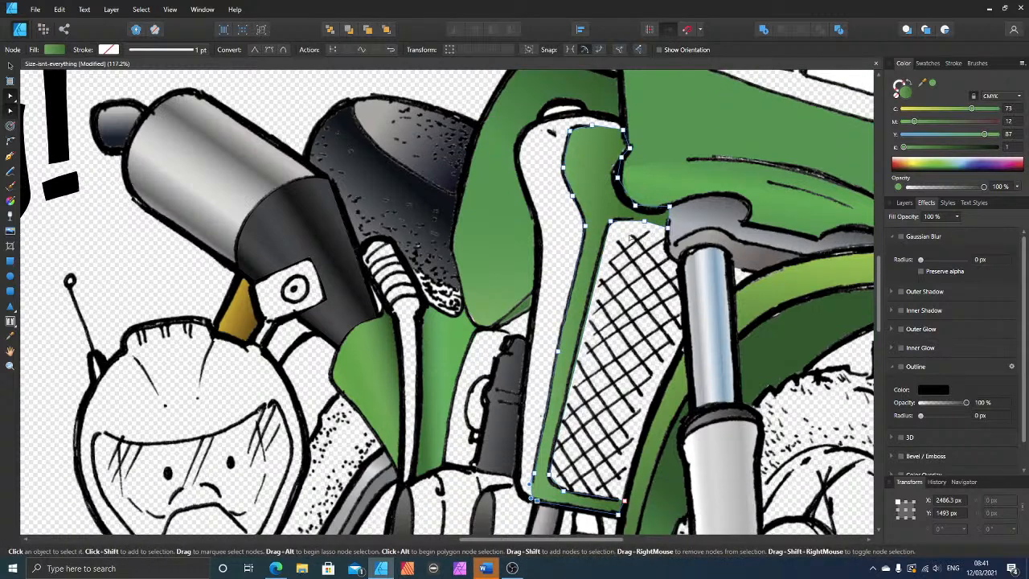
{"action": "left_click", "coordinate": [268, 105]}
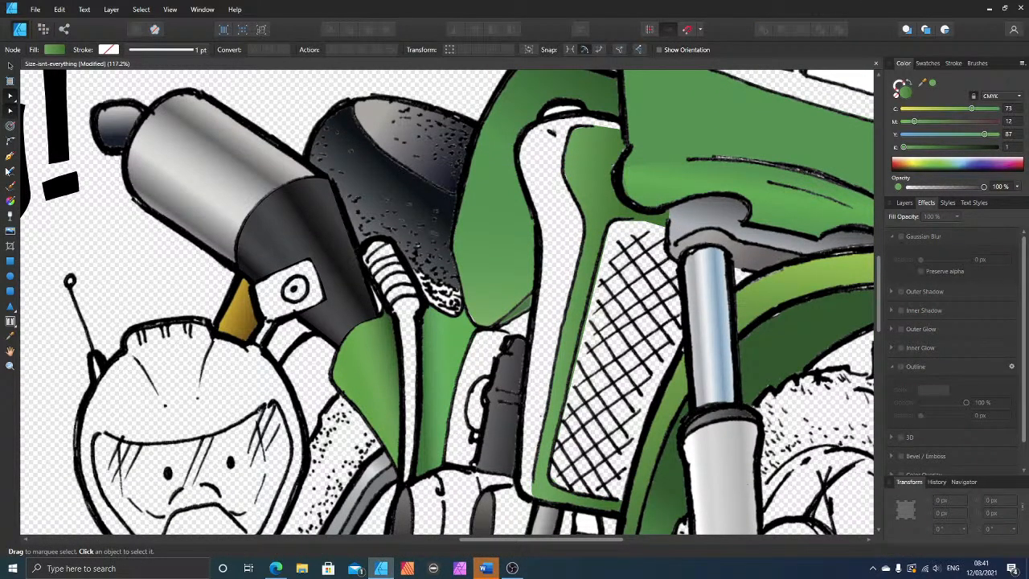
Step: Draw a closed Pen shape around the shroud's unfilled outer strip, following its outer outline, top edge and inner contour line back to the lower corner
{"action": "left_click", "coordinate": [9, 156]}
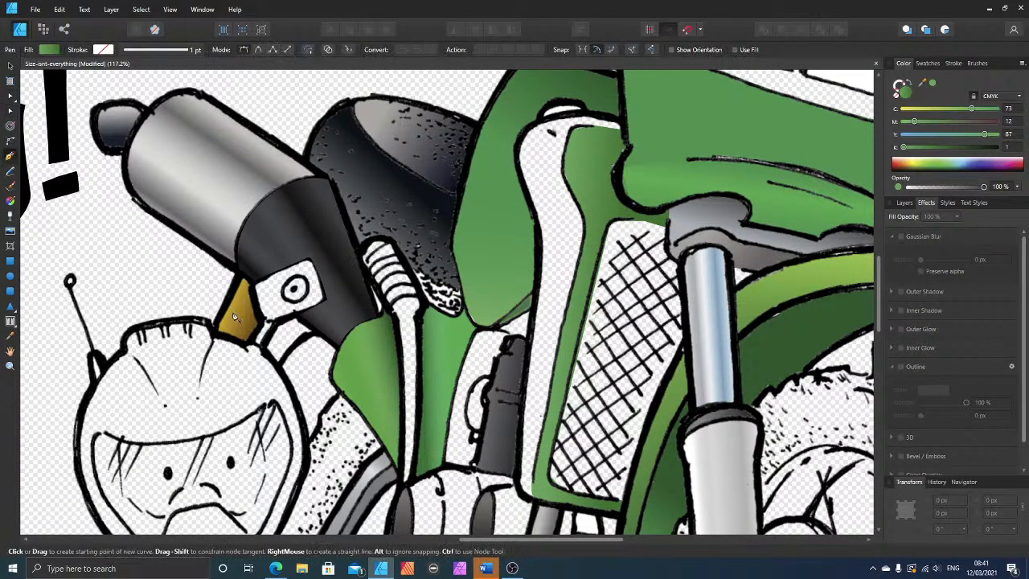
{"action": "left_click", "coordinate": [537, 499]}
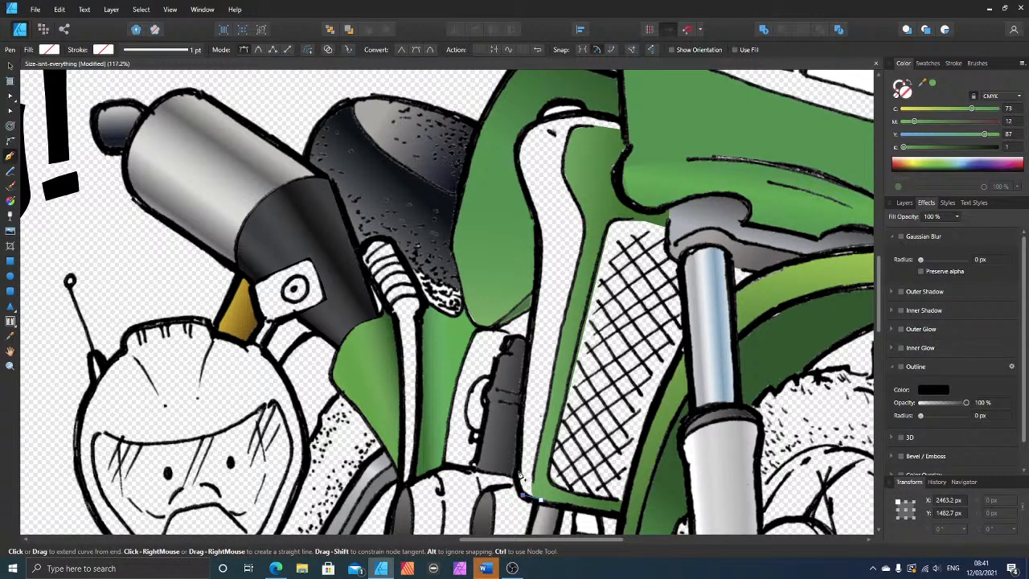
{"action": "left_click", "coordinate": [519, 472]}
{"action": "left_click", "coordinate": [537, 232]}
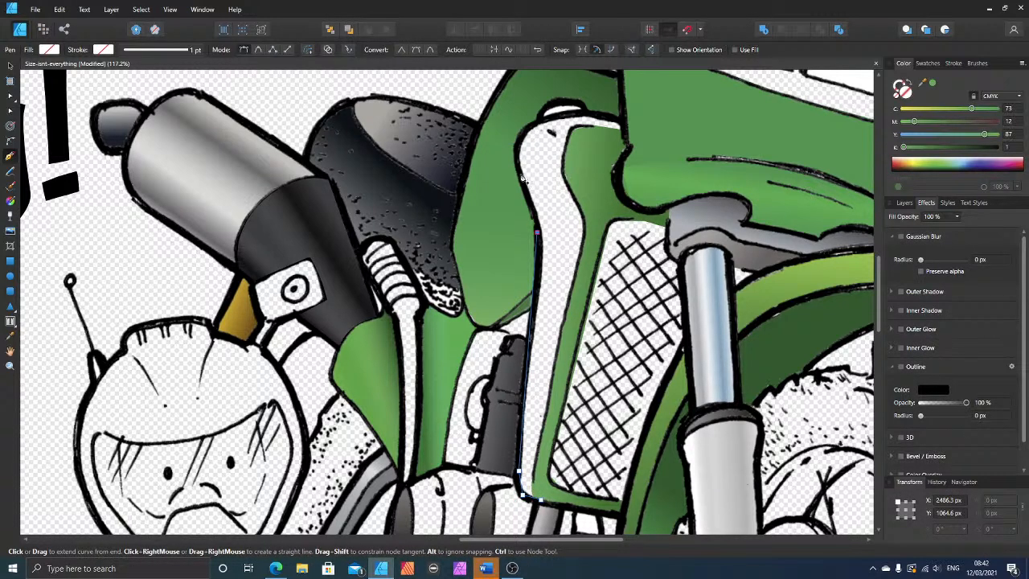
{"action": "left_click_drag", "start_coordinate": [520, 140], "coordinate": [544, 133]}
{"action": "left_click", "coordinate": [537, 122]}
{"action": "left_click", "coordinate": [569, 115]}
{"action": "left_click", "coordinate": [597, 116]}
{"action": "left_click", "coordinate": [623, 121]}
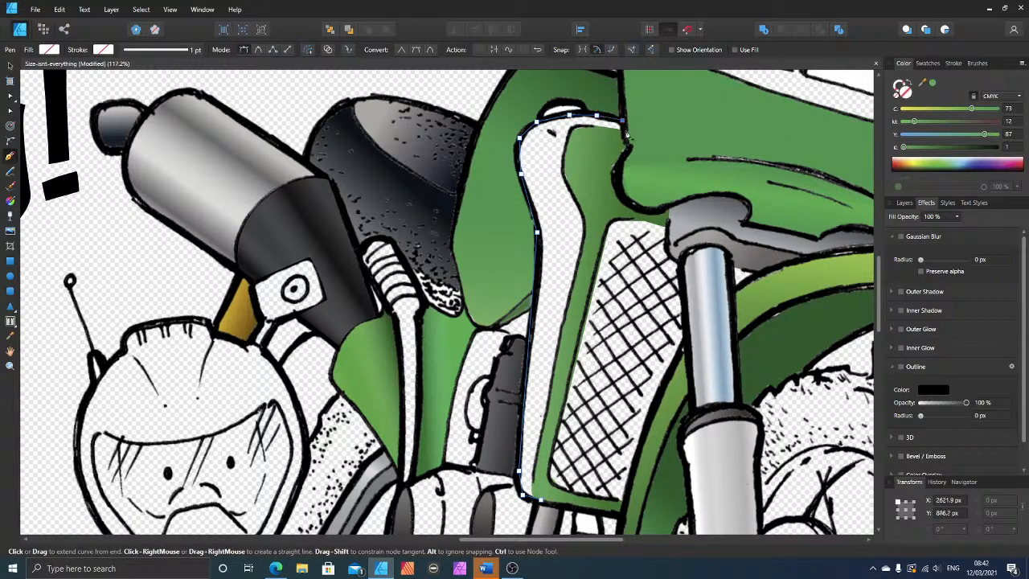
{"action": "left_click", "coordinate": [573, 126]}
{"action": "left_click", "coordinate": [563, 168]}
{"action": "left_click", "coordinate": [581, 207]}
{"action": "left_click", "coordinate": [584, 234]}
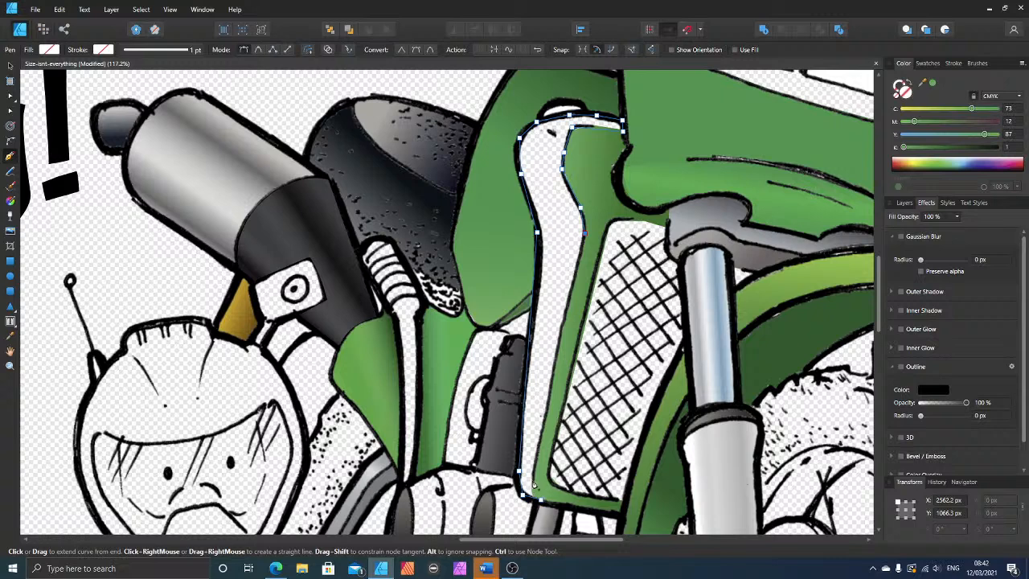
{"action": "left_click", "coordinate": [539, 498]}
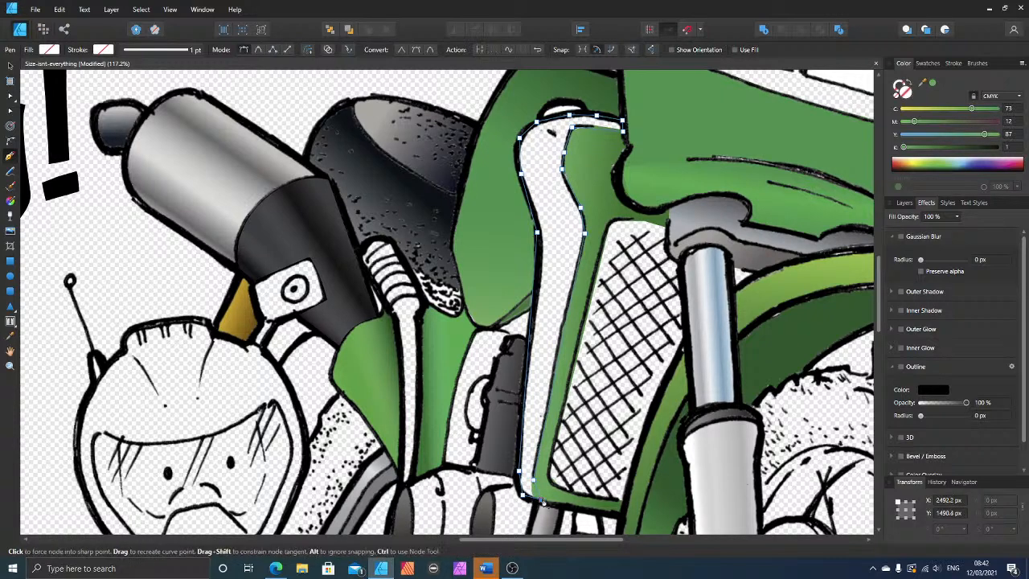
Step: Fill the outer strip with the sampled green (C 73, M 12, Y 87, K 1) and move it beneath the Motorbike-NBG.png line art
{"action": "left_click", "coordinate": [933, 84]}
{"action": "left_click", "coordinate": [12, 67]}
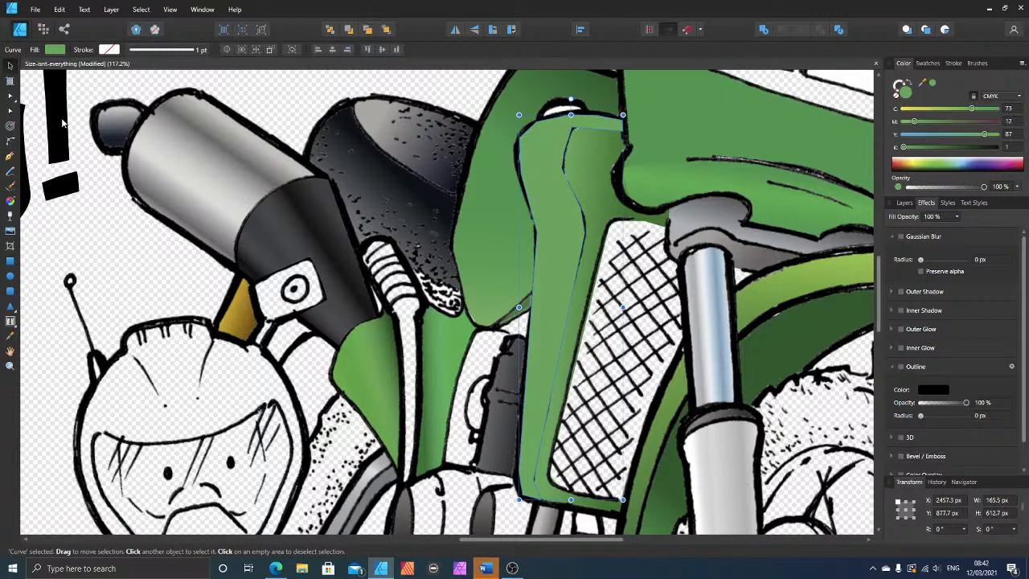
{"action": "left_click", "coordinate": [905, 203]}
{"action": "key", "text": "ctrl+["}
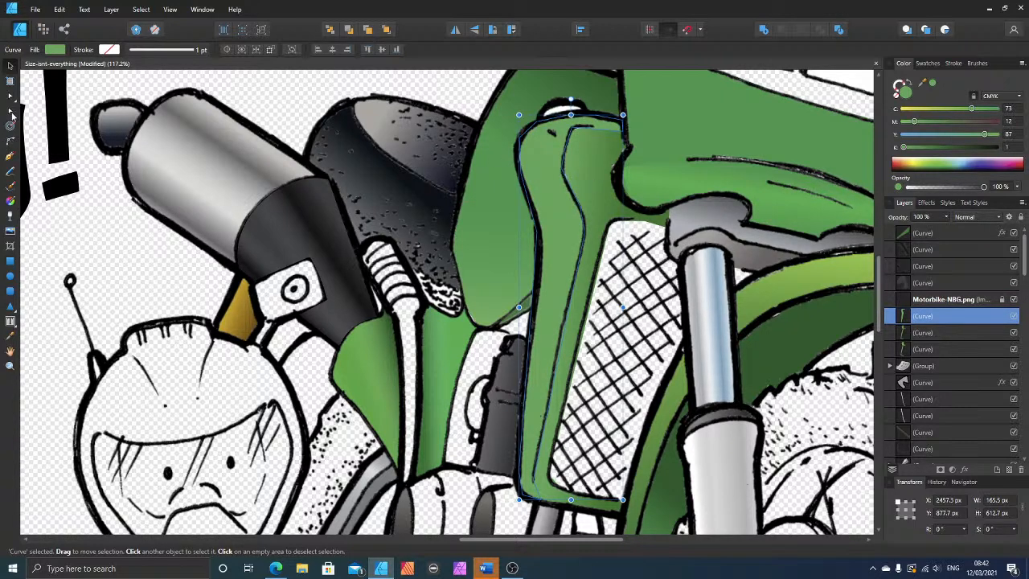
Step: Bend the outer strip's upper inner edge to follow the contour line and nudge its inner corner node down slightly
{"action": "key", "text": "a"}
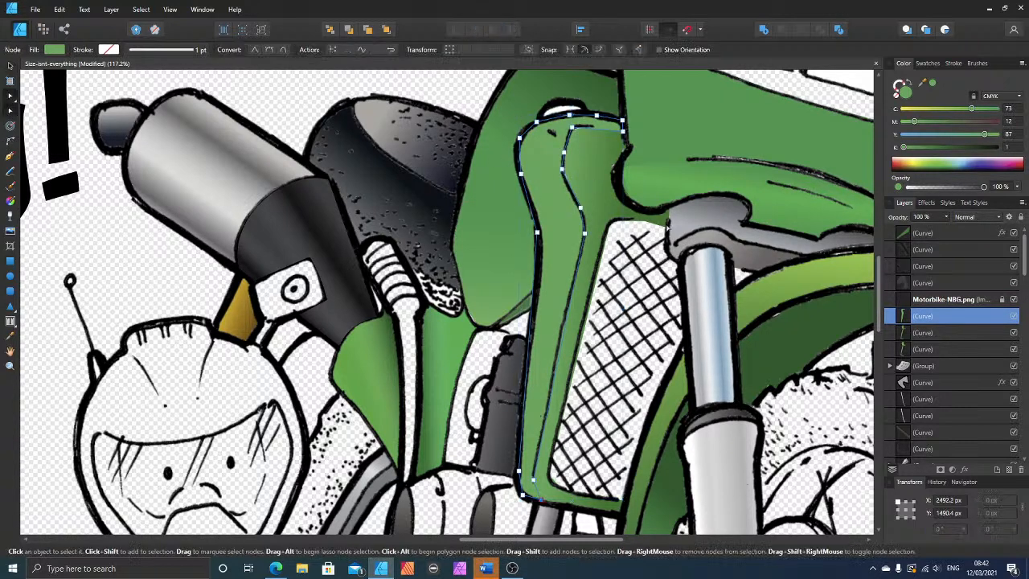
{"action": "left_click", "coordinate": [596, 131]}
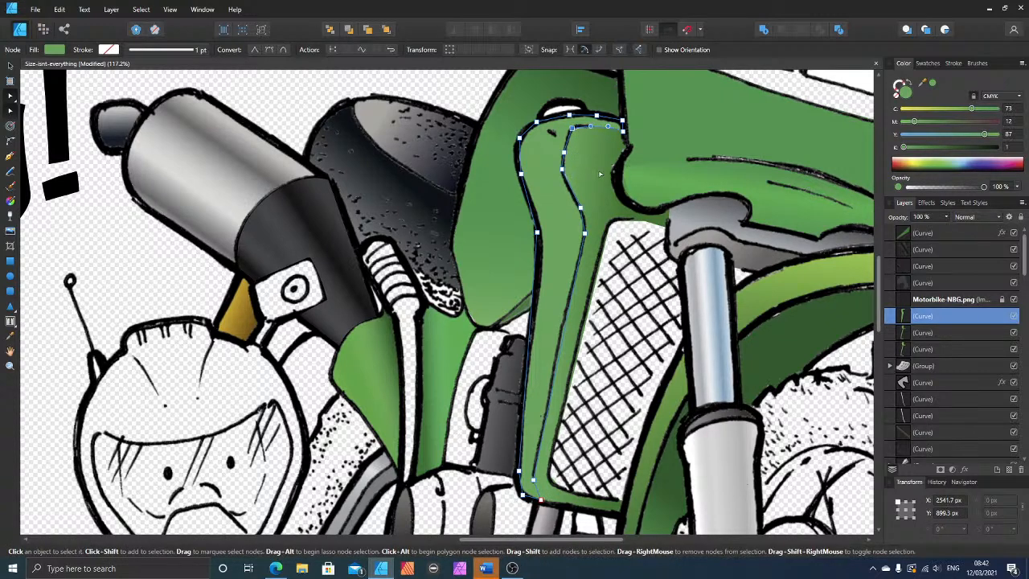
{"action": "key", "text": "Down"}
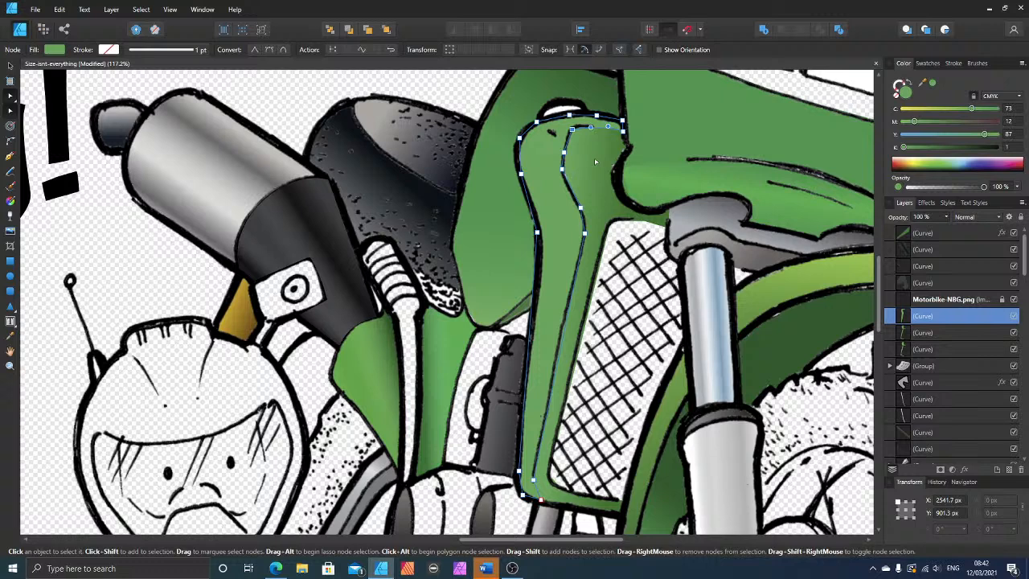
{"action": "left_click", "coordinate": [10, 68]}
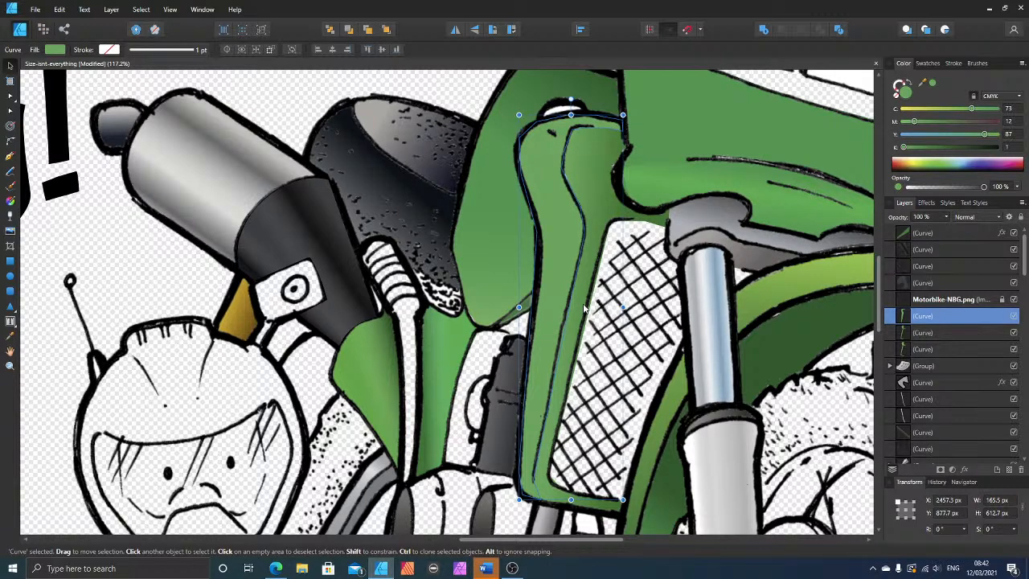
Step: Duplicate the outer strip and give the copy a linear green gradient from its lower corner to its upper end, with three extra stops in the upper part
{"action": "key", "text": "ctrl+j"}
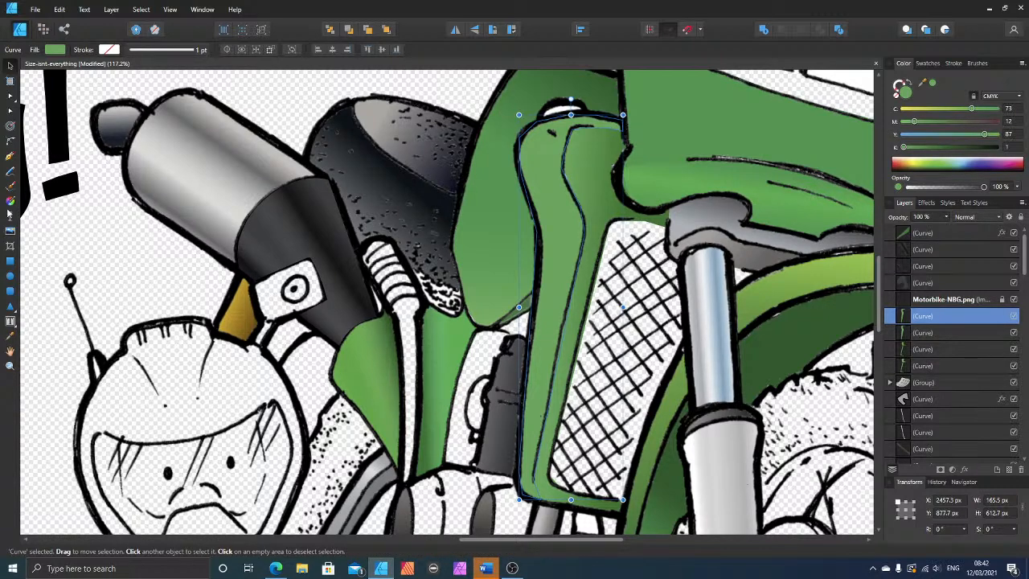
{"action": "left_click", "coordinate": [10, 201]}
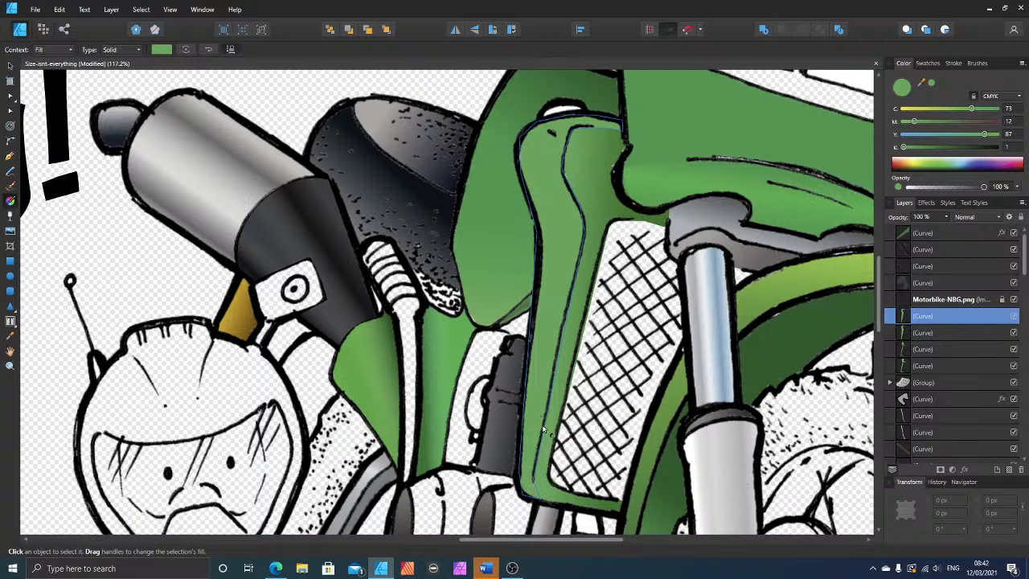
{"action": "left_click_drag", "start_coordinate": [524, 503], "coordinate": [577, 133]}
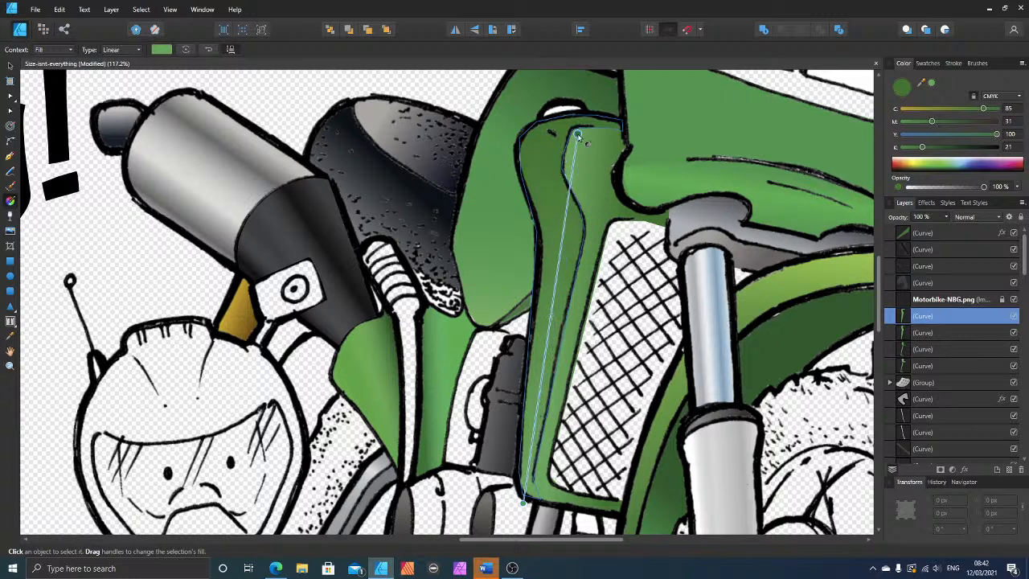
{"action": "left_click", "coordinate": [571, 181]}
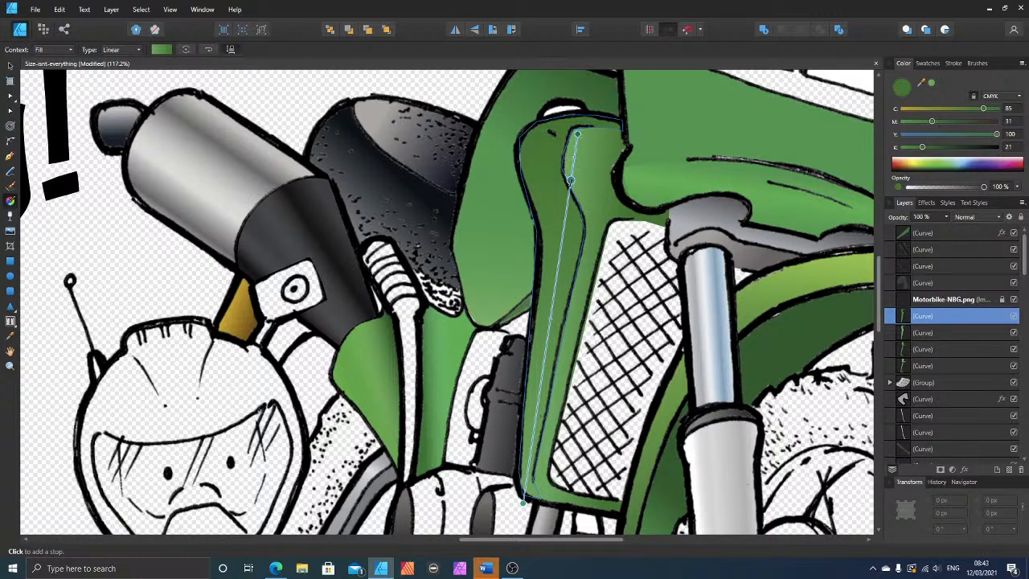
{"action": "left_click", "coordinate": [562, 244]}
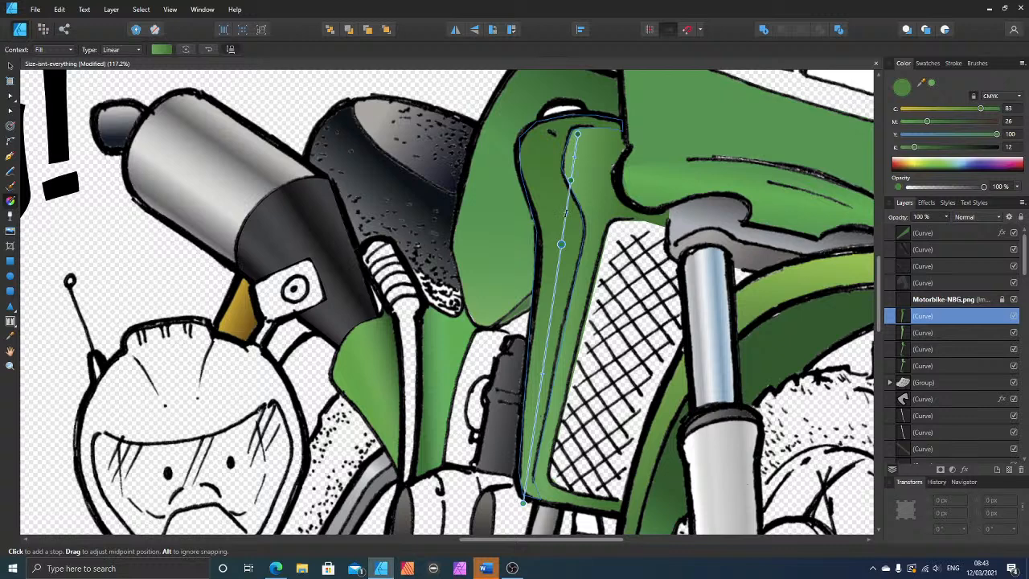
{"action": "left_click", "coordinate": [566, 212]}
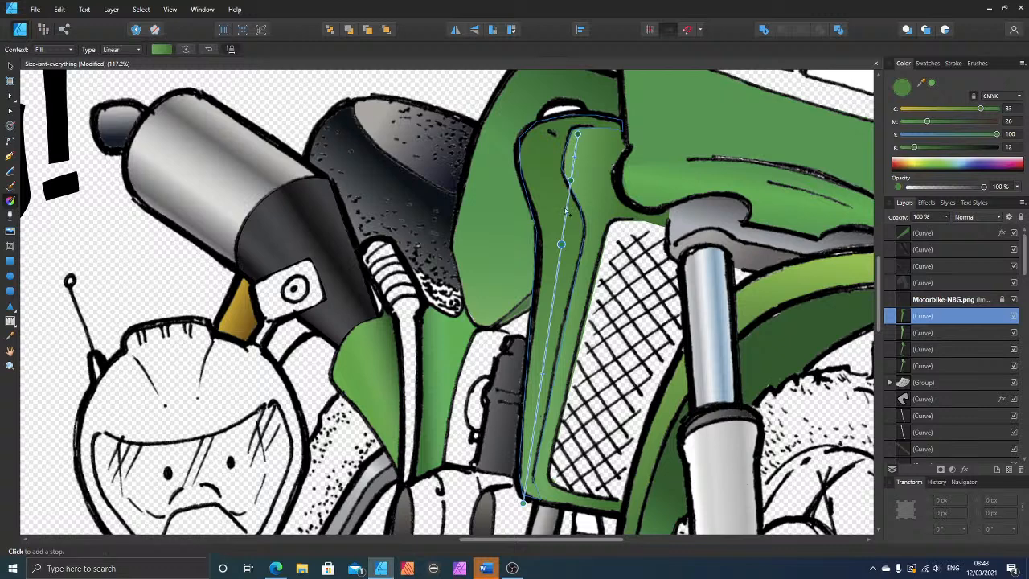
Step: Set the gradient's upper end stop and the lowest of the added stops to the sampled green (C 73, M 12, Y 87, K 1)
{"action": "left_click", "coordinate": [578, 134]}
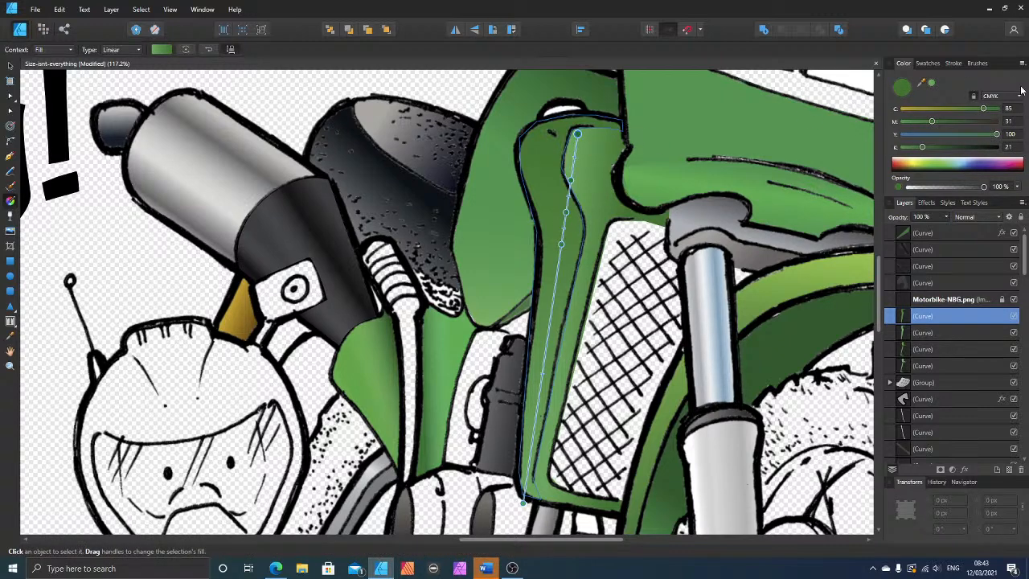
{"action": "left_click", "coordinate": [933, 84]}
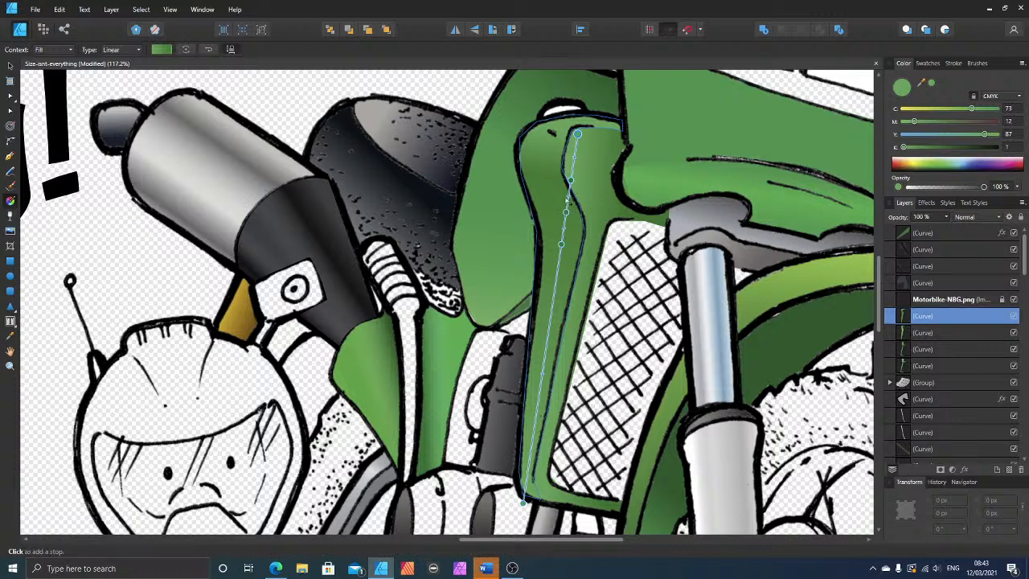
{"action": "left_click", "coordinate": [561, 245]}
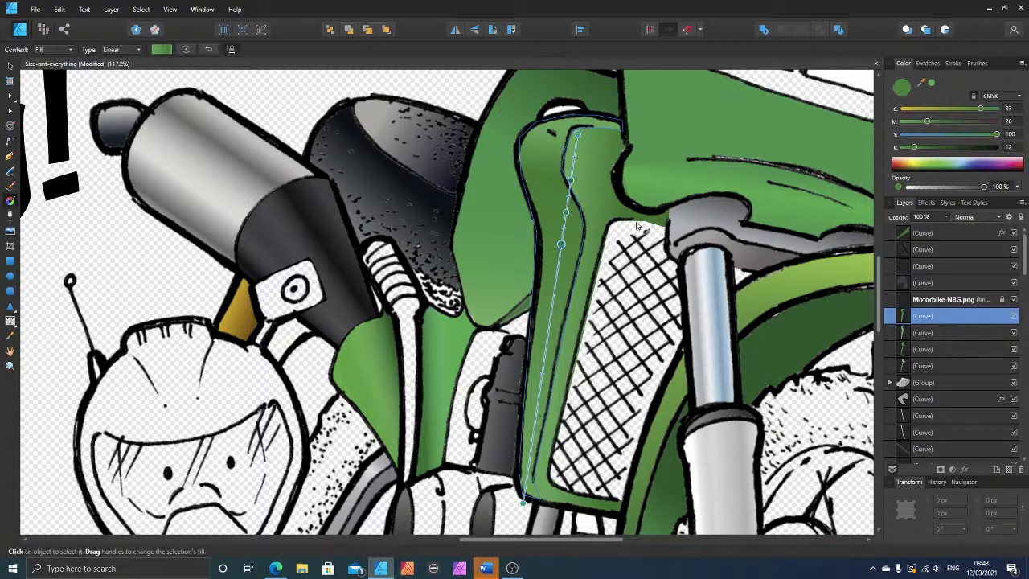
{"action": "left_click", "coordinate": [931, 85]}
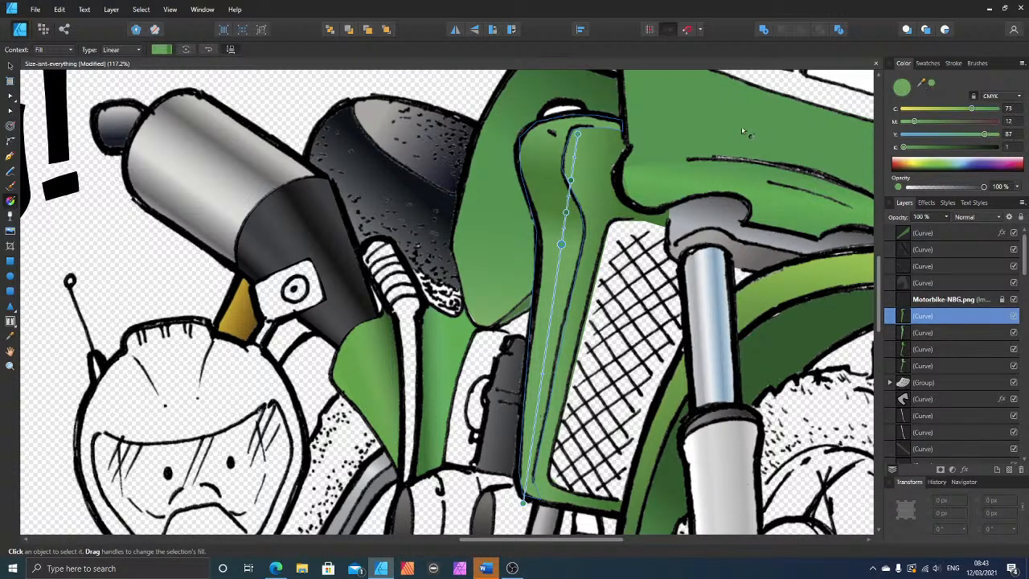
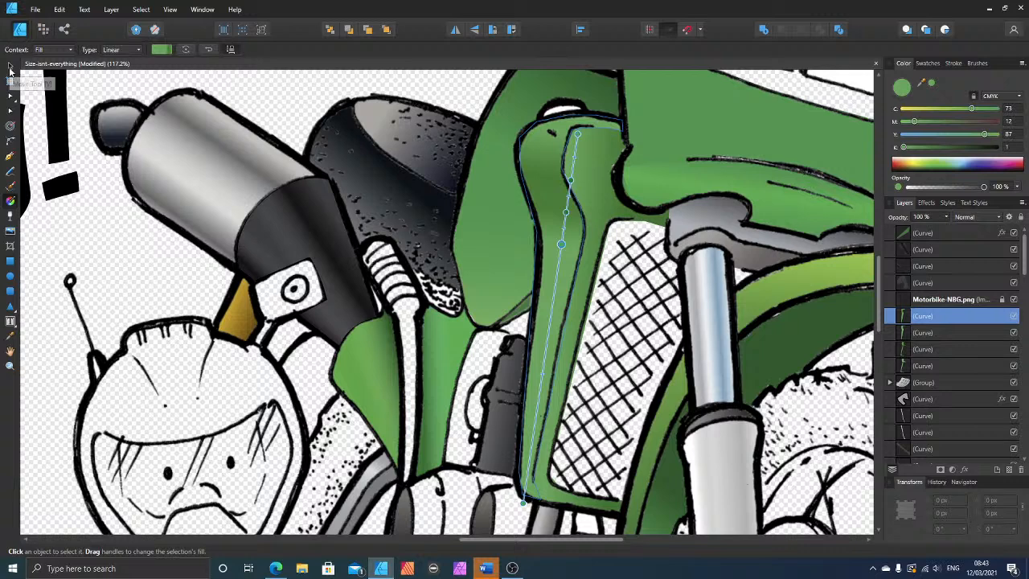
Step: Bend the upper outer edge of the gradient-filled outer strip slightly outward to follow the black contour line
{"action": "left_click", "coordinate": [9, 65]}
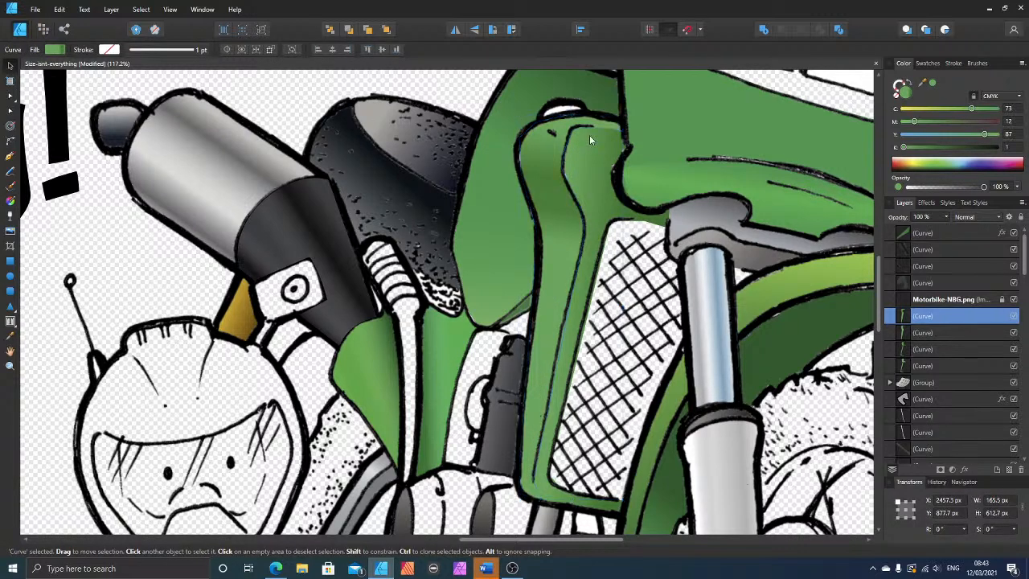
{"action": "scroll", "coordinate": [589, 135], "scroll_direction": "up", "scroll_amount": 3}
{"action": "scroll", "coordinate": [606, 169], "scroll_direction": "up", "scroll_amount": 2}
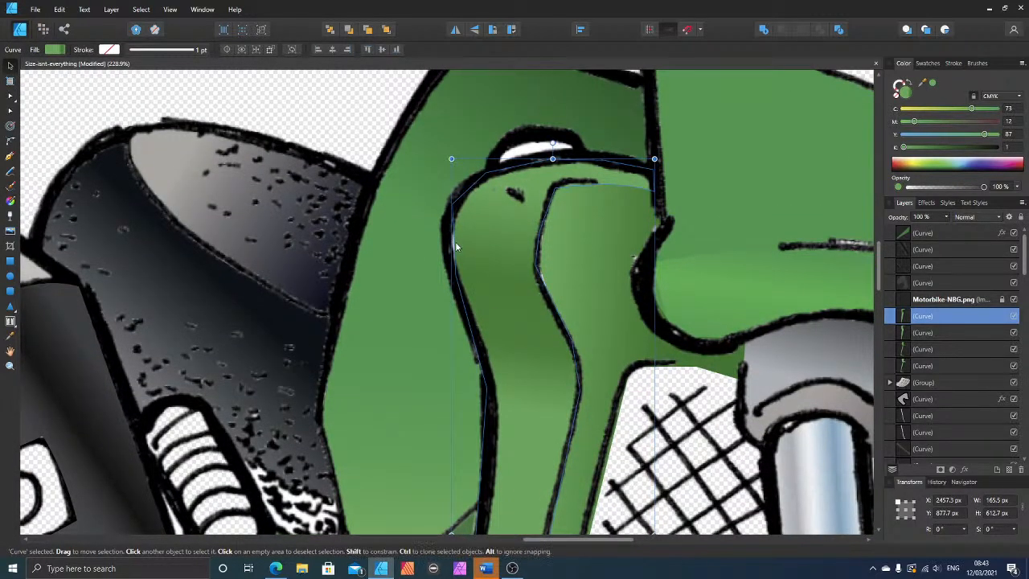
{"action": "left_click", "coordinate": [10, 96]}
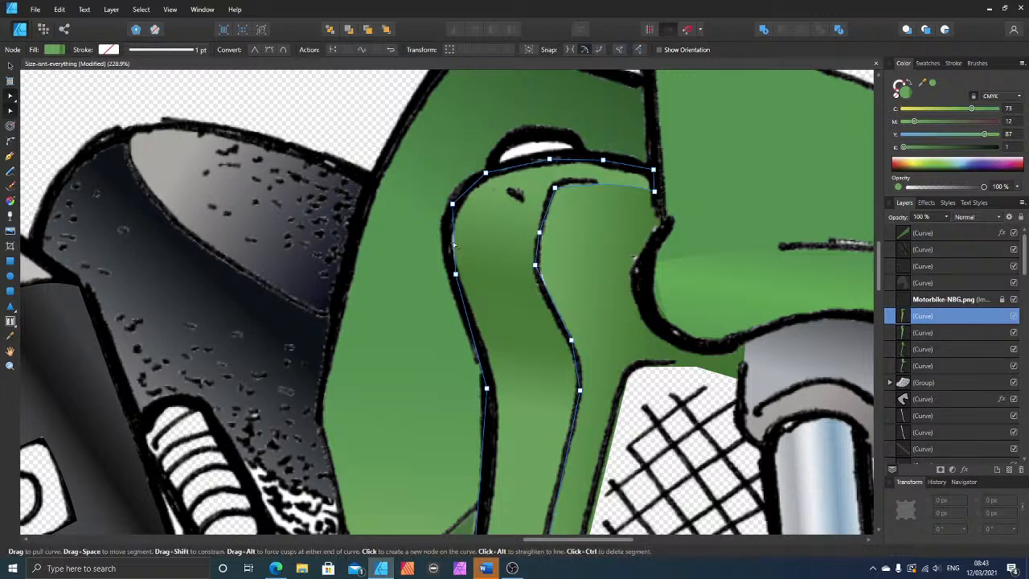
{"action": "left_click_drag", "start_coordinate": [452, 244], "coordinate": [450, 247]}
Step: Draw a closed three-node Pen shape over the white crescent opening above the shroud and curve its upper edge along the line art
{"action": "scroll", "coordinate": [555, 160], "scroll_direction": "up", "scroll_amount": 2}
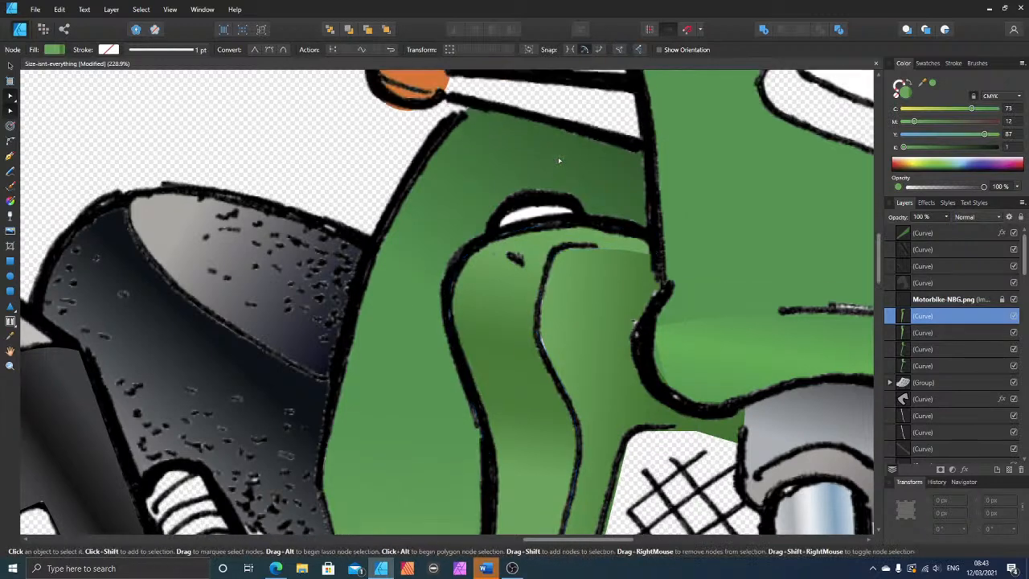
{"action": "left_click", "coordinate": [10, 156]}
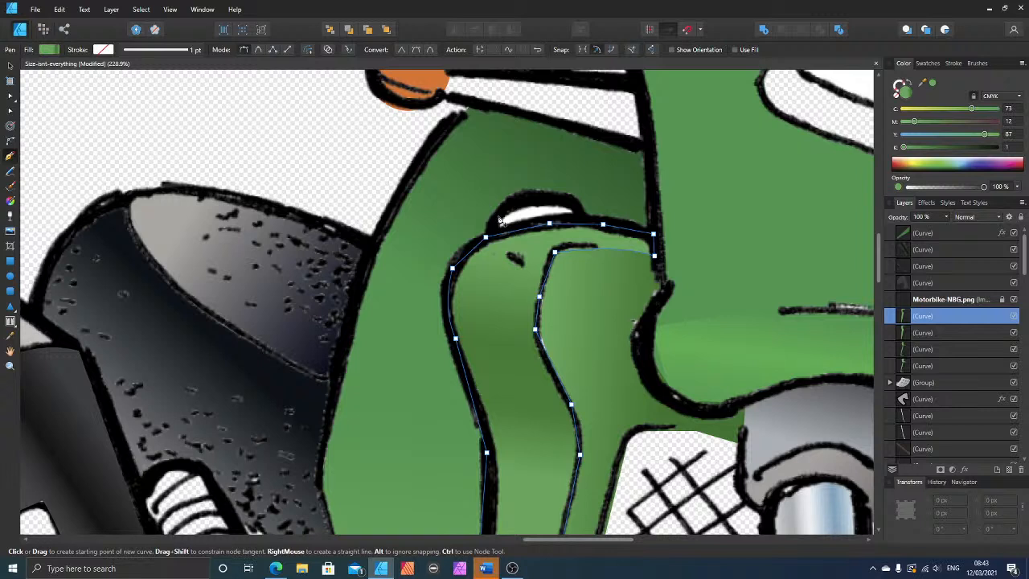
{"action": "key", "text": "ctrl+d"}
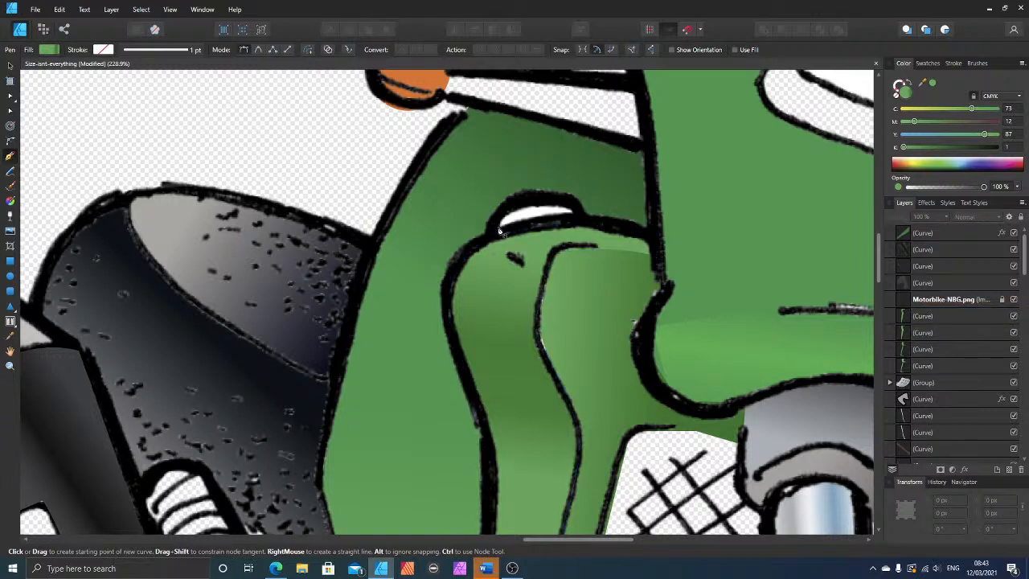
{"action": "left_click", "coordinate": [500, 228]}
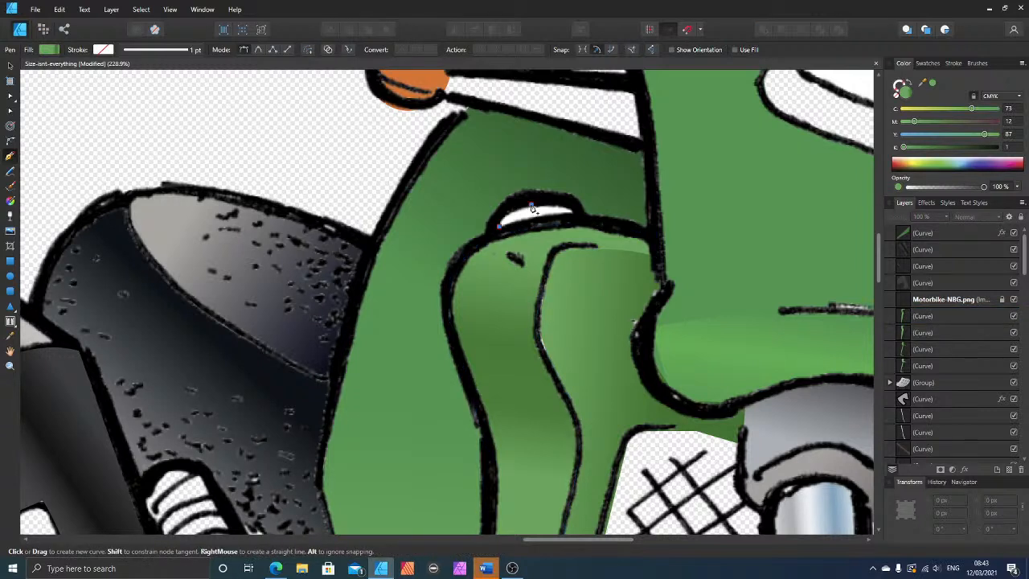
{"action": "left_click", "coordinate": [570, 215]}
{"action": "left_click", "coordinate": [574, 212]}
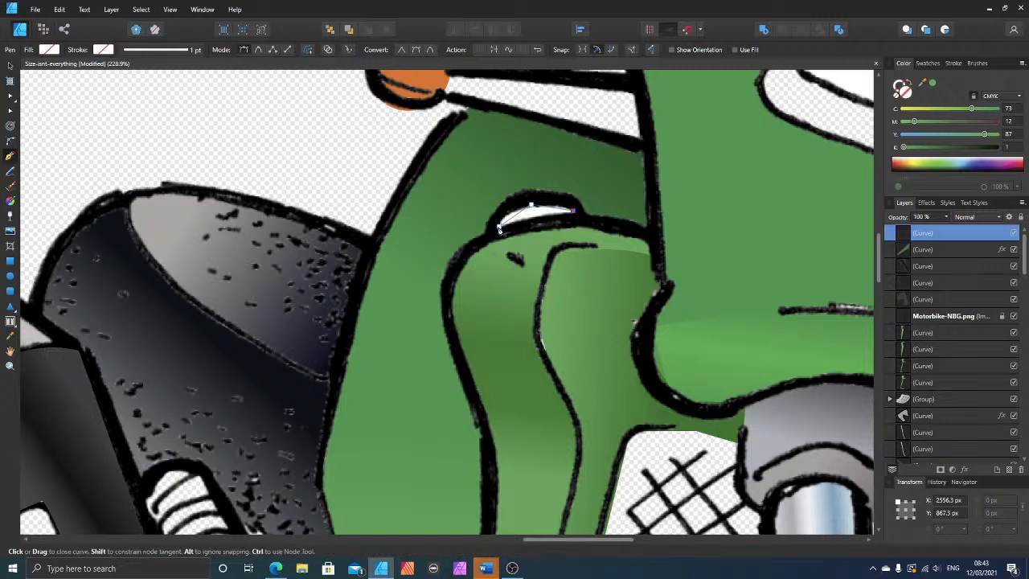
{"action": "left_click", "coordinate": [499, 226]}
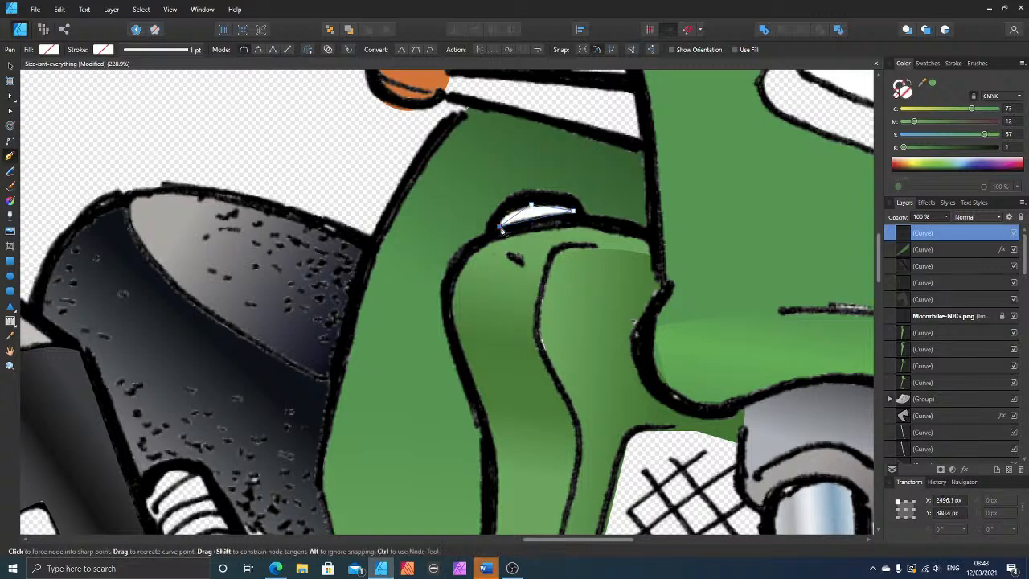
{"action": "left_click", "coordinate": [10, 112]}
{"action": "left_click_drag", "start_coordinate": [519, 215], "coordinate": [558, 207]}
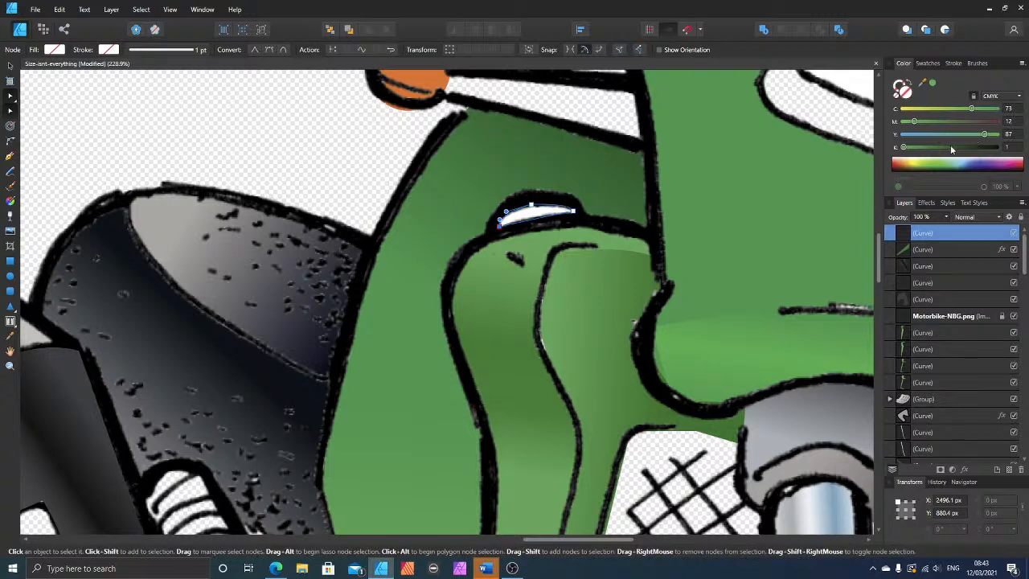
Step: Fill the crescent shape with grey at C 19, M 19, Y 17, K 50
{"action": "left_click", "coordinate": [921, 149]}
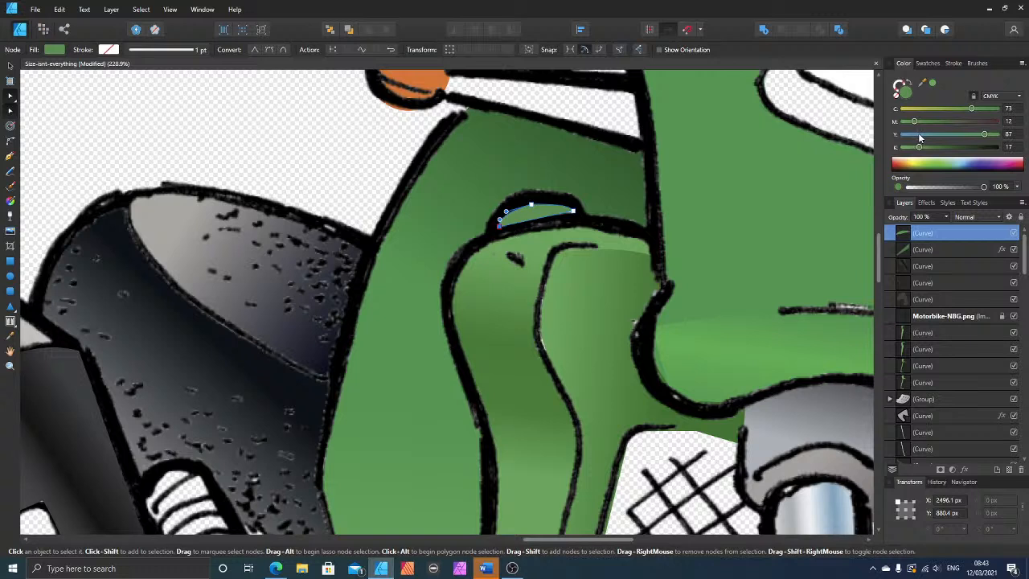
{"action": "left_click", "coordinate": [918, 134]}
{"action": "left_click", "coordinate": [921, 121]}
{"action": "left_click", "coordinate": [922, 109]}
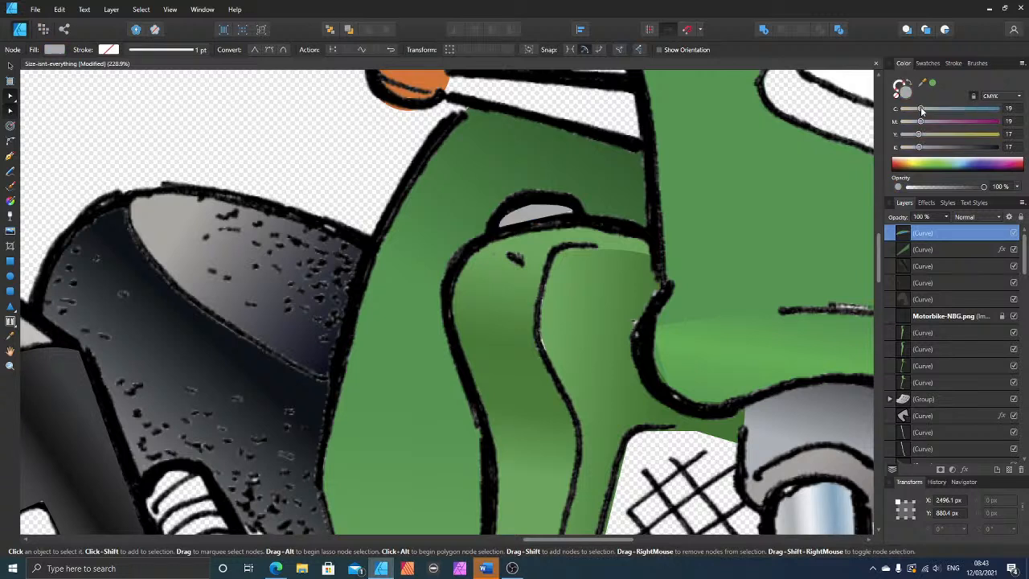
{"action": "left_click", "coordinate": [942, 148]}
{"action": "left_click", "coordinate": [951, 148]}
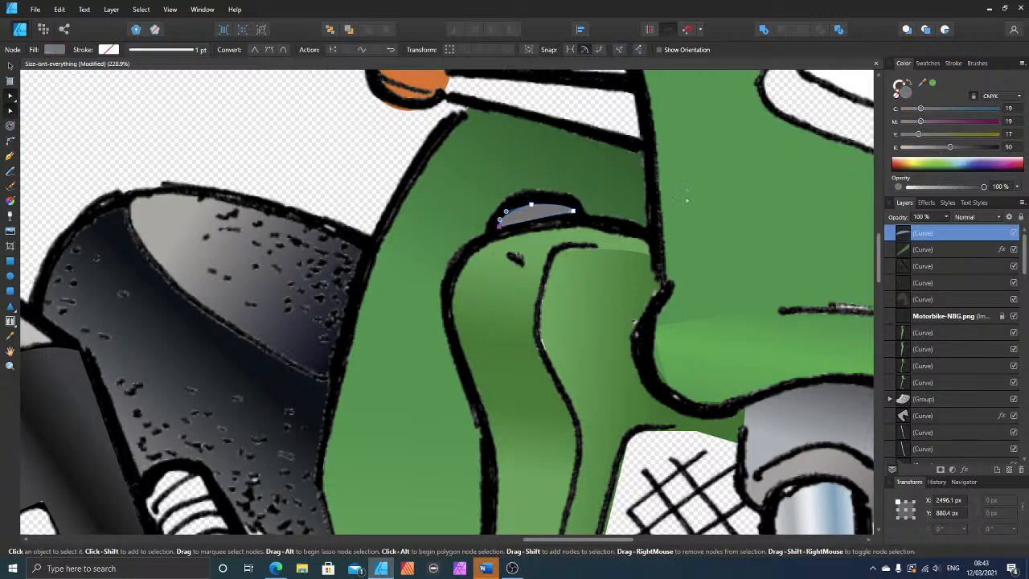
Step: Adjust the crescent's lower edge and end node to fit the opening, and apply a 1 px Gaussian Blur to the shape
{"action": "left_click_drag", "start_coordinate": [536, 221], "coordinate": [575, 215]}
{"action": "left_click", "coordinate": [573, 212]}
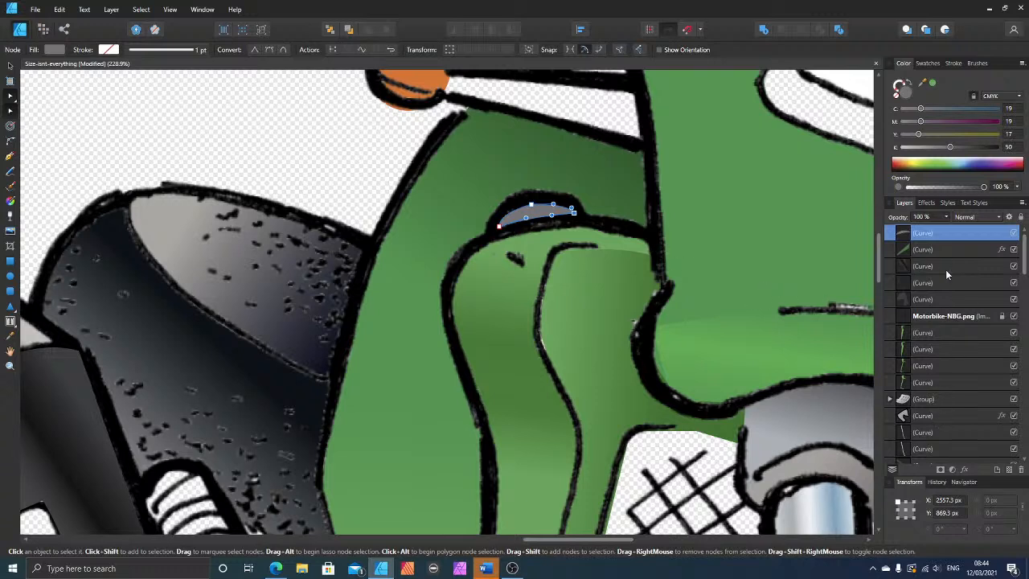
{"action": "left_click", "coordinate": [926, 203]}
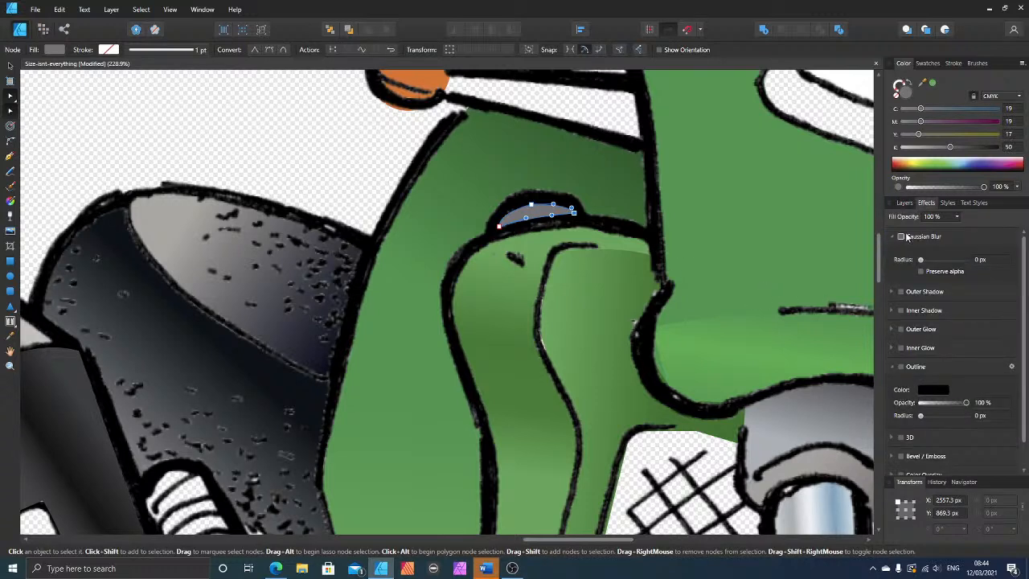
{"action": "left_click", "coordinate": [901, 236]}
{"action": "left_click_drag", "start_coordinate": [921, 259], "coordinate": [932, 261]}
{"action": "left_click", "coordinate": [10, 66]}
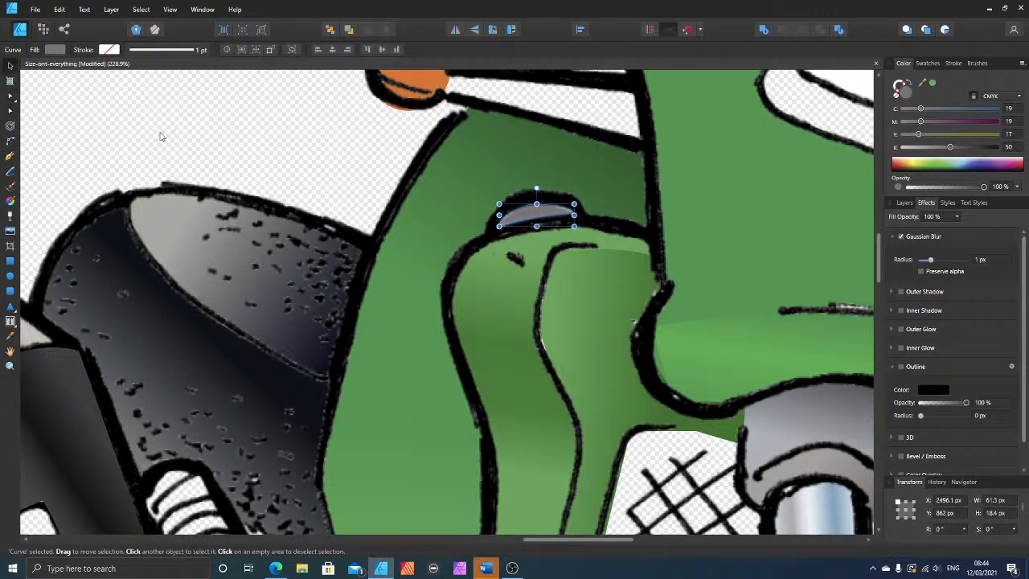
{"action": "left_click", "coordinate": [296, 171]}
Step: Reshape the lighter green tank shape's end beside the shroud by raising its upper corner to the line's notch and curving the edge along the contour
{"action": "scroll", "coordinate": [643, 271], "scroll_direction": "up", "scroll_amount": 2}
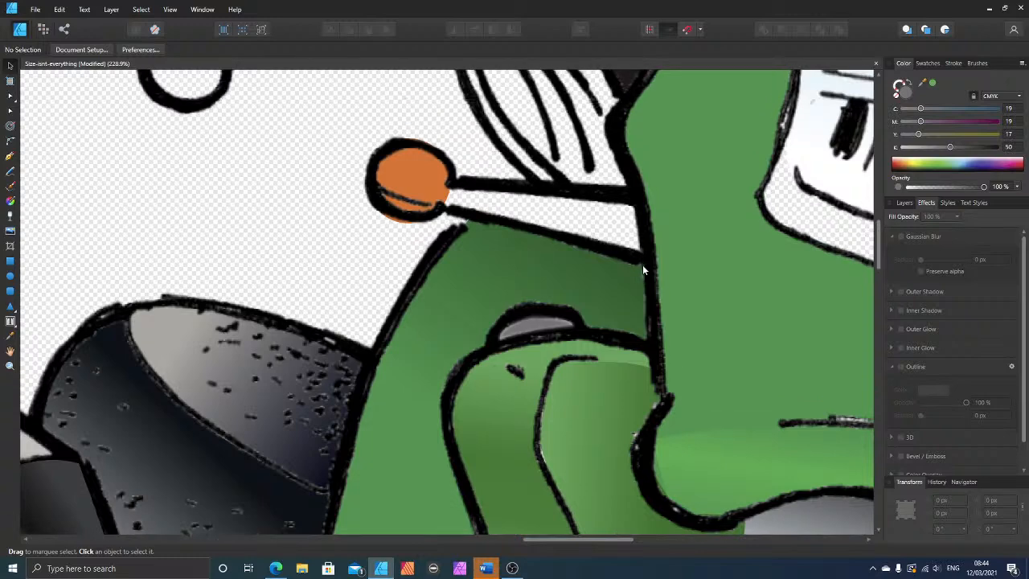
{"action": "scroll", "coordinate": [643, 270], "scroll_direction": "down", "scroll_amount": 4}
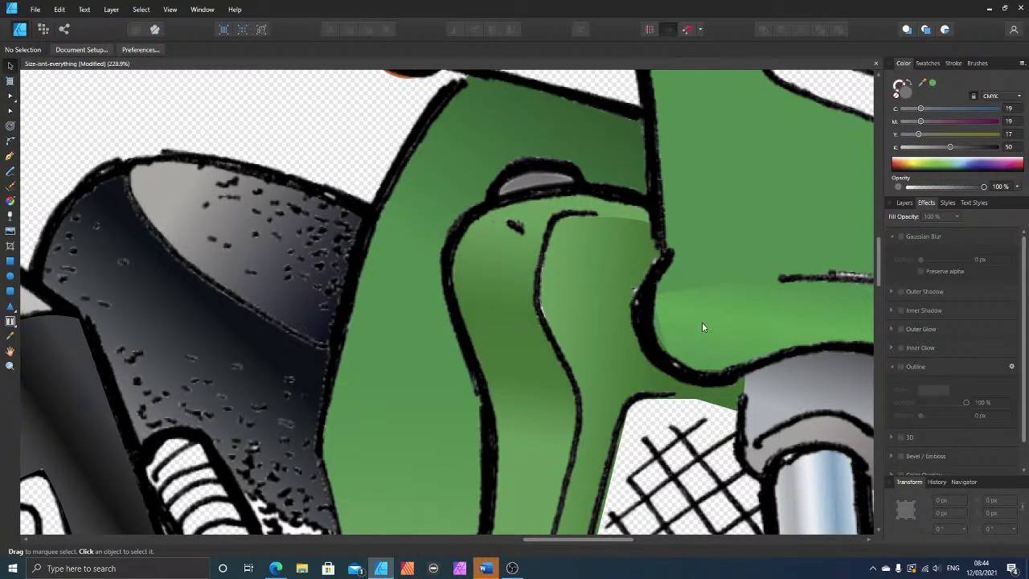
{"action": "left_click", "coordinate": [703, 326]}
{"action": "left_click", "coordinate": [9, 96]}
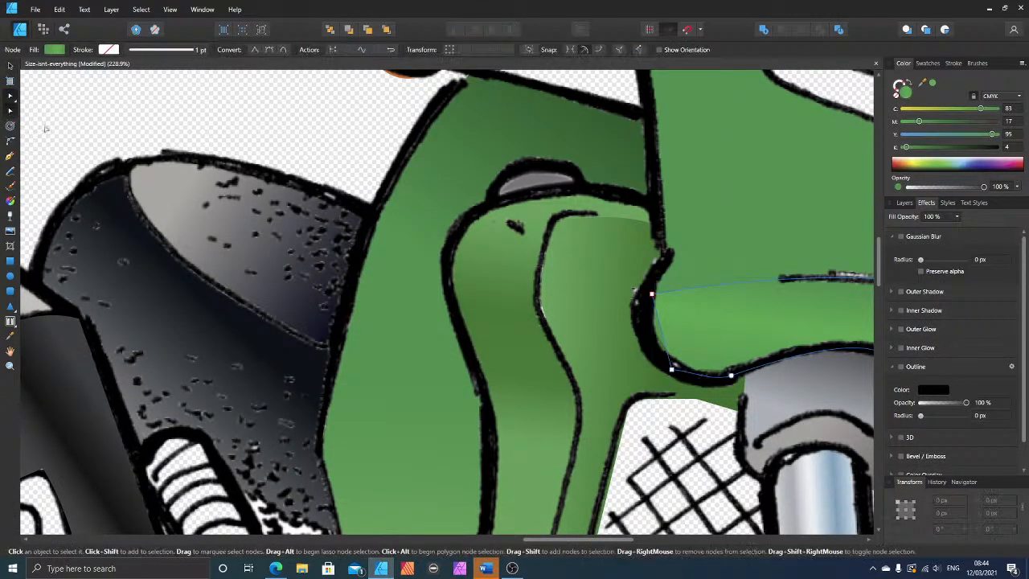
{"action": "left_click_drag", "start_coordinate": [660, 334], "coordinate": [643, 331]}
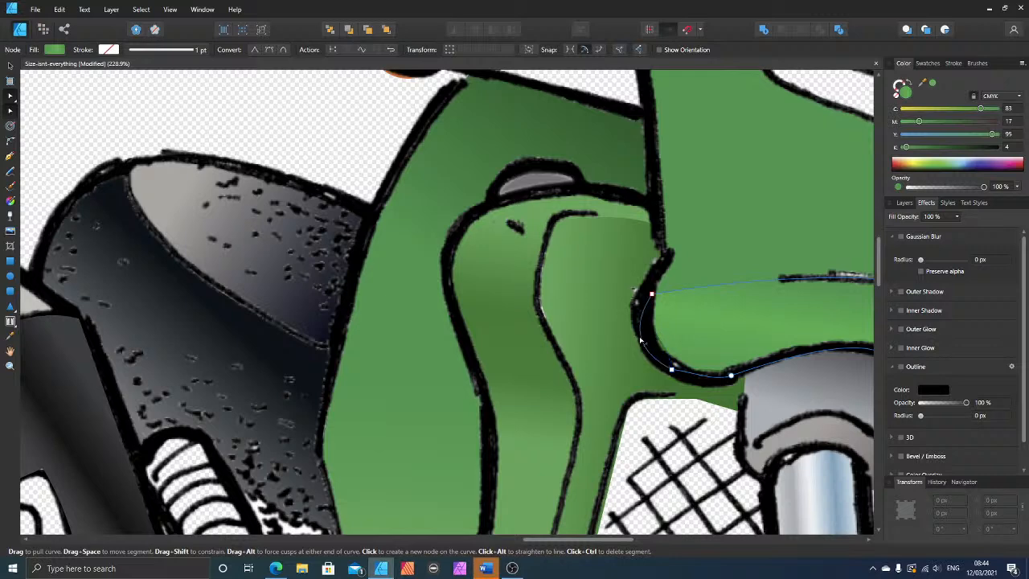
{"action": "left_click", "coordinate": [780, 281]}
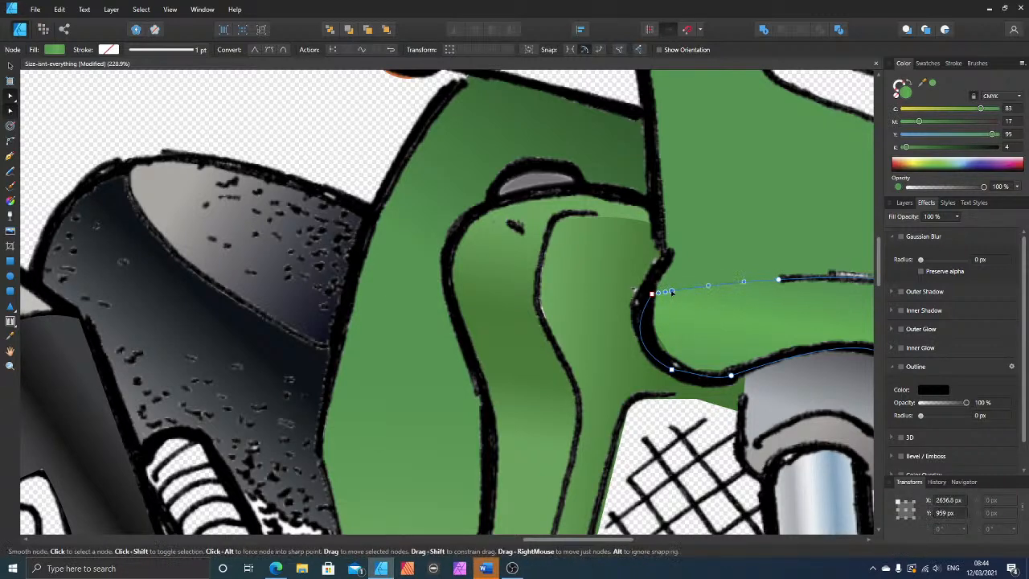
{"action": "left_click_drag", "start_coordinate": [671, 291], "coordinate": [674, 257]}
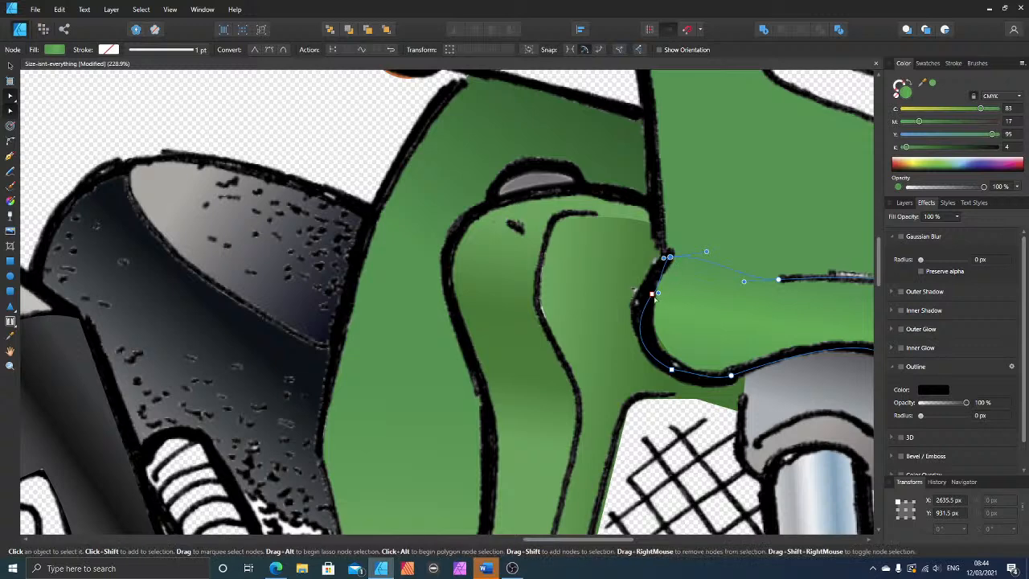
{"action": "left_click_drag", "start_coordinate": [653, 294], "coordinate": [649, 286]}
{"action": "left_click_drag", "start_coordinate": [627, 319], "coordinate": [635, 306]}
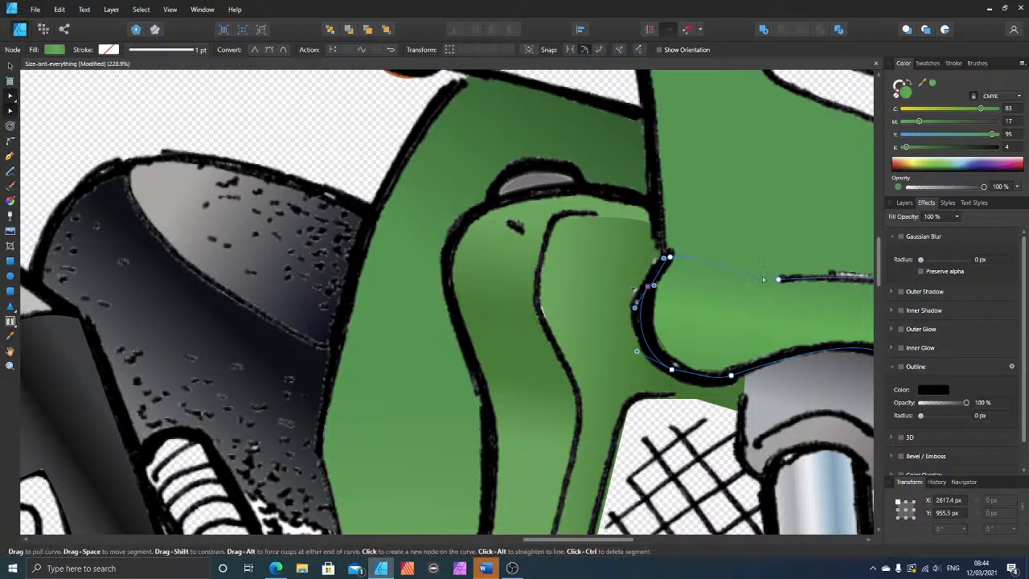
{"action": "left_click", "coordinate": [689, 216]}
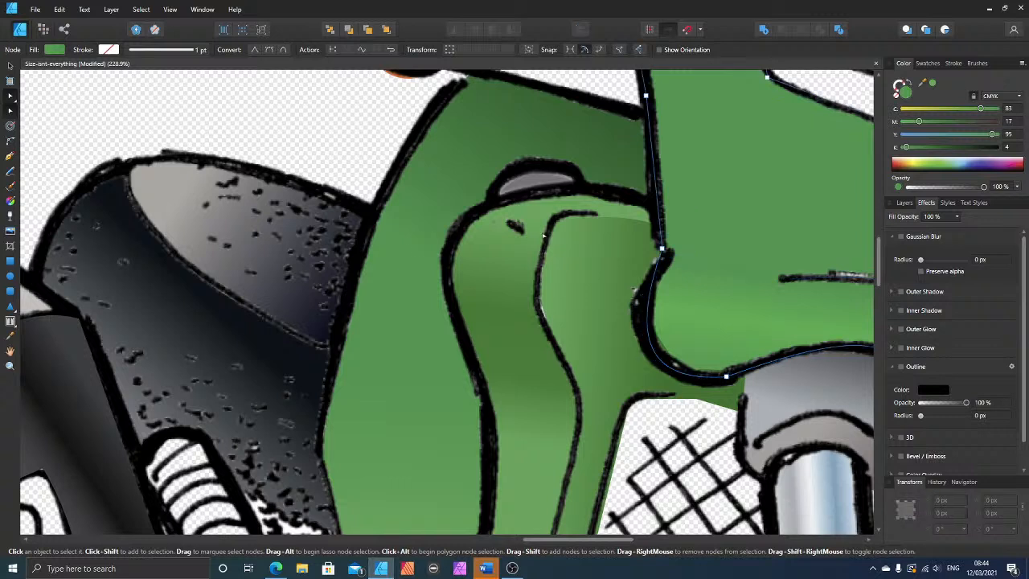
{"action": "left_click", "coordinate": [280, 116]}
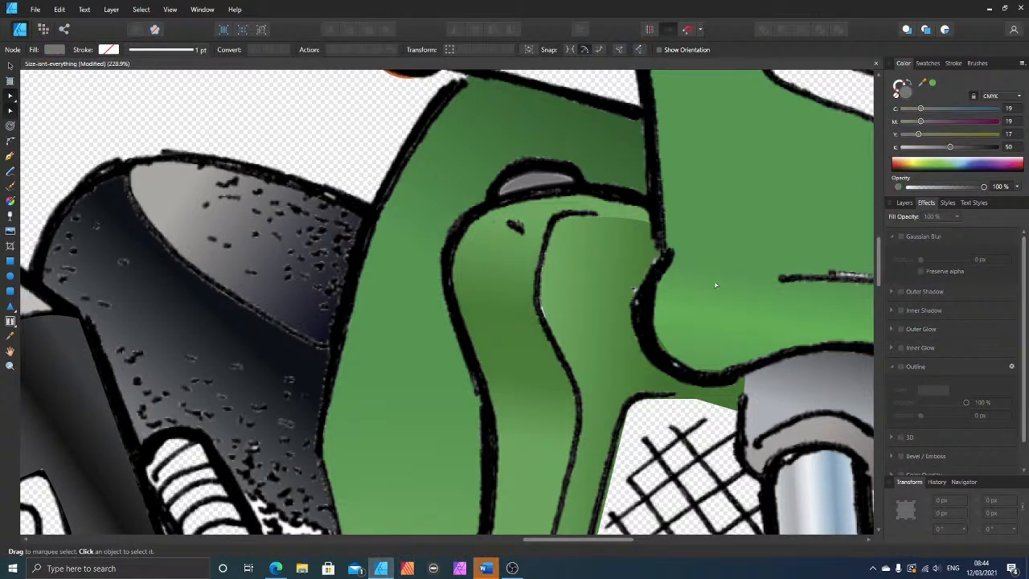
{"action": "left_click", "coordinate": [607, 233]}
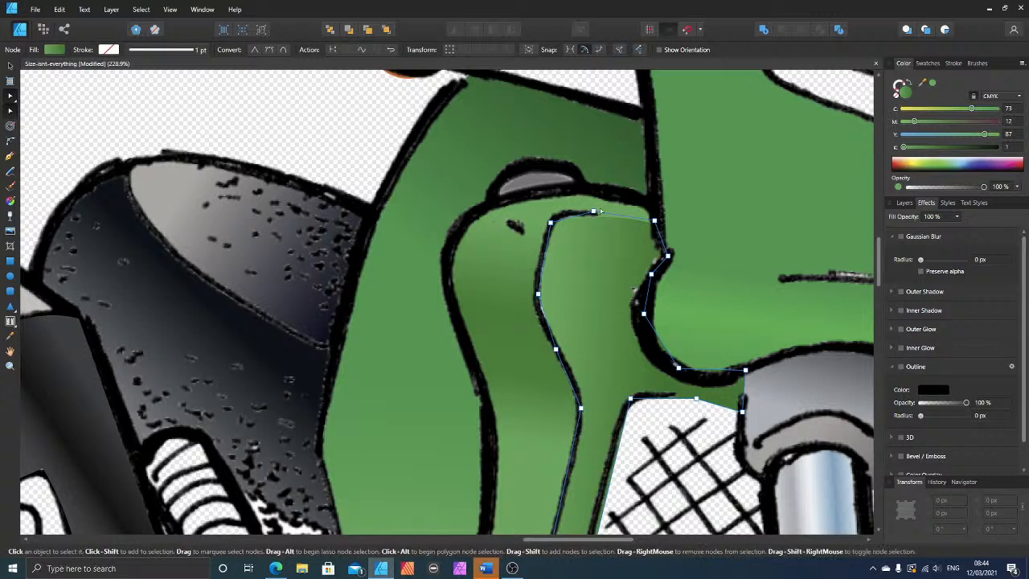
{"action": "left_click", "coordinate": [596, 212]}
{"action": "left_click", "coordinate": [594, 222]}
{"action": "left_click", "coordinate": [571, 208]}
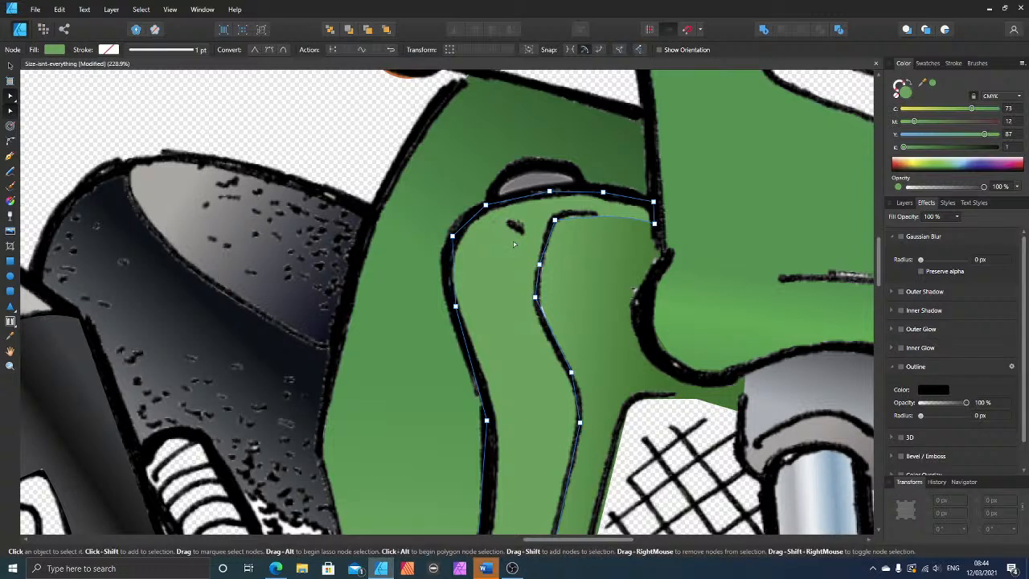
Step: Curve the inner shroud panel's edge beneath the tank outline and raise its corner node beside the fork
{"action": "left_click", "coordinate": [609, 238]}
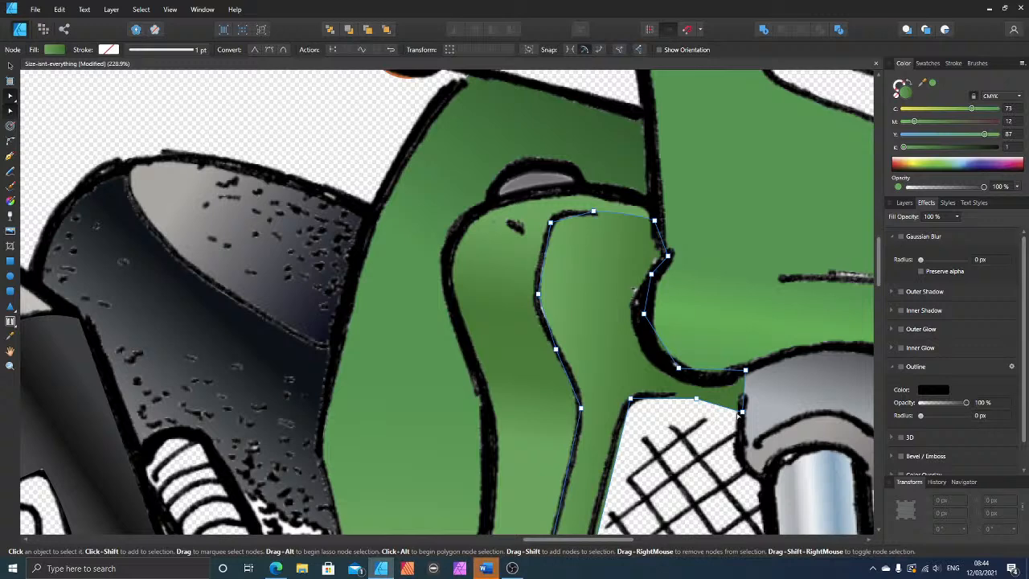
{"action": "scroll", "coordinate": [732, 356], "scroll_direction": "down", "scroll_amount": 3}
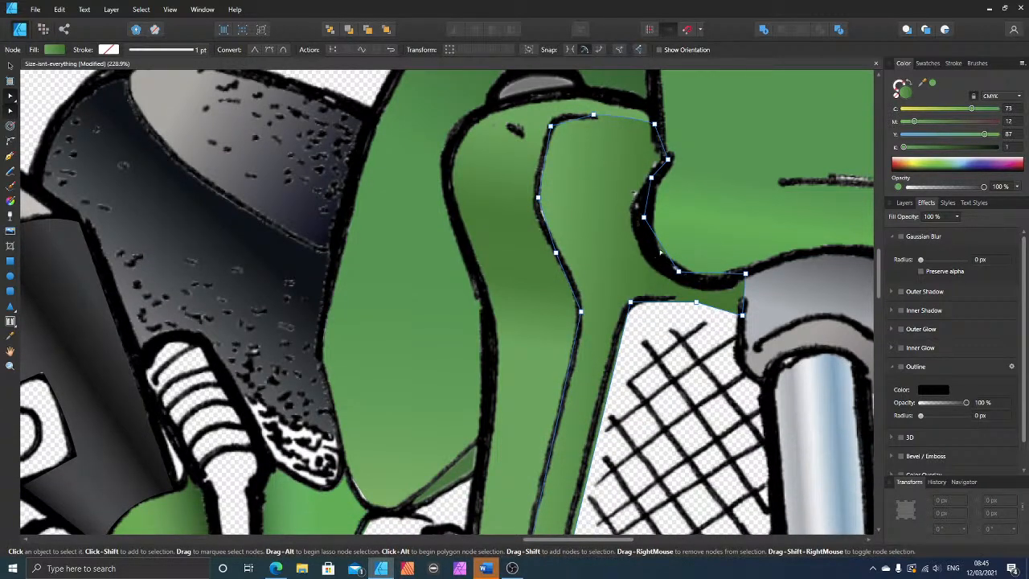
{"action": "left_click_drag", "start_coordinate": [660, 250], "coordinate": [653, 256]}
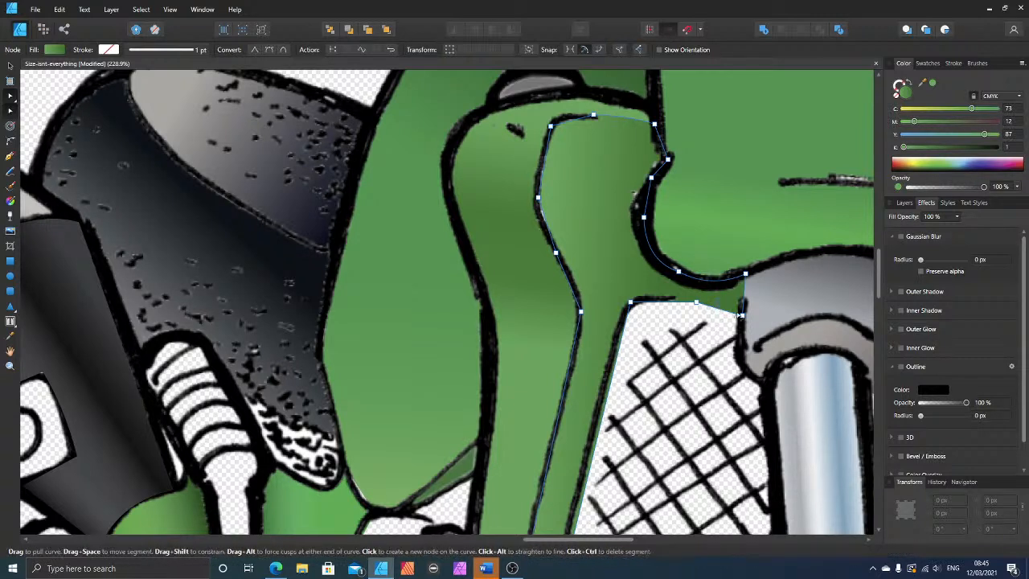
{"action": "left_click_drag", "start_coordinate": [743, 314], "coordinate": [743, 303]}
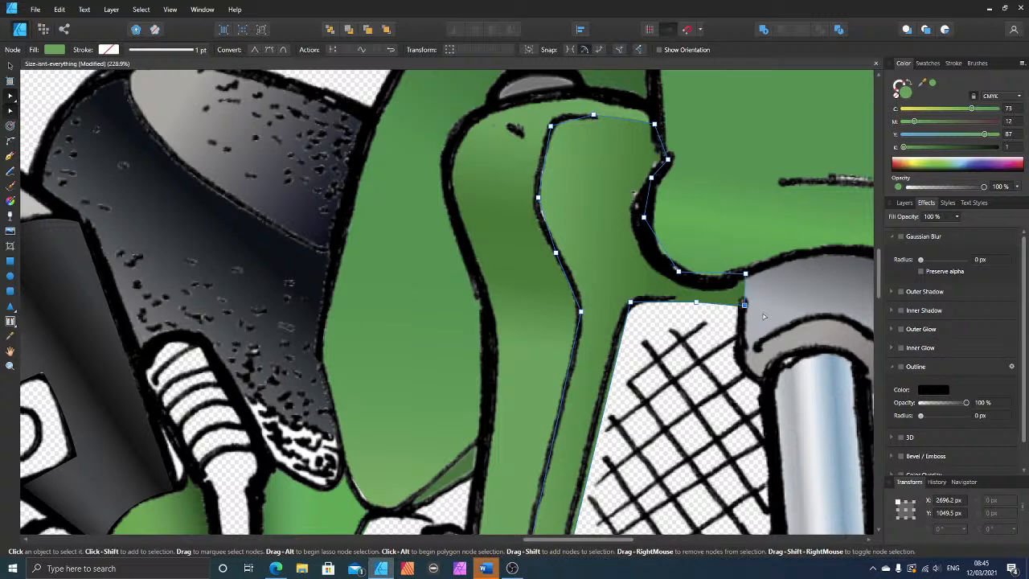
Step: Bend the inner panel's long edge beside the mesh and its lower inner corner onto the black line, and adjust the lower outer corner node
{"action": "scroll", "coordinate": [697, 440], "scroll_direction": "down", "scroll_amount": 4}
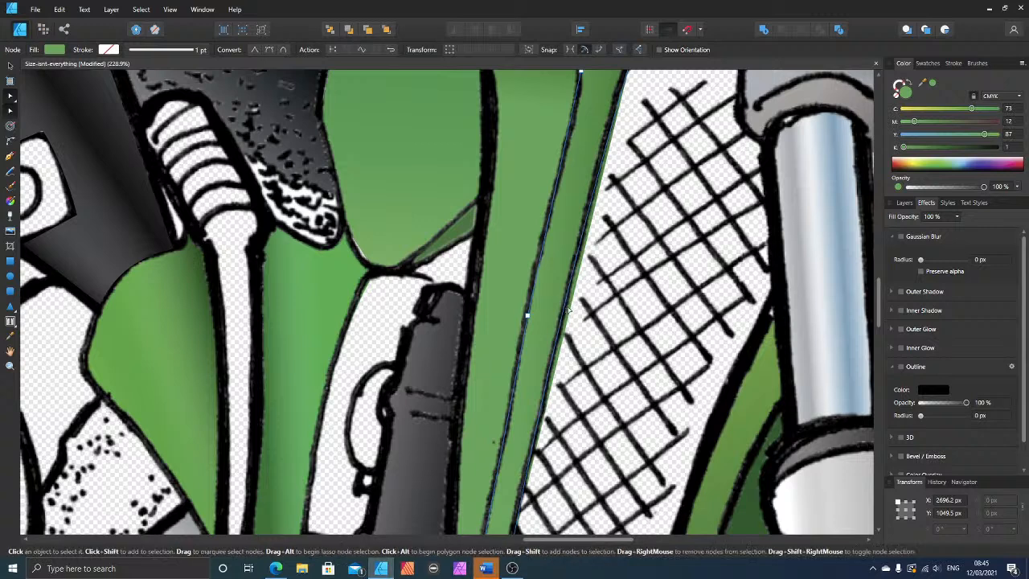
{"action": "left_click", "coordinate": [570, 310]}
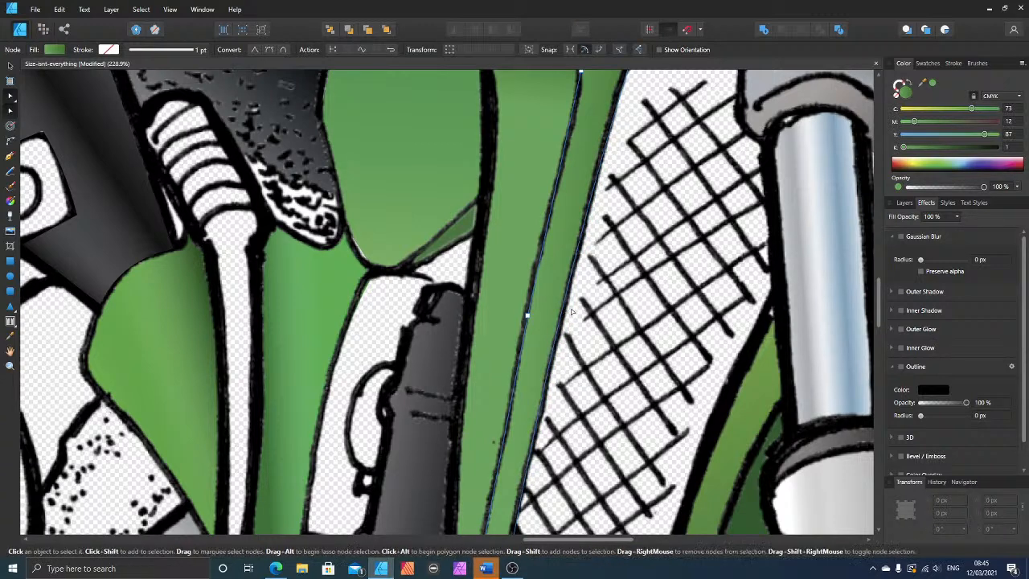
{"action": "scroll", "coordinate": [572, 315], "scroll_direction": "down", "scroll_amount": 2}
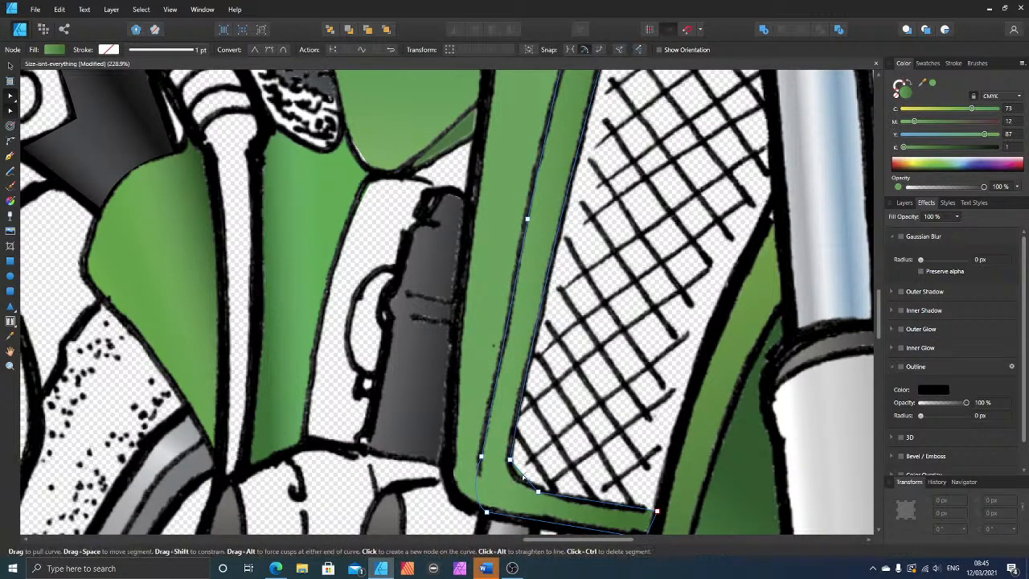
{"action": "left_click_drag", "start_coordinate": [522, 477], "coordinate": [517, 480]}
{"action": "key", "text": "ctrl+z"}
{"action": "key", "text": "ctrl+z"}
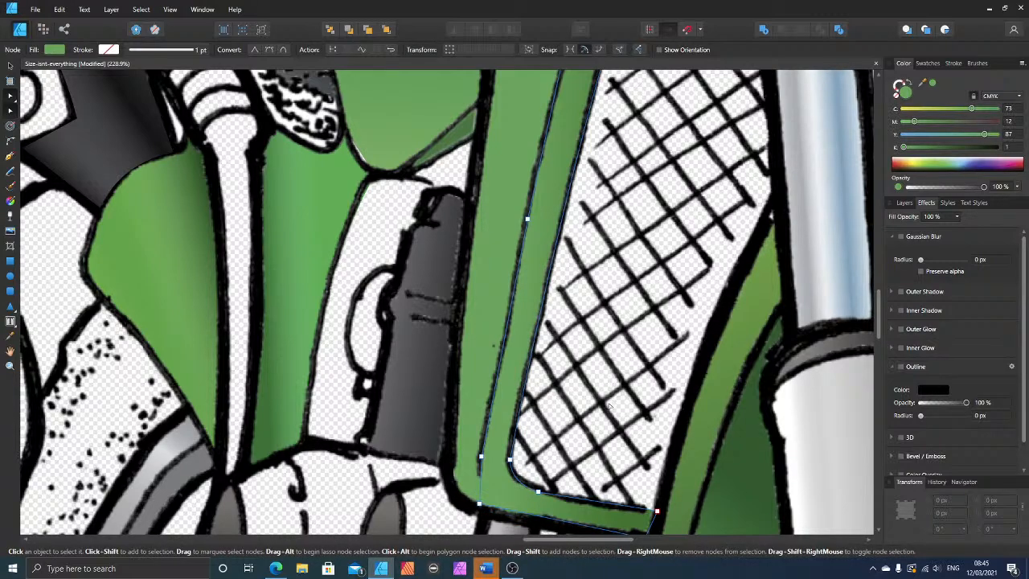
Step: Deselect the shroud panel and save the document
{"action": "left_click", "coordinate": [609, 407]}
{"action": "scroll", "coordinate": [603, 390], "scroll_direction": "down", "scroll_amount": 7}
{"action": "scroll", "coordinate": [840, 428], "scroll_direction": "down", "scroll_amount": 3}
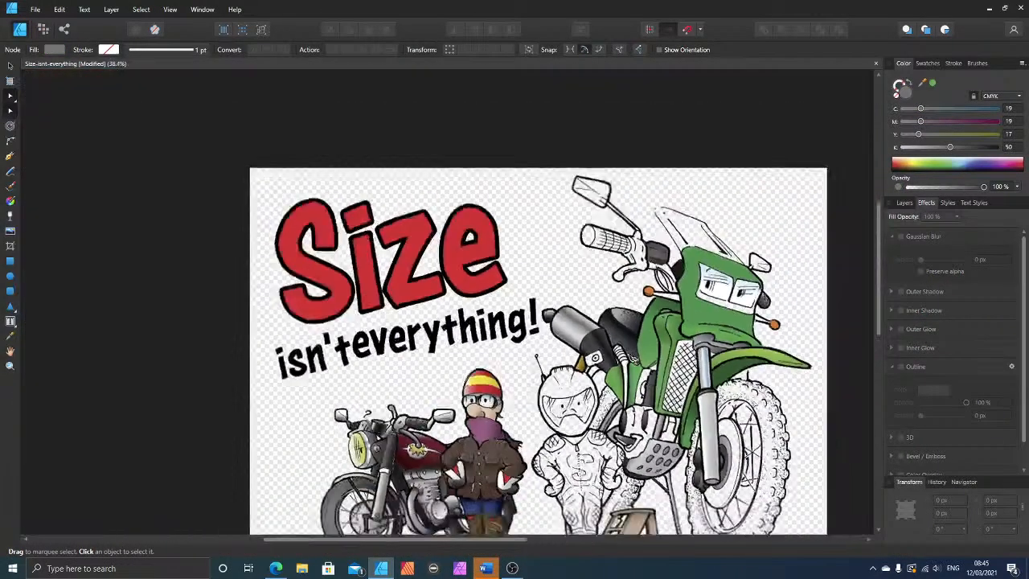
{"action": "scroll", "coordinate": [799, 434], "scroll_direction": "down", "scroll_amount": 2}
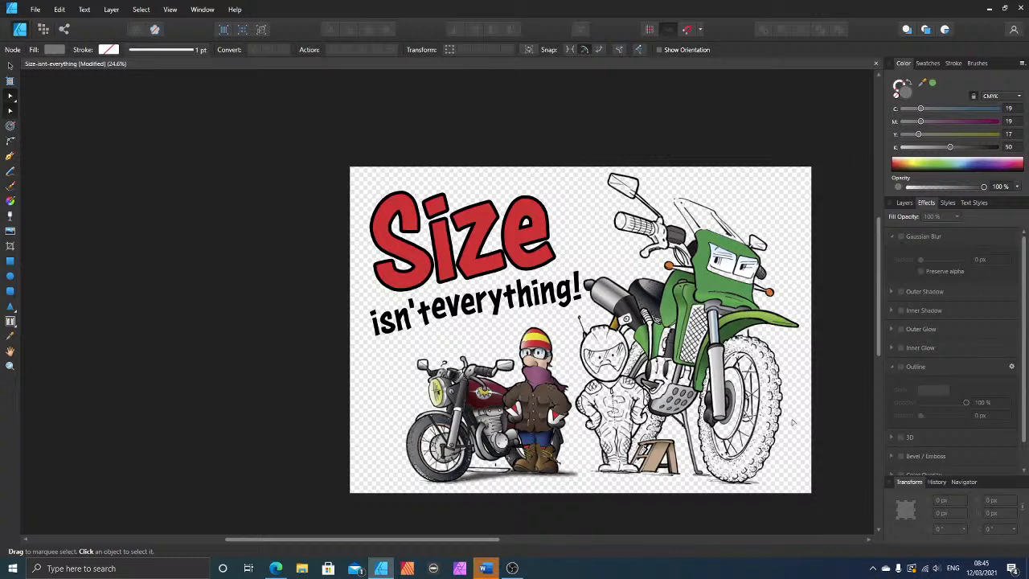
{"action": "key", "text": "ctrl+s"}
{"action": "scroll", "coordinate": [631, 427], "scroll_direction": "down", "scroll_amount": 2}
Step: Draw a closed four-sided shape, about 103 × 67 px, over the indicator stalk between the windscreen fairing's outer edge and the orange lamp
{"action": "scroll", "coordinate": [631, 426], "scroll_direction": "up", "scroll_amount": 2}
{"action": "scroll", "coordinate": [774, 251], "scroll_direction": "up", "scroll_amount": 10}
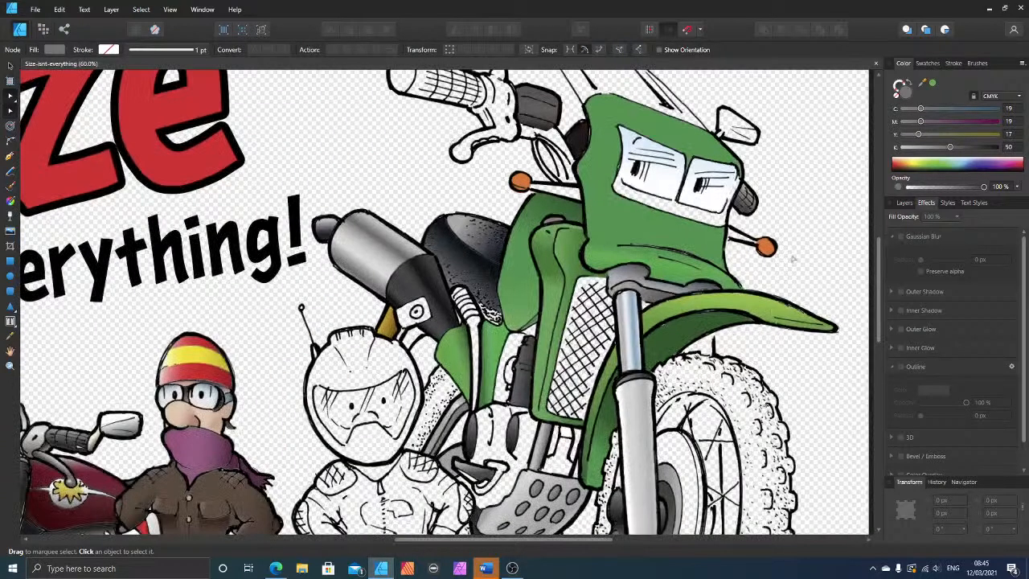
{"action": "scroll", "coordinate": [774, 251], "scroll_direction": "up", "scroll_amount": 4}
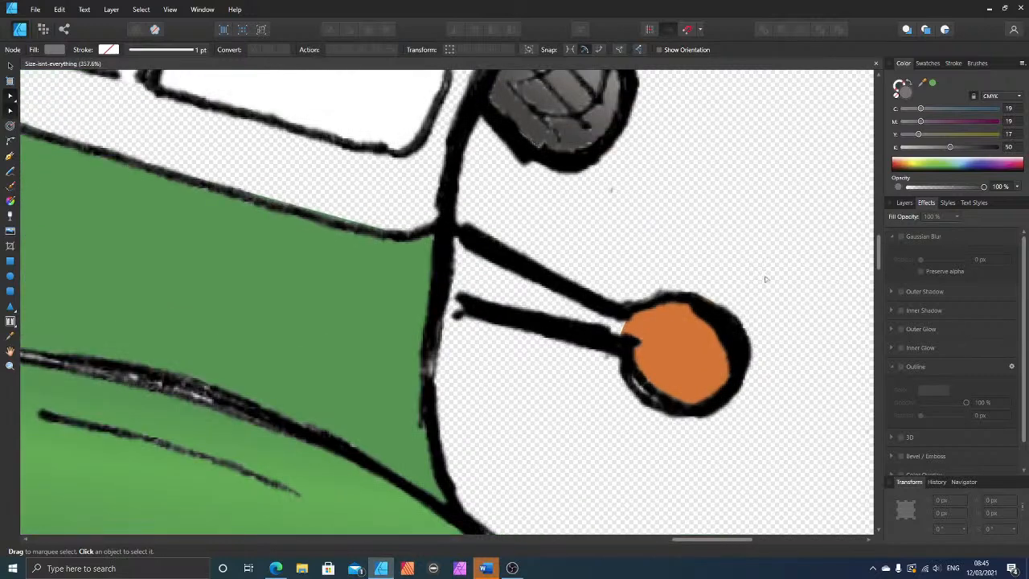
{"action": "left_click", "coordinate": [10, 156]}
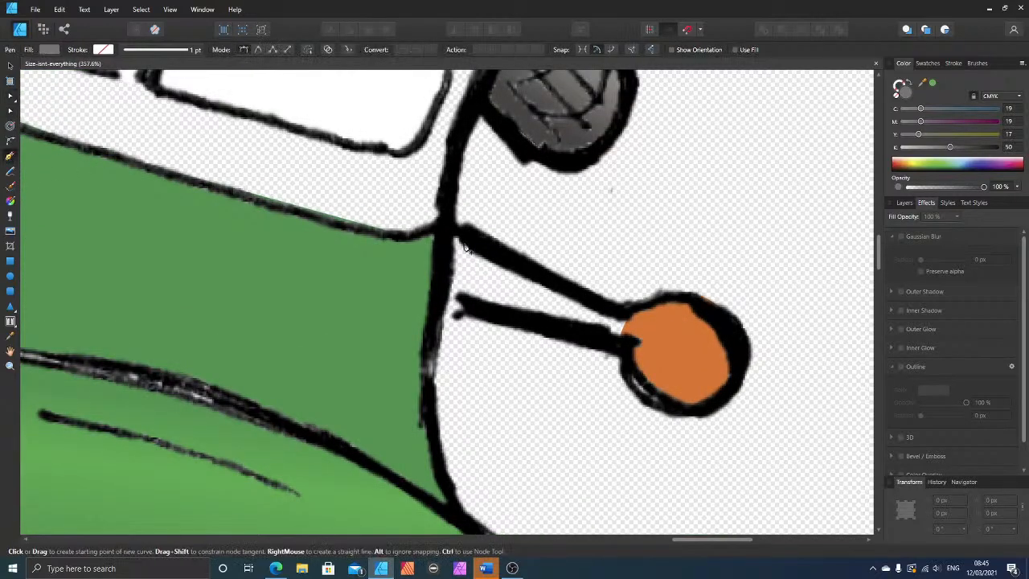
{"action": "left_click", "coordinate": [445, 223]}
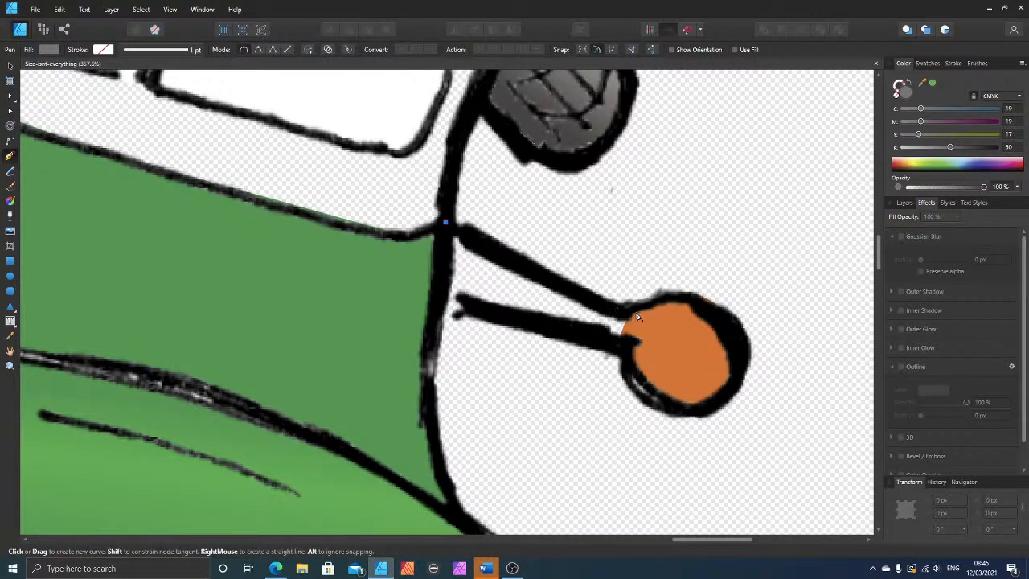
{"action": "left_click", "coordinate": [635, 312]}
{"action": "left_click", "coordinate": [625, 349]}
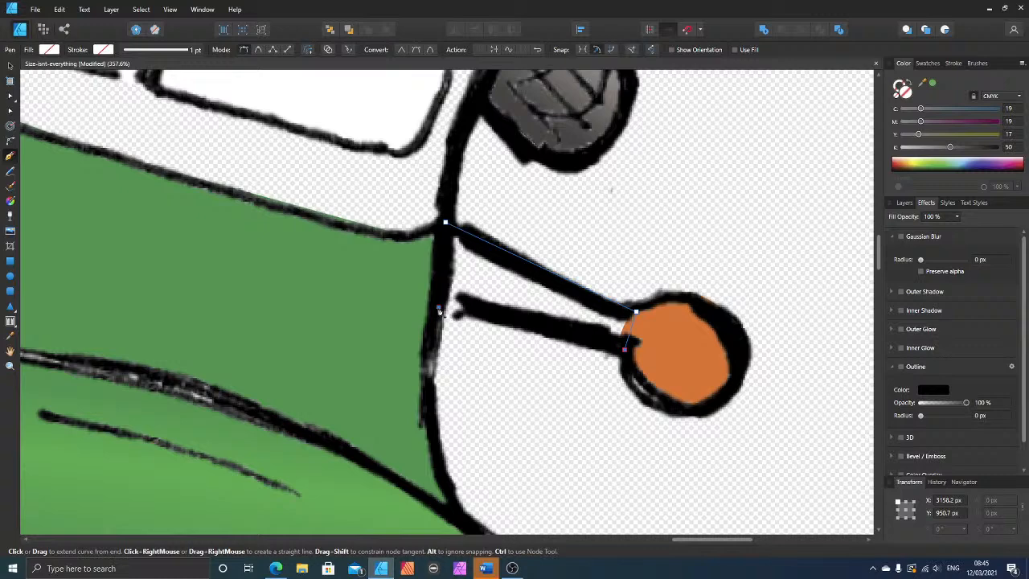
{"action": "left_click", "coordinate": [438, 307]}
{"action": "left_click", "coordinate": [445, 223]}
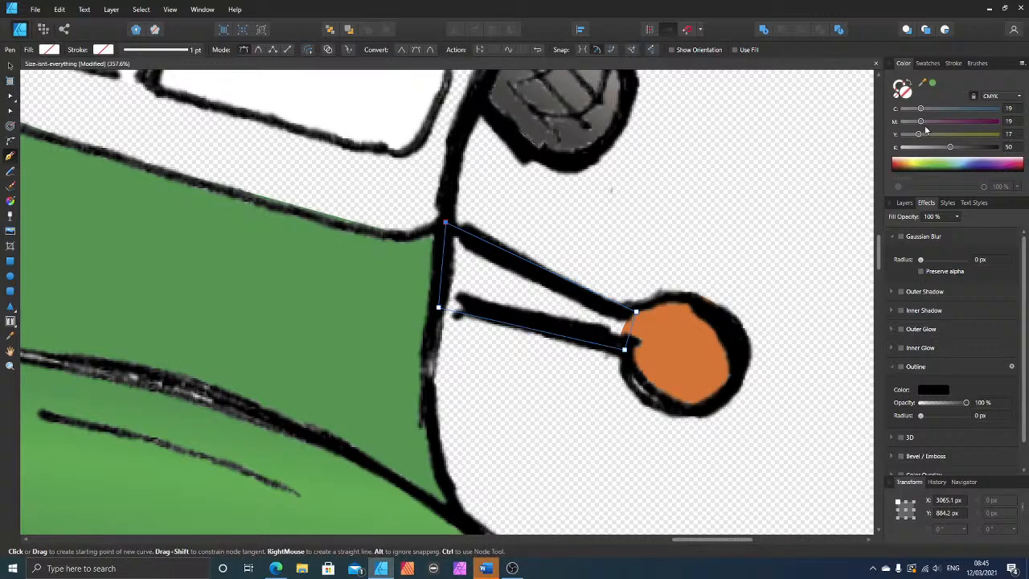
Step: Fill the stalk shape with grey C19 M19 Y17 K50 and move it beneath the line art
{"action": "left_click", "coordinate": [951, 150]}
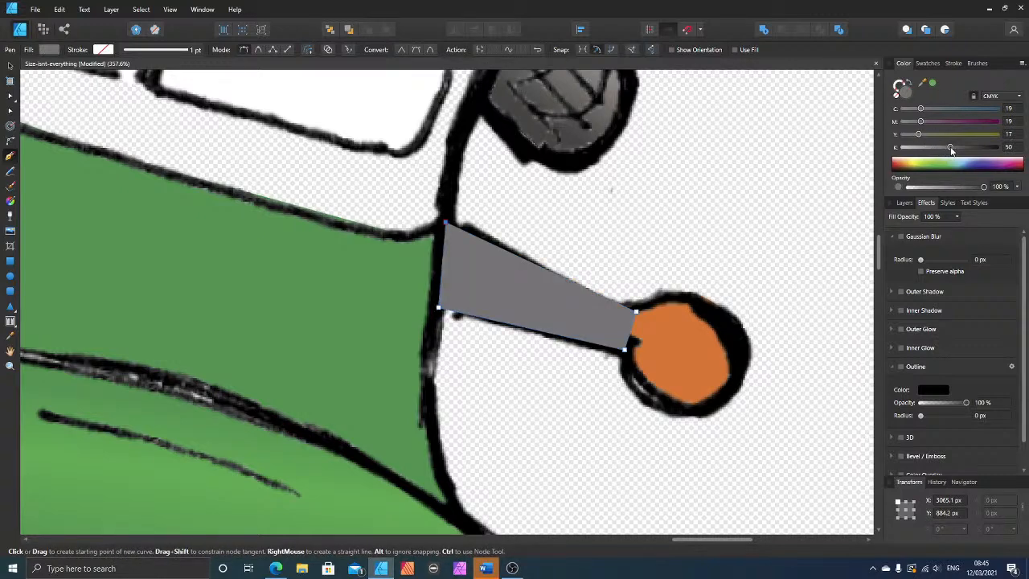
{"action": "left_click", "coordinate": [11, 64]}
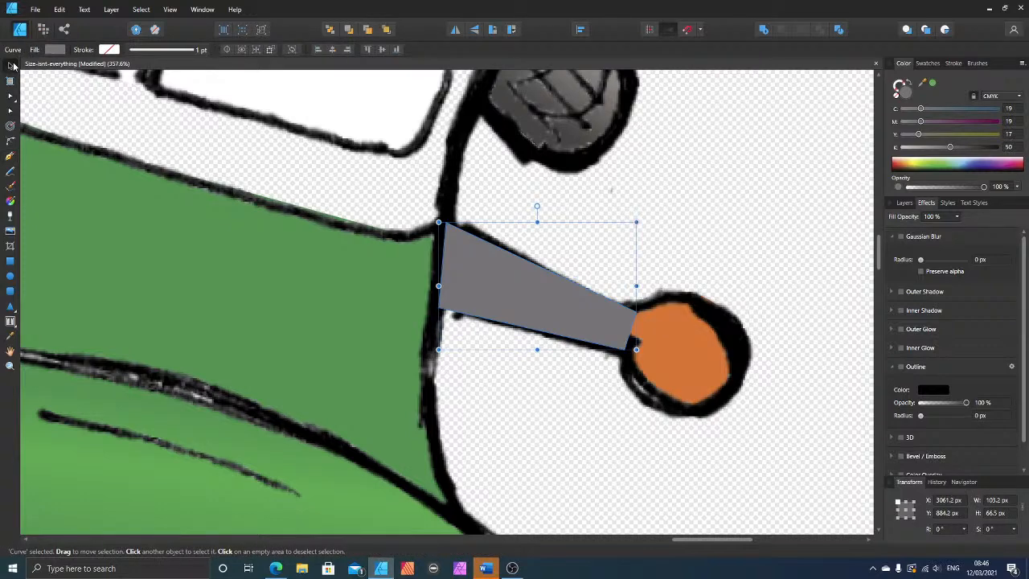
{"action": "key", "text": "ctrl+["}
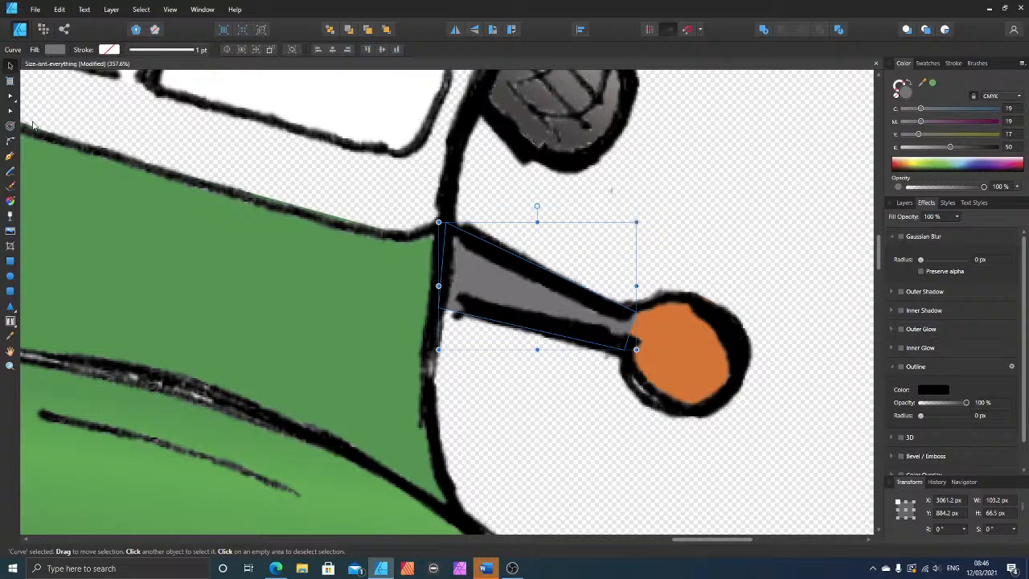
Step: Shift the stalk shape's lower outer corner node slightly inward onto the black line beside the orange lamp
{"action": "left_click", "coordinate": [11, 113]}
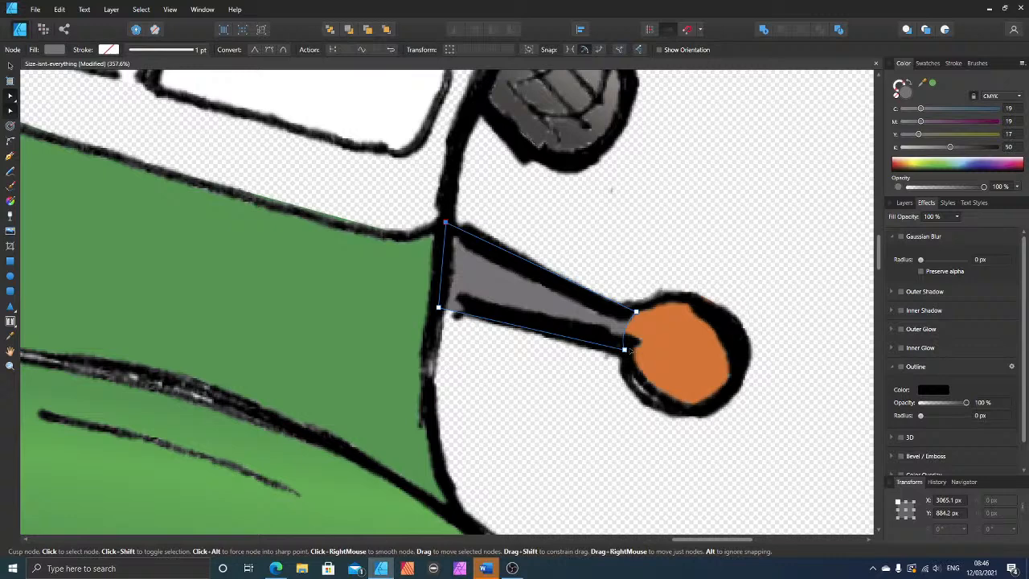
{"action": "left_click_drag", "start_coordinate": [630, 350], "coordinate": [636, 347]}
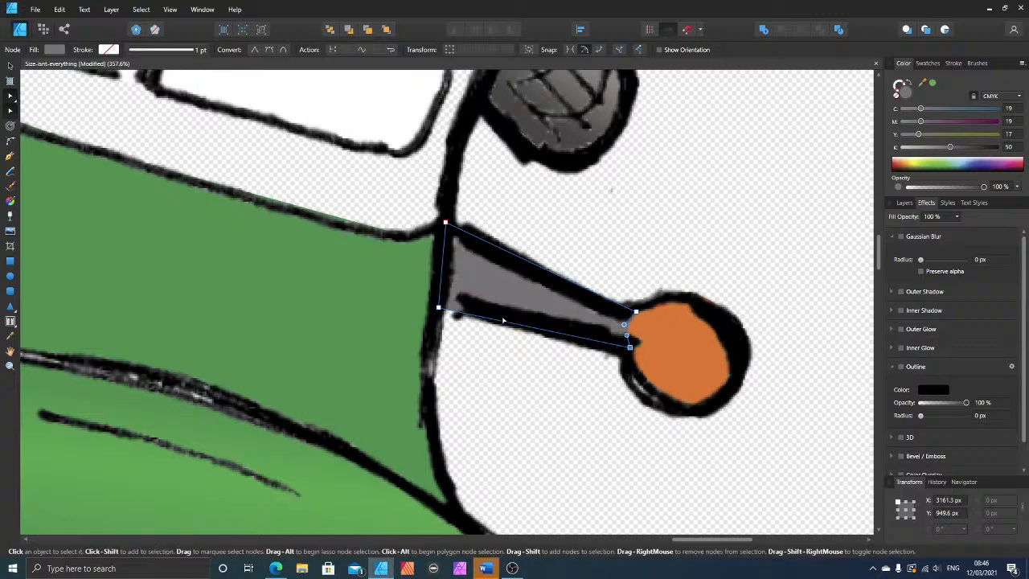
{"action": "left_click", "coordinate": [11, 66]}
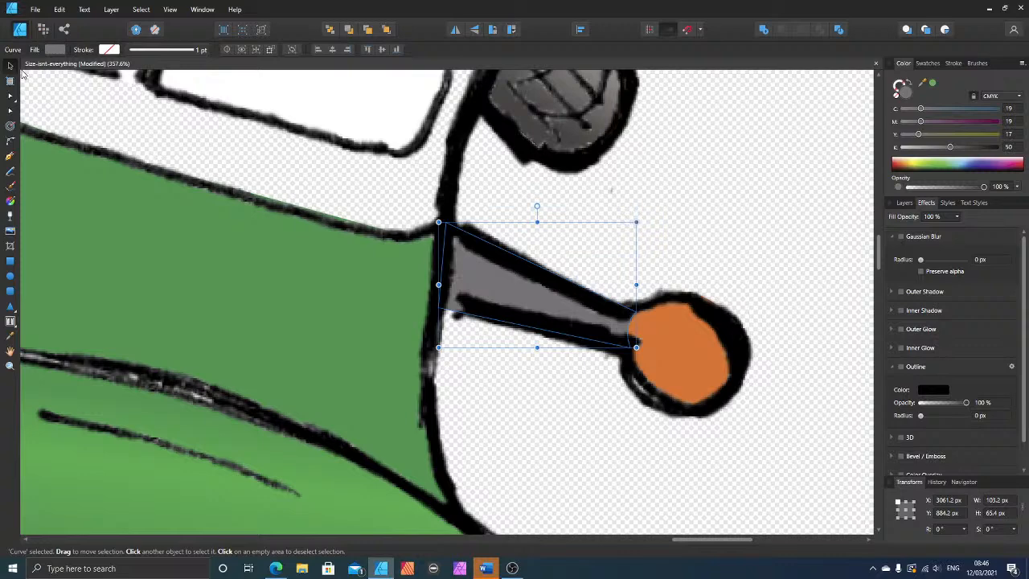
Step: Apply a linear gradient across the stalk's width, shorten it from the upper edge, and sample the stalk's grey with the colour picker
{"action": "left_click", "coordinate": [10, 201]}
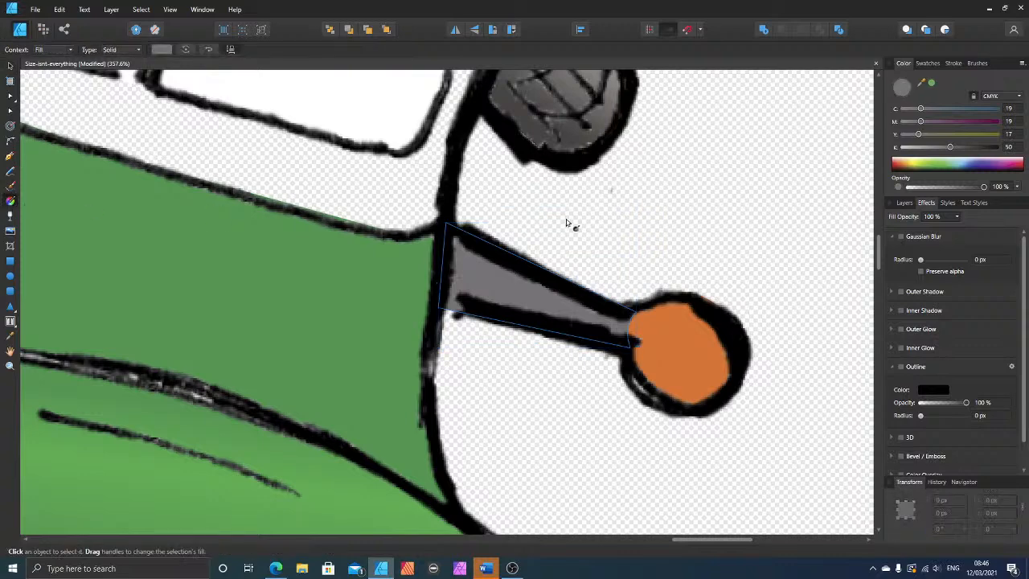
{"action": "left_click_drag", "start_coordinate": [547, 260], "coordinate": [510, 320]}
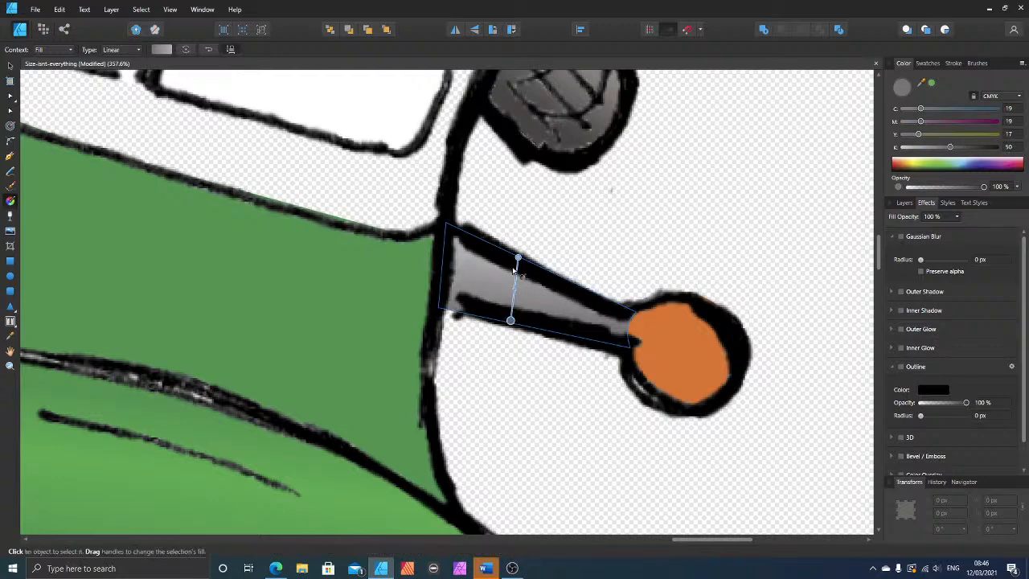
{"action": "left_click_drag", "start_coordinate": [519, 257], "coordinate": [521, 265]}
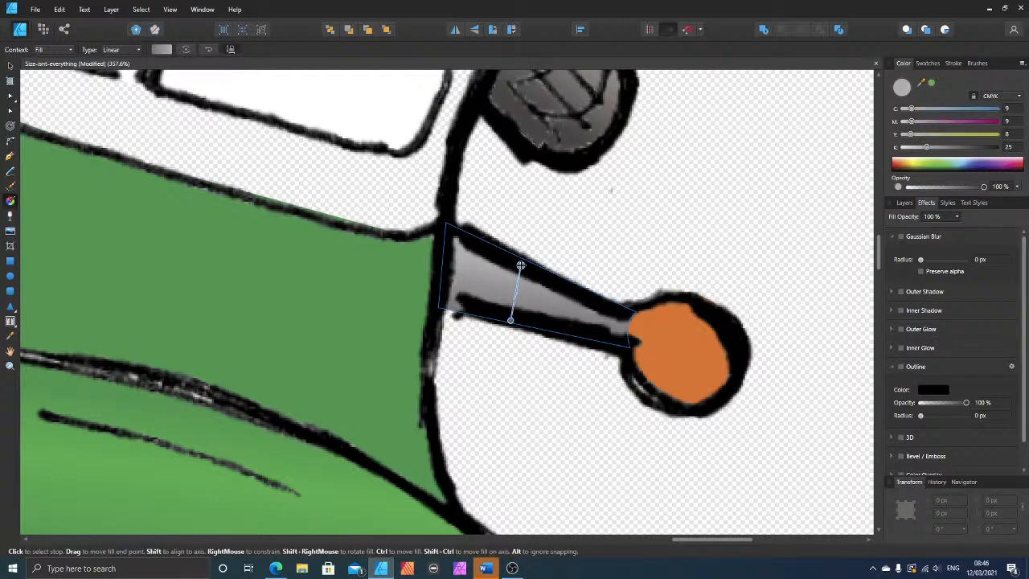
{"action": "key", "text": "v"}
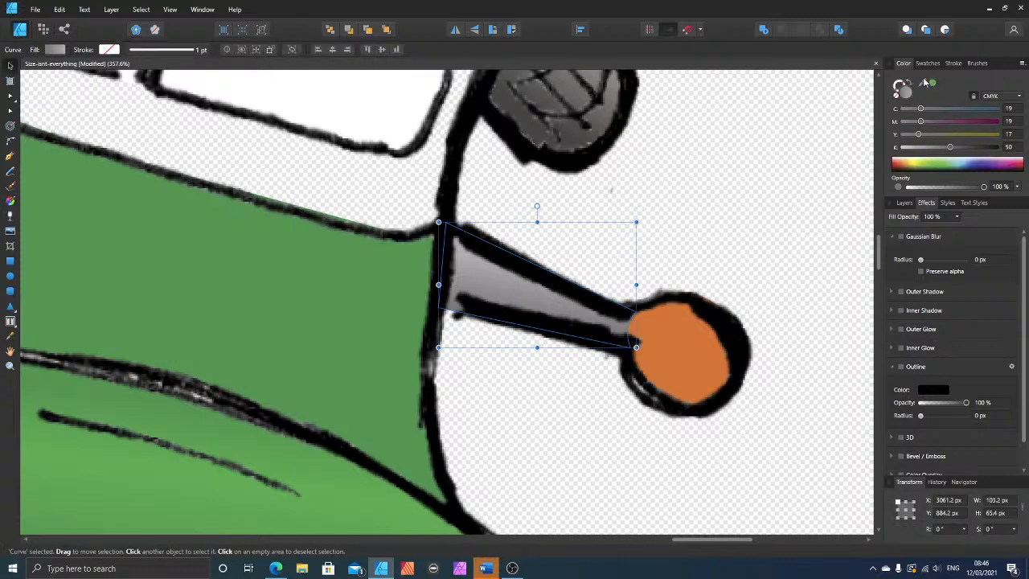
{"action": "left_click_drag", "start_coordinate": [926, 85], "coordinate": [498, 290]}
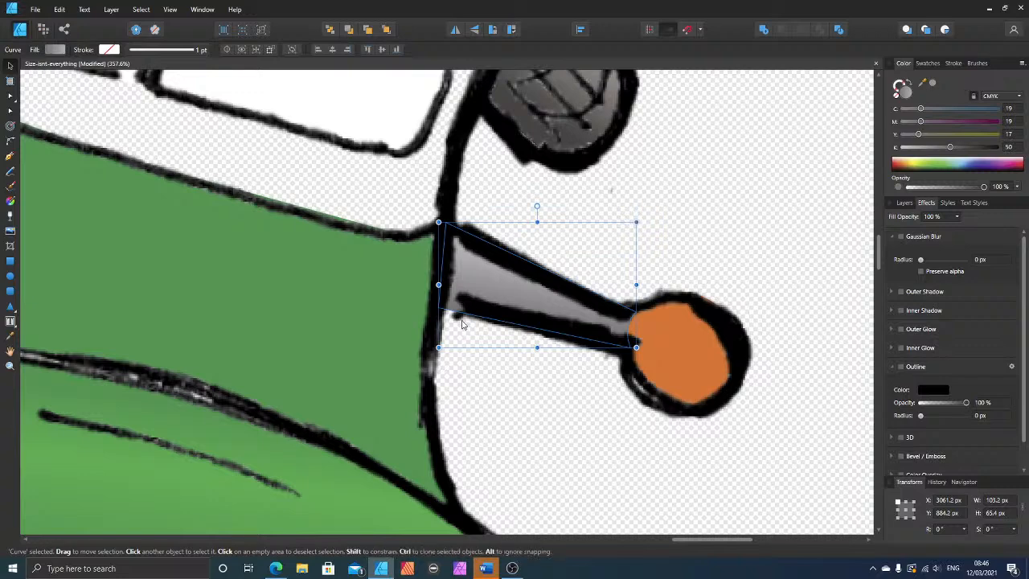
Step: Reduce the height of the orange ellipse on the seat-side indicator to about 66.8 px from its lower edge
{"action": "left_click_drag", "start_coordinate": [697, 541], "coordinate": [550, 541]}
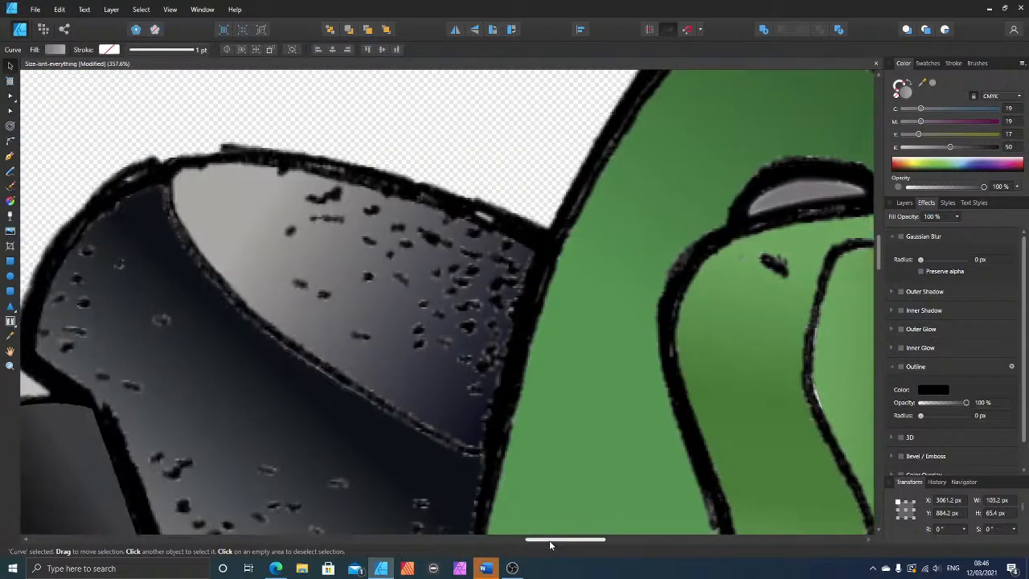
{"action": "scroll", "coordinate": [721, 308], "scroll_direction": "up", "scroll_amount": 5}
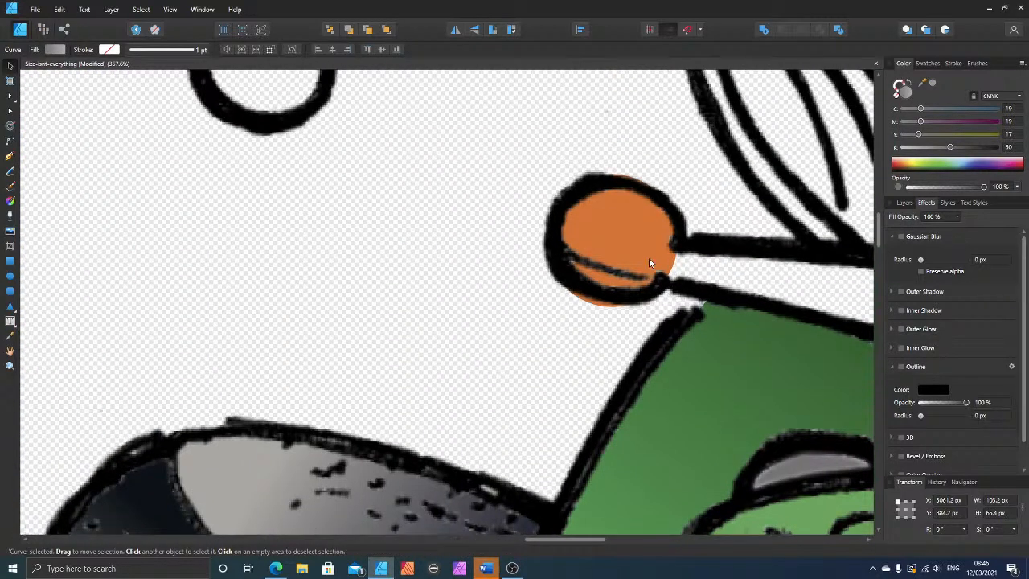
{"action": "left_click", "coordinate": [650, 260]}
{"action": "left_click_drag", "start_coordinate": [611, 308], "coordinate": [612, 301]}
{"action": "left_click_drag", "start_coordinate": [537, 540], "coordinate": [569, 542]}
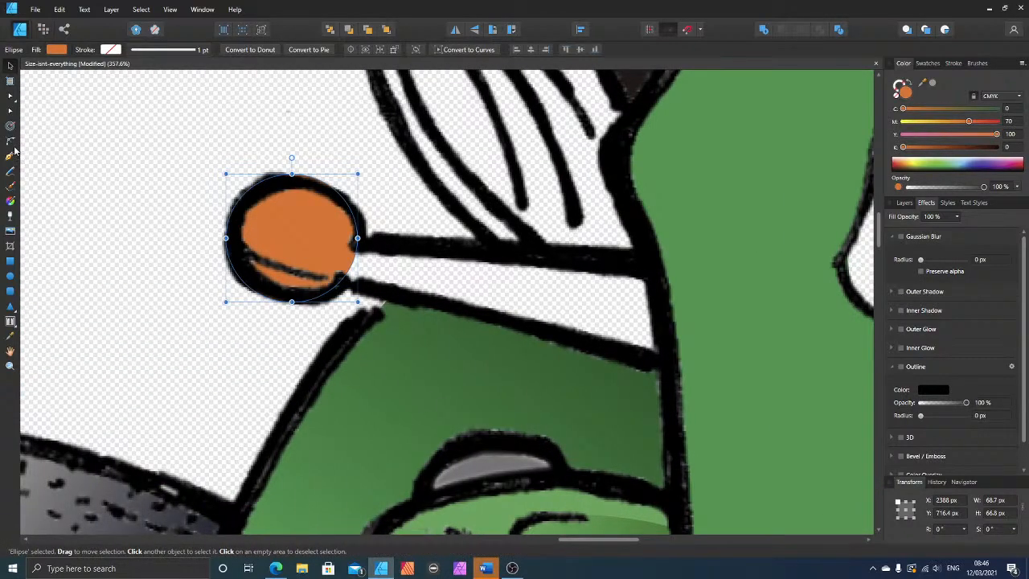
{"action": "left_click", "coordinate": [62, 196]}
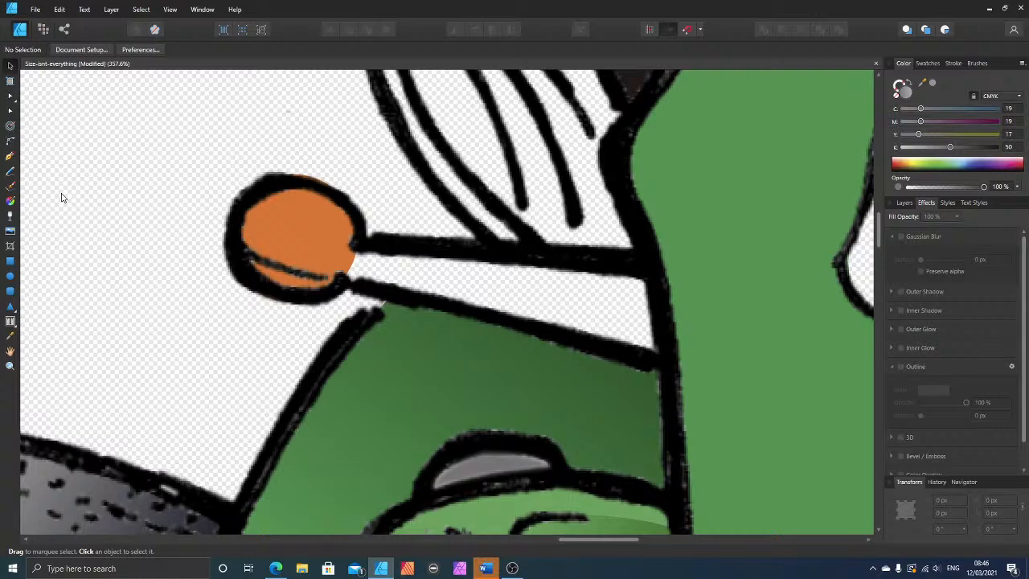
Step: Draw a four-sided shape, about 171 × 67 px, over the stalk between this lamp and the green fairing, filled with the sampled grey
{"action": "left_click", "coordinate": [9, 156]}
{"action": "left_click", "coordinate": [357, 239]}
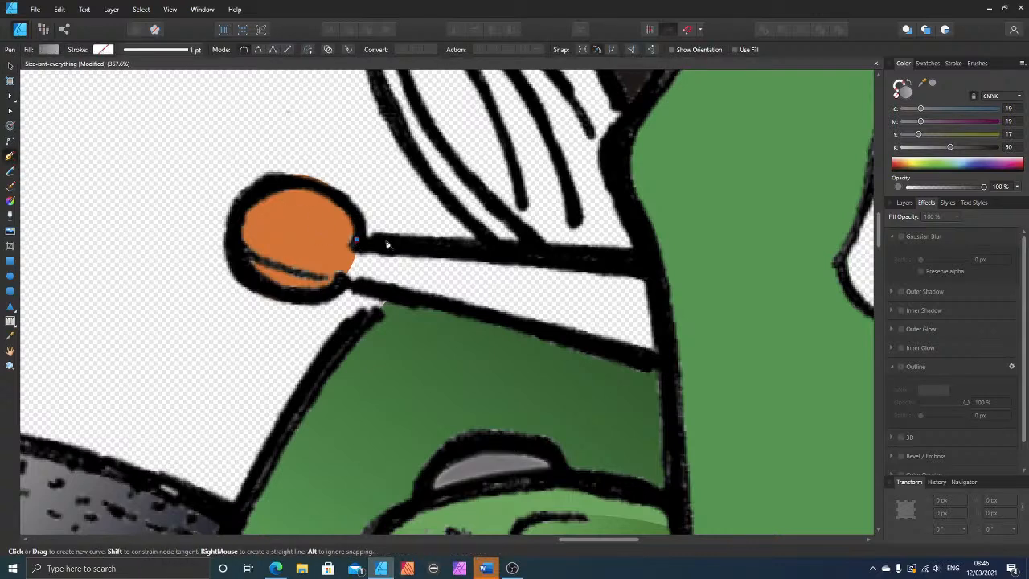
{"action": "left_click", "coordinate": [654, 260]}
{"action": "left_click", "coordinate": [668, 367]}
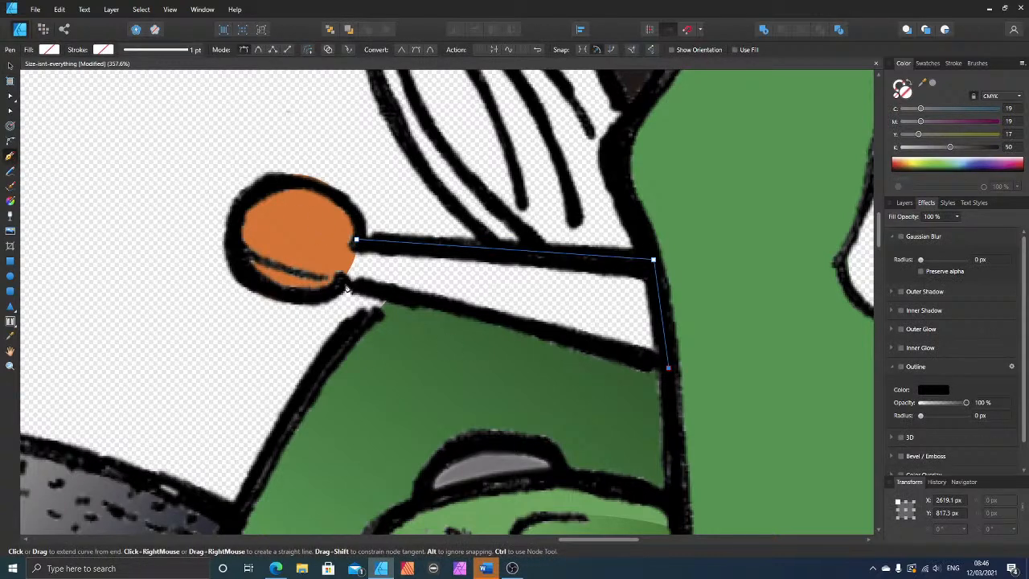
{"action": "left_click", "coordinate": [342, 282]}
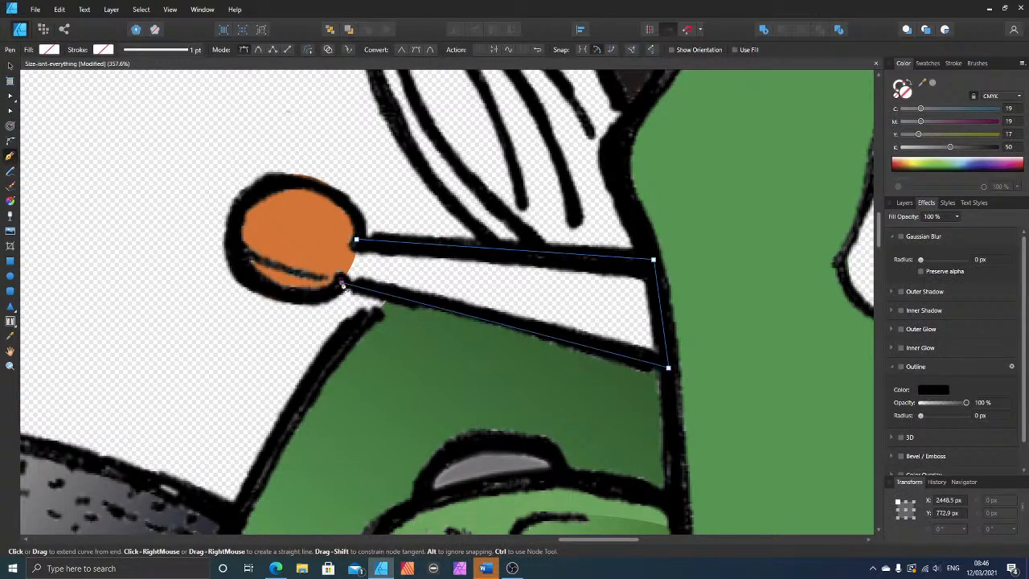
{"action": "left_click", "coordinate": [933, 83]}
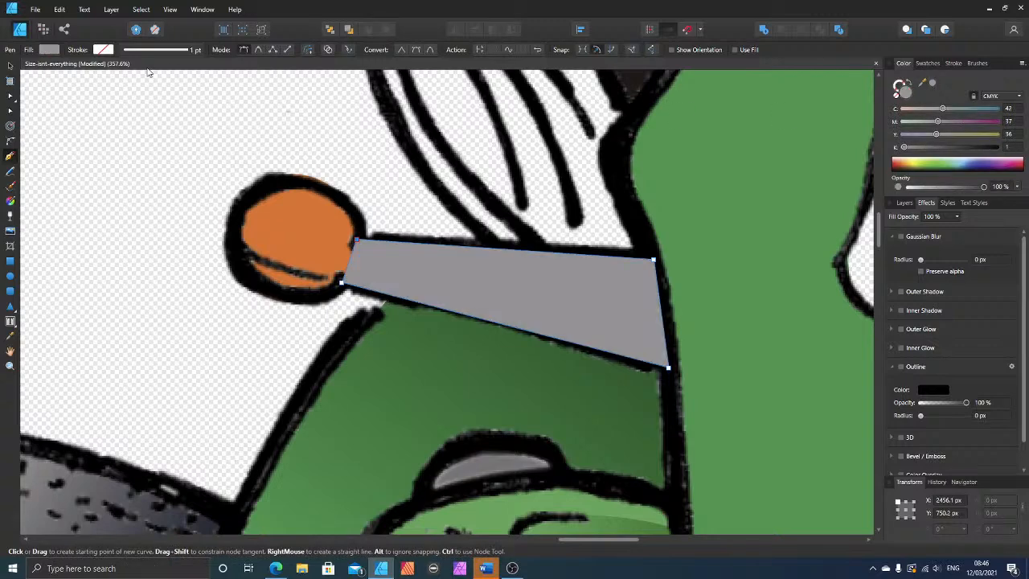
Step: Apply a linear gradient across the stalk with the sampled grey darkened to K 45 at the lower stop, and pull the upper stop inward
{"action": "left_click", "coordinate": [11, 66]}
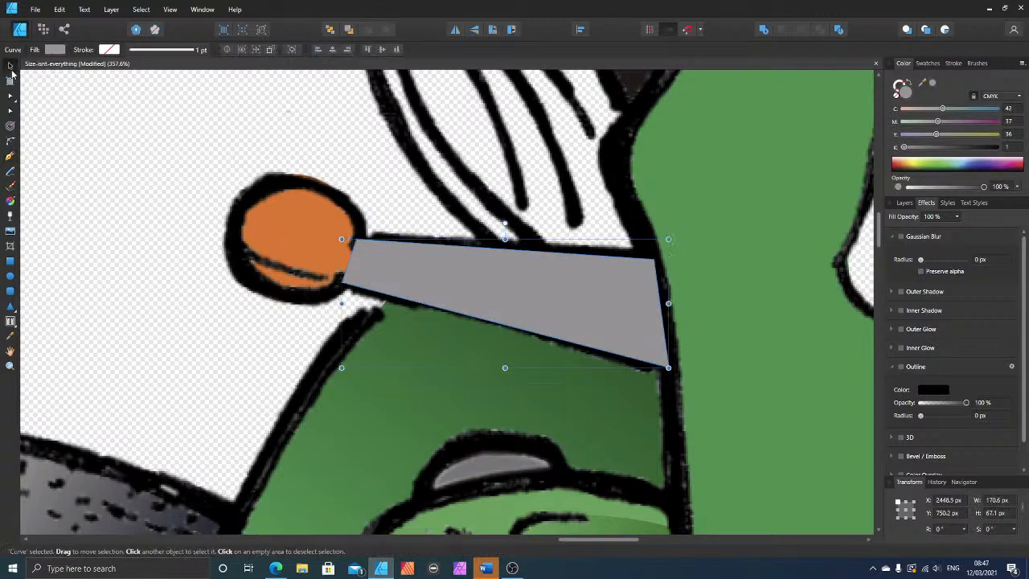
{"action": "left_click", "coordinate": [10, 200]}
{"action": "left_click_drag", "start_coordinate": [519, 259], "coordinate": [506, 332]}
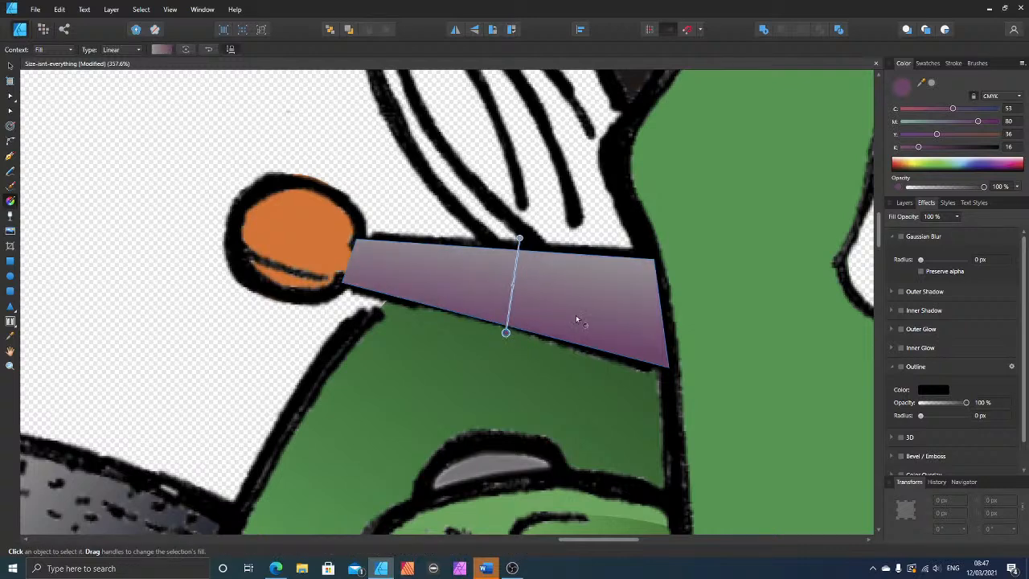
{"action": "left_click", "coordinate": [932, 84]}
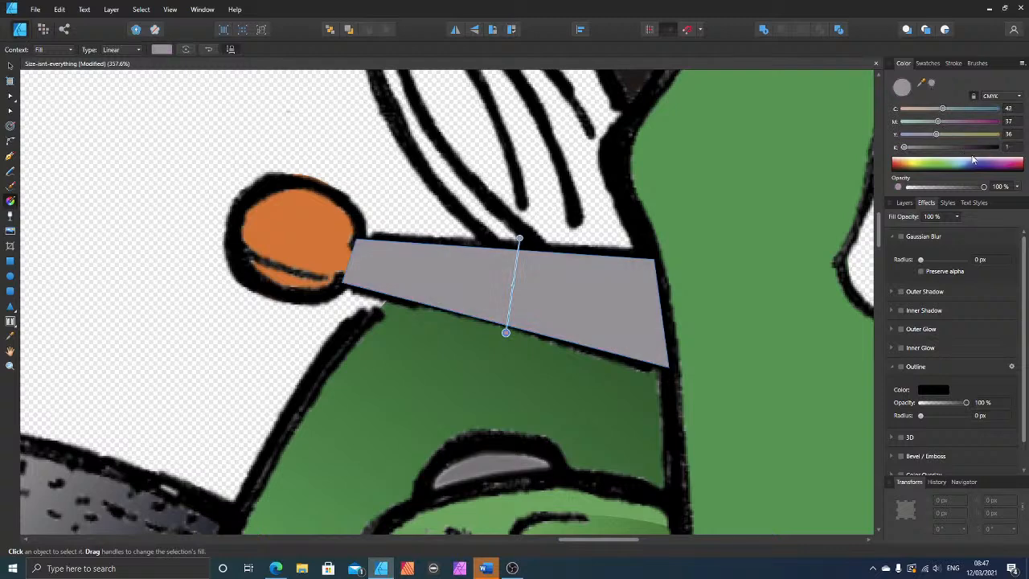
{"action": "left_click_drag", "start_coordinate": [952, 149], "coordinate": [946, 150]}
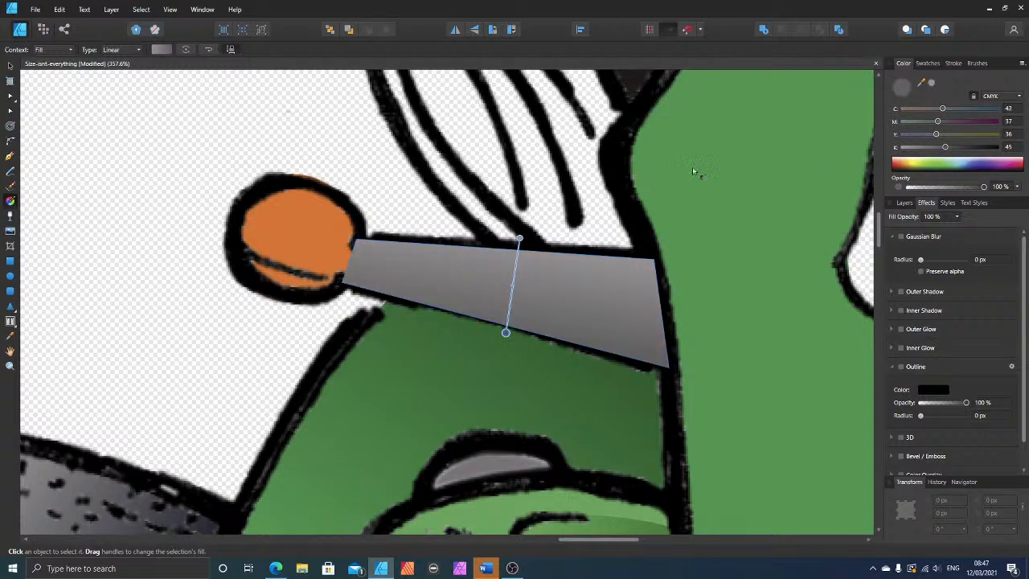
{"action": "left_click_drag", "start_coordinate": [519, 238], "coordinate": [514, 252]}
{"action": "scroll", "coordinate": [374, 175], "scroll_direction": "down", "scroll_amount": 4}
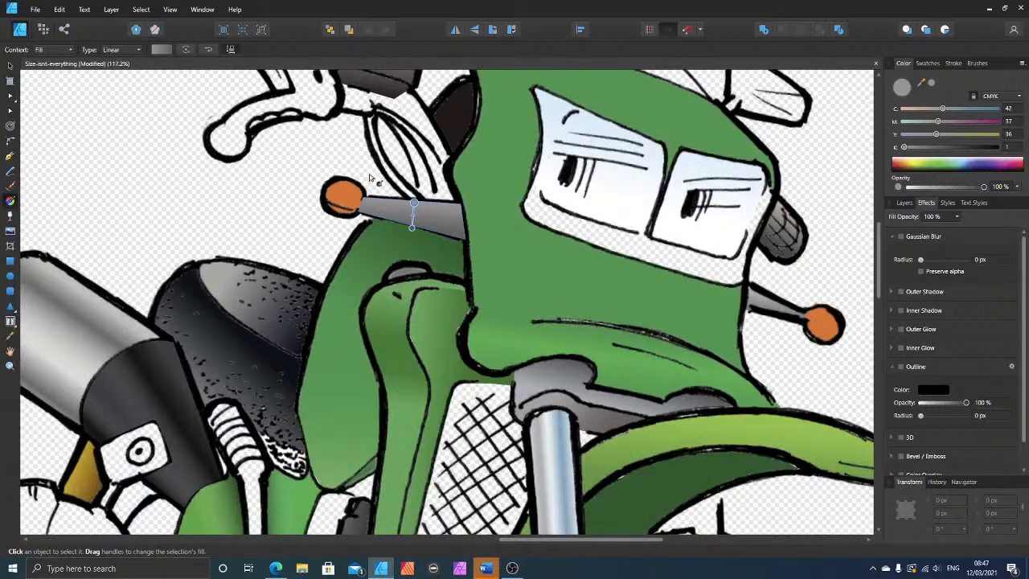
Step: Move the seat-side stalk shape down the layer stack beneath the Motorbike-NBG.png line art
{"action": "left_click", "coordinate": [10, 66]}
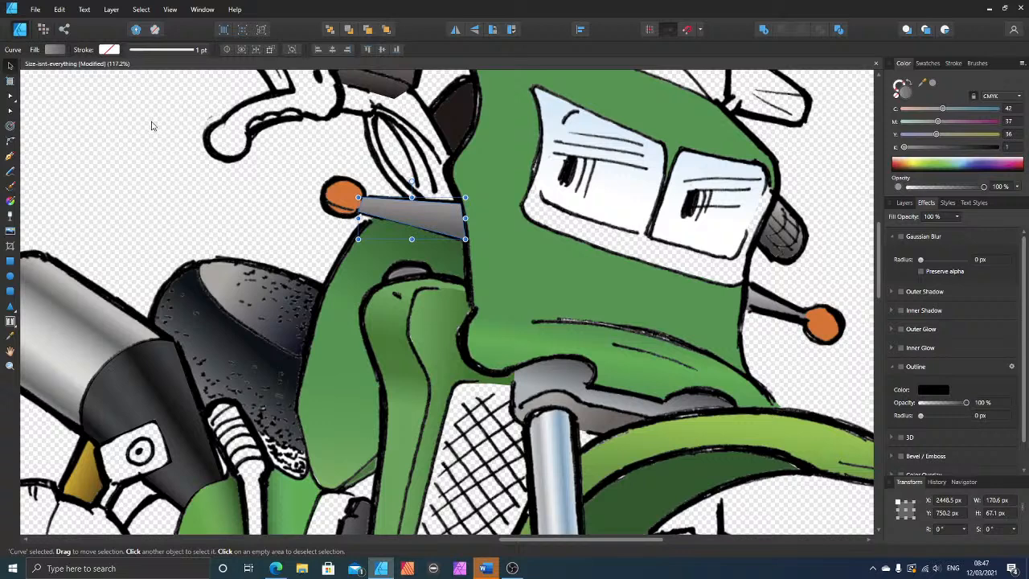
{"action": "left_click", "coordinate": [905, 203]}
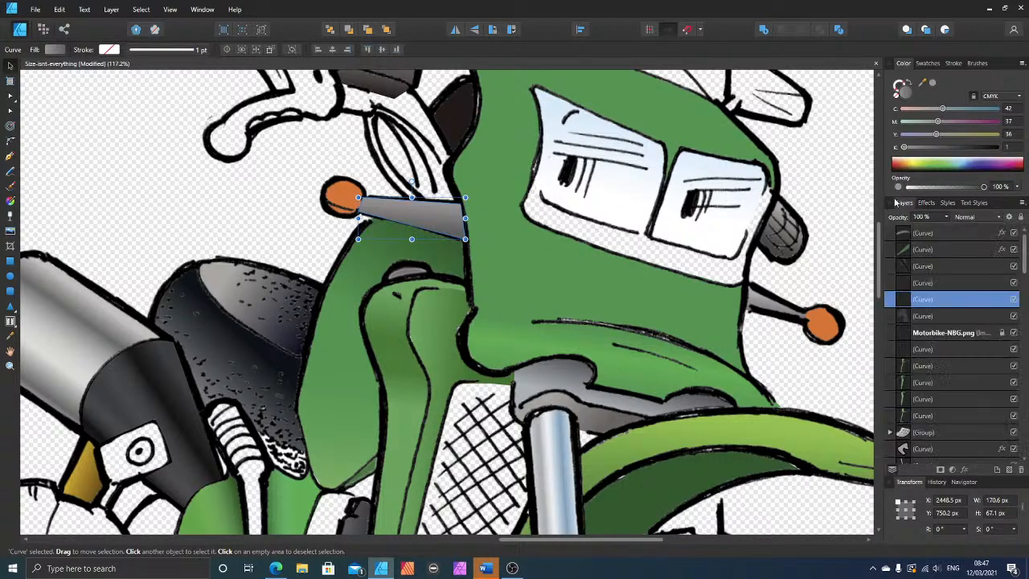
{"action": "key", "text": "ctrl+["}
{"action": "key", "text": "ctrl+["}
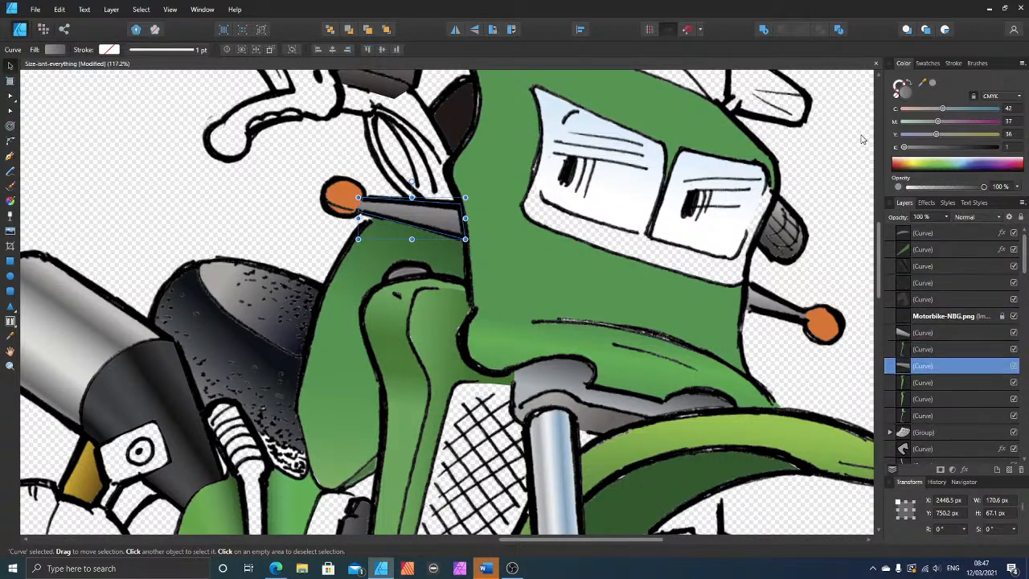
Step: Raise the seat-side stalk shape in the layer stack to directly beneath the Motorbike-NBG.png line art
{"action": "key", "text": "ctrl+]"}
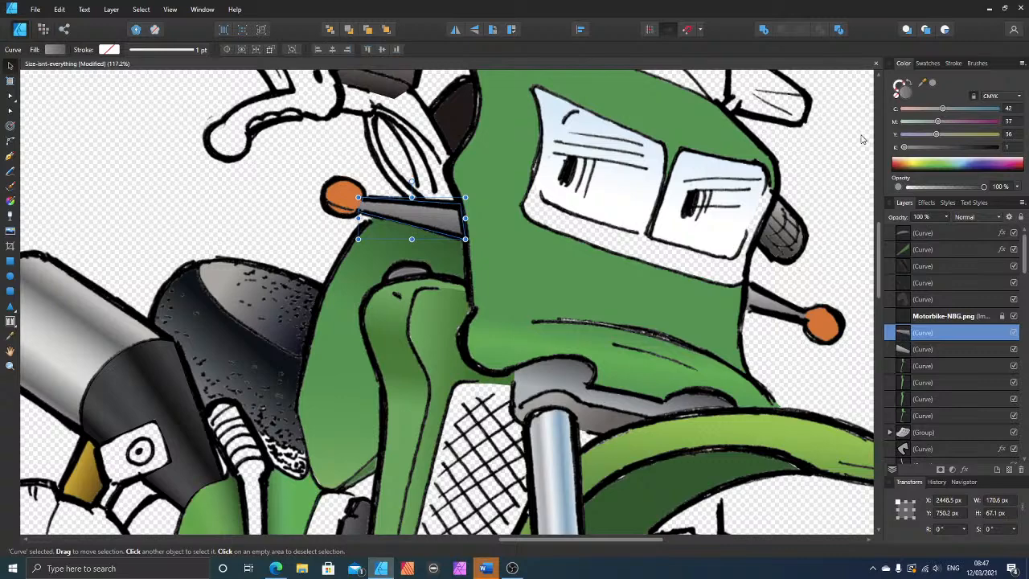
Step: Draw a closed shape, about 403 × 202 px, over the uncoloured strip below and beside the headlight eyes, filled with the sampled fairing green
{"action": "scroll", "coordinate": [707, 332], "scroll_direction": "up", "scroll_amount": 3}
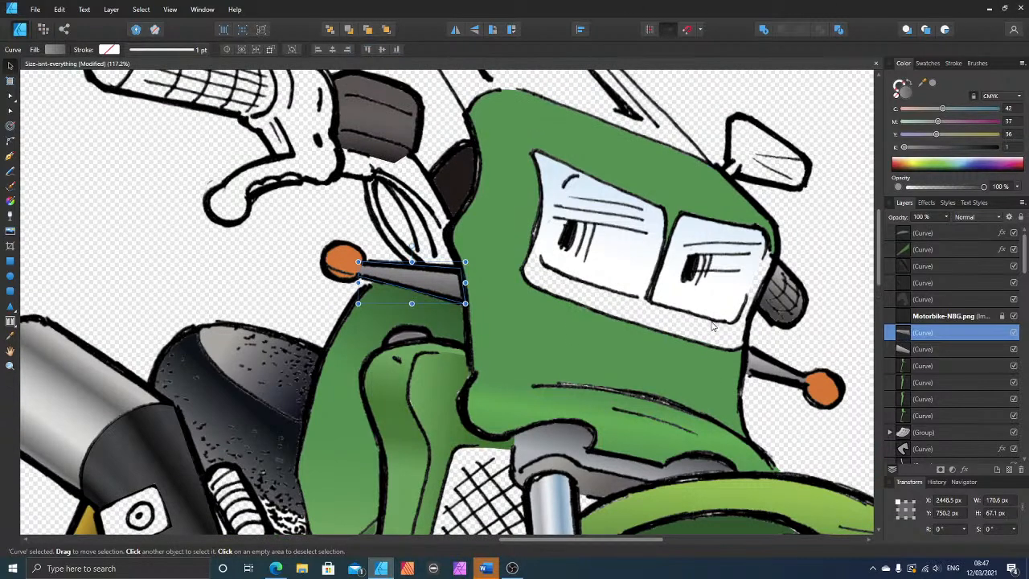
{"action": "scroll", "coordinate": [695, 368], "scroll_direction": "up", "scroll_amount": 3, "text": "ctrl"}
{"action": "scroll", "coordinate": [696, 366], "scroll_direction": "up", "scroll_amount": 1, "text": "ctrl"}
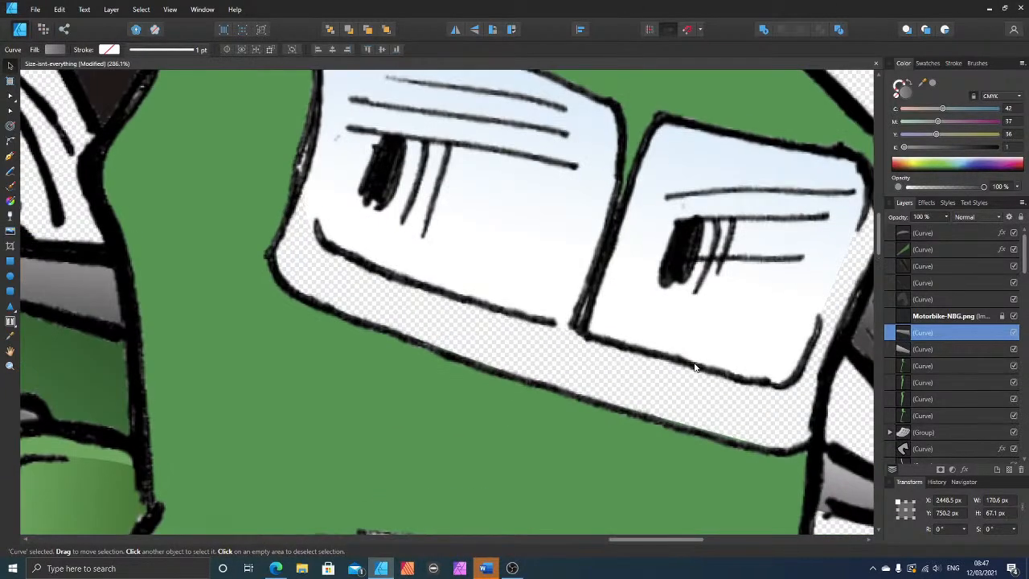
{"action": "scroll", "coordinate": [697, 366], "scroll_direction": "down", "scroll_amount": 1, "text": "ctrl"}
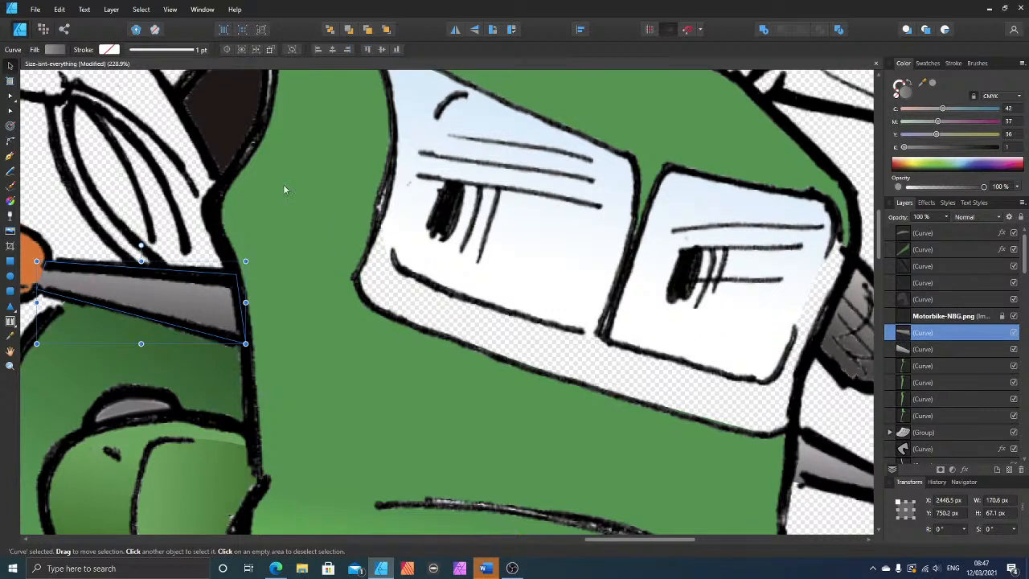
{"action": "left_click", "coordinate": [10, 158]}
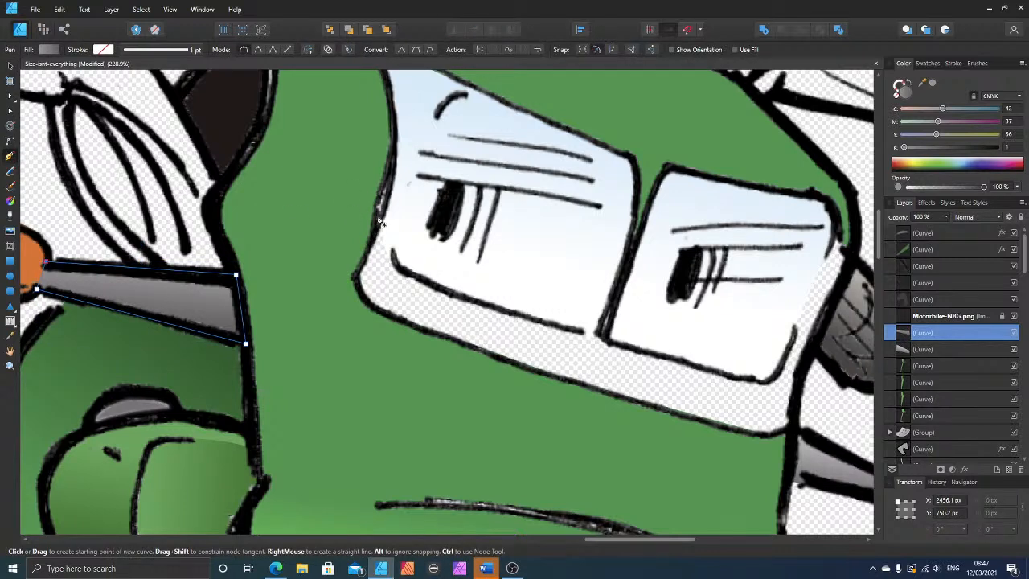
{"action": "left_click", "coordinate": [389, 187]}
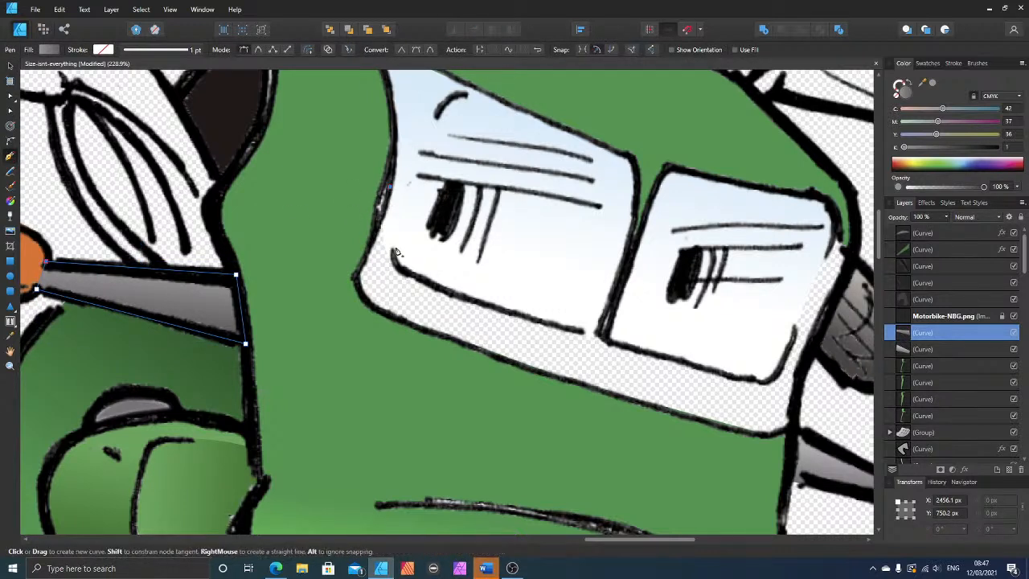
{"action": "left_click", "coordinate": [398, 265]}
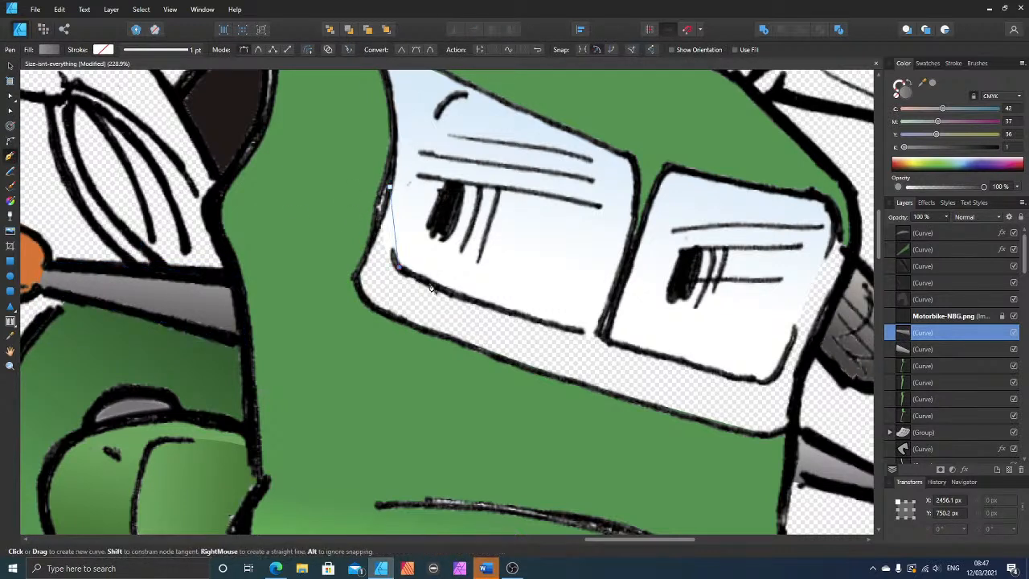
{"action": "left_click", "coordinate": [768, 381]}
{"action": "left_click", "coordinate": [837, 236]}
{"action": "left_click", "coordinate": [848, 273]}
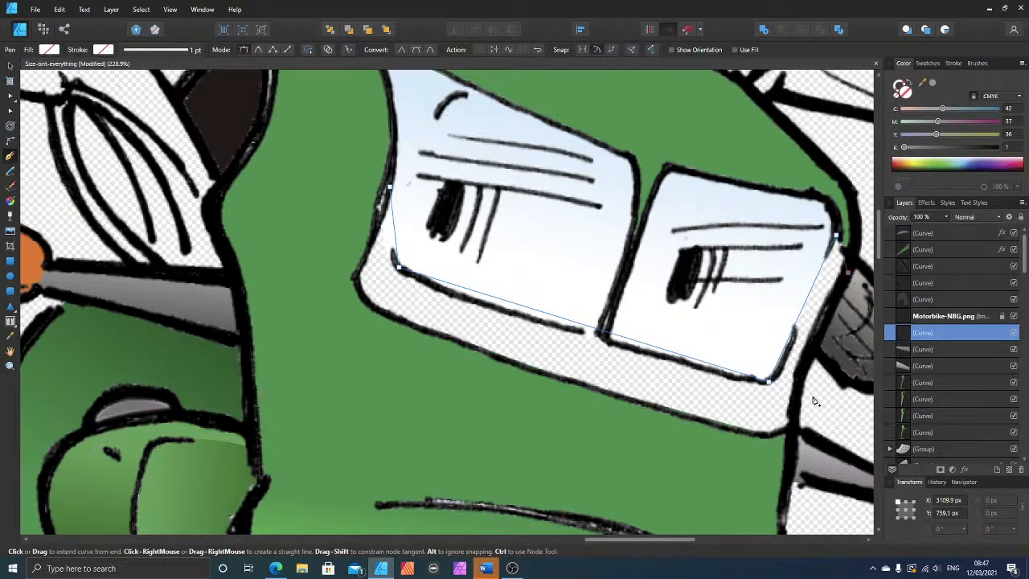
{"action": "left_click", "coordinate": [795, 388]}
{"action": "left_click", "coordinate": [795, 423]}
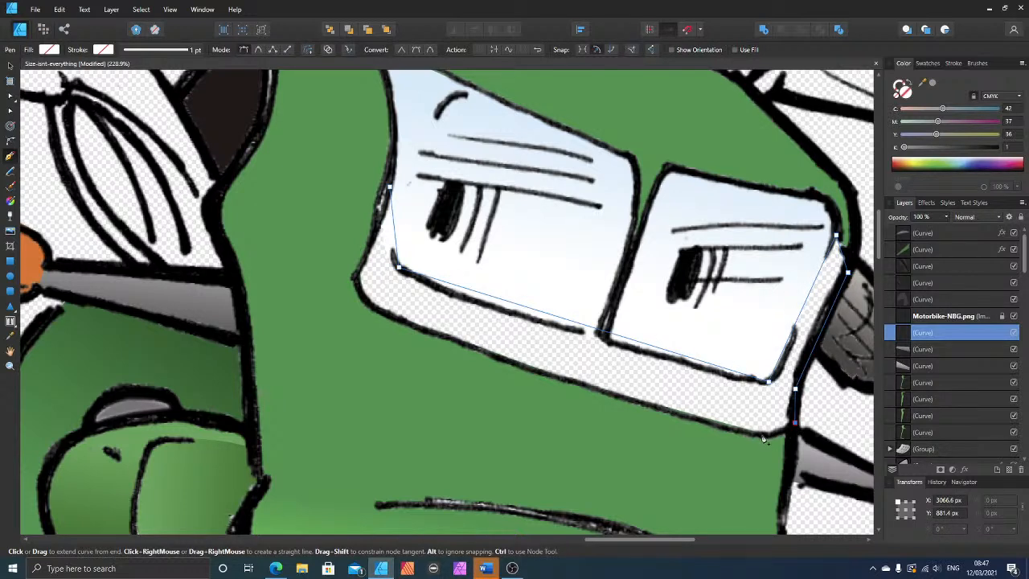
{"action": "left_click", "coordinate": [762, 434]}
{"action": "left_click", "coordinate": [370, 305]}
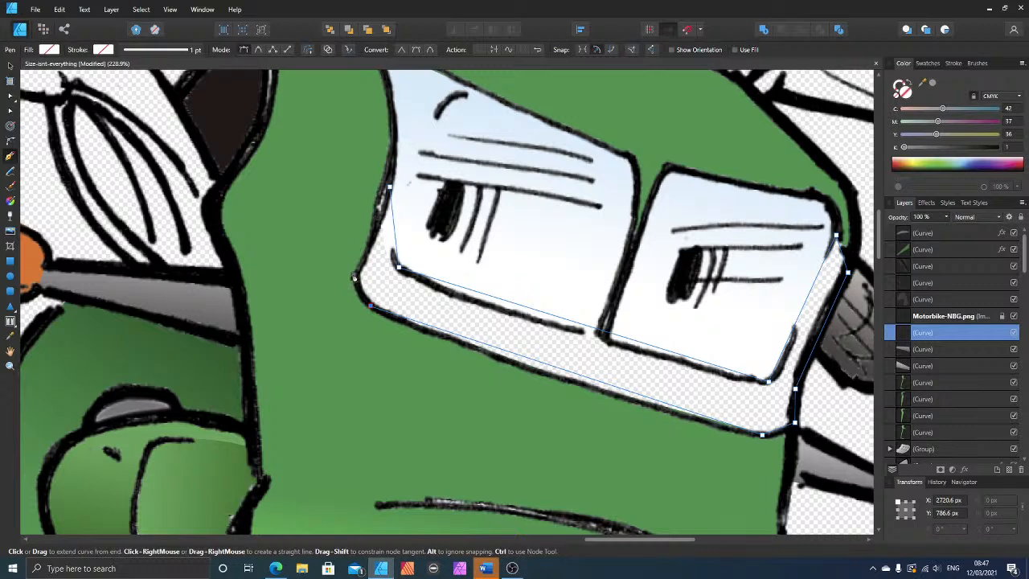
{"action": "left_click", "coordinate": [354, 275]}
{"action": "left_click", "coordinate": [389, 186]}
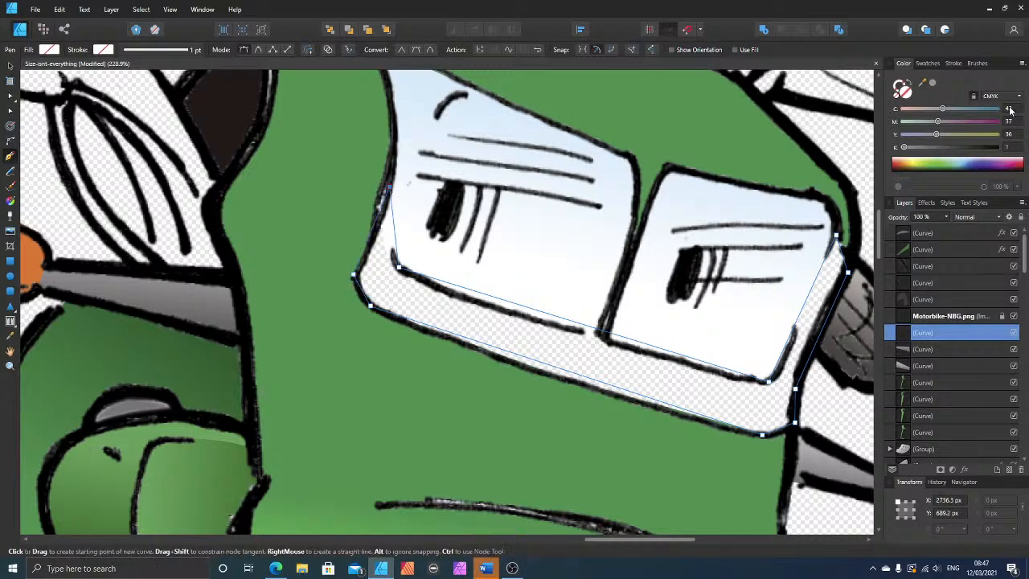
{"action": "left_click_drag", "start_coordinate": [923, 84], "coordinate": [465, 372]}
{"action": "left_click", "coordinate": [933, 83]}
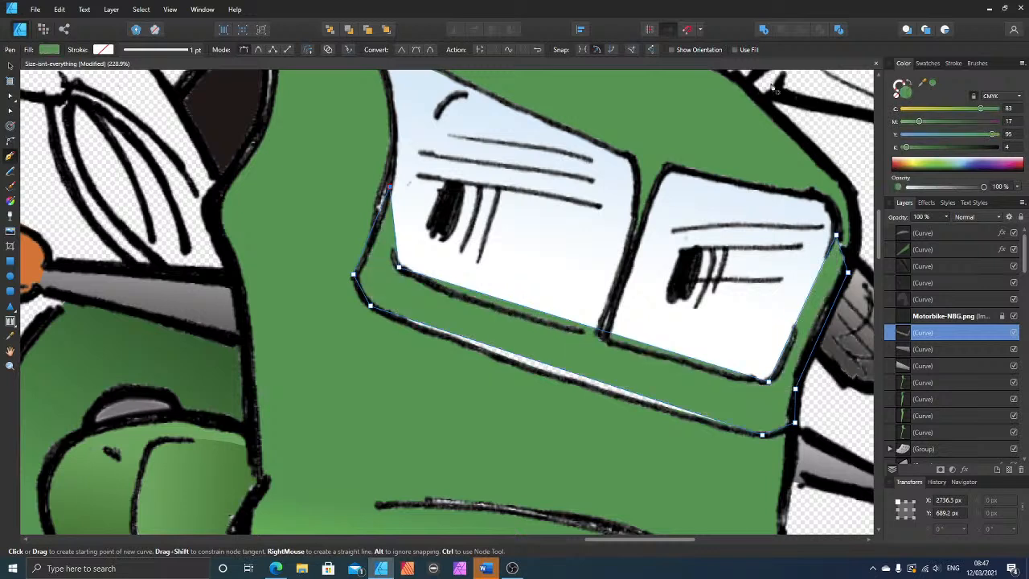
Step: Curve the strip's edges to follow the line art, adding nodes at the divider between the eyes and adjusting the upper outer corner
{"action": "left_click", "coordinate": [10, 110]}
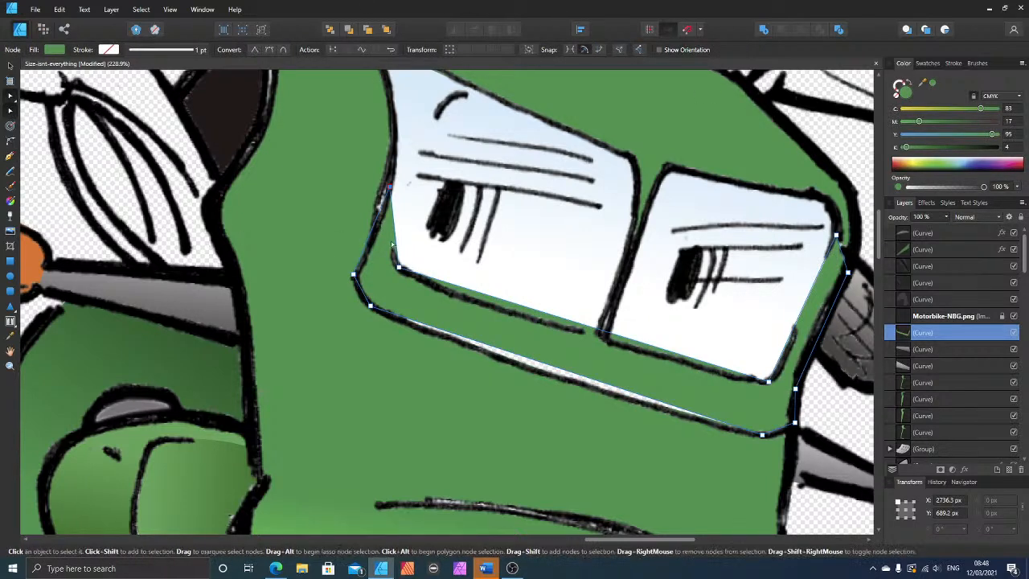
{"action": "left_click_drag", "start_coordinate": [390, 249], "coordinate": [391, 252]}
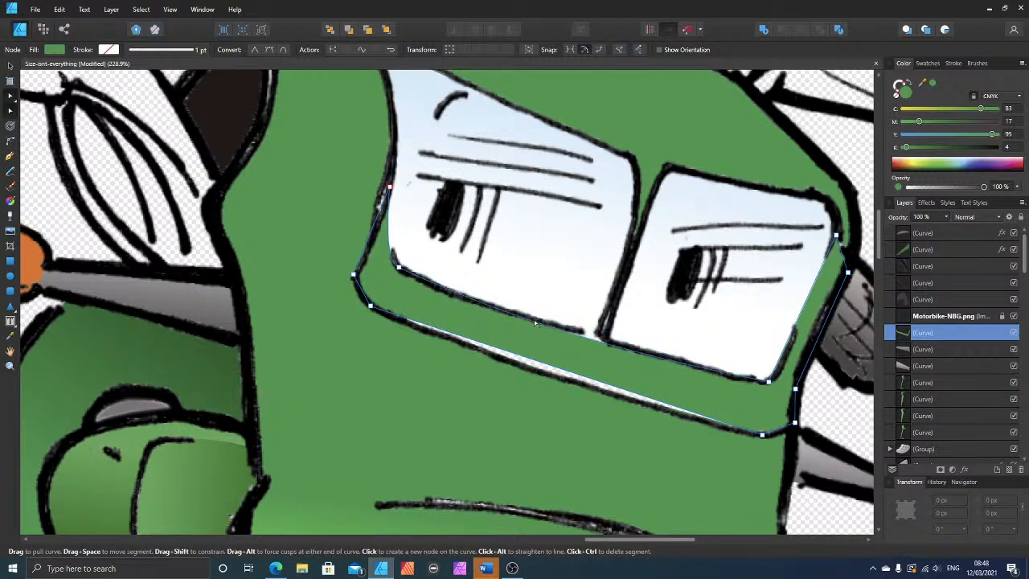
{"action": "left_click", "coordinate": [597, 338]}
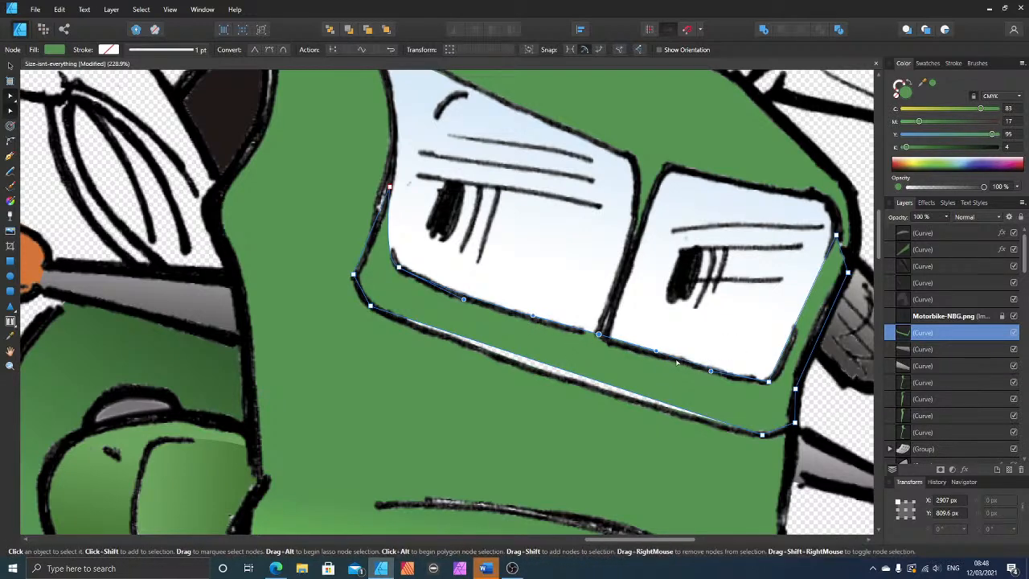
{"action": "left_click_drag", "start_coordinate": [656, 352], "coordinate": [628, 344]}
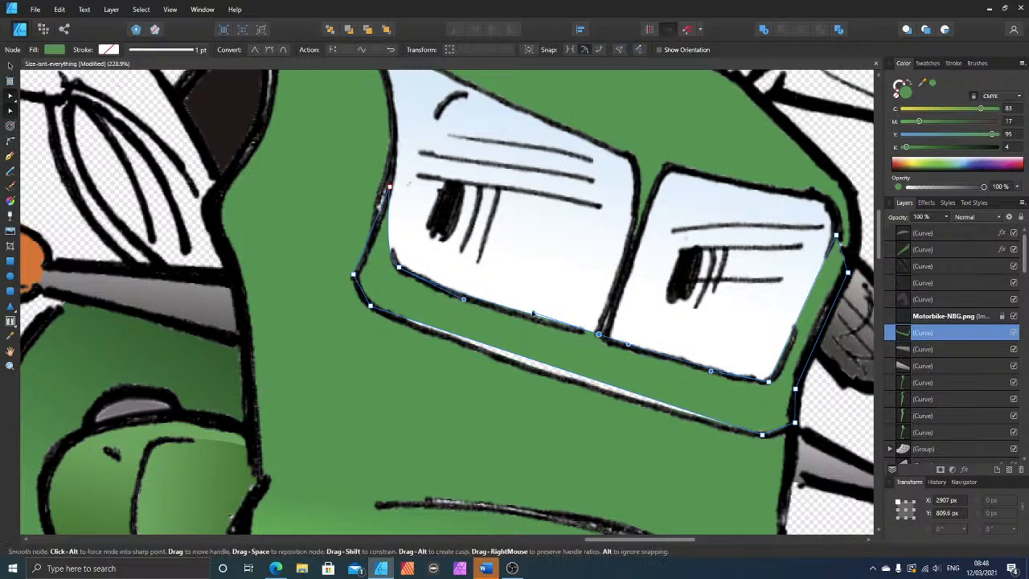
{"action": "left_click_drag", "start_coordinate": [533, 314], "coordinate": [589, 334]}
{"action": "left_click", "coordinate": [610, 338]}
{"action": "left_click", "coordinate": [608, 337]}
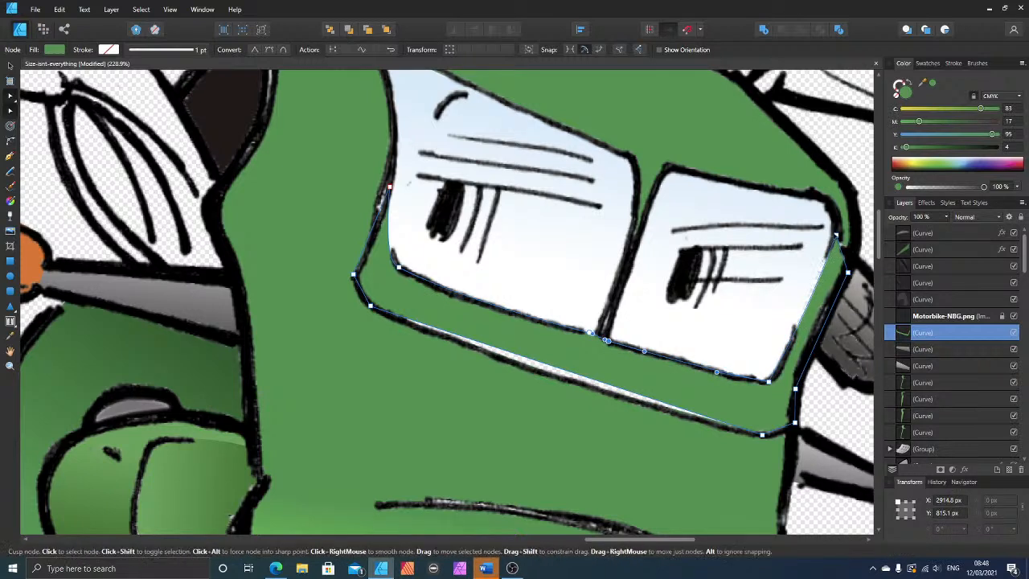
{"action": "left_click", "coordinate": [837, 235]}
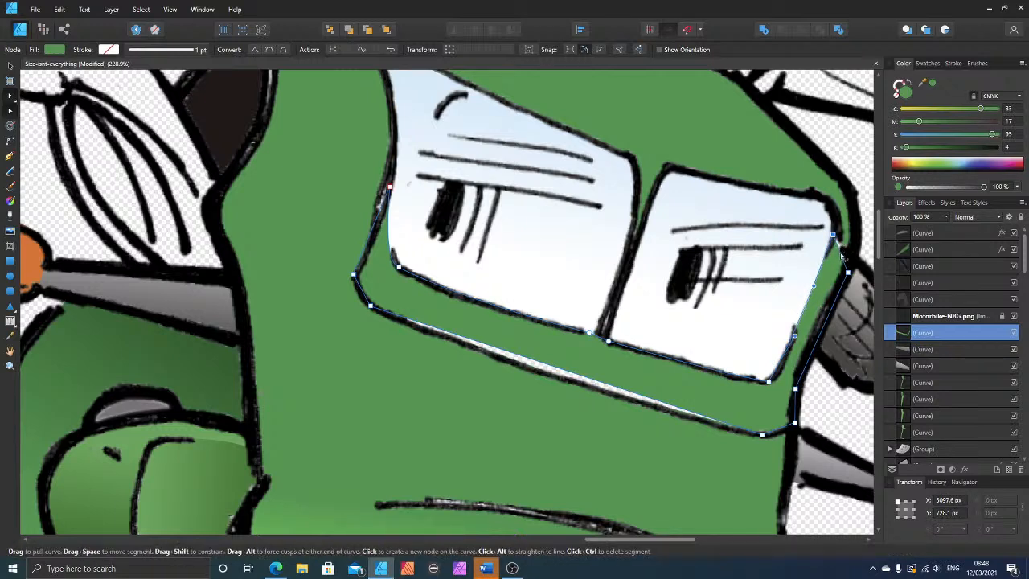
{"action": "left_click_drag", "start_coordinate": [841, 254], "coordinate": [845, 243]}
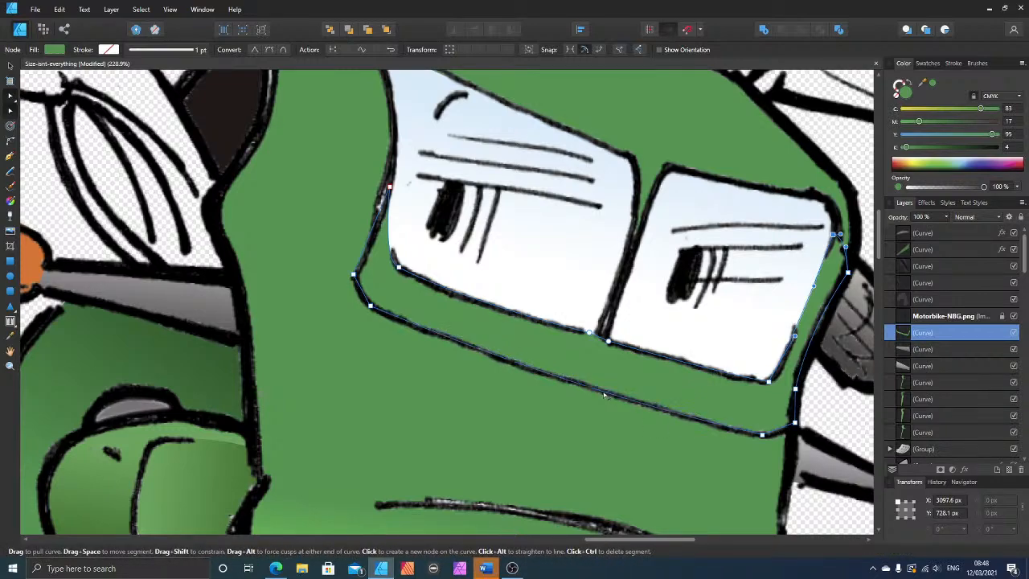
Step: Apply a linear gradient down the strip from dark green (C 89, M 38, Y 100, K 38) at the eyes to the fairing green below
{"action": "scroll", "coordinate": [599, 238], "scroll_direction": "down", "scroll_amount": 6}
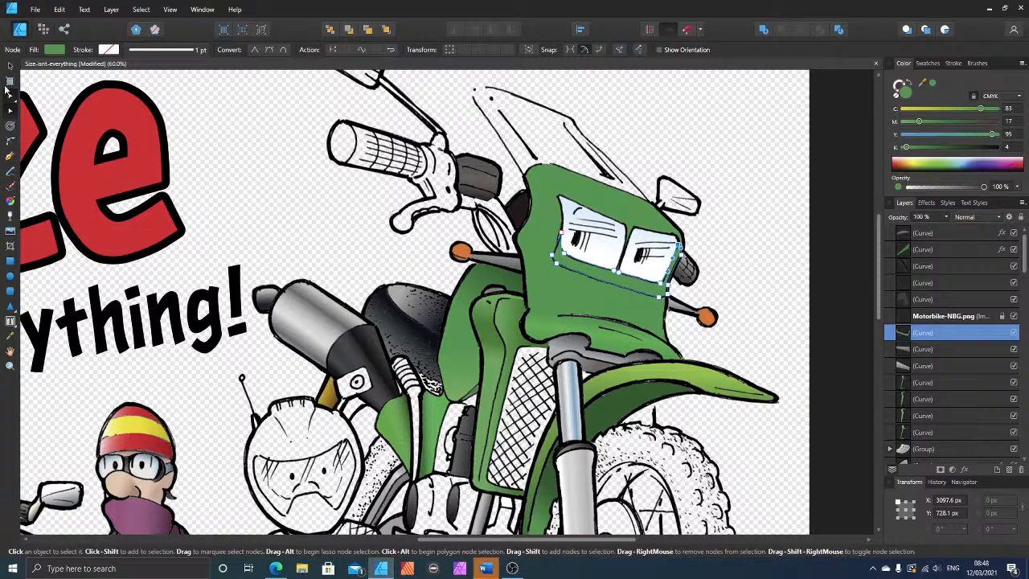
{"action": "left_click", "coordinate": [10, 64]}
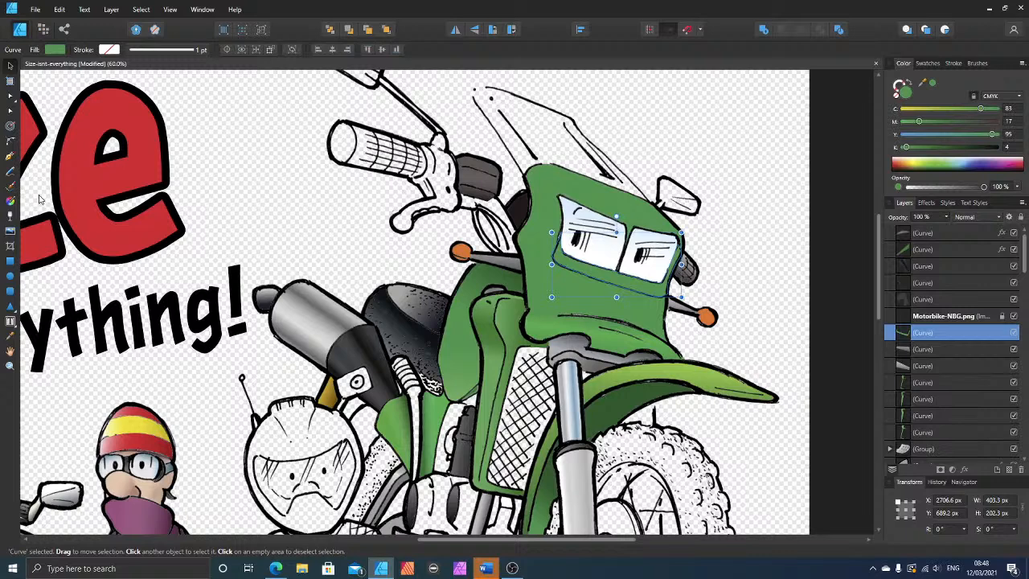
{"action": "left_click", "coordinate": [14, 202]}
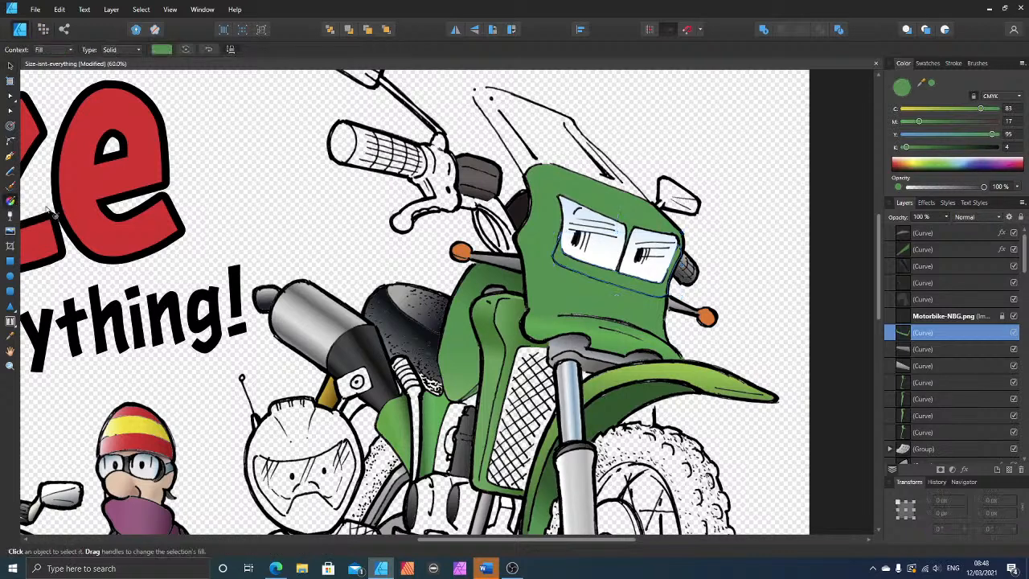
{"action": "left_click_drag", "start_coordinate": [615, 287], "coordinate": [624, 269]}
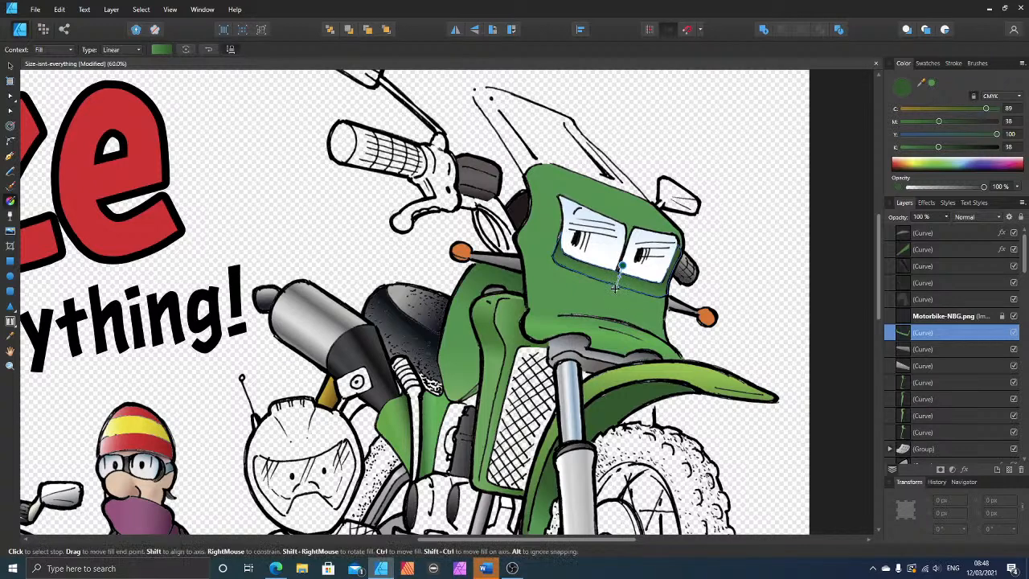
{"action": "left_click", "coordinate": [616, 284]}
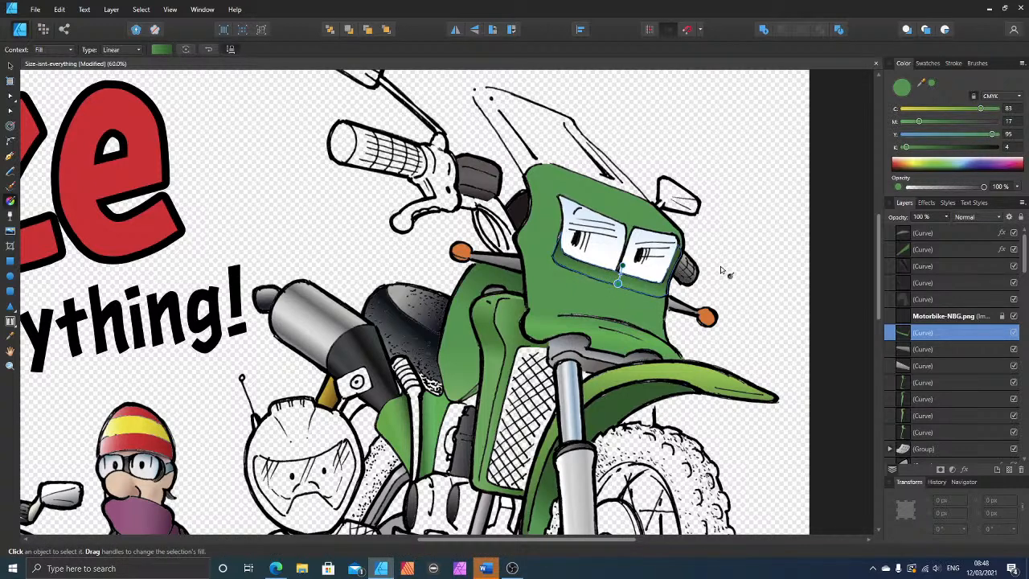
{"action": "scroll", "coordinate": [726, 268], "scroll_direction": "up", "scroll_amount": 3}
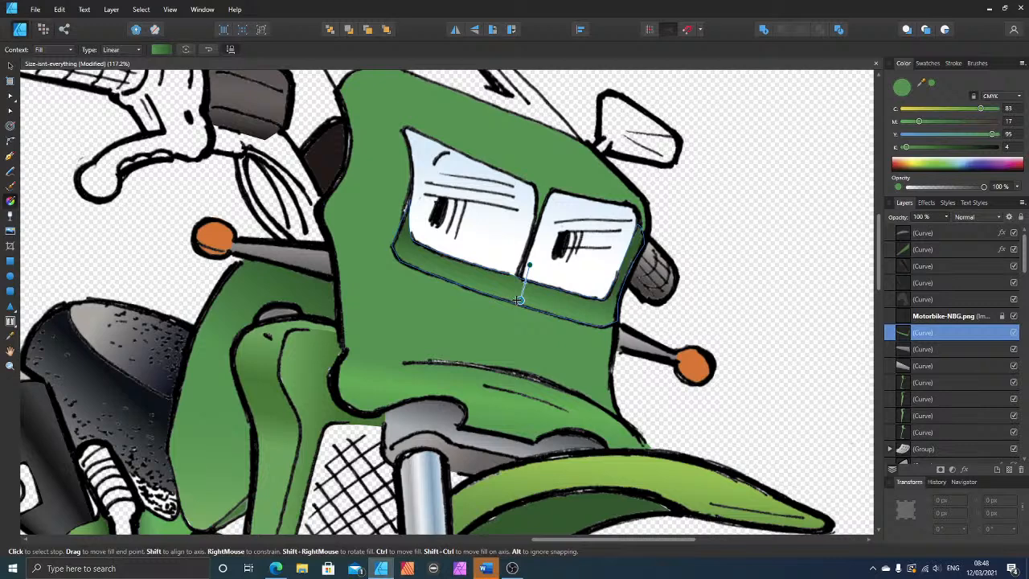
{"action": "left_click_drag", "start_coordinate": [520, 299], "coordinate": [514, 302]}
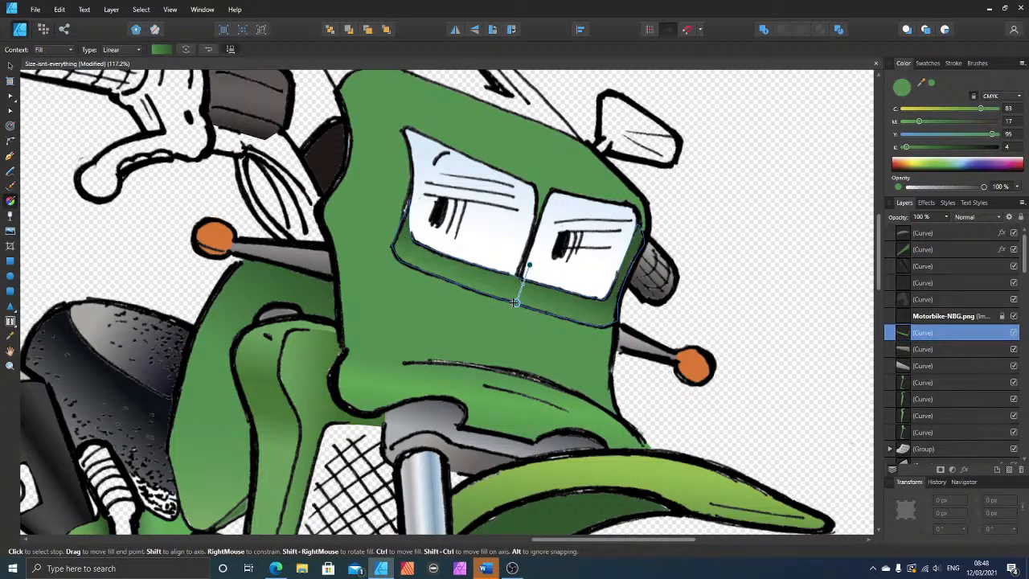
Step: Lighten the gradient's lower stop to C 62, M 3, Y 78, K 4
{"action": "left_click", "coordinate": [947, 108]}
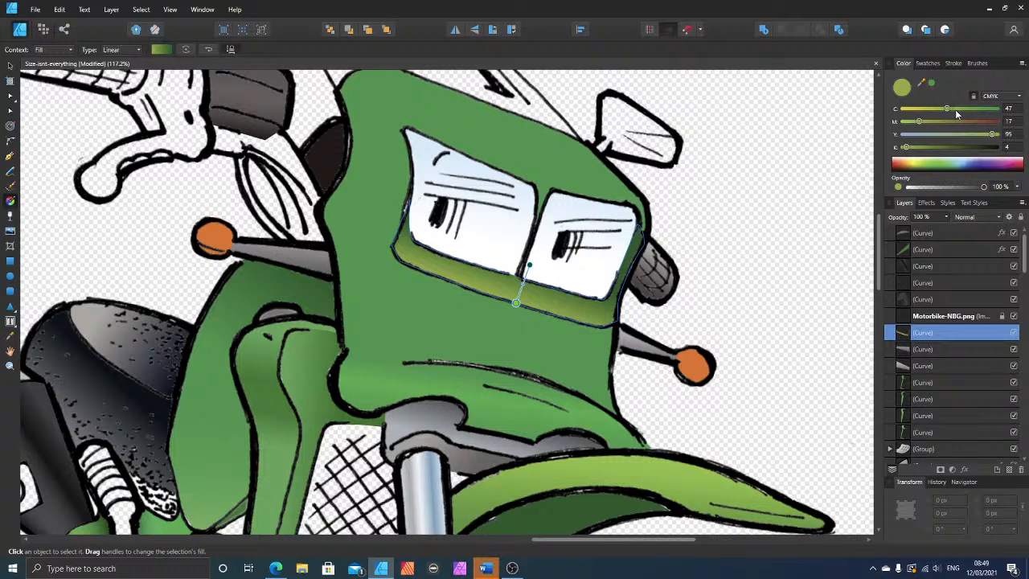
{"action": "left_click_drag", "start_coordinate": [959, 109], "coordinate": [977, 111]}
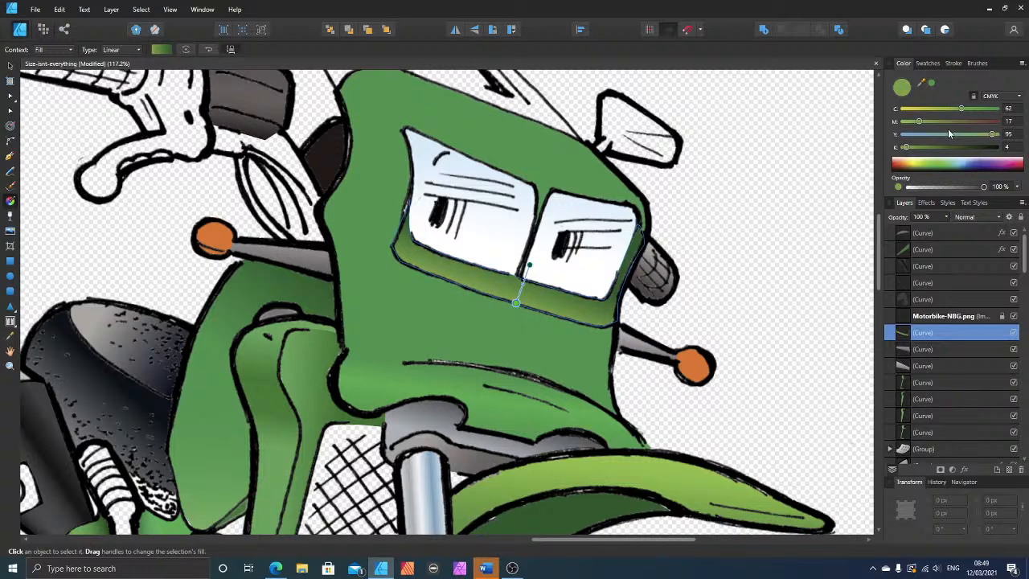
{"action": "left_click", "coordinate": [980, 133]}
{"action": "left_click_drag", "start_coordinate": [919, 121], "coordinate": [907, 123]}
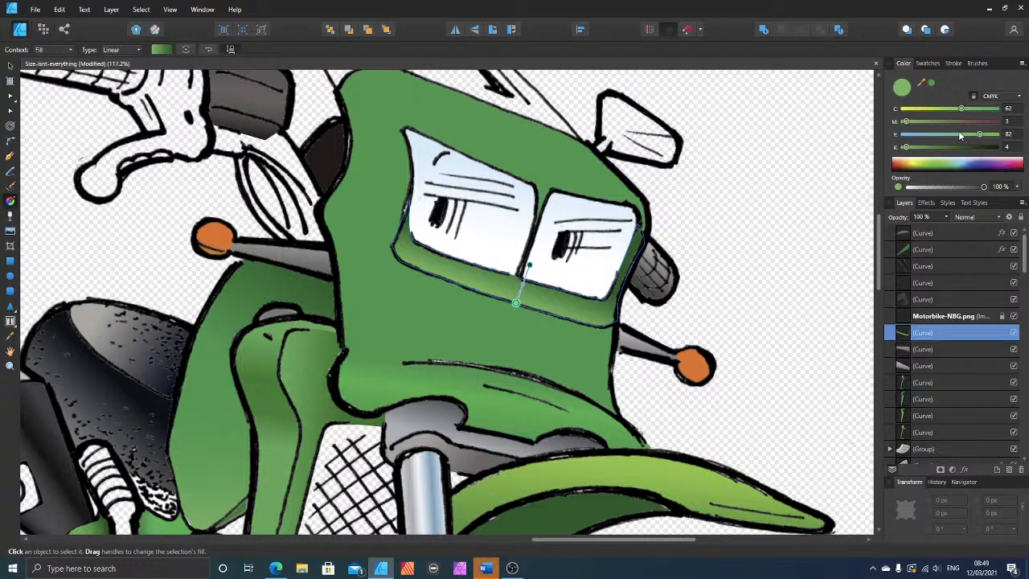
{"action": "left_click_drag", "start_coordinate": [978, 134], "coordinate": [977, 135]}
Step: Pull the strip's edge up into the divider between the eyes with an added node, smooth its handles, and deselect the shape
{"action": "scroll", "coordinate": [486, 221], "scroll_direction": "up", "scroll_amount": 3}
{"action": "scroll", "coordinate": [529, 327], "scroll_direction": "up", "scroll_amount": 8}
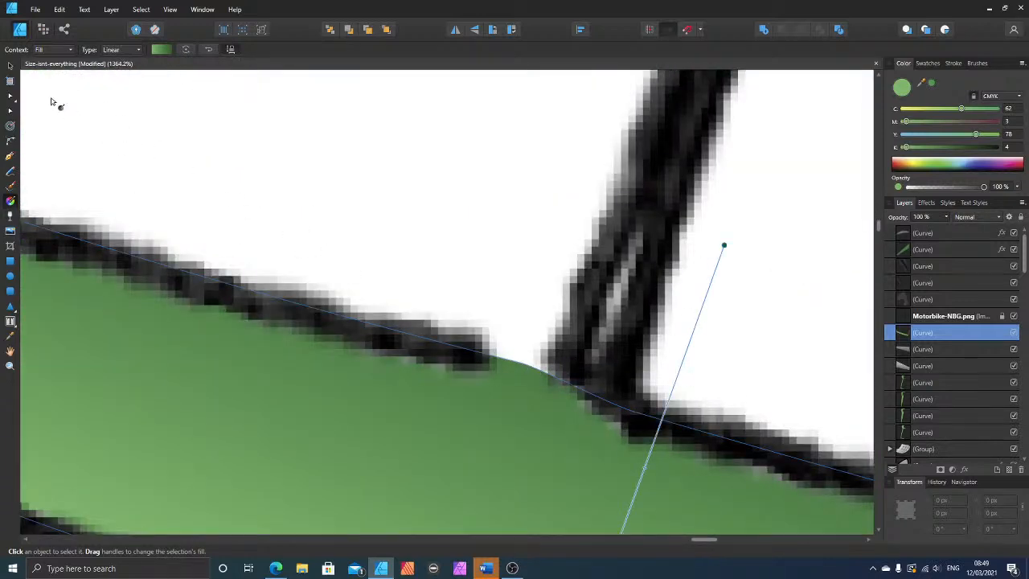
{"action": "left_click", "coordinate": [11, 95]}
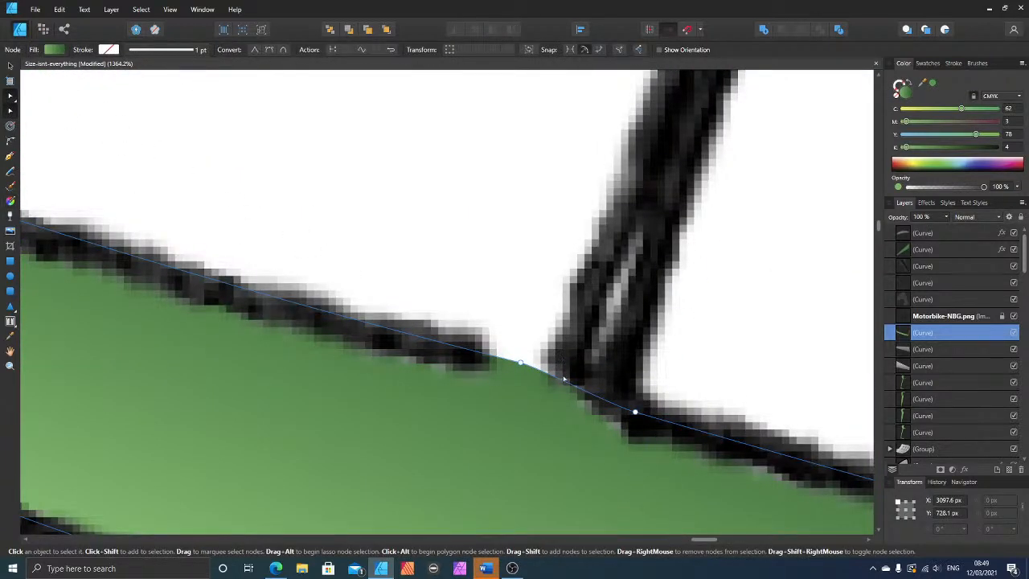
{"action": "left_click_drag", "start_coordinate": [556, 376], "coordinate": [615, 299]}
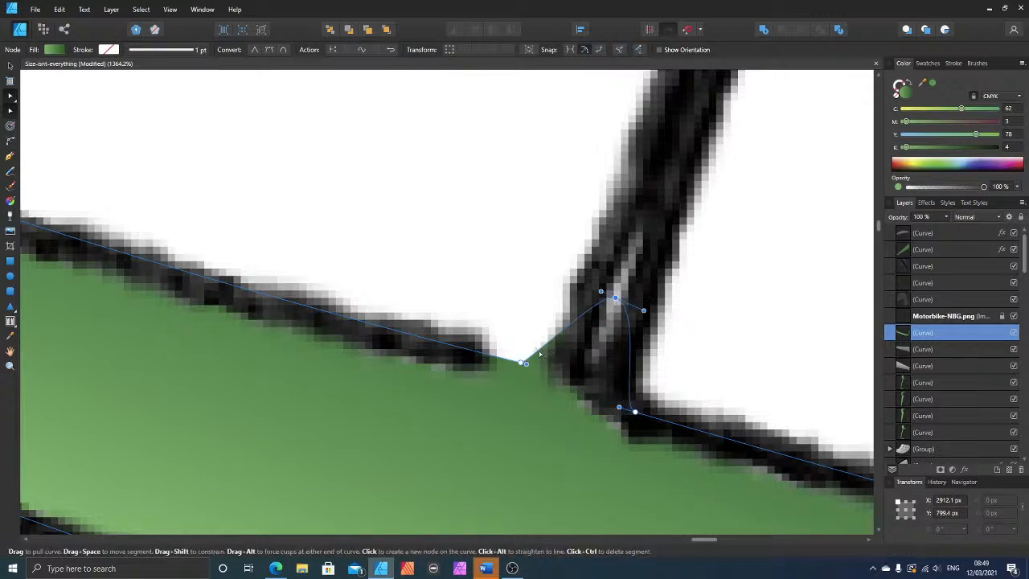
{"action": "left_click_drag", "start_coordinate": [524, 364], "coordinate": [562, 370]}
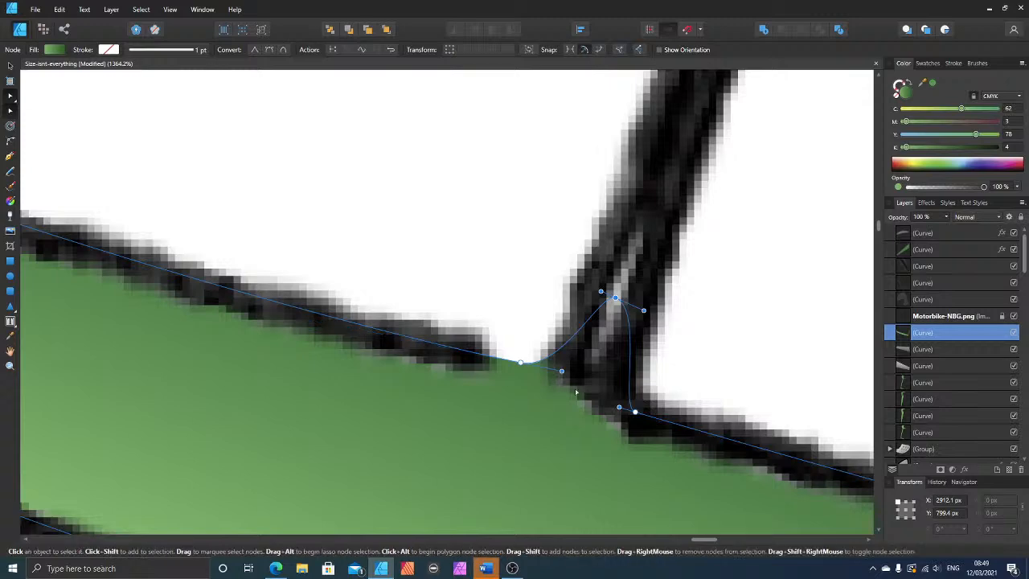
{"action": "left_click_drag", "start_coordinate": [619, 408], "coordinate": [600, 401]}
{"action": "scroll", "coordinate": [548, 269], "scroll_direction": "down", "scroll_amount": 12}
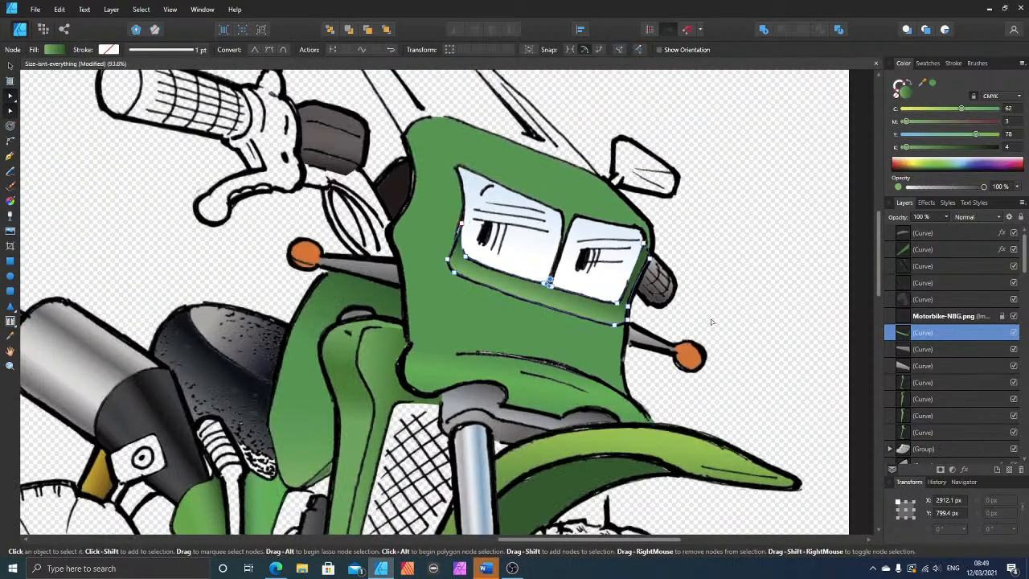
{"action": "left_click", "coordinate": [756, 317]}
{"action": "scroll", "coordinate": [756, 318], "scroll_direction": "down", "scroll_amount": 3}
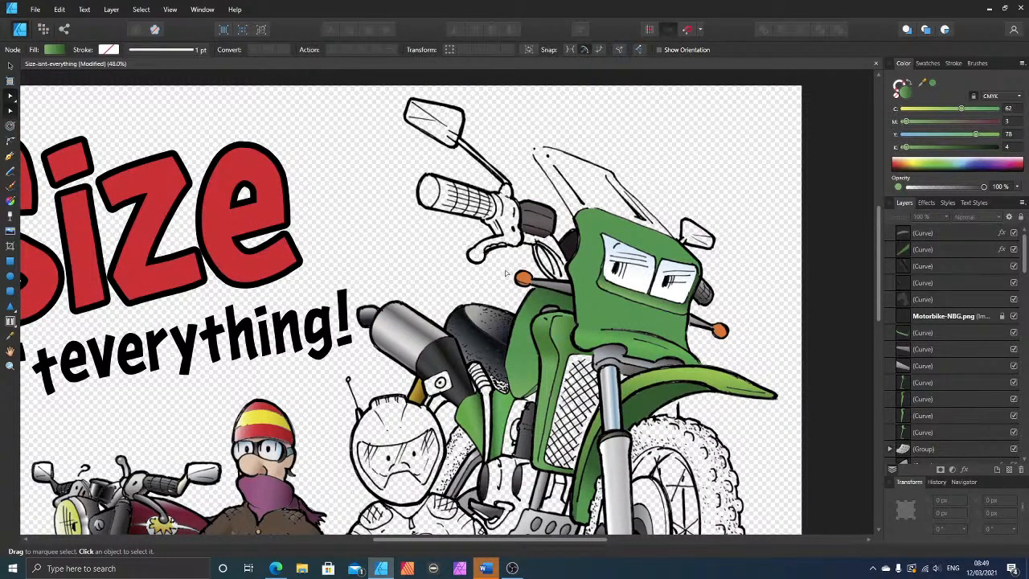
Step: Look over the whole cartoon and the green bike for uncoloured parts, ending at the small mirror beside the fairing
{"action": "scroll", "coordinate": [501, 319], "scroll_direction": "down", "scroll_amount": 3}
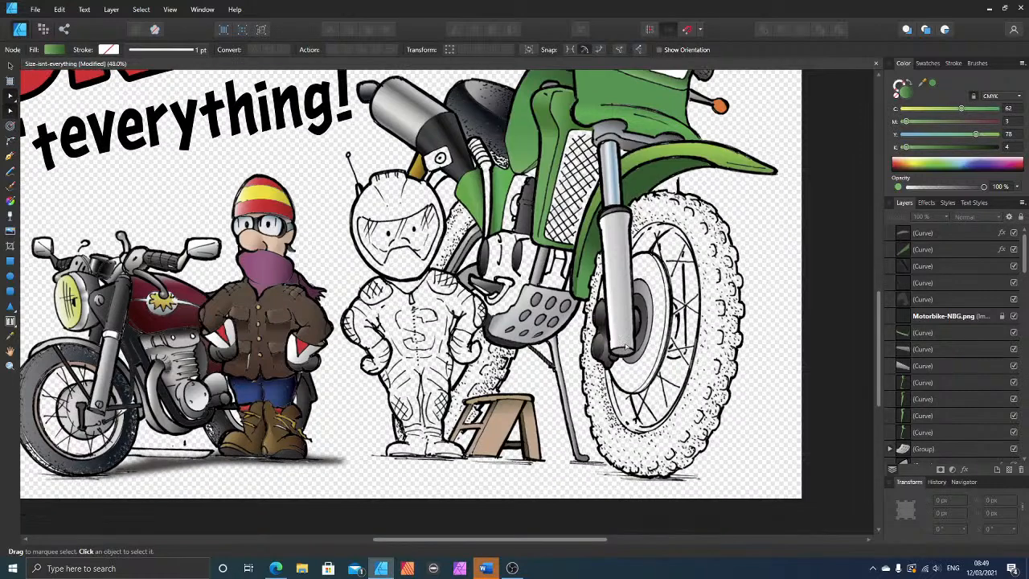
{"action": "scroll", "coordinate": [621, 330], "scroll_direction": "down", "scroll_amount": 2}
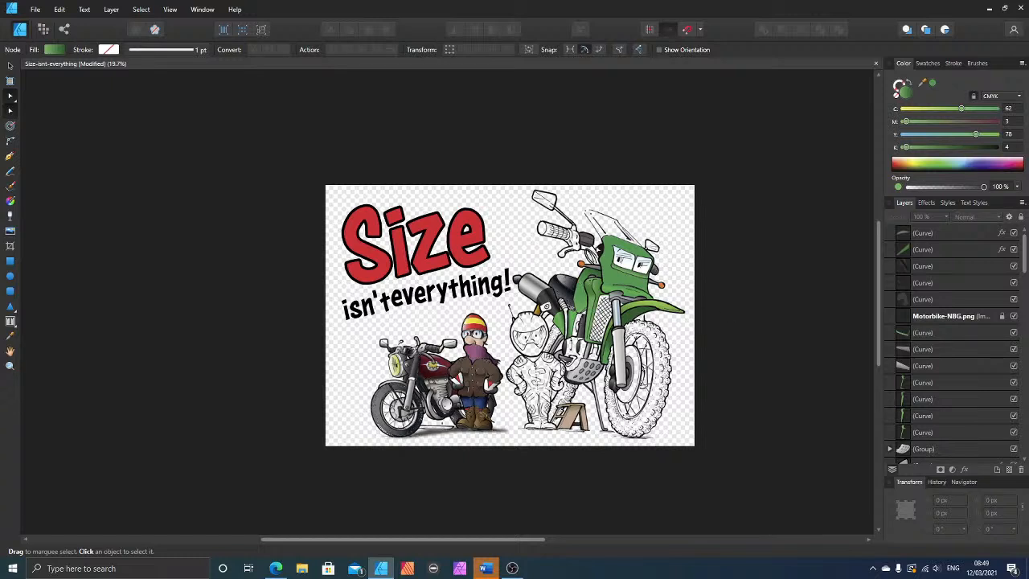
{"action": "scroll", "coordinate": [683, 270], "scroll_direction": "up", "scroll_amount": 3}
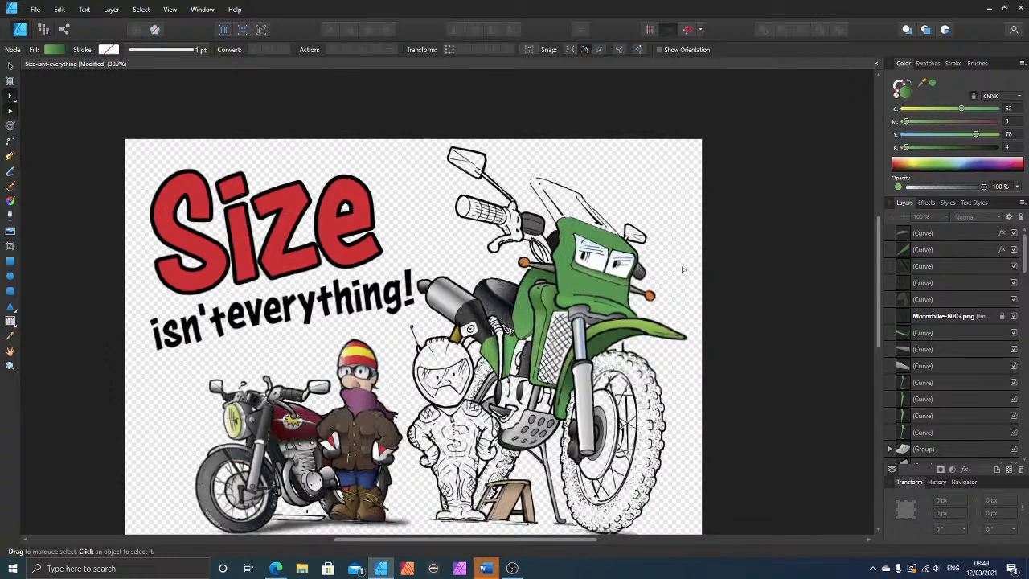
{"action": "scroll", "coordinate": [638, 283], "scroll_direction": "up", "scroll_amount": 2}
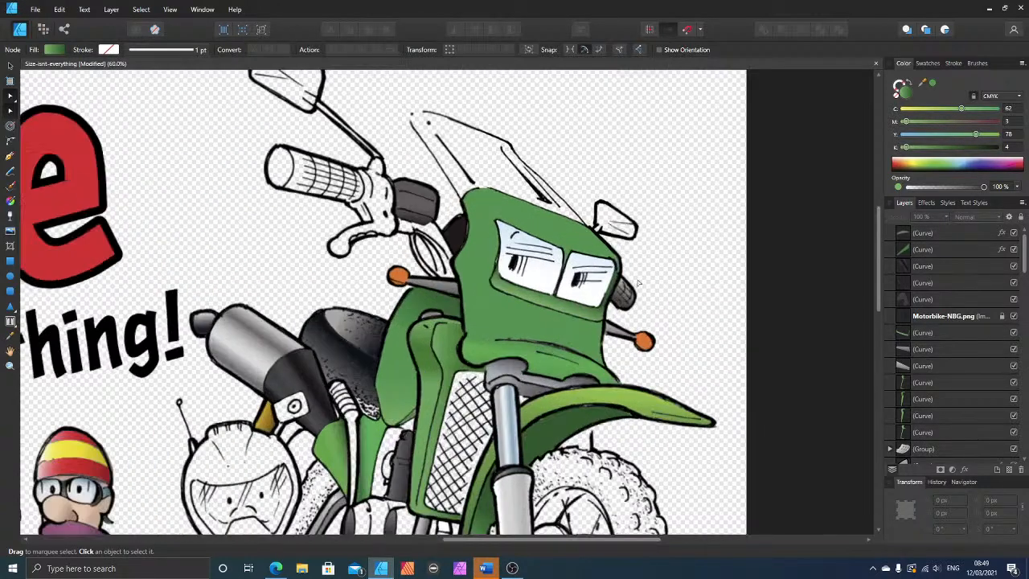
{"action": "scroll", "coordinate": [640, 290], "scroll_direction": "up", "scroll_amount": 2}
{"action": "scroll", "coordinate": [643, 306], "scroll_direction": "up", "scroll_amount": 2}
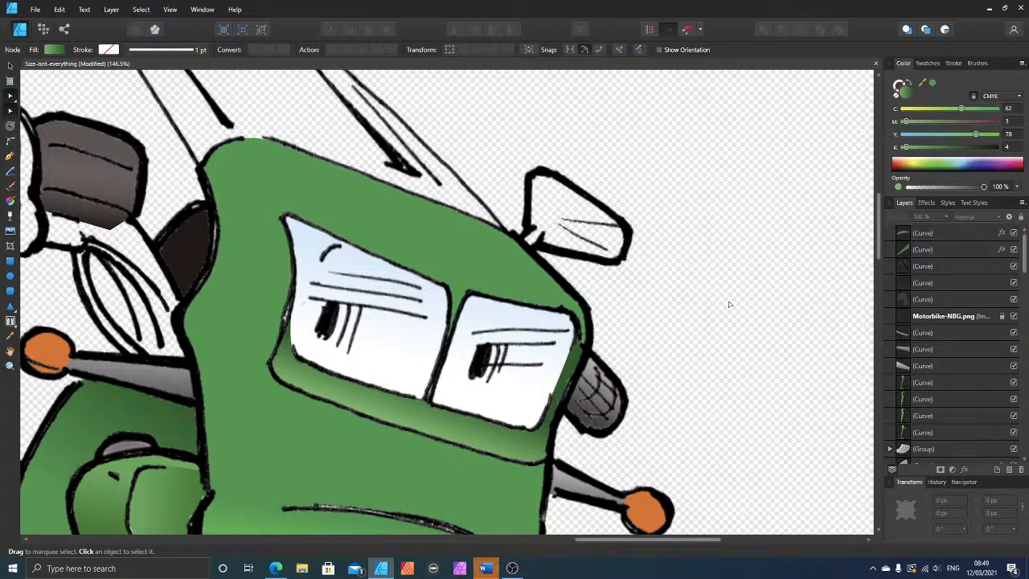
{"action": "scroll", "coordinate": [691, 290], "scroll_direction": "up", "scroll_amount": 1}
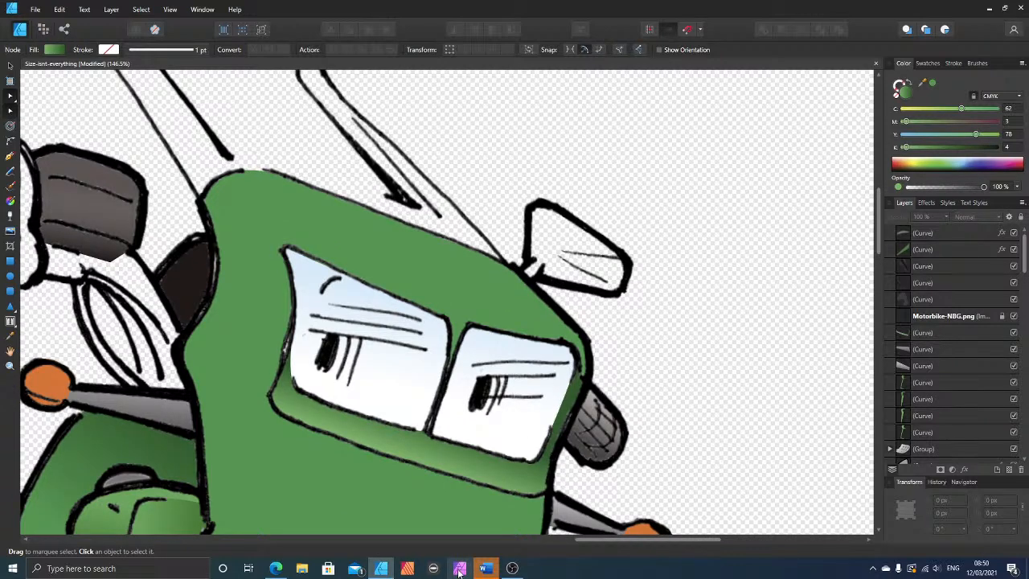
{"action": "scroll", "coordinate": [672, 332], "scroll_direction": "up", "scroll_amount": 2}
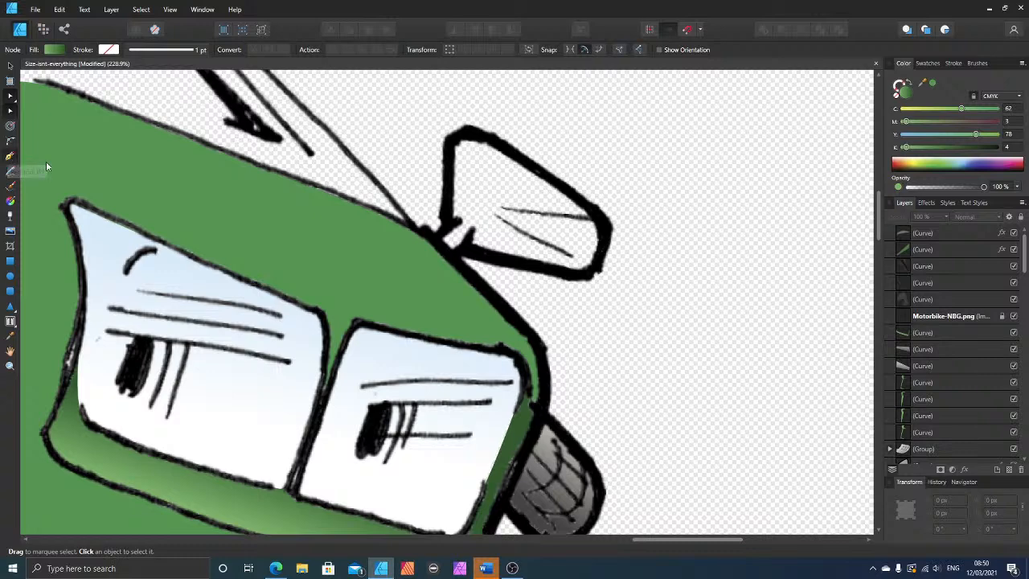
Step: Trace the small mirror at the fairing's right corner, including its short mount, as a closed shape with the Pen tool
{"action": "left_click", "coordinate": [10, 156]}
{"action": "left_click", "coordinate": [434, 237]}
{"action": "left_click", "coordinate": [447, 222]}
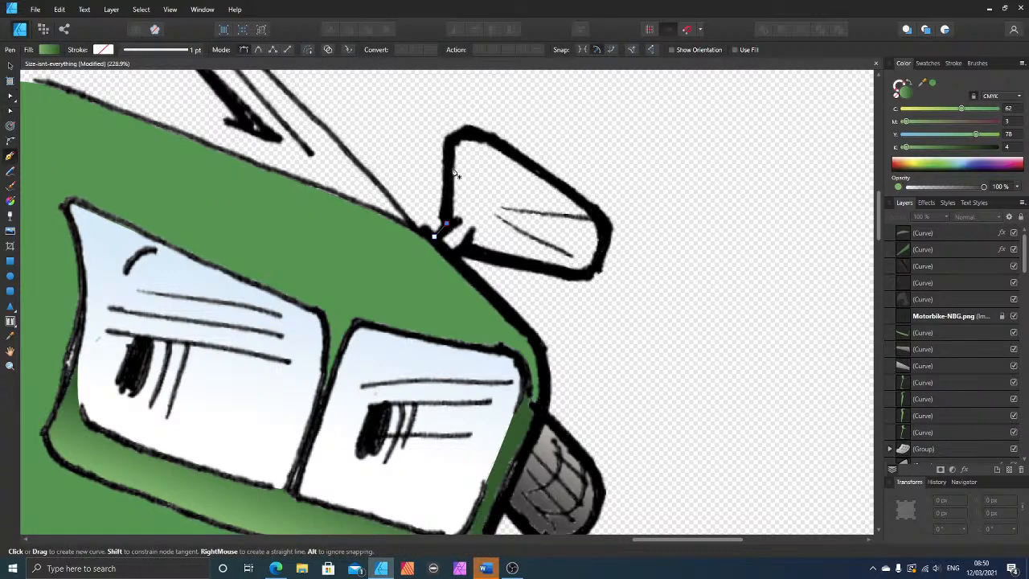
{"action": "left_click", "coordinate": [448, 140]}
{"action": "left_click", "coordinate": [468, 134]}
{"action": "left_click", "coordinate": [511, 151]}
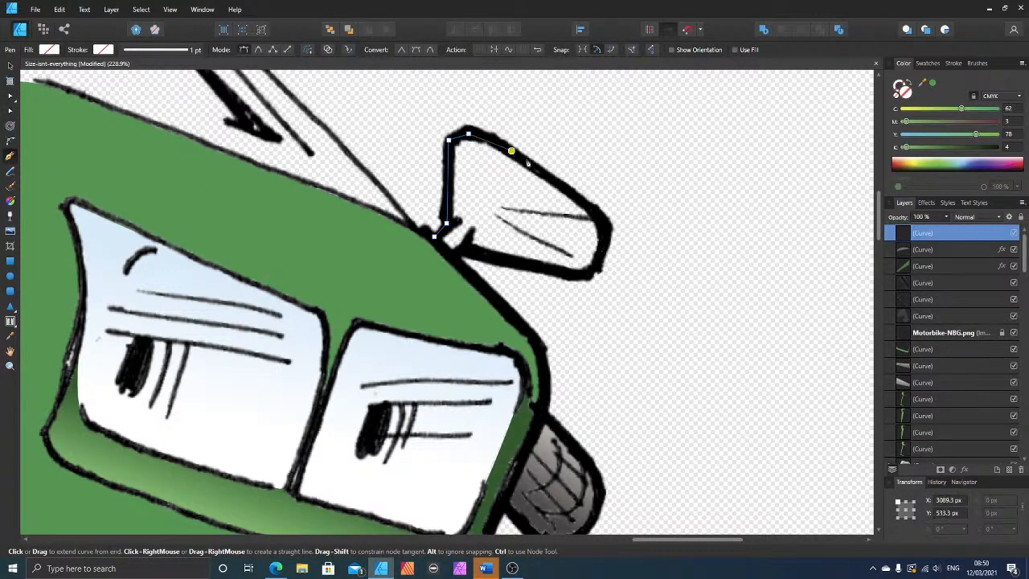
{"action": "left_click", "coordinate": [608, 222]}
{"action": "left_click", "coordinate": [597, 258]}
{"action": "left_click", "coordinate": [583, 273]}
{"action": "left_click", "coordinate": [465, 250]}
{"action": "left_click", "coordinate": [455, 256]}
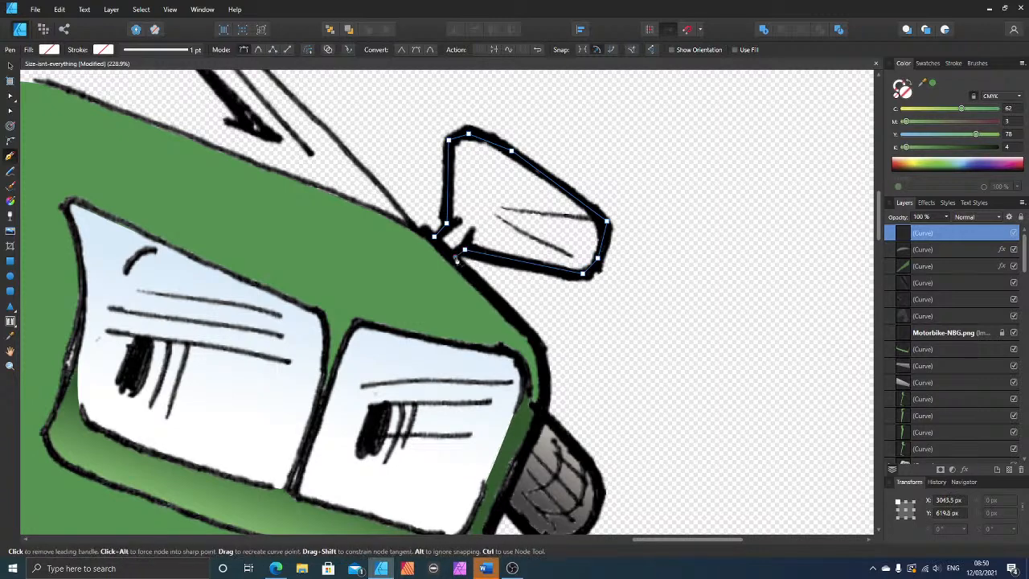
{"action": "left_click", "coordinate": [434, 236]}
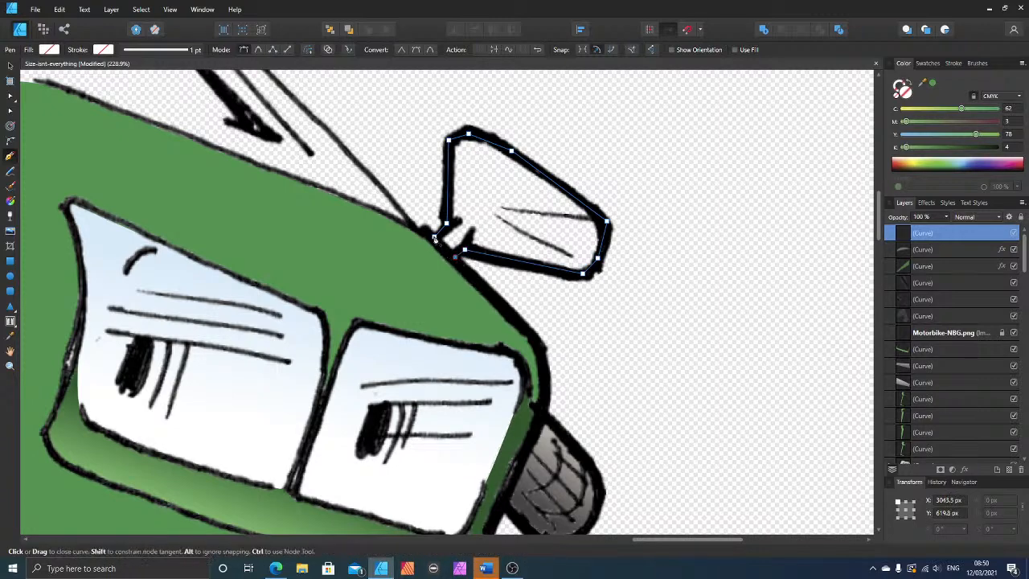
Step: Fill the small mirror shape with grey at C 17, M 14, Y 15, K 26
{"action": "left_click", "coordinate": [916, 147]}
{"action": "left_click", "coordinate": [917, 134]}
{"action": "left_click", "coordinate": [916, 122]}
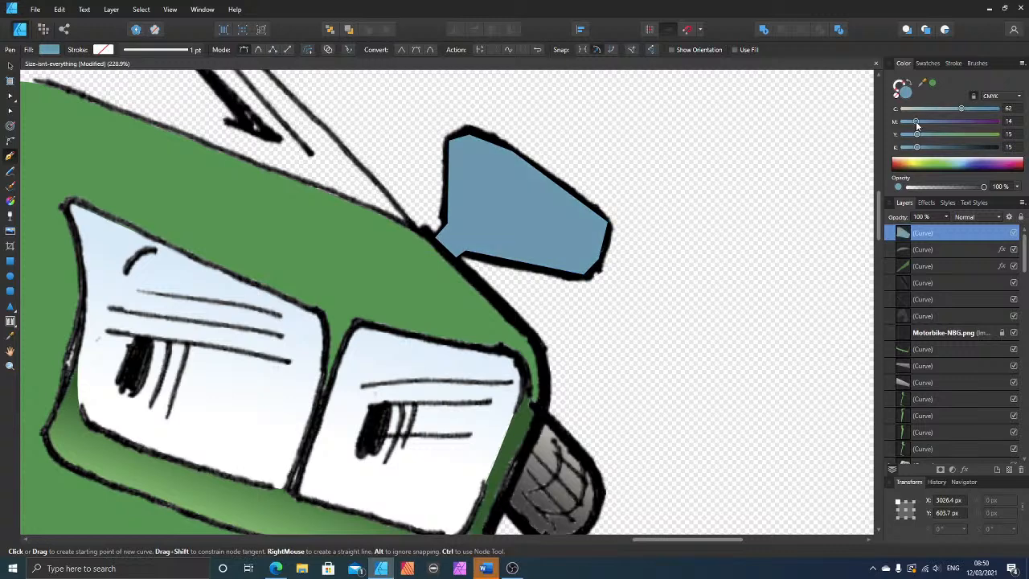
{"action": "left_click", "coordinate": [919, 108]}
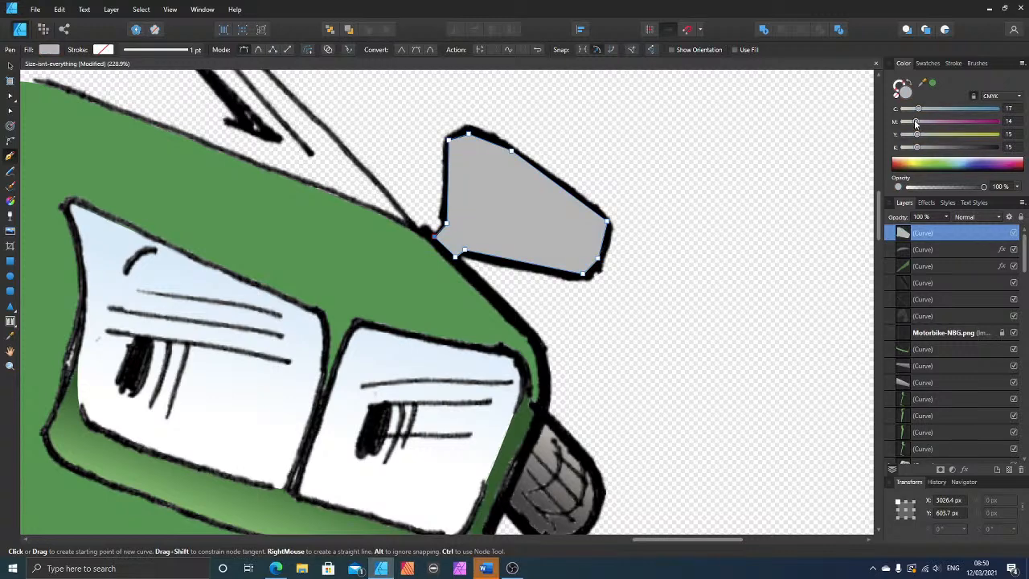
{"action": "left_click_drag", "start_coordinate": [918, 149], "coordinate": [929, 149]}
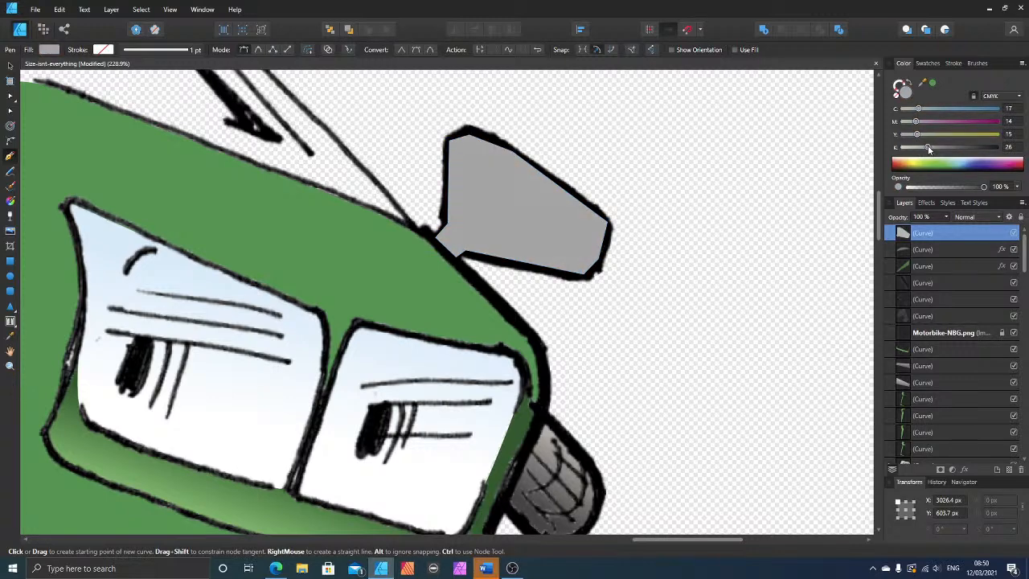
Step: Move the small mirror shape down the layer order to just beneath the Motorbike-NBG.png line art and the green strip's curve
{"action": "left_click", "coordinate": [10, 66]}
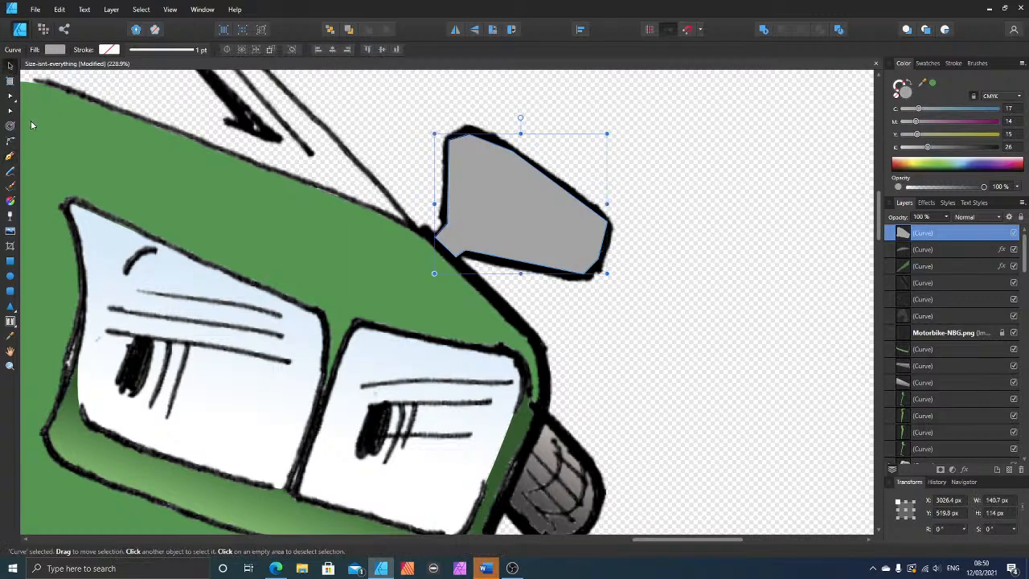
{"action": "key", "text": "ctrl+bracketleft"}
{"action": "key", "text": "ctrl+bracketleft"}
{"action": "key", "text": "ctrl+bracketleft"}
{"action": "key", "text": "ctrl+bracketleft"}
{"action": "key", "text": "ctrl+bracketleft"}
{"action": "key", "text": "ctrl+bracketleft"}
{"action": "key", "text": "ctrl+bracketleft"}
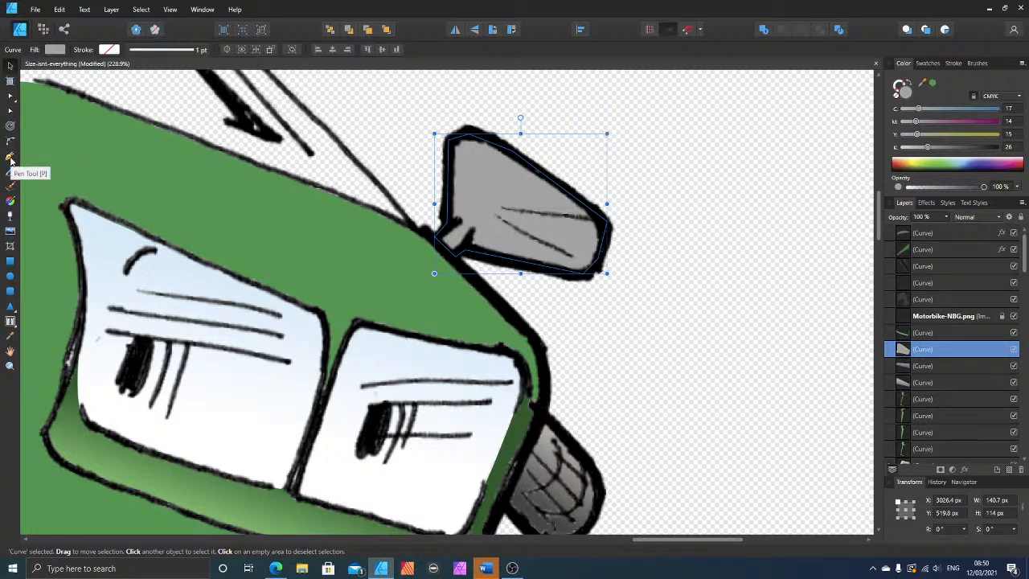
Step: Apply a linear gradient down the small mirror, from lighter grey near its top edge to mid grey near its lower edge
{"action": "left_click", "coordinate": [10, 200]}
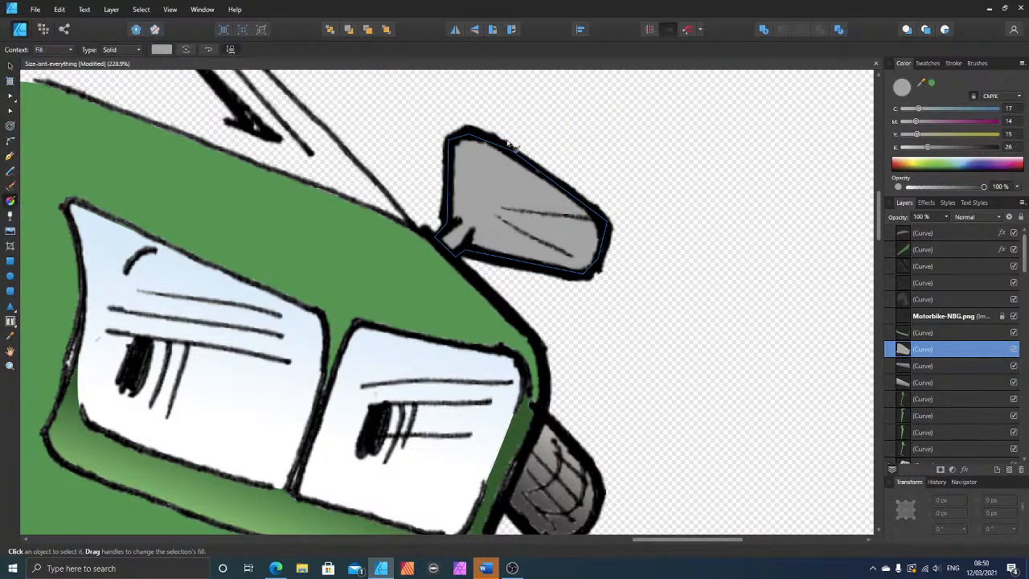
{"action": "mouse_move", "coordinate": [520, 138]}
{"action": "left_mouse_down"}
{"action": "mouse_move", "coordinate": [508, 246]}
{"action": "mouse_move", "coordinate": [491, 161]}
{"action": "mouse_move", "coordinate": [531, 155]}
{"action": "mouse_move", "coordinate": [530, 253]}
{"action": "mouse_move", "coordinate": [500, 254]}
{"action": "left_mouse_up"}
{"action": "mouse_move", "coordinate": [491, 159]}
{"action": "left_mouse_down"}
{"action": "mouse_move", "coordinate": [523, 177]}
{"action": "mouse_move", "coordinate": [495, 159]}
{"action": "left_mouse_up"}
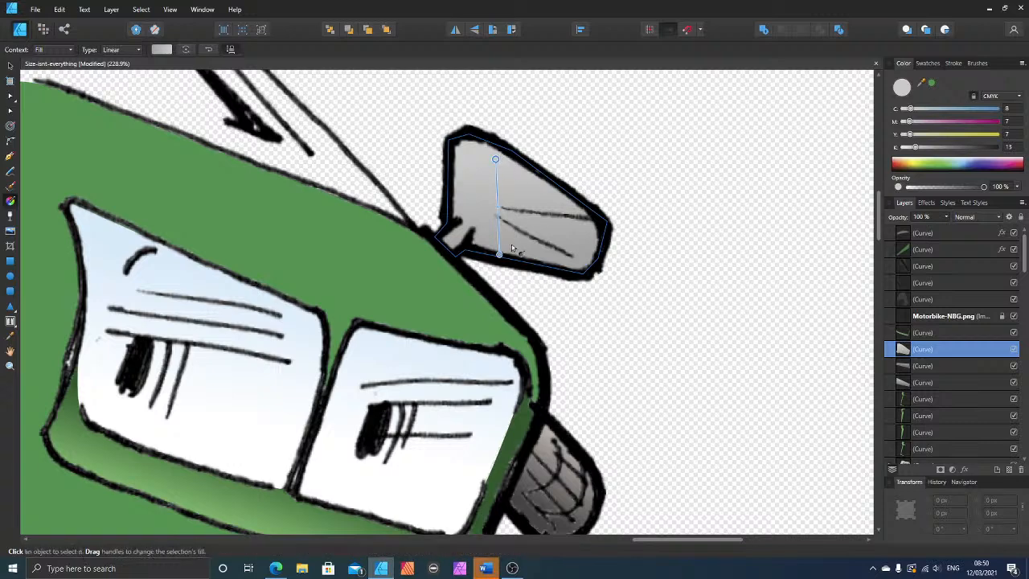
{"action": "left_click_drag", "start_coordinate": [500, 254], "coordinate": [502, 241]}
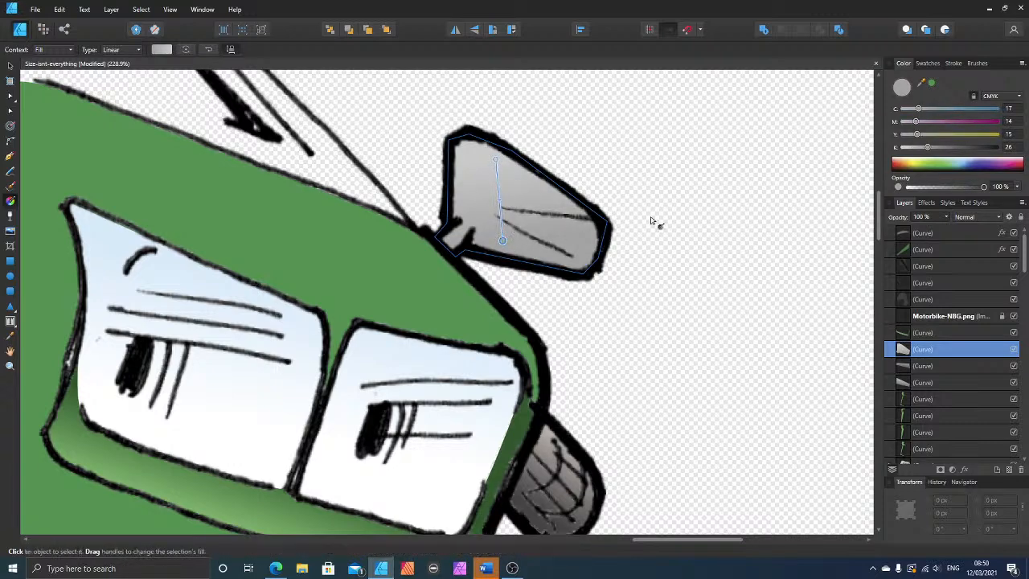
Step: Lighten the mirror gradient's upper stop to C 0, M 0, Y 1, K 9 and darken the lower stop to K 48, then deselect
{"action": "left_click", "coordinate": [496, 160]}
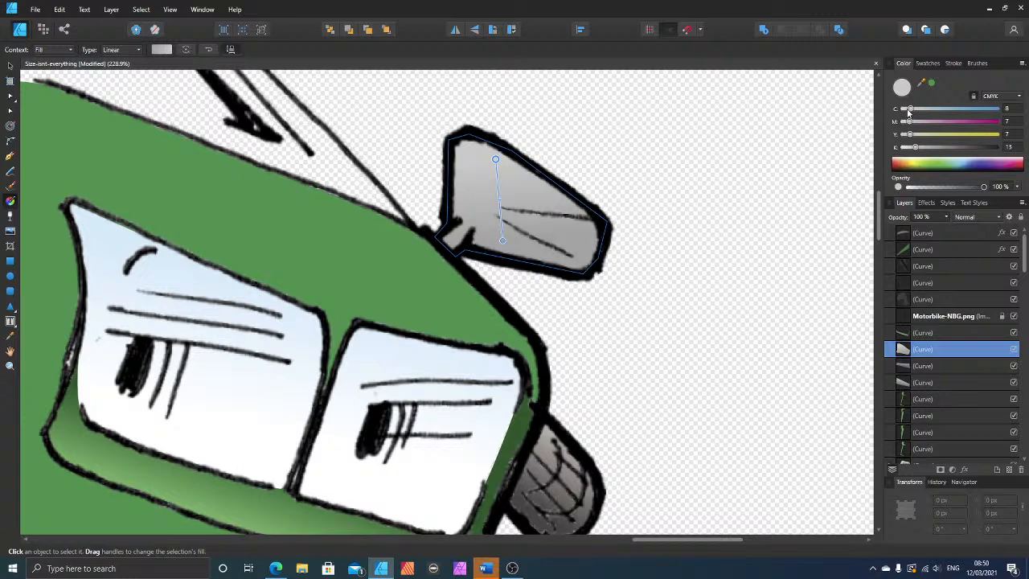
{"action": "left_click_drag", "start_coordinate": [909, 109], "coordinate": [912, 150]}
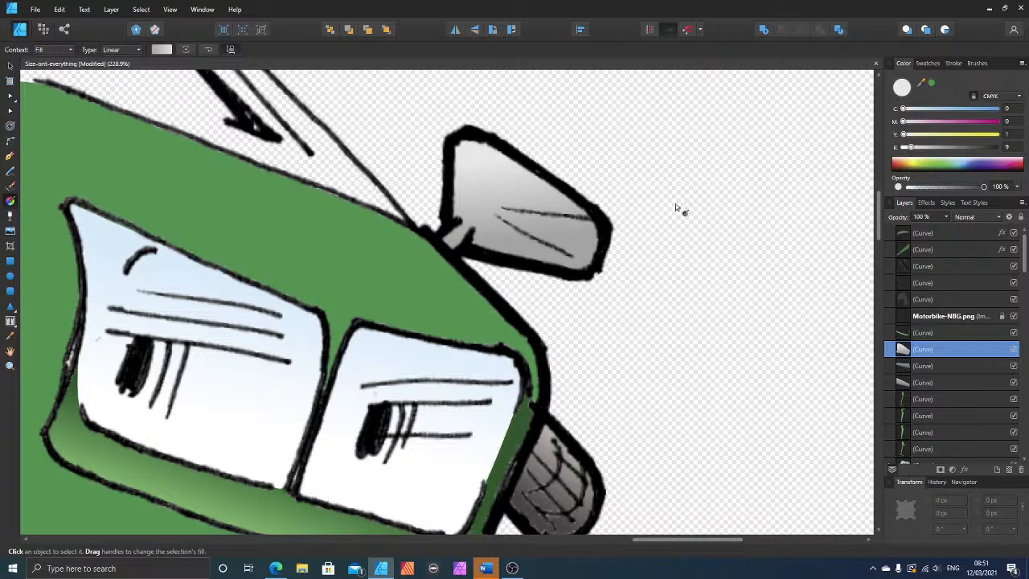
{"action": "left_click_drag", "start_coordinate": [504, 241], "coordinate": [502, 251]}
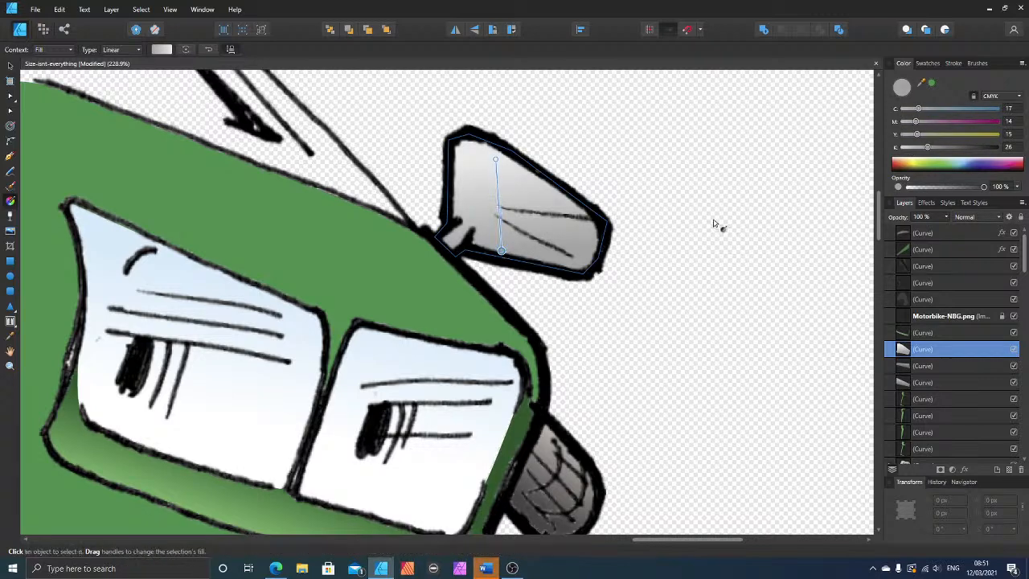
{"action": "left_click", "coordinate": [949, 148]}
{"action": "left_click", "coordinate": [612, 145]}
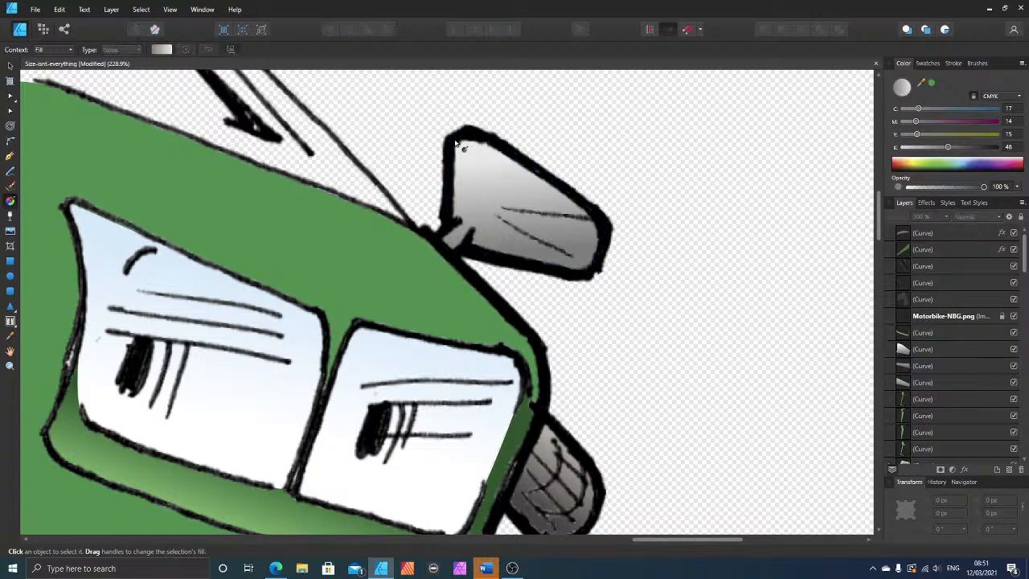
Step: Trace the head of the large mirror above the handlebar grip as a closed shape with the Pen tool
{"action": "scroll", "coordinate": [381, 153], "scroll_direction": "down", "scroll_amount": 6}
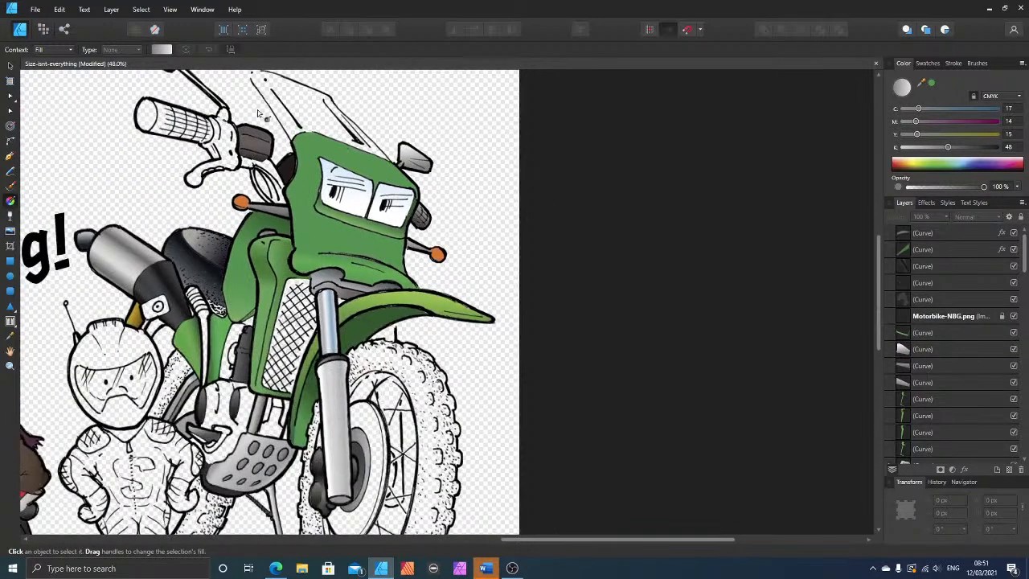
{"action": "scroll", "coordinate": [109, 126], "scroll_direction": "up", "scroll_amount": 5}
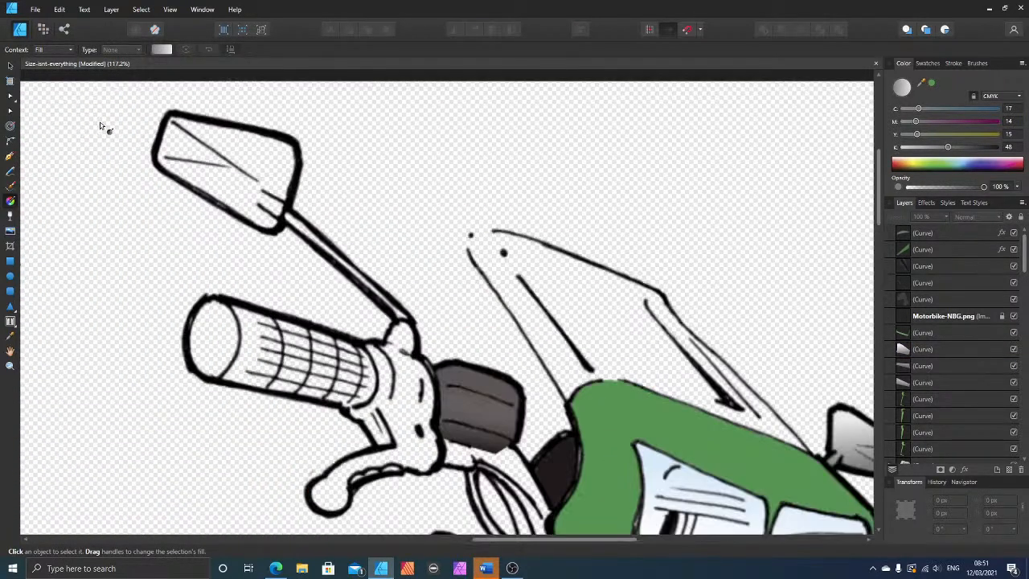
{"action": "scroll", "coordinate": [102, 126], "scroll_direction": "up", "scroll_amount": 4}
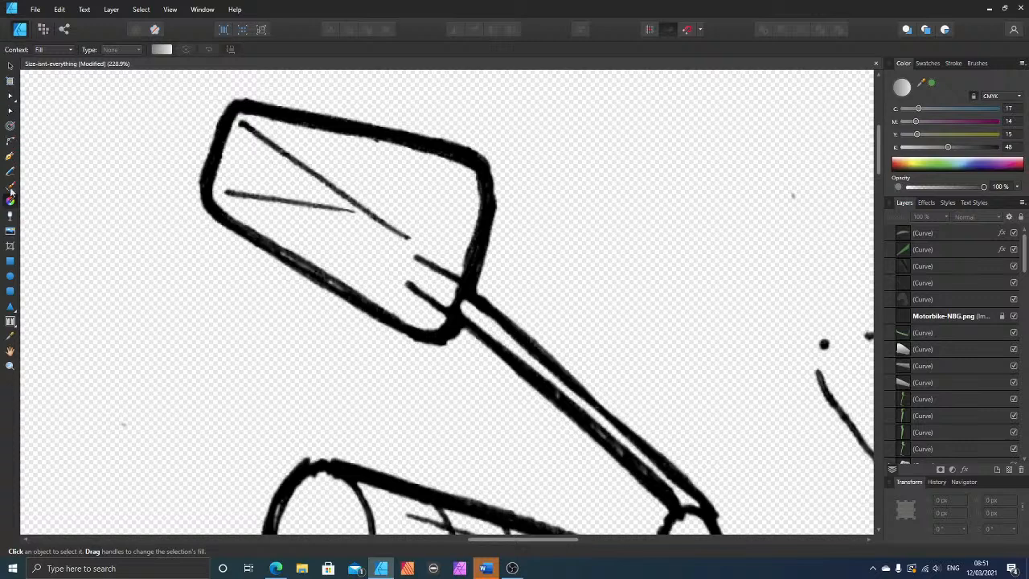
{"action": "left_click", "coordinate": [9, 159]}
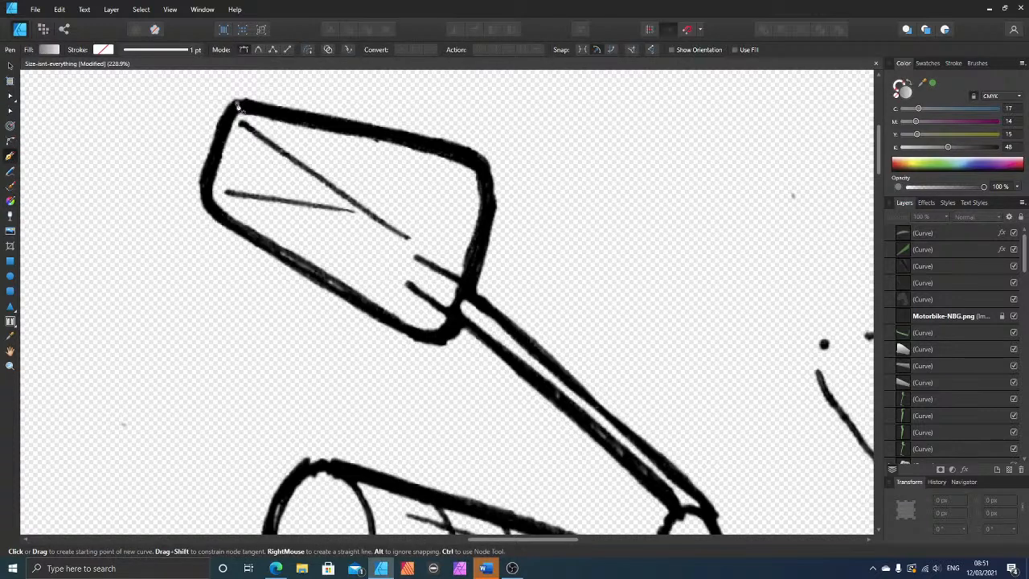
{"action": "left_click", "coordinate": [236, 103]}
{"action": "left_click", "coordinate": [474, 156]}
{"action": "left_click", "coordinate": [484, 181]}
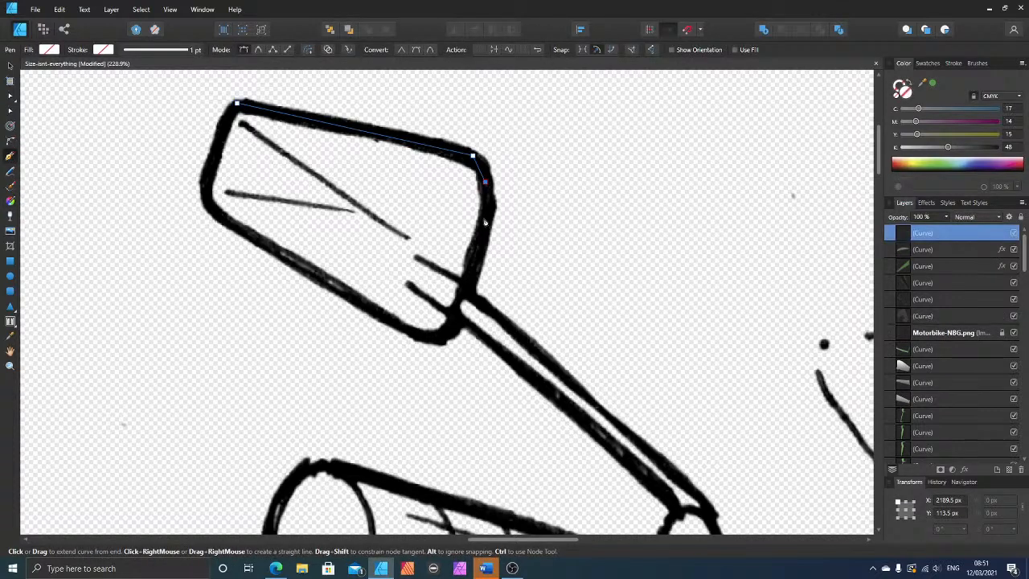
{"action": "left_click", "coordinate": [466, 283]}
{"action": "left_click", "coordinate": [449, 330]}
{"action": "left_click", "coordinate": [420, 334]}
{"action": "left_click", "coordinate": [242, 231]}
{"action": "left_click", "coordinate": [217, 218]}
{"action": "left_click", "coordinate": [206, 183]}
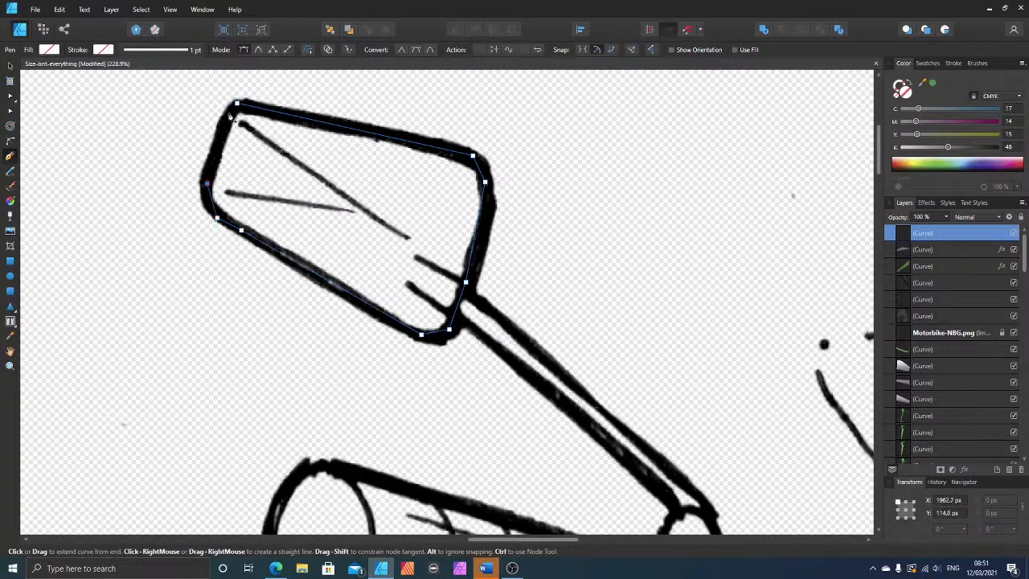
{"action": "left_click", "coordinate": [236, 105]}
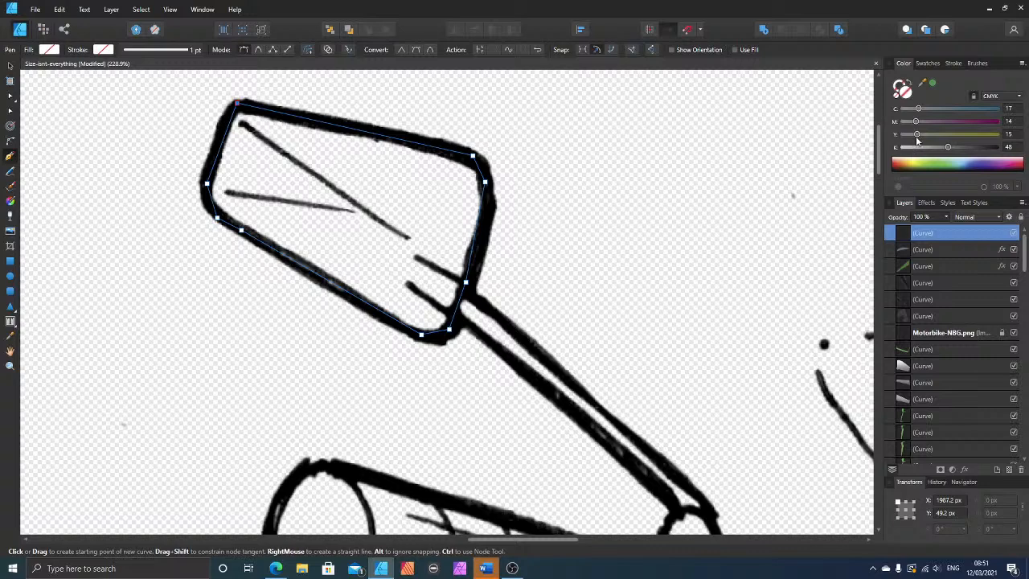
Step: Fill the large mirror head with grey at C 17, M 14, Y 15, K 48 and place it directly beneath the Motorbike-NBG.png line art
{"action": "left_click", "coordinate": [946, 148]}
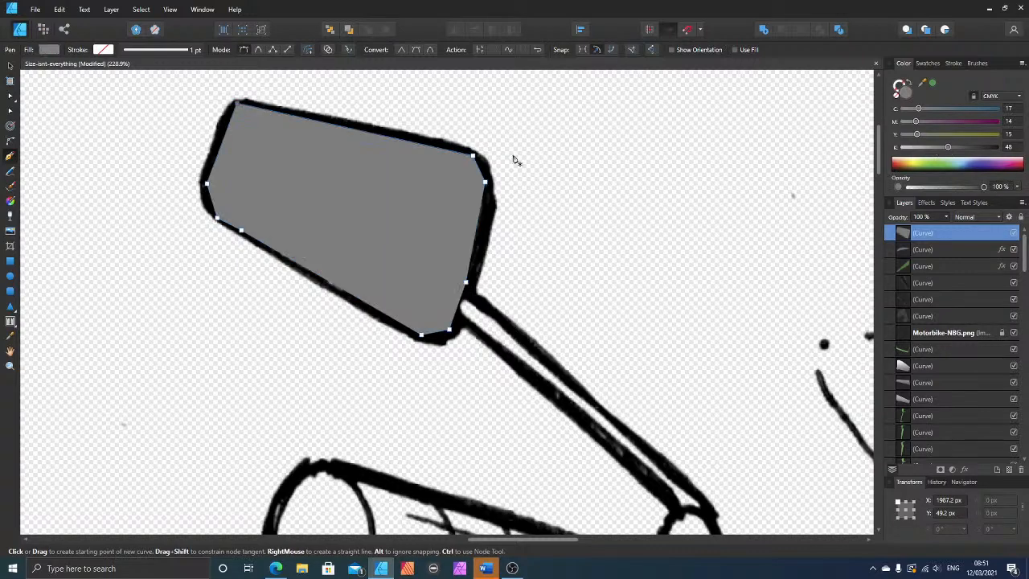
{"action": "left_click", "coordinate": [10, 66]}
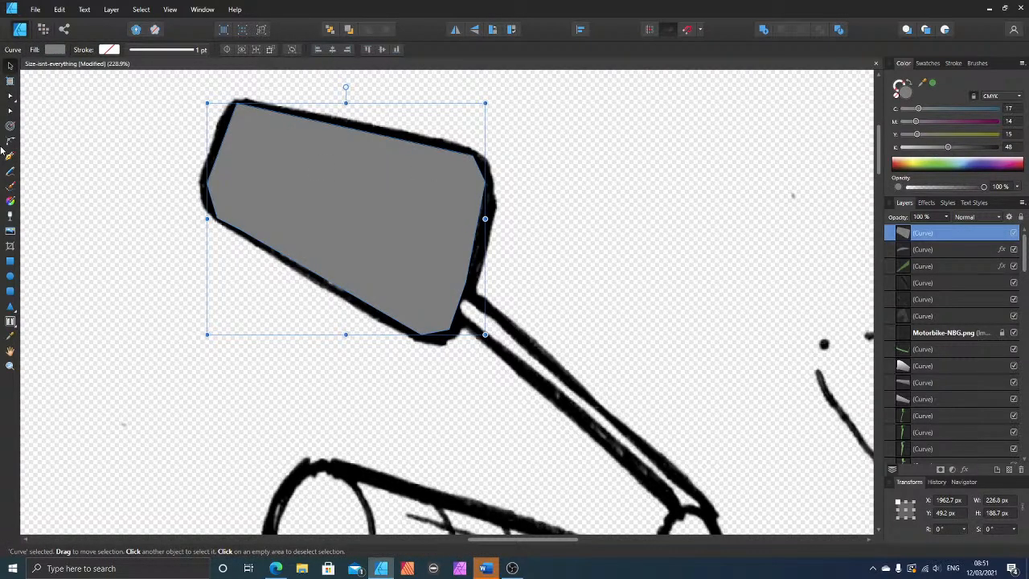
{"action": "key", "text": "ctrl+bracketleft"}
{"action": "key", "text": "ctrl+bracketleft"}
{"action": "key", "text": "ctrl+bracketleft"}
{"action": "key", "text": "ctrl+bracketleft"}
{"action": "key", "text": "ctrl+bracketleft"}
{"action": "key", "text": "ctrl+bracketleft"}
{"action": "key", "text": "ctrl+bracketleft"}
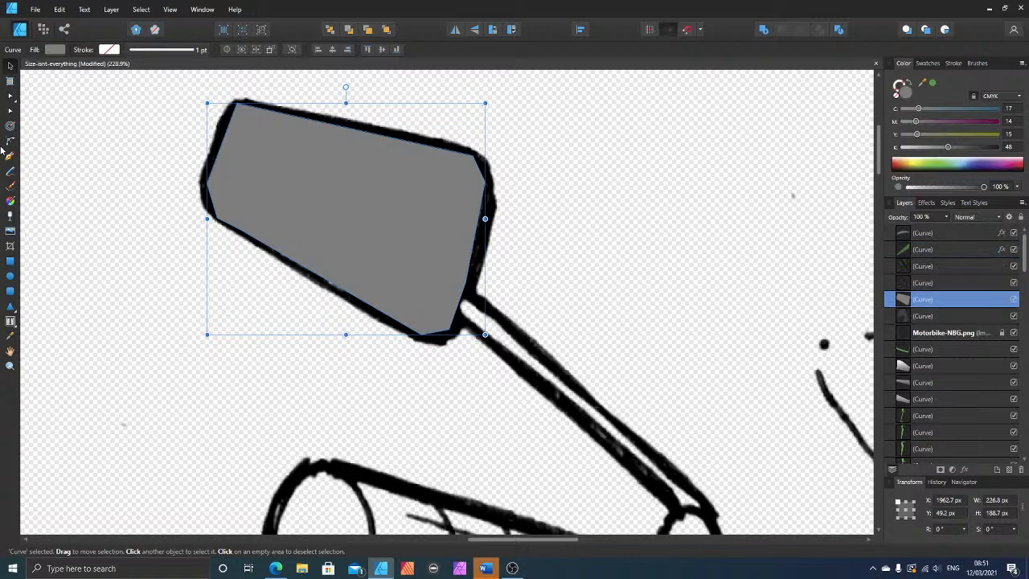
{"action": "key", "text": "ctrl+bracketright"}
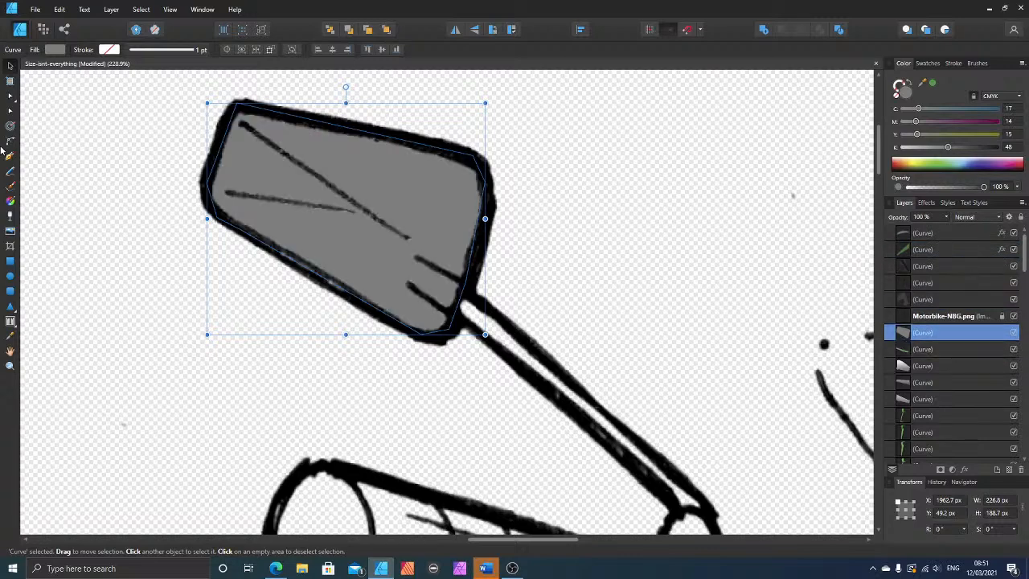
{"action": "left_click", "coordinate": [10, 157]}
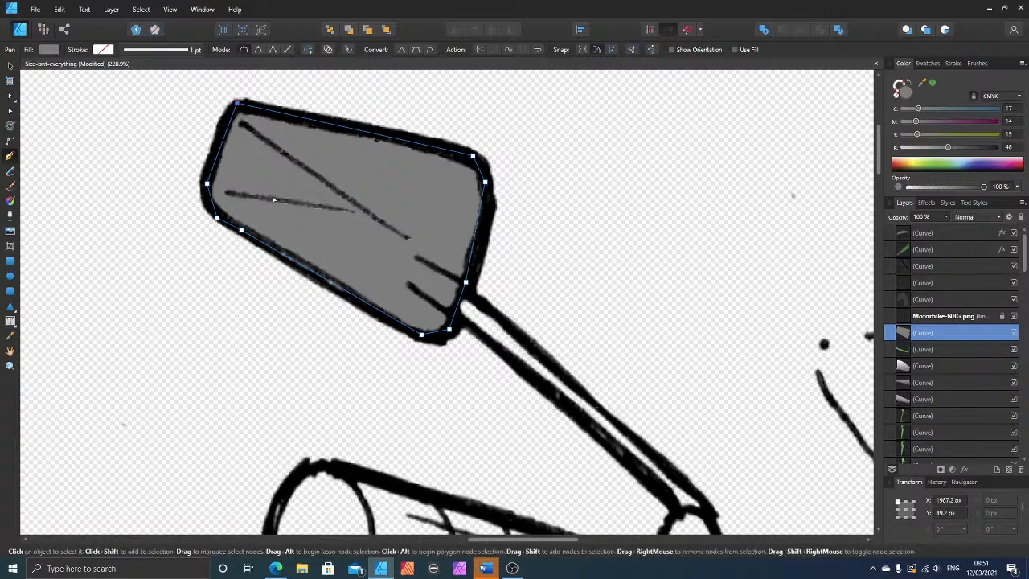
Step: Apply a linear gradient down the large mirror head, with the upper stop lightened to C 8, M 7, Y 7, K 16
{"action": "left_click", "coordinate": [11, 201]}
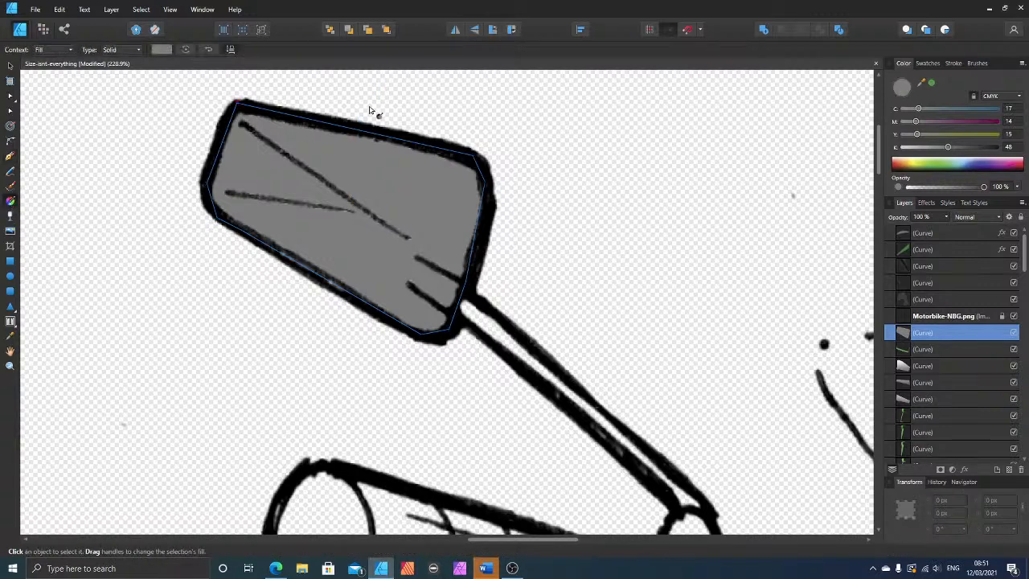
{"action": "left_click_drag", "start_coordinate": [369, 106], "coordinate": [319, 260]}
{"action": "mouse_move", "coordinate": [327, 117]}
{"action": "left_mouse_down"}
{"action": "mouse_move", "coordinate": [325, 169]}
{"action": "mouse_move", "coordinate": [347, 168]}
{"action": "left_mouse_up"}
{"action": "left_click", "coordinate": [918, 148]}
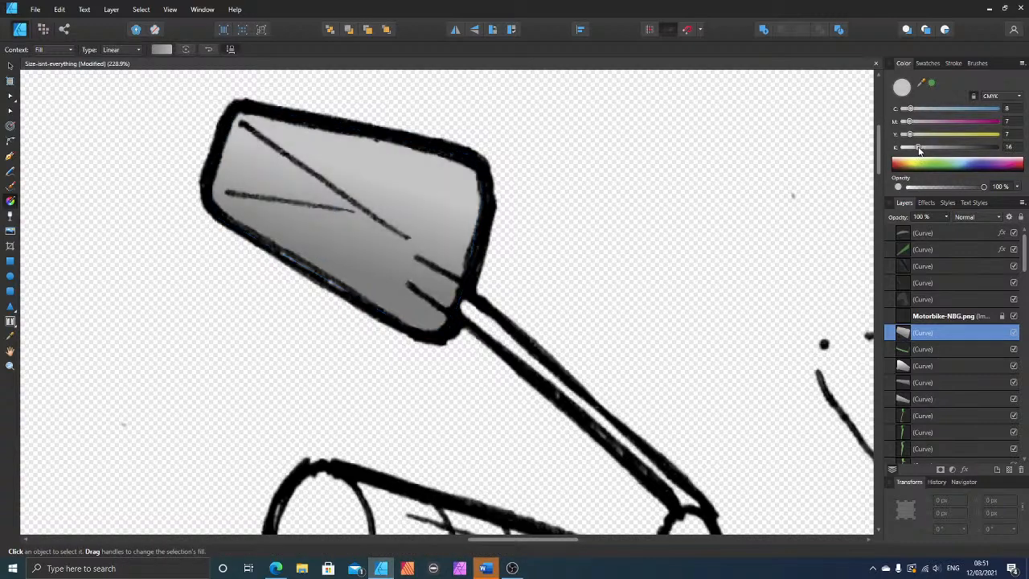
Step: Trace the large mirror's stalk, from the mirror head down to its mount, as a closed shape with the Pen tool
{"action": "scroll", "coordinate": [647, 187], "scroll_direction": "down", "scroll_amount": 6}
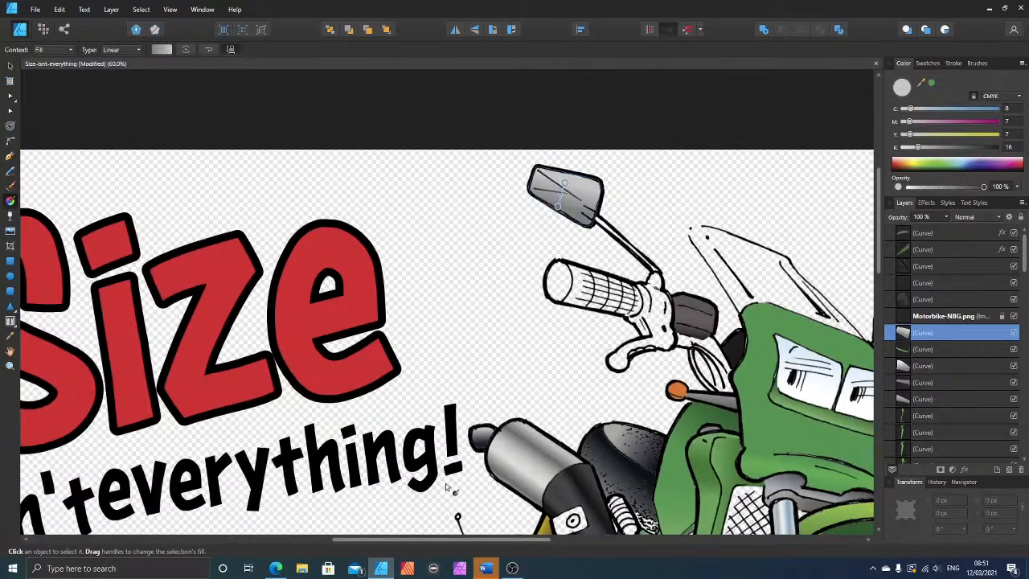
{"action": "left_click_drag", "start_coordinate": [454, 541], "coordinate": [574, 538]}
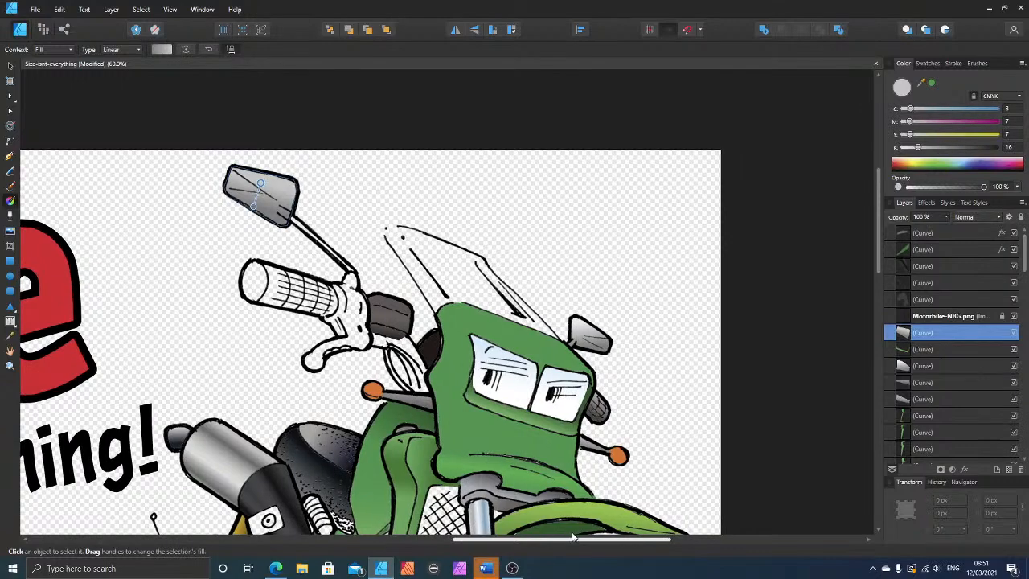
{"action": "scroll", "coordinate": [322, 280], "scroll_direction": "up", "scroll_amount": 4}
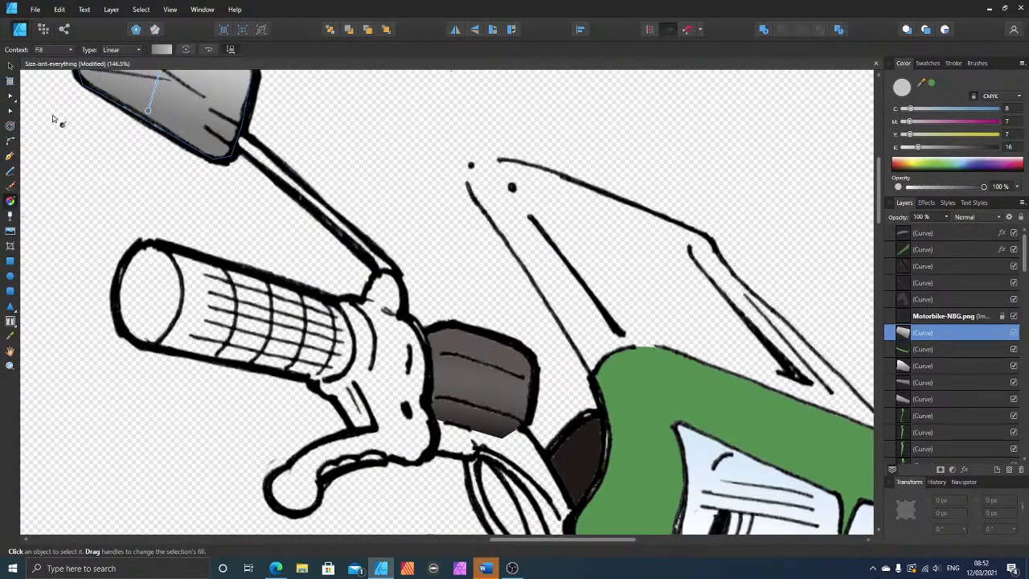
{"action": "left_click", "coordinate": [10, 156]}
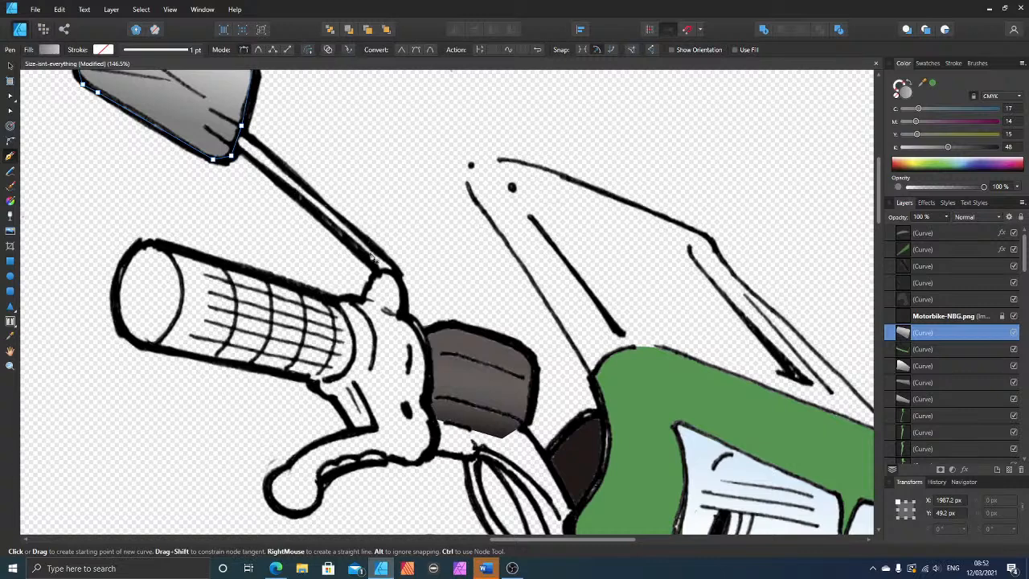
{"action": "key", "text": "ctrl+d"}
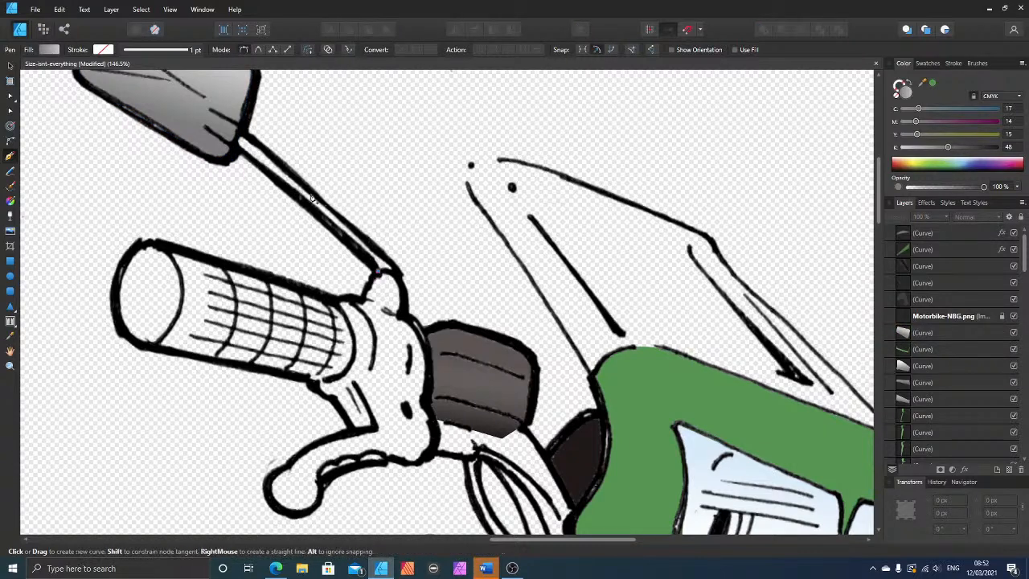
{"action": "left_click_drag", "start_coordinate": [234, 147], "coordinate": [377, 272]}
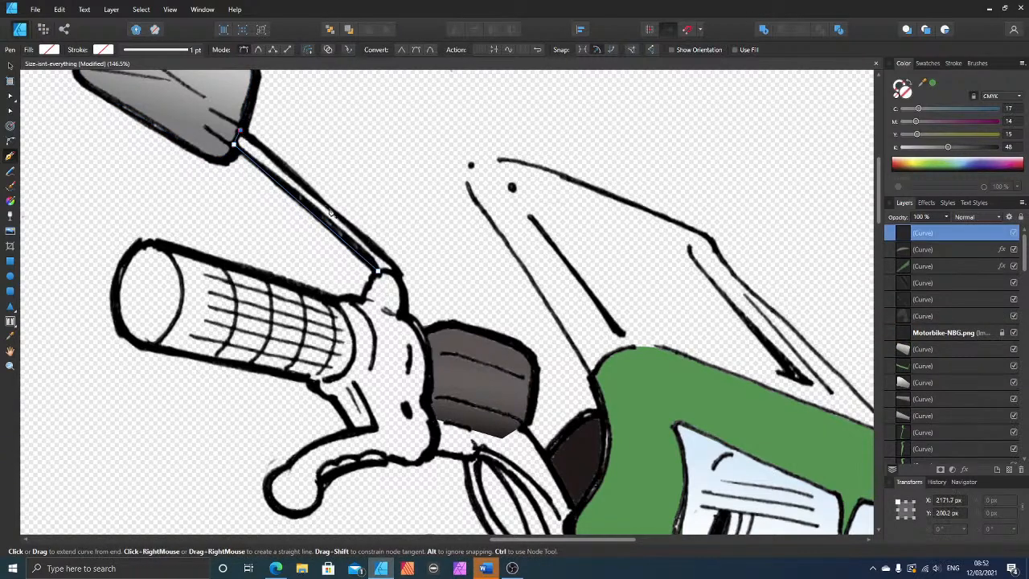
{"action": "left_click", "coordinate": [398, 274]}
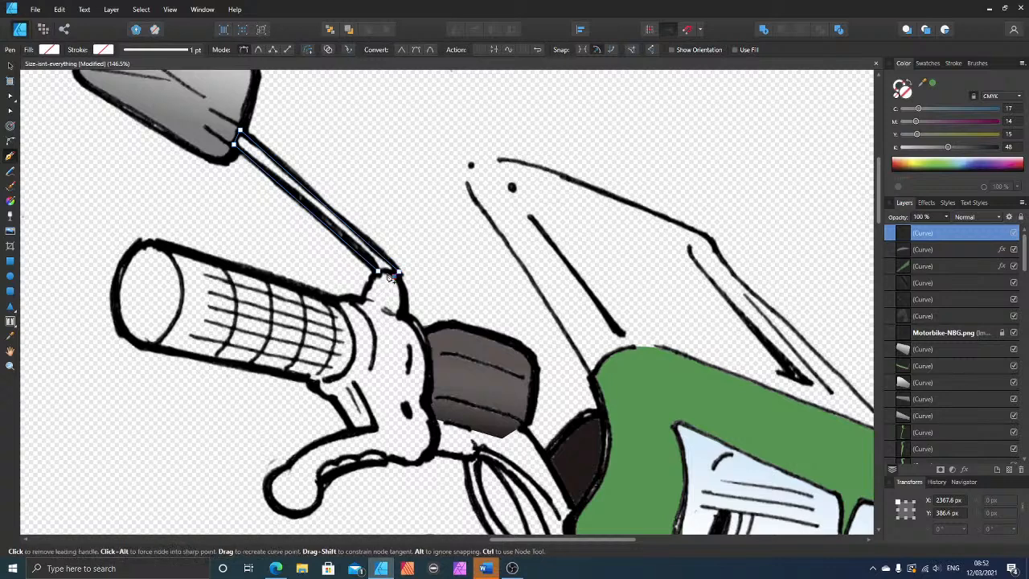
{"action": "left_click", "coordinate": [380, 274]}
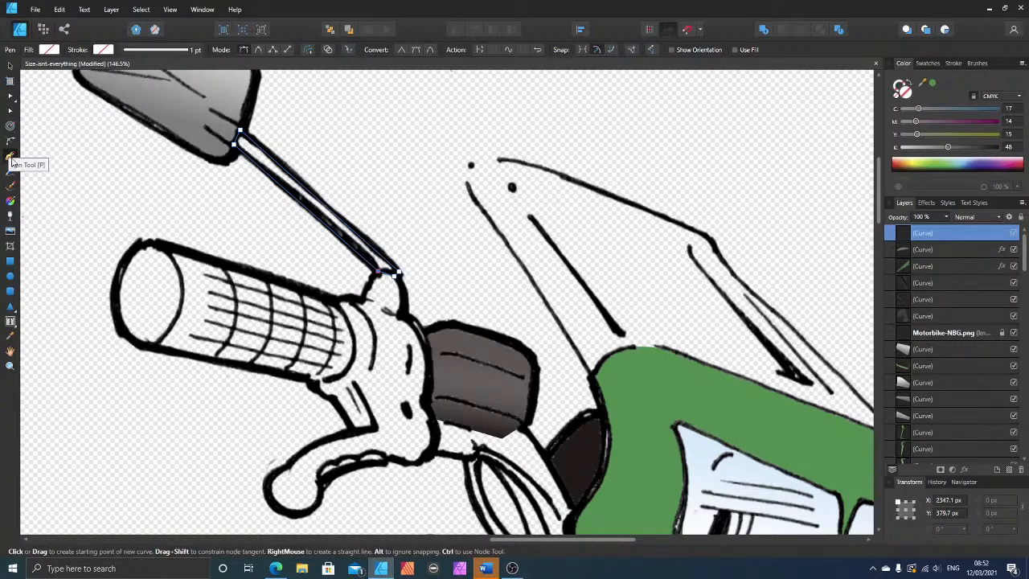
Step: Fill the mirror stalk with grey at C 17, M 14, Y 15, K 48 and place it directly beneath the Motorbike-NBG.png line art
{"action": "left_click", "coordinate": [919, 135]}
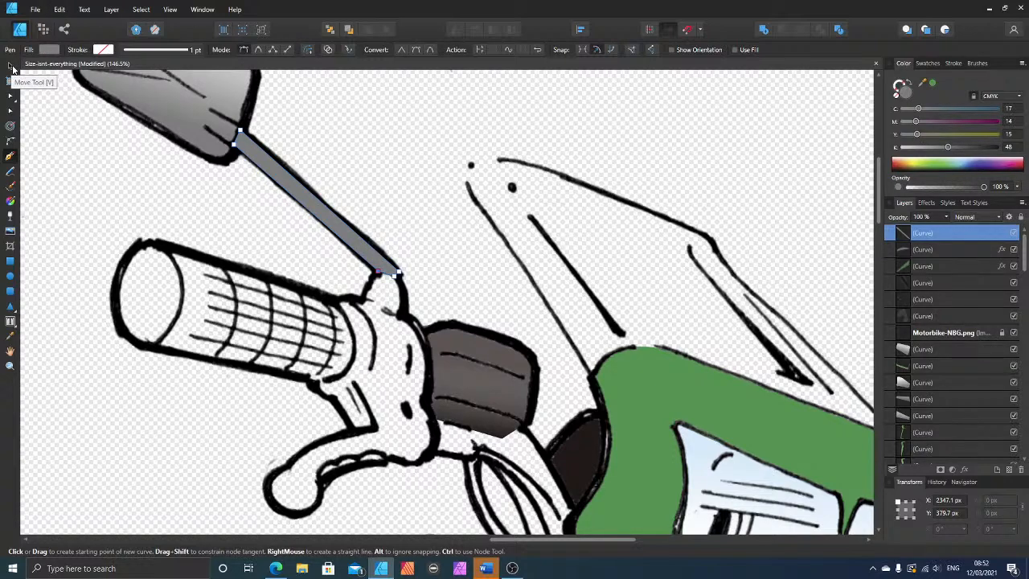
{"action": "key", "text": "ctrl+["}
{"action": "key", "text": "ctrl+["}
{"action": "key", "text": "ctrl+["}
{"action": "key", "text": "ctrl+["}
{"action": "key", "text": "ctrl+["}
{"action": "key", "text": "ctrl+["}
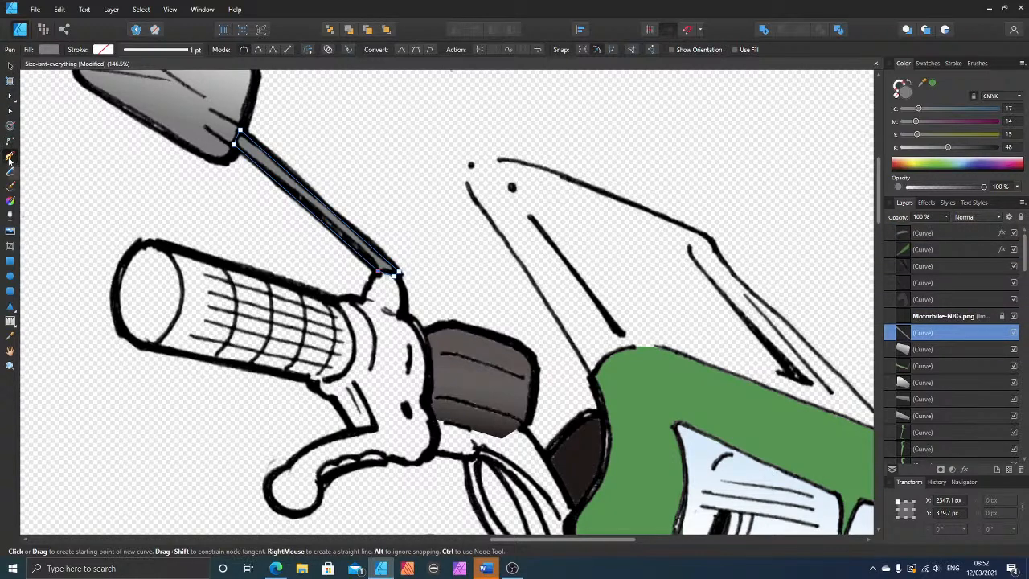
Step: Apply a linear gradient across the stalk's width, from mid grey on its lower edge to lighter grey on its upper edge, then deselect
{"action": "left_click", "coordinate": [11, 201]}
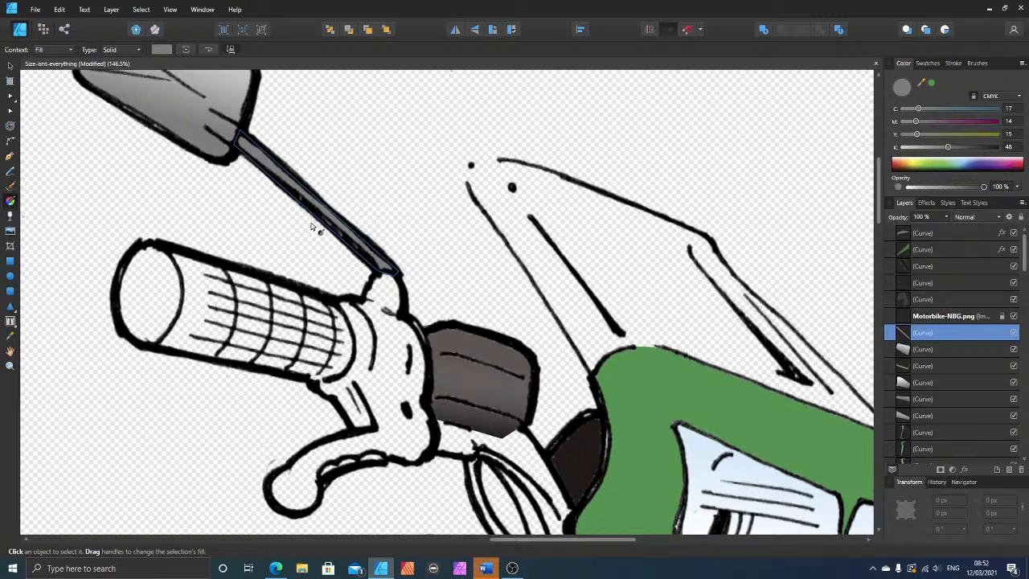
{"action": "left_click_drag", "start_coordinate": [310, 222], "coordinate": [322, 208]}
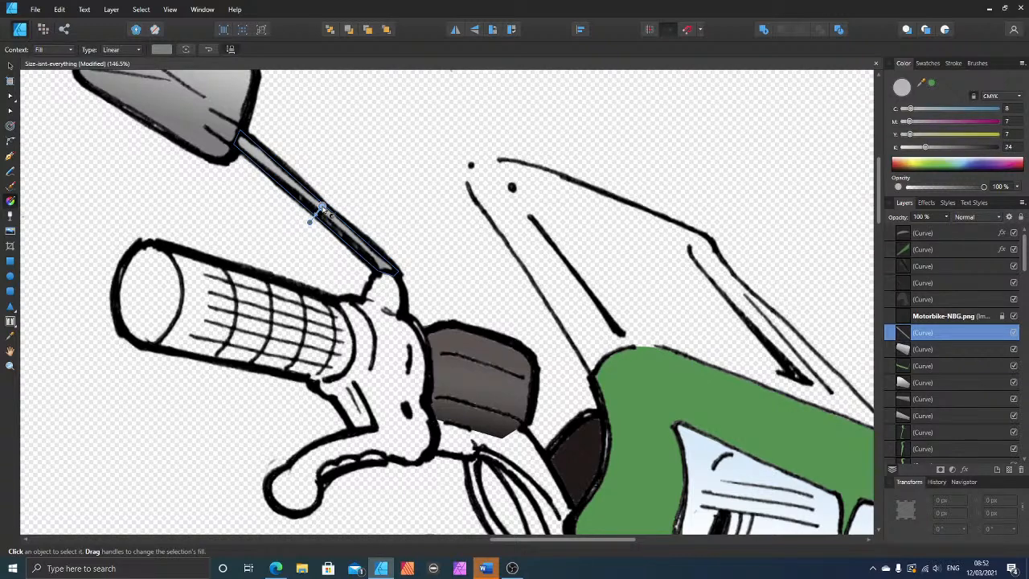
{"action": "left_click", "coordinate": [315, 216]}
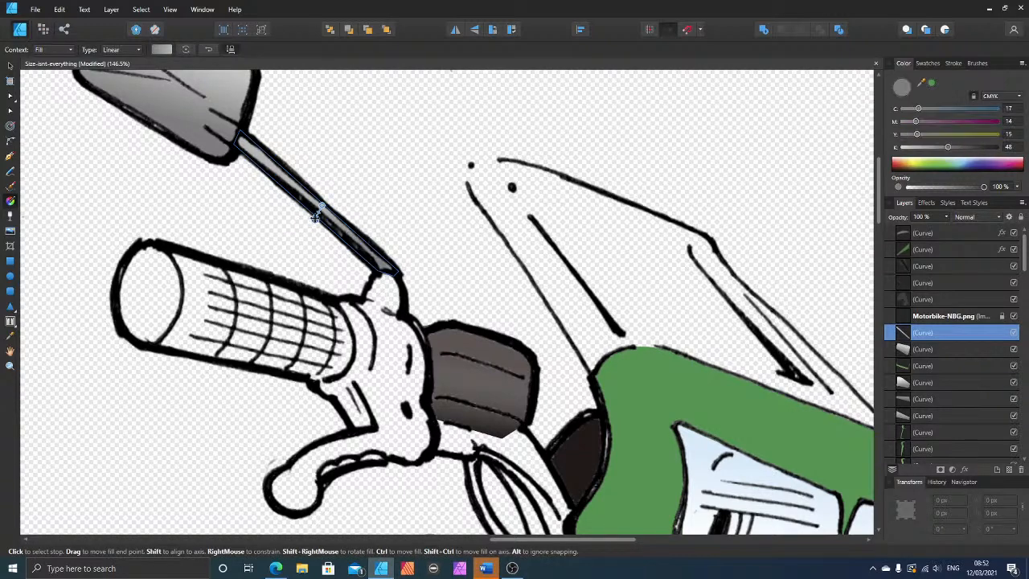
{"action": "left_click_drag", "start_coordinate": [316, 215], "coordinate": [315, 213]}
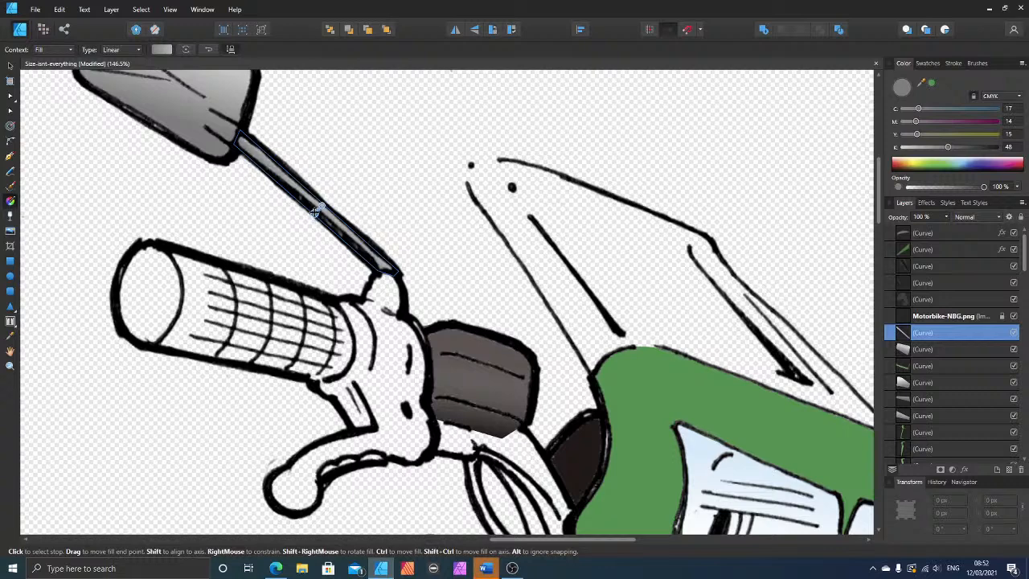
{"action": "left_click", "coordinate": [9, 65]}
{"action": "left_click", "coordinate": [146, 190]}
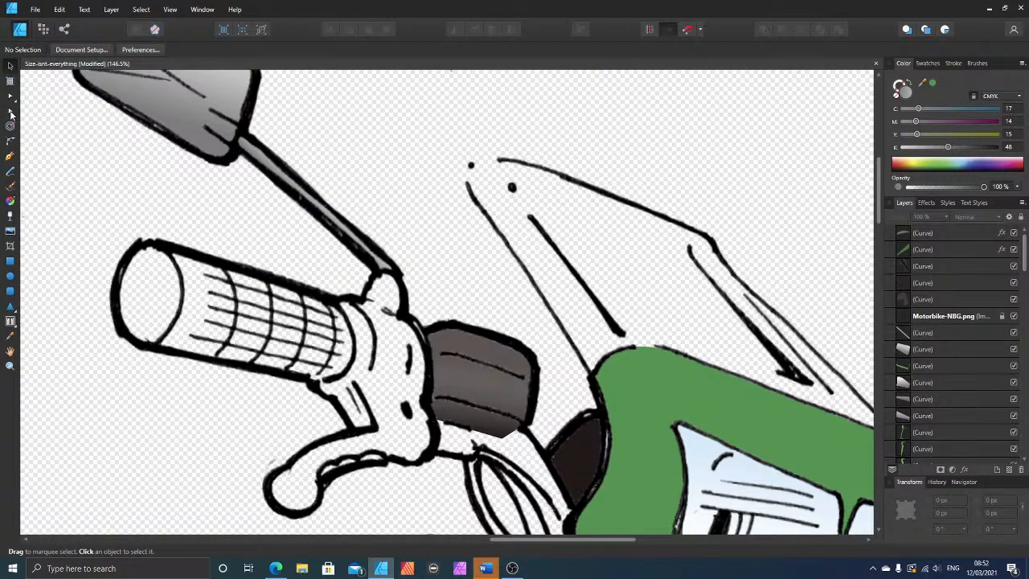
Step: Trace the rounded mirror mount at the base of the stalk as a closed shape with the Pen tool
{"action": "left_click", "coordinate": [10, 157]}
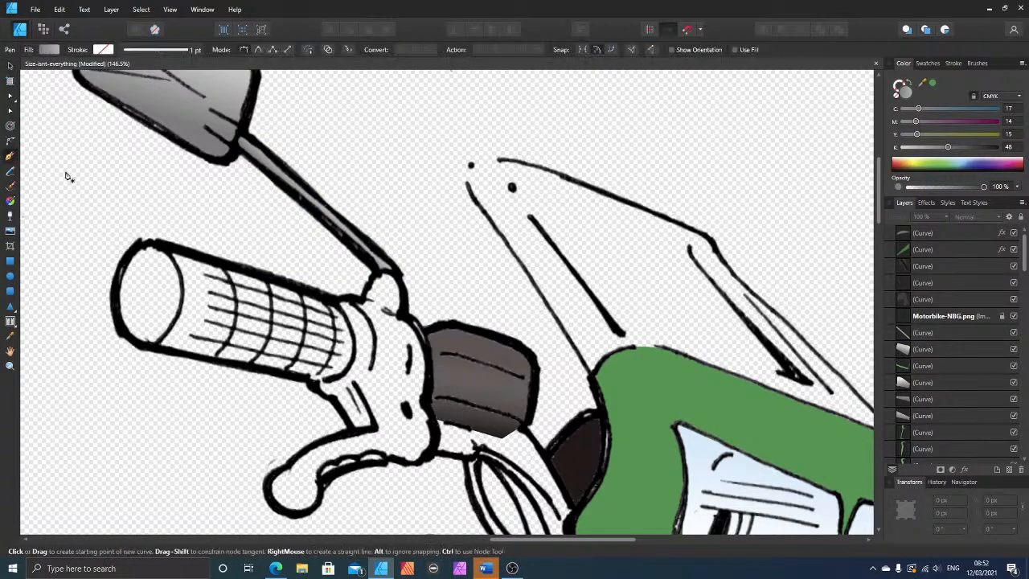
{"action": "left_click", "coordinate": [362, 296]}
{"action": "left_click", "coordinate": [374, 268]}
{"action": "left_click", "coordinate": [392, 271]}
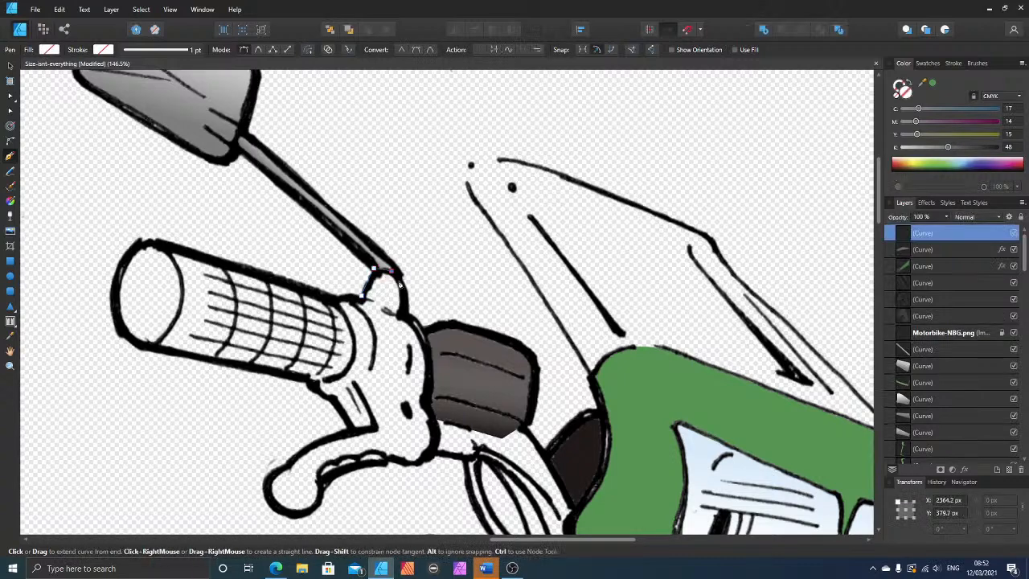
{"action": "left_click", "coordinate": [403, 286]}
{"action": "left_click", "coordinate": [404, 309]}
{"action": "left_click", "coordinate": [401, 316]}
{"action": "left_click", "coordinate": [362, 298]}
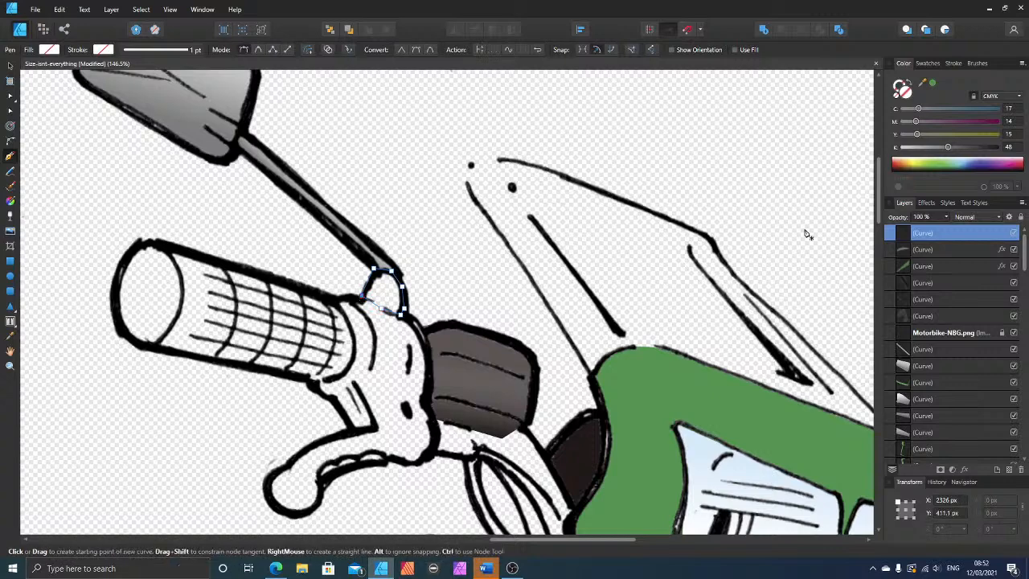
Step: Fill the mirror mount with grey and apply a linear gradient from mid grey at its outer right edge to lighter grey towards its left side
{"action": "left_click", "coordinate": [918, 135]}
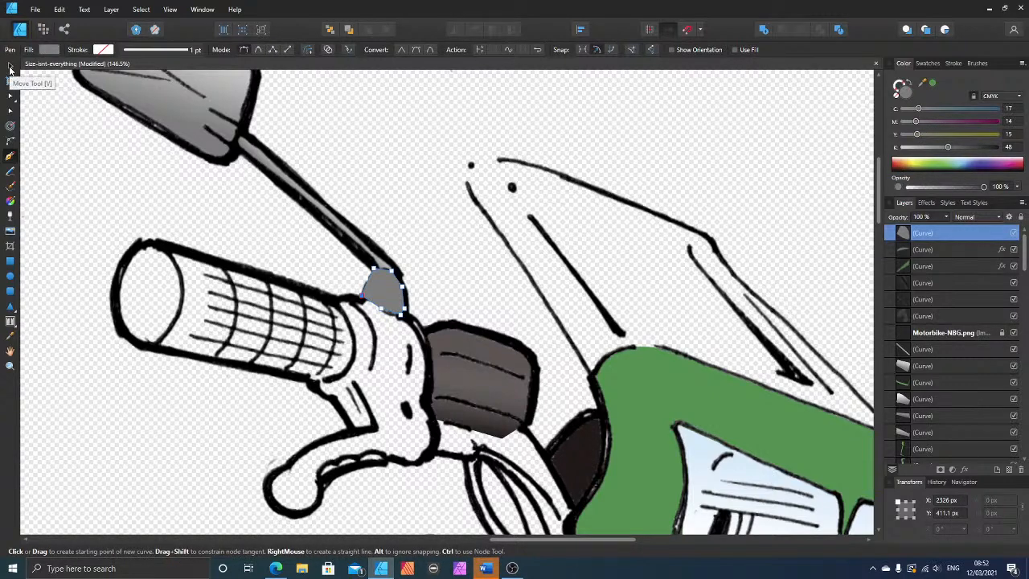
{"action": "left_click", "coordinate": [10, 202]}
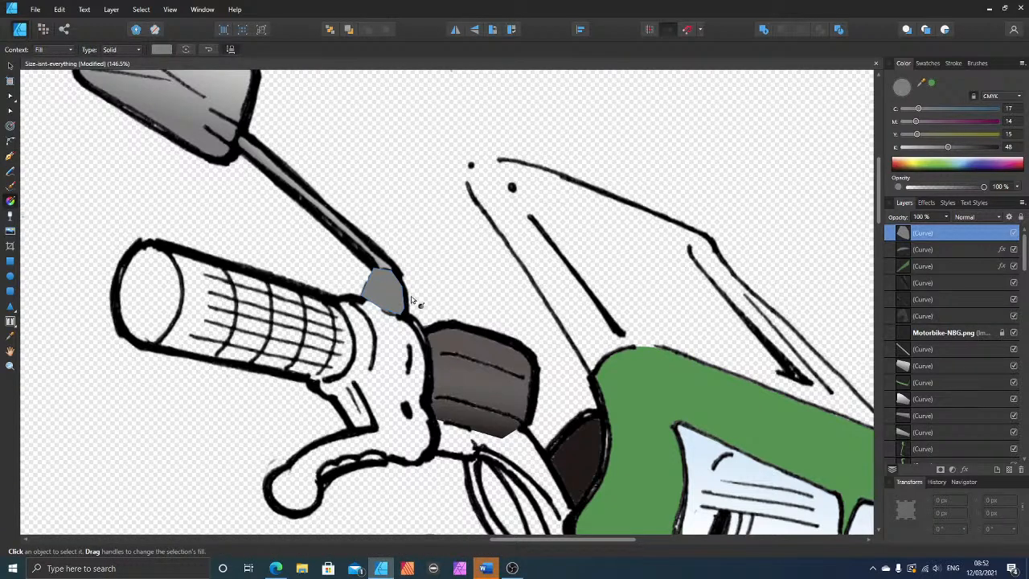
{"action": "left_click_drag", "start_coordinate": [411, 296], "coordinate": [378, 292]}
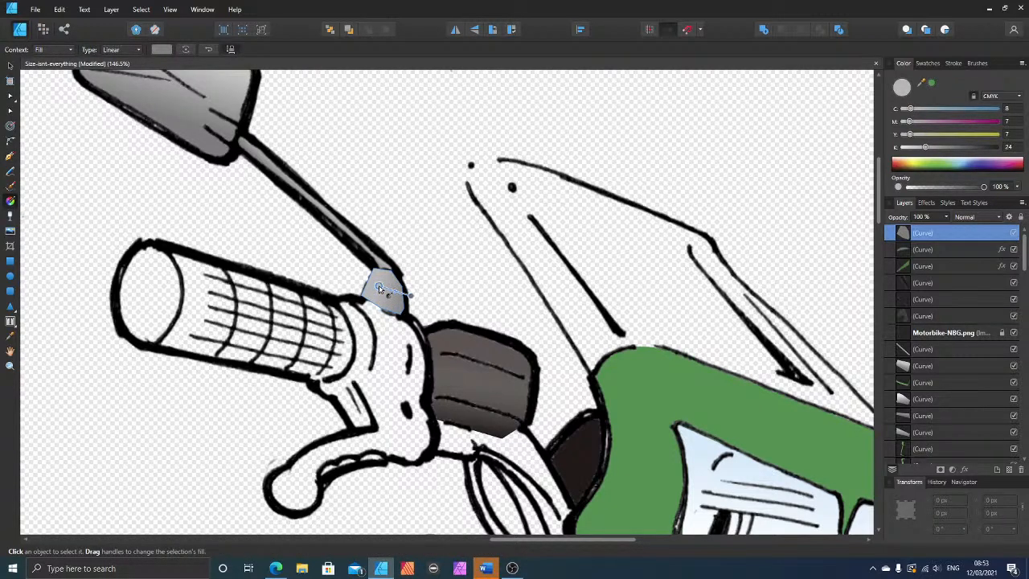
Step: Move the mirror mount shape beneath the Motorbike-NBG.png line art and the stalk shape, then deselect
{"action": "left_click", "coordinate": [11, 65]}
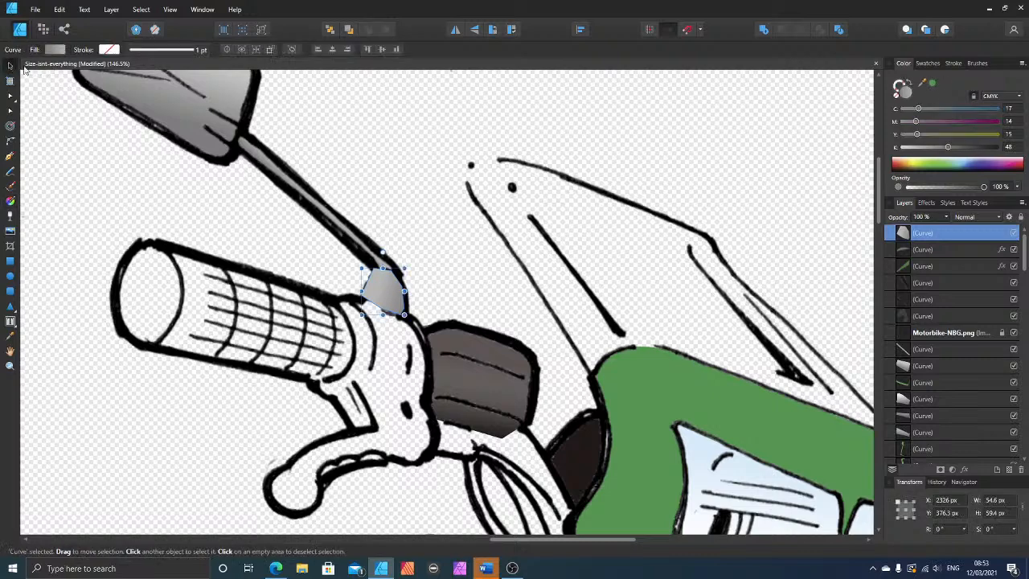
{"action": "key", "text": "ctrl+bracketleft"}
{"action": "key", "text": "ctrl+bracketleft"}
{"action": "key", "text": "ctrl+bracketleft"}
{"action": "key", "text": "ctrl+bracketleft"}
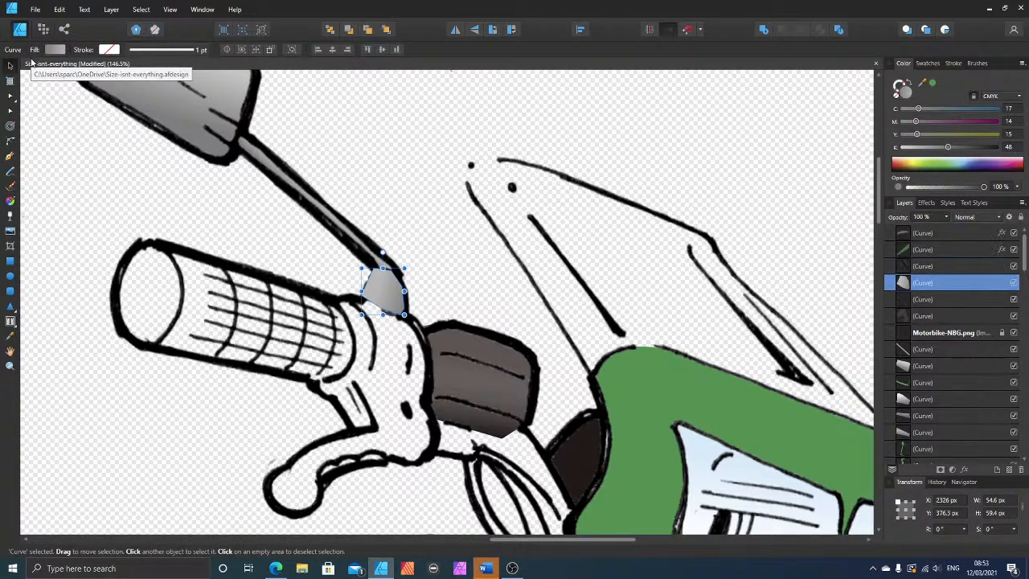
{"action": "key", "text": "ctrl+bracketleft"}
{"action": "key", "text": "ctrl+bracketleft"}
{"action": "key", "text": "ctrl+bracketleft"}
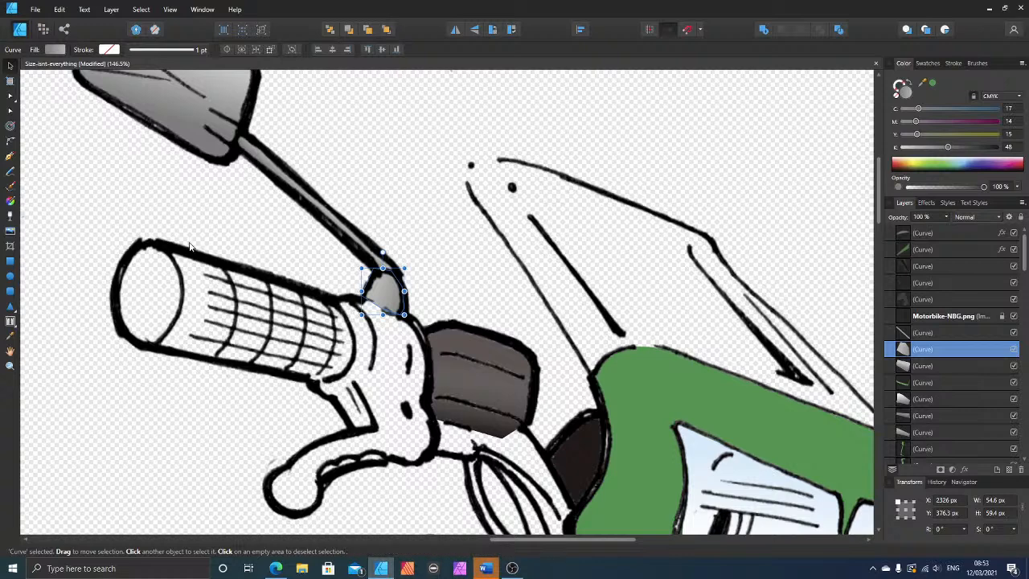
{"action": "left_click", "coordinate": [38, 188]}
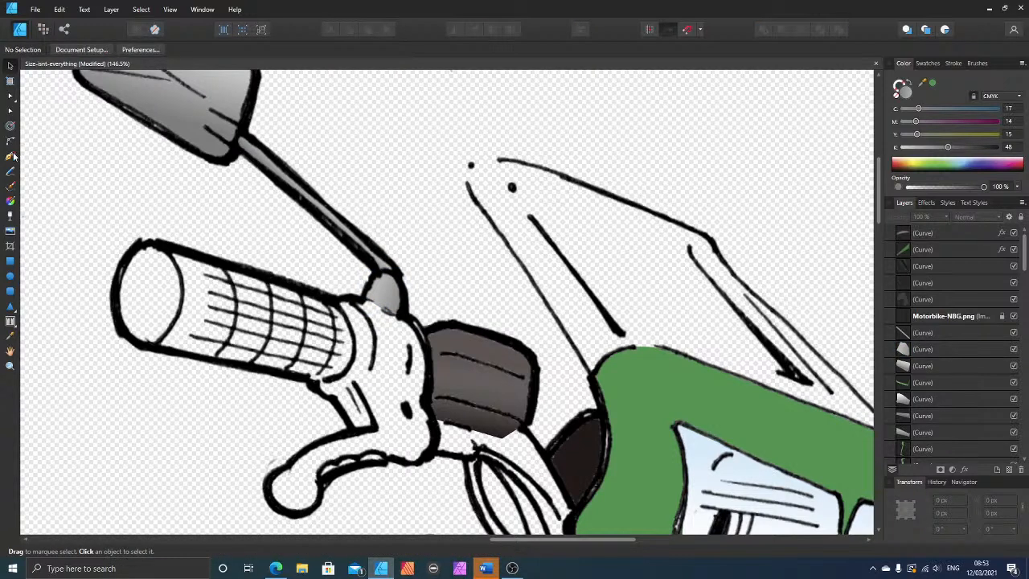
Step: Trace the whole handlebar grip, including its rounded end, as a closed shape with the Pen tool
{"action": "left_click", "coordinate": [11, 156]}
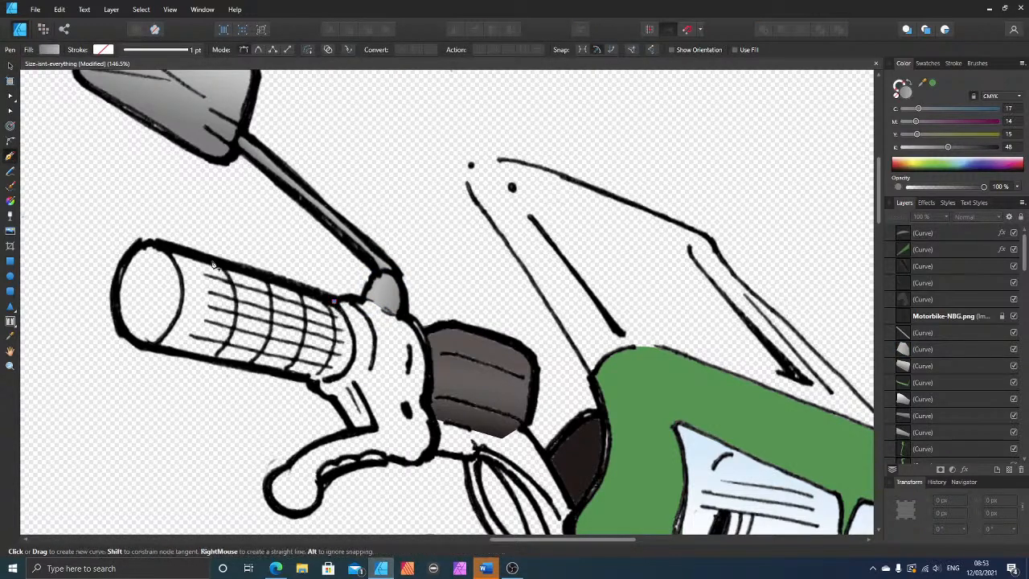
{"action": "left_click", "coordinate": [156, 242]}
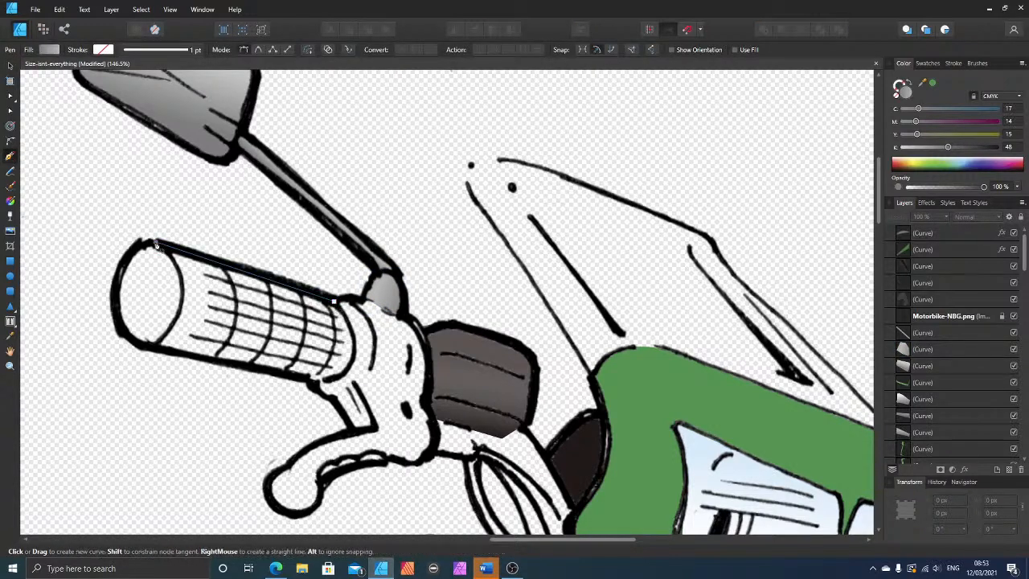
{"action": "left_click", "coordinate": [116, 278]}
{"action": "left_click", "coordinate": [119, 316]}
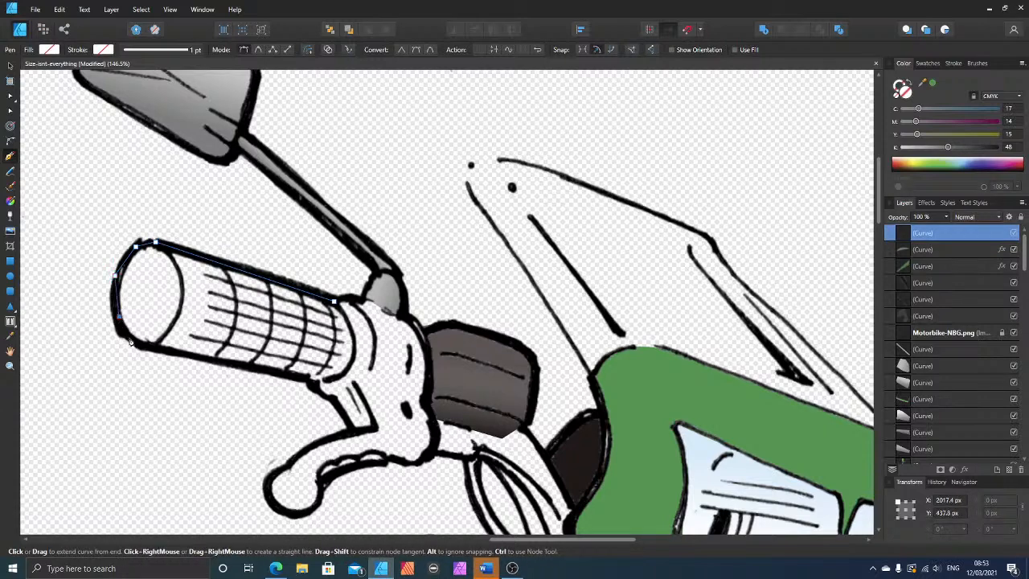
{"action": "left_click", "coordinate": [150, 344]}
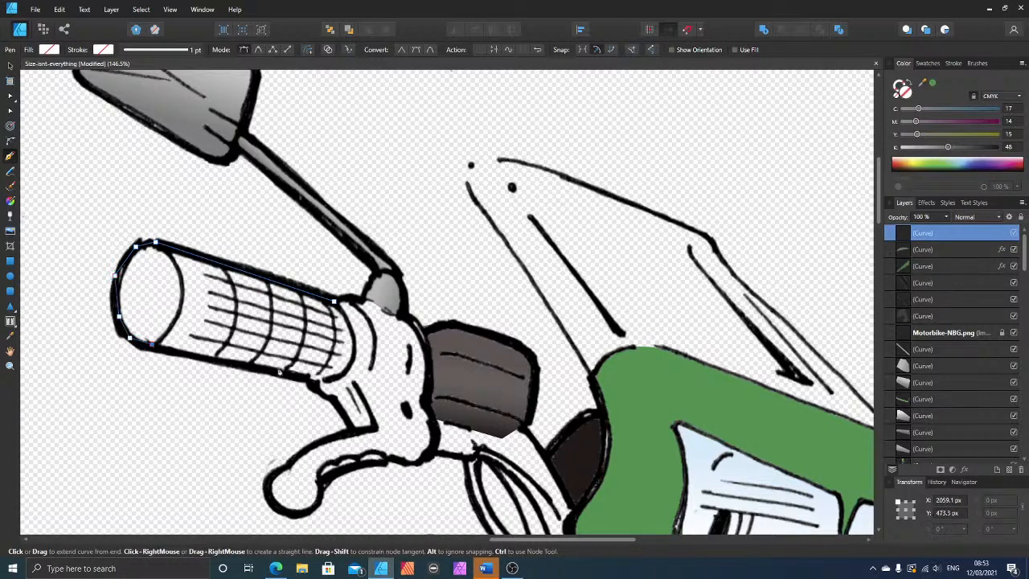
{"action": "left_click", "coordinate": [330, 379]}
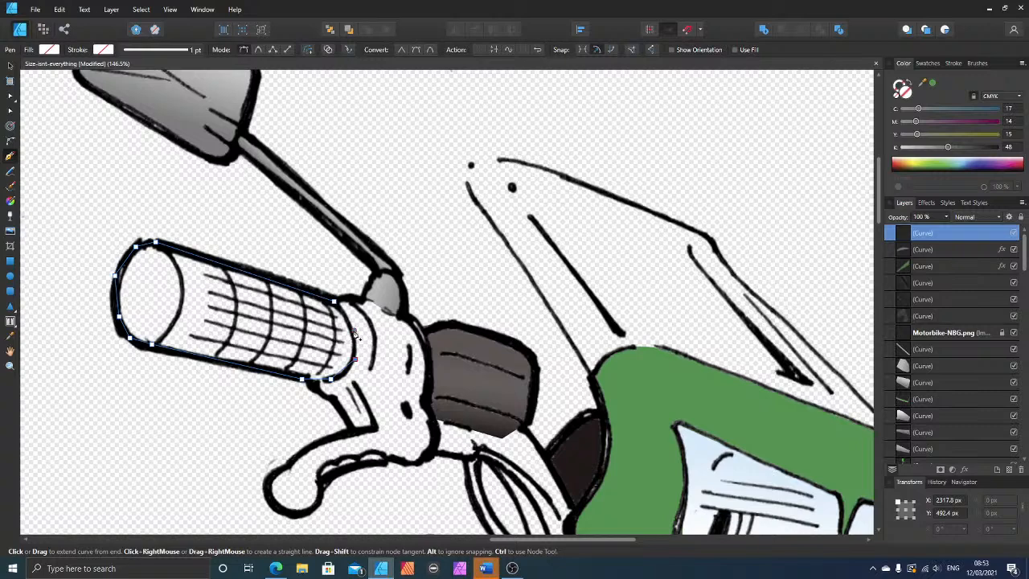
{"action": "left_click", "coordinate": [354, 331]}
{"action": "left_click", "coordinate": [344, 311]}
{"action": "left_click", "coordinate": [334, 301]}
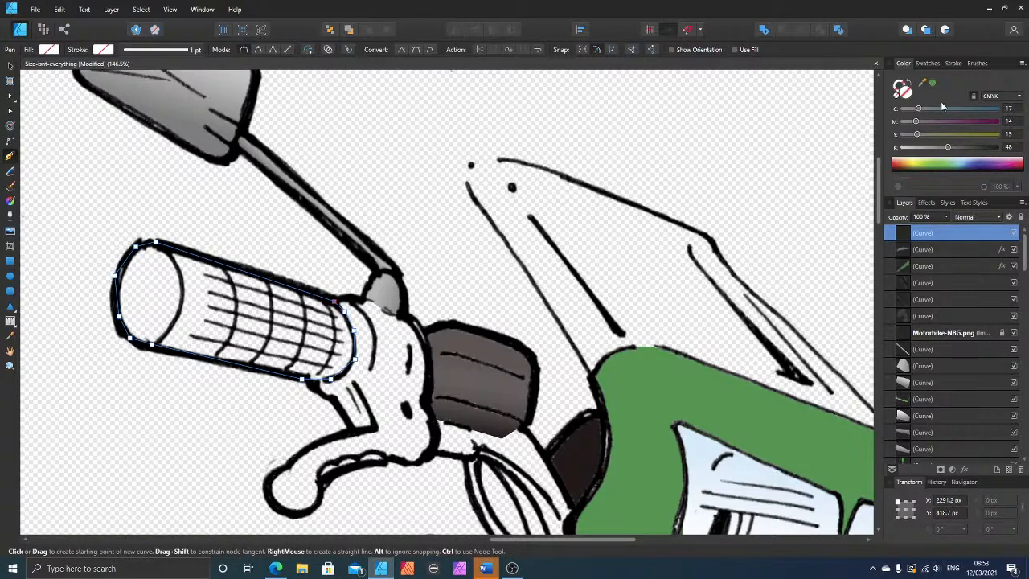
Step: Fill the handlebar grip with dark grey at C 17, M 14, Y 15, K 61 and move it beneath the line art and the mirror stalk shape
{"action": "left_click", "coordinate": [950, 148]}
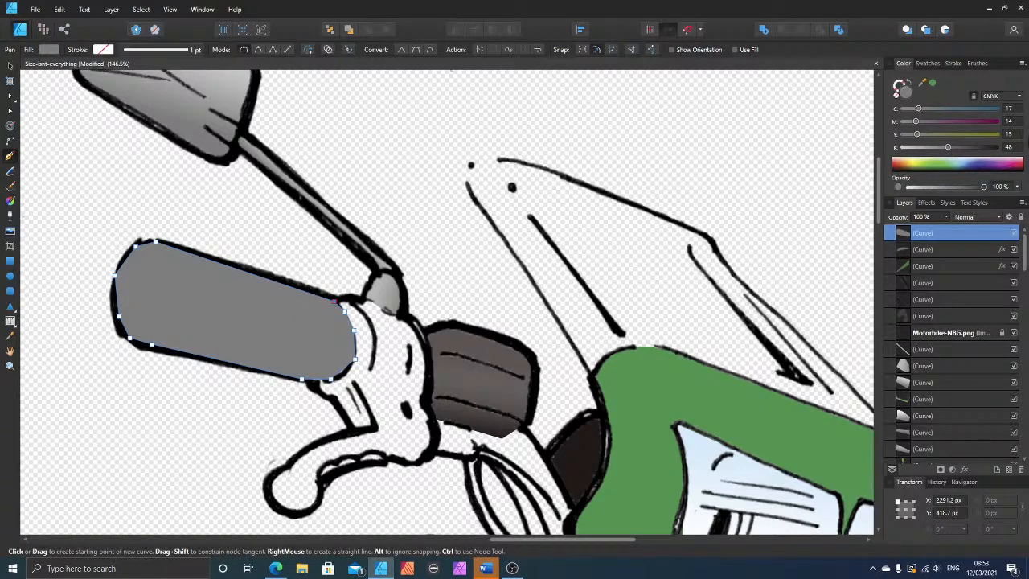
{"action": "left_click_drag", "start_coordinate": [962, 151], "coordinate": [962, 150]}
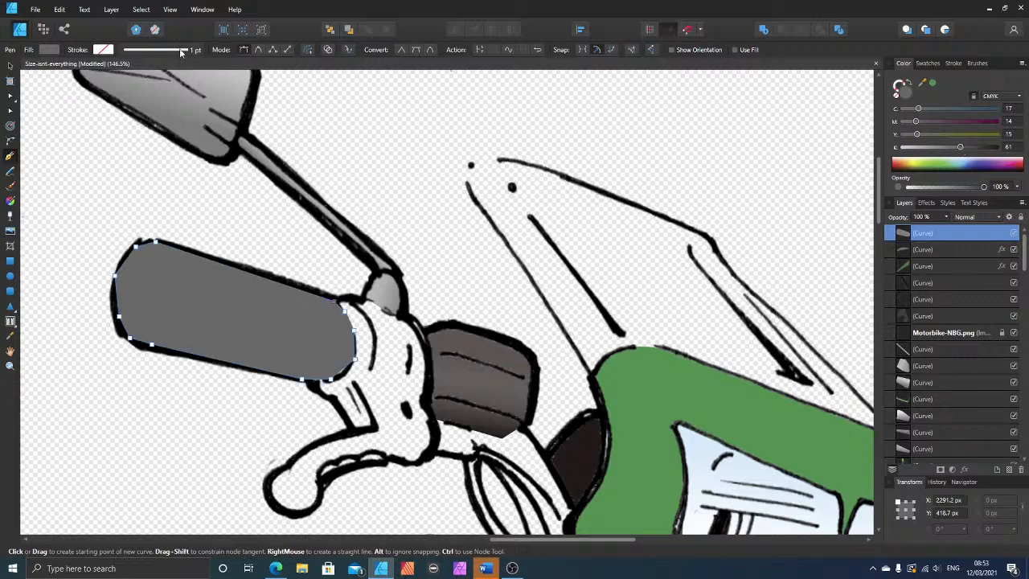
{"action": "left_click", "coordinate": [9, 68]}
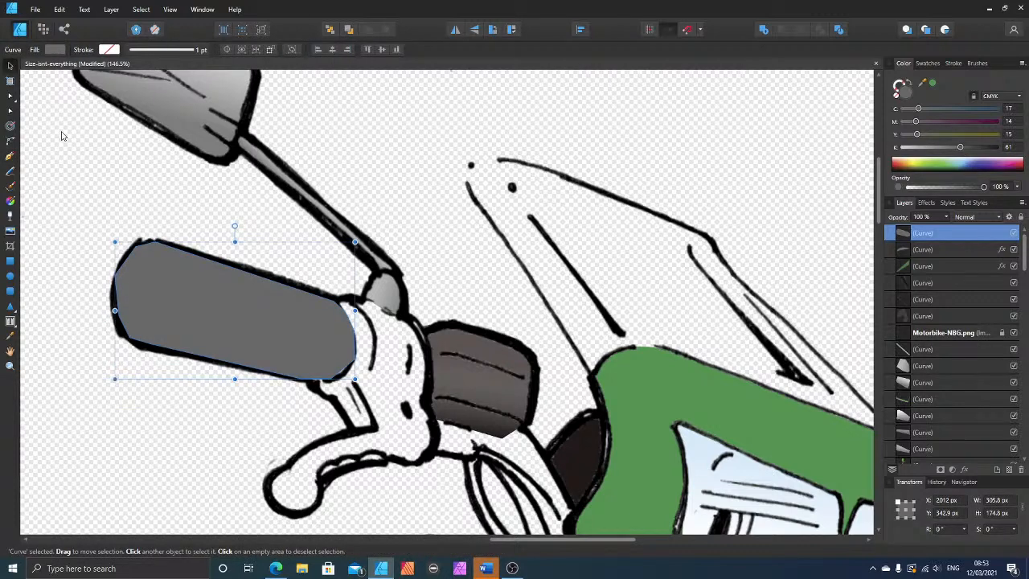
{"action": "key", "text": "ctrl+bracketleft"}
{"action": "key", "text": "ctrl+bracketleft"}
{"action": "key", "text": "ctrl+bracketleft"}
{"action": "key", "text": "ctrl+bracketleft"}
{"action": "key", "text": "ctrl+bracketleft"}
{"action": "key", "text": "ctrl+bracketleft"}
{"action": "key", "text": "ctrl+bracketleft"}
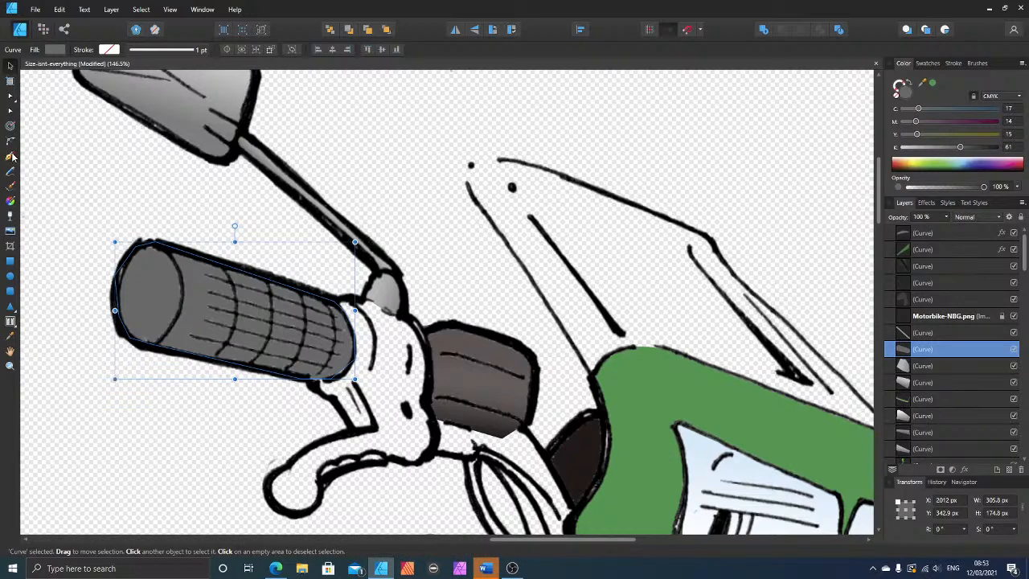
Step: Apply a linear gradient across the handlebar grip from its upper edge to near its lower edge and add a stop near the upper end
{"action": "left_click", "coordinate": [10, 95]}
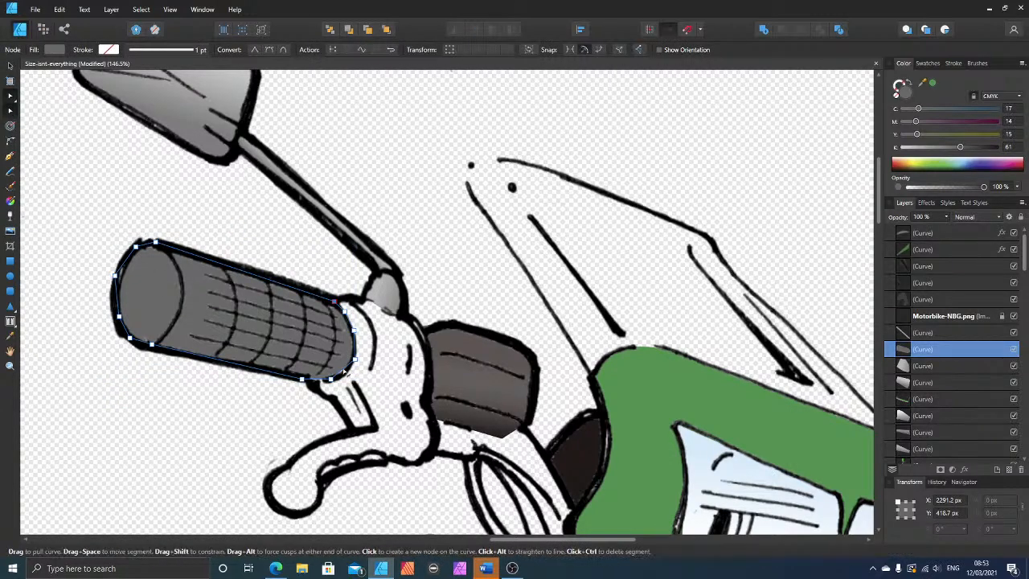
{"action": "left_click", "coordinate": [11, 201]}
{"action": "left_click_drag", "start_coordinate": [262, 267], "coordinate": [260, 292]}
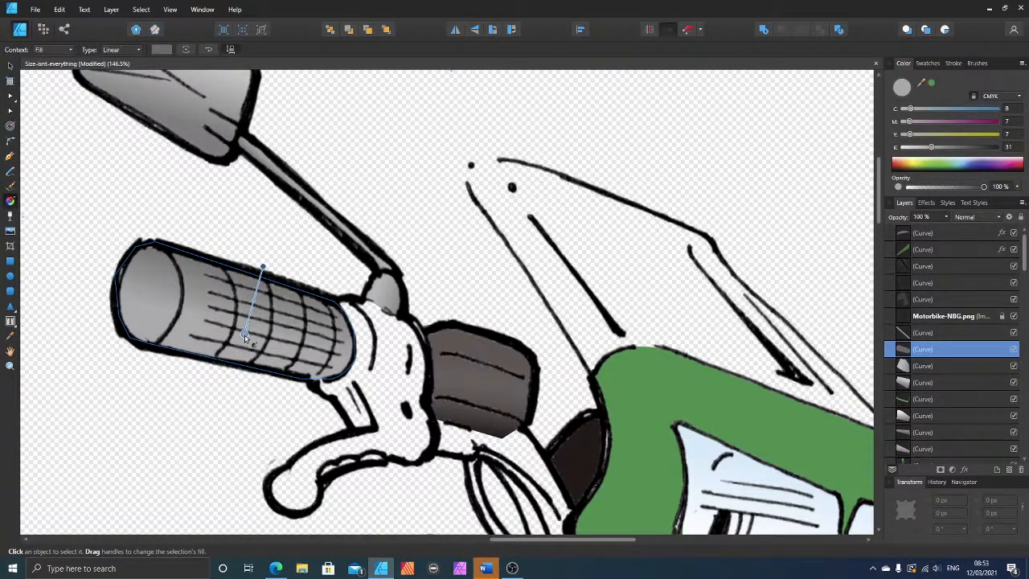
{"action": "mouse_move", "coordinate": [245, 336]}
{"action": "left_mouse_down"}
{"action": "mouse_move", "coordinate": [227, 263]}
{"action": "mouse_move", "coordinate": [234, 346]}
{"action": "mouse_move", "coordinate": [208, 343]}
{"action": "left_mouse_up"}
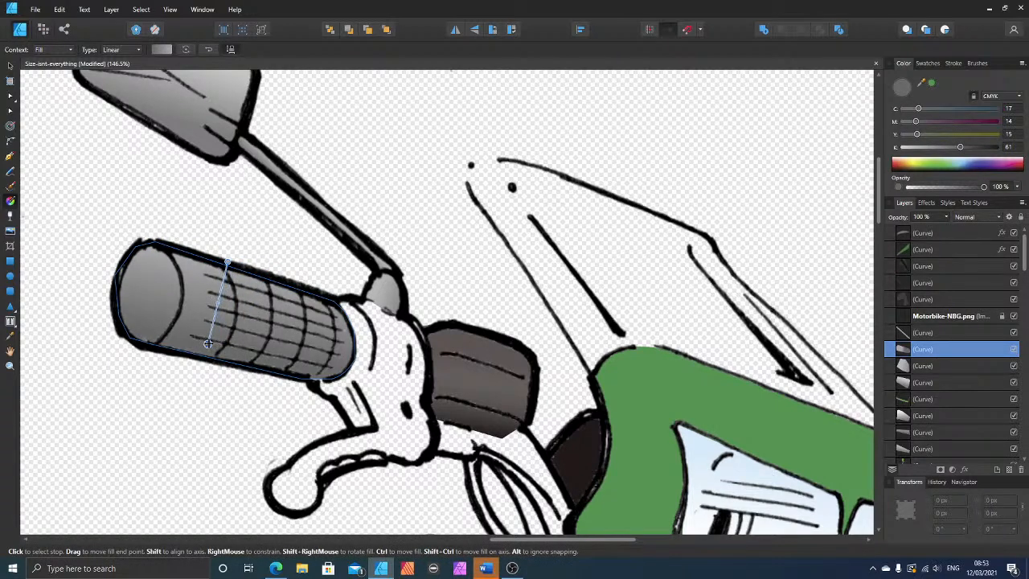
{"action": "left_click", "coordinate": [224, 281]}
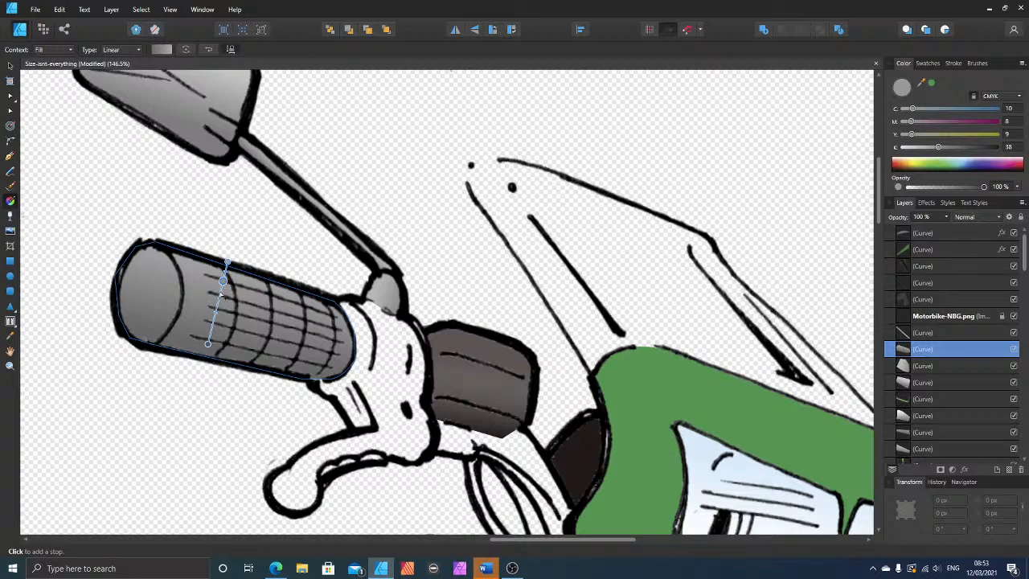
Step: Recolour the grip's gradient stops: lower end to K 56, the inner highlight stop to K 9 and upper end to K 57
{"action": "left_click", "coordinate": [208, 343]}
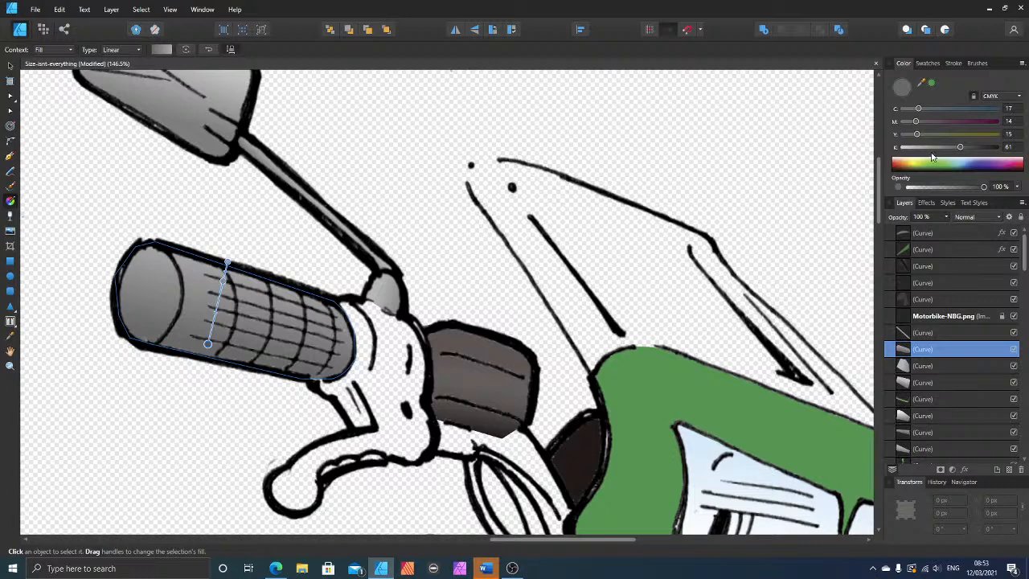
{"action": "left_click_drag", "start_coordinate": [929, 150], "coordinate": [956, 154]}
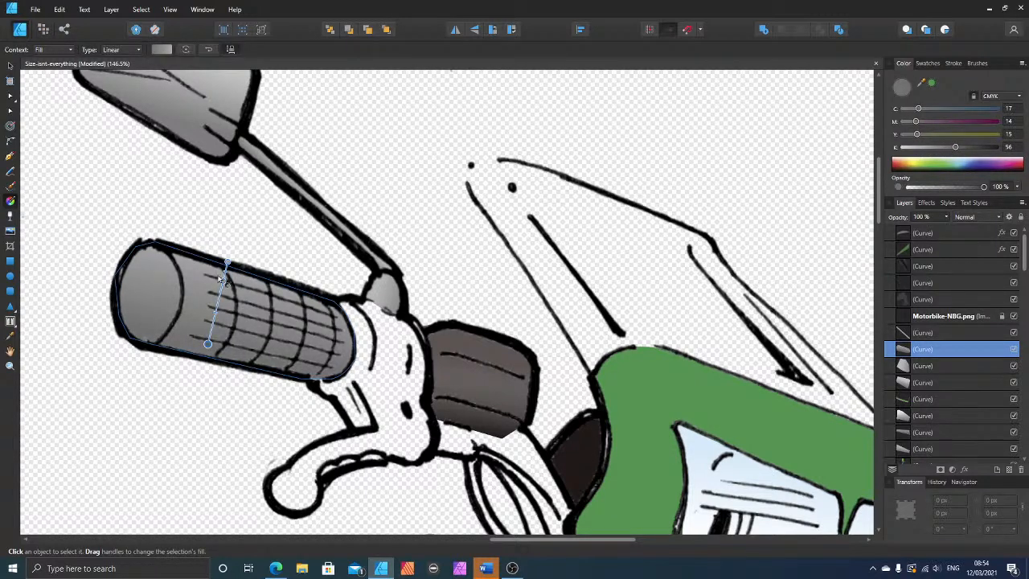
{"action": "left_click", "coordinate": [224, 279]}
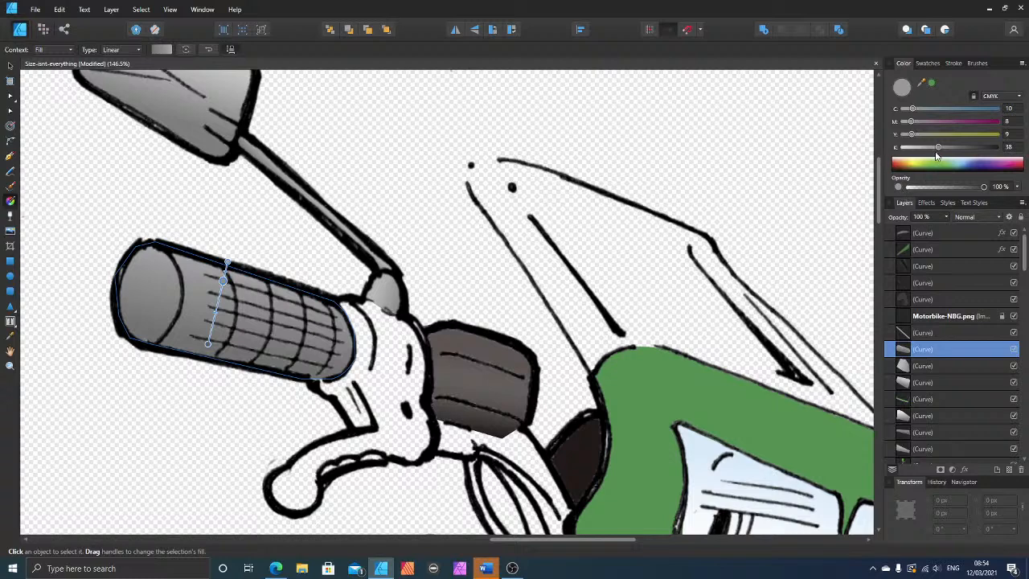
{"action": "left_click_drag", "start_coordinate": [937, 149], "coordinate": [912, 151]}
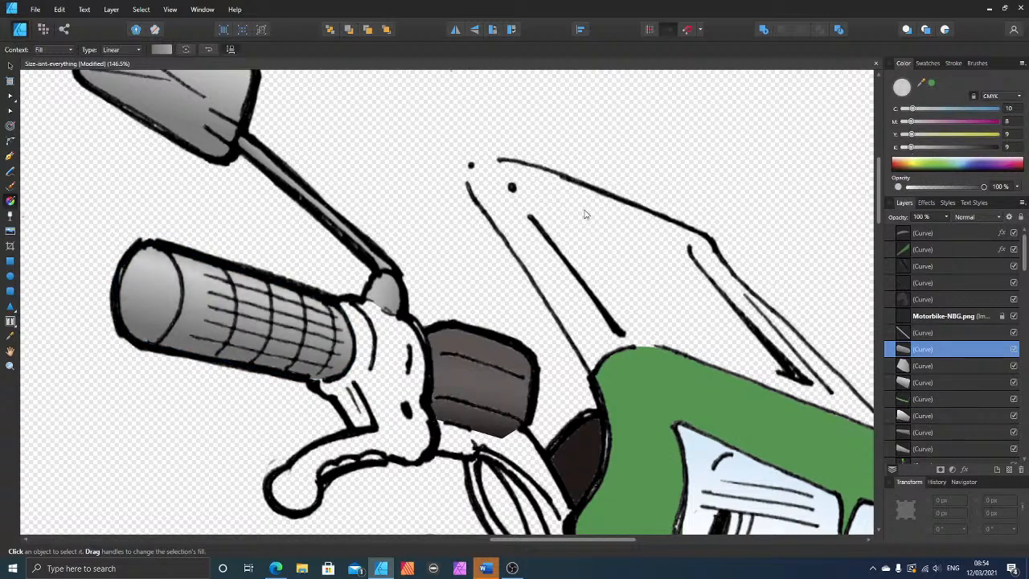
{"action": "left_click", "coordinate": [228, 264]}
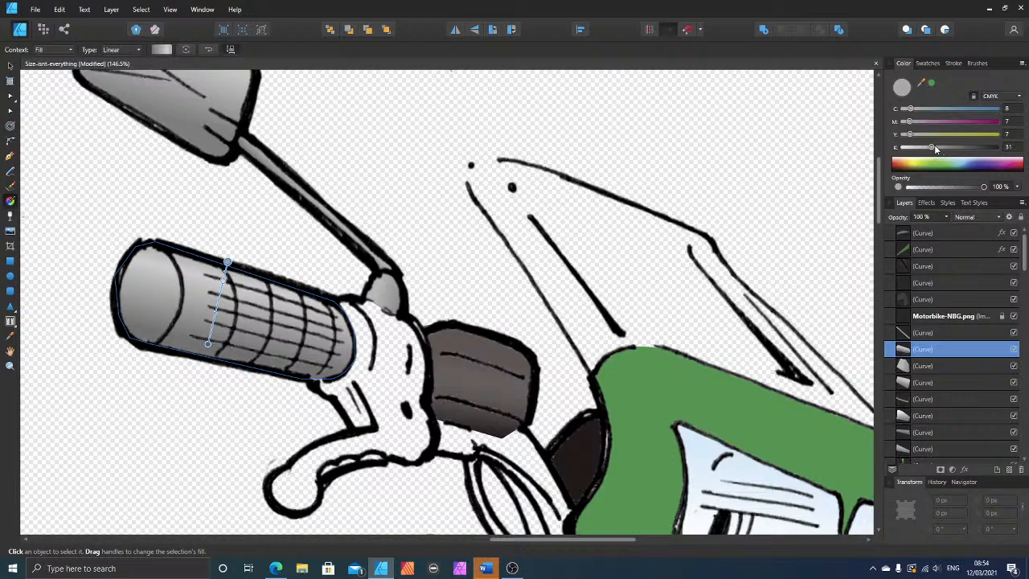
{"action": "left_click_drag", "start_coordinate": [935, 149], "coordinate": [957, 152]}
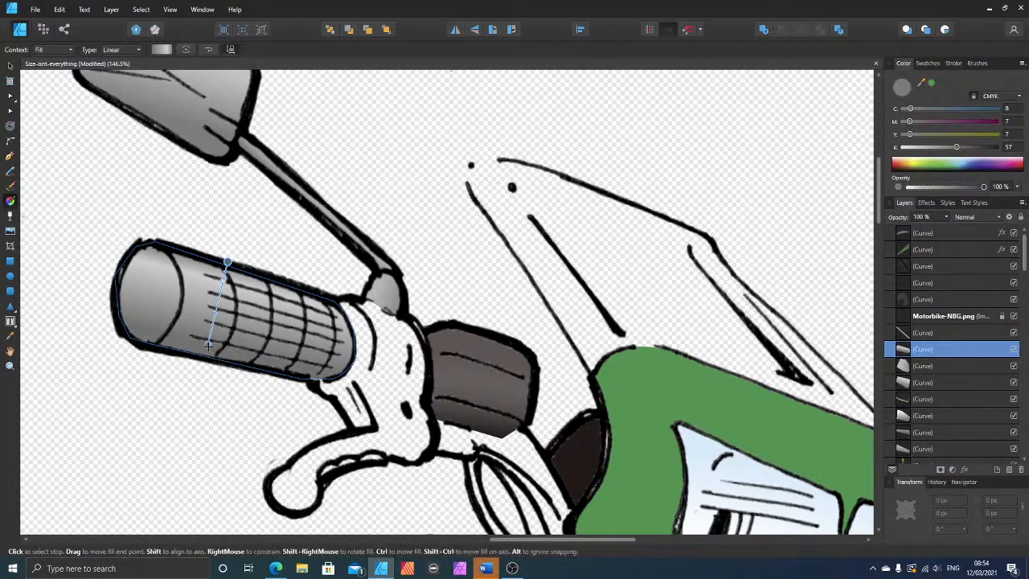
Step: Extend the grip's gradient to its lower edge with the highlight slightly lower, and add a darker shadow stop near the lower end
{"action": "left_click", "coordinate": [207, 346]}
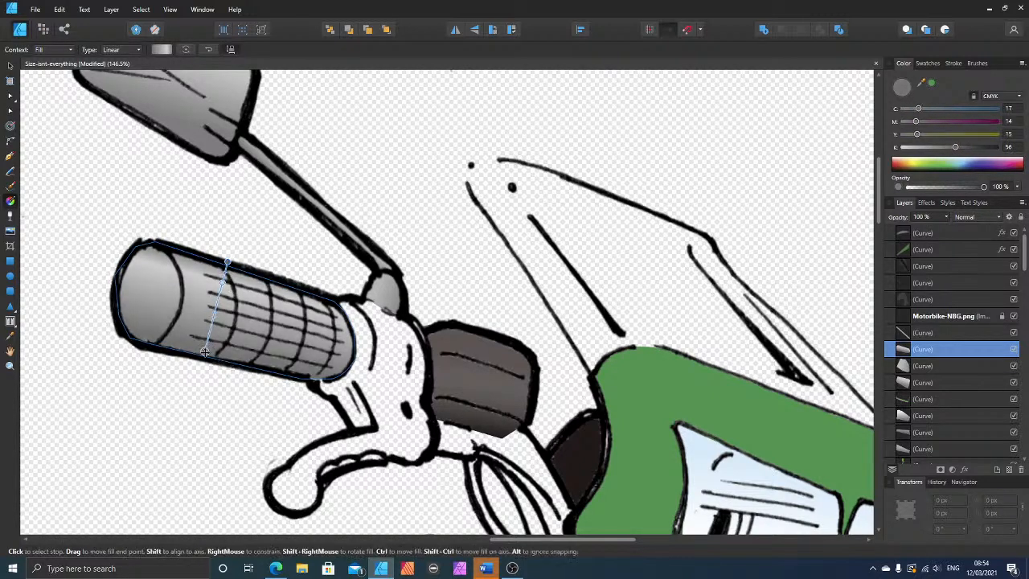
{"action": "left_click", "coordinate": [222, 287]}
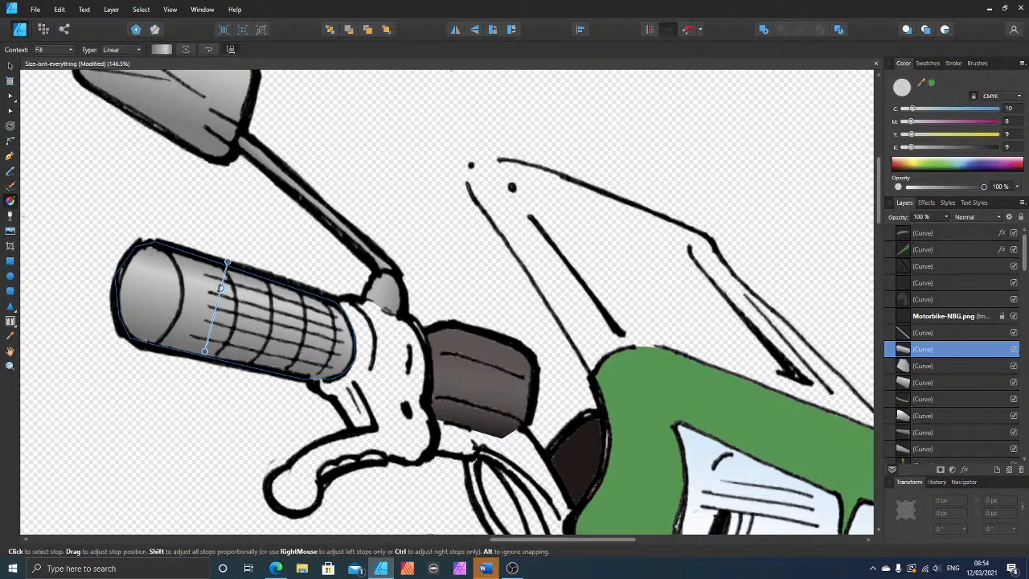
{"action": "left_click", "coordinate": [205, 352]}
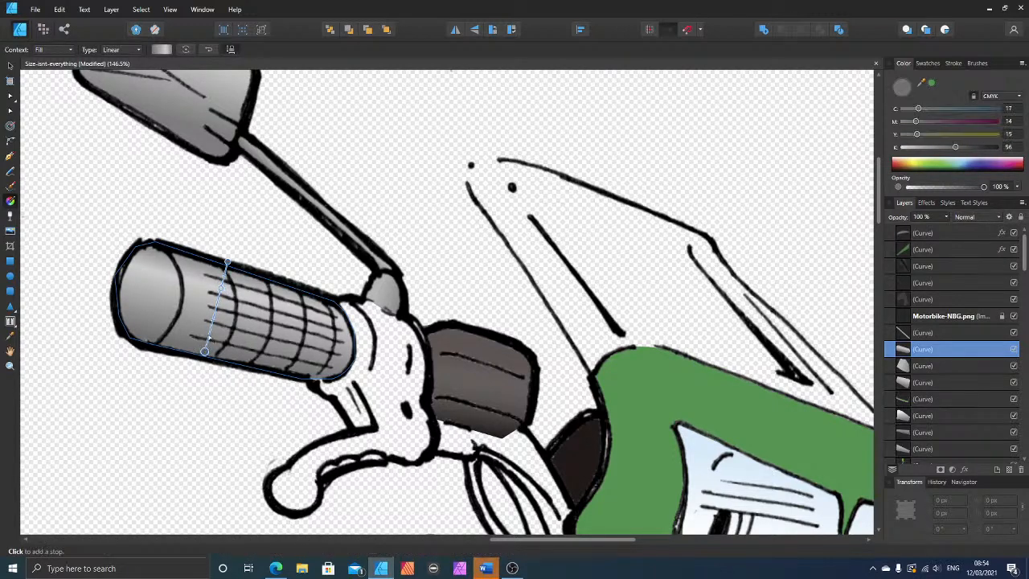
{"action": "left_click", "coordinate": [210, 333]}
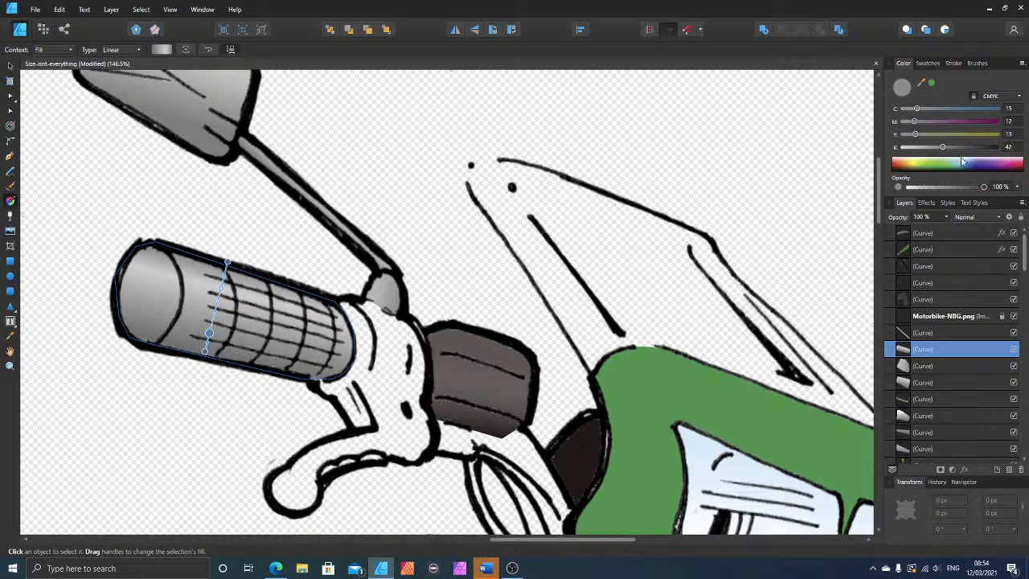
{"action": "left_click_drag", "start_coordinate": [953, 148], "coordinate": [976, 150]}
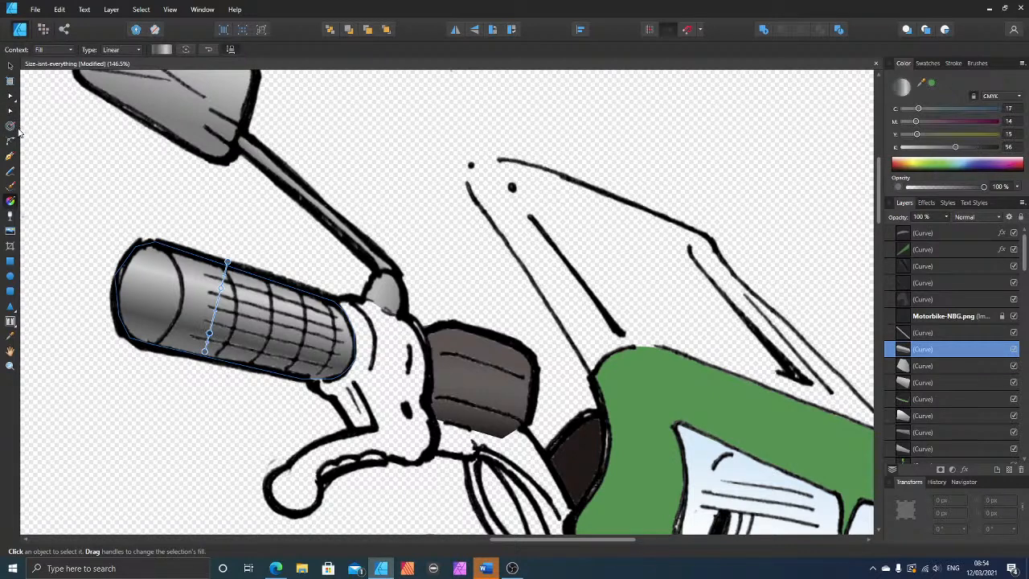
{"action": "key", "text": "ctrl+d"}
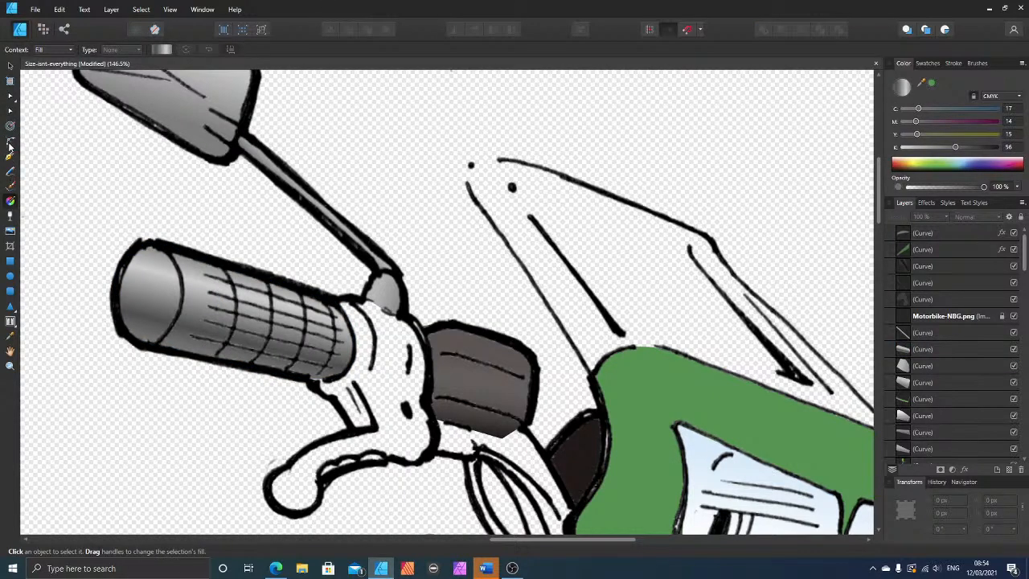
Step: Trace the oval end face of the handlebar grip as a closed shape with the Pen tool
{"action": "left_click", "coordinate": [10, 156]}
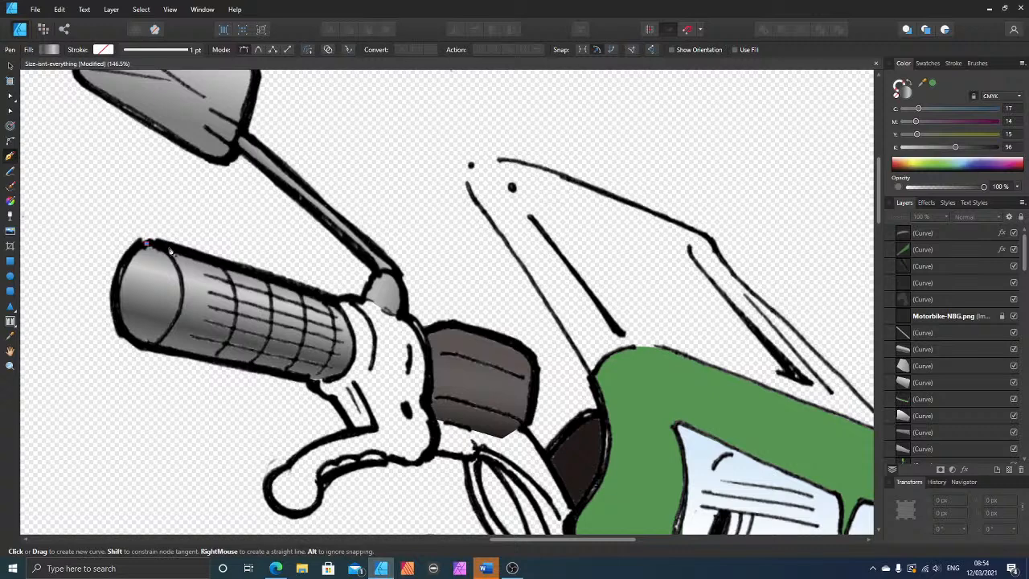
{"action": "left_click", "coordinate": [168, 248]}
{"action": "left_click", "coordinate": [182, 281]}
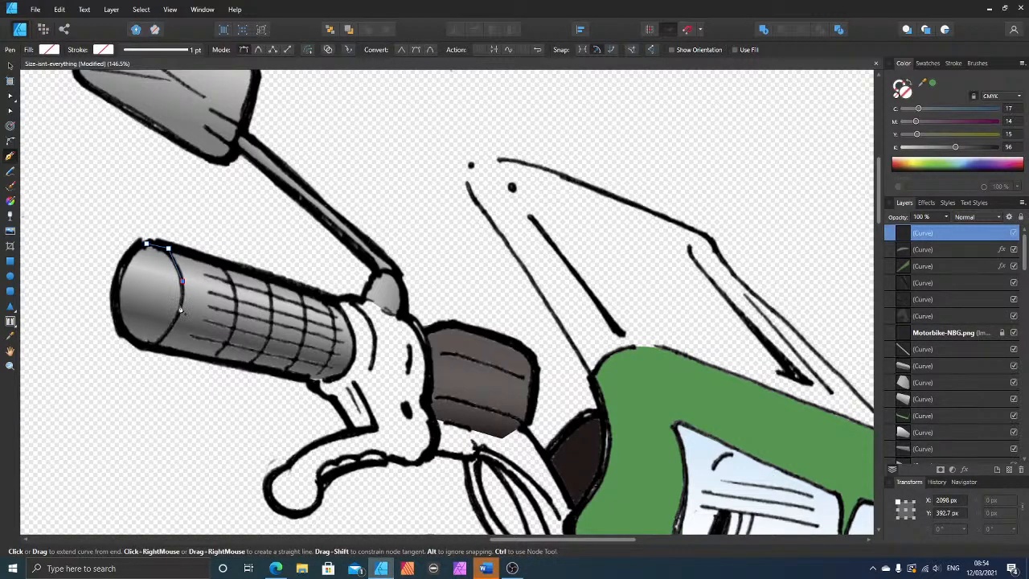
{"action": "left_click", "coordinate": [179, 306]}
{"action": "left_click", "coordinate": [171, 328]}
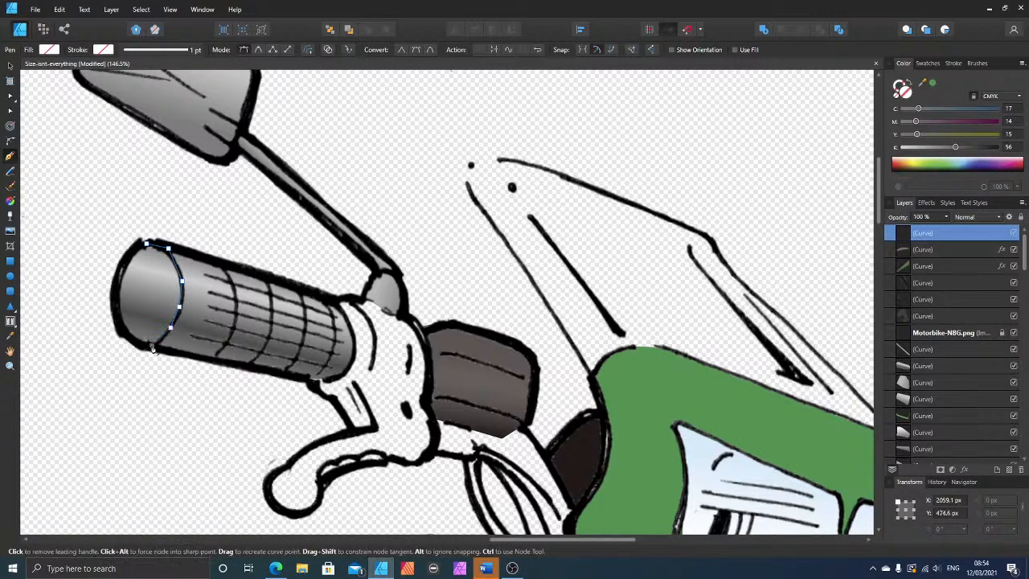
{"action": "left_click", "coordinate": [126, 330]}
{"action": "left_click", "coordinate": [113, 291]}
{"action": "left_click", "coordinate": [126, 251]}
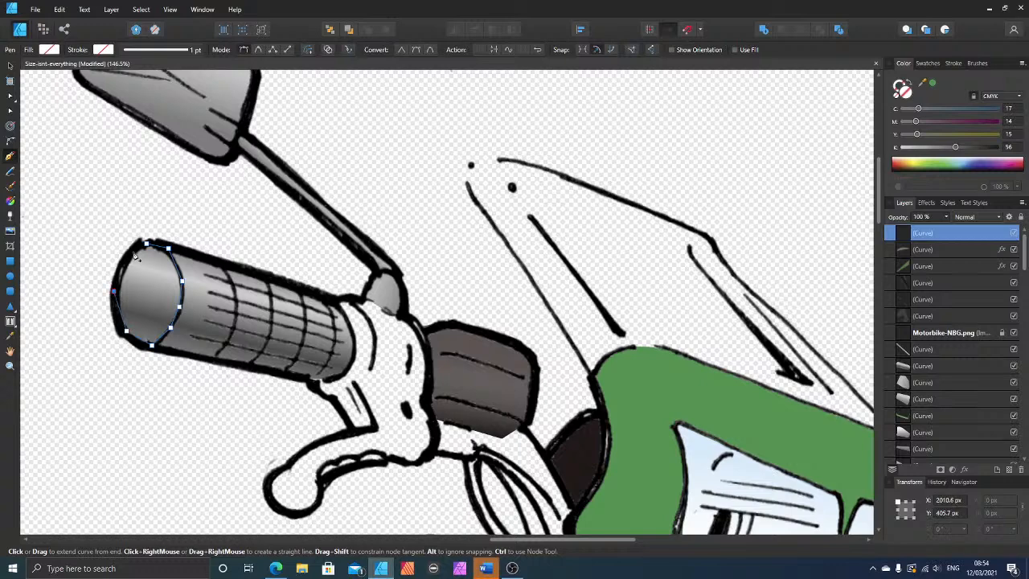
{"action": "left_click", "coordinate": [146, 241]}
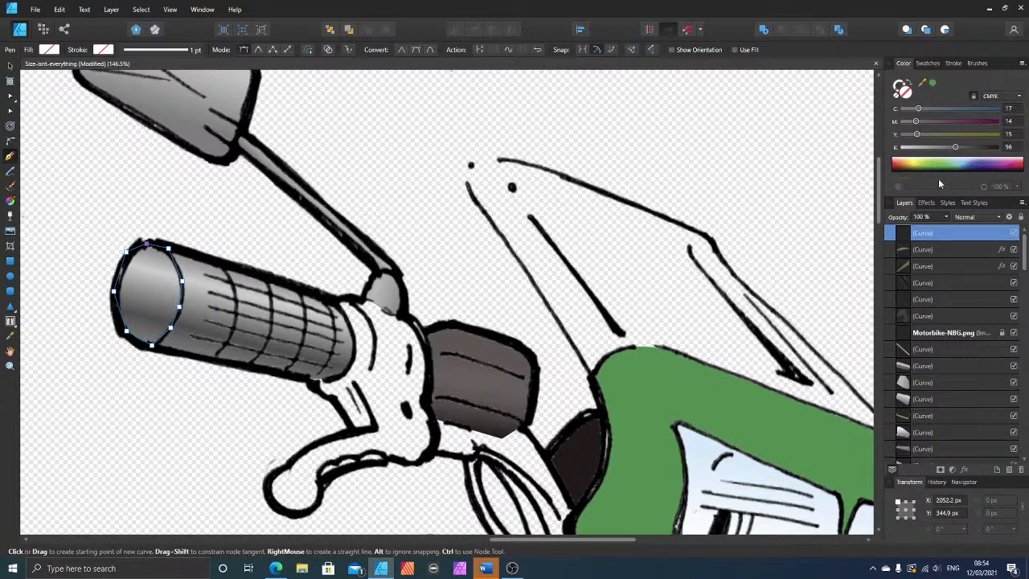
Step: Fill the grip's end face with dark blue-grey at C 34, M 14, Y 15, K 80 and move it beneath the line art and mirror stalk shape
{"action": "left_click", "coordinate": [935, 109]}
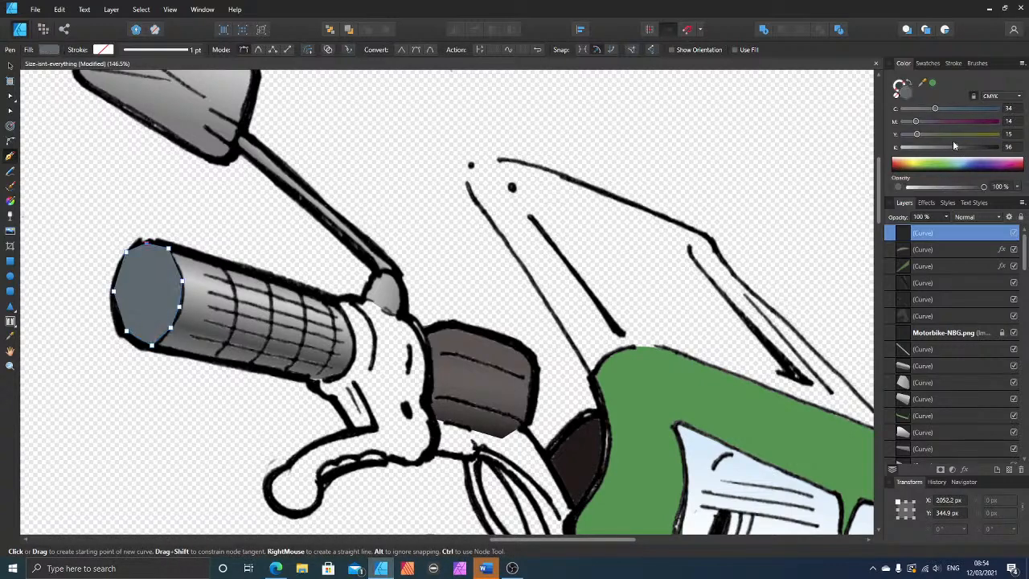
{"action": "left_click_drag", "start_coordinate": [955, 147], "coordinate": [978, 149]}
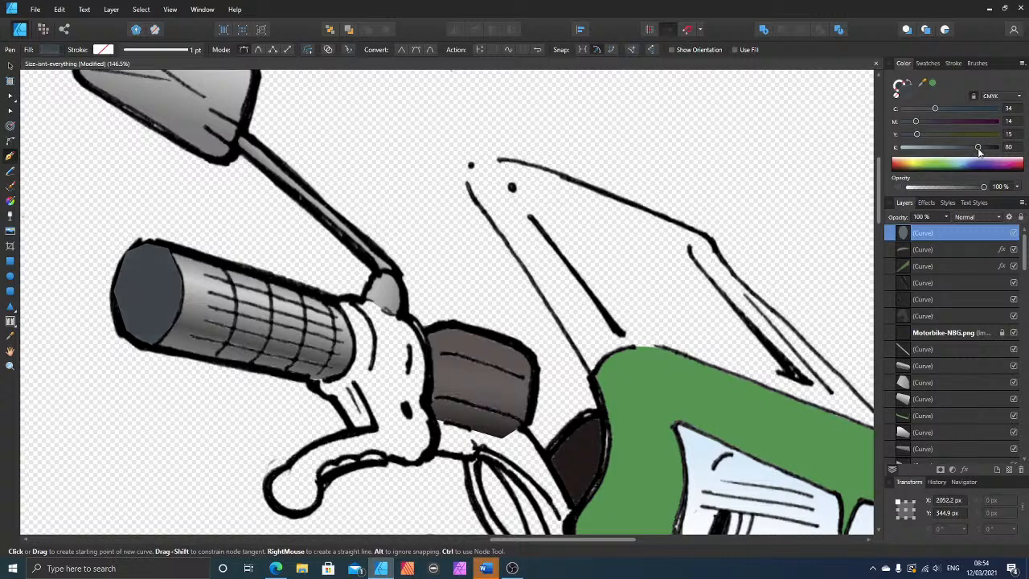
{"action": "left_click", "coordinate": [11, 68]}
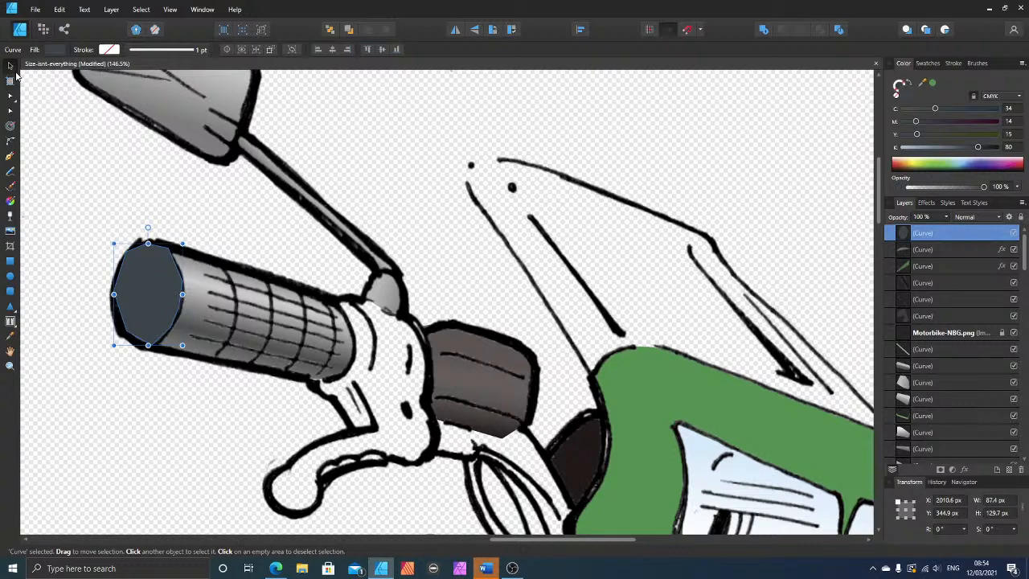
{"action": "key", "text": "ctrl+bracketleft"}
{"action": "key", "text": "ctrl+bracketleft"}
{"action": "key", "text": "ctrl+bracketleft"}
{"action": "key", "text": "ctrl+bracketleft"}
{"action": "key", "text": "ctrl+bracketleft"}
{"action": "key", "text": "ctrl+bracketleft"}
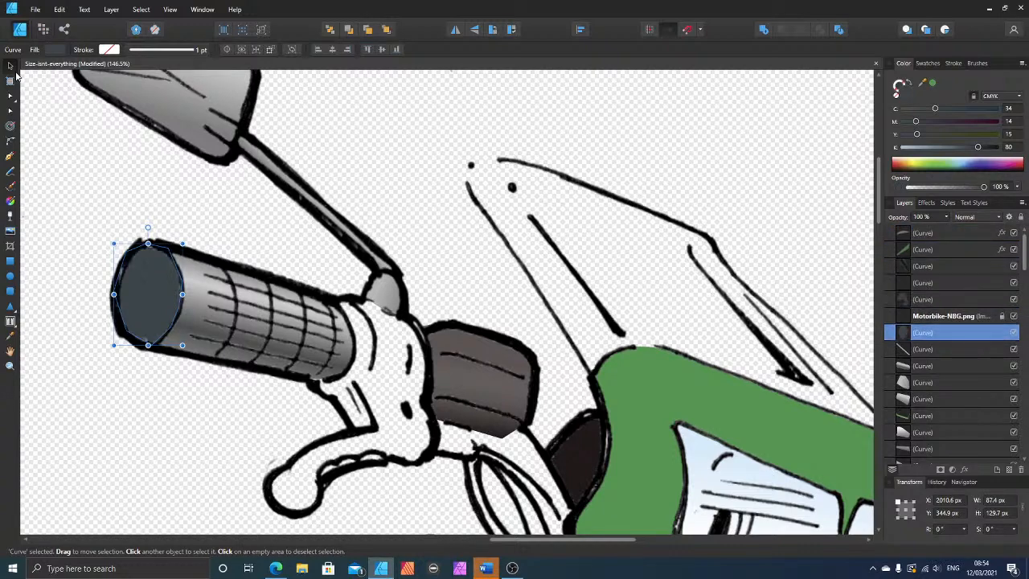
{"action": "key", "text": "ctrl+bracketleft"}
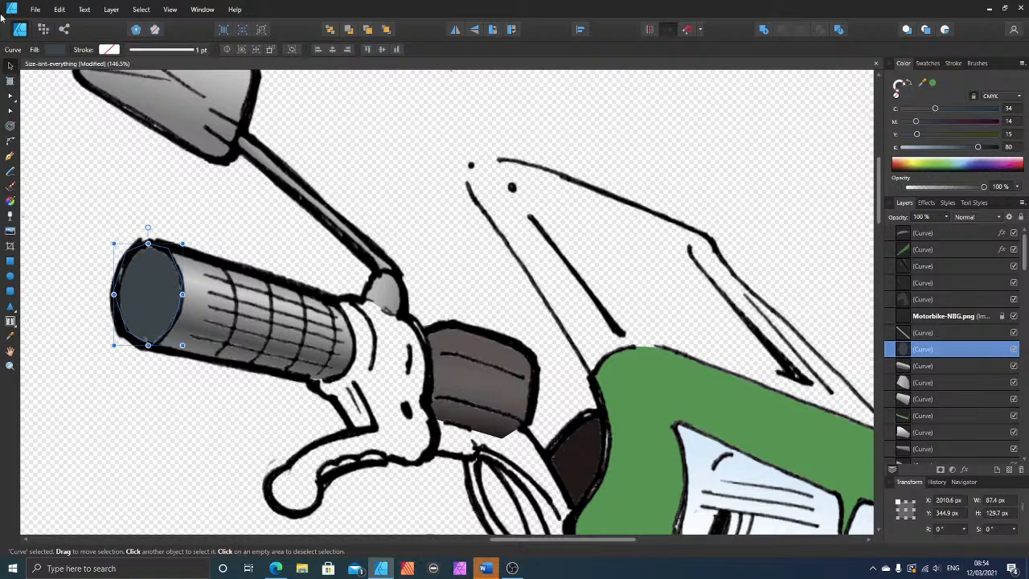
Step: Trace the bent handlebar tube between the lever housing and the green fairing as a closed shape with the Pen tool
{"action": "scroll", "coordinate": [372, 337], "scroll_direction": "down", "scroll_amount": 3}
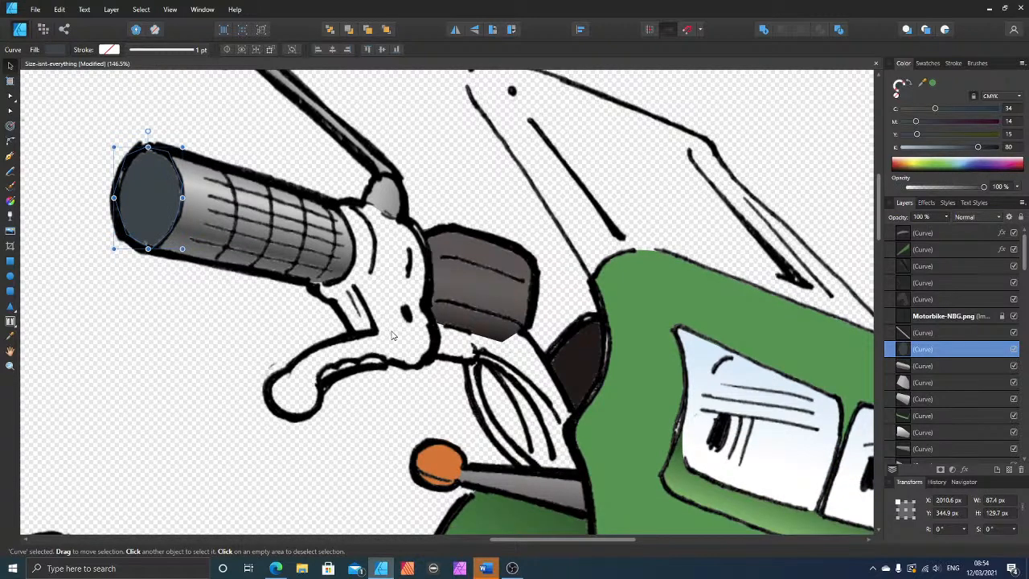
{"action": "left_click", "coordinate": [347, 289]}
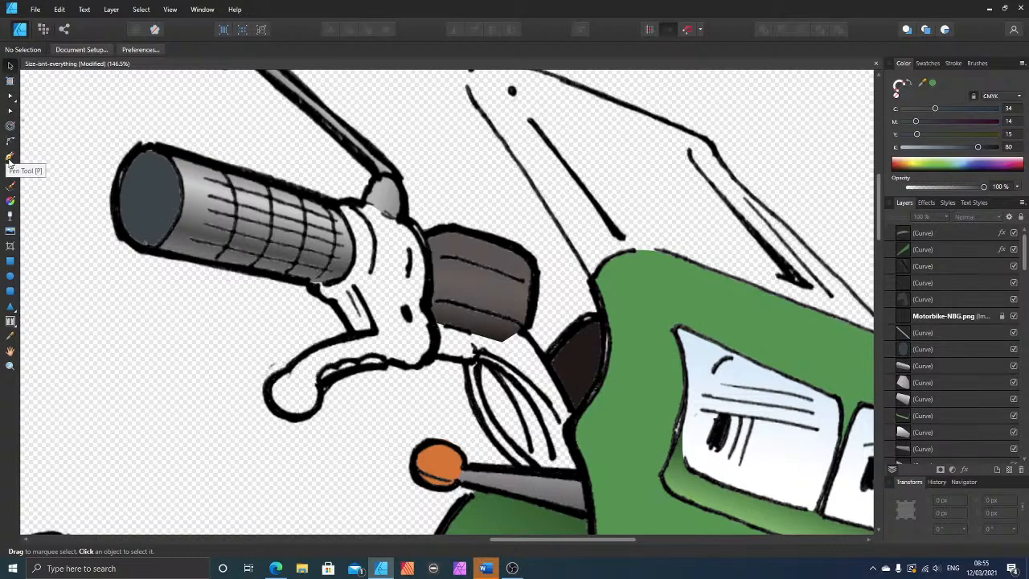
{"action": "left_click", "coordinate": [10, 157]}
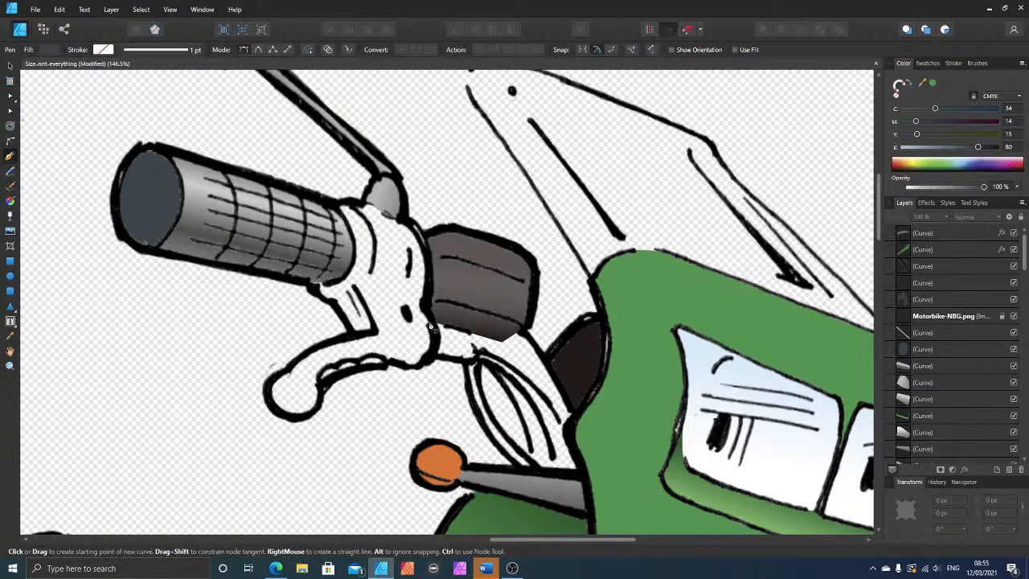
{"action": "left_click", "coordinate": [500, 337]}
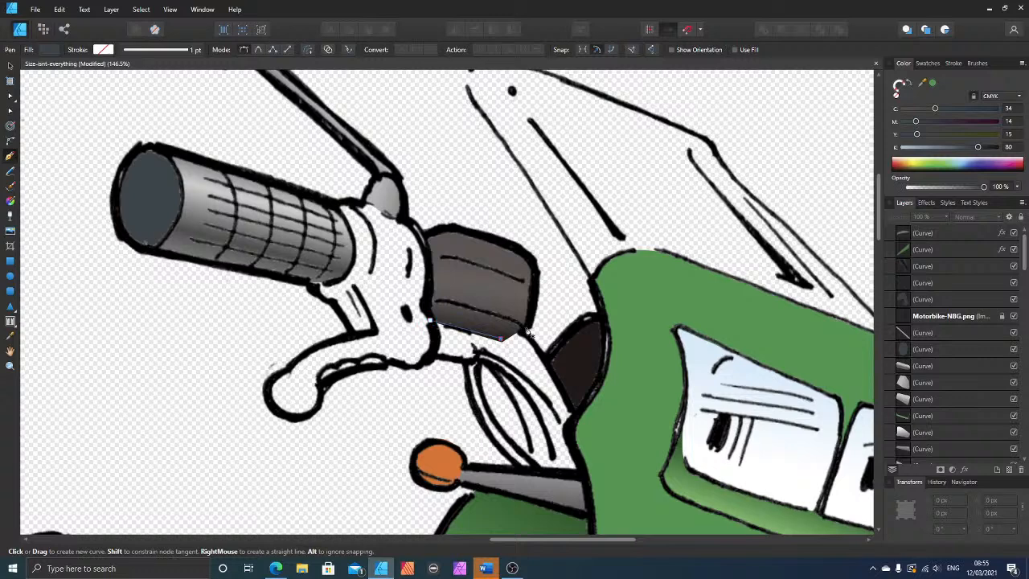
{"action": "left_click", "coordinate": [523, 330]}
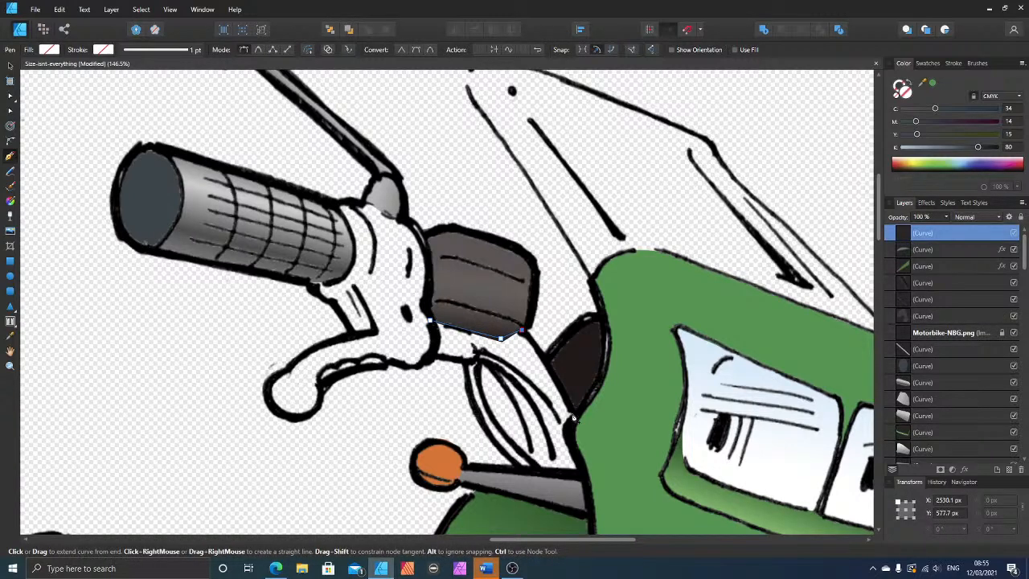
{"action": "left_click", "coordinate": [573, 415]}
{"action": "left_click", "coordinate": [566, 431]}
{"action": "left_click", "coordinate": [583, 470]}
{"action": "left_click", "coordinate": [556, 471]}
{"action": "left_click", "coordinate": [503, 375]}
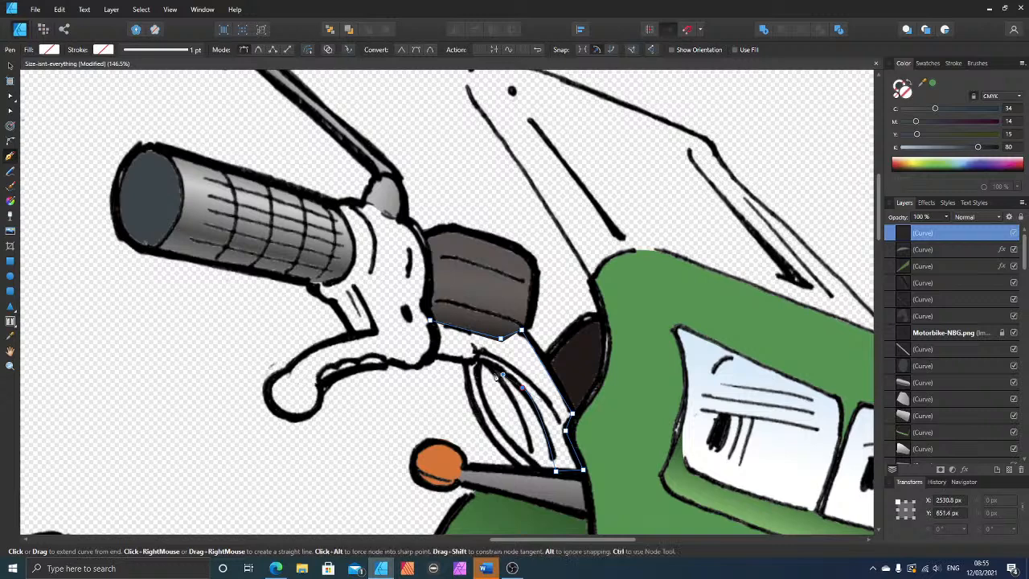
{"action": "left_click", "coordinate": [477, 360]}
{"action": "left_click", "coordinate": [433, 354]}
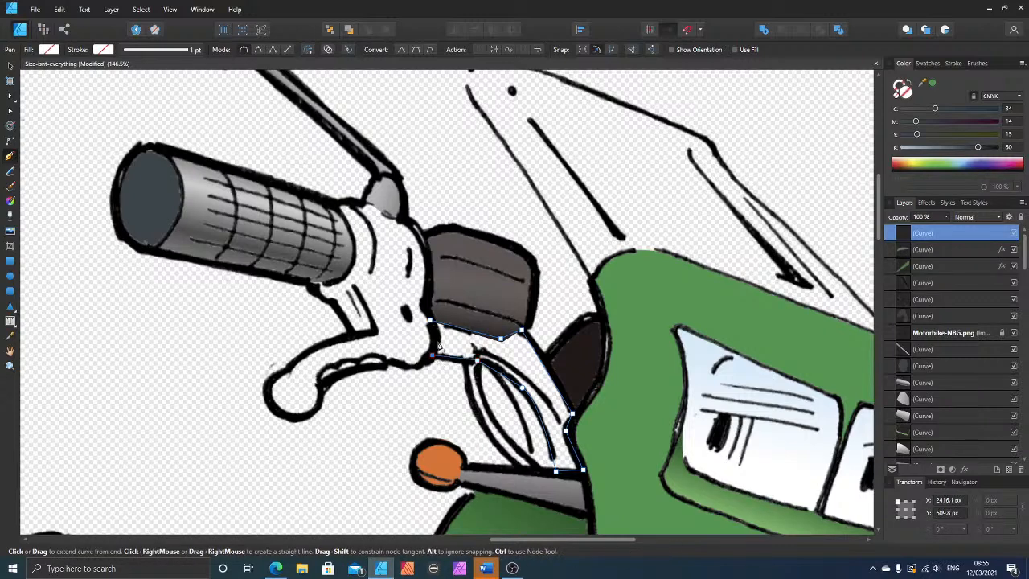
{"action": "left_click", "coordinate": [431, 323]}
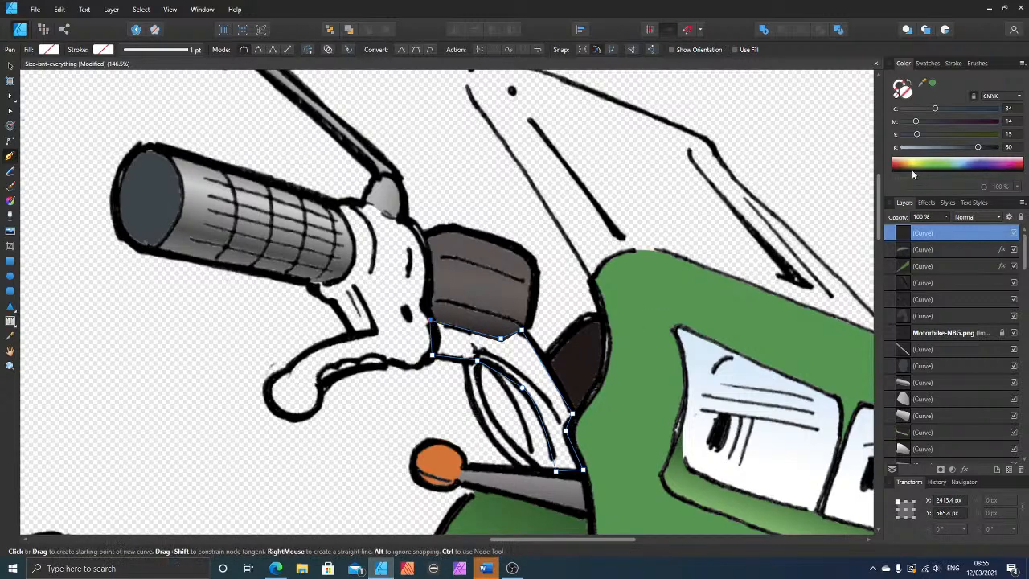
Step: Fill the bent handlebar tube with blue-grey at C 34, M 14, Y 15, K 36 and move it beneath the line art
{"action": "left_click", "coordinate": [935, 149]}
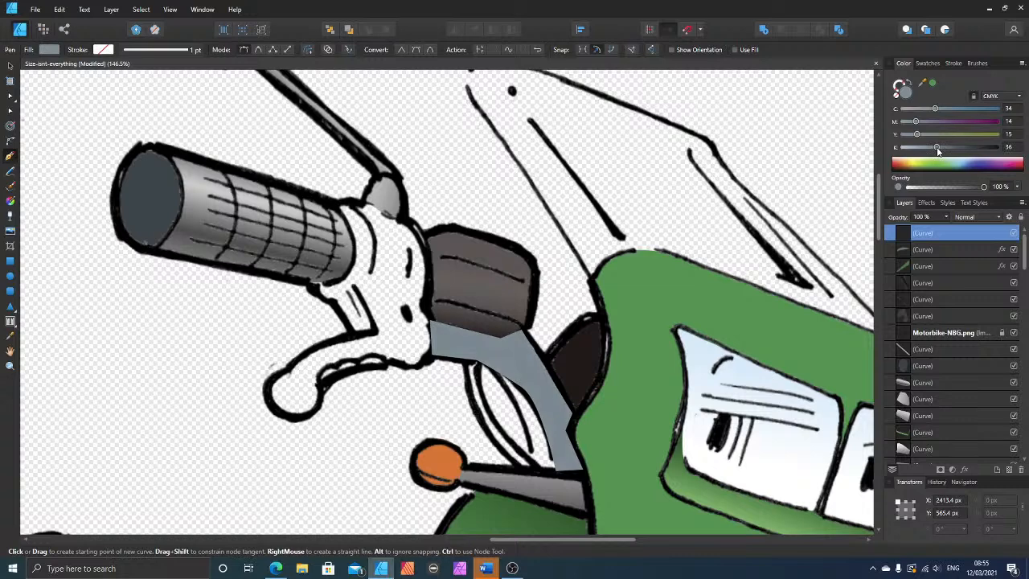
{"action": "key", "text": "v"}
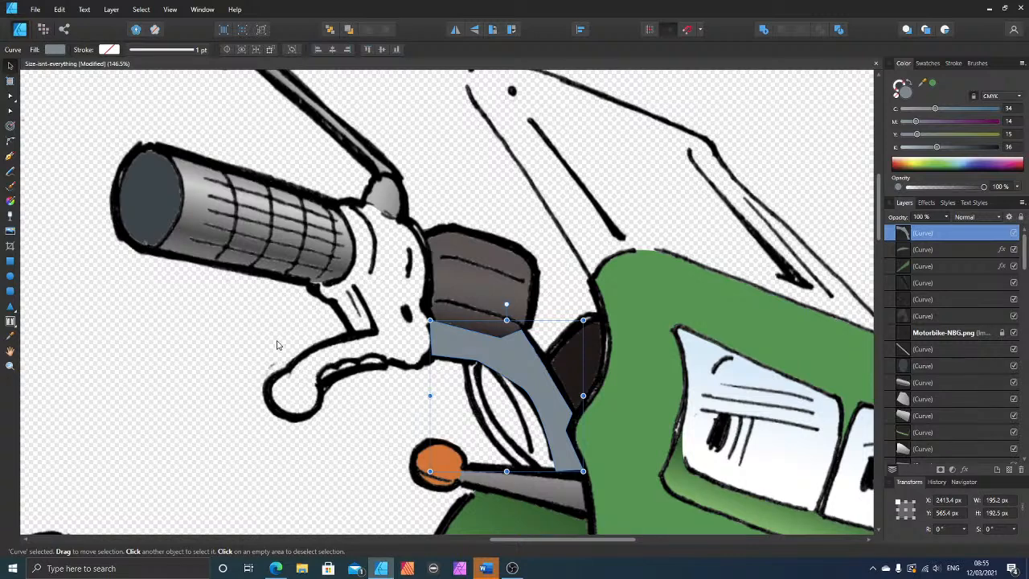
{"action": "key", "text": "ctrl+bracketleft"}
{"action": "key", "text": "ctrl+bracketleft"}
{"action": "key", "text": "ctrl+bracketleft"}
{"action": "key", "text": "ctrl+bracketleft"}
{"action": "key", "text": "ctrl+bracketleft"}
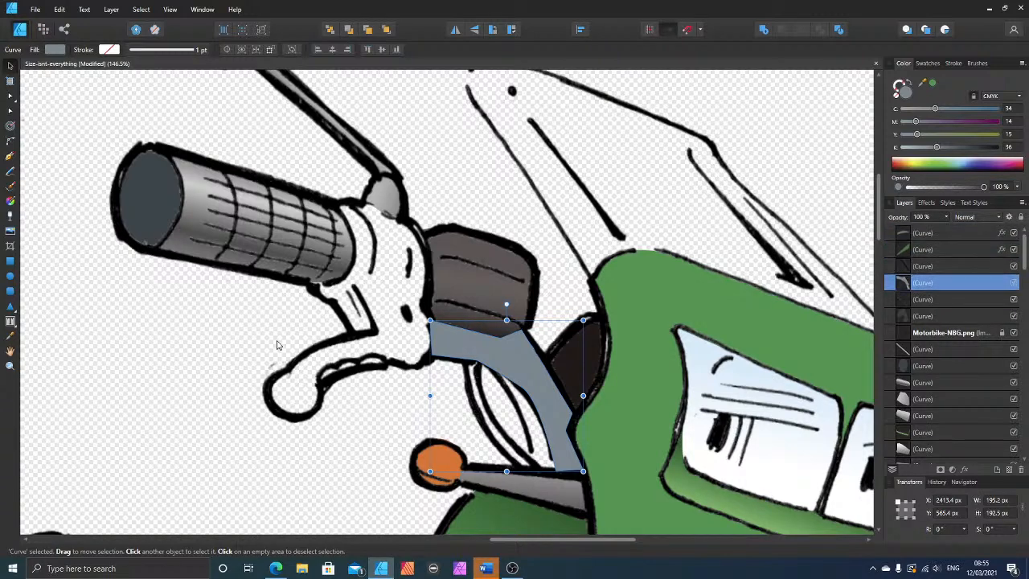
{"action": "key", "text": "ctrl+bracketleft"}
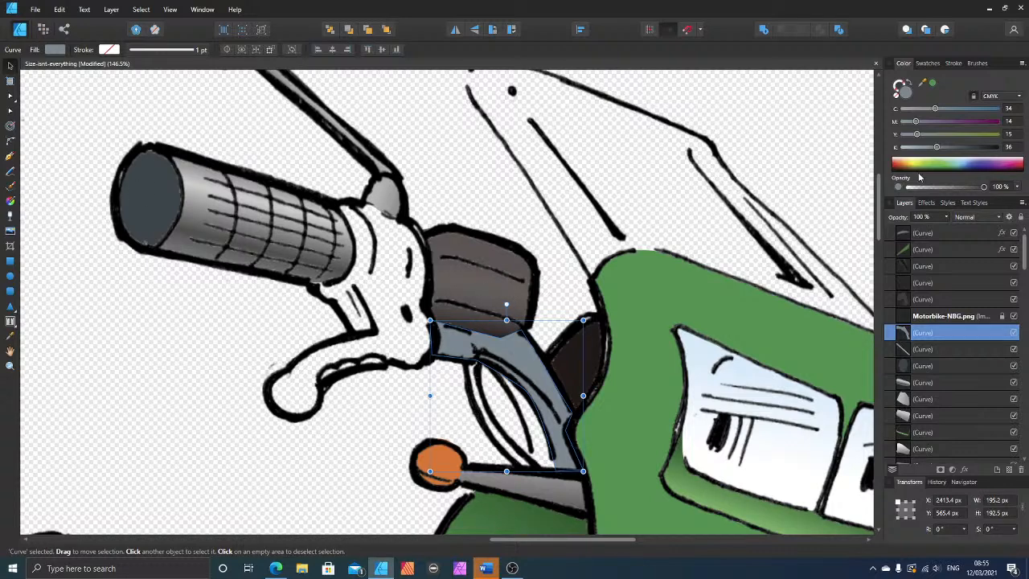
Step: Recolour the handlebar tube to grey at C 14, M 14, Y 10, K 36 and apply a diagonal linear gradient lightening towards its upper edge
{"action": "mouse_move", "coordinate": [935, 107]}
{"action": "left_mouse_down"}
{"action": "mouse_move", "coordinate": [910, 108]}
{"action": "mouse_move", "coordinate": [912, 134]}
{"action": "mouse_move", "coordinate": [916, 108]}
{"action": "left_mouse_up"}
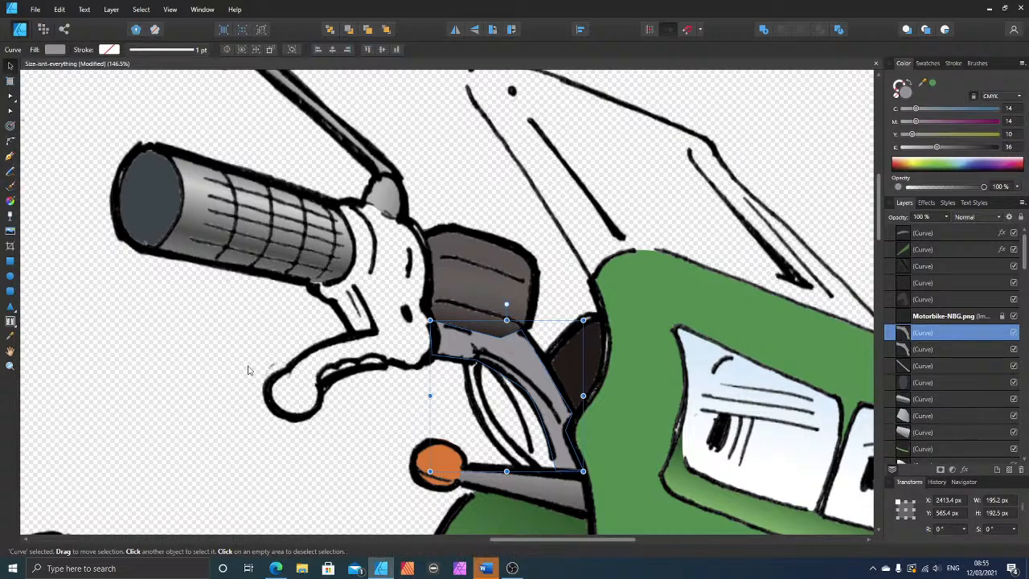
{"action": "left_click", "coordinate": [9, 201]}
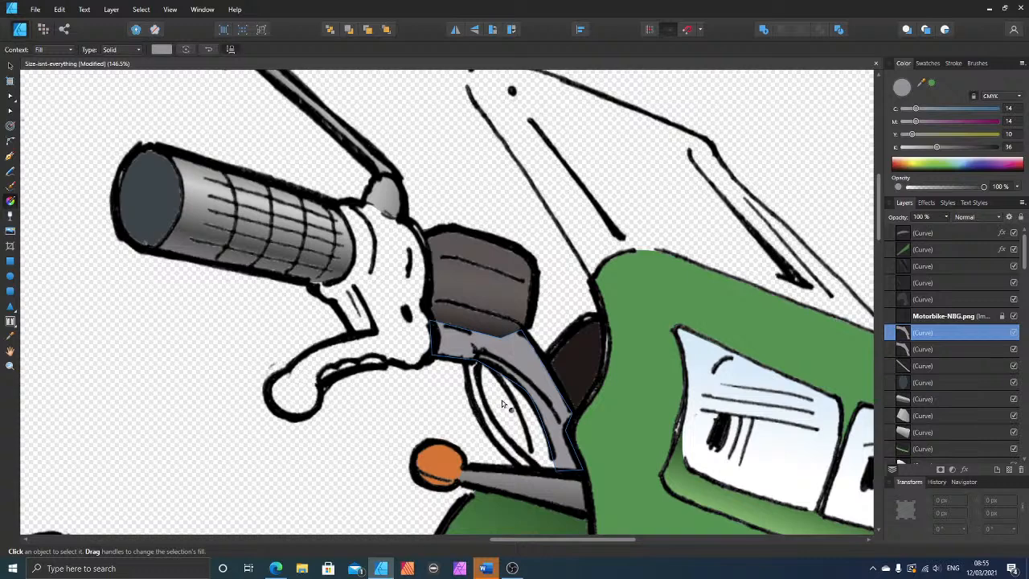
{"action": "left_click_drag", "start_coordinate": [500, 400], "coordinate": [538, 361]}
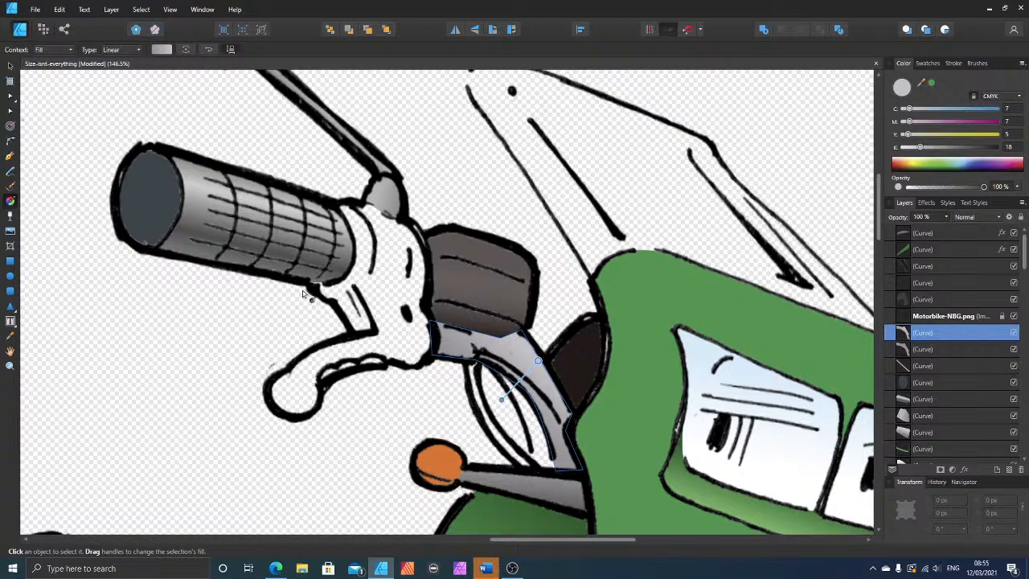
{"action": "left_click", "coordinate": [10, 64]}
{"action": "left_click", "coordinate": [368, 325]}
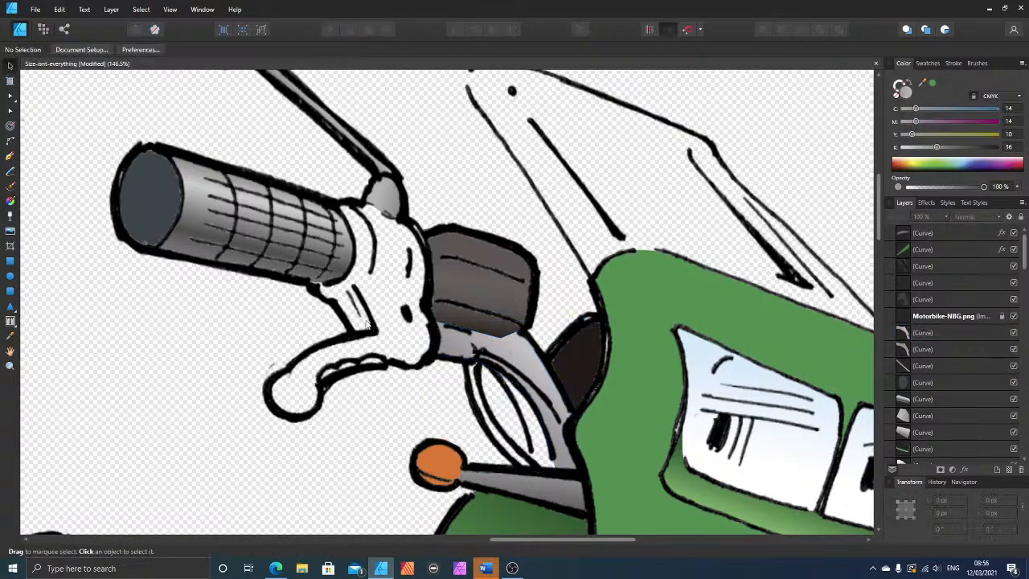
Step: Trace the small four-sided bracket face below the grip, just above the brake lever, as a closed shape with the Pen tool
{"action": "left_click", "coordinate": [10, 157]}
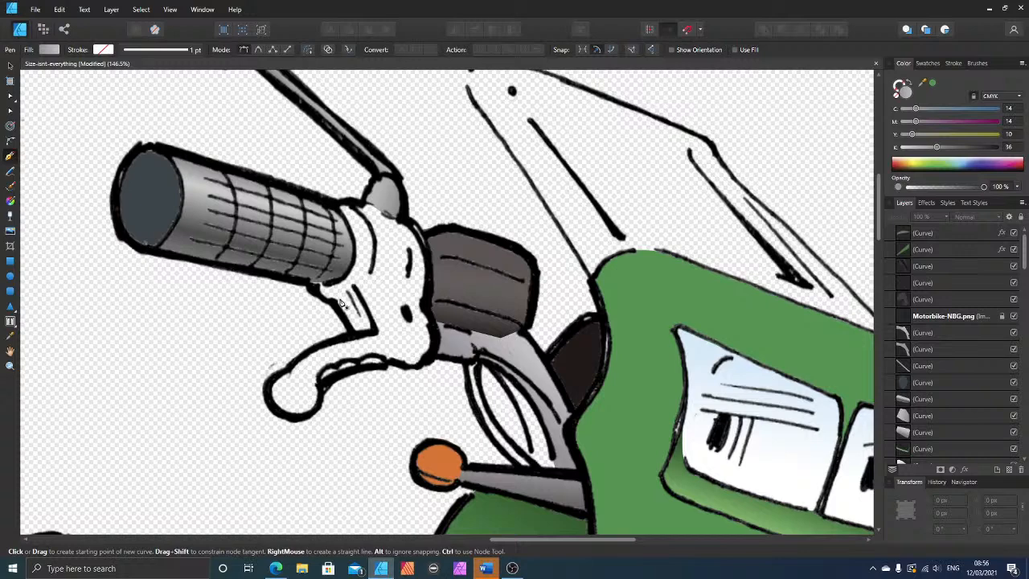
{"action": "left_click", "coordinate": [347, 292]}
{"action": "left_click", "coordinate": [369, 332]}
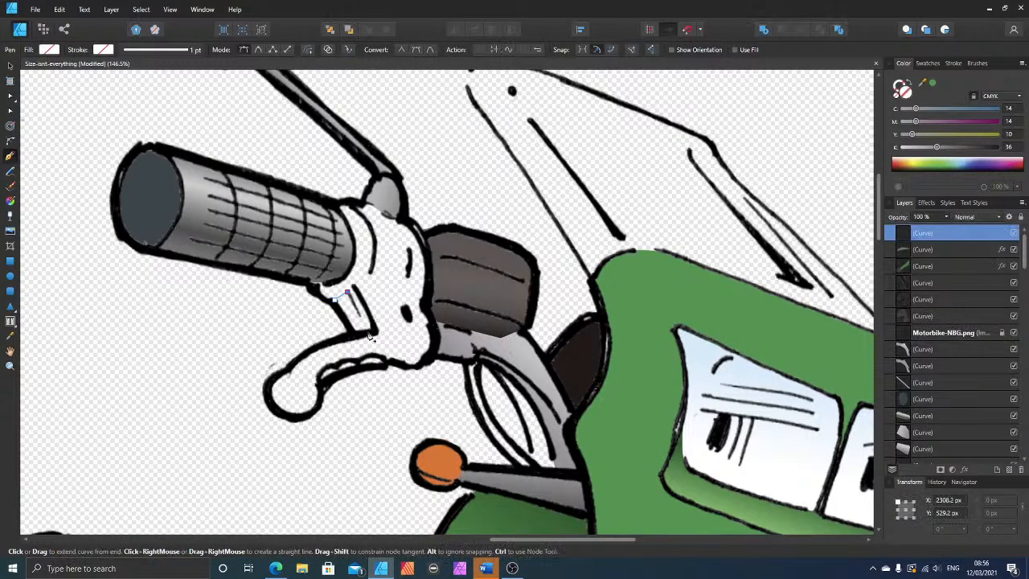
{"action": "left_click", "coordinate": [355, 332]}
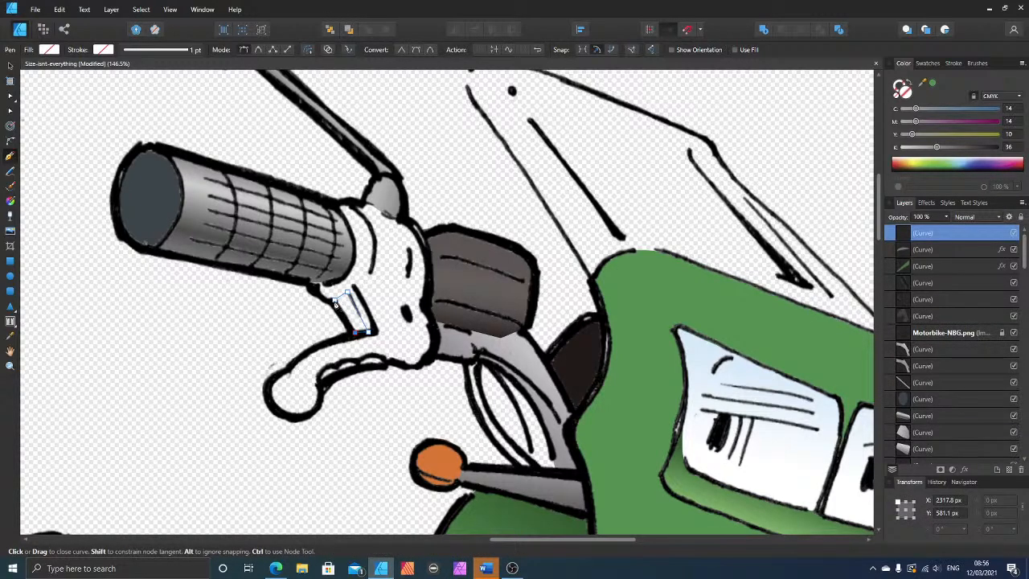
{"action": "left_click", "coordinate": [336, 304]}
Step: Fill the small bracket face with dark grey at C 14, M 14, Y 10, K 80 and move it beneath the line art
{"action": "left_click", "coordinate": [937, 147]}
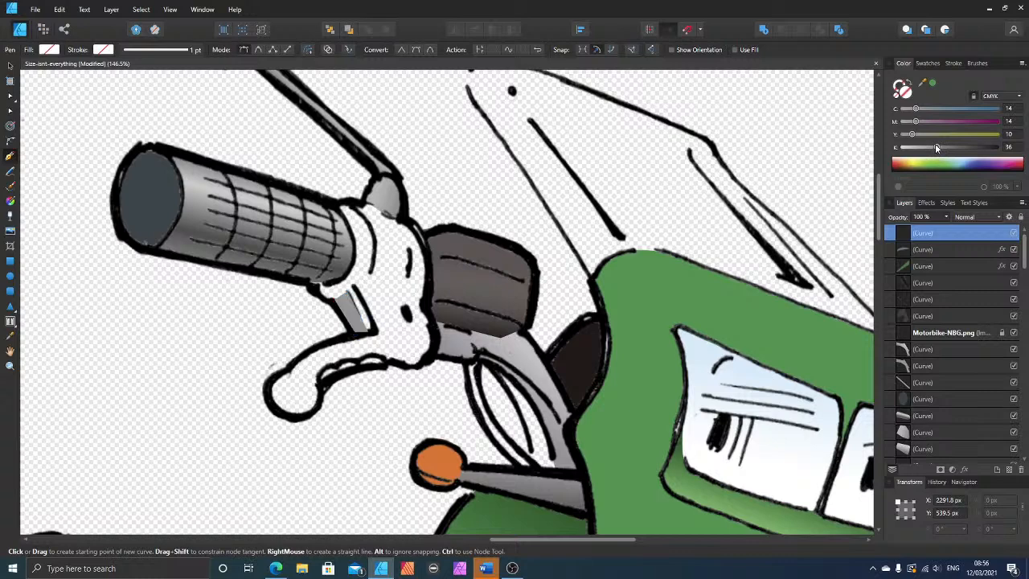
{"action": "left_click", "coordinate": [977, 148]}
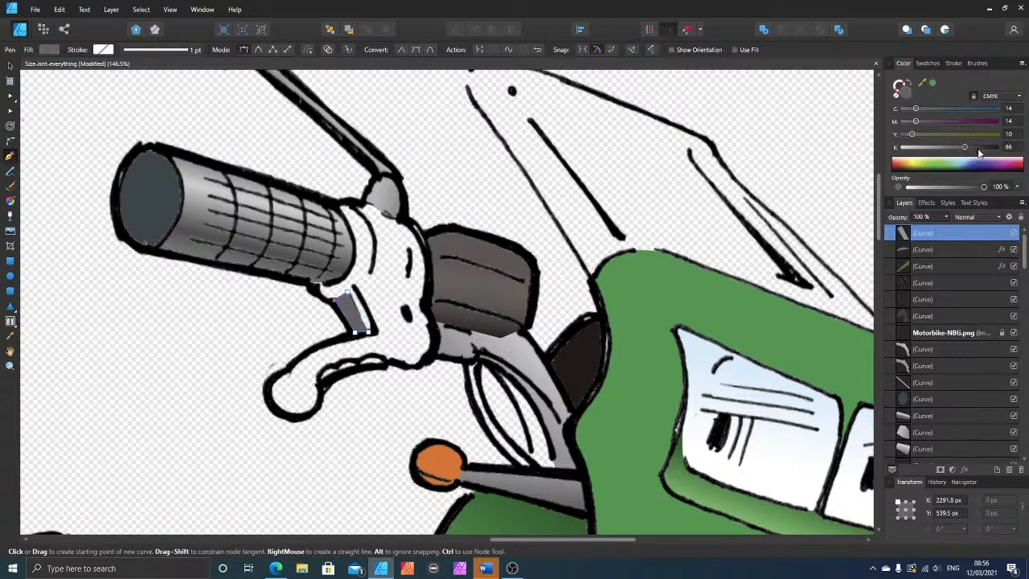
{"action": "left_click", "coordinate": [10, 65]}
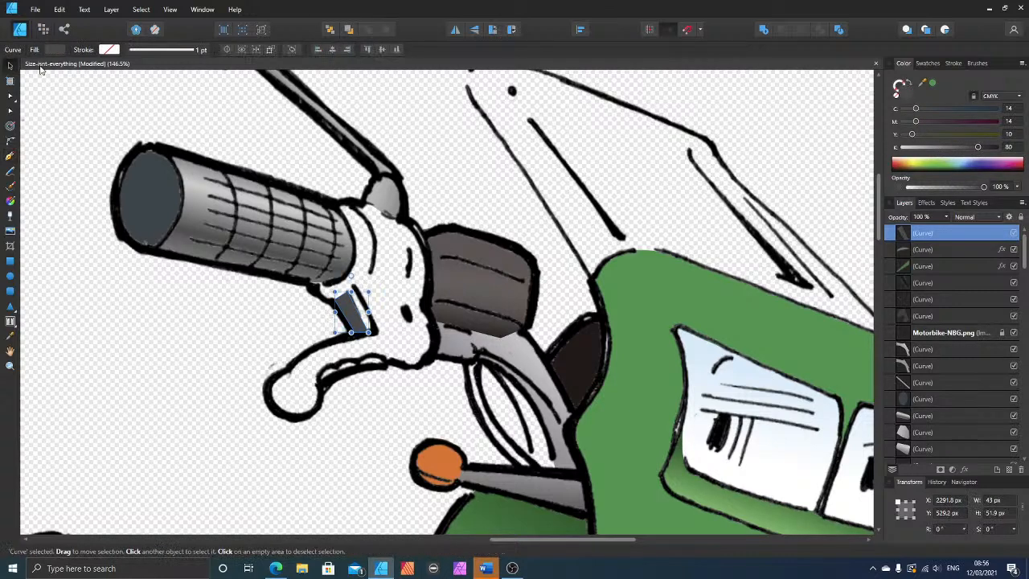
{"action": "key", "text": "ctrl+bracketleft"}
{"action": "key", "text": "ctrl+bracketleft"}
{"action": "key", "text": "ctrl+bracketleft"}
{"action": "key", "text": "ctrl+bracketleft"}
{"action": "key", "text": "ctrl+bracketleft"}
{"action": "key", "text": "ctrl+bracketleft"}
{"action": "key", "text": "ctrl+bracketleft"}
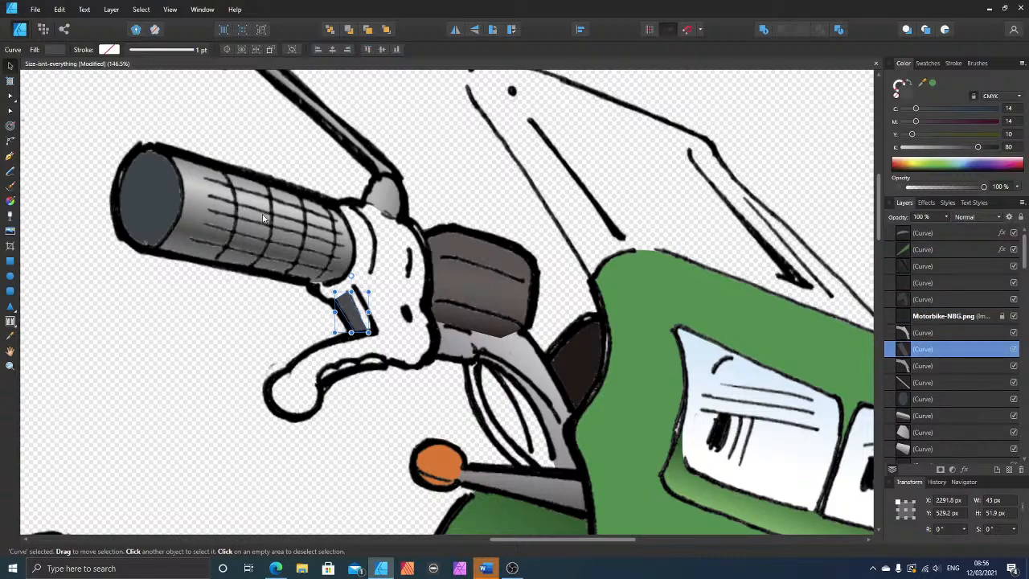
{"action": "scroll", "coordinate": [799, 195], "scroll_direction": "down", "scroll_amount": 7}
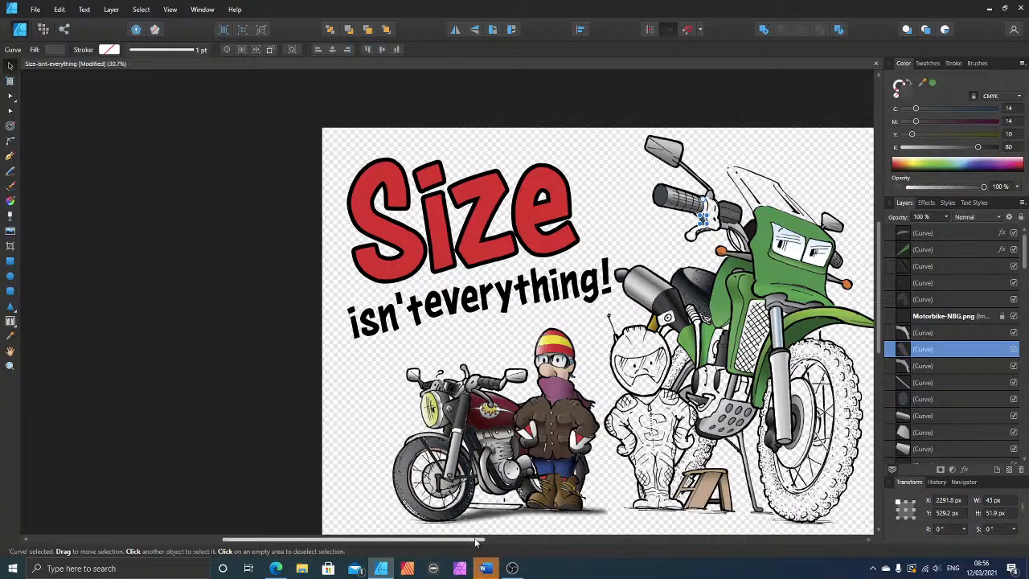
{"action": "left_click_drag", "start_coordinate": [476, 541], "coordinate": [579, 550]}
{"action": "scroll", "coordinate": [608, 504], "scroll_direction": "down", "scroll_amount": 2}
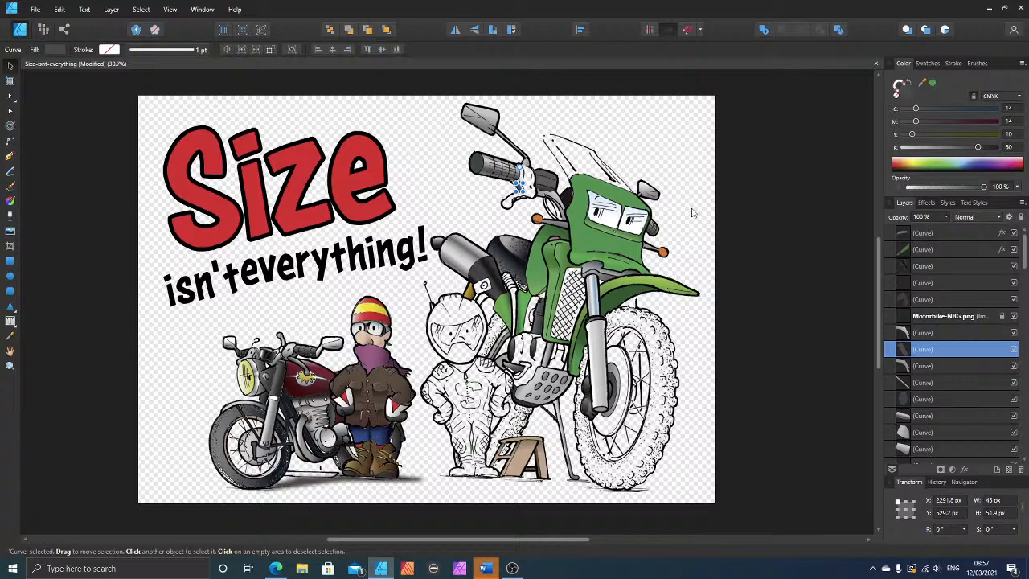
Step: Trace the thin curved cable between the lever bracket and the orange indicator's stalk as a closed four-point shape with the Pen tool
{"action": "scroll", "coordinate": [723, 216], "scroll_direction": "up", "scroll_amount": 1}
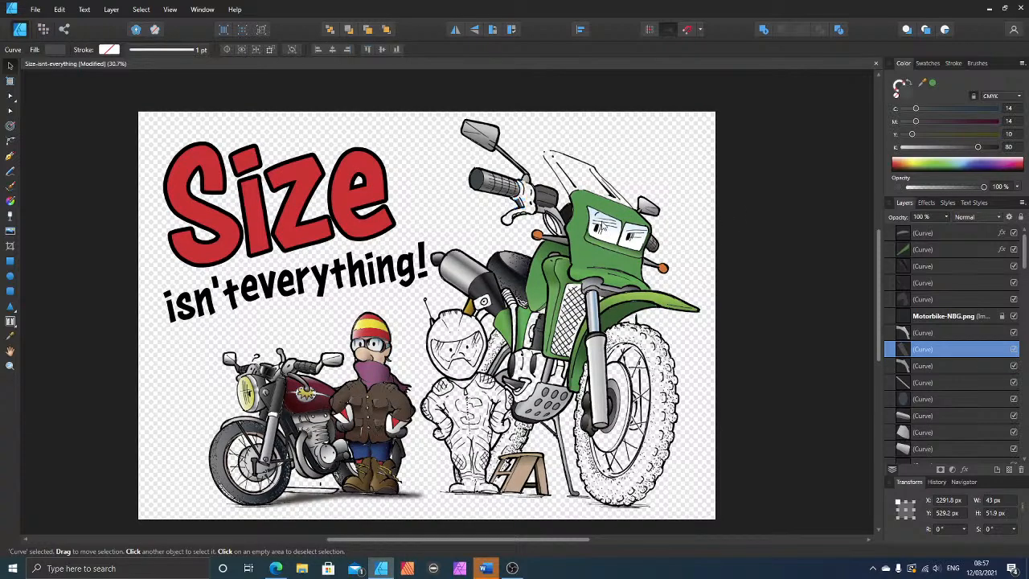
{"action": "scroll", "coordinate": [601, 226], "scroll_direction": "up", "scroll_amount": 1}
{"action": "scroll", "coordinate": [524, 236], "scroll_direction": "up", "scroll_amount": 4}
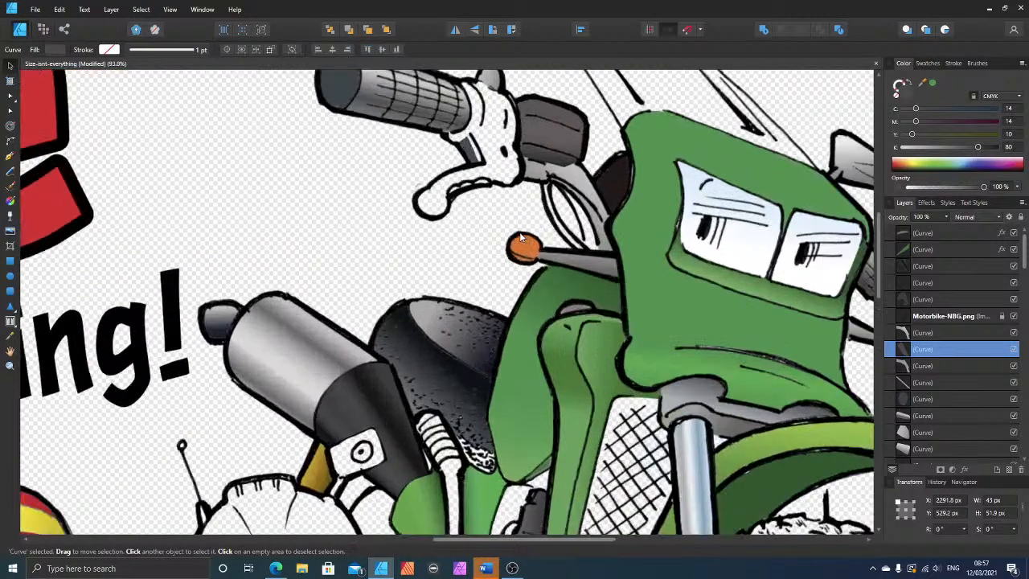
{"action": "scroll", "coordinate": [555, 242], "scroll_direction": "up", "scroll_amount": 3}
{"action": "scroll", "coordinate": [565, 233], "scroll_direction": "up", "scroll_amount": 3}
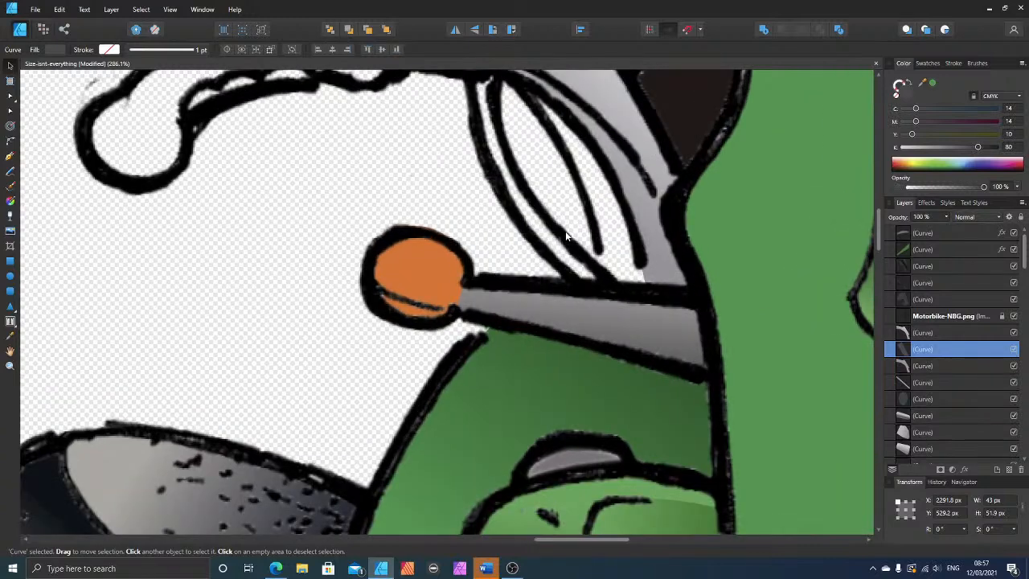
{"action": "left_click", "coordinate": [11, 158]}
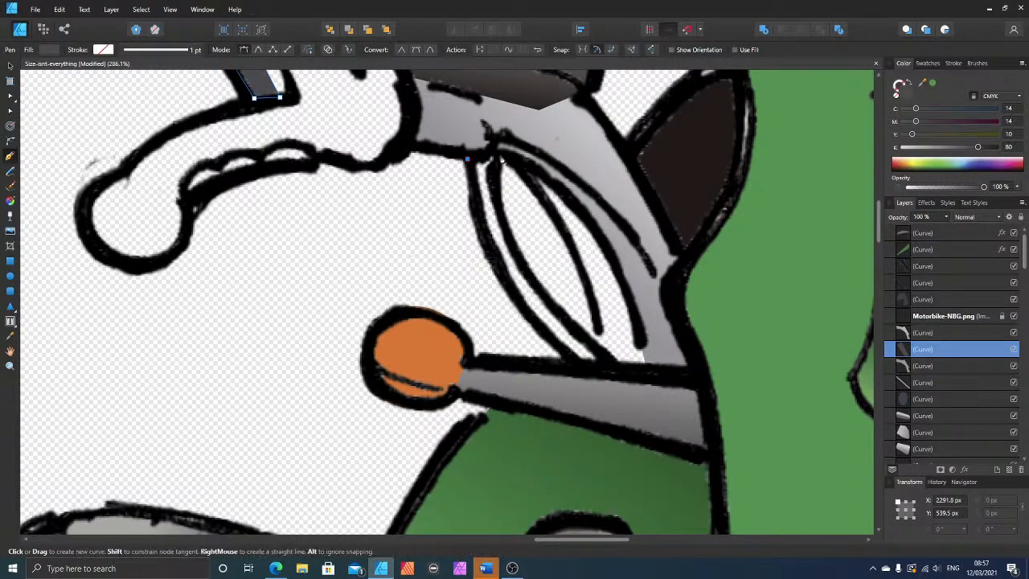
{"action": "left_click_drag", "start_coordinate": [466, 159], "coordinate": [498, 153]}
{"action": "left_click", "coordinate": [612, 364]}
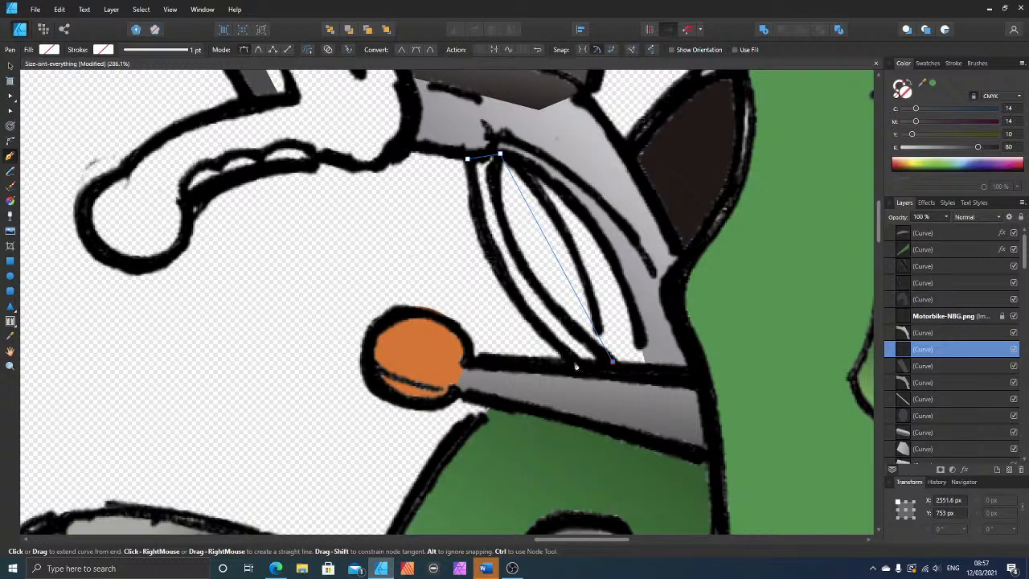
{"action": "left_click", "coordinate": [575, 362]}
{"action": "left_click", "coordinate": [466, 159]}
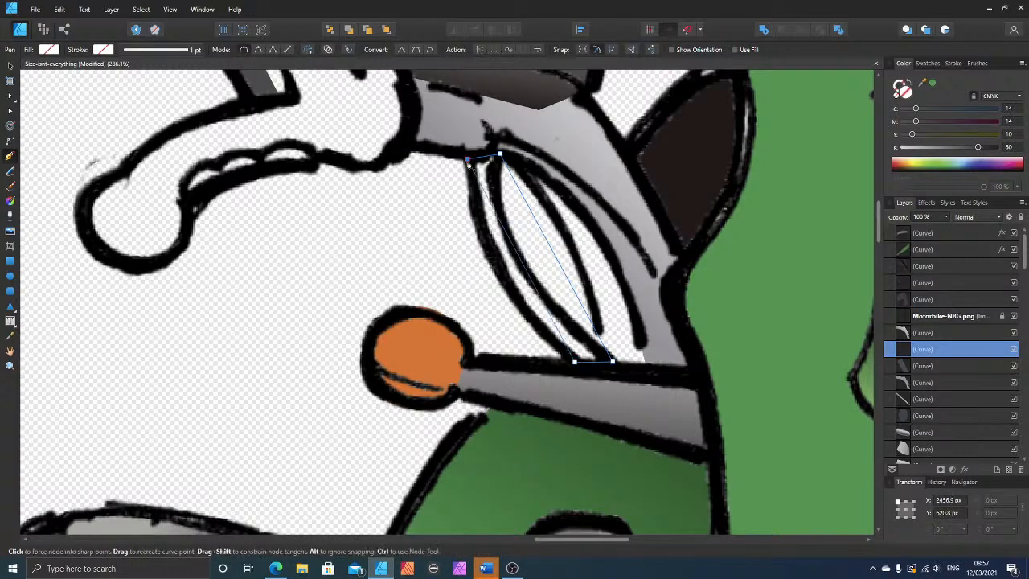
Step: Bend both long sides of the cable shape to follow the curved ink outlines
{"action": "left_click", "coordinate": [10, 113]}
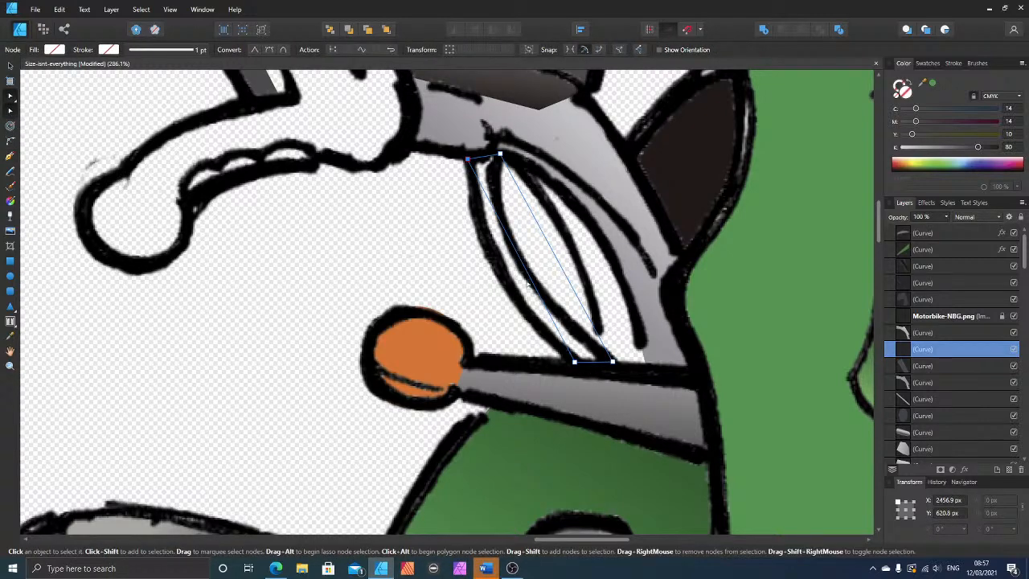
{"action": "left_click_drag", "start_coordinate": [525, 279], "coordinate": [492, 264]}
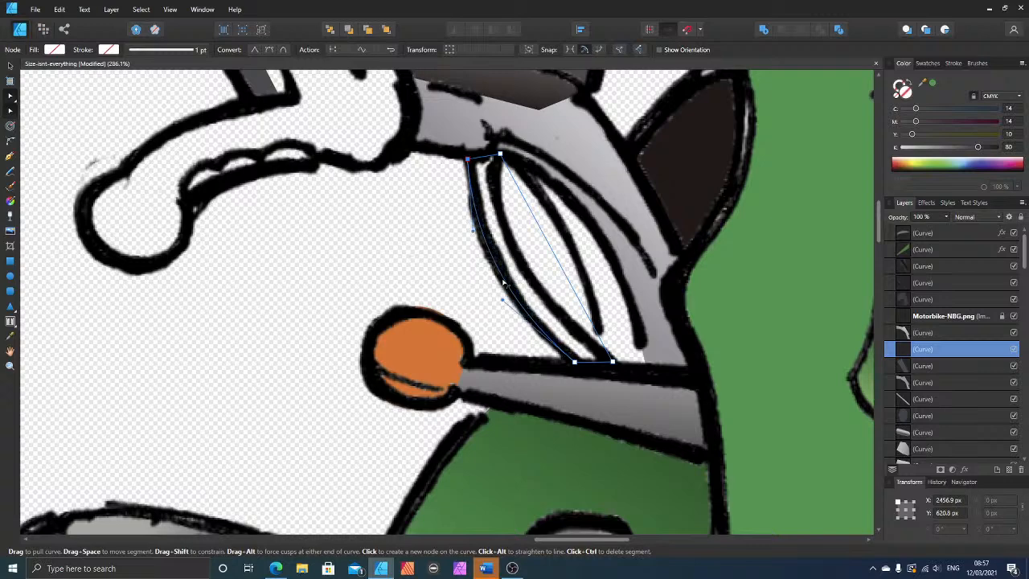
{"action": "left_click_drag", "start_coordinate": [565, 273], "coordinate": [522, 273]}
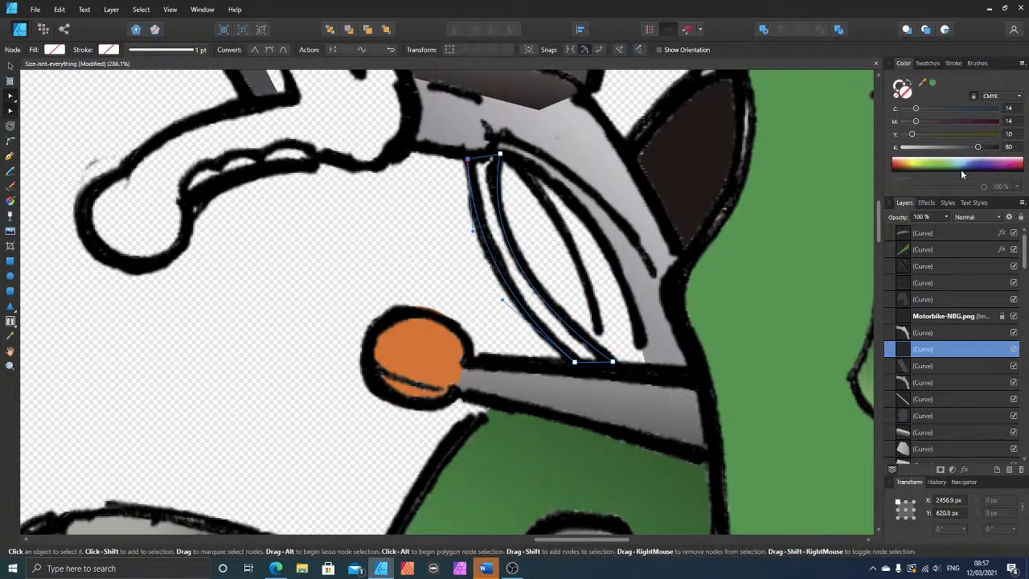
Step: Fill the cable shape with dark grey at C 14, M 14, Y 10, K 80 and order it directly beneath the line art layer
{"action": "left_click", "coordinate": [978, 148]}
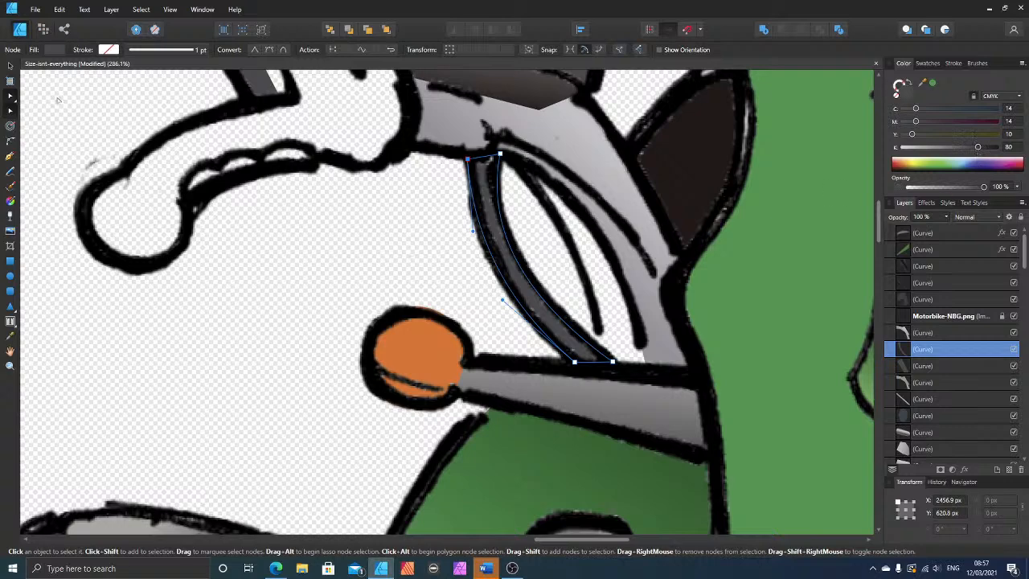
{"action": "left_click", "coordinate": [10, 66]}
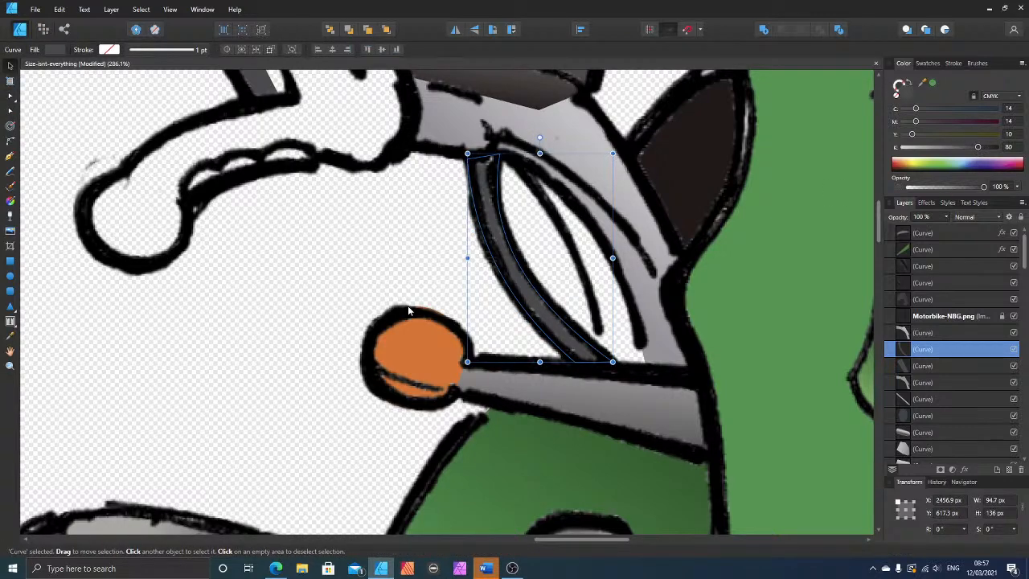
{"action": "key", "text": "ctrl+["}
{"action": "key", "text": "ctrl+["}
{"action": "key", "text": "ctrl+["}
{"action": "key", "text": "ctrl+]"}
{"action": "key", "text": "ctrl+]"}
{"action": "key", "text": "ctrl+]"}
{"action": "key", "text": "ctrl+]"}
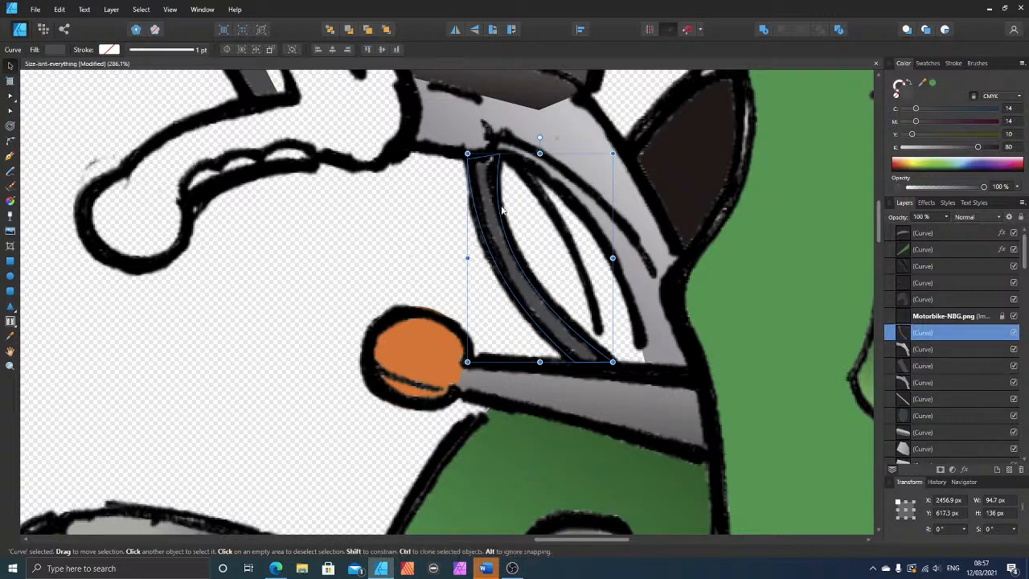
Step: Trace the crescent-shaped collar at the inner end of the handlebar grip as a closed shape, layered just above the small bracket face
{"action": "scroll", "coordinate": [329, 276], "scroll_direction": "up", "scroll_amount": 5}
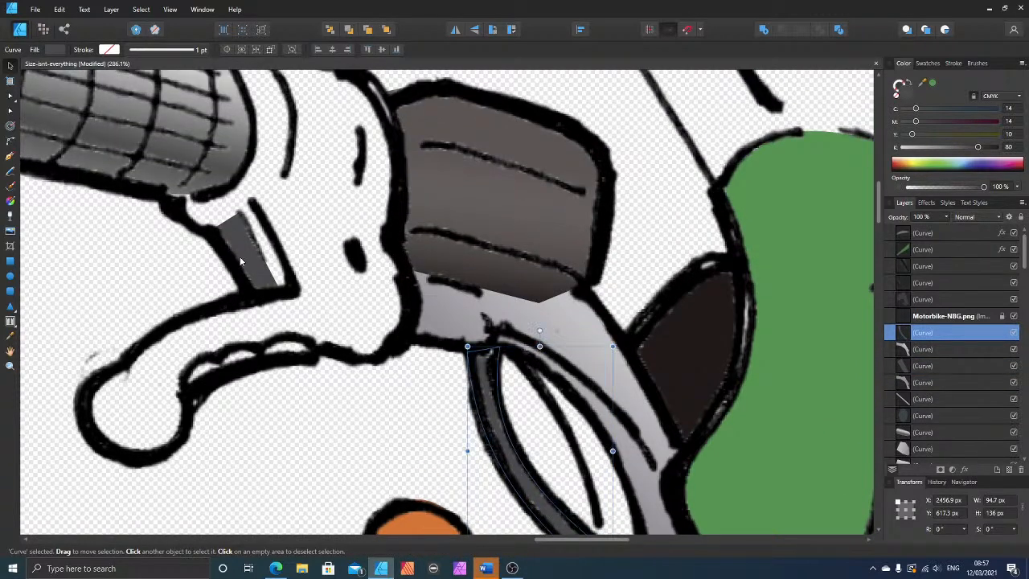
{"action": "left_click", "coordinate": [242, 256]}
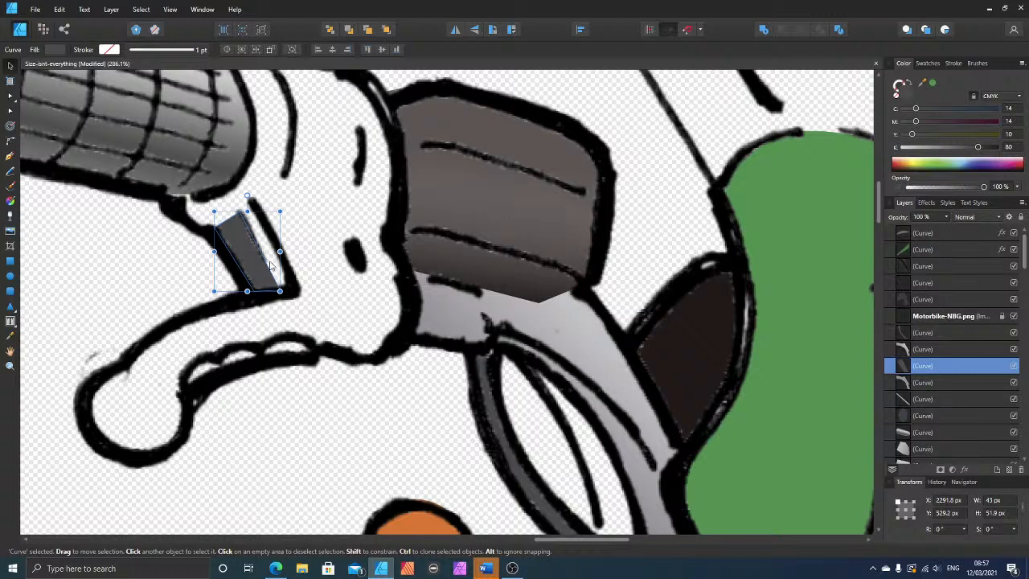
{"action": "scroll", "coordinate": [246, 257], "scroll_direction": "up", "scroll_amount": 2}
{"action": "left_click", "coordinate": [10, 157]}
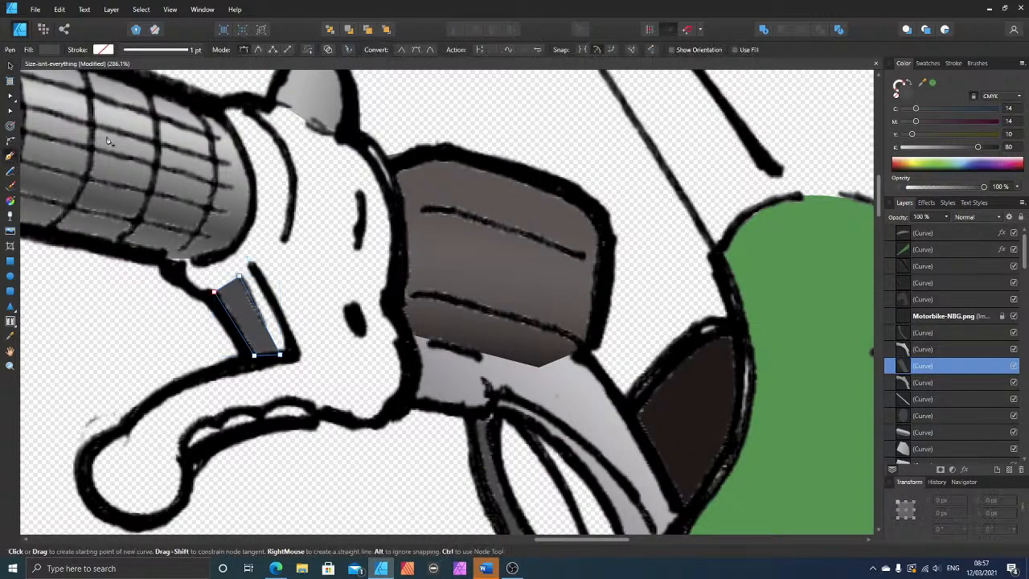
{"action": "left_click", "coordinate": [215, 107]}
{"action": "left_click", "coordinate": [285, 148]}
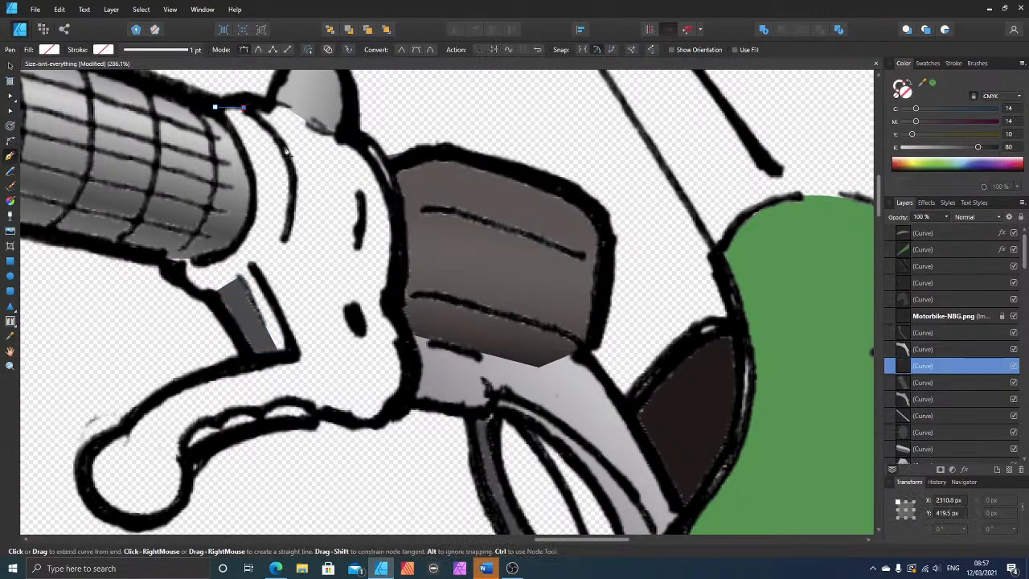
{"action": "left_click", "coordinate": [294, 193]}
{"action": "left_click", "coordinate": [286, 234]}
{"action": "left_click", "coordinate": [254, 267]}
{"action": "left_click", "coordinate": [217, 295]}
{"action": "left_click", "coordinate": [190, 287]}
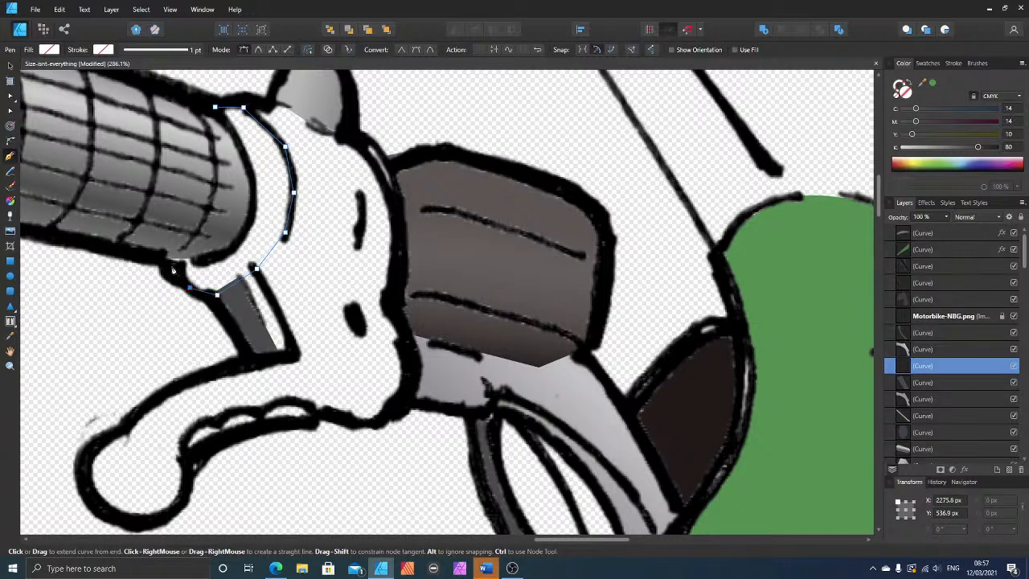
{"action": "left_click", "coordinate": [170, 264]}
{"action": "left_click", "coordinate": [164, 254]}
{"action": "left_click", "coordinate": [208, 258]}
{"action": "left_click", "coordinate": [229, 247]}
{"action": "left_click", "coordinate": [251, 186]}
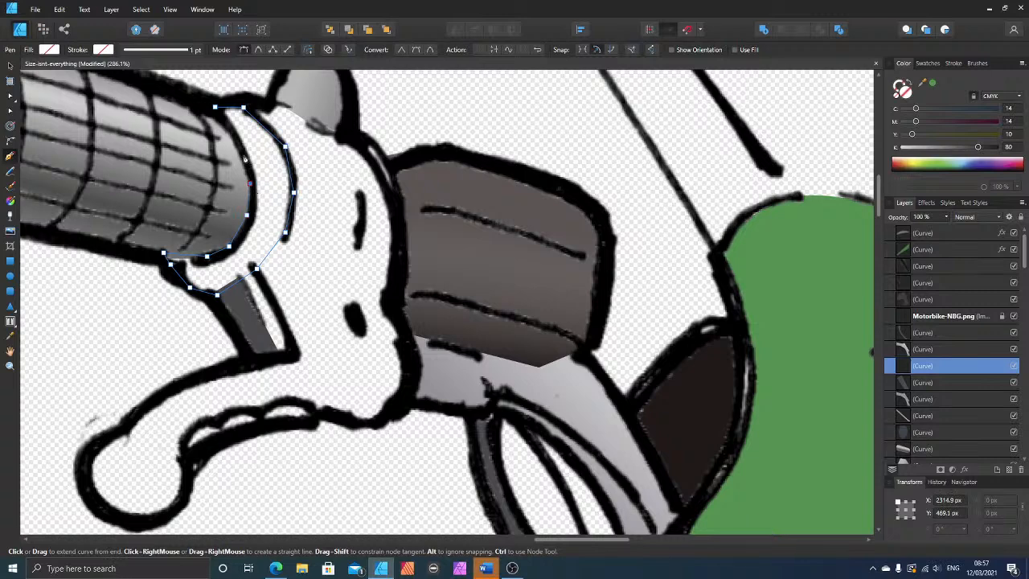
{"action": "left_click", "coordinate": [215, 108]}
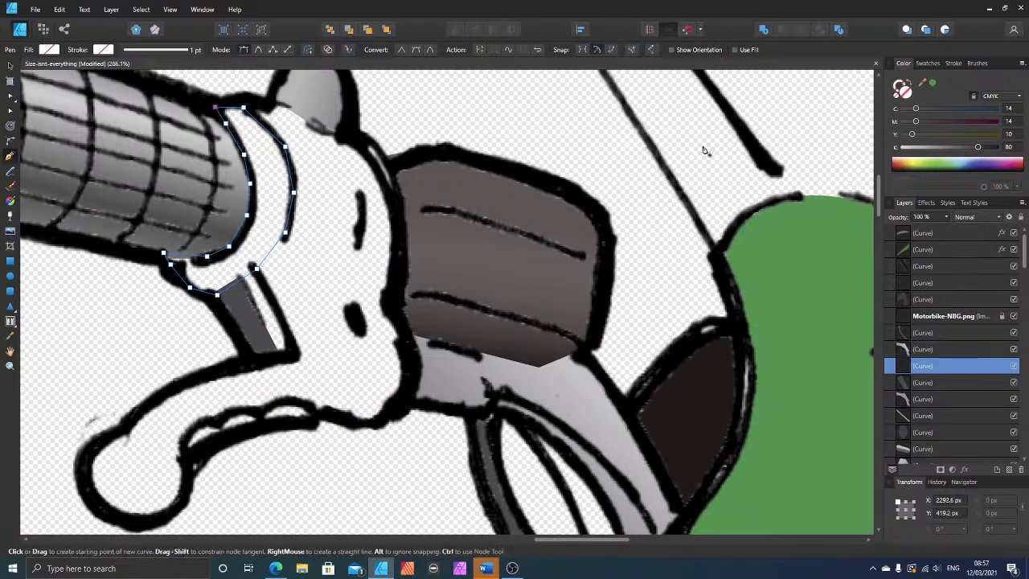
Step: Fill the collar with grey at C 14, M 14, Y 10, K 25 and apply a linear gradient that lightens away from the grip
{"action": "left_click_drag", "start_coordinate": [954, 151], "coordinate": [926, 150]}
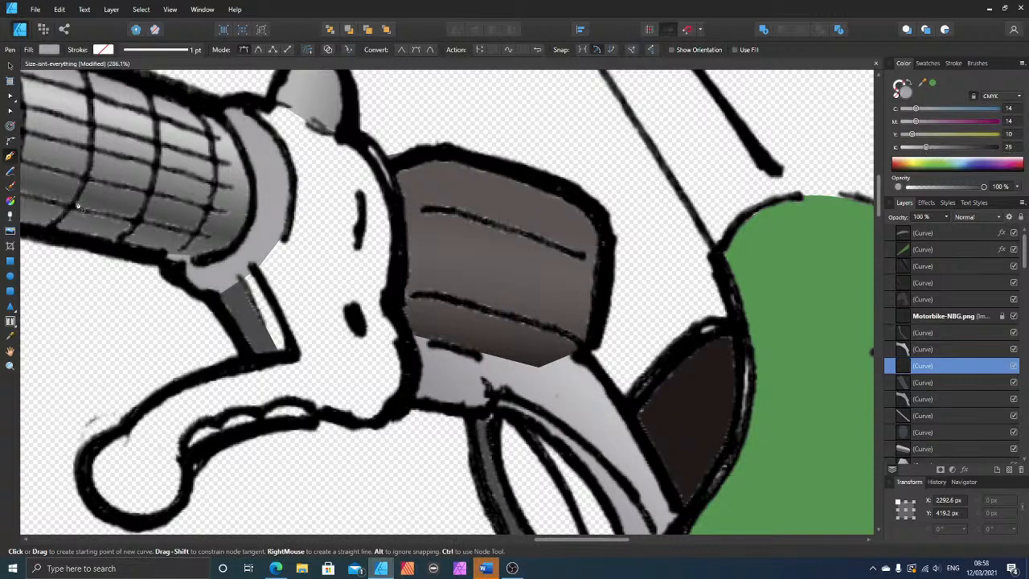
{"action": "left_click", "coordinate": [10, 203]}
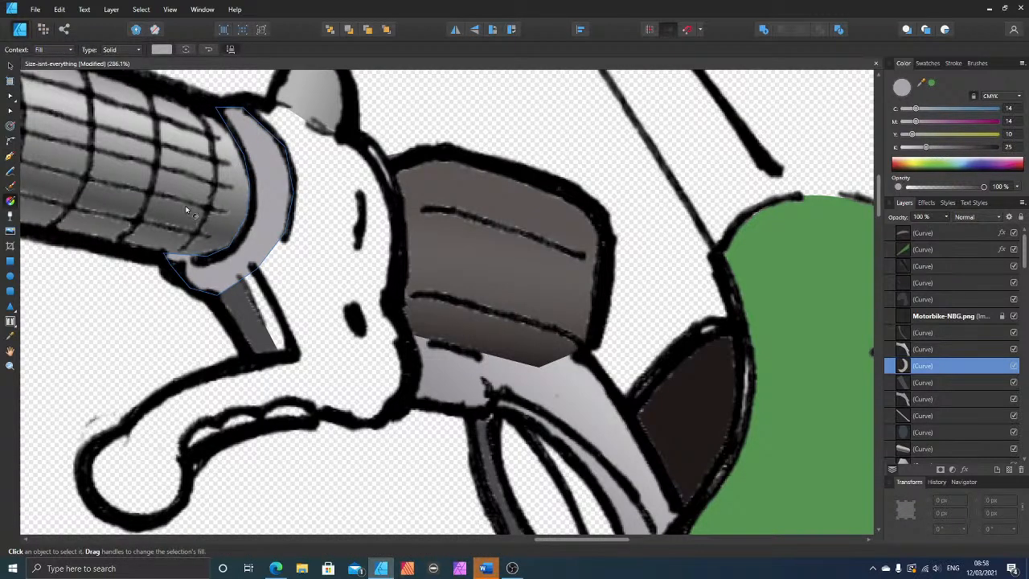
{"action": "mouse_move", "coordinate": [180, 198]}
{"action": "left_mouse_down"}
{"action": "mouse_move", "coordinate": [287, 207]}
{"action": "mouse_move", "coordinate": [277, 220]}
{"action": "left_mouse_up"}
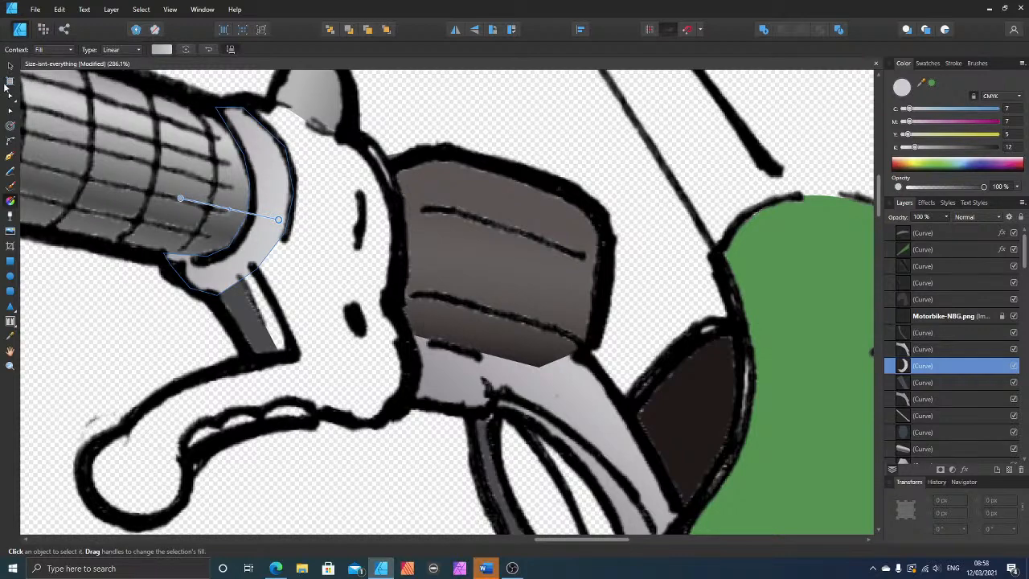
{"action": "key", "text": "ctrl+d"}
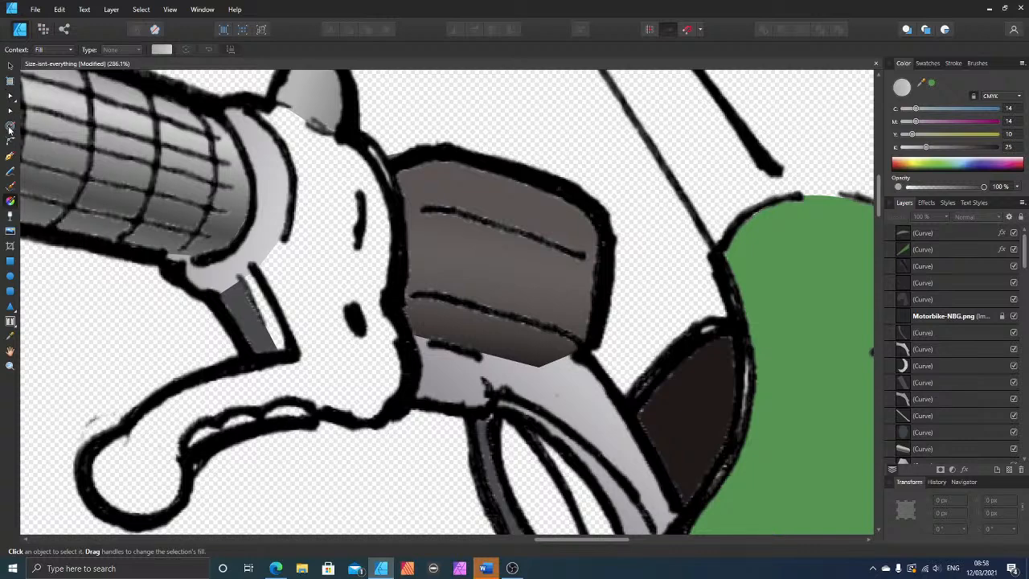
Step: Trace the lever housing together with the ball-ended brake lever as one closed shape with the Pen tool
{"action": "left_click", "coordinate": [11, 157]}
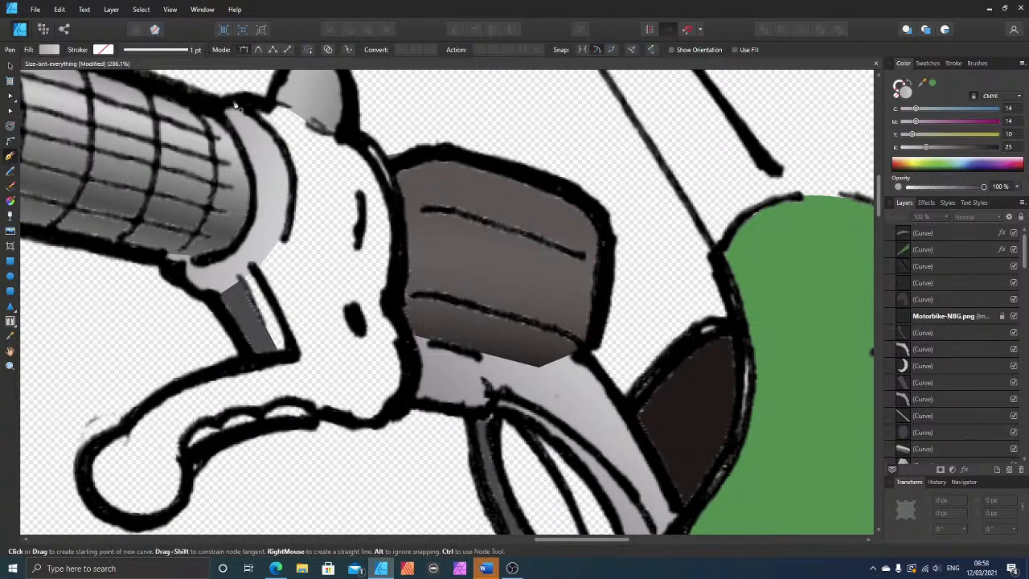
{"action": "left_click", "coordinate": [279, 99]}
{"action": "left_click", "coordinate": [347, 134]}
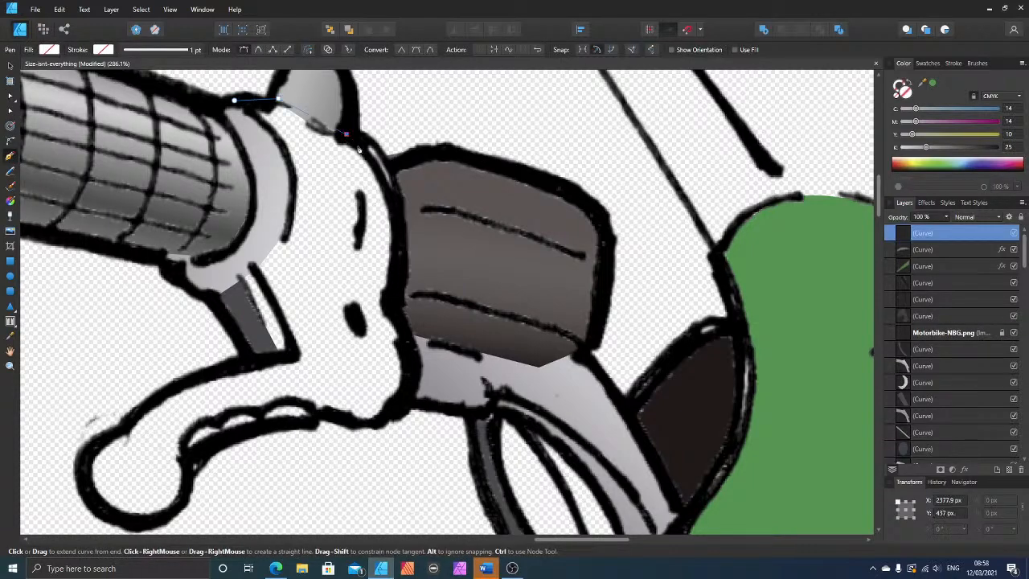
{"action": "left_click", "coordinate": [372, 145]}
{"action": "left_click", "coordinate": [397, 262]}
{"action": "left_click", "coordinate": [391, 296]}
{"action": "left_click", "coordinate": [401, 334]}
{"action": "left_click", "coordinate": [412, 375]}
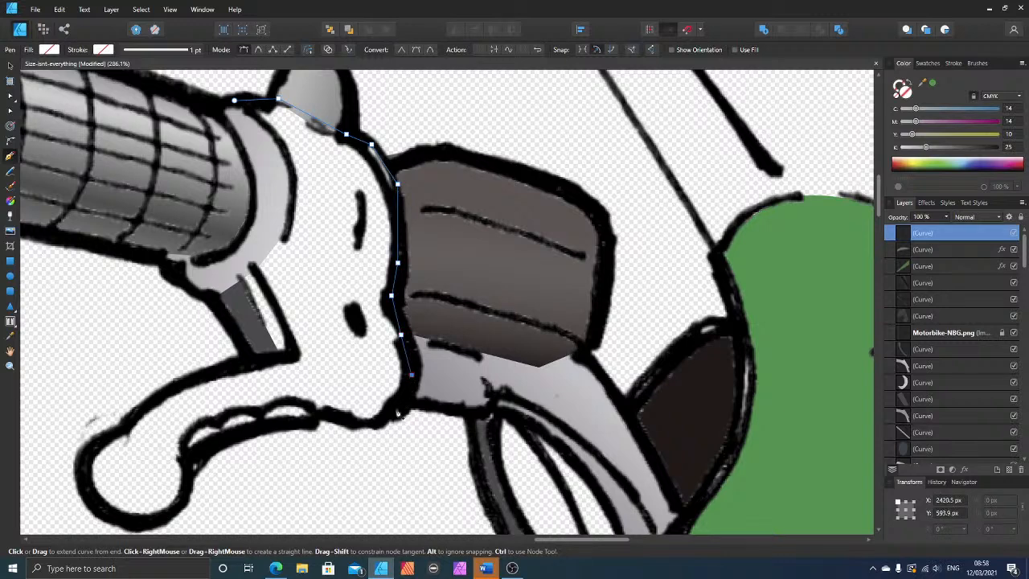
{"action": "left_click", "coordinate": [396, 408]}
{"action": "left_click", "coordinate": [365, 424]}
{"action": "left_click", "coordinate": [317, 412]}
{"action": "left_click", "coordinate": [276, 423]}
{"action": "left_click", "coordinate": [238, 437]}
{"action": "left_click", "coordinate": [199, 452]}
{"action": "left_click", "coordinate": [184, 476]}
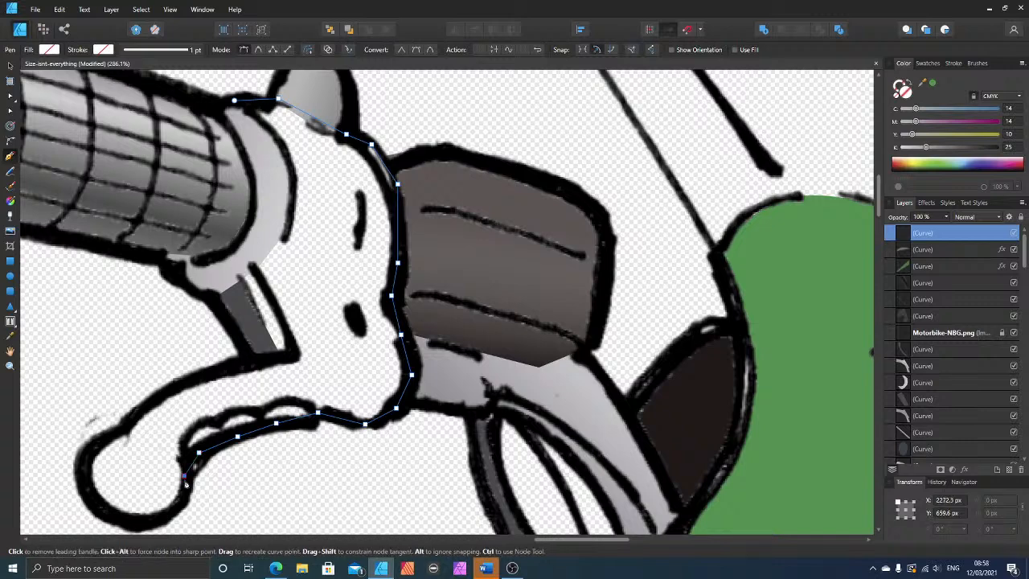
{"action": "left_click", "coordinate": [178, 507]}
{"action": "left_click", "coordinate": [145, 522]}
{"action": "left_click", "coordinate": [112, 519]}
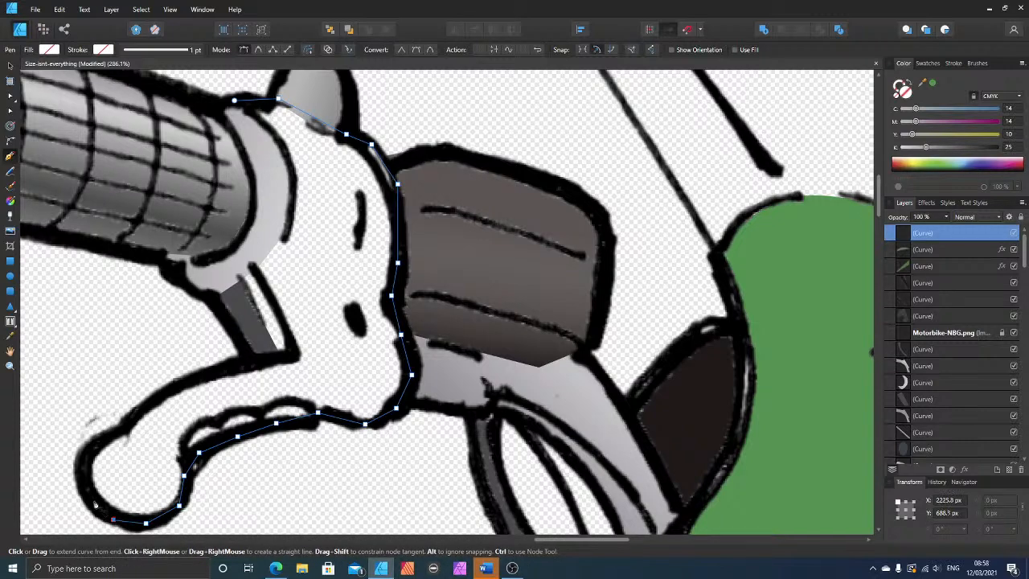
{"action": "left_click", "coordinate": [95, 499]}
{"action": "left_click", "coordinate": [83, 470]}
{"action": "left_click", "coordinate": [86, 452]}
{"action": "left_click", "coordinate": [113, 432]}
{"action": "left_click", "coordinate": [139, 411]}
{"action": "left_click", "coordinate": [167, 390]}
{"action": "left_click", "coordinate": [216, 370]}
{"action": "left_click", "coordinate": [260, 362]}
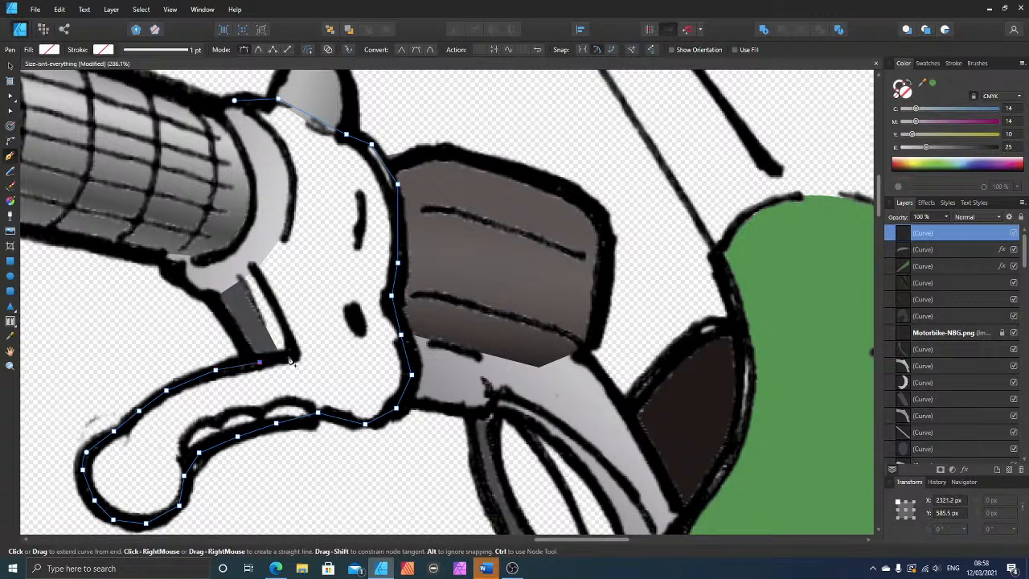
{"action": "left_click", "coordinate": [295, 354]}
{"action": "left_click", "coordinate": [255, 269]}
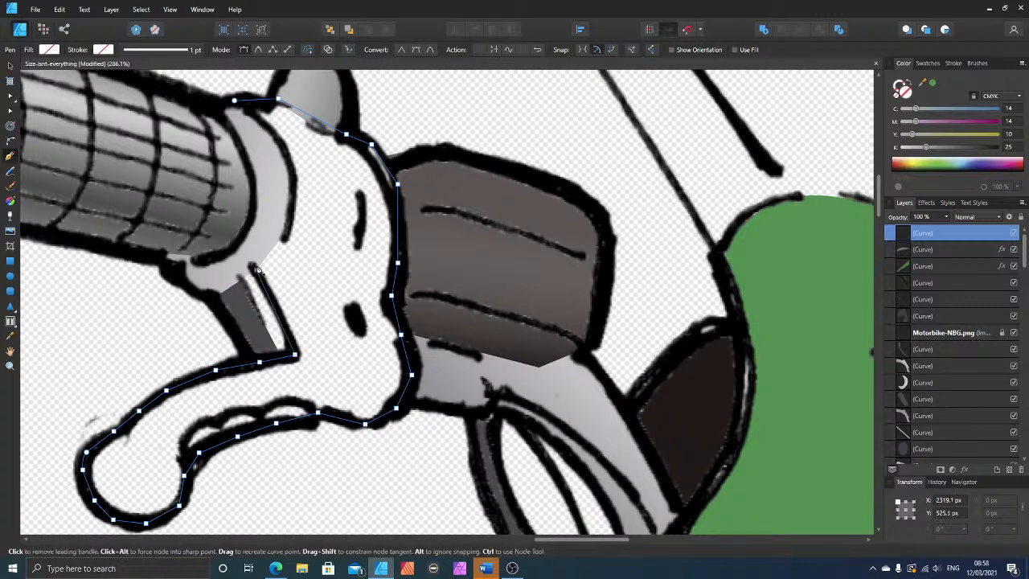
{"action": "left_click", "coordinate": [234, 102]}
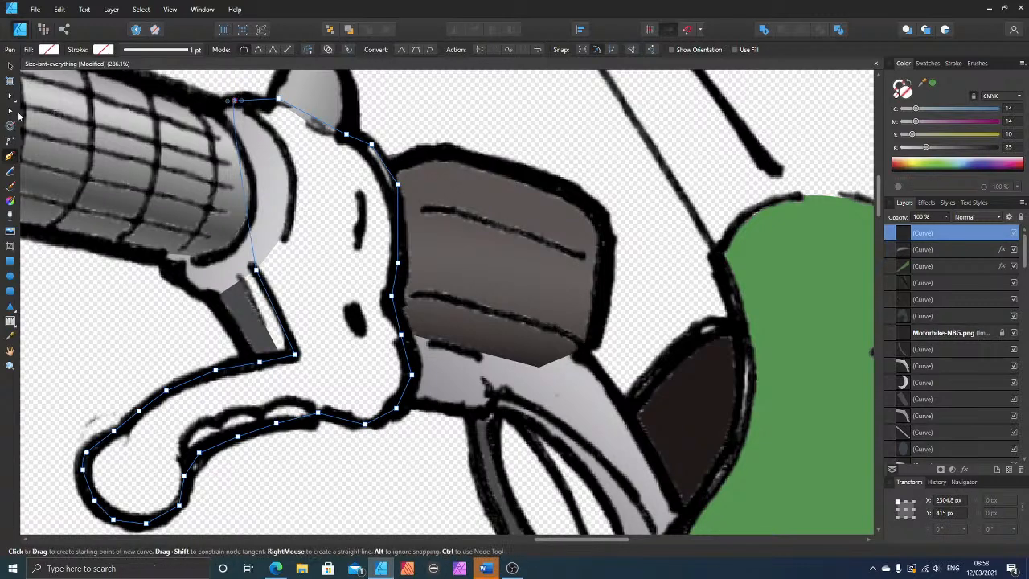
Step: Bend the housing shape's edge beside the collar and adjust its curve handles to follow the collar's outer ink line
{"action": "left_click", "coordinate": [10, 110]}
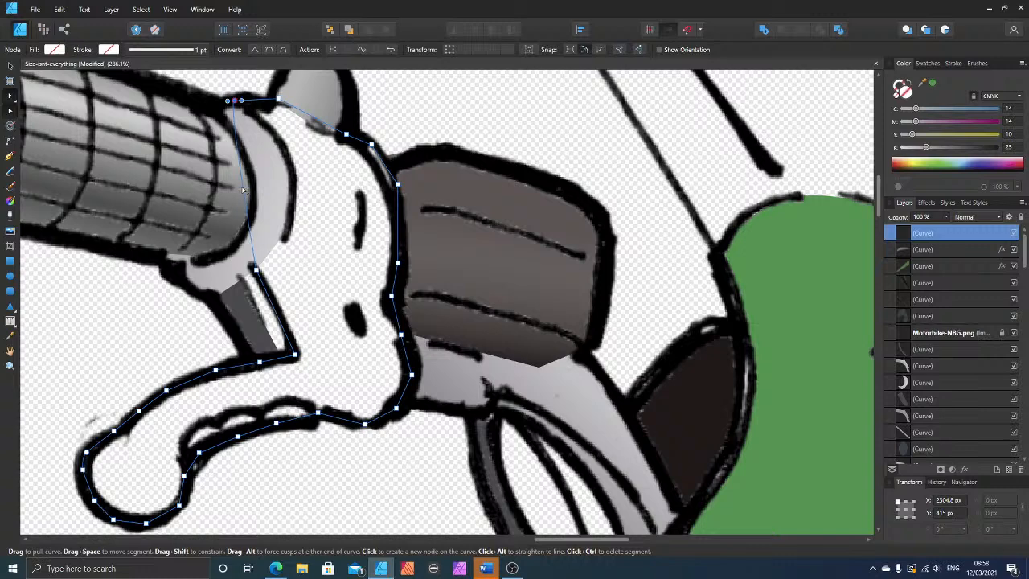
{"action": "left_click_drag", "start_coordinate": [244, 189], "coordinate": [295, 181]}
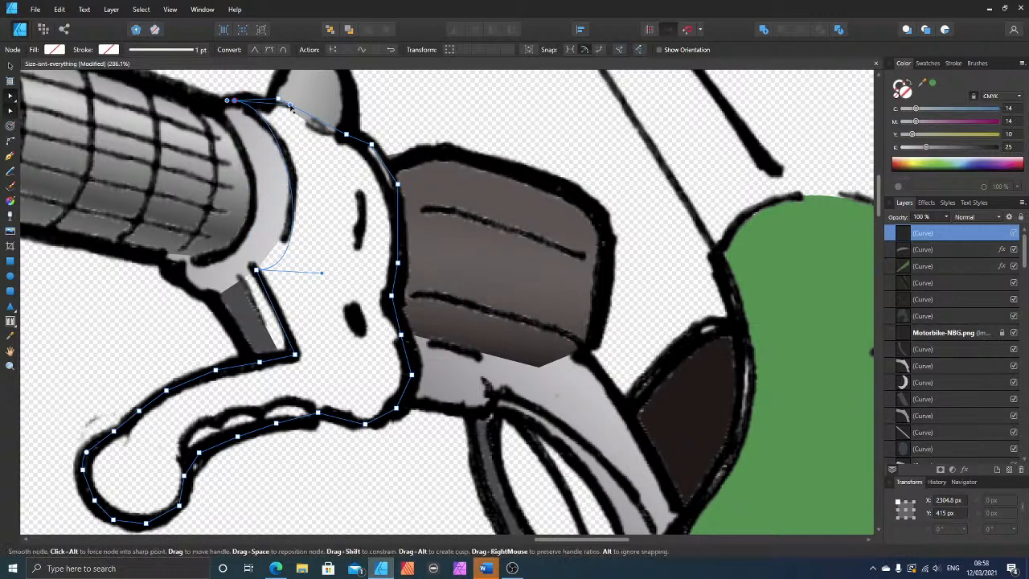
{"action": "left_click_drag", "start_coordinate": [294, 116], "coordinate": [306, 126]}
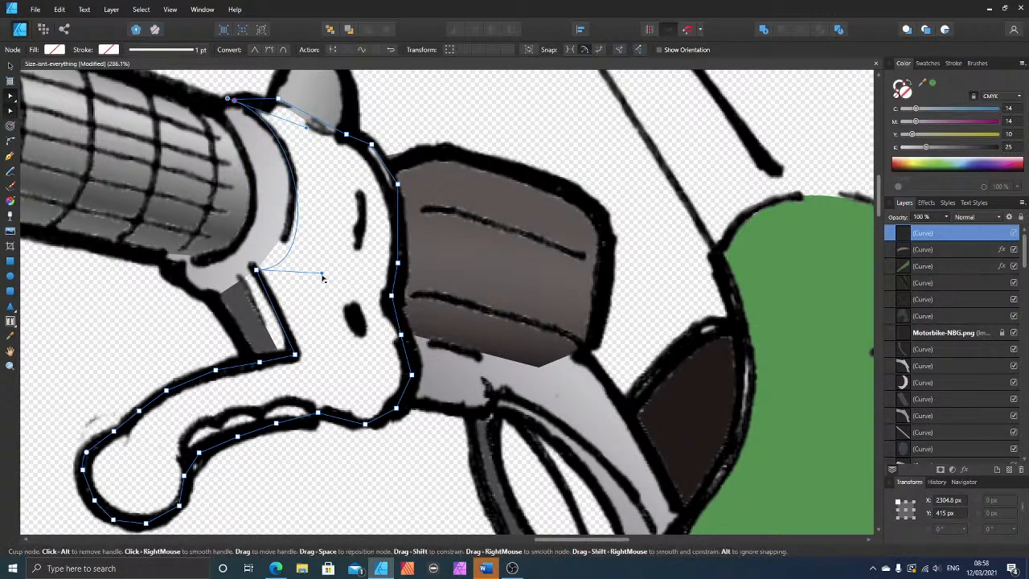
{"action": "left_click_drag", "start_coordinate": [323, 276], "coordinate": [304, 226]}
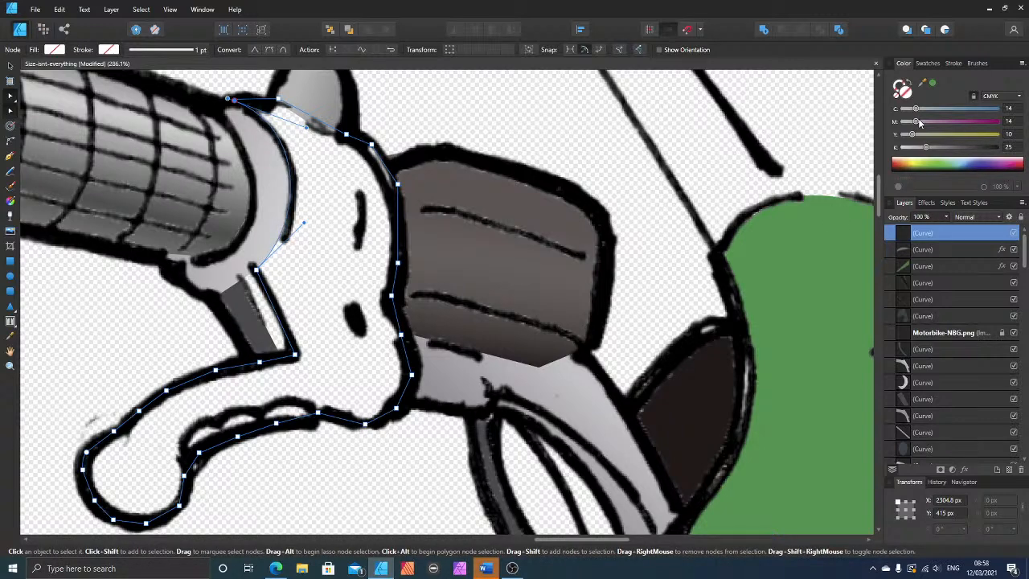
Step: Fill the lever housing shape with grey at C 14, M 14, Y 10, K 25 and layer it directly beneath the Motorbike-NBG.png line art
{"action": "left_click", "coordinate": [927, 148]}
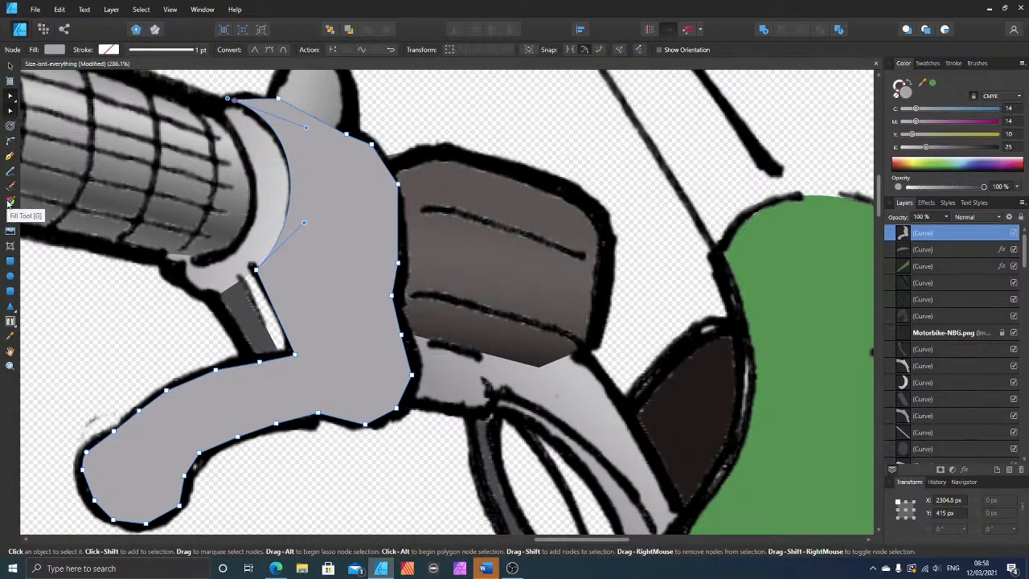
{"action": "key", "text": "ctrl+bracketleft"}
{"action": "key", "text": "ctrl+bracketleft"}
{"action": "key", "text": "ctrl+bracketleft"}
{"action": "key", "text": "ctrl+bracketleft"}
{"action": "key", "text": "ctrl+bracketleft"}
{"action": "key", "text": "ctrl+bracketleft"}
{"action": "key", "text": "ctrl+bracketleft"}
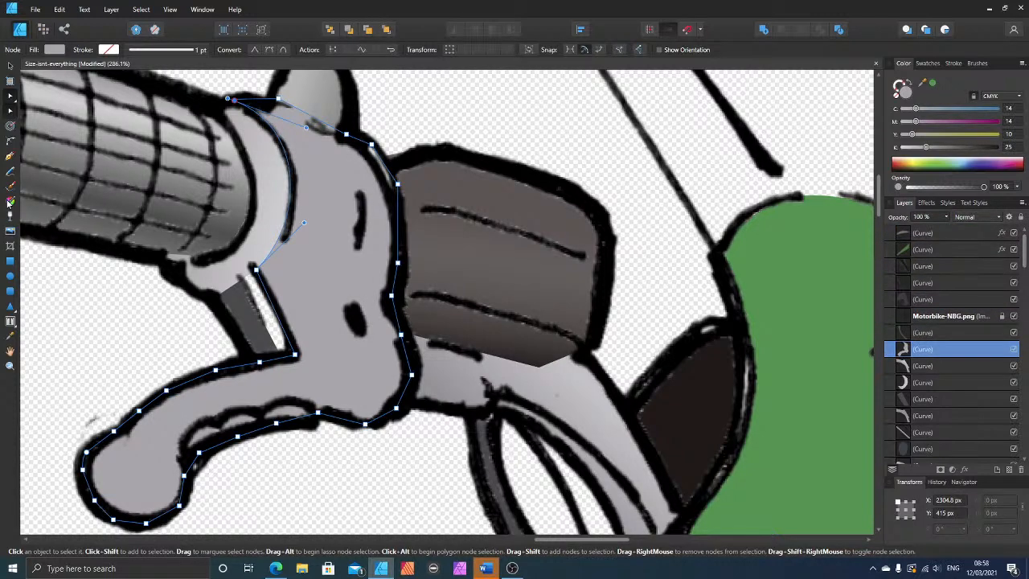
{"action": "key", "text": "ctrl+bracketright"}
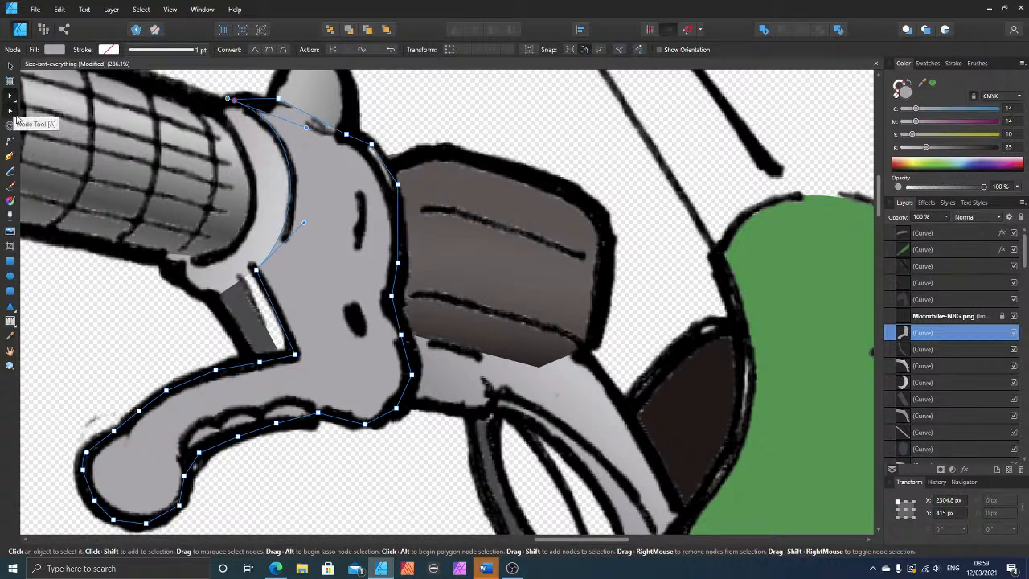
Step: Duplicate the lever housing shape and give the upper copy a linear gradient that lightens from below the lever up to the collar
{"action": "left_click", "coordinate": [11, 201]}
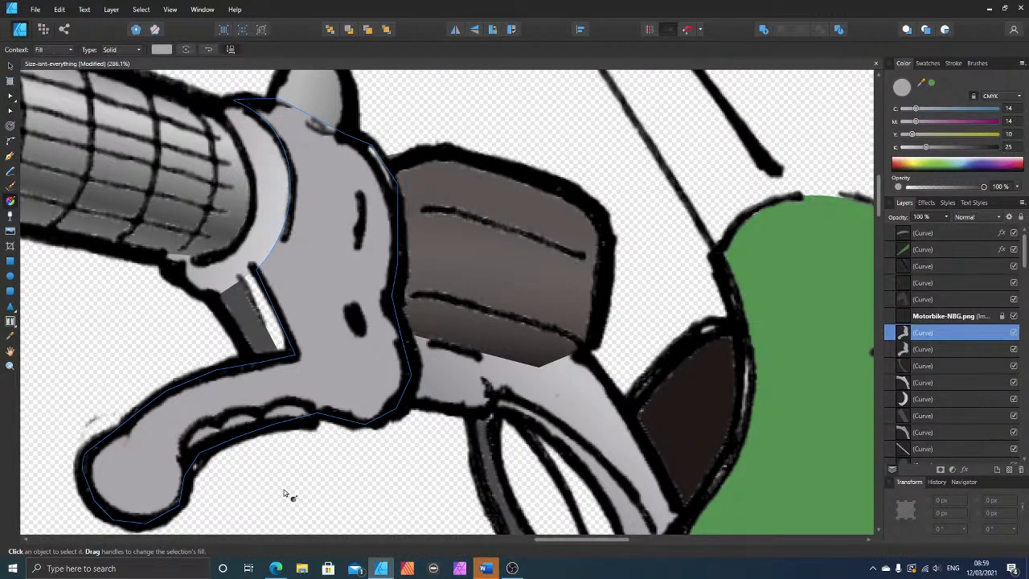
{"action": "left_click_drag", "start_coordinate": [289, 497], "coordinate": [271, 261]}
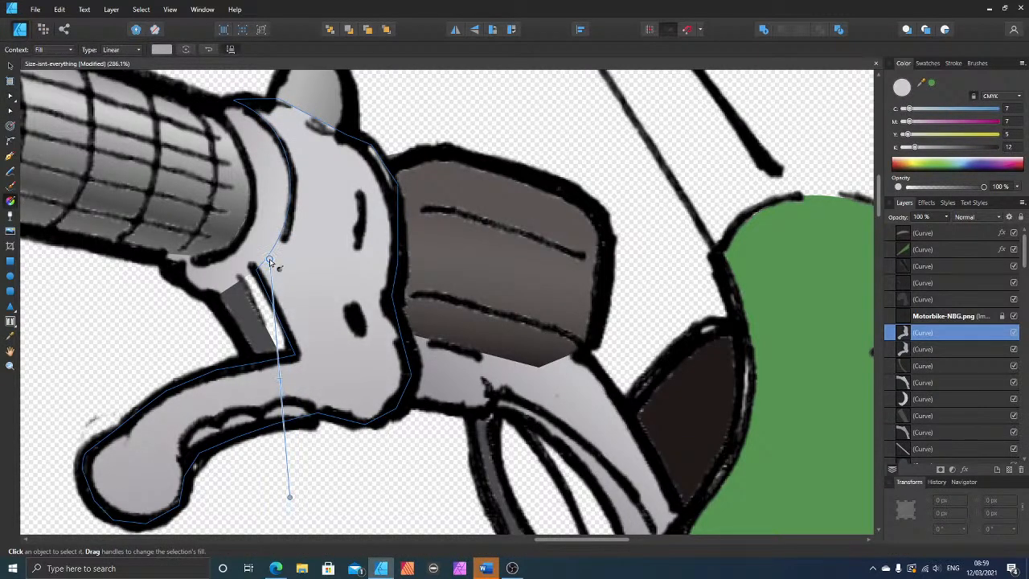
{"action": "scroll", "coordinate": [388, 378], "scroll_direction": "up", "scroll_amount": 2}
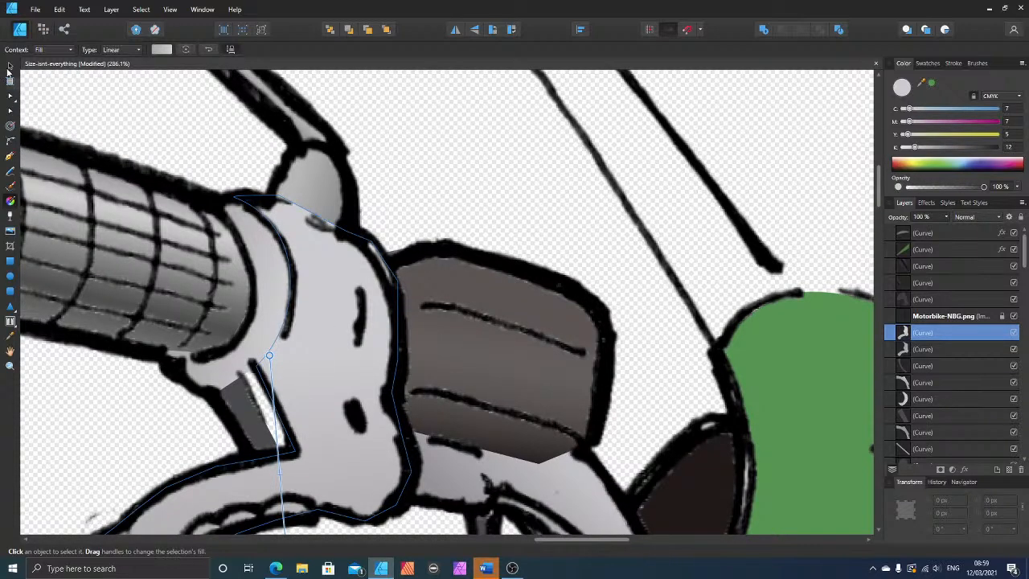
{"action": "scroll", "coordinate": [242, 378], "scroll_direction": "down", "scroll_amount": 1}
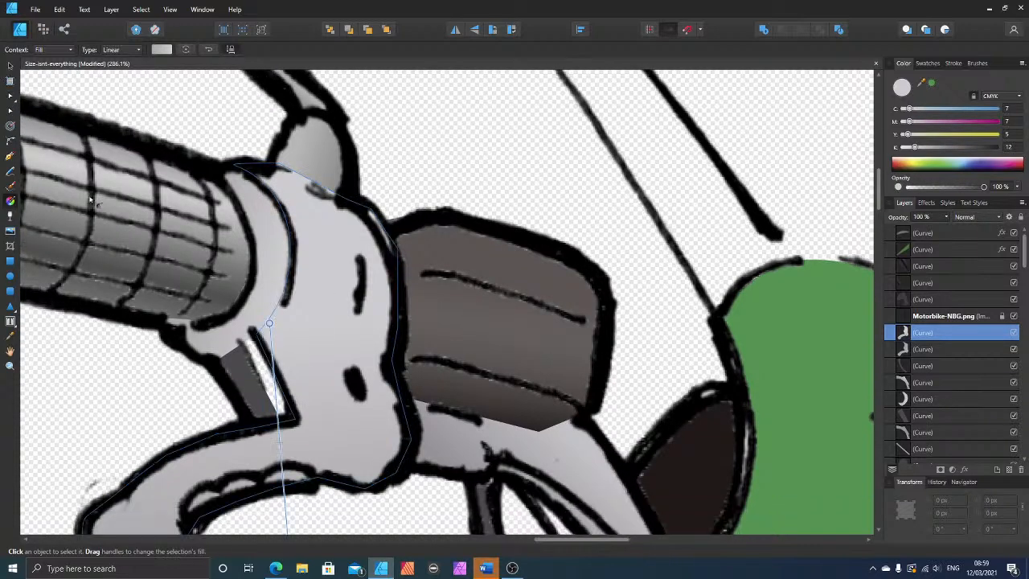
Step: Move the housing's corner node to the tip of the bracket's ink line and adjust its curve handle to follow the collar's edge
{"action": "left_click", "coordinate": [10, 158]}
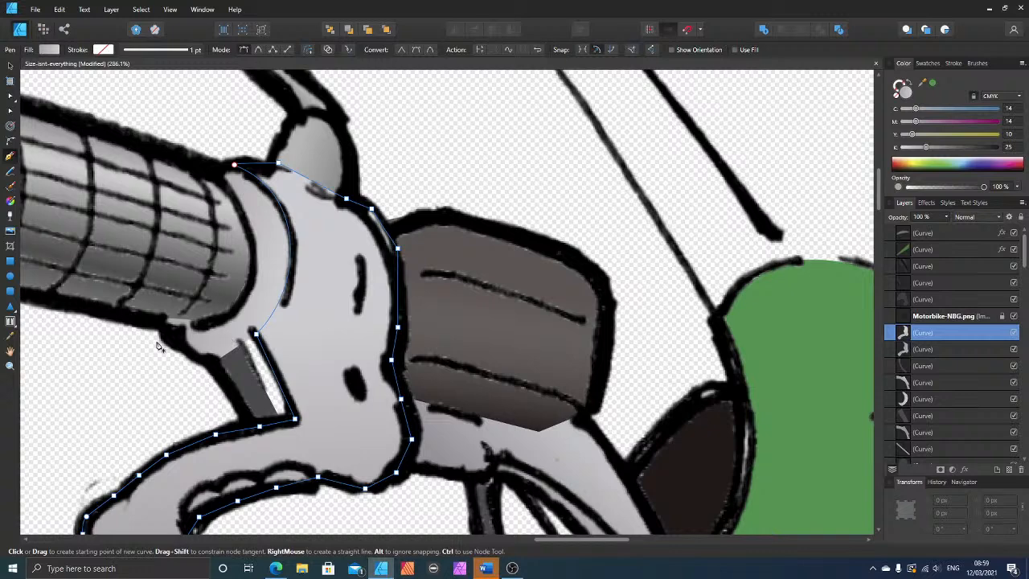
{"action": "key", "text": "ctrl+d"}
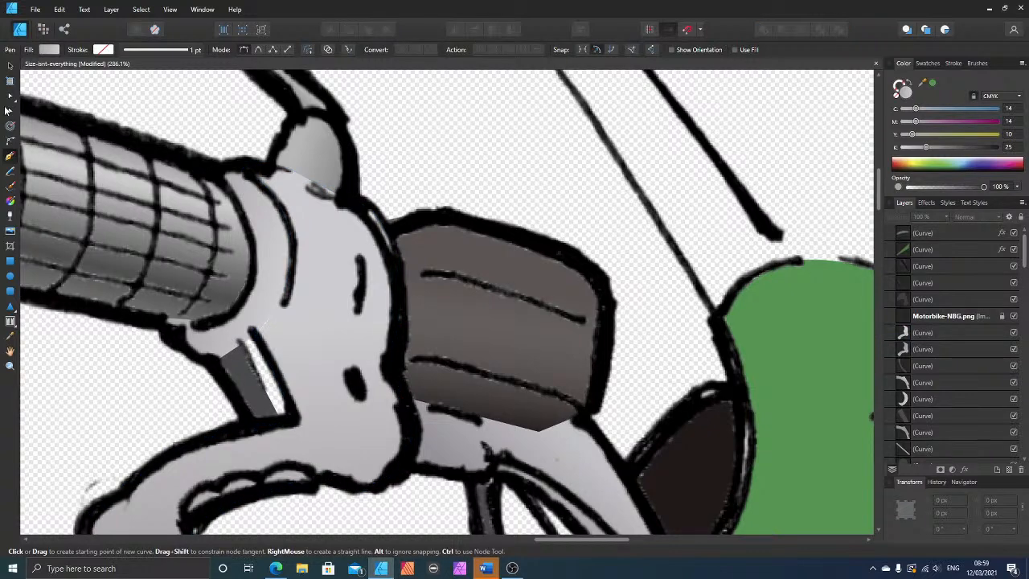
{"action": "left_click", "coordinate": [10, 95]}
{"action": "left_click", "coordinate": [285, 349]}
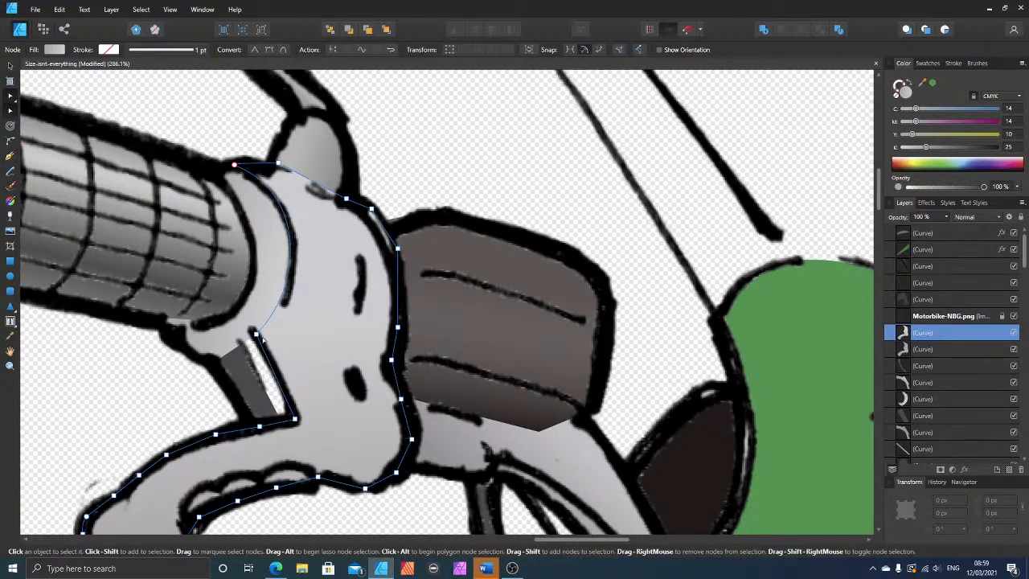
{"action": "left_click", "coordinate": [255, 333]}
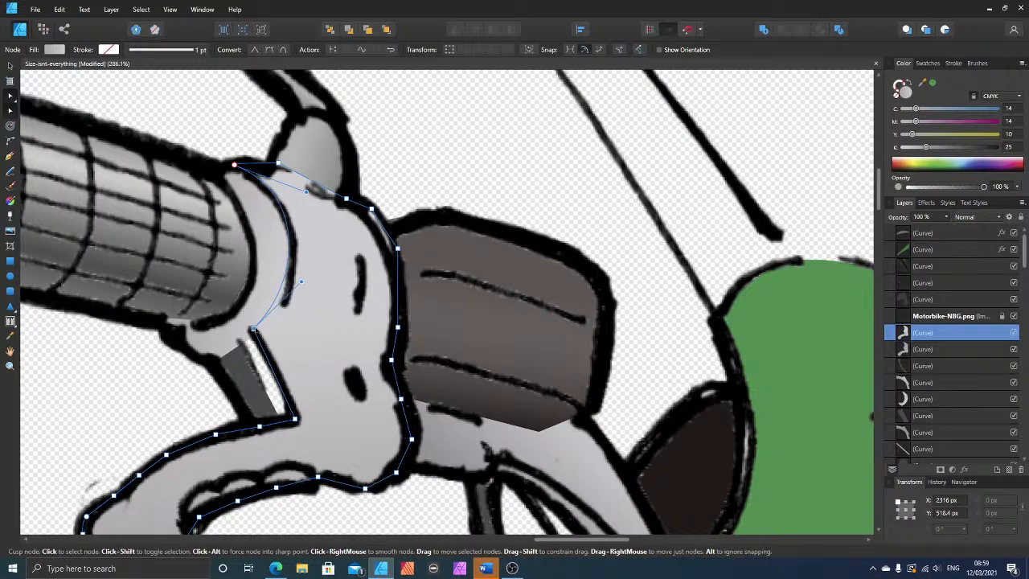
{"action": "left_click_drag", "start_coordinate": [301, 282], "coordinate": [299, 320]}
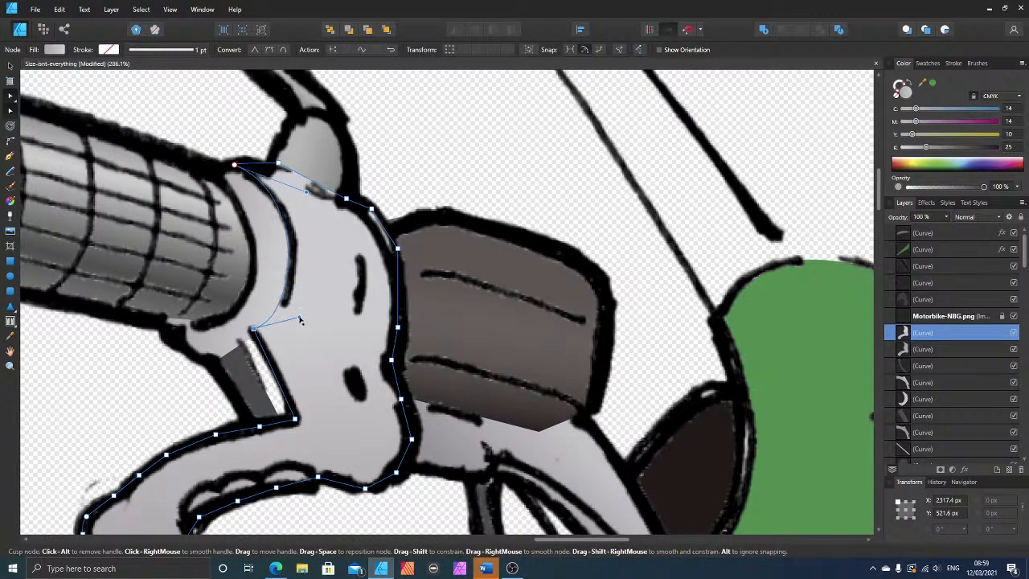
Step: Trace the narrow strip between the dark bracket face and the lever housing as a closed four-point shape with the Pen tool
{"action": "left_click", "coordinate": [10, 157]}
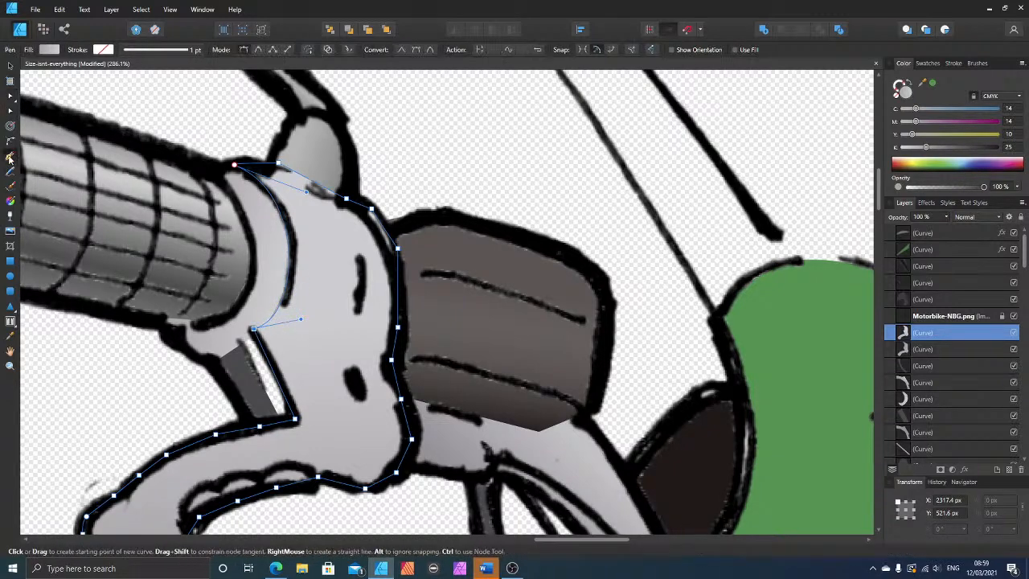
{"action": "key", "text": "ctrl+d"}
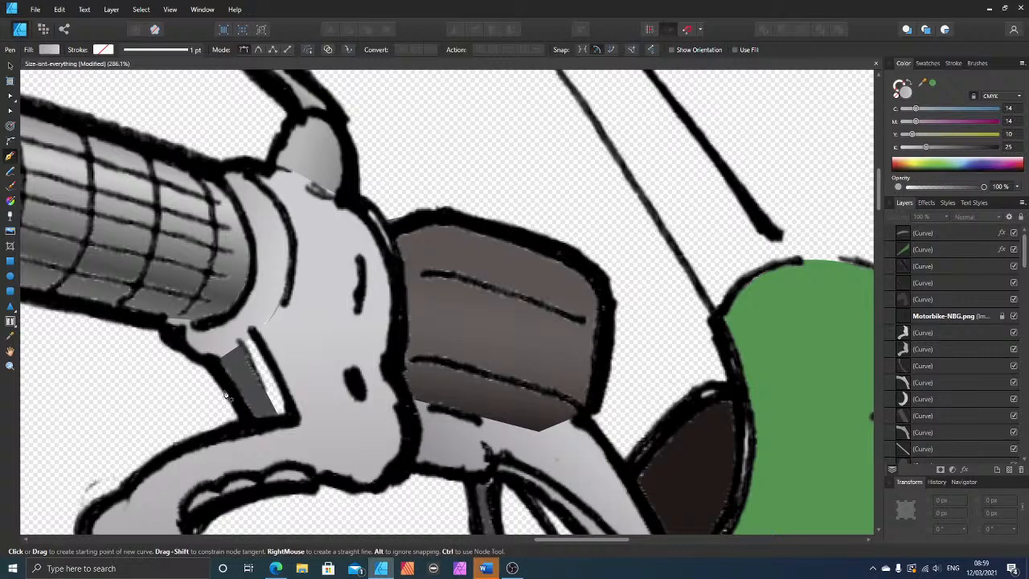
{"action": "left_click", "coordinate": [281, 419]}
{"action": "left_click", "coordinate": [253, 330]}
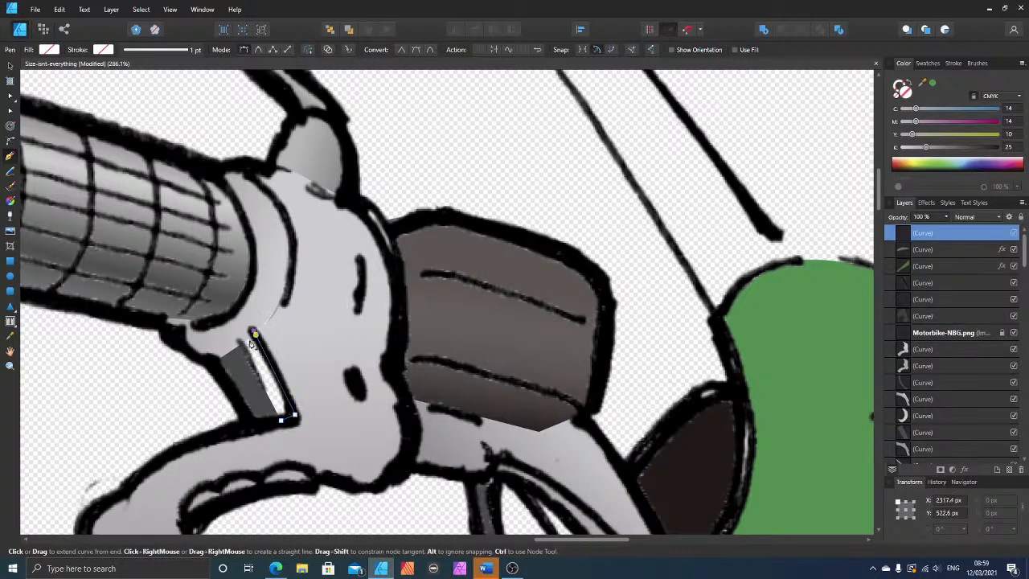
{"action": "left_click", "coordinate": [241, 344]}
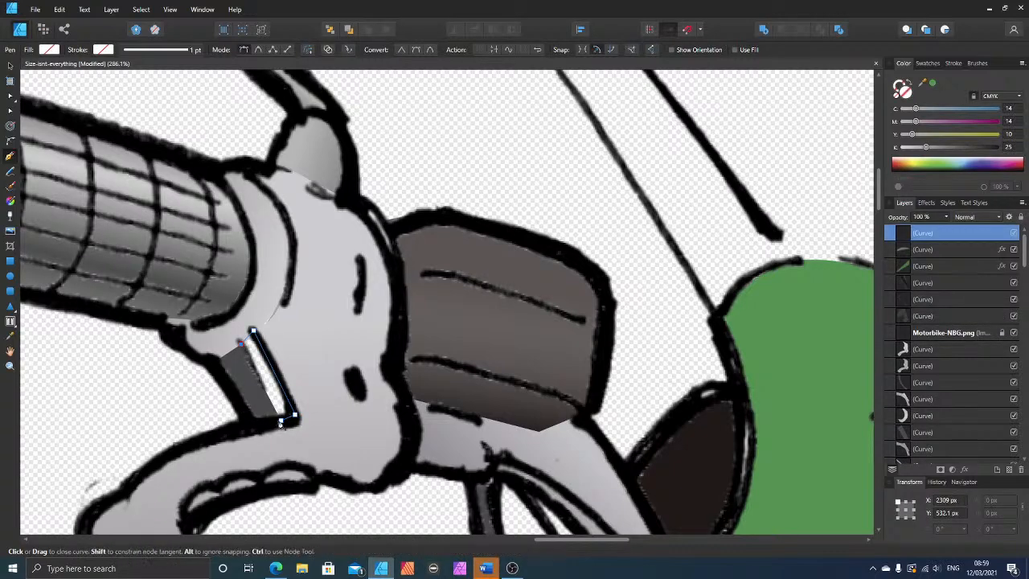
{"action": "left_click", "coordinate": [280, 419]}
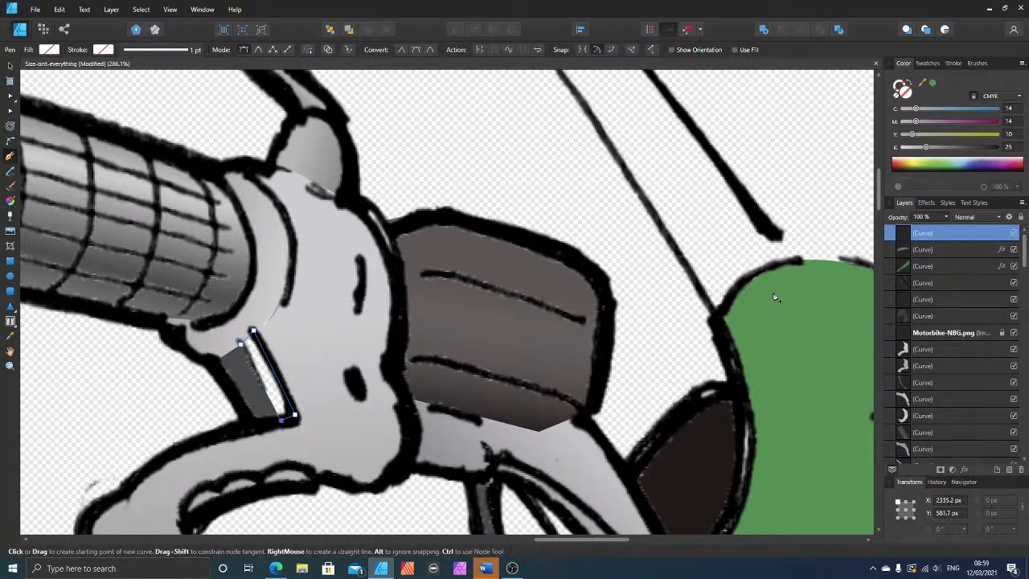
Step: Fill the narrow strip with white at C 0, M 0, Y 0, K 0 and layer it beneath the line art, between the two housing shapes
{"action": "left_click", "coordinate": [927, 147]}
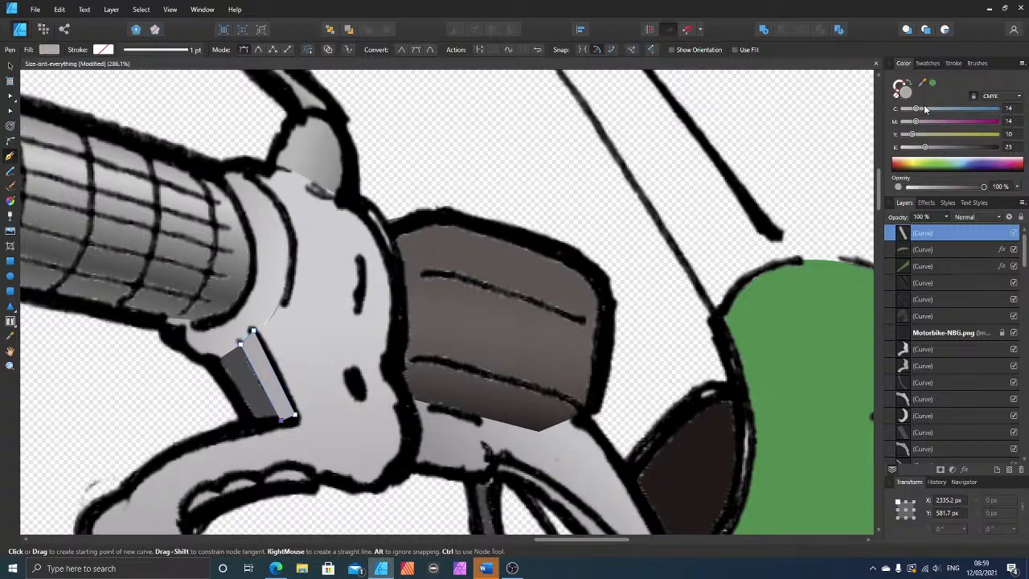
{"action": "left_click_drag", "start_coordinate": [909, 109], "coordinate": [905, 148]}
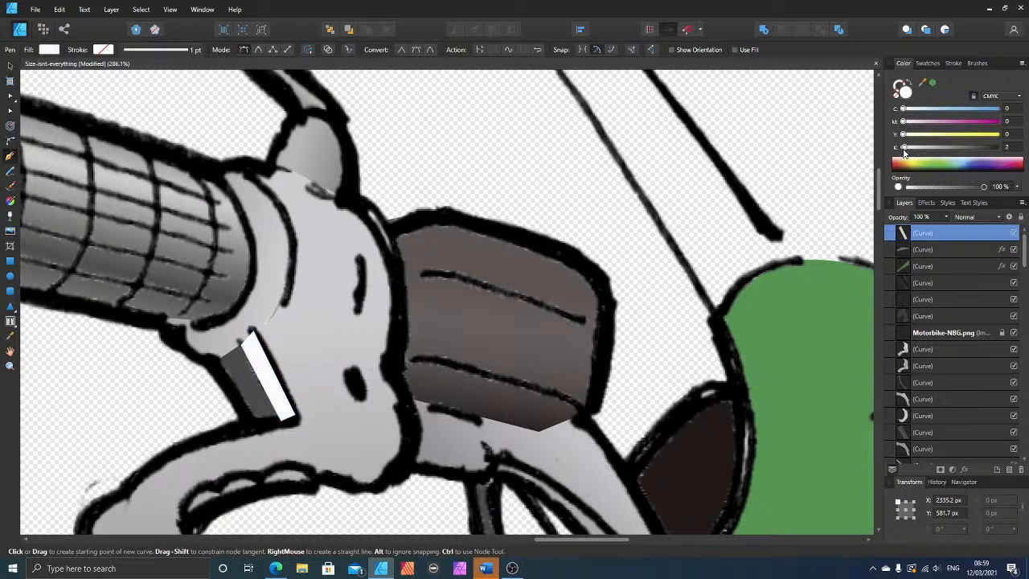
{"action": "left_click", "coordinate": [11, 65]}
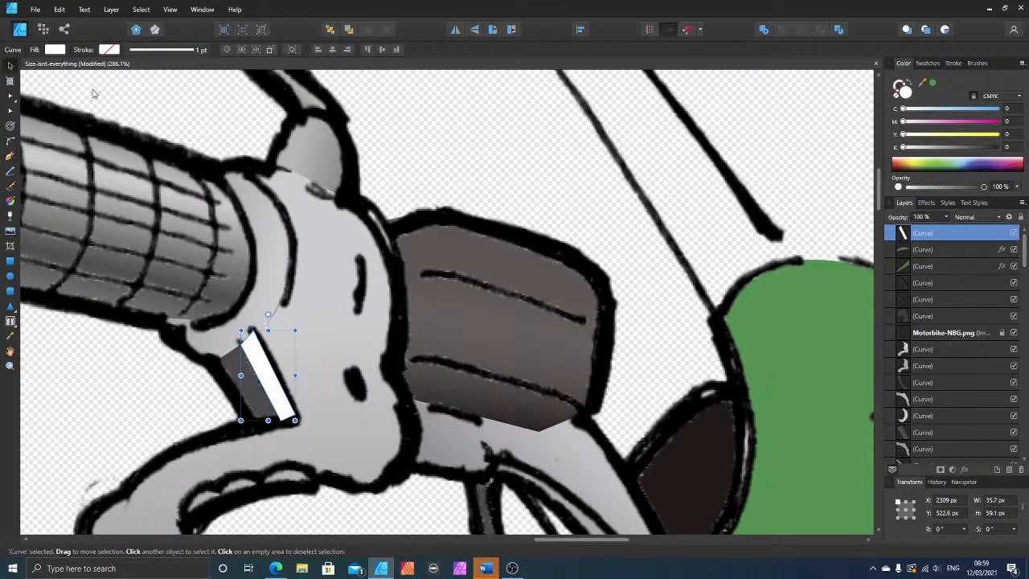
{"action": "key", "text": "ctrl+bracketleft"}
{"action": "key", "text": "ctrl+bracketleft"}
{"action": "key", "text": "ctrl+bracketleft"}
{"action": "key", "text": "ctrl+bracketleft"}
{"action": "key", "text": "ctrl+bracketleft"}
{"action": "key", "text": "ctrl+bracketleft"}
{"action": "key", "text": "ctrl+bracketleft"}
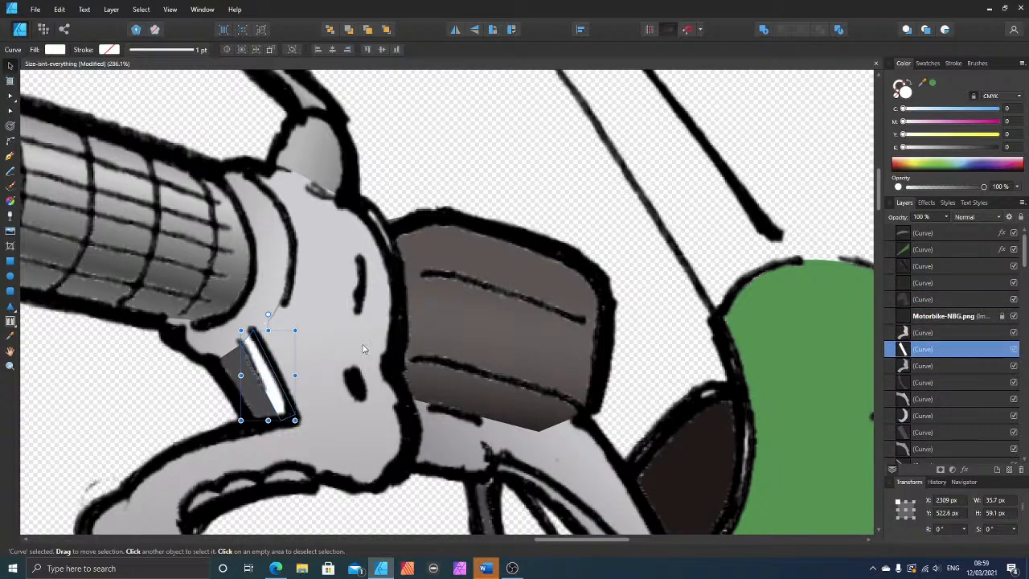
Step: Examine the coloured handlebar and lever in the whole cartoon and compare them with the small red motorbike's handlebars
{"action": "scroll", "coordinate": [365, 351], "scroll_direction": "down", "scroll_amount": 4}
{"action": "scroll", "coordinate": [358, 383], "scroll_direction": "down", "scroll_amount": 2}
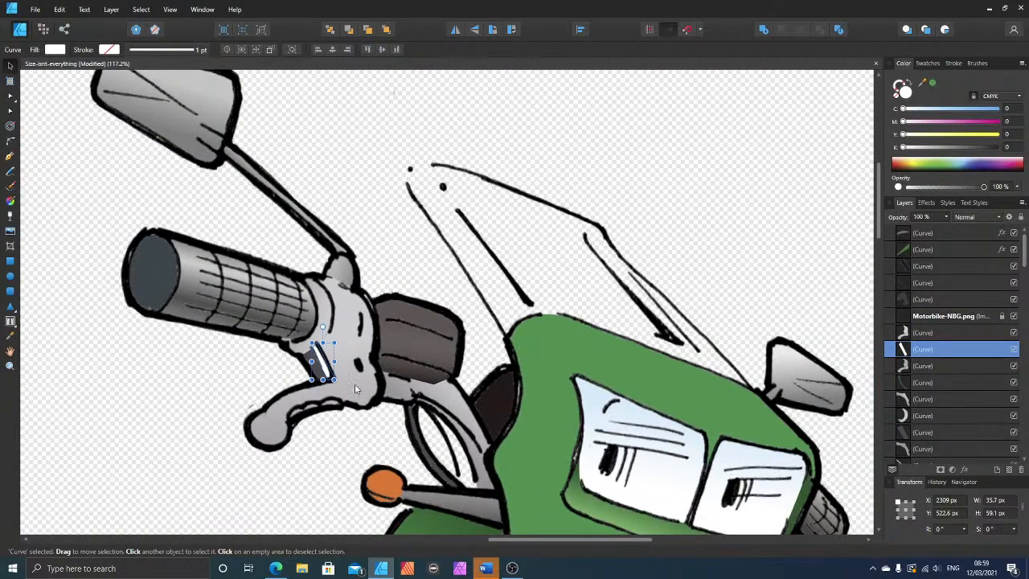
{"action": "scroll", "coordinate": [355, 385], "scroll_direction": "up", "scroll_amount": 3}
{"action": "scroll", "coordinate": [355, 386], "scroll_direction": "down", "scroll_amount": 2}
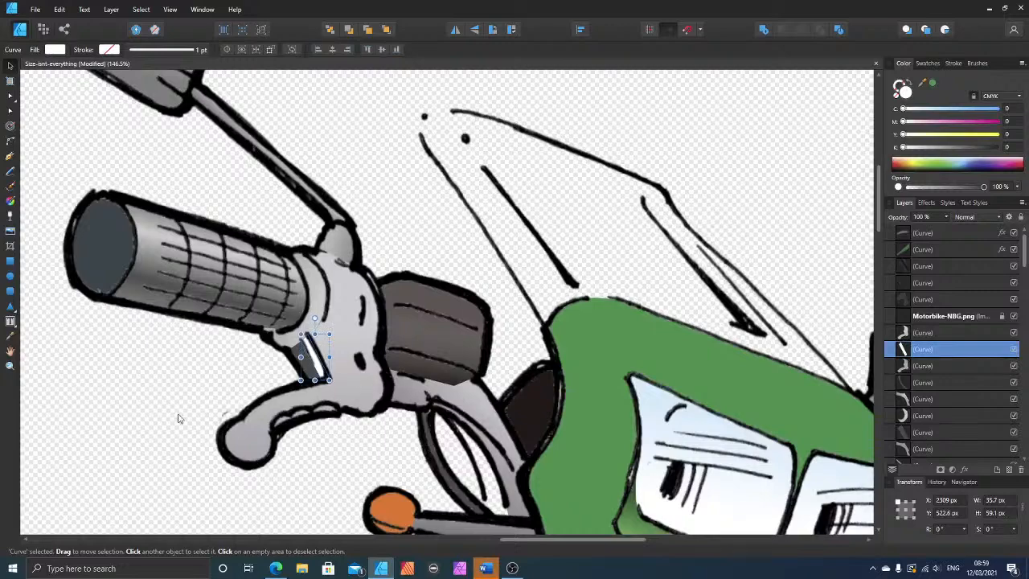
{"action": "scroll", "coordinate": [341, 390], "scroll_direction": "down", "scroll_amount": 2}
{"action": "scroll", "coordinate": [342, 462], "scroll_direction": "down", "scroll_amount": 2}
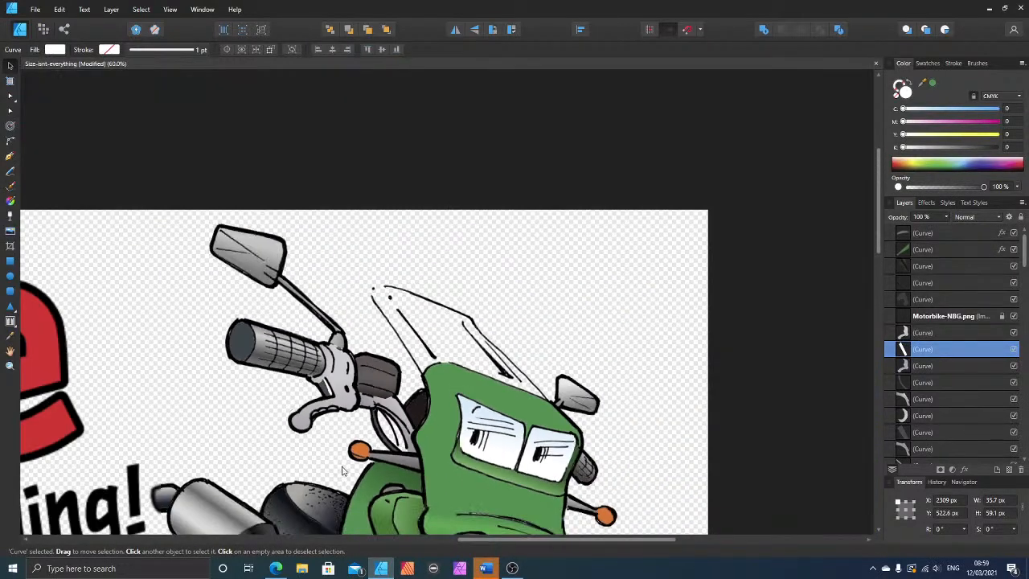
{"action": "left_click_drag", "start_coordinate": [499, 539], "coordinate": [337, 539]}
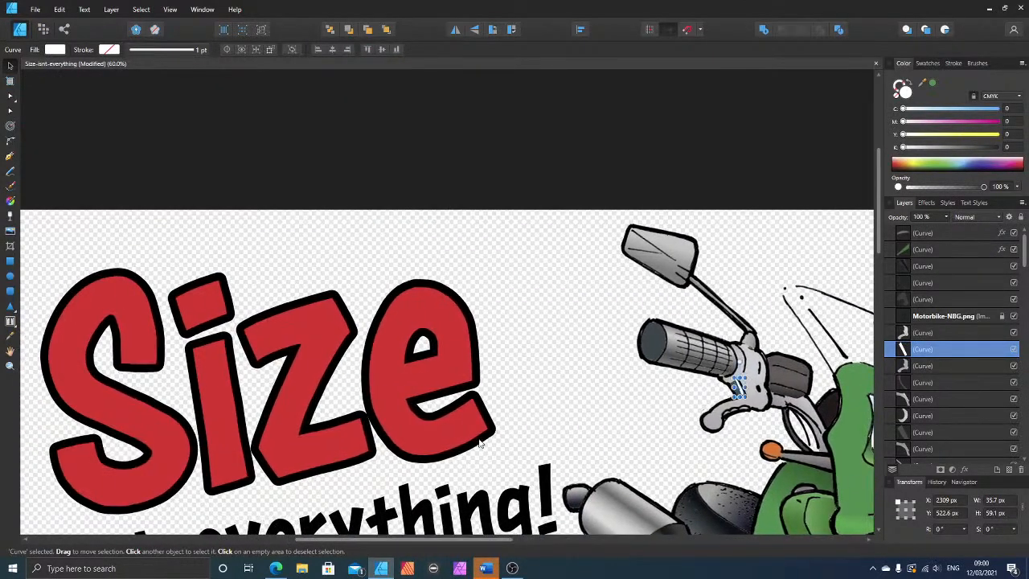
{"action": "scroll", "coordinate": [478, 452], "scroll_direction": "down", "scroll_amount": 2}
{"action": "scroll", "coordinate": [479, 456], "scroll_direction": "down", "scroll_amount": 2}
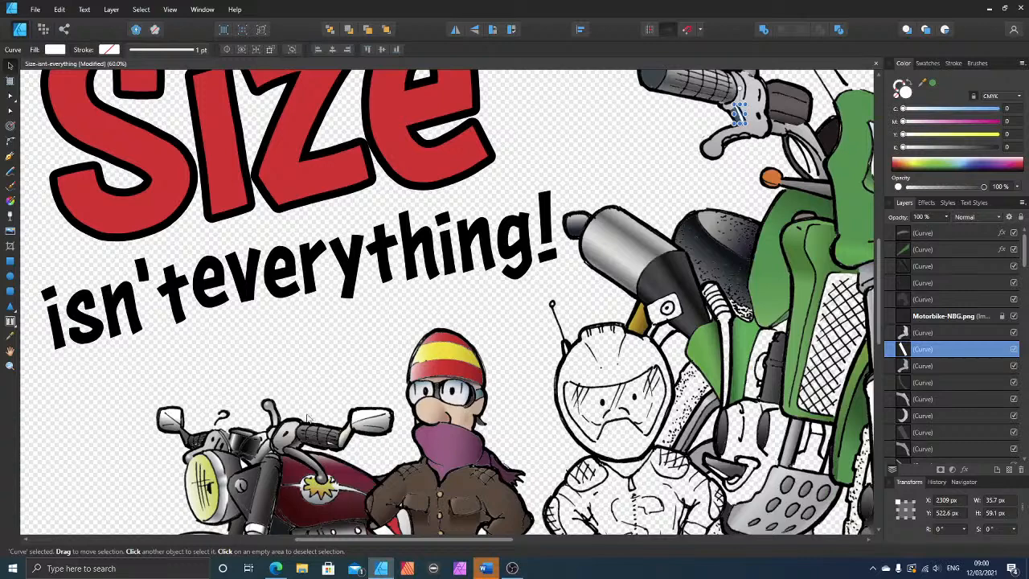
{"action": "left_click", "coordinate": [268, 407]}
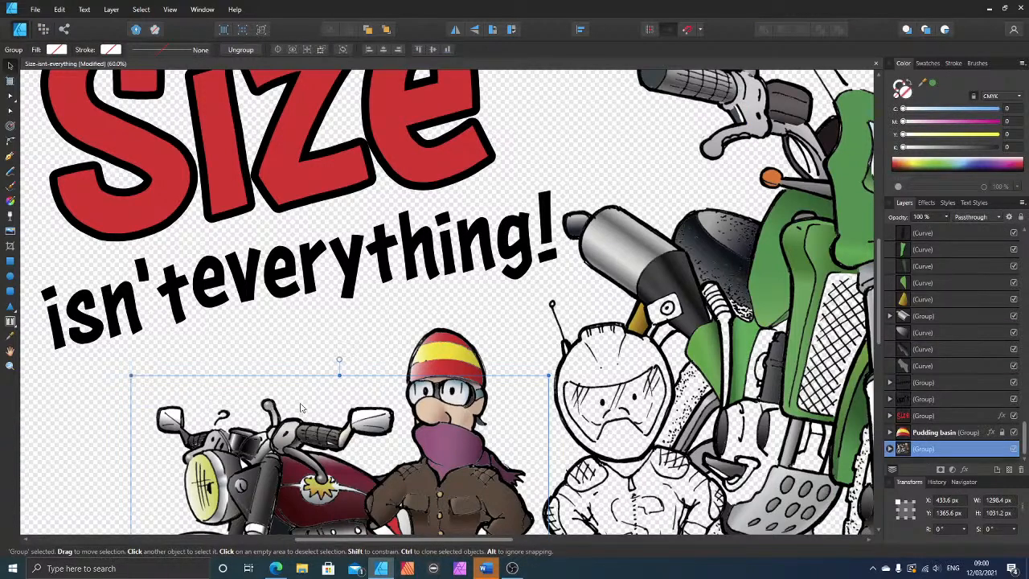
{"action": "scroll", "coordinate": [338, 410], "scroll_direction": "down", "scroll_amount": 1}
{"action": "scroll", "coordinate": [374, 408], "scroll_direction": "up", "scroll_amount": 1}
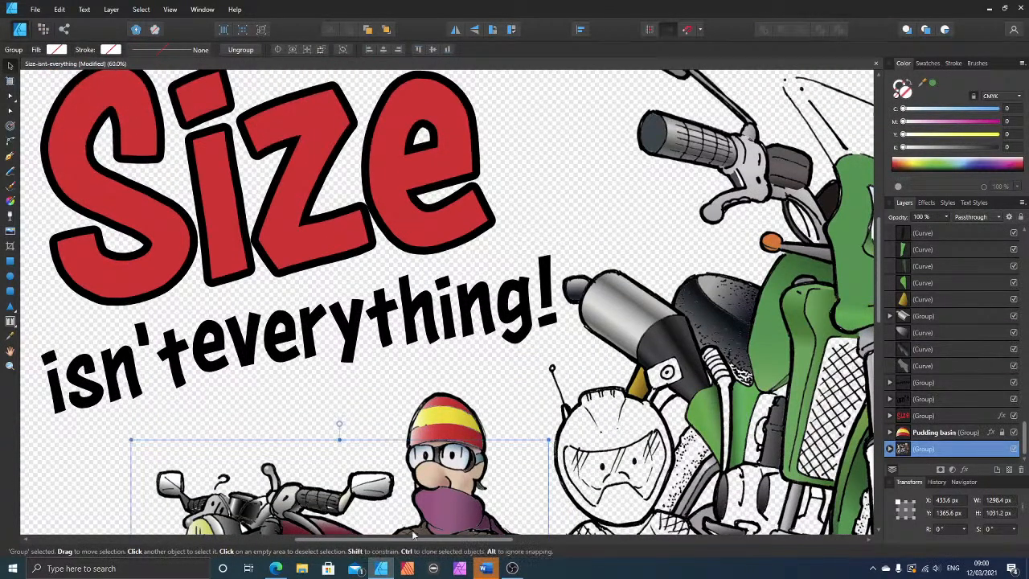
{"action": "left_click_drag", "start_coordinate": [415, 539], "coordinate": [538, 526]}
{"action": "scroll", "coordinate": [432, 242], "scroll_direction": "up", "scroll_amount": 3}
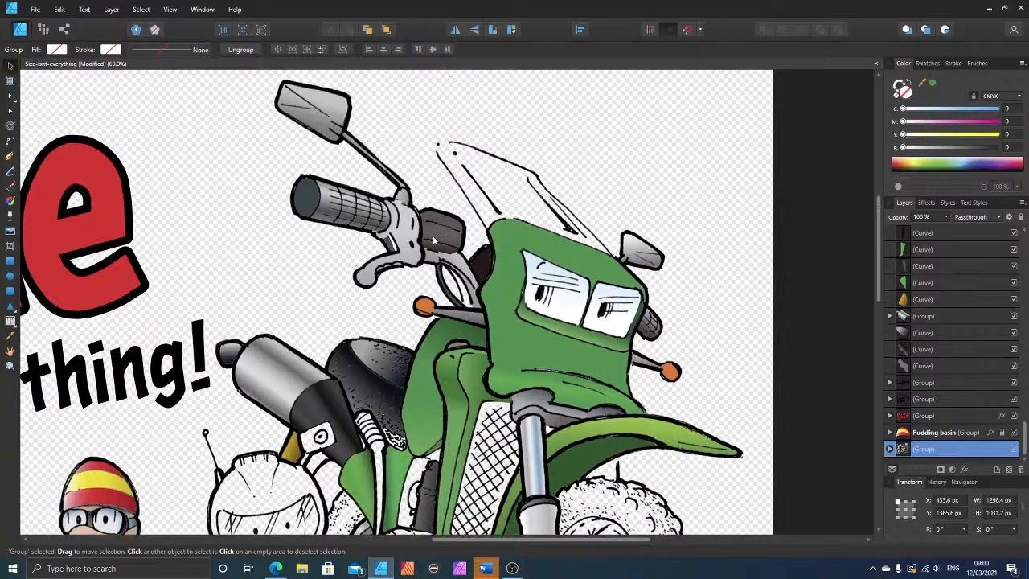
{"action": "scroll", "coordinate": [423, 265], "scroll_direction": "up", "scroll_amount": 4}
{"action": "scroll", "coordinate": [422, 277], "scroll_direction": "down", "scroll_amount": 1}
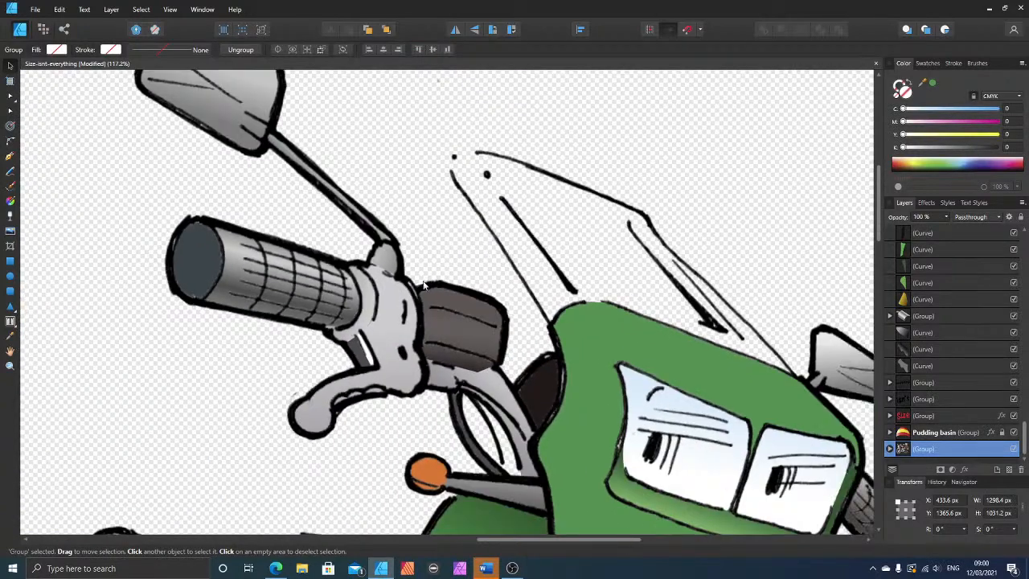
Step: Redirect the dark box's linear gradient to run sideways across its face, from the box's outer edge towards the lever housing
{"action": "scroll", "coordinate": [443, 360], "scroll_direction": "down", "scroll_amount": 1}
{"action": "left_click", "coordinate": [440, 308]}
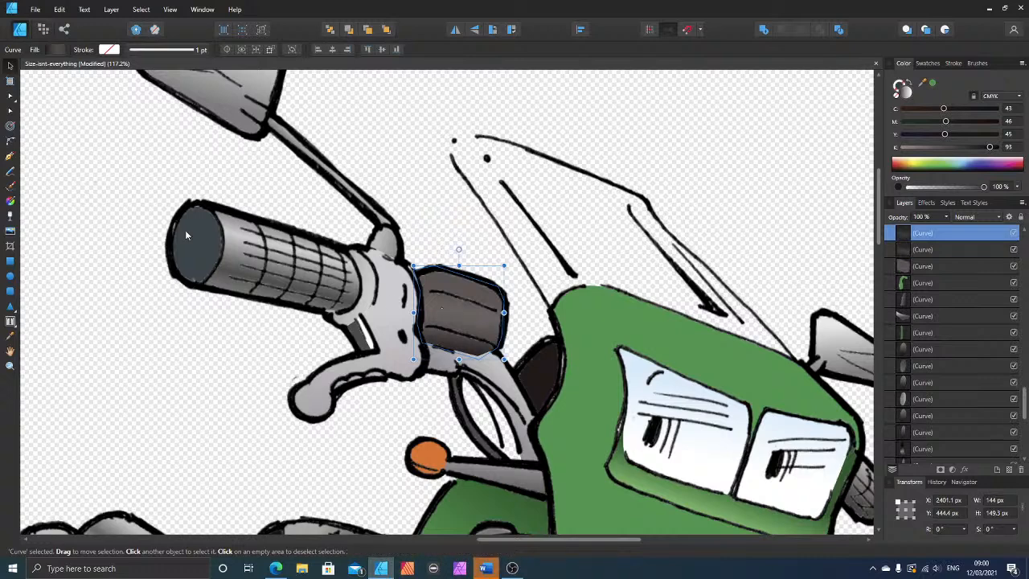
{"action": "left_click", "coordinate": [11, 201]}
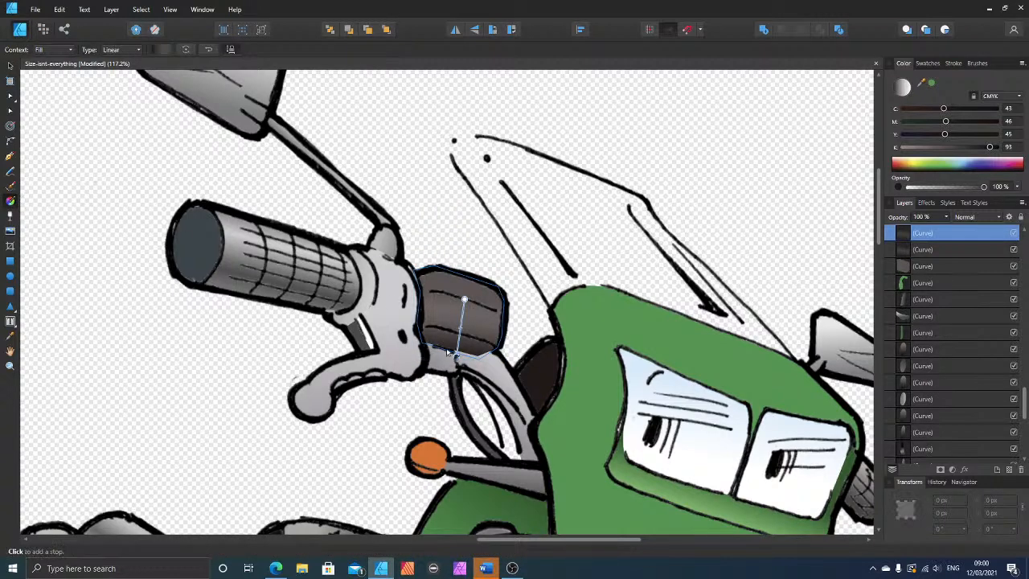
{"action": "left_click_drag", "start_coordinate": [457, 356], "coordinate": [502, 304]}
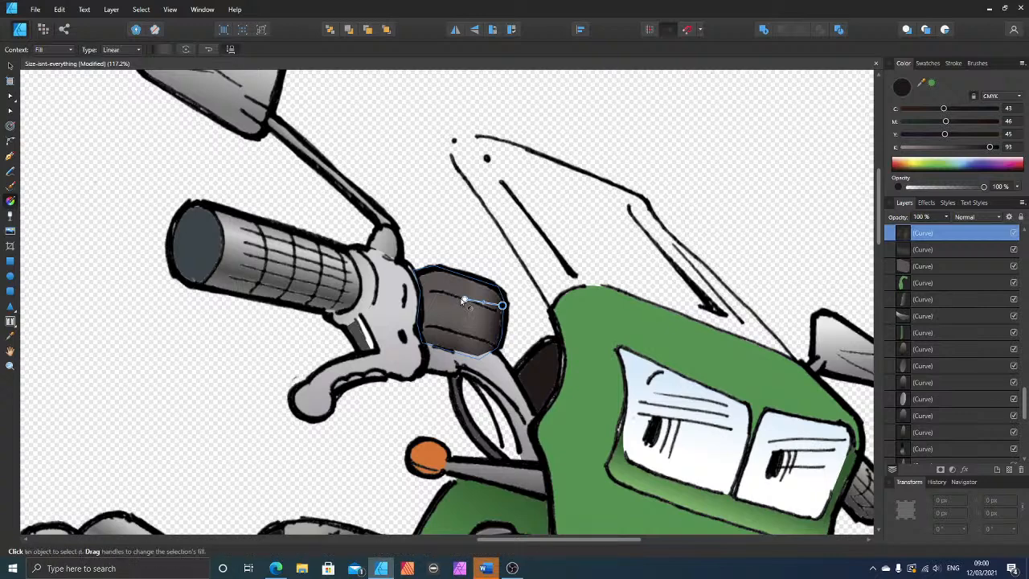
{"action": "left_click_drag", "start_coordinate": [464, 300], "coordinate": [450, 298]}
{"action": "left_click_drag", "start_coordinate": [438, 296], "coordinate": [442, 300]}
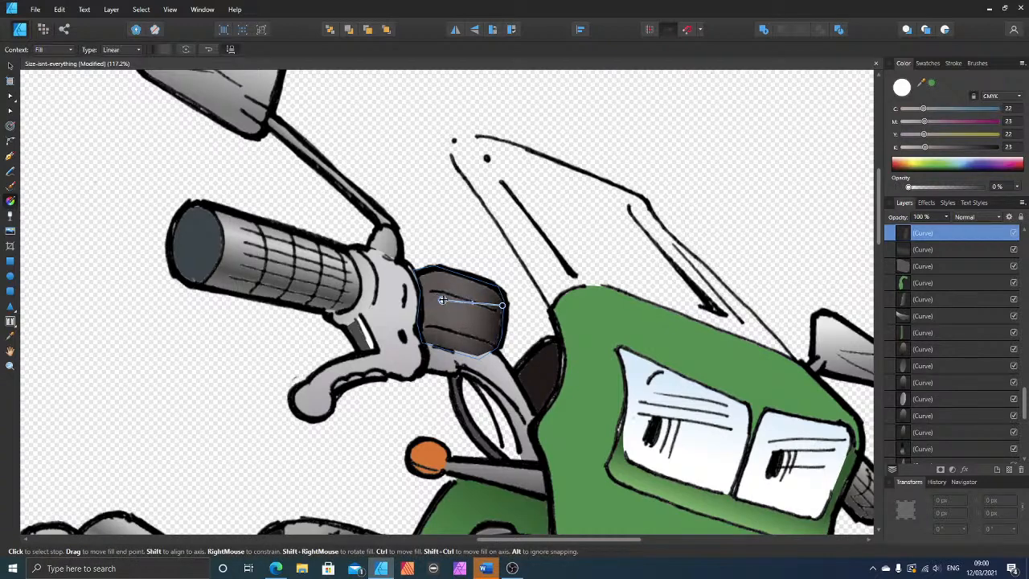
Step: Set the box gradient's light stop to C 0, M 1, Y 0, K 0 at 99% opacity and add a K 77 end at the housing side
{"action": "left_click_drag", "start_coordinate": [904, 109], "coordinate": [891, 153]}
{"action": "left_click", "coordinate": [906, 121]}
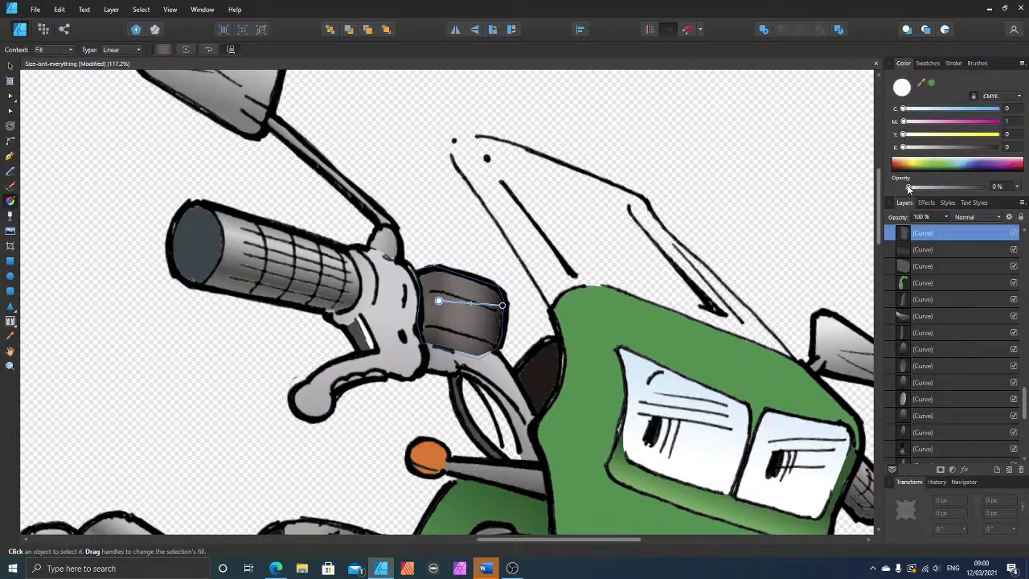
{"action": "left_click_drag", "start_coordinate": [909, 188], "coordinate": [983, 186]}
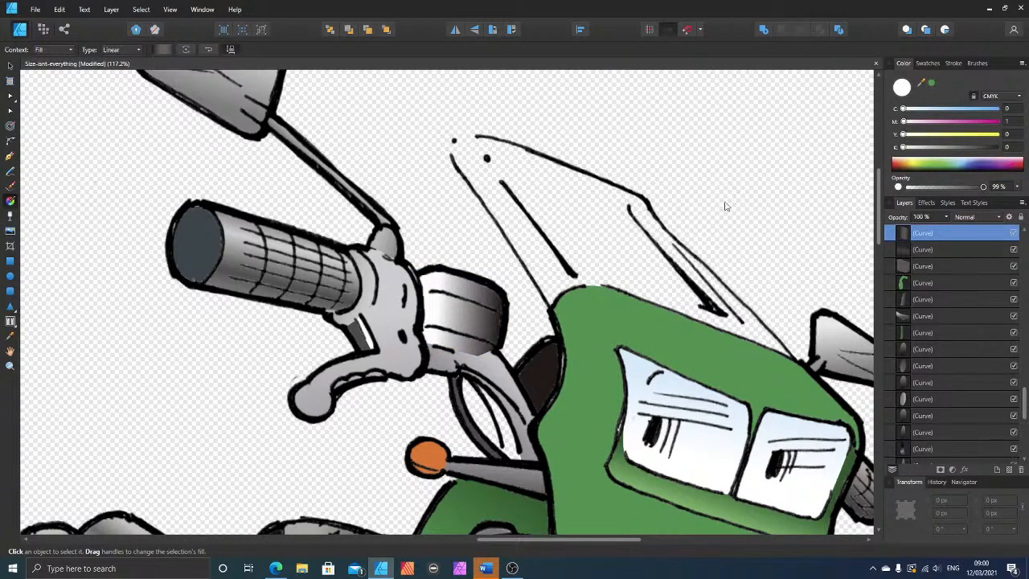
{"action": "mouse_move", "coordinate": [438, 302]}
{"action": "left_mouse_down"}
{"action": "mouse_move", "coordinate": [423, 301]}
{"action": "mouse_move", "coordinate": [442, 301]}
{"action": "left_mouse_up"}
{"action": "left_click", "coordinate": [423, 301]}
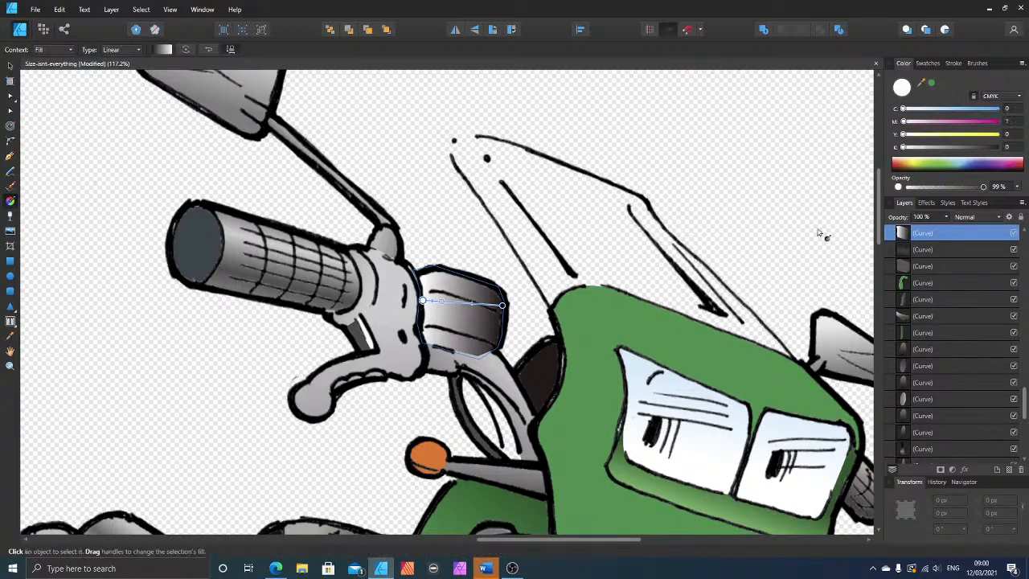
{"action": "left_click_drag", "start_coordinate": [965, 147], "coordinate": [975, 148]}
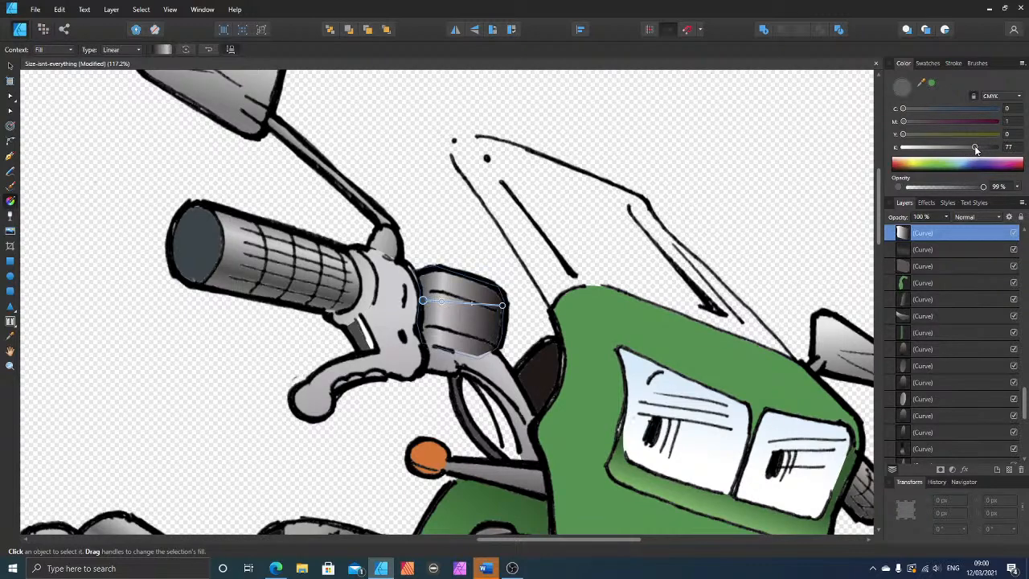
Step: Move the lower nodes of the box's gradient shape up to the lower ink line so that it covers only the front face
{"action": "left_click", "coordinate": [11, 111]}
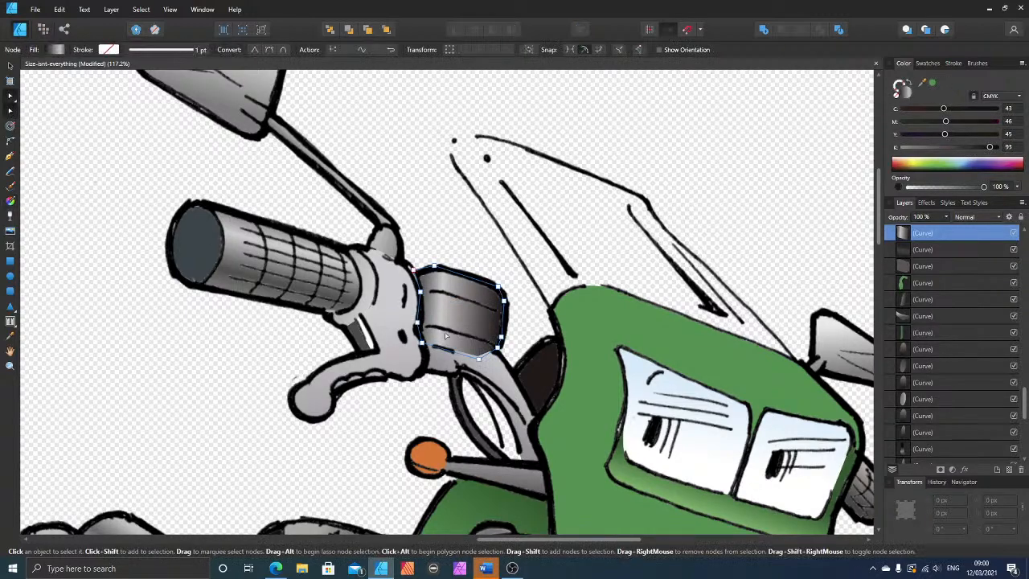
{"action": "left_click_drag", "start_coordinate": [479, 362], "coordinate": [417, 325]}
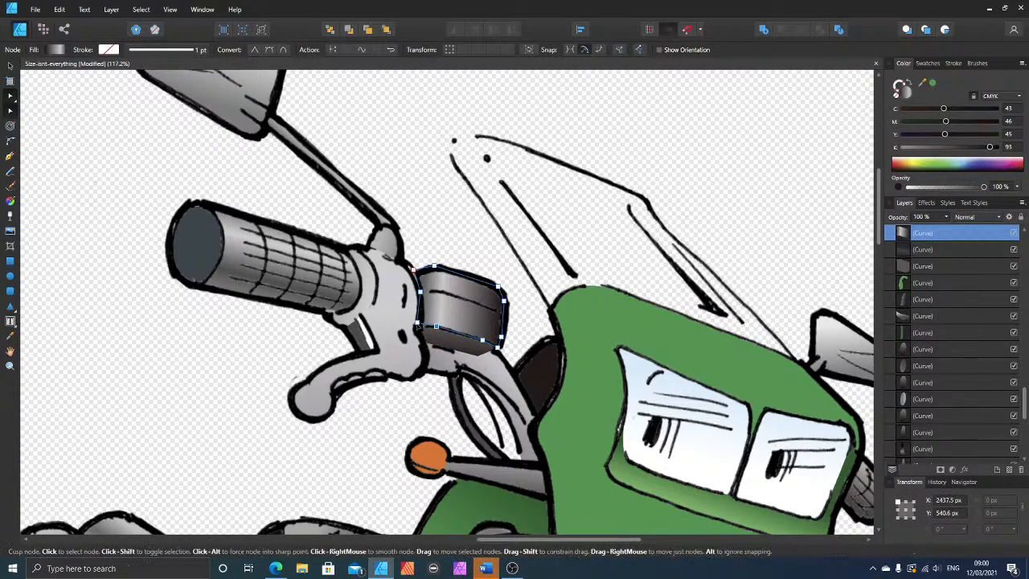
{"action": "left_click", "coordinate": [417, 329]}
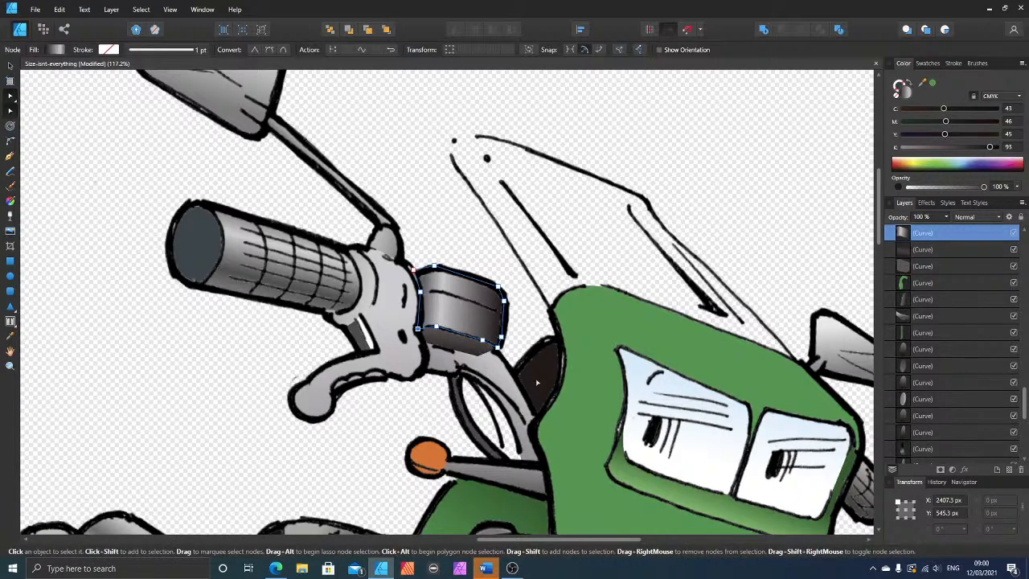
Step: Duplicate the lever housing shape and delete the copy's lever and lower nodes, keeping only the upper part beside the collar
{"action": "scroll", "coordinate": [359, 404], "scroll_direction": "down", "scroll_amount": 1}
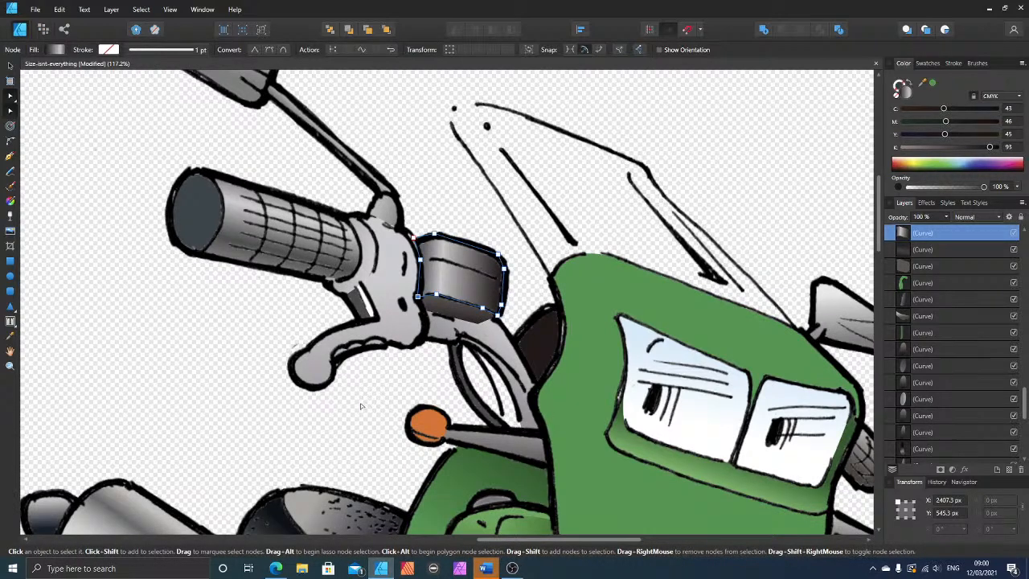
{"action": "left_click", "coordinate": [10, 66]}
{"action": "left_click", "coordinate": [389, 284]}
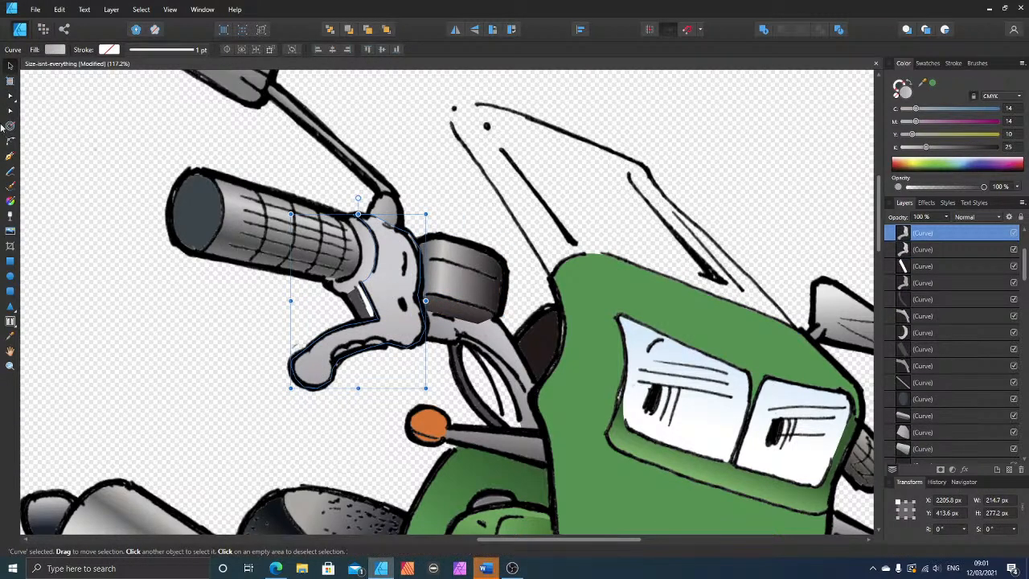
{"action": "left_click", "coordinate": [10, 80]}
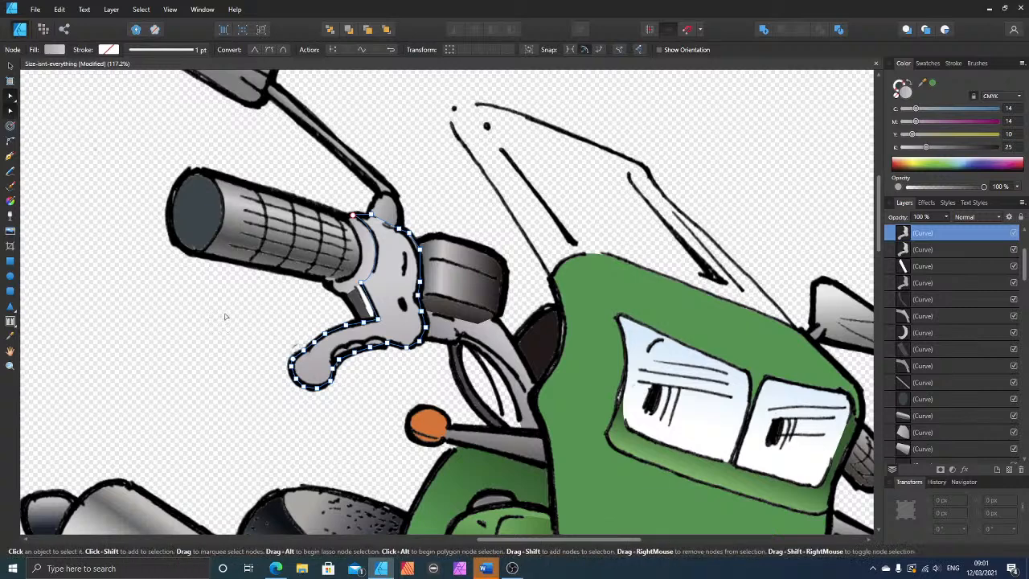
{"action": "left_click_drag", "start_coordinate": [232, 314], "coordinate": [457, 405]}
{"action": "key", "text": "Delete"}
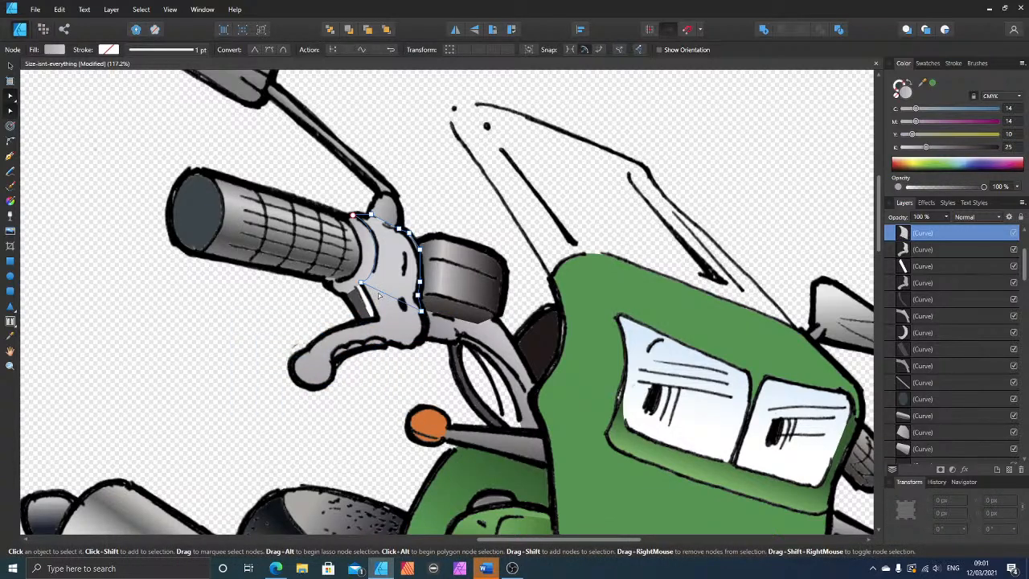
{"action": "left_click", "coordinate": [423, 313]}
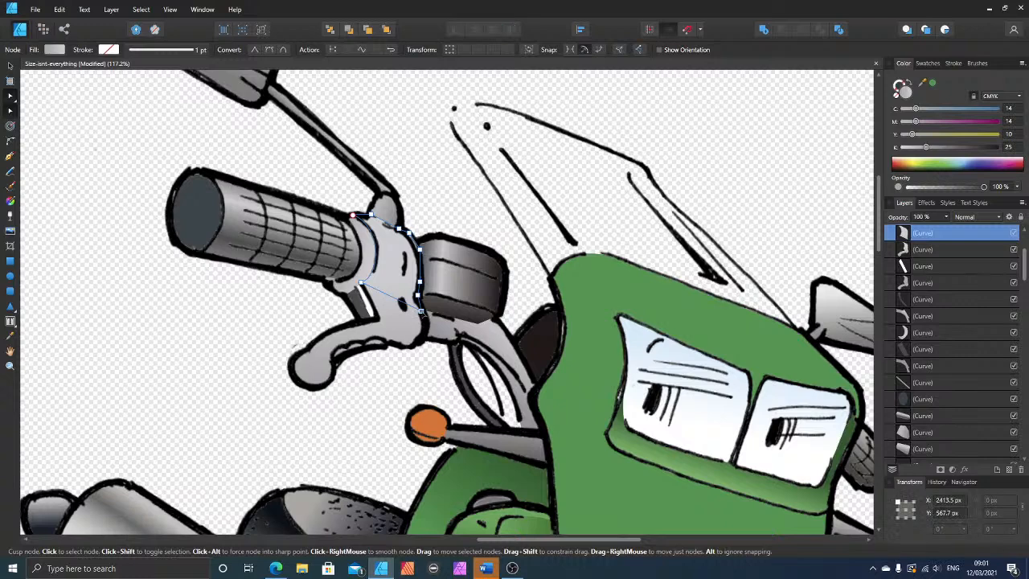
{"action": "key", "text": "Delete"}
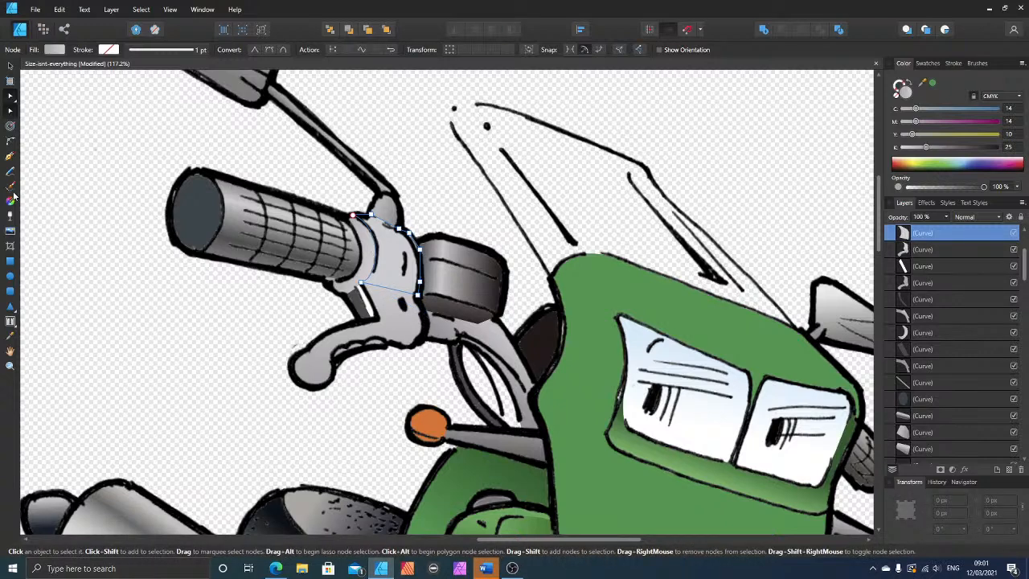
Step: Apply a linear gradient to the upper housing shape, running from near its top edge down to just past its lower edge
{"action": "left_click", "coordinate": [11, 200]}
{"action": "left_click_drag", "start_coordinate": [366, 282], "coordinate": [375, 376]}
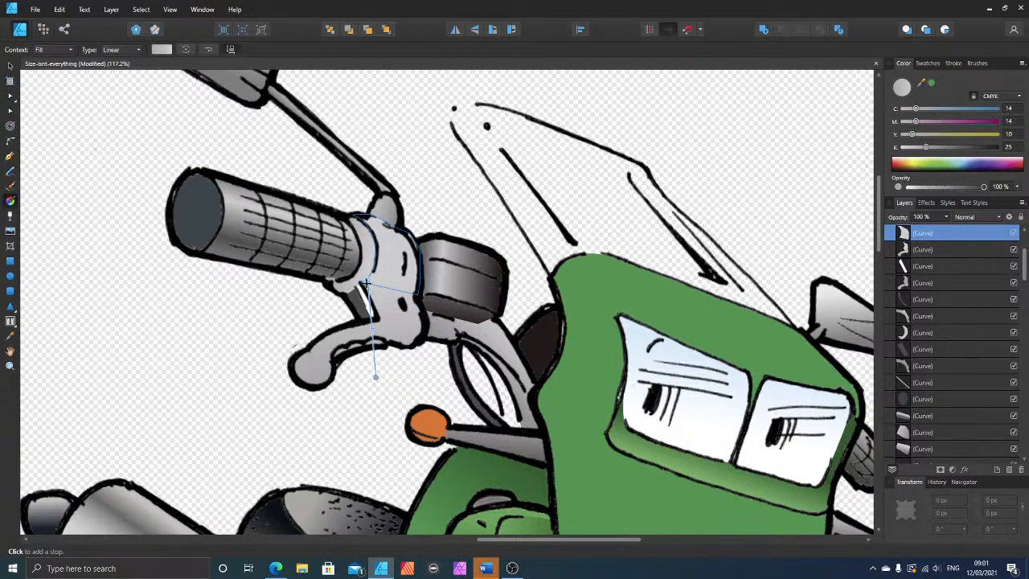
{"action": "left_click_drag", "start_coordinate": [366, 281], "coordinate": [387, 233]}
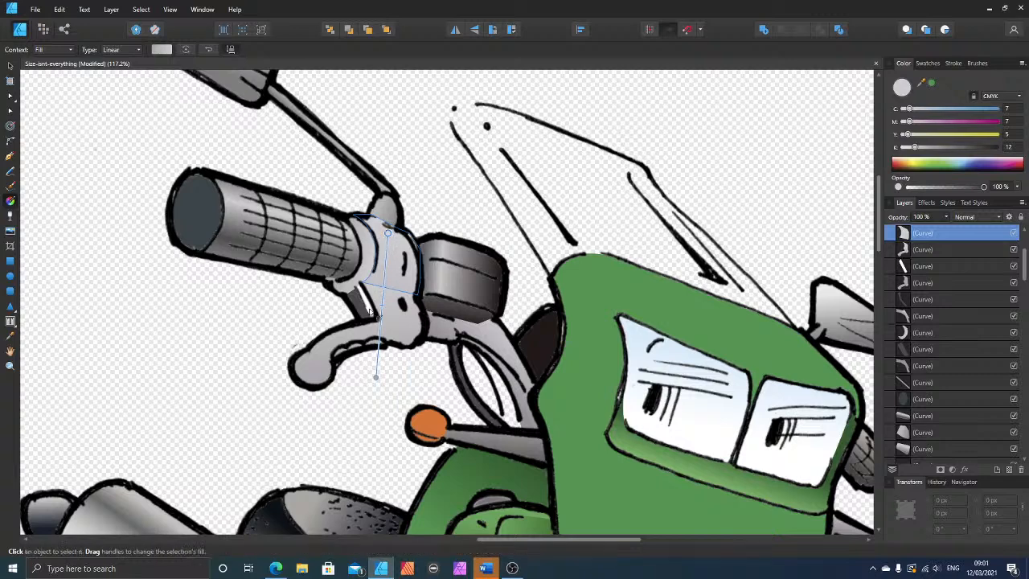
{"action": "left_click_drag", "start_coordinate": [376, 376], "coordinate": [375, 296]}
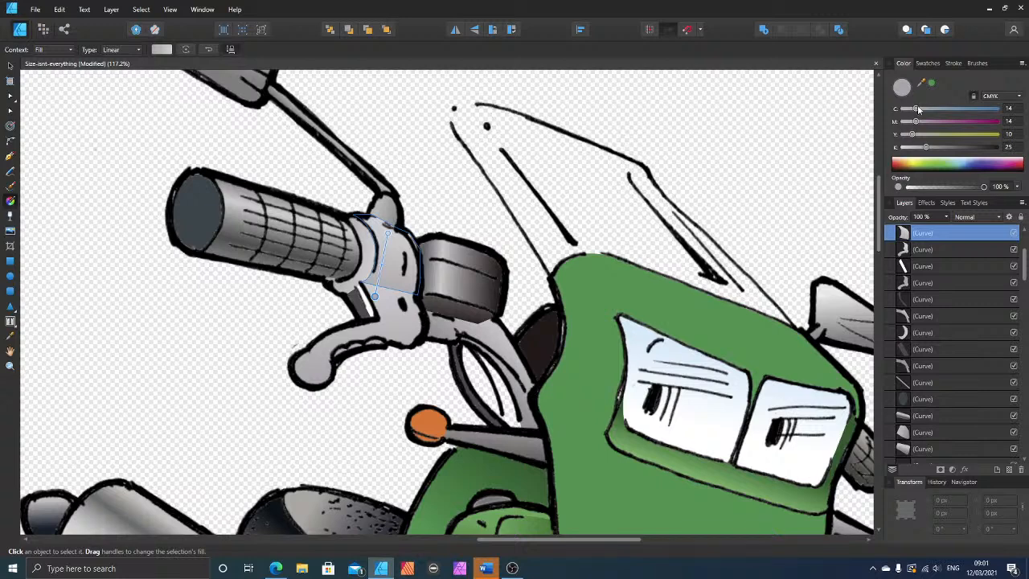
Step: Give the gradient's lower end the sampled grey C 18, M 16, Y 14, K 0 and add a darker stop at K 36 just above it
{"action": "left_click_drag", "start_coordinate": [921, 85], "coordinate": [378, 288]}
{"action": "left_click", "coordinate": [931, 86]}
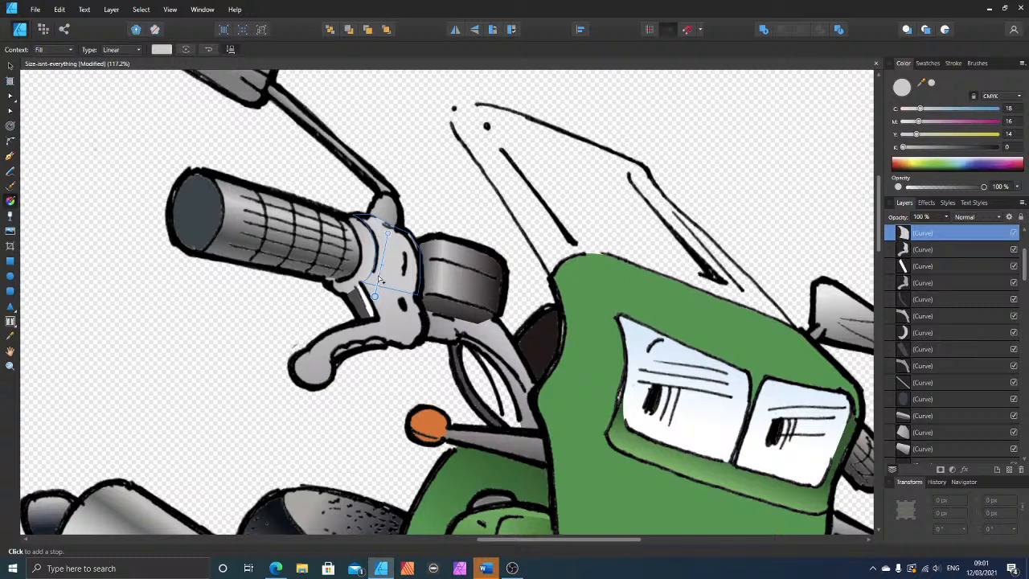
{"action": "left_click_drag", "start_coordinate": [375, 296], "coordinate": [378, 286]}
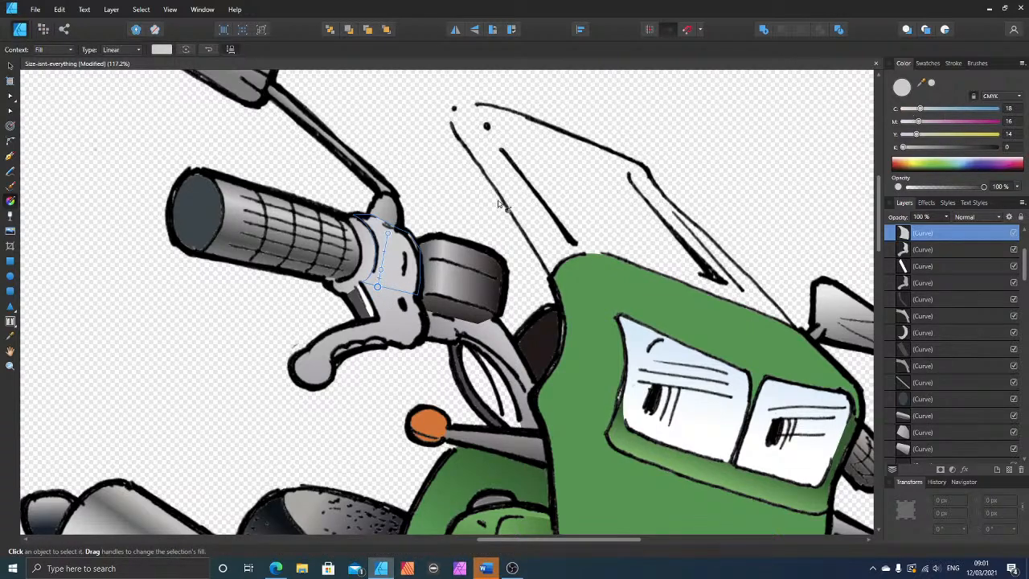
{"action": "left_click", "coordinate": [380, 270]}
{"action": "left_click_drag", "start_coordinate": [929, 148], "coordinate": [936, 148]}
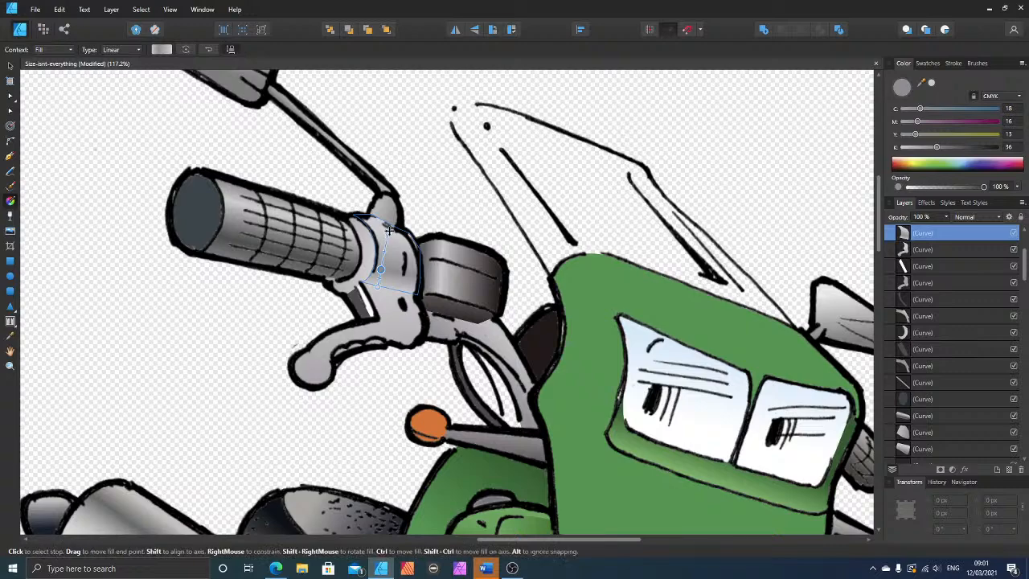
{"action": "left_click", "coordinate": [391, 233]}
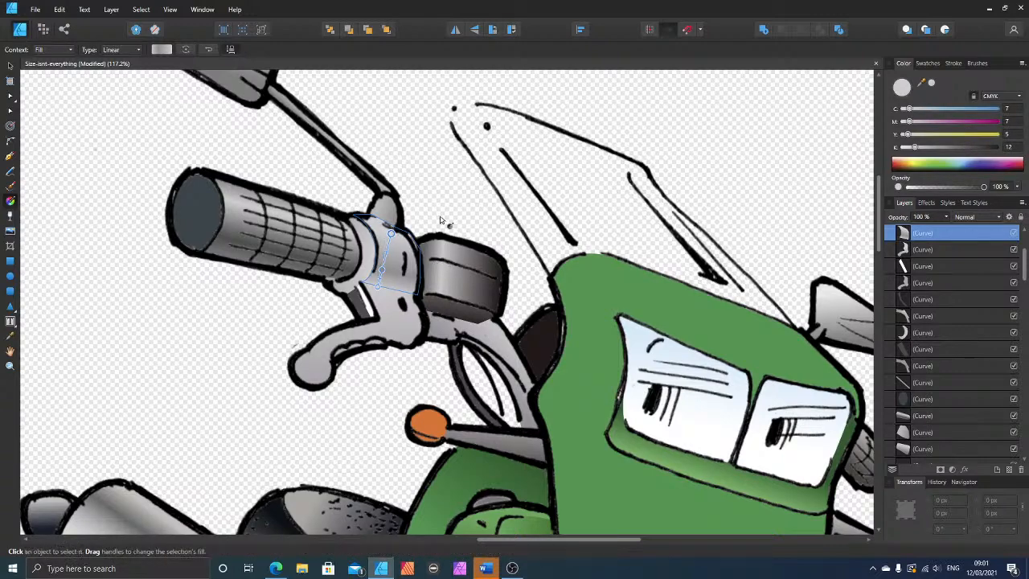
Step: Draw an ellipse about 65 by 61 px over the round ball at the end of the brake lever
{"action": "scroll", "coordinate": [366, 412], "scroll_direction": "down", "scroll_amount": 3}
{"action": "scroll", "coordinate": [377, 392], "scroll_direction": "up", "scroll_amount": 2}
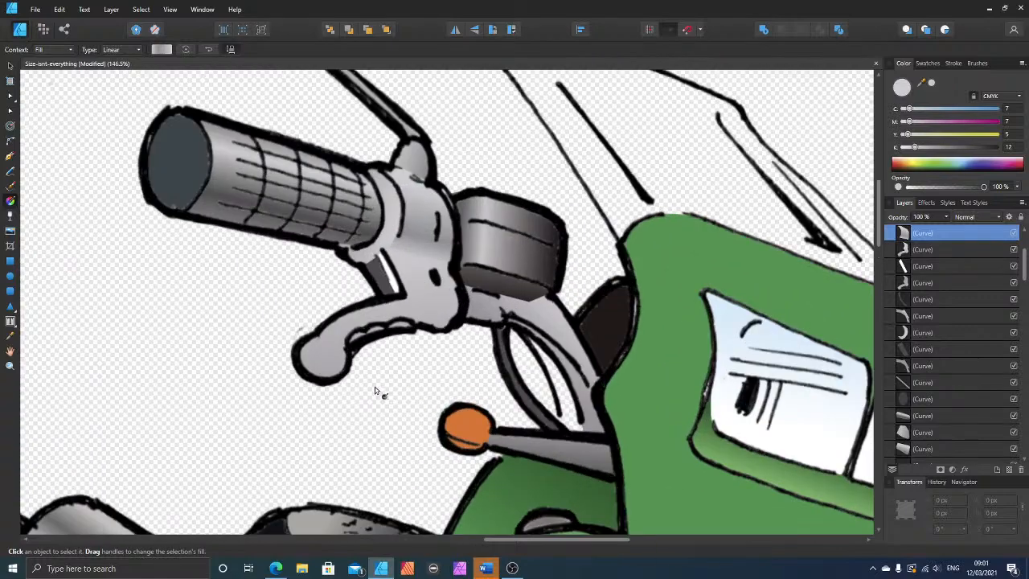
{"action": "left_click", "coordinate": [10, 276]}
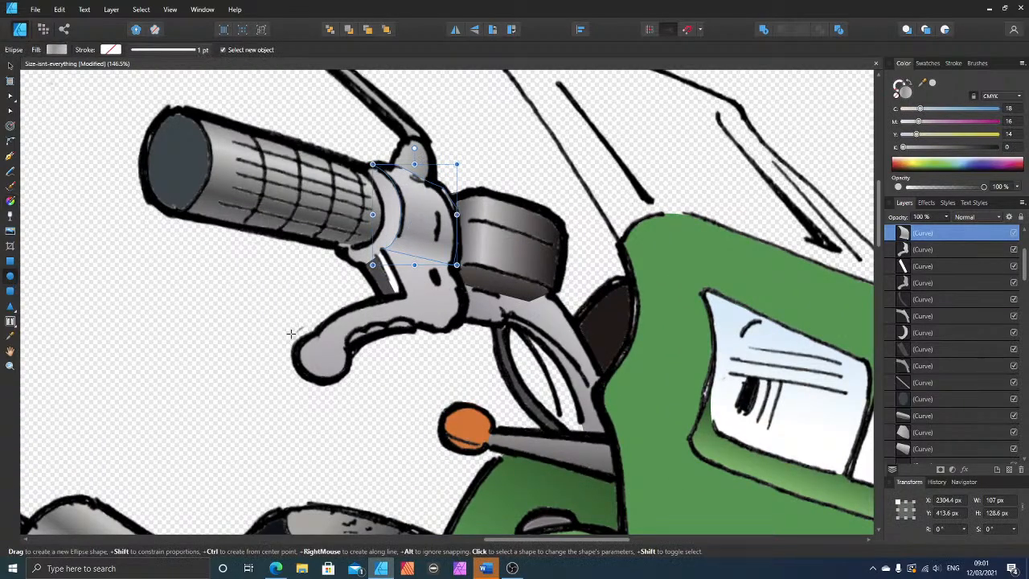
{"action": "left_click_drag", "start_coordinate": [298, 332], "coordinate": [351, 380]}
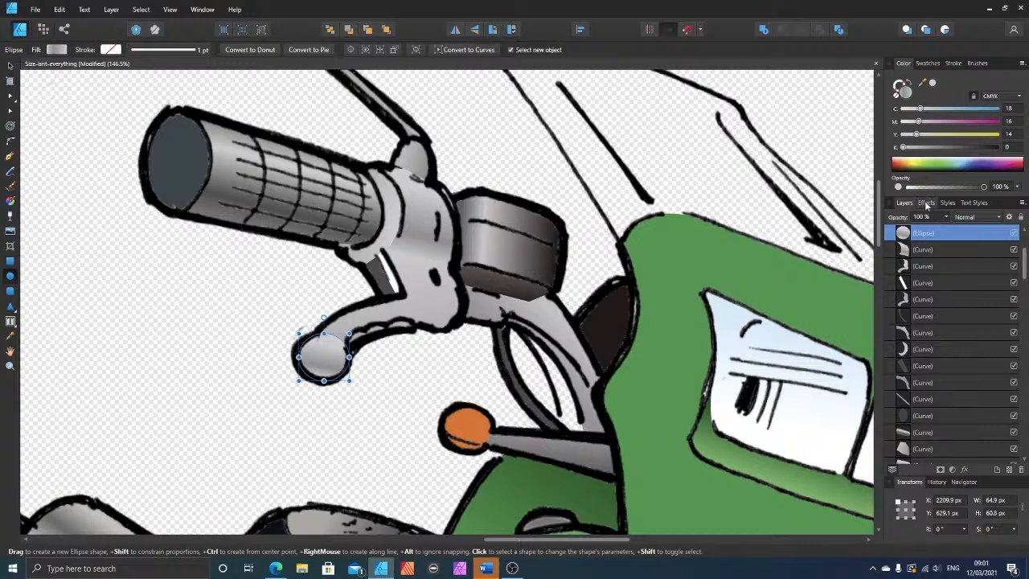
Step: Add a Gradient Overlay effect to the ellipse, with the type set to Radial and Offset X at 3%
{"action": "left_click", "coordinate": [926, 202]}
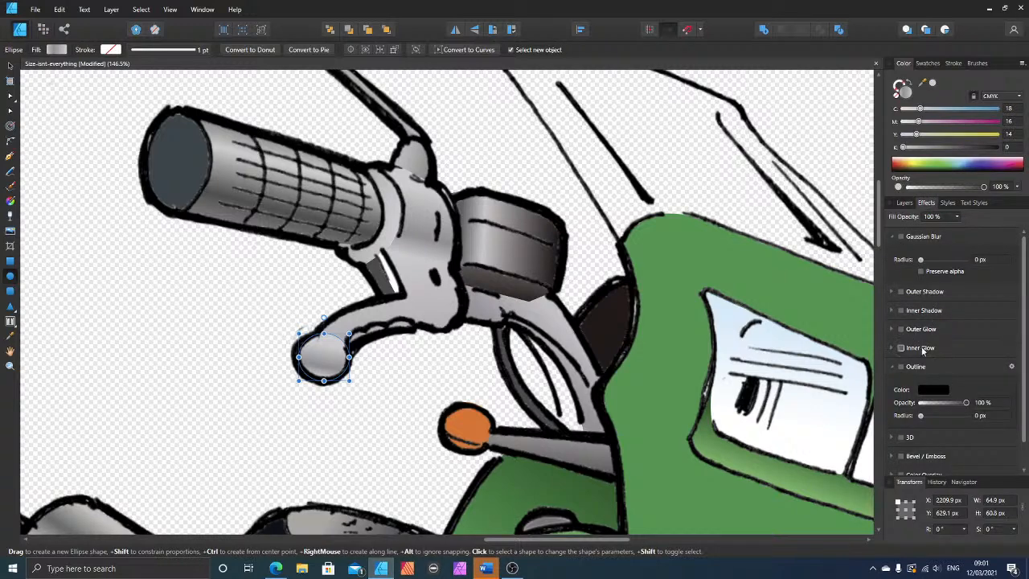
{"action": "scroll", "coordinate": [928, 365], "scroll_direction": "down", "scroll_amount": 1}
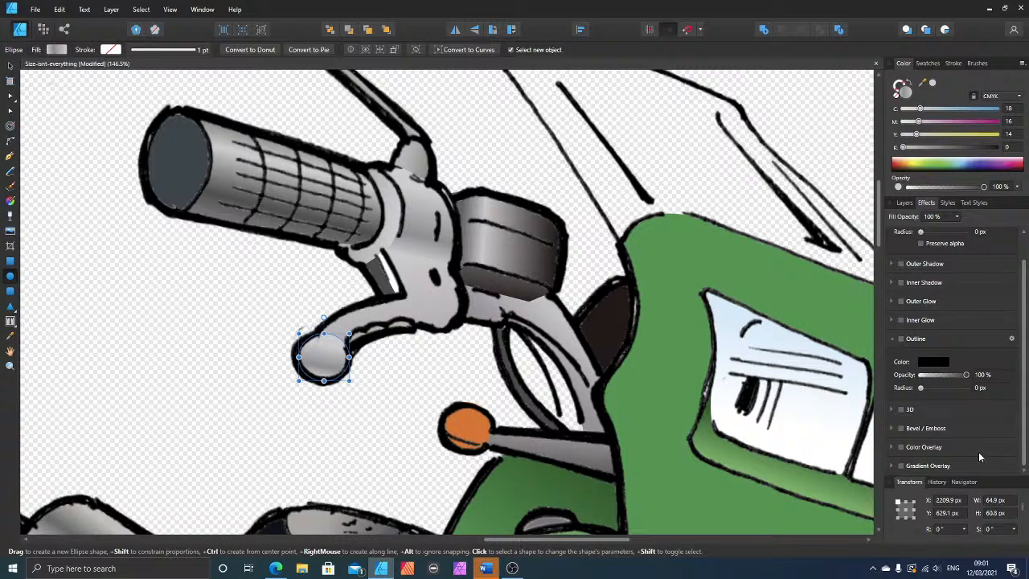
{"action": "left_click", "coordinate": [901, 466]}
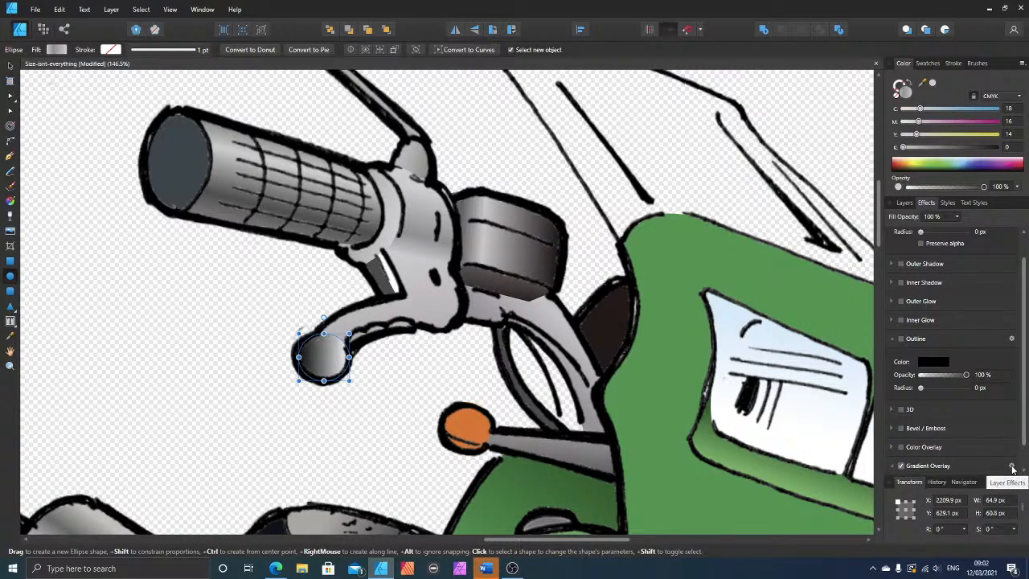
{"action": "left_click", "coordinate": [1012, 466]}
{"action": "left_click", "coordinate": [515, 178]}
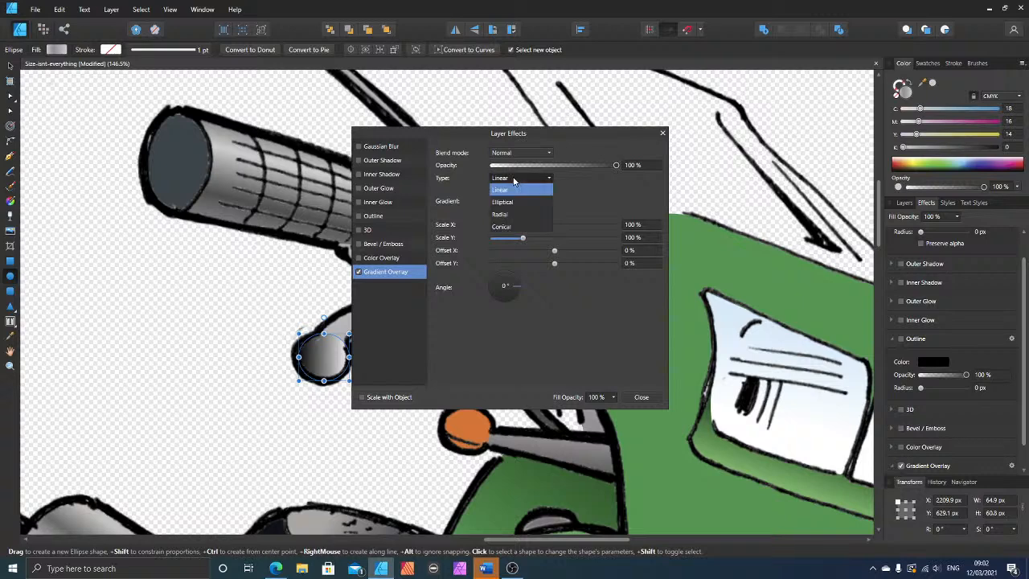
{"action": "left_click", "coordinate": [508, 215]}
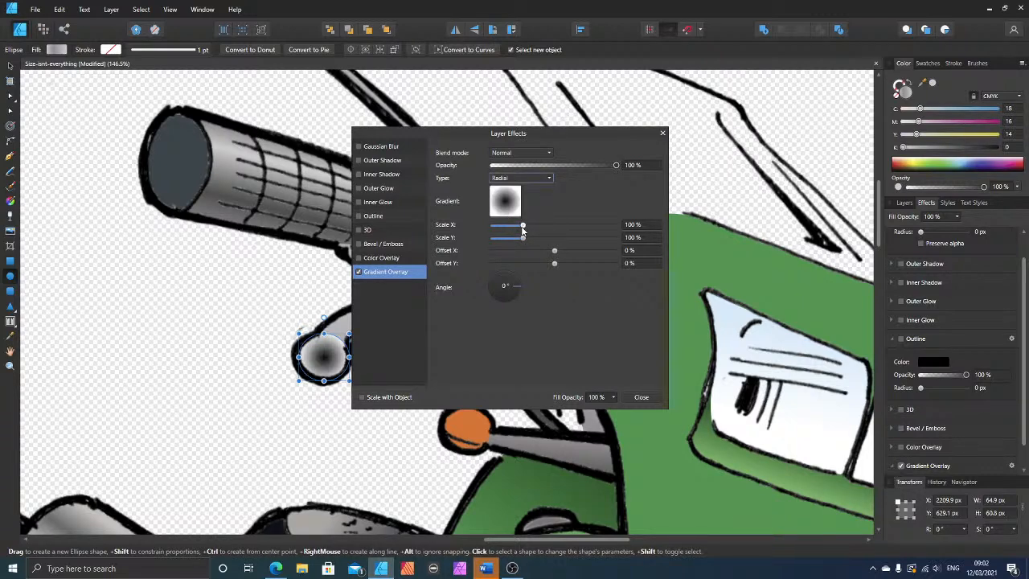
{"action": "mouse_move", "coordinate": [554, 250]}
{"action": "left_mouse_down"}
{"action": "mouse_move", "coordinate": [535, 252]}
{"action": "mouse_move", "coordinate": [555, 253]}
{"action": "left_mouse_up"}
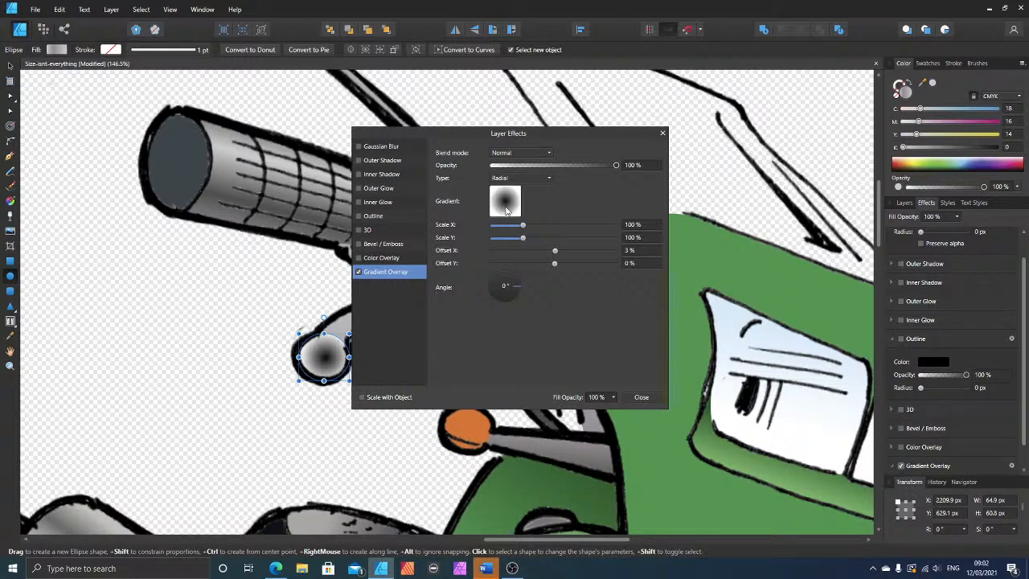
Step: Set the starting stop of the ellipse's radial overlay gradient to white, with C, M, Y and K all at 0
{"action": "left_click", "coordinate": [505, 210]}
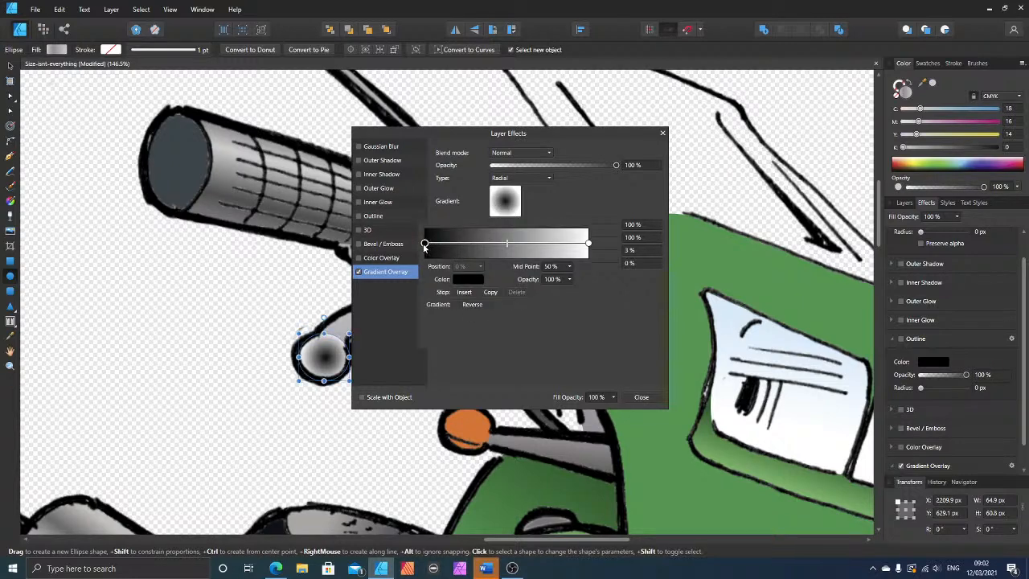
{"action": "left_click", "coordinate": [467, 280]}
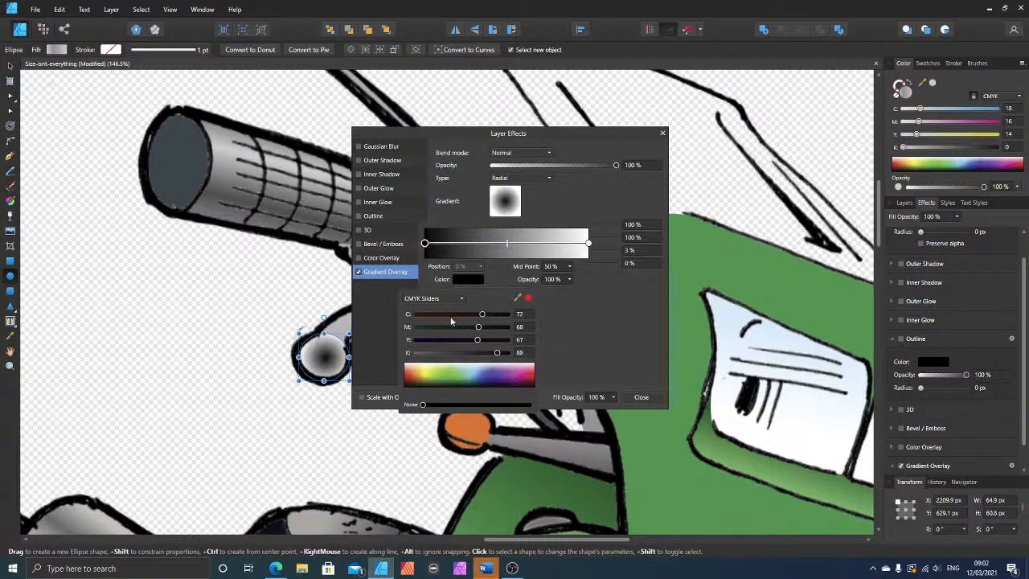
{"action": "left_click", "coordinate": [415, 353]}
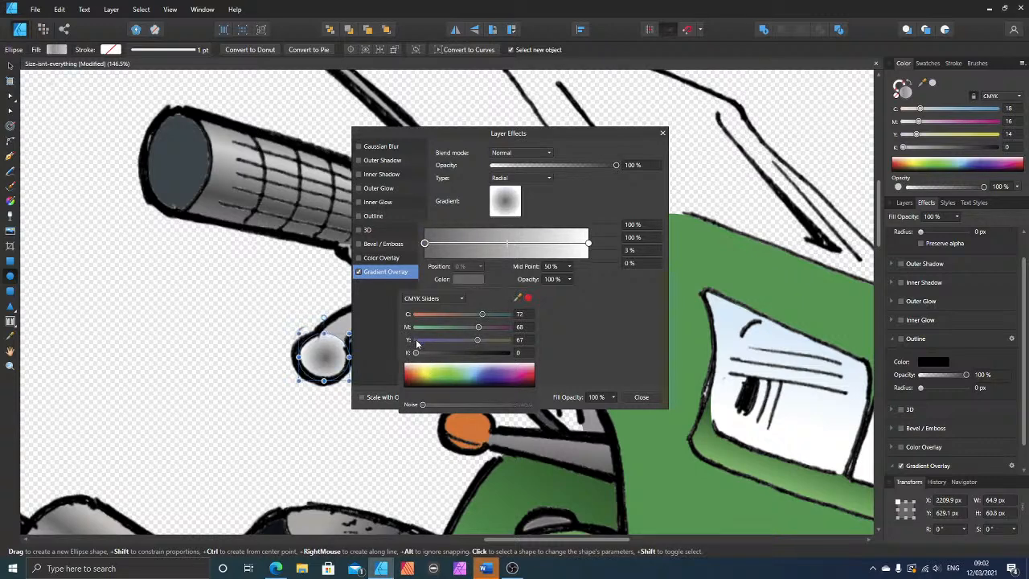
{"action": "left_click", "coordinate": [415, 340]}
{"action": "left_click", "coordinate": [415, 327]}
{"action": "left_click", "coordinate": [415, 314]}
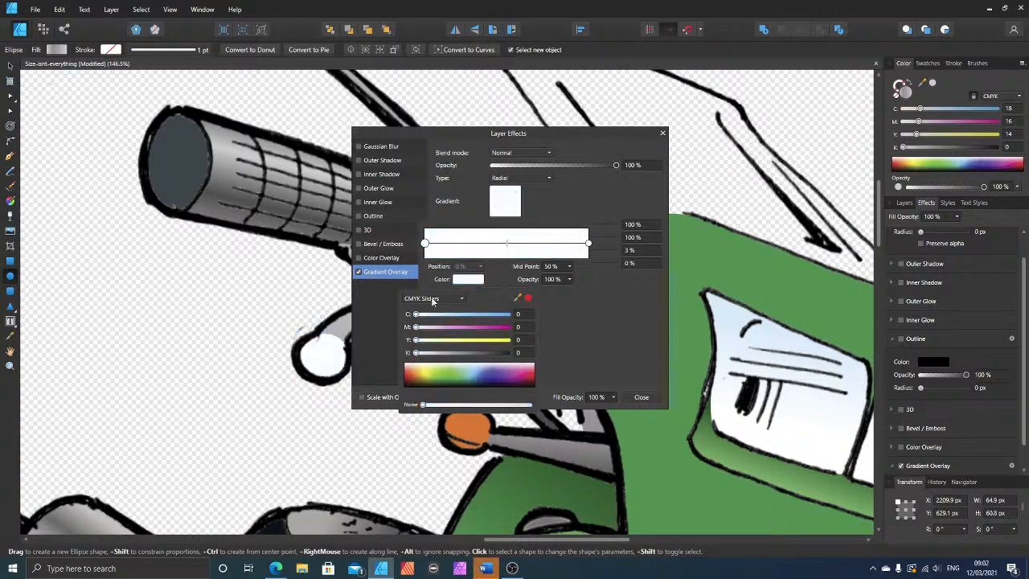
{"action": "left_click", "coordinate": [590, 246]}
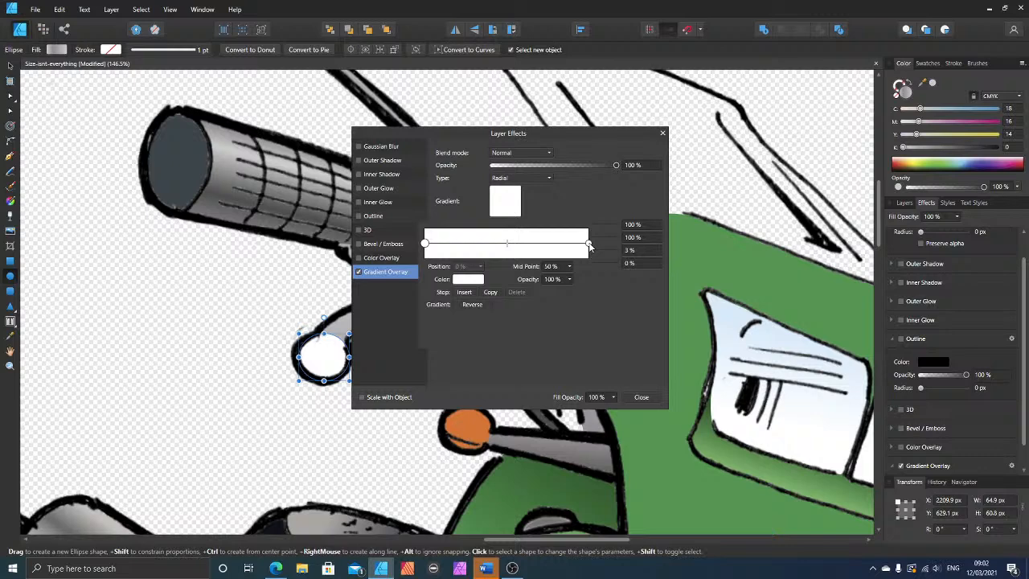
{"action": "left_click", "coordinate": [569, 279]}
{"action": "left_click_drag", "start_coordinate": [571, 291], "coordinate": [477, 294]}
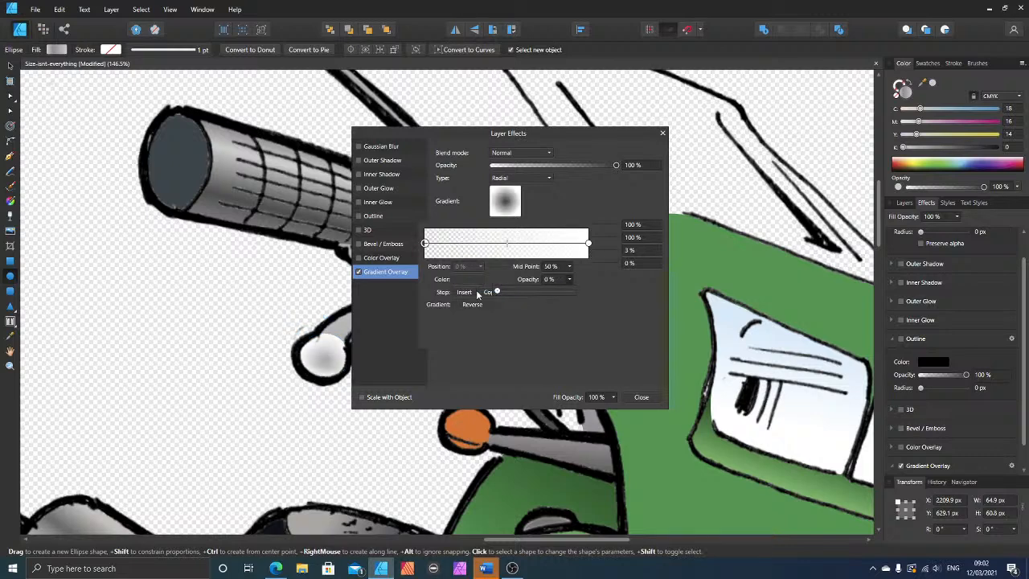
{"action": "left_click_drag", "start_coordinate": [476, 294], "coordinate": [590, 283]}
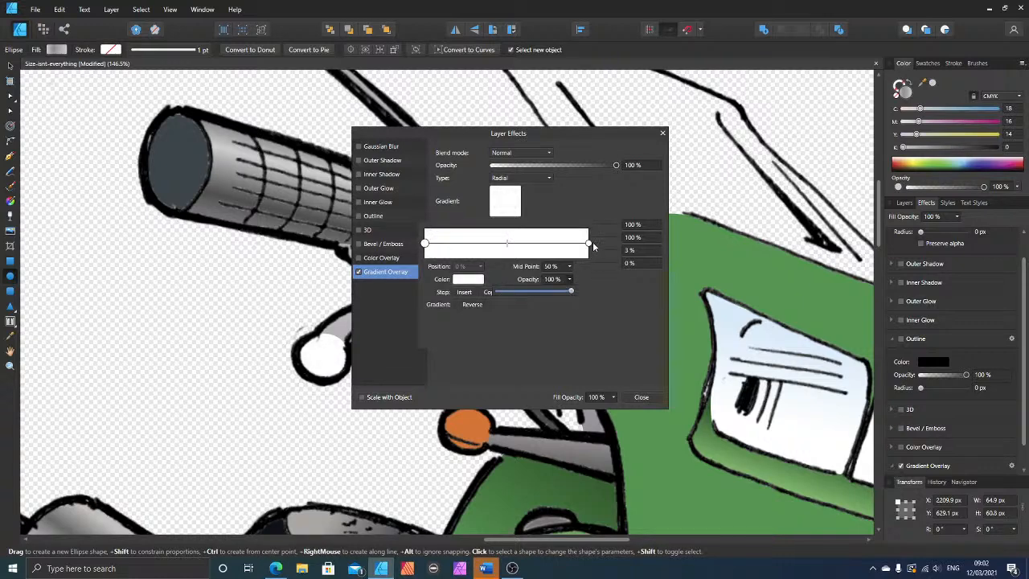
Step: Set the overlay gradient's end stop to 0% opacity and its midpoint to 42%, and close the effect settings
{"action": "left_click", "coordinate": [589, 244]}
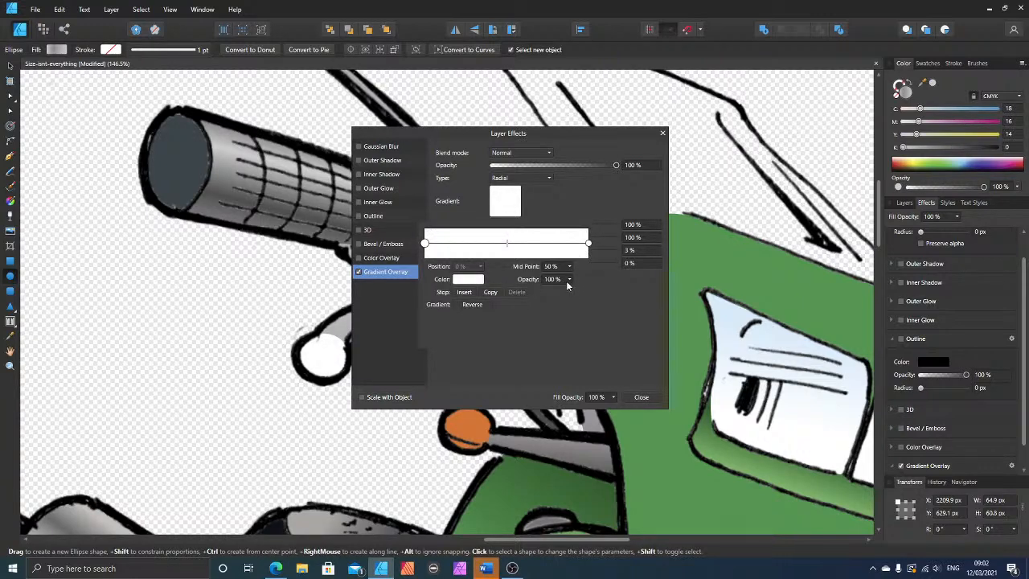
{"action": "left_click", "coordinate": [569, 280]}
{"action": "left_click", "coordinate": [589, 244]}
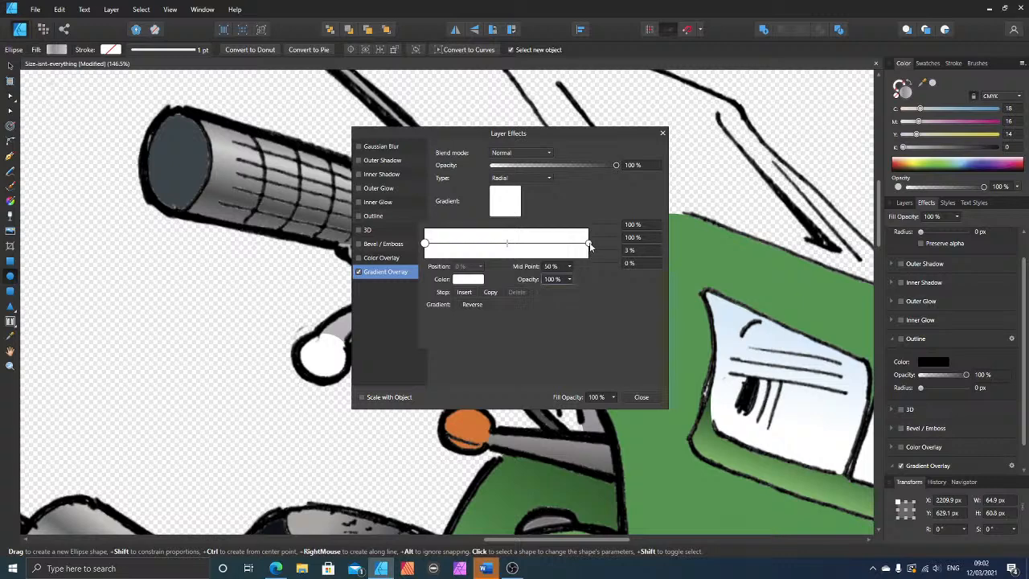
{"action": "left_click", "coordinate": [569, 280]}
{"action": "left_click_drag", "start_coordinate": [571, 293], "coordinate": [487, 296]}
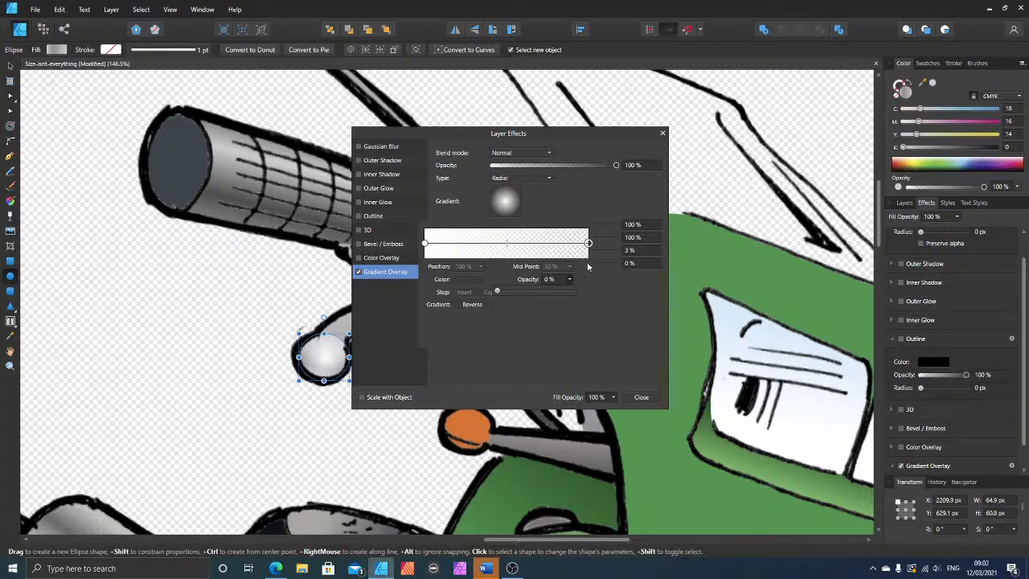
{"action": "mouse_move", "coordinate": [509, 249]}
{"action": "left_mouse_down"}
{"action": "mouse_move", "coordinate": [536, 246]}
{"action": "mouse_move", "coordinate": [476, 244]}
{"action": "mouse_move", "coordinate": [542, 243]}
{"action": "mouse_move", "coordinate": [494, 244]}
{"action": "left_mouse_up"}
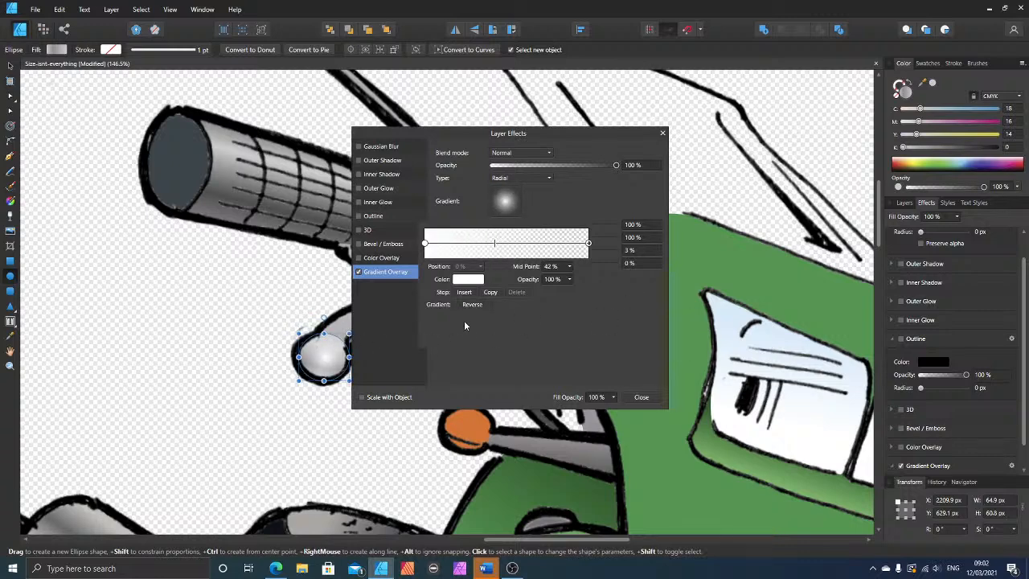
{"action": "left_click", "coordinate": [641, 399]}
{"action": "left_click", "coordinate": [641, 398]}
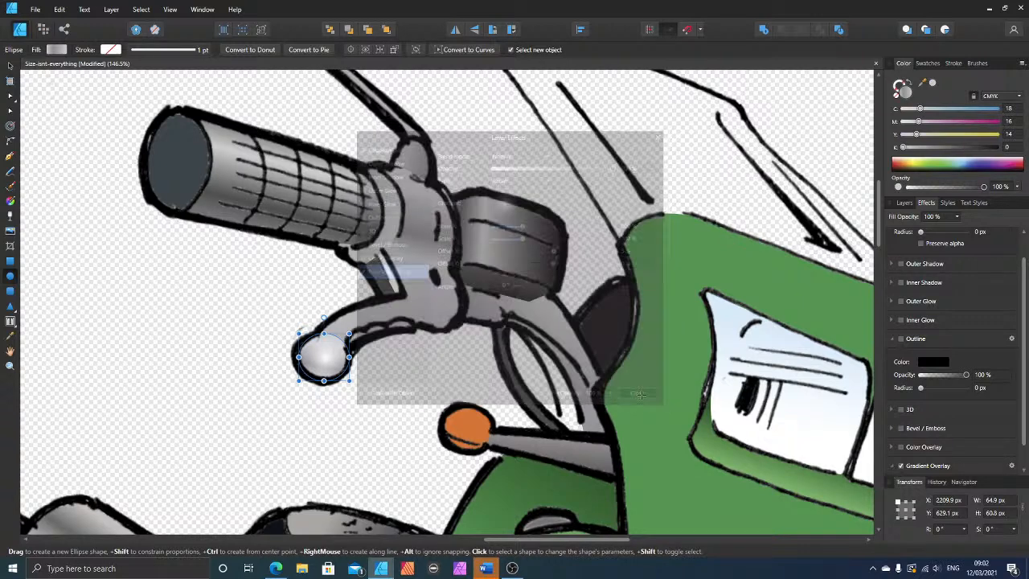
Step: Nudge the shaded ellipse about 2 px left on the brake lever's ball
{"action": "left_click_drag", "start_coordinate": [324, 359], "coordinate": [316, 351]}
{"action": "key", "text": "ctrl+z"}
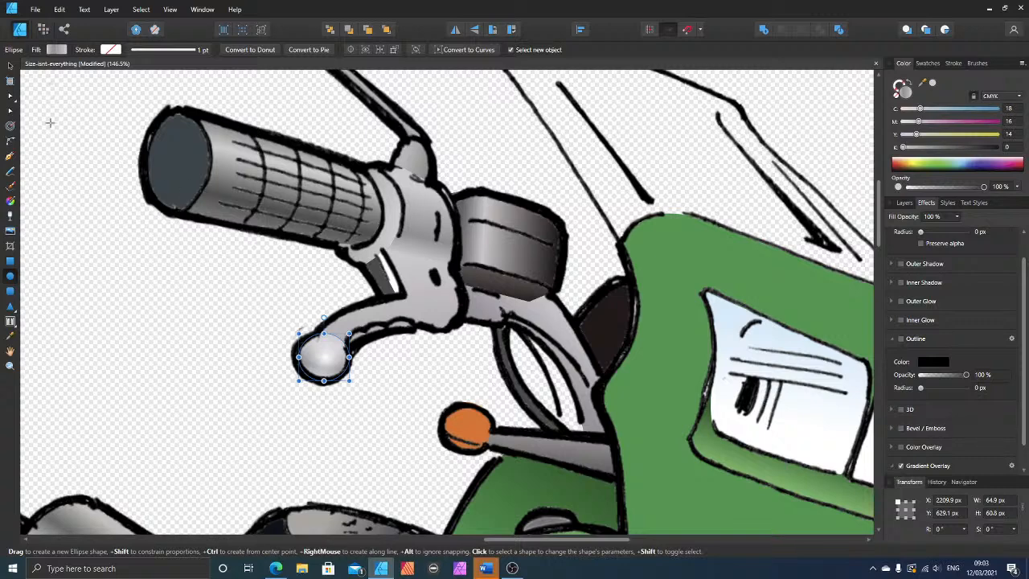
{"action": "left_click", "coordinate": [11, 66]}
{"action": "mouse_move", "coordinate": [326, 367]}
{"action": "left_mouse_down"}
{"action": "mouse_move", "coordinate": [273, 316]}
{"action": "mouse_move", "coordinate": [324, 366]}
{"action": "left_mouse_up"}
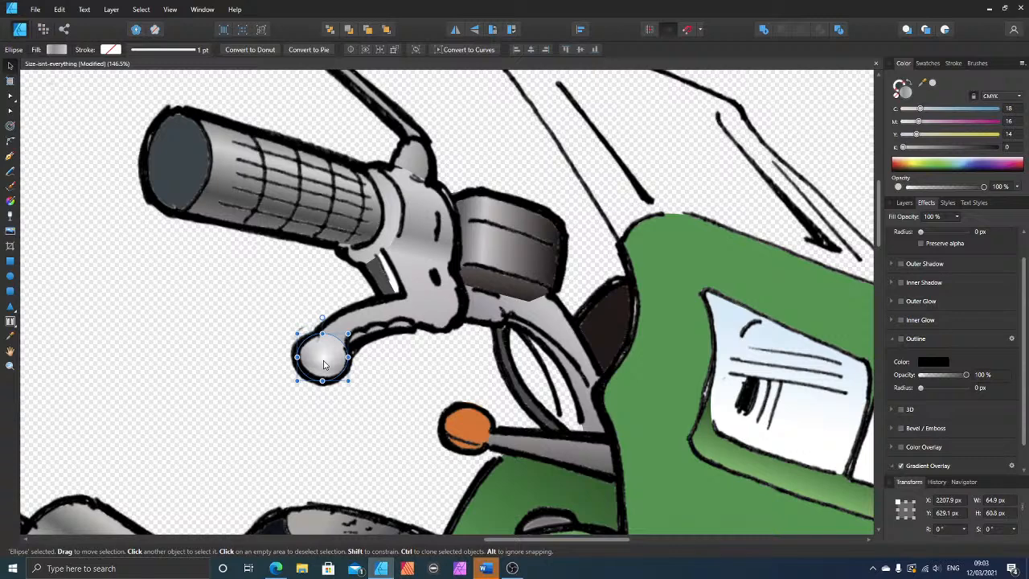
Step: Delete the shaded ellipse from the brake lever's ball and leave nothing selected
{"action": "left_click", "coordinate": [10, 202]}
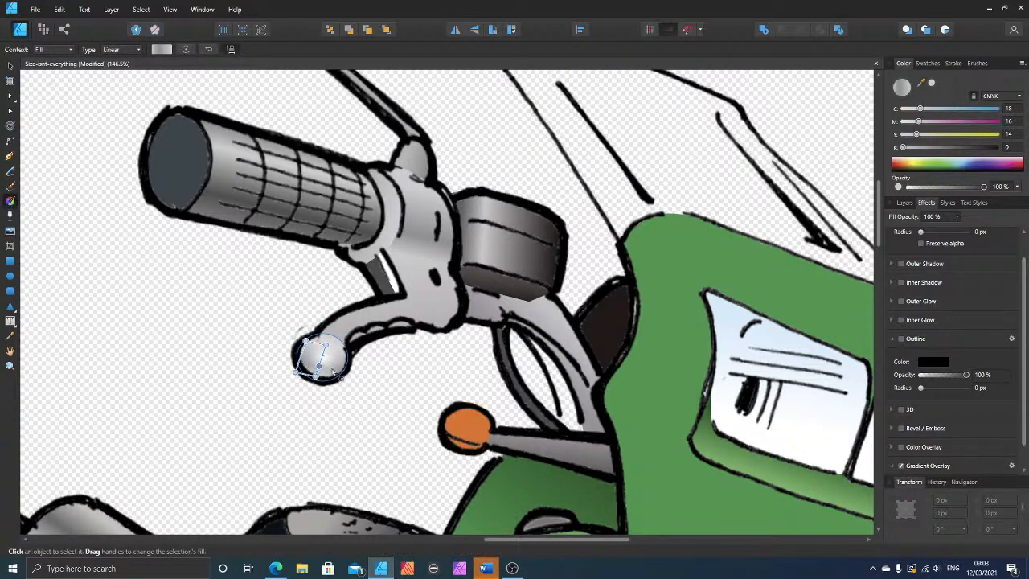
{"action": "left_click", "coordinate": [347, 375]}
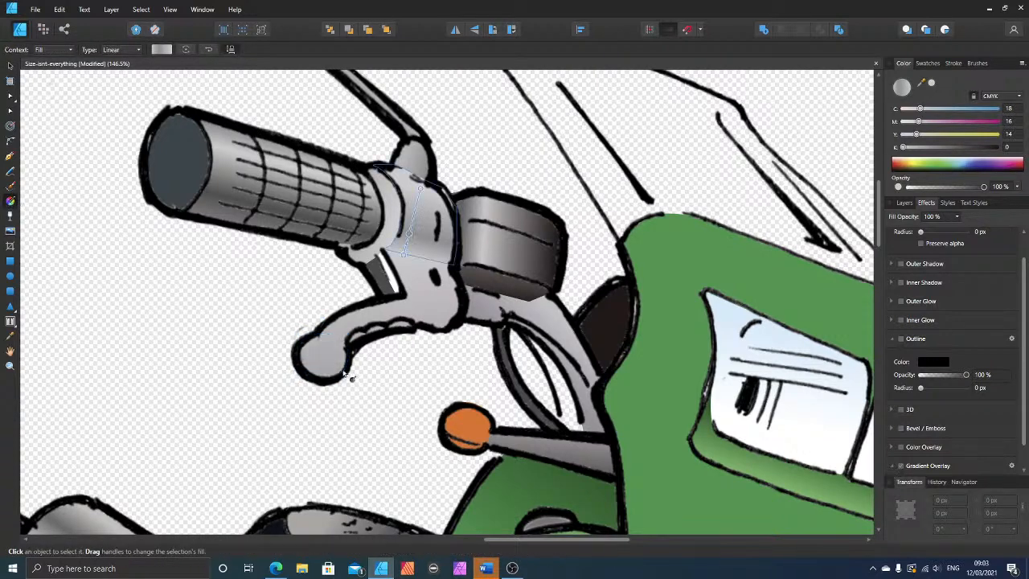
{"action": "left_click", "coordinate": [315, 342]}
{"action": "left_click", "coordinate": [190, 305]}
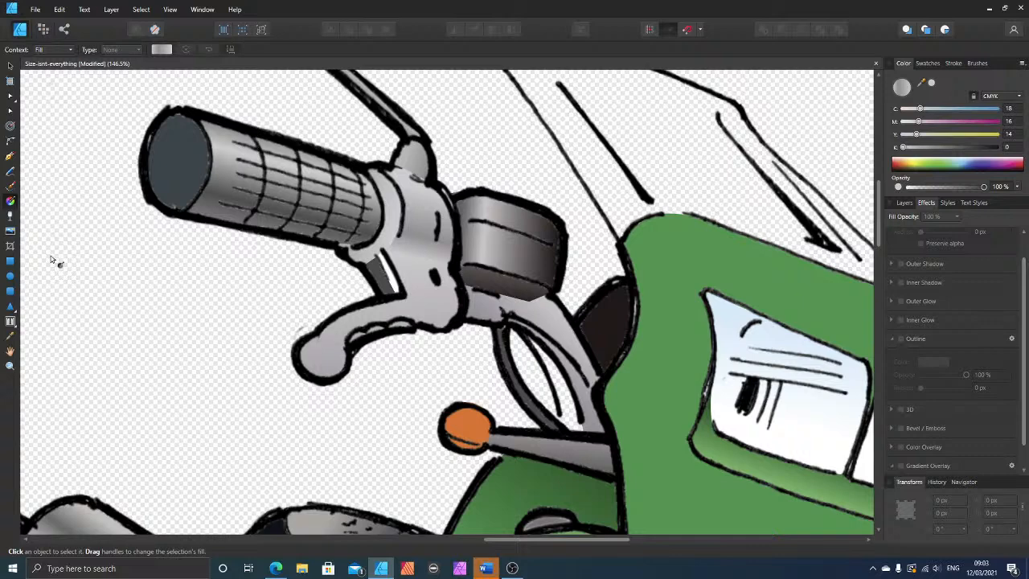
Step: Draw an ellipse about 57 by 54 px in the empty area beside the lever and remove its gradient stops, leaving a solid light grey fill
{"action": "left_click", "coordinate": [10, 276]}
{"action": "left_click_drag", "start_coordinate": [185, 322], "coordinate": [234, 365]}
{"action": "left_click", "coordinate": [10, 201]}
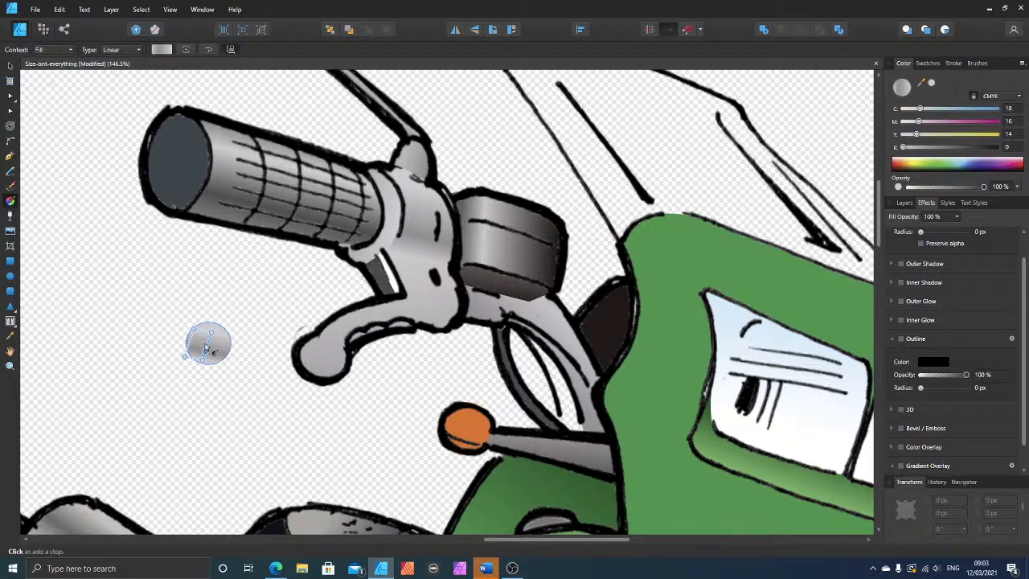
{"action": "left_click", "coordinate": [209, 332]}
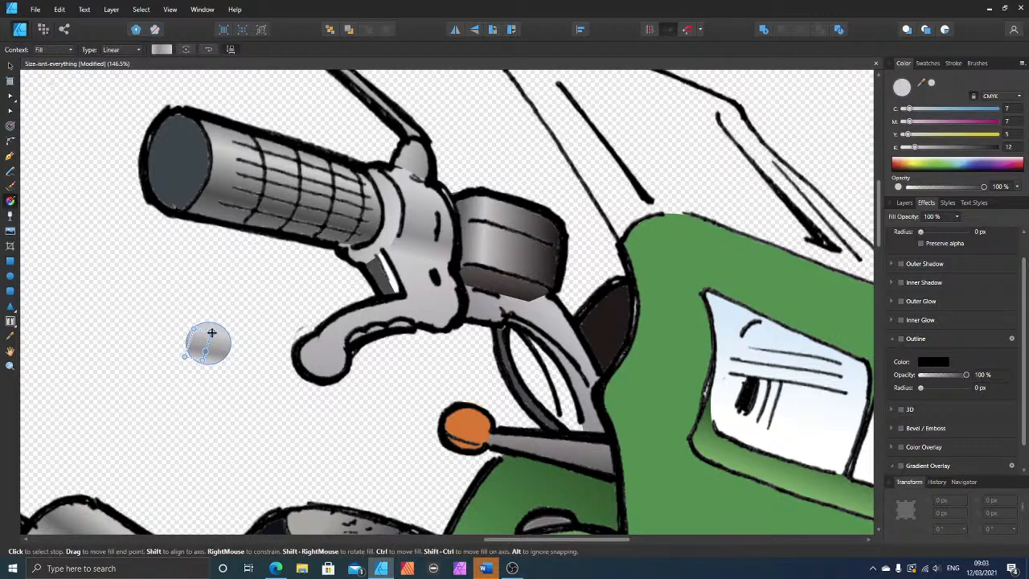
{"action": "key", "text": "Delete"}
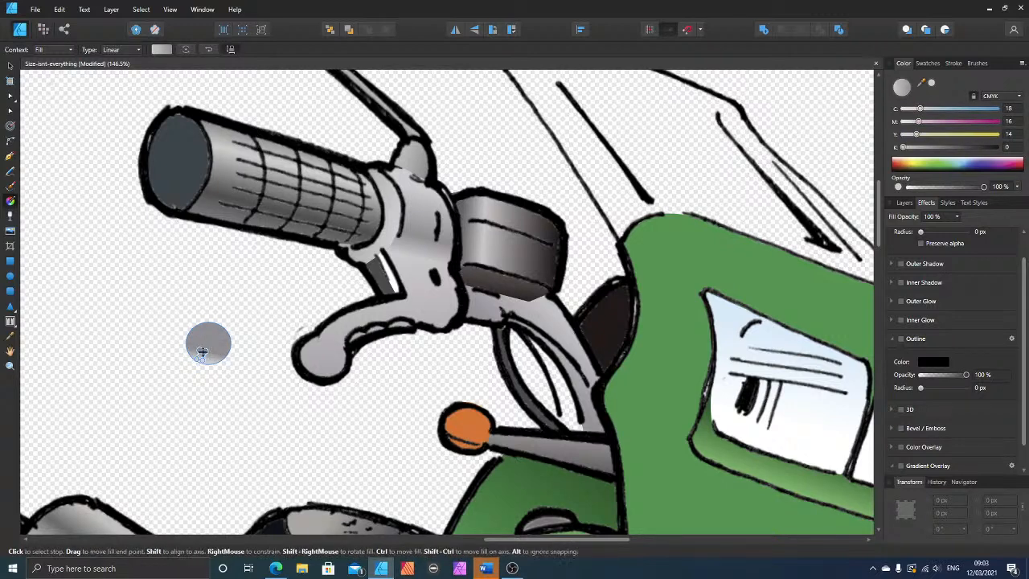
{"action": "left_click", "coordinate": [206, 351]}
{"action": "key", "text": "Delete"}
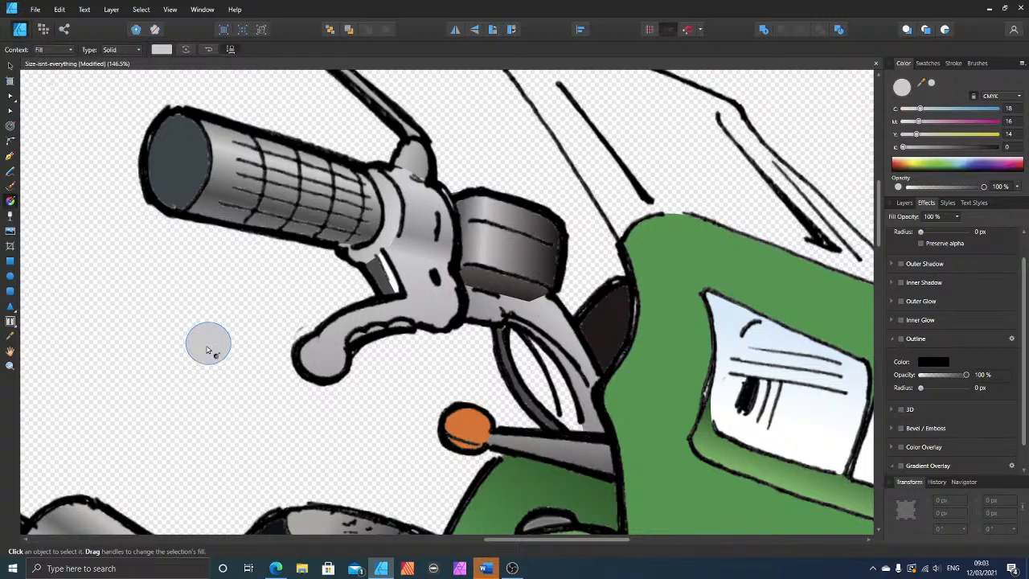
Step: Move the grey ellipse onto the ball of the brake lever and add a Gradient Overlay effect to it
{"action": "left_click", "coordinate": [10, 67]}
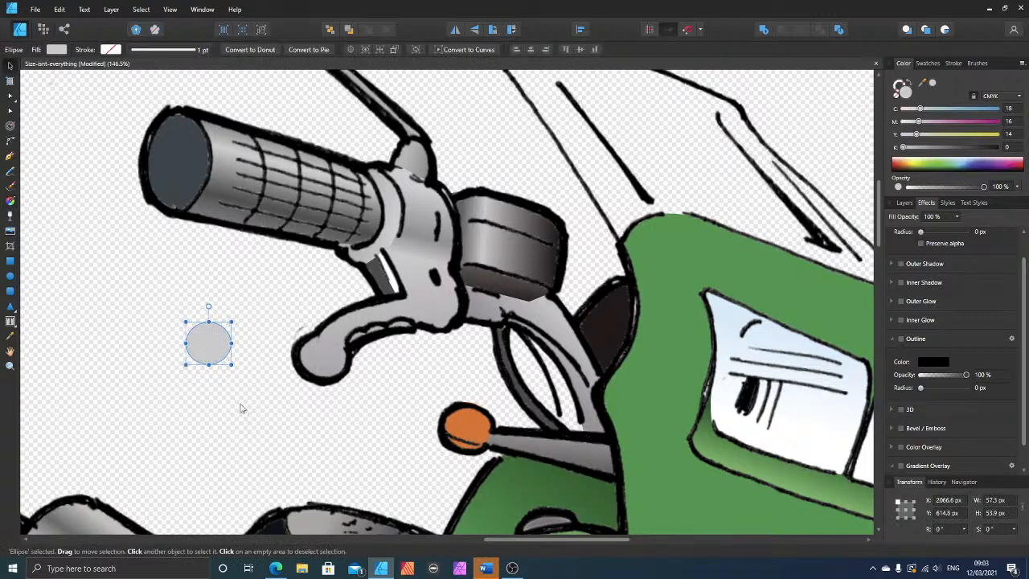
{"action": "left_click_drag", "start_coordinate": [206, 342], "coordinate": [316, 356]}
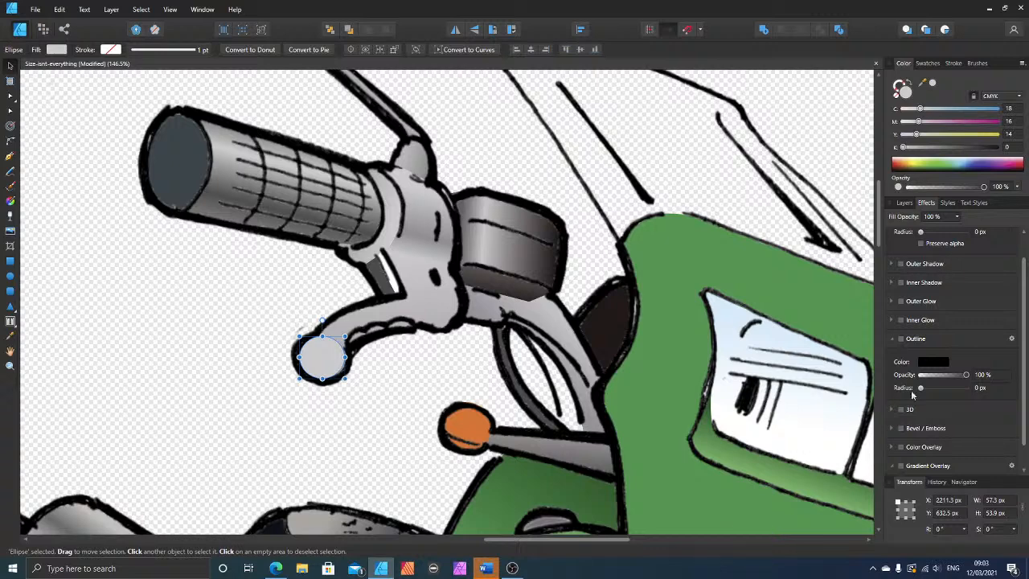
{"action": "scroll", "coordinate": [929, 422], "scroll_direction": "down", "scroll_amount": 1}
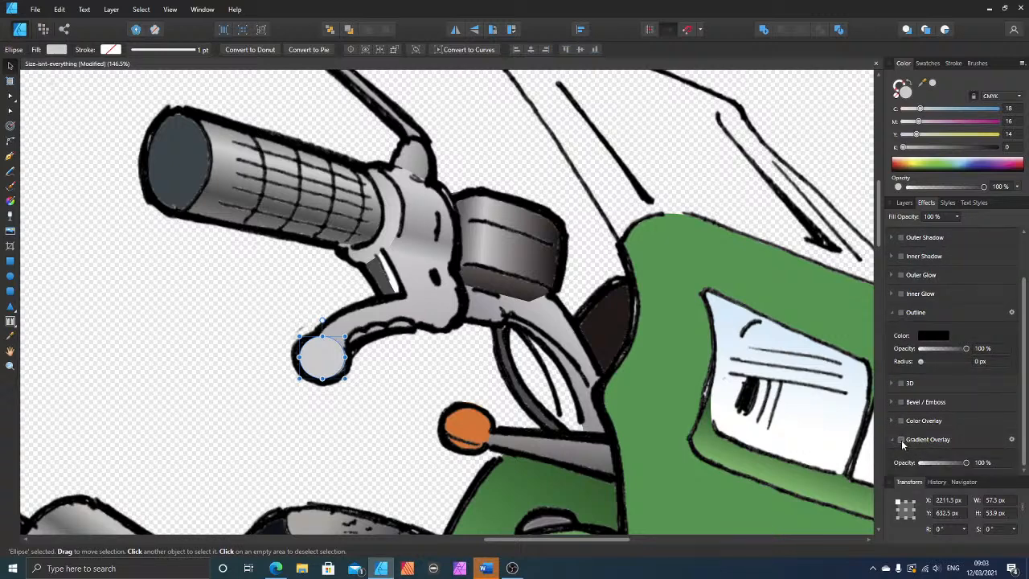
{"action": "left_click", "coordinate": [901, 439]}
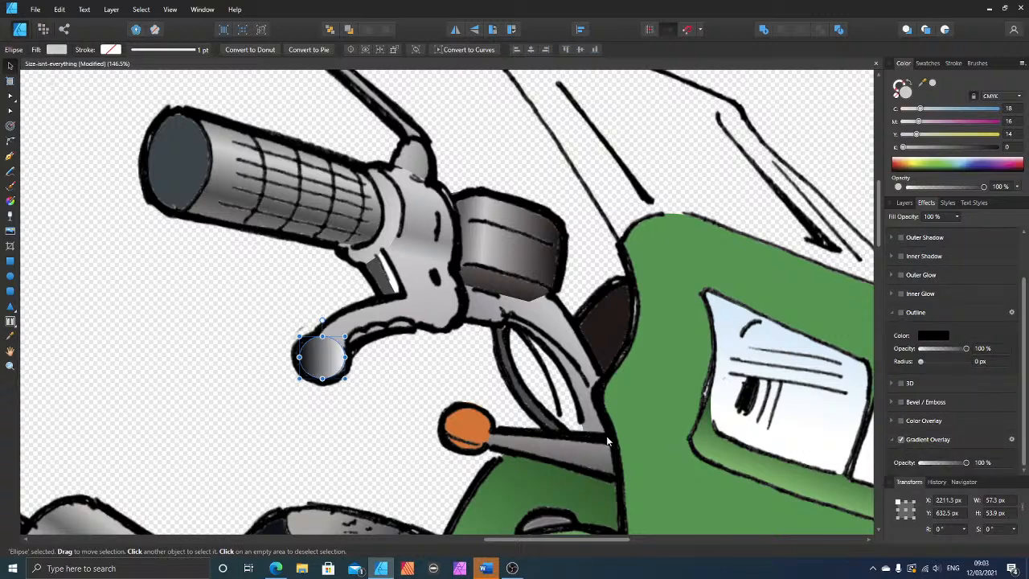
{"action": "left_click", "coordinate": [1011, 441]}
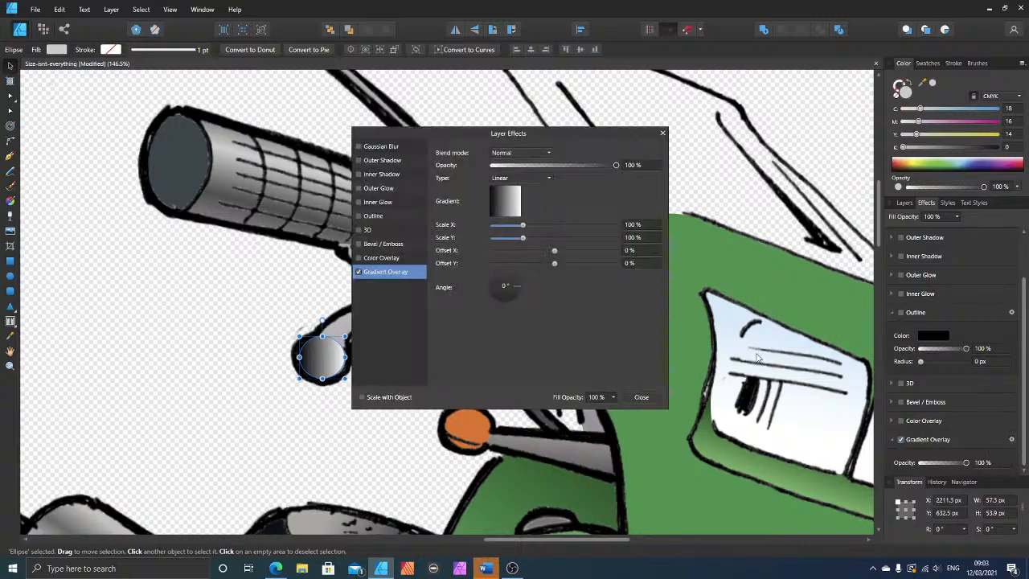
{"action": "left_click_drag", "start_coordinate": [529, 137], "coordinate": [661, 176]}
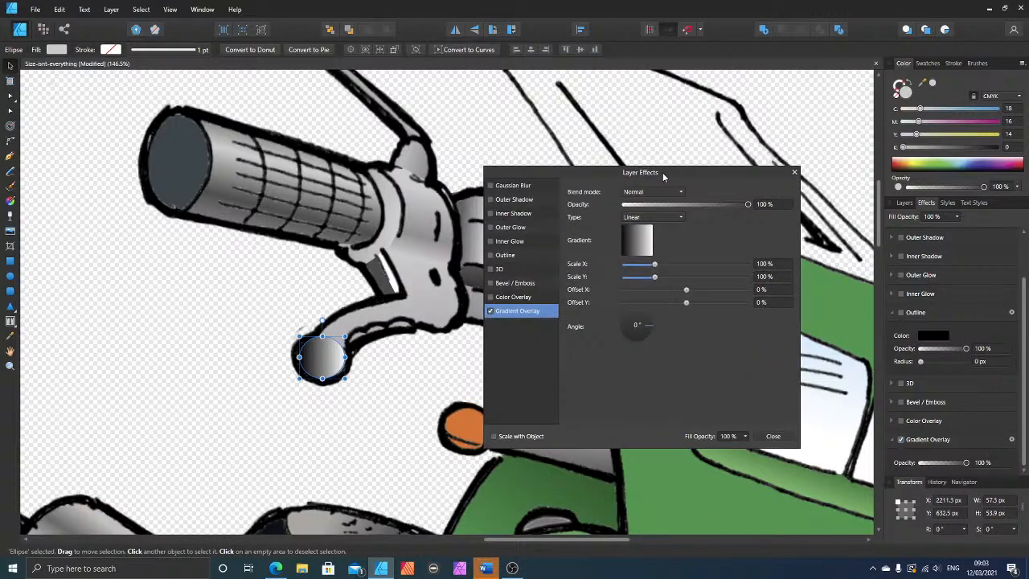
Step: Change the new overlay gradient's black starting stop to white, with C, M, Y and K at 0
{"action": "left_click", "coordinate": [643, 240]}
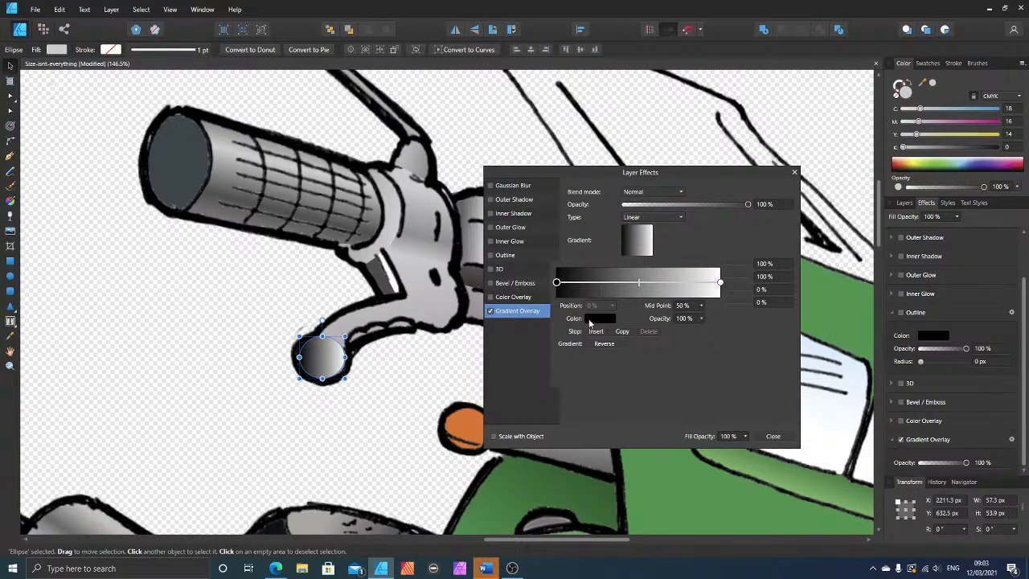
{"action": "left_click", "coordinate": [589, 323]}
{"action": "left_click", "coordinate": [549, 392]}
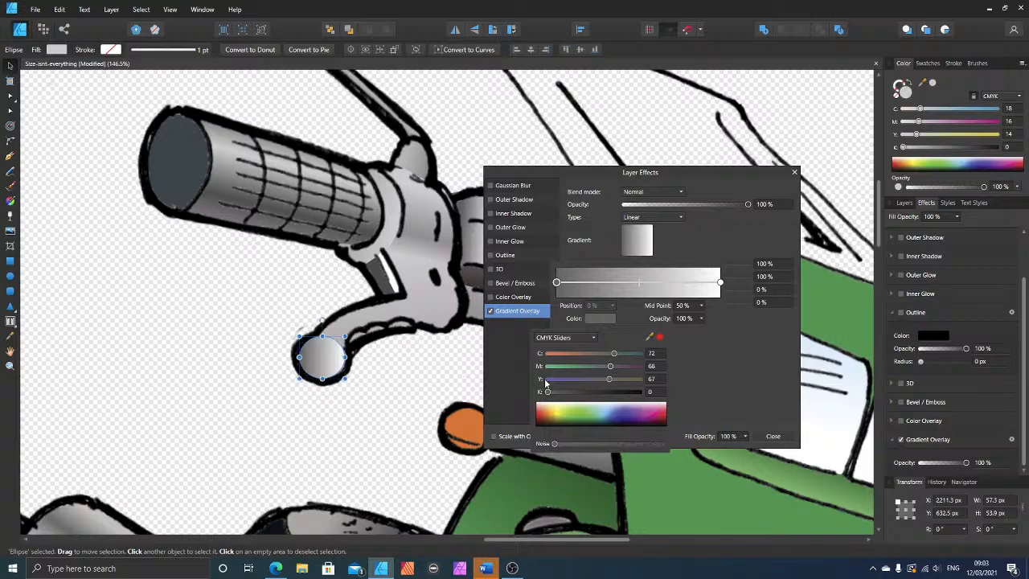
{"action": "left_click", "coordinate": [548, 379]}
{"action": "left_click", "coordinate": [547, 366]}
{"action": "left_click", "coordinate": [548, 353]}
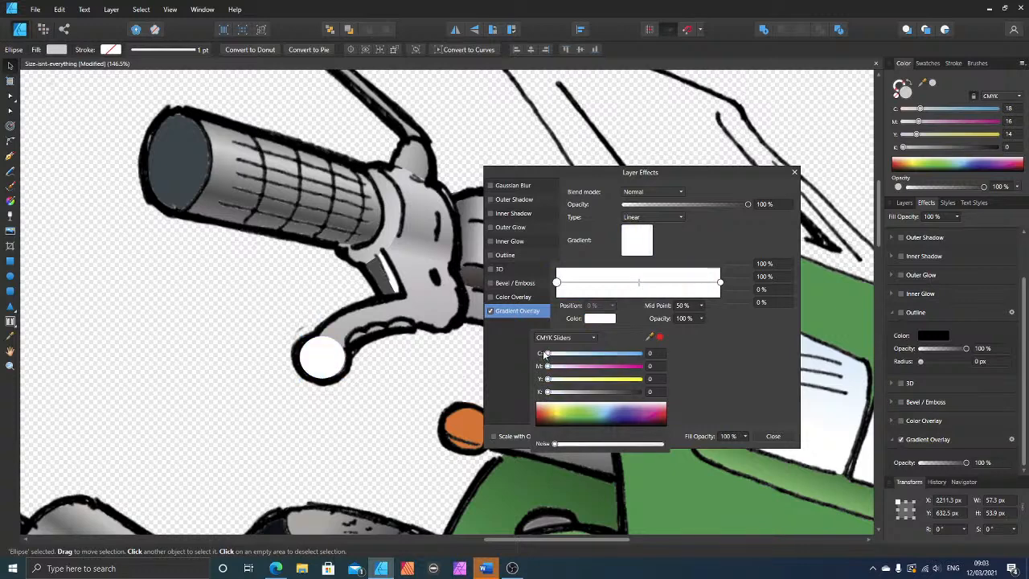
Step: Set the overlay gradient's end stop to 0% opacity and change the gradient type to Radial
{"action": "left_click", "coordinate": [721, 283]}
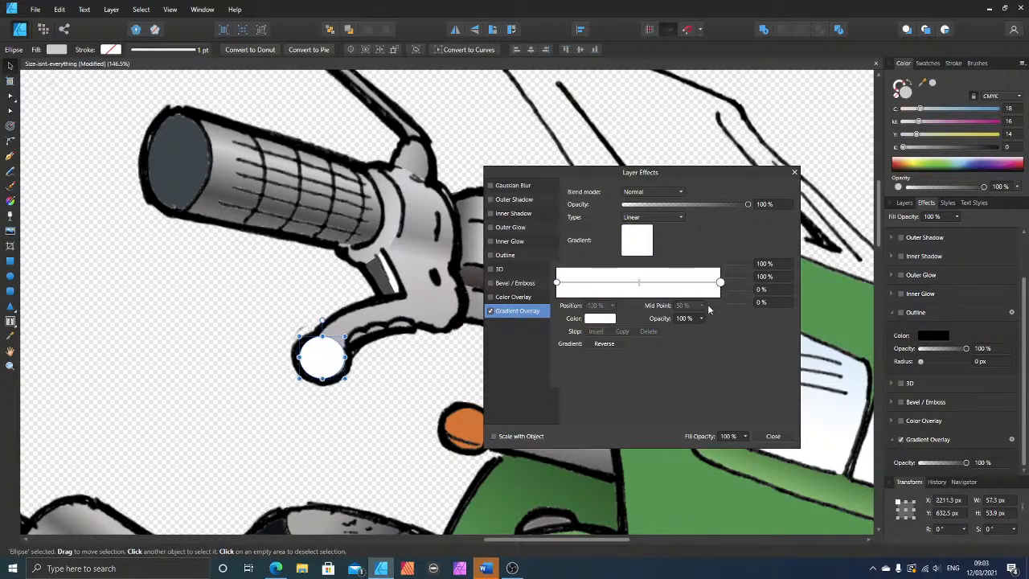
{"action": "left_click", "coordinate": [701, 318]}
{"action": "left_click_drag", "start_coordinate": [703, 330], "coordinate": [615, 334]}
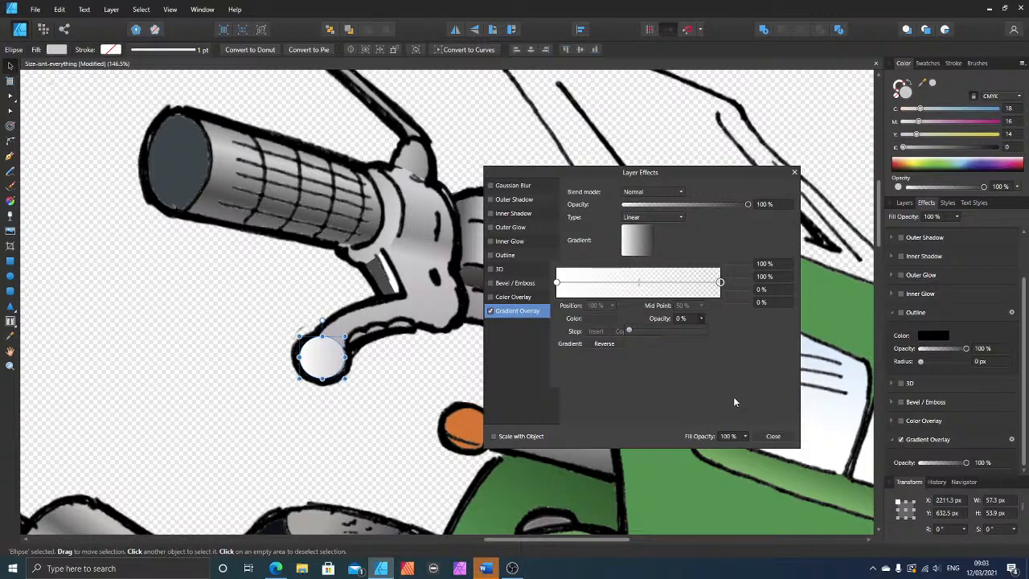
{"action": "left_click", "coordinate": [655, 228]}
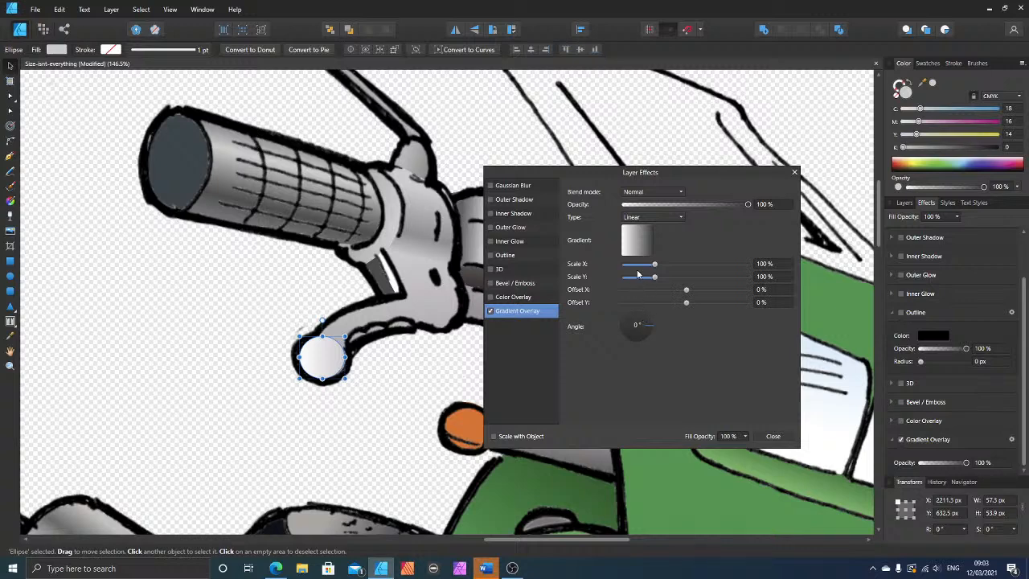
{"action": "left_click", "coordinate": [653, 219]}
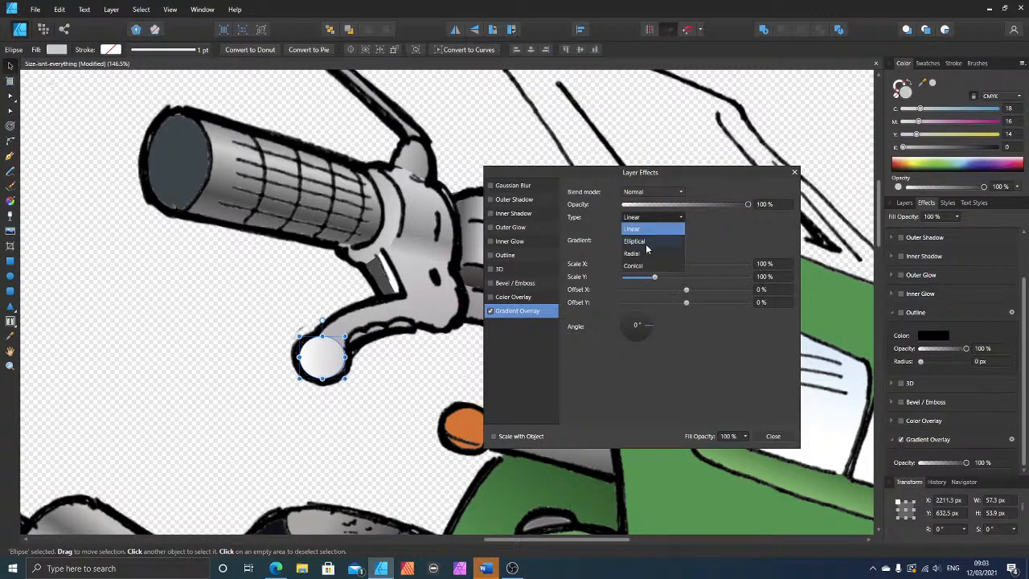
{"action": "left_click", "coordinate": [643, 255]}
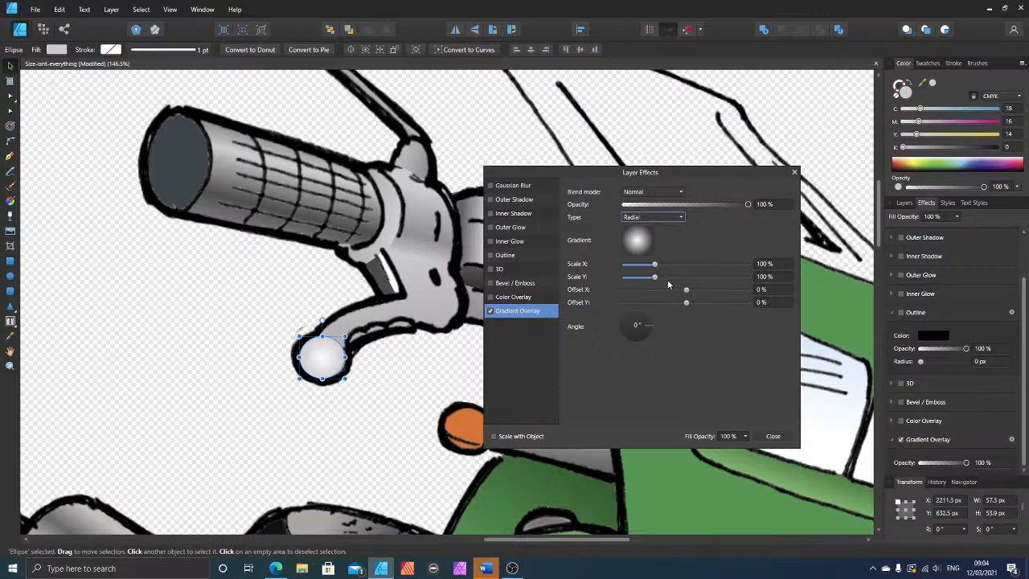
Step: Scale the ball's radial overlay to 67% in X and 39% in Y, and fill its ellipse with the grey sampled from the lever
{"action": "left_click_drag", "start_coordinate": [655, 264], "coordinate": [636, 280]}
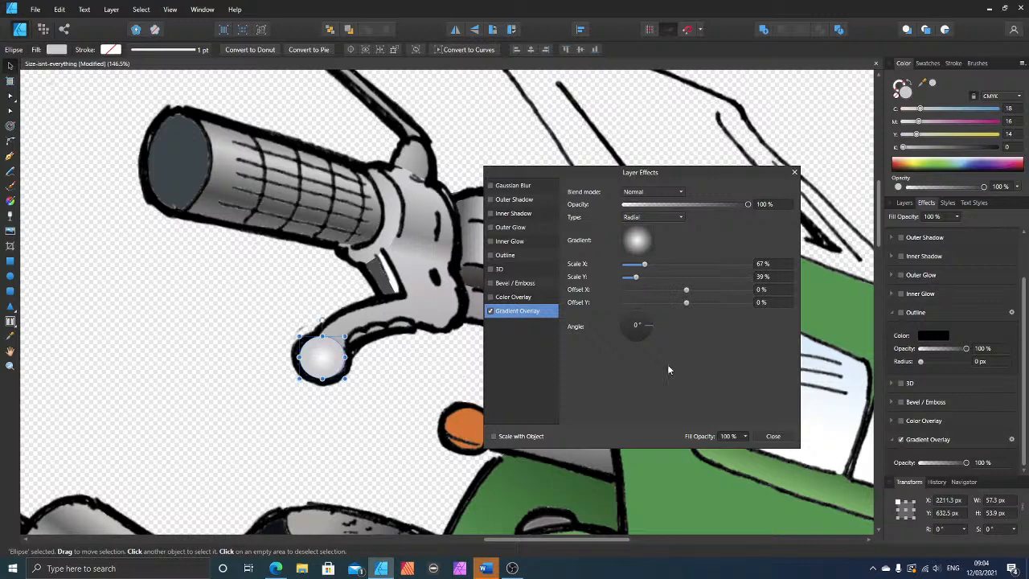
{"action": "left_click", "coordinate": [772, 436]}
{"action": "left_click_drag", "start_coordinate": [922, 84], "coordinate": [336, 342]}
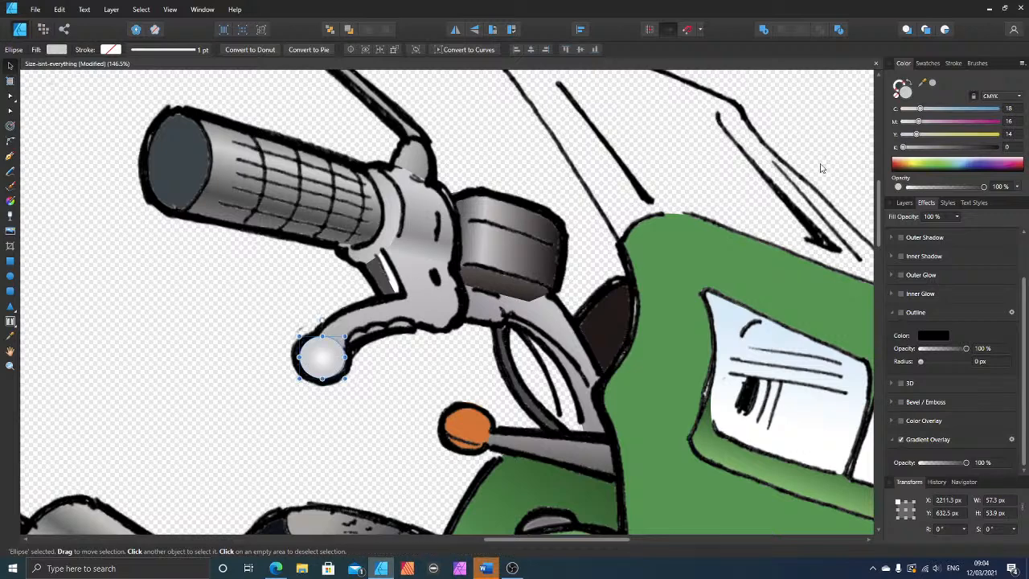
{"action": "left_click", "coordinate": [931, 86]}
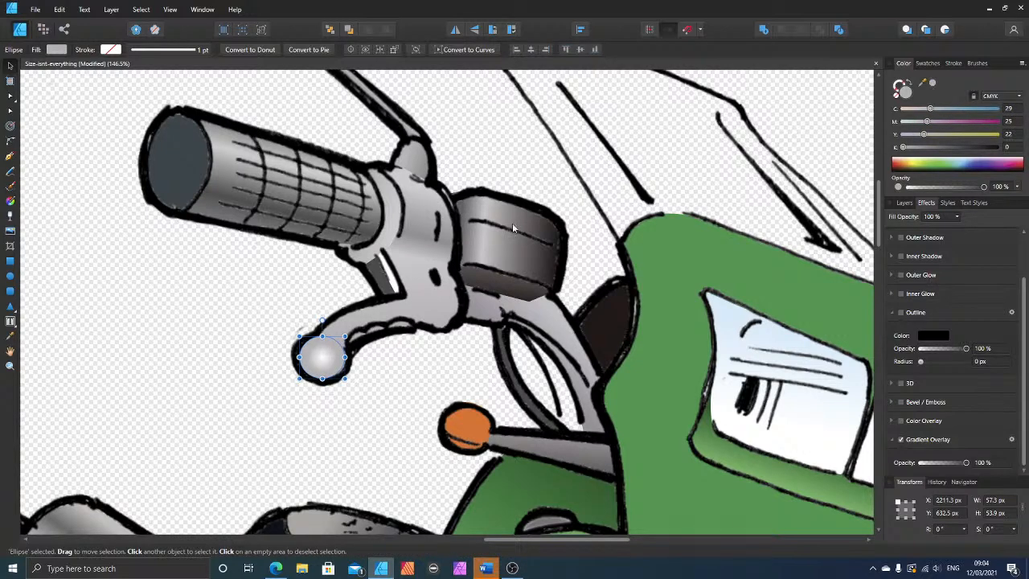
{"action": "left_click", "coordinate": [246, 273]}
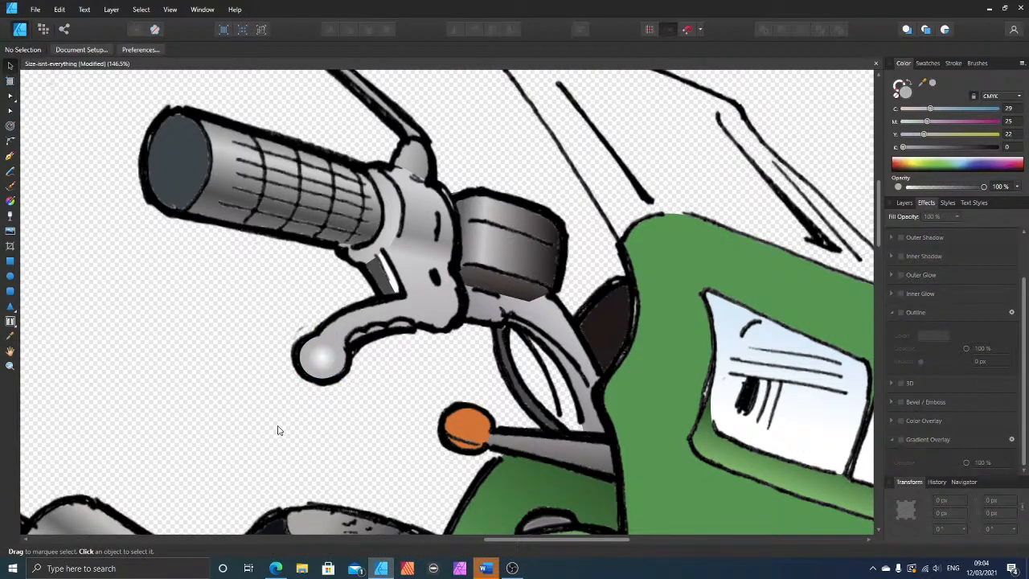
Step: Copy the highlighted ellipse from the lever's ball onto the orange indicator beneath it, reduced to about 39 by 39 px
{"action": "scroll", "coordinate": [451, 340], "scroll_direction": "up", "scroll_amount": 2}
{"action": "scroll", "coordinate": [450, 348], "scroll_direction": "down", "scroll_amount": 1}
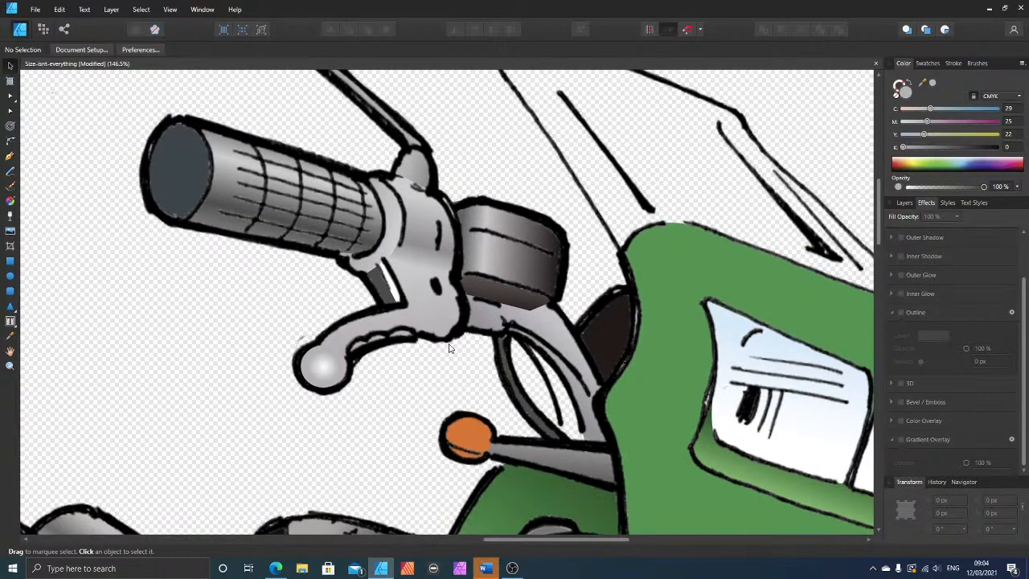
{"action": "scroll", "coordinate": [515, 342], "scroll_direction": "down", "scroll_amount": 3}
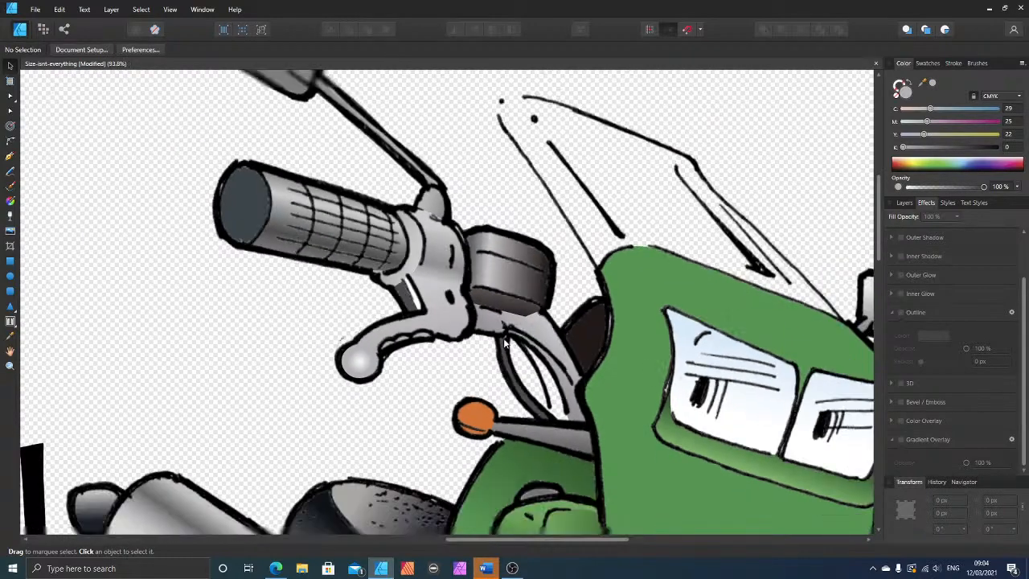
{"action": "scroll", "coordinate": [435, 334], "scroll_direction": "up", "scroll_amount": 1}
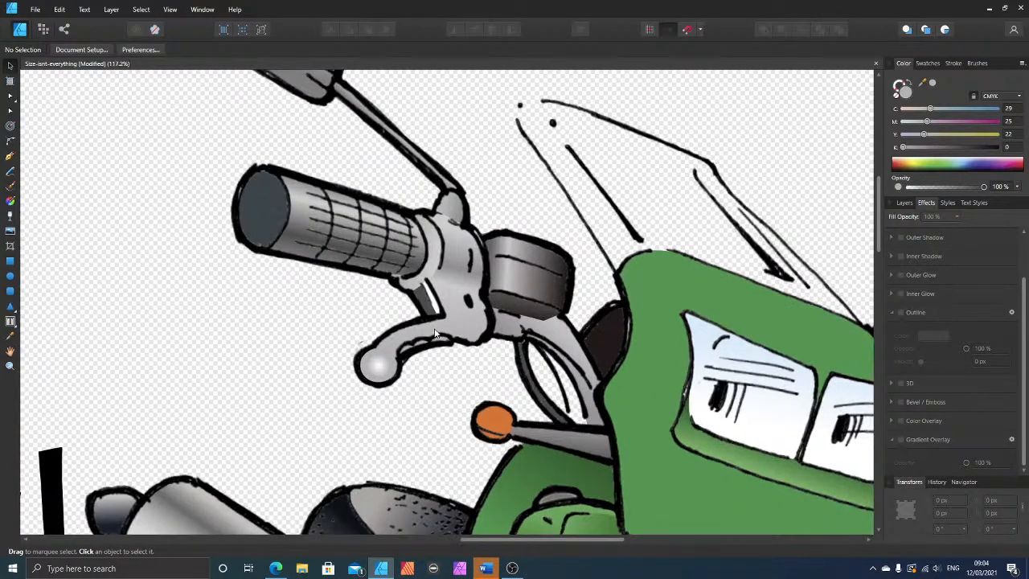
{"action": "scroll", "coordinate": [434, 334], "scroll_direction": "down", "scroll_amount": 2}
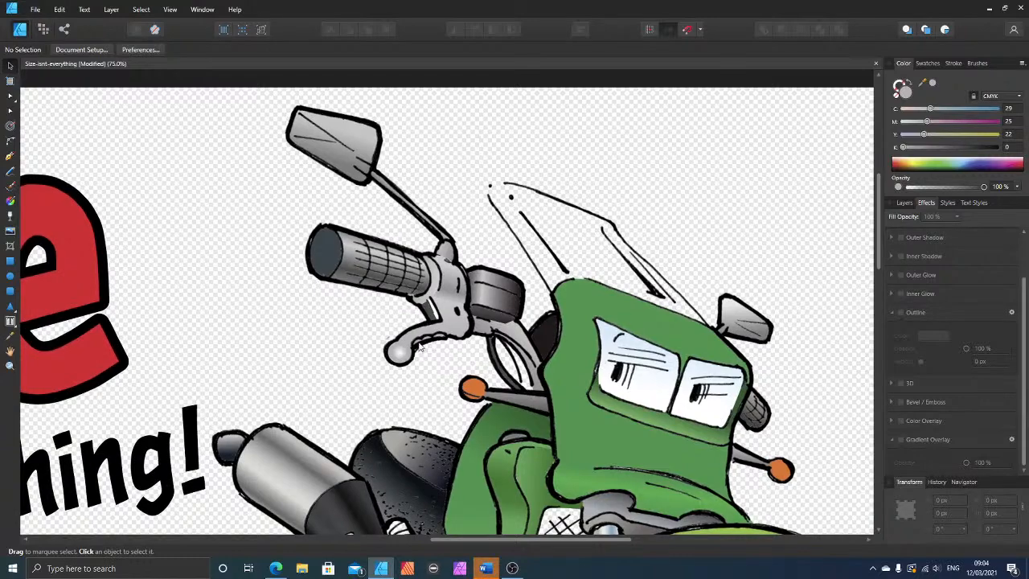
{"action": "left_click", "coordinate": [399, 352]}
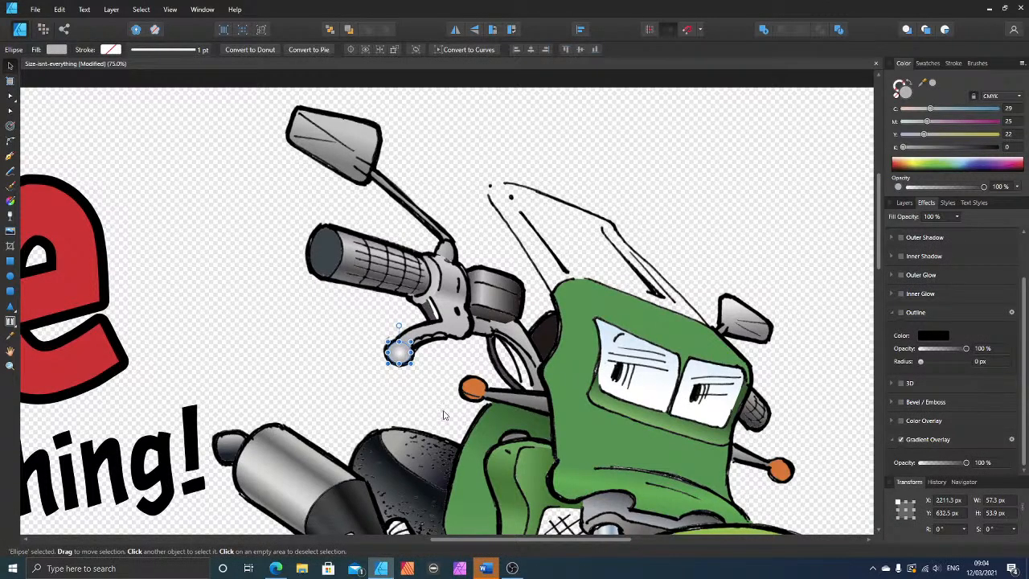
{"action": "left_click_drag", "start_coordinate": [401, 358], "coordinate": [470, 366]}
{"action": "scroll", "coordinate": [476, 399], "scroll_direction": "up", "scroll_amount": 5}
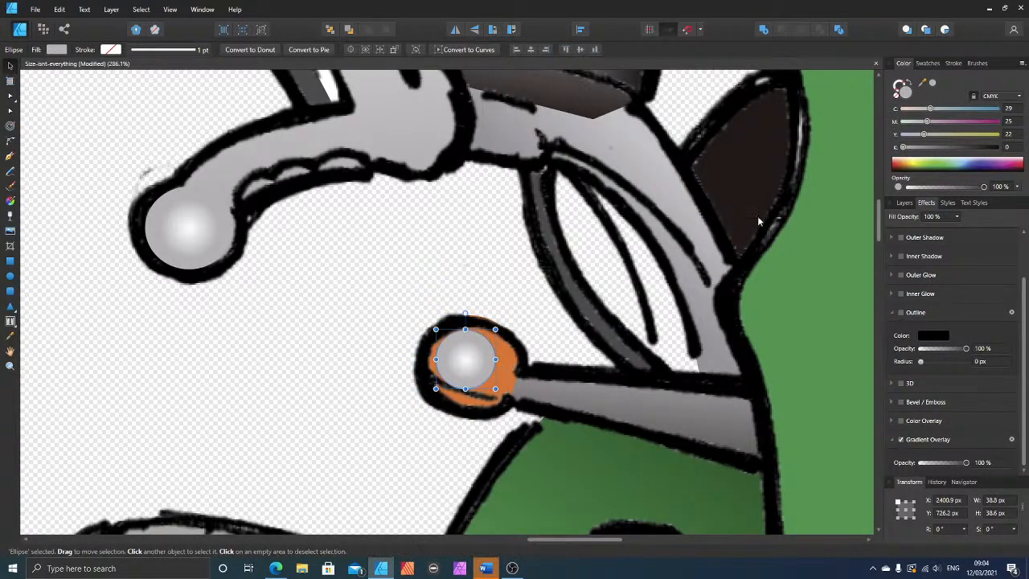
Step: Fill the copied ellipse with the orange sampled from the indicator and nudge it into place over the light
{"action": "left_click", "coordinate": [897, 97]}
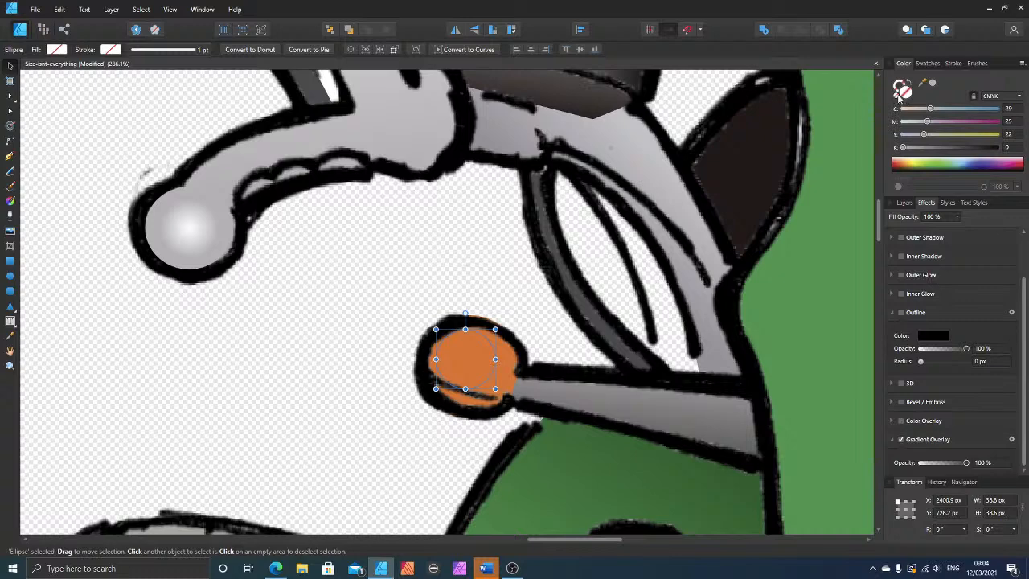
{"action": "left_click_drag", "start_coordinate": [924, 85], "coordinate": [506, 356]}
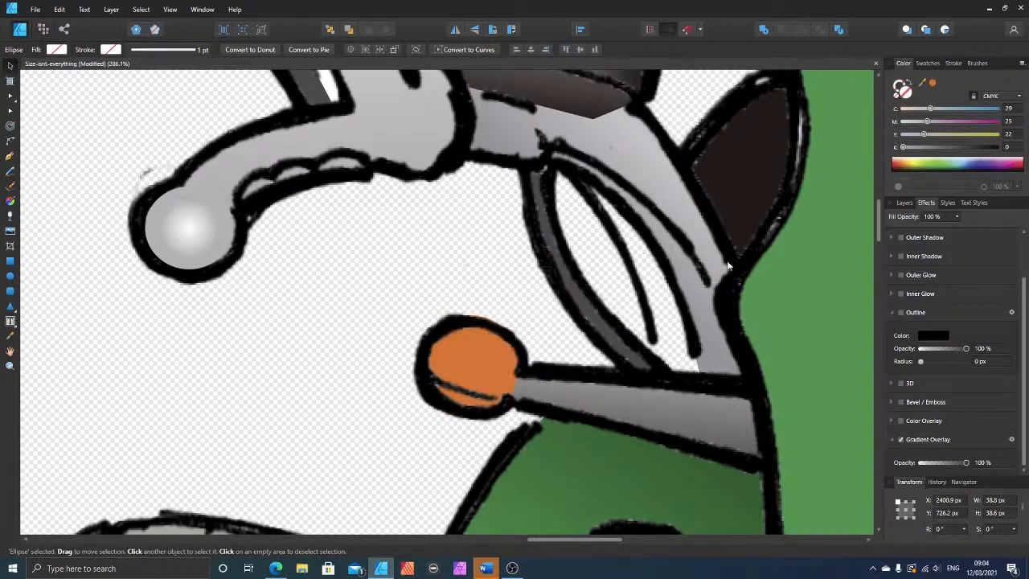
{"action": "left_click", "coordinate": [933, 84]}
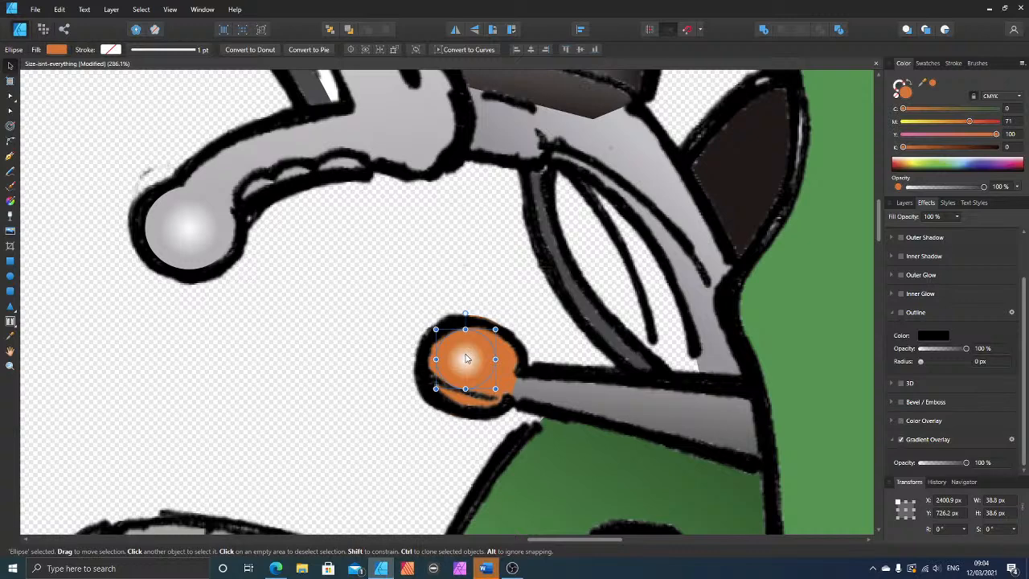
{"action": "left_click_drag", "start_coordinate": [466, 359], "coordinate": [479, 372]}
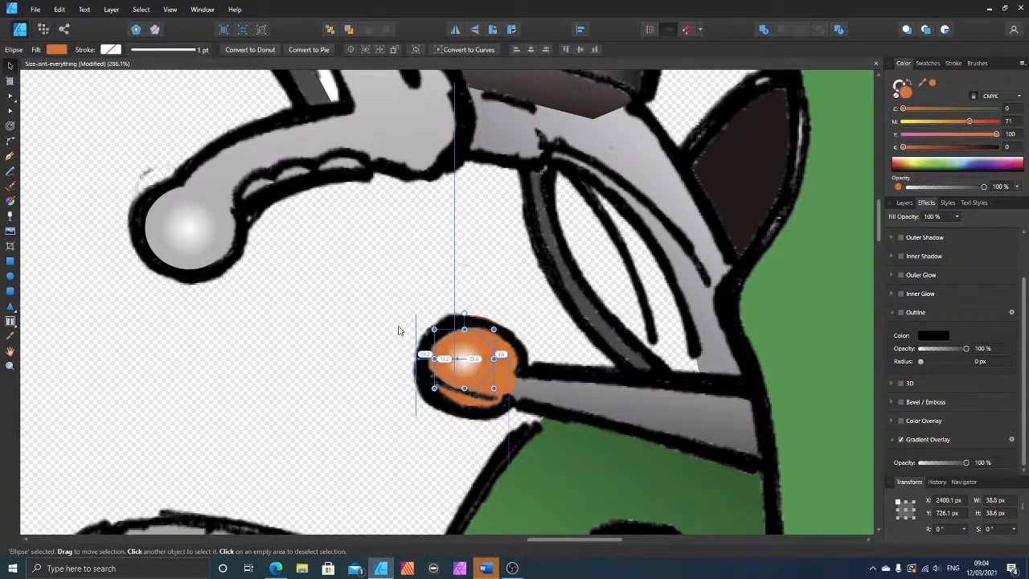
Step: Place a copy of the orange highlight ellipse on the indicator at the other side of the bike and adjust its position
{"action": "scroll", "coordinate": [381, 387], "scroll_direction": "down", "scroll_amount": 8}
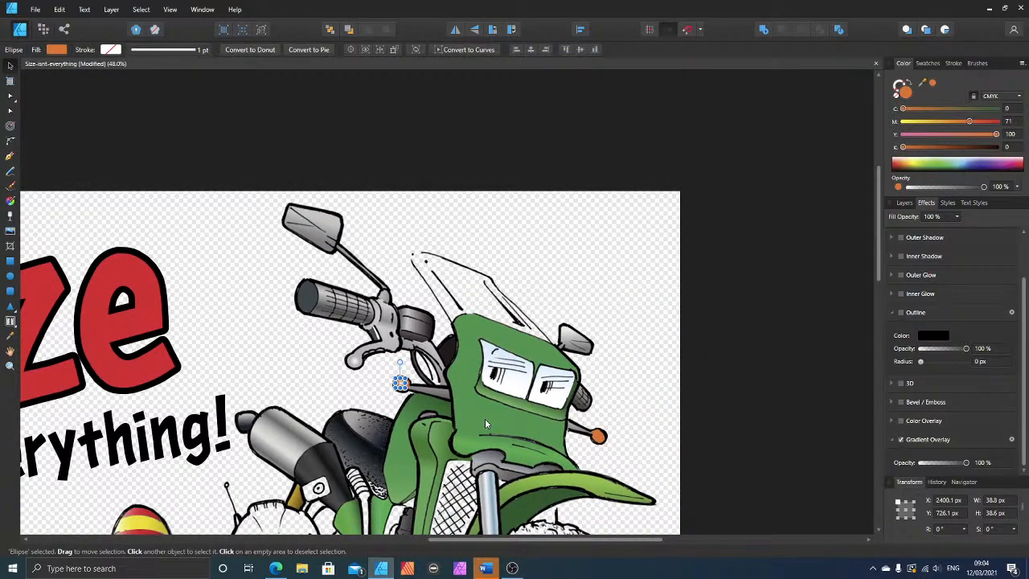
{"action": "left_click_drag", "start_coordinate": [400, 383], "coordinate": [598, 437]}
{"action": "scroll", "coordinate": [607, 456], "scroll_direction": "up", "scroll_amount": 2}
{"action": "scroll", "coordinate": [608, 456], "scroll_direction": "up", "scroll_amount": 6}
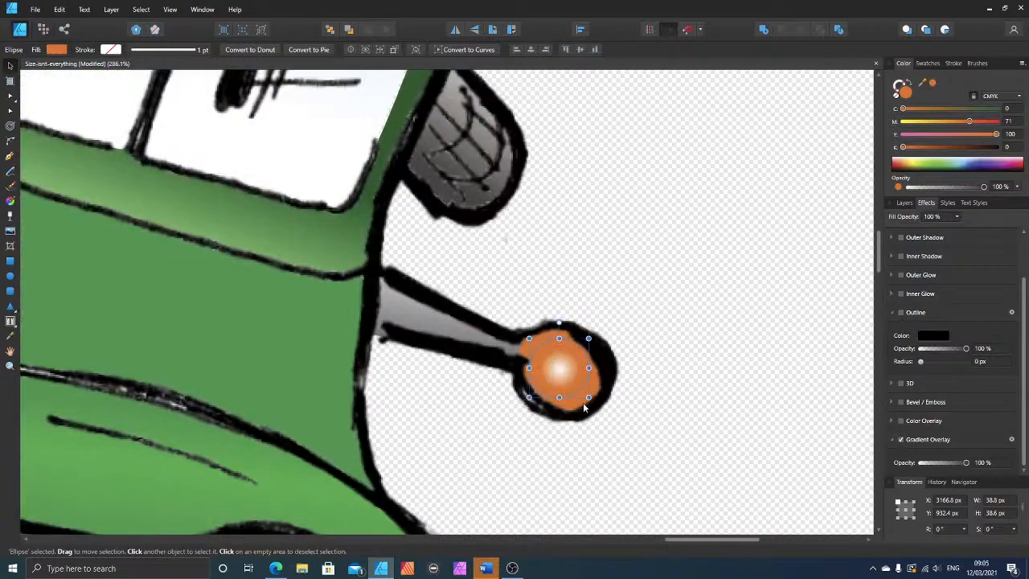
{"action": "left_click_drag", "start_coordinate": [558, 368], "coordinate": [557, 368]}
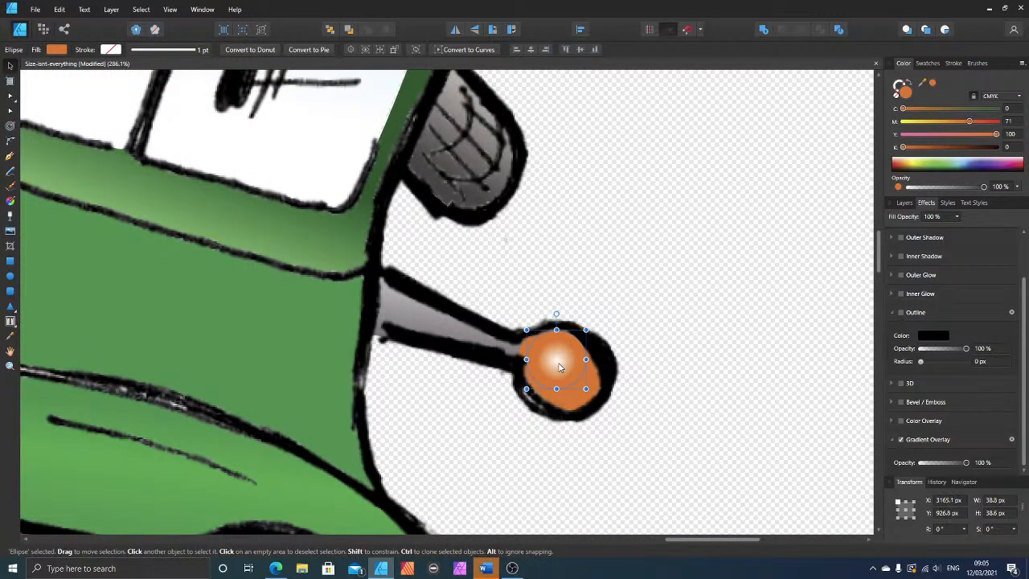
{"action": "scroll", "coordinate": [563, 378], "scroll_direction": "down", "scroll_amount": 6}
{"action": "left_click", "coordinate": [182, 303]}
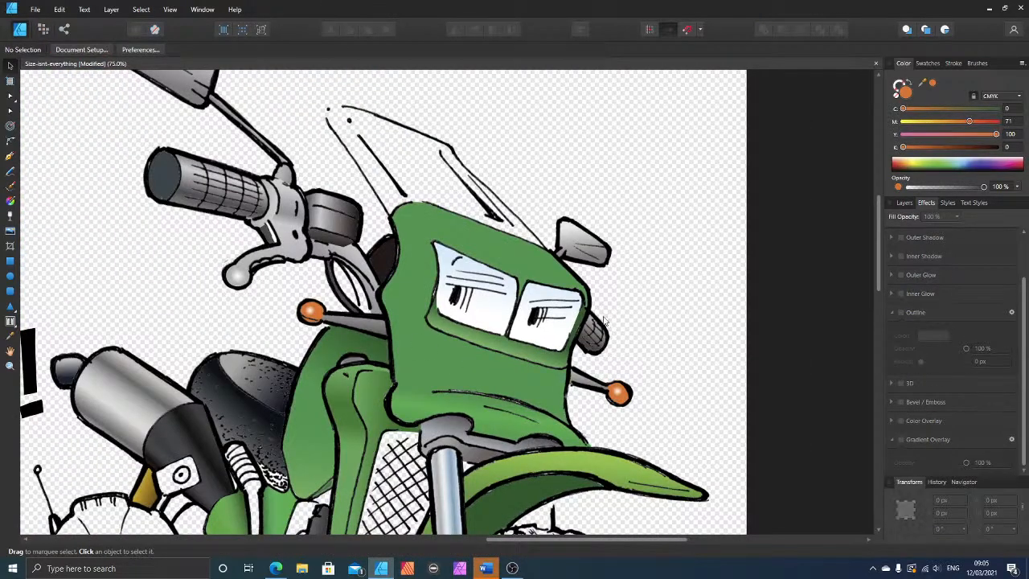
Step: Trace a closed outline around the windscreen with the Pen tool, following its line art and the green fairing's upper edge
{"action": "scroll", "coordinate": [603, 320], "scroll_direction": "down", "scroll_amount": 3}
{"action": "scroll", "coordinate": [597, 342], "scroll_direction": "down", "scroll_amount": 1}
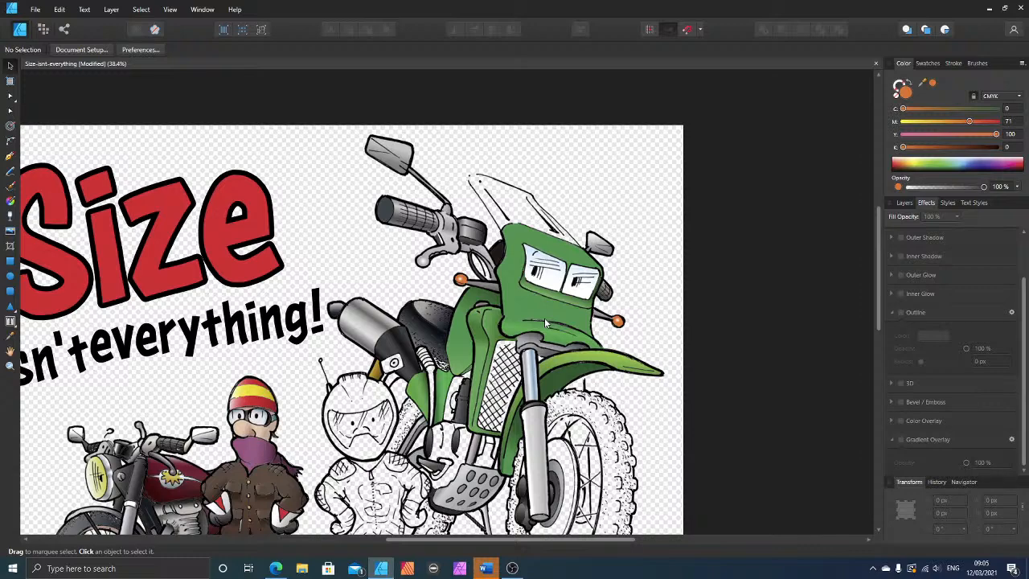
{"action": "scroll", "coordinate": [545, 324], "scroll_direction": "up", "scroll_amount": 5}
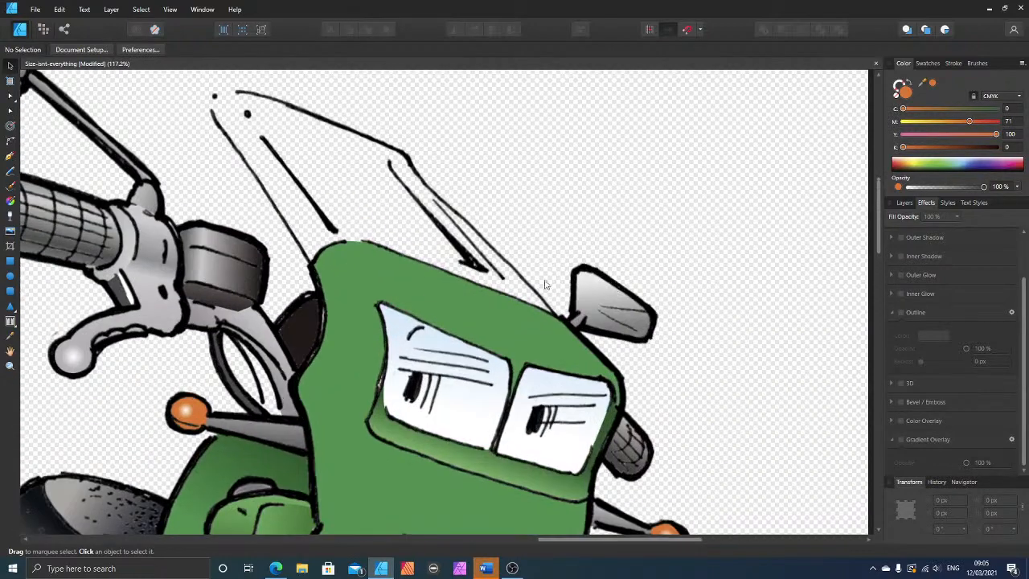
{"action": "scroll", "coordinate": [418, 277], "scroll_direction": "up", "scroll_amount": 1}
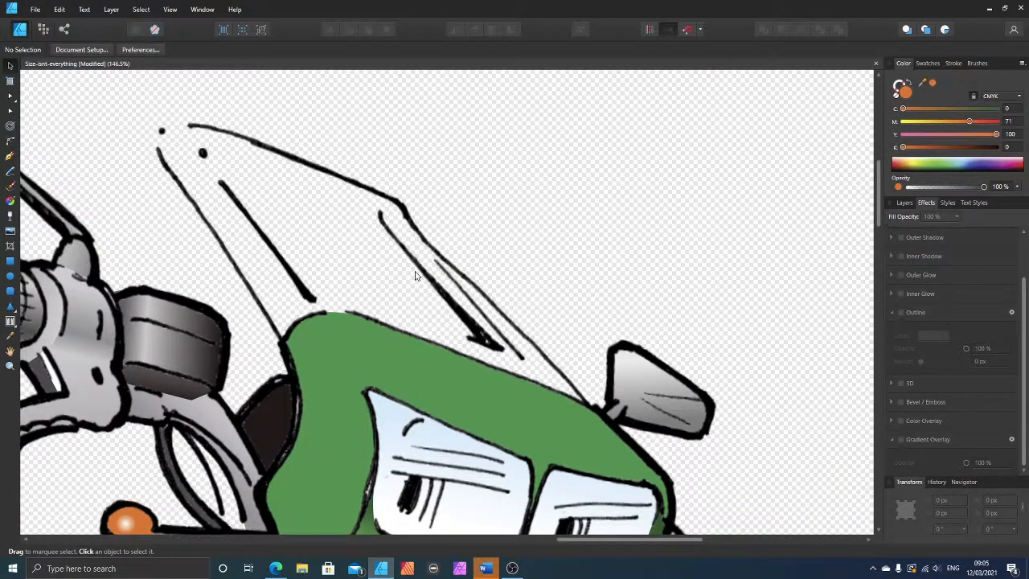
{"action": "scroll", "coordinate": [415, 276], "scroll_direction": "up", "scroll_amount": 1}
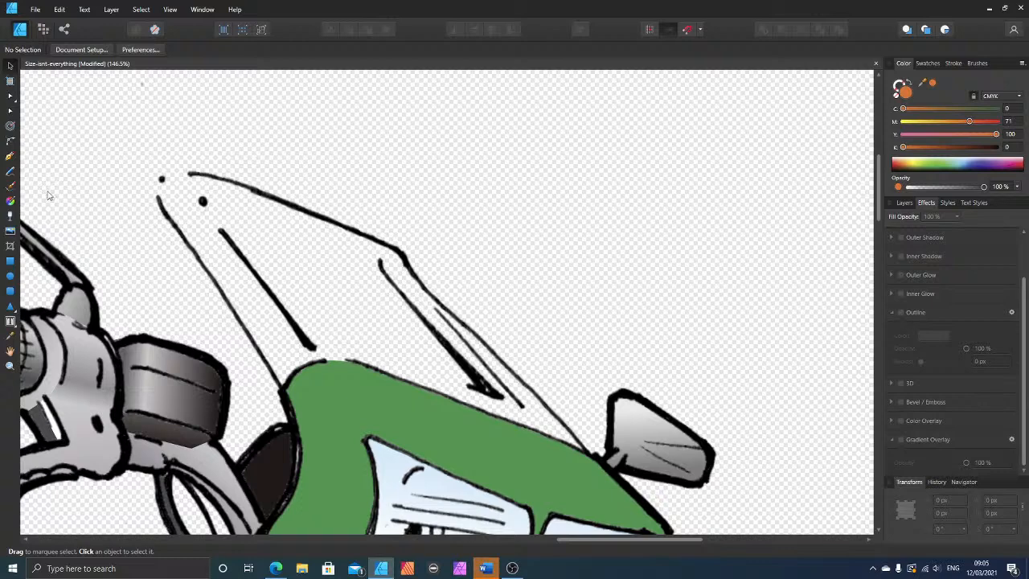
{"action": "left_click", "coordinate": [10, 156]}
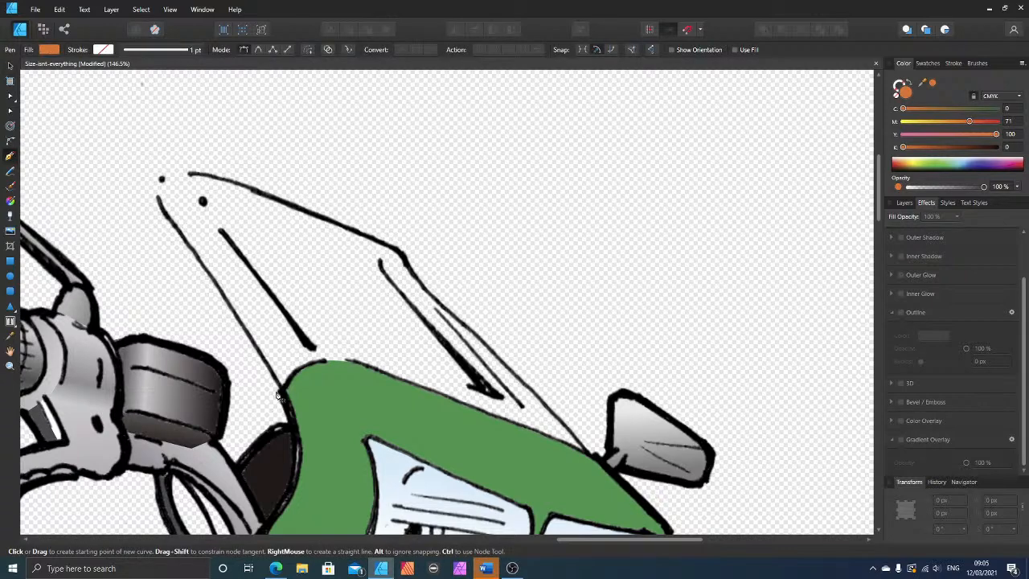
{"action": "left_click", "coordinate": [281, 391]}
{"action": "left_click", "coordinate": [323, 362]}
{"action": "left_click", "coordinate": [361, 363]}
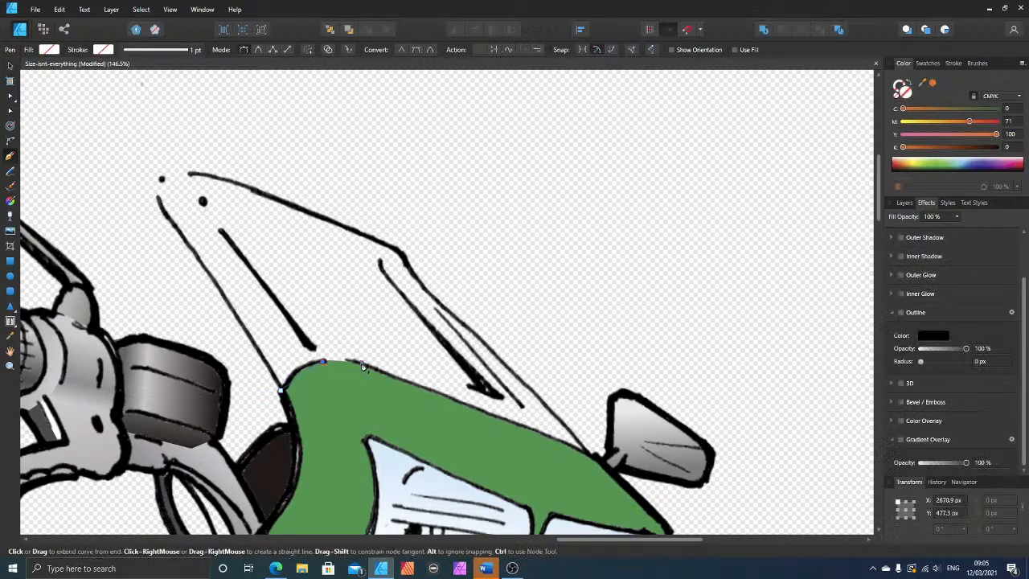
{"action": "left_click", "coordinate": [589, 452]}
{"action": "left_click", "coordinate": [433, 297]}
{"action": "left_click", "coordinate": [402, 251]}
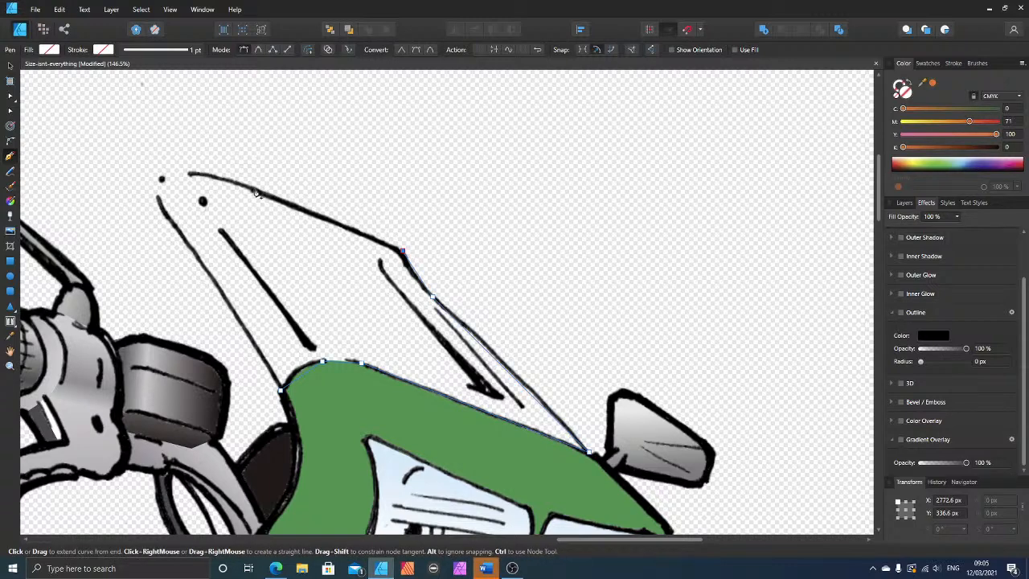
{"action": "left_click", "coordinate": [253, 189]}
{"action": "left_click", "coordinate": [193, 173]}
{"action": "left_click", "coordinate": [162, 179]}
{"action": "left_click", "coordinate": [159, 201]}
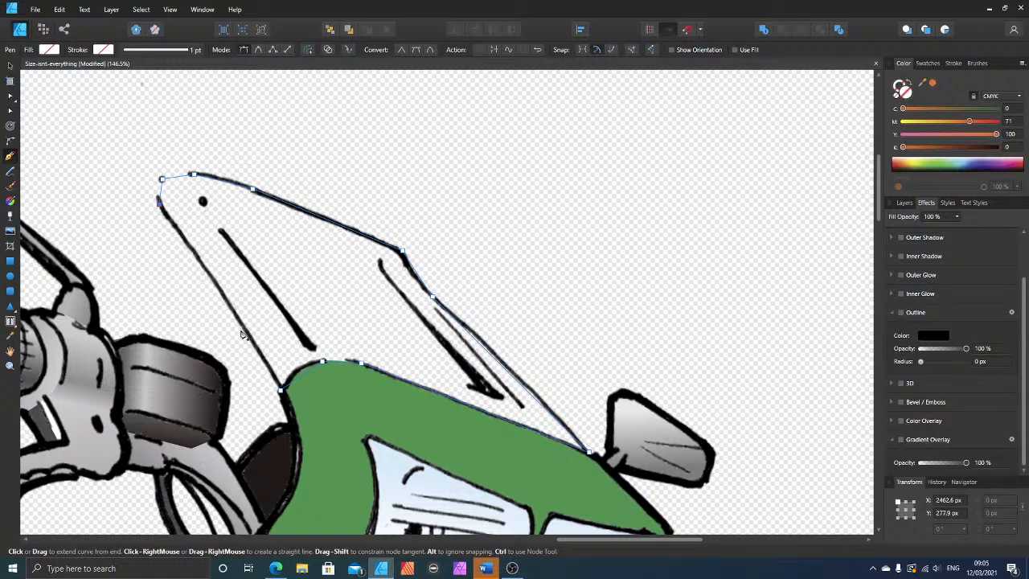
{"action": "left_click", "coordinate": [248, 332]}
{"action": "left_click", "coordinate": [281, 390]}
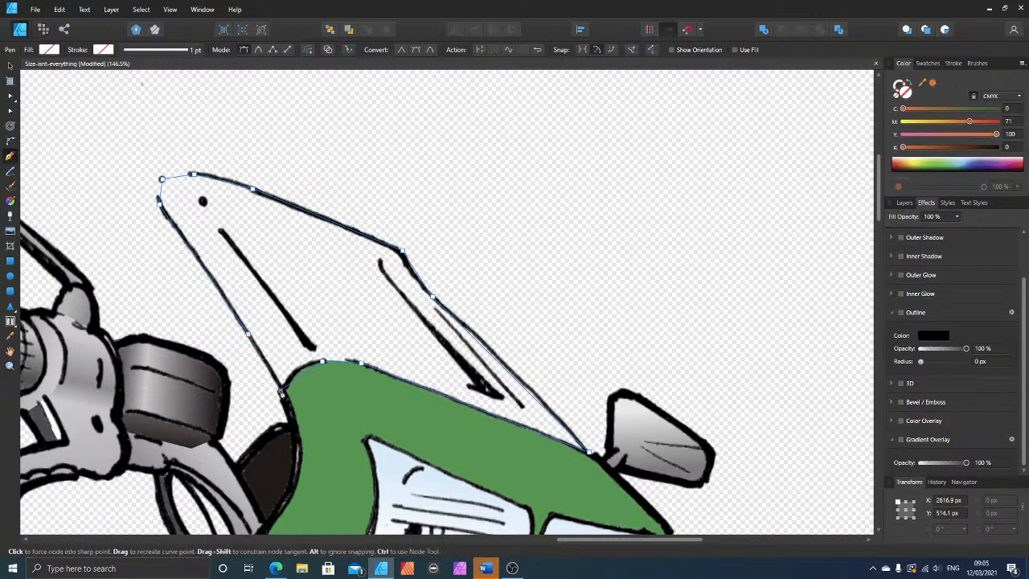
Step: Fill the windscreen shape with light blue, C 39, M 0, Y 1 and K 2, at 60% opacity
{"action": "left_click", "coordinate": [915, 111]}
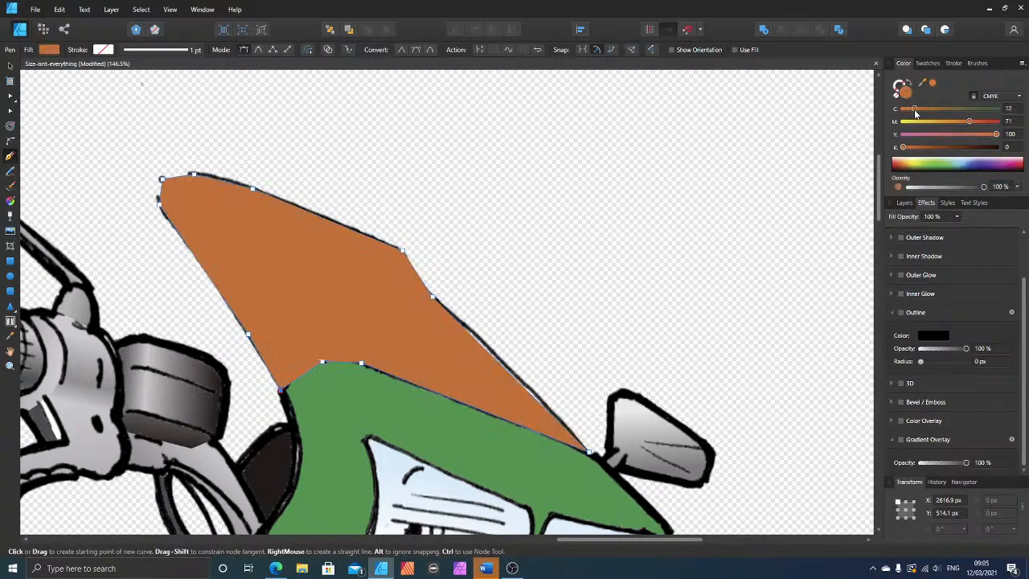
{"action": "left_click", "coordinate": [913, 122]}
{"action": "left_click", "coordinate": [916, 134]}
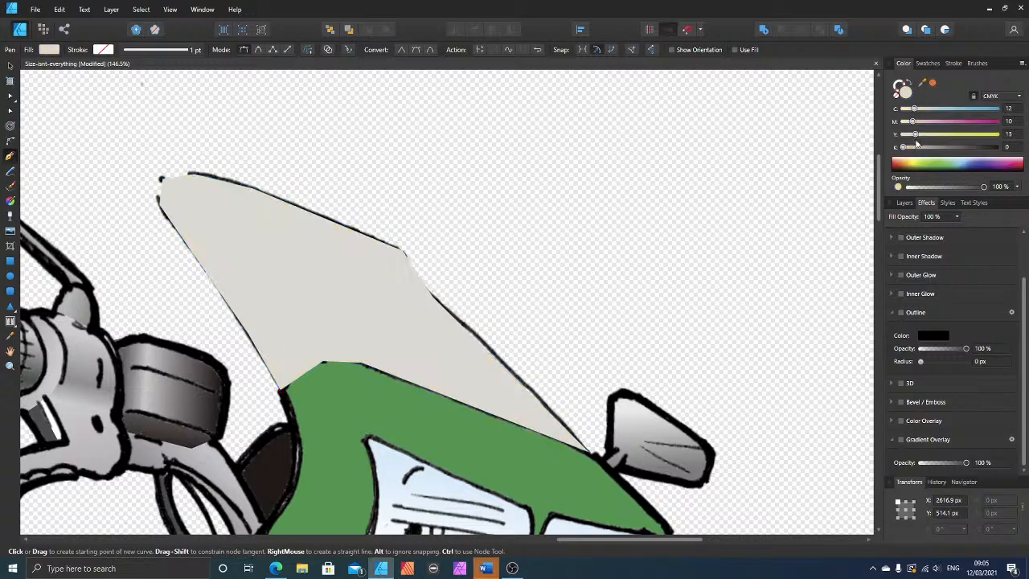
{"action": "left_click", "coordinate": [915, 147]}
{"action": "left_click_drag", "start_coordinate": [926, 108], "coordinate": [908, 148]}
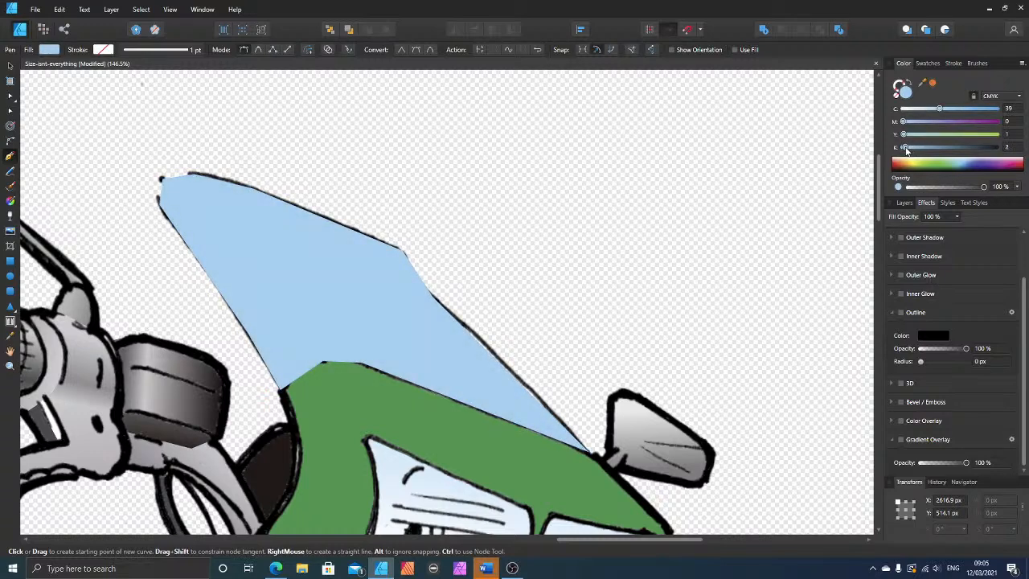
{"action": "left_click", "coordinate": [958, 188]}
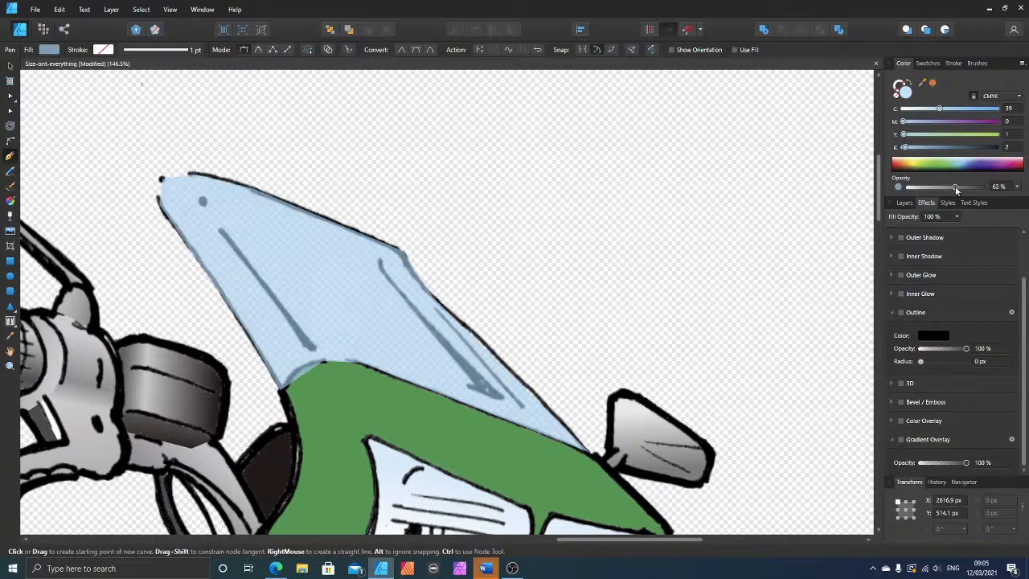
{"action": "left_click_drag", "start_coordinate": [955, 187], "coordinate": [954, 188]}
Step: Move the windscreen curve down the layer stack to below the Motorbike-NBG.png line art
{"action": "left_click", "coordinate": [11, 65]}
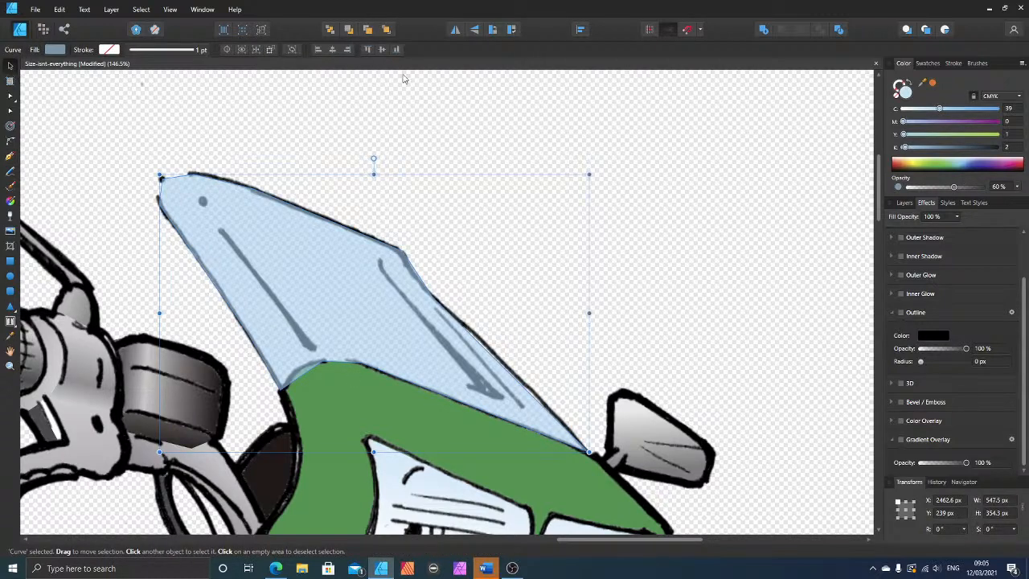
{"action": "left_click", "coordinate": [902, 203]}
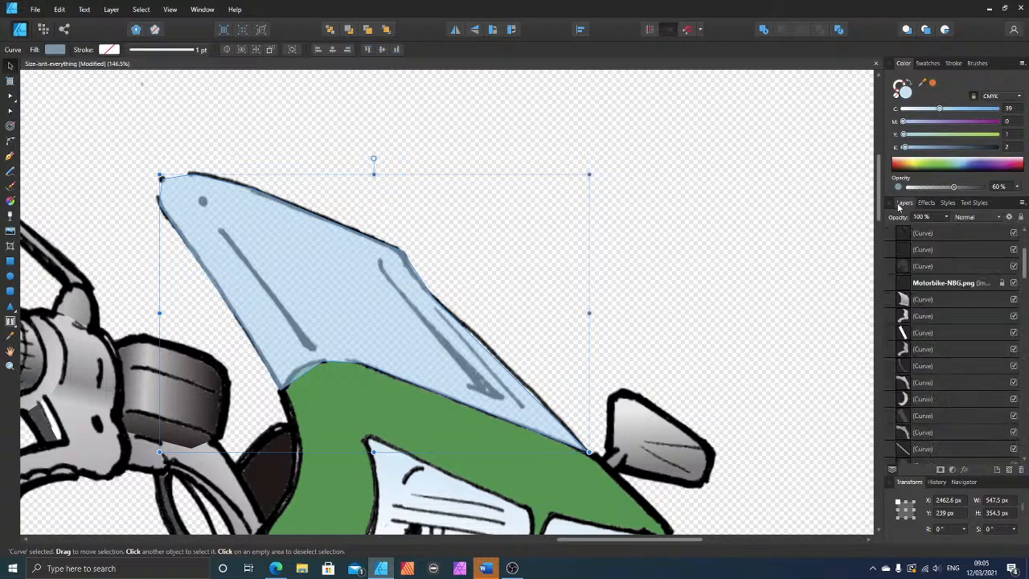
{"action": "key", "text": "ctrl+["}
{"action": "key", "text": "ctrl+["}
{"action": "key", "text": "ctrl+["}
{"action": "key", "text": "ctrl+["}
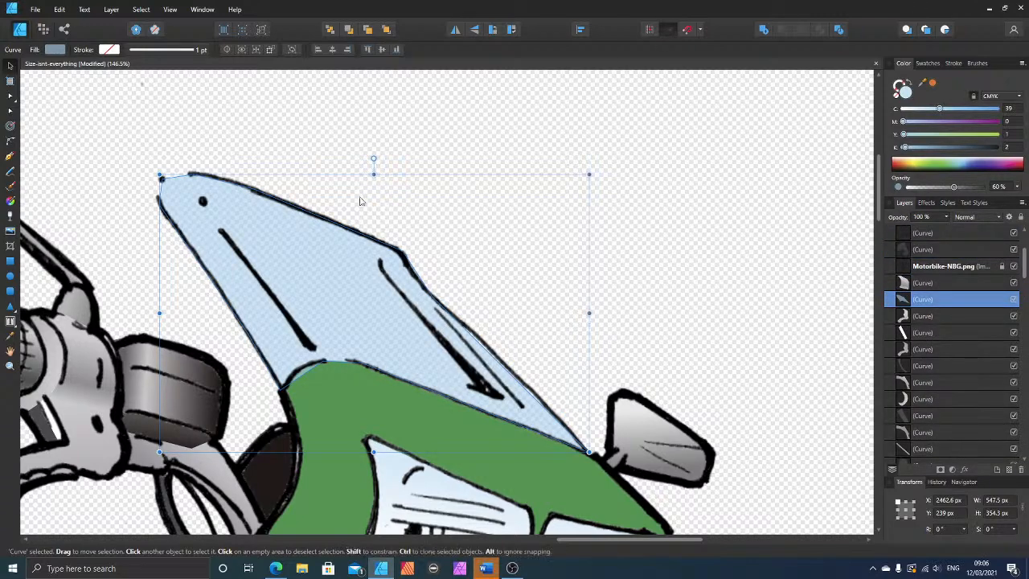
Step: Bend the windscreen shape's segments with the Node tool to follow the line art along its lower edge, outer side and rounded tip
{"action": "left_click", "coordinate": [10, 113]}
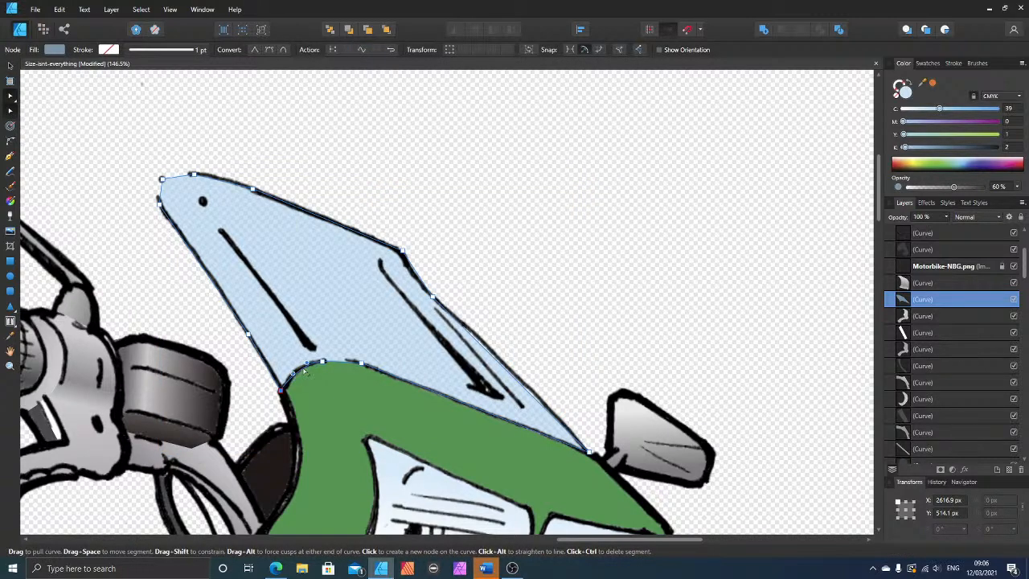
{"action": "left_click", "coordinate": [362, 365]}
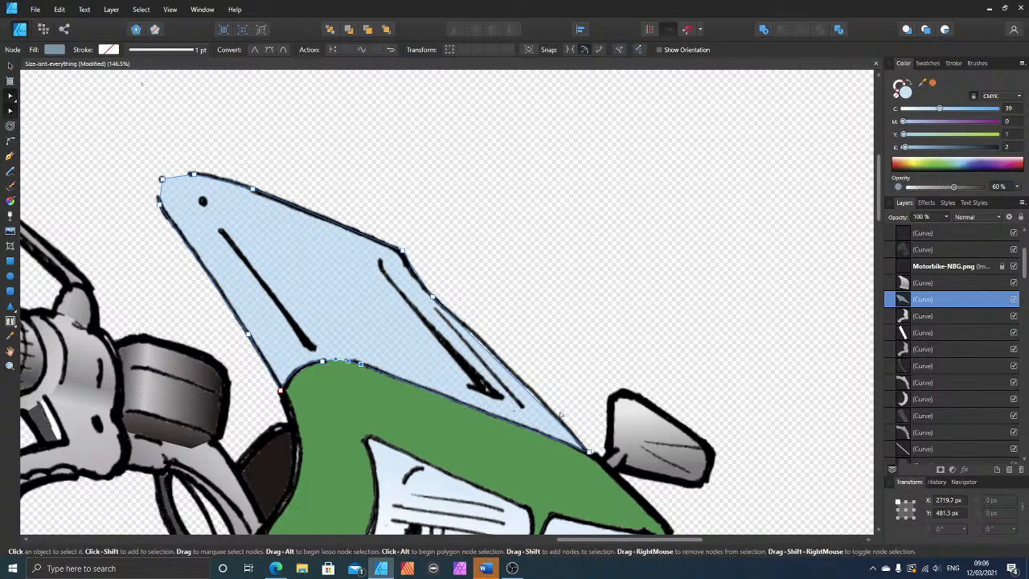
{"action": "left_click_drag", "start_coordinate": [539, 399], "coordinate": [541, 400]}
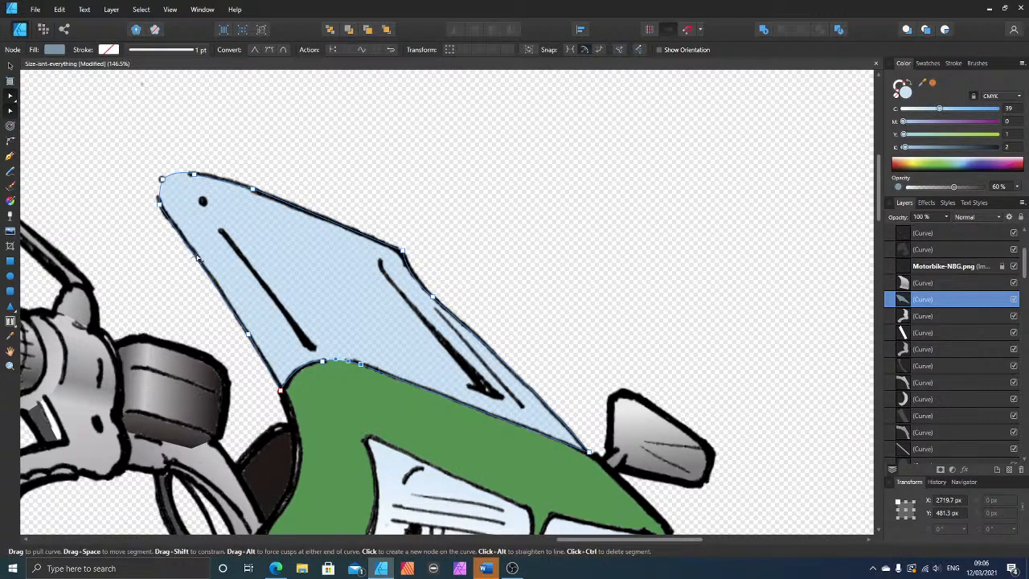
{"action": "left_click", "coordinate": [301, 165]}
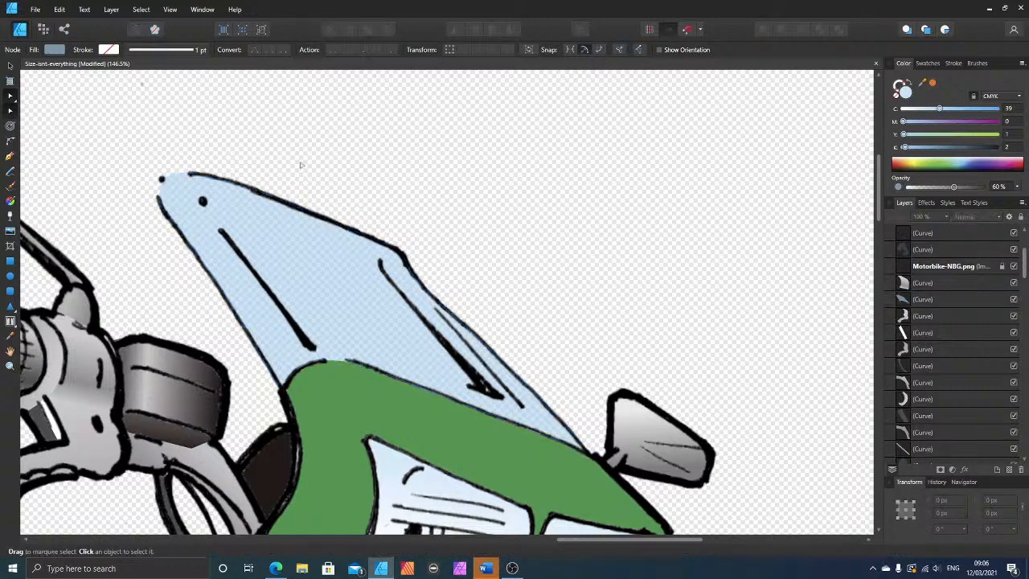
Step: Draw a thin closed highlight strip with the Pen tool beside the windscreen's longer isolated black crease line, tapering towards the tip
{"action": "scroll", "coordinate": [507, 194], "scroll_direction": "down", "scroll_amount": 8}
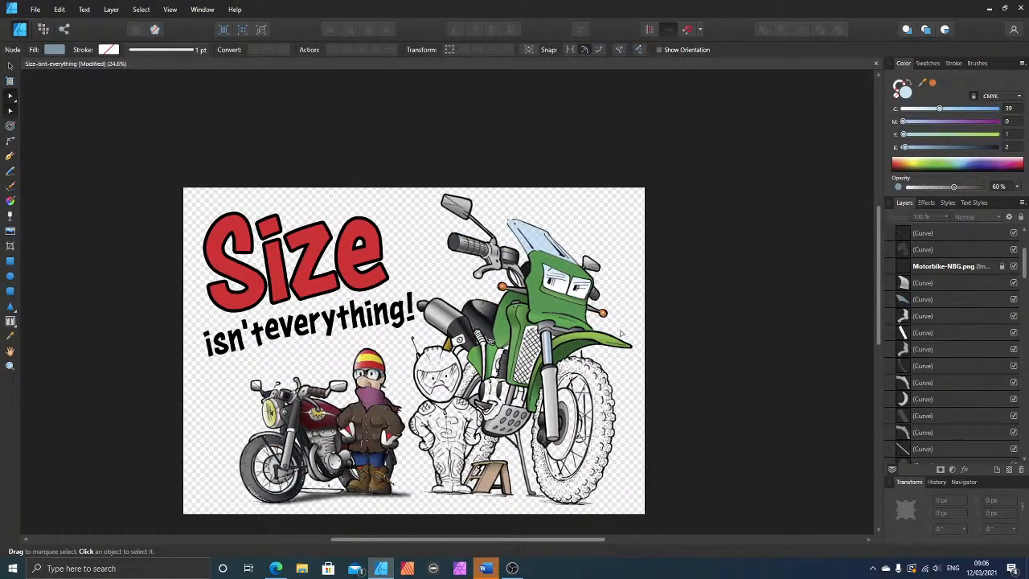
{"action": "scroll", "coordinate": [608, 243], "scroll_direction": "up", "scroll_amount": 8}
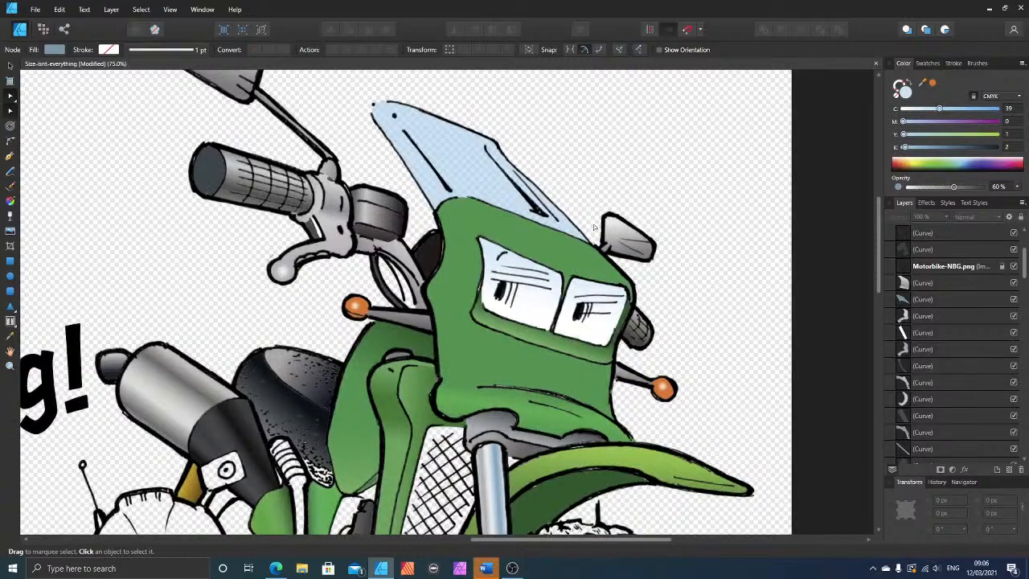
{"action": "scroll", "coordinate": [608, 243], "scroll_direction": "up", "scroll_amount": 1}
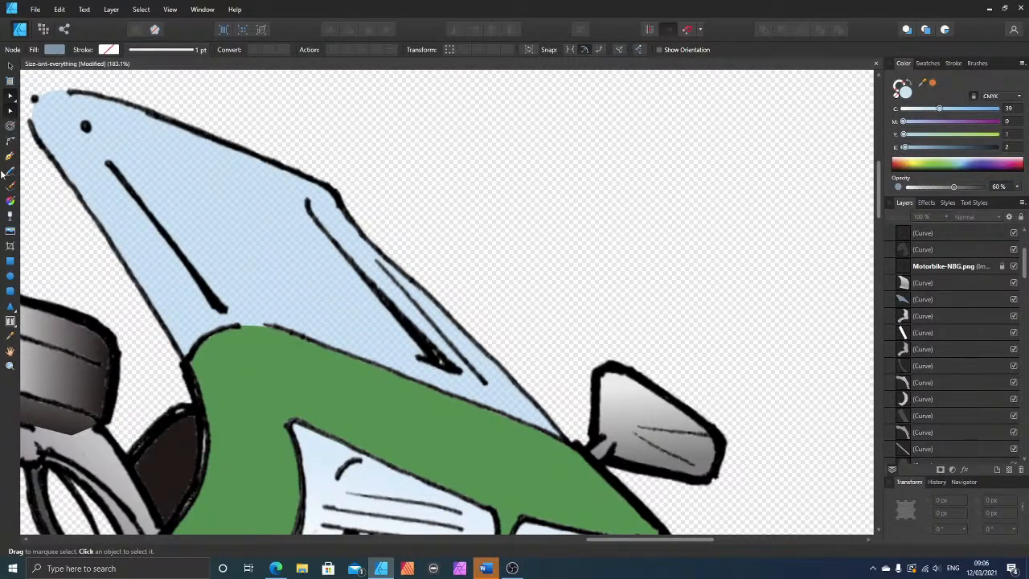
{"action": "left_click", "coordinate": [11, 156]}
{"action": "left_click", "coordinate": [242, 308]}
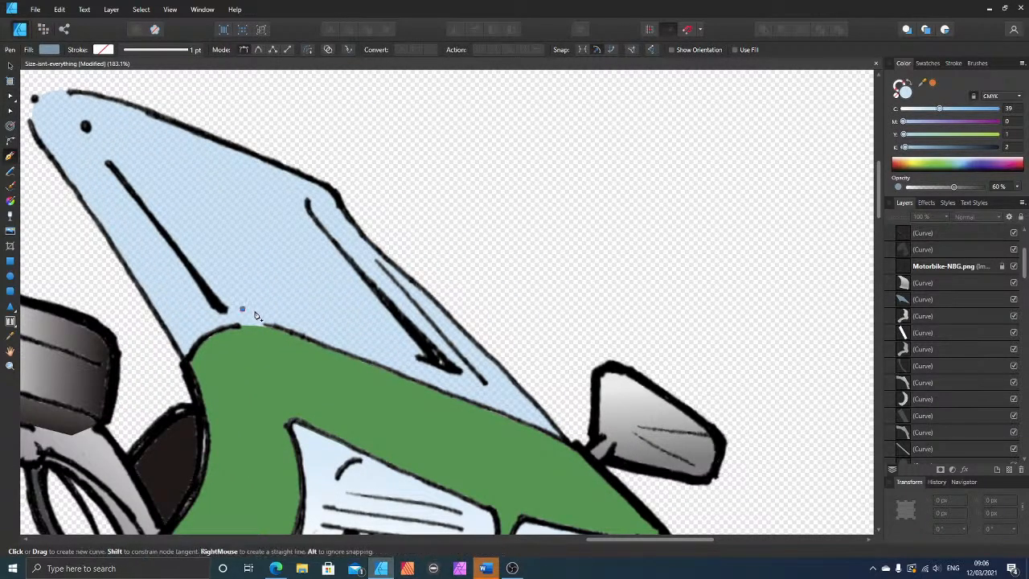
{"action": "left_click", "coordinate": [267, 313]}
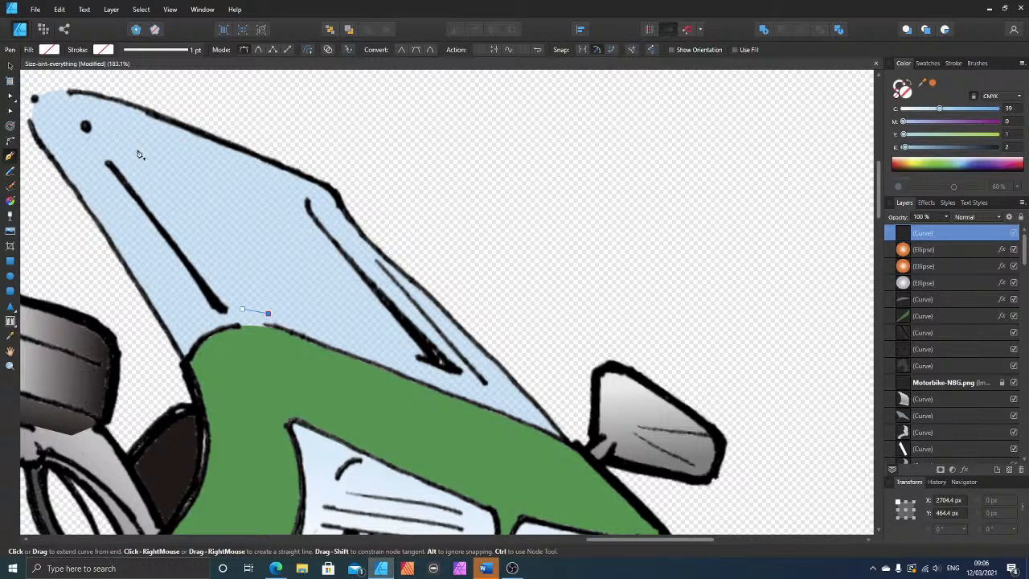
{"action": "left_click", "coordinate": [138, 150]}
{"action": "left_click", "coordinate": [242, 309]}
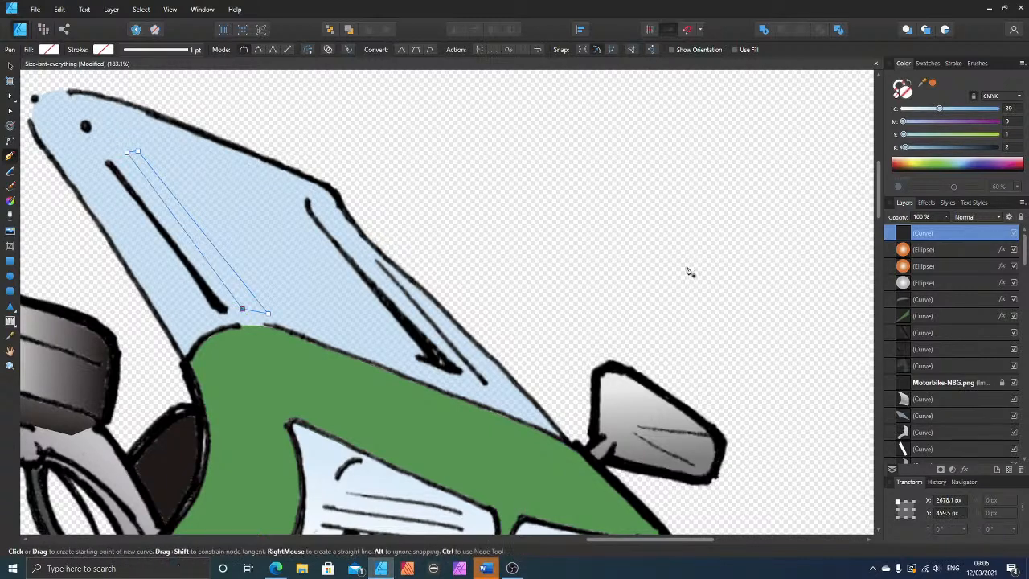
Step: Fill the highlight strip with off-white, C 0, M 0, Y 1 and K 2, at 100% opacity, and curve both of its ends
{"action": "left_click_drag", "start_coordinate": [918, 115], "coordinate": [902, 112]}
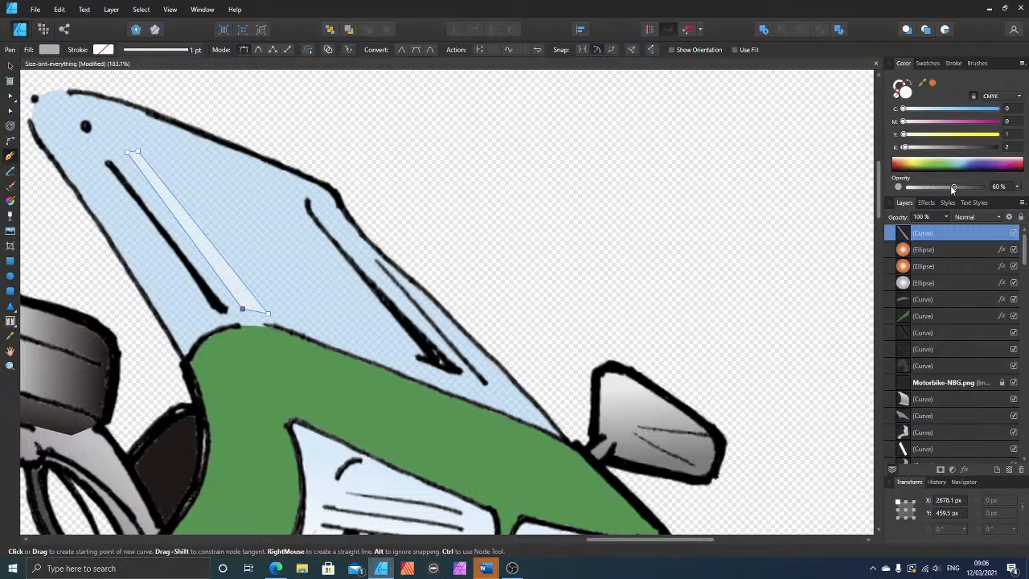
{"action": "left_click_drag", "start_coordinate": [953, 188], "coordinate": [989, 188]}
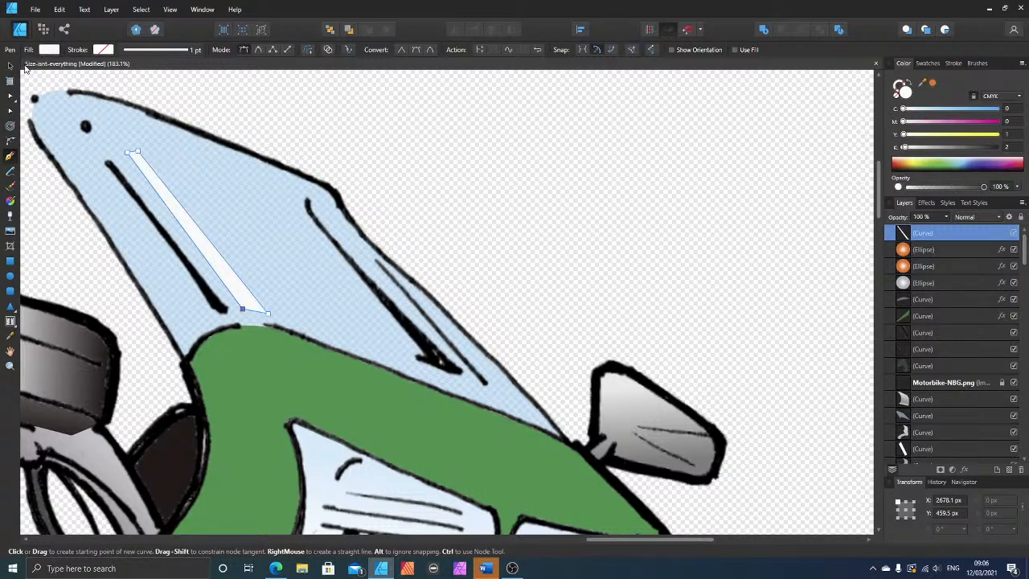
{"action": "left_click", "coordinate": [11, 111]}
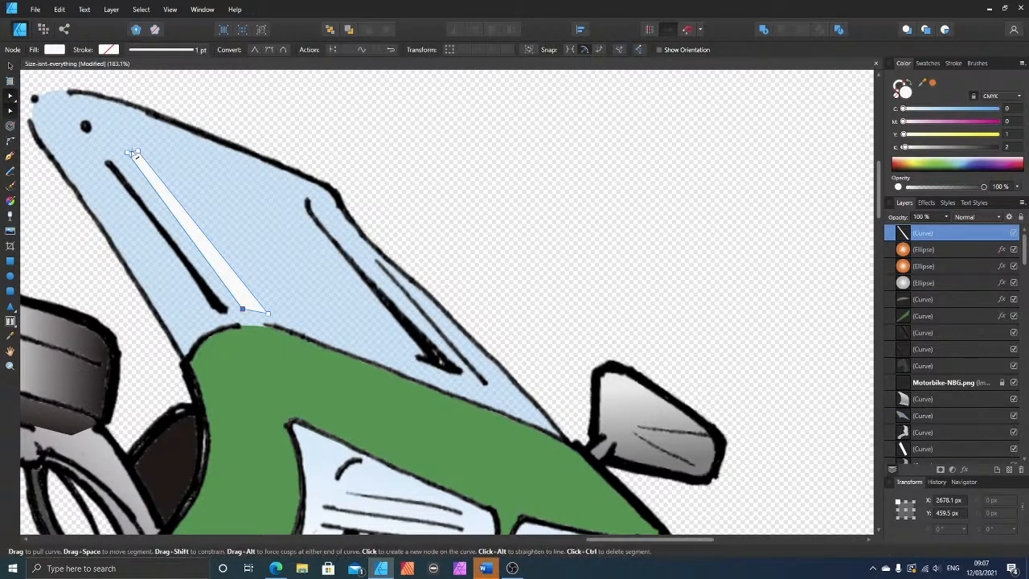
{"action": "left_click", "coordinate": [128, 154]}
{"action": "left_click_drag", "start_coordinate": [129, 157], "coordinate": [128, 153]}
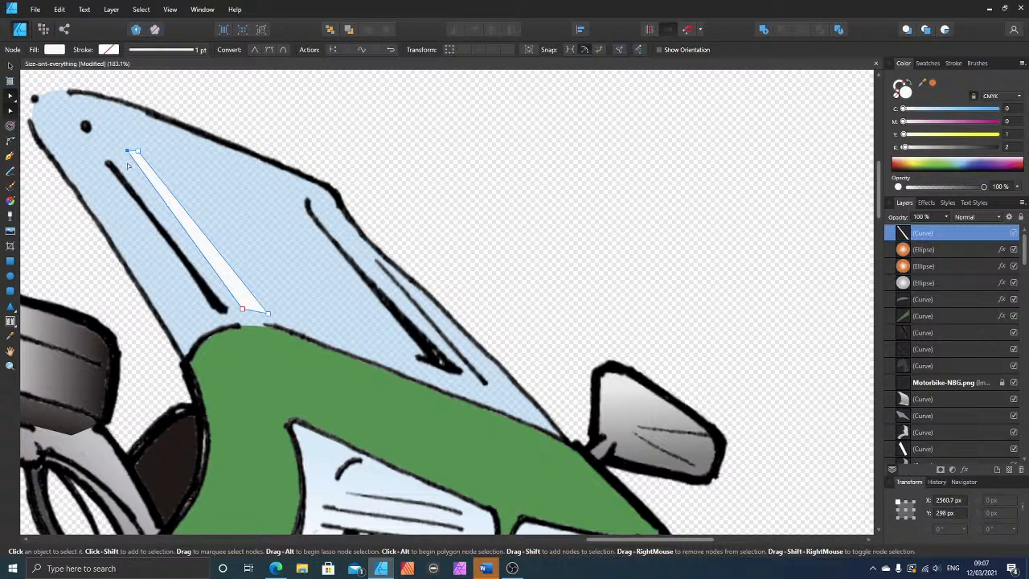
{"action": "left_click", "coordinate": [249, 311]}
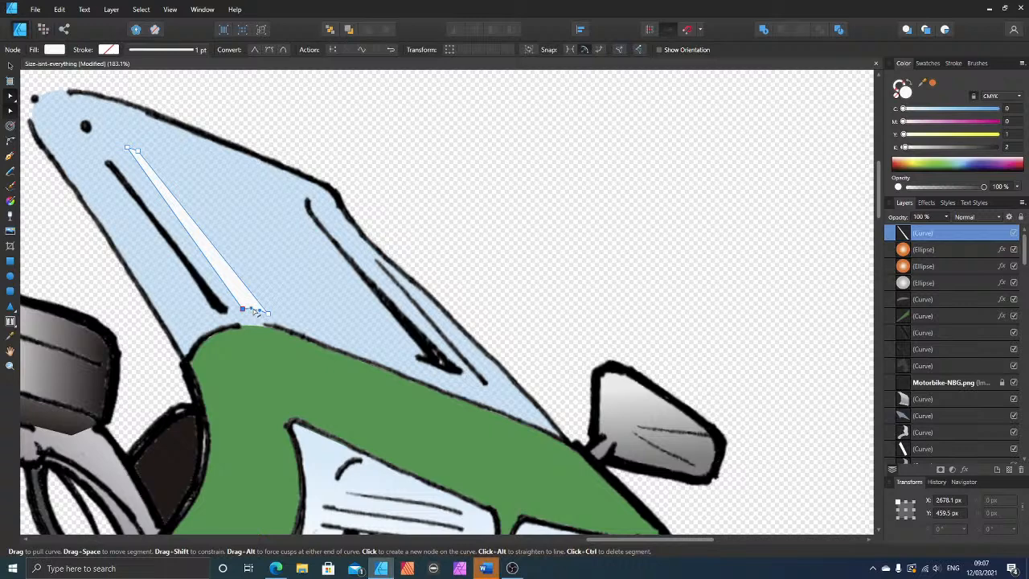
{"action": "left_click", "coordinate": [308, 138]}
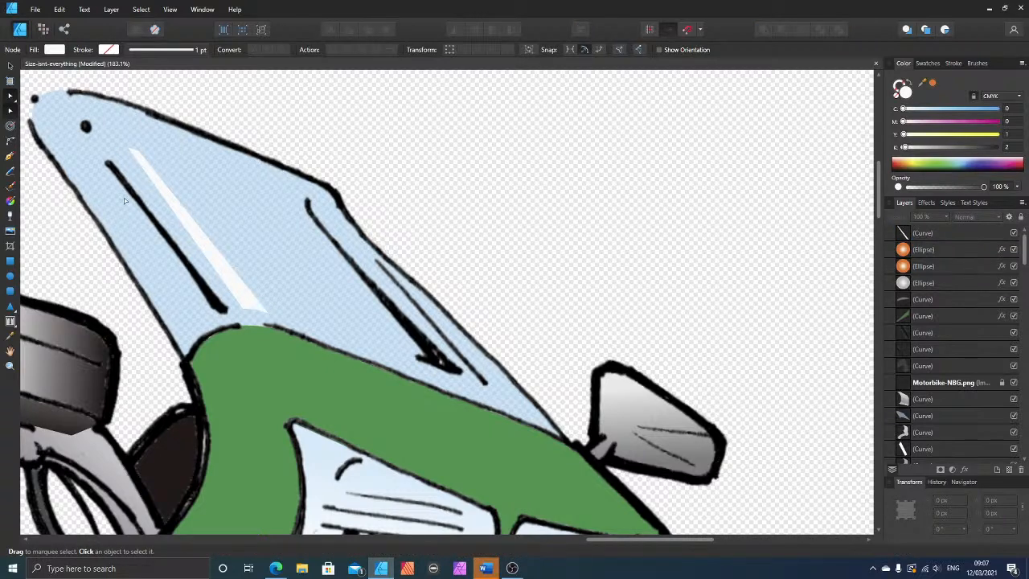
Step: Apply a linear gradient along the highlight strip that fades from off-white at the fairing end to transparent at the upper end
{"action": "left_click", "coordinate": [224, 270]}
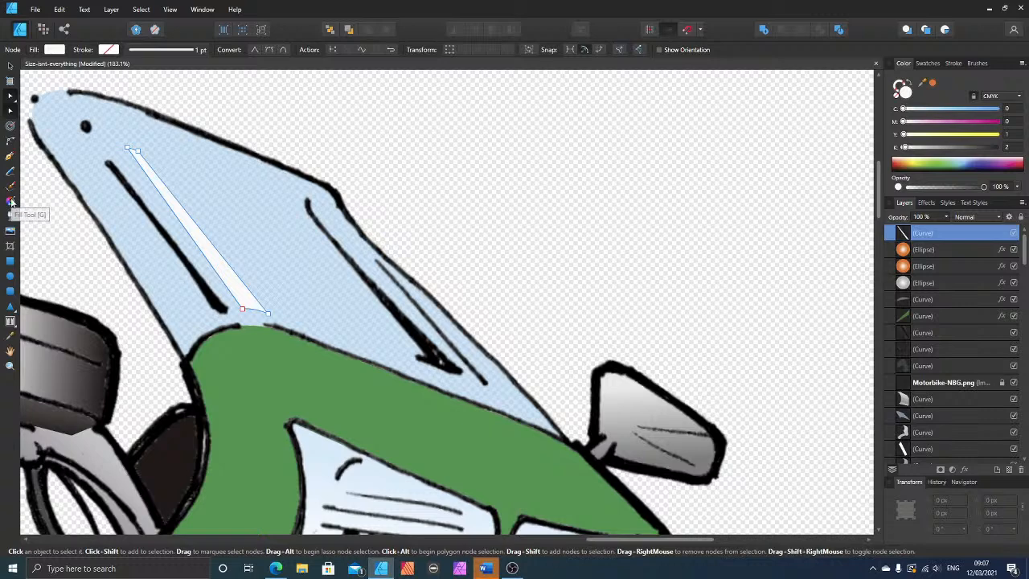
{"action": "left_click", "coordinate": [12, 201]}
{"action": "left_click_drag", "start_coordinate": [255, 312], "coordinate": [142, 164]}
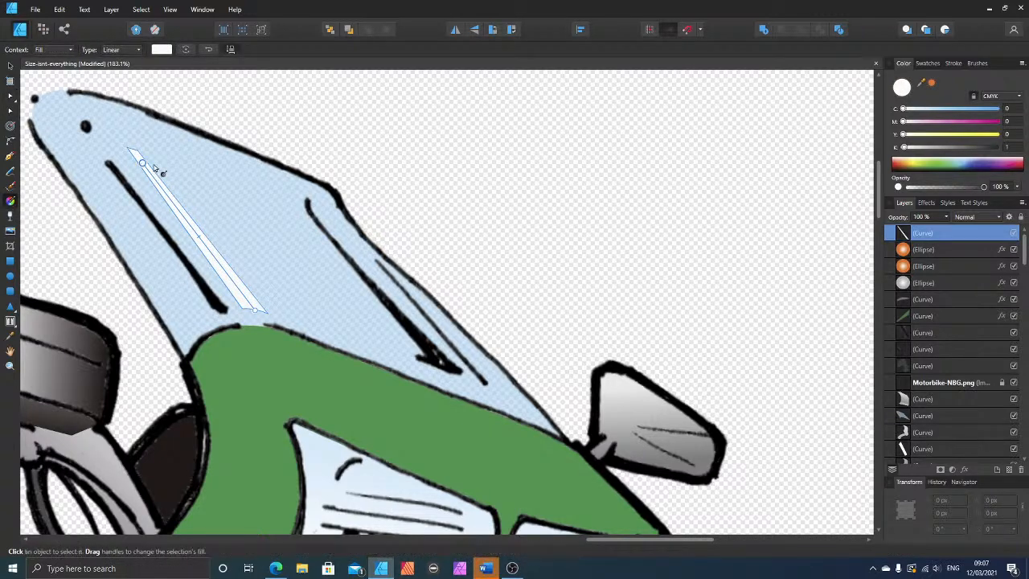
{"action": "left_click_drag", "start_coordinate": [982, 190], "coordinate": [929, 190]}
{"action": "left_click", "coordinate": [456, 126]}
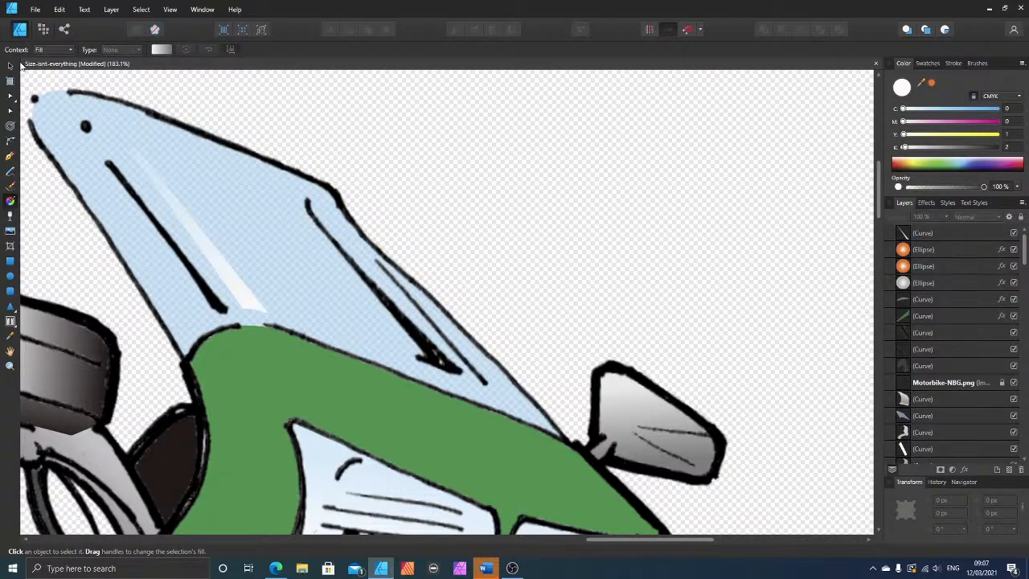
Step: Duplicate the highlight strip and place the copy against the thick black crease line on the other side of the windscreen
{"action": "left_click", "coordinate": [10, 68]}
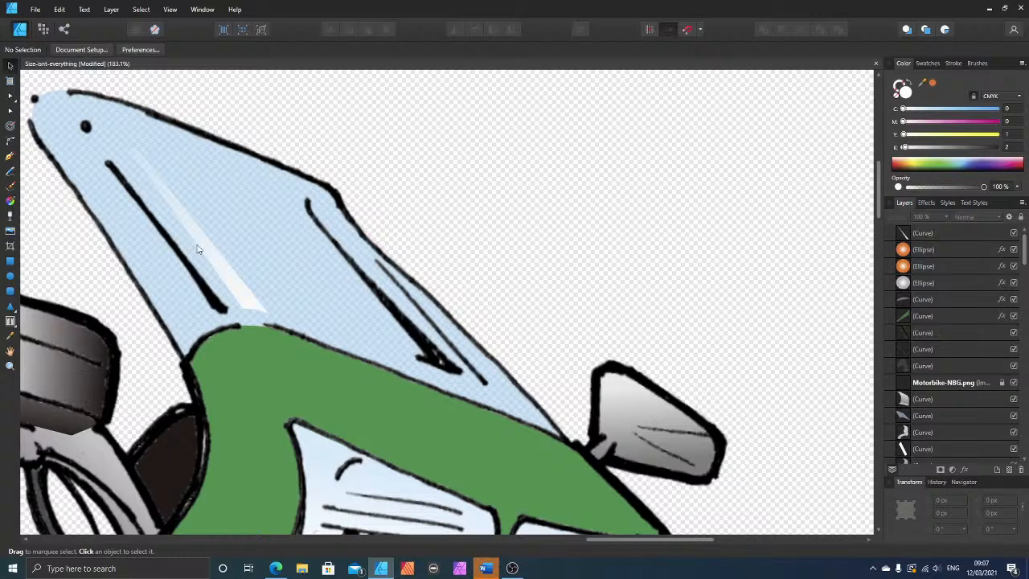
{"action": "left_click", "coordinate": [223, 273]}
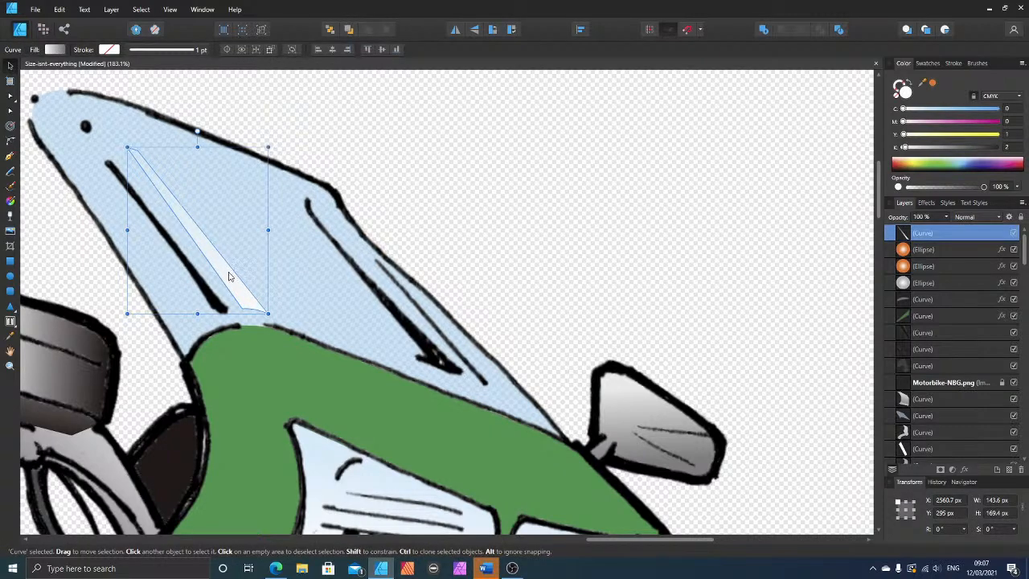
{"action": "key", "text": "ctrl+j"}
{"action": "mouse_move", "coordinate": [228, 276]}
{"action": "left_mouse_down"}
{"action": "mouse_move", "coordinate": [241, 292]}
{"action": "mouse_move", "coordinate": [436, 309]}
{"action": "mouse_move", "coordinate": [478, 368]}
{"action": "mouse_move", "coordinate": [406, 332]}
{"action": "left_mouse_up"}
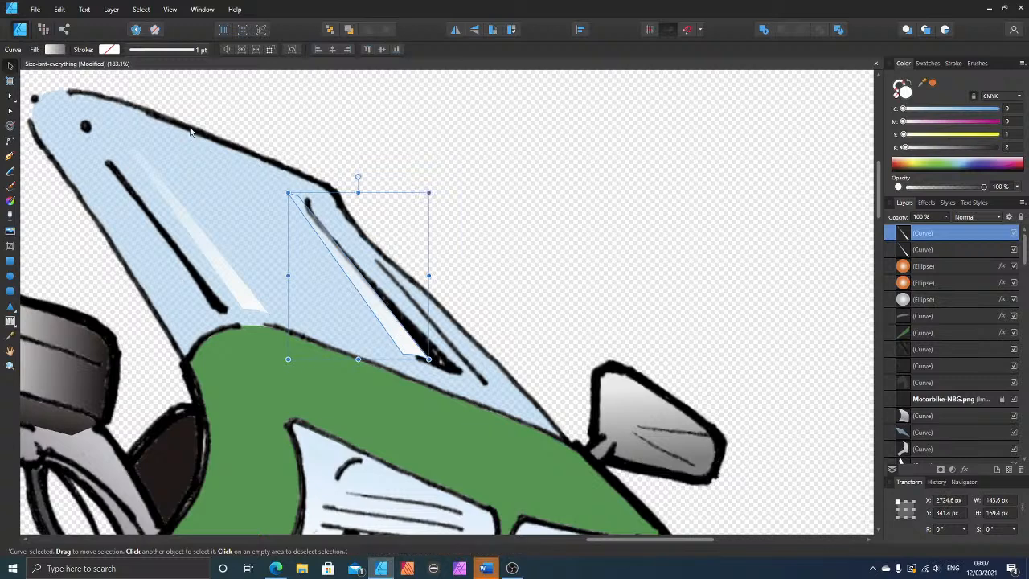
Step: Narrow the copied highlight by moving its nodes against the thick crease line, aligning the lower corner with the line's end
{"action": "left_click", "coordinate": [10, 99]}
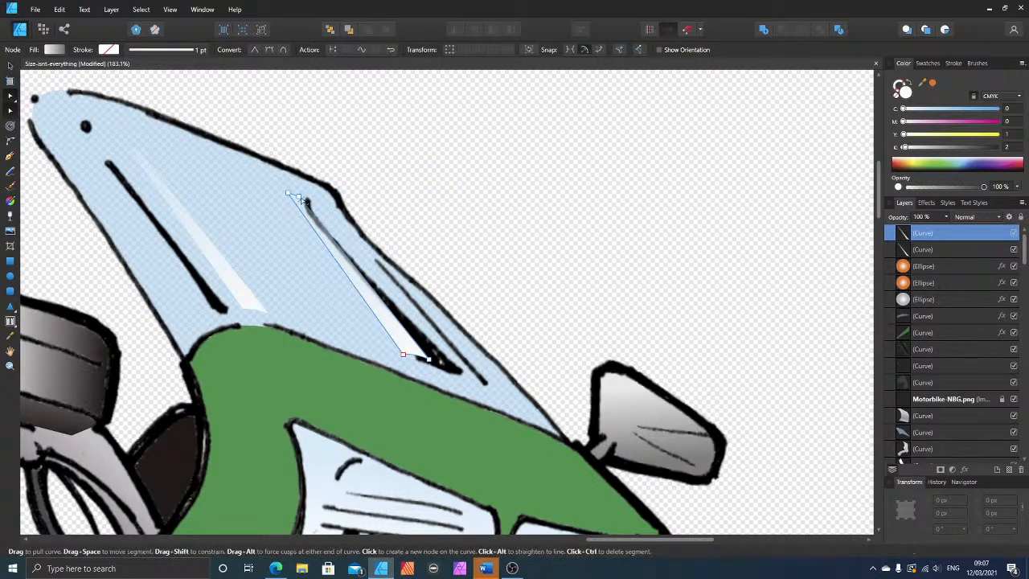
{"action": "left_click_drag", "start_coordinate": [299, 197], "coordinate": [312, 219]}
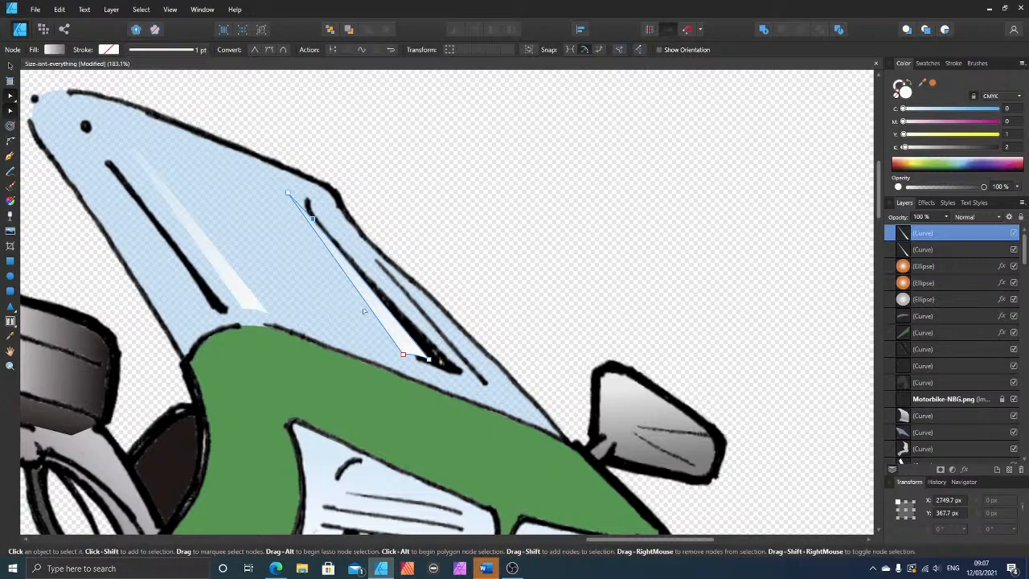
{"action": "left_click", "coordinate": [403, 354]}
{"action": "left_click", "coordinate": [428, 360]}
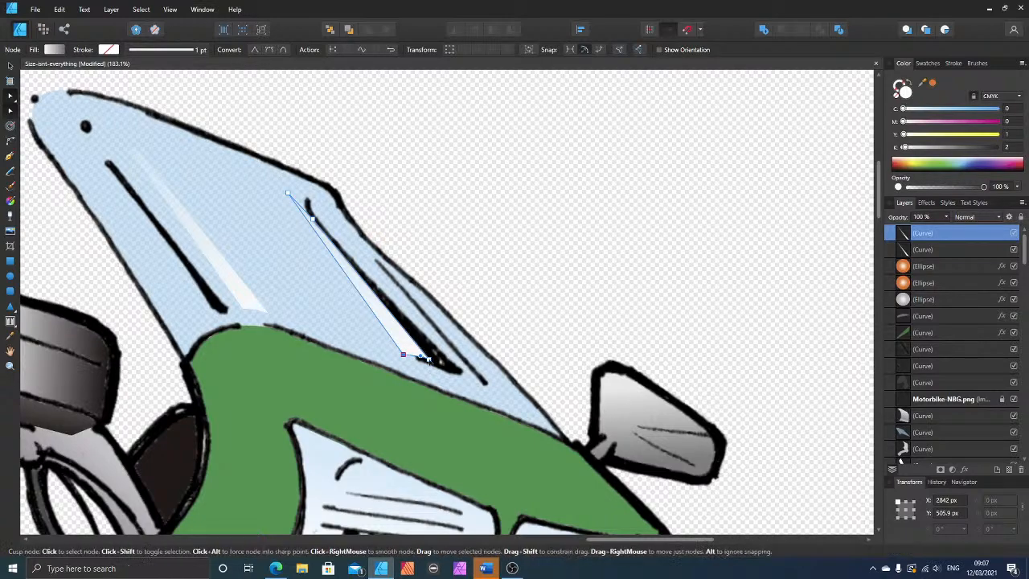
{"action": "left_click", "coordinate": [254, 49]}
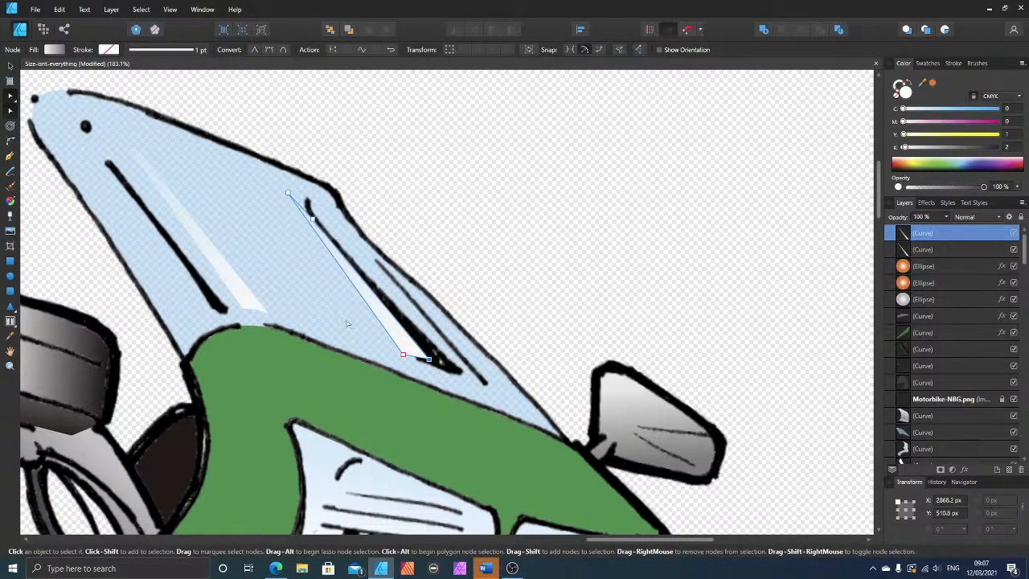
{"action": "scroll", "coordinate": [349, 323], "scroll_direction": "up", "scroll_amount": 3}
{"action": "left_click_drag", "start_coordinate": [479, 400], "coordinate": [505, 402]}
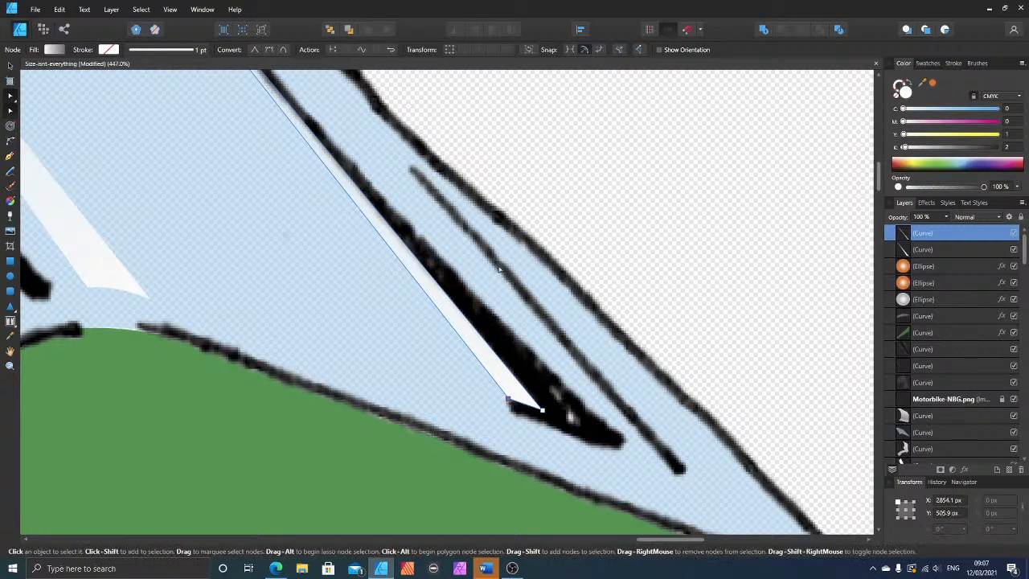
Step: Reshape the copied highlight's upper end with an added node so it curves along the hooked top of the crease line
{"action": "scroll", "coordinate": [77, 171], "scroll_direction": "up", "scroll_amount": 2}
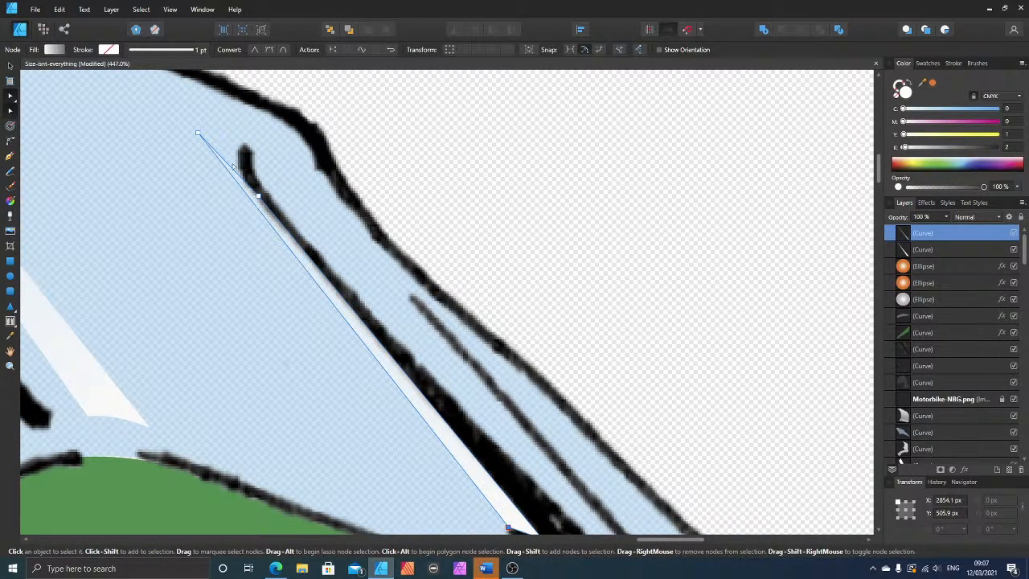
{"action": "left_click_drag", "start_coordinate": [233, 167], "coordinate": [239, 148]}
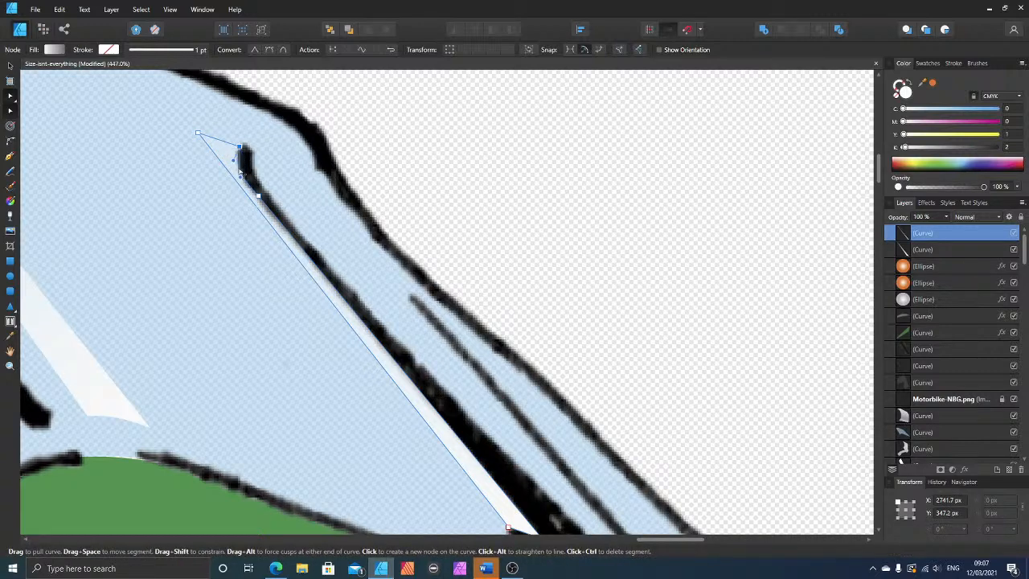
{"action": "left_click_drag", "start_coordinate": [199, 135], "coordinate": [236, 174]}
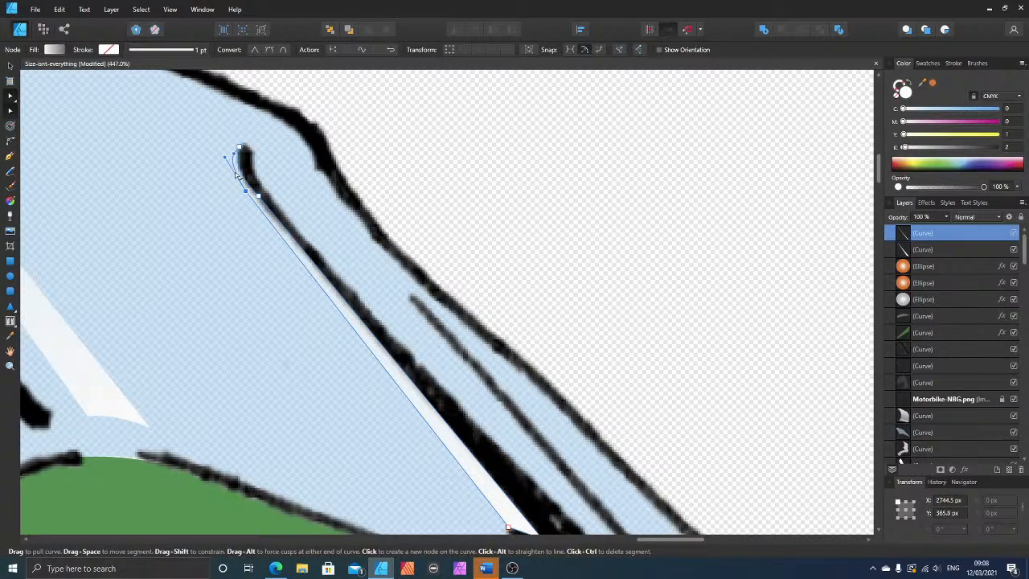
{"action": "left_click", "coordinate": [513, 167]}
Step: Draw a closed, thin highlight strip with the Pen tool just inside the windscreen's upper edge, tapering to its tip, and fill it off-white
{"action": "scroll", "coordinate": [558, 186], "scroll_direction": "down", "scroll_amount": 6}
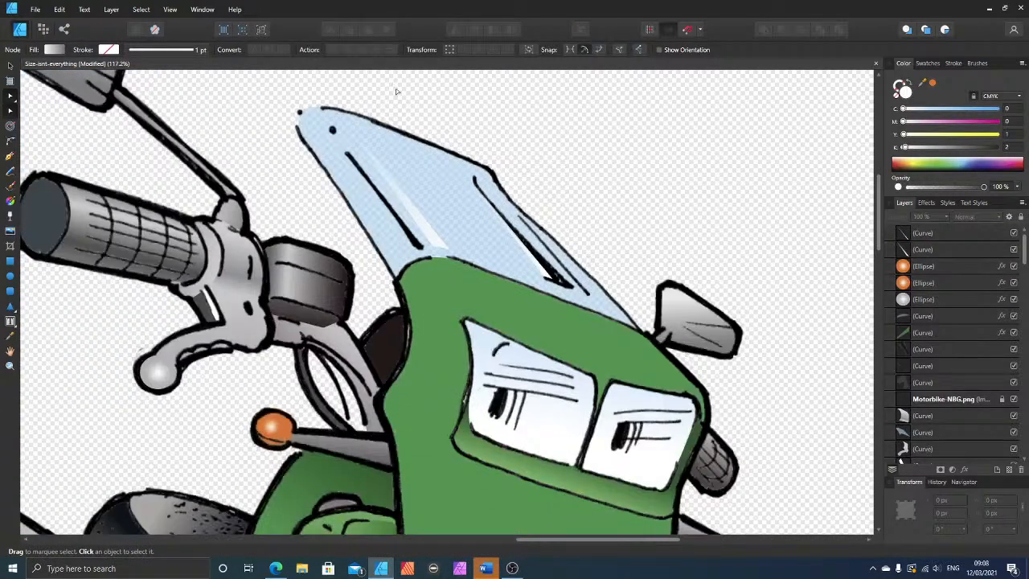
{"action": "scroll", "coordinate": [396, 91], "scroll_direction": "down", "scroll_amount": 3}
{"action": "scroll", "coordinate": [558, 202], "scroll_direction": "down", "scroll_amount": 2}
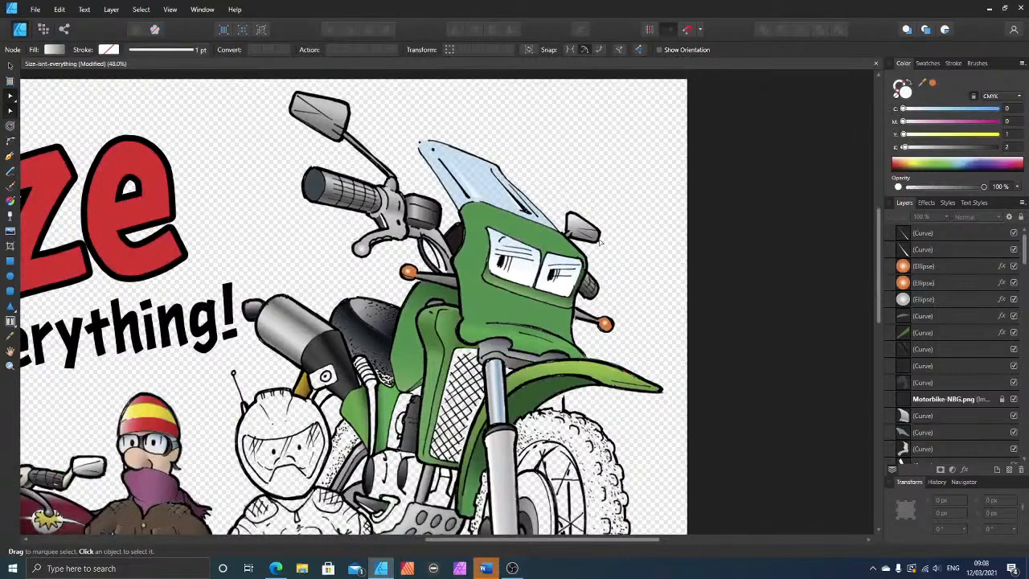
{"action": "scroll", "coordinate": [600, 241], "scroll_direction": "up", "scroll_amount": 2}
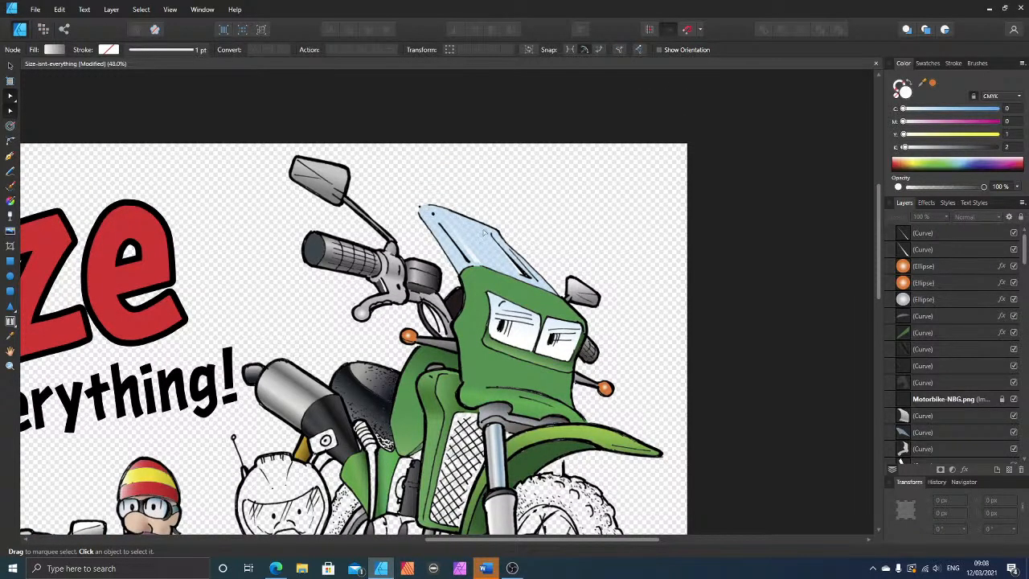
{"action": "scroll", "coordinate": [474, 238], "scroll_direction": "up", "scroll_amount": 5}
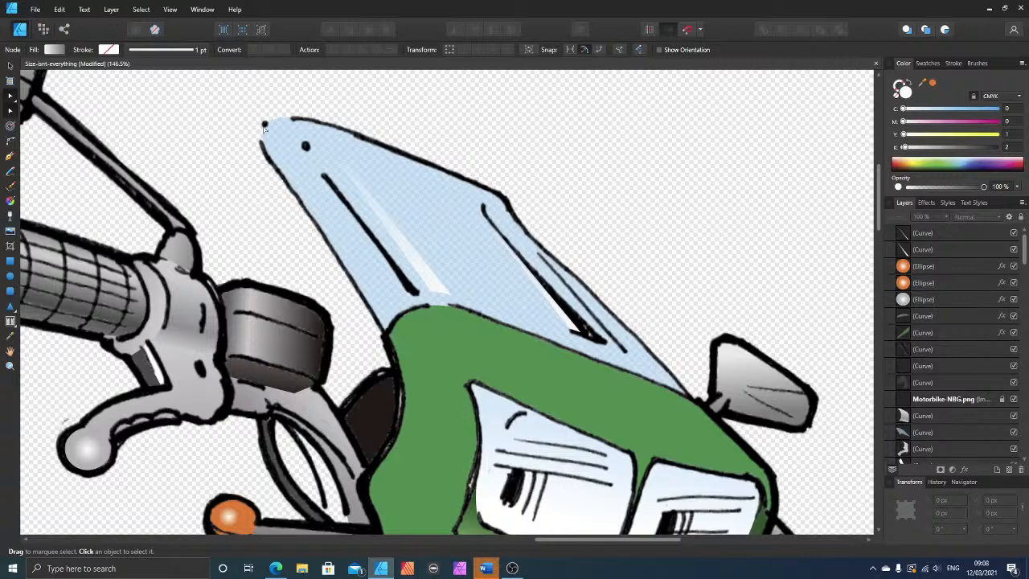
{"action": "left_click", "coordinate": [10, 158]}
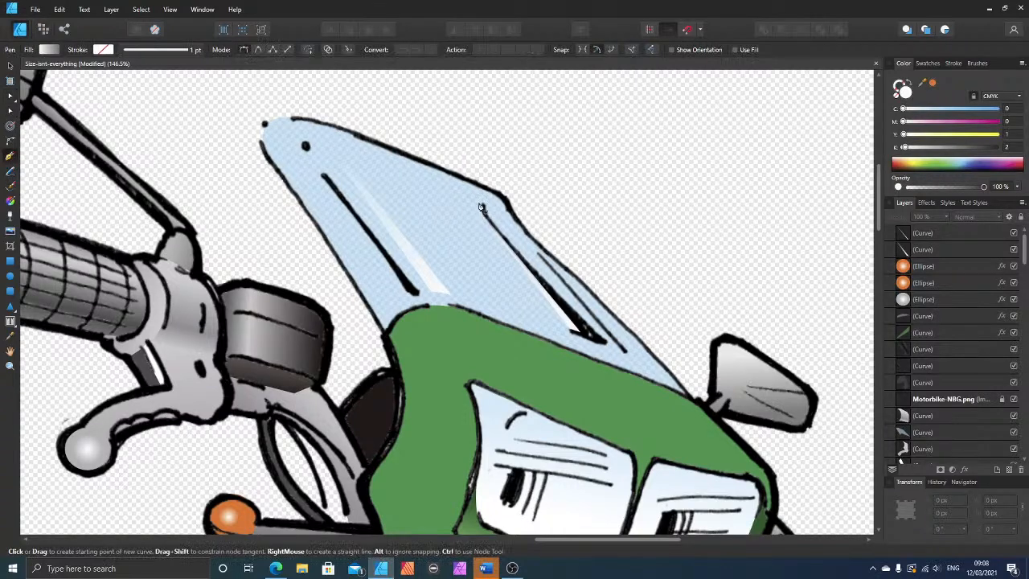
{"action": "left_click", "coordinate": [482, 194]}
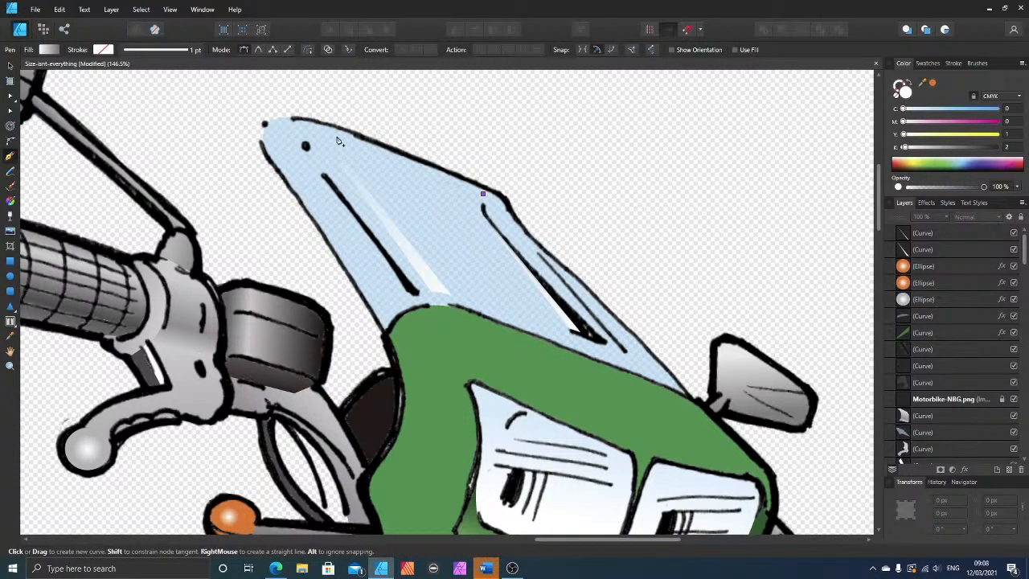
{"action": "left_click", "coordinate": [335, 134]}
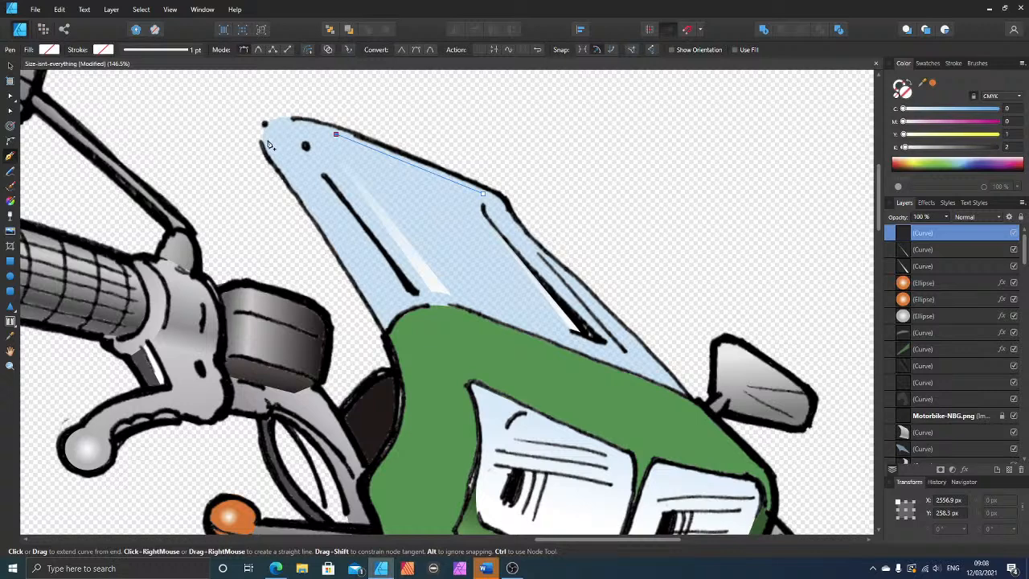
{"action": "left_click", "coordinate": [268, 141]}
{"action": "left_click", "coordinate": [336, 140]}
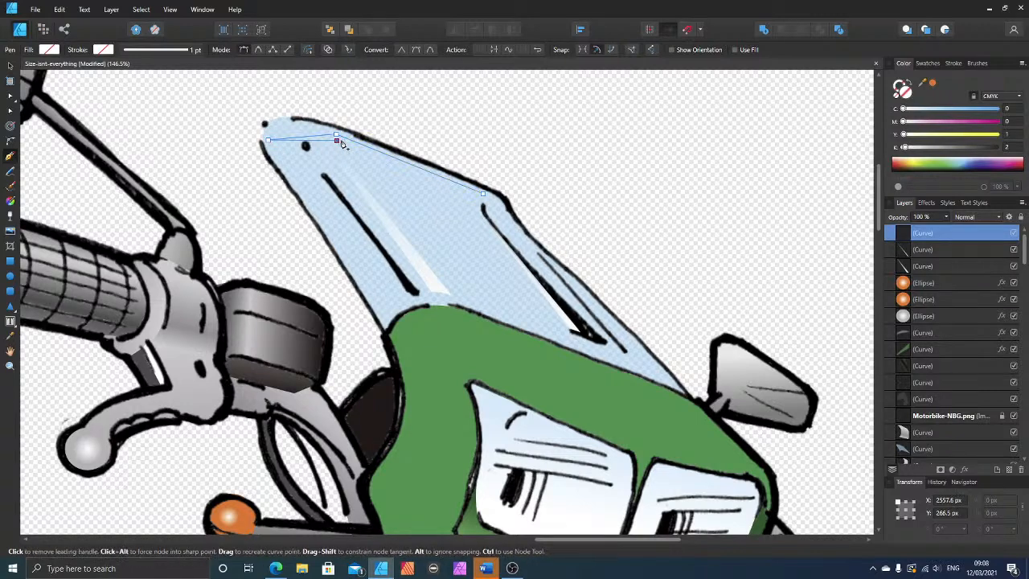
{"action": "left_click", "coordinate": [483, 194]}
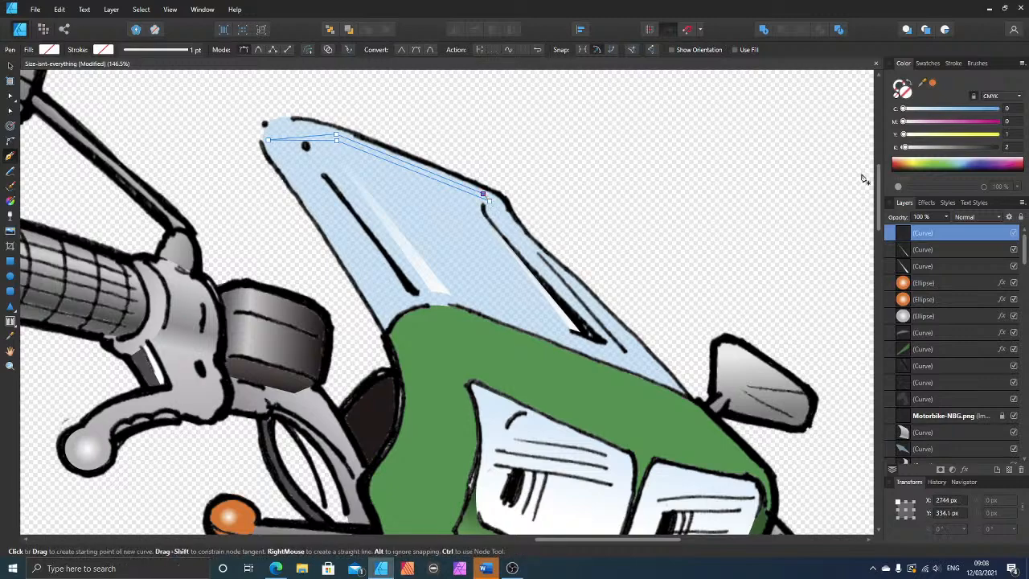
{"action": "left_click", "coordinate": [906, 111]}
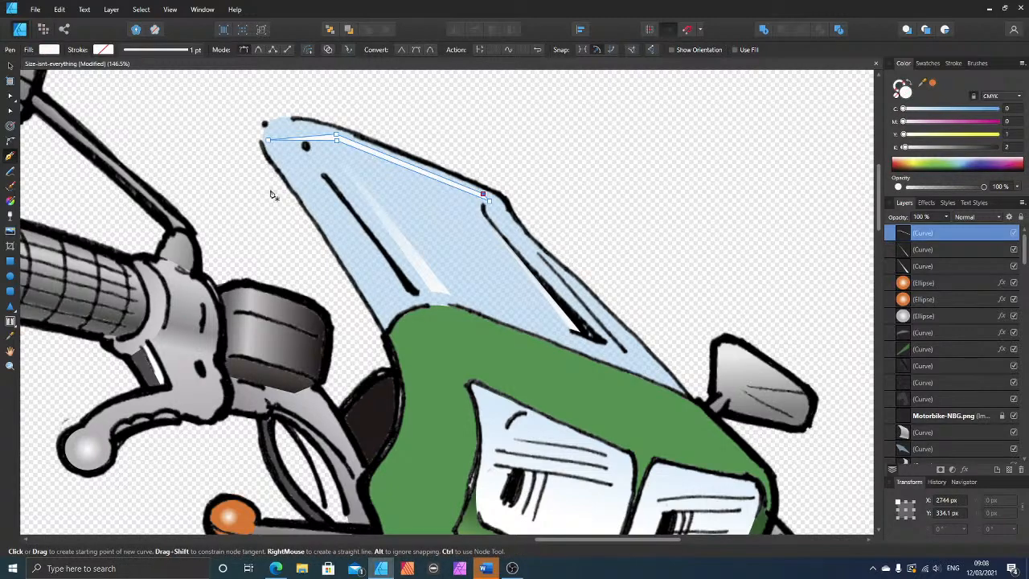
Step: Curve the new strip's tapered end into an arc following the windscreen's tip, and adjust the bend nodes to refine its thickness
{"action": "scroll", "coordinate": [273, 191], "scroll_direction": "up", "scroll_amount": 2}
{"action": "scroll", "coordinate": [193, 175], "scroll_direction": "up", "scroll_amount": 3}
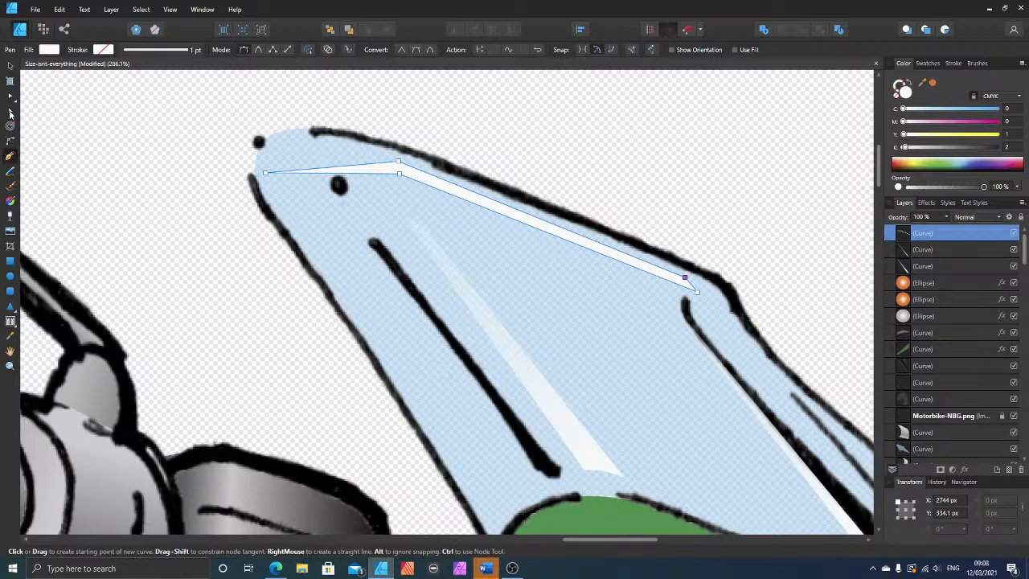
{"action": "left_click", "coordinate": [10, 115]}
{"action": "mouse_move", "coordinate": [336, 167]}
{"action": "left_mouse_down"}
{"action": "mouse_move", "coordinate": [340, 155]}
{"action": "mouse_move", "coordinate": [340, 167]}
{"action": "left_mouse_up"}
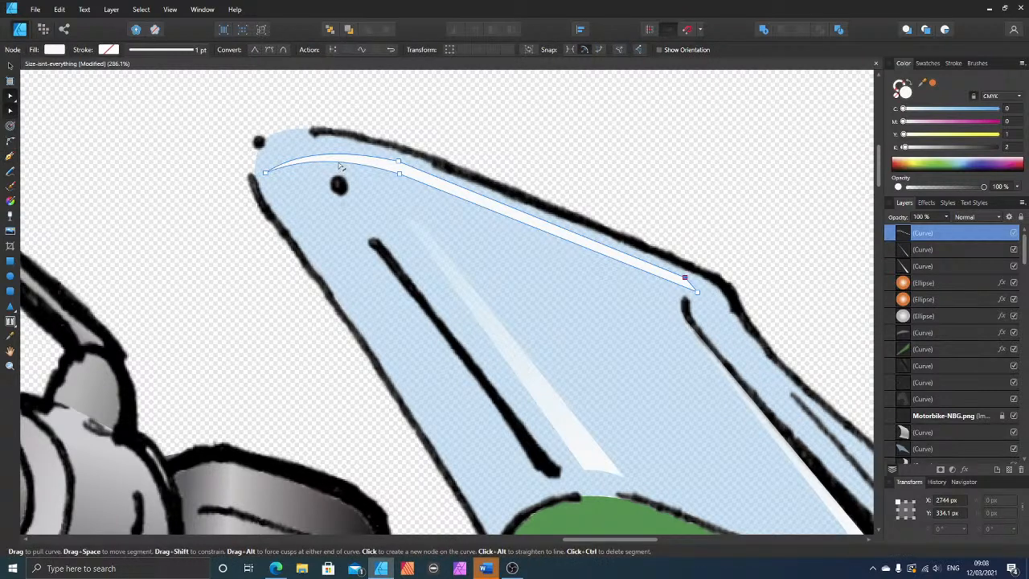
{"action": "left_click", "coordinate": [398, 163]}
{"action": "left_click_drag", "start_coordinate": [413, 168], "coordinate": [415, 169]}
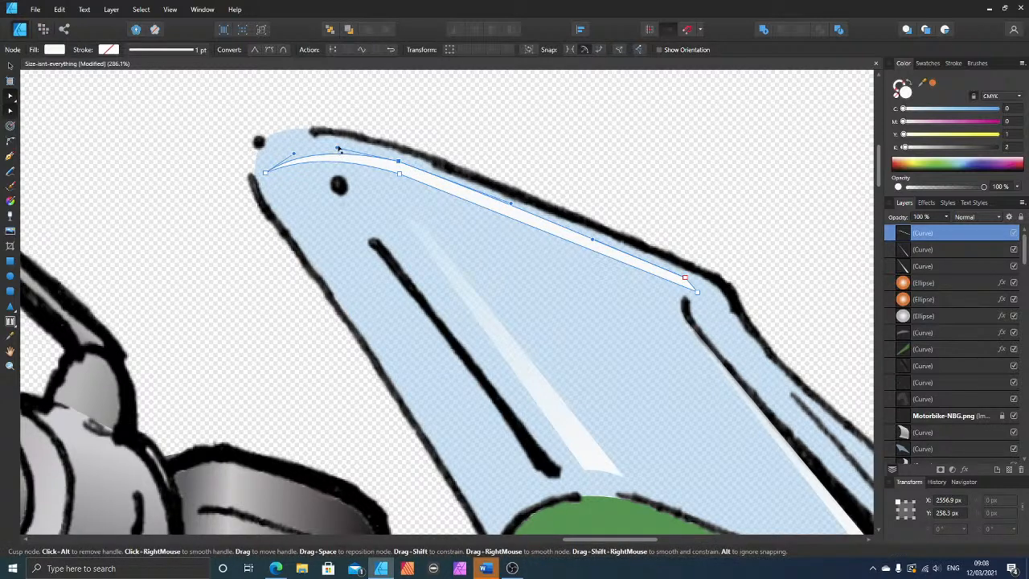
{"action": "left_click_drag", "start_coordinate": [338, 148], "coordinate": [344, 142]}
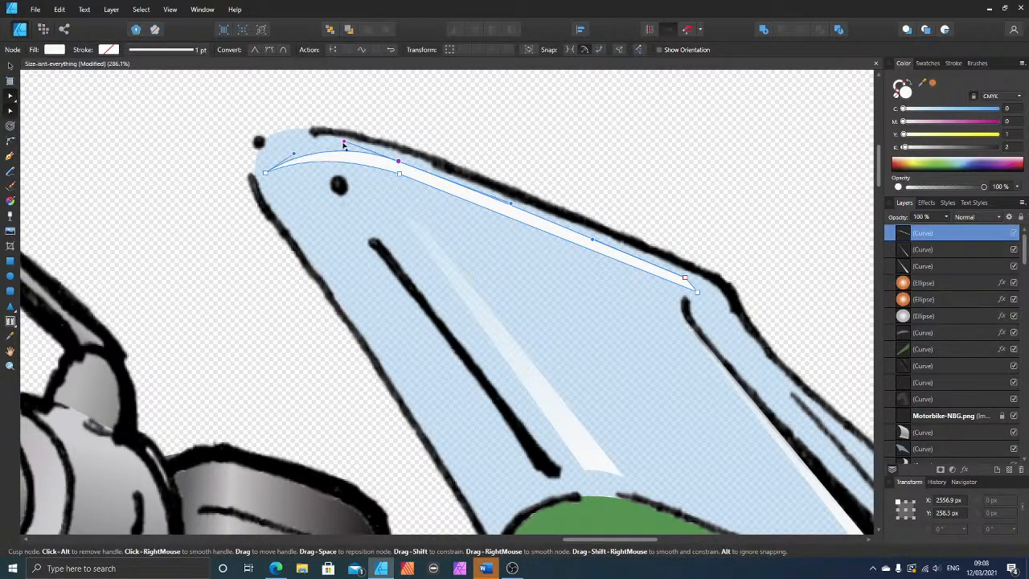
{"action": "left_click", "coordinate": [399, 174]}
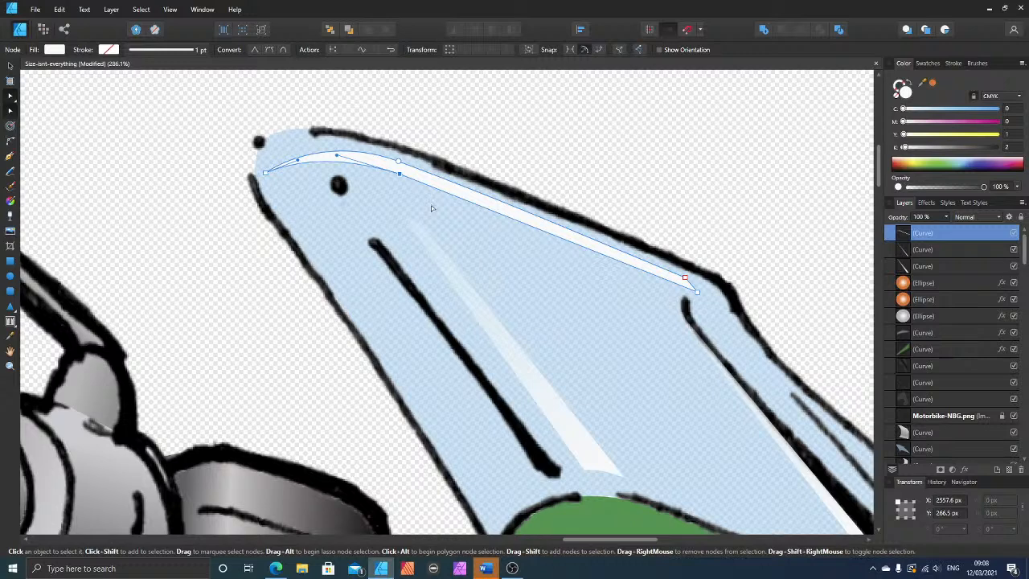
{"action": "key", "text": "Up"}
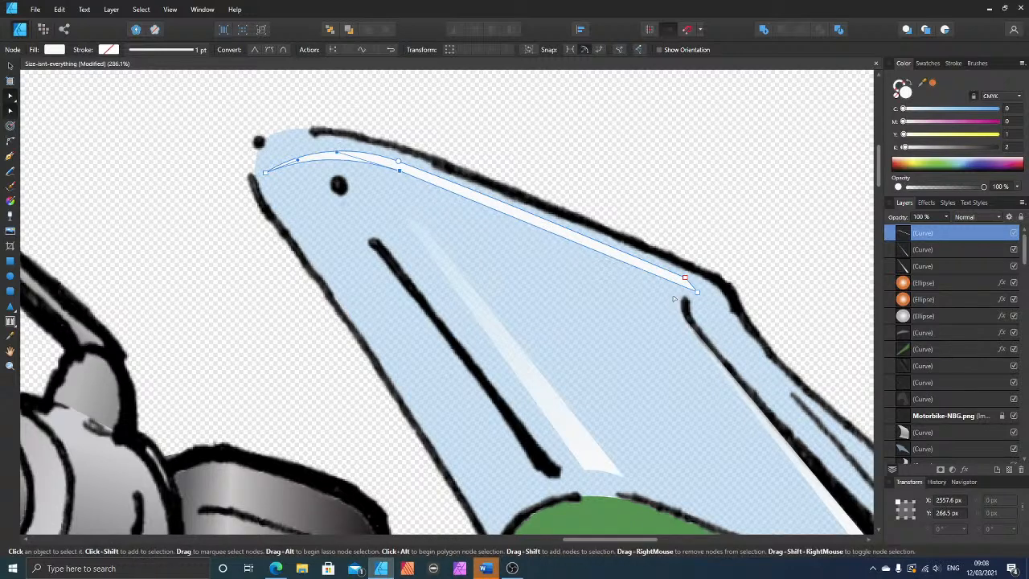
Step: Nudge the two nodes at the strip's wide end closer to the black outline, making an angled end near the windscreen's corner
{"action": "left_click", "coordinate": [685, 278]}
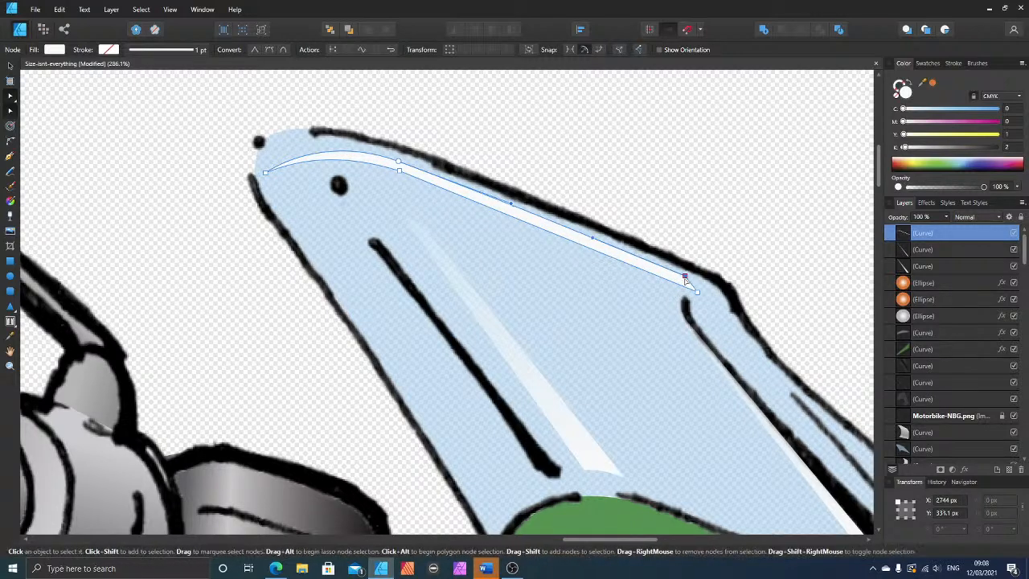
{"action": "key", "text": "Up"}
{"action": "key", "text": "Up"}
{"action": "left_click", "coordinate": [697, 289]}
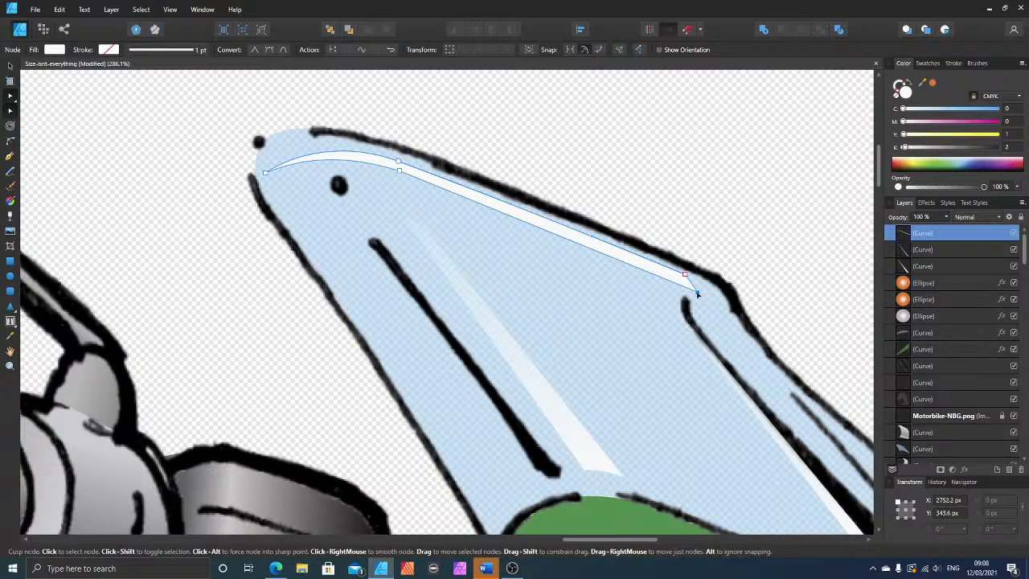
{"action": "key", "text": "Right"}
{"action": "key", "text": "Right"}
{"action": "key", "text": "Right"}
{"action": "key", "text": "Right"}
{"action": "key", "text": "Right"}
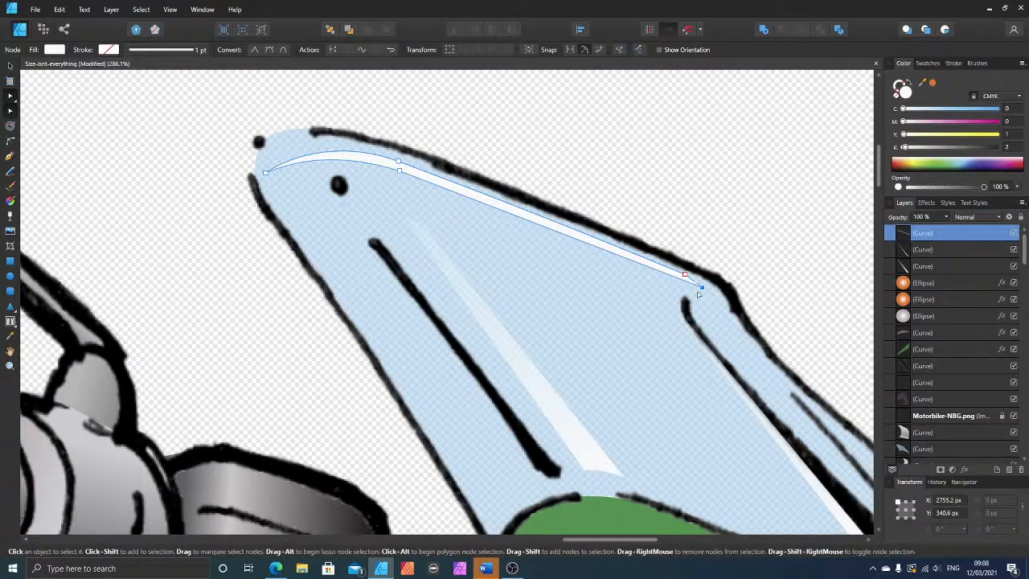
{"action": "key", "text": "Down"}
{"action": "key", "text": "Down"}
{"action": "key", "text": "Down"}
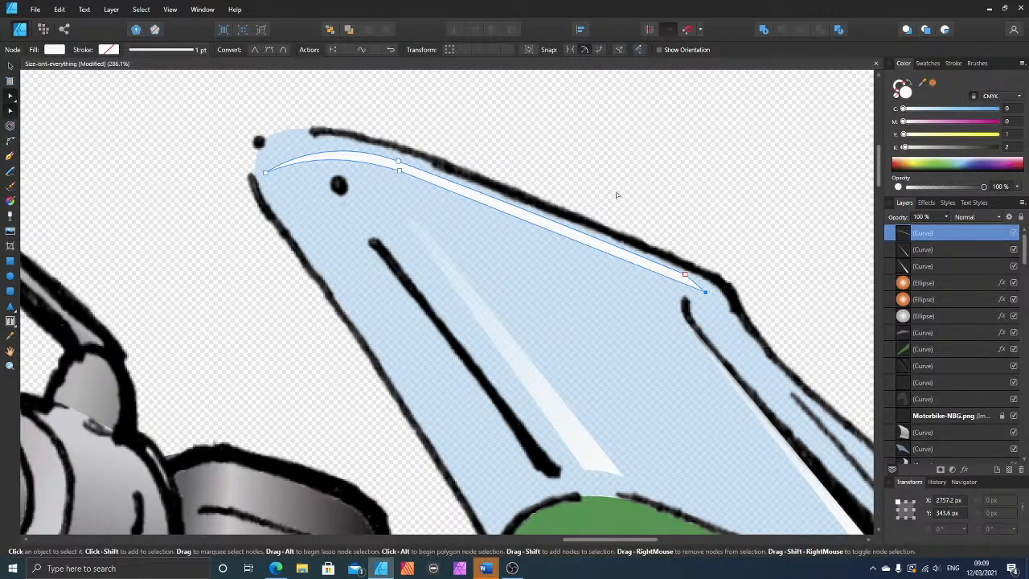
{"action": "left_click", "coordinate": [617, 194]}
Step: Pull the gradient shading shape off the front fork's lower leg to reveal how it is layered, and undo the move
{"action": "scroll", "coordinate": [459, 183], "scroll_direction": "down", "scroll_amount": 8}
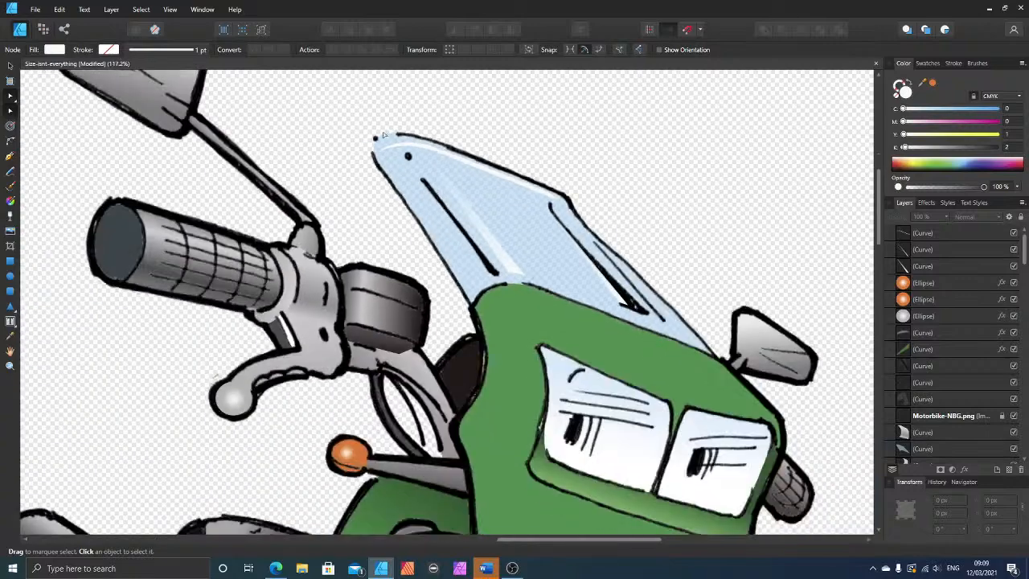
{"action": "scroll", "coordinate": [211, 231], "scroll_direction": "up", "scroll_amount": 1}
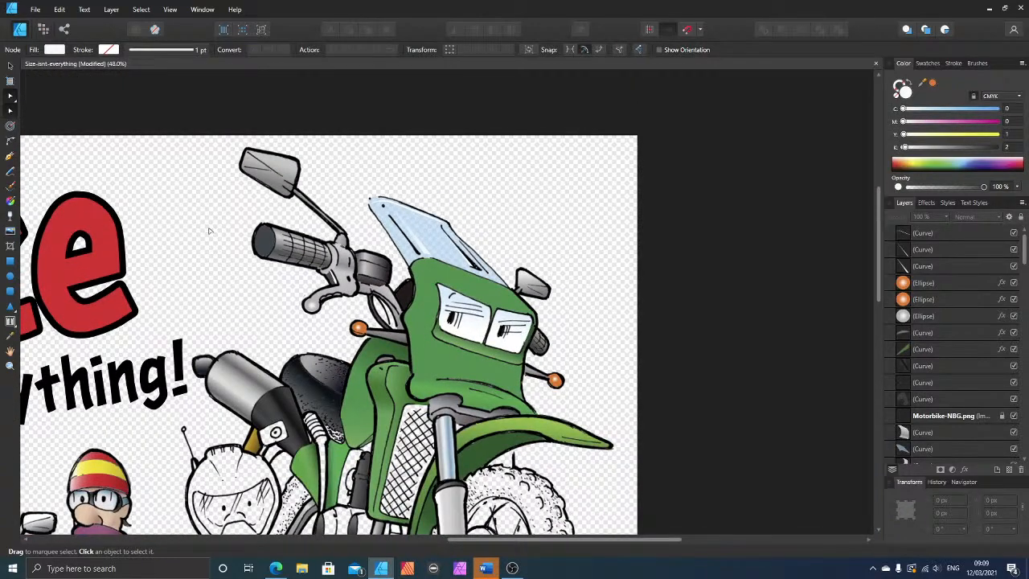
{"action": "scroll", "coordinate": [222, 265], "scroll_direction": "down", "scroll_amount": 3}
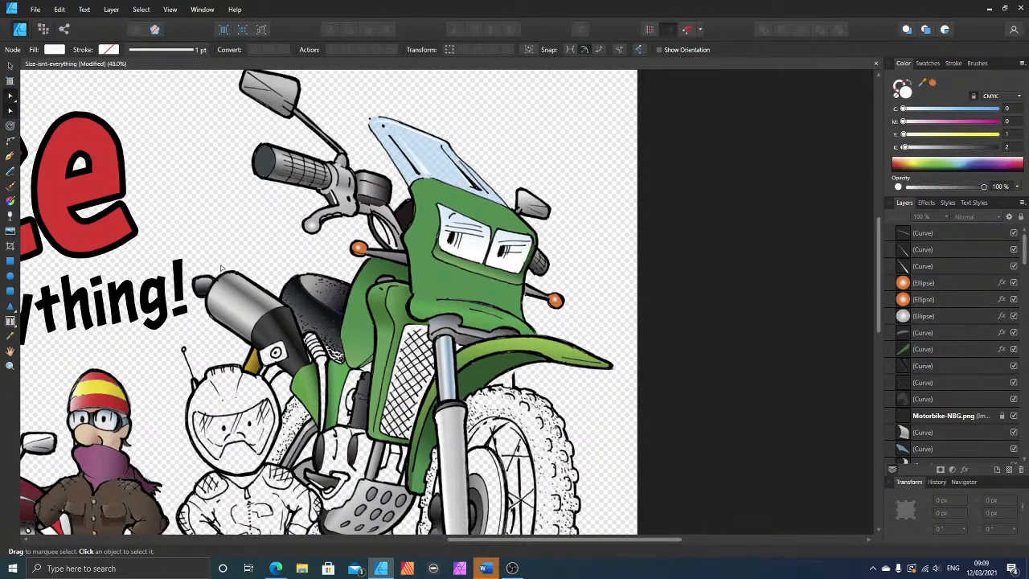
{"action": "scroll", "coordinate": [221, 268], "scroll_direction": "down", "scroll_amount": 4}
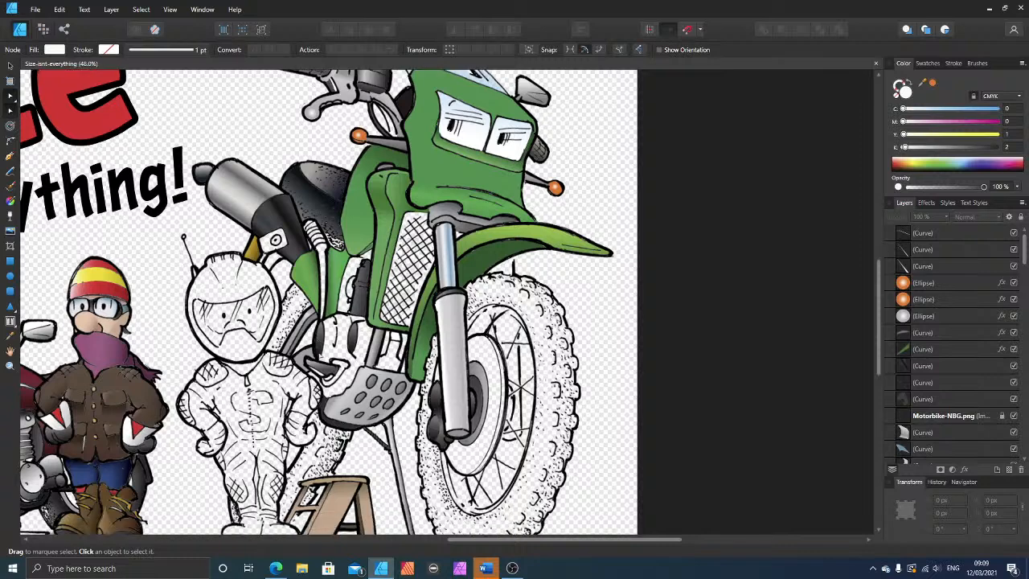
{"action": "scroll", "coordinate": [379, 290], "scroll_direction": "up", "scroll_amount": 3}
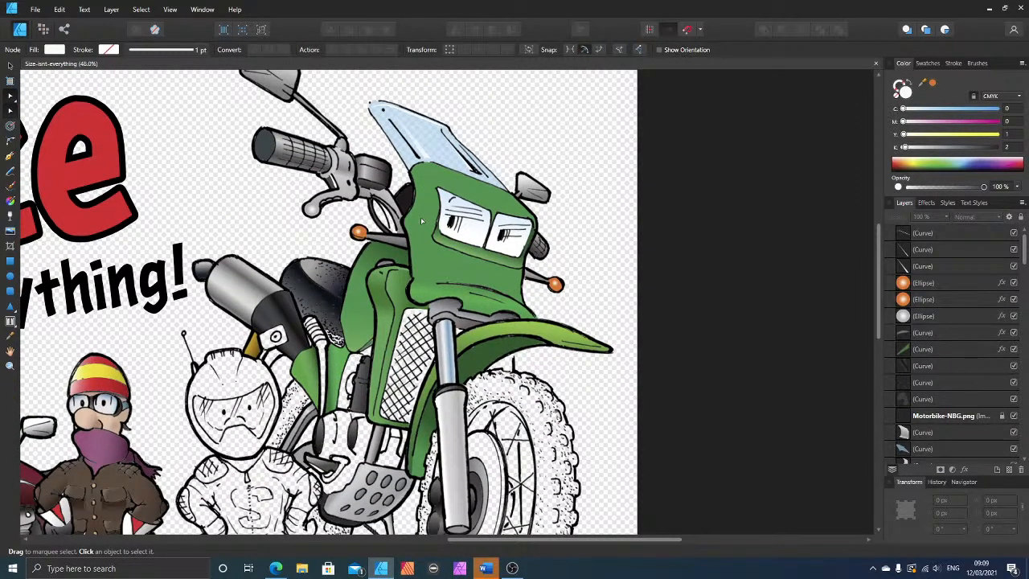
{"action": "scroll", "coordinate": [467, 429], "scroll_direction": "down", "scroll_amount": 4}
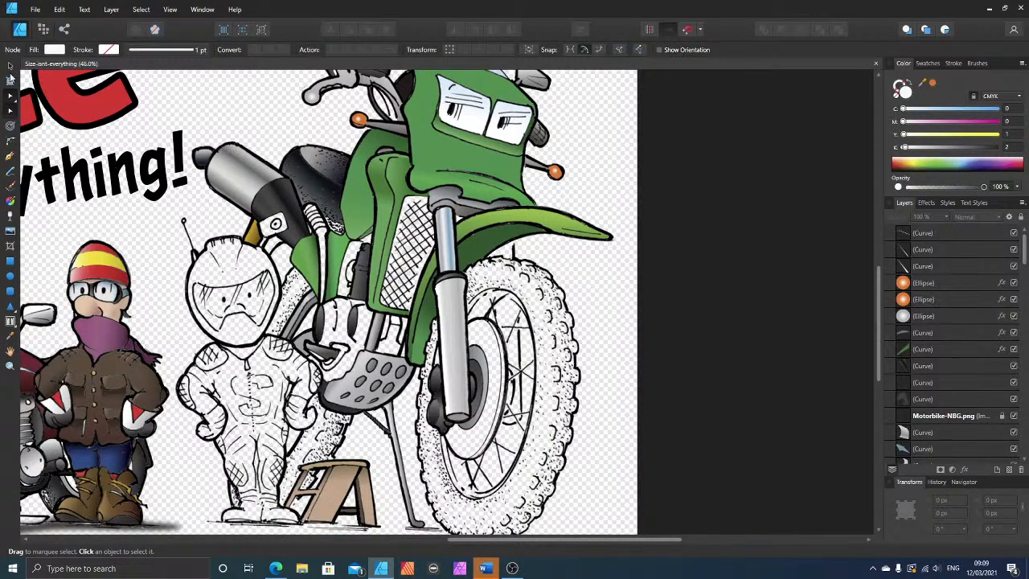
{"action": "left_click", "coordinate": [10, 67]}
{"action": "left_click", "coordinate": [447, 328]}
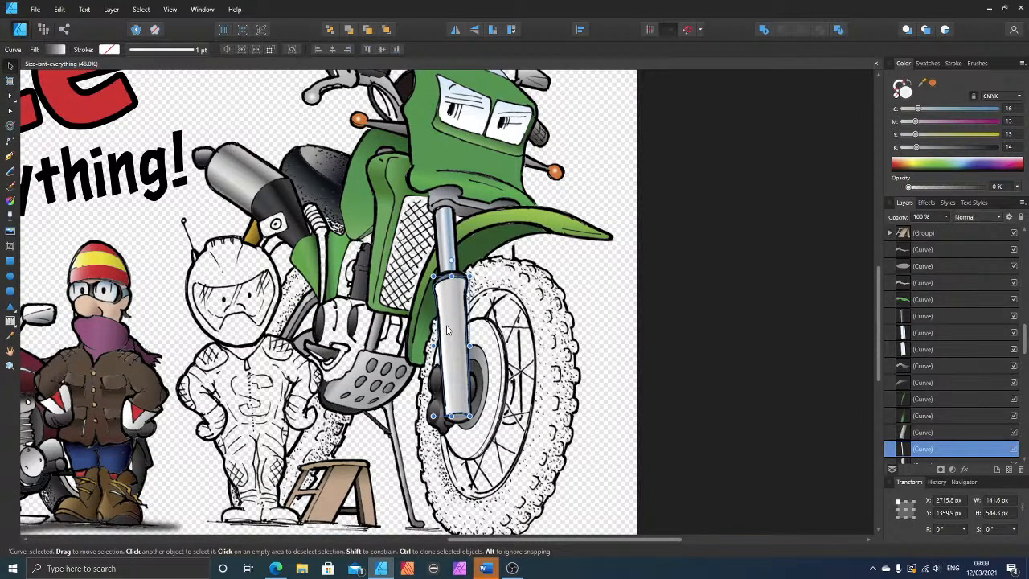
{"action": "left_click_drag", "start_coordinate": [448, 330], "coordinate": [580, 326]}
{"action": "key", "text": "ctrl+z"}
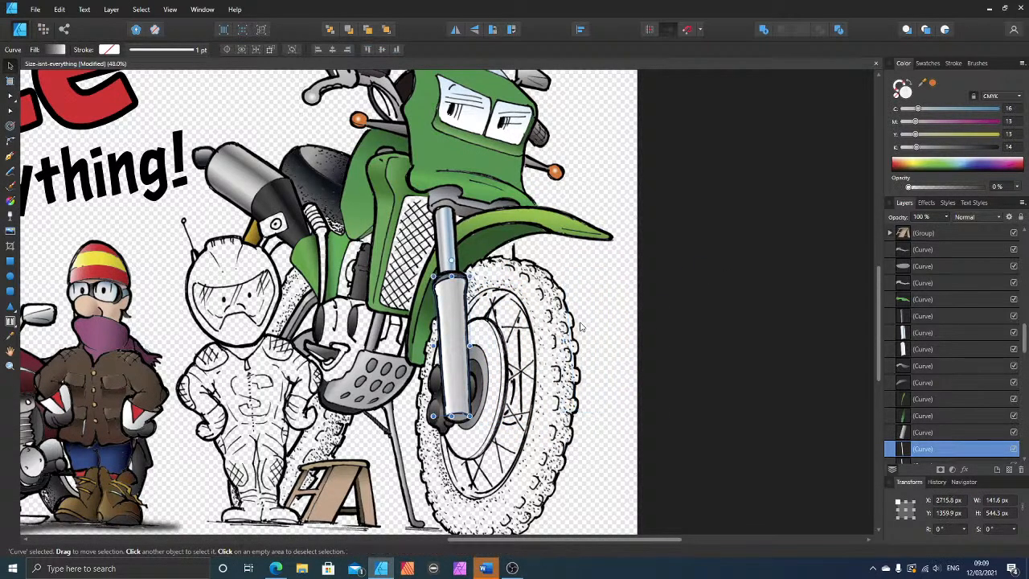
Step: Find the front fork's curves in the layer stack and select them one by one to examine how the upper tube and lower leg are layered
{"action": "scroll", "coordinate": [921, 448], "scroll_direction": "down", "scroll_amount": 3}
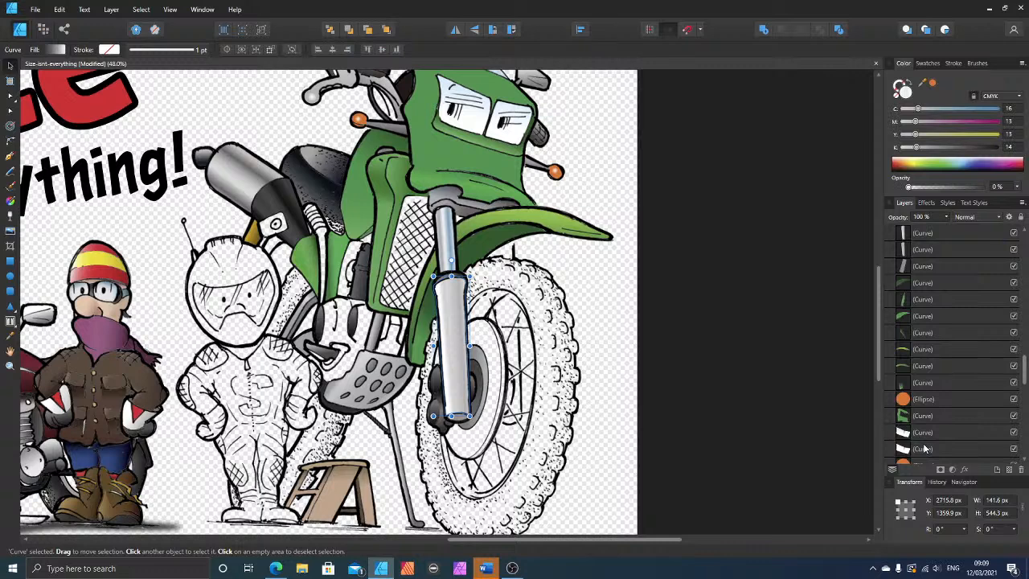
{"action": "scroll", "coordinate": [924, 448], "scroll_direction": "up", "scroll_amount": 3}
{"action": "scroll", "coordinate": [924, 449], "scroll_direction": "down", "scroll_amount": 5}
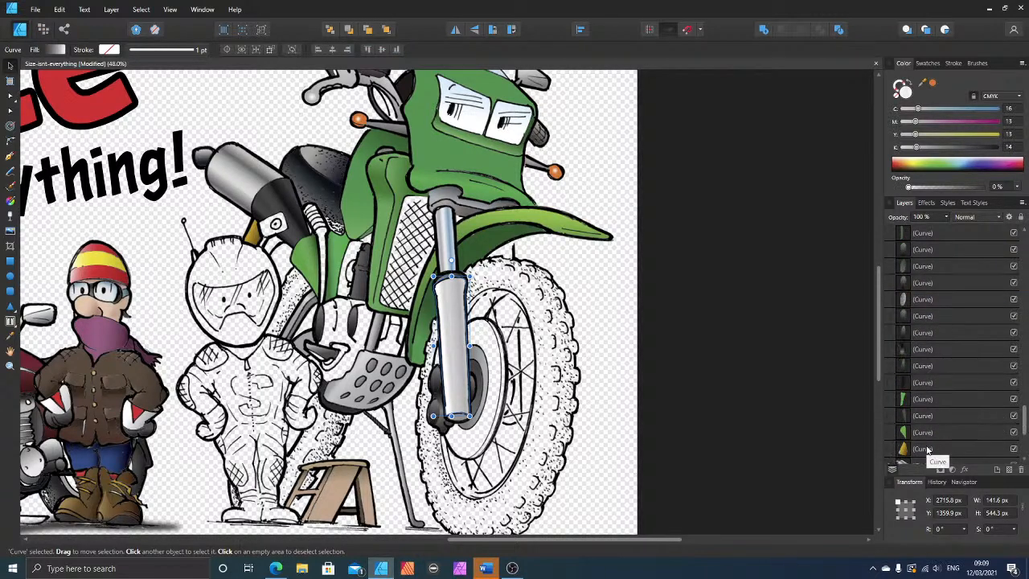
{"action": "scroll", "coordinate": [927, 449], "scroll_direction": "up", "scroll_amount": 4}
{"action": "scroll", "coordinate": [927, 449], "scroll_direction": "up", "scroll_amount": 3}
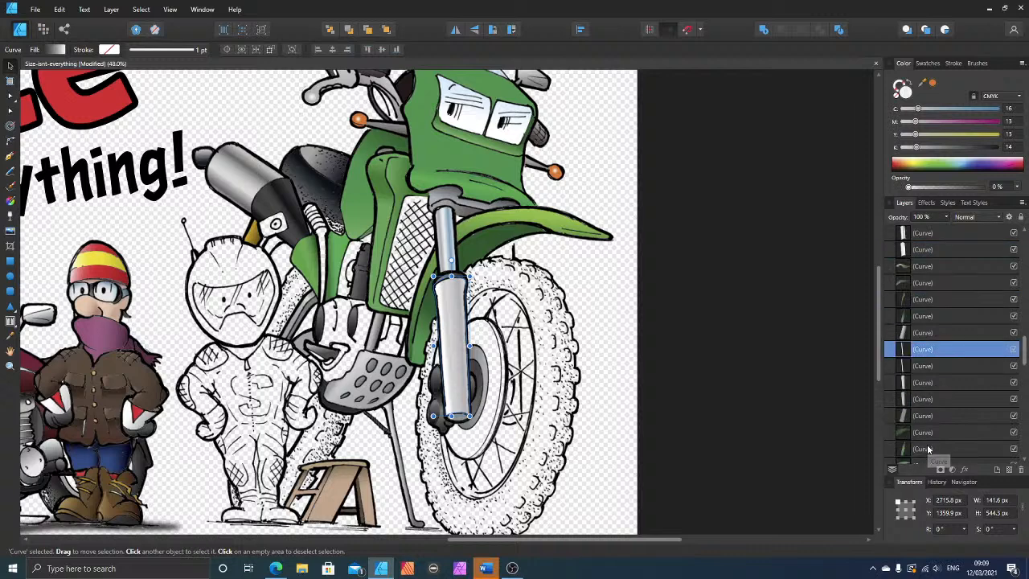
{"action": "scroll", "coordinate": [927, 448], "scroll_direction": "up", "scroll_amount": 6}
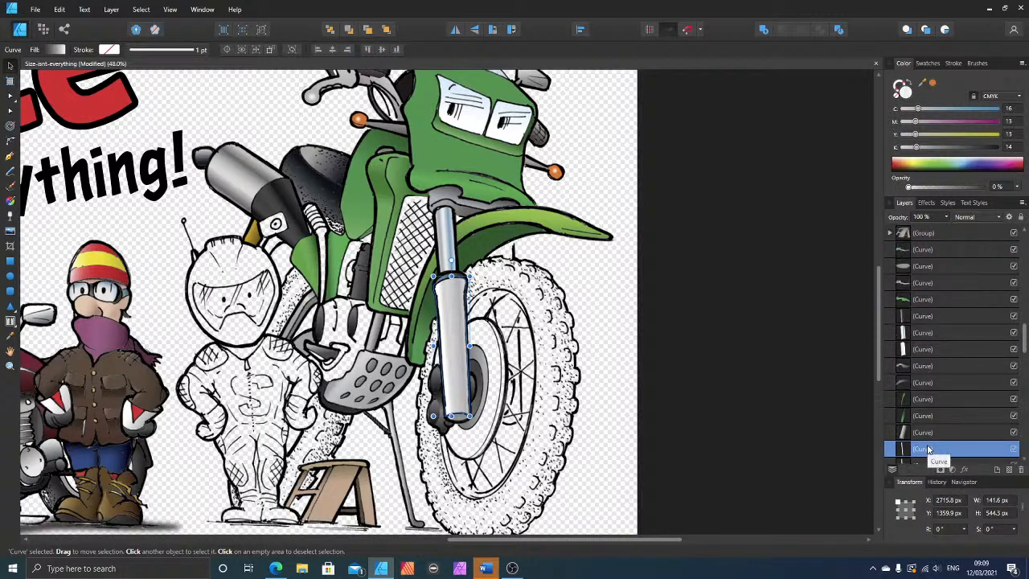
{"action": "left_click", "coordinate": [906, 351]}
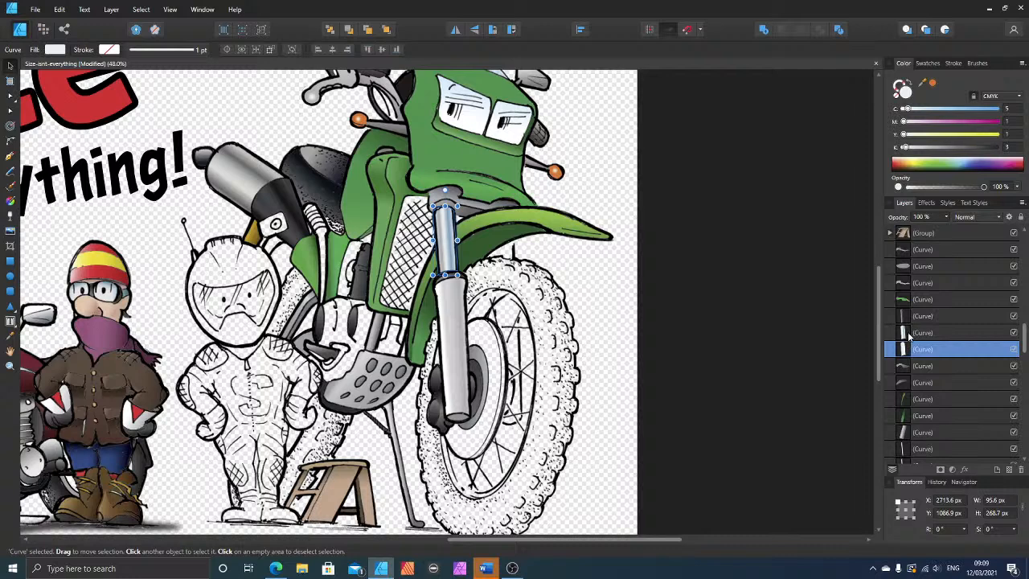
{"action": "left_click", "coordinate": [910, 334]}
{"action": "left_click", "coordinate": [915, 318]}
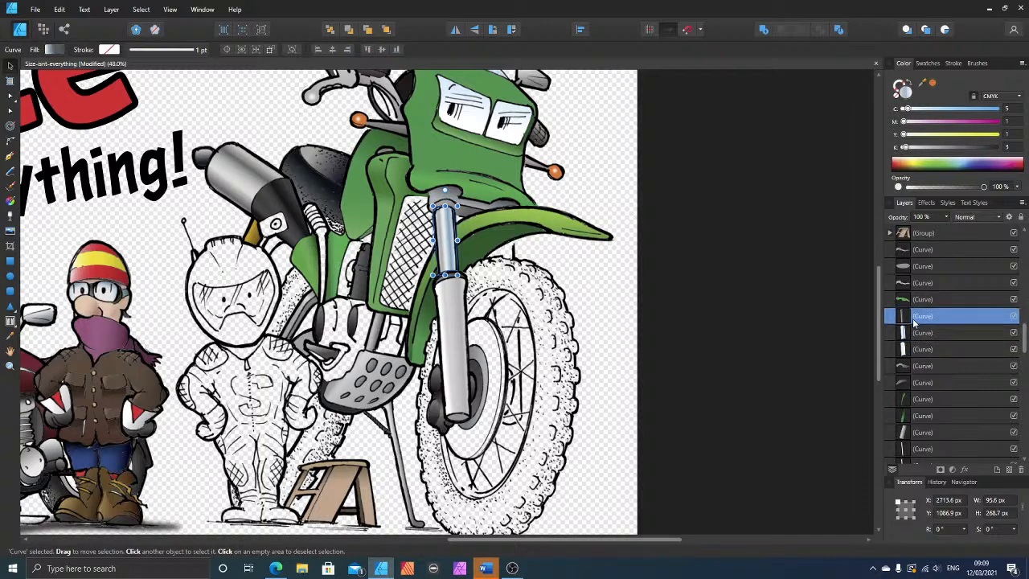
{"action": "left_click", "coordinate": [923, 450]}
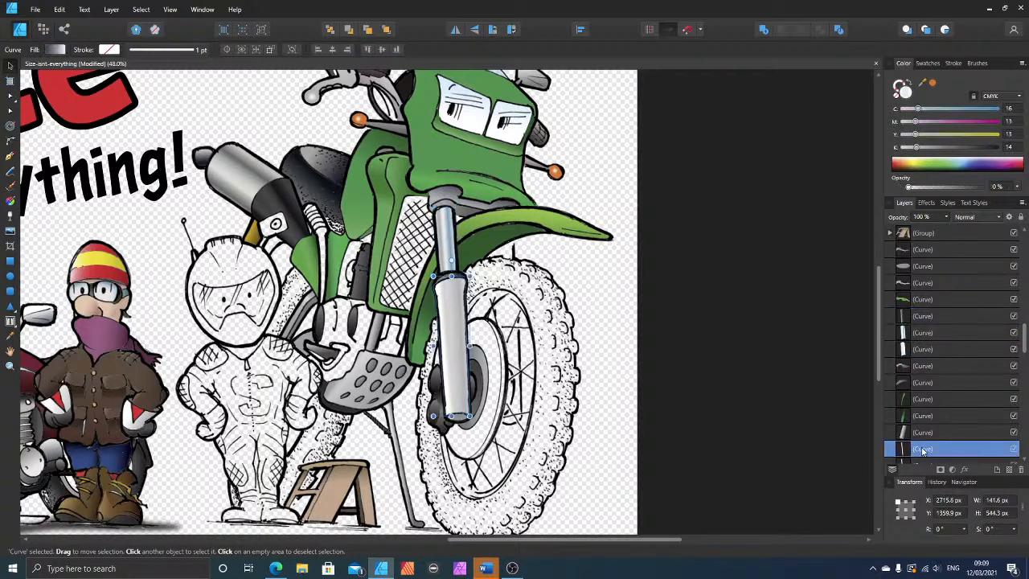
Step: Identify the four stacked curves that make up the front fork's lower leg and group them
{"action": "scroll", "coordinate": [928, 438], "scroll_direction": "down", "scroll_amount": 3}
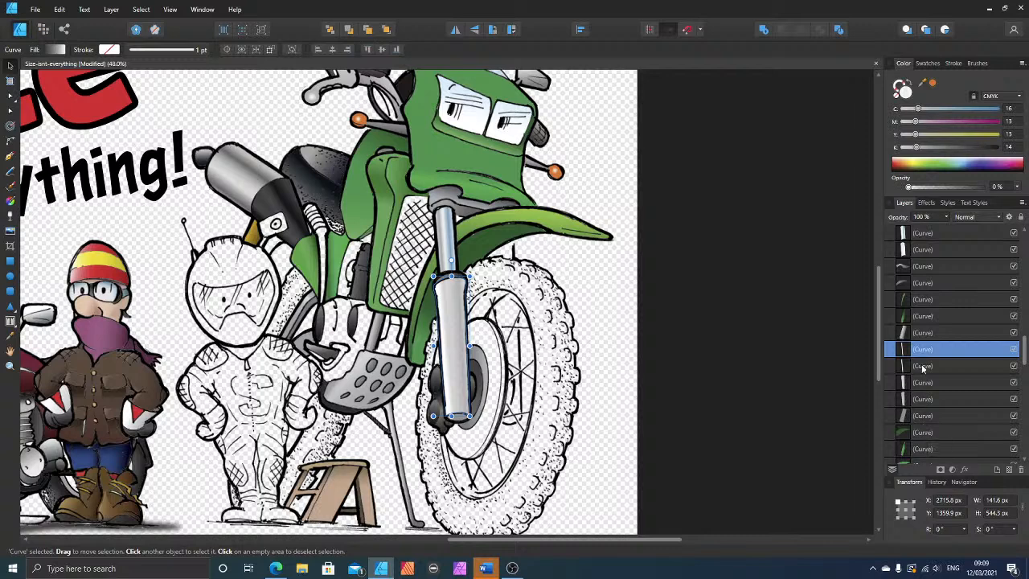
{"action": "left_click", "coordinate": [925, 369]}
{"action": "left_click", "coordinate": [929, 385]}
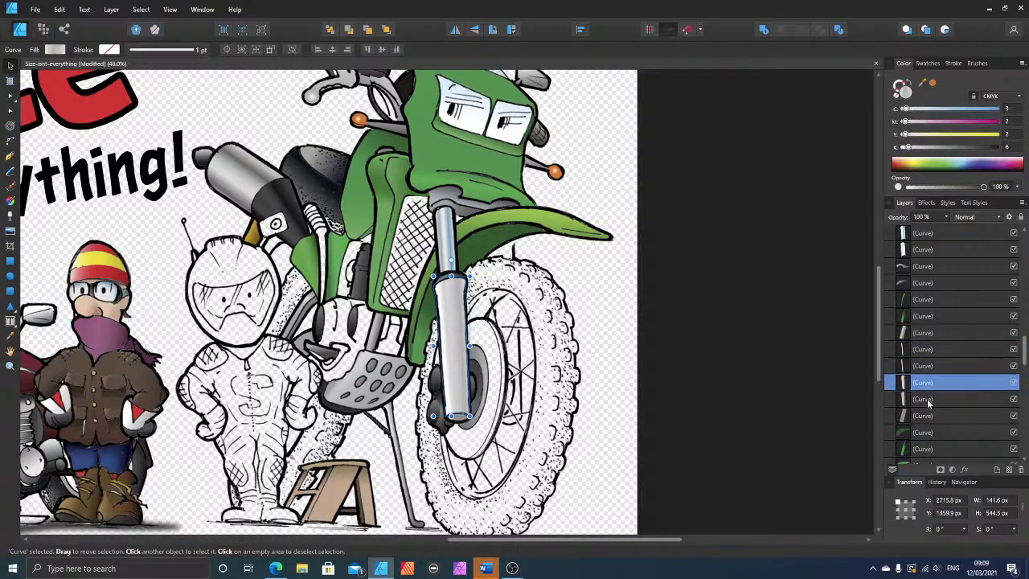
{"action": "left_click", "coordinate": [933, 403]}
{"action": "left_click", "coordinate": [935, 417]}
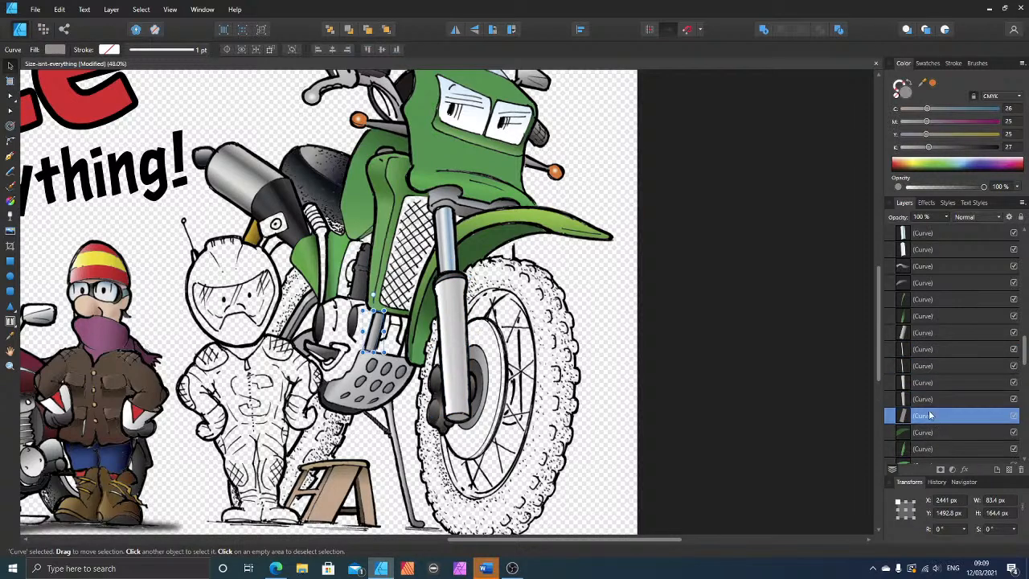
{"action": "left_click", "coordinate": [929, 400]}
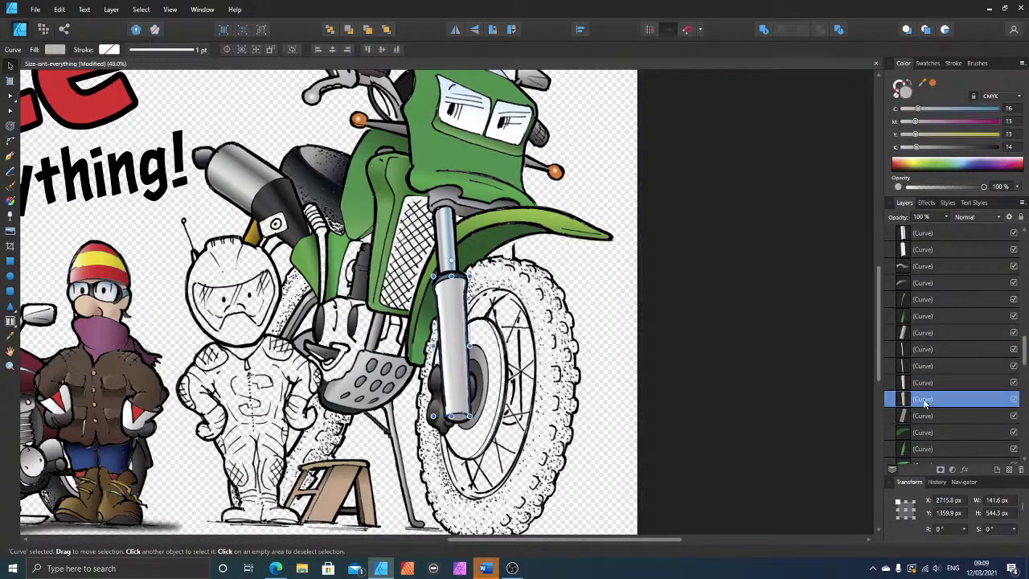
{"action": "left_click", "coordinate": [919, 352], "text": "shift"}
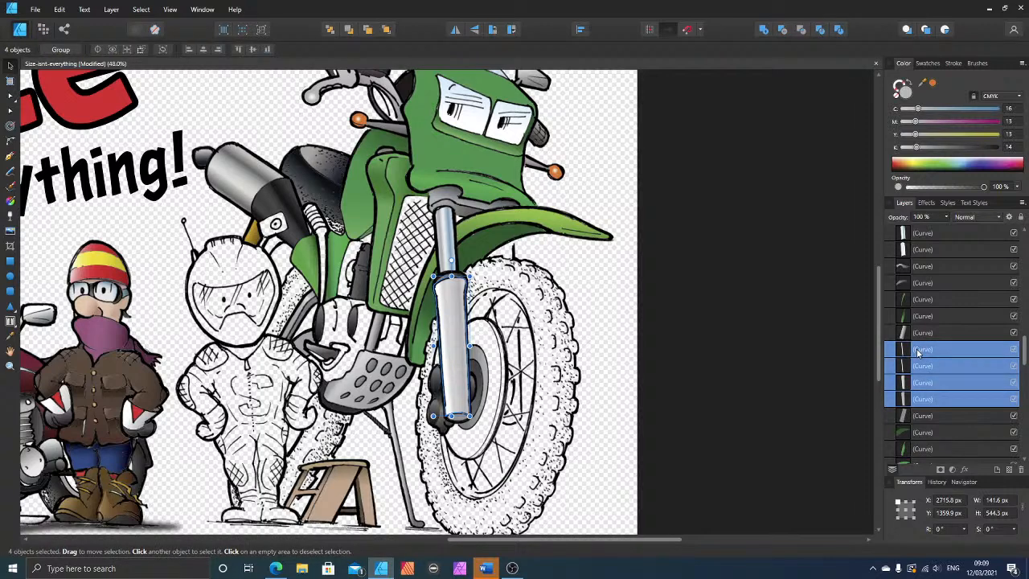
{"action": "key", "text": "ctrl+g"}
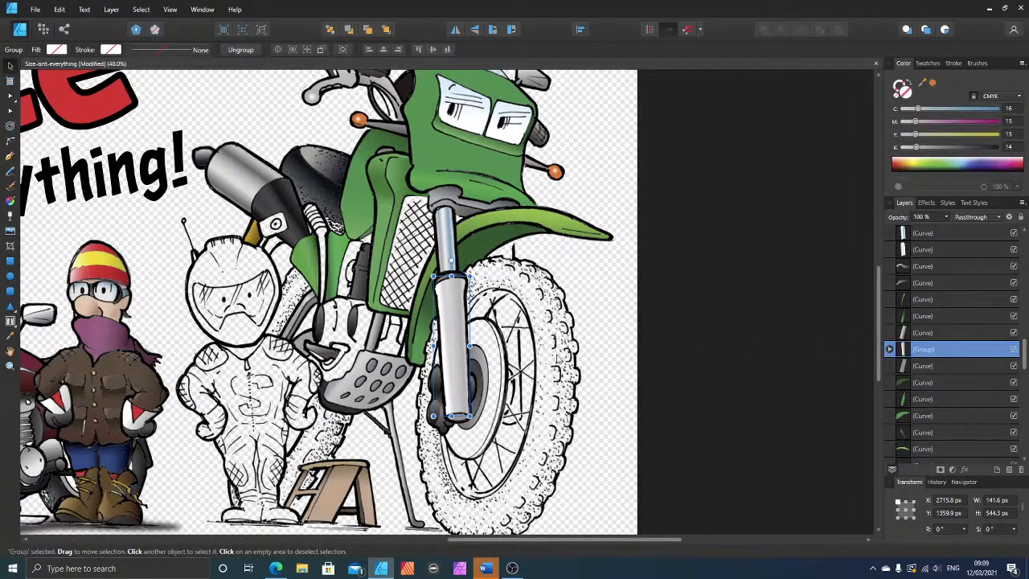
Step: Duplicate the fork's lower leg group and fit the copy over the second fork leg behind the wheel spokes, aligning it with the outline
{"action": "key", "text": "ctrl+j"}
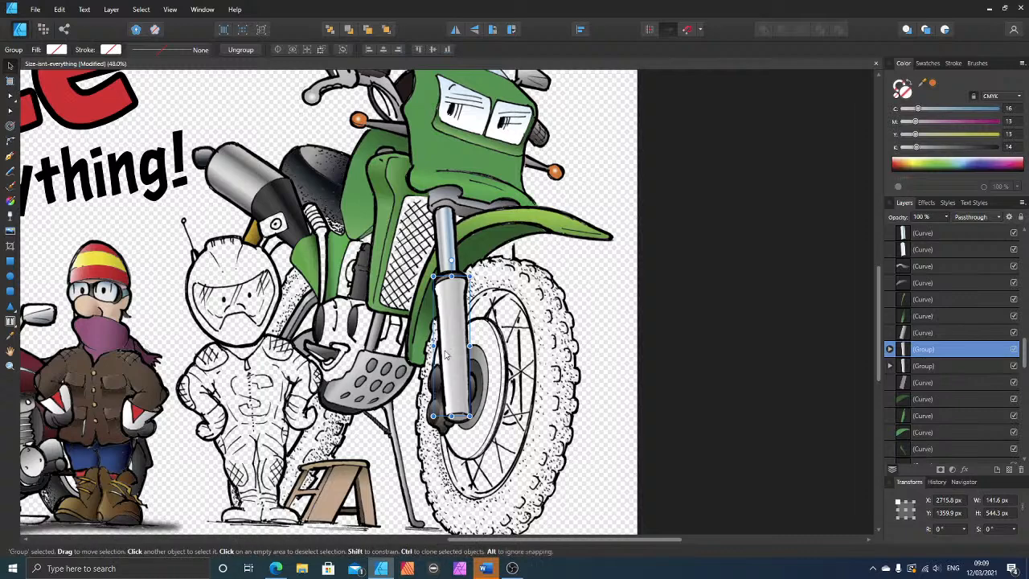
{"action": "left_click_drag", "start_coordinate": [453, 356], "coordinate": [506, 364]}
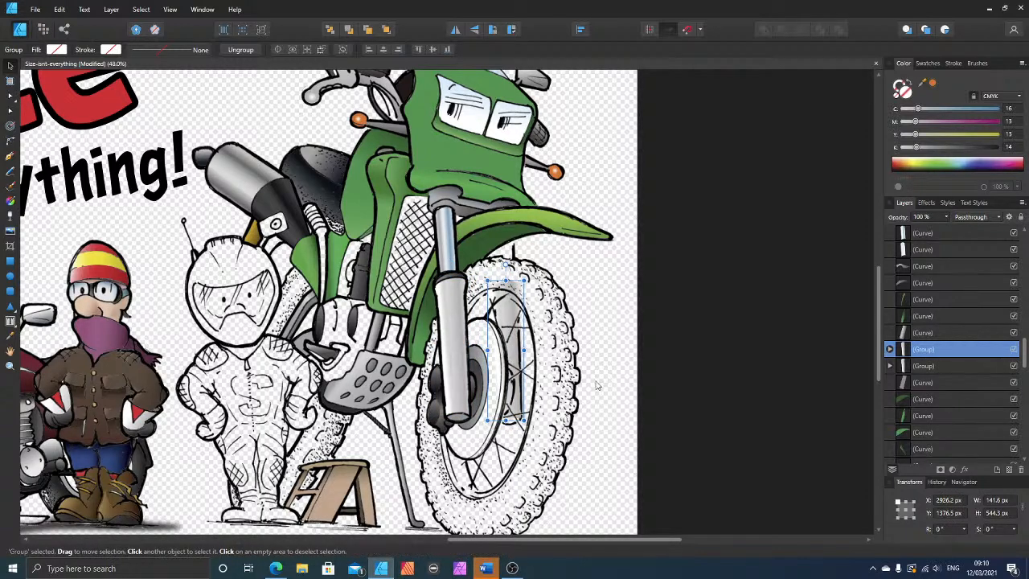
{"action": "scroll", "coordinate": [626, 375], "scroll_direction": "down", "scroll_amount": 4}
{"action": "scroll", "coordinate": [626, 374], "scroll_direction": "up", "scroll_amount": 4}
{"action": "scroll", "coordinate": [624, 375], "scroll_direction": "up", "scroll_amount": 5}
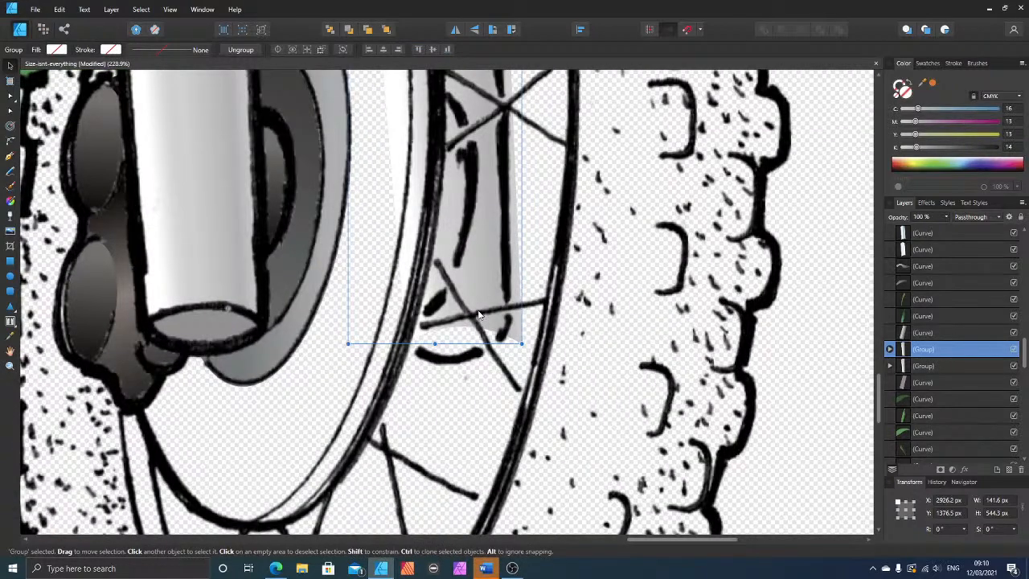
{"action": "key", "text": "Left"}
{"action": "key", "text": "Left"}
{"action": "key", "text": "Left"}
{"action": "key", "text": "Left"}
{"action": "key", "text": "Left"}
{"action": "key", "text": "Up"}
{"action": "key", "text": "Up"}
{"action": "key", "text": "Up"}
{"action": "key", "text": "Up"}
{"action": "key", "text": "Left"}
{"action": "key", "text": "Left"}
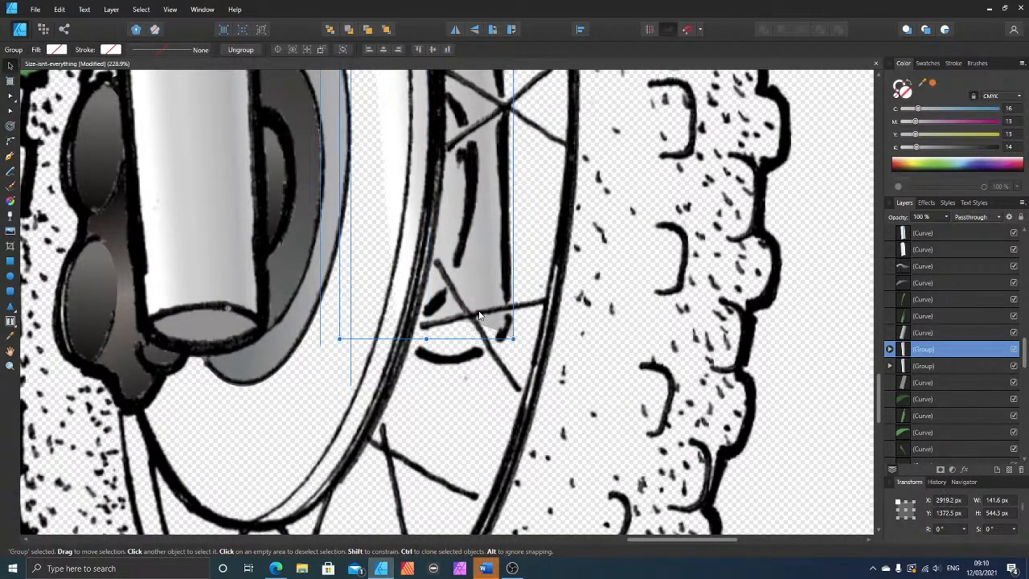
{"action": "key", "text": "Up"}
{"action": "key", "text": "Up"}
{"action": "key", "text": "Up"}
{"action": "key", "text": "Up"}
{"action": "key", "text": "Up"}
{"action": "key", "text": "Up"}
{"action": "key", "text": "Left"}
{"action": "key", "text": "Left"}
{"action": "key", "text": "Left"}
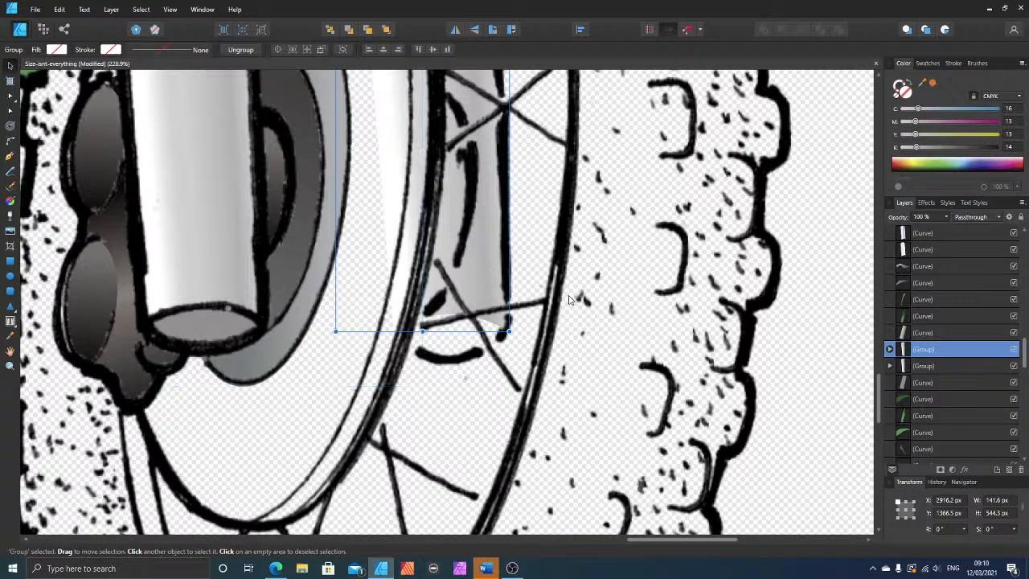
{"action": "key", "text": "Left"}
Step: Ungroup the copied fork leg into separate curves for node editing
{"action": "scroll", "coordinate": [555, 161], "scroll_direction": "up", "scroll_amount": 3}
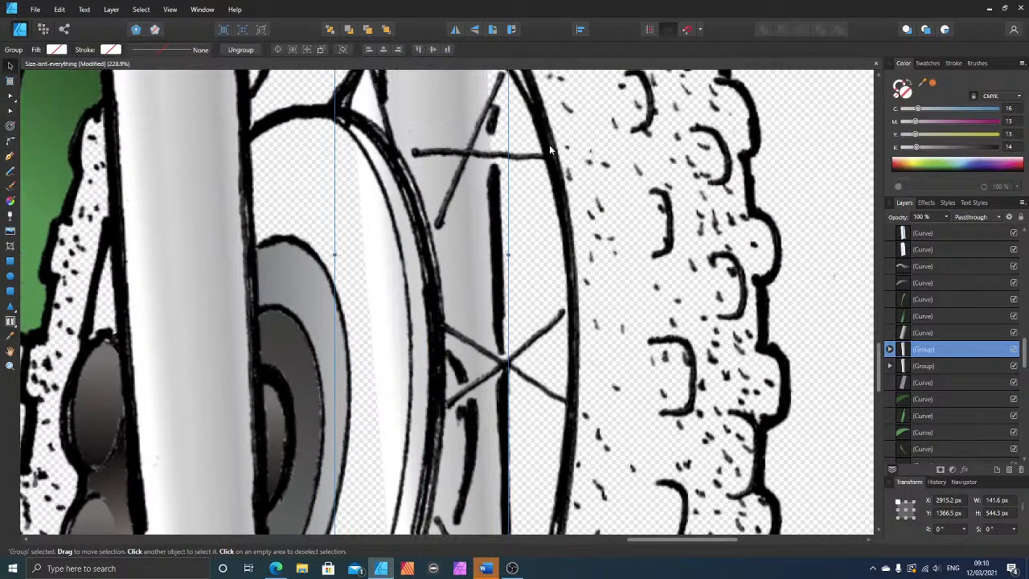
{"action": "scroll", "coordinate": [551, 150], "scroll_direction": "up", "scroll_amount": 3}
{"action": "scroll", "coordinate": [551, 146], "scroll_direction": "up", "scroll_amount": 2}
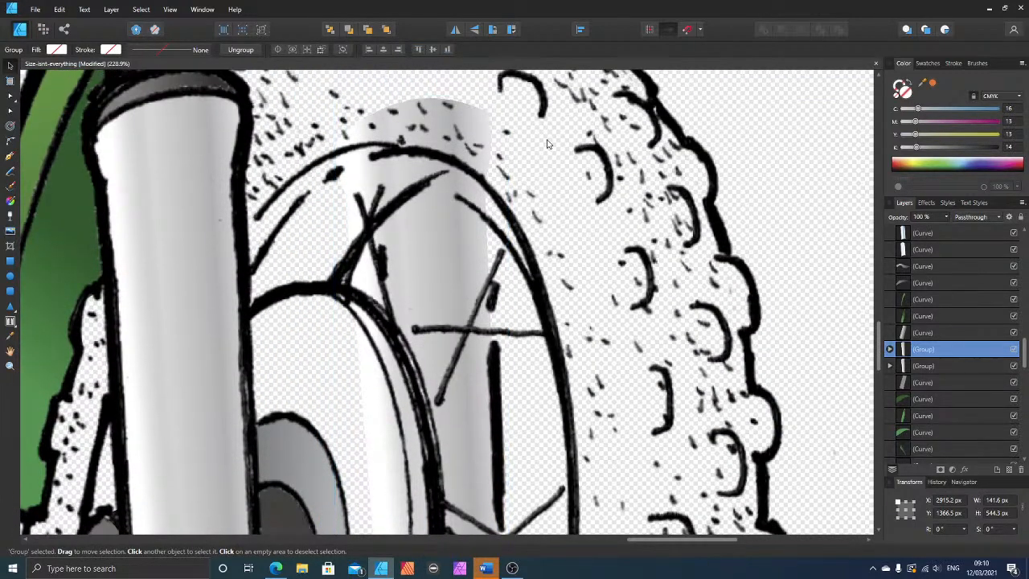
{"action": "left_click", "coordinate": [12, 112]}
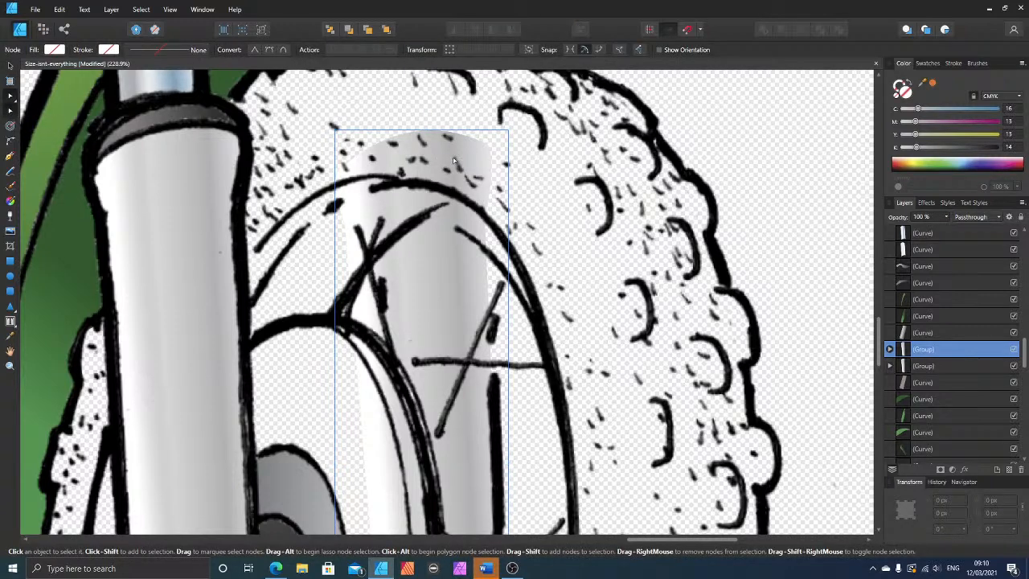
{"action": "right_click", "coordinate": [448, 155]}
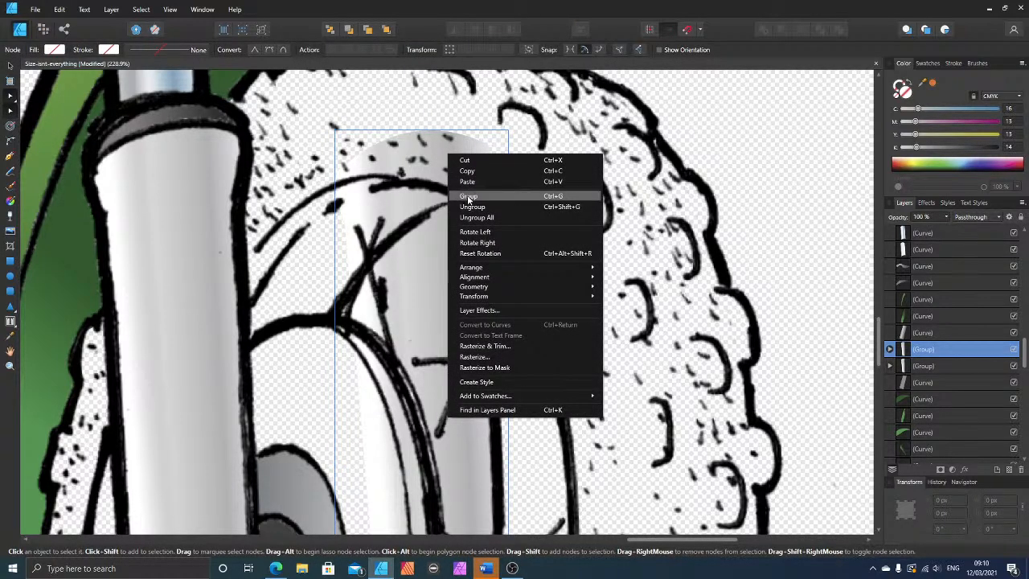
{"action": "left_click", "coordinate": [555, 199]}
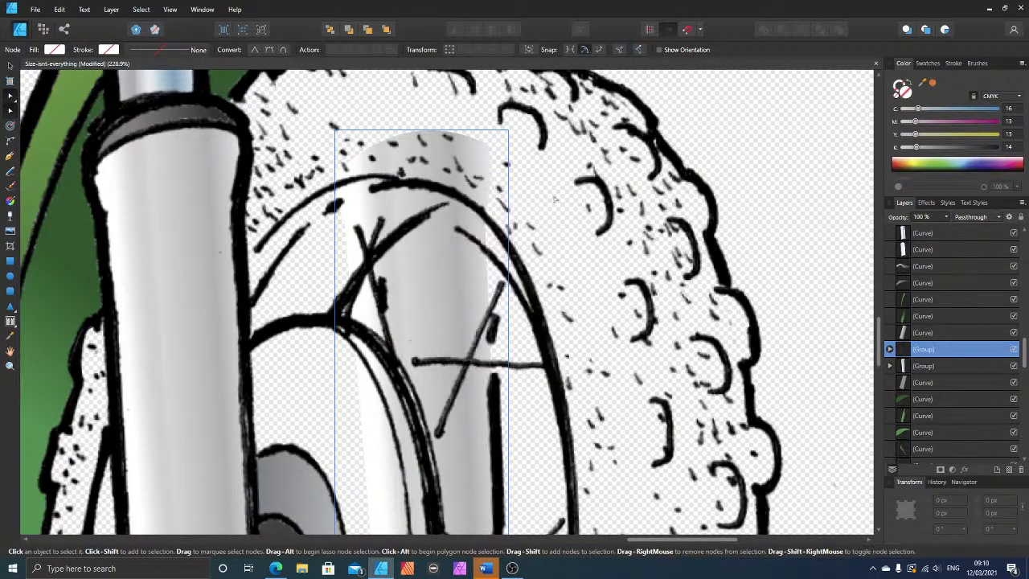
{"action": "right_click", "coordinate": [465, 171]}
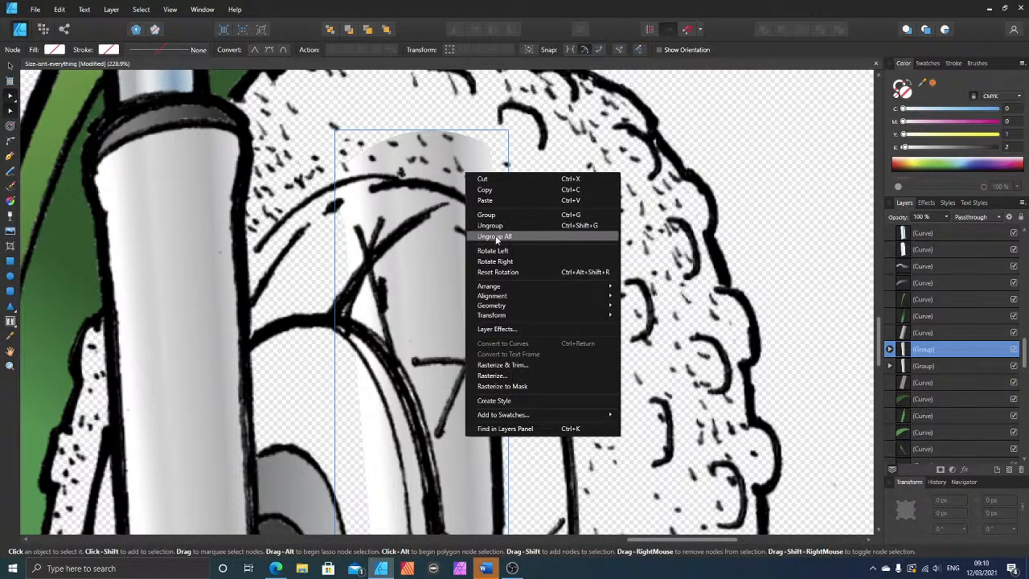
{"action": "left_click", "coordinate": [496, 228]}
Step: Delete the upper outer corner node, on the tyre side, from each stacked curve of the copied fork leg
{"action": "left_click", "coordinate": [486, 151]}
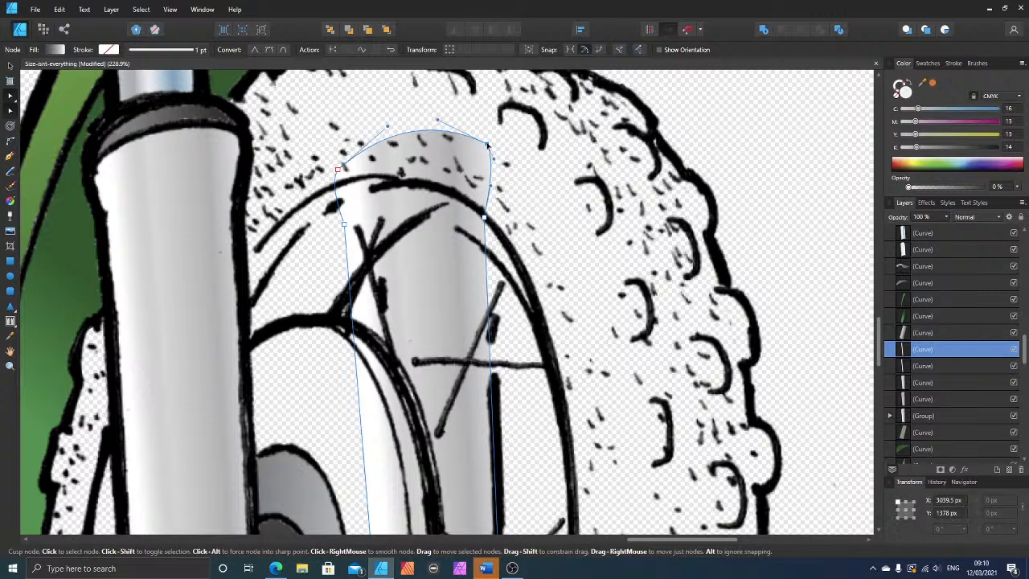
{"action": "left_click_drag", "start_coordinate": [487, 146], "coordinate": [475, 189]}
{"action": "left_click", "coordinate": [484, 147]}
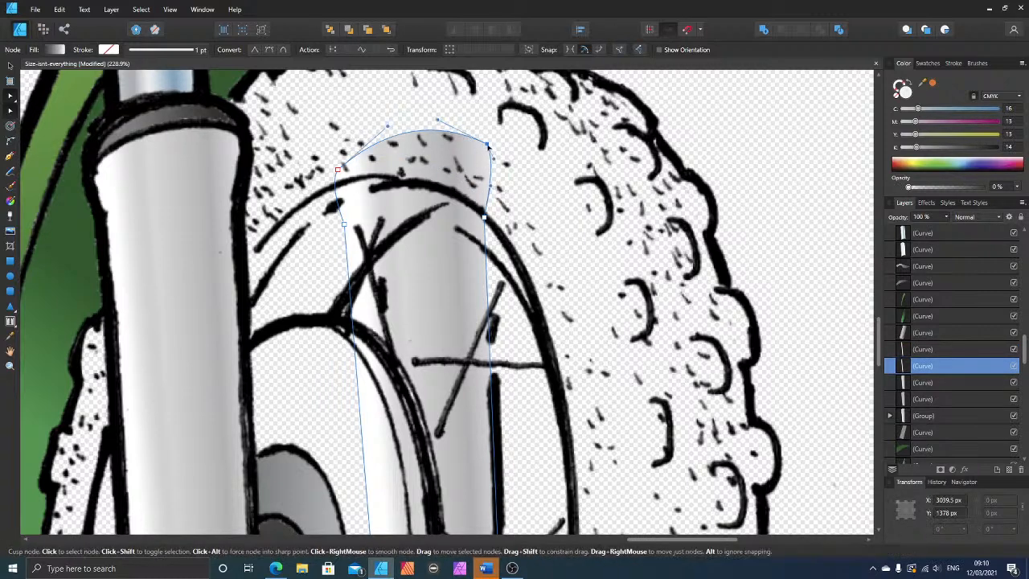
{"action": "left_click", "coordinate": [479, 160]}
{"action": "left_click", "coordinate": [487, 145]}
{"action": "key", "text": "Delete"}
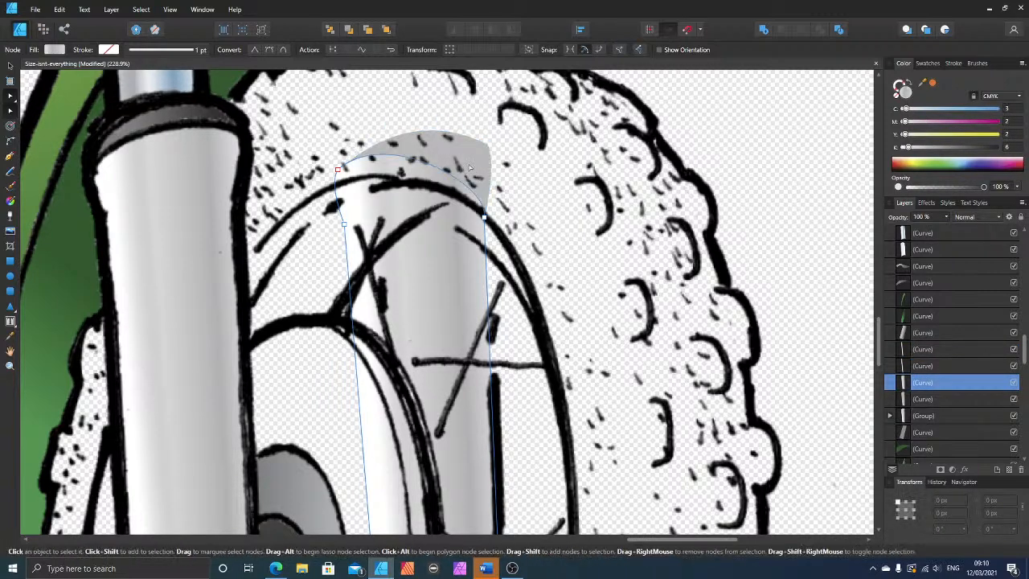
{"action": "left_click", "coordinate": [477, 157]}
{"action": "left_click", "coordinate": [487, 147]}
{"action": "key", "text": "Delete"}
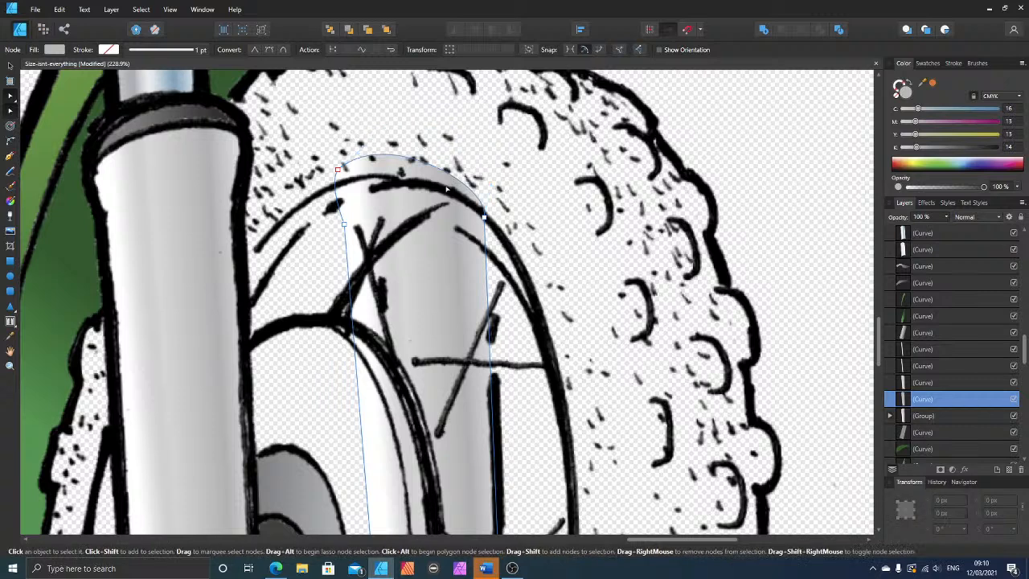
Step: Delete the upper inner corner node, on the side nearest the original leg, from the copied fork leg's stacked curves
{"action": "left_click", "coordinate": [339, 171]}
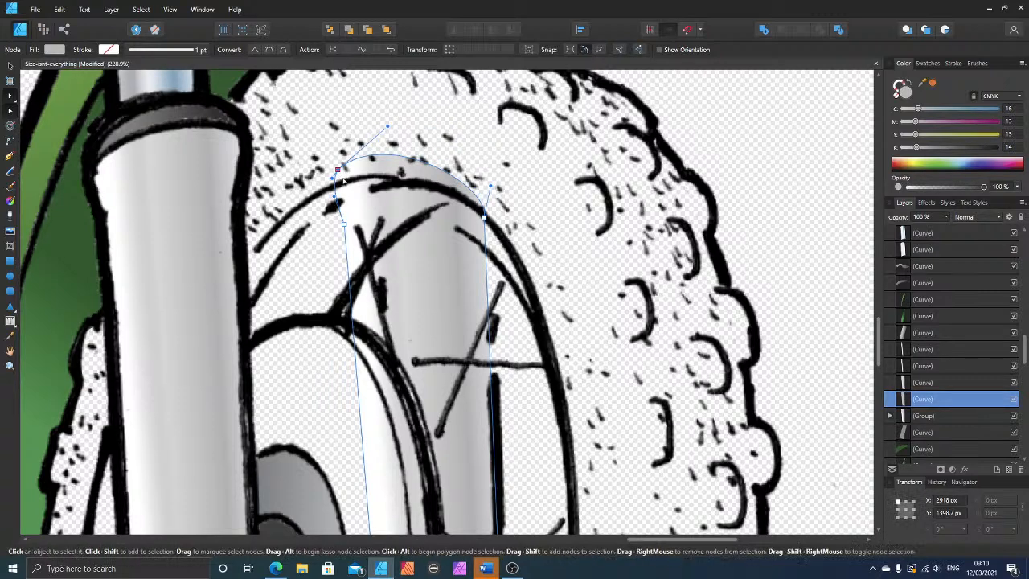
{"action": "key", "text": "Delete"}
{"action": "left_click", "coordinate": [343, 177]}
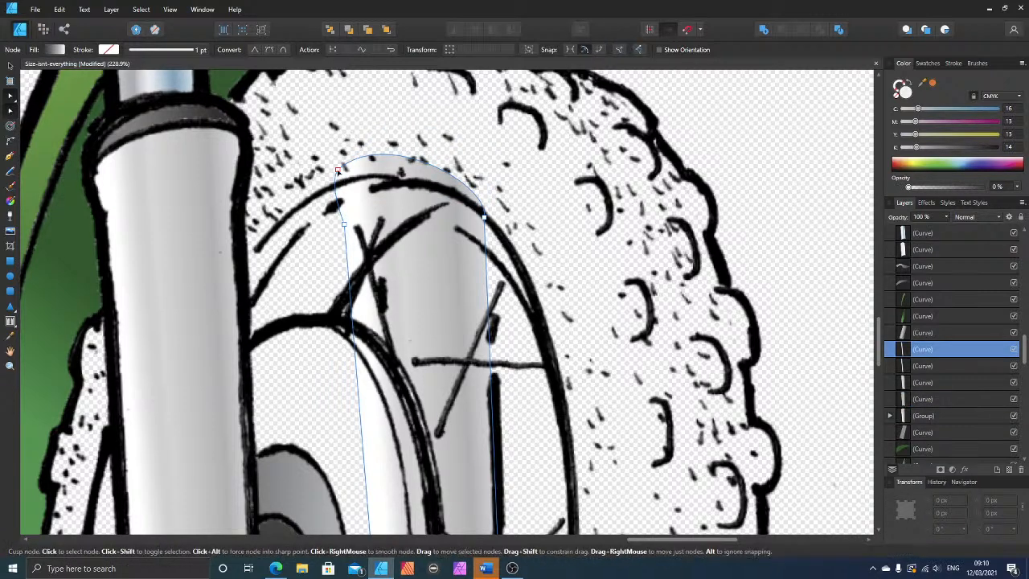
{"action": "left_click", "coordinate": [339, 171]}
{"action": "key", "text": "Delete"}
{"action": "left_click", "coordinate": [339, 171]}
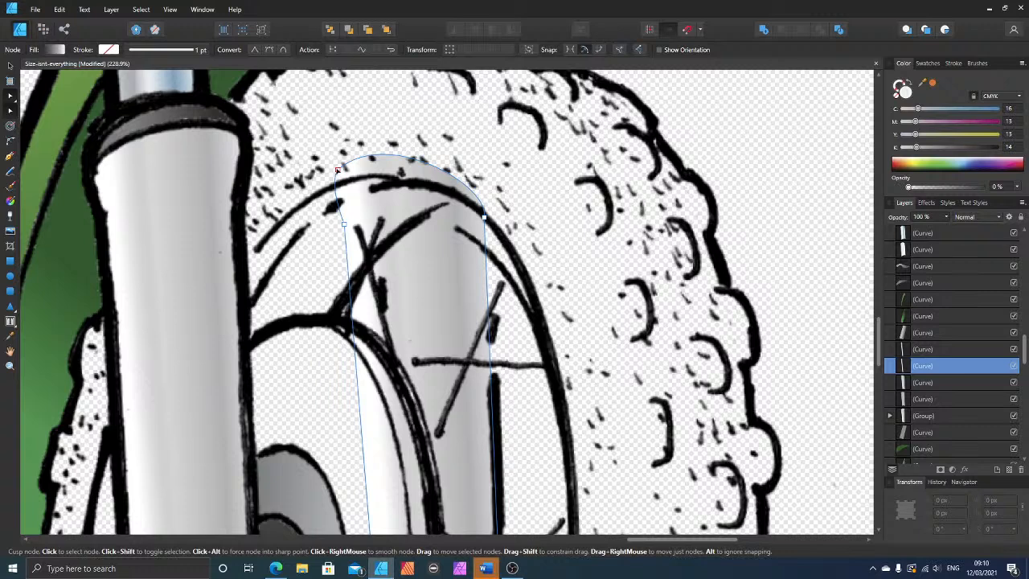
{"action": "left_click", "coordinate": [339, 170]}
{"action": "key", "text": "Delete"}
{"action": "left_click", "coordinate": [341, 172]}
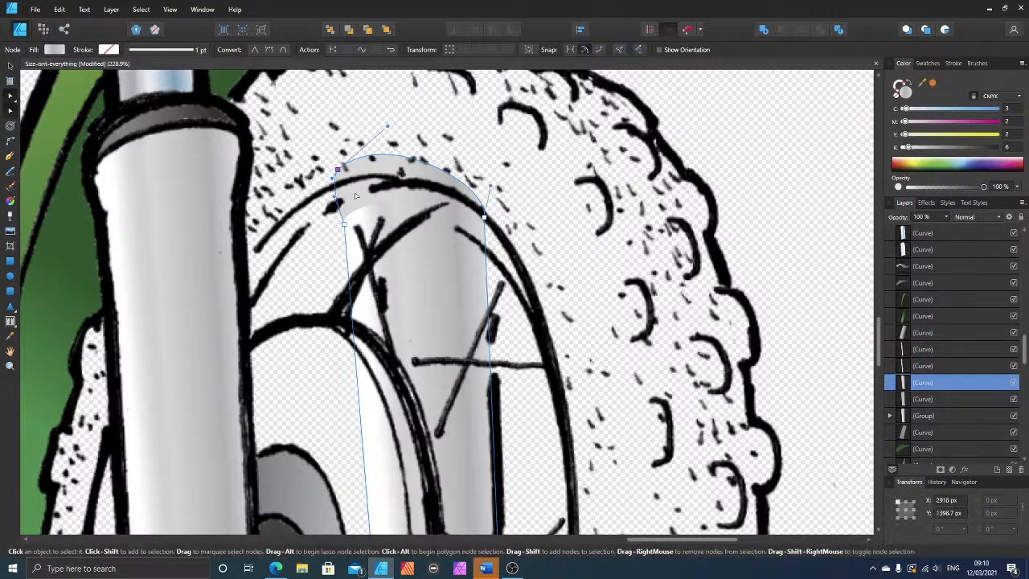
Step: Raise the upper inner node on two of the copied leg's curves and bend their top edges to follow the wheel rim's outline
{"action": "left_click_drag", "start_coordinate": [345, 224], "coordinate": [343, 207]}
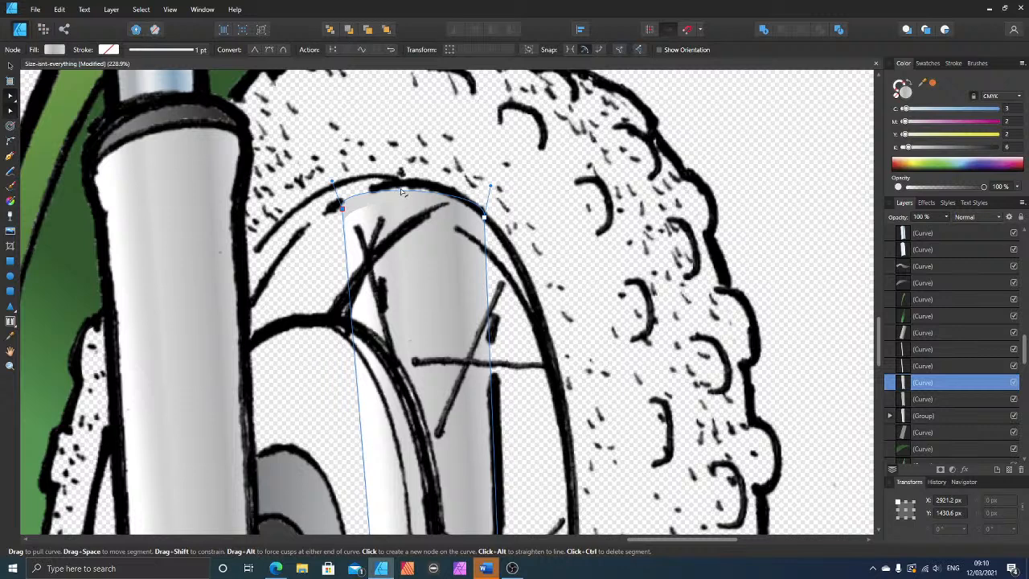
{"action": "left_click_drag", "start_coordinate": [404, 189], "coordinate": [404, 183]}
{"action": "left_click", "coordinate": [367, 215]}
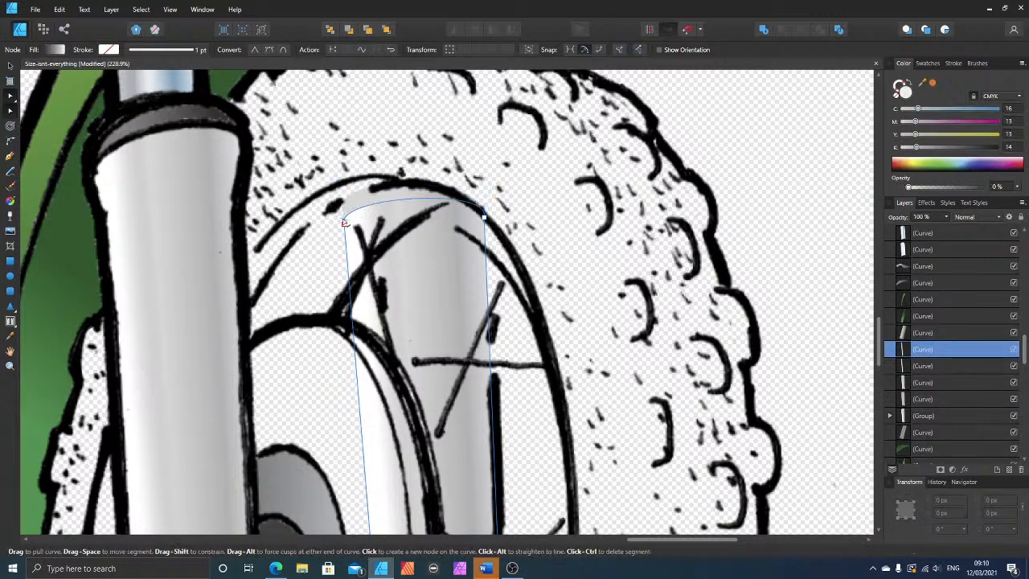
{"action": "left_click_drag", "start_coordinate": [344, 226], "coordinate": [343, 206]}
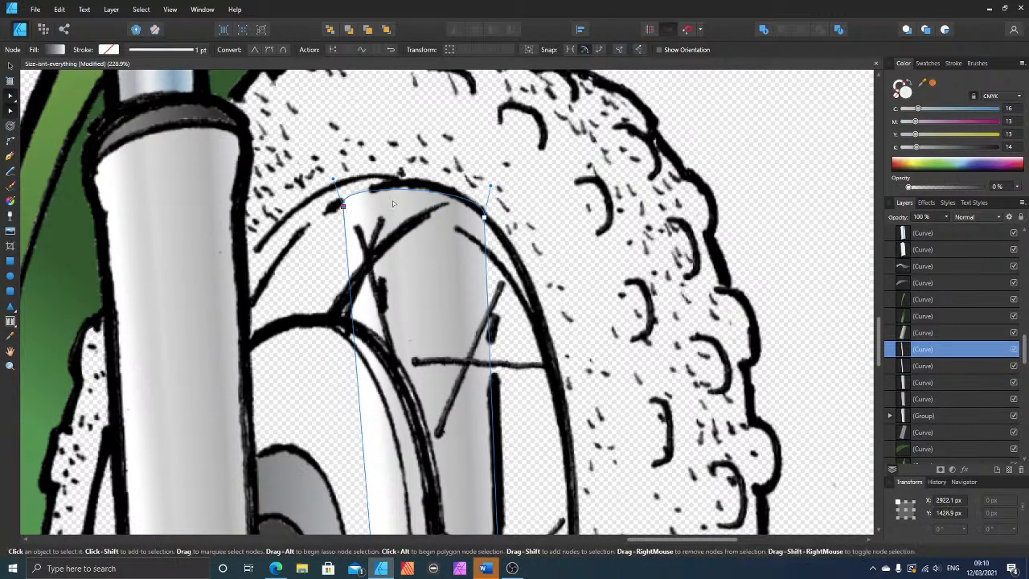
{"action": "left_click_drag", "start_coordinate": [415, 191], "coordinate": [413, 189]}
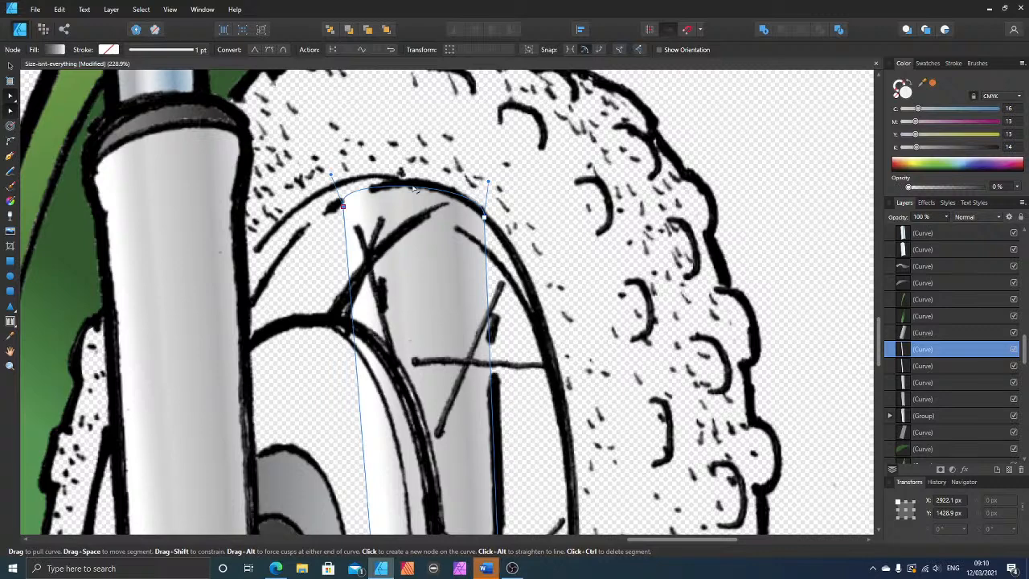
{"action": "scroll", "coordinate": [414, 188], "scroll_direction": "down", "scroll_amount": 5}
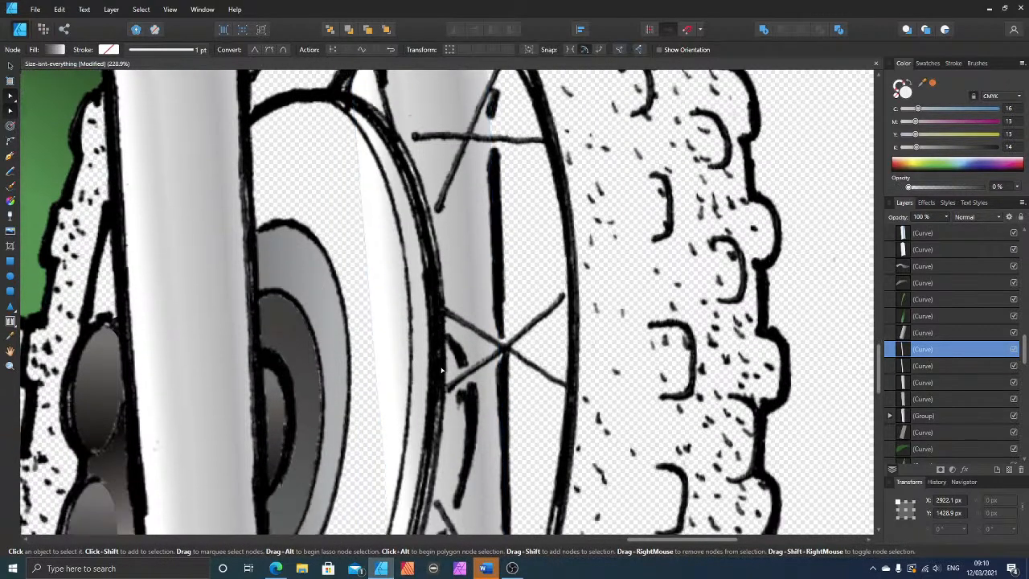
{"action": "scroll", "coordinate": [441, 370], "scroll_direction": "down", "scroll_amount": 1}
{"action": "scroll", "coordinate": [475, 313], "scroll_direction": "down", "scroll_amount": 4}
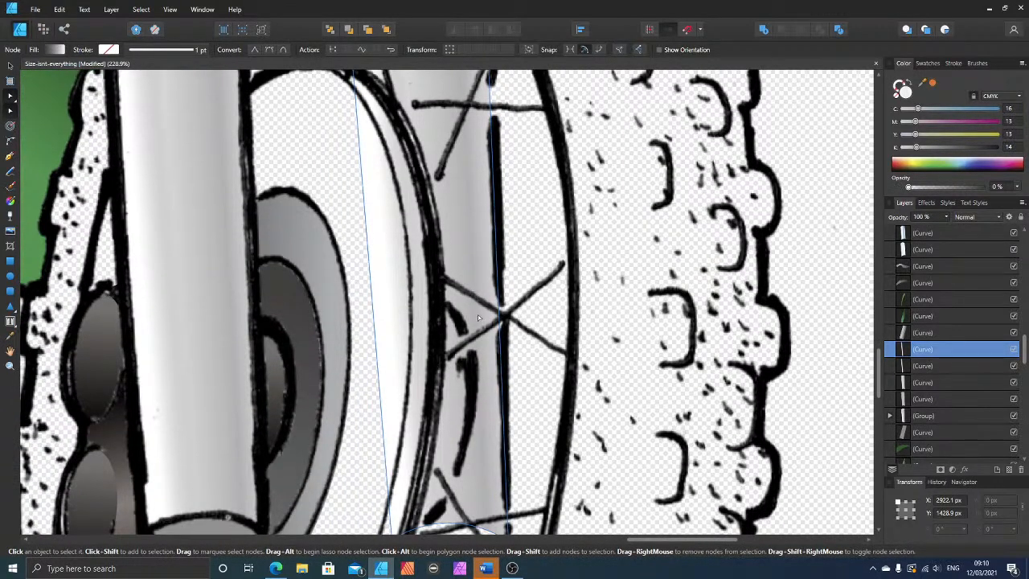
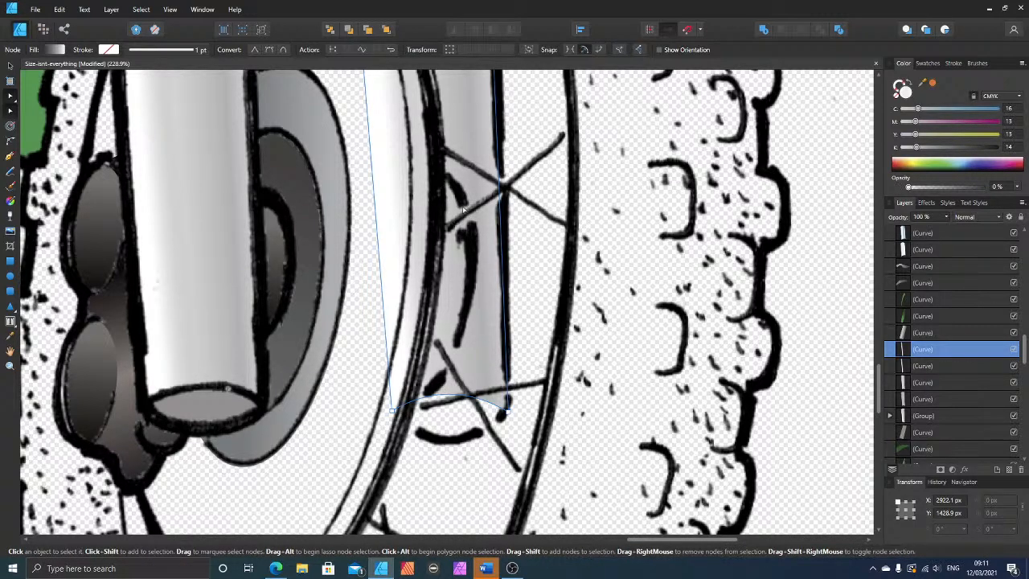
Step: Start a Pen tool outline of the brake disc face at the front fork leg, following the outer edge down to the disc's bottom
{"action": "scroll", "coordinate": [534, 423], "scroll_direction": "down", "scroll_amount": 5}
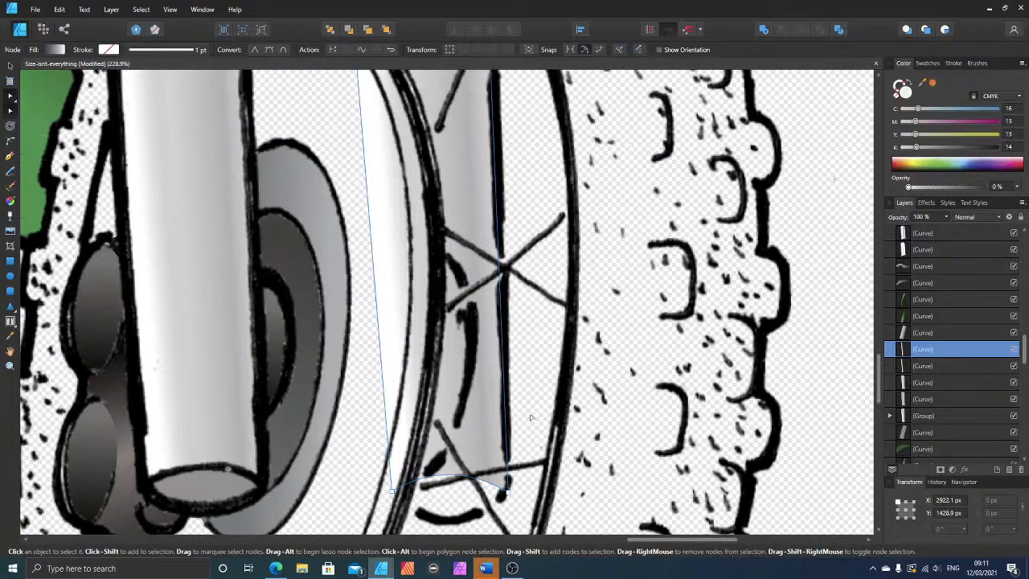
{"action": "scroll", "coordinate": [531, 322], "scroll_direction": "down", "scroll_amount": 5}
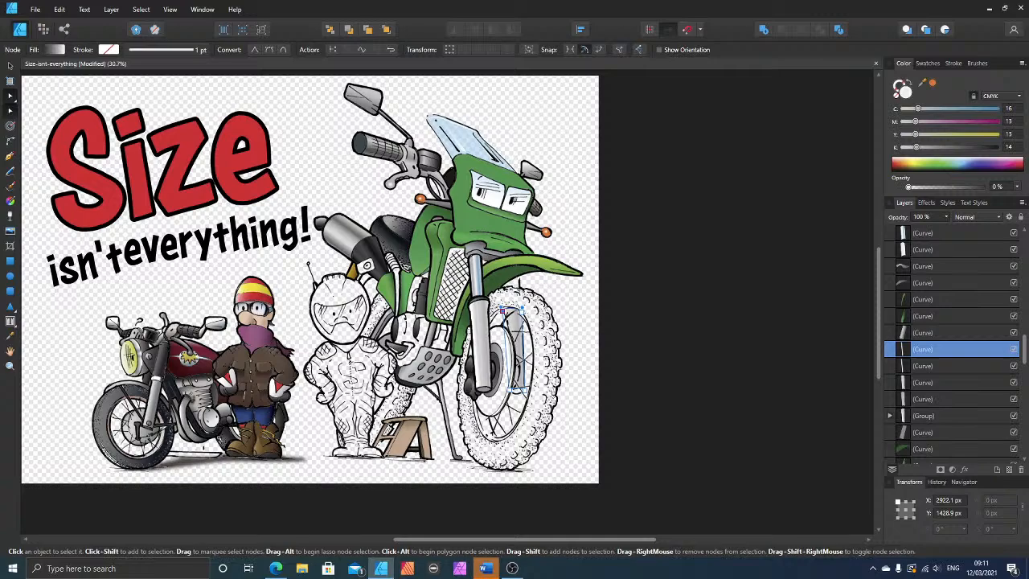
{"action": "scroll", "coordinate": [564, 392], "scroll_direction": "up", "scroll_amount": 1}
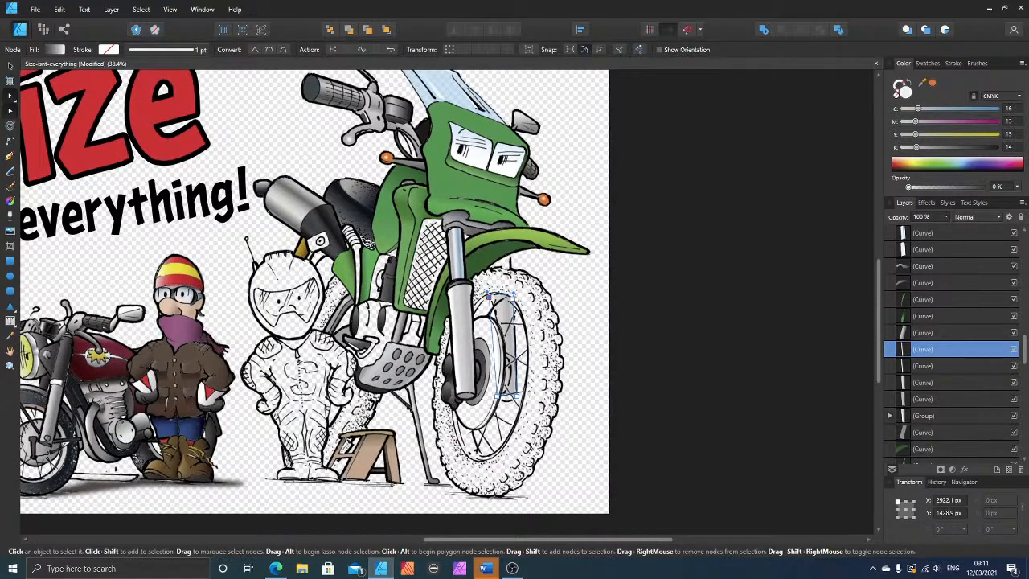
{"action": "scroll", "coordinate": [563, 386], "scroll_direction": "down", "scroll_amount": 1}
{"action": "scroll", "coordinate": [528, 383], "scroll_direction": "up", "scroll_amount": 4}
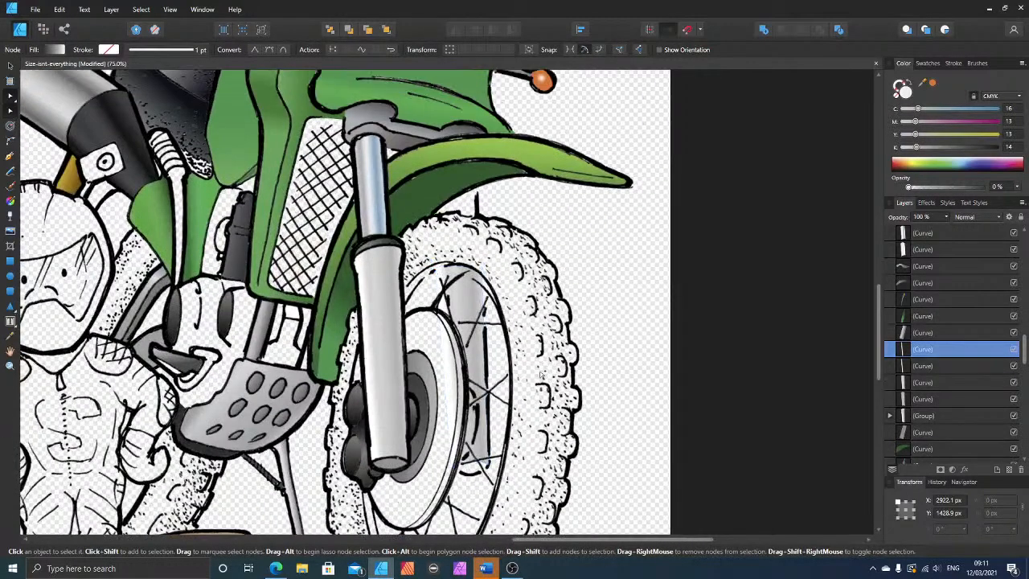
{"action": "scroll", "coordinate": [527, 383], "scroll_direction": "up", "scroll_amount": 2}
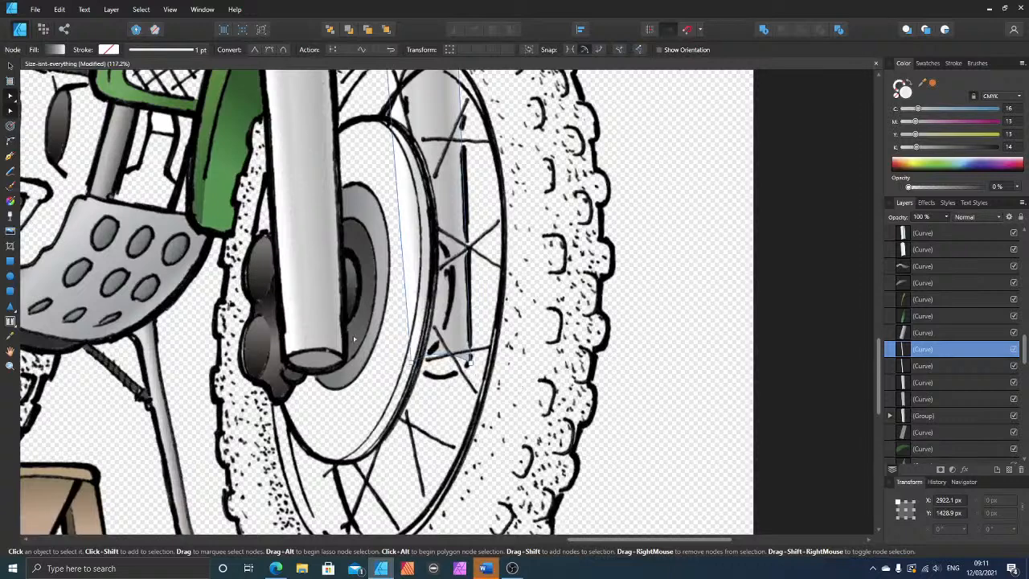
{"action": "left_click", "coordinate": [367, 158]}
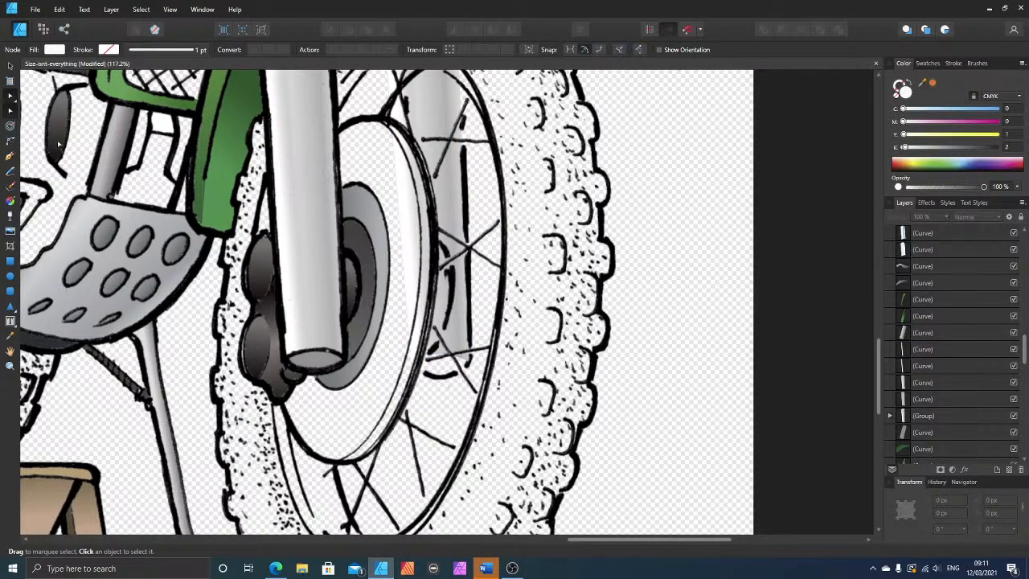
{"action": "left_click", "coordinate": [10, 156]}
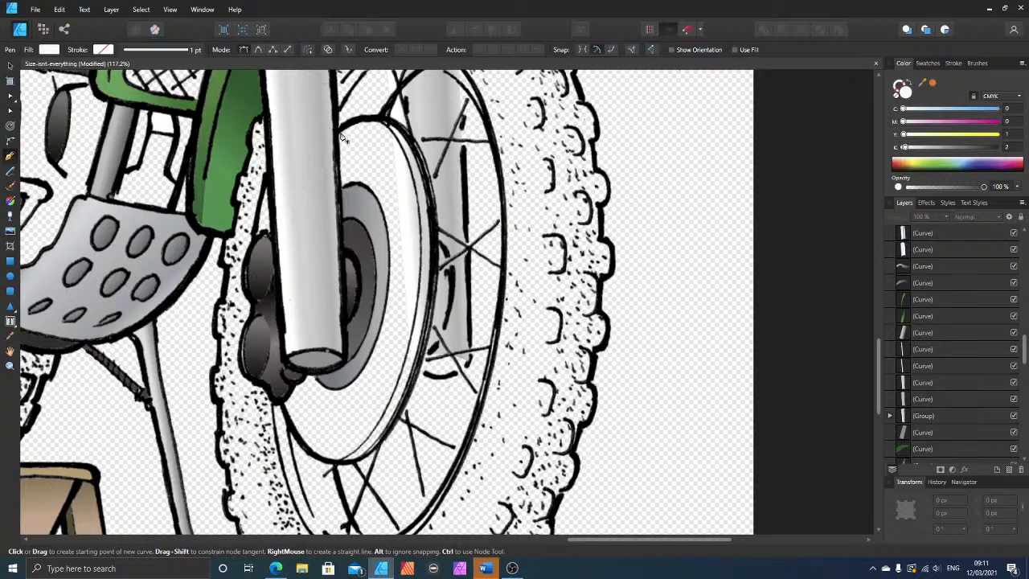
{"action": "left_click", "coordinate": [370, 121]}
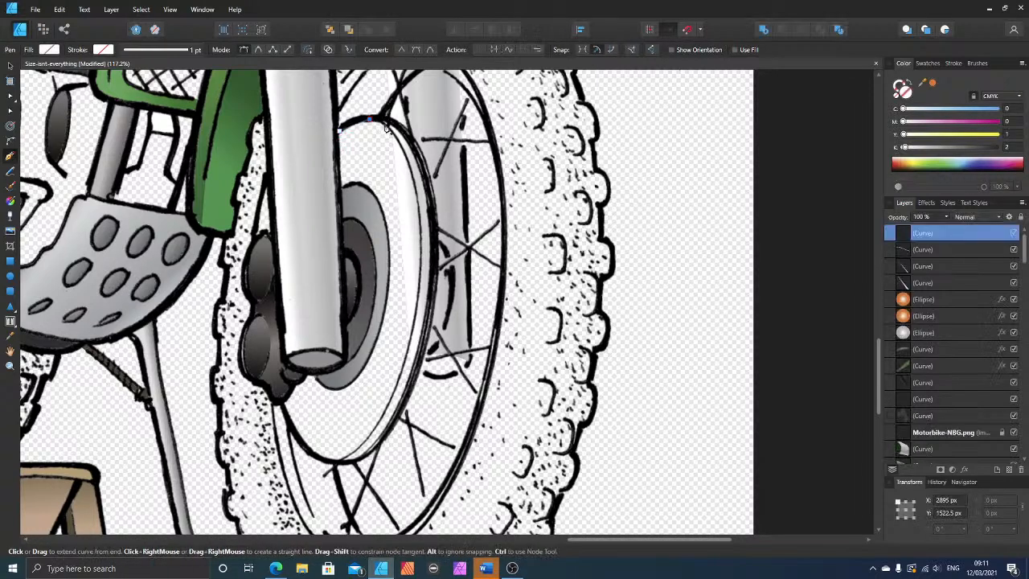
{"action": "left_click", "coordinate": [415, 326]}
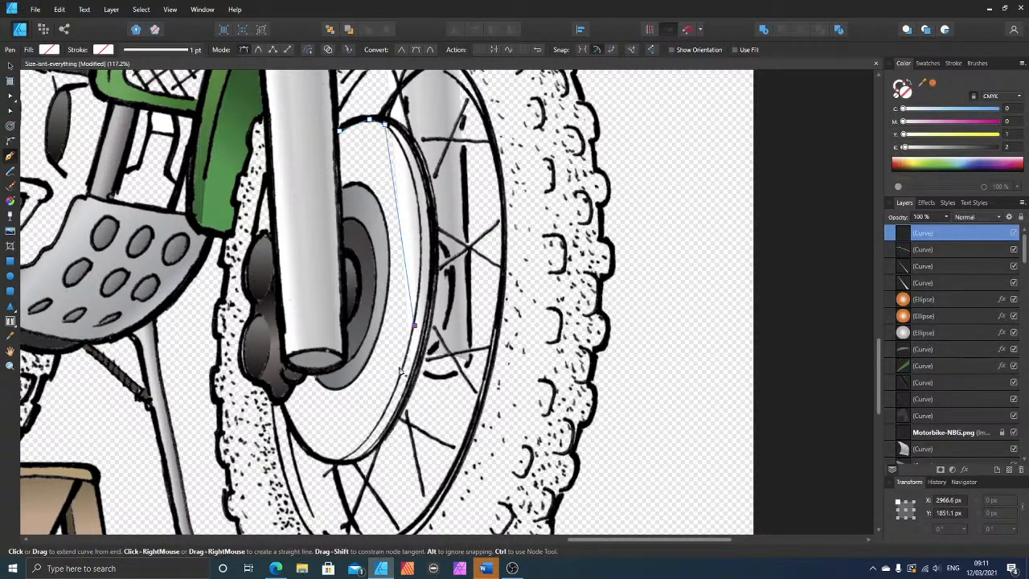
{"action": "left_click", "coordinate": [325, 460]}
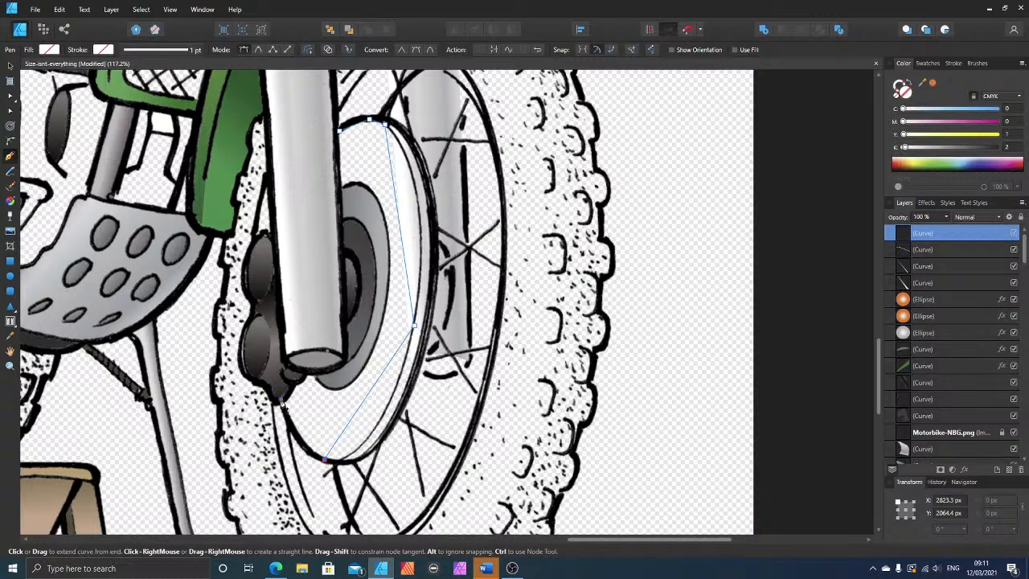
Step: Continue the brake disc outline past the caliper and fork end, up around the grey hub, and close it along the fork leg
{"action": "left_click", "coordinate": [280, 399]}
{"action": "left_click", "coordinate": [308, 372]}
{"action": "left_click", "coordinate": [315, 372]}
{"action": "left_click", "coordinate": [334, 390]}
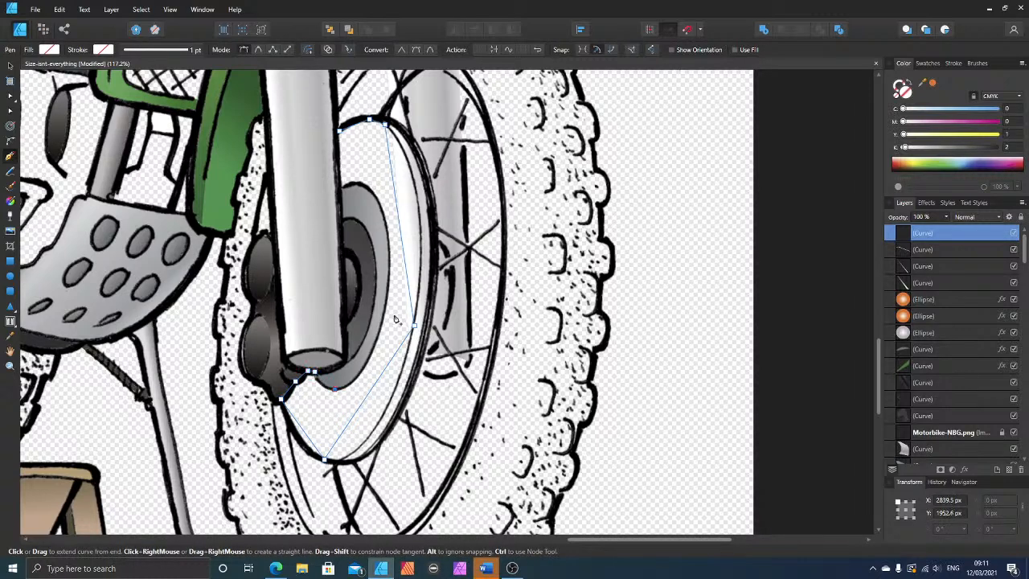
{"action": "left_click", "coordinate": [390, 265]}
{"action": "left_click", "coordinate": [358, 183]}
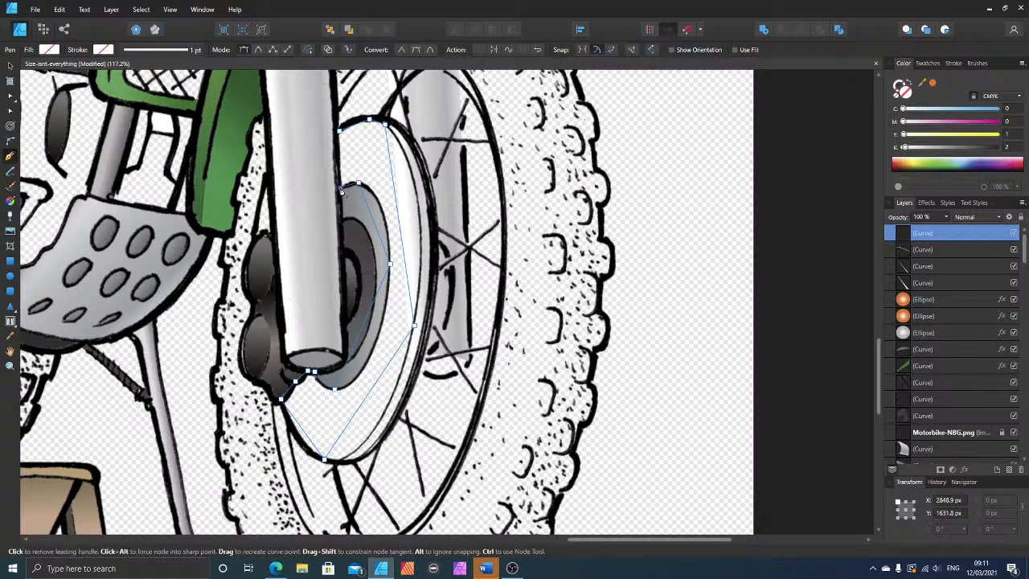
{"action": "left_click", "coordinate": [339, 133]}
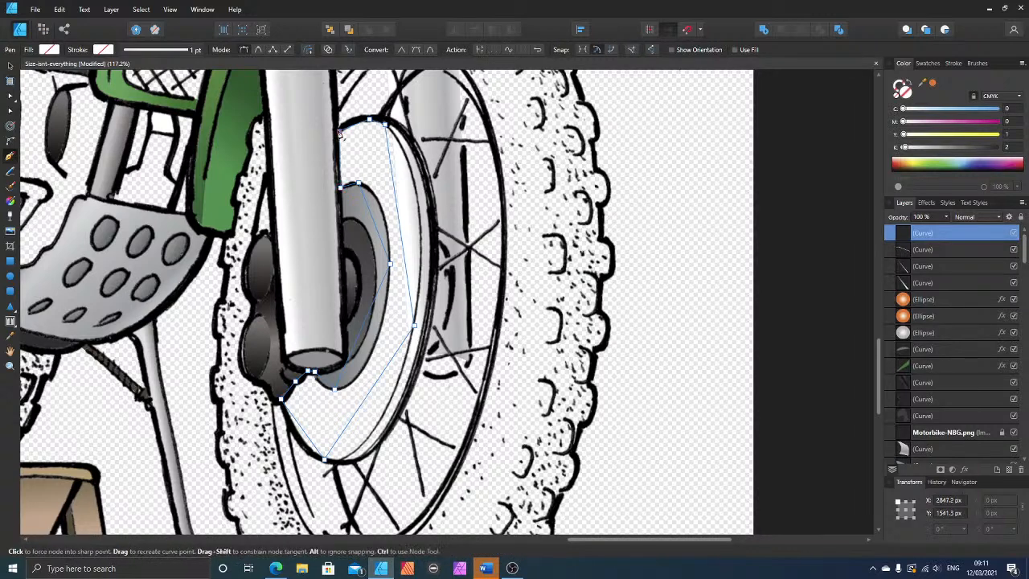
Step: Bend the straight segments of the brake disc outline to follow the disc's outer edge and the hub's curved edge
{"action": "left_click", "coordinate": [11, 111]}
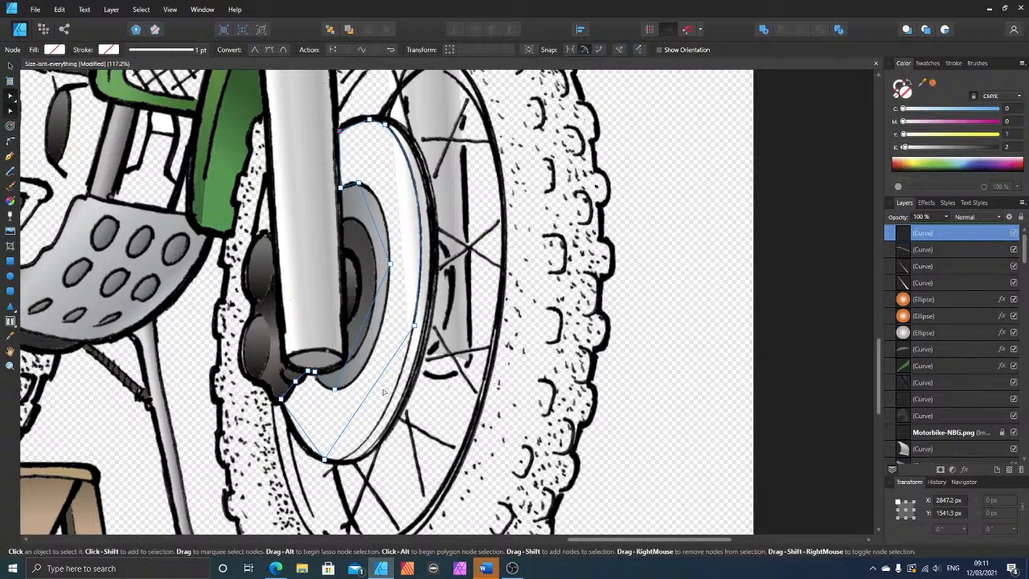
{"action": "left_click_drag", "start_coordinate": [374, 391], "coordinate": [374, 433]}
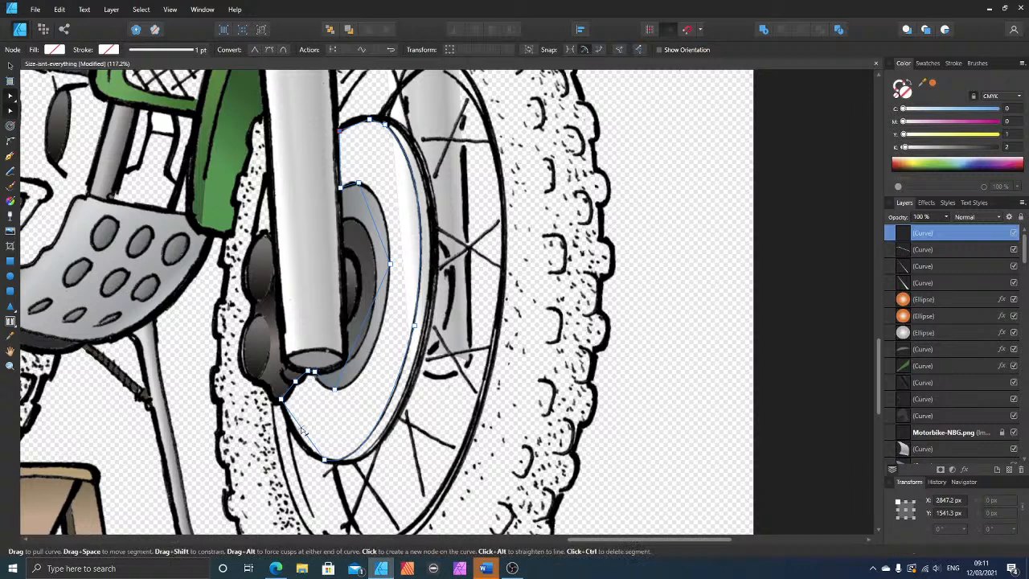
{"action": "left_click_drag", "start_coordinate": [301, 433], "coordinate": [297, 439]}
{"action": "left_click_drag", "start_coordinate": [362, 333], "coordinate": [374, 359]}
{"action": "left_click_drag", "start_coordinate": [376, 220], "coordinate": [358, 204]}
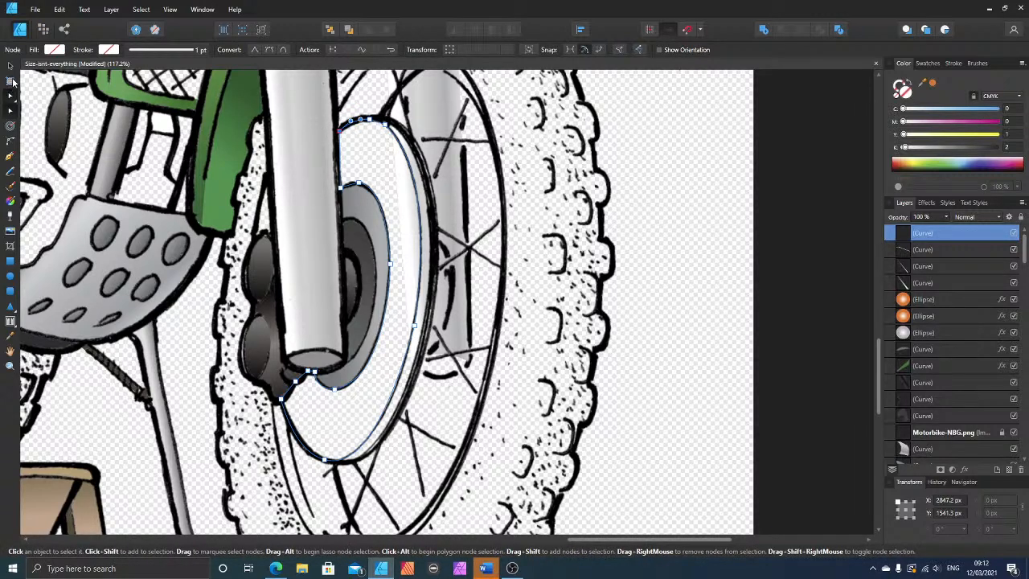
Step: Fill the brake disc shape with a pale blue-grey of C 9, M 0, Y 1, K 15
{"action": "left_click_drag", "start_coordinate": [930, 148], "coordinate": [933, 150]}
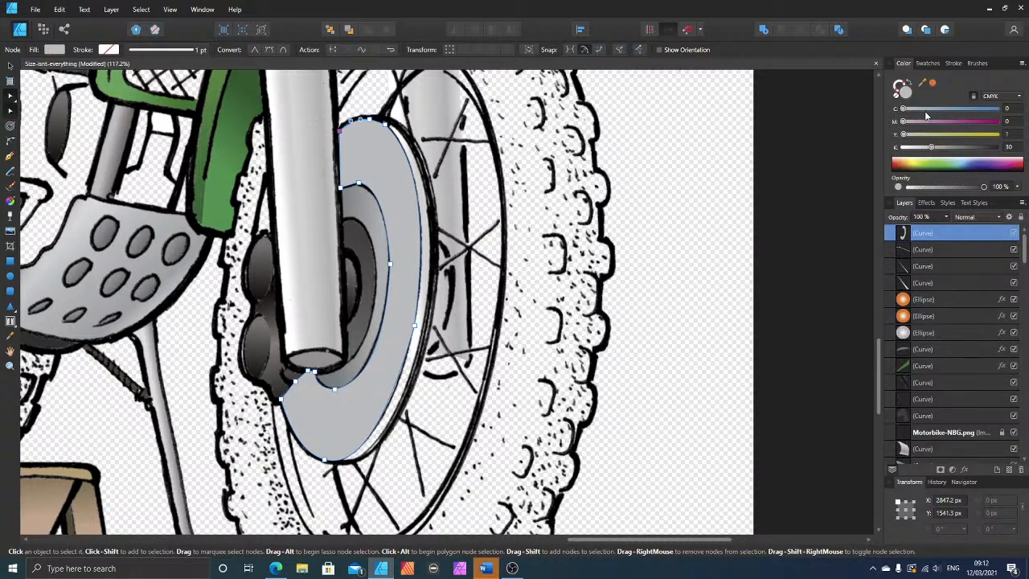
{"action": "left_click_drag", "start_coordinate": [925, 112], "coordinate": [911, 110]}
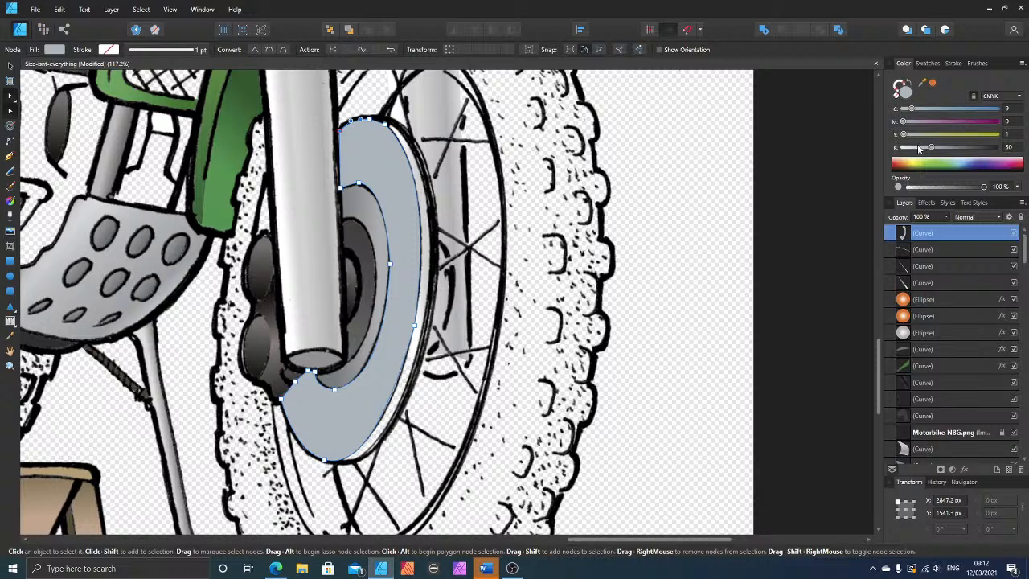
{"action": "left_click_drag", "start_coordinate": [919, 148], "coordinate": [920, 146]}
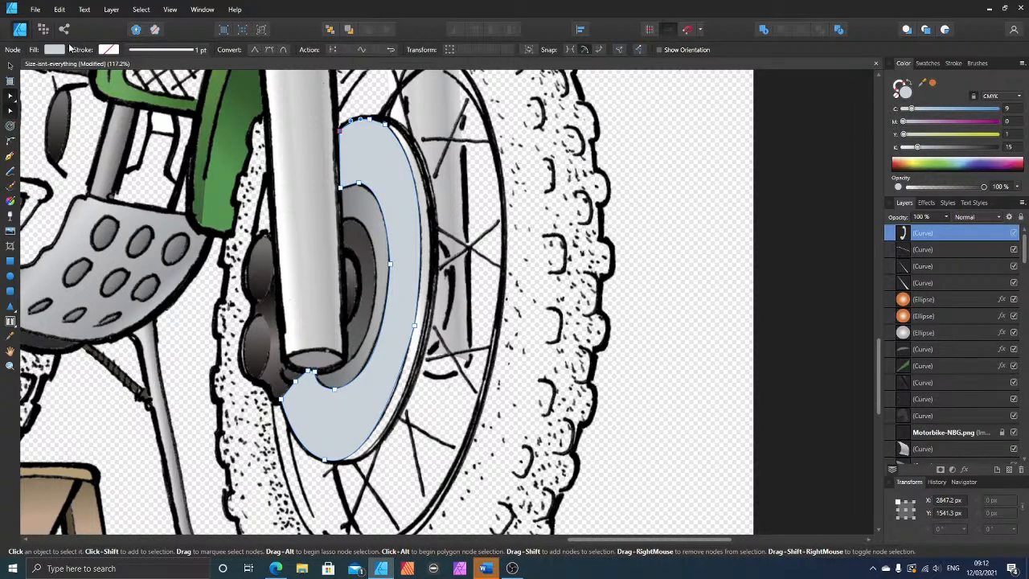
Step: Move the brake disc shape down the layer stack to just beneath the Motorbike-NBG.png line art and duplicate it in place
{"action": "left_click", "coordinate": [10, 64]}
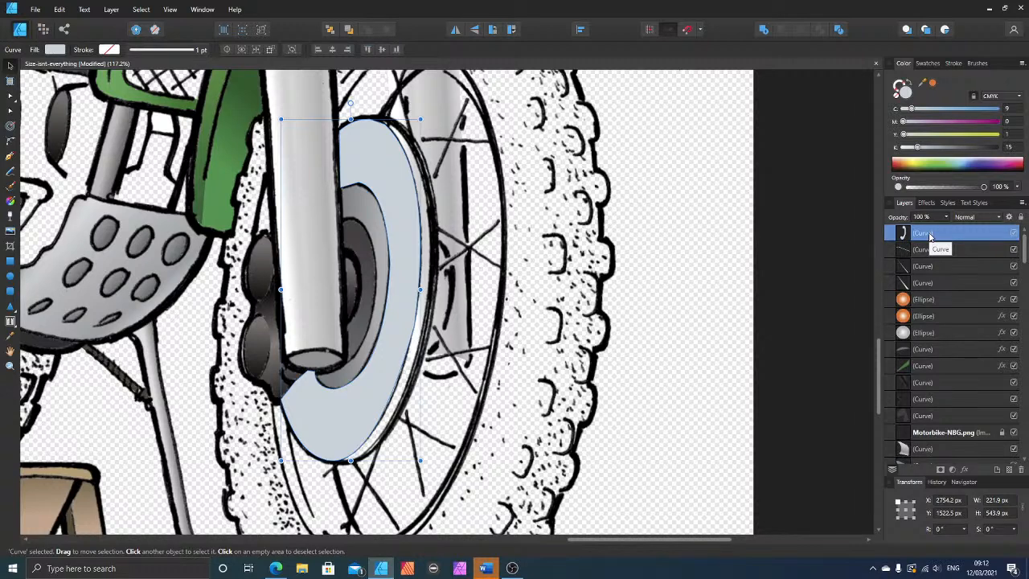
{"action": "key", "text": "ctrl+bracketleft"}
{"action": "key", "text": "ctrl+bracketleft"}
{"action": "key", "text": "ctrl+bracketleft"}
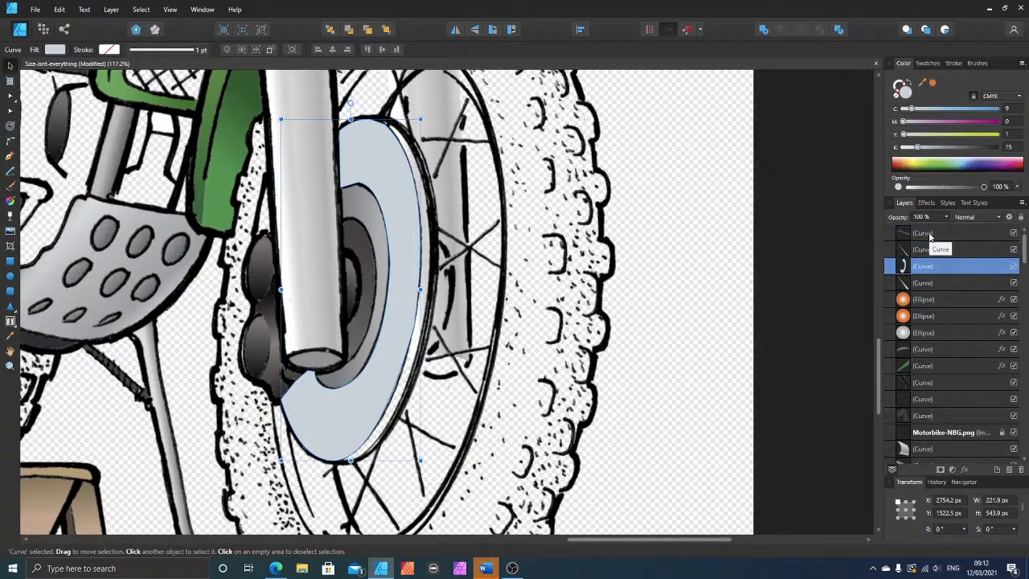
{"action": "key", "text": "ctrl+bracketleft"}
{"action": "key", "text": "ctrl+bracketleft"}
{"action": "key", "text": "ctrl+bracketleft"}
{"action": "key", "text": "ctrl+bracketleft"}
{"action": "key", "text": "ctrl+bracketleft"}
{"action": "key", "text": "ctrl+bracketleft"}
{"action": "key", "text": "ctrl+bracketleft"}
{"action": "key", "text": "ctrl+bracketleft"}
{"action": "key", "text": "ctrl+bracketleft"}
{"action": "key", "text": "ctrl+bracketleft"}
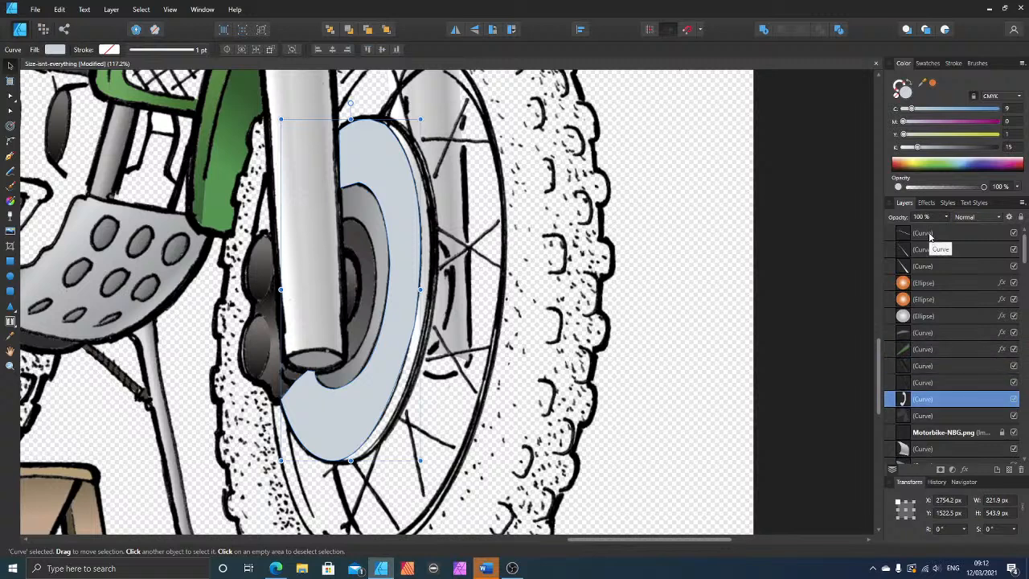
{"action": "key", "text": "ctrl+bracketright"}
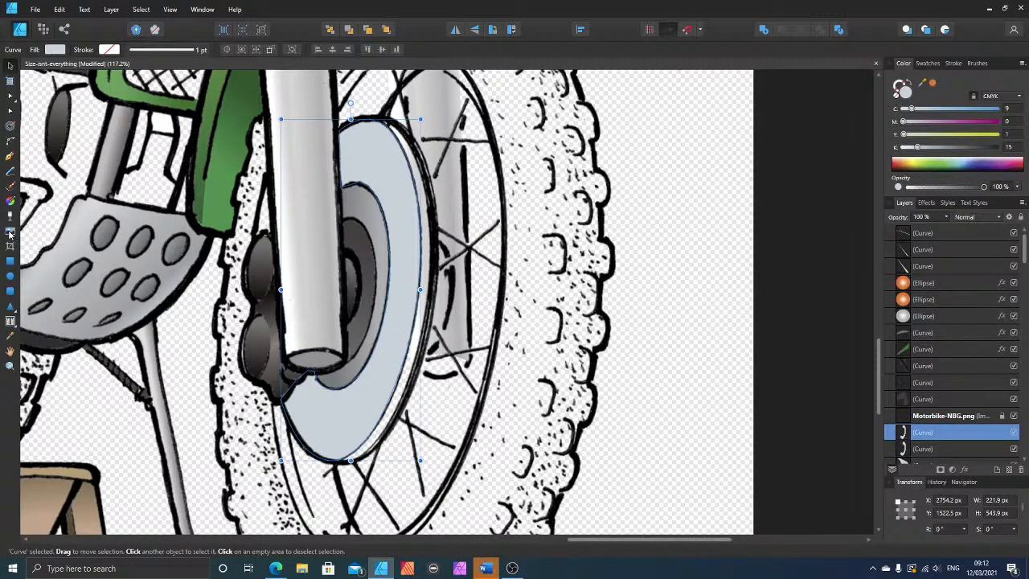
Step: Apply a diagonal linear gradient from the fork leg across the brake disc and add a stop about a third of the way along
{"action": "left_click", "coordinate": [10, 201]}
{"action": "left_click_drag", "start_coordinate": [321, 271], "coordinate": [401, 336]}
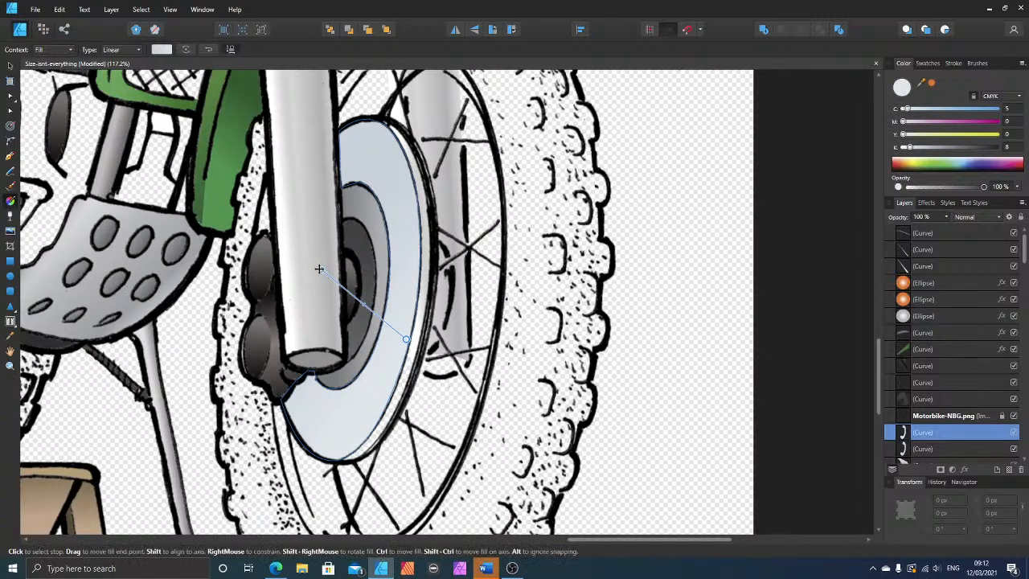
{"action": "mouse_move", "coordinate": [322, 271]}
{"action": "left_mouse_down"}
{"action": "mouse_move", "coordinate": [354, 291]}
{"action": "mouse_move", "coordinate": [327, 263]}
{"action": "left_mouse_up"}
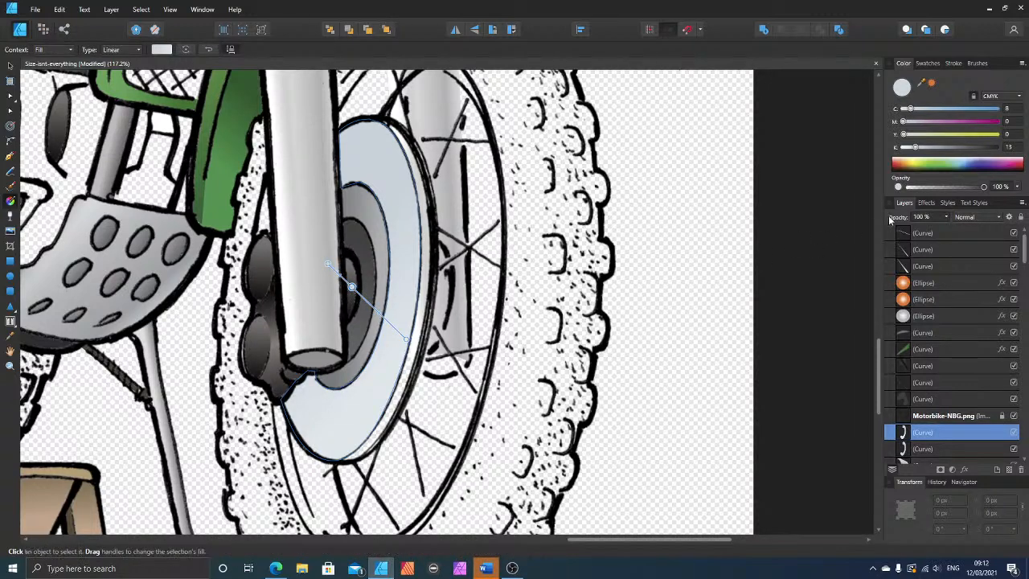
Step: Set the disc gradient's middle stop to a darker grey of C 17, M 8, Y 16, K 26
{"action": "left_click", "coordinate": [933, 110]}
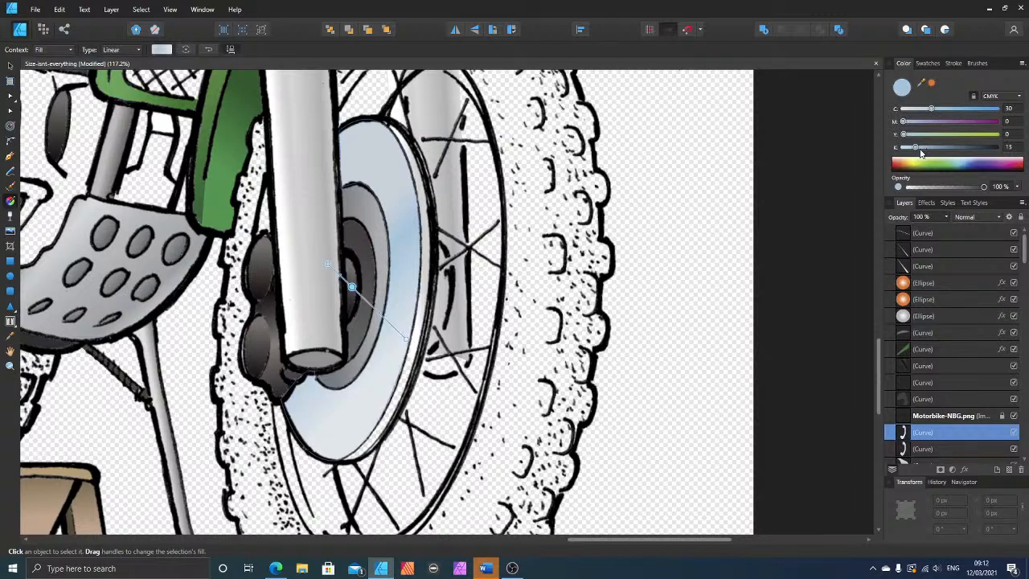
{"action": "left_click", "coordinate": [927, 147]}
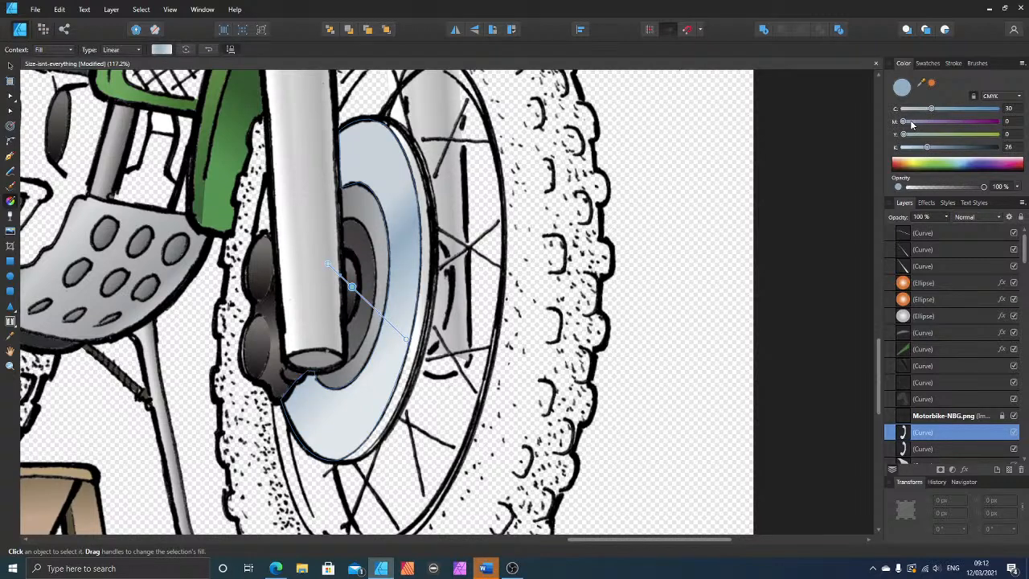
{"action": "left_click", "coordinate": [912, 122]}
{"action": "left_click", "coordinate": [917, 134]}
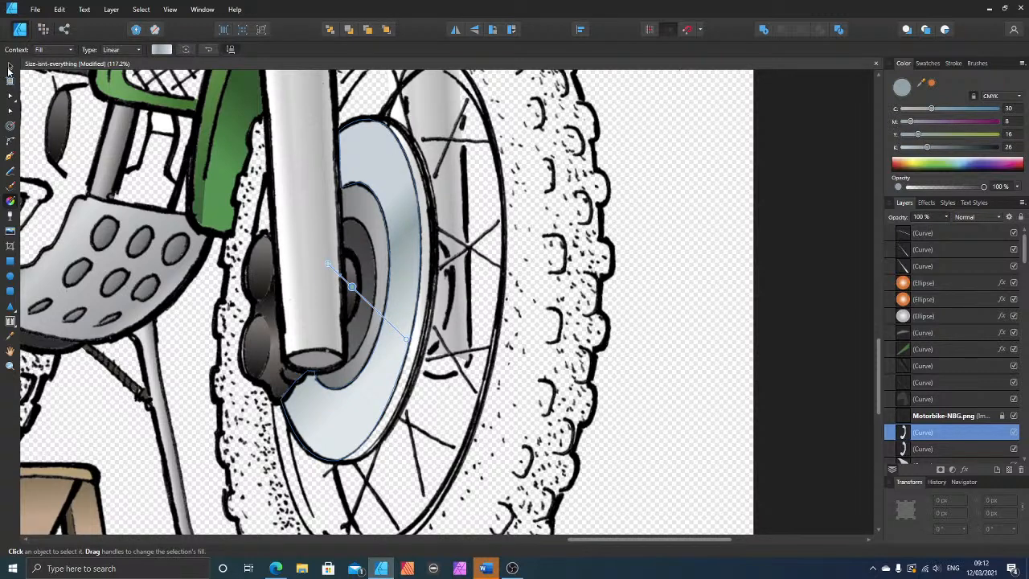
{"action": "left_click_drag", "start_coordinate": [929, 109], "coordinate": [919, 110]}
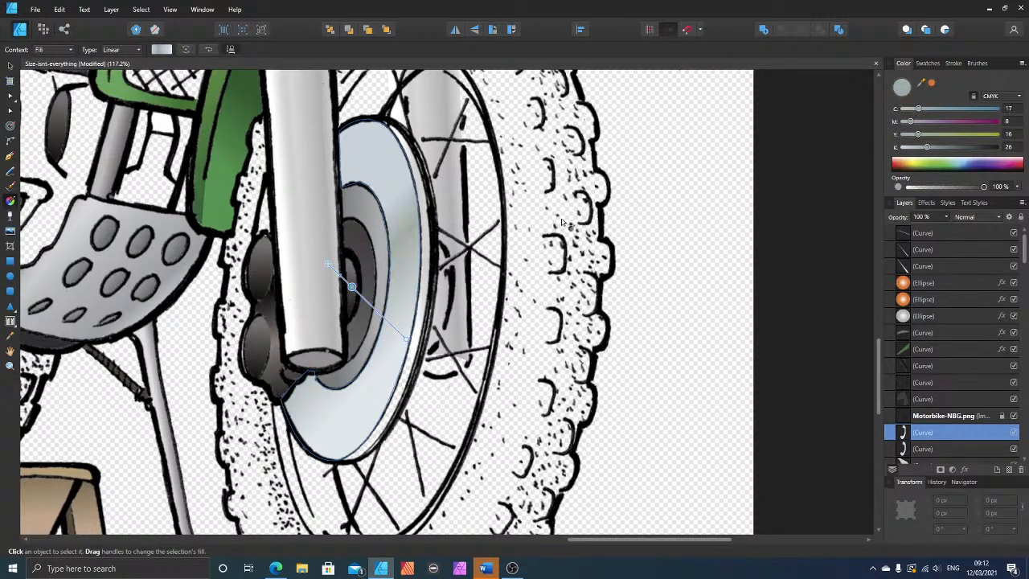
Step: Reduce the cyan of the disc gradient's starting stop to 0
{"action": "left_click", "coordinate": [328, 263]}
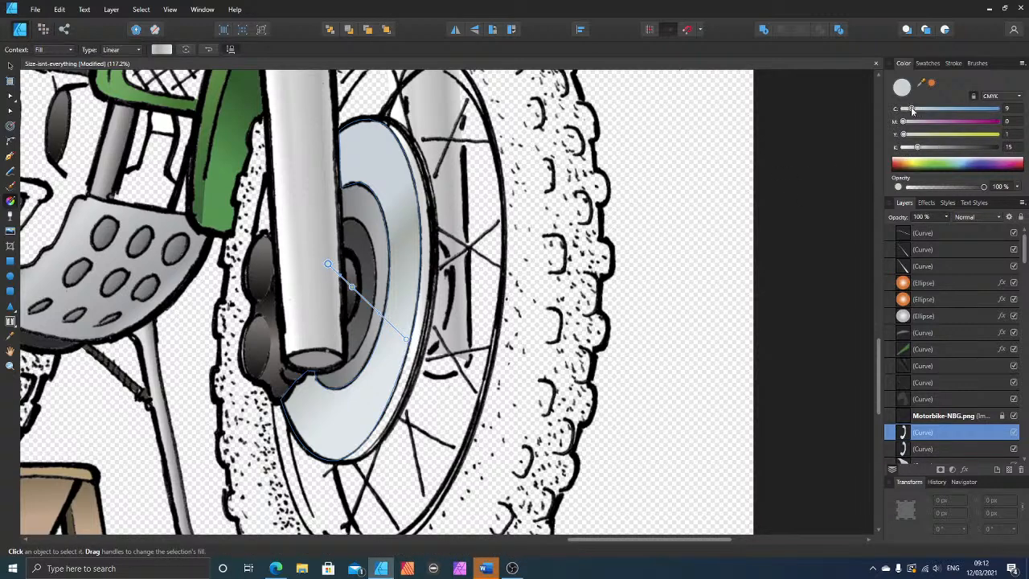
{"action": "left_click_drag", "start_coordinate": [912, 111], "coordinate": [896, 115]}
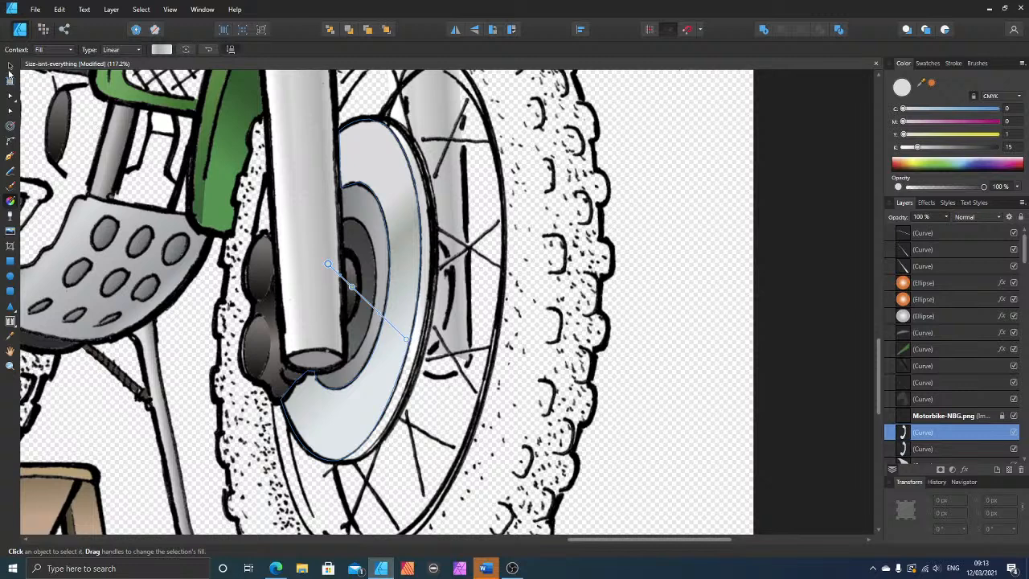
{"action": "left_click", "coordinate": [8, 68]}
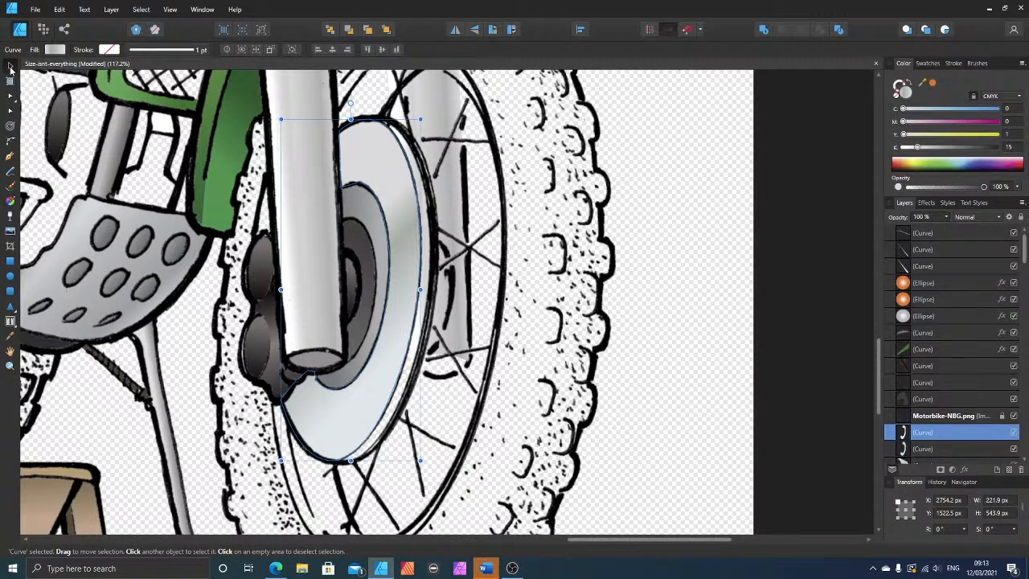
Step: Reposition both ends of the brake disc's gradient so it runs at a shallow downward slope from the fork leg to the outer edge
{"action": "left_click", "coordinate": [10, 200]}
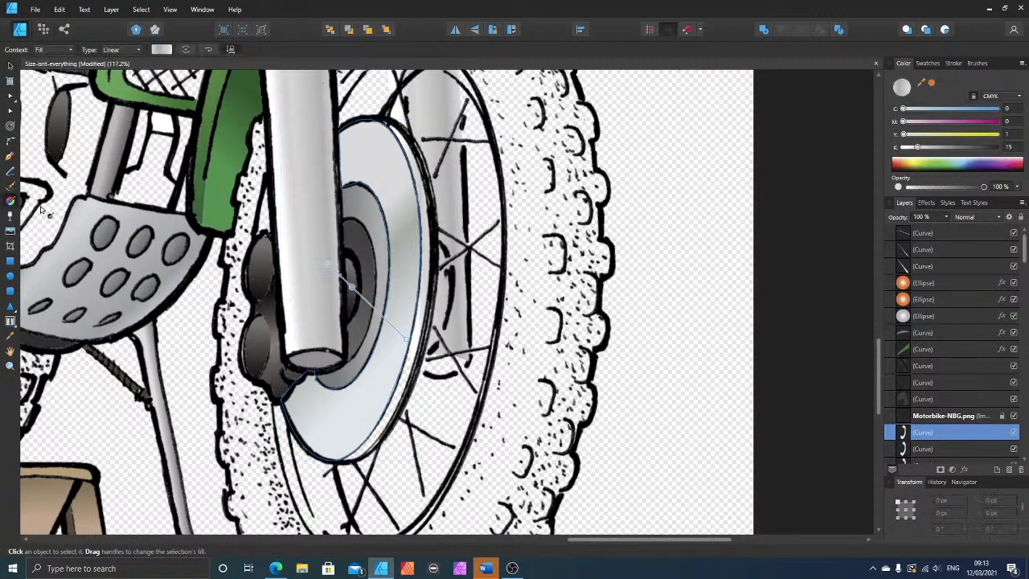
{"action": "left_click_drag", "start_coordinate": [406, 340], "coordinate": [407, 275]}
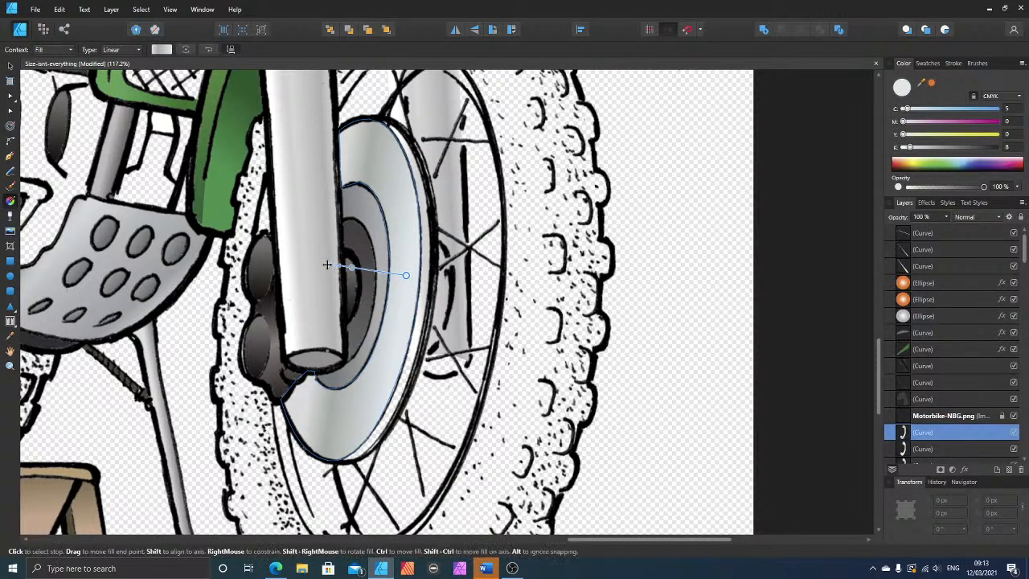
{"action": "left_click_drag", "start_coordinate": [328, 265], "coordinate": [319, 265]}
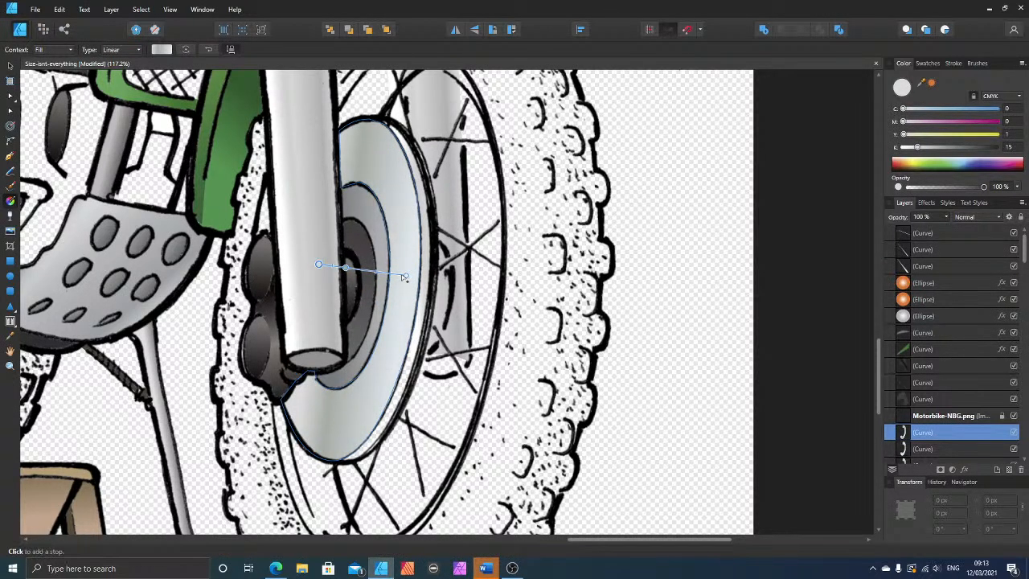
{"action": "left_click_drag", "start_coordinate": [405, 277], "coordinate": [408, 291]}
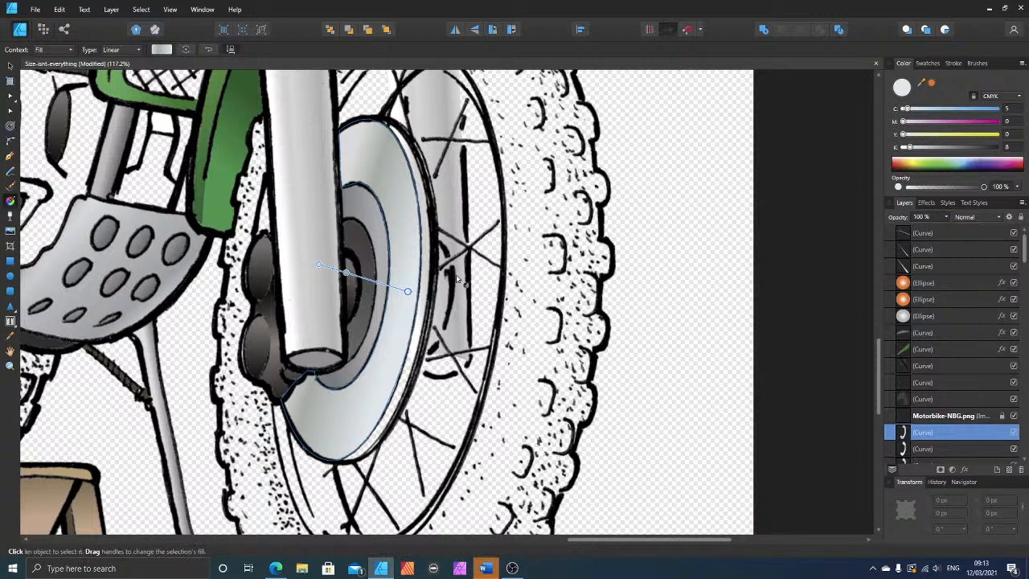
Step: Make both end stops of the brake disc's gradient fully transparent and shift its start point slightly down the fork leg
{"action": "left_click_drag", "start_coordinate": [983, 186], "coordinate": [890, 189]}
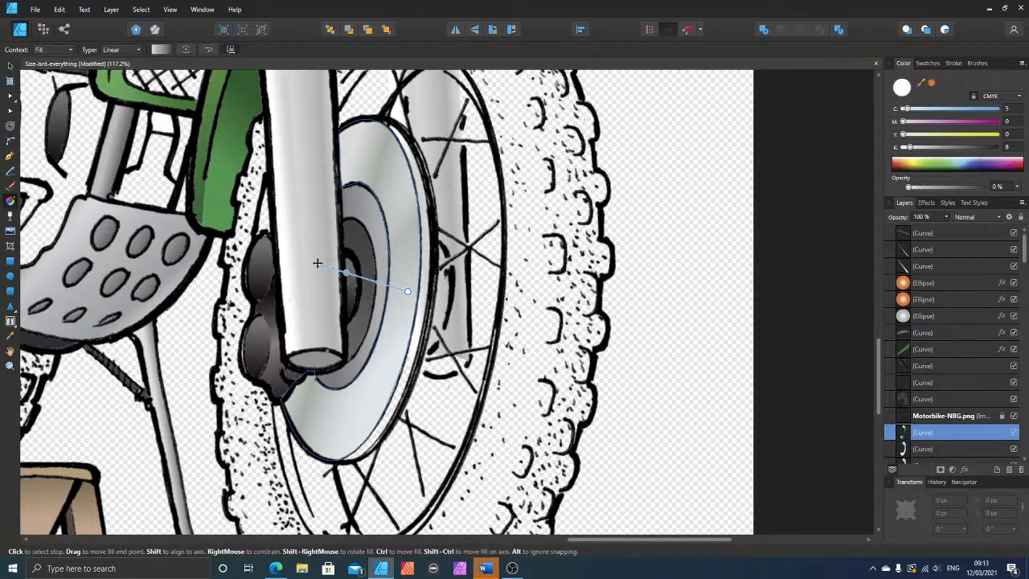
{"action": "left_click_drag", "start_coordinate": [319, 269], "coordinate": [319, 272]}
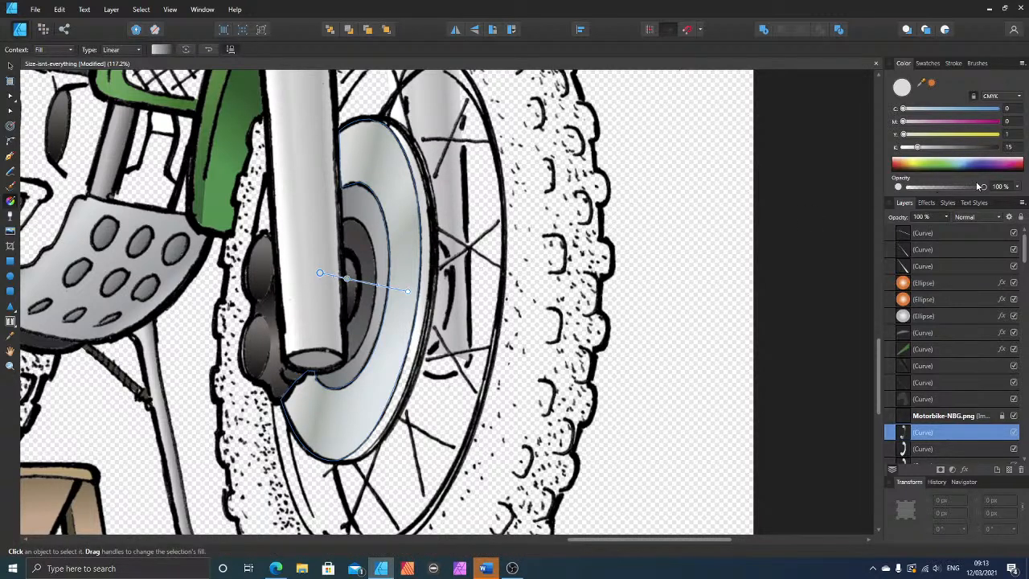
{"action": "left_click_drag", "start_coordinate": [983, 188], "coordinate": [861, 191]}
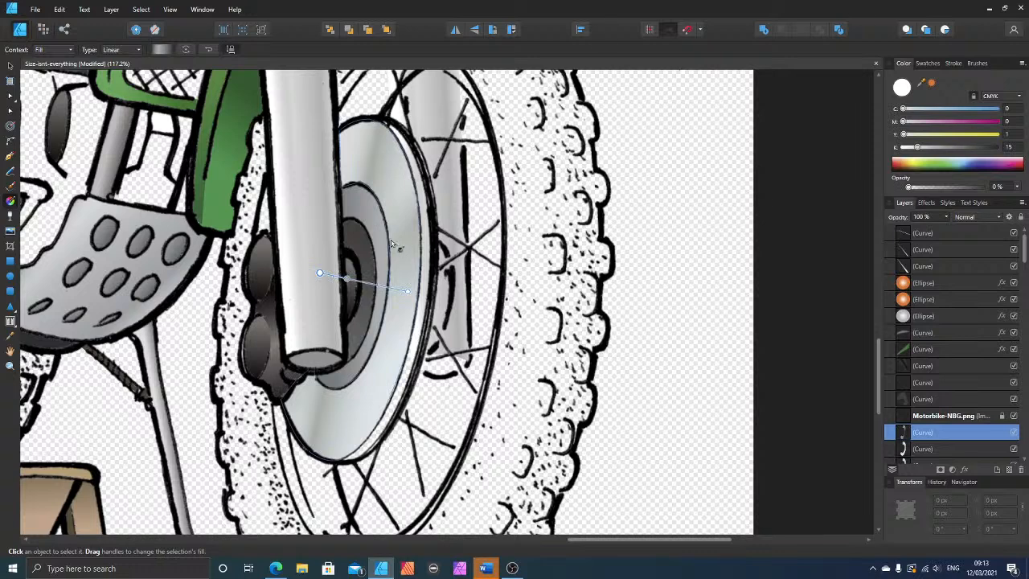
Step: Tint the disc gradient's middle stop blue-grey with cyan 32 and magenta 21, and deselect the shape
{"action": "left_click", "coordinate": [346, 278]}
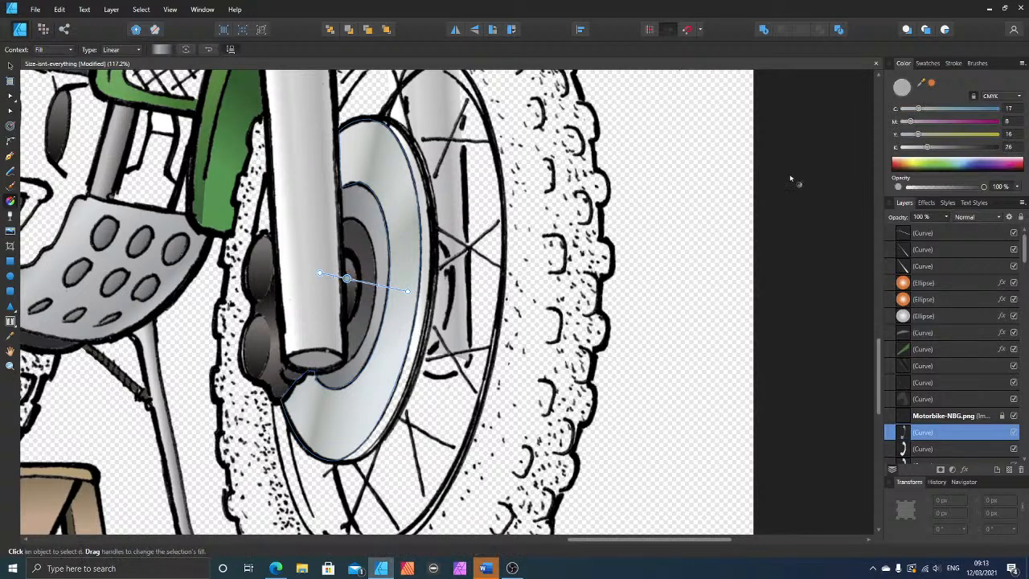
{"action": "left_click", "coordinate": [923, 122]}
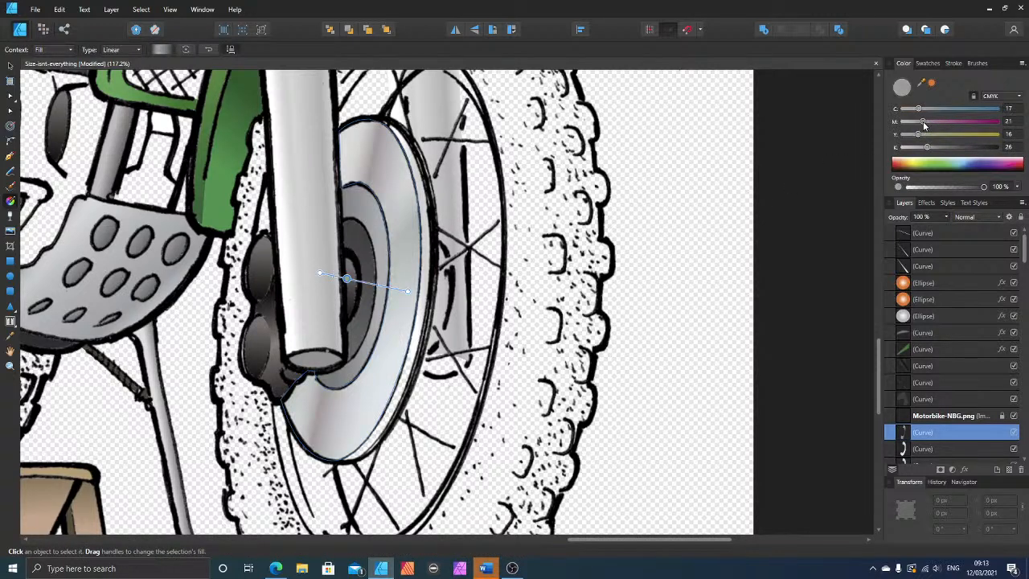
{"action": "left_click", "coordinate": [933, 109]}
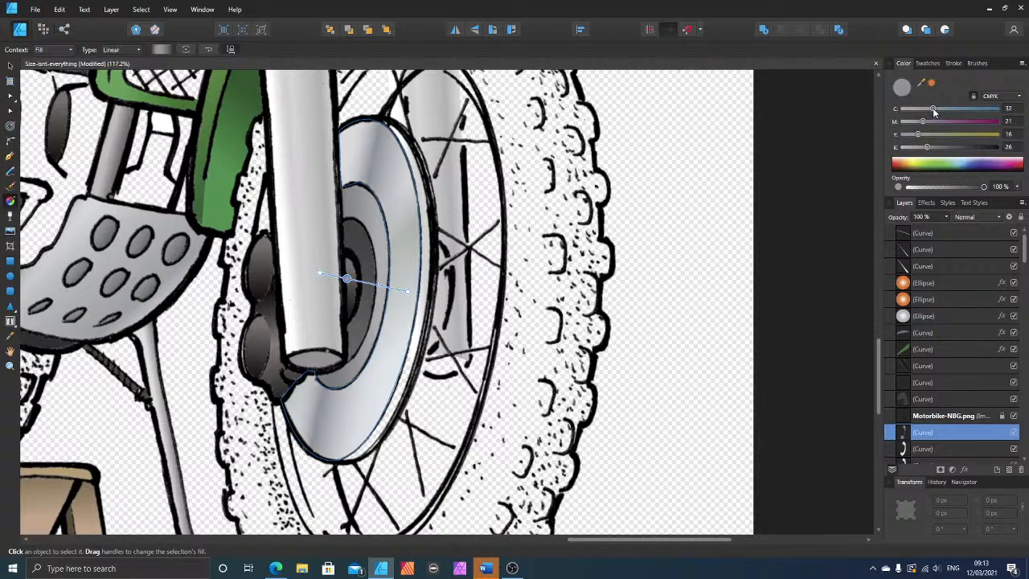
{"action": "left_click", "coordinate": [662, 322]}
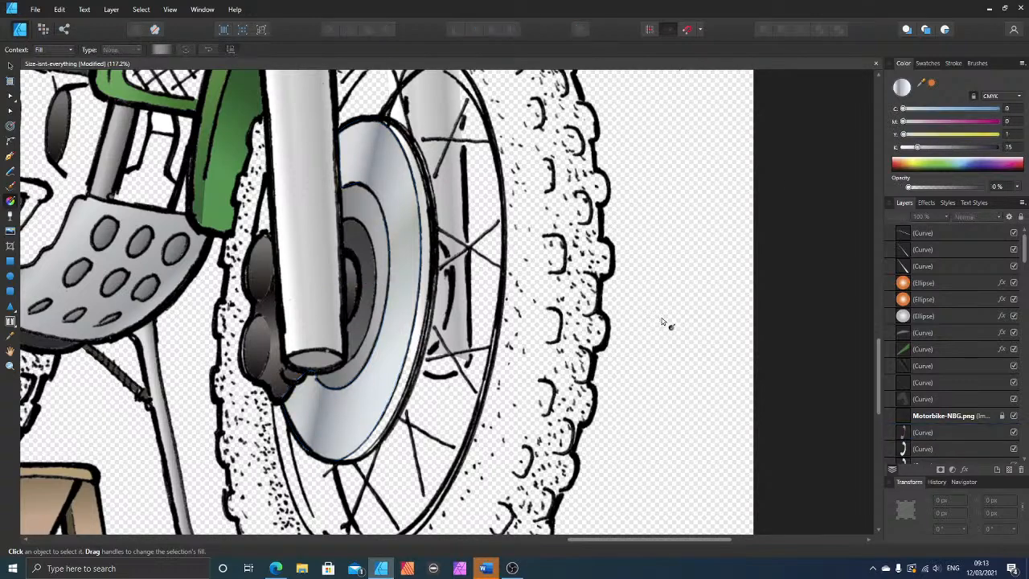
Step: Duplicate the shaded brake disc shape and reposition the copy's gradient so it slopes gently upward from the fork leg to the outer edge
{"action": "scroll", "coordinate": [667, 277], "scroll_direction": "down", "scroll_amount": 4}
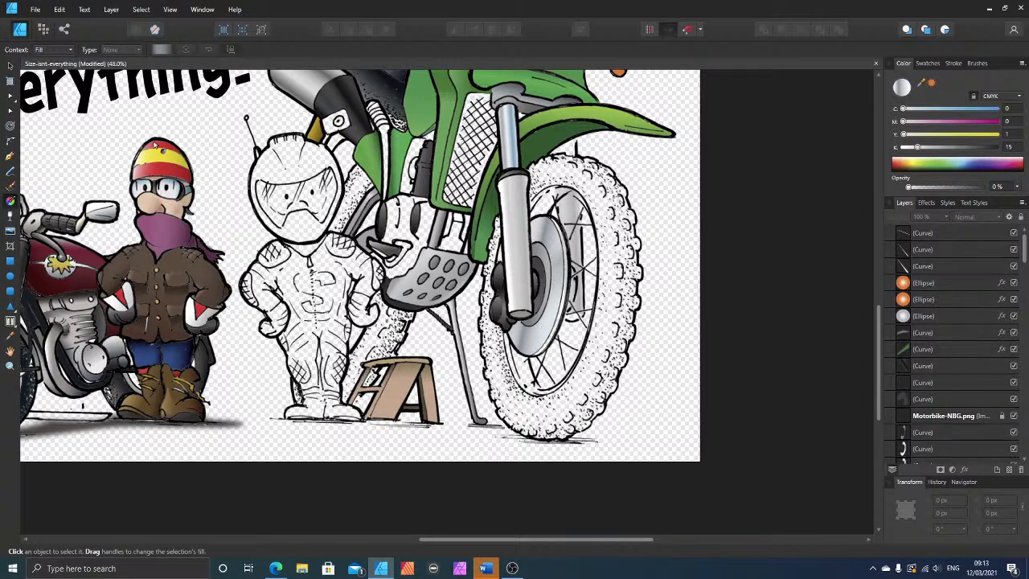
{"action": "left_click", "coordinate": [11, 66]}
{"action": "left_click", "coordinate": [524, 346]}
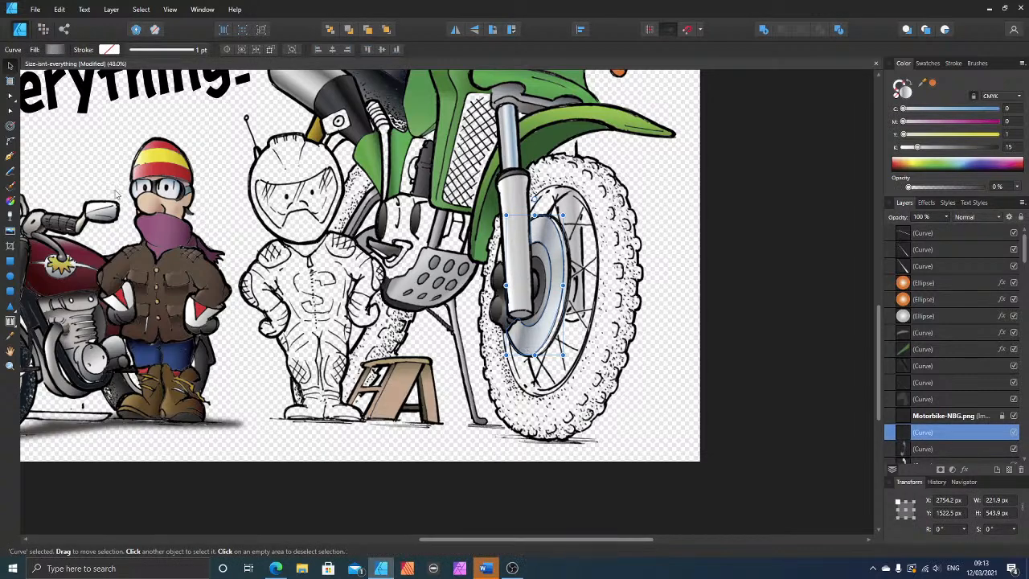
{"action": "left_click", "coordinate": [10, 158]}
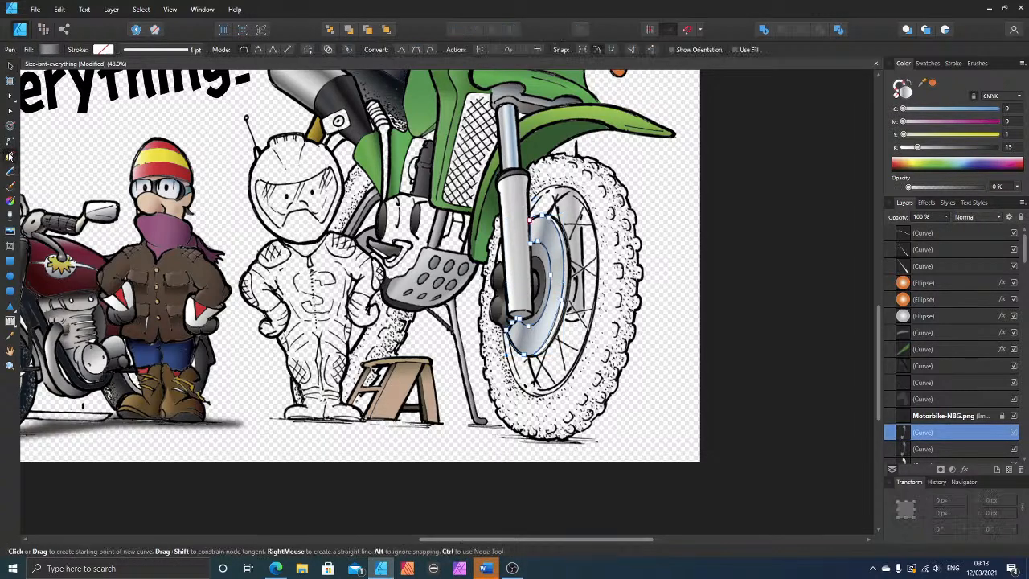
{"action": "left_click", "coordinate": [9, 200]}
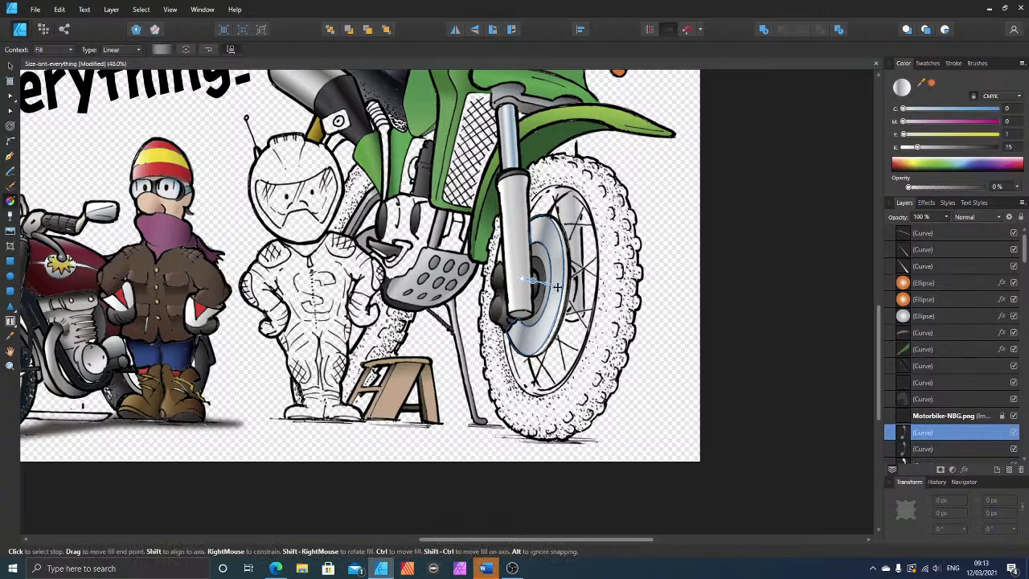
{"action": "left_click_drag", "start_coordinate": [558, 286], "coordinate": [517, 285]}
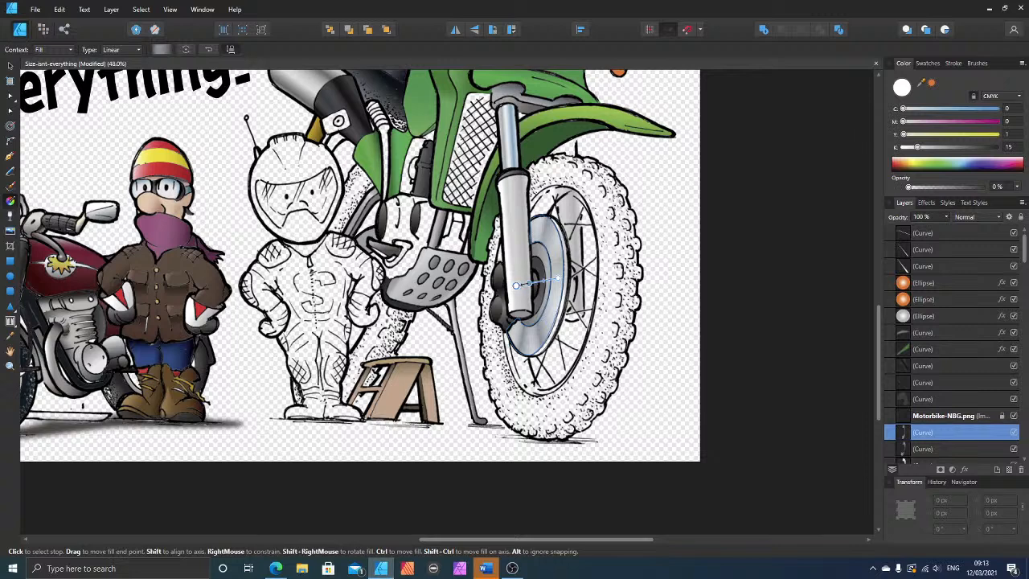
Step: Set the copied disc gradient's middle stop to white, with C, M, Y and K all at 0, and deselect the shape
{"action": "left_click", "coordinate": [529, 283]}
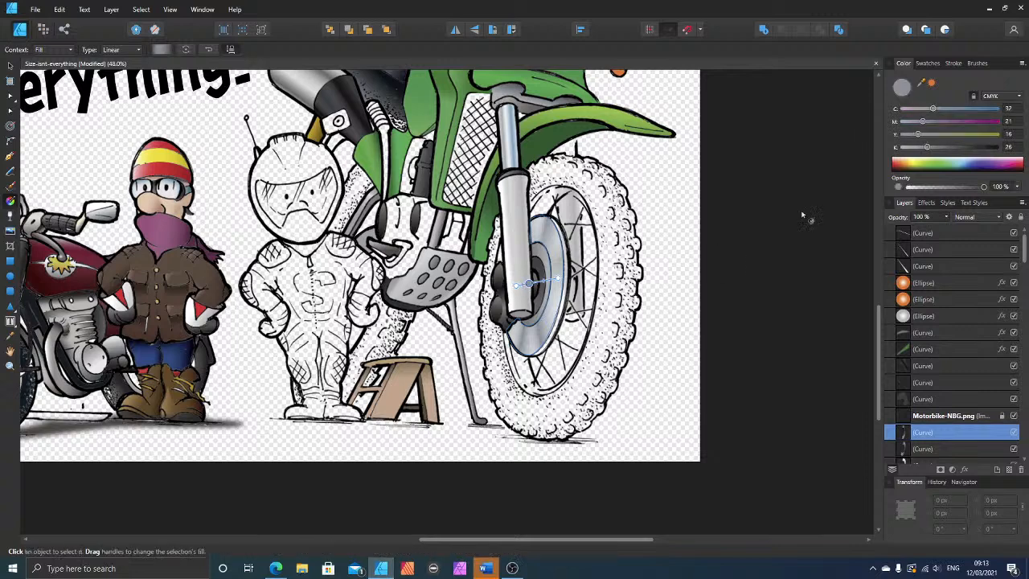
{"action": "left_click", "coordinate": [903, 147]}
{"action": "left_click", "coordinate": [901, 134]}
{"action": "left_click", "coordinate": [900, 121]}
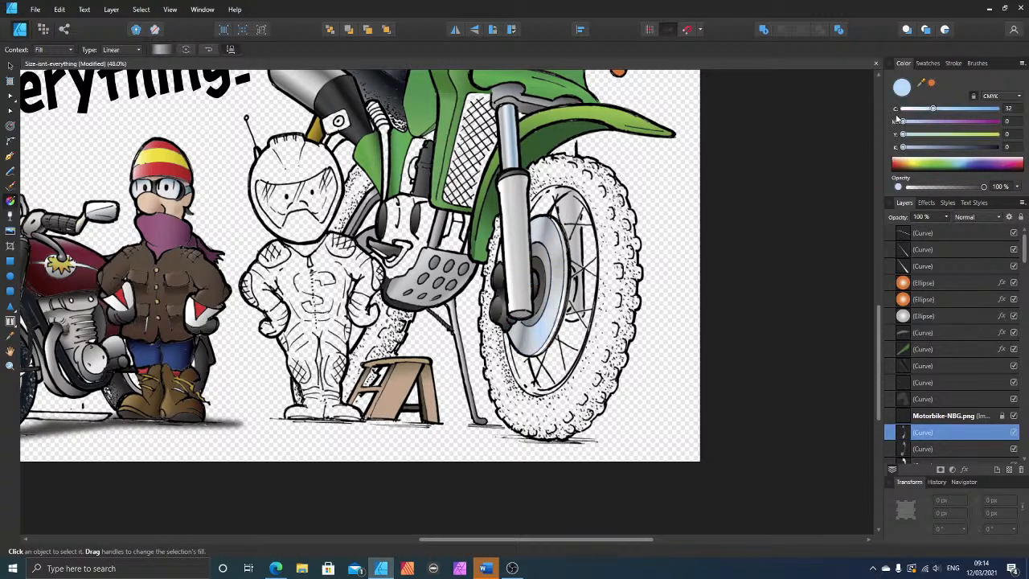
{"action": "left_click", "coordinate": [902, 109]}
{"action": "left_click", "coordinate": [789, 255]}
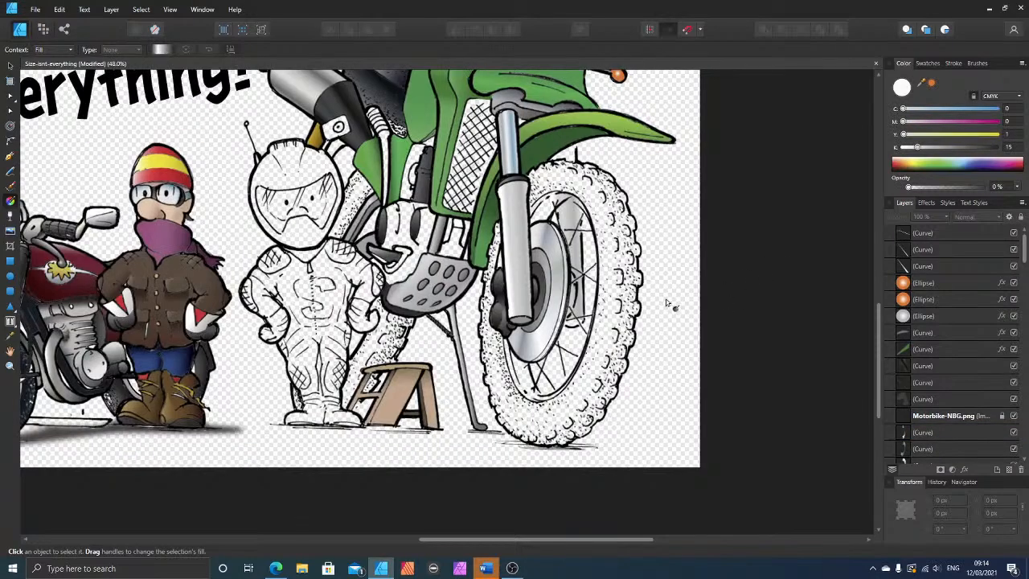
Step: Switch to YouTube Studio in the browser to check the live stream's analytics and chat, and return to the drawing
{"action": "scroll", "coordinate": [674, 307], "scroll_direction": "up", "scroll_amount": 2}
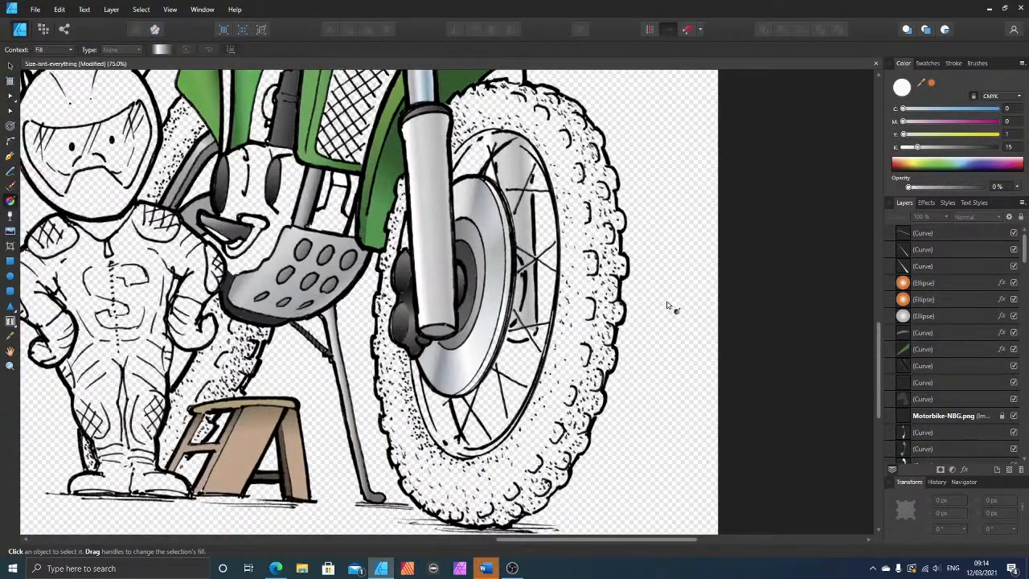
{"action": "scroll", "coordinate": [700, 321], "scroll_direction": "up", "scroll_amount": 2}
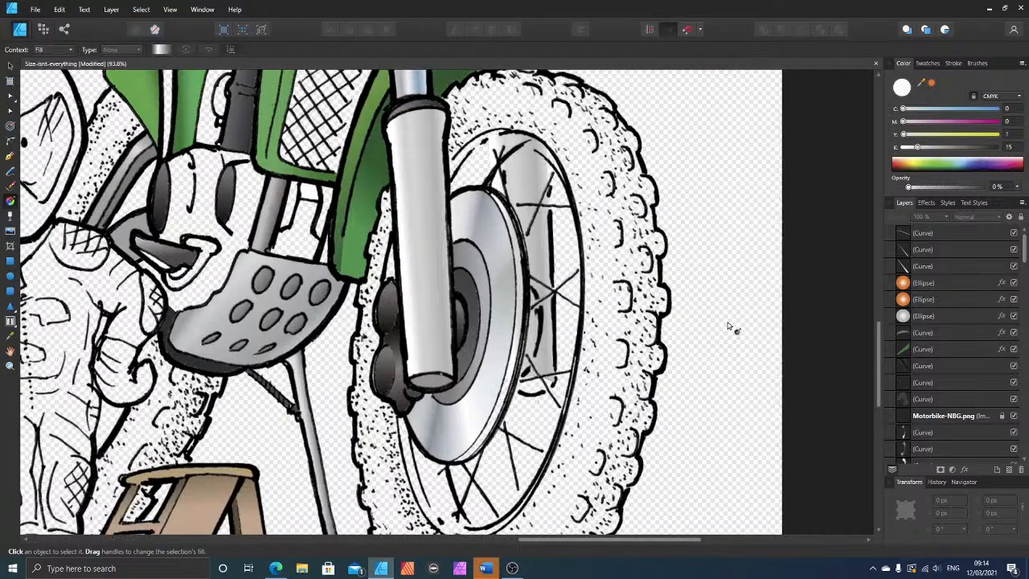
{"action": "scroll", "coordinate": [714, 327], "scroll_direction": "down", "scroll_amount": 1}
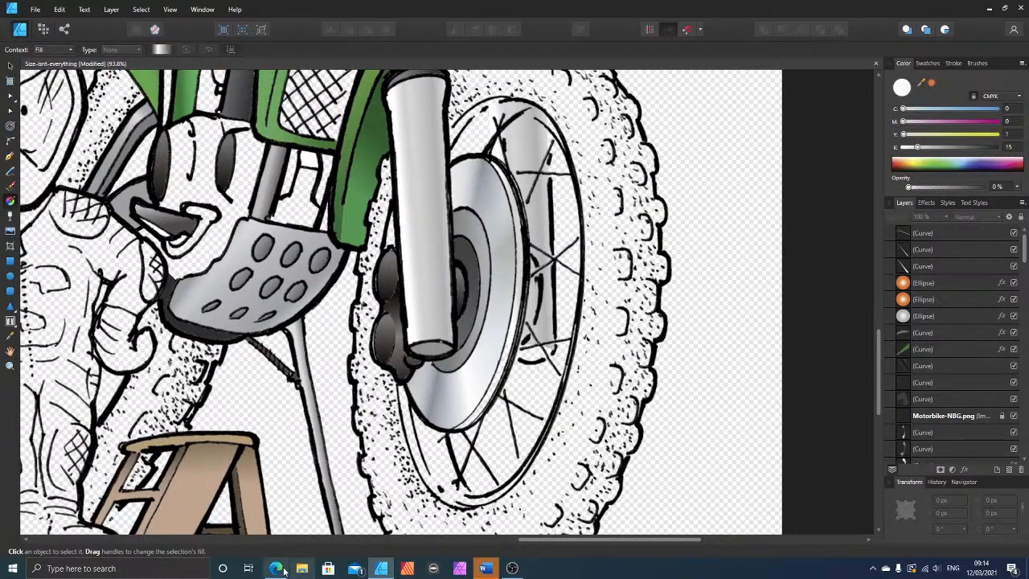
{"action": "left_click", "coordinate": [277, 569]}
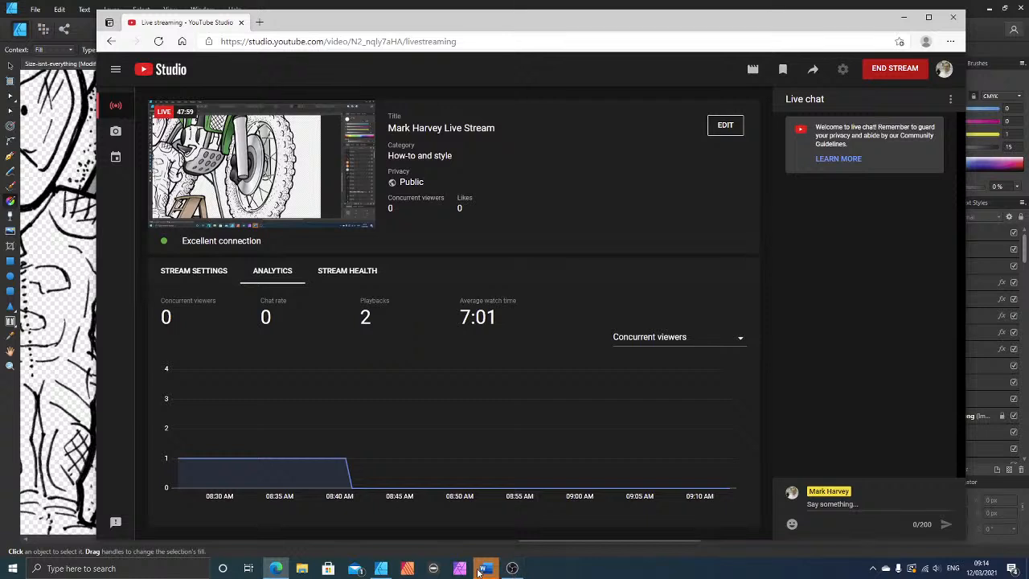
{"action": "mouse_move", "coordinate": [508, 573]}
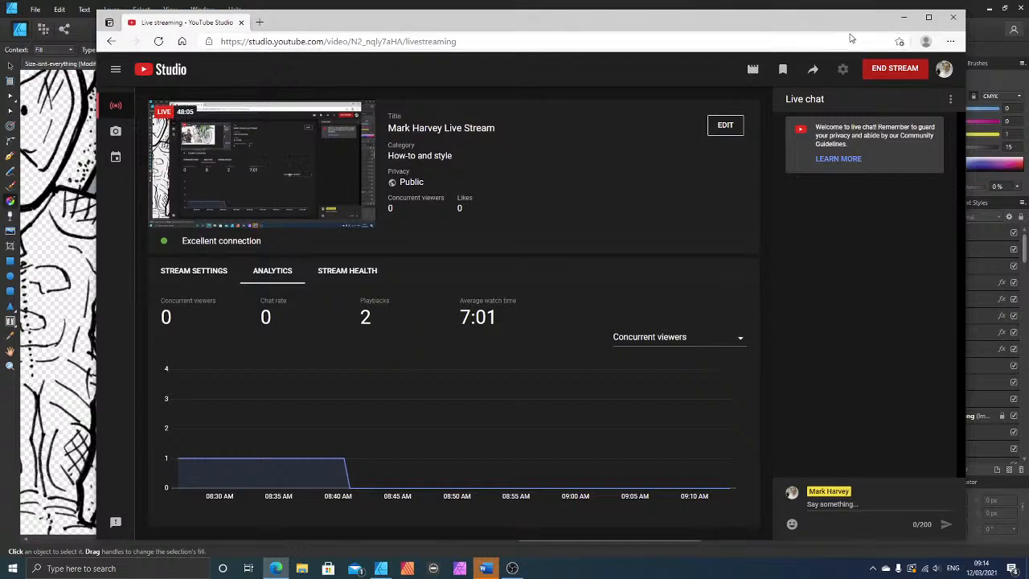
{"action": "left_click", "coordinate": [904, 17]}
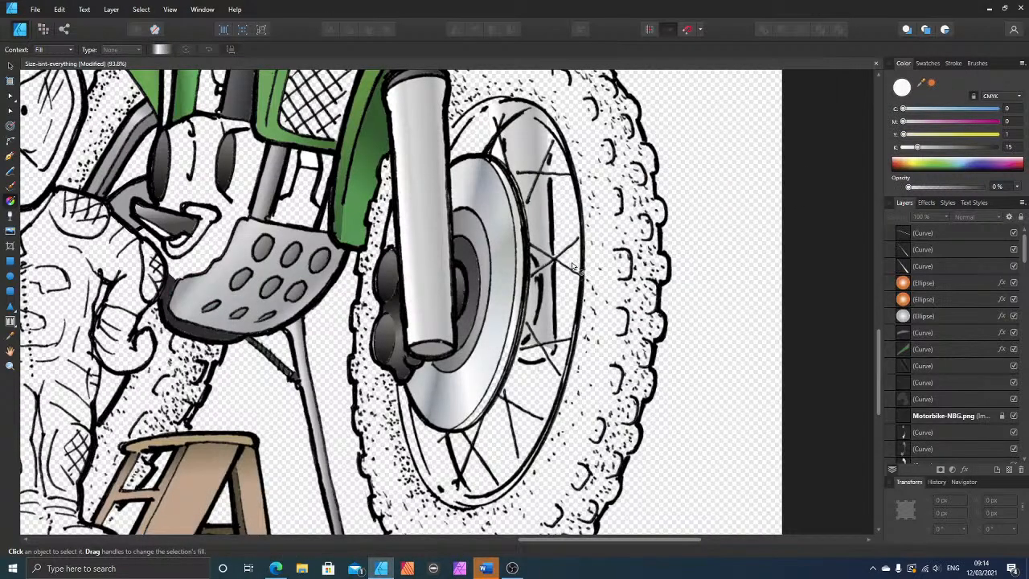
Step: Draw a narrow closed strip of straight segments with the Pen tool along the brake disc's outer rim, from its top to its bottom
{"action": "scroll", "coordinate": [661, 276], "scroll_direction": "up", "scroll_amount": 3}
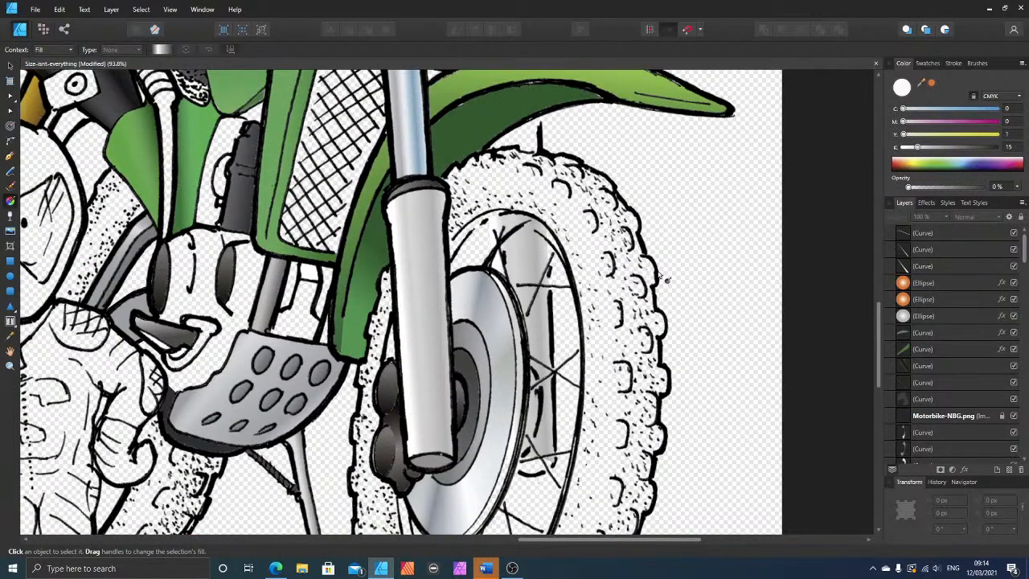
{"action": "scroll", "coordinate": [661, 276], "scroll_direction": "down", "scroll_amount": 4}
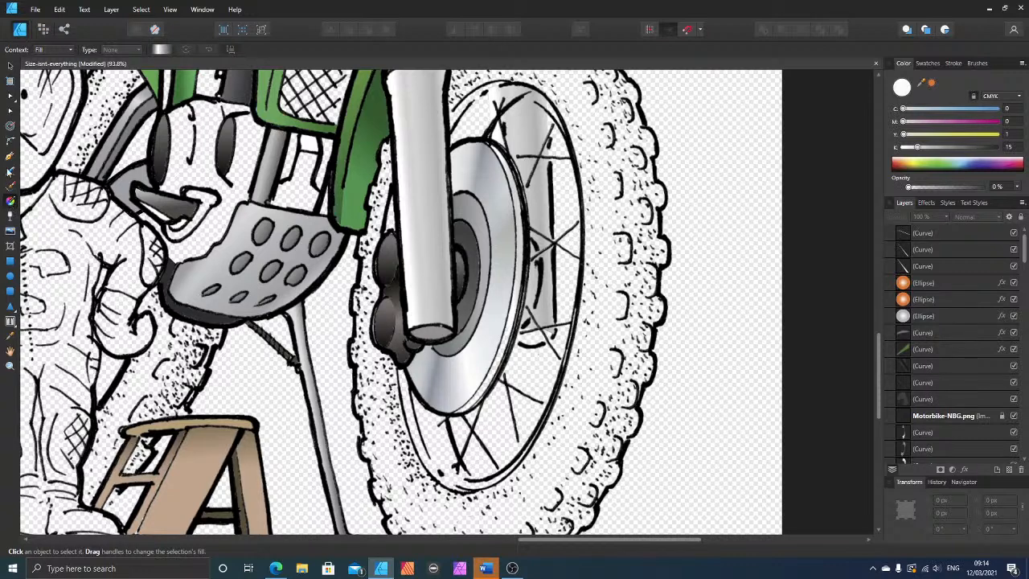
{"action": "left_click", "coordinate": [9, 158]}
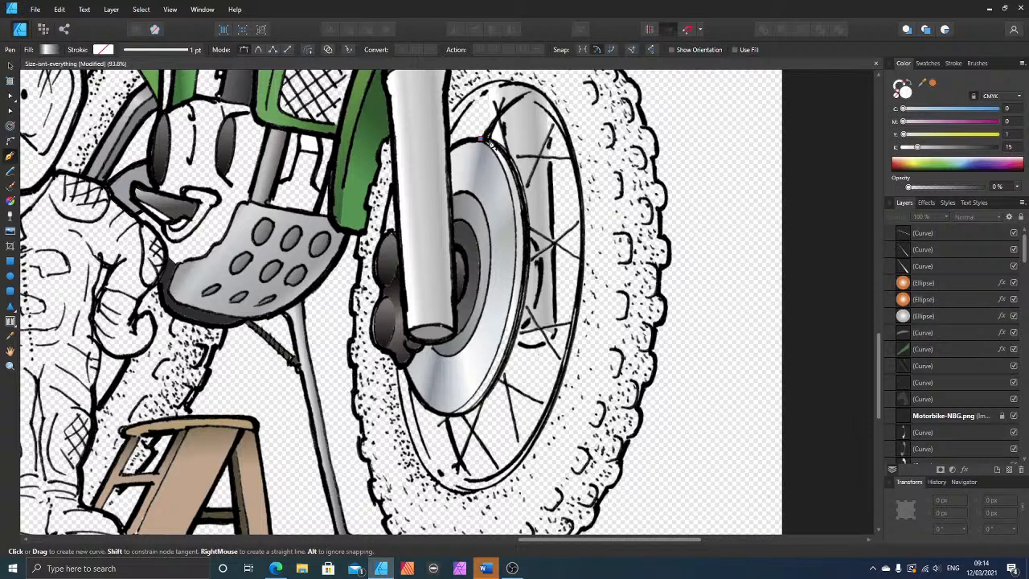
{"action": "left_click", "coordinate": [485, 140]}
{"action": "left_click", "coordinate": [521, 301]}
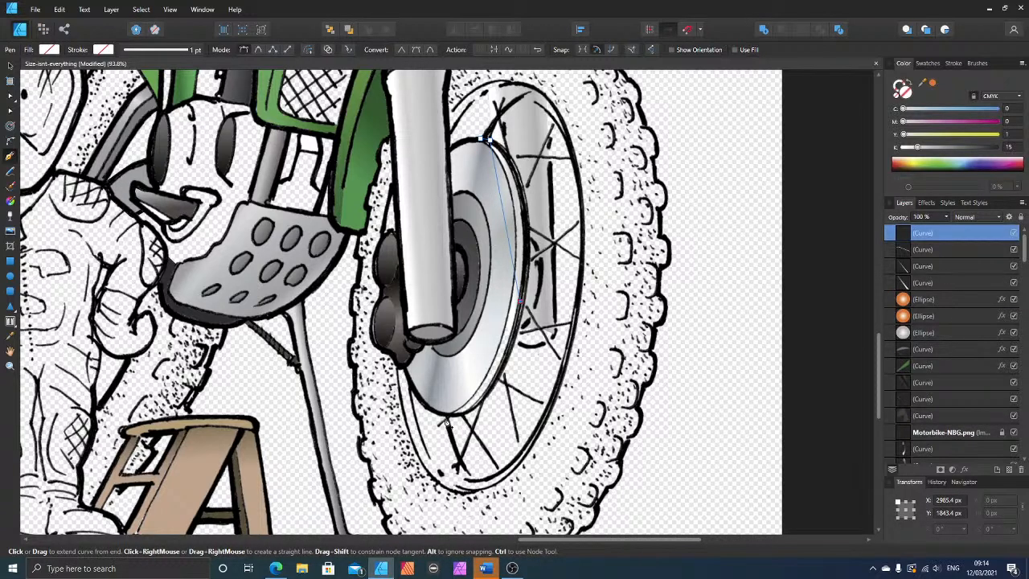
{"action": "left_click_drag", "start_coordinate": [449, 417], "coordinate": [463, 414]}
{"action": "left_click", "coordinate": [447, 416]}
{"action": "left_click", "coordinate": [513, 299]}
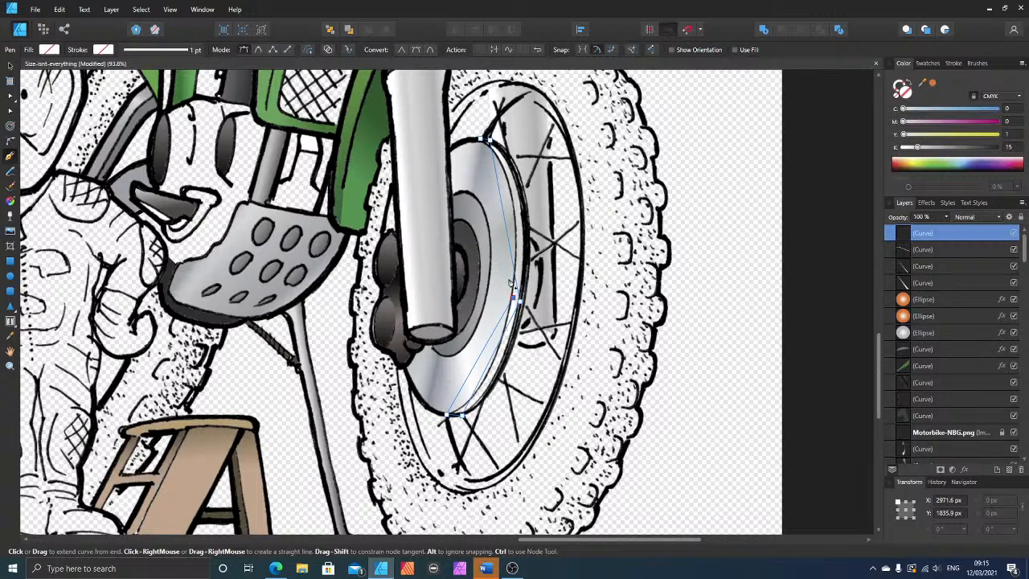
{"action": "left_click", "coordinate": [481, 141]}
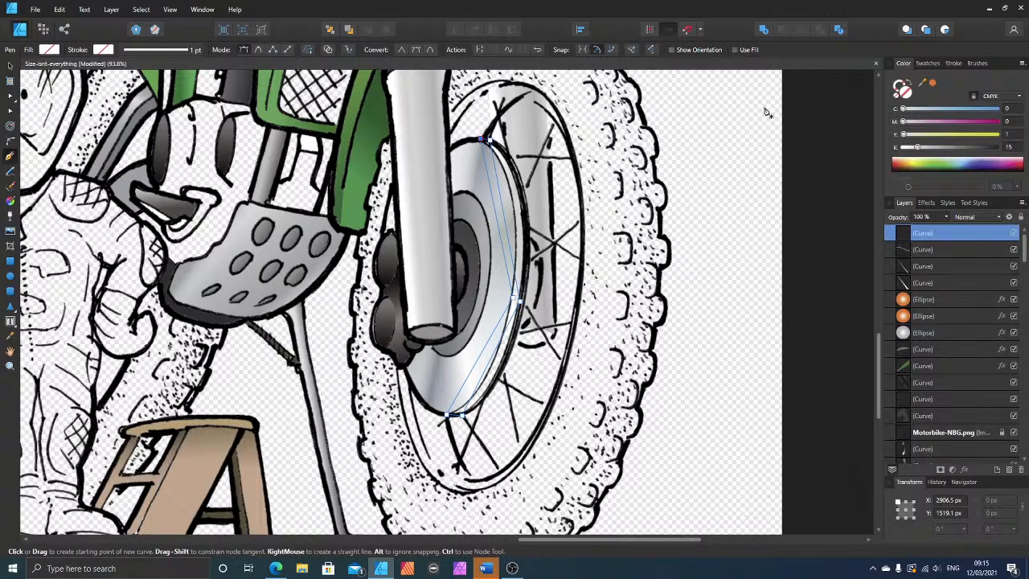
Step: Fill the rim strip with a fully opaque dark brownish grey of C 0, M 17, Y 17, K 78
{"action": "left_click_drag", "start_coordinate": [943, 151], "coordinate": [965, 155]}
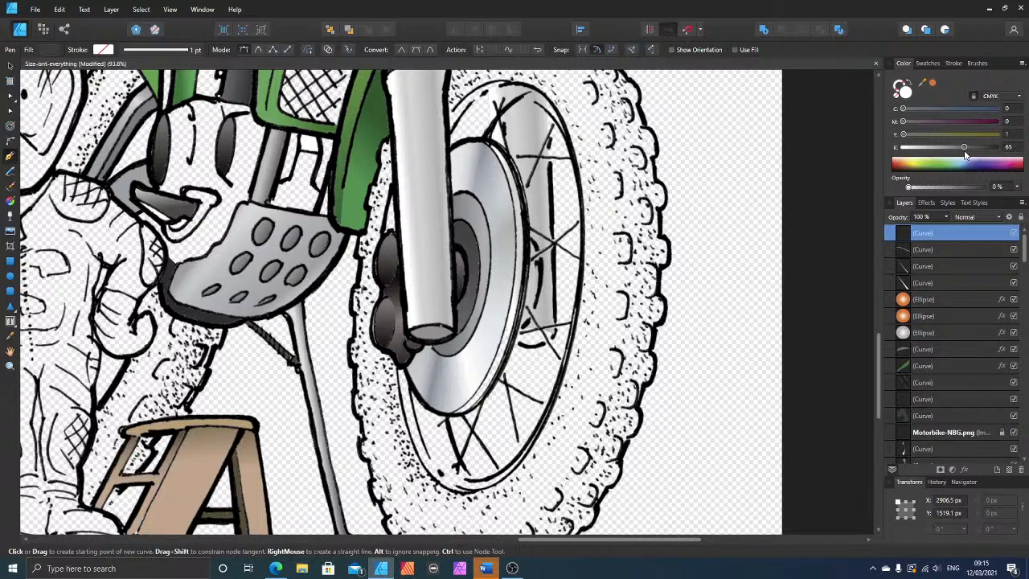
{"action": "left_click_drag", "start_coordinate": [927, 188], "coordinate": [1000, 190]}
{"action": "left_click", "coordinate": [976, 147]}
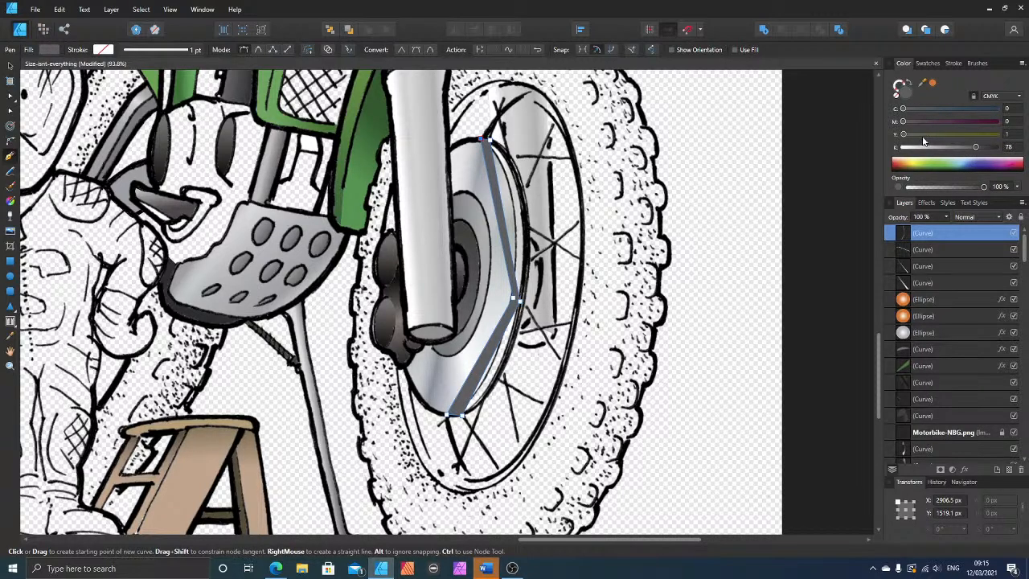
{"action": "left_click", "coordinate": [918, 134]}
{"action": "left_click", "coordinate": [919, 122]}
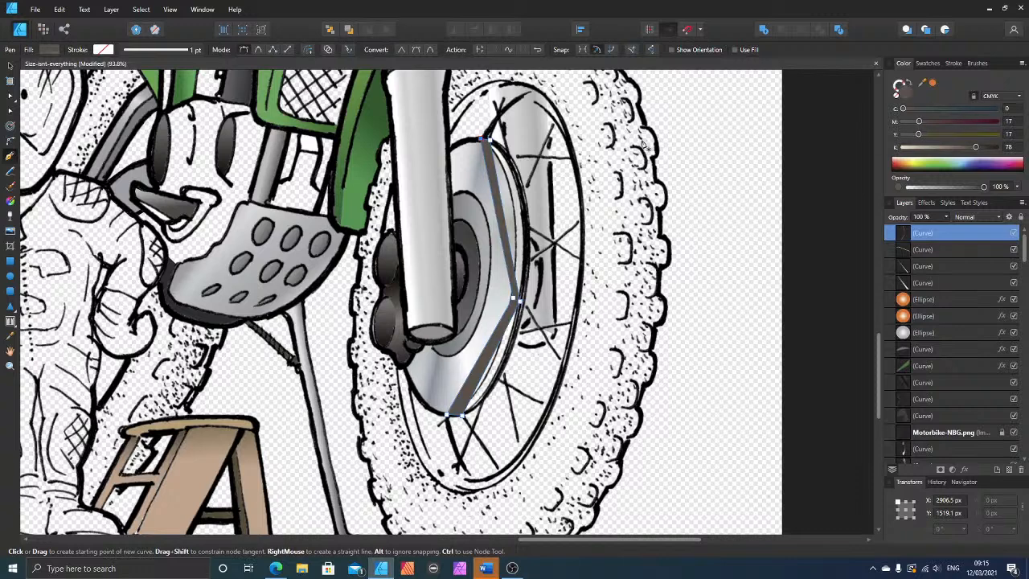
Step: Bend the rim strip's straight segments to follow the disc's curved edge and nudge its outer middle node 3 px outward
{"action": "left_click", "coordinate": [11, 112]}
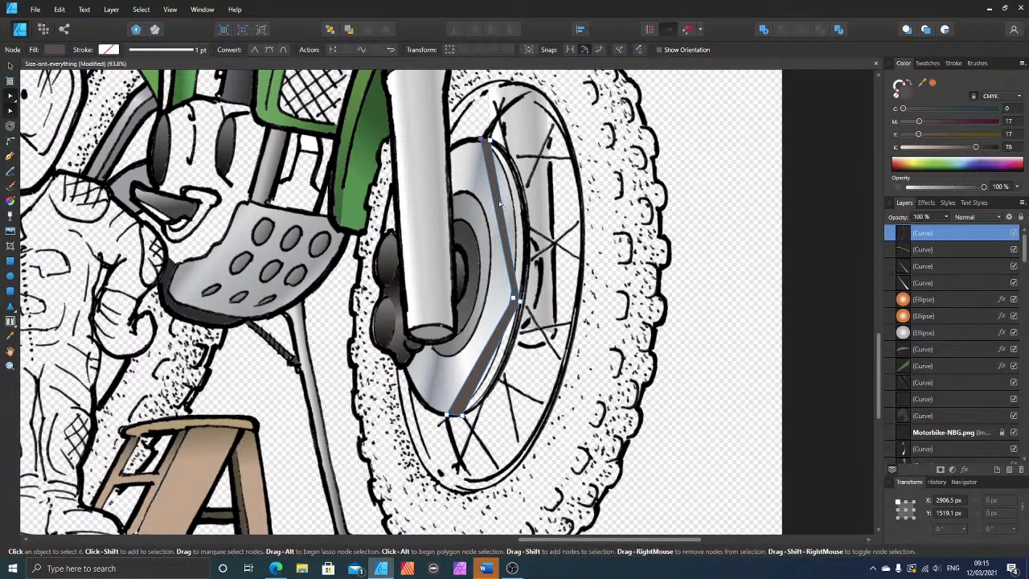
{"action": "left_click_drag", "start_coordinate": [504, 205], "coordinate": [508, 181]}
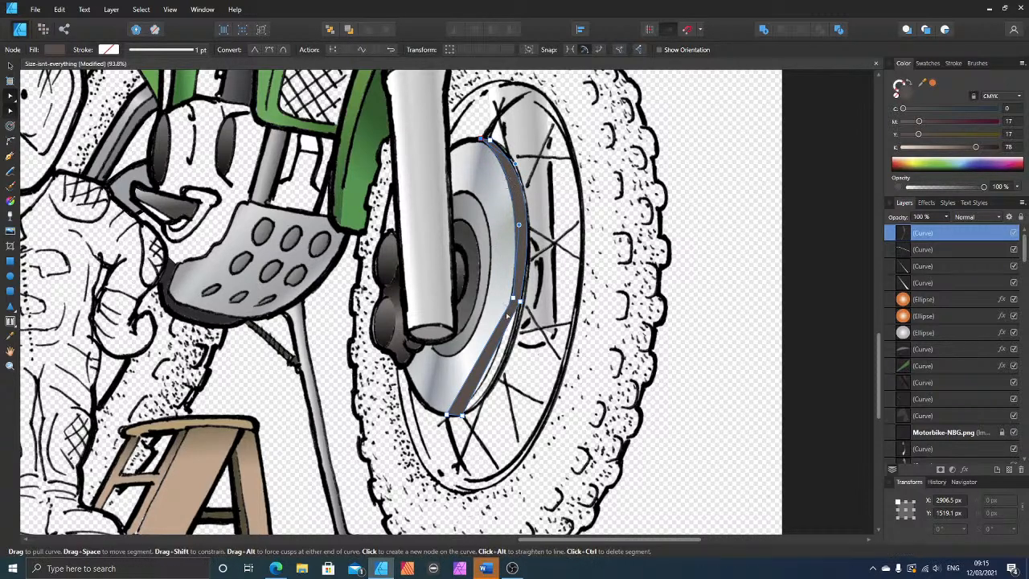
{"action": "left_click_drag", "start_coordinate": [496, 358], "coordinate": [485, 383]}
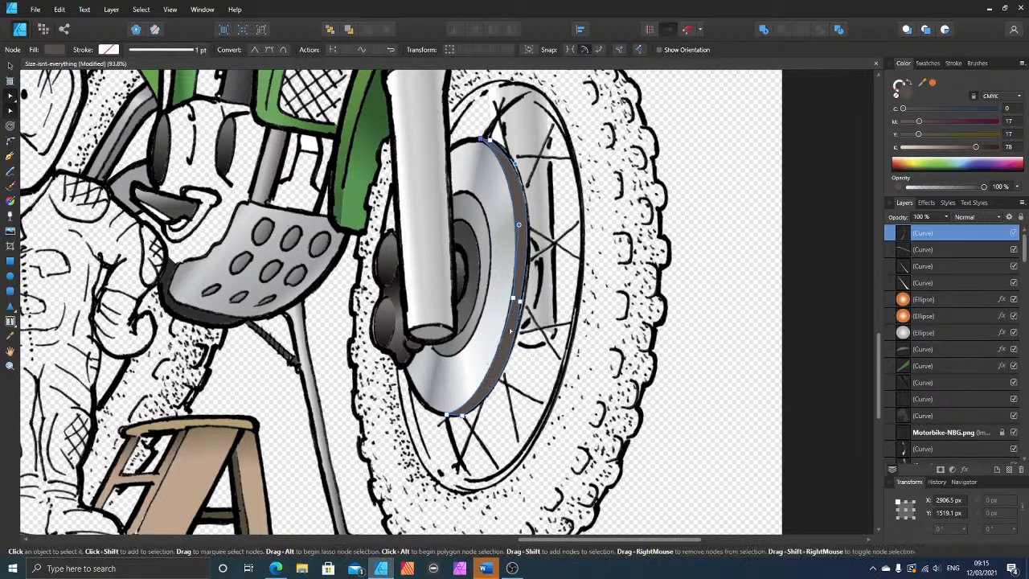
{"action": "left_click", "coordinate": [519, 301]}
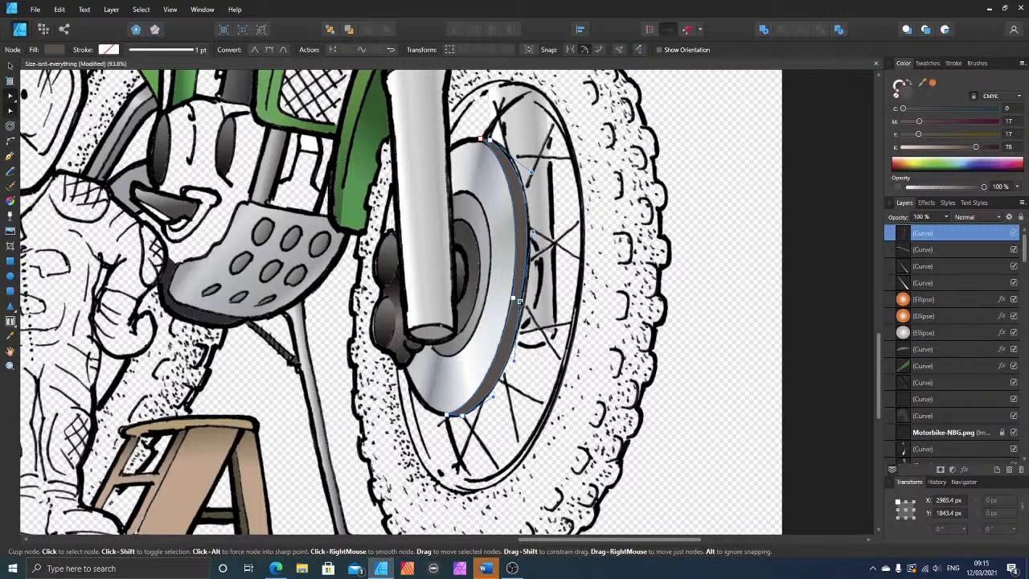
{"action": "key", "text": "Right"}
{"action": "key", "text": "Right"}
{"action": "key", "text": "Right"}
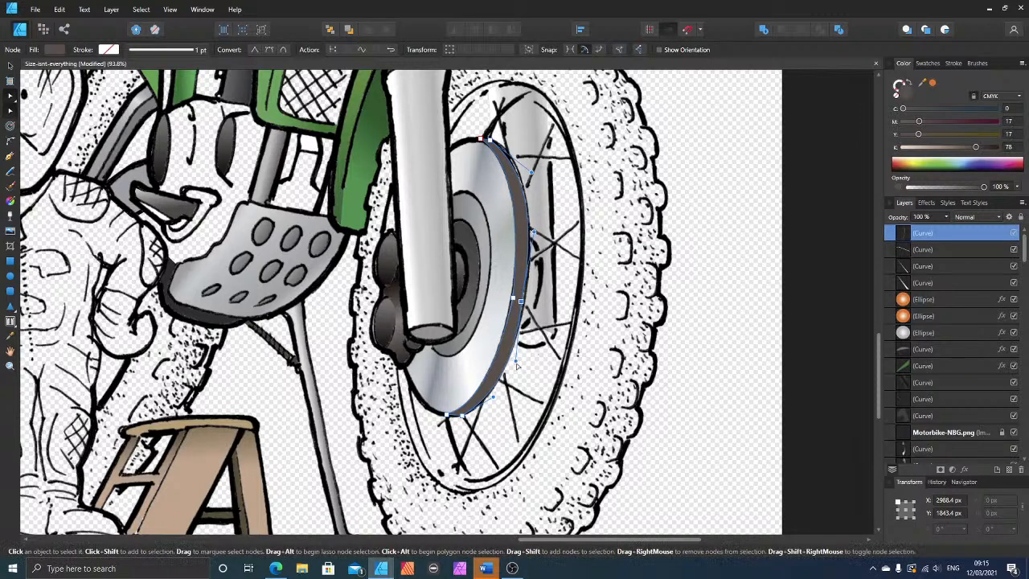
Step: Refine the lower outer curve of the brake disc's rim strip and send the strip beneath the motorbike line art
{"action": "left_click_drag", "start_coordinate": [515, 361], "coordinate": [513, 350]}
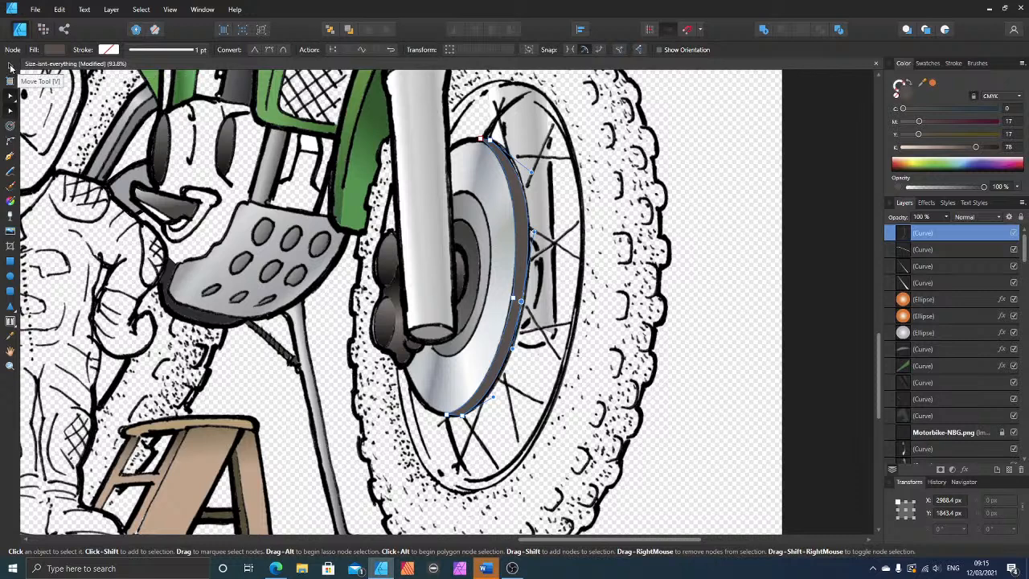
{"action": "left_click", "coordinate": [10, 66]}
{"action": "key", "text": "ctrl+bracketleft"}
{"action": "key", "text": "ctrl+bracketleft"}
{"action": "key", "text": "ctrl+bracketleft"}
{"action": "key", "text": "ctrl+bracketleft"}
{"action": "key", "text": "ctrl+bracketleft"}
{"action": "key", "text": "ctrl+bracketleft"}
{"action": "key", "text": "ctrl+bracketleft"}
{"action": "key", "text": "ctrl+bracketleft"}
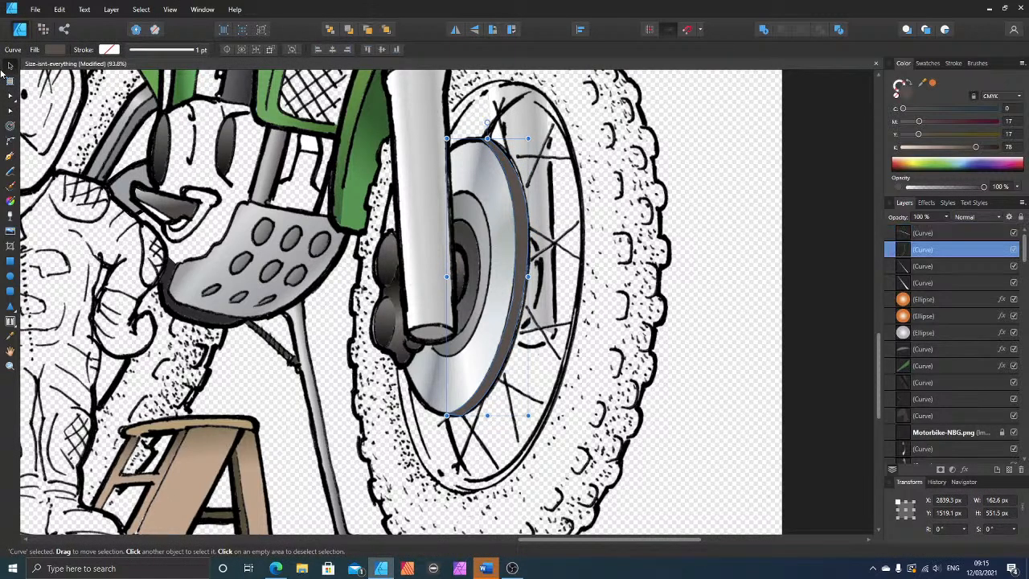
{"action": "key", "text": "ctrl+bracketleft"}
{"action": "key", "text": "ctrl+bracketleft"}
{"action": "key", "text": "ctrl+bracketleft"}
{"action": "key", "text": "ctrl+bracketleft"}
{"action": "key", "text": "ctrl+bracketleft"}
{"action": "key", "text": "ctrl+bracketleft"}
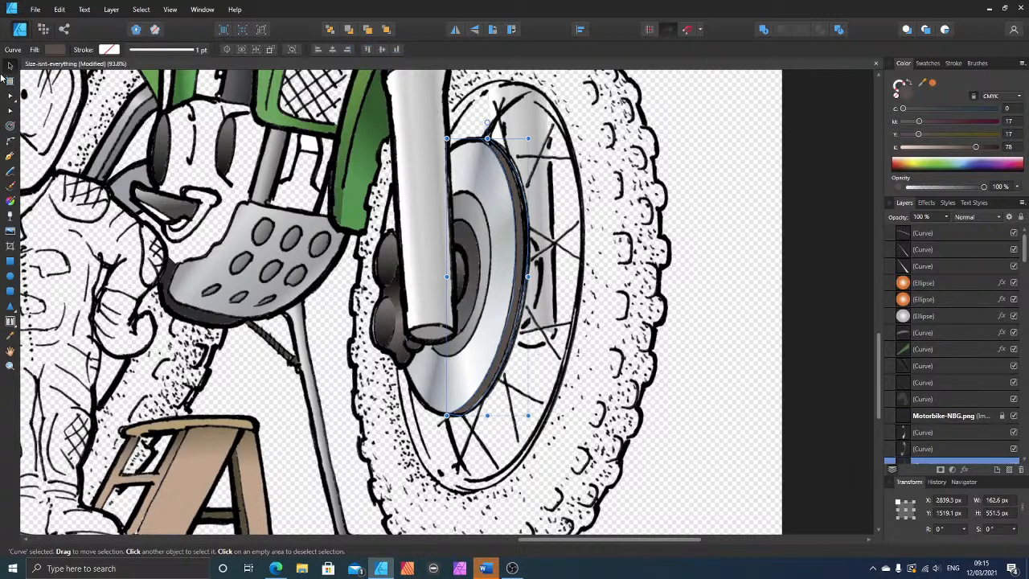
Step: Copy the larger dark hub ellipse from the brake disc's centre across to the hub area beside the far fork leg
{"action": "left_click", "coordinate": [463, 284]}
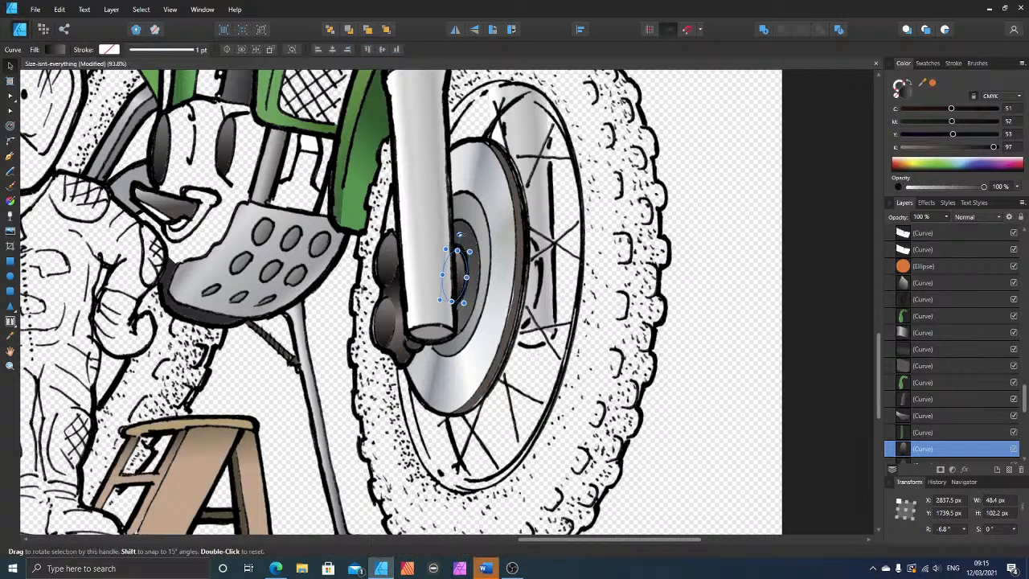
{"action": "left_click", "coordinate": [471, 244]}
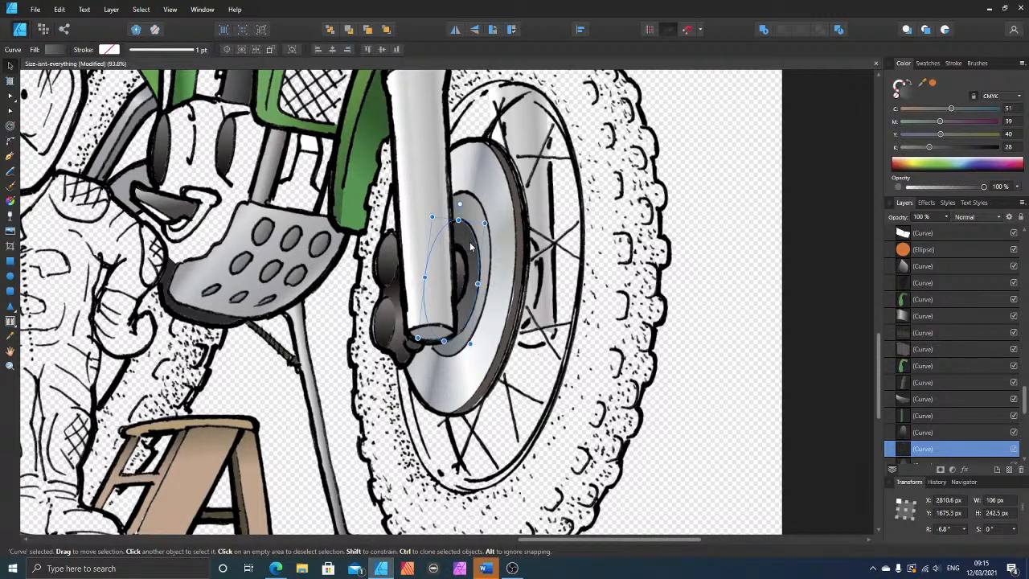
{"action": "left_click_drag", "start_coordinate": [471, 248], "coordinate": [540, 247]}
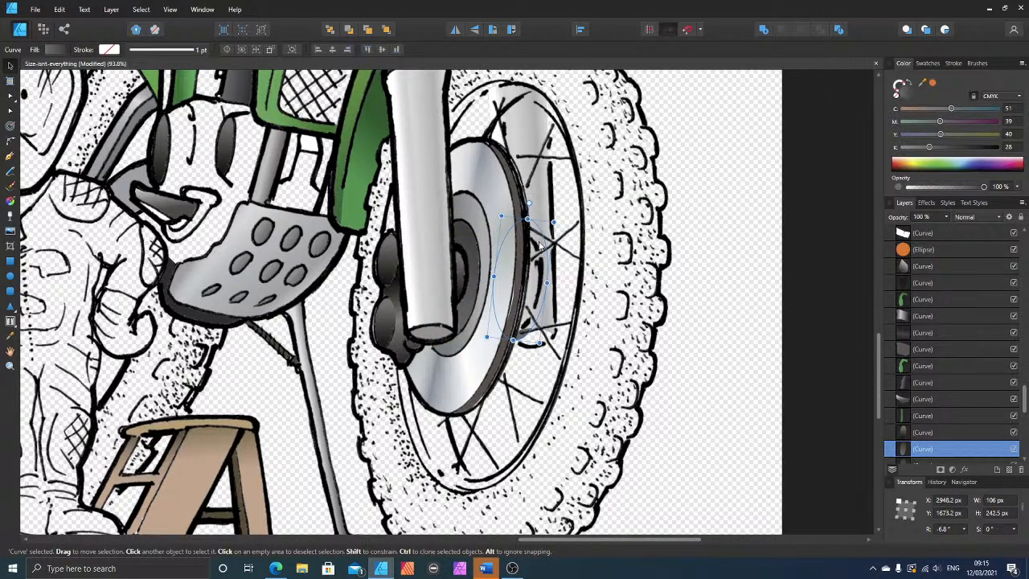
Step: Raise the copied hub ellipse in the layer stack so it sits above the far fork leg's fill
{"action": "key", "text": "ctrl+]"}
{"action": "key", "text": "ctrl+]"}
{"action": "key", "text": "ctrl+]"}
{"action": "key", "text": "ctrl+]"}
{"action": "key", "text": "ctrl+]"}
{"action": "key", "text": "ctrl+]"}
{"action": "key", "text": "ctrl+]"}
{"action": "key", "text": "ctrl+]"}
{"action": "key", "text": "ctrl+]"}
{"action": "key", "text": "ctrl+]"}
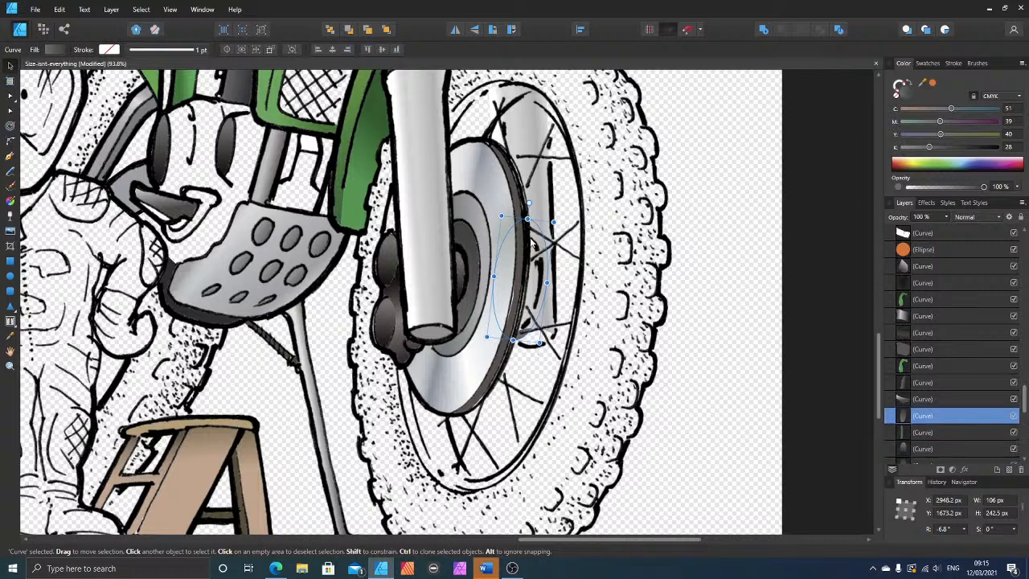
{"action": "key", "text": "ctrl+]"}
{"action": "key", "text": "ctrl+]"}
{"action": "key", "text": "ctrl+]"}
{"action": "key", "text": "ctrl+]"}
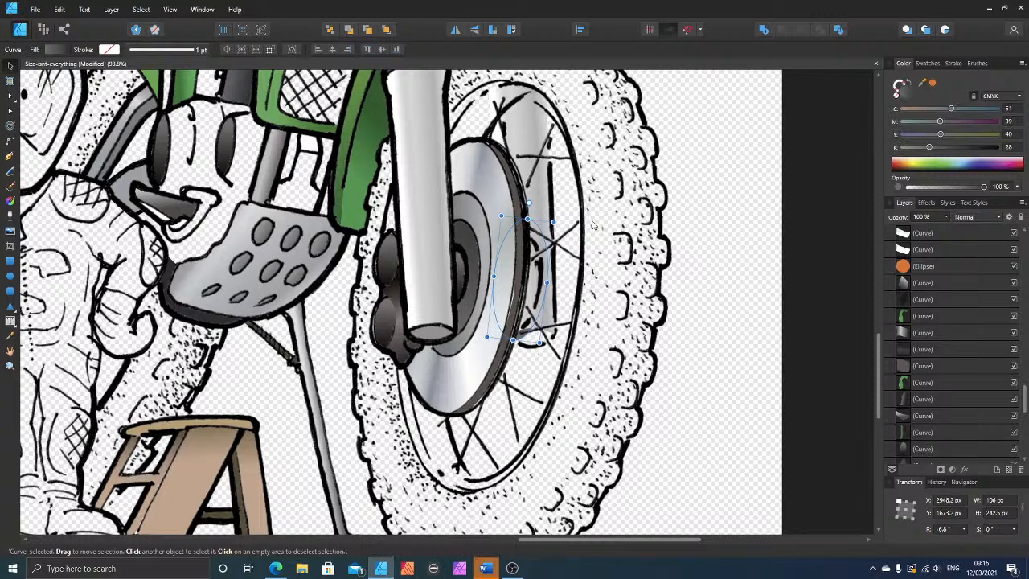
{"action": "left_click_drag", "start_coordinate": [1023, 402], "coordinate": [1016, 352]}
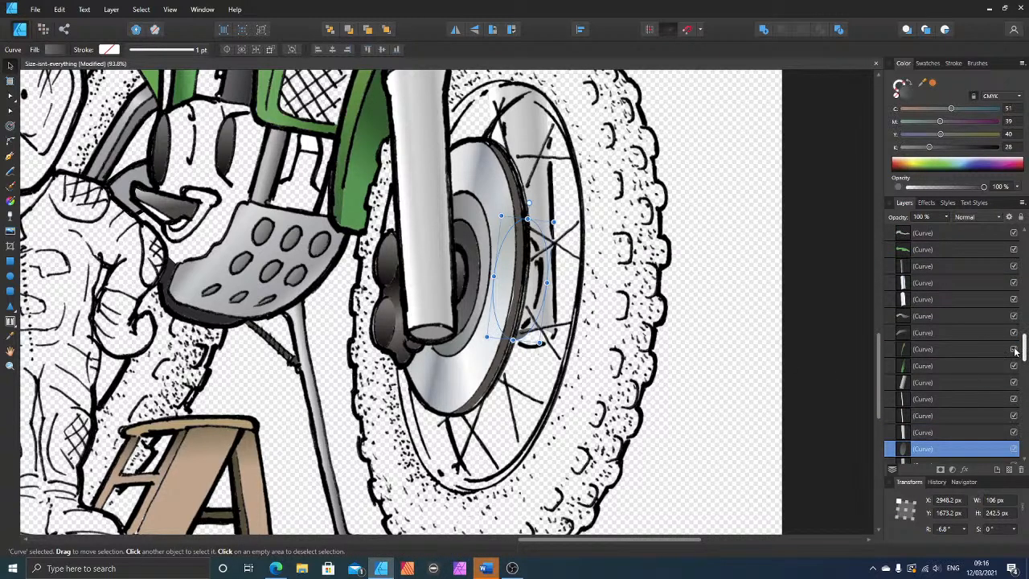
{"action": "left_click_drag", "start_coordinate": [919, 452], "coordinate": [923, 219]}
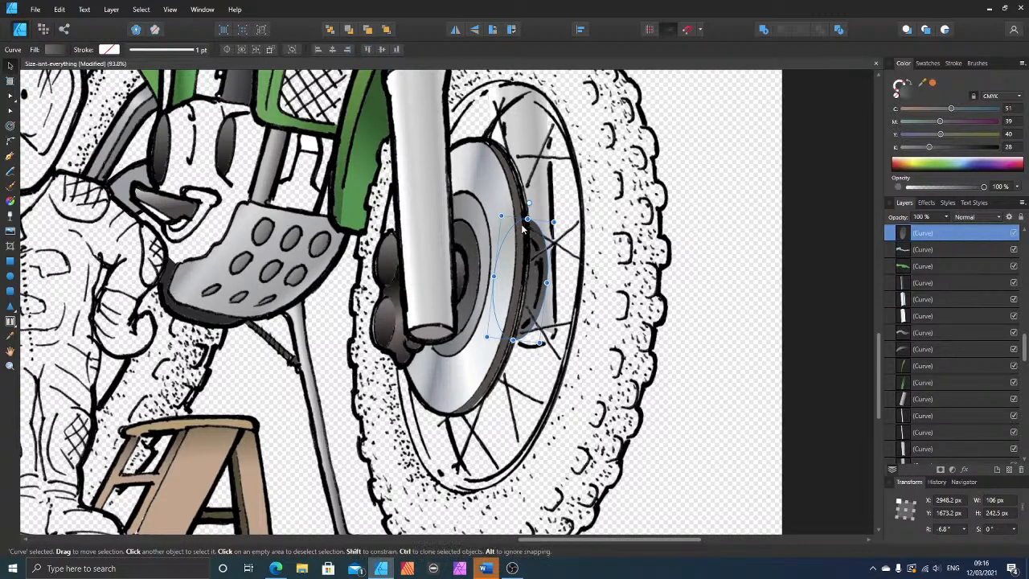
Step: Resize the copied hub ellipse to about 94 by 201 px to fit the drawn outline beyond the brake disc
{"action": "left_click_drag", "start_coordinate": [526, 218], "coordinate": [526, 232]}
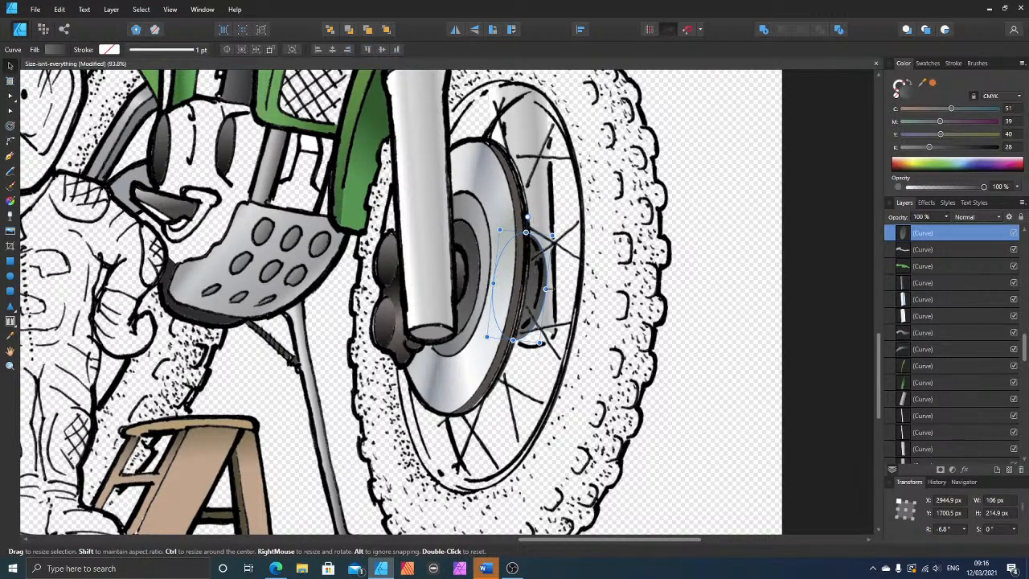
{"action": "left_click_drag", "start_coordinate": [546, 289], "coordinate": [540, 288]}
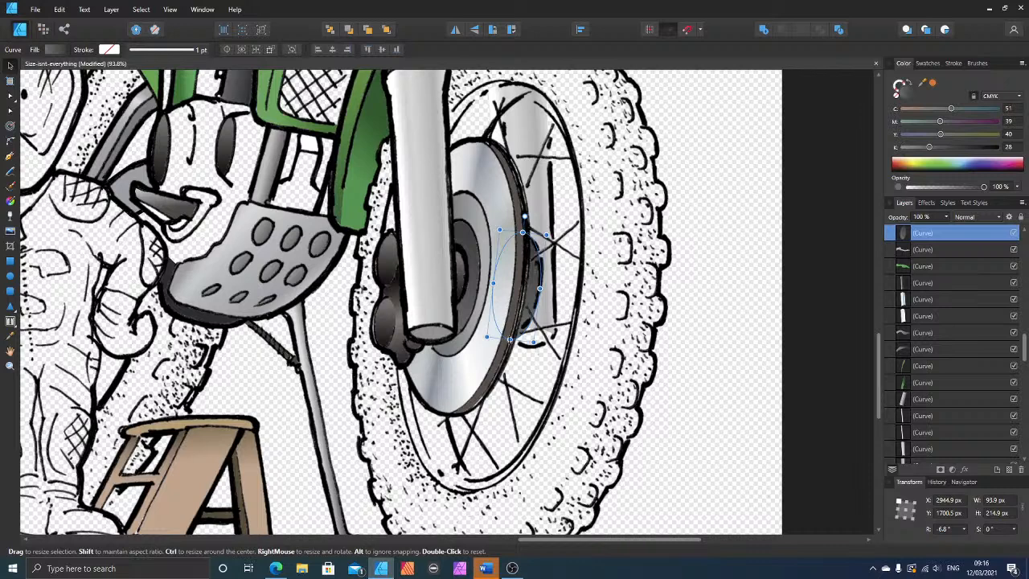
{"action": "left_click_drag", "start_coordinate": [510, 339], "coordinate": [510, 332]}
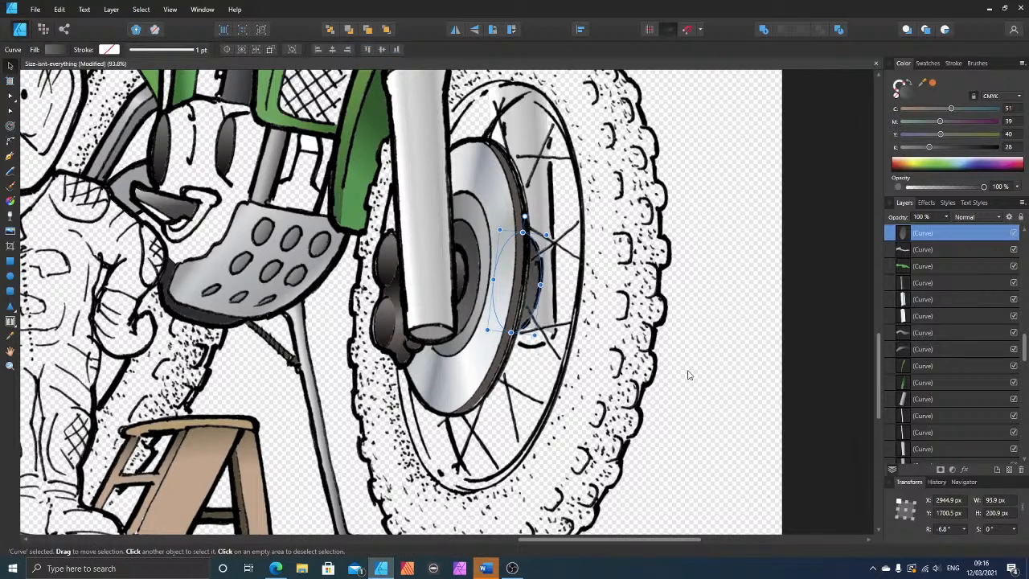
Step: Duplicate the grey end-cap ellipse of the near fork leg and place the copy at the far fork leg's lower end
{"action": "left_click", "coordinate": [429, 340]}
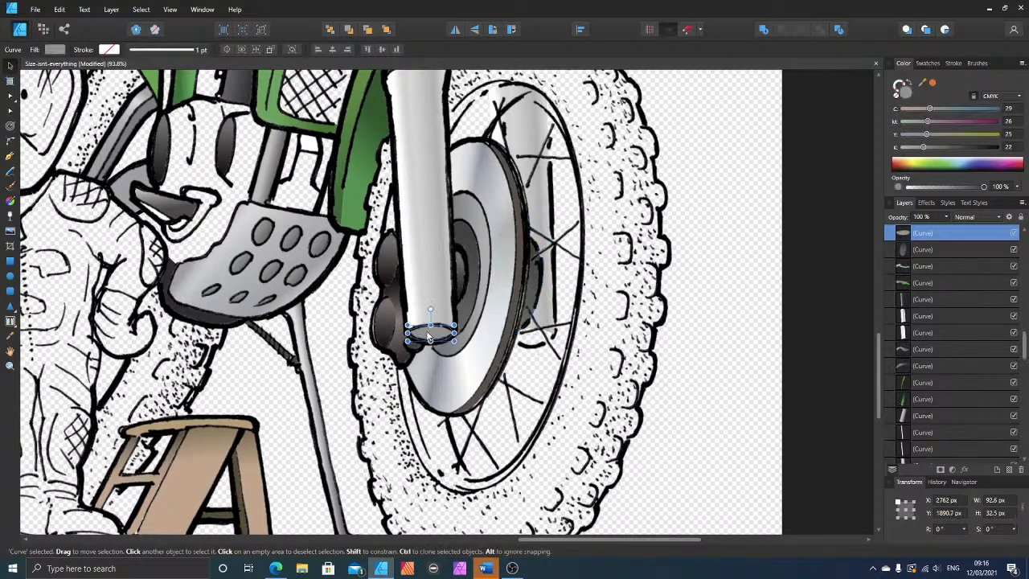
{"action": "key", "text": "ctrl+j"}
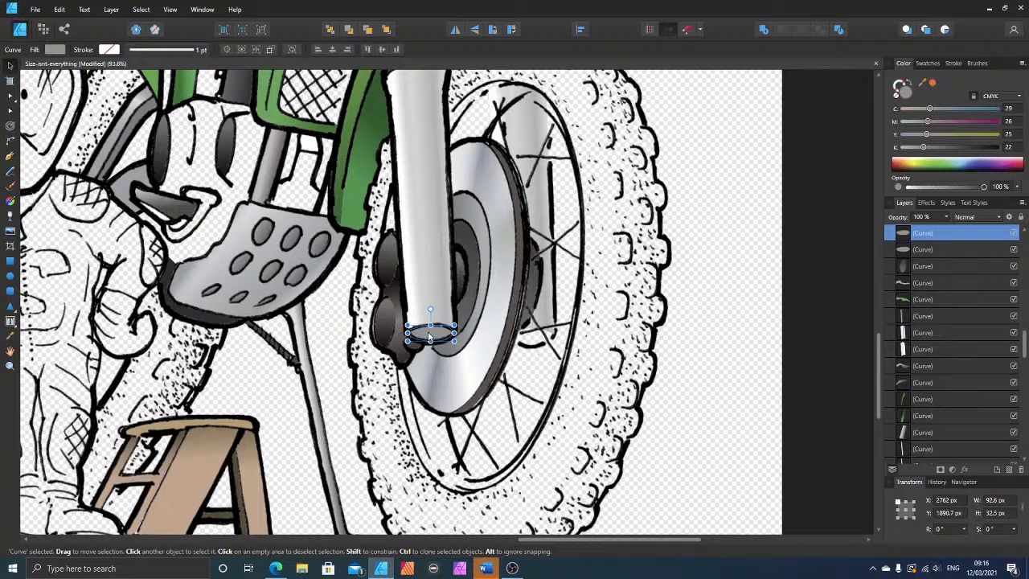
{"action": "left_click_drag", "start_coordinate": [429, 340], "coordinate": [528, 347]}
{"action": "left_click", "coordinate": [687, 346]}
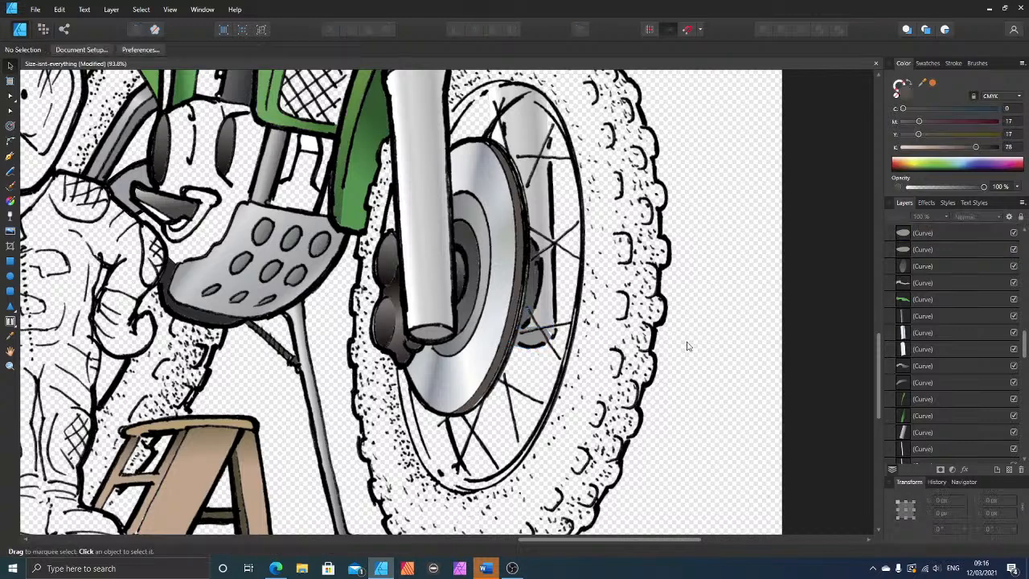
{"action": "scroll", "coordinate": [624, 301], "scroll_direction": "down", "scroll_amount": 5}
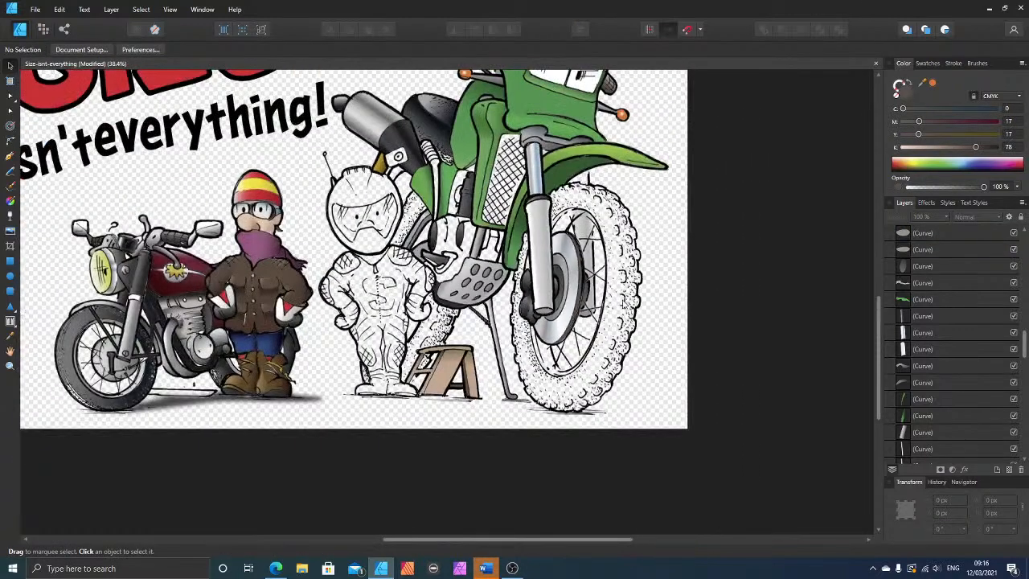
{"action": "scroll", "coordinate": [640, 253], "scroll_direction": "up", "scroll_amount": 1}
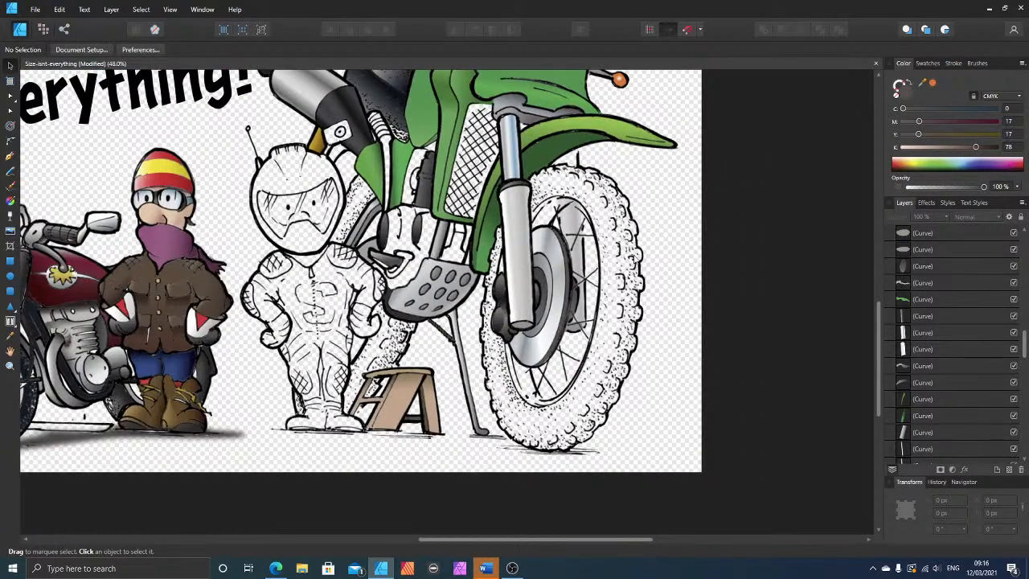
{"action": "scroll", "coordinate": [638, 259], "scroll_direction": "down", "scroll_amount": 1}
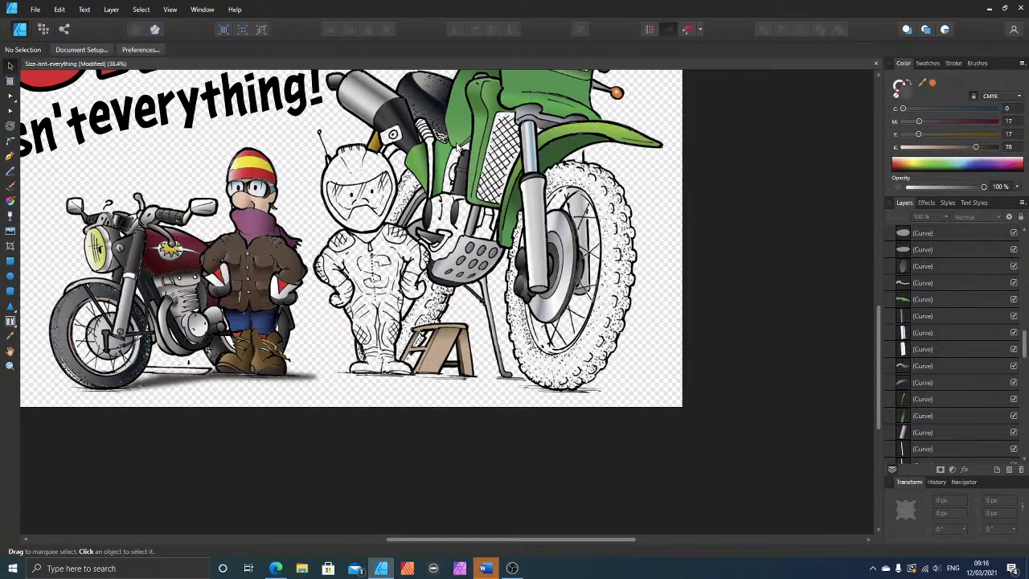
Step: Draw a closed shape with the Pen tool around the cross-hatched radiator grille between the green side panel and the front fork
{"action": "scroll", "coordinate": [496, 188], "scroll_direction": "up", "scroll_amount": 1}
{"action": "scroll", "coordinate": [539, 152], "scroll_direction": "up", "scroll_amount": 3}
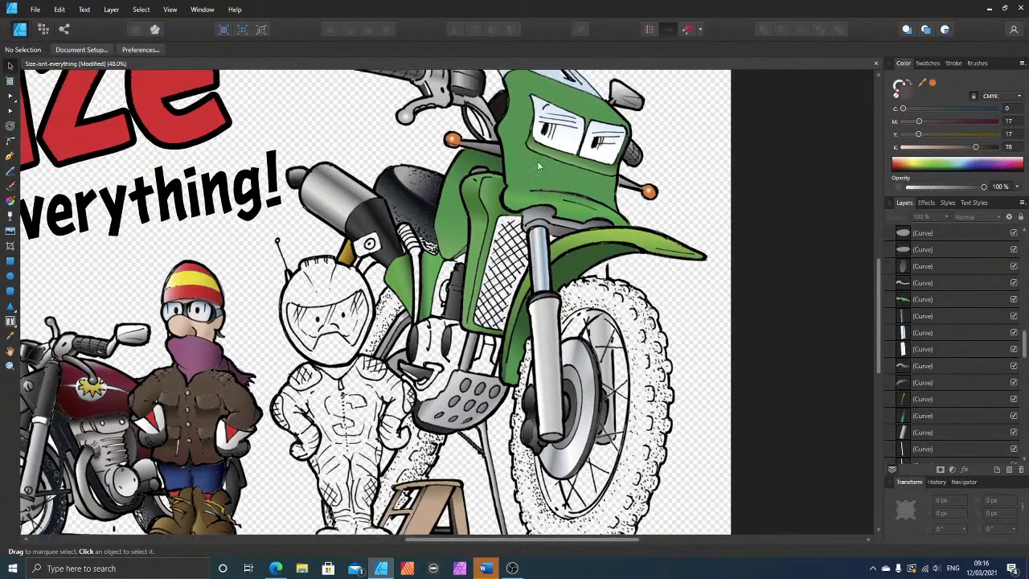
{"action": "scroll", "coordinate": [535, 245], "scroll_direction": "up", "scroll_amount": 4}
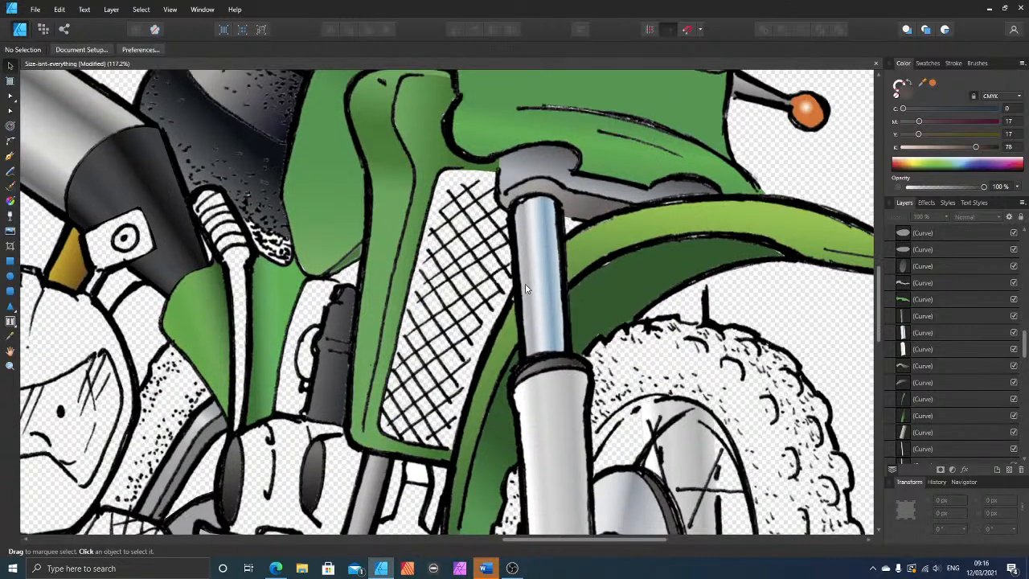
{"action": "left_click", "coordinate": [10, 156]}
{"action": "left_click", "coordinate": [510, 211]}
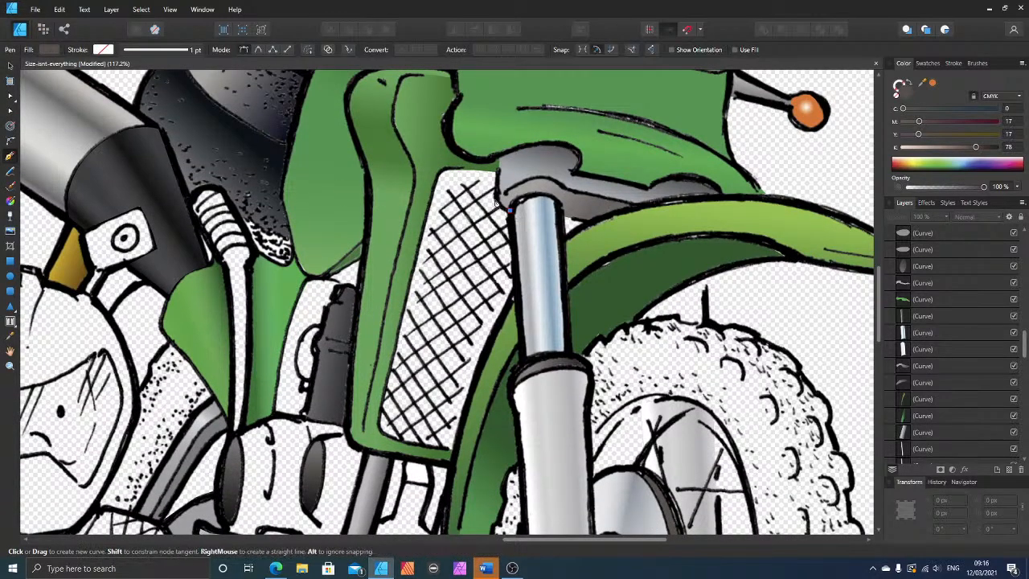
{"action": "left_click", "coordinate": [498, 195]}
{"action": "left_click", "coordinate": [496, 171]}
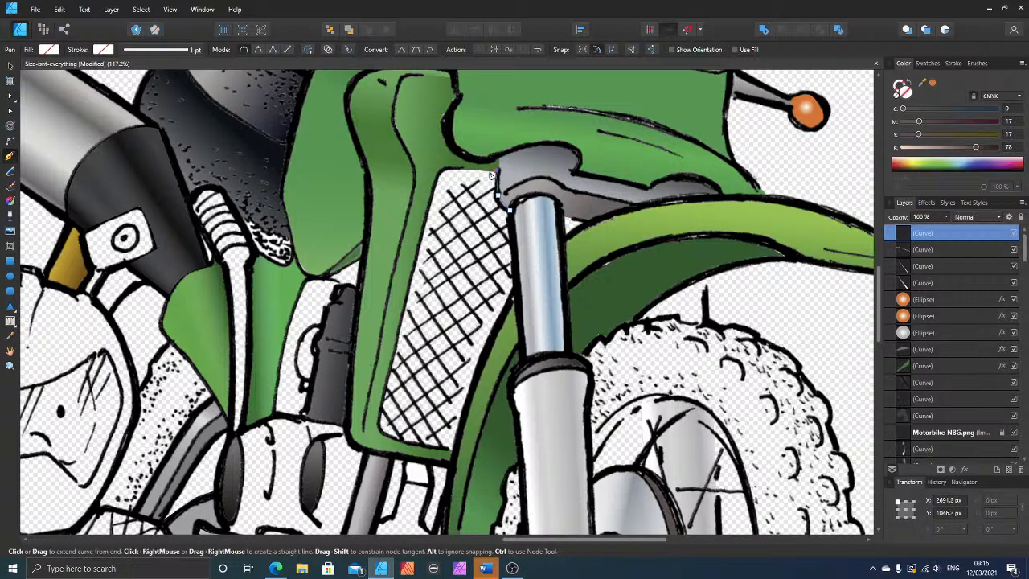
{"action": "left_click", "coordinate": [441, 170]}
{"action": "left_click", "coordinate": [380, 426]}
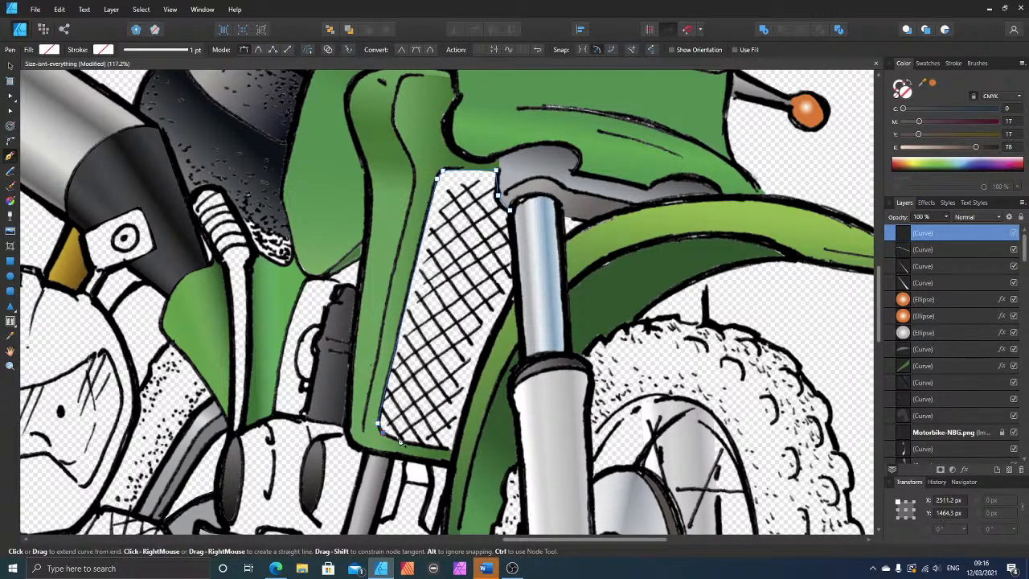
{"action": "left_click", "coordinate": [457, 449]}
{"action": "left_click", "coordinate": [517, 288]}
{"action": "left_click", "coordinate": [508, 211]}
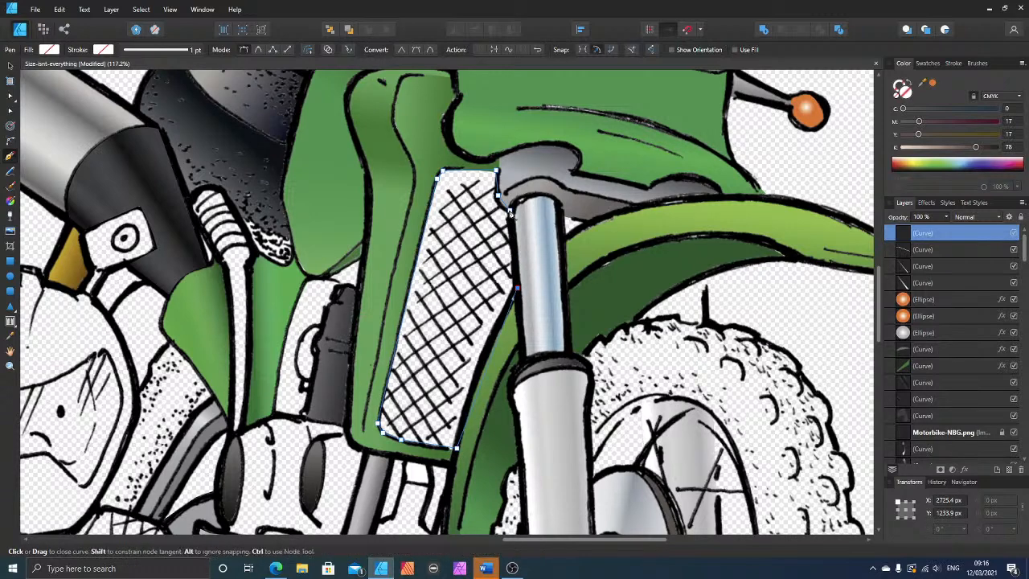
Step: Fill the radiator grille shape with a dark grey of C 23, M 17, Y 17, K 85
{"action": "left_click", "coordinate": [963, 148]}
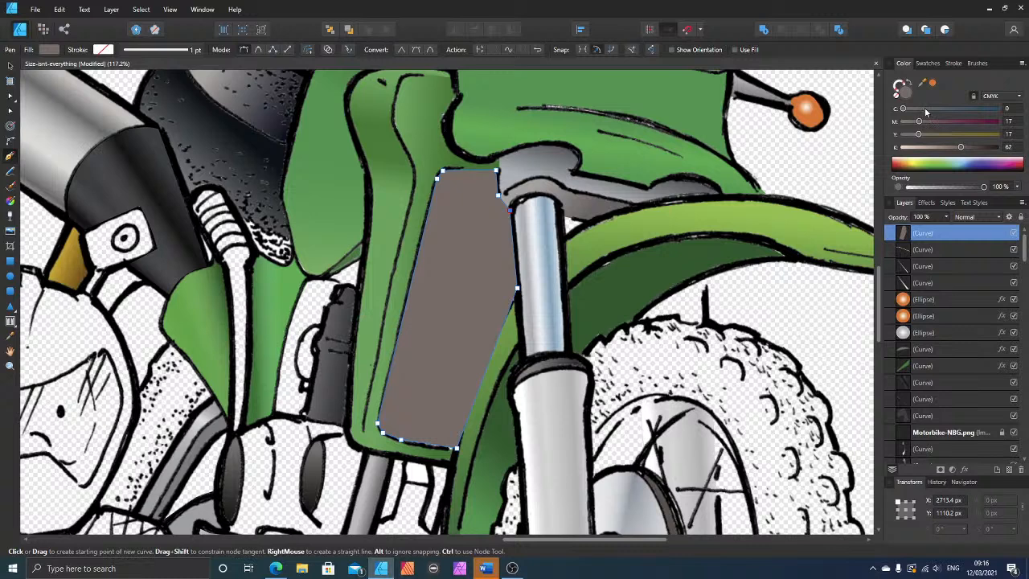
{"action": "left_click", "coordinate": [925, 108]}
{"action": "left_click", "coordinate": [984, 147]}
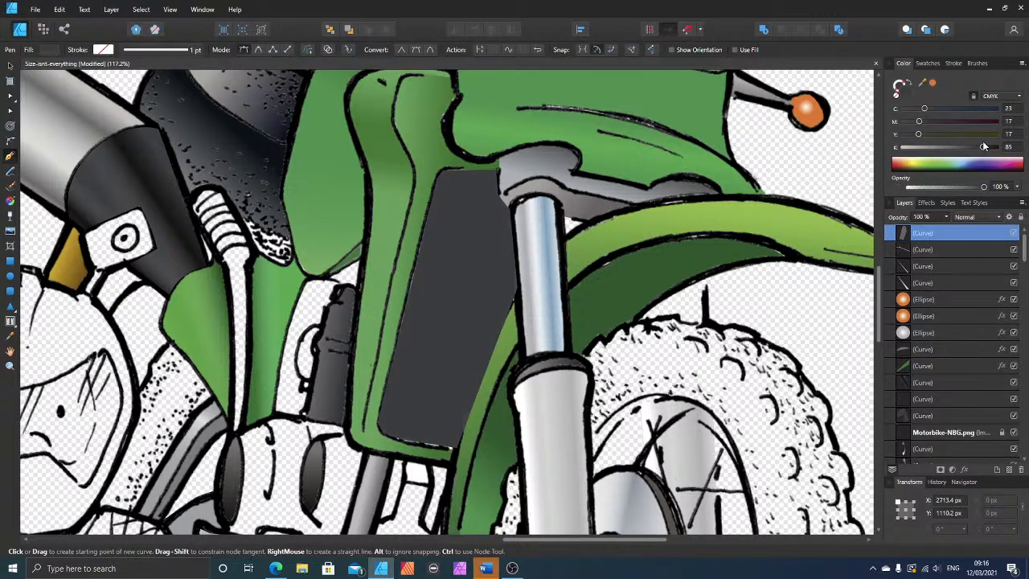
Step: Send the radiator grille shape beneath the line art so the cross-hatching shows over it
{"action": "key", "text": "v"}
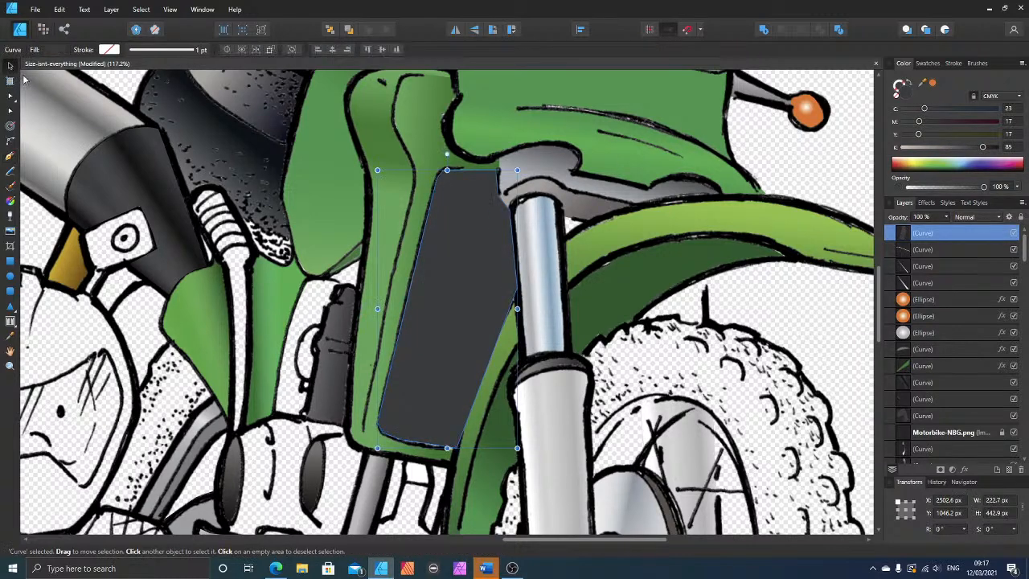
{"action": "key", "text": "ctrl+bracketleft"}
{"action": "key", "text": "ctrl+bracketleft"}
{"action": "key", "text": "ctrl+bracketleft"}
{"action": "key", "text": "ctrl+bracketleft"}
{"action": "key", "text": "ctrl+bracketleft"}
{"action": "key", "text": "ctrl+bracketleft"}
{"action": "key", "text": "ctrl+bracketleft"}
{"action": "key", "text": "ctrl+bracketleft"}
{"action": "key", "text": "ctrl+bracketleft"}
{"action": "key", "text": "ctrl+bracketleft"}
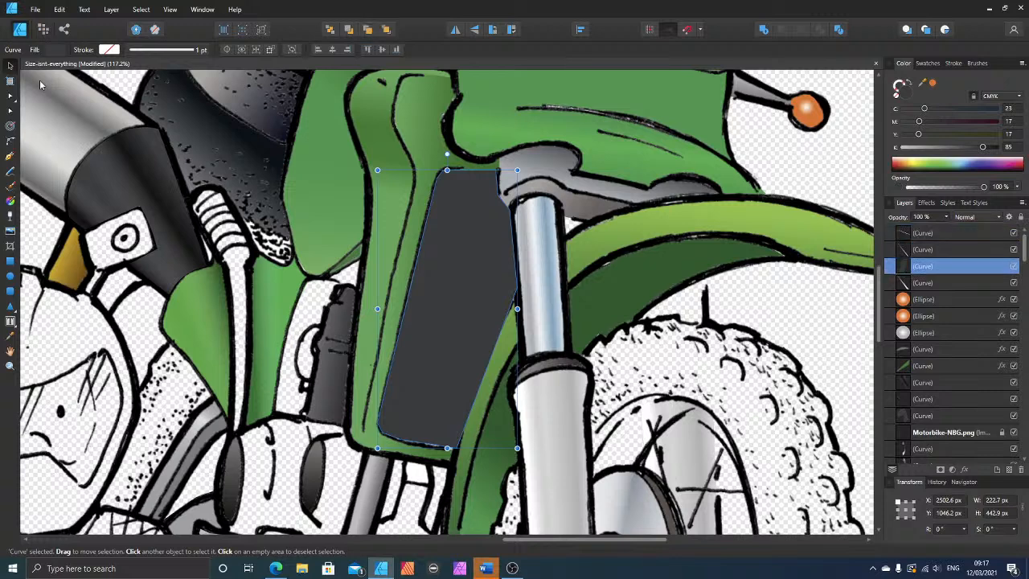
{"action": "key", "text": "ctrl+bracketleft"}
{"action": "key", "text": "ctrl+bracketleft"}
{"action": "key", "text": "ctrl+bracketleft"}
{"action": "key", "text": "ctrl+bracketleft"}
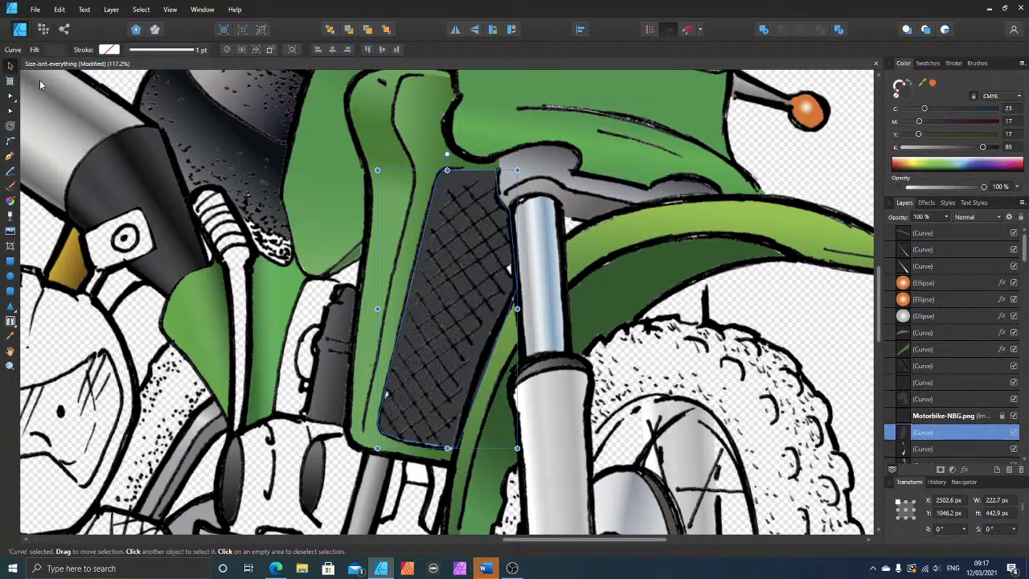
Step: Bend the grille shape's straight segments to follow the drawn outline and adjust its upper corner node
{"action": "left_click", "coordinate": [11, 119]}
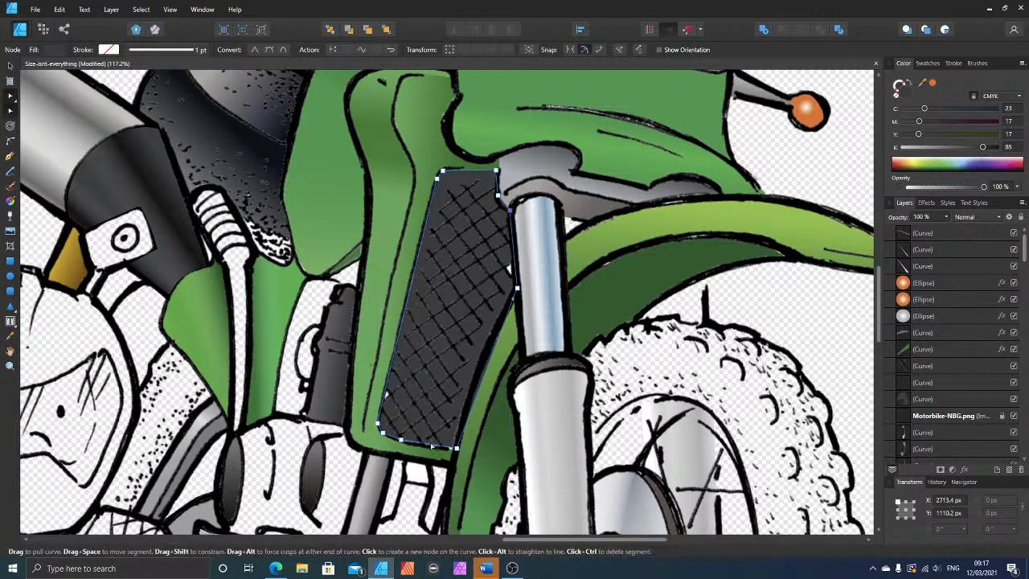
{"action": "left_click_drag", "start_coordinate": [431, 448], "coordinate": [433, 449]}
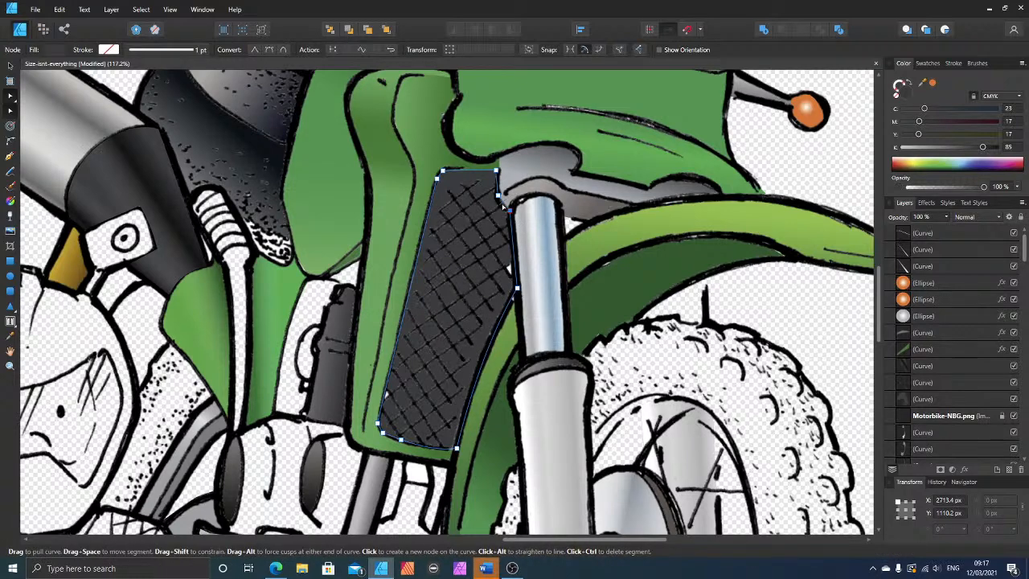
{"action": "left_click", "coordinate": [442, 171]}
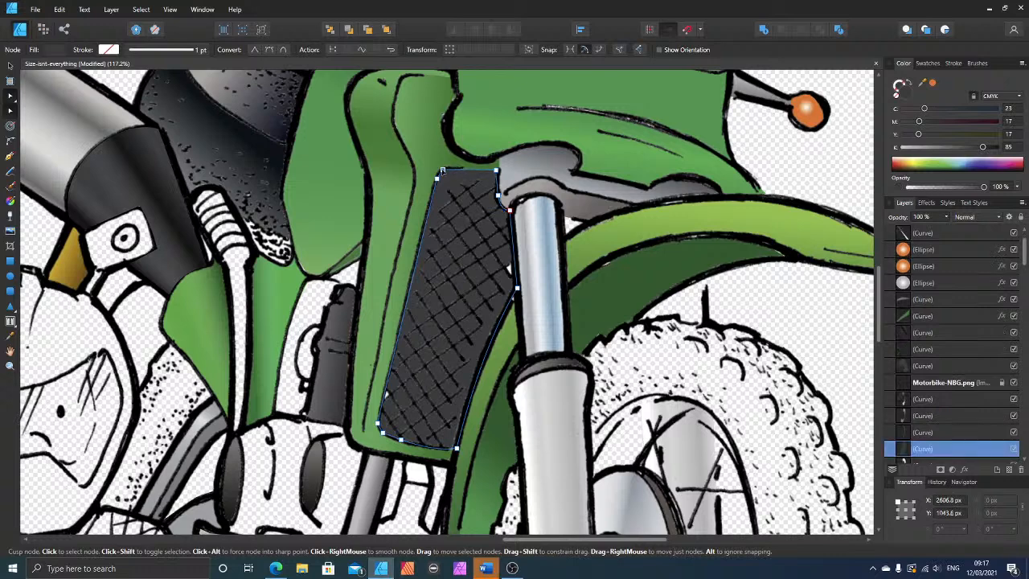
Step: Apply a grey linear gradient fill to the radiator grille, running from its fork-side edge towards its centre
{"action": "left_click", "coordinate": [457, 276]}
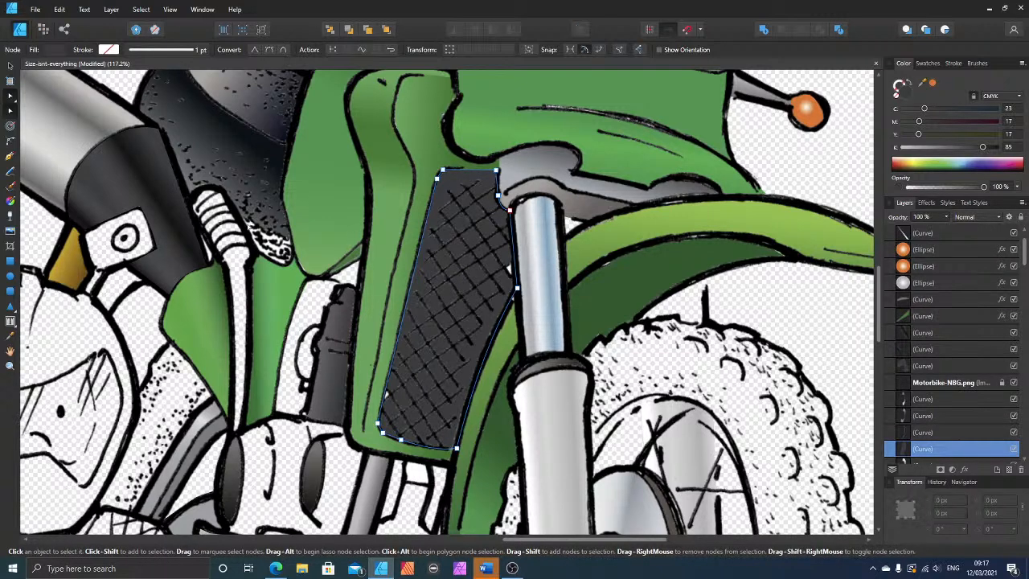
{"action": "left_click", "coordinate": [10, 201]}
{"action": "left_click_drag", "start_coordinate": [513, 304], "coordinate": [433, 283]}
{"action": "scroll", "coordinate": [609, 300], "scroll_direction": "up", "scroll_amount": 5}
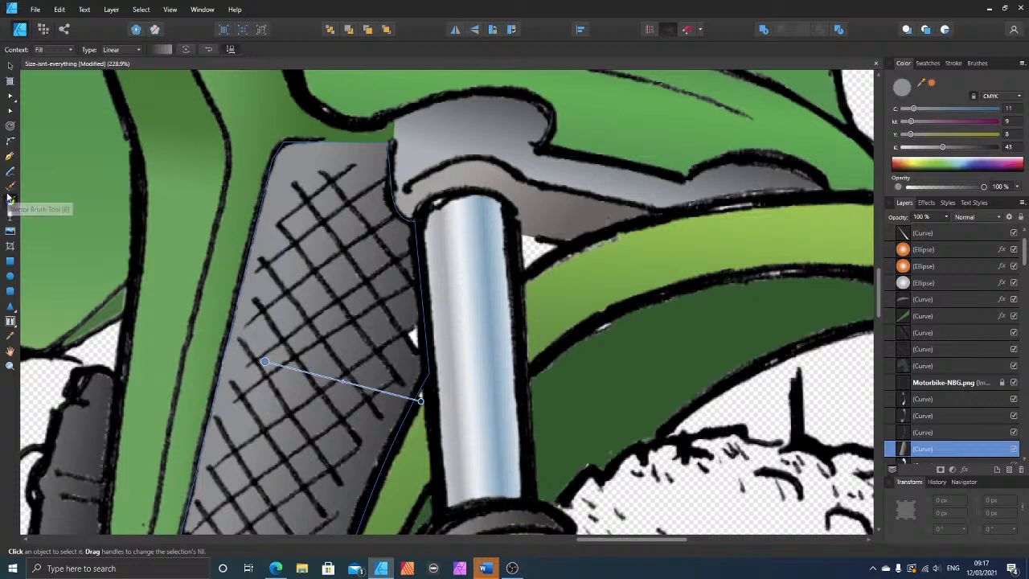
Step: Draw a triangular shape about 42 by 34 px between the fork tube and mudguard, filled with C 68, M 62, Y 58, K 45
{"action": "key", "text": "ctrl+d"}
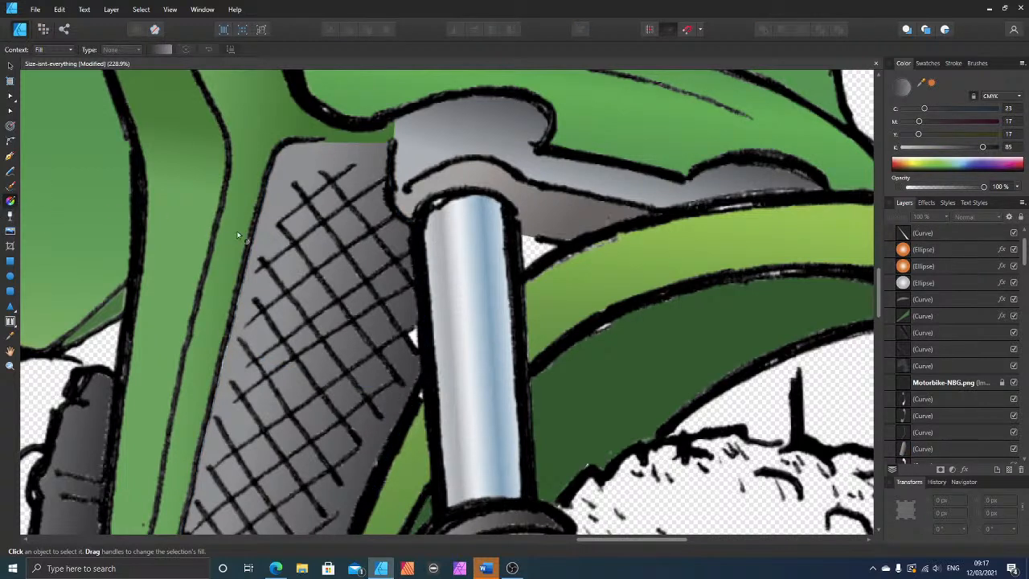
{"action": "left_click", "coordinate": [9, 158]}
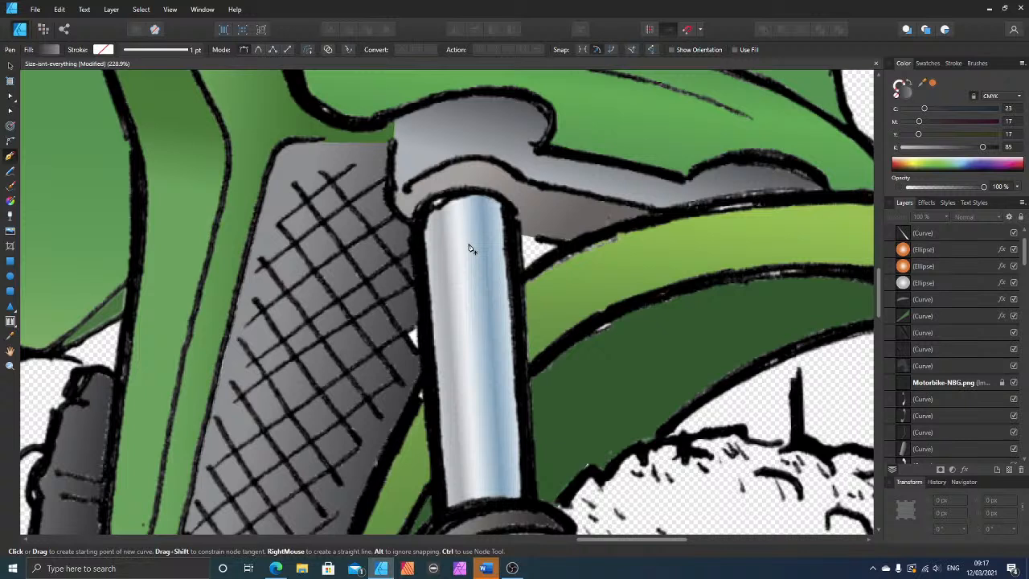
{"action": "left_click", "coordinate": [566, 243]}
{"action": "left_click", "coordinate": [513, 233]}
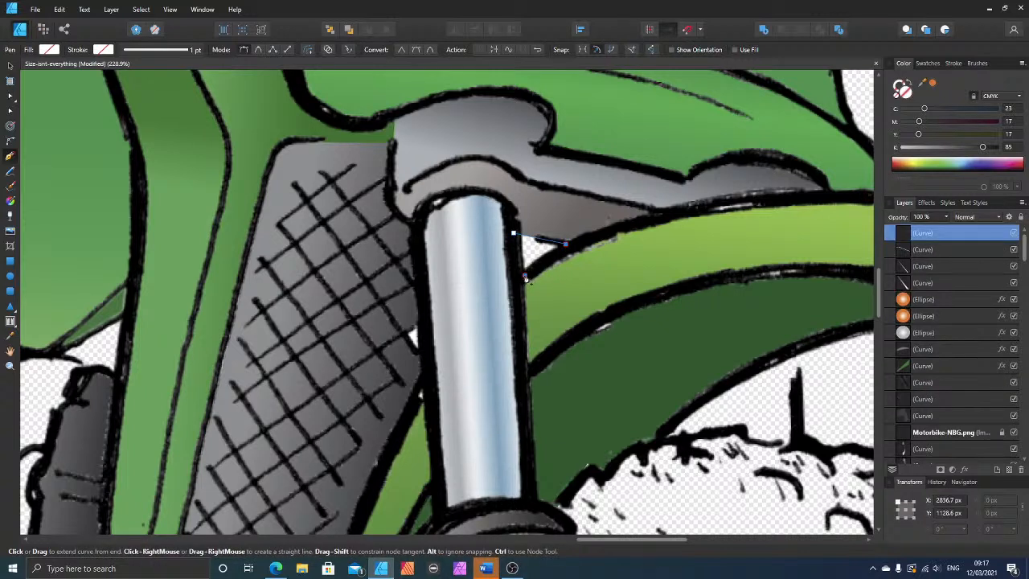
{"action": "left_click", "coordinate": [524, 276]}
{"action": "left_click", "coordinate": [566, 242]}
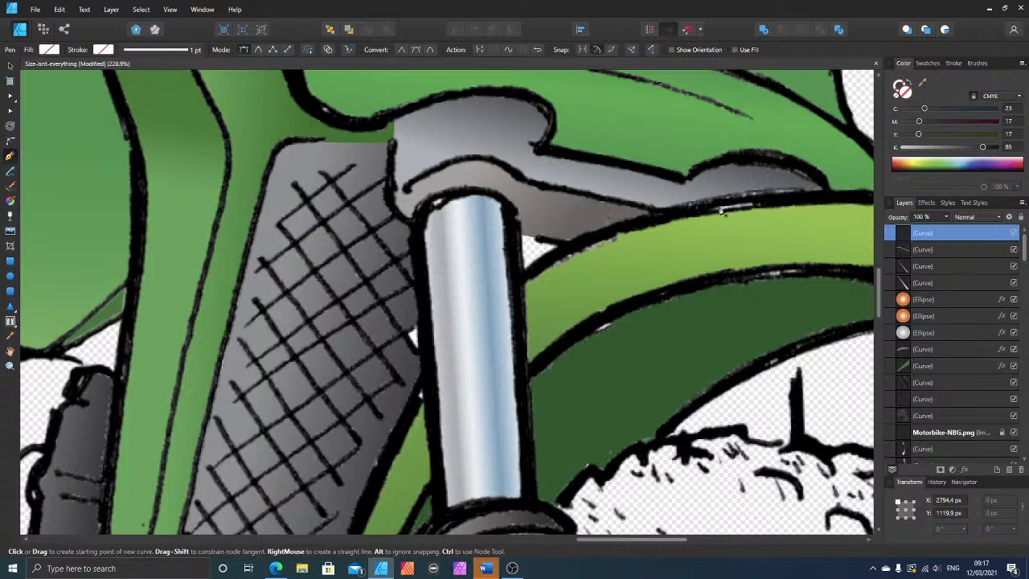
{"action": "left_click", "coordinate": [931, 82]}
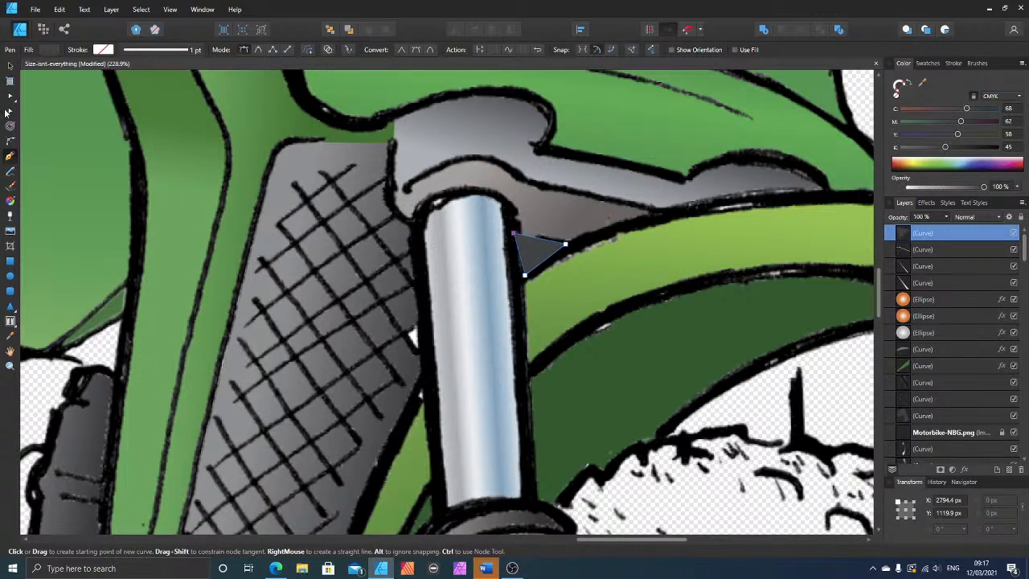
Step: Send the small grey triangle beside the fork tube backward to sit directly beneath the Motorbike-NBG.png line art
{"action": "left_click", "coordinate": [9, 66]}
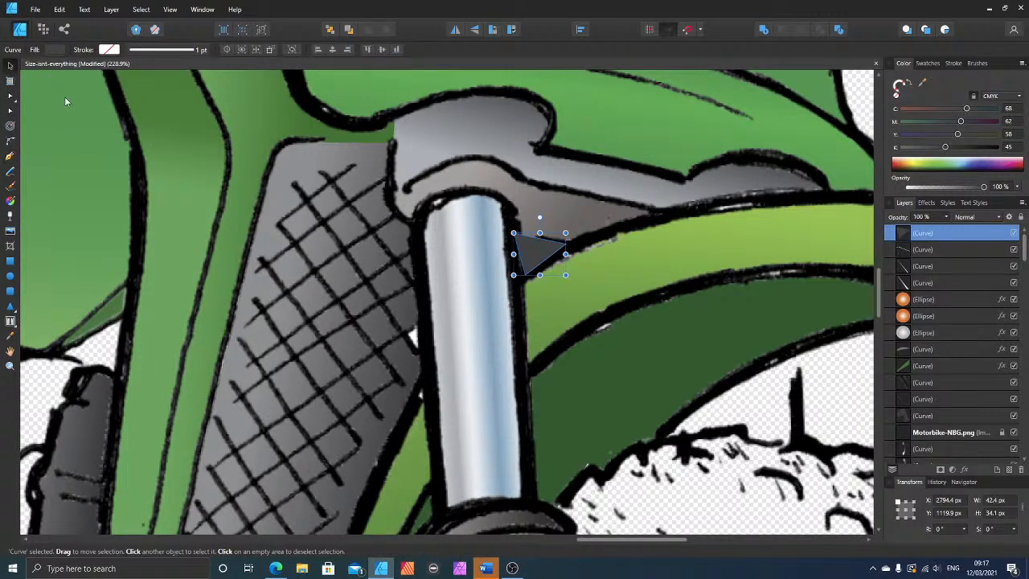
{"action": "key", "text": "ctrl+bracketleft"}
{"action": "key", "text": "ctrl+bracketleft"}
{"action": "key", "text": "ctrl+bracketleft"}
{"action": "key", "text": "ctrl+bracketleft"}
{"action": "key", "text": "ctrl+bracketleft"}
{"action": "key", "text": "ctrl+bracketleft"}
{"action": "key", "text": "ctrl+bracketleft"}
{"action": "key", "text": "ctrl+bracketleft"}
{"action": "key", "text": "ctrl+bracketleft"}
{"action": "key", "text": "ctrl+bracketleft"}
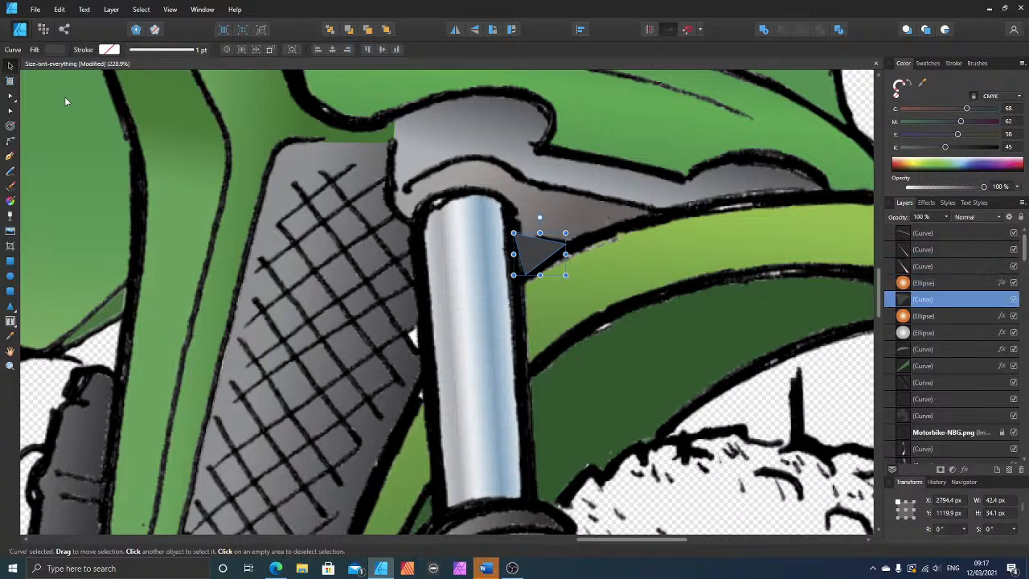
{"action": "key", "text": "ctrl+bracketleft"}
{"action": "key", "text": "ctrl+bracketleft"}
{"action": "key", "text": "ctrl+bracketleft"}
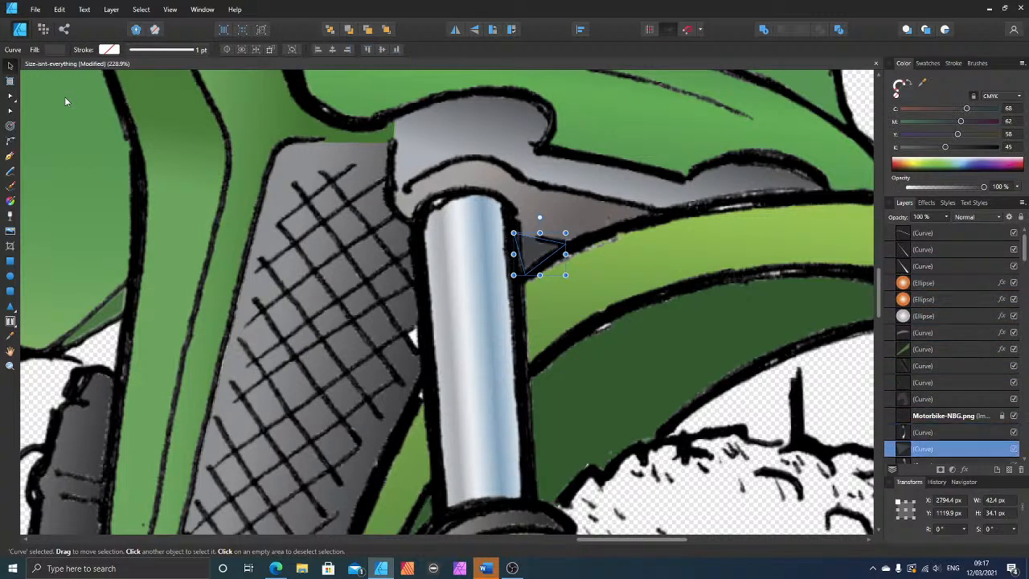
{"action": "key", "text": "ctrl+bracketright"}
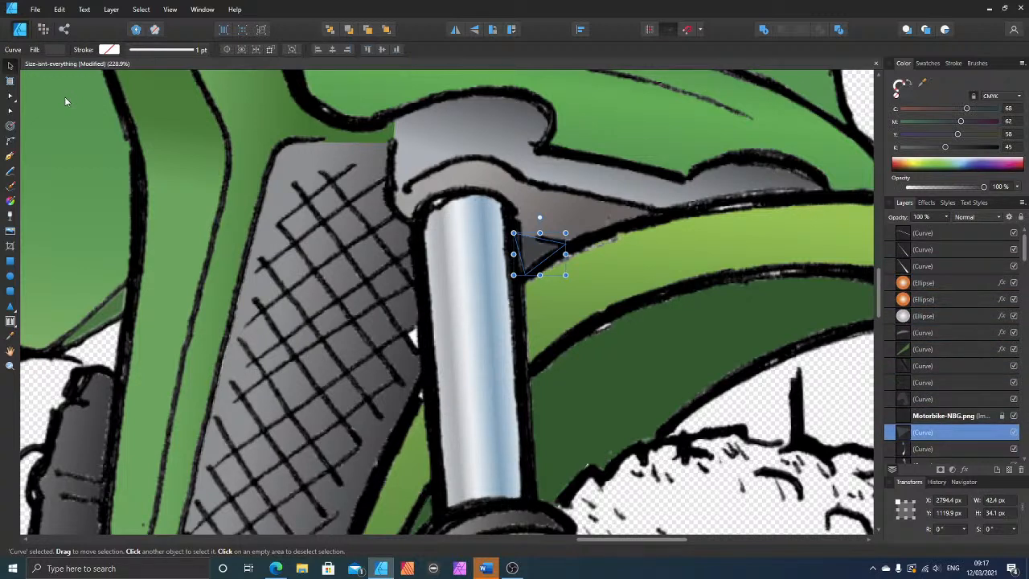
Step: Examine the whole cartoon for uncoloured parts, check the live stream's analytics in YouTube Studio, and return to Affinity Designer
{"action": "scroll", "coordinate": [480, 404], "scroll_direction": "down", "scroll_amount": 10}
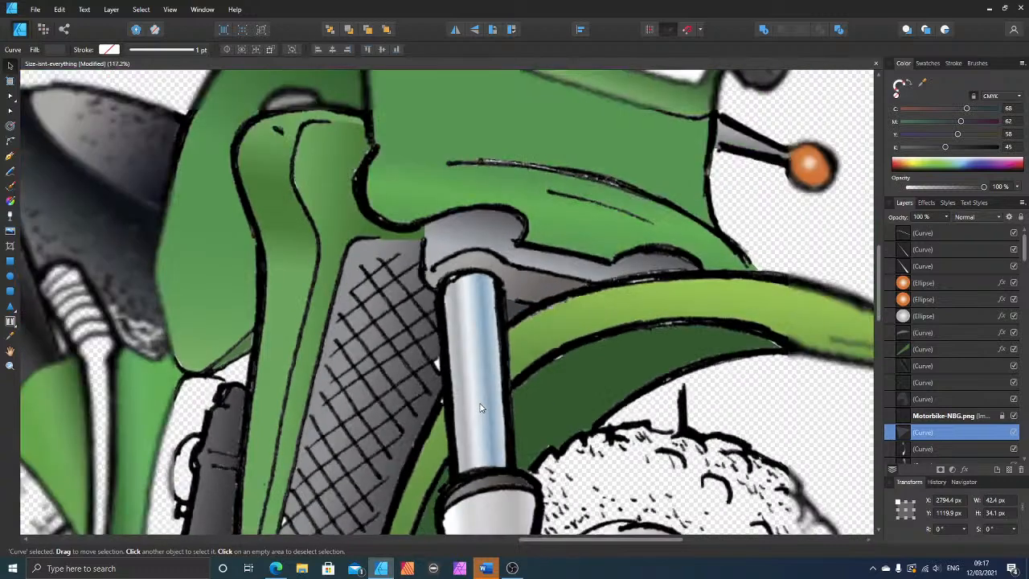
{"action": "scroll", "coordinate": [744, 441], "scroll_direction": "down", "scroll_amount": 2}
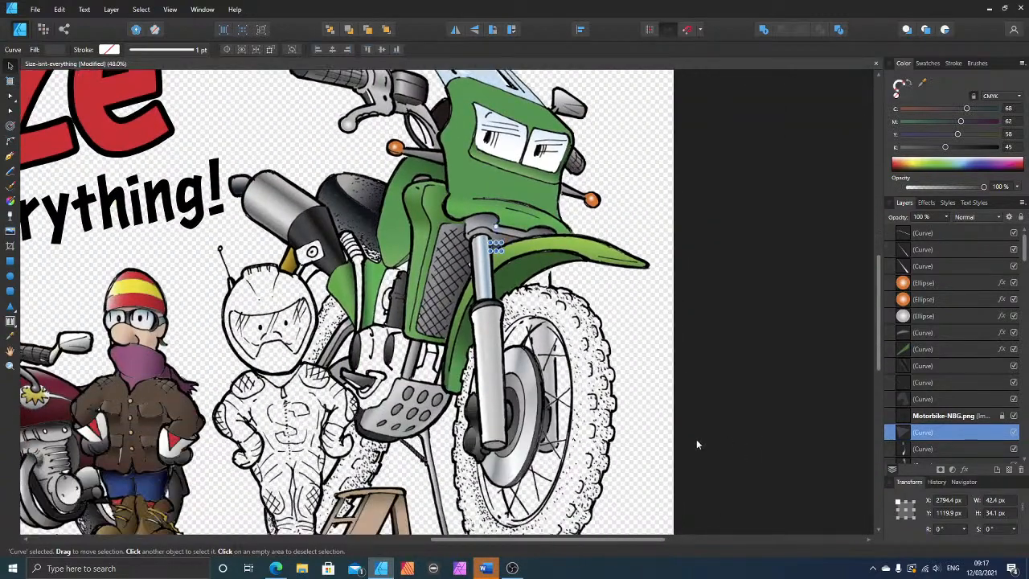
{"action": "scroll", "coordinate": [635, 424], "scroll_direction": "down", "scroll_amount": 2}
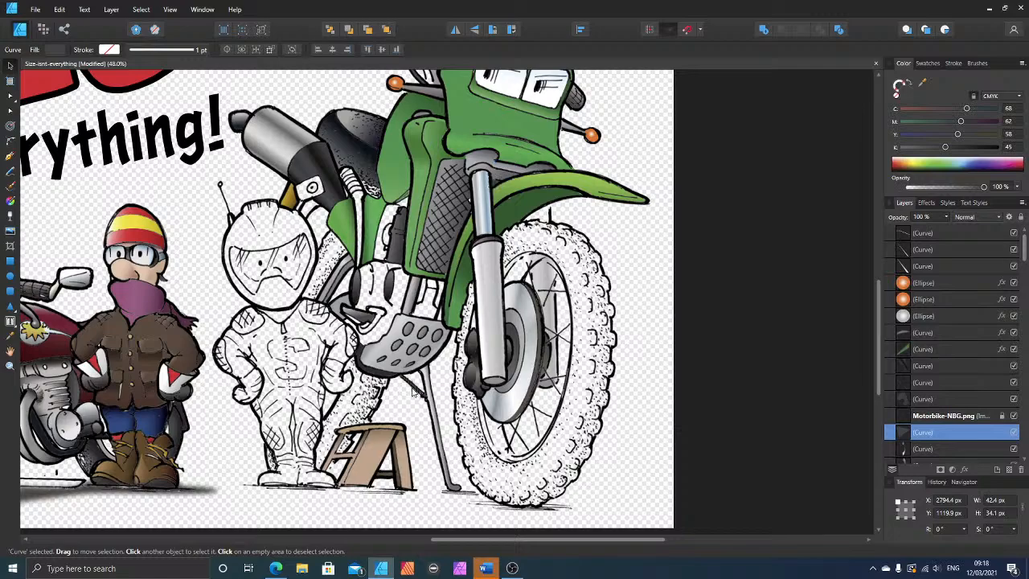
{"action": "left_click_drag", "start_coordinate": [416, 393], "coordinate": [413, 396]}
{"action": "scroll", "coordinate": [352, 356], "scroll_direction": "down", "scroll_amount": 3}
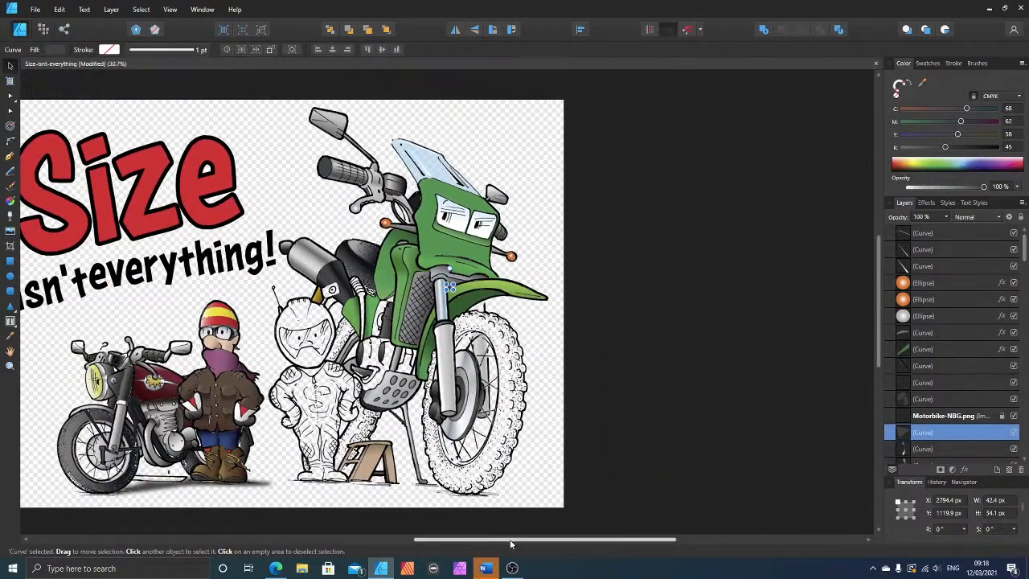
{"action": "left_click_drag", "start_coordinate": [510, 543], "coordinate": [437, 543]}
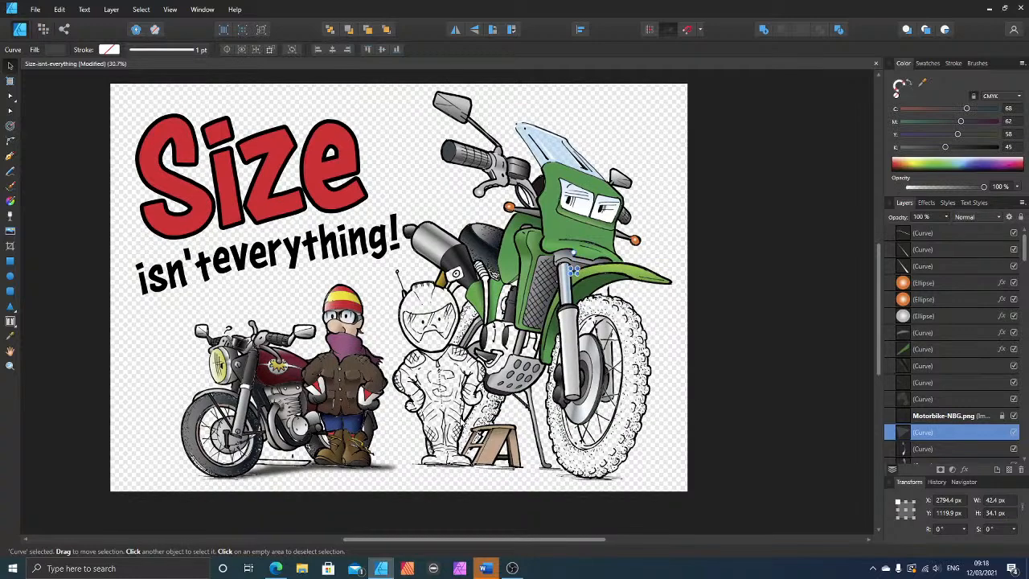
{"action": "left_click", "coordinate": [276, 568]}
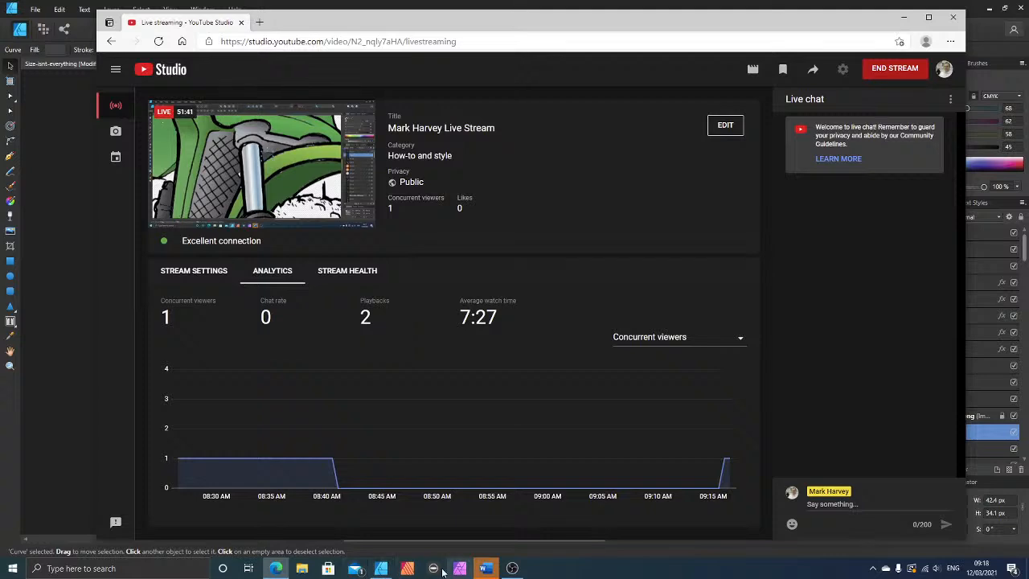
{"action": "left_click", "coordinate": [381, 570]}
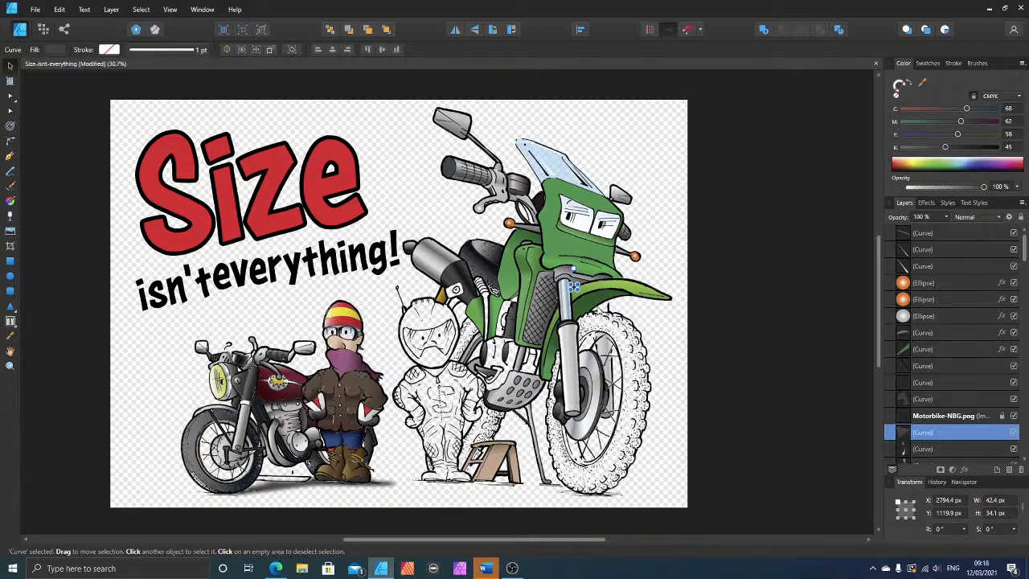
{"action": "scroll", "coordinate": [629, 342], "scroll_direction": "up", "scroll_amount": 3}
{"action": "scroll", "coordinate": [630, 342], "scroll_direction": "up", "scroll_amount": 2}
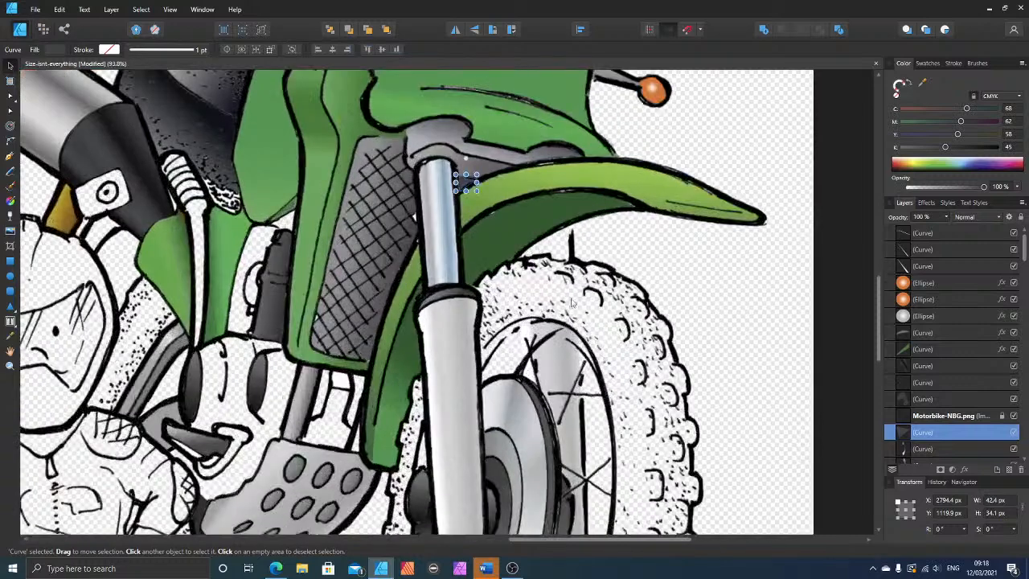
{"action": "left_click", "coordinate": [436, 262]}
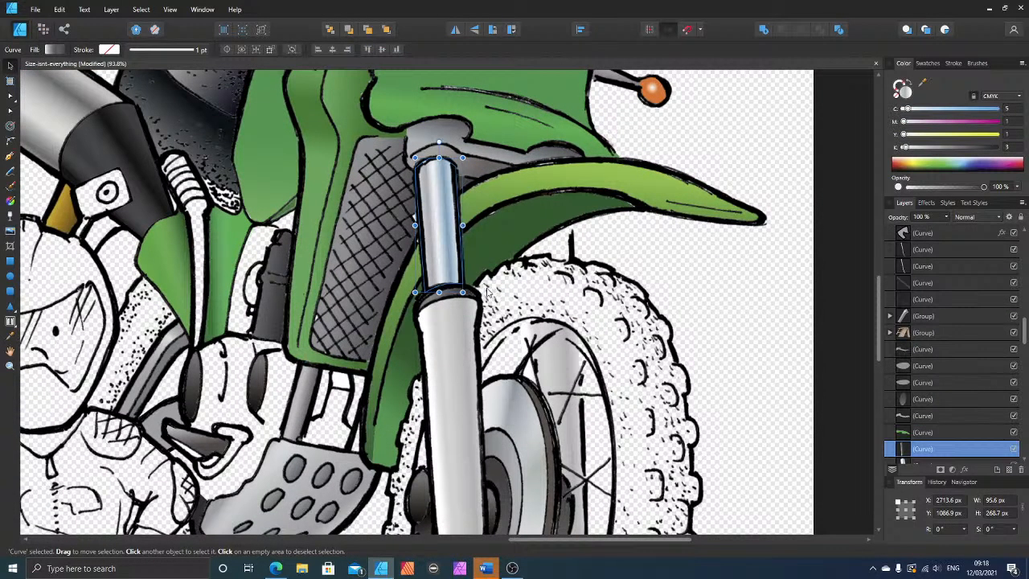
{"action": "left_click_drag", "start_coordinate": [464, 258], "coordinate": [620, 277]}
{"action": "key", "text": "ctrl+z"}
Step: Select the three stacked curves that make up the chrome upper fork tube and group them
{"action": "scroll", "coordinate": [854, 273], "scroll_direction": "down", "scroll_amount": 2}
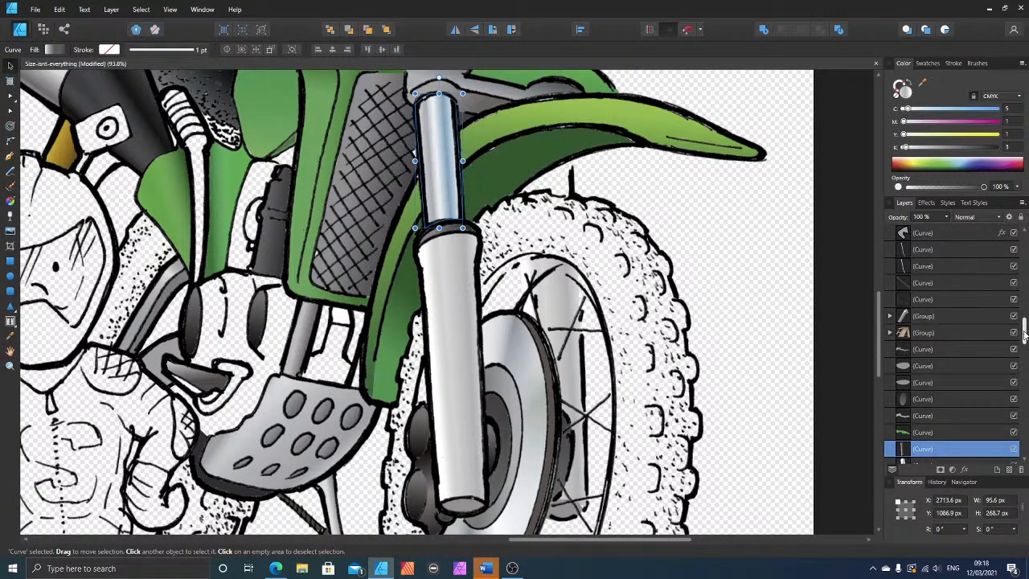
{"action": "left_click_drag", "start_coordinate": [1025, 337], "coordinate": [1024, 360]}
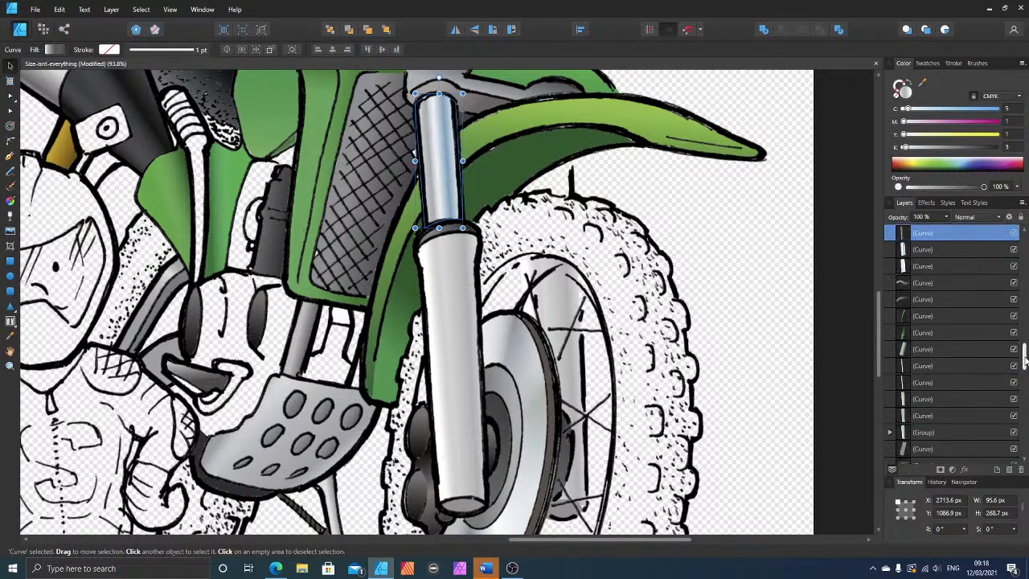
{"action": "left_click", "coordinate": [942, 250]}
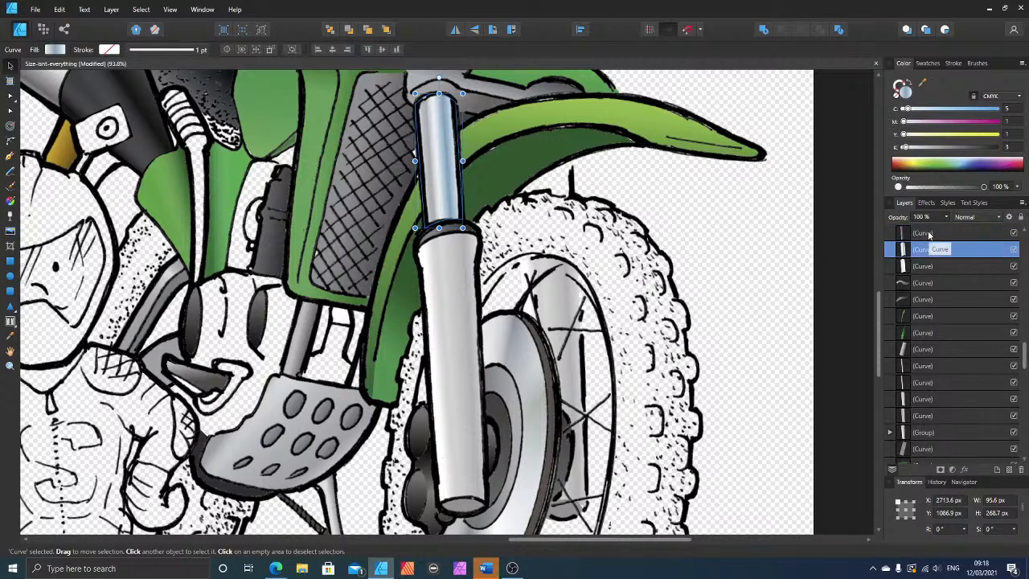
{"action": "left_click", "coordinate": [929, 234]}
{"action": "left_click", "coordinate": [931, 250]}
{"action": "left_click", "coordinate": [930, 234]}
{"action": "left_click", "coordinate": [932, 269]}
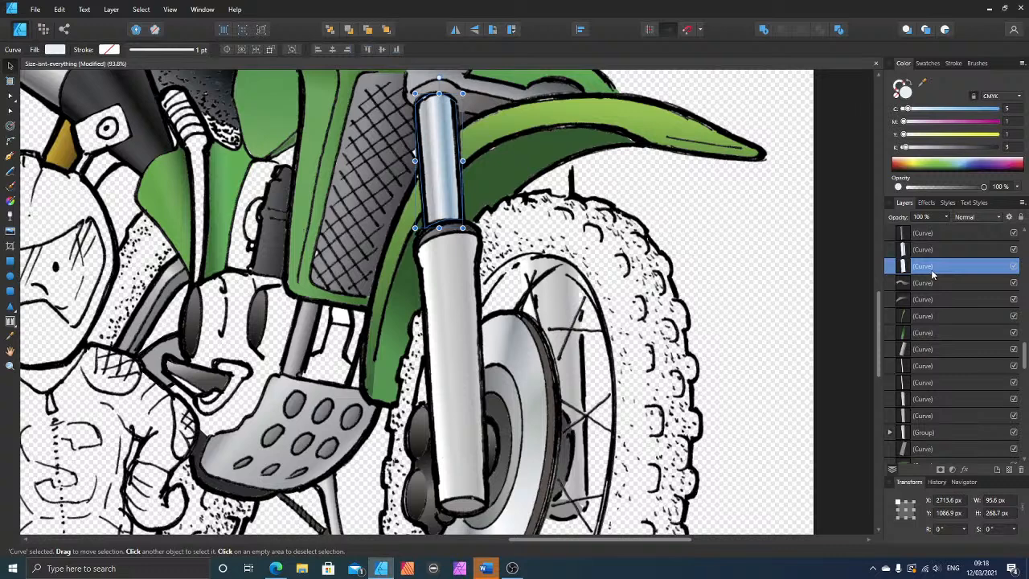
{"action": "left_click", "coordinate": [927, 234], "text": "shift"}
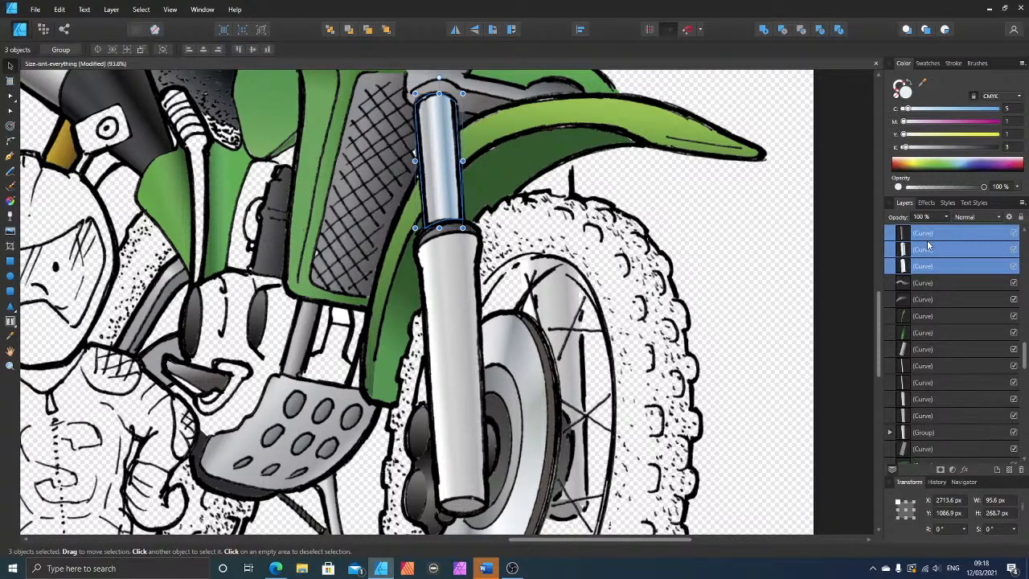
{"action": "key", "text": "ctrl+g"}
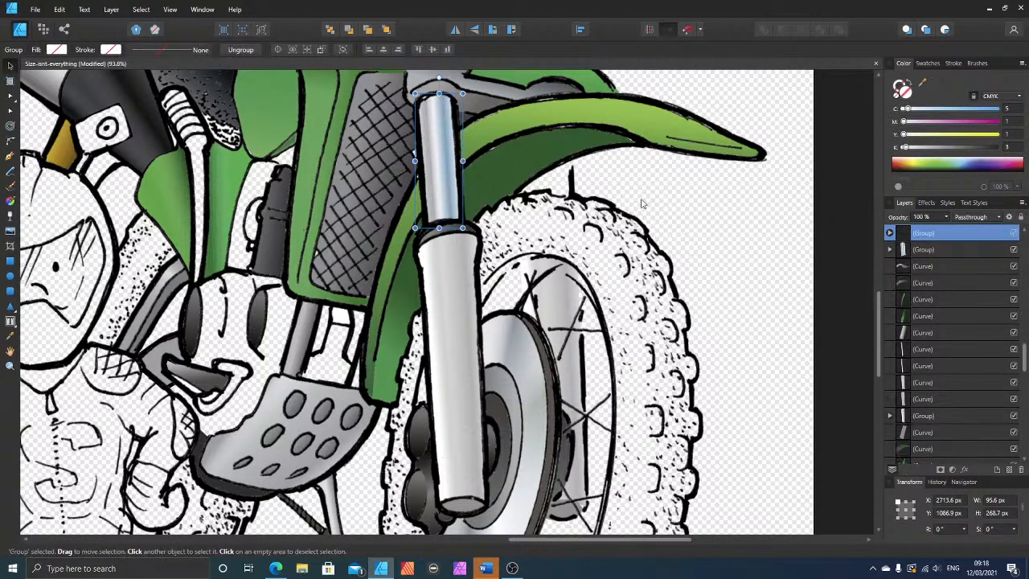
Step: Duplicate the fork tube group onto the far fork between mudguard and tyre, shorten it to about 86 px, and rotate it to -3.9°
{"action": "left_click_drag", "start_coordinate": [441, 181], "coordinate": [558, 243]}
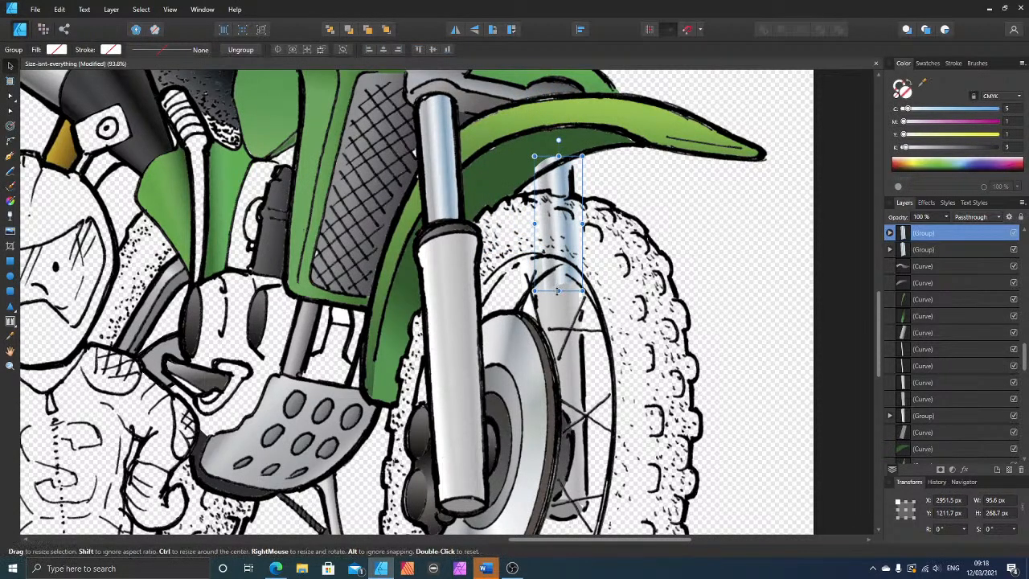
{"action": "left_click_drag", "start_coordinate": [561, 288], "coordinate": [559, 198]}
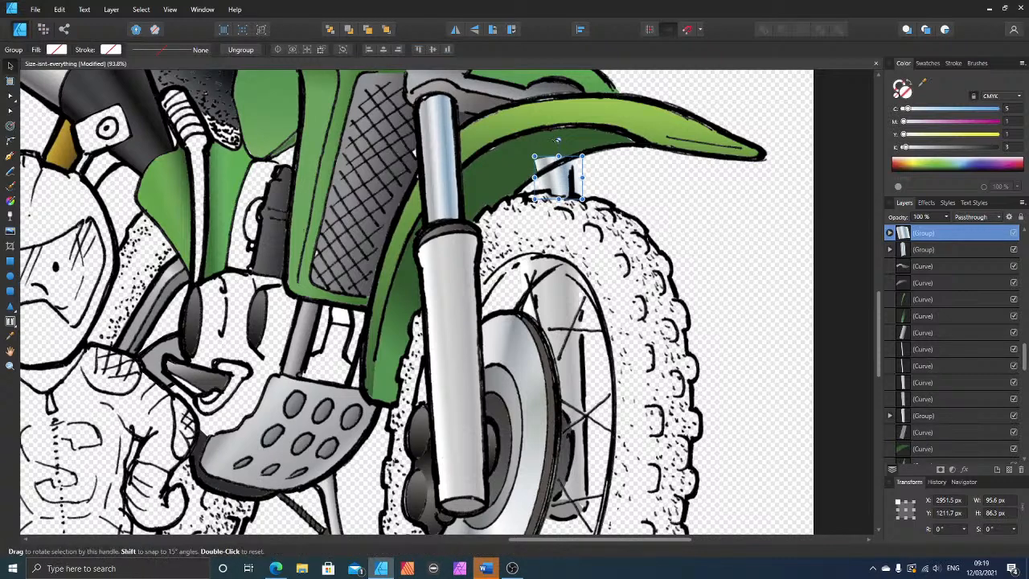
{"action": "left_click_drag", "start_coordinate": [558, 140], "coordinate": [559, 127]}
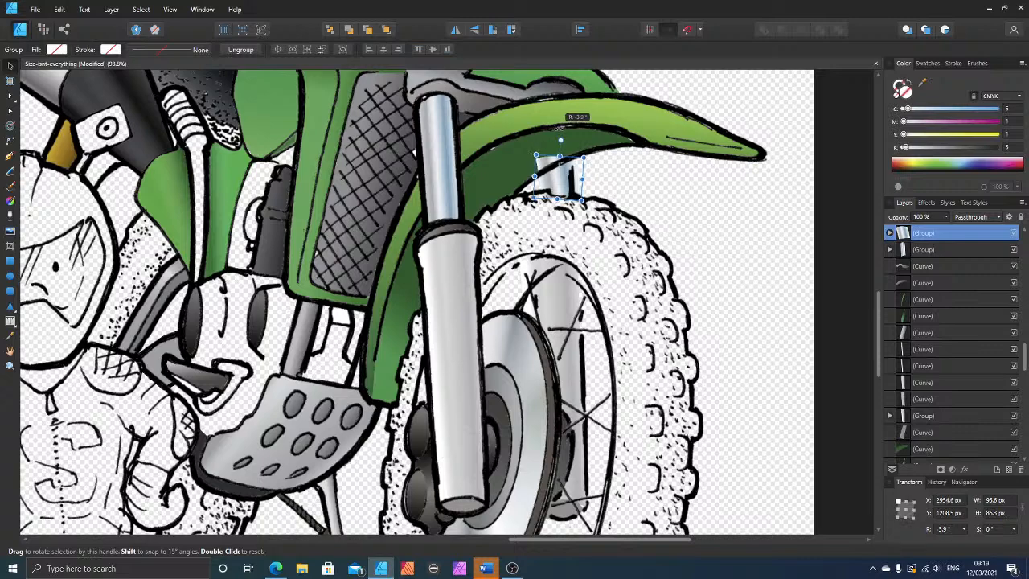
Step: Ungroup the shortened fork tube copy above the tyre into its separate curves
{"action": "scroll", "coordinate": [561, 135], "scroll_direction": "up", "scroll_amount": 10}
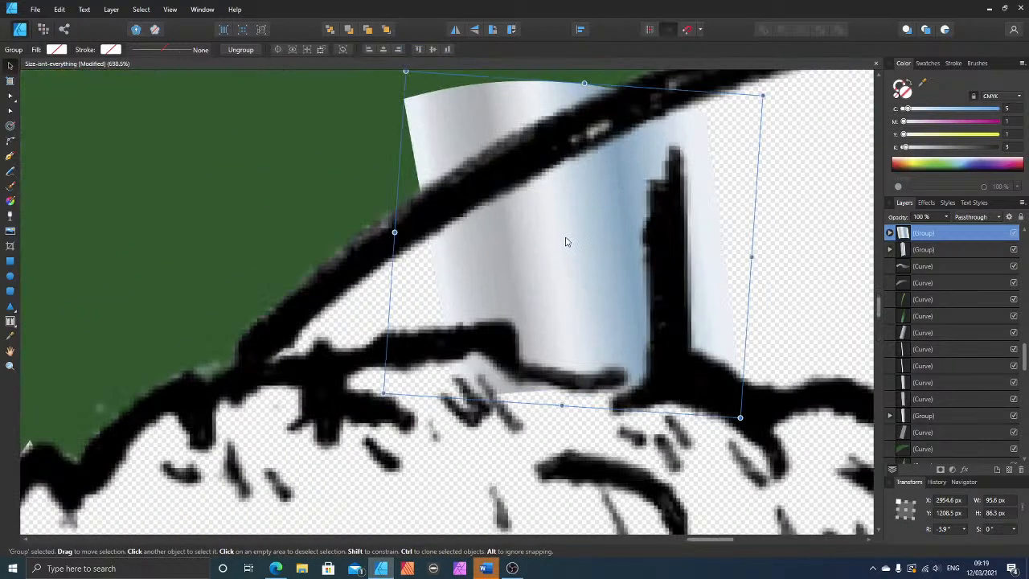
{"action": "right_click", "coordinate": [552, 250]}
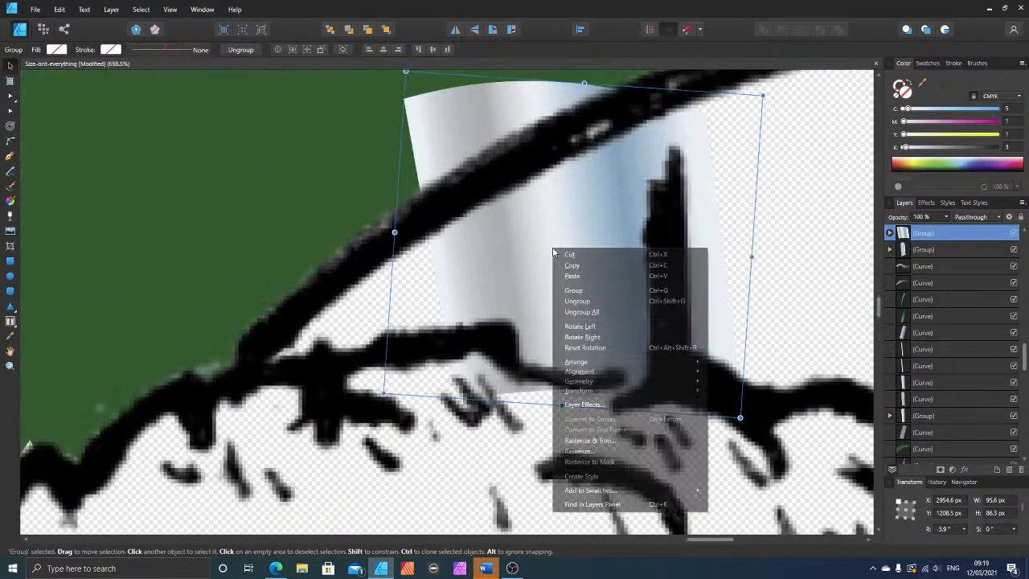
{"action": "left_click", "coordinate": [576, 300]}
{"action": "scroll", "coordinate": [600, 325], "scroll_direction": "up", "scroll_amount": 1}
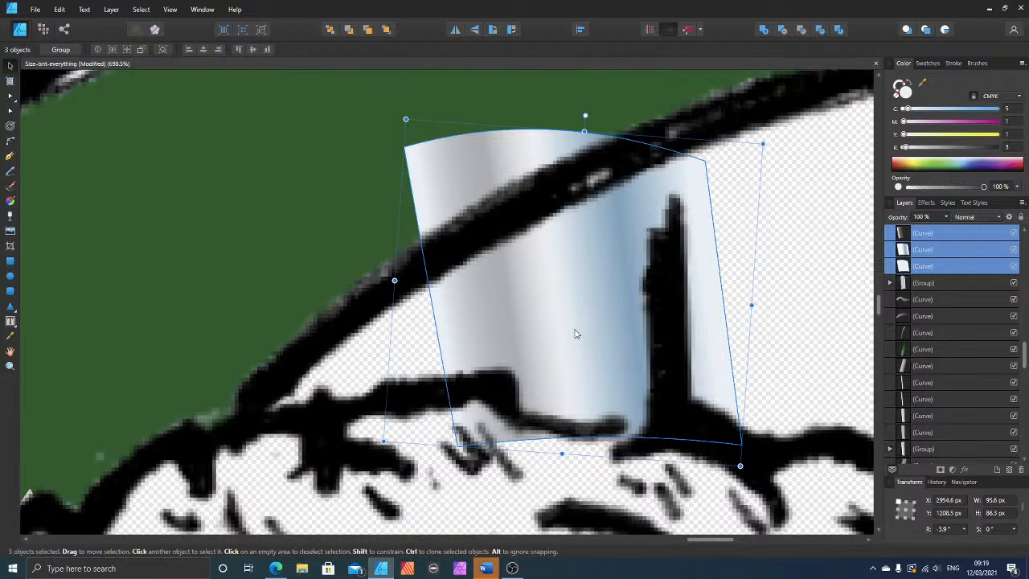
Step: Move the right-hand corner nodes of the copied tube's curves inward to fit the far fork's drawn outline
{"action": "left_click", "coordinate": [9, 112]}
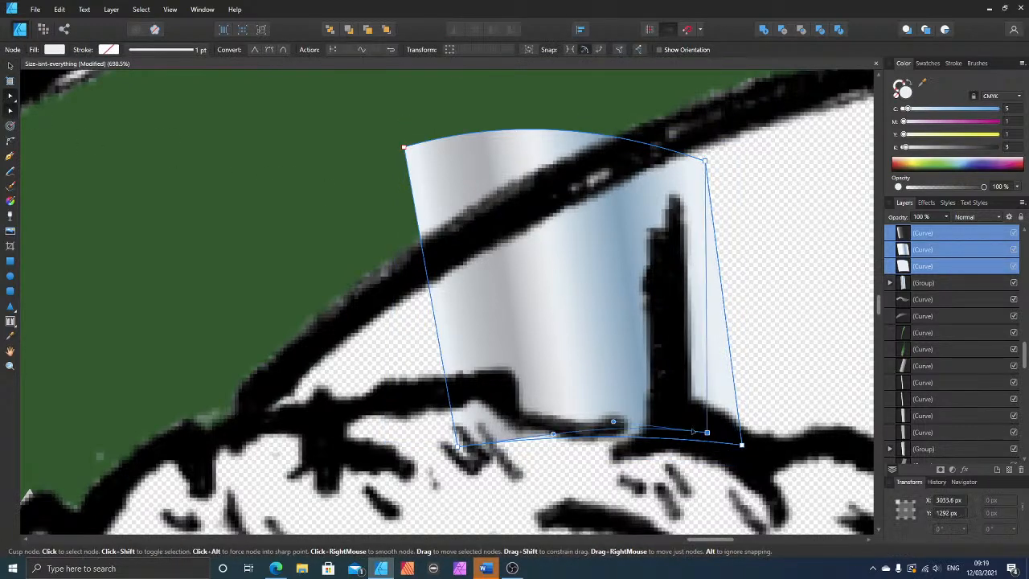
{"action": "left_click_drag", "start_coordinate": [707, 433], "coordinate": [678, 423]}
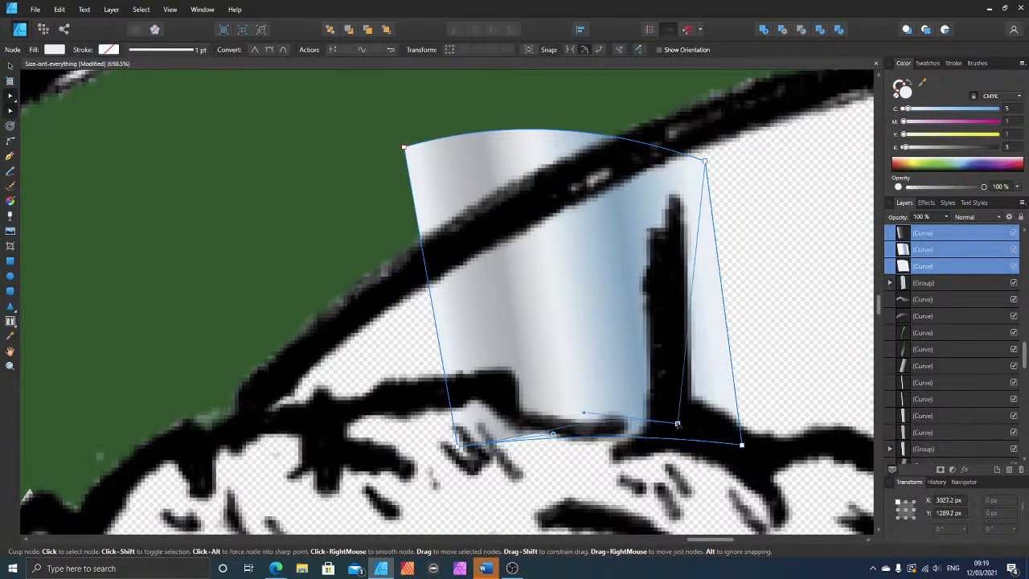
{"action": "left_click", "coordinate": [705, 162]}
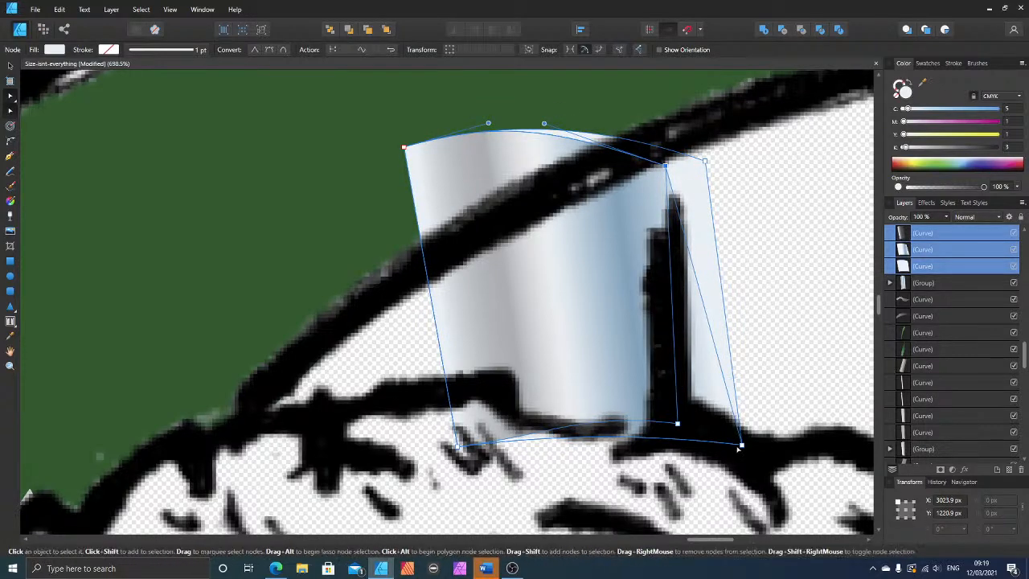
{"action": "left_click_drag", "start_coordinate": [742, 446], "coordinate": [677, 434]}
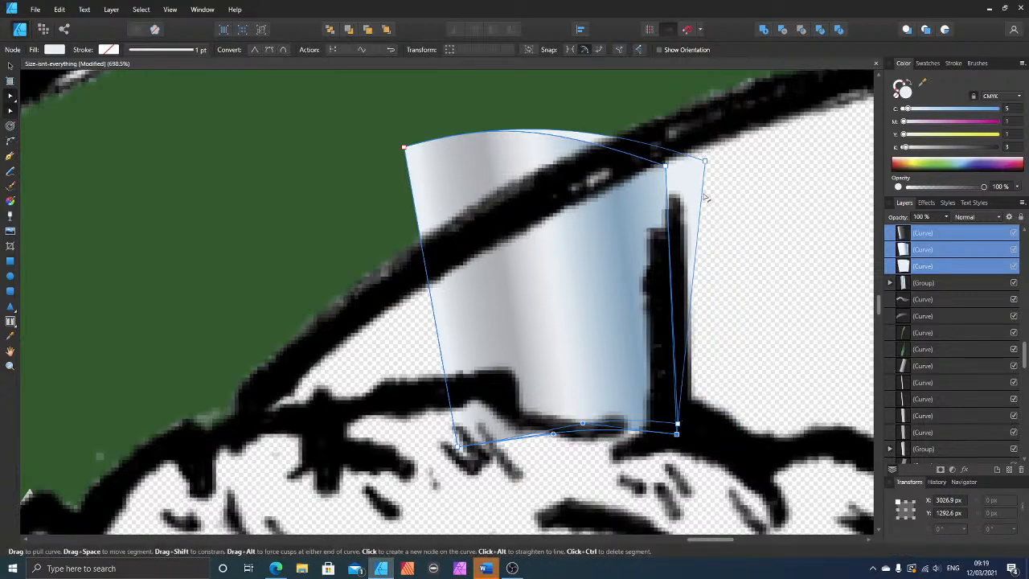
{"action": "left_click_drag", "start_coordinate": [705, 163], "coordinate": [668, 169]}
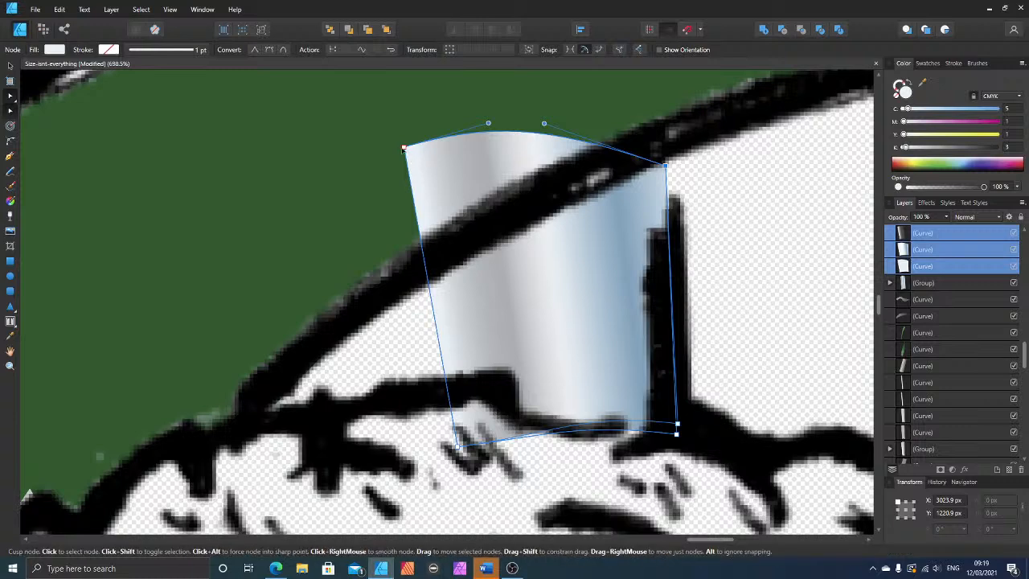
Step: Move the upper left corner nodes of the copied fork tube's curves down to the mudguard's lower outline
{"action": "left_click_drag", "start_coordinate": [405, 148], "coordinate": [443, 254]}
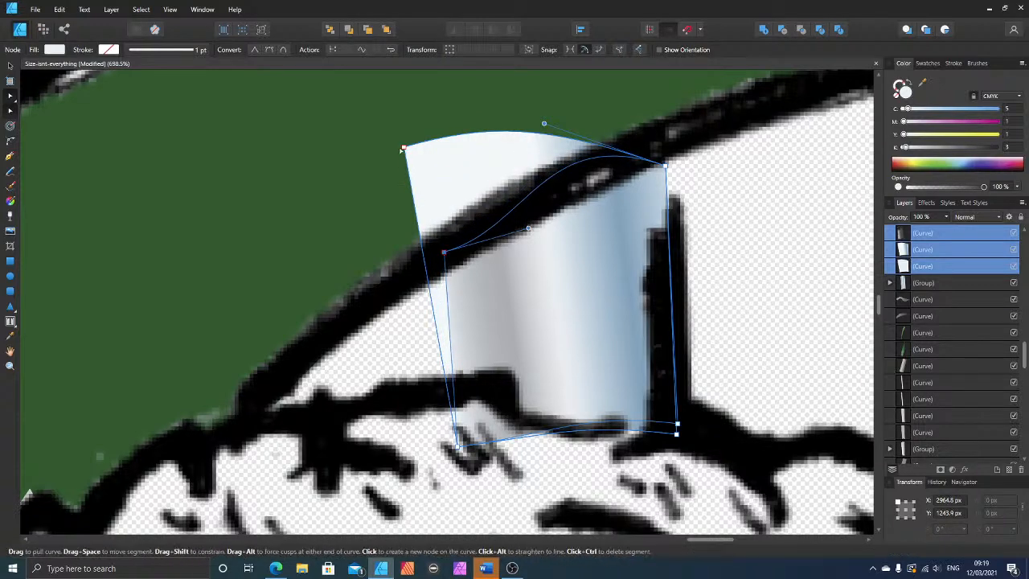
{"action": "left_click_drag", "start_coordinate": [404, 147], "coordinate": [444, 253]}
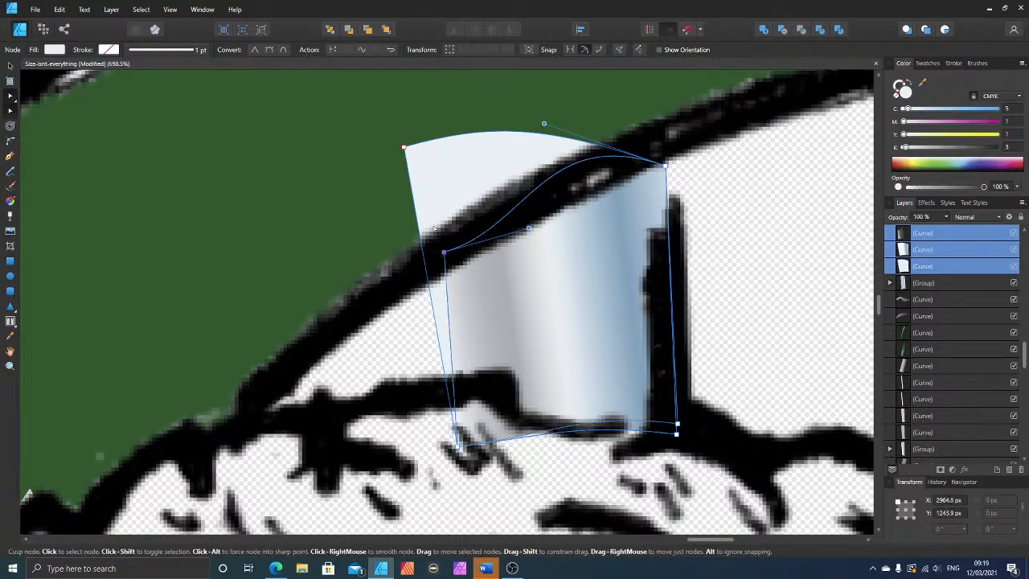
{"action": "left_click_drag", "start_coordinate": [405, 148], "coordinate": [444, 252]}
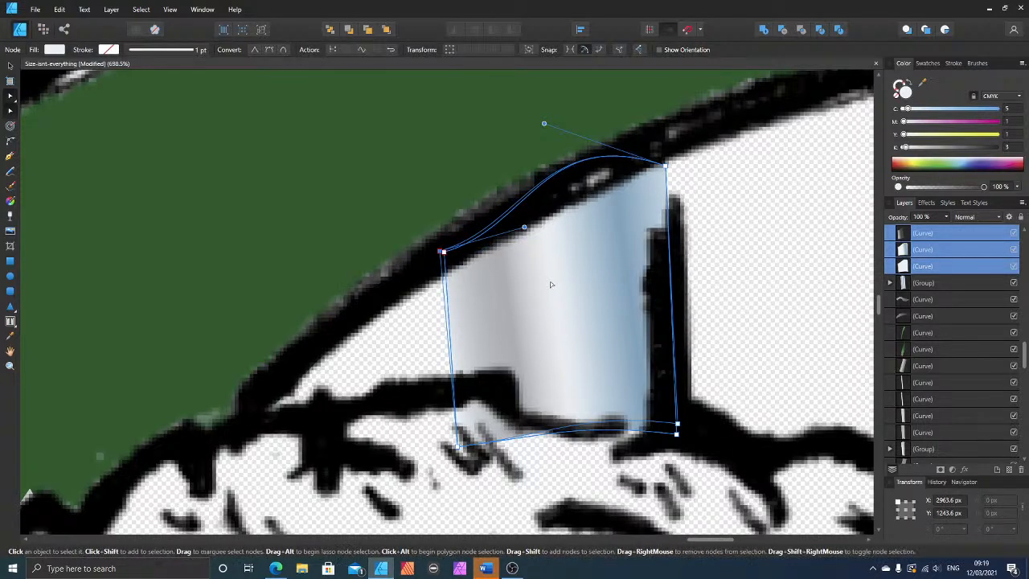
Step: Tilt the linear gradient of the far fork tube's uppermost shading curve by lowering its right-hand end slightly
{"action": "left_click", "coordinate": [10, 201]}
{"action": "left_click", "coordinate": [561, 306]}
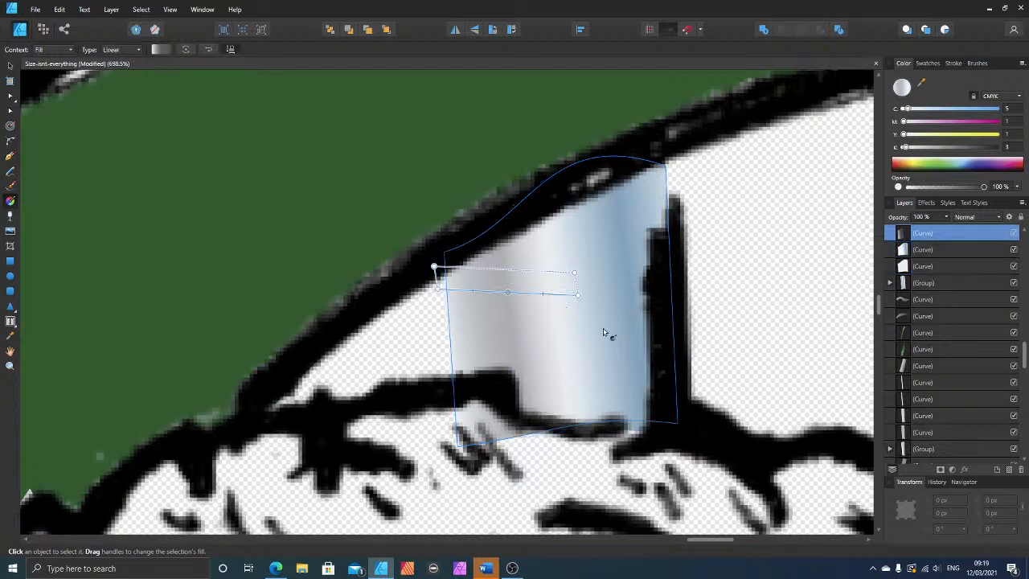
{"action": "left_click_drag", "start_coordinate": [578, 297], "coordinate": [577, 311]}
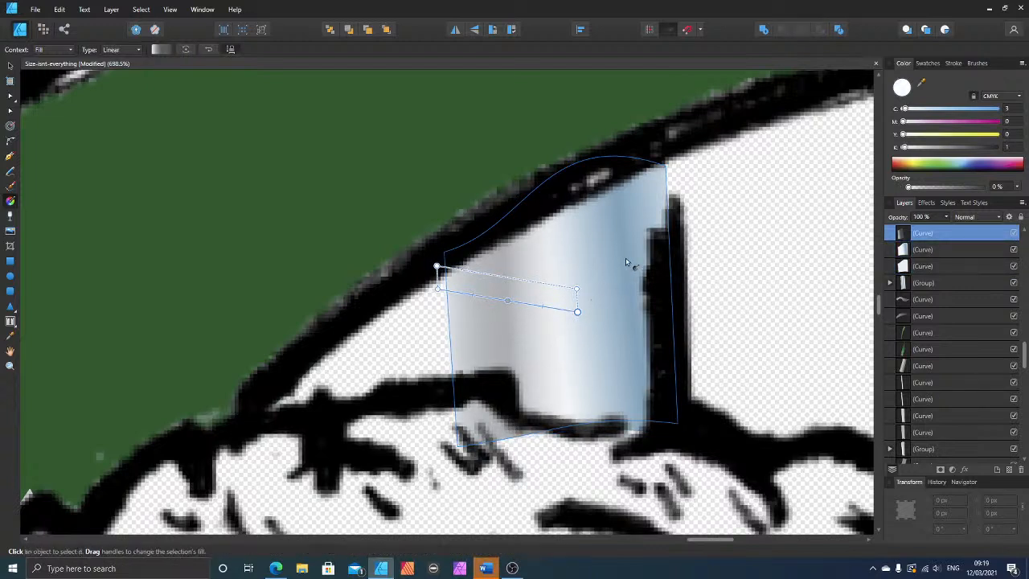
{"action": "left_click", "coordinate": [9, 65]}
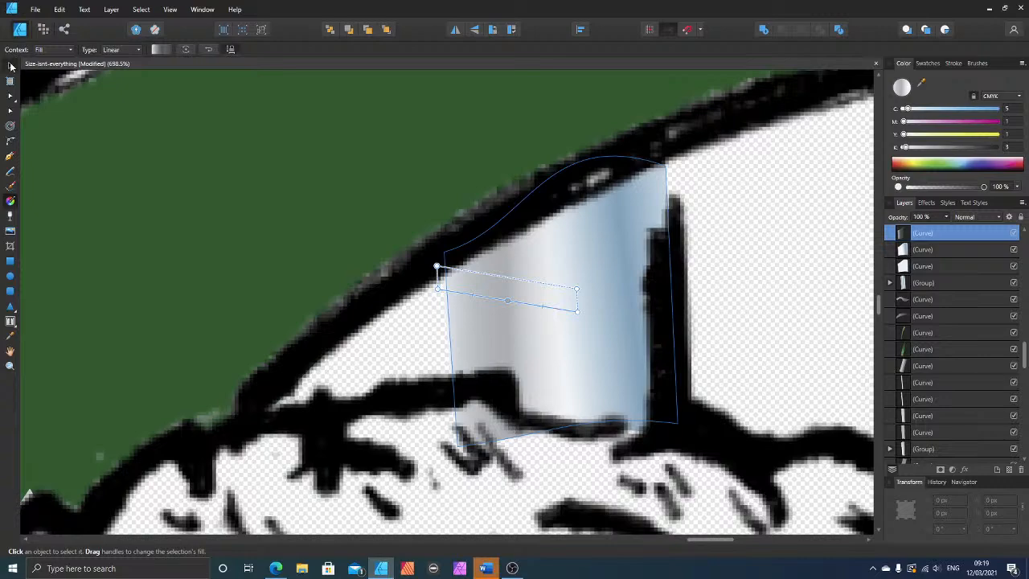
Step: Examine the motorbike from the front wheel to the exhaust area for parts that are still uncoloured
{"action": "scroll", "coordinate": [666, 294], "scroll_direction": "down", "scroll_amount": 6}
{"action": "scroll", "coordinate": [699, 325], "scroll_direction": "down", "scroll_amount": 1}
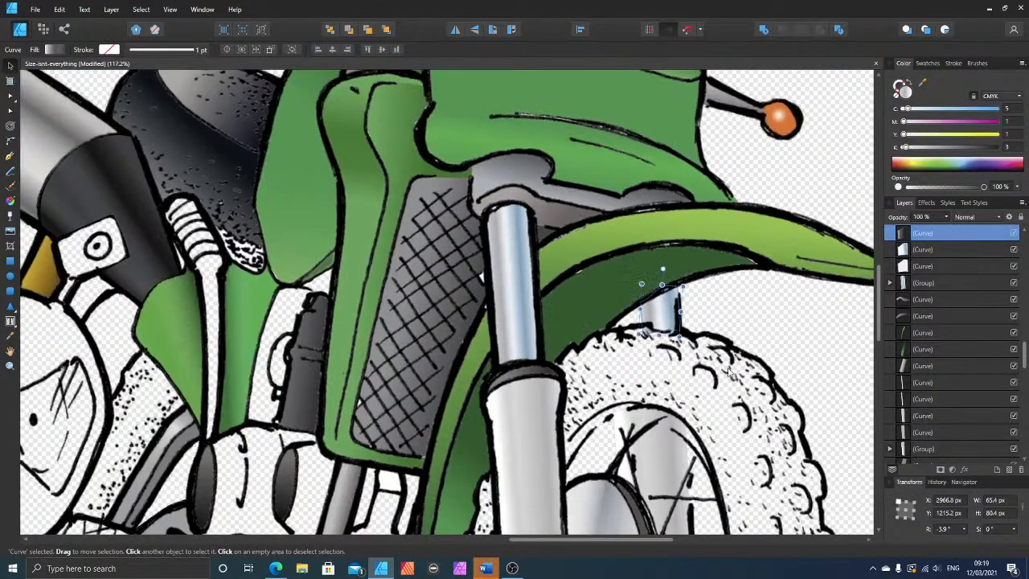
{"action": "scroll", "coordinate": [727, 383], "scroll_direction": "down", "scroll_amount": 2}
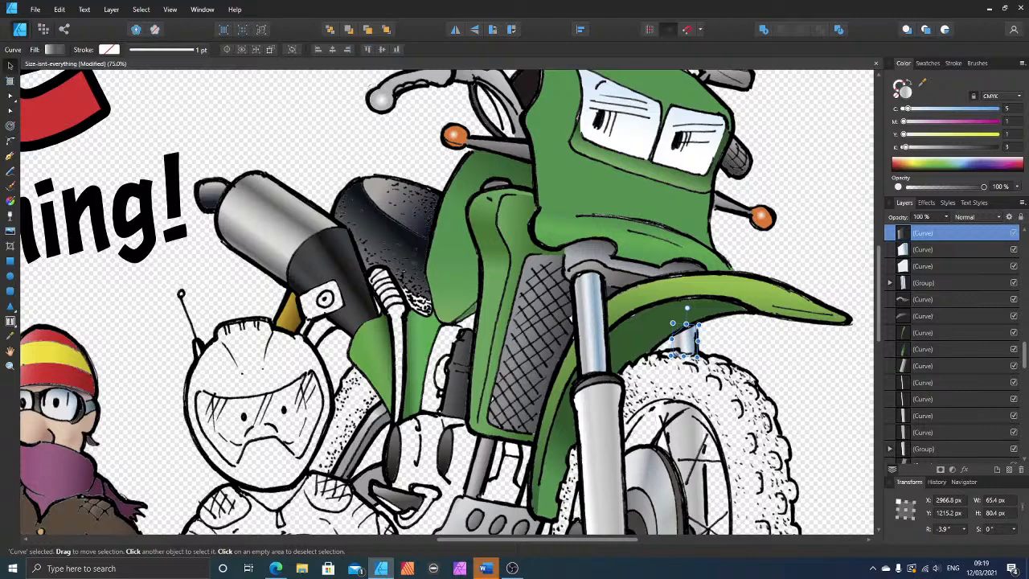
{"action": "scroll", "coordinate": [752, 378], "scroll_direction": "up", "scroll_amount": 3}
{"action": "scroll", "coordinate": [752, 380], "scroll_direction": "down", "scroll_amount": 2}
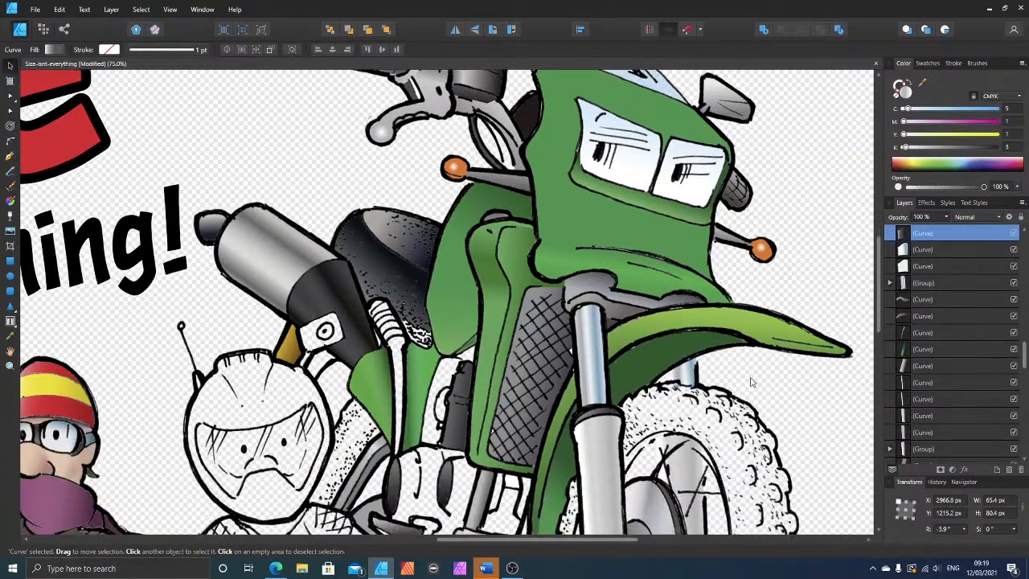
{"action": "scroll", "coordinate": [752, 382], "scroll_direction": "down", "scroll_amount": 1}
{"action": "scroll", "coordinate": [752, 382], "scroll_direction": "down", "scroll_amount": 5}
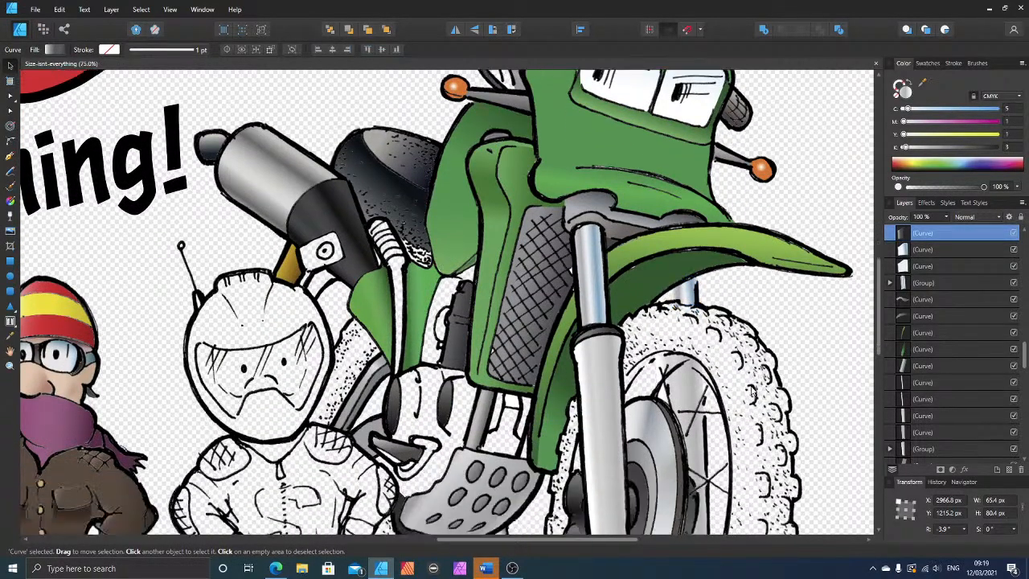
{"action": "scroll", "coordinate": [745, 384], "scroll_direction": "down", "scroll_amount": 1}
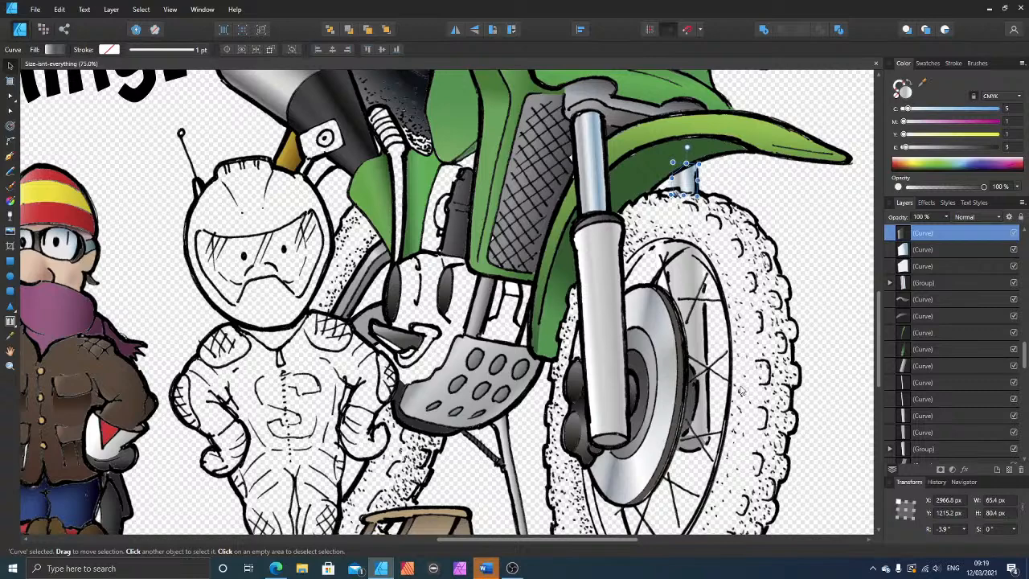
{"action": "scroll", "coordinate": [704, 425], "scroll_direction": "down", "scroll_amount": 3}
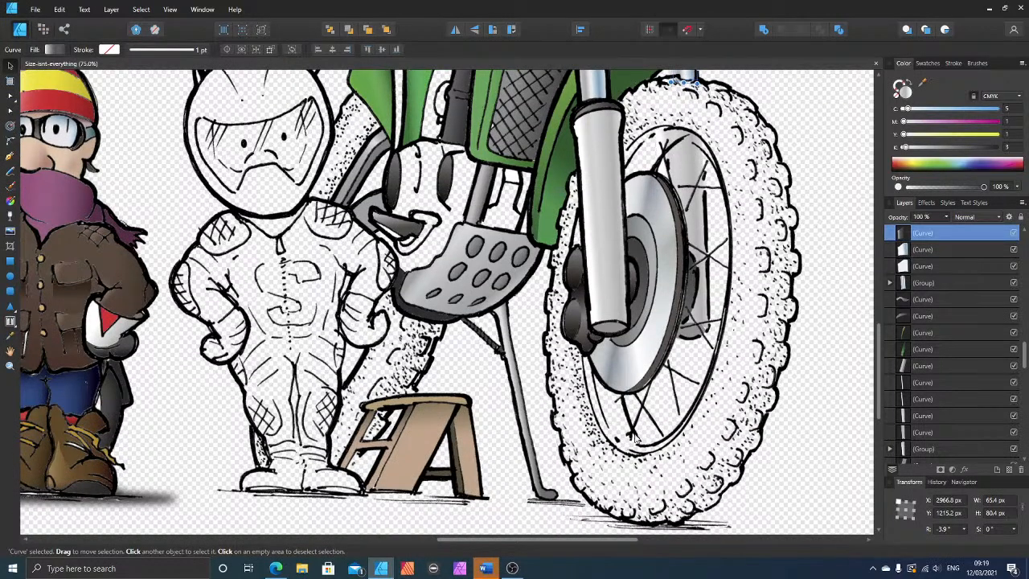
{"action": "scroll", "coordinate": [391, 233], "scroll_direction": "up", "scroll_amount": 2}
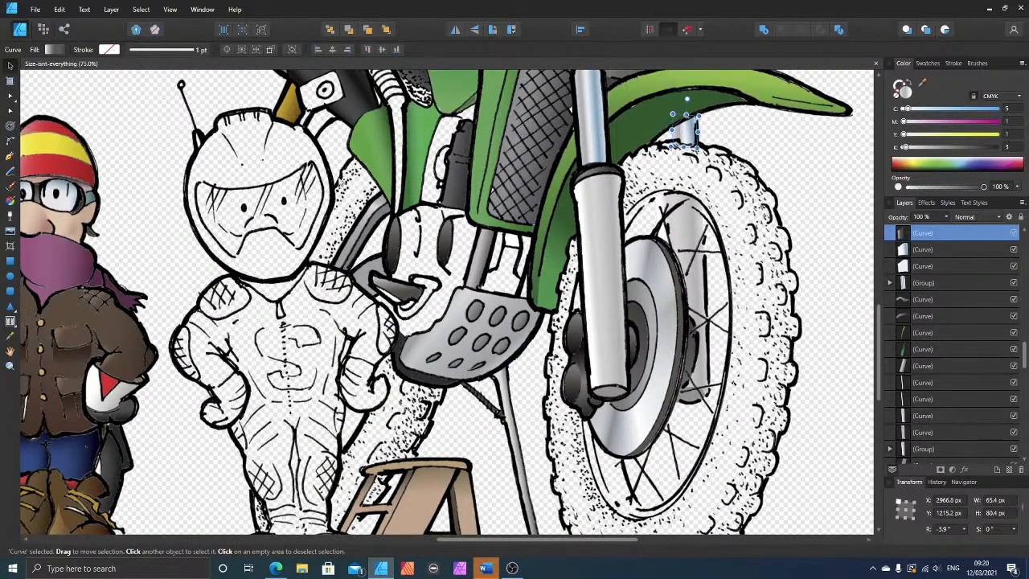
{"action": "scroll", "coordinate": [331, 165], "scroll_direction": "up", "scroll_amount": 4}
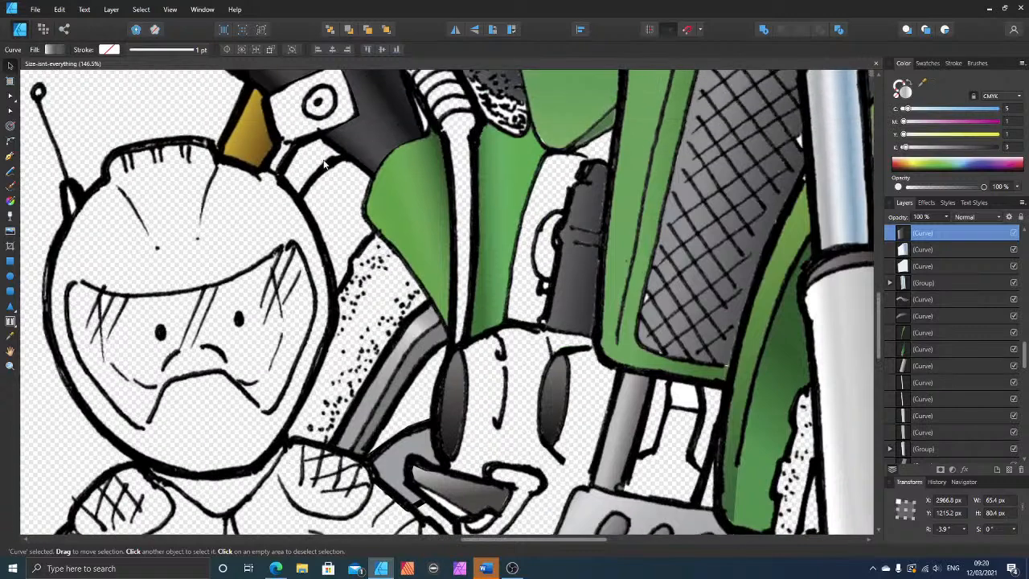
{"action": "scroll", "coordinate": [323, 165], "scroll_direction": "up", "scroll_amount": 2}
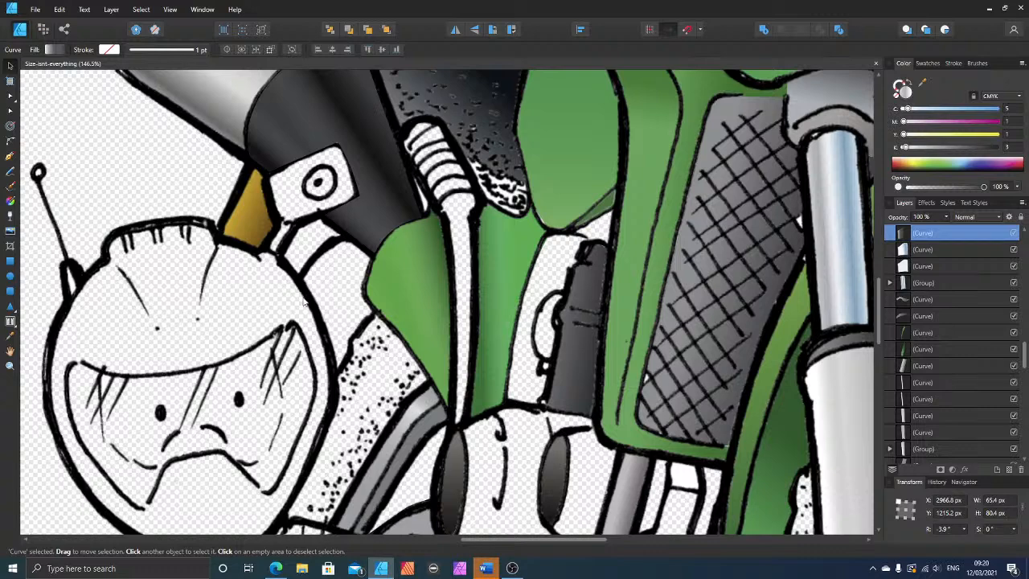
{"action": "scroll", "coordinate": [305, 301], "scroll_direction": "down", "scroll_amount": 6}
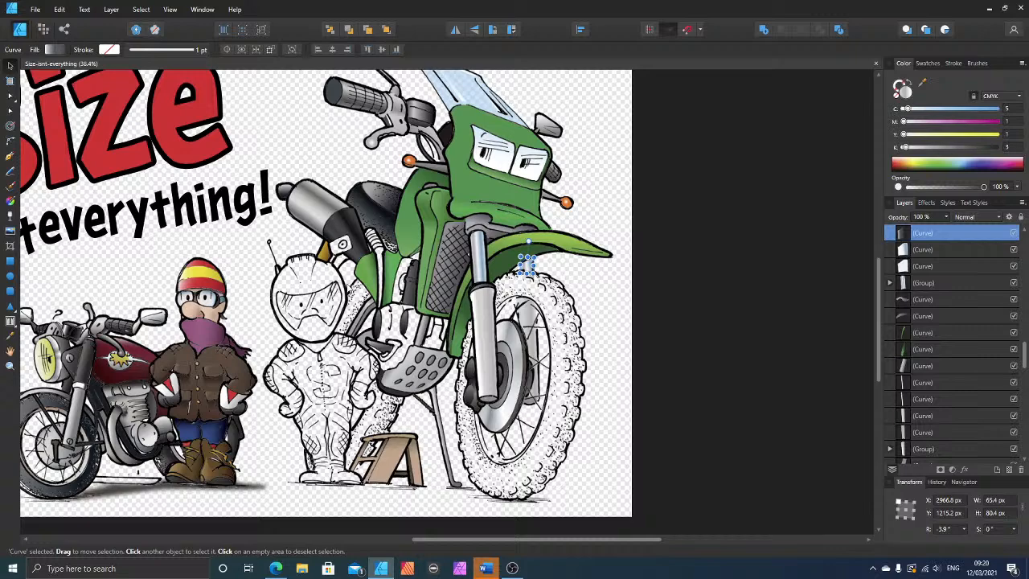
{"action": "scroll", "coordinate": [338, 273], "scroll_direction": "up", "scroll_amount": 6}
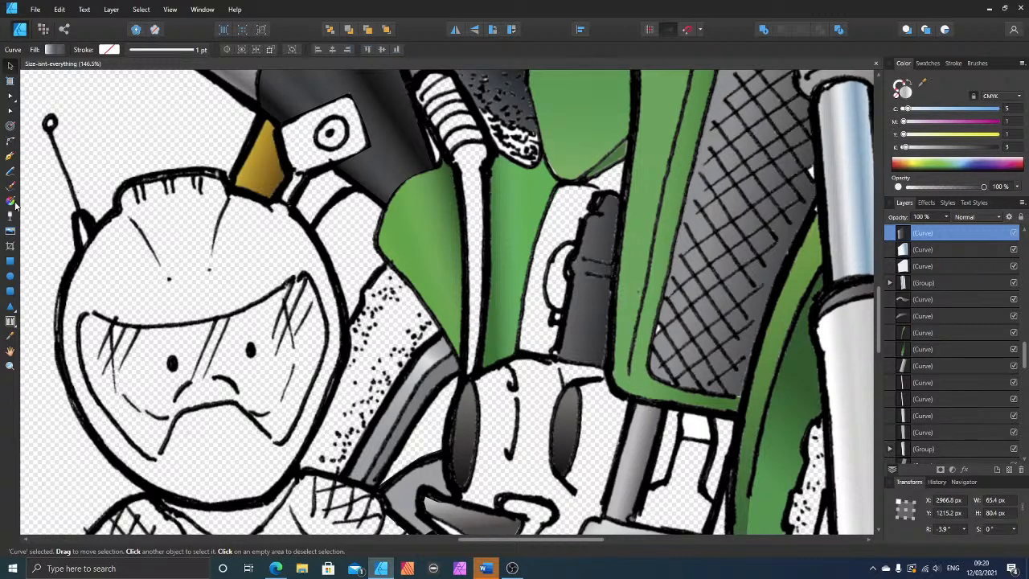
Step: Draw a closed Pen tool shape over the blank part between helmet, exhaust and green side panel, and fill it with 71% black
{"action": "left_click", "coordinate": [11, 157]}
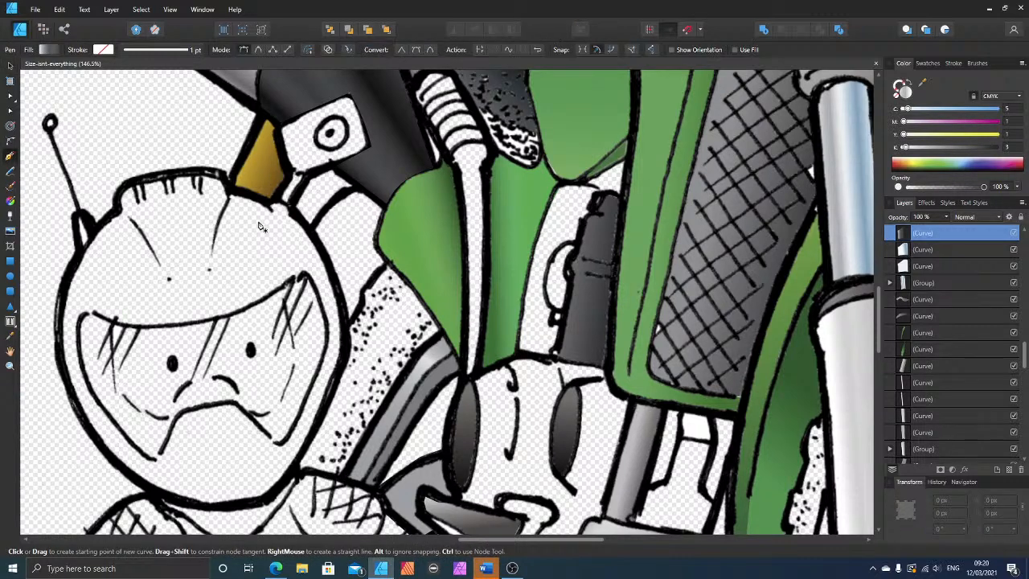
{"action": "left_click", "coordinate": [309, 231]}
{"action": "left_click", "coordinate": [334, 197]}
{"action": "left_click", "coordinate": [359, 189]}
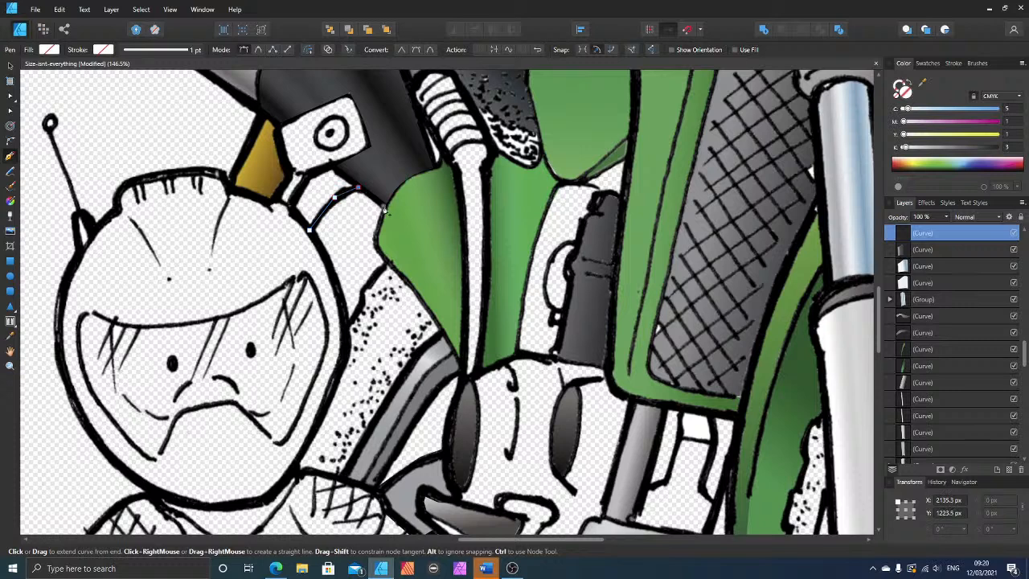
{"action": "left_click", "coordinate": [384, 205]}
{"action": "left_click", "coordinate": [376, 239]}
{"action": "left_click", "coordinate": [388, 263]}
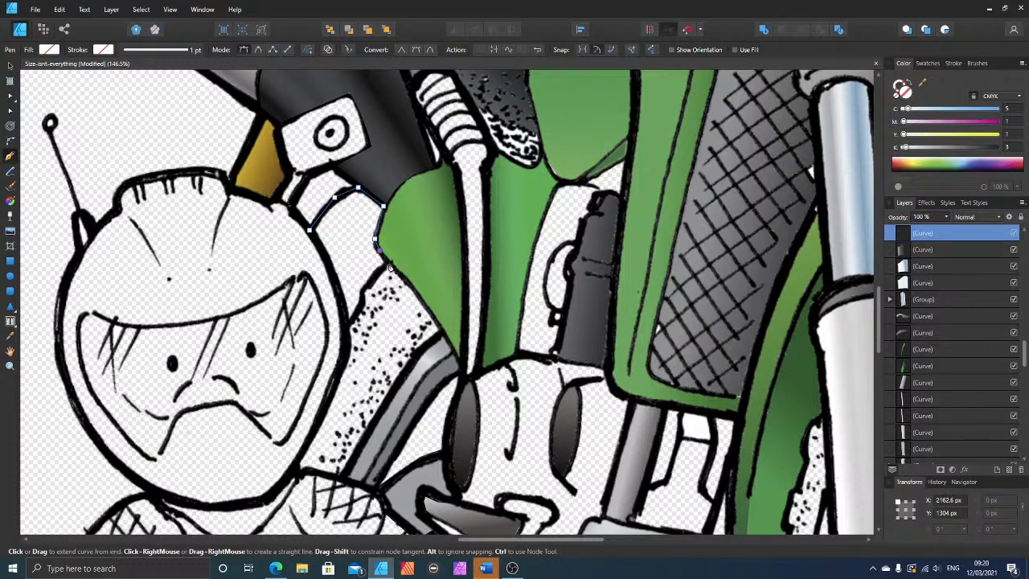
{"action": "left_click", "coordinate": [350, 327]}
{"action": "left_click", "coordinate": [309, 230]}
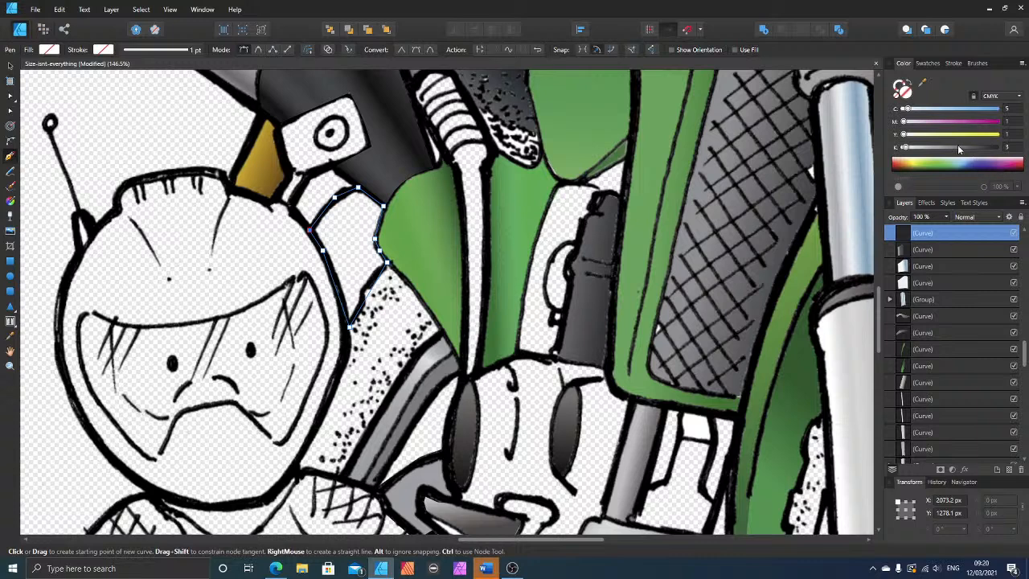
{"action": "left_click_drag", "start_coordinate": [959, 149], "coordinate": [971, 147]}
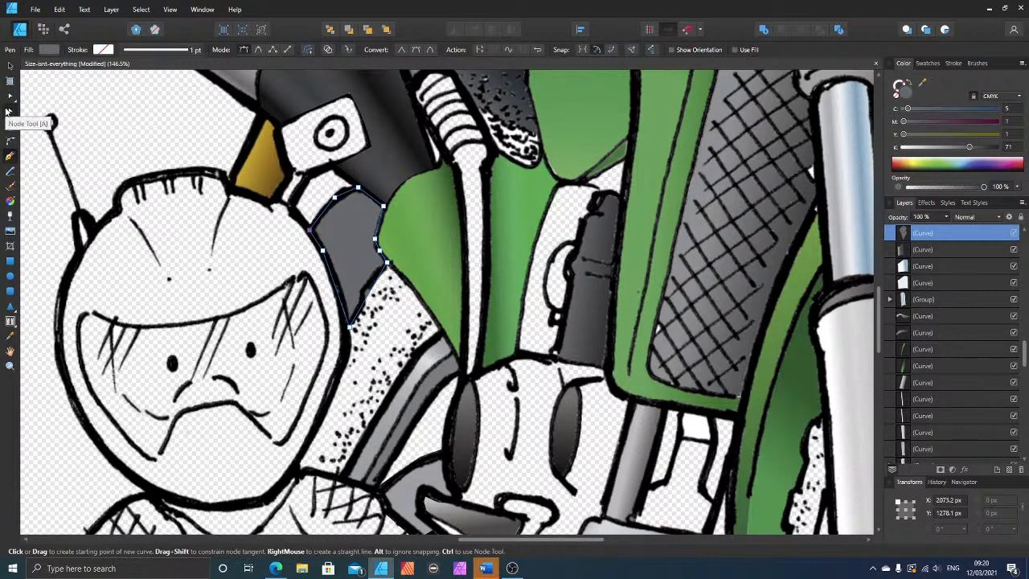
Step: Fit the grey shape's lower edge to the tyre outline and give it a diagonal linear gradient with 86% black at the helmet end
{"action": "left_click", "coordinate": [11, 97]}
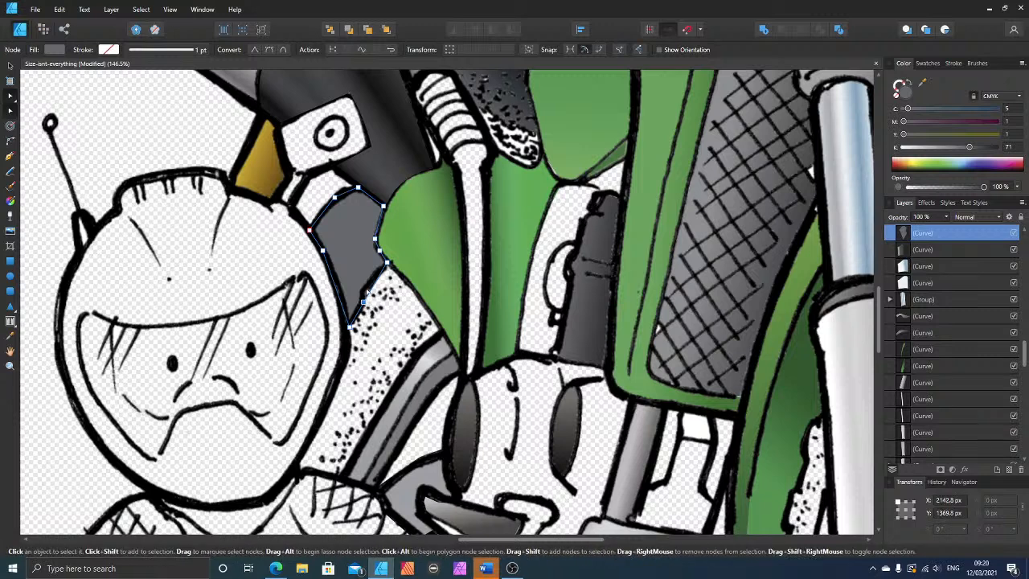
{"action": "left_click", "coordinate": [364, 298]}
{"action": "left_click", "coordinate": [10, 200]}
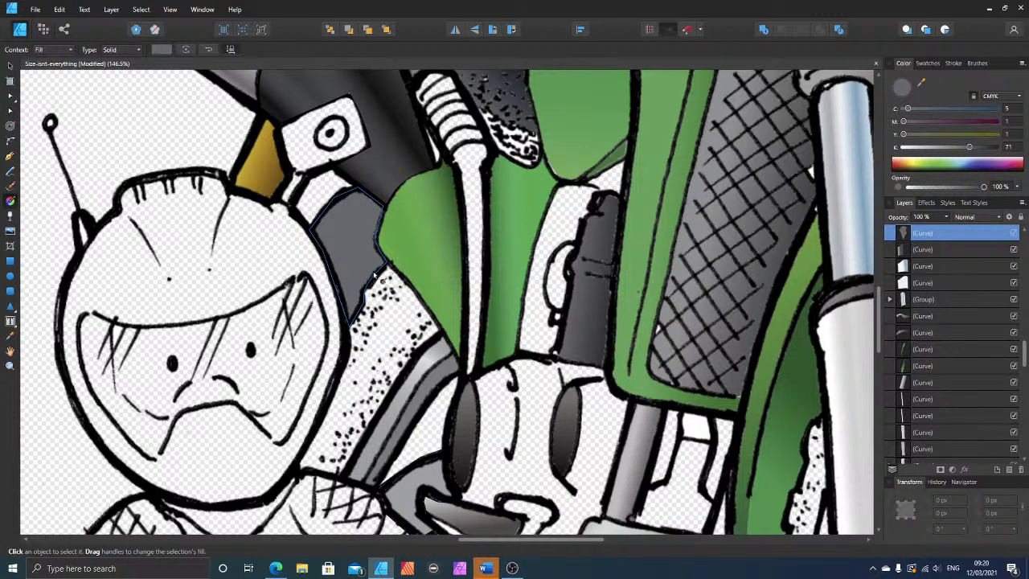
{"action": "left_click_drag", "start_coordinate": [316, 232], "coordinate": [386, 279]}
{"action": "left_click", "coordinate": [317, 231]}
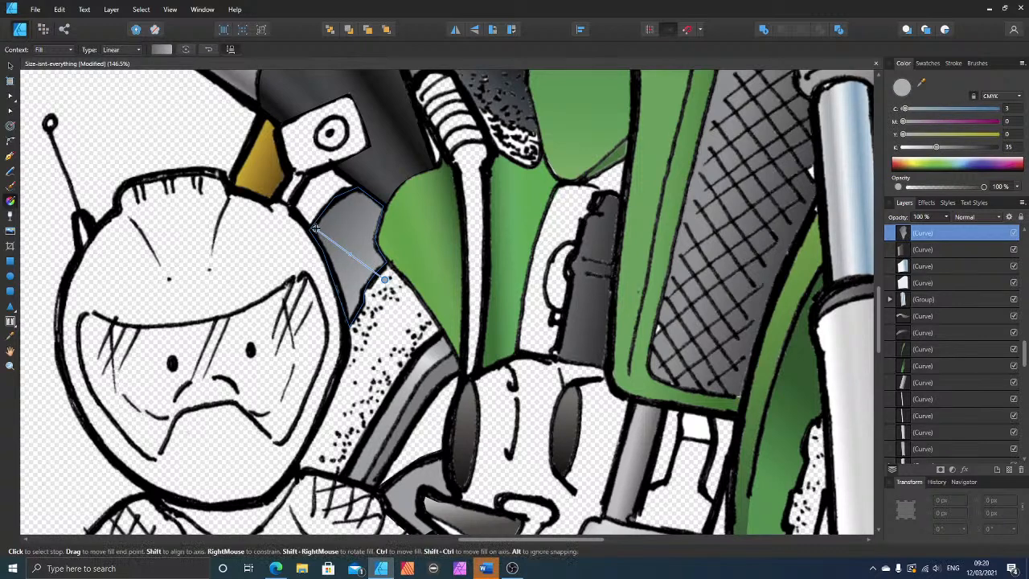
{"action": "left_click", "coordinate": [982, 148]}
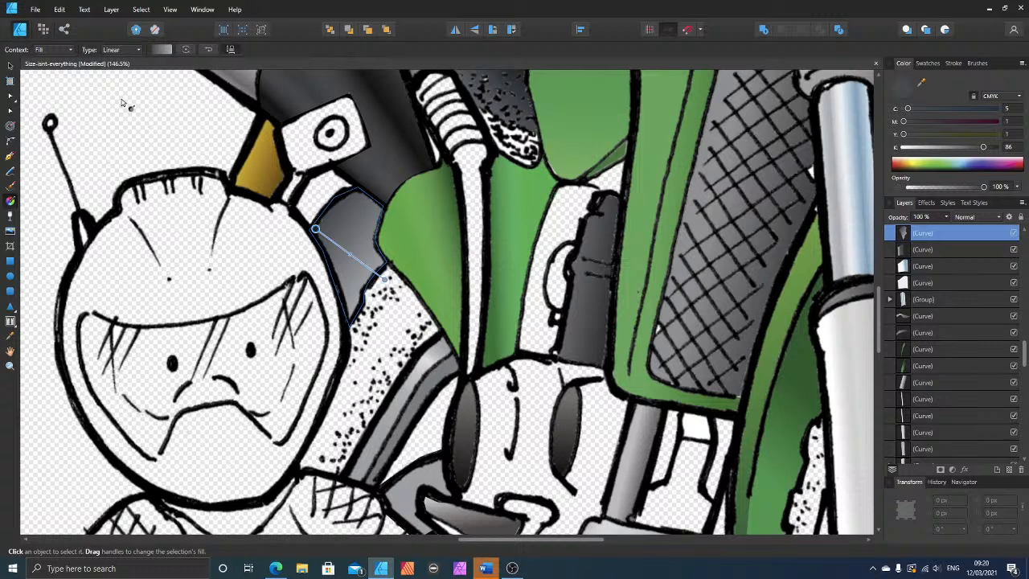
Step: Draw a closed Pen tool shape over the curved pipe between helmet and exhaust, and fill it with gold sampled from the neighbouring gold piece
{"action": "left_click", "coordinate": [10, 65]}
{"action": "left_click", "coordinate": [252, 164]}
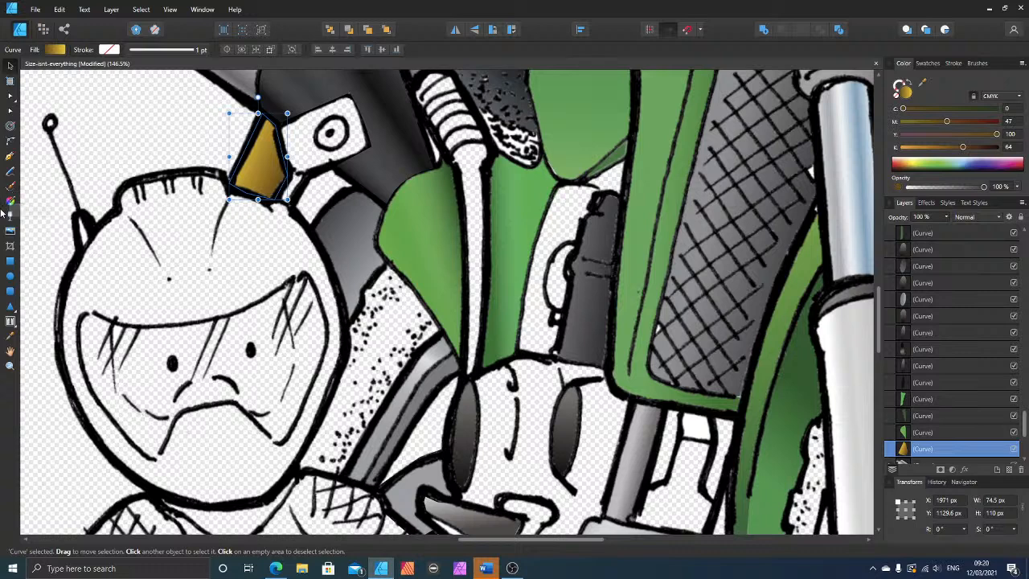
{"action": "key", "text": "ctrl+d"}
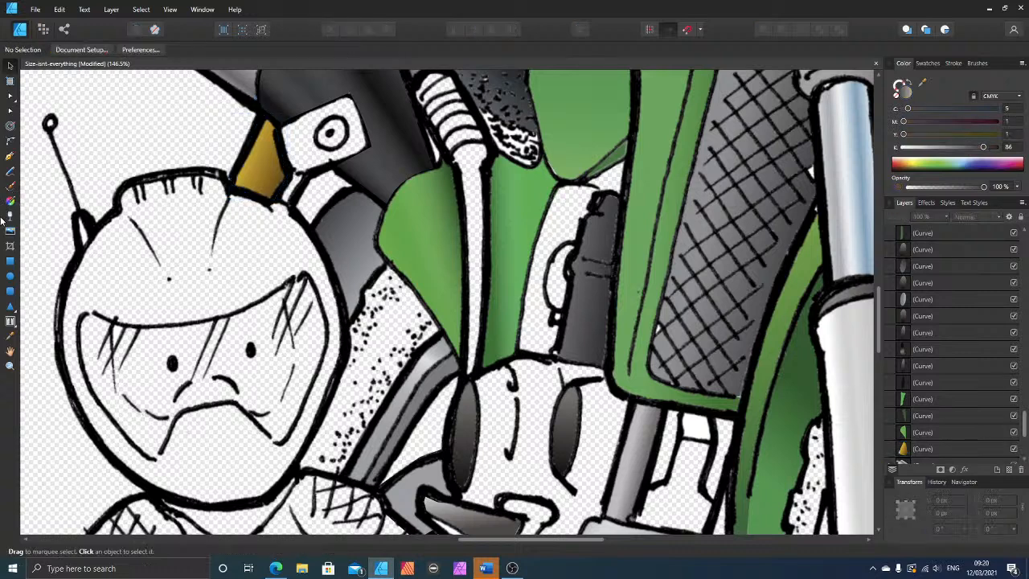
{"action": "left_click", "coordinate": [9, 156]}
{"action": "left_click", "coordinate": [293, 212]}
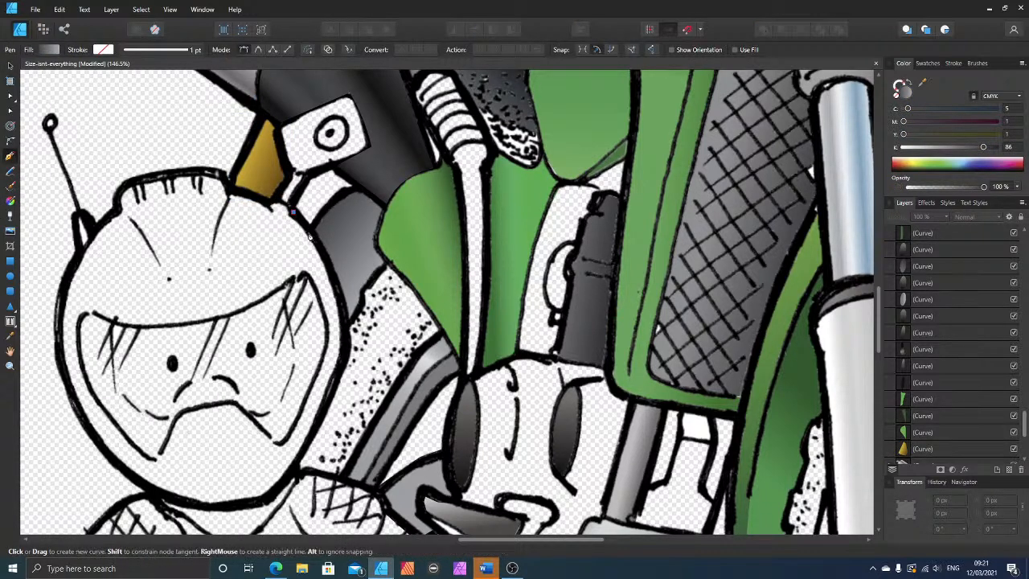
{"action": "left_click", "coordinate": [309, 234]}
{"action": "left_click", "coordinate": [334, 194]}
{"action": "left_click", "coordinate": [357, 190]}
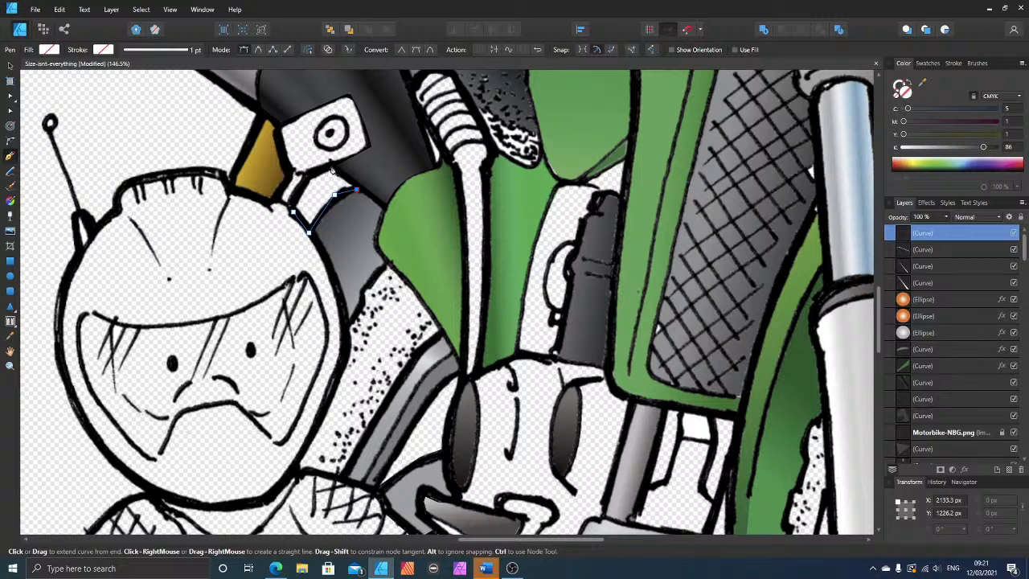
{"action": "left_click", "coordinate": [331, 166]}
{"action": "left_click", "coordinate": [309, 171]}
{"action": "left_click", "coordinate": [293, 213]}
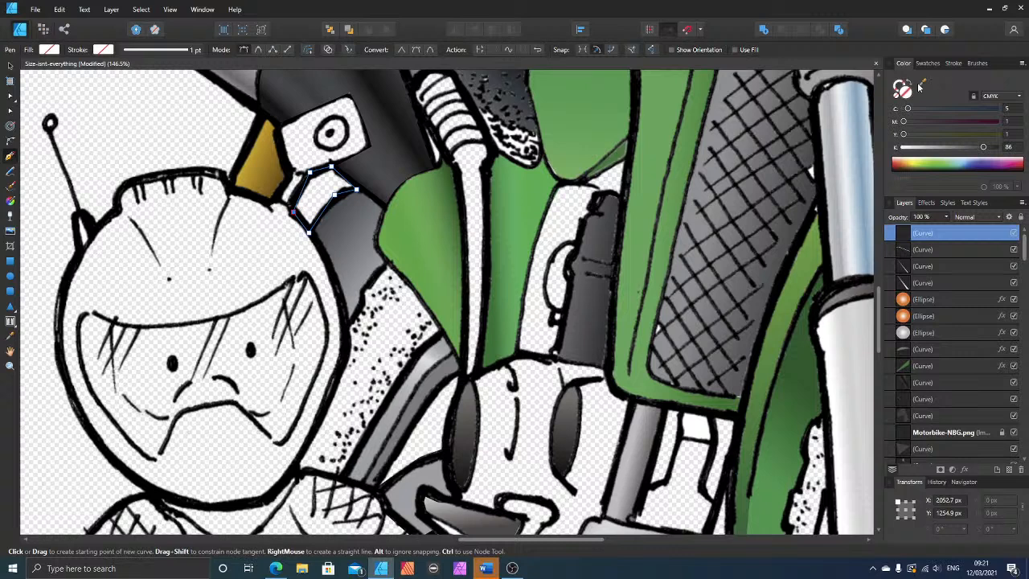
{"action": "left_click_drag", "start_coordinate": [922, 88], "coordinate": [266, 171]}
{"action": "left_click", "coordinate": [930, 85]}
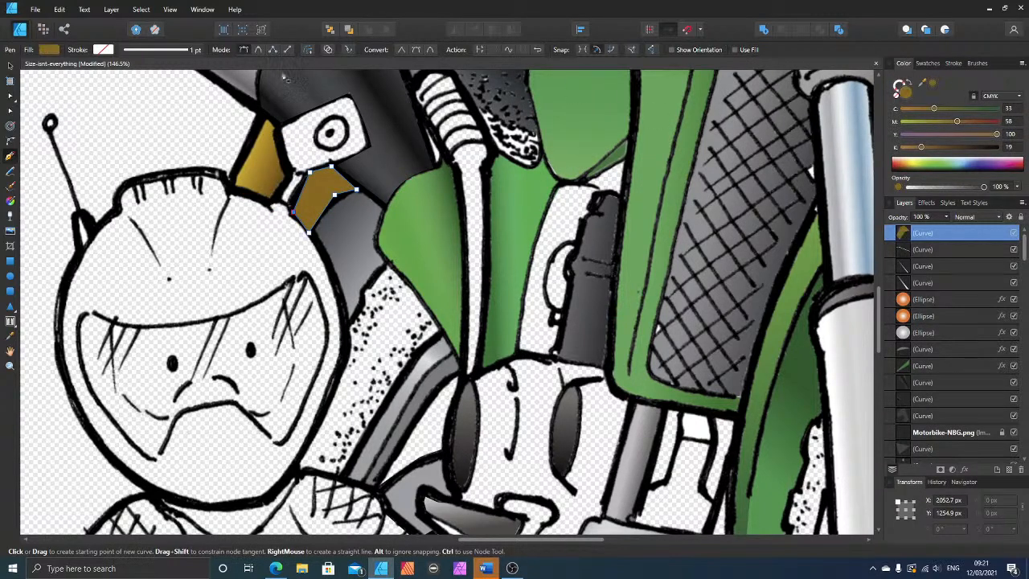
Step: Send the gold pipe shape backward in the layer stack until it sits beneath the Motorbike-NBG.png line art
{"action": "key", "text": "v"}
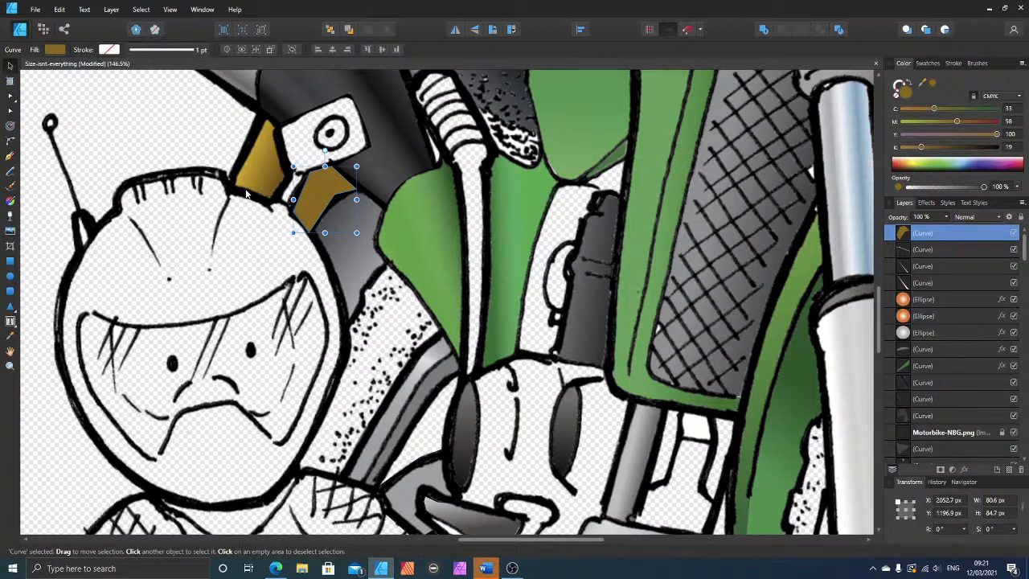
{"action": "key", "text": "ctrl+bracketleft"}
{"action": "key", "text": "ctrl+bracketleft"}
{"action": "key", "text": "ctrl+bracketleft"}
{"action": "key", "text": "ctrl+bracketleft"}
{"action": "key", "text": "ctrl+bracketleft"}
{"action": "key", "text": "ctrl+bracketleft"}
{"action": "key", "text": "ctrl+bracketleft"}
{"action": "key", "text": "ctrl+bracketleft"}
{"action": "key", "text": "ctrl+bracketleft"}
{"action": "key", "text": "ctrl+bracketleft"}
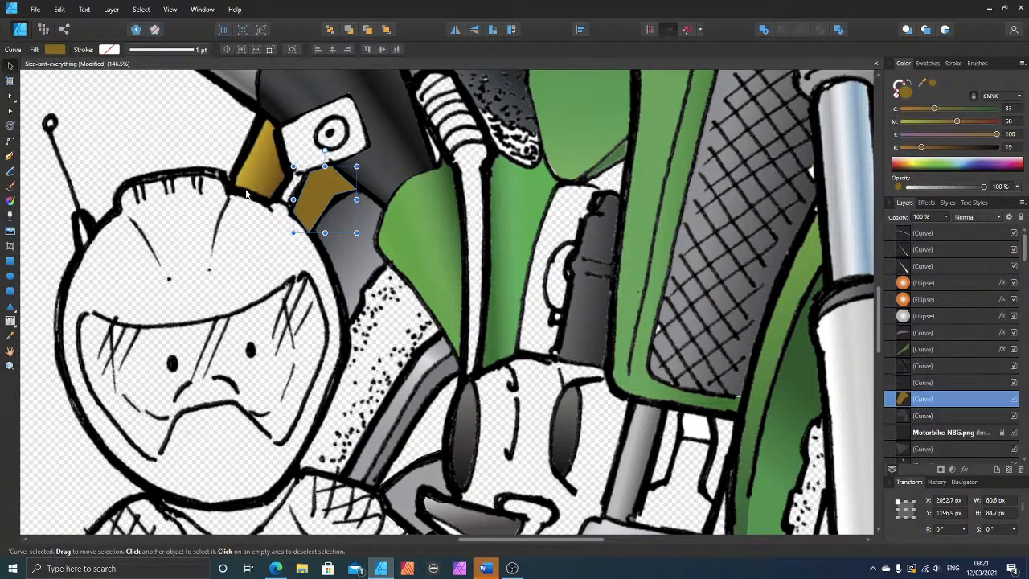
{"action": "key", "text": "ctrl+bracketleft"}
{"action": "key", "text": "ctrl+bracketleft"}
{"action": "key", "text": "ctrl+bracketleft"}
{"action": "key", "text": "ctrl+bracketleft"}
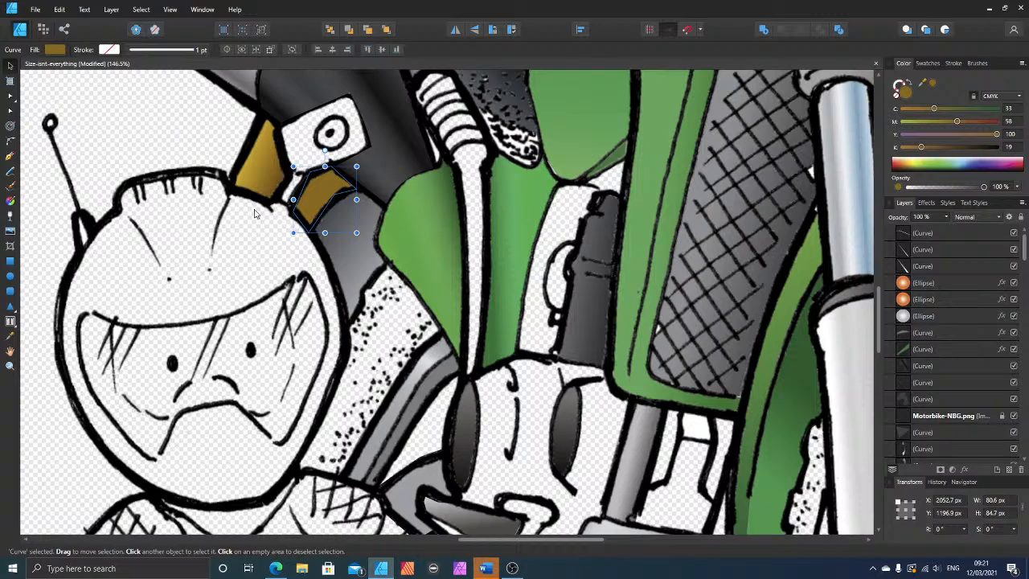
Step: Recolour the gold pipe shape between helmet and exhaust with green sampled from the bike's bodywork
{"action": "scroll", "coordinate": [254, 213], "scroll_direction": "down", "scroll_amount": 5}
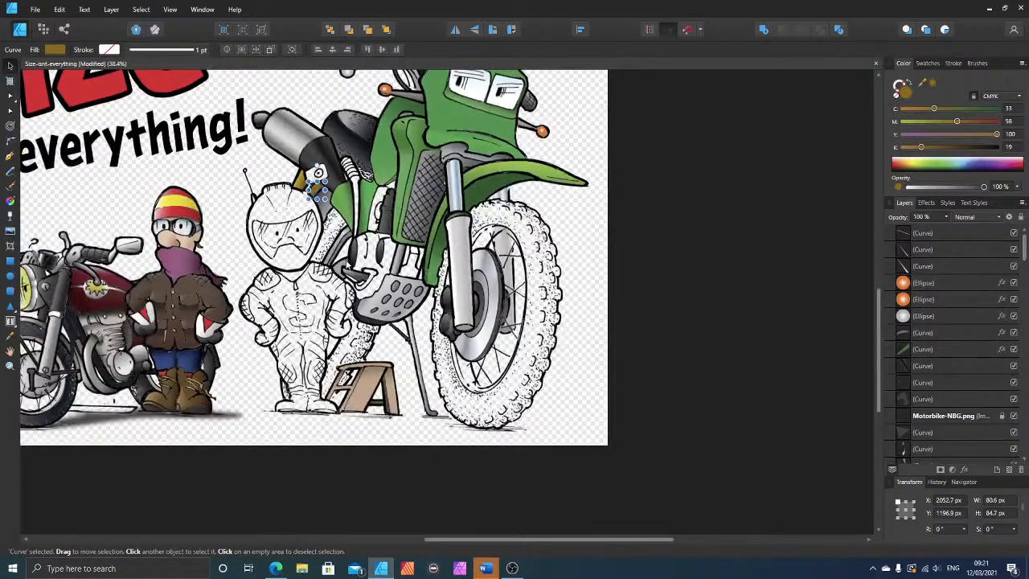
{"action": "scroll", "coordinate": [387, 276], "scroll_direction": "up", "scroll_amount": 2}
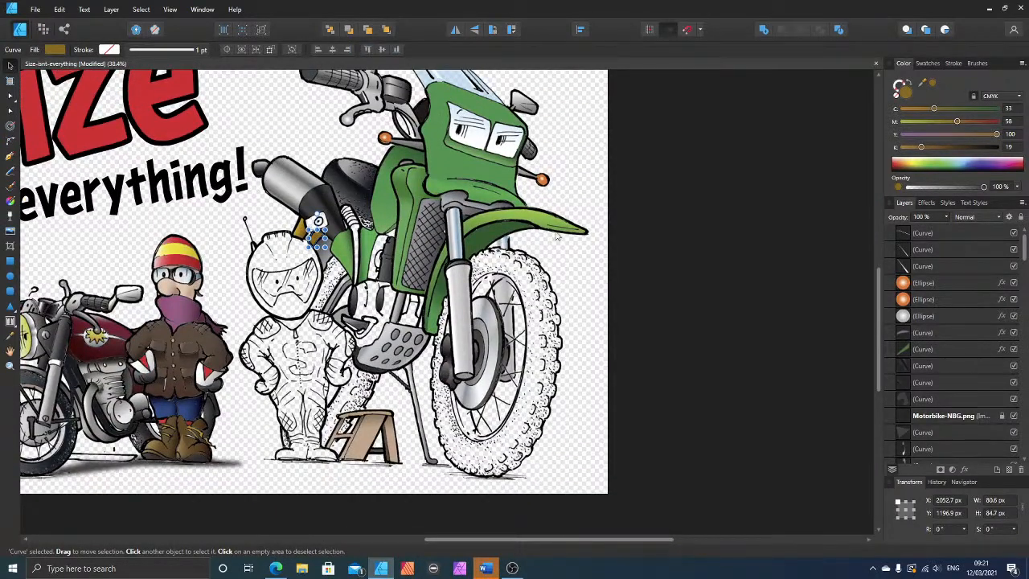
{"action": "left_click", "coordinate": [640, 240]}
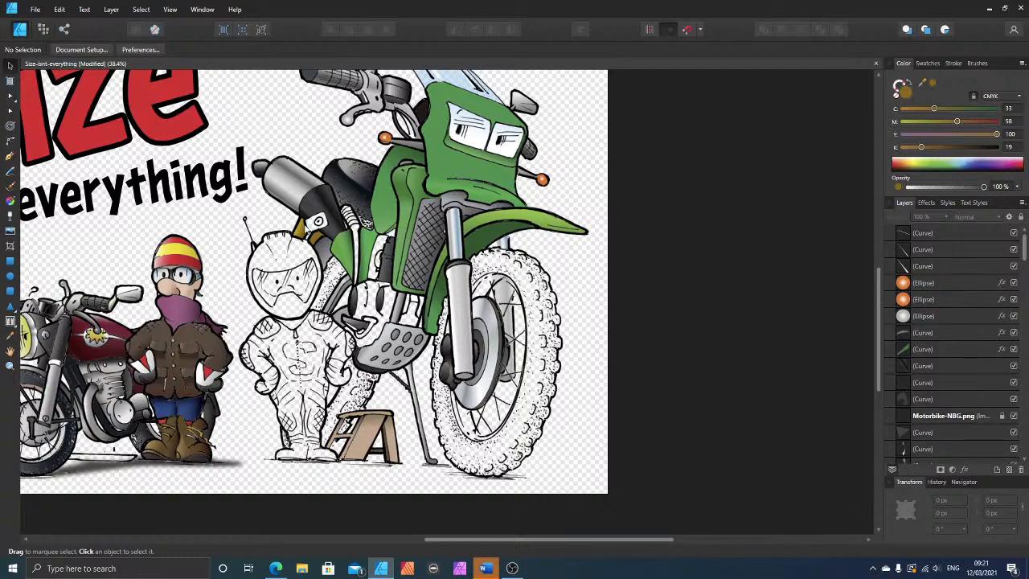
{"action": "scroll", "coordinate": [312, 246], "scroll_direction": "up", "scroll_amount": 5}
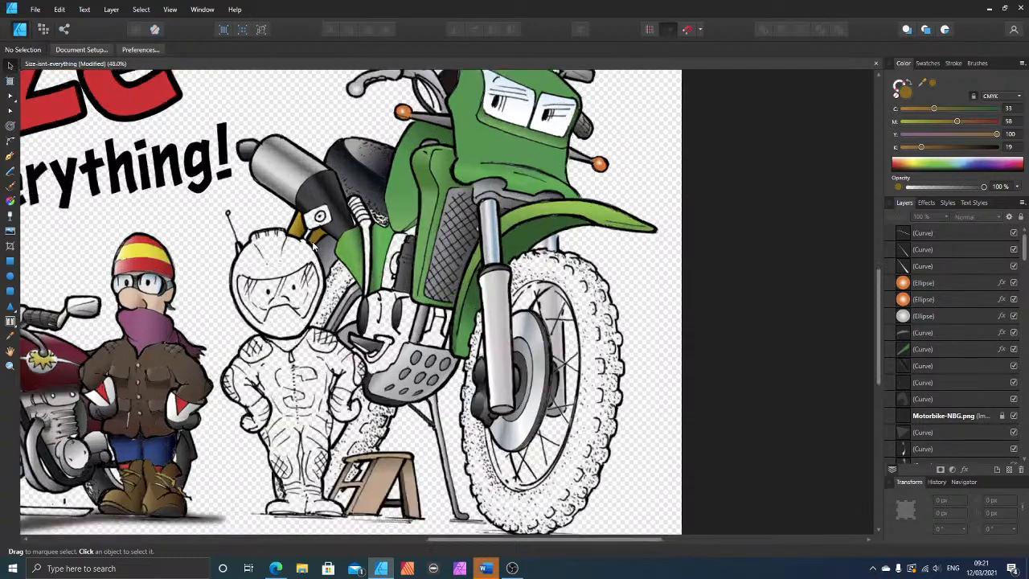
{"action": "left_click", "coordinate": [318, 234]}
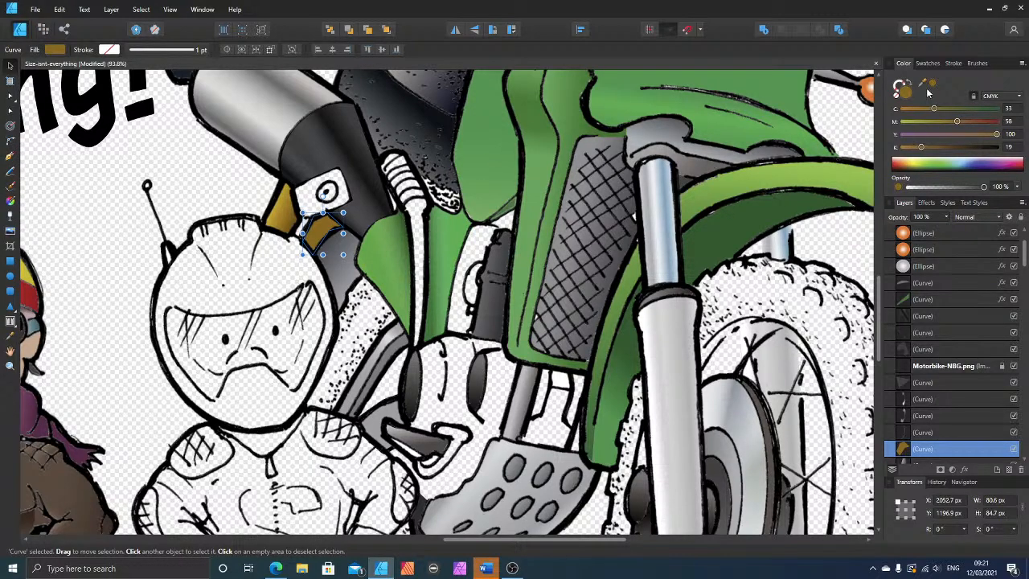
{"action": "left_click_drag", "start_coordinate": [920, 87], "coordinate": [492, 180]}
{"action": "left_click", "coordinate": [934, 84]}
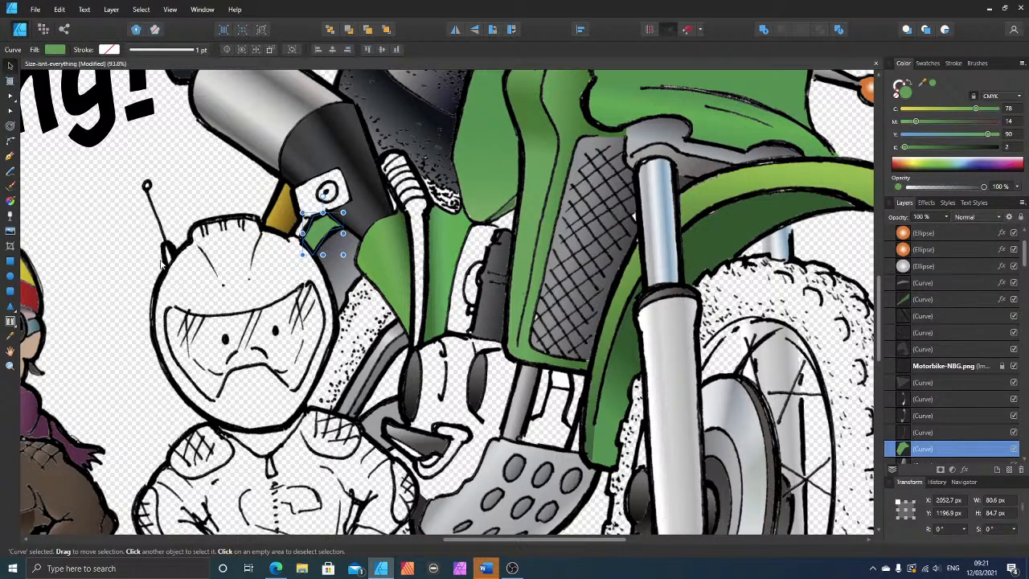
{"action": "scroll", "coordinate": [171, 278], "scroll_direction": "down", "scroll_amount": 2}
{"action": "left_click", "coordinate": [819, 314]}
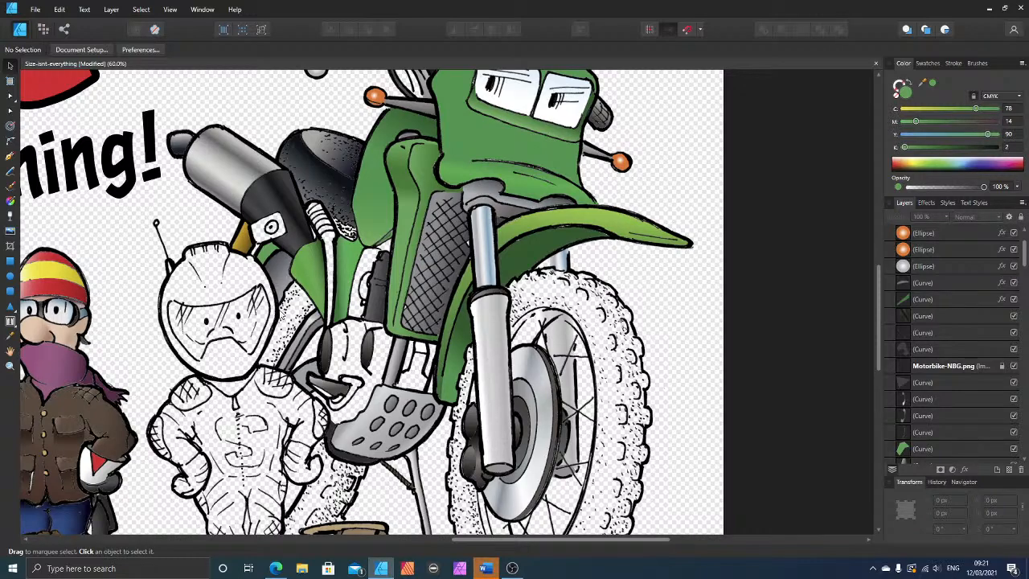
Step: Draw a closed Pen tool shape over the small triangular gap below the green seat panel, and fill it with 100% black
{"action": "scroll", "coordinate": [322, 306], "scroll_direction": "up", "scroll_amount": 2}
{"action": "scroll", "coordinate": [322, 306], "scroll_direction": "down", "scroll_amount": 2}
{"action": "scroll", "coordinate": [355, 388], "scroll_direction": "up", "scroll_amount": 2}
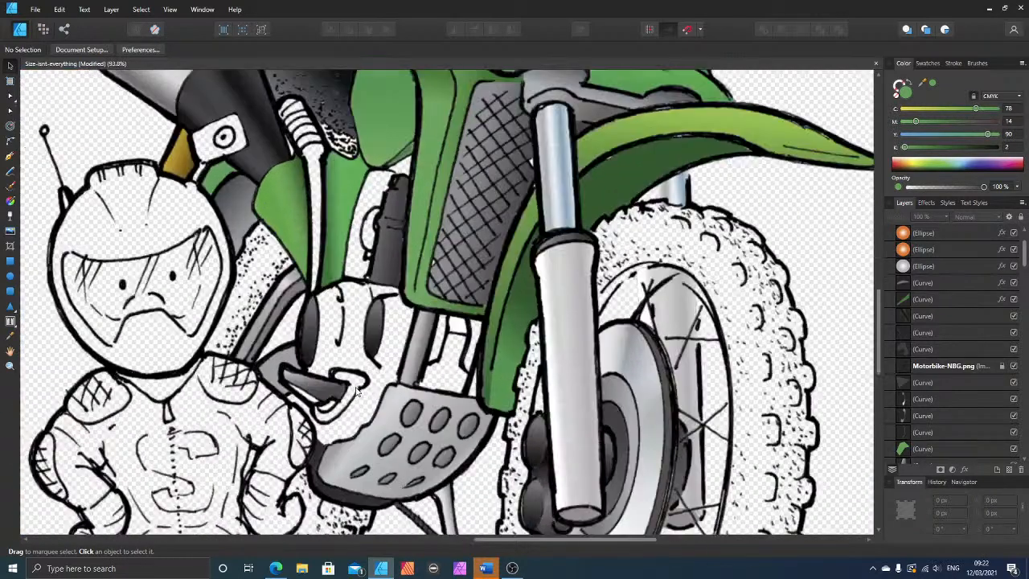
{"action": "scroll", "coordinate": [357, 391], "scroll_direction": "up", "scroll_amount": 2}
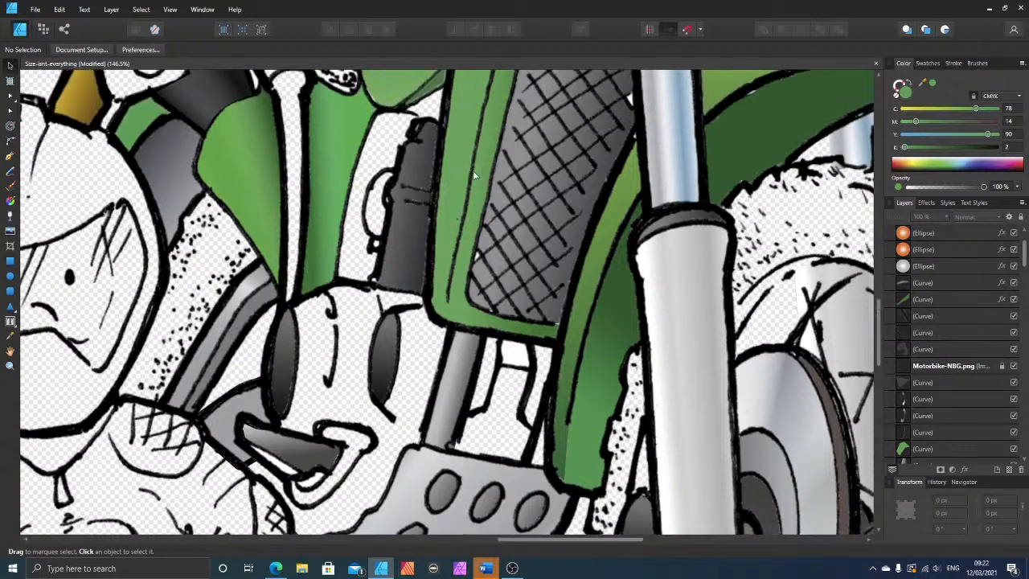
{"action": "scroll", "coordinate": [475, 176], "scroll_direction": "up", "scroll_amount": 3}
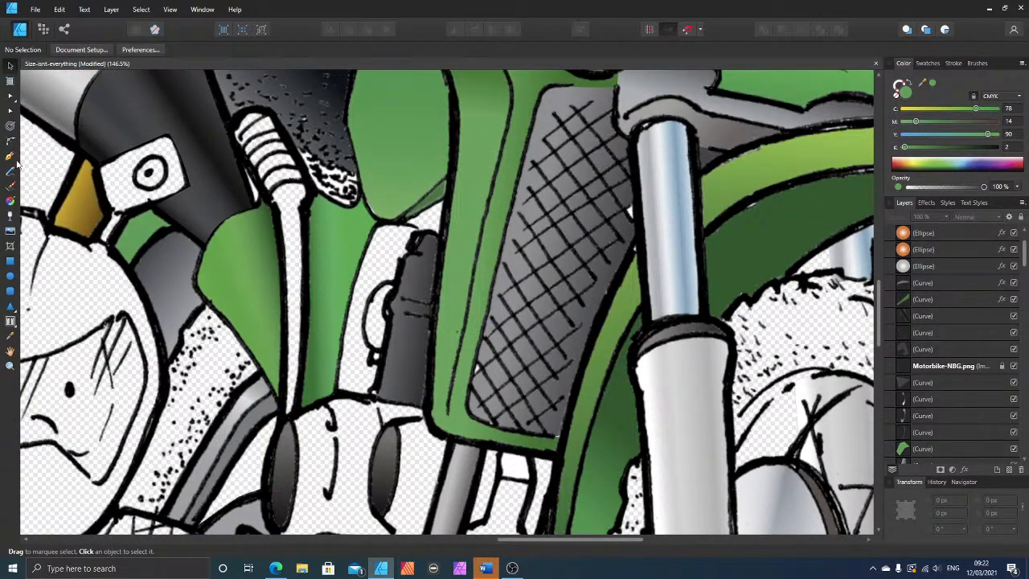
{"action": "left_click", "coordinate": [11, 157]}
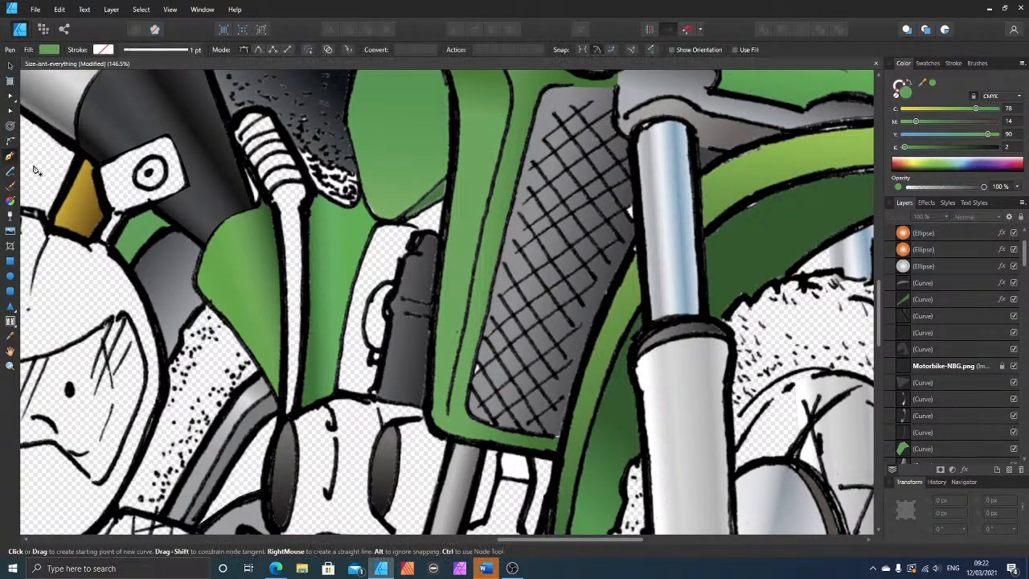
{"action": "left_click", "coordinate": [423, 233]}
{"action": "left_click", "coordinate": [437, 234]}
{"action": "left_click", "coordinate": [447, 200]}
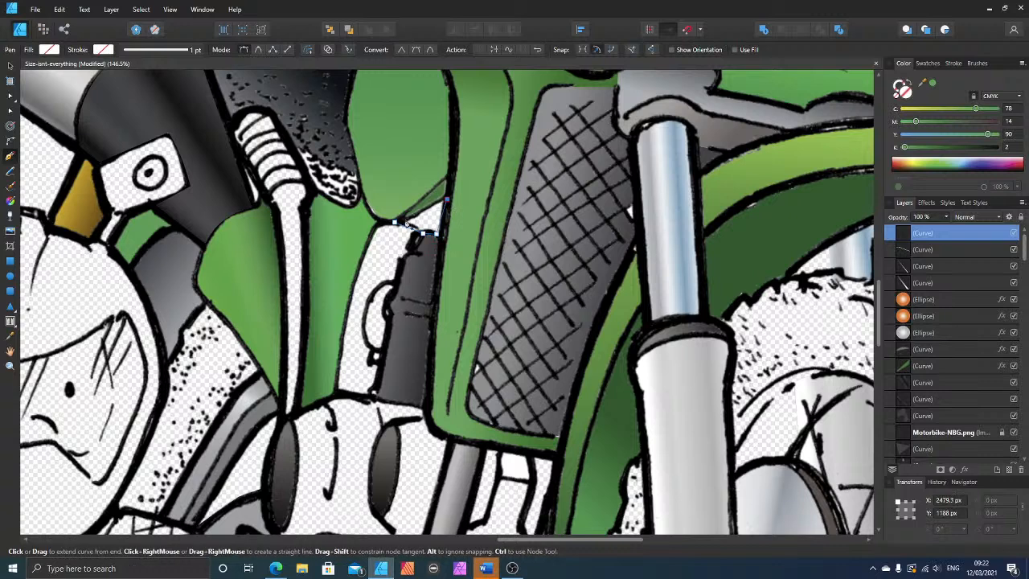
{"action": "left_click", "coordinate": [395, 228]}
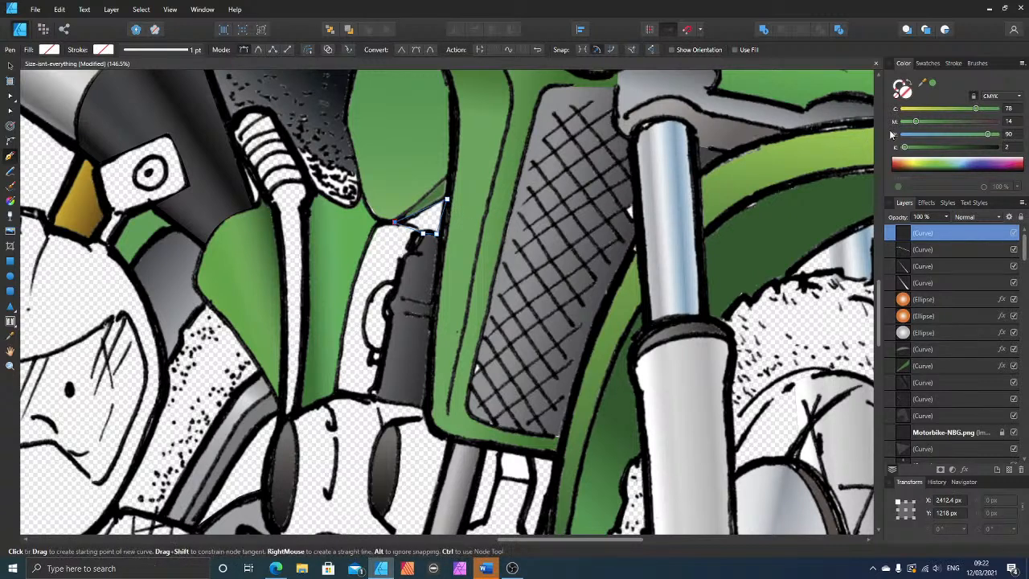
{"action": "left_click_drag", "start_coordinate": [969, 149], "coordinate": [1011, 148]}
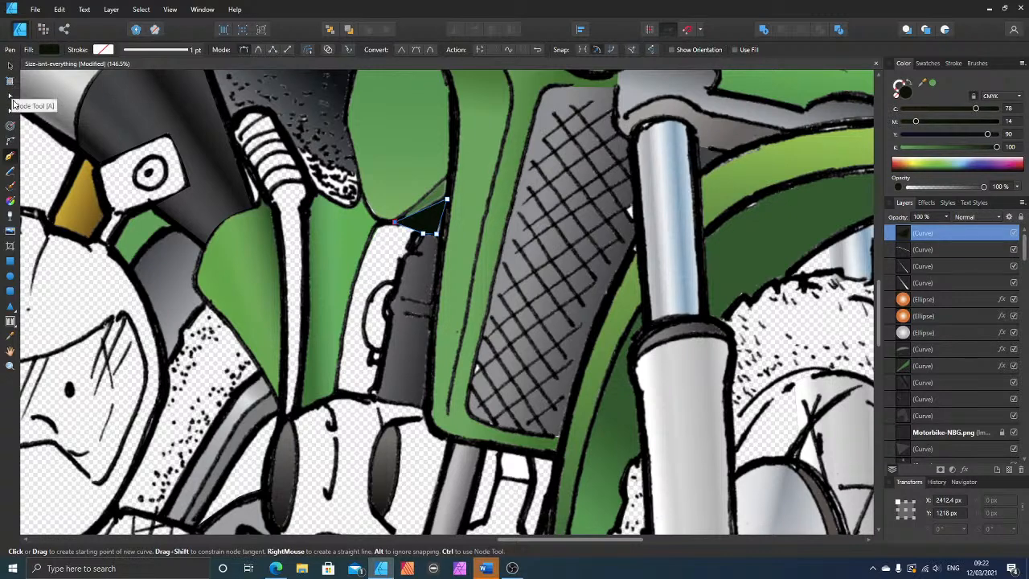
Step: Fit the black triangle's lower nodes to the outline and send it backward beneath the Motorbike-NBG.png line art
{"action": "left_click", "coordinate": [11, 98]}
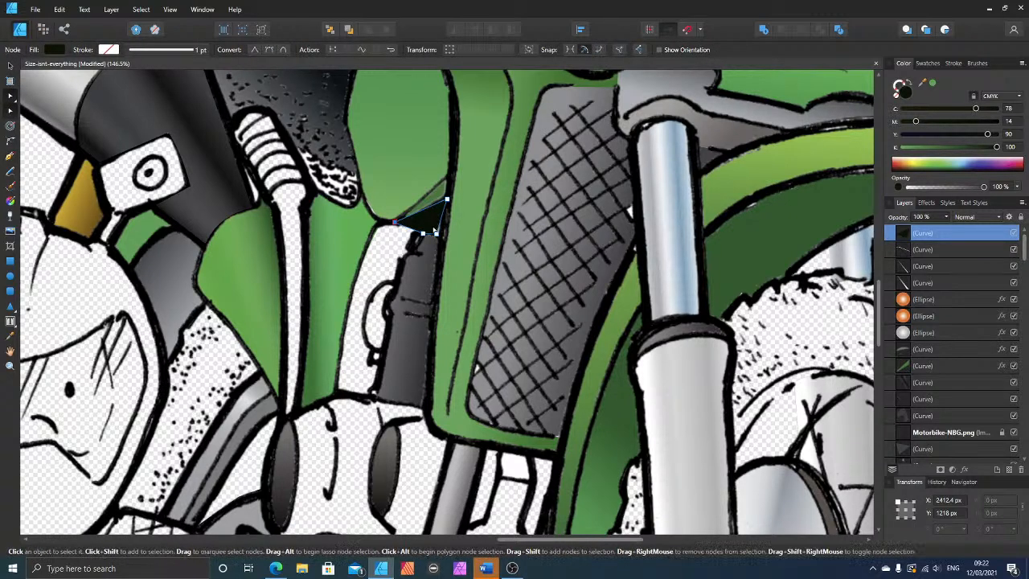
{"action": "left_click_drag", "start_coordinate": [435, 234], "coordinate": [421, 231]}
{"action": "key", "text": "ctrl+bracketleft"}
{"action": "key", "text": "ctrl+bracketleft"}
{"action": "key", "text": "ctrl+bracketleft"}
{"action": "key", "text": "ctrl+bracketleft"}
{"action": "key", "text": "ctrl+bracketleft"}
{"action": "key", "text": "ctrl+bracketleft"}
{"action": "key", "text": "ctrl+bracketleft"}
{"action": "key", "text": "ctrl+bracketleft"}
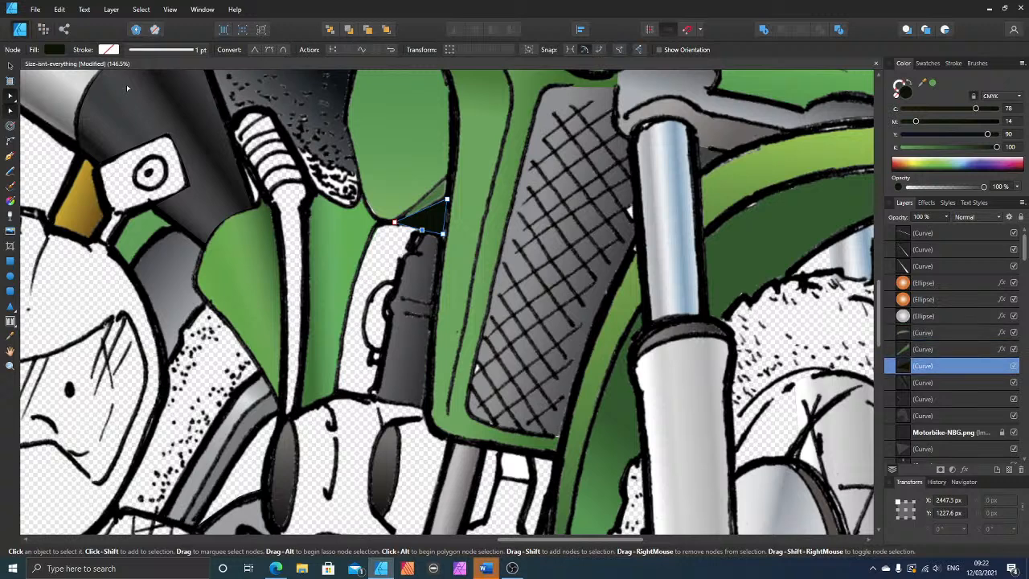
{"action": "key", "text": "ctrl+bracketleft"}
{"action": "key", "text": "ctrl+bracketleft"}
{"action": "key", "text": "ctrl+bracketleft"}
{"action": "key", "text": "ctrl+bracketleft"}
{"action": "key", "text": "ctrl+bracketleft"}
{"action": "key", "text": "ctrl+bracketleft"}
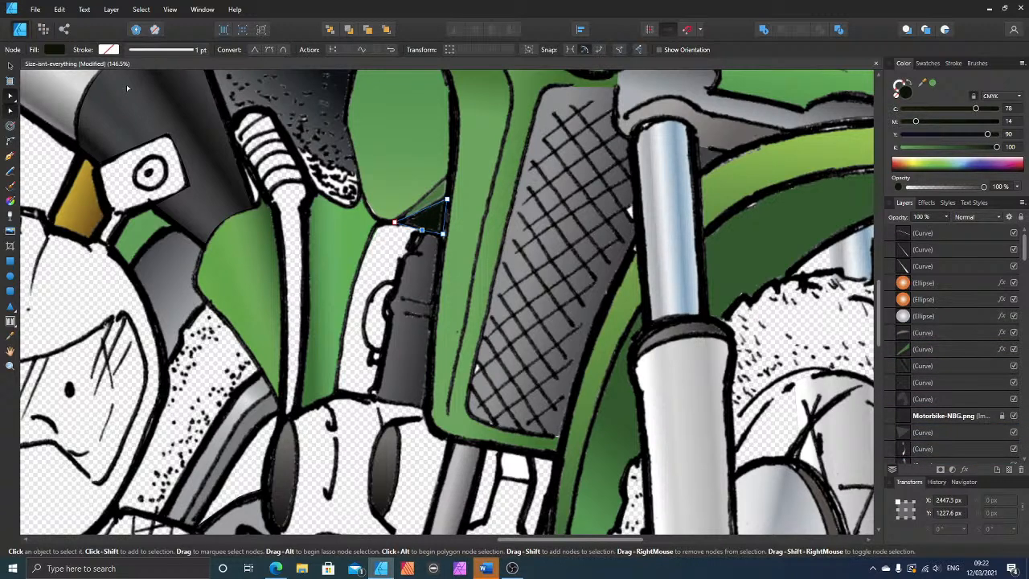
{"action": "key", "text": "ctrl+d"}
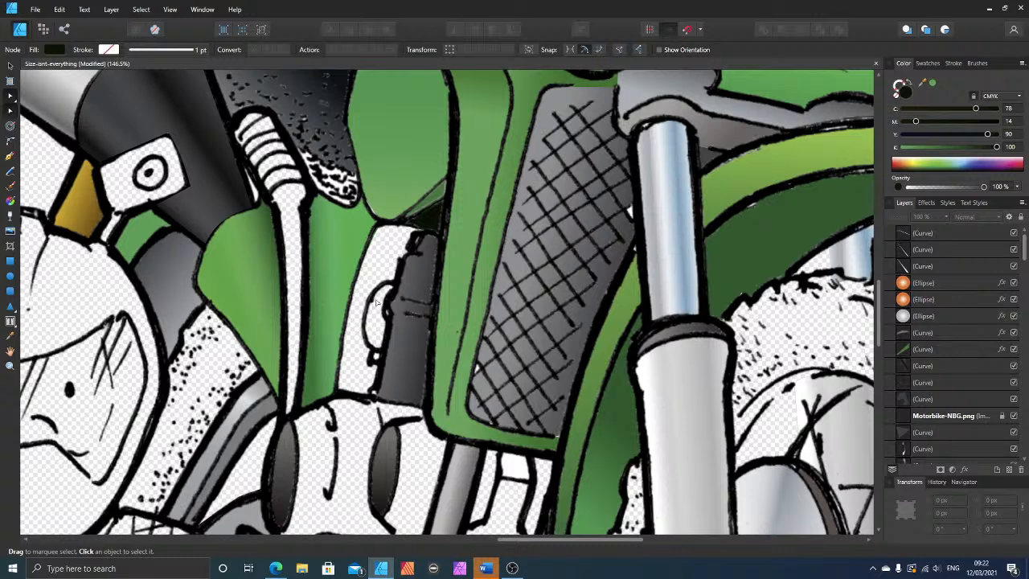
Step: Draw a closed Pen tool shape over the curved loop beside the dark engine part, and fill it with light grey sampled from the front fork
{"action": "left_click", "coordinate": [10, 158]}
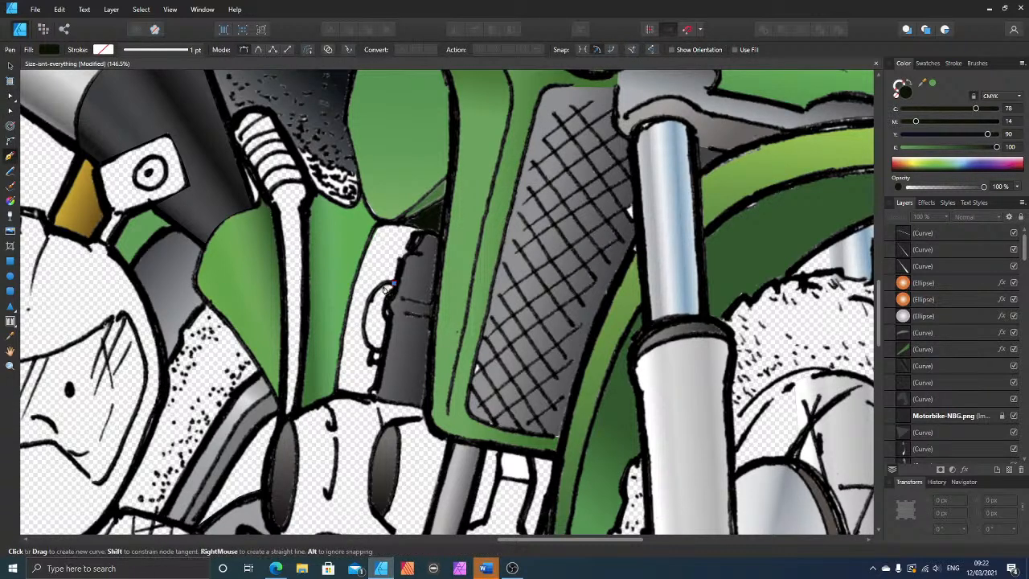
{"action": "left_click_drag", "start_coordinate": [394, 284], "coordinate": [384, 283]}
{"action": "left_click", "coordinate": [364, 333]}
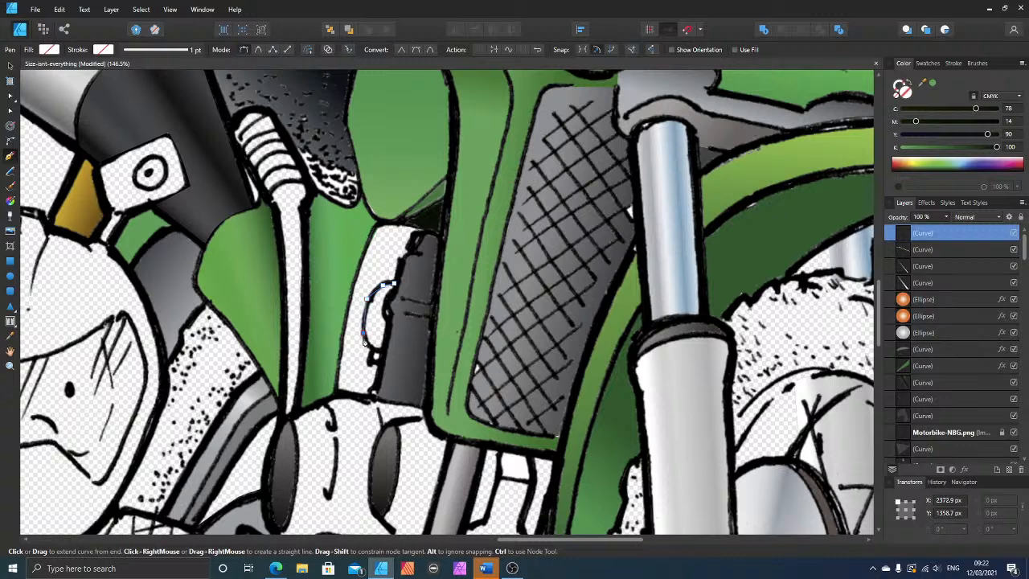
{"action": "left_click", "coordinate": [372, 348]}
{"action": "left_click", "coordinate": [372, 363]}
{"action": "left_click", "coordinate": [384, 366]}
{"action": "left_click", "coordinate": [394, 285]}
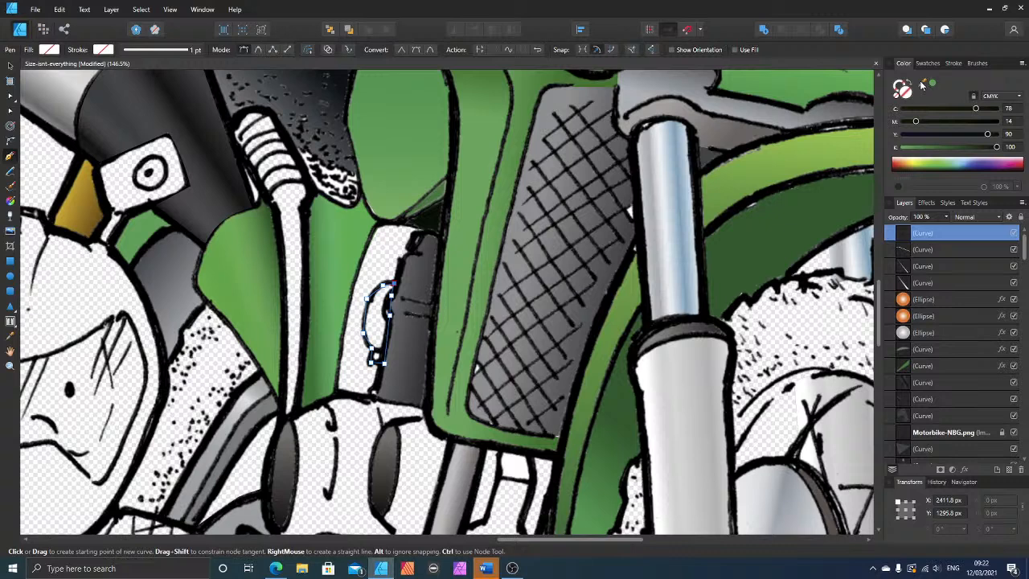
{"action": "left_click_drag", "start_coordinate": [922, 86], "coordinate": [657, 243]}
{"action": "left_click", "coordinate": [931, 86]}
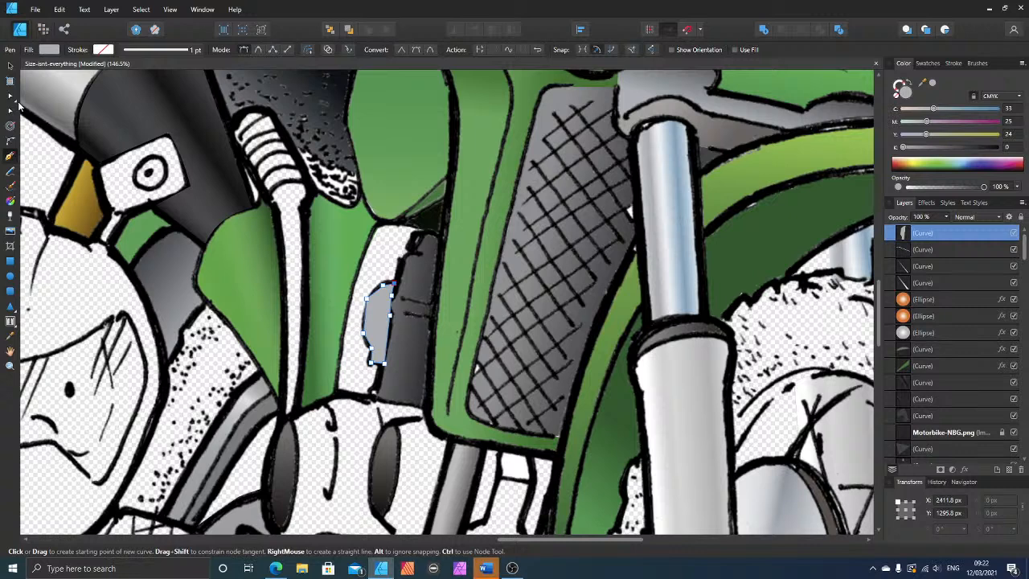
Step: Send the light grey loop shape backward until it sits beneath the Motorbike-NBG.png line art, and deselect it
{"action": "key", "text": "ctrl+["}
{"action": "key", "text": "ctrl+["}
{"action": "key", "text": "ctrl+["}
{"action": "key", "text": "ctrl+["}
{"action": "key", "text": "ctrl+["}
{"action": "key", "text": "ctrl+["}
{"action": "key", "text": "ctrl+["}
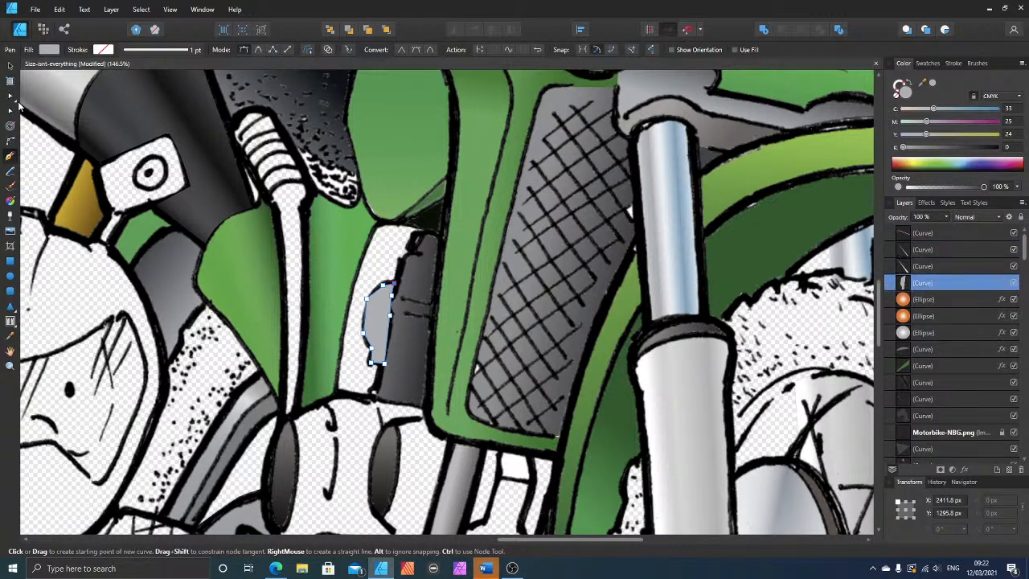
{"action": "key", "text": "ctrl+["}
{"action": "key", "text": "ctrl+["}
{"action": "key", "text": "ctrl+["}
{"action": "key", "text": "ctrl+["}
{"action": "key", "text": "ctrl+["}
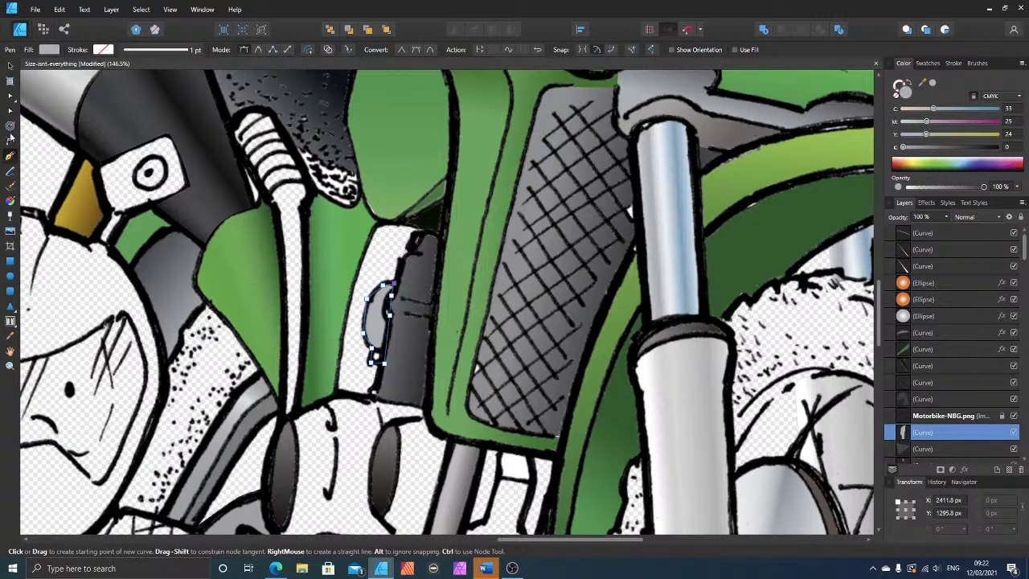
{"action": "left_click", "coordinate": [10, 65]}
{"action": "left_click", "coordinate": [384, 257]}
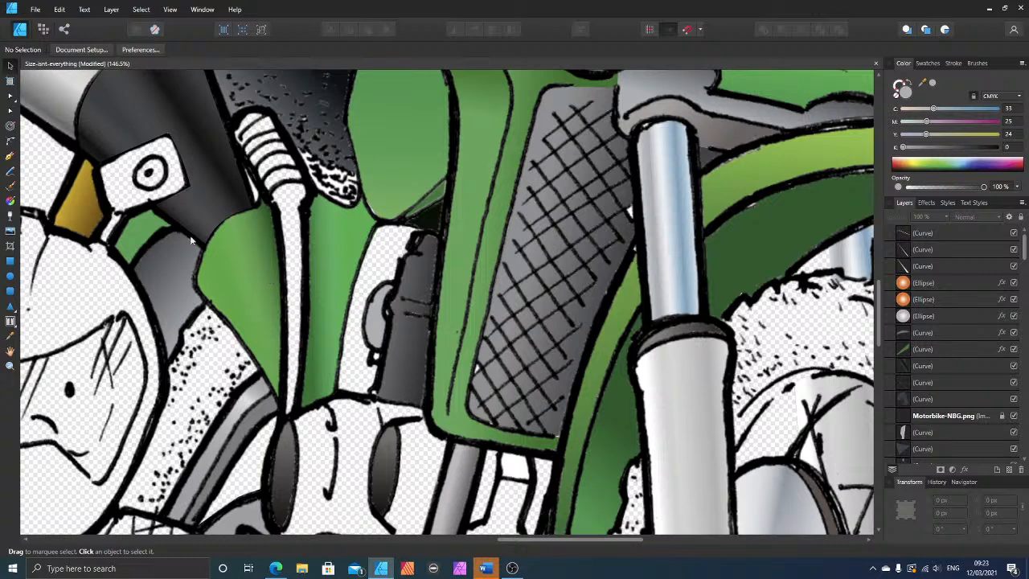
Step: Draw a closed Pen tool shape over the blank strip between green panel and dark engine part, and fill it with the sampled grey at 55% black
{"action": "left_click", "coordinate": [9, 156]}
{"action": "left_click", "coordinate": [424, 228]}
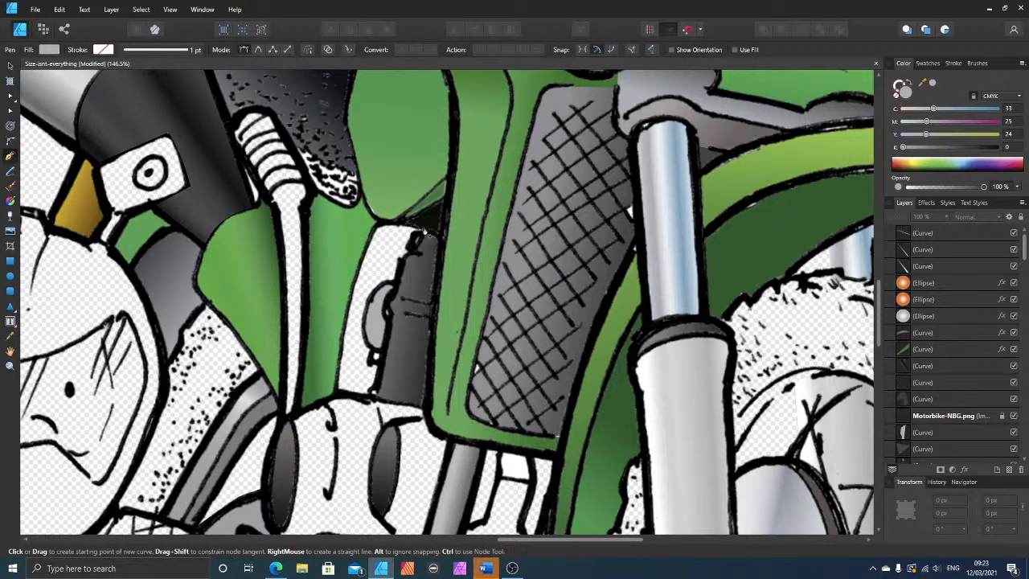
{"action": "left_click", "coordinate": [381, 223]}
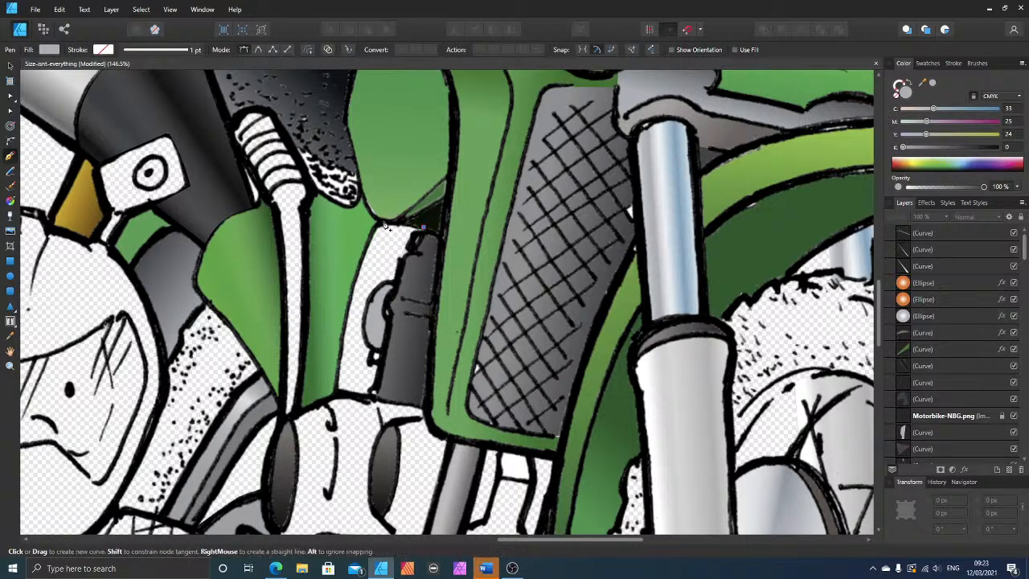
{"action": "left_click", "coordinate": [348, 306]}
{"action": "left_click", "coordinate": [337, 392]}
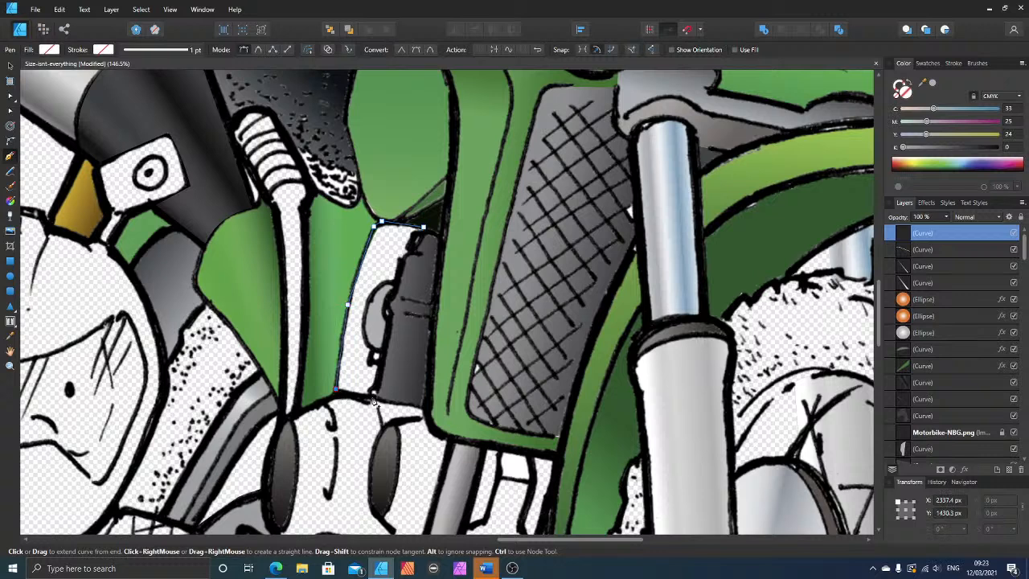
{"action": "left_click", "coordinate": [374, 397]}
{"action": "left_click", "coordinate": [381, 361]}
{"action": "left_click", "coordinate": [370, 358]}
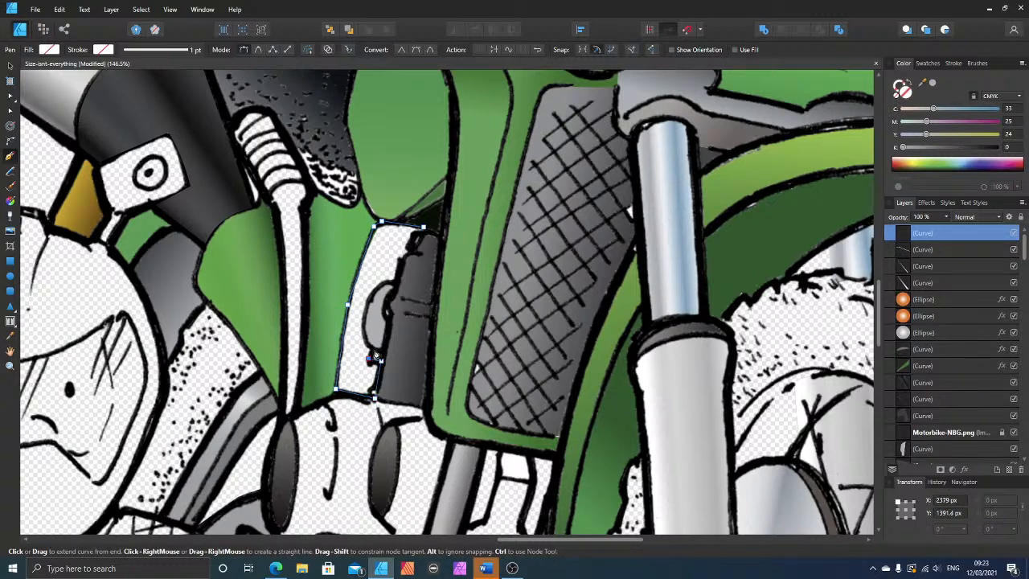
{"action": "left_click", "coordinate": [387, 281]}
{"action": "left_click", "coordinate": [400, 259]}
{"action": "left_click", "coordinate": [412, 245]}
{"action": "left_click", "coordinate": [423, 228]}
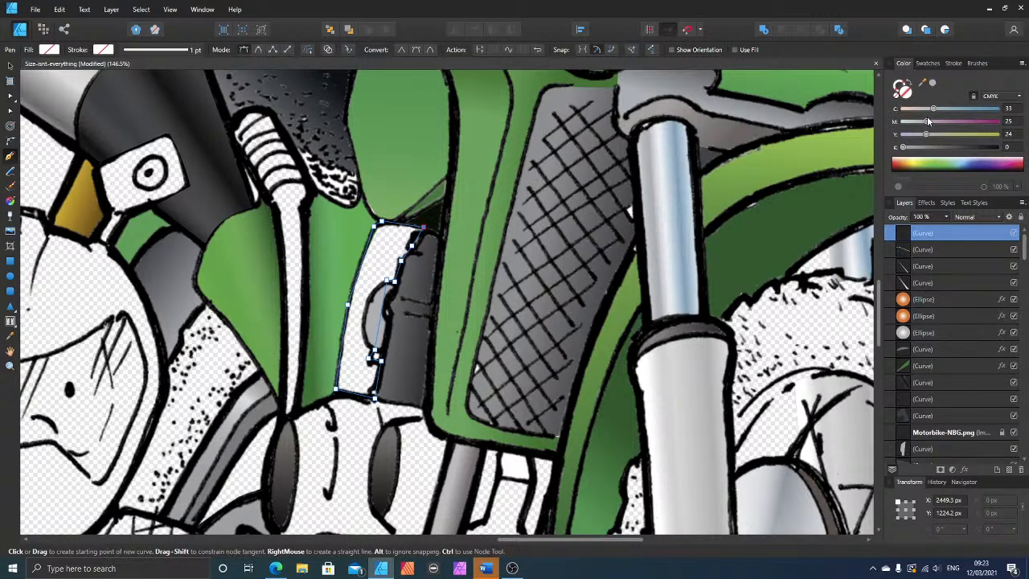
{"action": "left_click", "coordinate": [931, 86]}
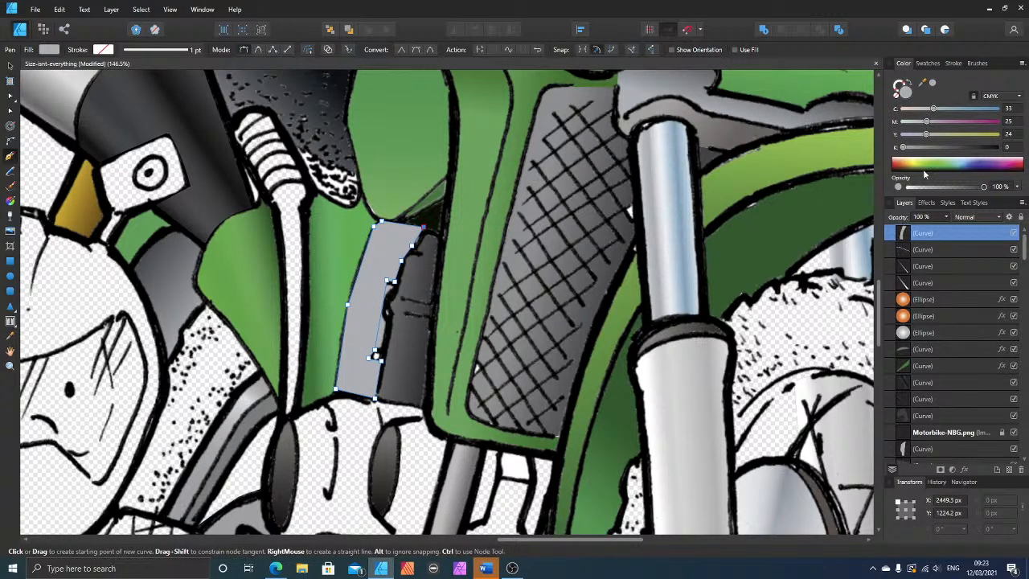
{"action": "left_click_drag", "start_coordinate": [932, 150], "coordinate": [956, 148]}
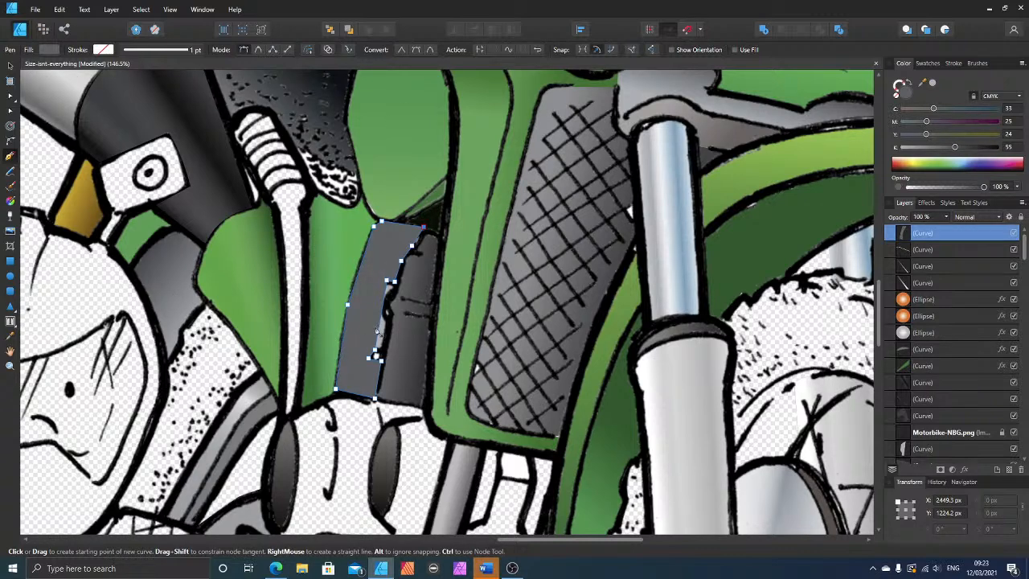
Step: Curve the dark grey strip's inner edge around the light grey loop, and give the strip a linear gradient along its length
{"action": "left_click", "coordinate": [10, 97]}
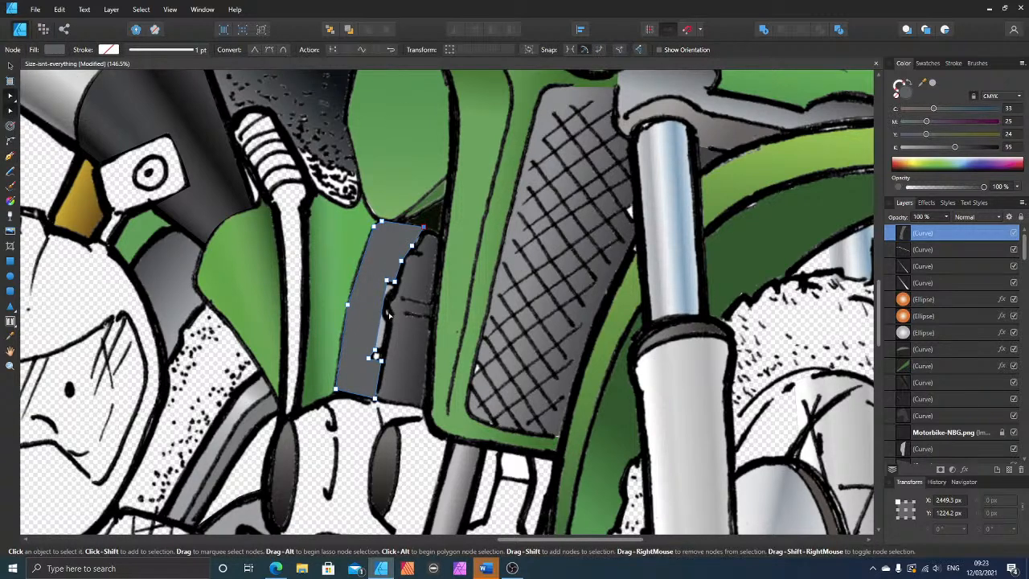
{"action": "left_click_drag", "start_coordinate": [381, 315], "coordinate": [369, 316]}
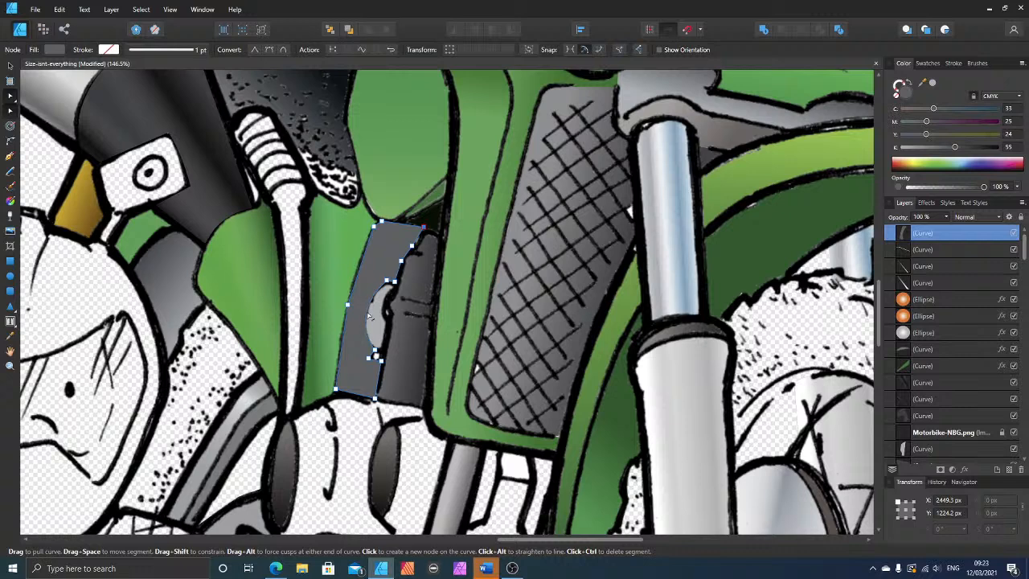
{"action": "left_click", "coordinate": [374, 351]}
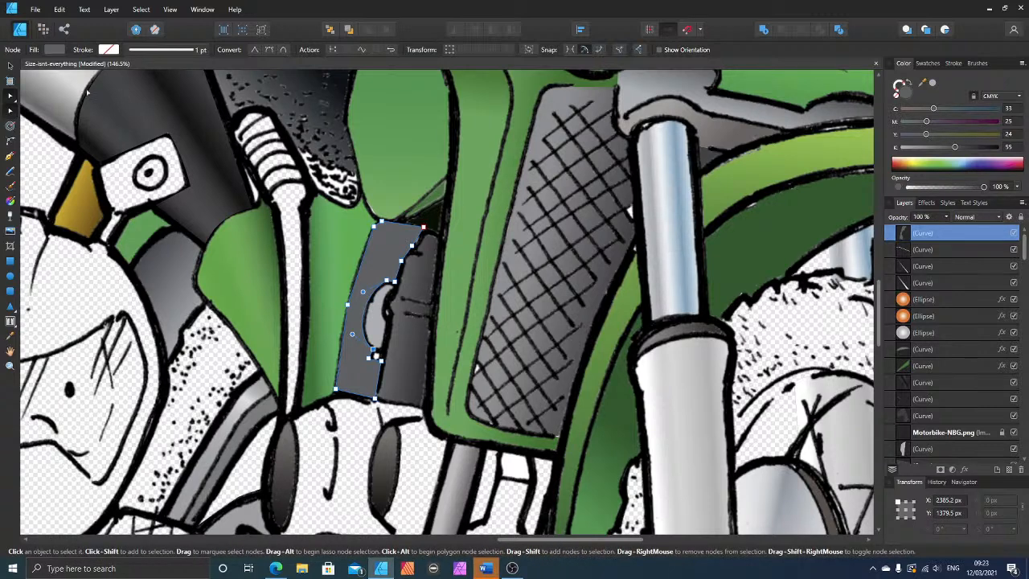
{"action": "left_click", "coordinate": [10, 201]}
{"action": "left_click_drag", "start_coordinate": [373, 212], "coordinate": [336, 352]}
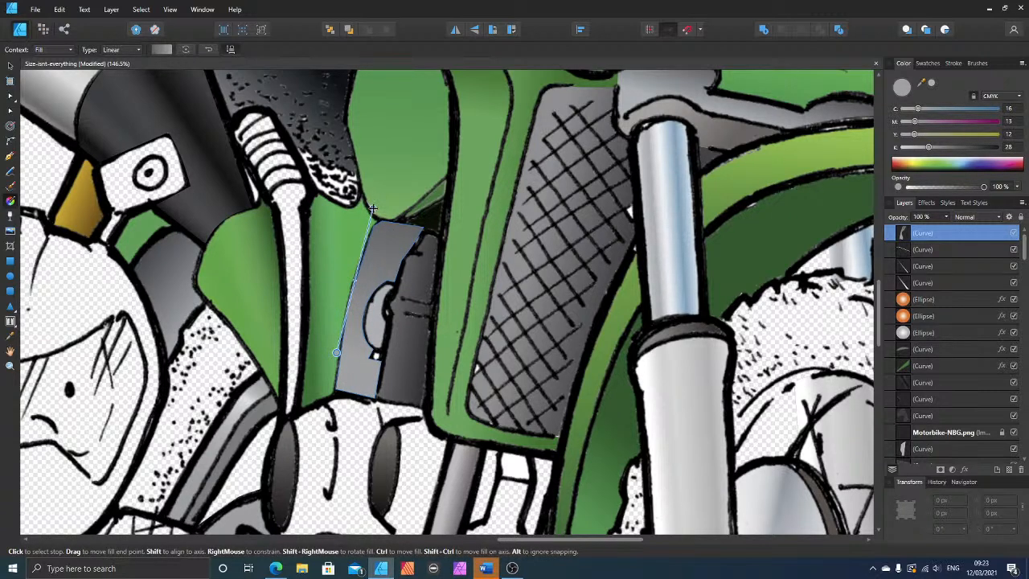
Step: Redirect the dark grey strip's linear gradient so it runs across the strip's width at the level of the light grey loop
{"action": "left_click_drag", "start_coordinate": [372, 209], "coordinate": [392, 333]}
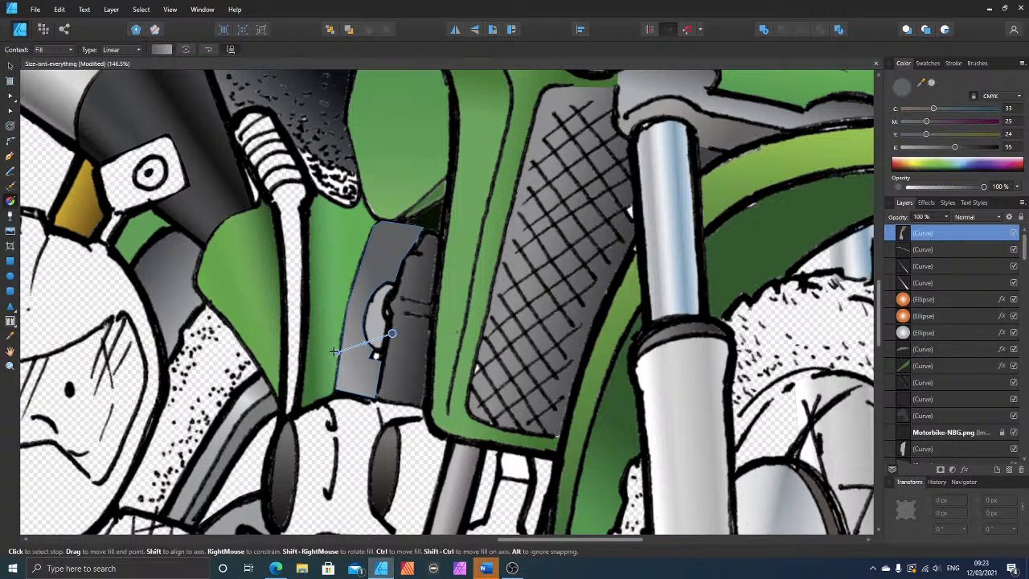
{"action": "left_click_drag", "start_coordinate": [336, 351], "coordinate": [342, 325]}
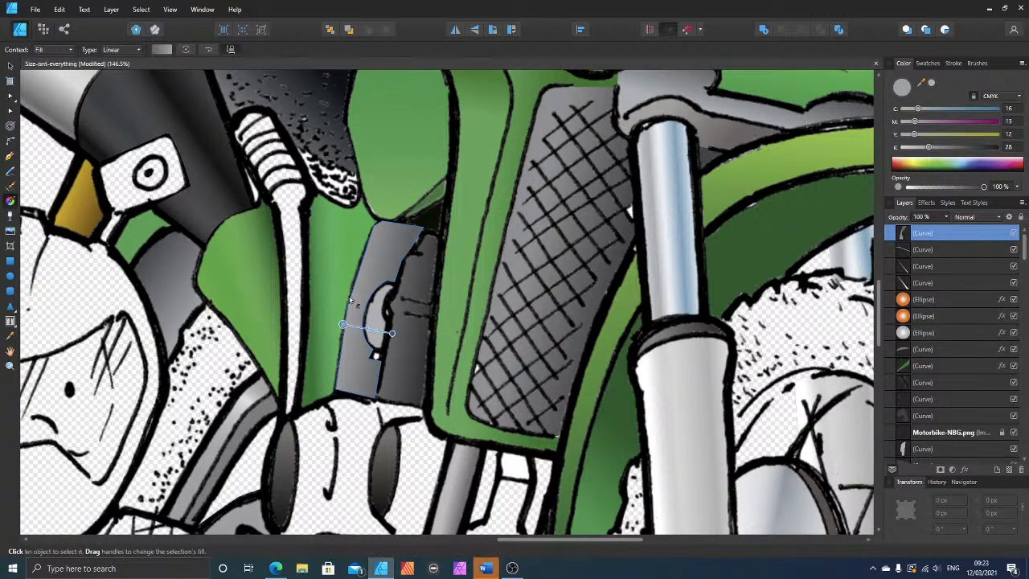
{"action": "left_click", "coordinate": [10, 67]}
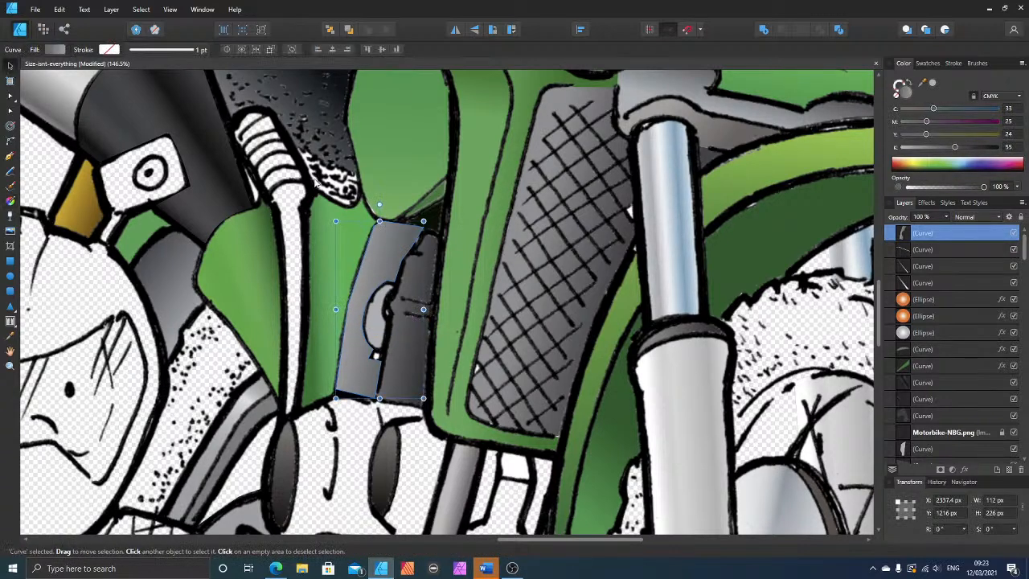
Step: Send the gradient-filled dark grey strip backward until it sits beneath the Motorbike-NBG.png line art
{"action": "left_click", "coordinate": [375, 189]}
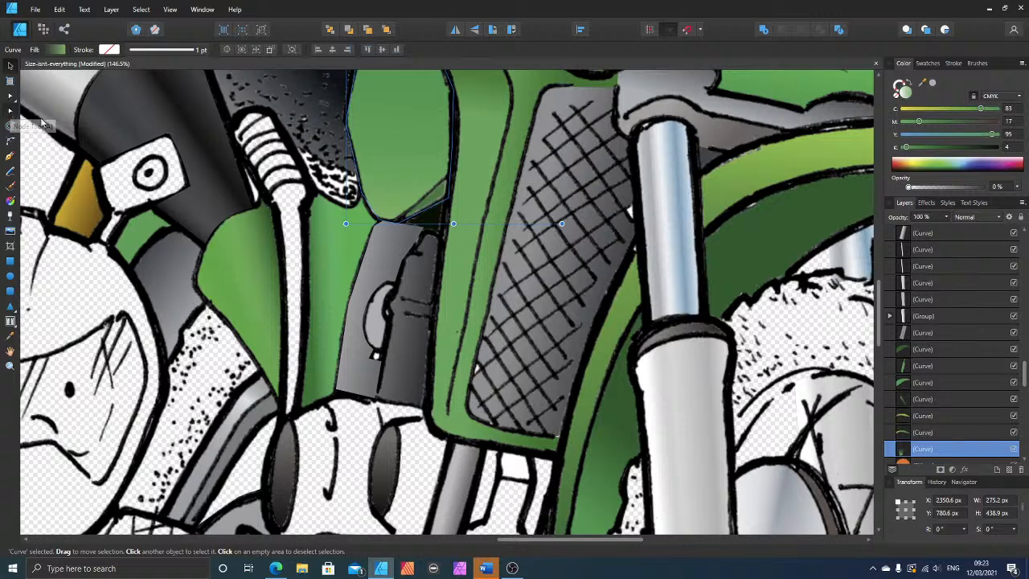
{"action": "left_click", "coordinate": [10, 96]}
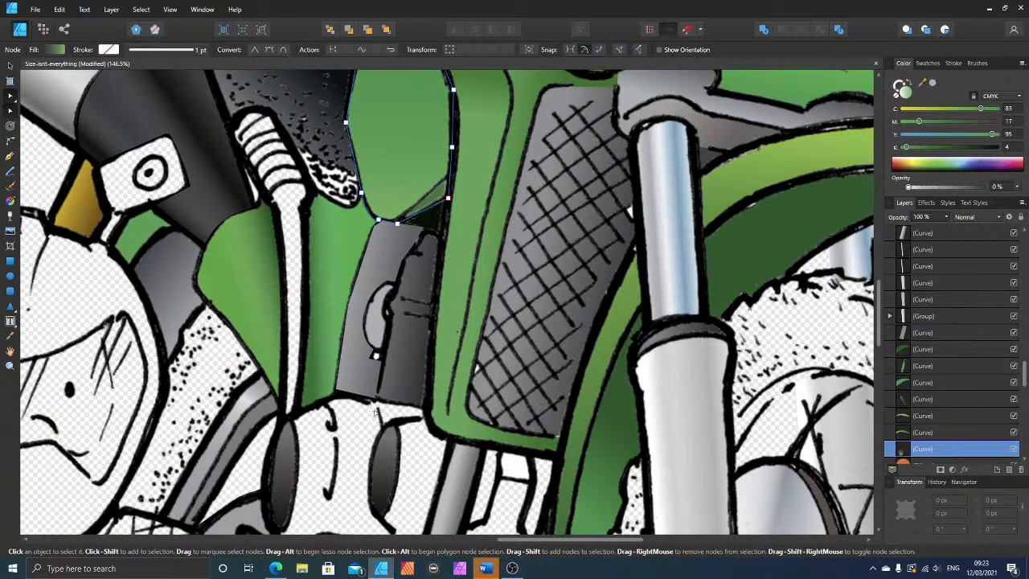
{"action": "left_click", "coordinate": [336, 368]}
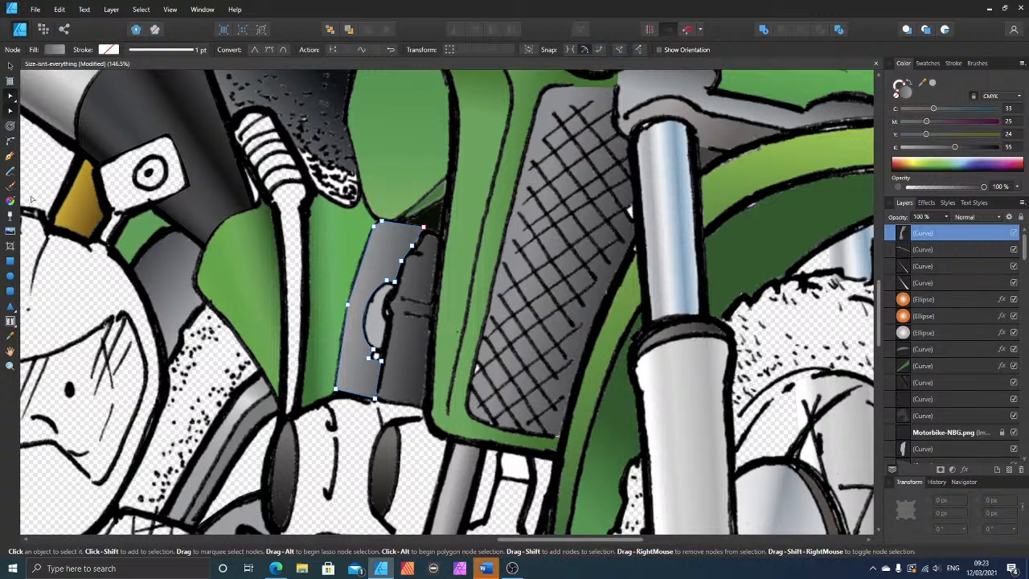
{"action": "key", "text": "ctrl+bracketleft"}
{"action": "key", "text": "ctrl+bracketleft"}
{"action": "key", "text": "ctrl+bracketleft"}
{"action": "key", "text": "ctrl+bracketleft"}
{"action": "key", "text": "ctrl+bracketleft"}
{"action": "key", "text": "ctrl+bracketleft"}
{"action": "key", "text": "ctrl+bracketleft"}
{"action": "key", "text": "ctrl+bracketleft"}
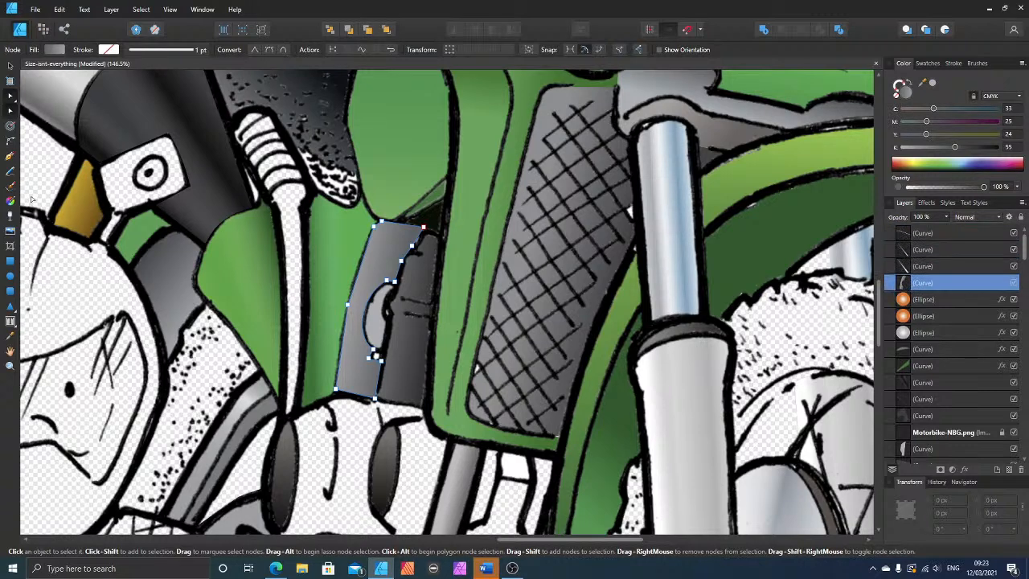
{"action": "key", "text": "ctrl+bracketleft"}
{"action": "key", "text": "ctrl+bracketleft"}
{"action": "key", "text": "ctrl+bracketleft"}
{"action": "key", "text": "ctrl+bracketleft"}
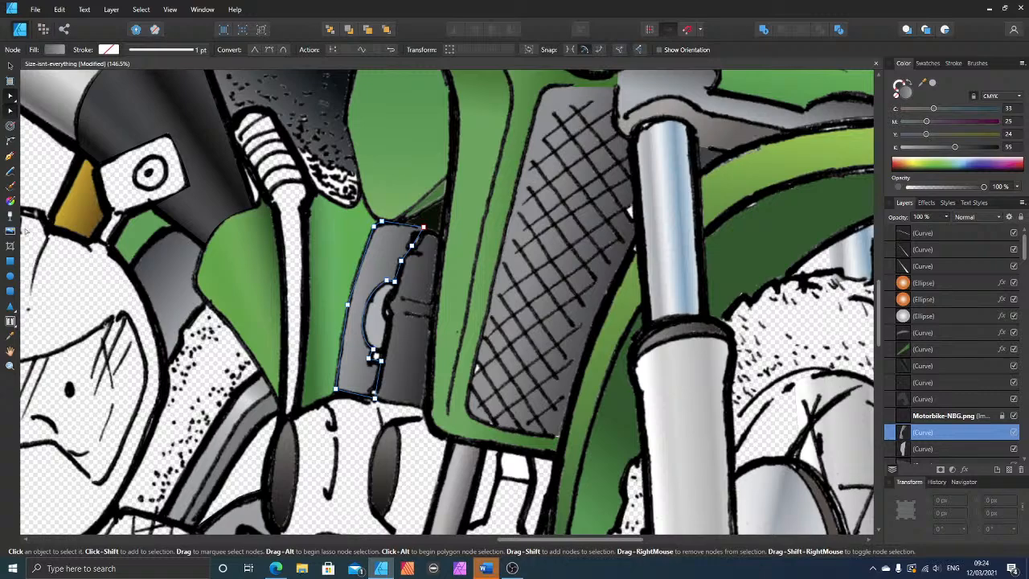
Step: Deselect the strip, draw a closed Pen tool shape over the blank bottle-shaped part beneath the radiator, and fill it with grey at C 33, M 25, Y 24, K 55
{"action": "scroll", "coordinate": [387, 435], "scroll_direction": "down", "scroll_amount": 4}
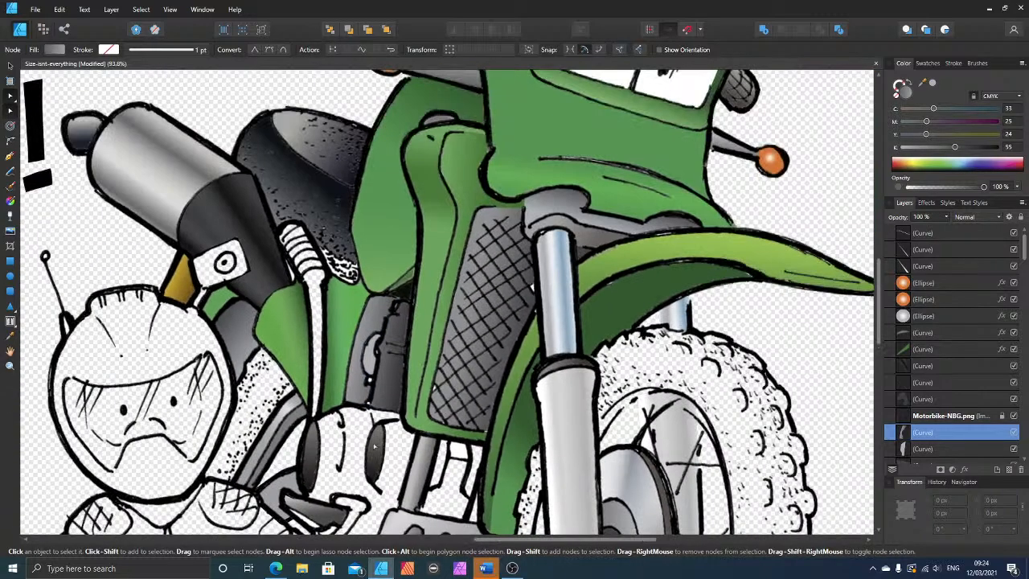
{"action": "scroll", "coordinate": [374, 447], "scroll_direction": "up", "scroll_amount": 4}
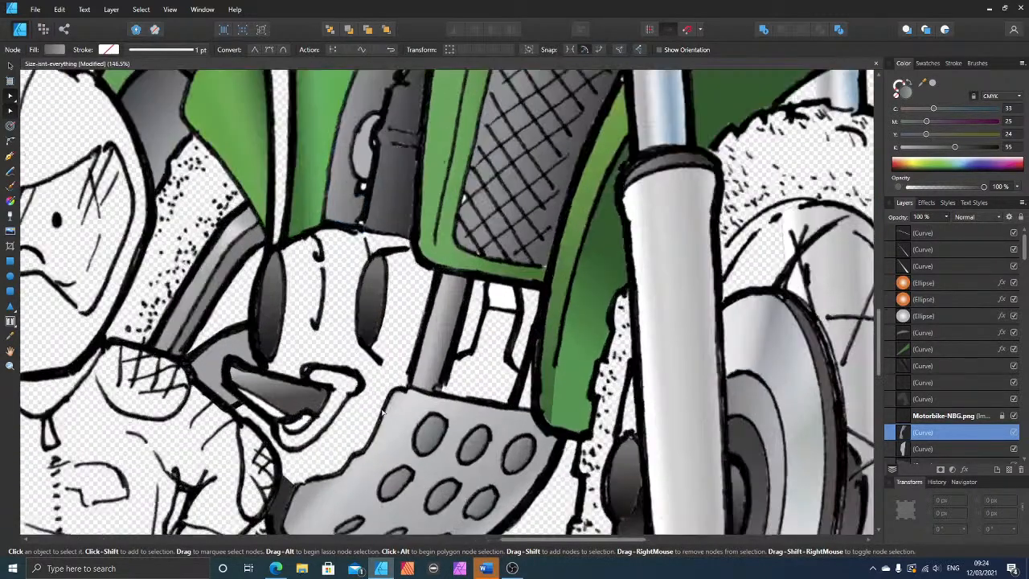
{"action": "scroll", "coordinate": [383, 413], "scroll_direction": "up", "scroll_amount": 3}
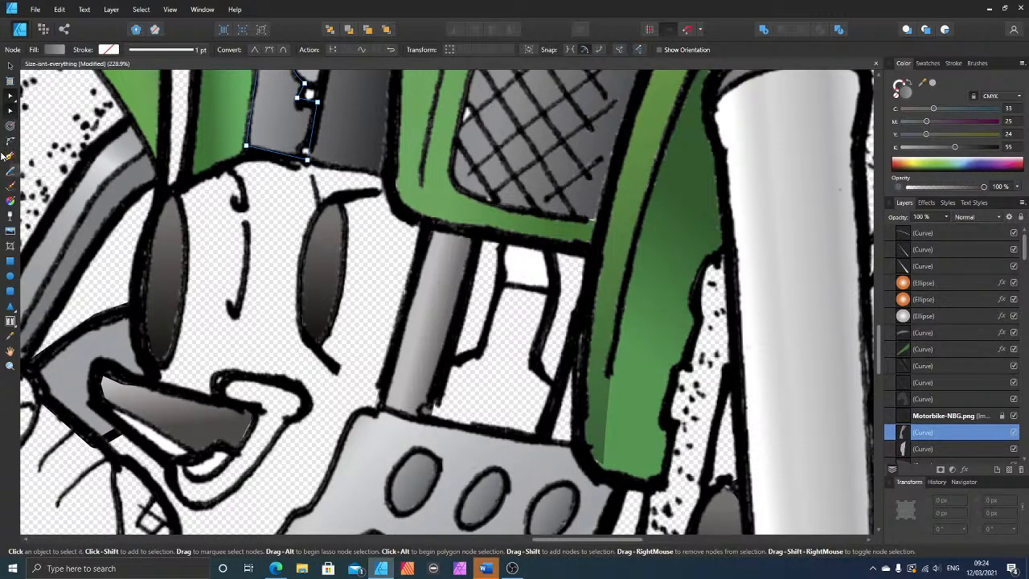
{"action": "key", "text": "ctrl+d"}
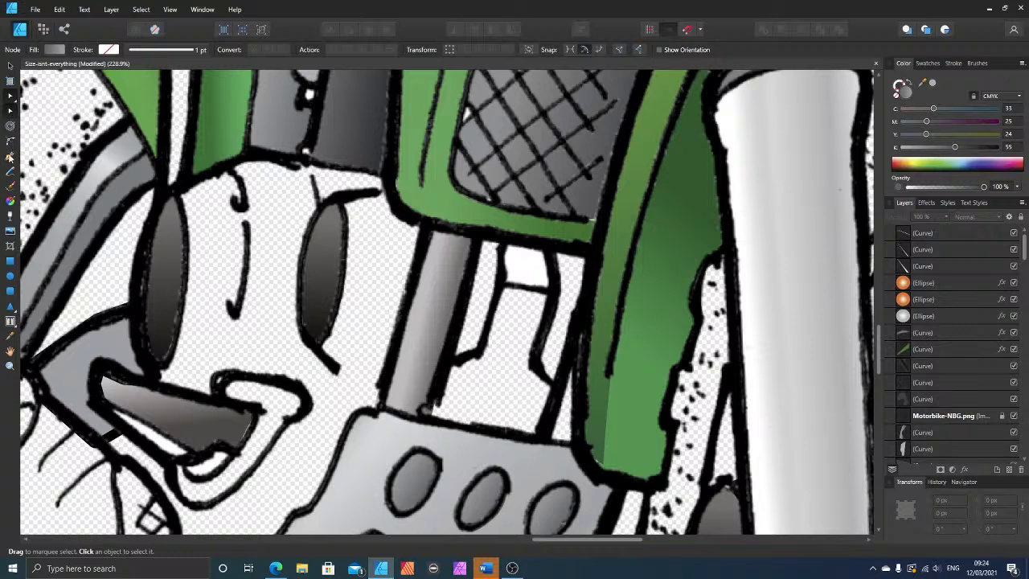
{"action": "left_click", "coordinate": [10, 157]}
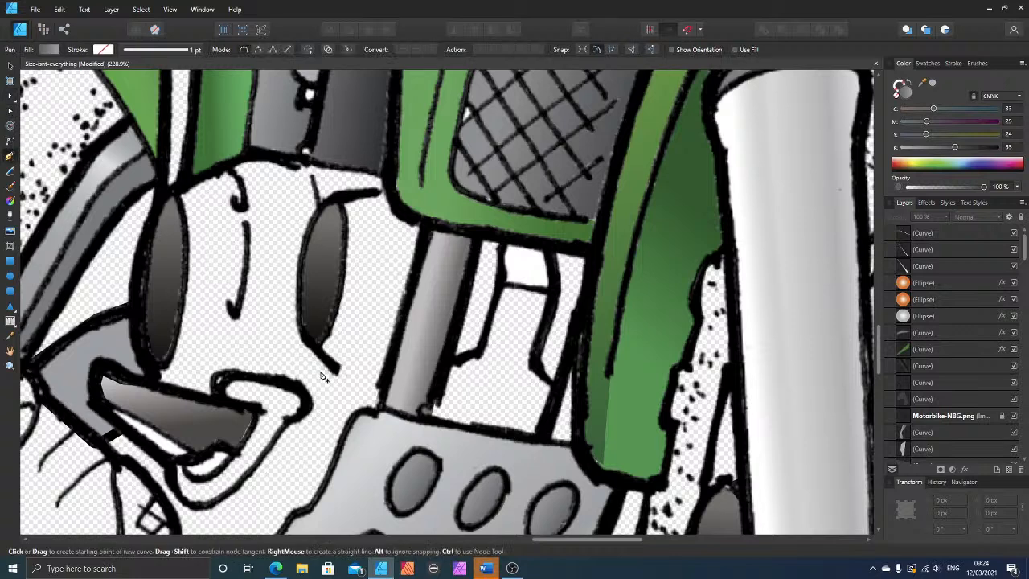
{"action": "left_click", "coordinate": [447, 364]}
{"action": "left_click", "coordinate": [474, 352]}
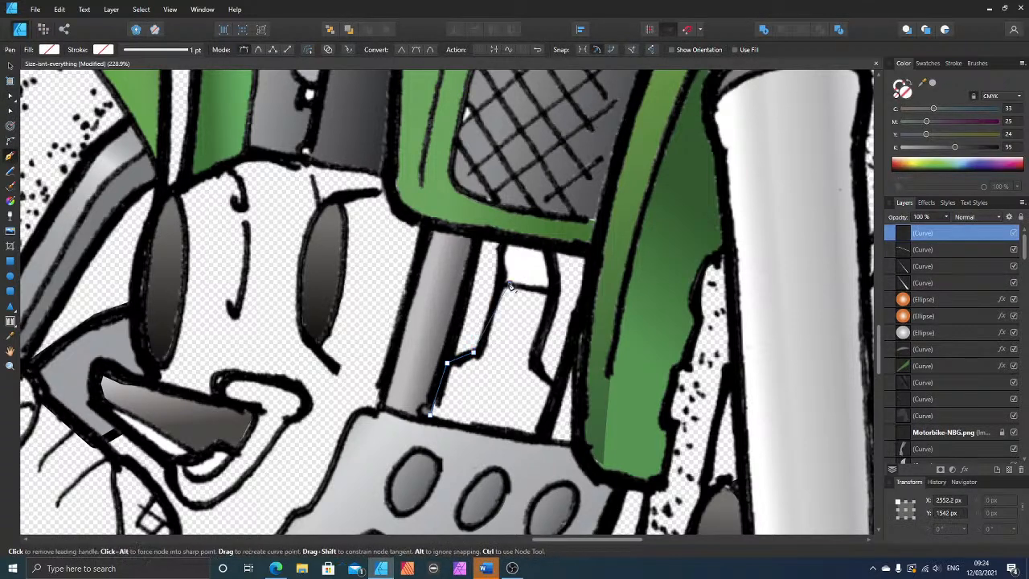
{"action": "left_click", "coordinate": [555, 294]}
{"action": "left_click", "coordinate": [540, 368]}
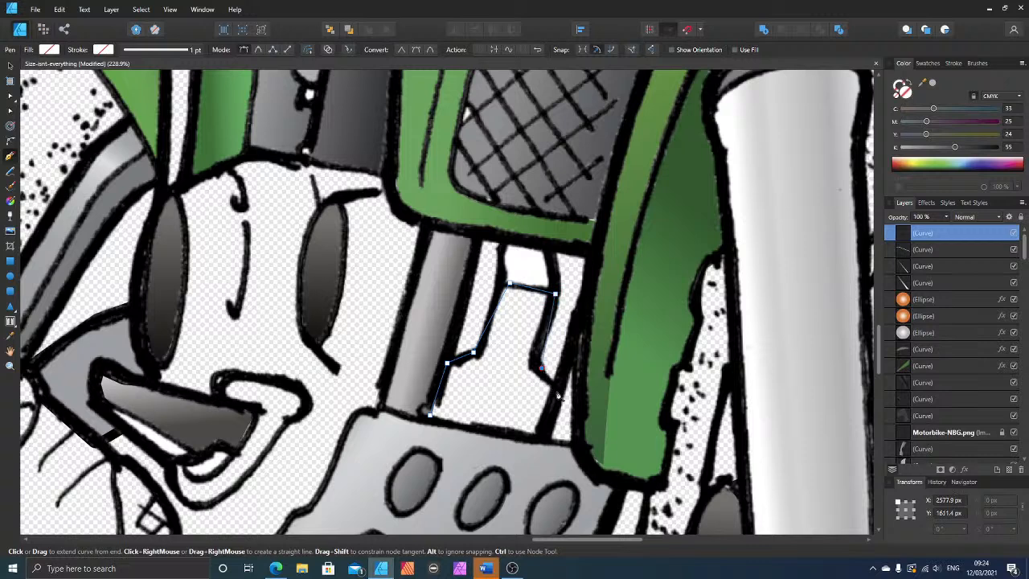
{"action": "left_click", "coordinate": [556, 392]}
{"action": "left_click", "coordinate": [535, 437]}
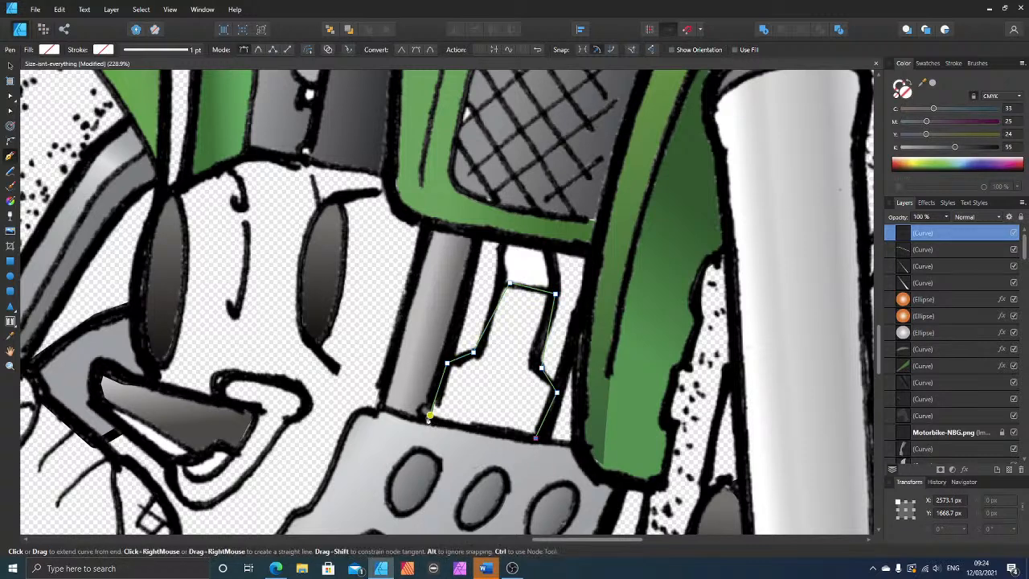
{"action": "left_click", "coordinate": [430, 417]}
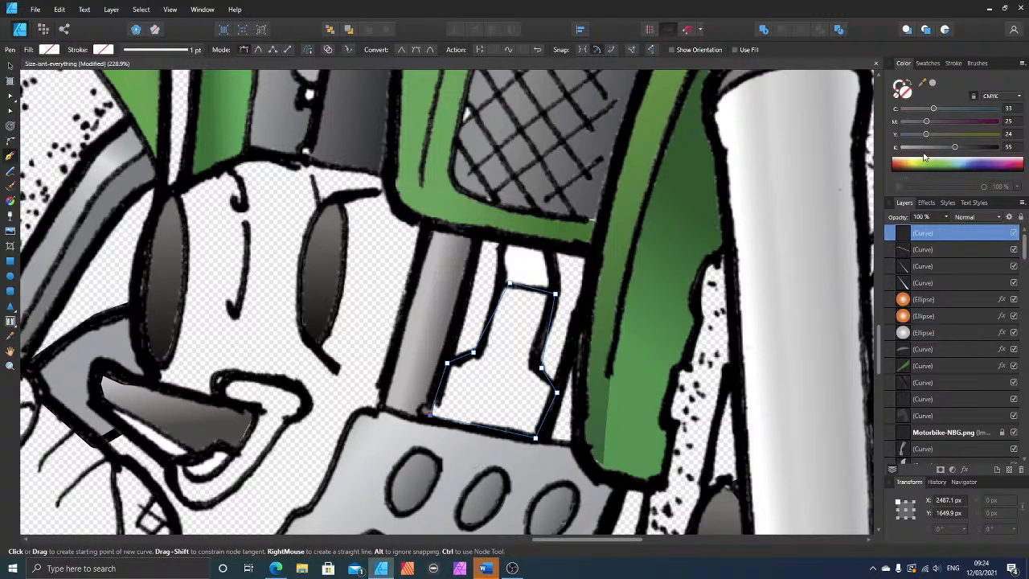
{"action": "left_click", "coordinate": [955, 149]}
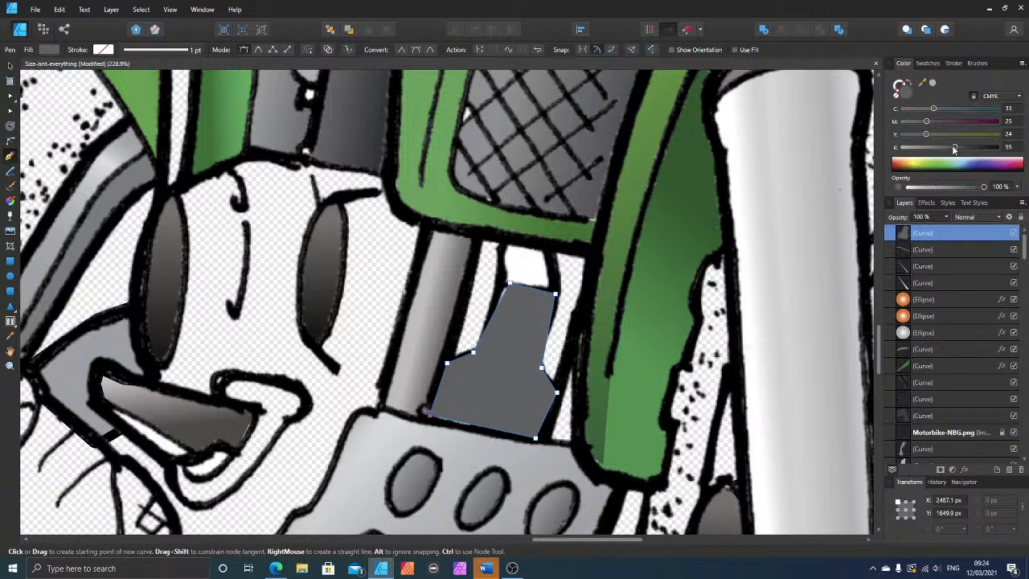
Step: Send the bottle-shaped grey shape backward until it sits beneath the Motorbike-NBG.png line art
{"action": "left_click", "coordinate": [10, 66]}
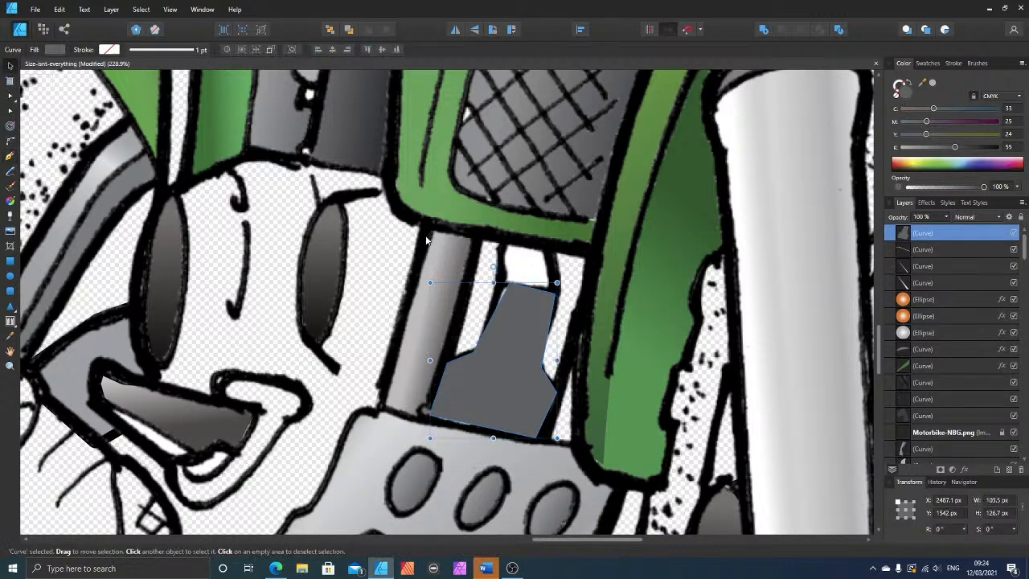
{"action": "key", "text": "ctrl+bracketleft"}
{"action": "key", "text": "ctrl+bracketleft"}
{"action": "key", "text": "ctrl+bracketleft"}
{"action": "key", "text": "ctrl+bracketleft"}
{"action": "key", "text": "ctrl+bracketleft"}
{"action": "key", "text": "ctrl+bracketleft"}
{"action": "key", "text": "ctrl+bracketleft"}
{"action": "key", "text": "ctrl+bracketleft"}
{"action": "key", "text": "ctrl+bracketleft"}
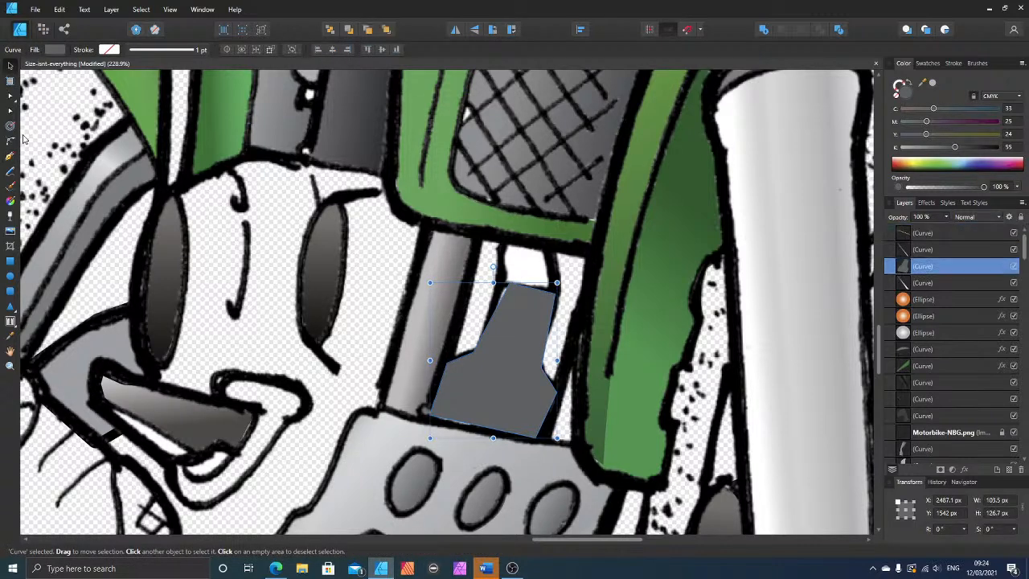
{"action": "key", "text": "ctrl+bracketleft"}
{"action": "key", "text": "ctrl+bracketleft"}
{"action": "key", "text": "ctrl+bracketleft"}
{"action": "key", "text": "ctrl+bracketleft"}
{"action": "key", "text": "ctrl+bracketleft"}
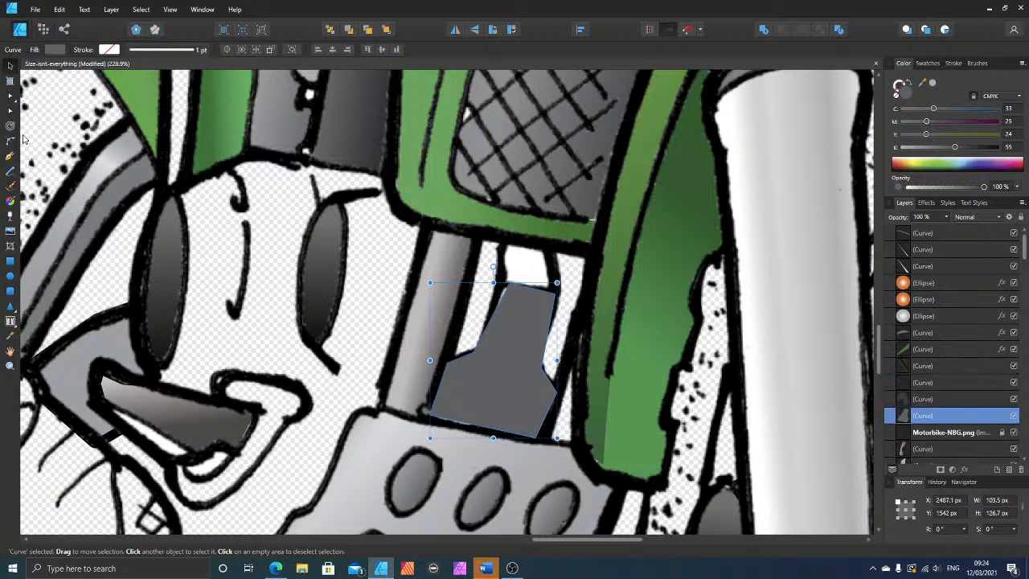
{"action": "key", "text": "ctrl+bracketright"}
{"action": "key", "text": "ctrl+bracketright"}
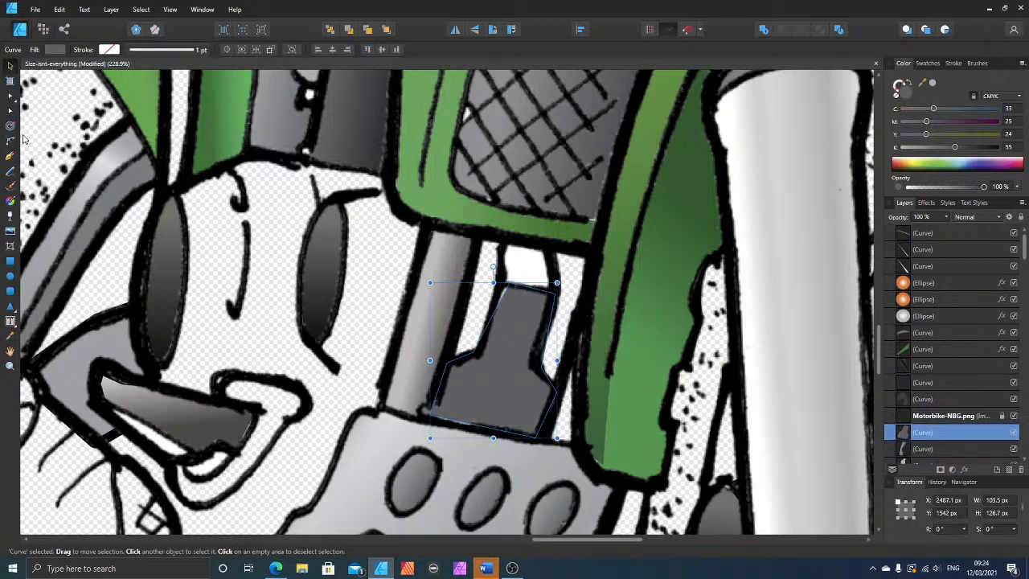
Step: Fit the grey bottle shape's neck, shoulder and base nodes on the side facing the grey tube to the line art, and deselect the shape
{"action": "left_click", "coordinate": [10, 95]}
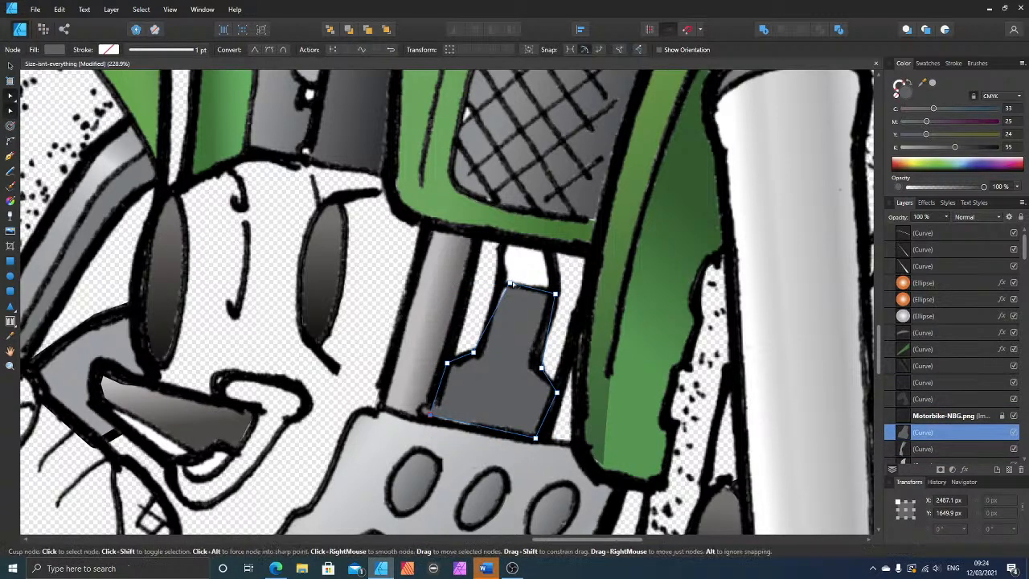
{"action": "left_click_drag", "start_coordinate": [505, 285], "coordinate": [502, 285]}
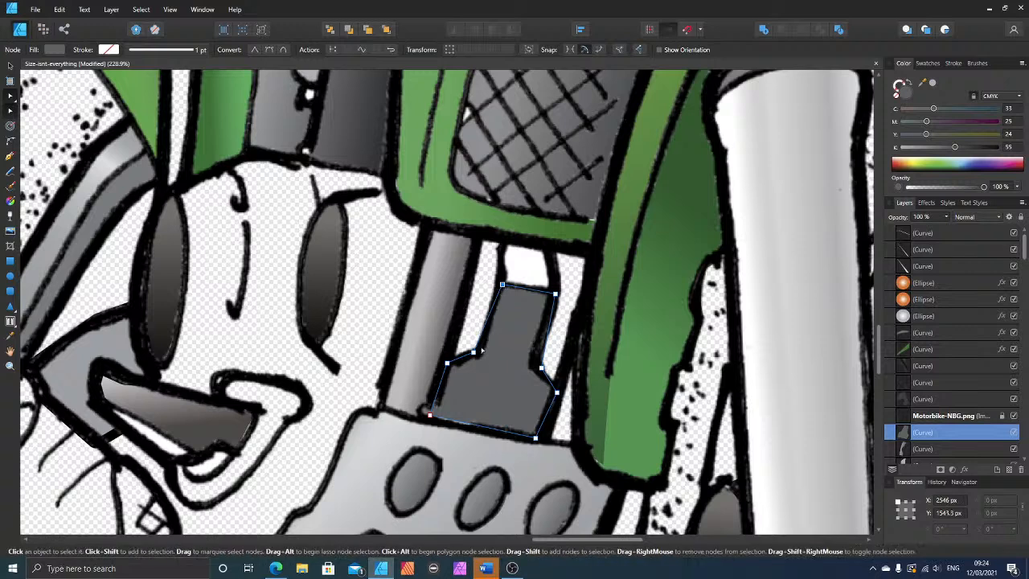
{"action": "left_click_drag", "start_coordinate": [473, 353], "coordinate": [480, 352]}
{"action": "key", "text": "Escape"}
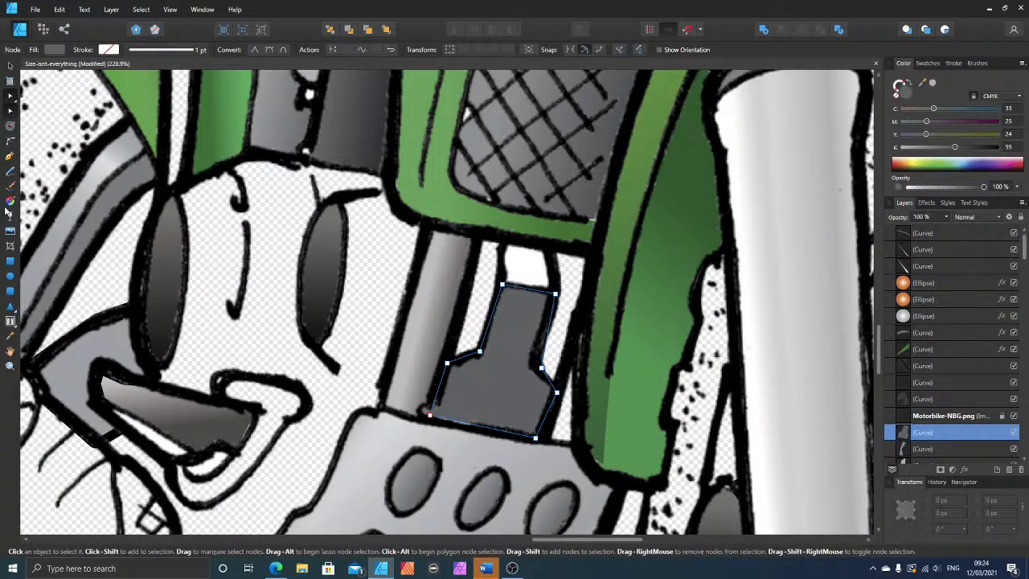
{"action": "key", "text": "Escape"}
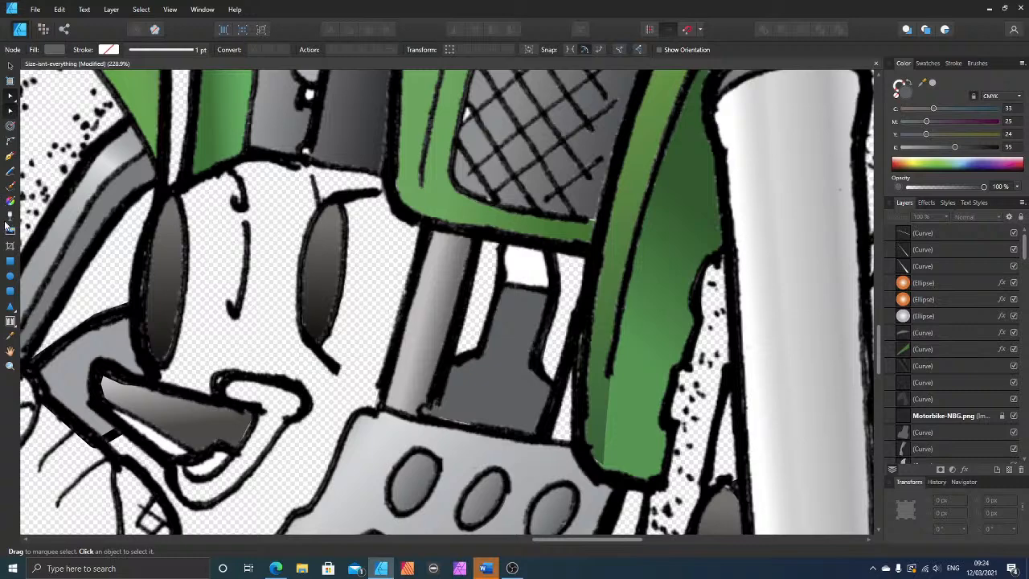
{"action": "left_click", "coordinate": [455, 400]}
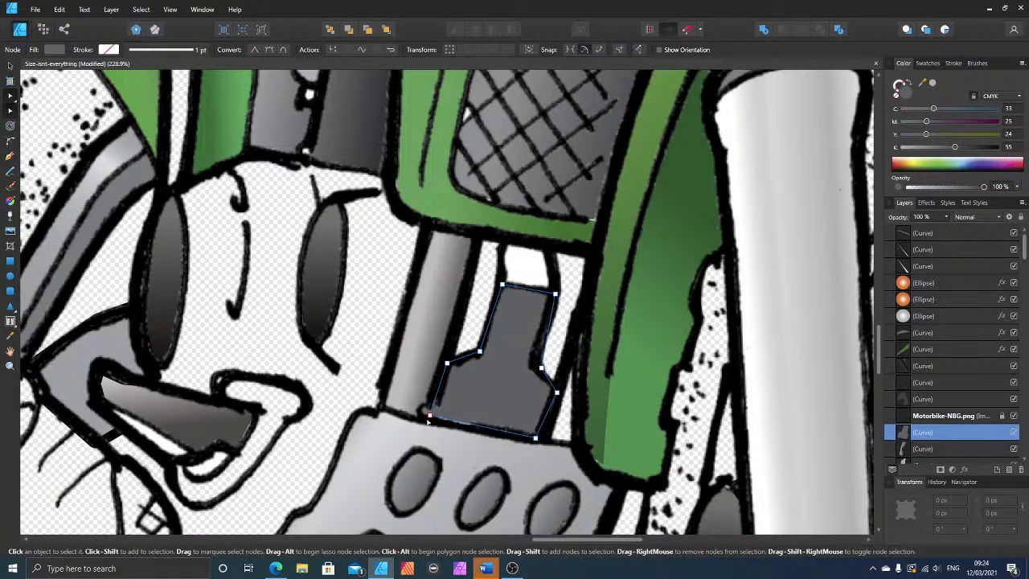
{"action": "left_click", "coordinate": [429, 417]}
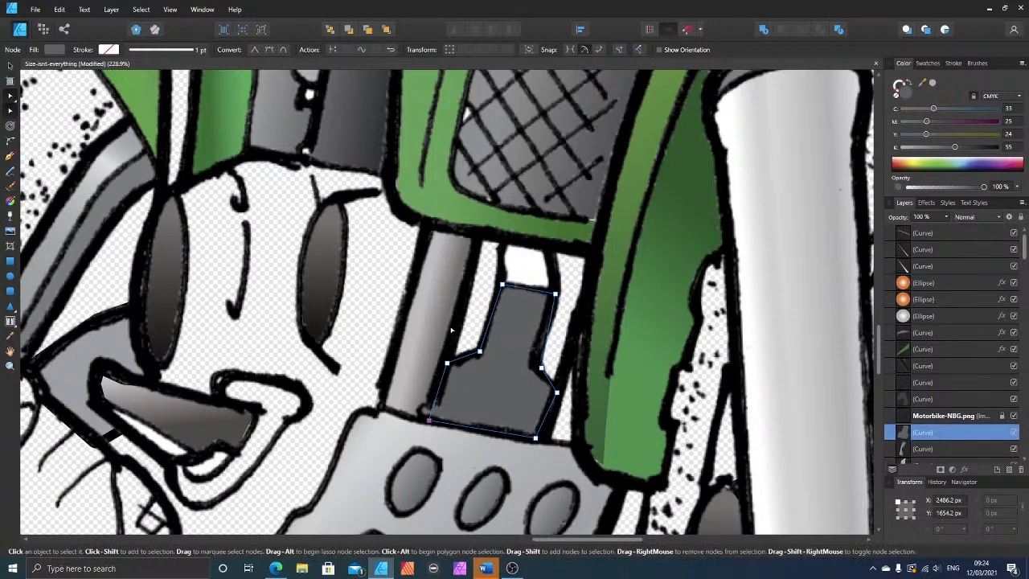
{"action": "scroll", "coordinate": [426, 335], "scroll_direction": "down", "scroll_amount": 7}
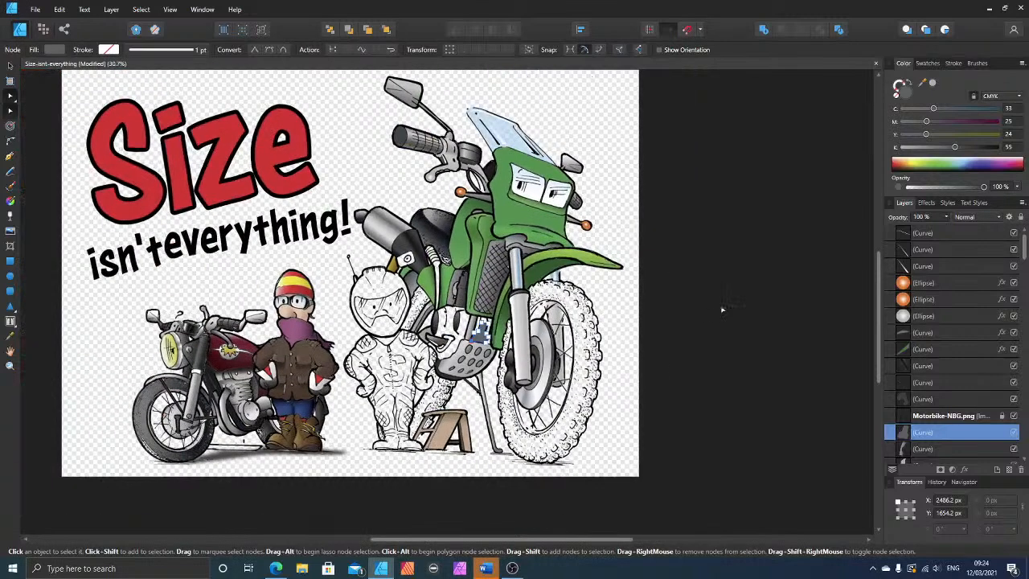
{"action": "left_click", "coordinate": [786, 292]}
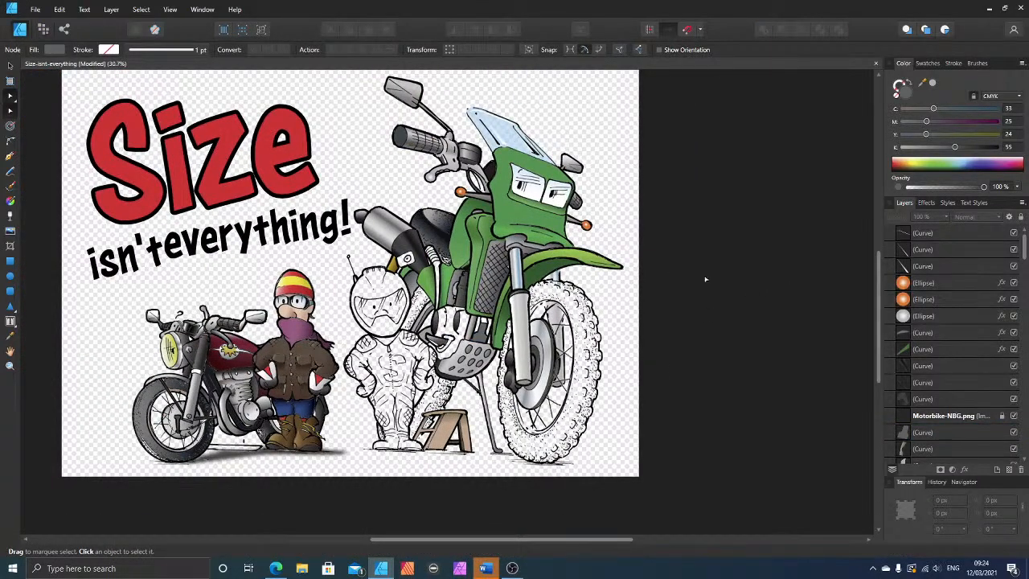
{"action": "scroll", "coordinate": [666, 269], "scroll_direction": "up", "scroll_amount": 2}
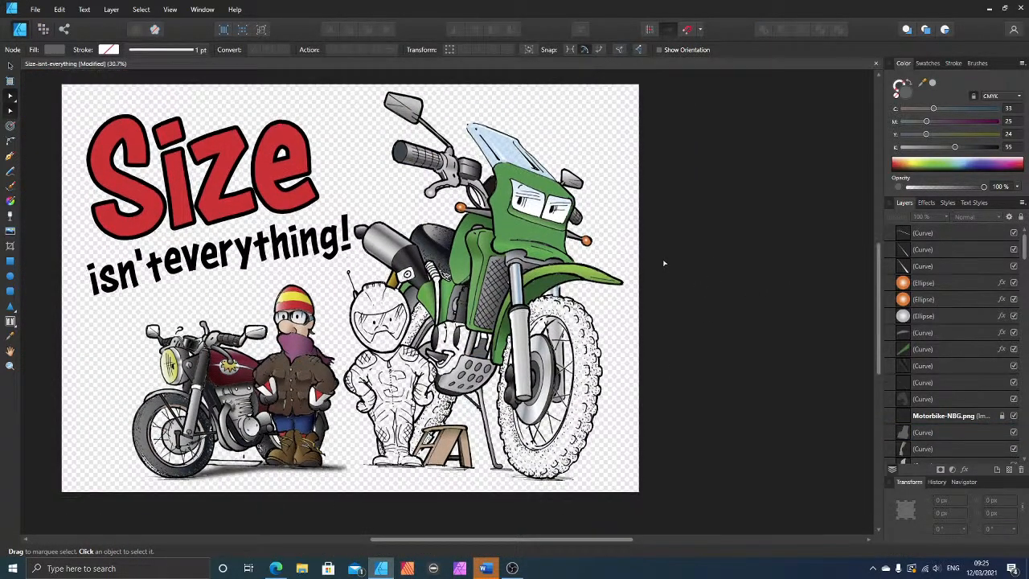
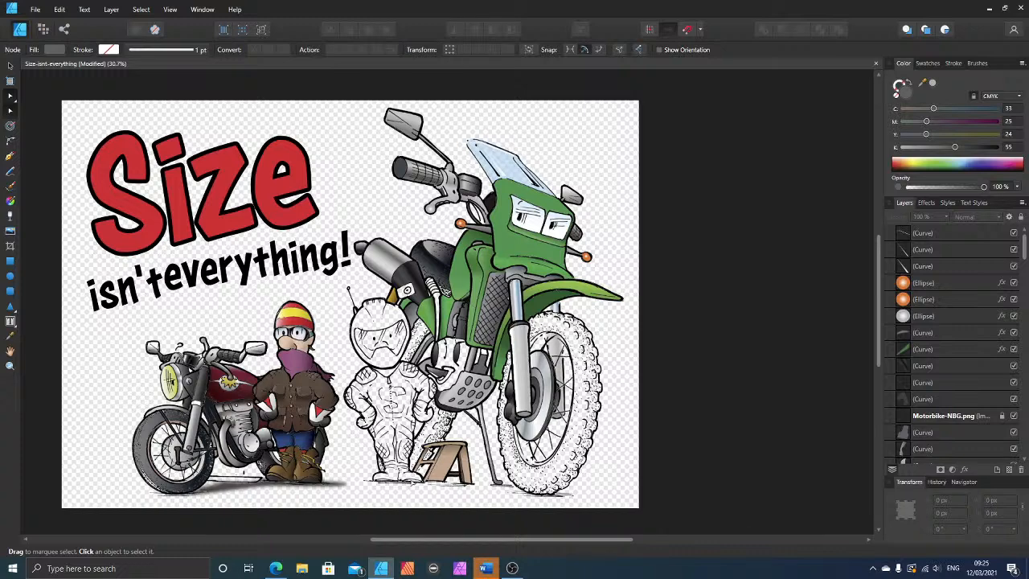
Step: Draw a closed five-point shape with the Pen tool over the narrow gap beside the grey strut, below the green bike's radiator
{"action": "scroll", "coordinate": [422, 481], "scroll_direction": "up", "scroll_amount": 2}
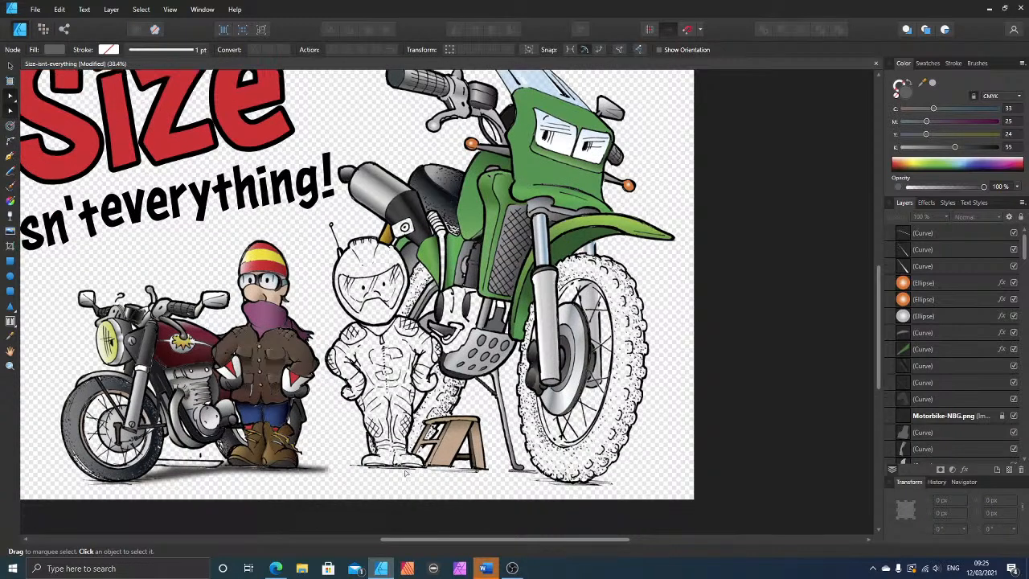
{"action": "scroll", "coordinate": [421, 481], "scroll_direction": "down", "scroll_amount": 2}
{"action": "scroll", "coordinate": [421, 481], "scroll_direction": "up", "scroll_amount": 2}
{"action": "scroll", "coordinate": [526, 370], "scroll_direction": "up", "scroll_amount": 4}
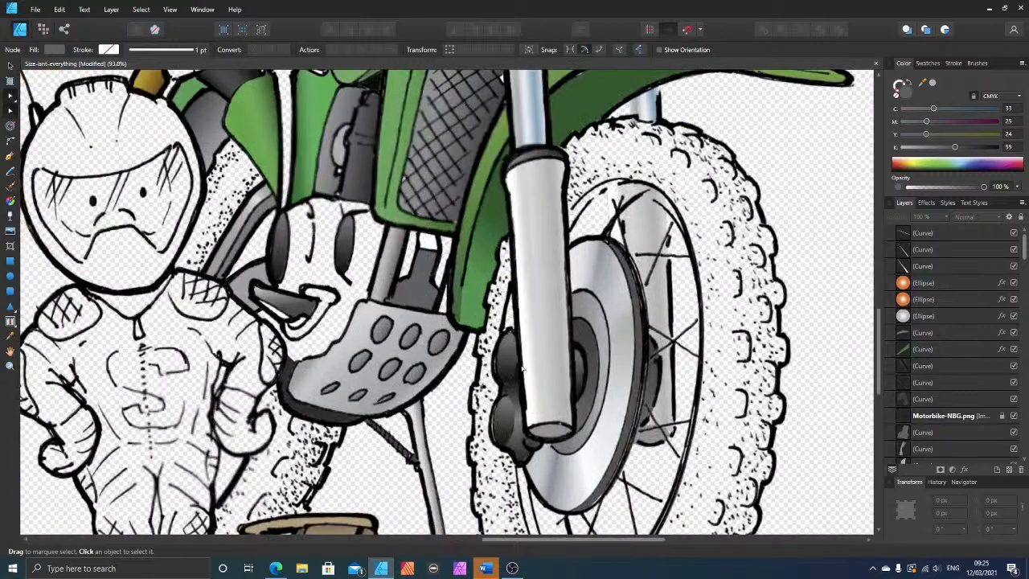
{"action": "scroll", "coordinate": [435, 313], "scroll_direction": "down", "scroll_amount": 3}
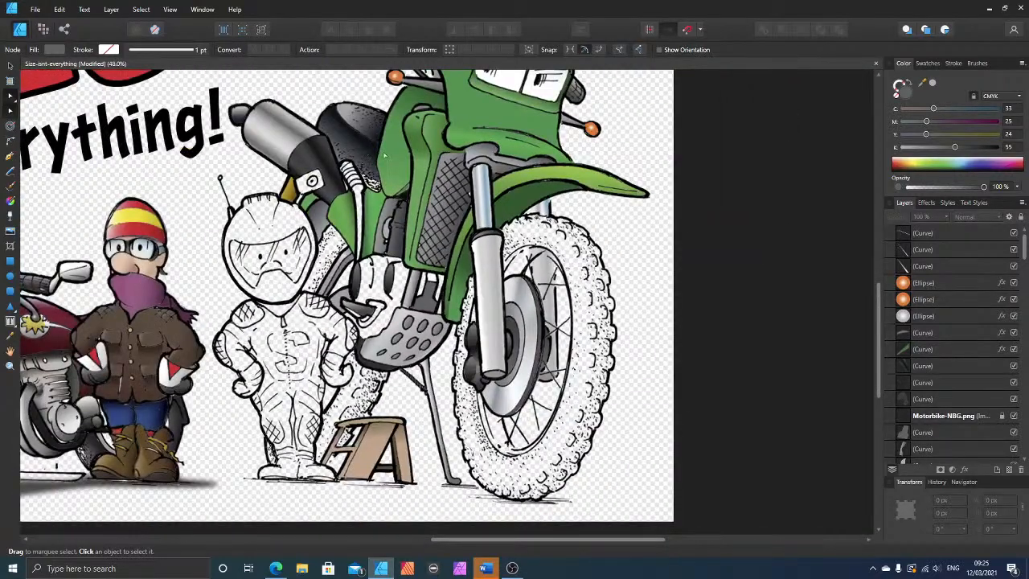
{"action": "scroll", "coordinate": [421, 264], "scroll_direction": "up", "scroll_amount": 1}
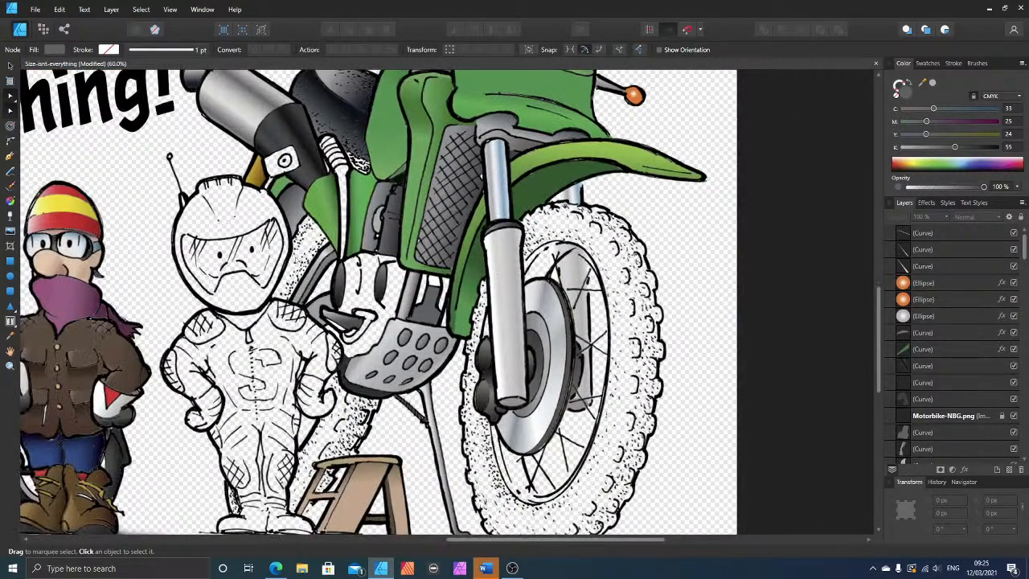
{"action": "scroll", "coordinate": [331, 242], "scroll_direction": "up", "scroll_amount": 1}
{"action": "scroll", "coordinate": [377, 291], "scroll_direction": "up", "scroll_amount": 1}
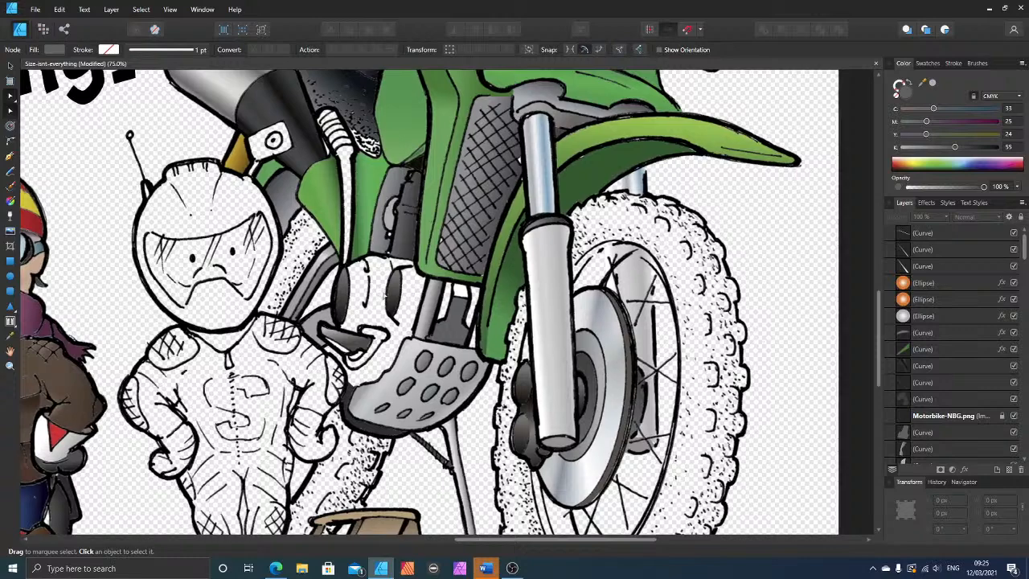
{"action": "scroll", "coordinate": [448, 303], "scroll_direction": "up", "scroll_amount": 4}
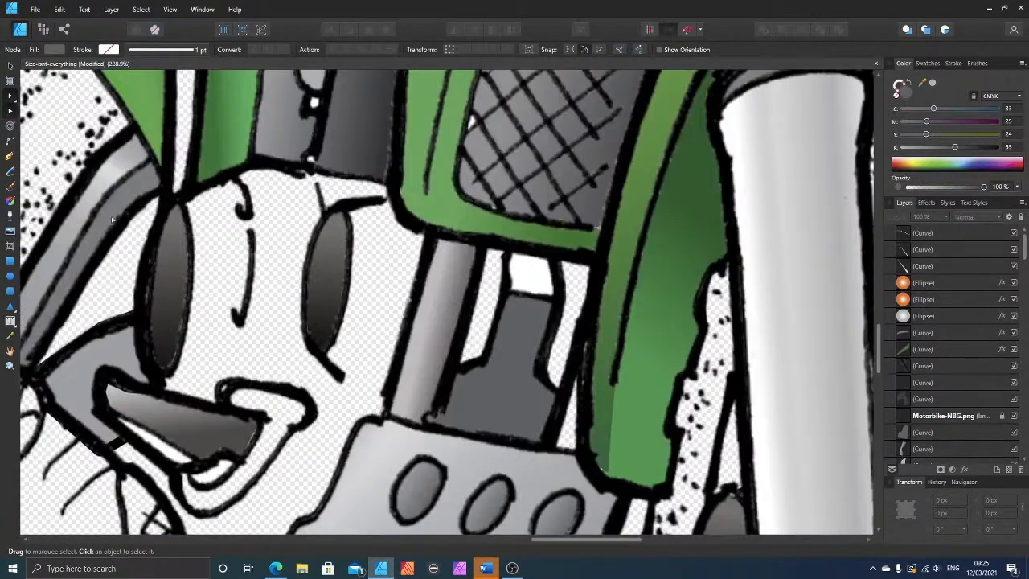
{"action": "left_click", "coordinate": [8, 157]}
{"action": "left_click", "coordinate": [450, 371]}
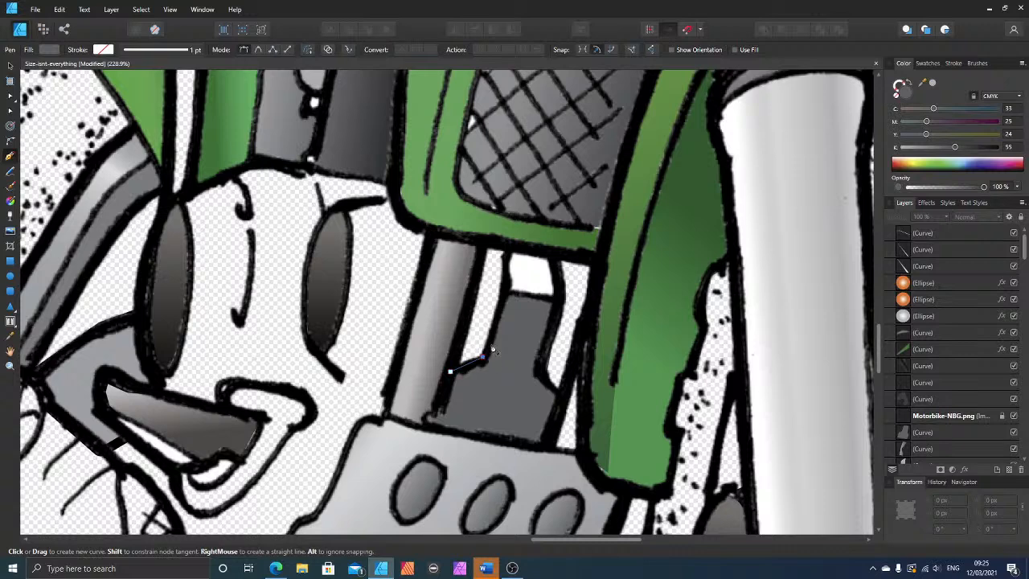
{"action": "left_click", "coordinate": [483, 356]}
{"action": "left_click", "coordinate": [505, 289]}
{"action": "left_click", "coordinate": [508, 249]}
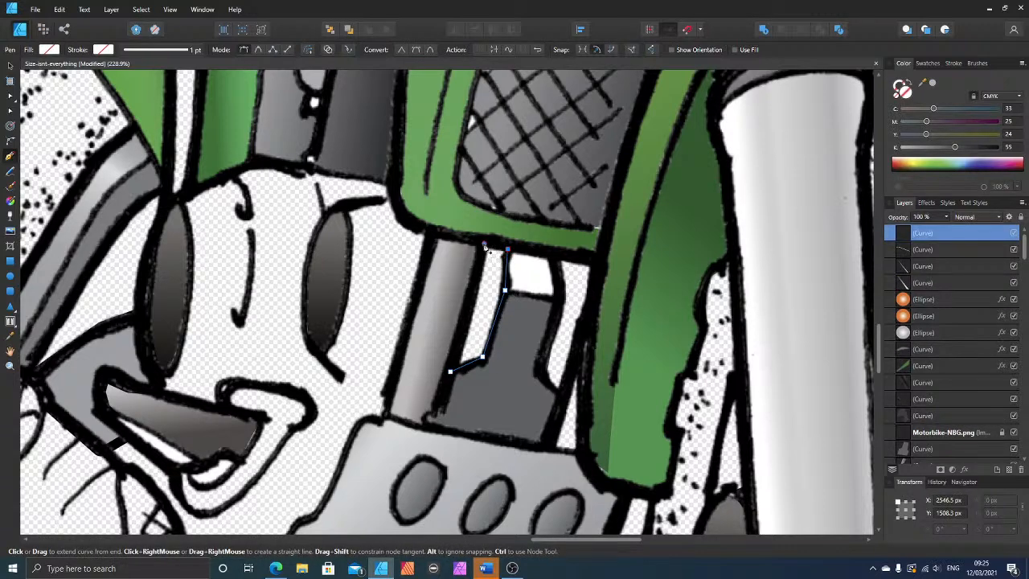
{"action": "left_click", "coordinate": [484, 243]}
{"action": "left_click", "coordinate": [450, 371]}
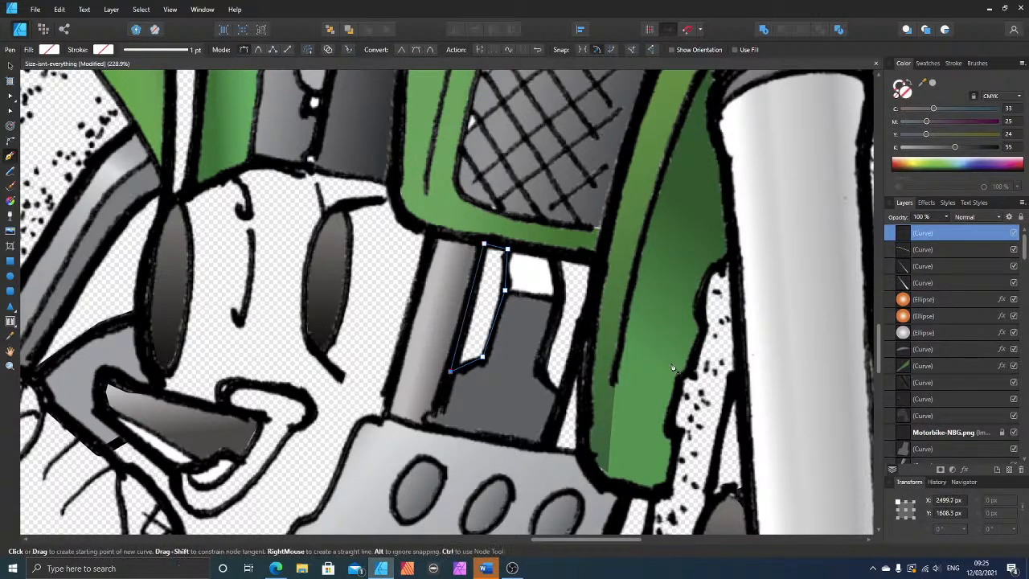
Step: Fill the new shape with grey at 21% black and move it down the layer stack to just below the Motorbike-NBG.png line art
{"action": "left_click", "coordinate": [928, 148]}
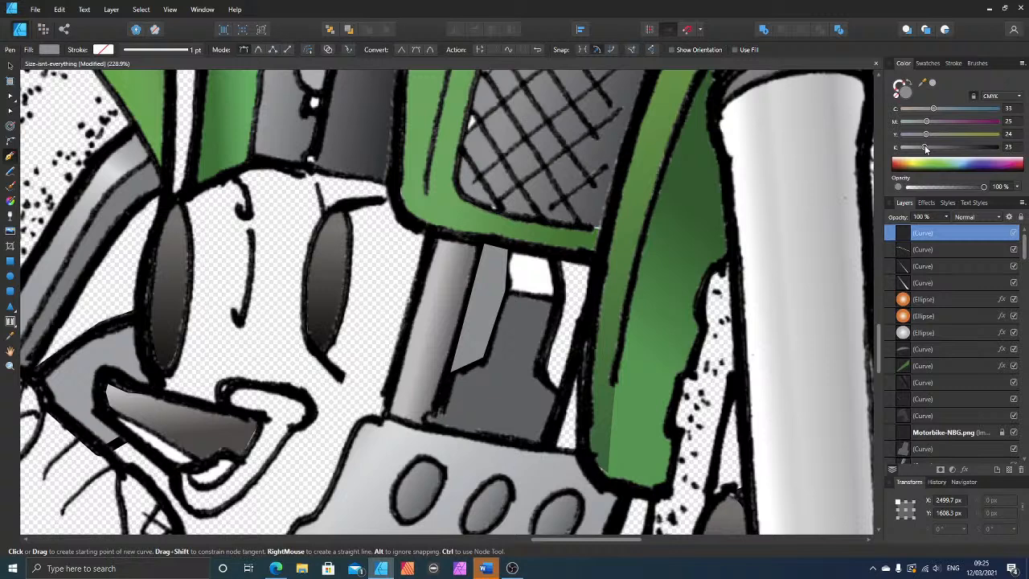
{"action": "left_click_drag", "start_coordinate": [927, 149], "coordinate": [923, 148]}
{"action": "left_click", "coordinate": [10, 65]}
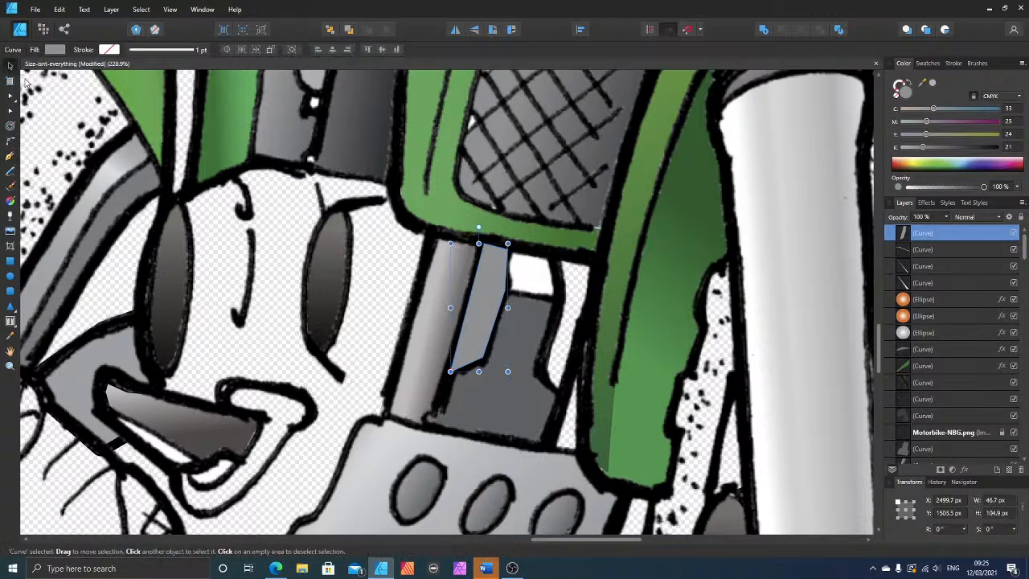
{"action": "key", "text": "ctrl+bracketleft"}
{"action": "key", "text": "ctrl+bracketleft"}
{"action": "key", "text": "ctrl+bracketleft"}
{"action": "key", "text": "ctrl+bracketleft"}
{"action": "key", "text": "ctrl+bracketleft"}
{"action": "key", "text": "ctrl+bracketleft"}
{"action": "key", "text": "ctrl+bracketleft"}
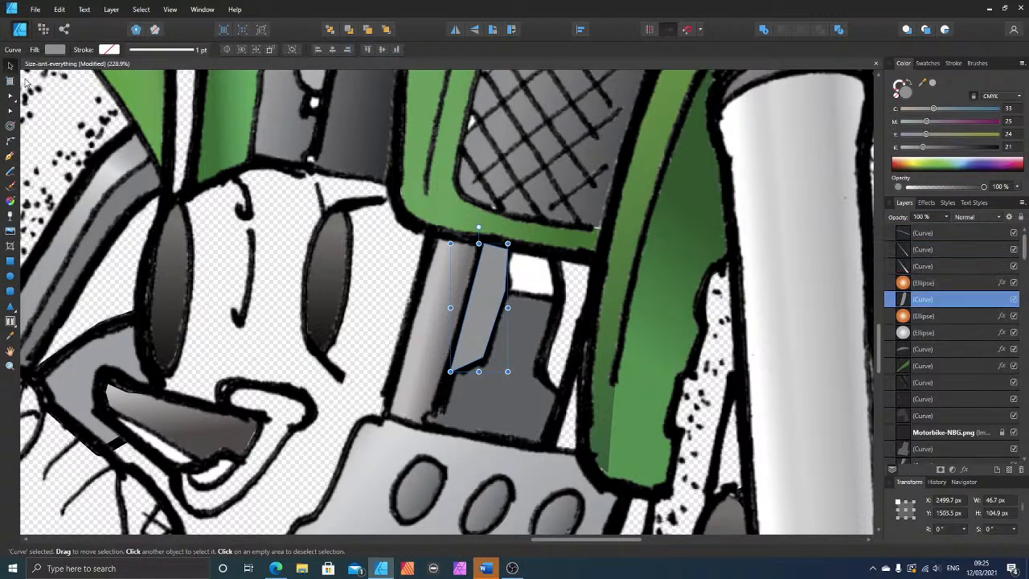
{"action": "key", "text": "ctrl+bracketleft"}
{"action": "key", "text": "ctrl+bracketleft"}
{"action": "key", "text": "ctrl+bracketleft"}
{"action": "key", "text": "ctrl+bracketleft"}
{"action": "key", "text": "ctrl+bracketleft"}
{"action": "key", "text": "ctrl+bracketleft"}
{"action": "key", "text": "ctrl+bracketleft"}
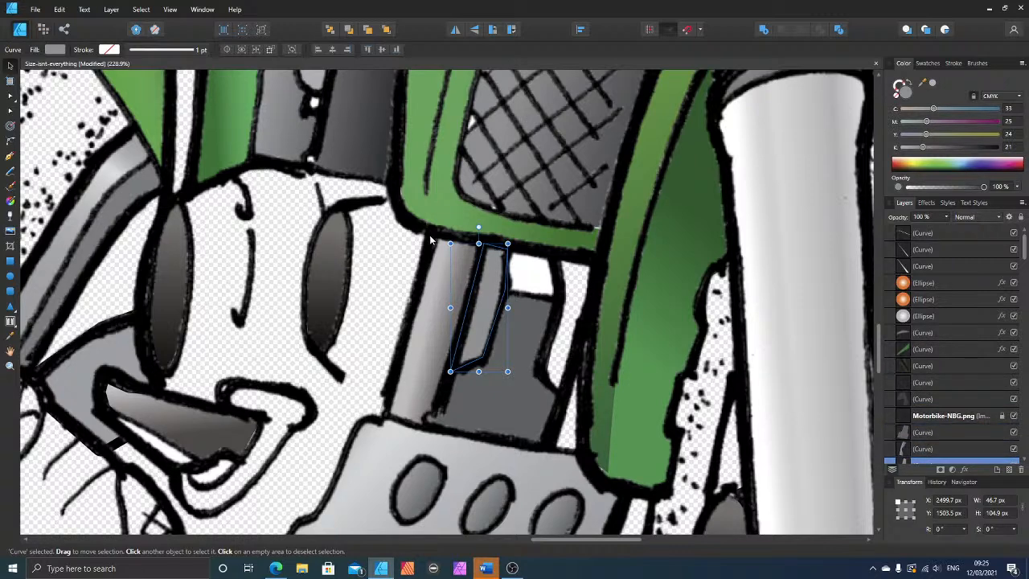
Step: Apply a linear gradient across the narrow shape and set the black value of its strut-side stop to 54
{"action": "left_click", "coordinate": [10, 200]}
{"action": "left_click_drag", "start_coordinate": [475, 296], "coordinate": [504, 305]}
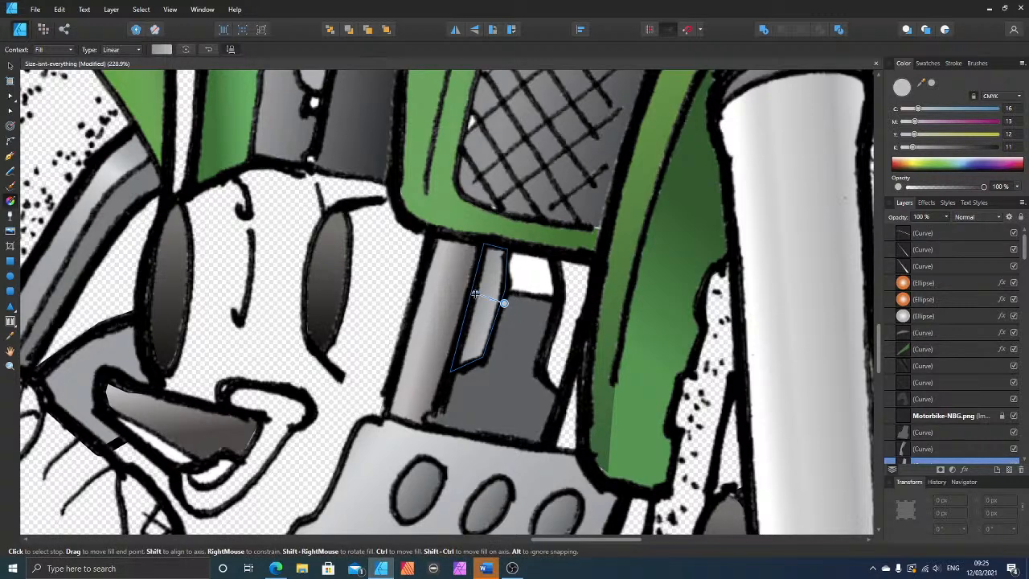
{"action": "left_click", "coordinate": [475, 294]}
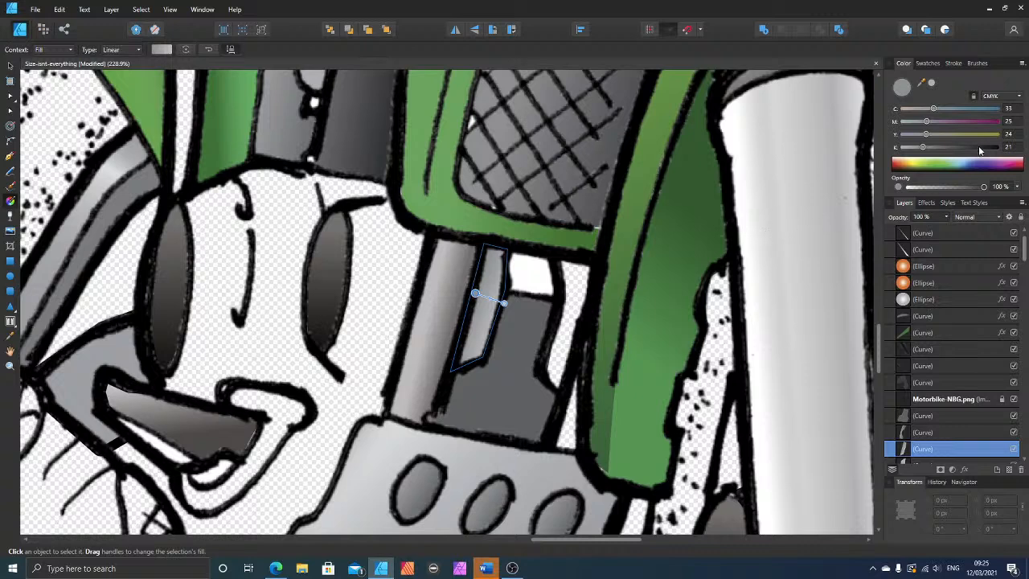
{"action": "left_click", "coordinate": [954, 147]}
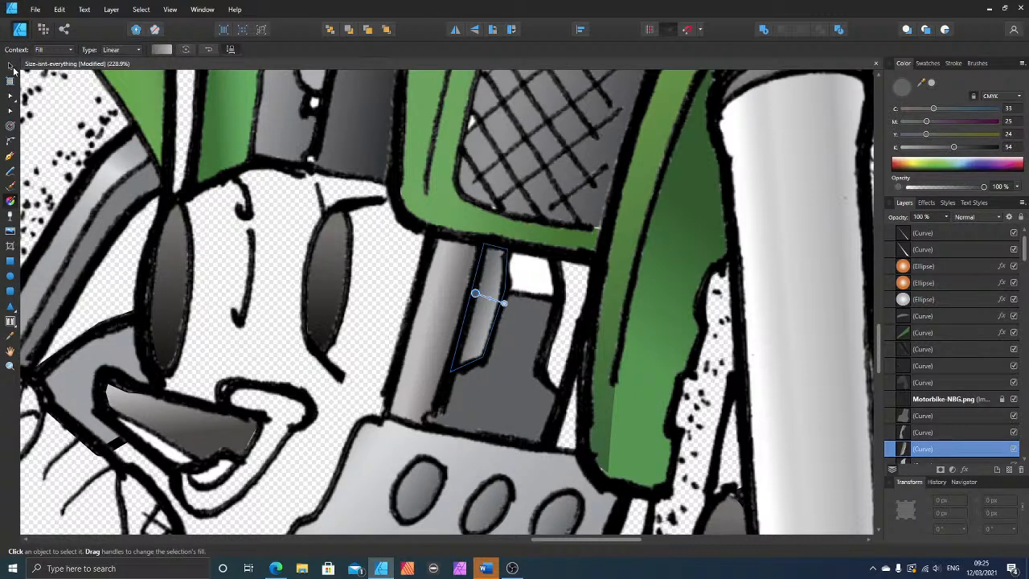
Step: Copy the gradient shape into the matching gap beside the green fender, flip it horizontally and rotate it to -28.1°
{"action": "left_click", "coordinate": [11, 67]}
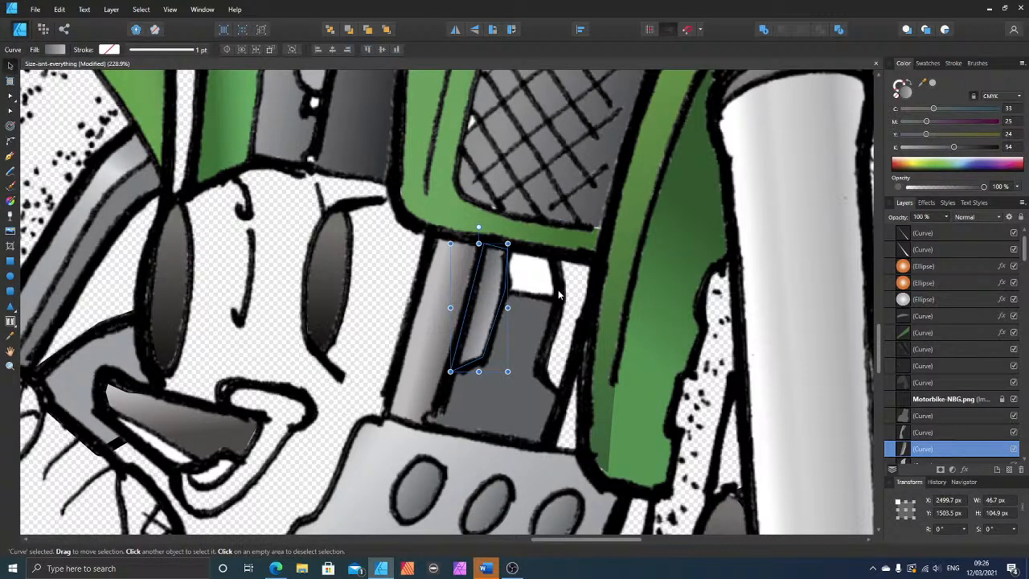
{"action": "left_click_drag", "start_coordinate": [488, 303], "coordinate": [566, 318]}
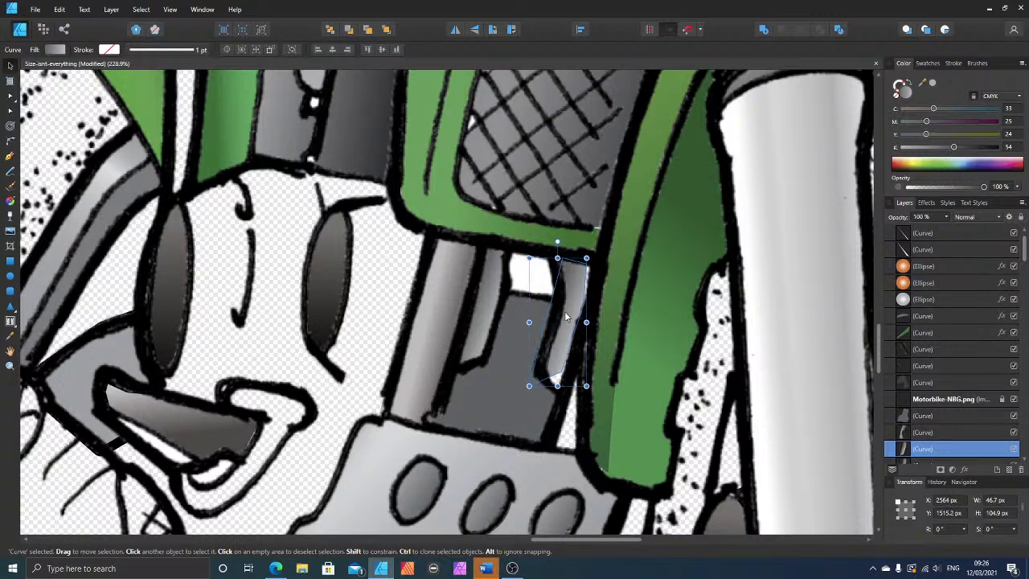
{"action": "left_click", "coordinate": [456, 30]}
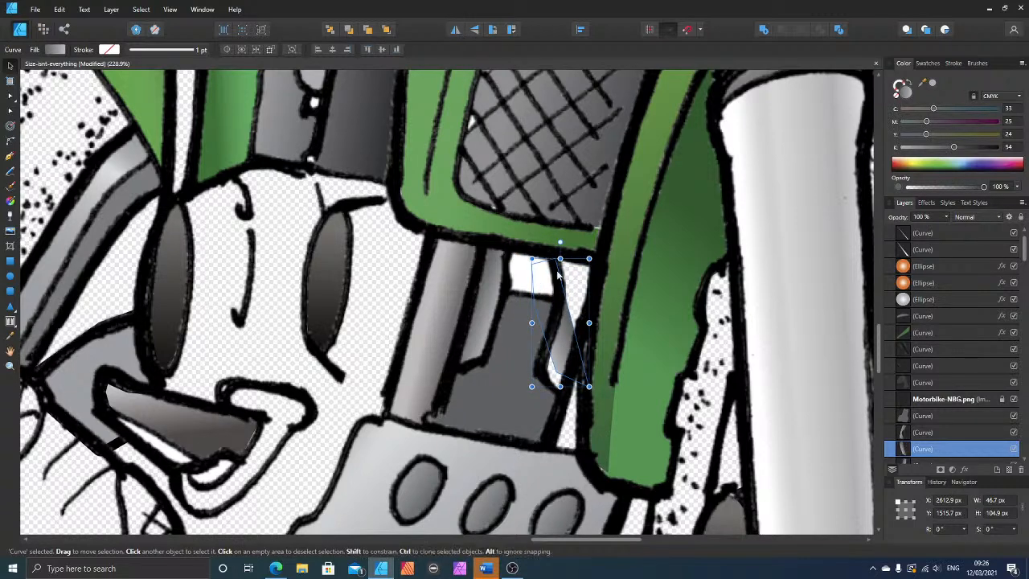
{"action": "left_click_drag", "start_coordinate": [560, 241], "coordinate": [598, 251]}
{"action": "left_click_drag", "start_coordinate": [566, 330], "coordinate": [574, 333]}
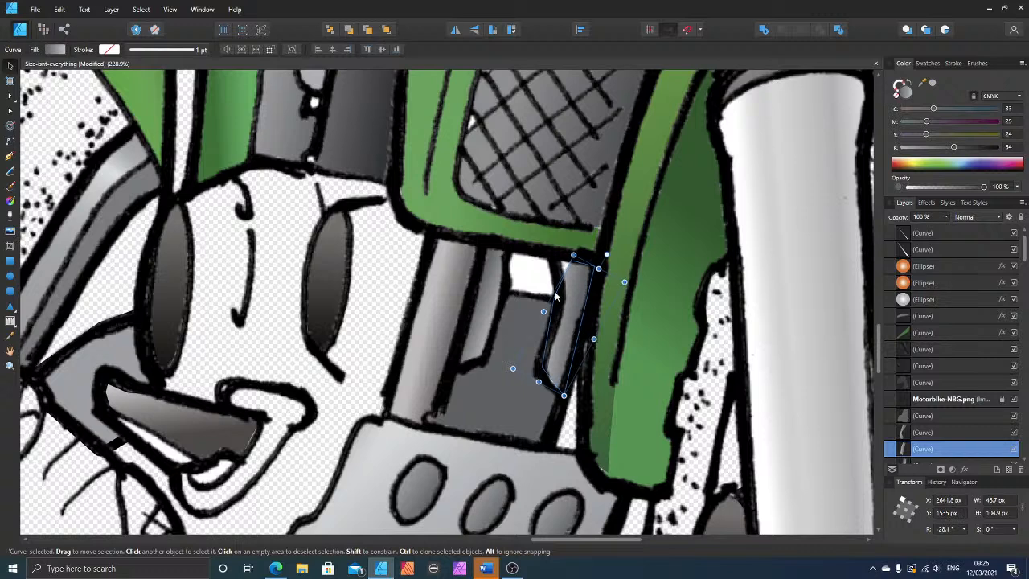
Step: Adjust the copied shape's nodes to fit the gap's outline and realign its linear gradient across the narrow strip
{"action": "left_click", "coordinate": [10, 97]}
{"action": "left_click_drag", "start_coordinate": [570, 262], "coordinate": [551, 256]}
{"action": "left_click_drag", "start_coordinate": [553, 298], "coordinate": [560, 294]}
{"action": "left_click", "coordinate": [11, 201]}
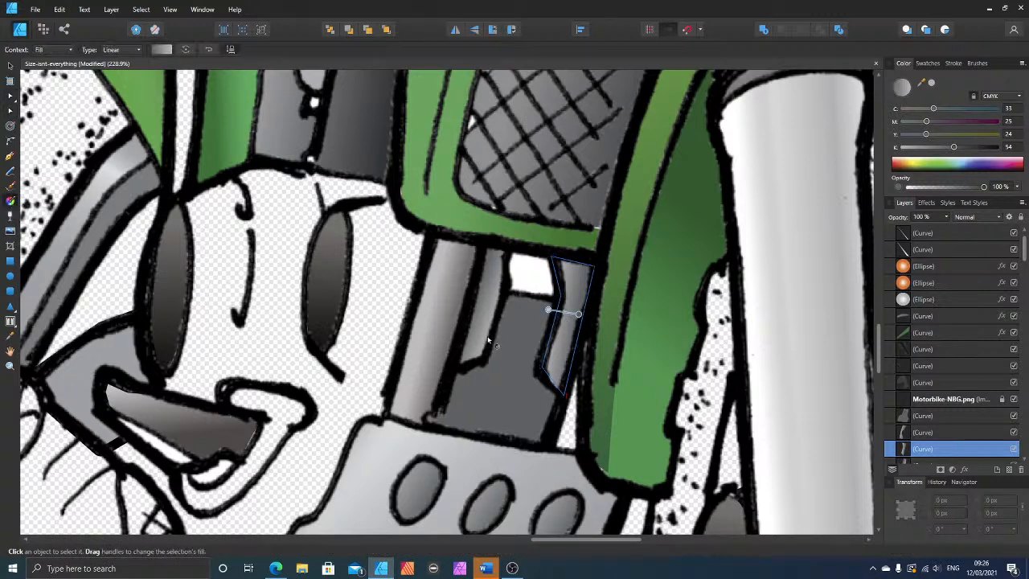
{"action": "mouse_move", "coordinate": [548, 310]}
{"action": "left_mouse_down"}
{"action": "mouse_move", "coordinate": [575, 329]}
{"action": "mouse_move", "coordinate": [537, 306]}
{"action": "mouse_move", "coordinate": [584, 315]}
{"action": "mouse_move", "coordinate": [560, 309]}
{"action": "left_mouse_up"}
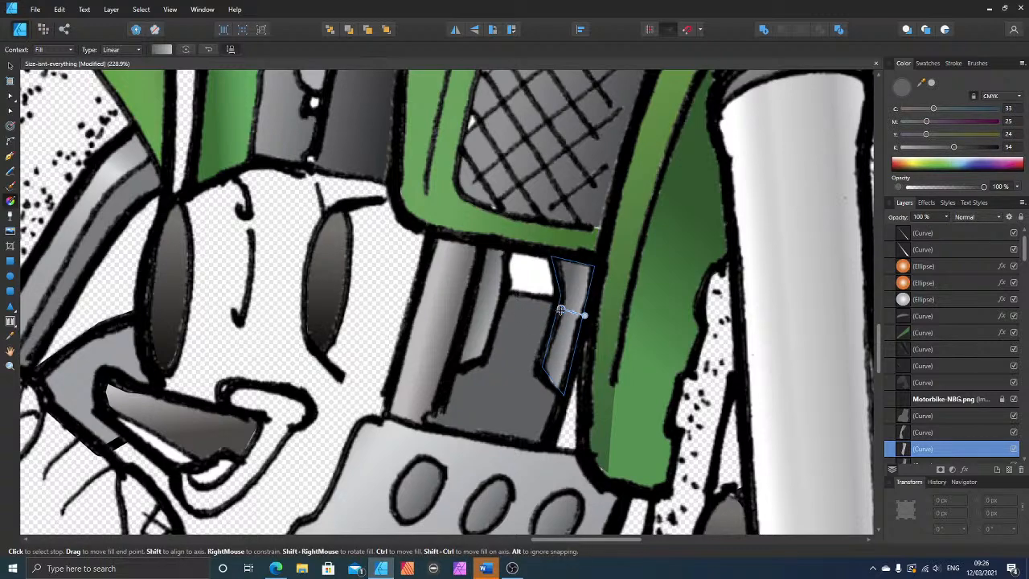
Step: Draw a closed four-cornered shape over the white patch between the two gradient strips and fill it with grey at 0 black
{"action": "scroll", "coordinate": [561, 310], "scroll_direction": "down", "scroll_amount": 5}
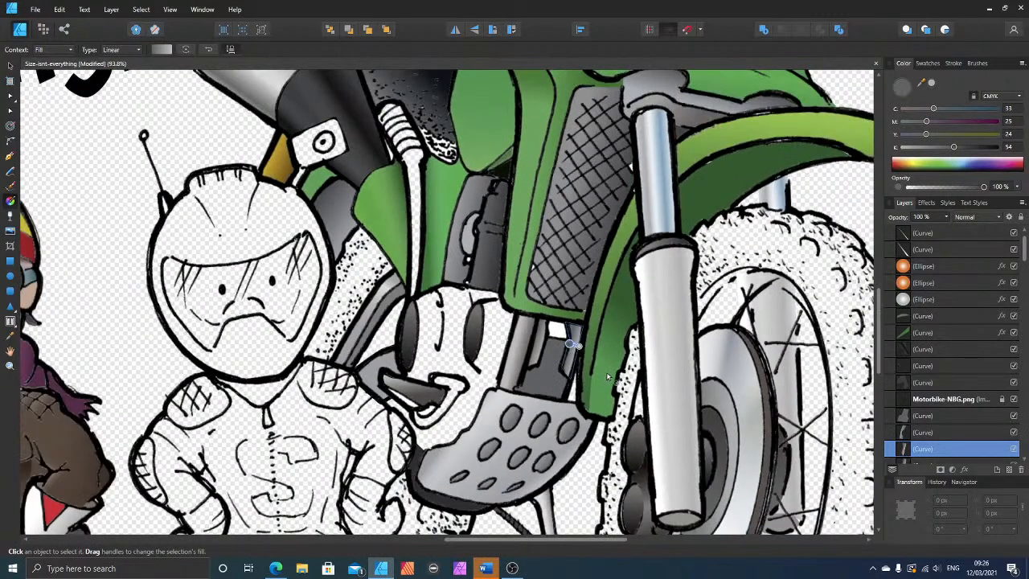
{"action": "scroll", "coordinate": [607, 377], "scroll_direction": "up", "scroll_amount": 5}
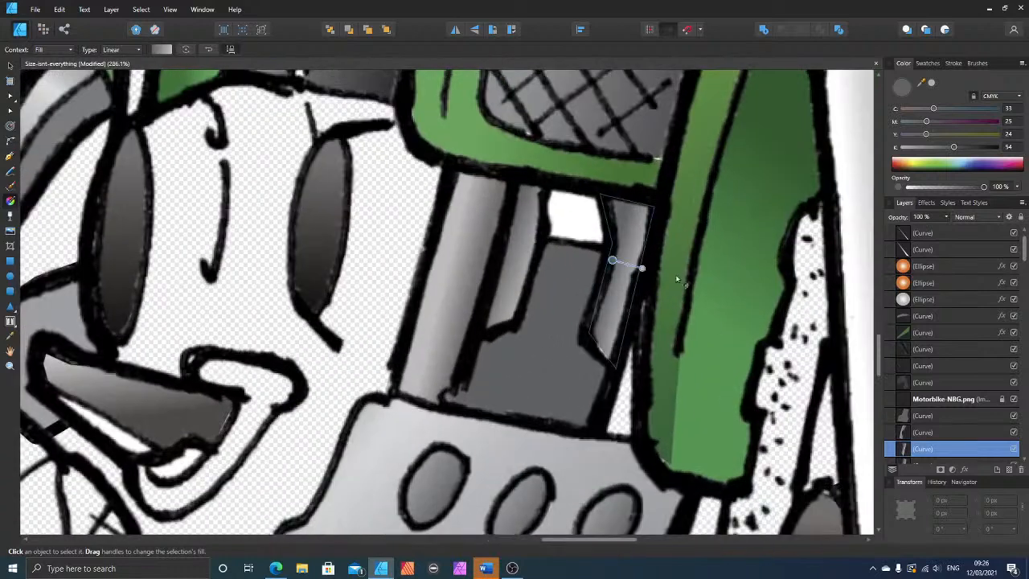
{"action": "scroll", "coordinate": [677, 279], "scroll_direction": "up", "scroll_amount": 1}
{"action": "scroll", "coordinate": [592, 306], "scroll_direction": "up", "scroll_amount": 4}
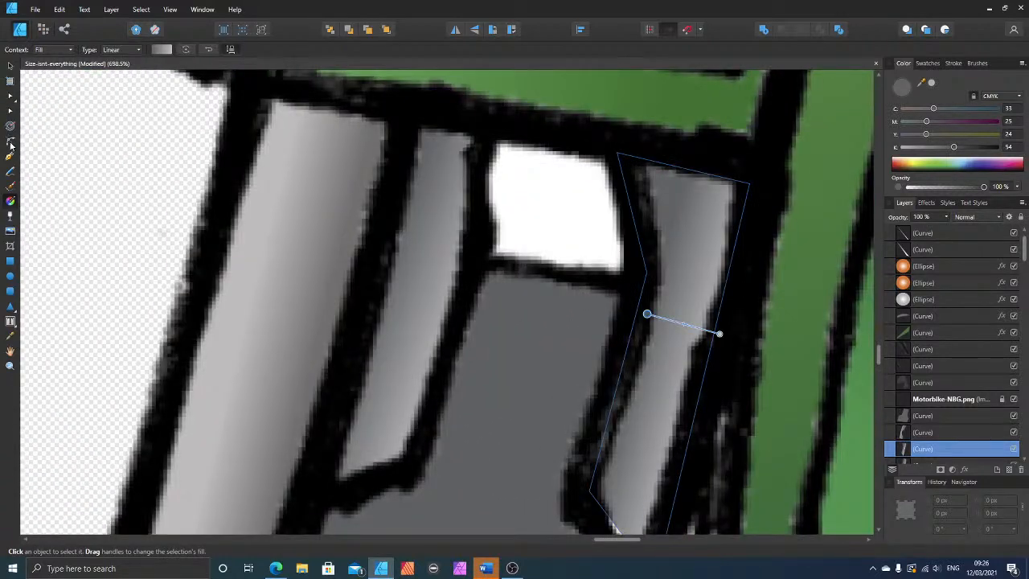
{"action": "key", "text": "ctrl+d"}
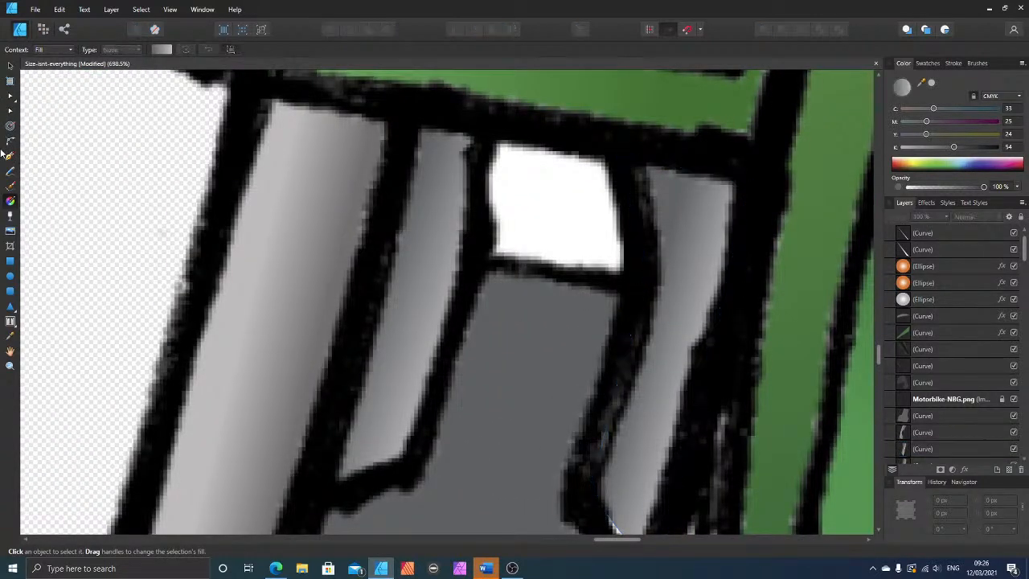
{"action": "left_click", "coordinate": [10, 155]}
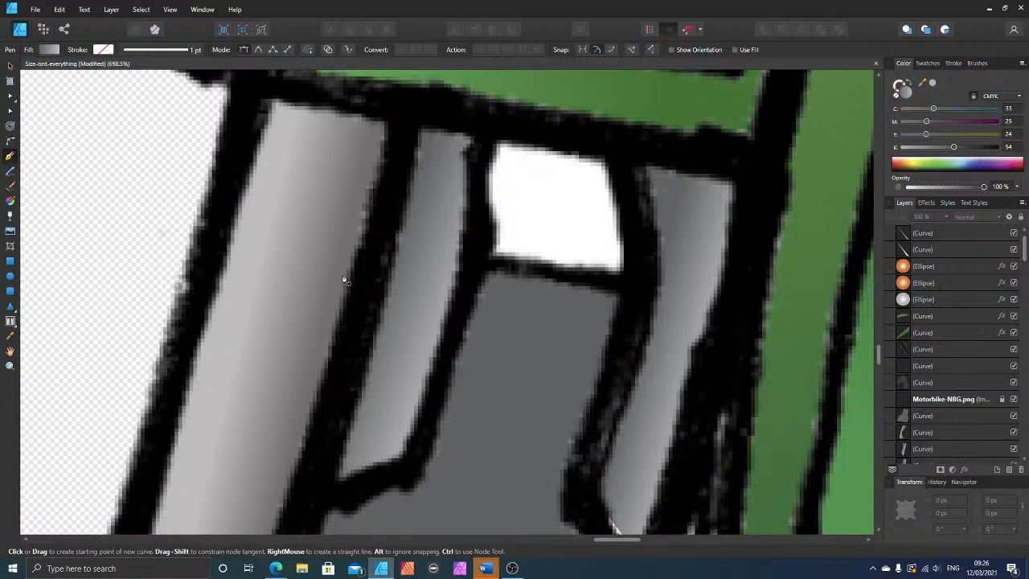
{"action": "left_click", "coordinate": [495, 255]}
{"action": "left_click", "coordinate": [620, 272]}
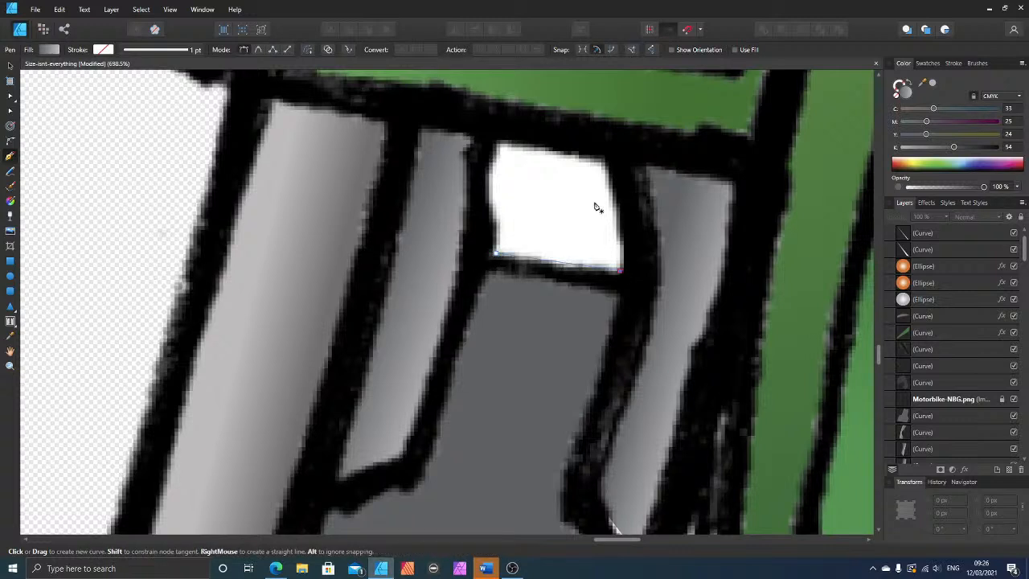
{"action": "left_click", "coordinate": [603, 160]}
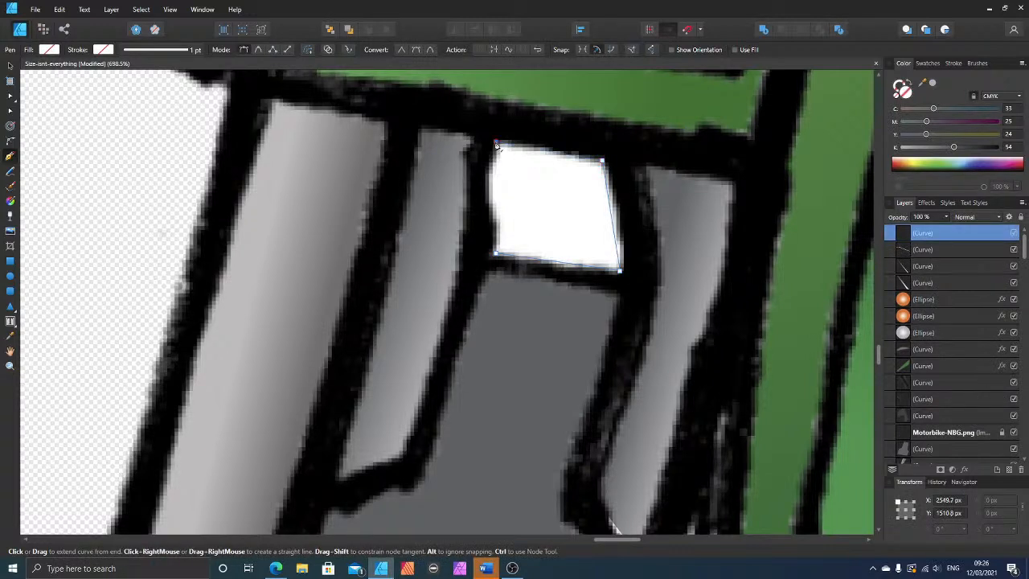
{"action": "left_click", "coordinate": [496, 257]}
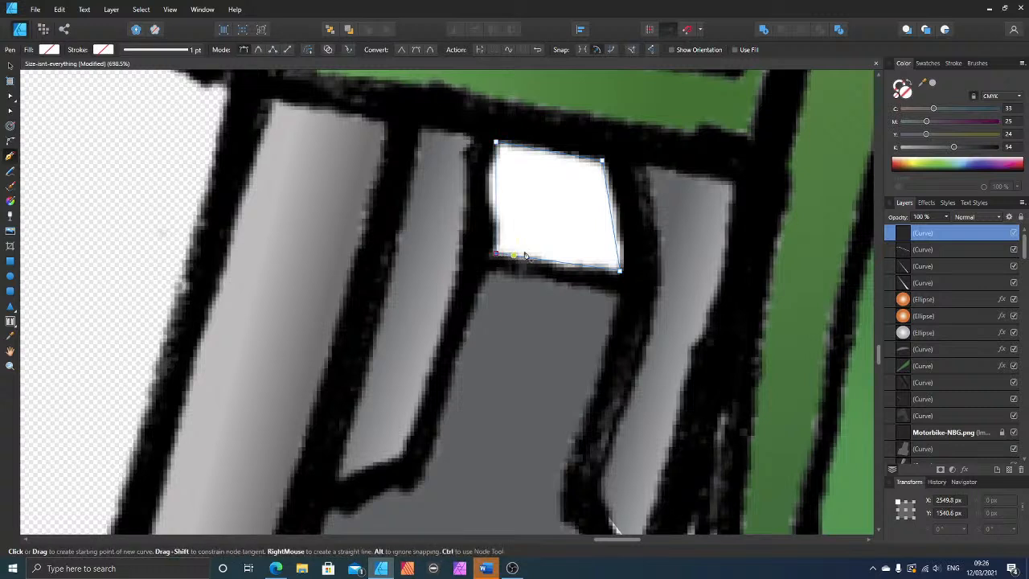
{"action": "left_click", "coordinate": [902, 148]}
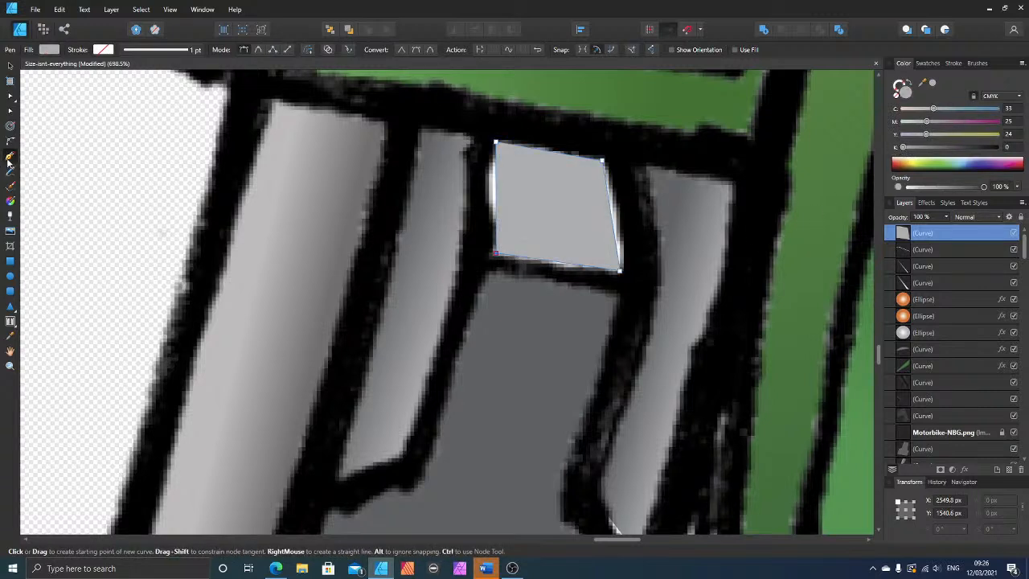
Step: Apply a vertical linear gradient to the four-cornered shape and colour its upper stop with dark grey sampled from the neighbouring strip
{"action": "left_click", "coordinate": [10, 200]}
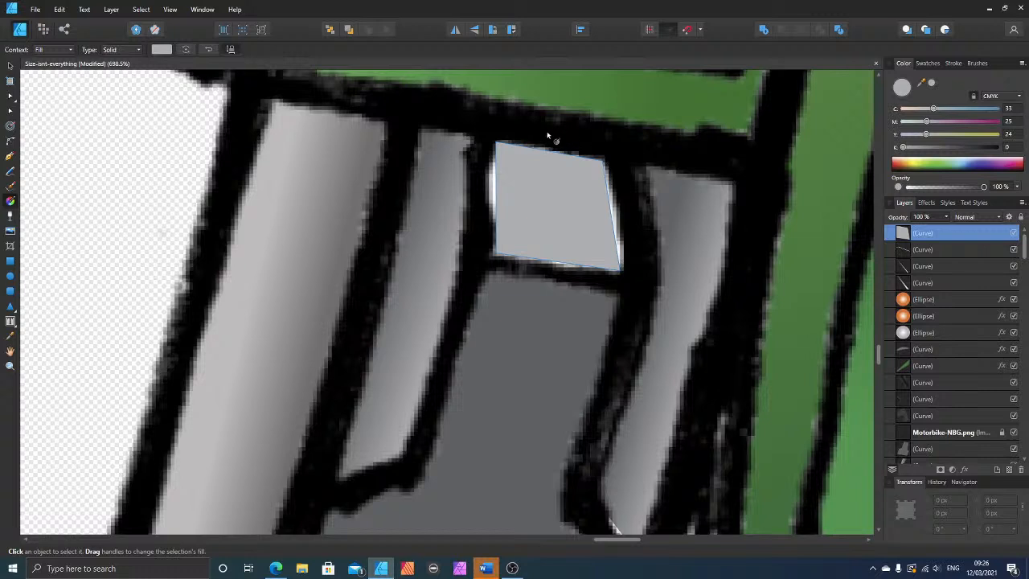
{"action": "left_click_drag", "start_coordinate": [547, 133], "coordinate": [555, 255]}
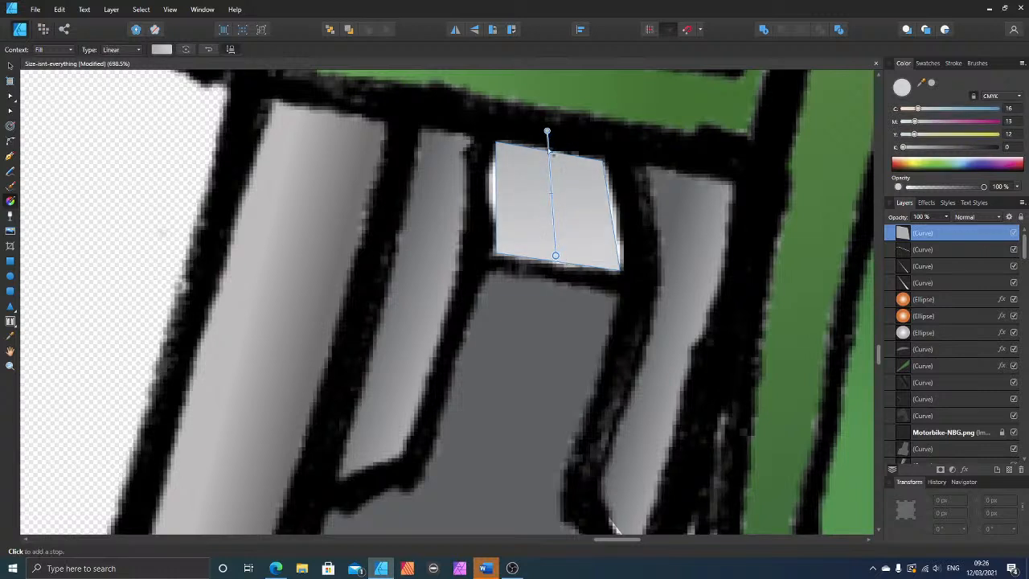
{"action": "left_click_drag", "start_coordinate": [547, 133], "coordinate": [553, 146]}
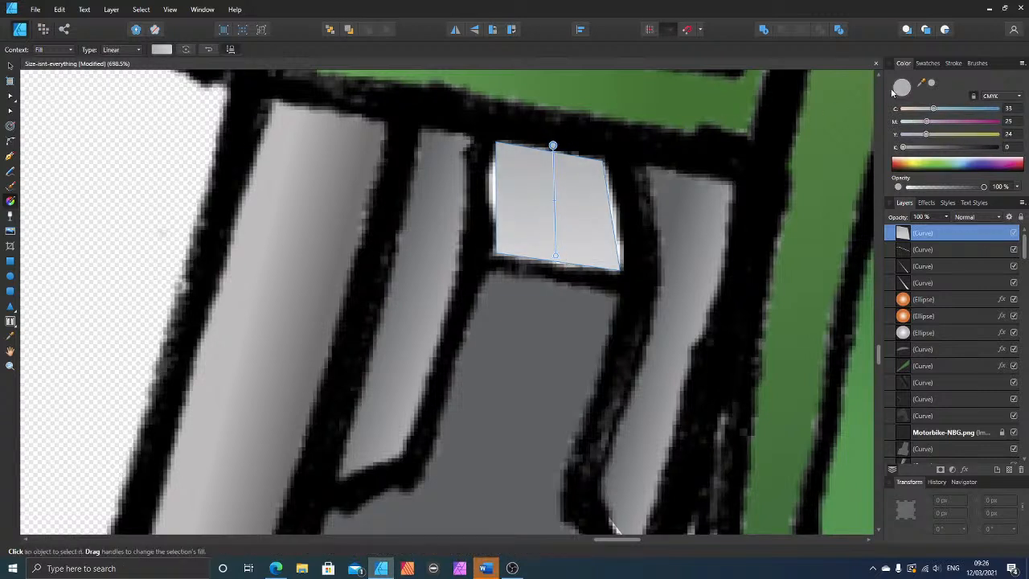
{"action": "left_click_drag", "start_coordinate": [922, 83], "coordinate": [672, 191]}
{"action": "left_click", "coordinate": [931, 83]}
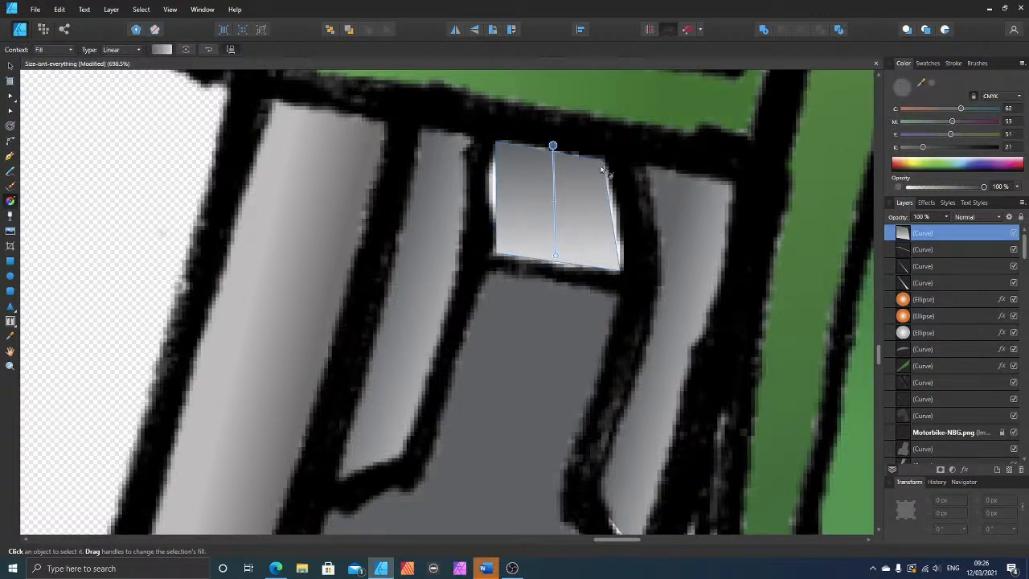
Step: Apply a Gaussian Blur with a 0.9 px radius to the four-cornered gradient shape
{"action": "left_click", "coordinate": [9, 111]}
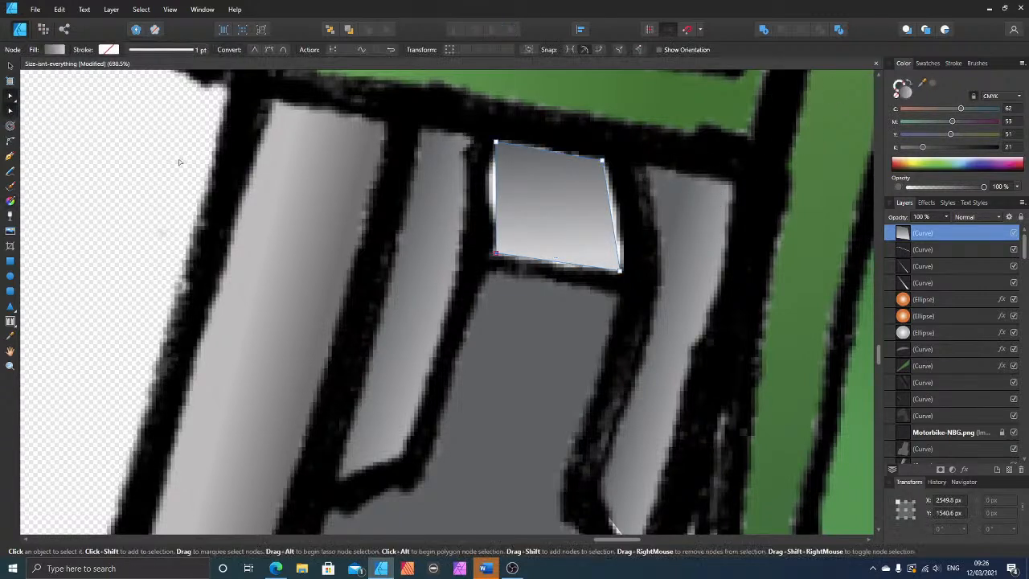
{"action": "left_click", "coordinate": [926, 203]}
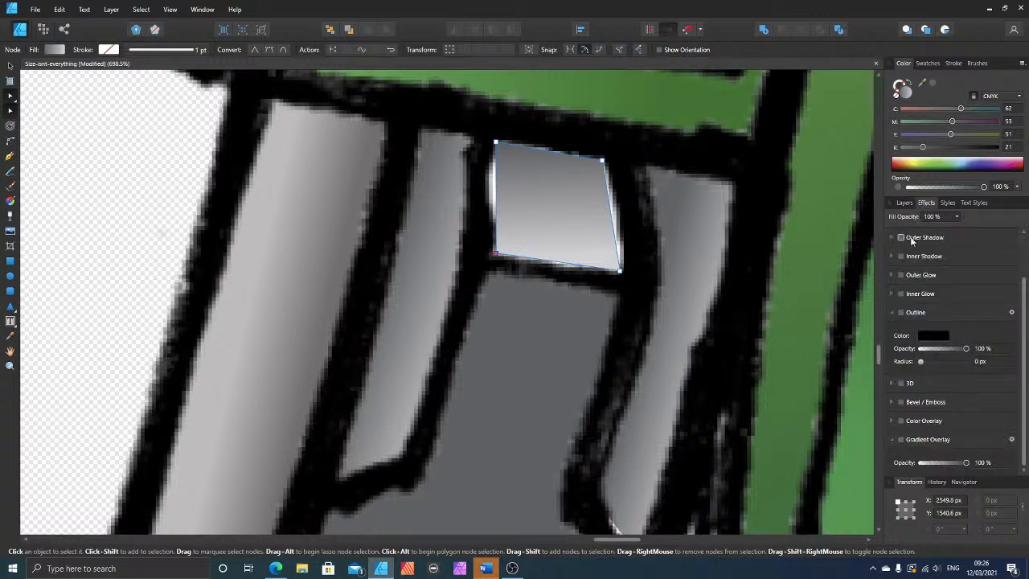
{"action": "scroll", "coordinate": [904, 241], "scroll_direction": "up", "scroll_amount": 1}
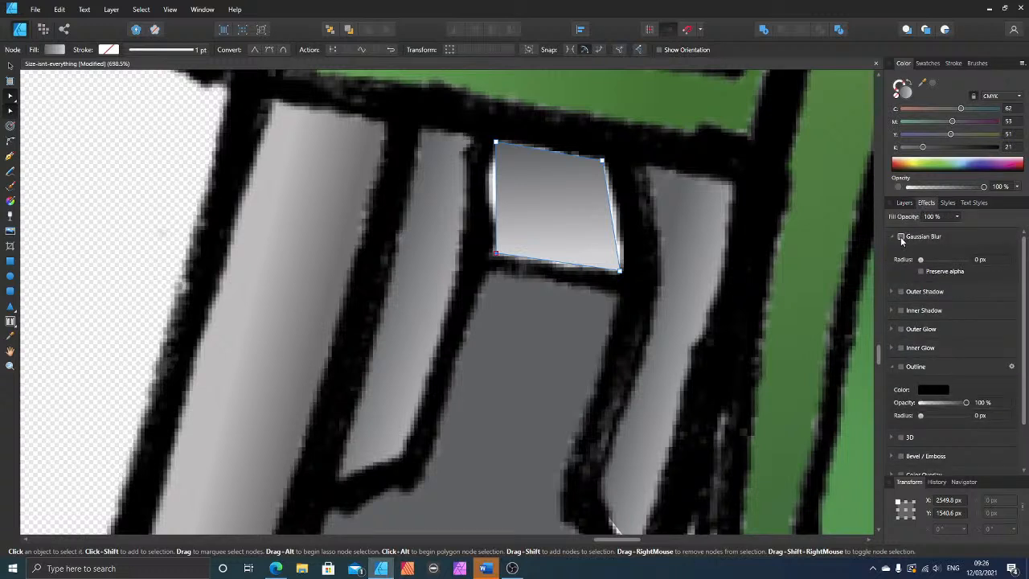
{"action": "left_click_drag", "start_coordinate": [919, 260], "coordinate": [930, 263]}
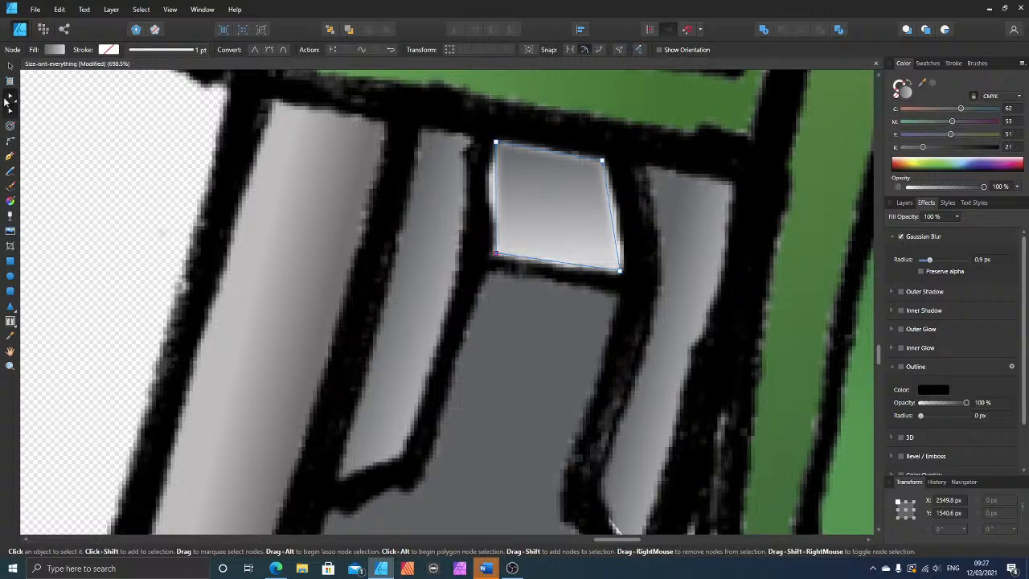
Step: Move the four corner nodes of the blurred shape outward so its soft edges reach the surrounding black outline
{"action": "left_click_drag", "start_coordinate": [496, 143], "coordinate": [487, 140]}
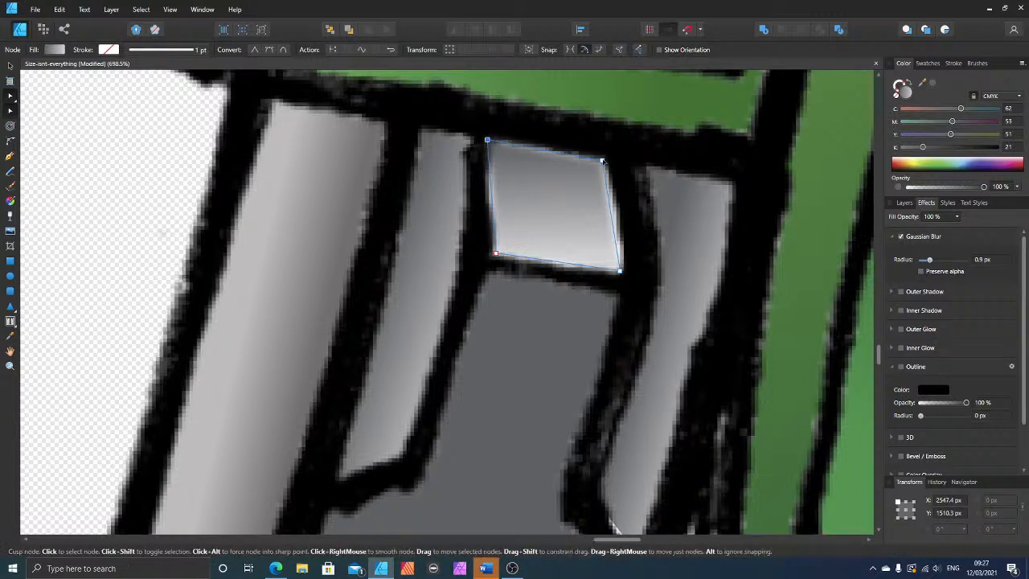
{"action": "left_click_drag", "start_coordinate": [602, 161], "coordinate": [608, 160]}
{"action": "left_click_drag", "start_coordinate": [622, 269], "coordinate": [626, 271]}
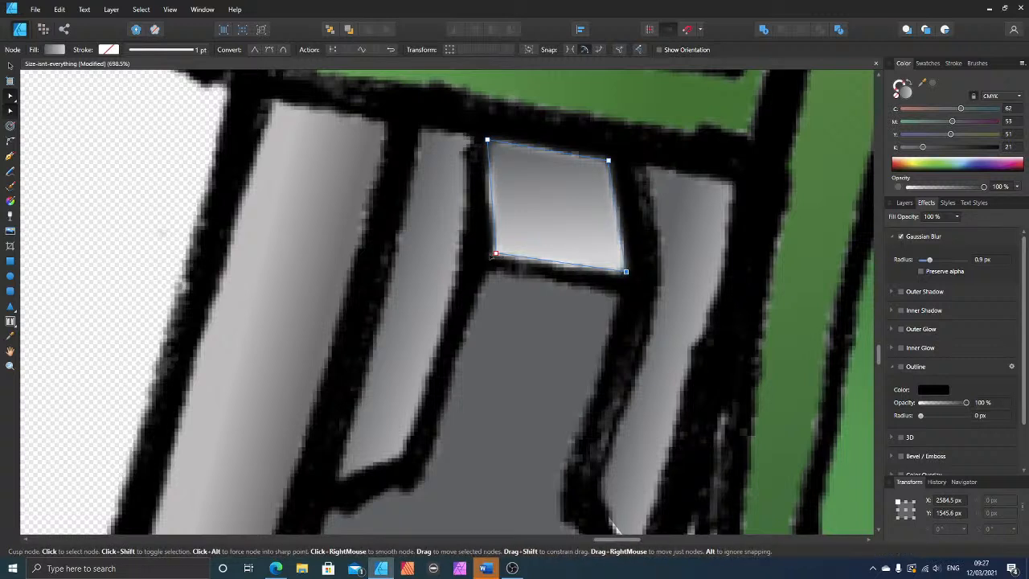
{"action": "left_click_drag", "start_coordinate": [496, 254], "coordinate": [491, 256]}
Step: Bend the lower edge of the gradient strip beside the green fender outward to cover the white sliver at its foot
{"action": "scroll", "coordinate": [508, 279], "scroll_direction": "down", "scroll_amount": 2}
{"action": "left_click", "coordinate": [619, 418]}
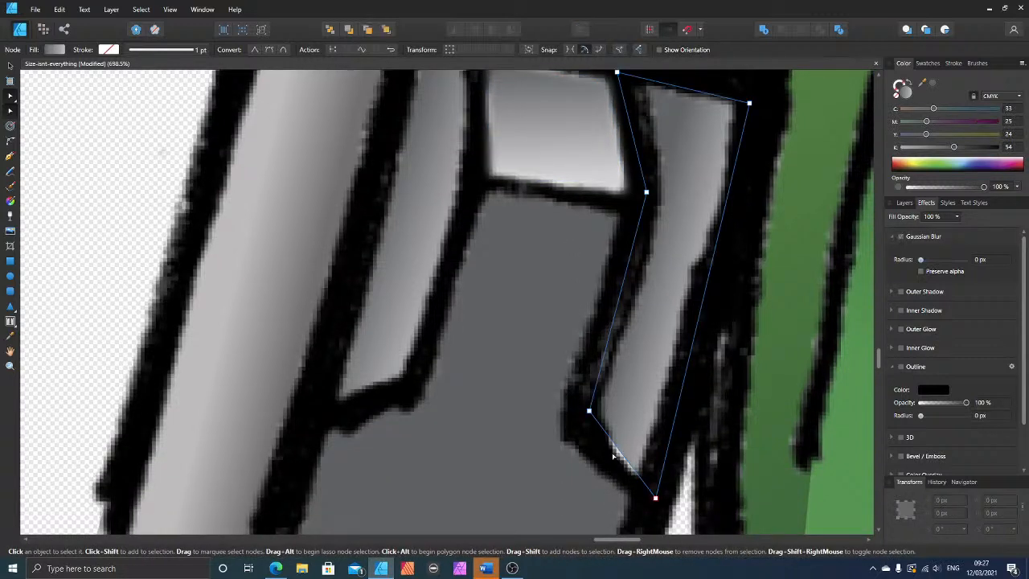
{"action": "left_click", "coordinate": [519, 384]}
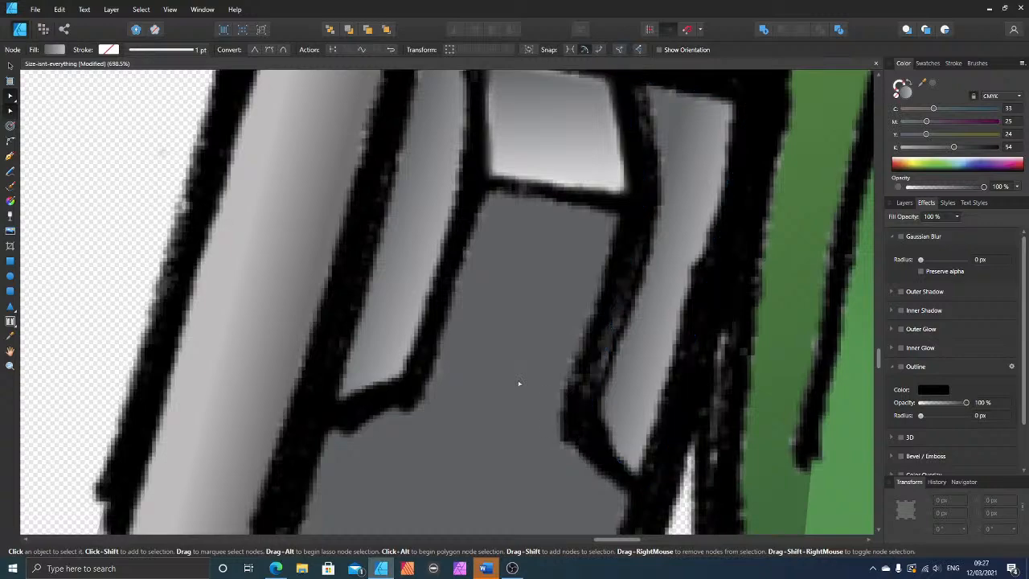
Step: Draw a closed triangular shape over the narrow unpainted gap beside the green fender and fill it with grey C 62, M 53, Y 51, K 21
{"action": "scroll", "coordinate": [519, 384], "scroll_direction": "down", "scroll_amount": 3}
{"action": "scroll", "coordinate": [519, 384], "scroll_direction": "down", "scroll_amount": 3}
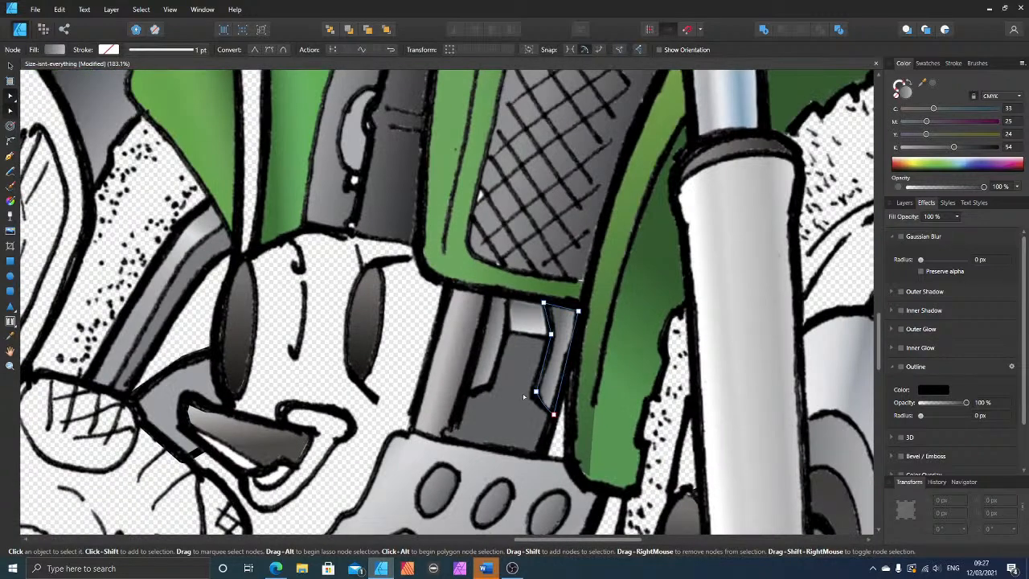
{"action": "scroll", "coordinate": [572, 458], "scroll_direction": "up", "scroll_amount": 2}
{"action": "scroll", "coordinate": [587, 466], "scroll_direction": "up", "scroll_amount": 2}
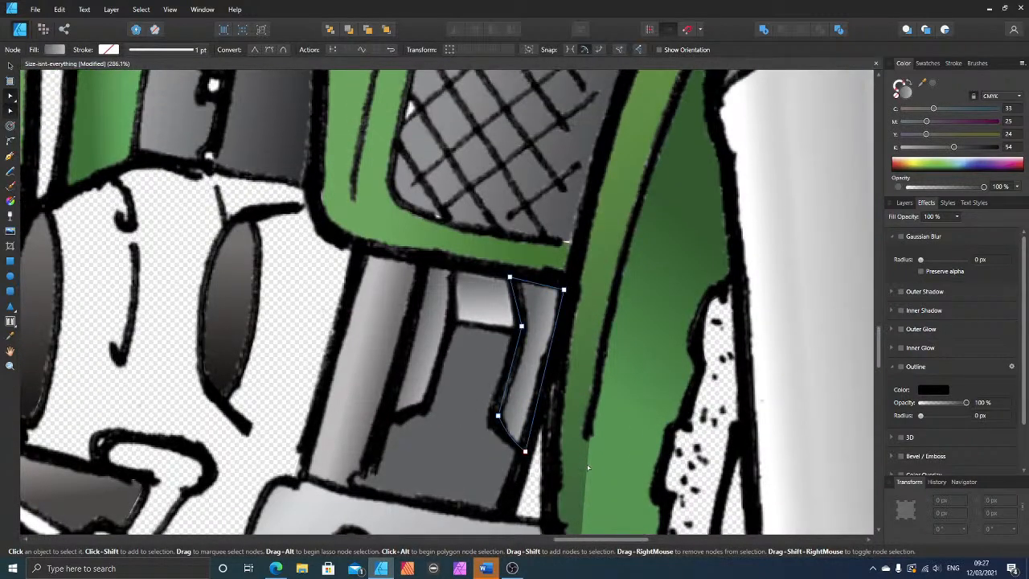
{"action": "scroll", "coordinate": [546, 416], "scroll_direction": "down", "scroll_amount": 2}
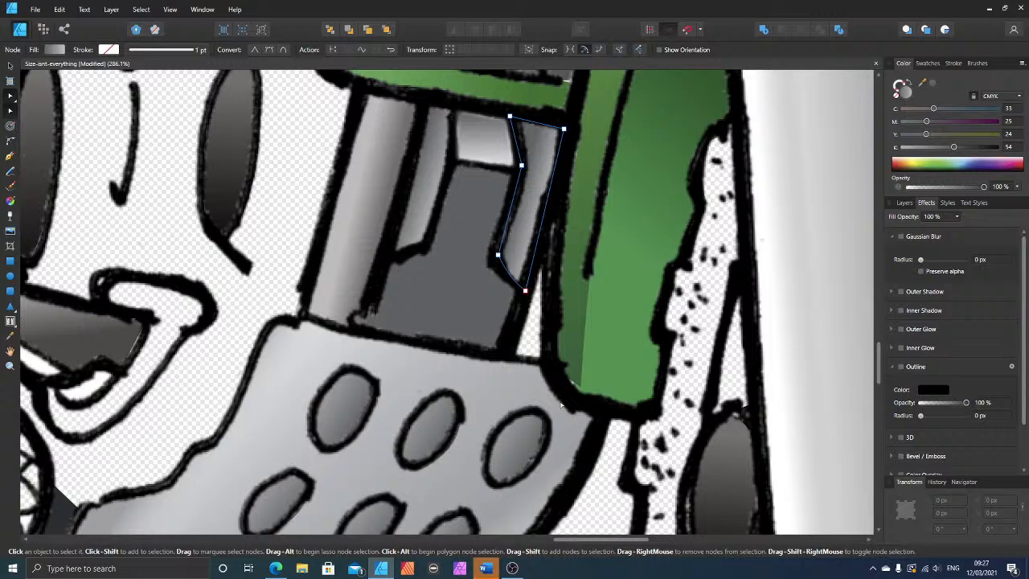
{"action": "scroll", "coordinate": [562, 406], "scroll_direction": "up", "scroll_amount": 2}
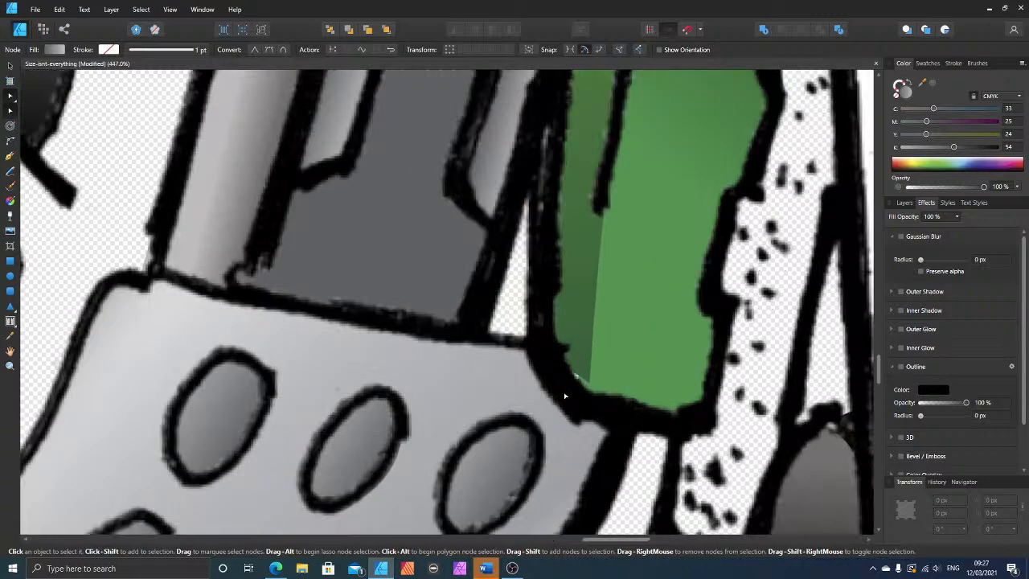
{"action": "left_click", "coordinate": [10, 157]}
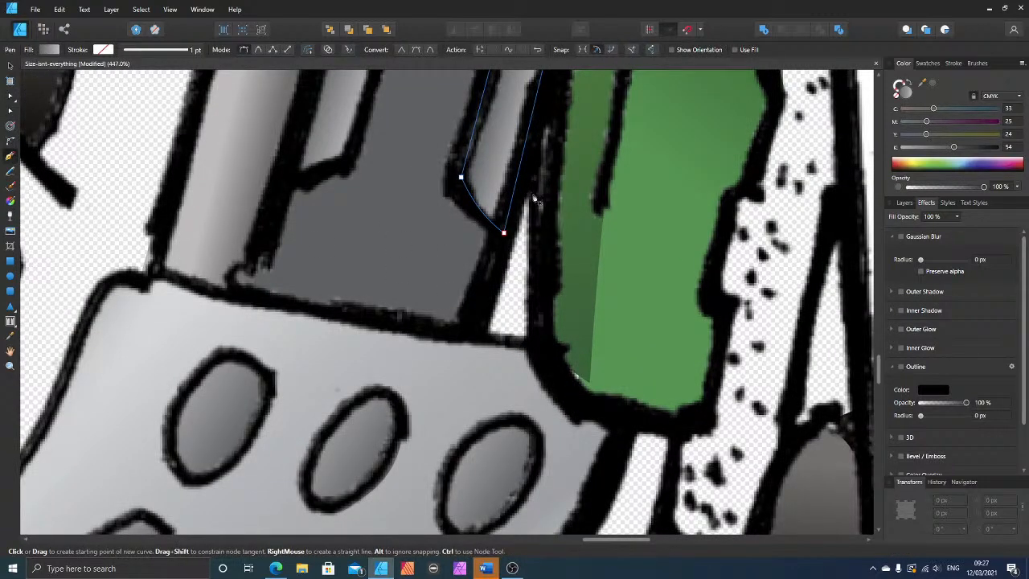
{"action": "left_click", "coordinate": [529, 194]}
{"action": "left_click", "coordinate": [487, 330]}
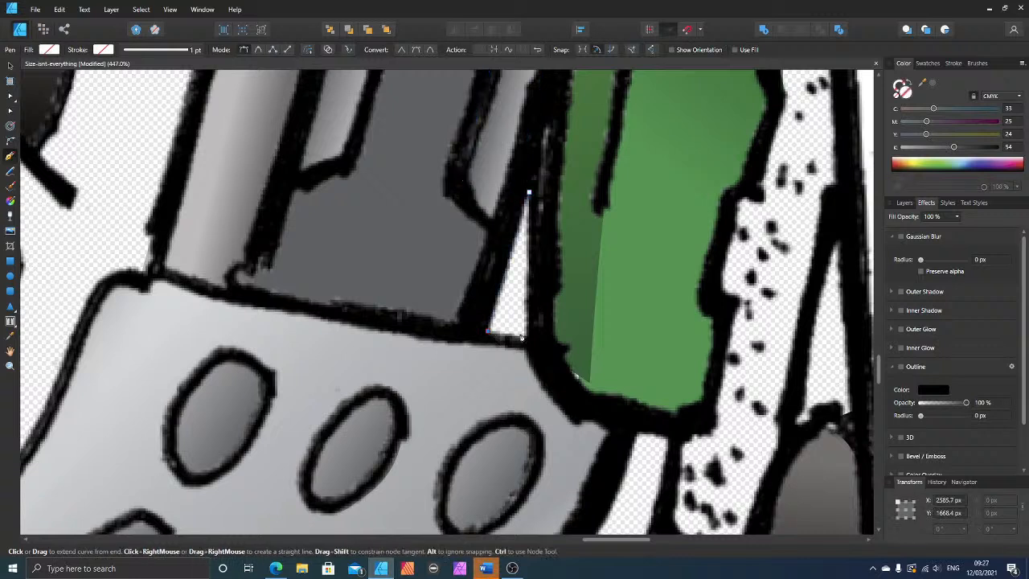
{"action": "left_click", "coordinate": [527, 337]}
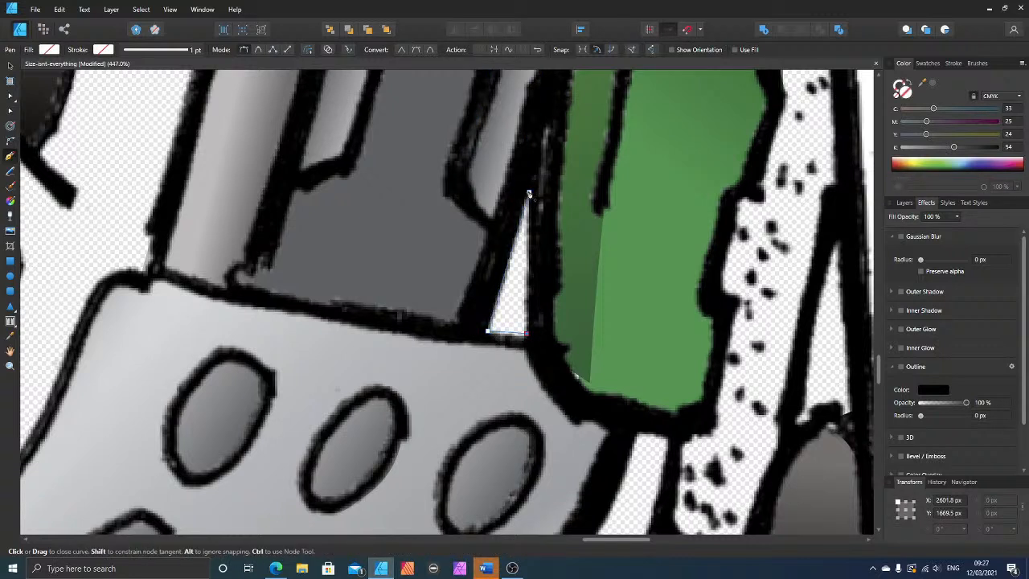
{"action": "left_click", "coordinate": [529, 194]}
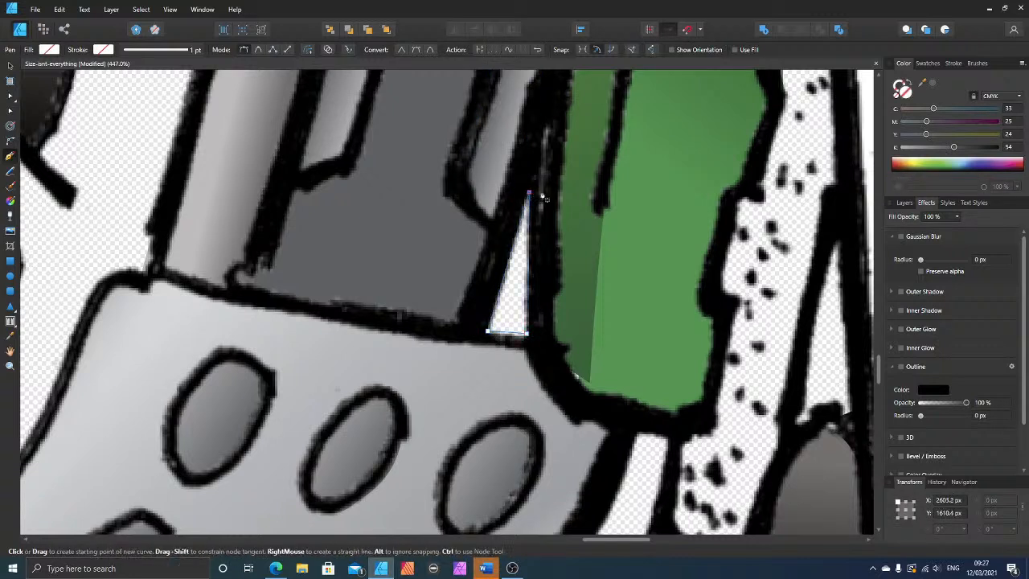
{"action": "left_click", "coordinate": [932, 85]}
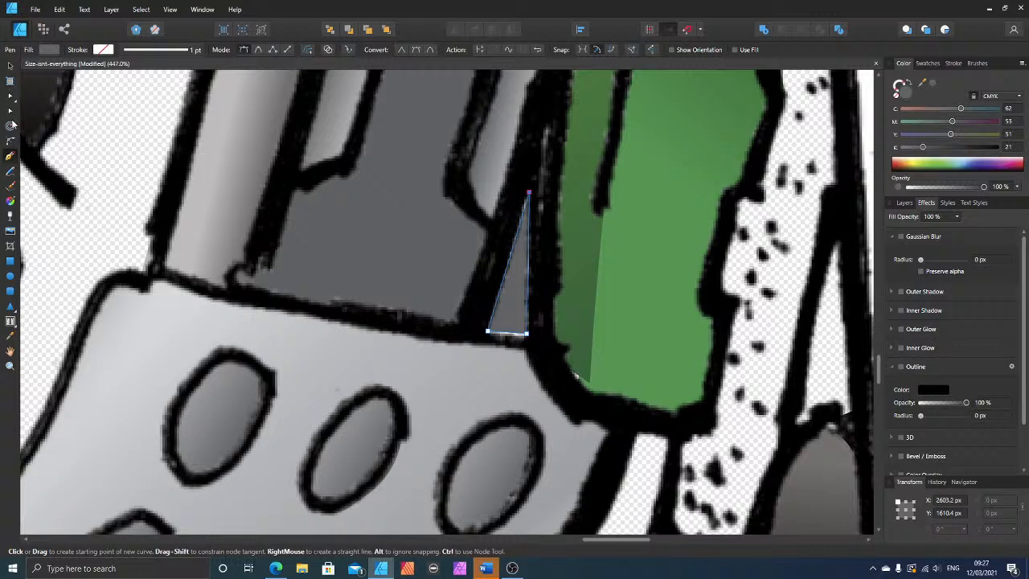
Step: Pull the triangle's two bottom corners down to the black outline and apply a linear gradient across its width
{"action": "left_click", "coordinate": [11, 95]}
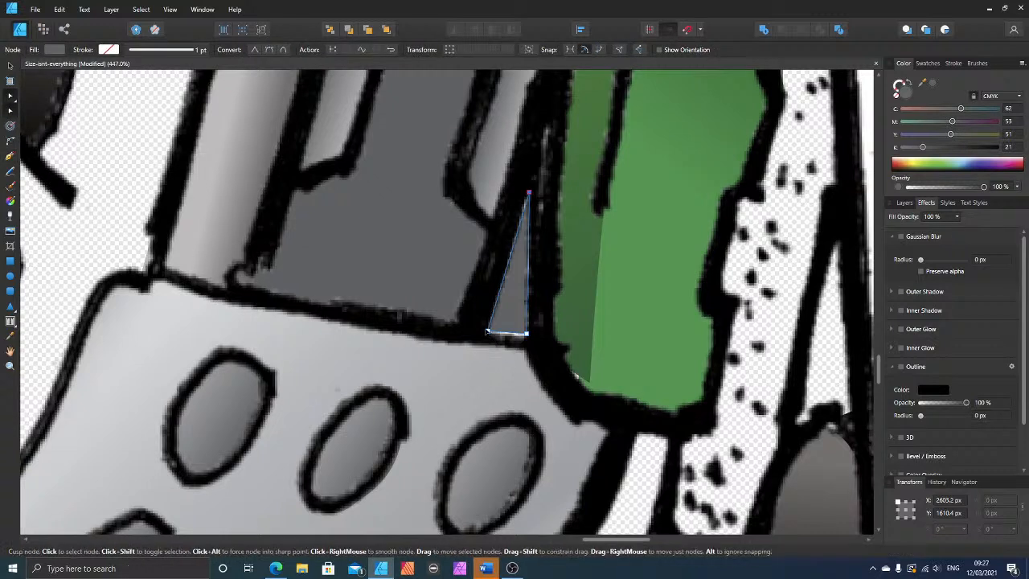
{"action": "left_click_drag", "start_coordinate": [487, 334], "coordinate": [529, 338]}
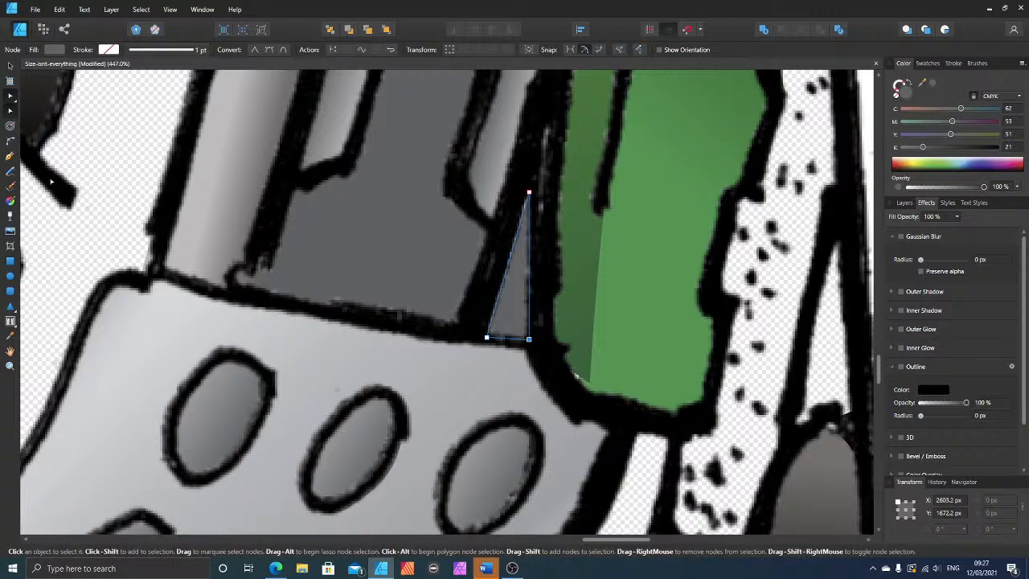
{"action": "left_click", "coordinate": [10, 202]}
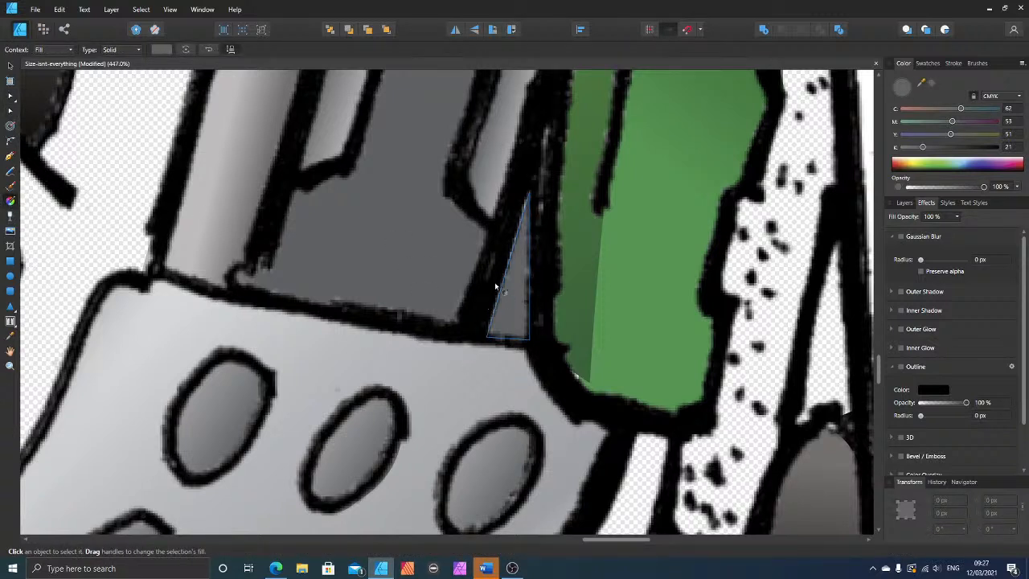
{"action": "left_click_drag", "start_coordinate": [495, 284], "coordinate": [532, 292]}
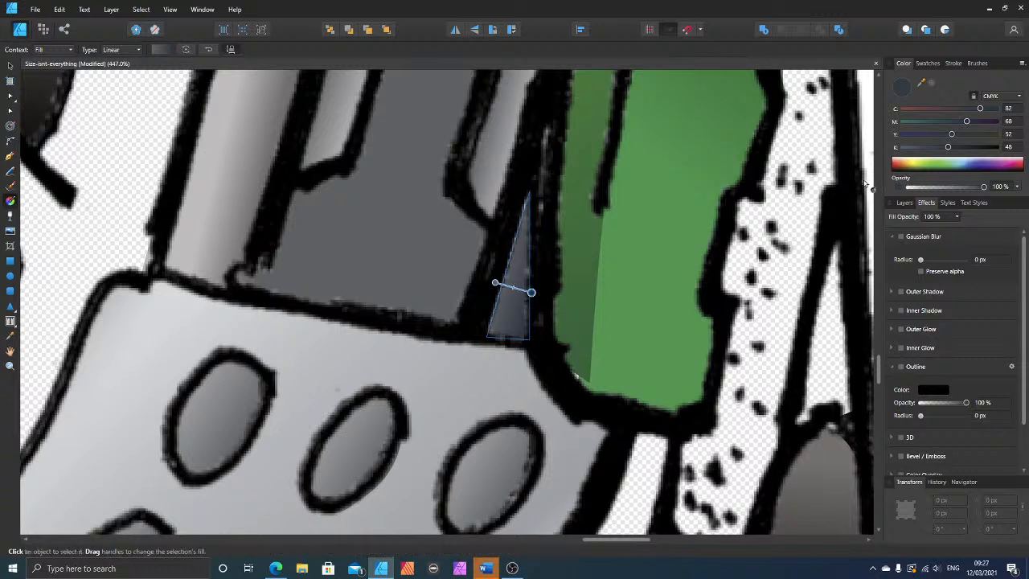
Step: Set the gradient stop on the triangle's fender side to light grey C 6, M 8, Y 9, K 29 and deselect the shape
{"action": "left_click_drag", "start_coordinate": [918, 148], "coordinate": [906, 147]}
{"action": "left_click", "coordinate": [911, 134]}
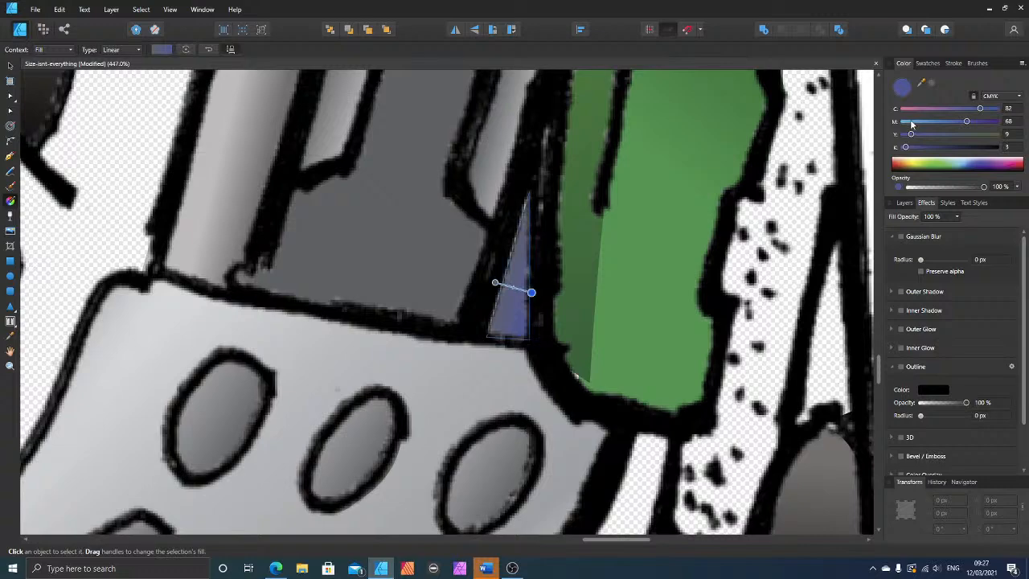
{"action": "left_click", "coordinate": [911, 122]}
{"action": "left_click", "coordinate": [908, 108]}
{"action": "left_click", "coordinate": [921, 148]}
{"action": "left_click_drag", "start_coordinate": [923, 150], "coordinate": [930, 149]}
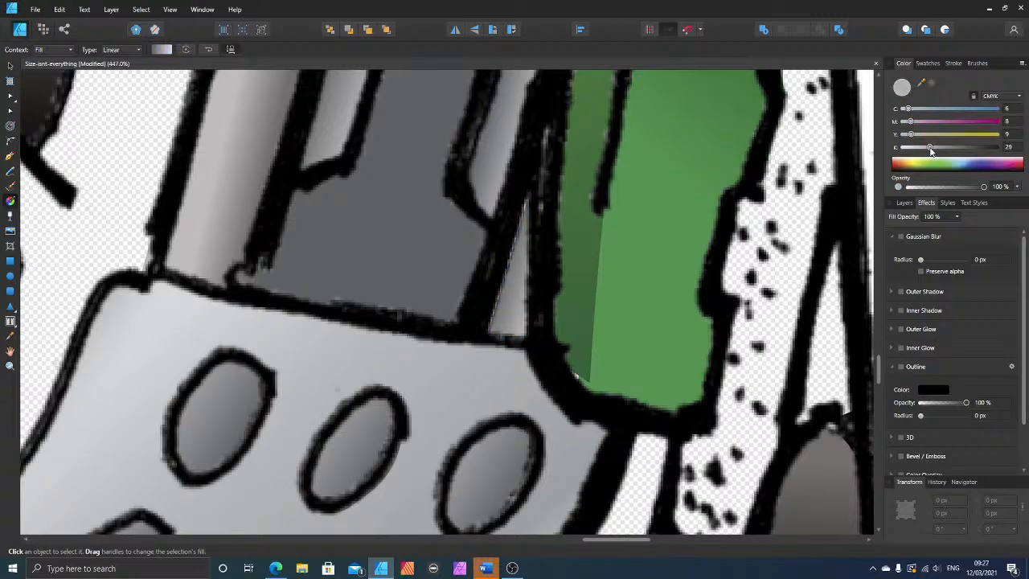
{"action": "scroll", "coordinate": [498, 267], "scroll_direction": "down", "scroll_amount": 5}
{"action": "scroll", "coordinate": [499, 267], "scroll_direction": "down", "scroll_amount": 3}
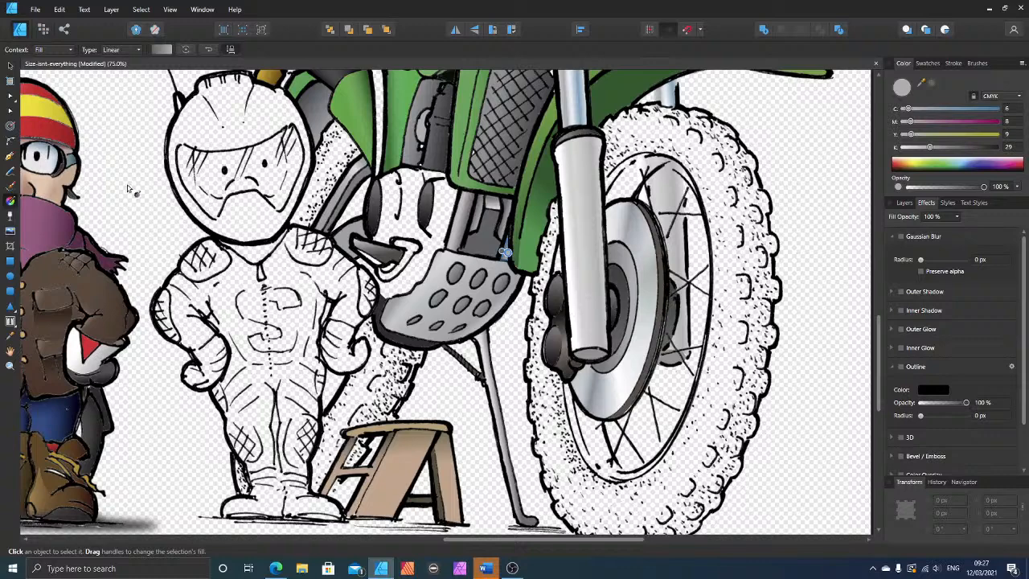
{"action": "left_click", "coordinate": [145, 327]}
Step: Draw a closed shape over the engine face between the left eye and the centre line, and fill it with grey C 62, M 53, Y 51, K 21
{"action": "scroll", "coordinate": [778, 361], "scroll_direction": "down", "scroll_amount": 3}
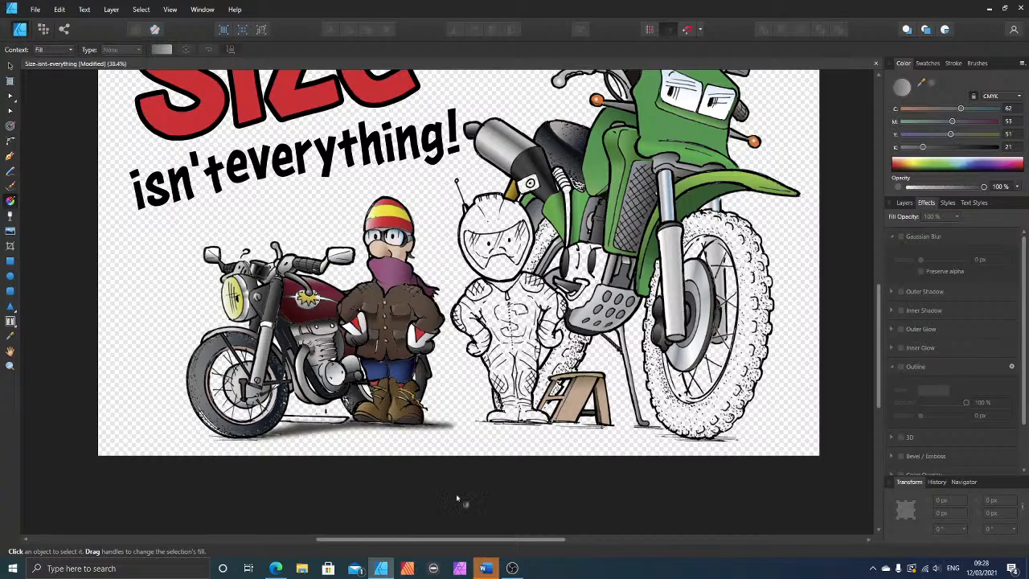
{"action": "scroll", "coordinate": [778, 330], "scroll_direction": "up", "scroll_amount": 2}
{"action": "scroll", "coordinate": [539, 260], "scroll_direction": "up", "scroll_amount": 4}
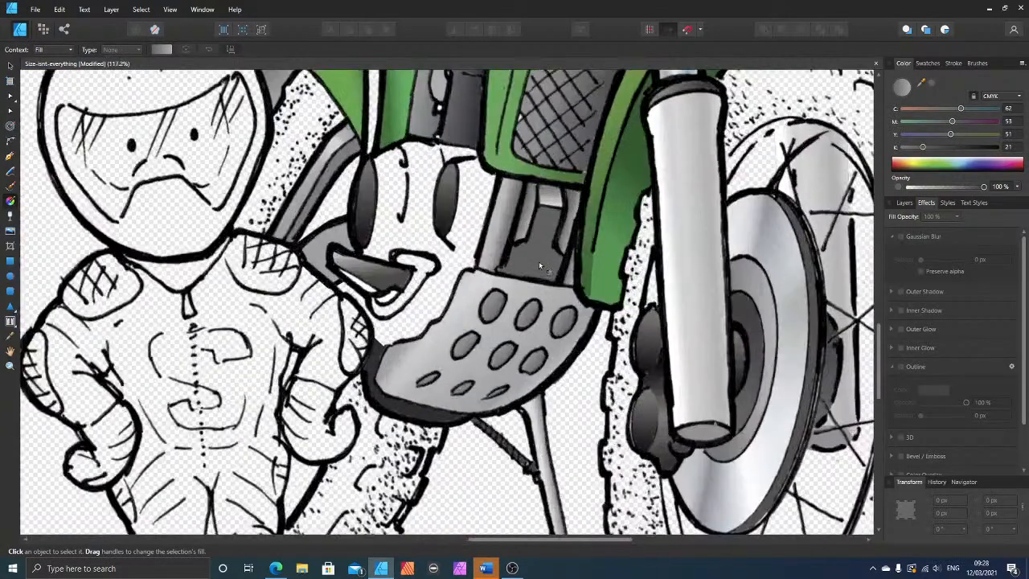
{"action": "scroll", "coordinate": [354, 227], "scroll_direction": "up", "scroll_amount": 3}
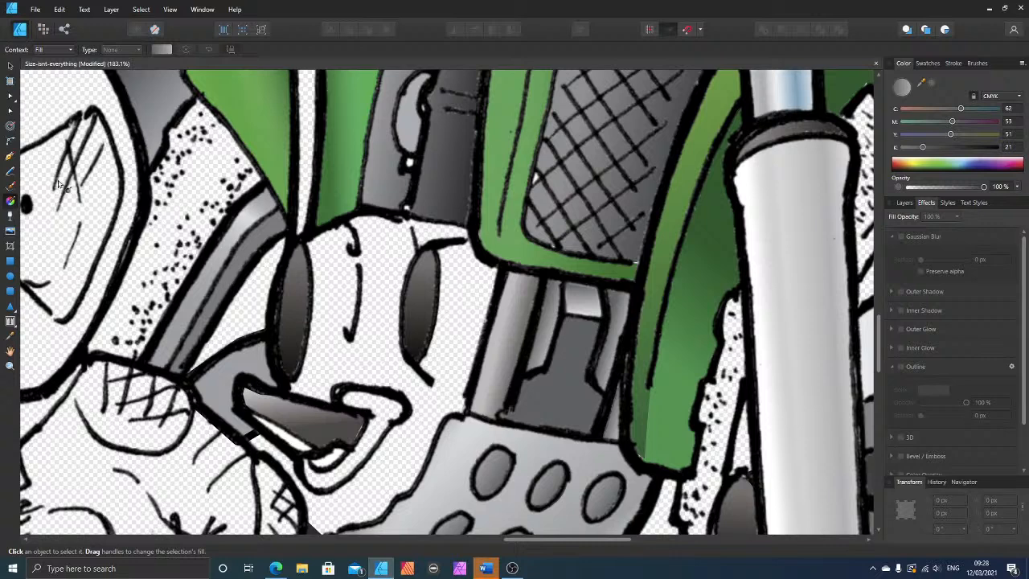
{"action": "left_click", "coordinate": [8, 157]}
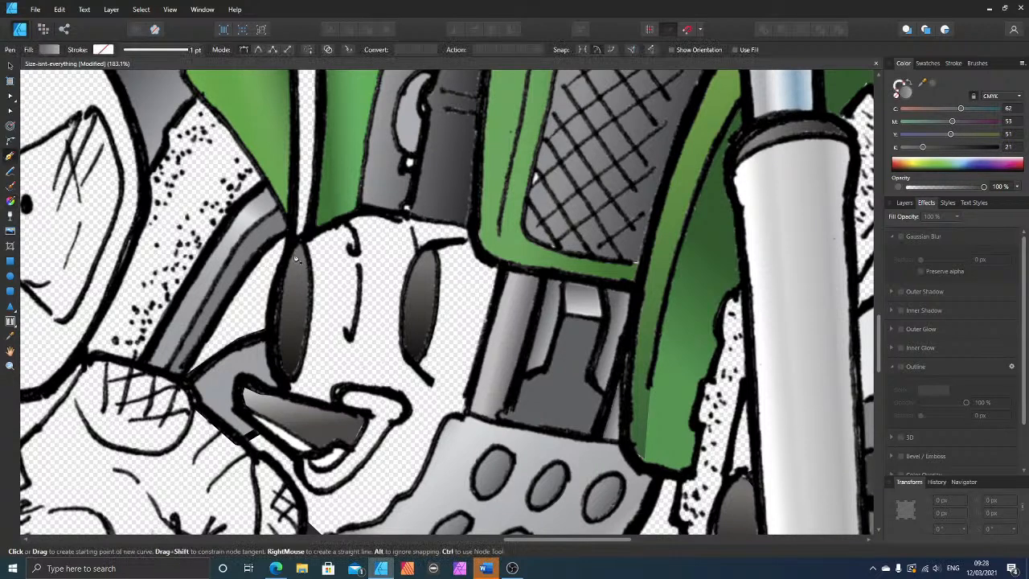
{"action": "left_click", "coordinate": [342, 218]}
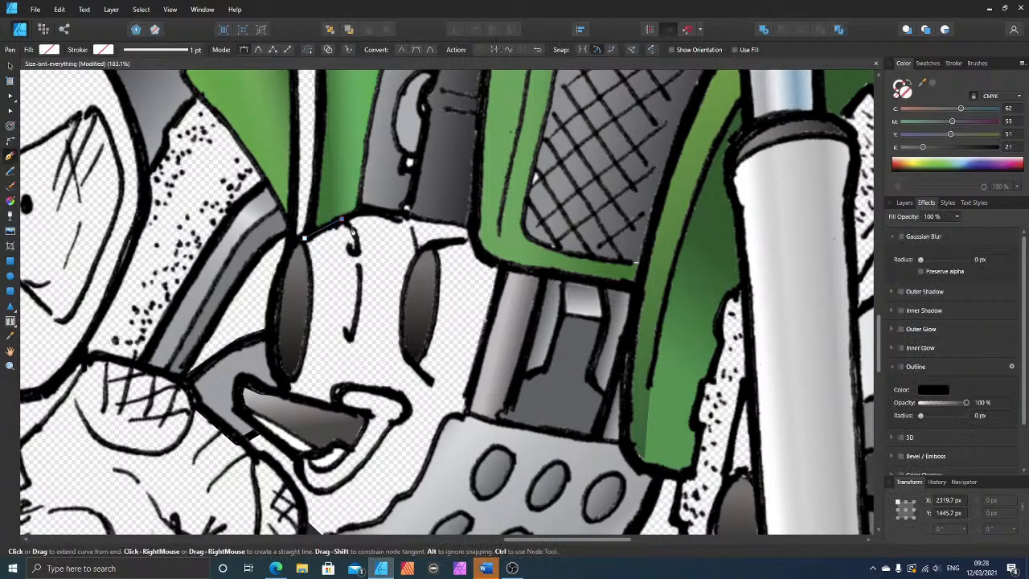
{"action": "left_click", "coordinate": [352, 230]}
{"action": "left_click", "coordinate": [357, 249]}
{"action": "left_click", "coordinate": [361, 282]}
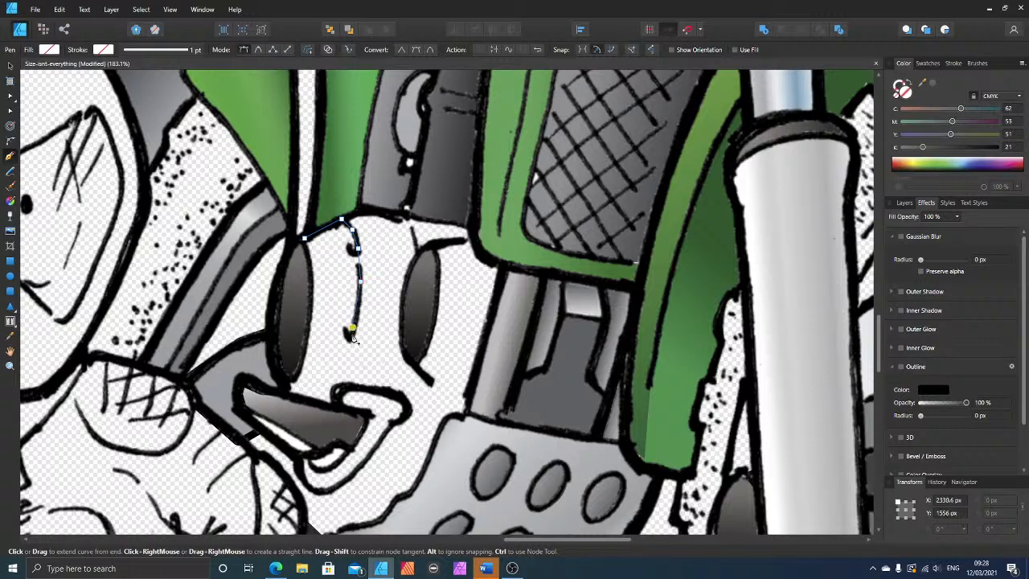
{"action": "left_click", "coordinate": [350, 341]}
{"action": "left_click", "coordinate": [286, 395]}
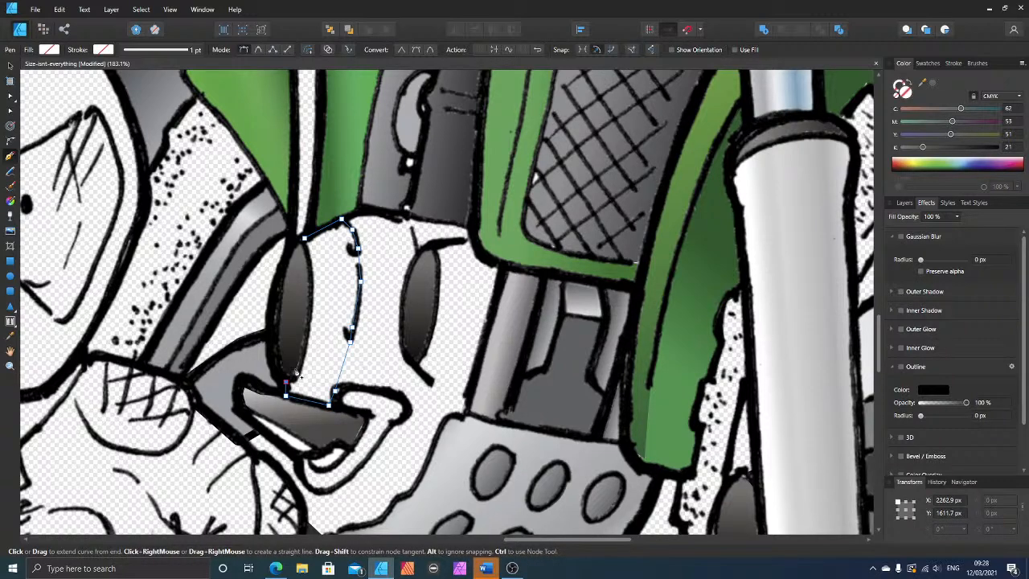
{"action": "left_click", "coordinate": [295, 368]}
{"action": "left_click", "coordinate": [311, 308]}
{"action": "left_click", "coordinate": [309, 271]}
{"action": "left_click", "coordinate": [305, 240]}
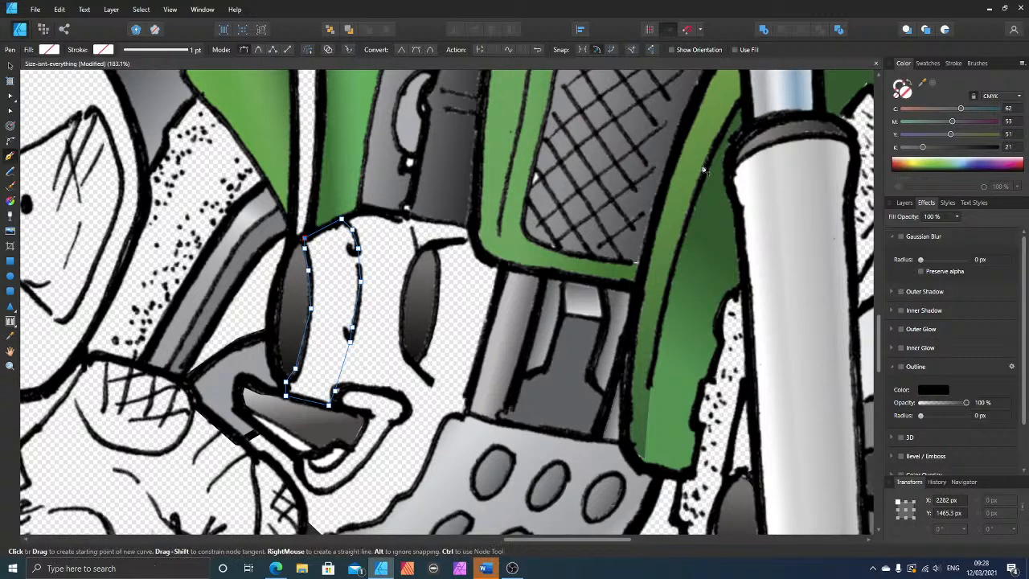
{"action": "left_click", "coordinate": [923, 149]}
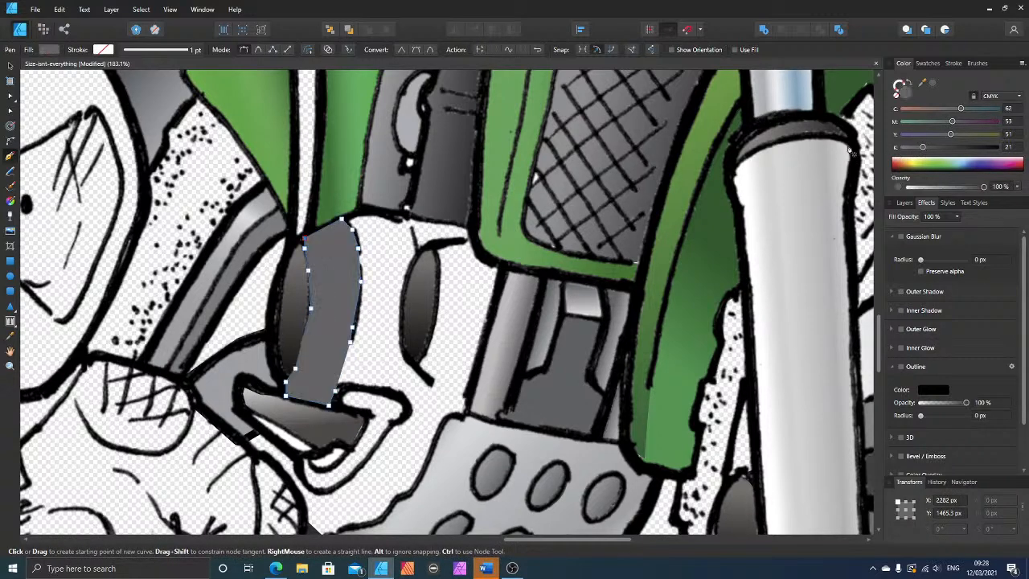
Step: Move the new engine face shape beneath the Motorbike-NBG.png line art and darken its fill to K 66
{"action": "left_click", "coordinate": [10, 67]}
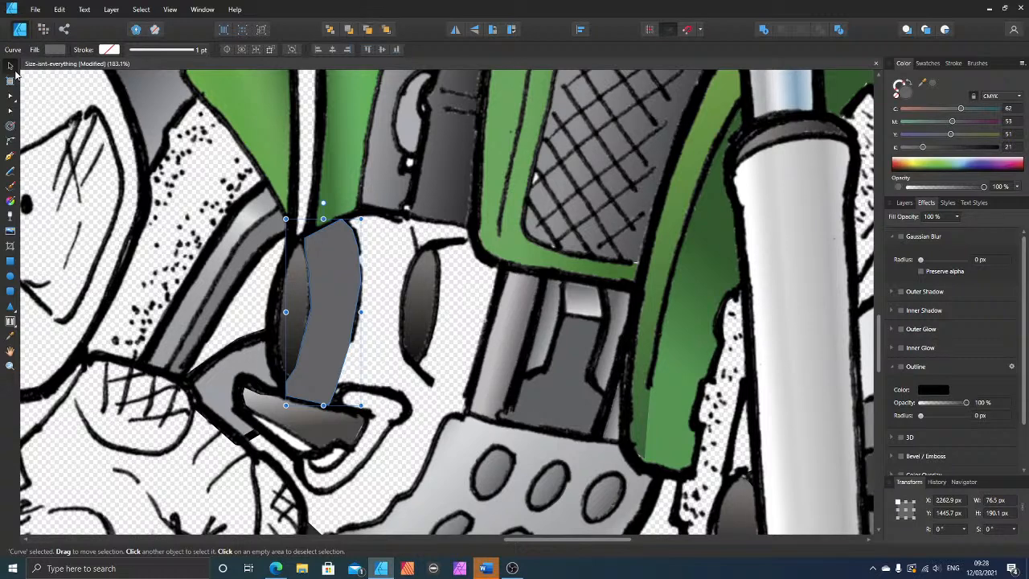
{"action": "left_click", "coordinate": [905, 203]}
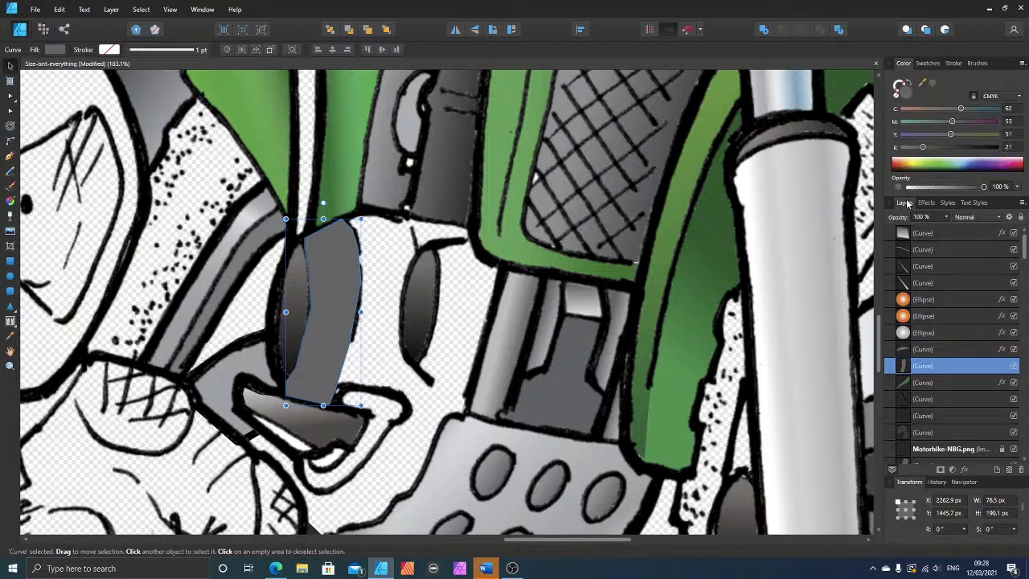
{"action": "key", "text": "ctrl+bracketleft"}
{"action": "key", "text": "ctrl+bracketleft"}
{"action": "key", "text": "ctrl+bracketleft"}
{"action": "key", "text": "ctrl+bracketleft"}
{"action": "key", "text": "ctrl+bracketleft"}
{"action": "key", "text": "ctrl+bracketleft"}
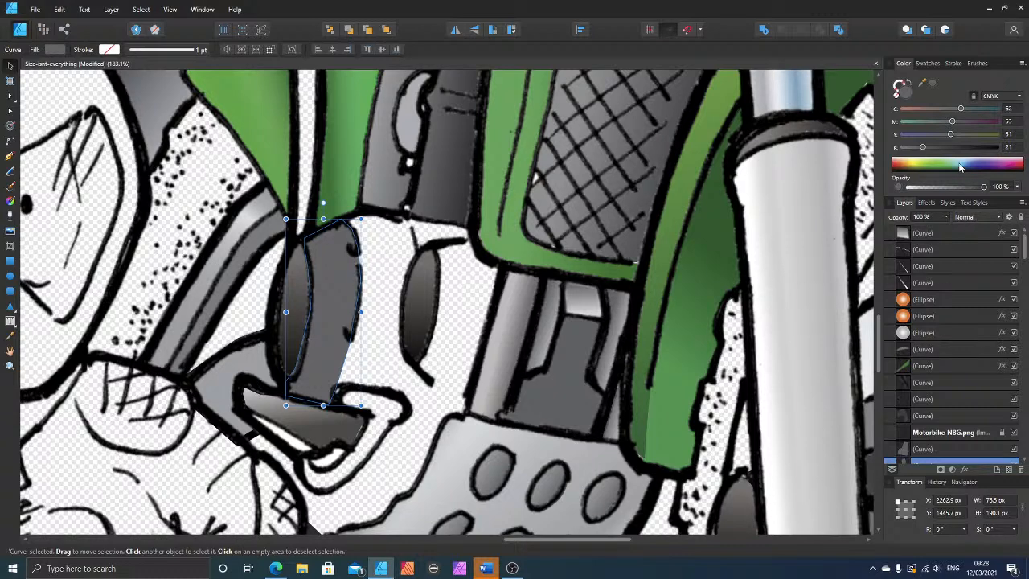
{"action": "left_click_drag", "start_coordinate": [953, 148], "coordinate": [965, 148]}
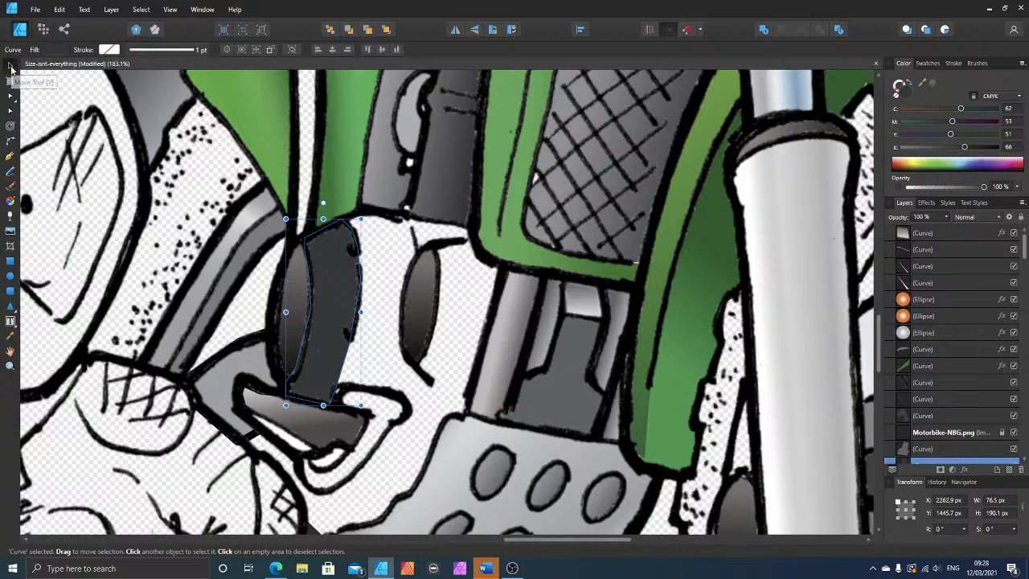
{"action": "left_click", "coordinate": [10, 201]}
{"action": "left_click_drag", "start_coordinate": [304, 209], "coordinate": [339, 285]}
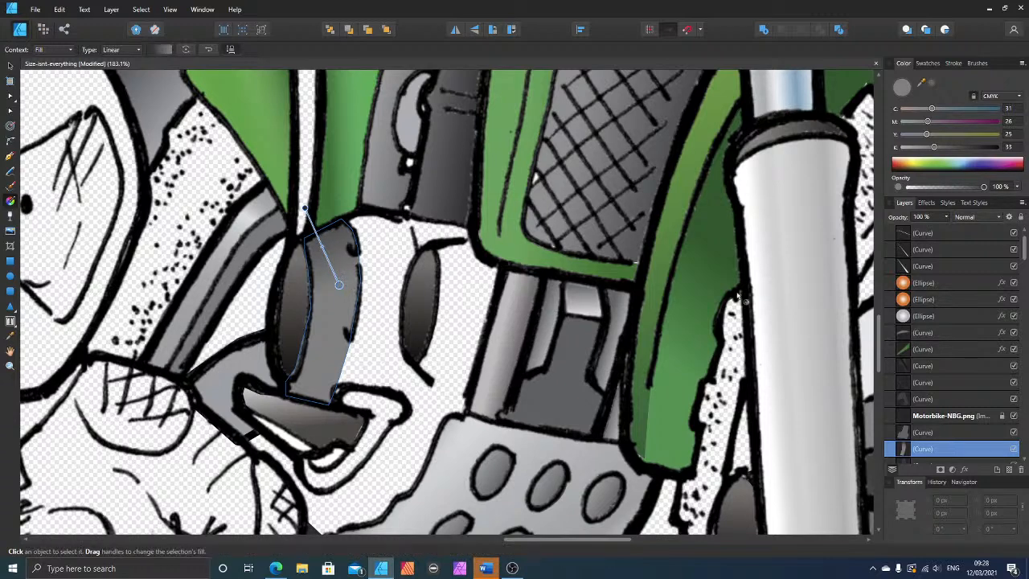
{"action": "left_click", "coordinate": [979, 148]}
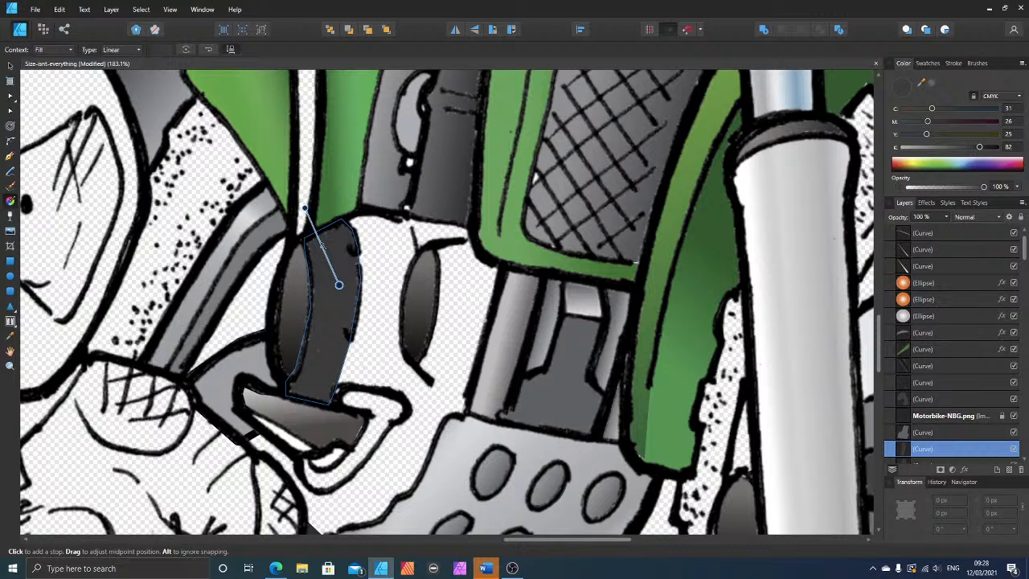
{"action": "left_click", "coordinate": [322, 247]}
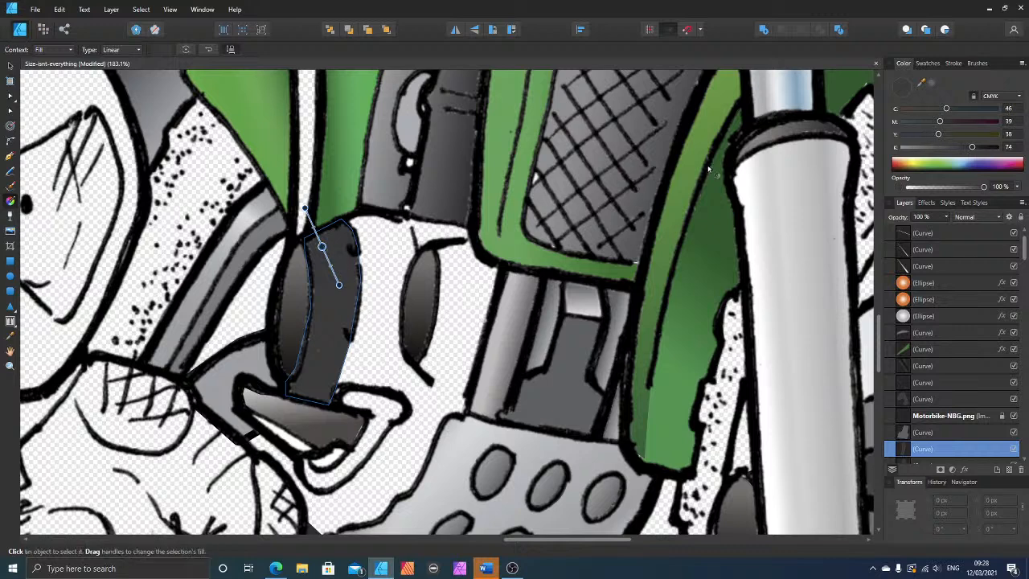
{"action": "left_click", "coordinate": [910, 149]}
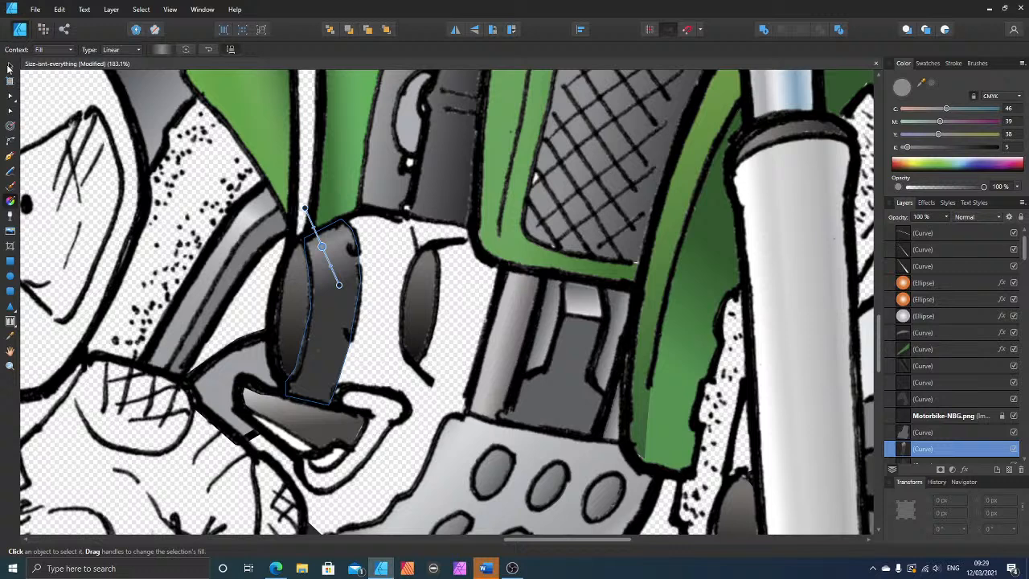
{"action": "left_click", "coordinate": [9, 67]}
{"action": "key", "text": "ctrl+z"}
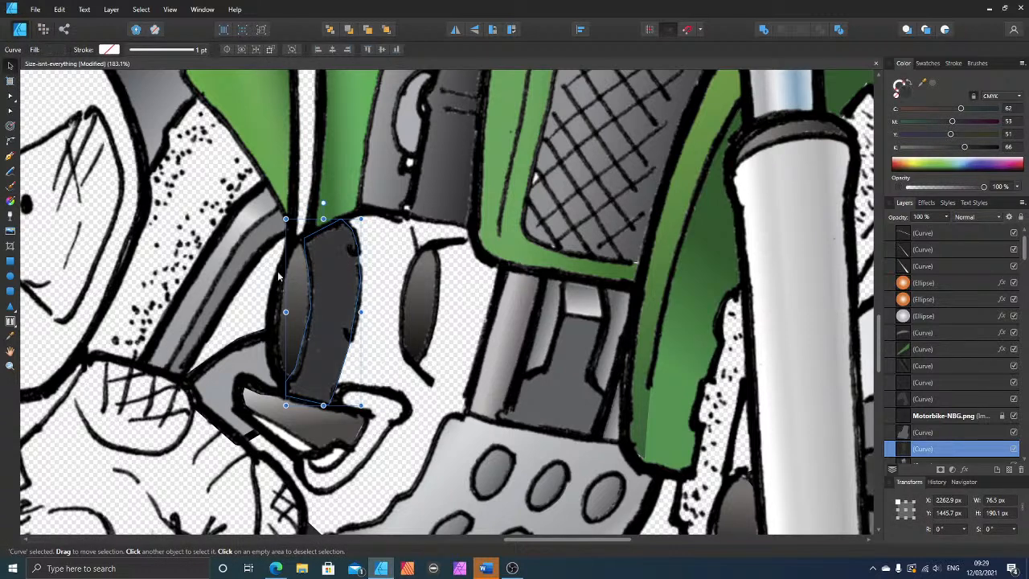
Step: Apply a linear gradient rising from the face shape's lower edge and add a midway stop with K 7
{"action": "left_click", "coordinate": [10, 202]}
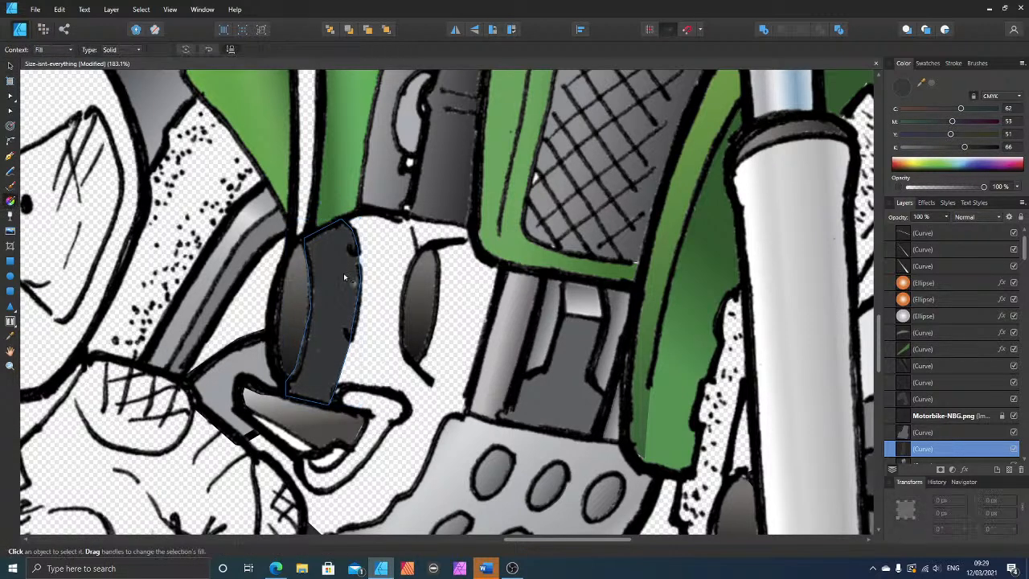
{"action": "left_click_drag", "start_coordinate": [309, 393], "coordinate": [330, 351]}
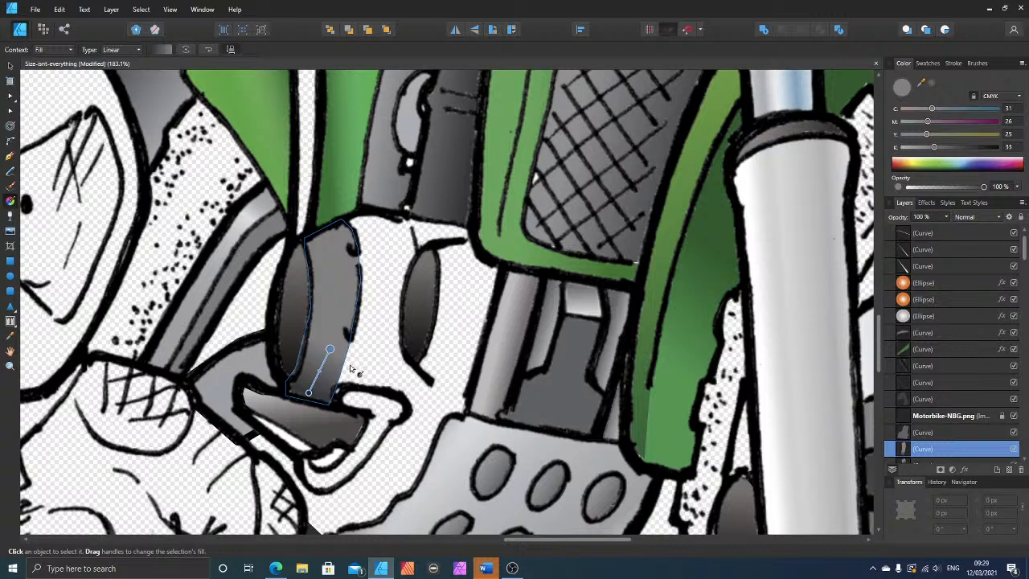
{"action": "left_click", "coordinate": [320, 370]}
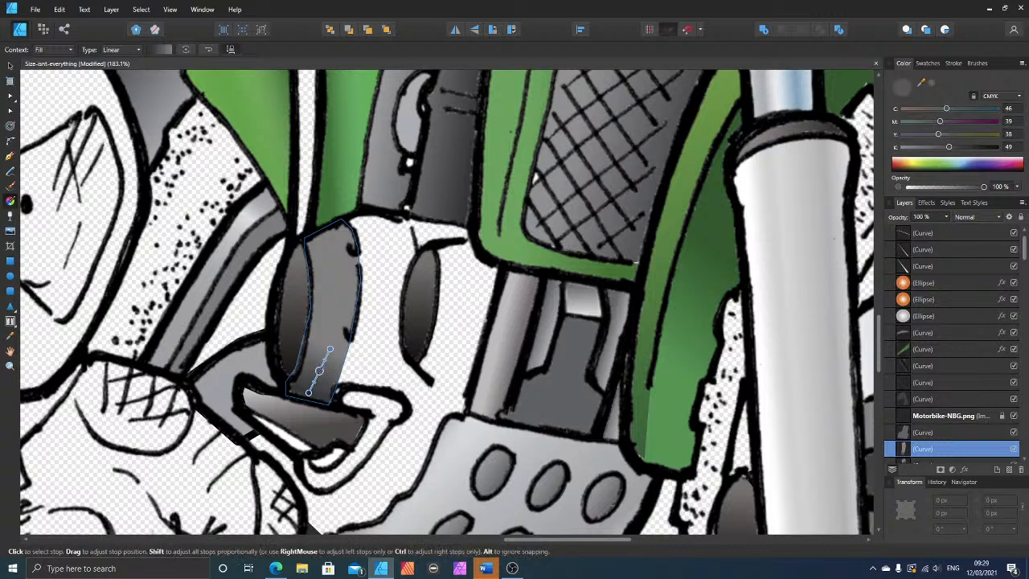
{"action": "left_click", "coordinate": [909, 147]}
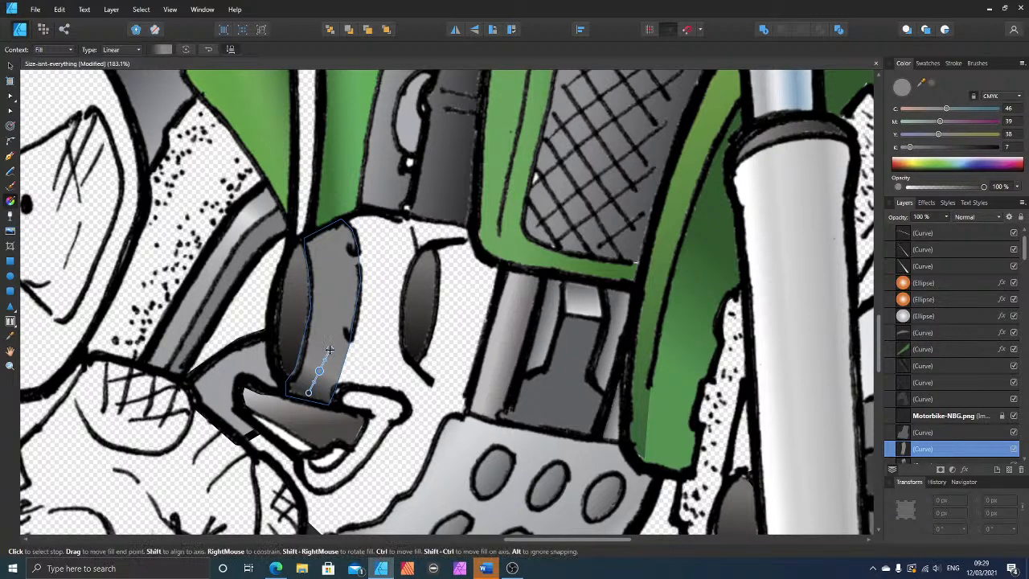
Step: Set the gradient's upper end stop to 0% opacity and deselect the shape
{"action": "left_click", "coordinate": [330, 350]}
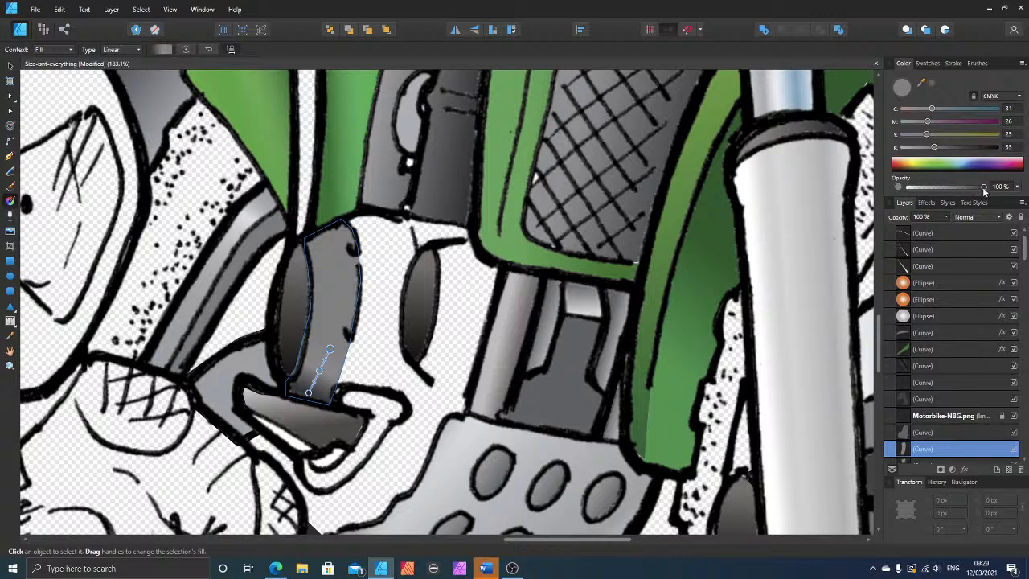
{"action": "left_click_drag", "start_coordinate": [983, 186], "coordinate": [896, 189]}
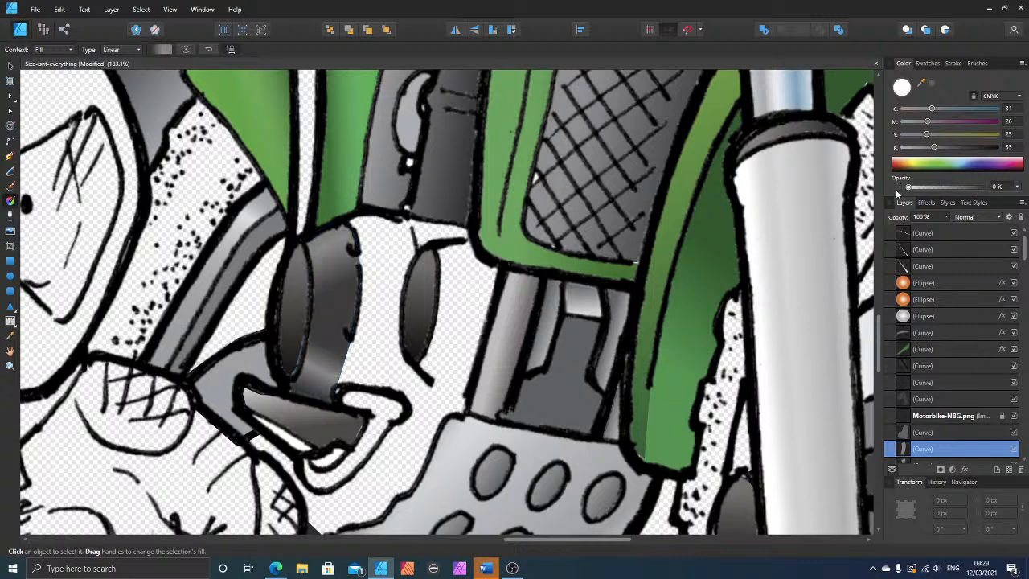
{"action": "left_click", "coordinate": [9, 67]}
{"action": "left_click", "coordinate": [191, 194]}
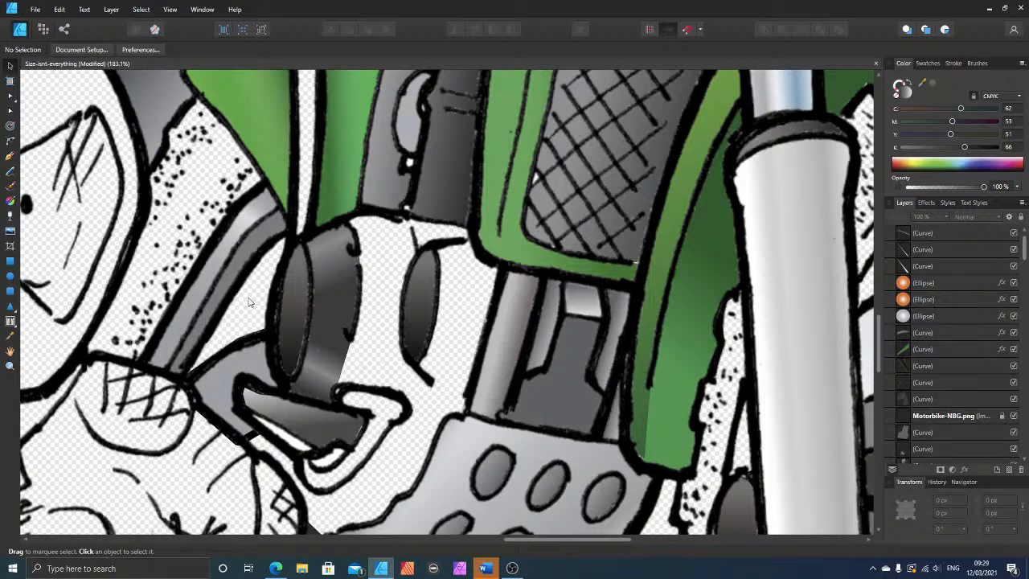
{"action": "scroll", "coordinate": [249, 303], "scroll_direction": "down", "scroll_amount": 5}
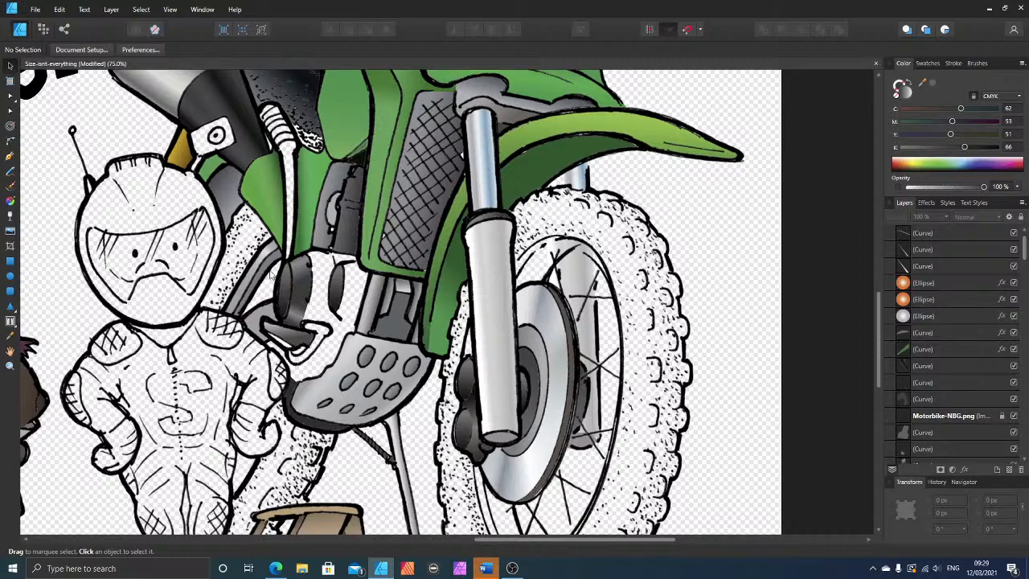
{"action": "scroll", "coordinate": [323, 283], "scroll_direction": "up", "scroll_amount": 4}
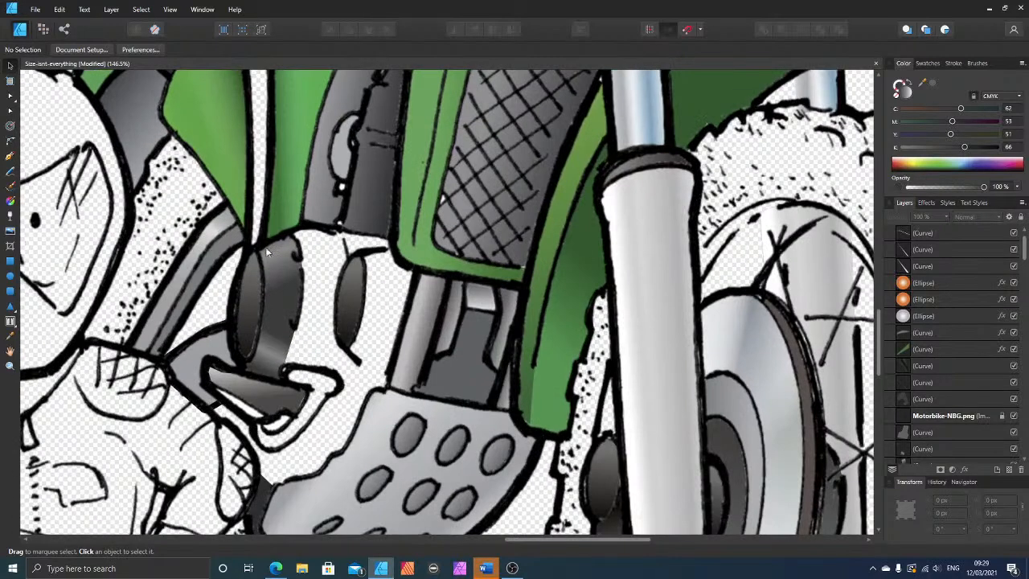
{"action": "scroll", "coordinate": [349, 282], "scroll_direction": "up", "scroll_amount": 2}
{"action": "scroll", "coordinate": [350, 282], "scroll_direction": "up", "scroll_amount": 1}
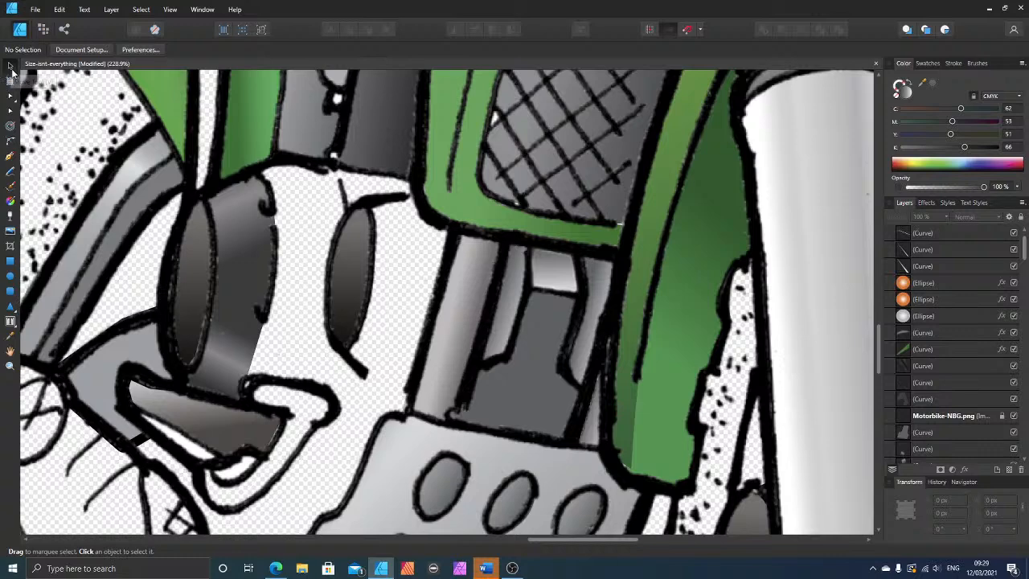
{"action": "left_click", "coordinate": [237, 265]}
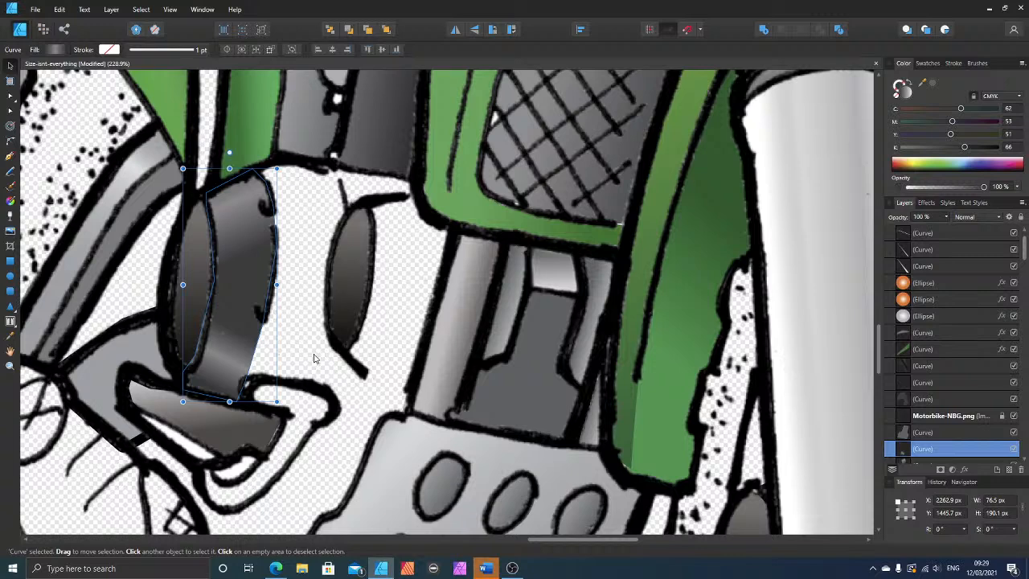
{"action": "left_click", "coordinate": [309, 281]}
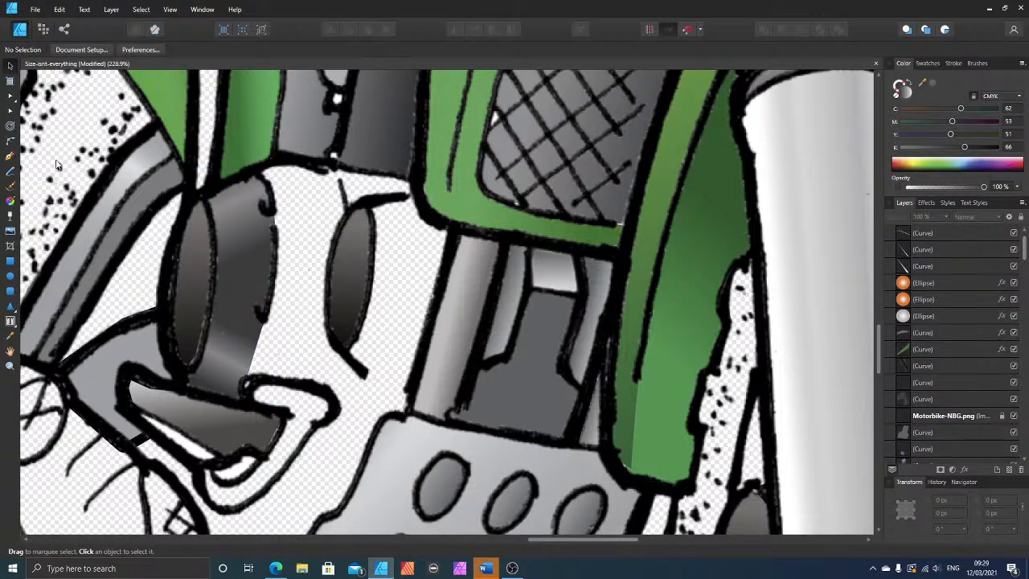
Step: Draw a closed shape over the engine face between the centre line and the right eye, and fill it with grey C 62, M 53, Y 51, K 21
{"action": "left_click", "coordinate": [11, 156]}
{"action": "left_click_drag", "start_coordinate": [252, 167], "coordinate": [348, 205]}
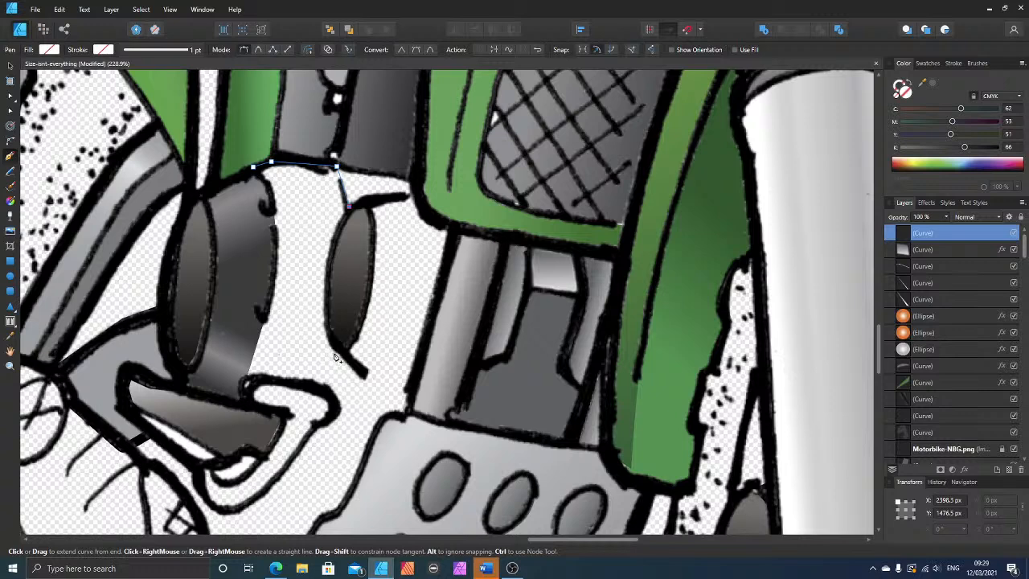
{"action": "left_click_drag", "start_coordinate": [337, 351], "coordinate": [328, 389]}
{"action": "left_click_drag", "start_coordinate": [246, 383], "coordinate": [265, 317]}
{"action": "left_click_drag", "start_coordinate": [277, 232], "coordinate": [270, 193]}
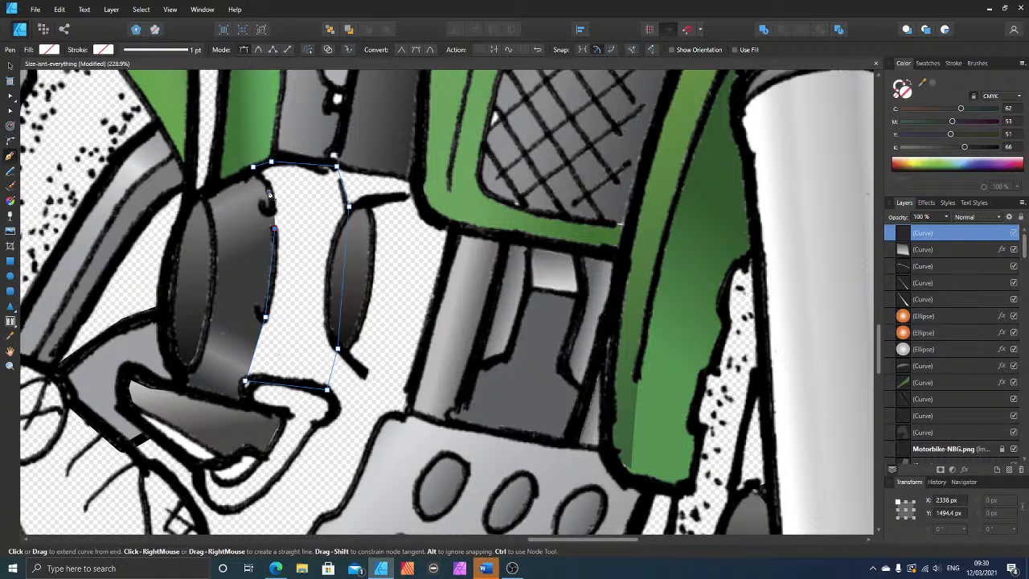
{"action": "left_click", "coordinate": [253, 168]}
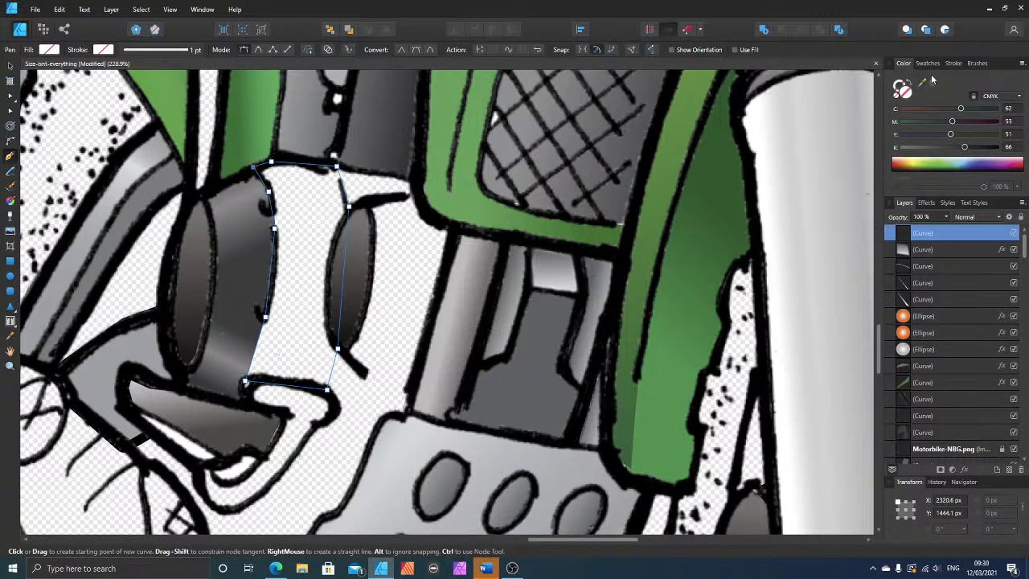
{"action": "left_click", "coordinate": [933, 83]}
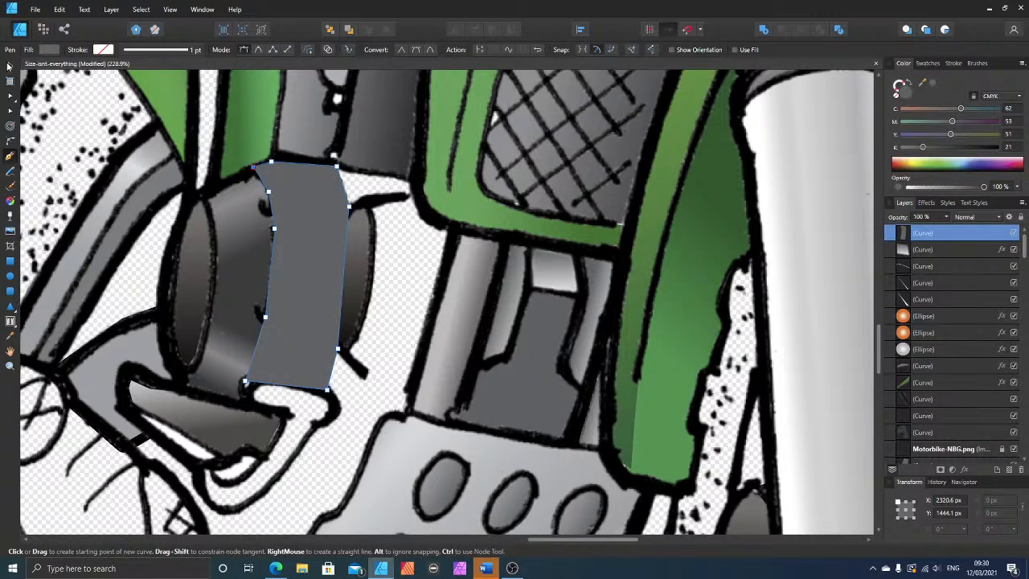
Step: Move the shape beside the right eye beneath the Motorbike-NBG.png line art and darken its fill to K 71
{"action": "left_click", "coordinate": [9, 66]}
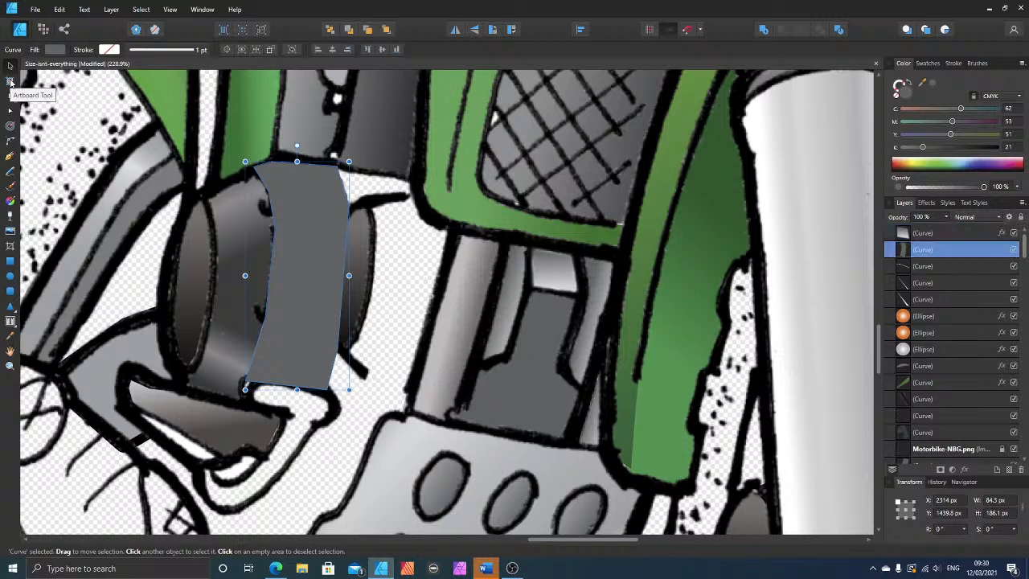
{"action": "key", "text": "ctrl+bracketleft"}
{"action": "key", "text": "ctrl+bracketleft"}
{"action": "key", "text": "ctrl+bracketleft"}
{"action": "key", "text": "ctrl+bracketleft"}
{"action": "key", "text": "ctrl+bracketleft"}
{"action": "key", "text": "ctrl+bracketleft"}
{"action": "key", "text": "ctrl+bracketleft"}
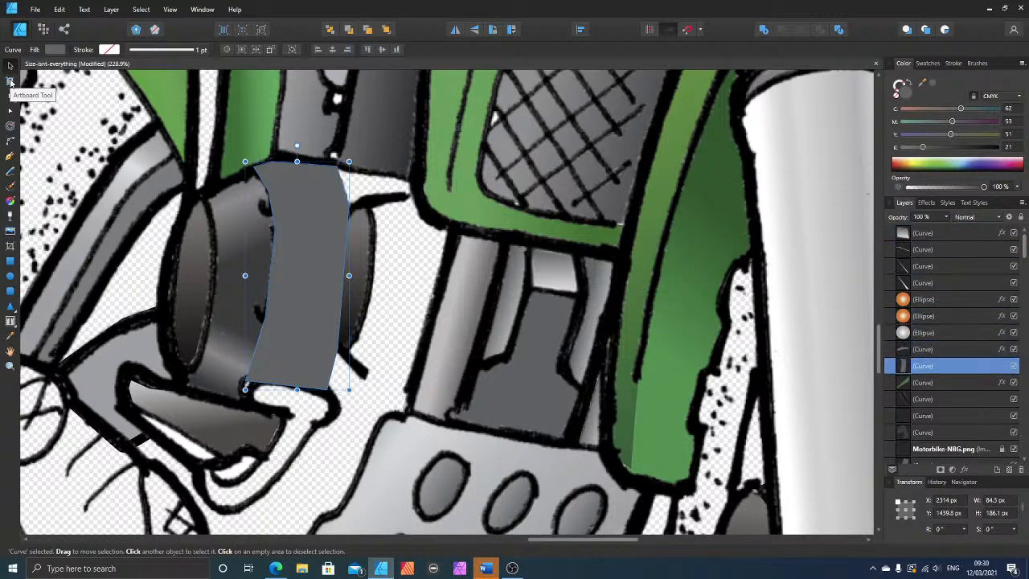
{"action": "key", "text": "ctrl+bracketleft"}
{"action": "key", "text": "ctrl+bracketleft"}
{"action": "key", "text": "ctrl+bracketleft"}
{"action": "key", "text": "ctrl+bracketleft"}
{"action": "key", "text": "ctrl+bracketleft"}
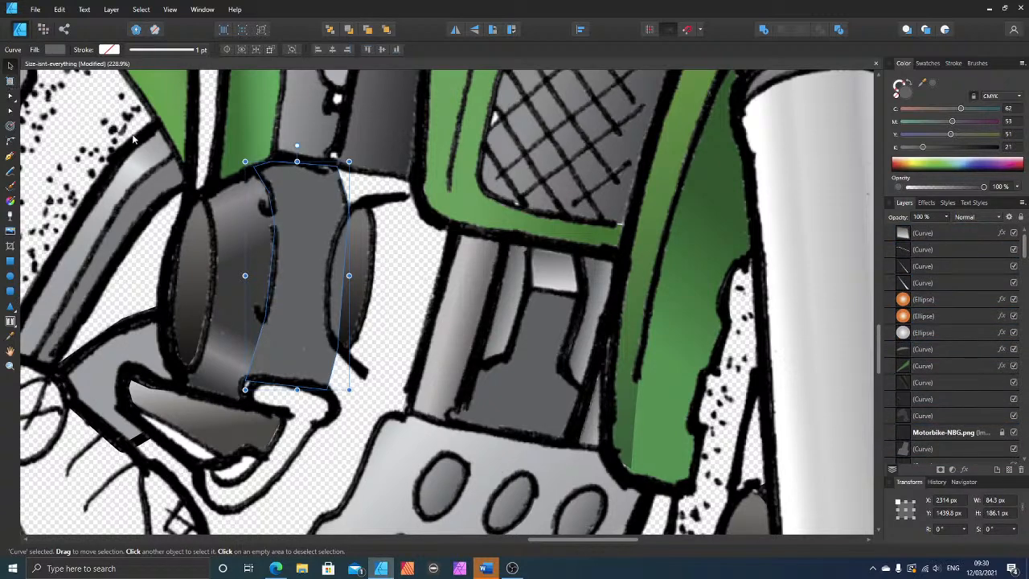
{"action": "left_click", "coordinate": [960, 148]}
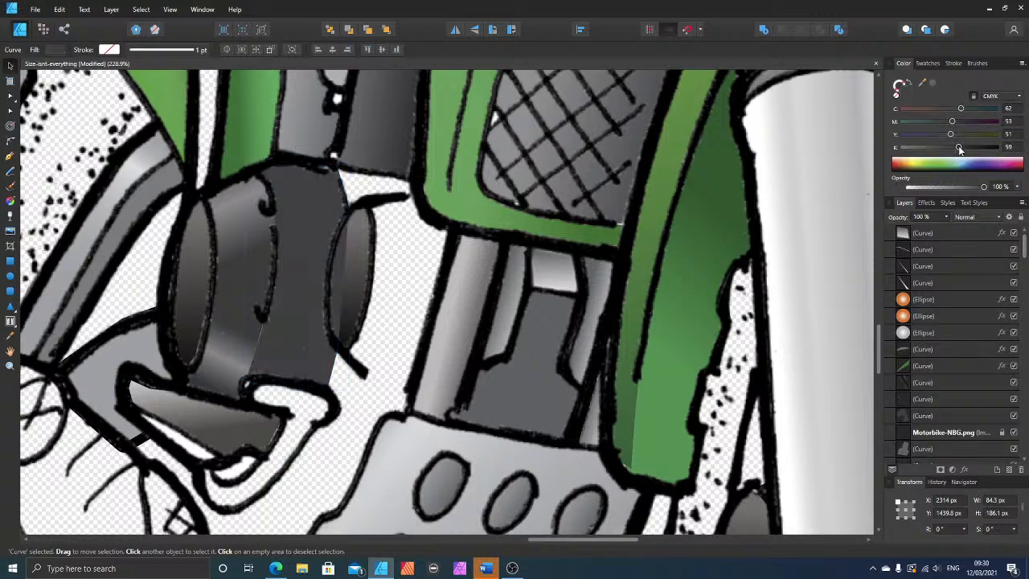
{"action": "left_click_drag", "start_coordinate": [960, 148], "coordinate": [969, 148]}
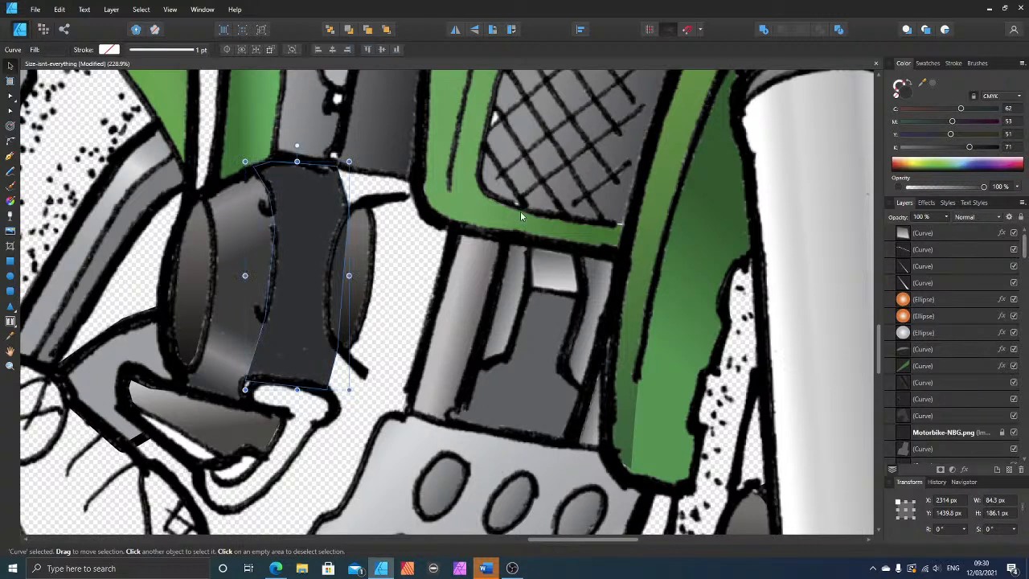
Step: Adjust the shape's lower-left nodes to meet the neighbouring shape and curve its right edge along the right eye's outline
{"action": "left_click", "coordinate": [14, 110]}
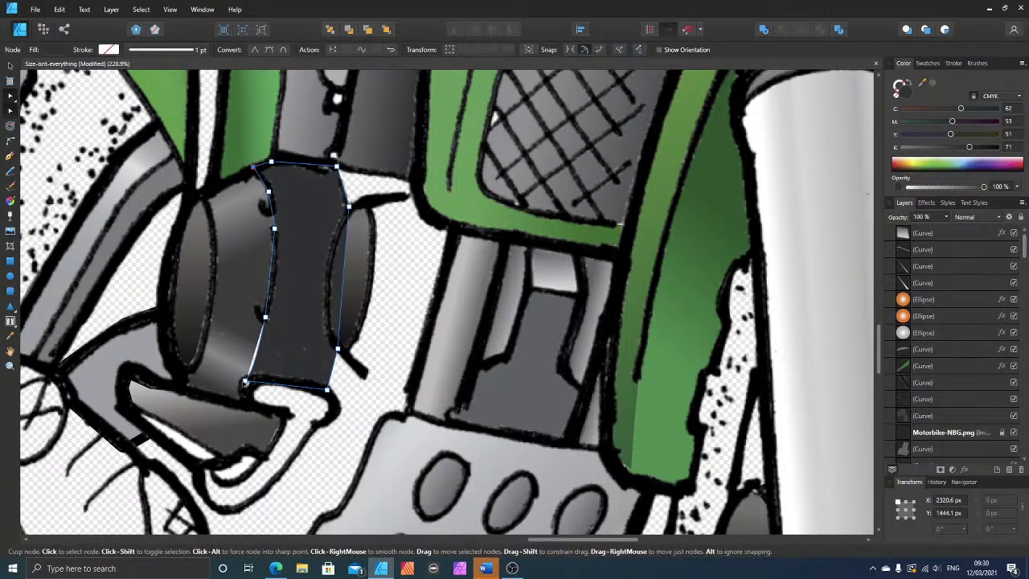
{"action": "left_click", "coordinate": [246, 384]}
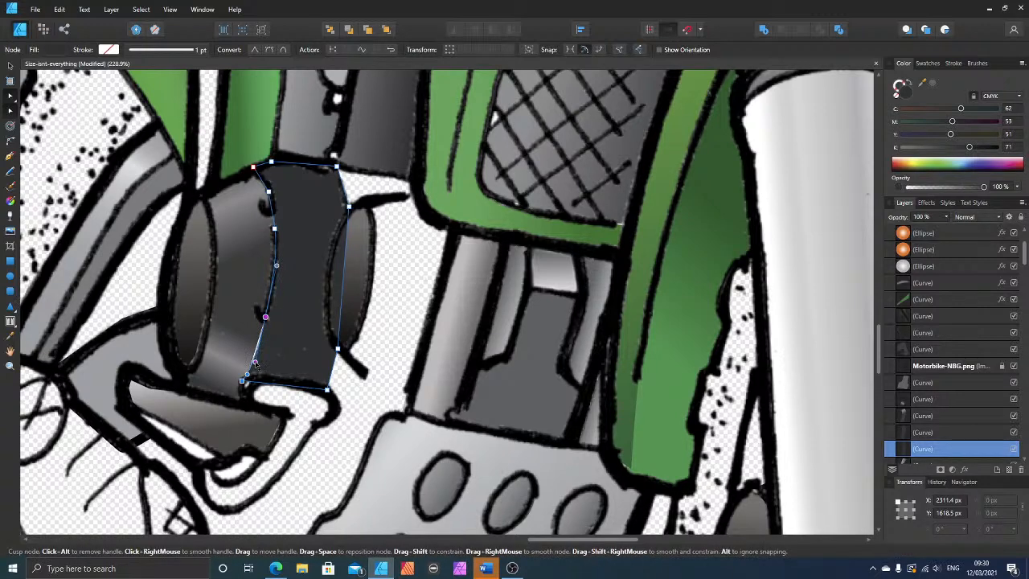
{"action": "left_click", "coordinate": [265, 318]}
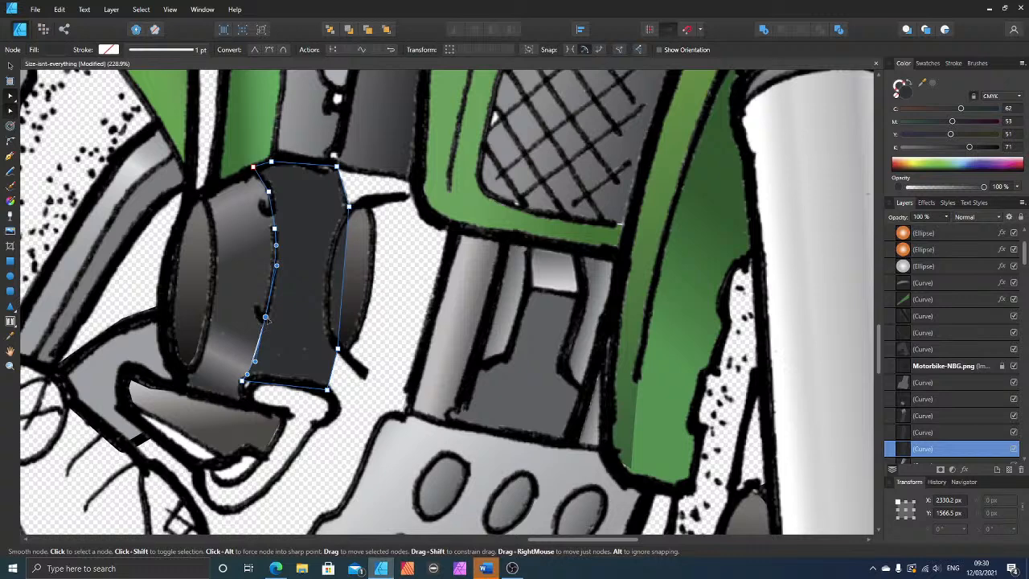
{"action": "key", "text": "Left"}
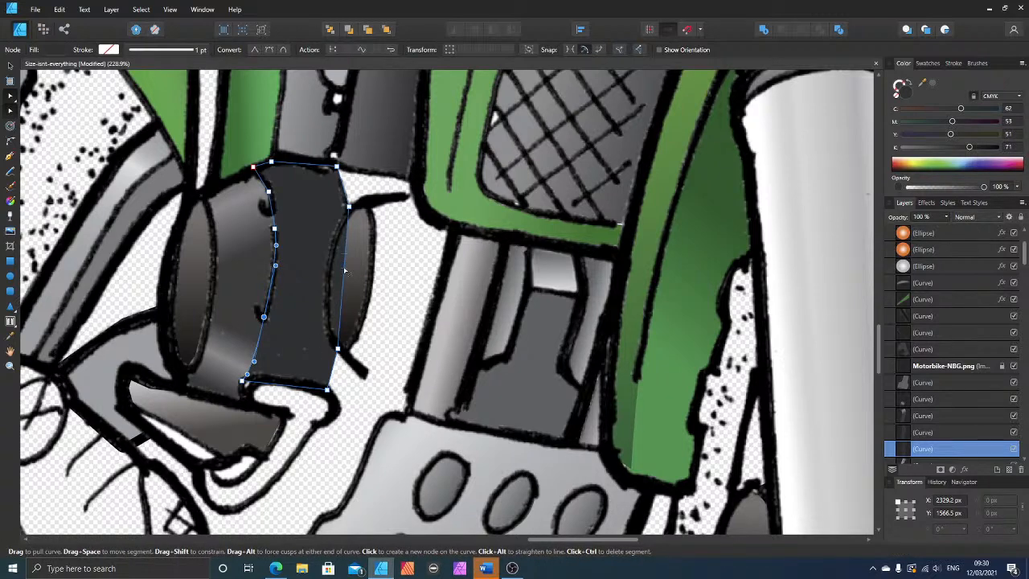
{"action": "left_click_drag", "start_coordinate": [344, 271], "coordinate": [328, 283]}
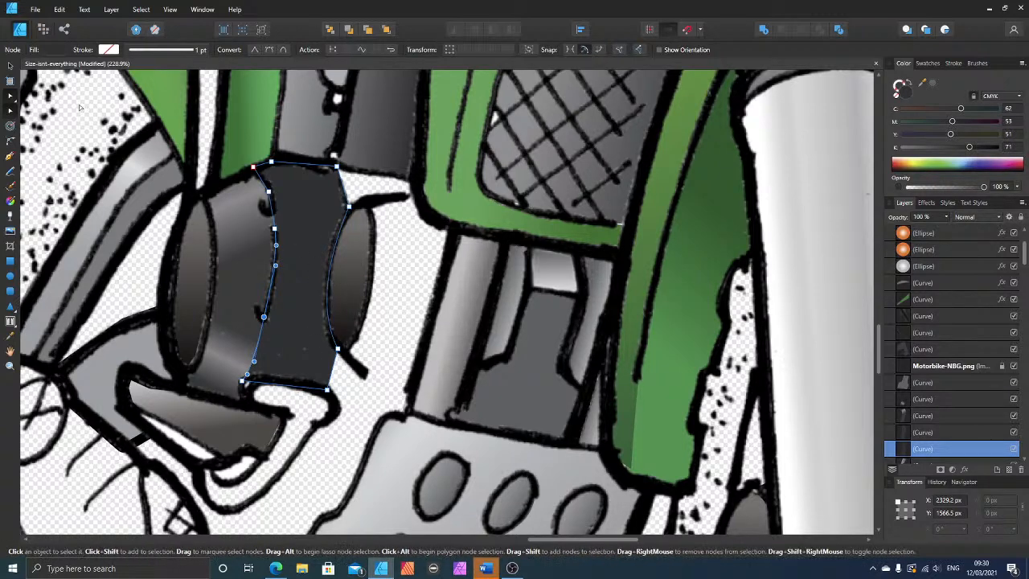
{"action": "left_click", "coordinate": [10, 65]}
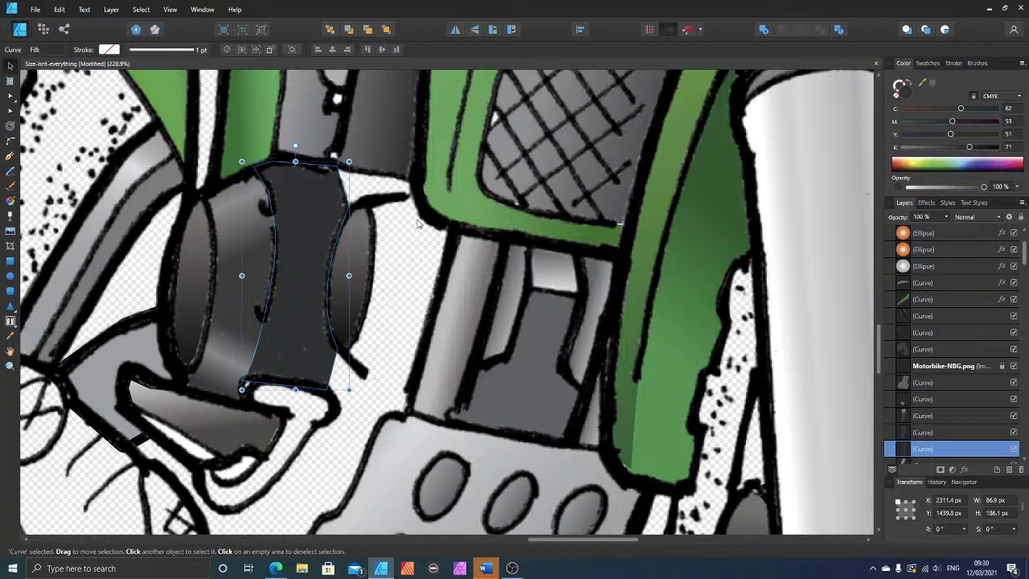
{"action": "left_click", "coordinate": [10, 201]}
{"action": "left_click_drag", "start_coordinate": [320, 154], "coordinate": [299, 286]}
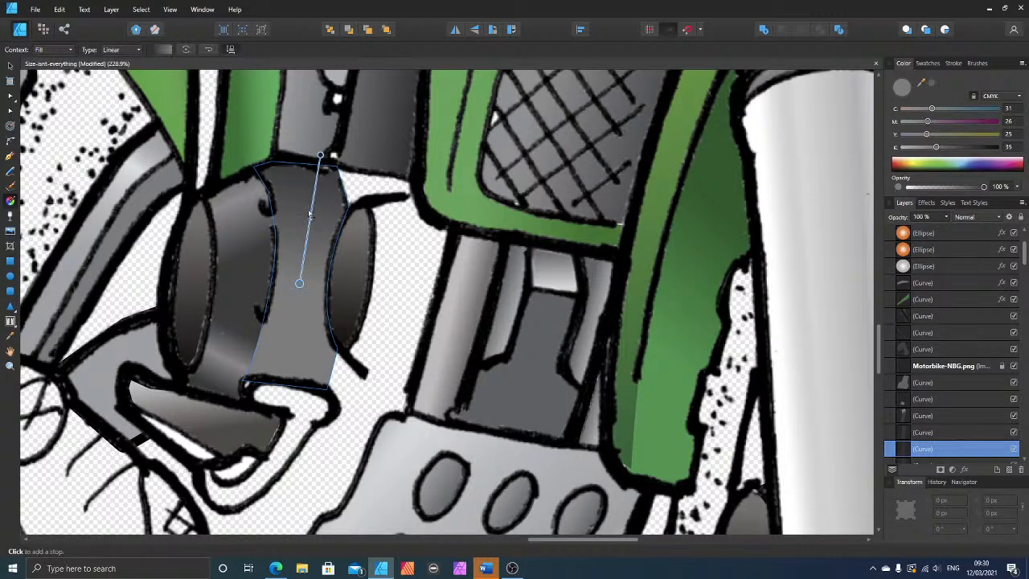
{"action": "left_click_drag", "start_coordinate": [310, 218], "coordinate": [317, 195]}
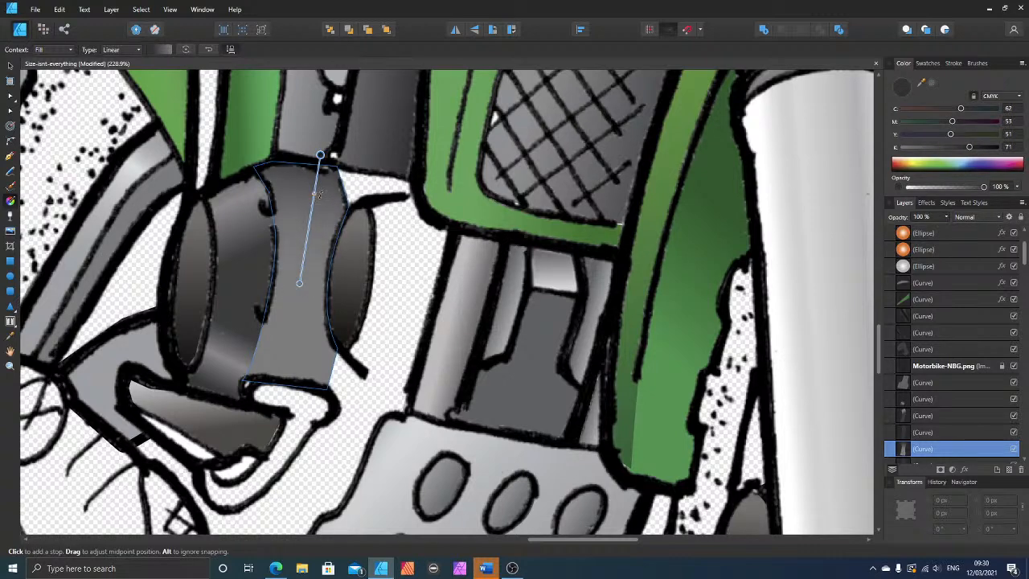
{"action": "left_click", "coordinate": [299, 283]}
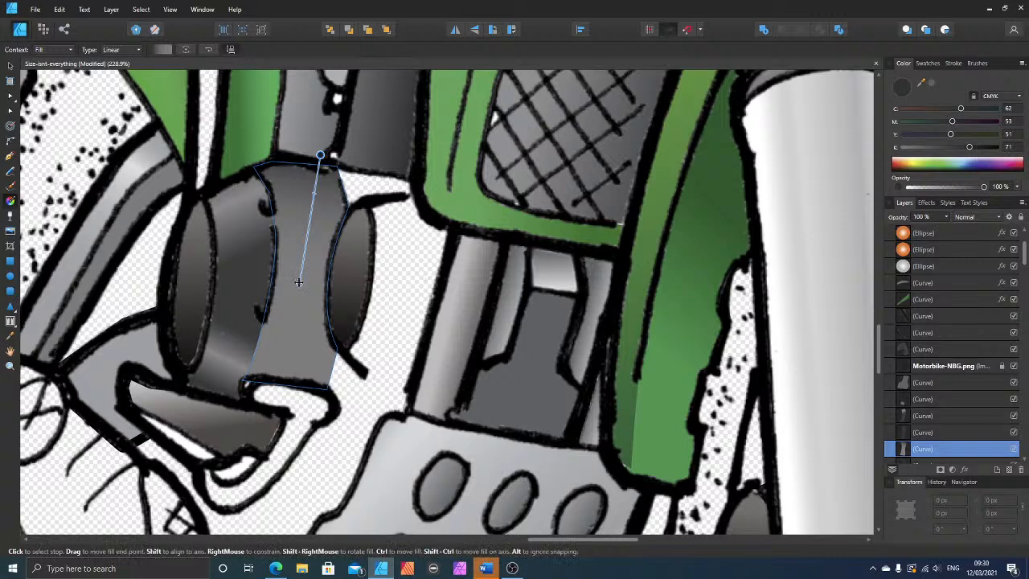
{"action": "left_click_drag", "start_coordinate": [966, 148], "coordinate": [984, 152]}
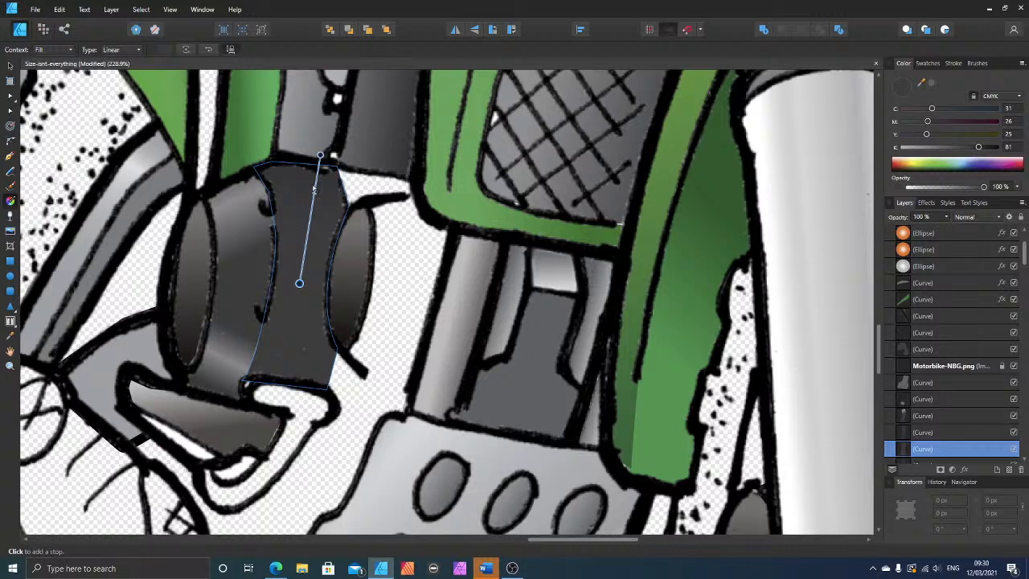
{"action": "left_click", "coordinate": [316, 186]}
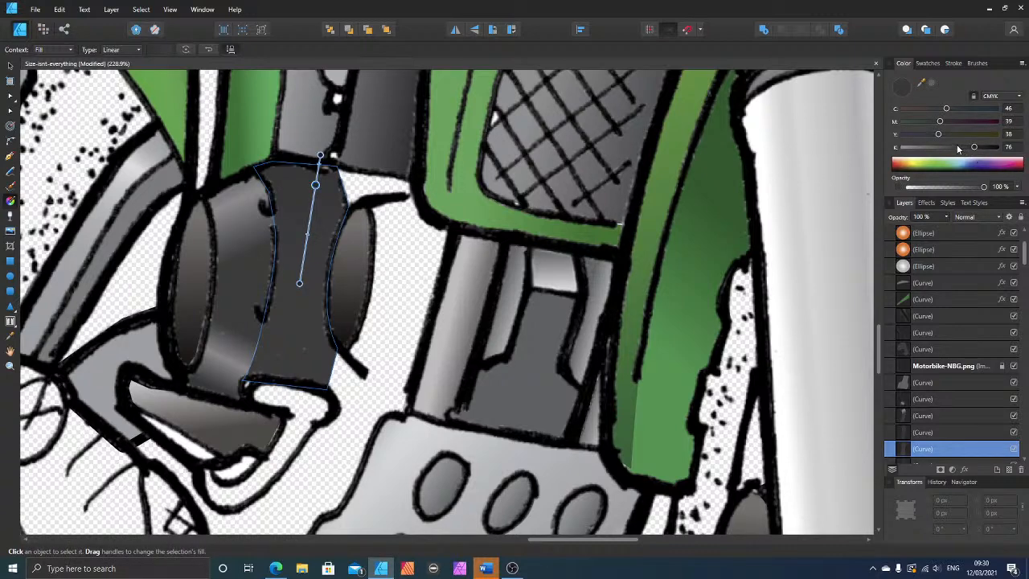
{"action": "left_click_drag", "start_coordinate": [958, 148], "coordinate": [911, 147]}
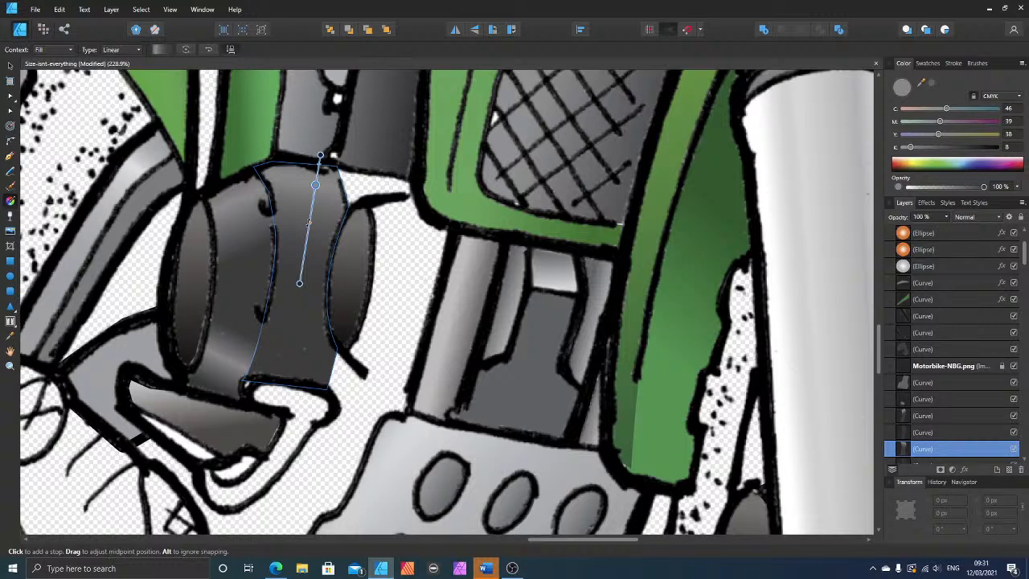
{"action": "left_click", "coordinate": [9, 65]}
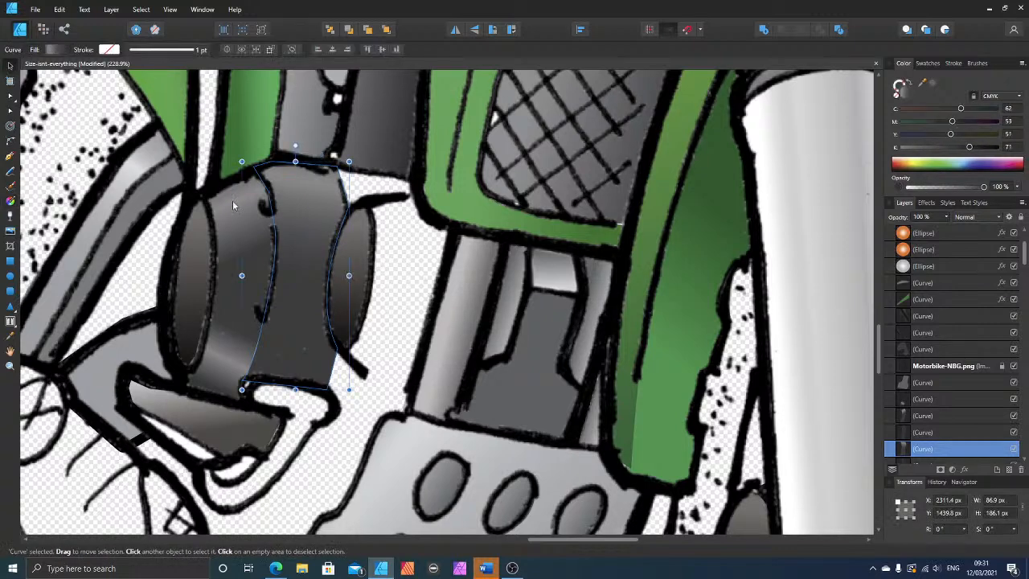
{"action": "key", "text": "ctrl+z"}
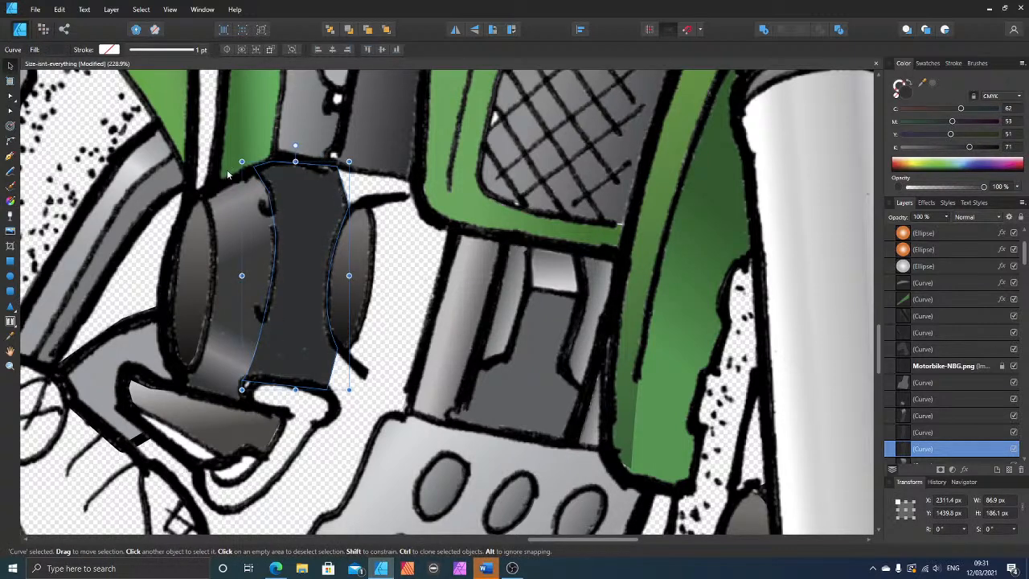
Step: Apply a linear gradient to the shape beside the right eye from its lower edge upward, with a 0% opacity end stop and the midpoint nearer the lower edge
{"action": "left_click", "coordinate": [11, 201]}
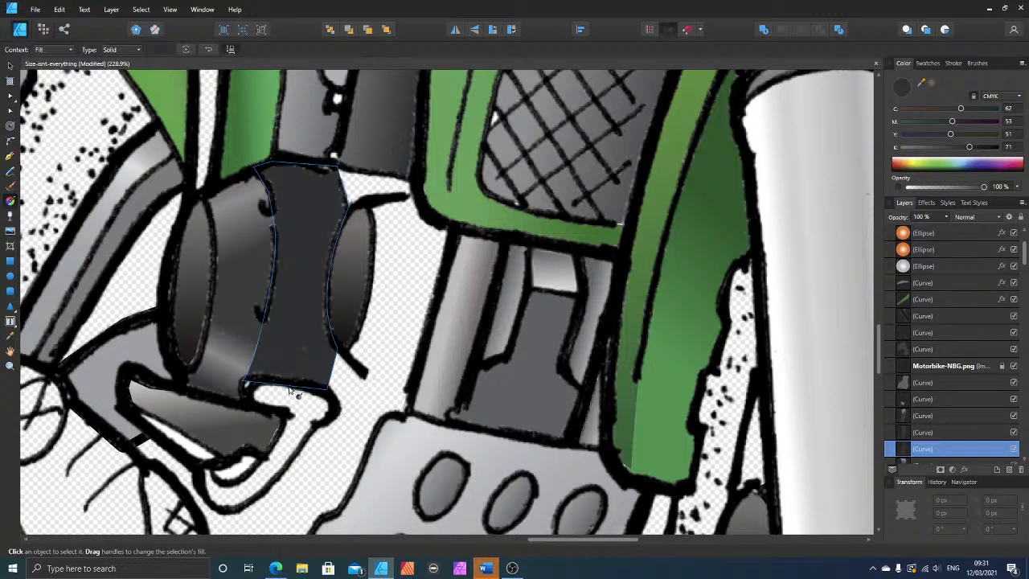
{"action": "left_click_drag", "start_coordinate": [288, 392], "coordinate": [308, 295]}
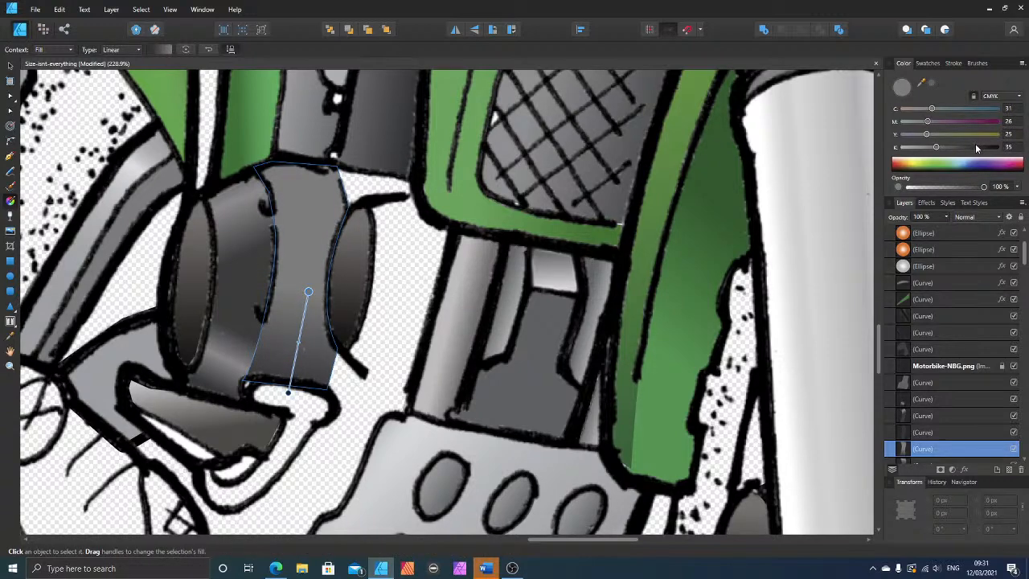
{"action": "left_click_drag", "start_coordinate": [986, 186], "coordinate": [890, 182]}
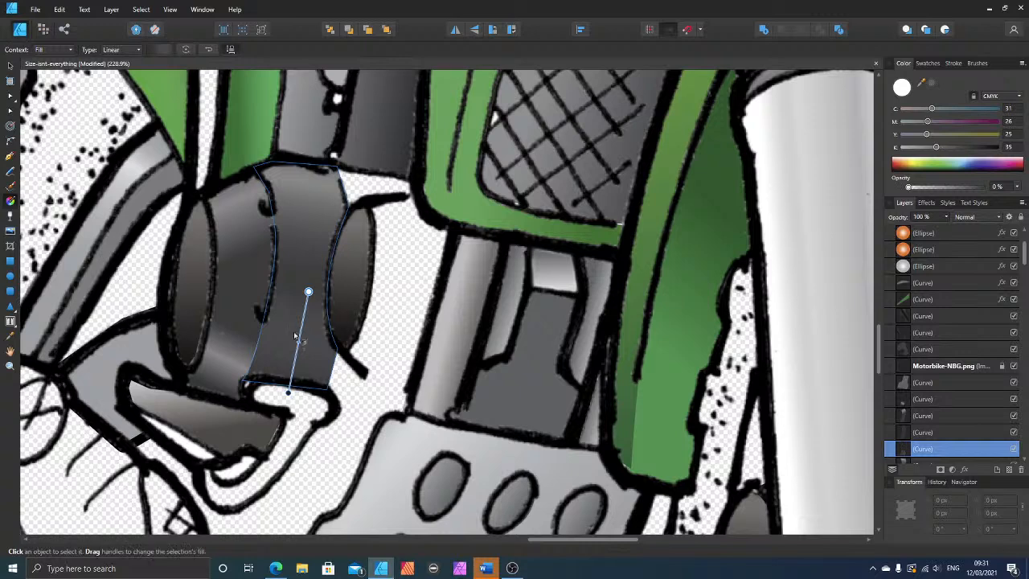
{"action": "left_click_drag", "start_coordinate": [298, 344], "coordinate": [294, 364]}
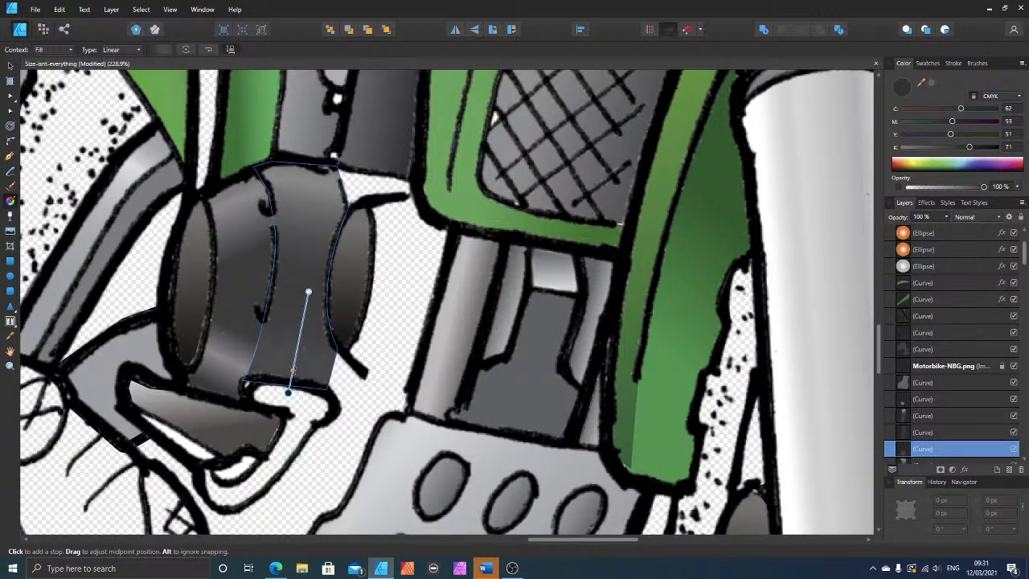
Step: Recolour the gradient's lower stop to light grey C 22, M 15, Y 18, K 0
{"action": "mouse_move", "coordinate": [917, 150]}
{"action": "left_mouse_down"}
{"action": "mouse_move", "coordinate": [902, 155]}
{"action": "mouse_move", "coordinate": [919, 150]}
{"action": "left_mouse_up"}
{"action": "left_click", "coordinate": [919, 136]}
{"action": "left_click", "coordinate": [918, 122]}
{"action": "left_click", "coordinate": [920, 111]}
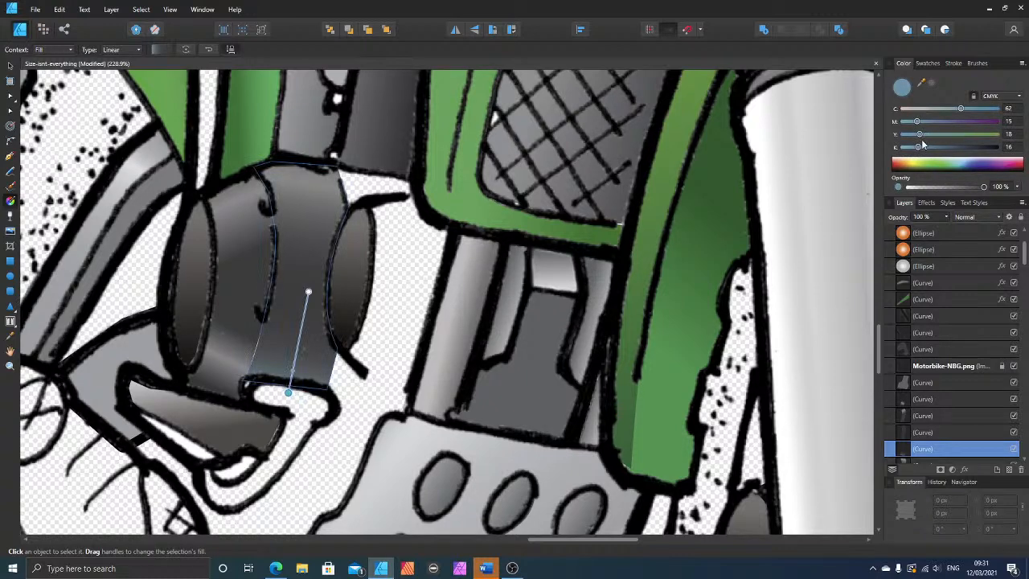
{"action": "left_click_drag", "start_coordinate": [921, 151], "coordinate": [901, 149]}
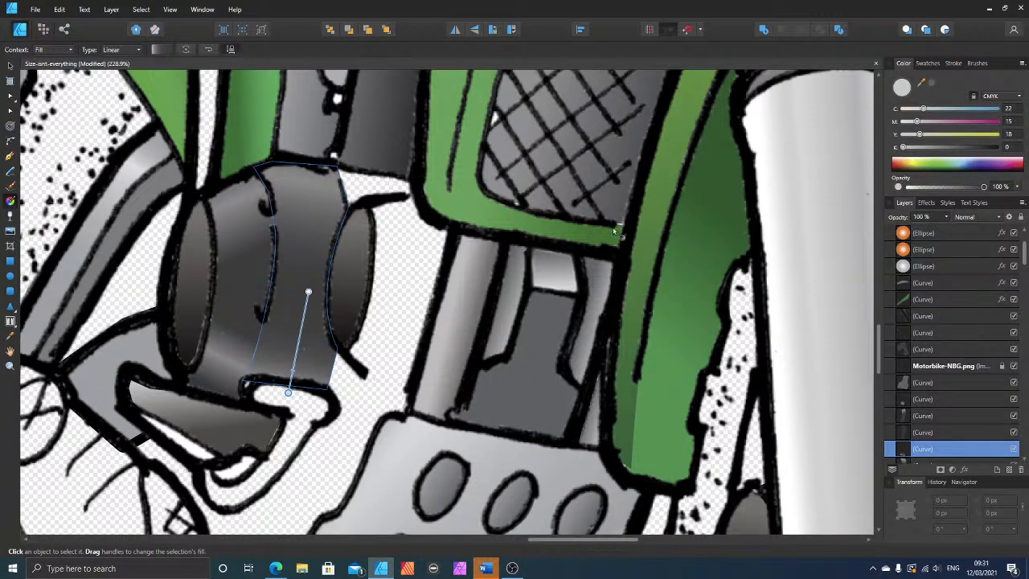
{"action": "left_click", "coordinate": [11, 69]}
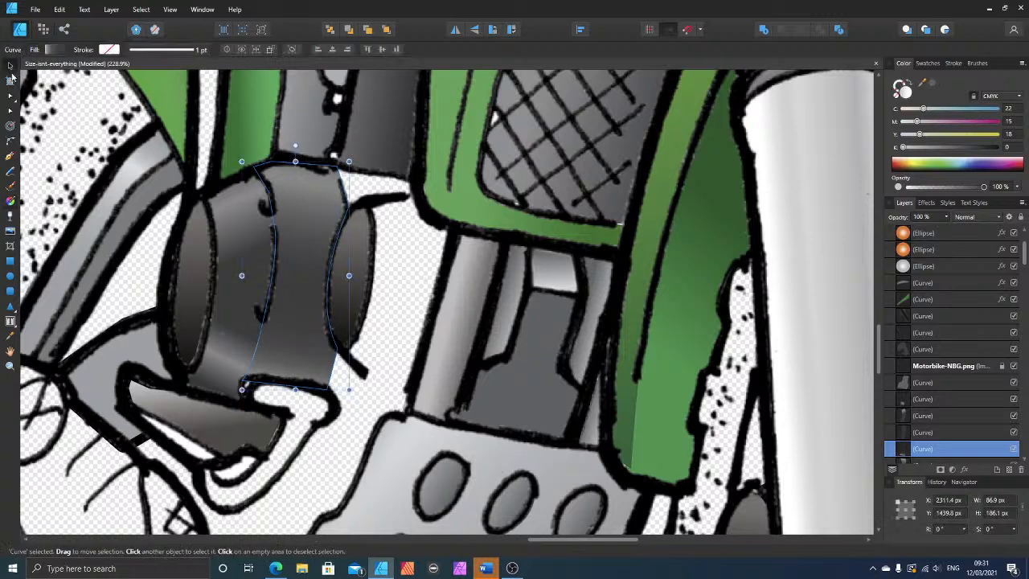
Step: Reshape the neighbouring shape's lower-right corner and edge along the centre seam to meet the adjoining shape, and deselect it
{"action": "left_click", "coordinate": [10, 97]}
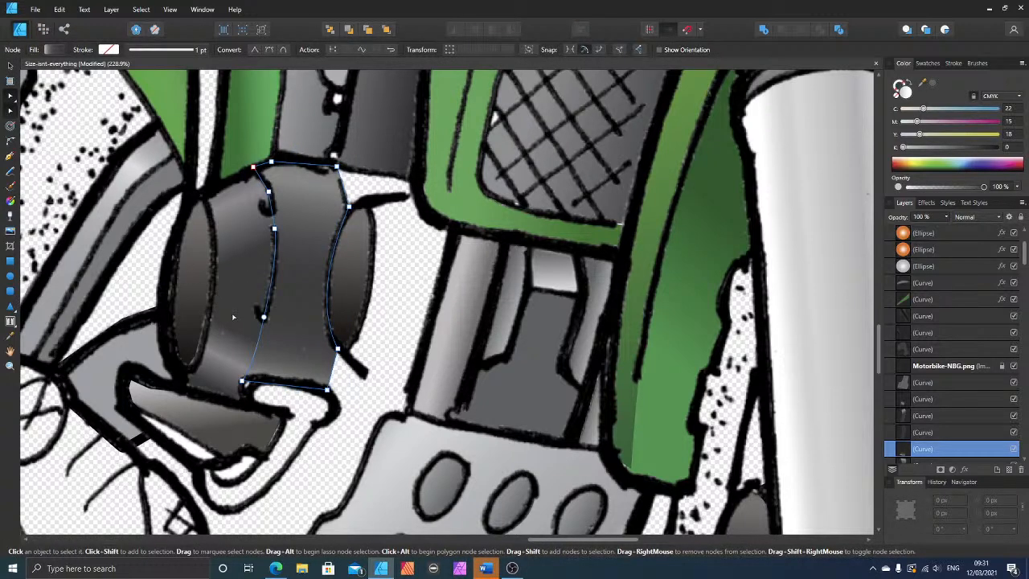
{"action": "left_click", "coordinate": [233, 341]}
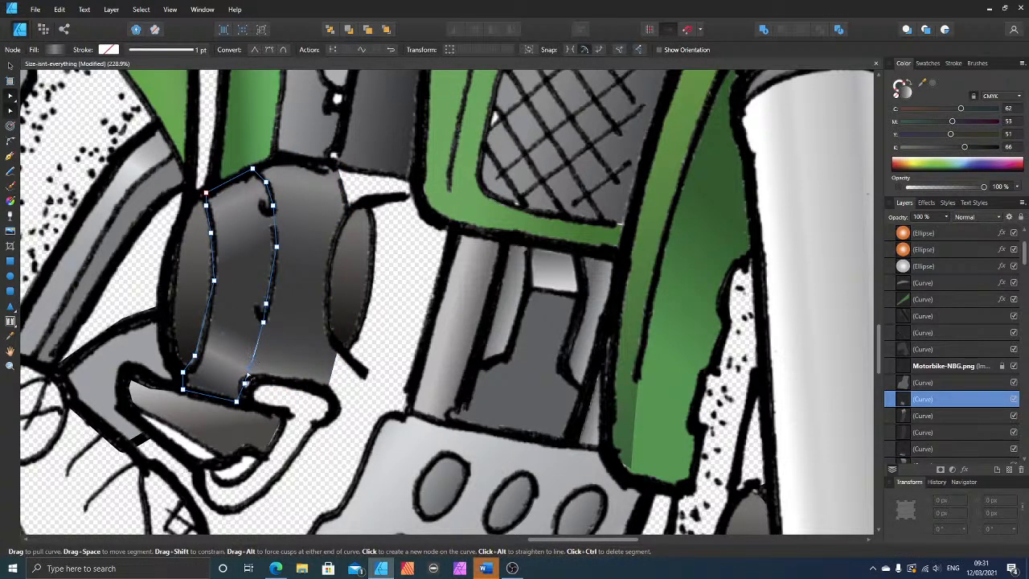
{"action": "left_click", "coordinate": [253, 361]}
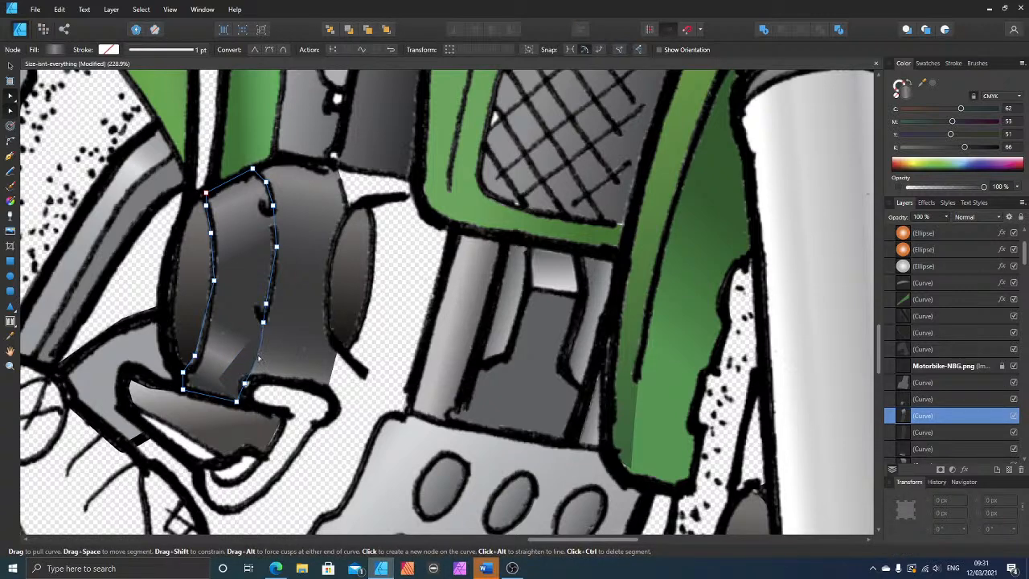
{"action": "left_click", "coordinate": [218, 381]}
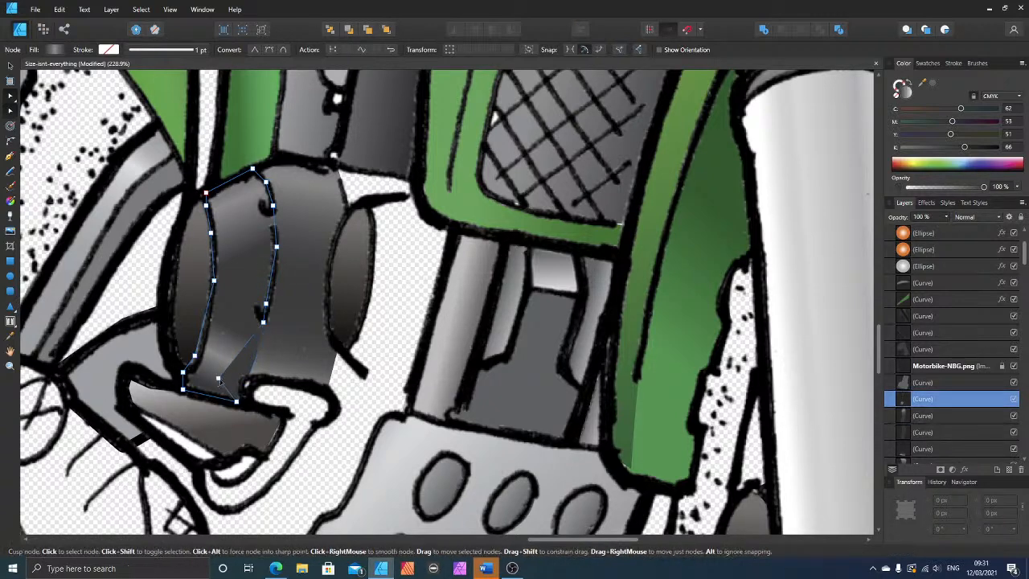
{"action": "left_click_drag", "start_coordinate": [218, 381], "coordinate": [256, 365]}
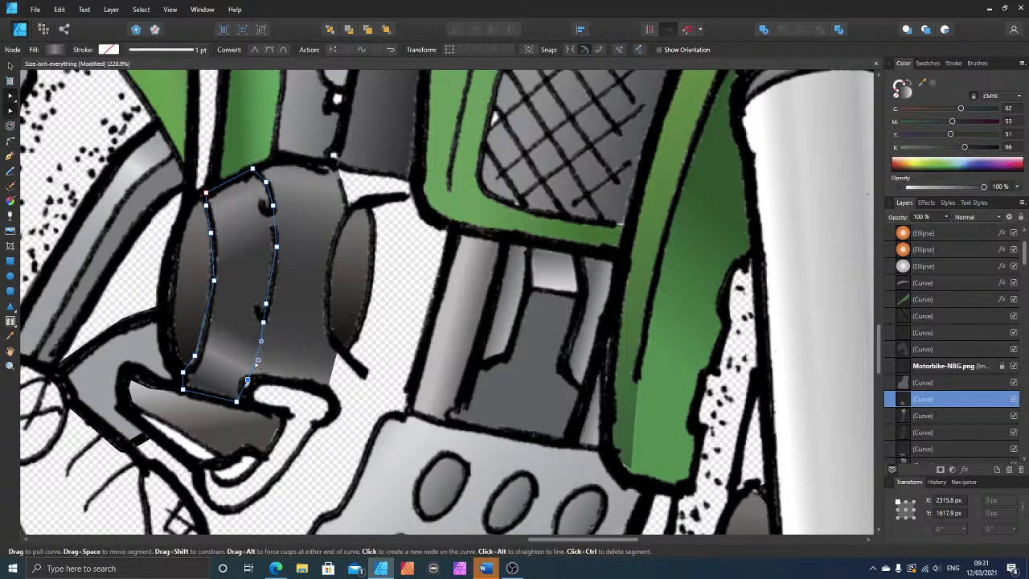
{"action": "left_click", "coordinate": [394, 326]}
Step: Draw a closed four-sided shape about 69 by 39 px over the unpainted gap between the right eye's top and the green frame
{"action": "scroll", "coordinate": [393, 321], "scroll_direction": "down", "scroll_amount": 10}
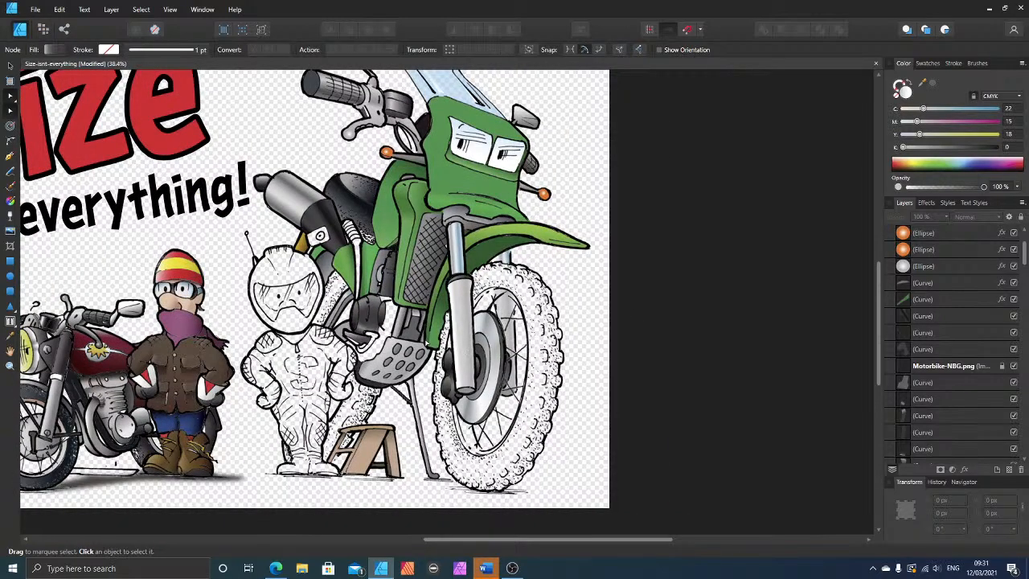
{"action": "scroll", "coordinate": [414, 334], "scroll_direction": "up", "scroll_amount": 8}
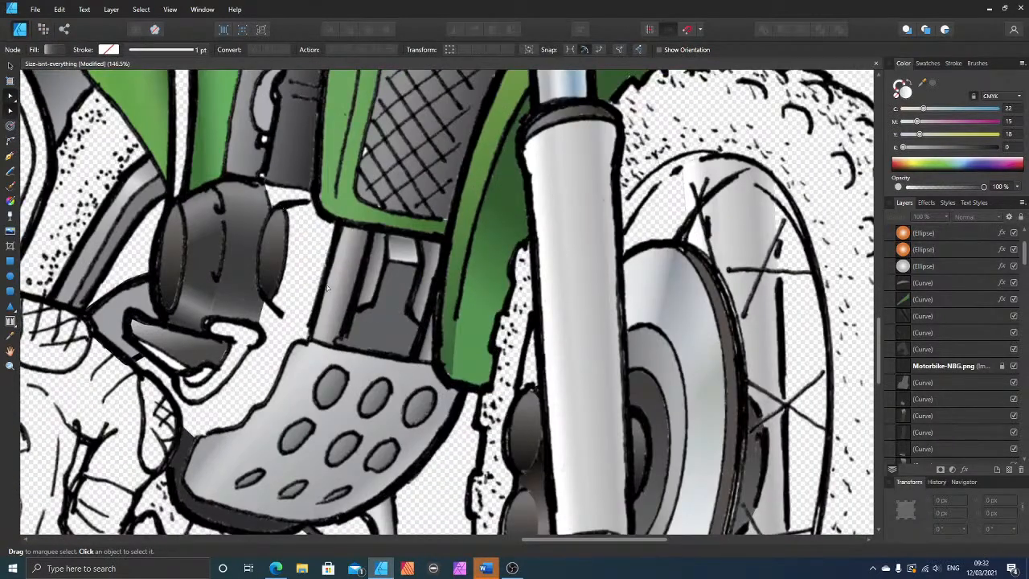
{"action": "scroll", "coordinate": [327, 288], "scroll_direction": "up", "scroll_amount": 4}
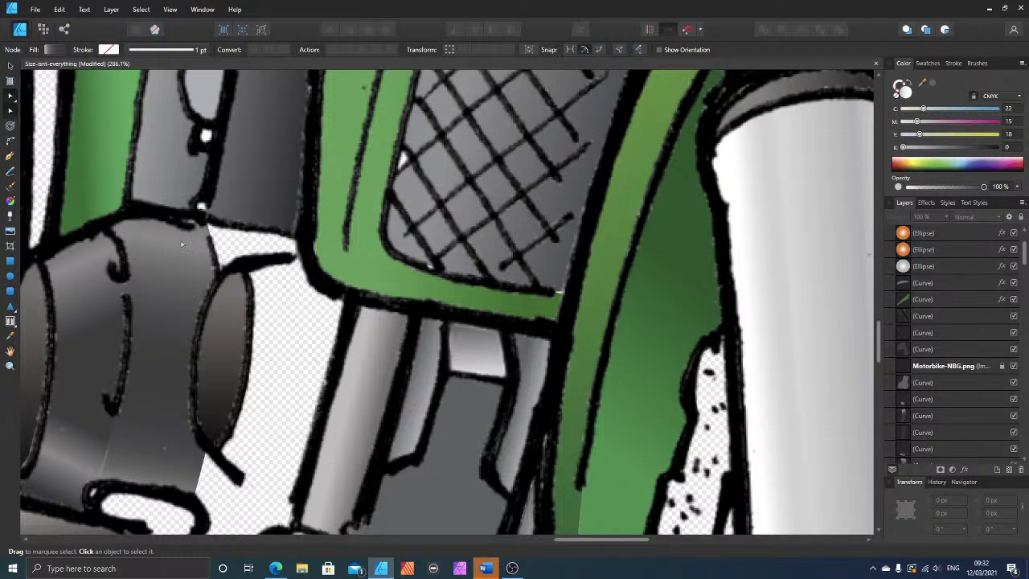
{"action": "left_click", "coordinate": [10, 157]}
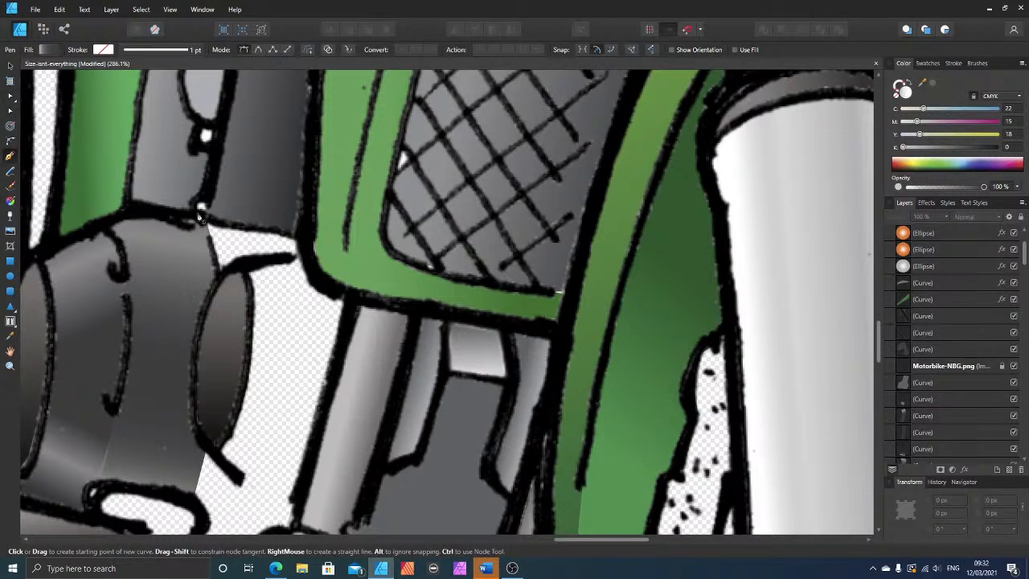
{"action": "left_click", "coordinate": [302, 236]}
{"action": "left_click", "coordinate": [303, 258]}
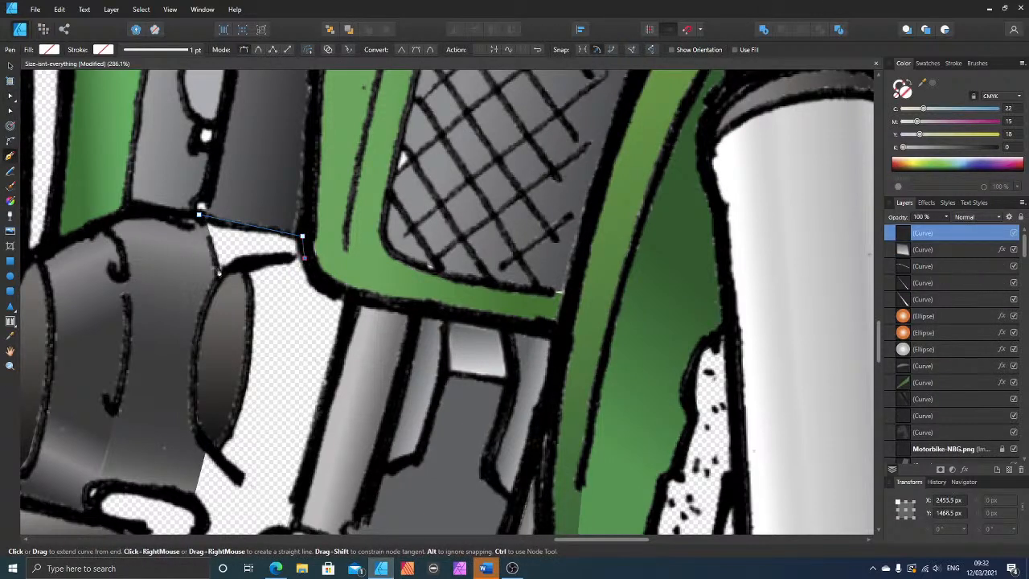
{"action": "left_click", "coordinate": [217, 273]}
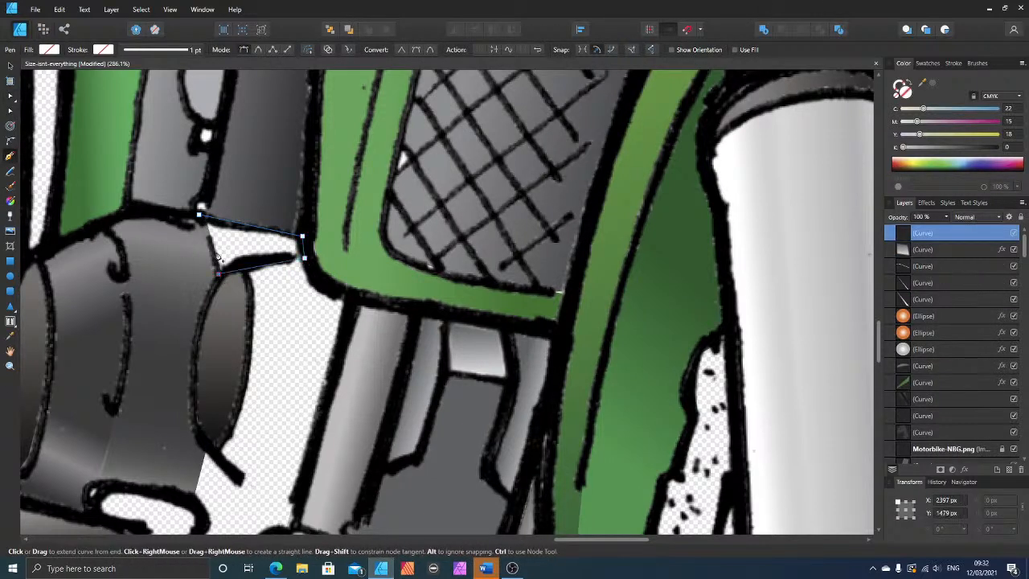
{"action": "left_click", "coordinate": [201, 217]}
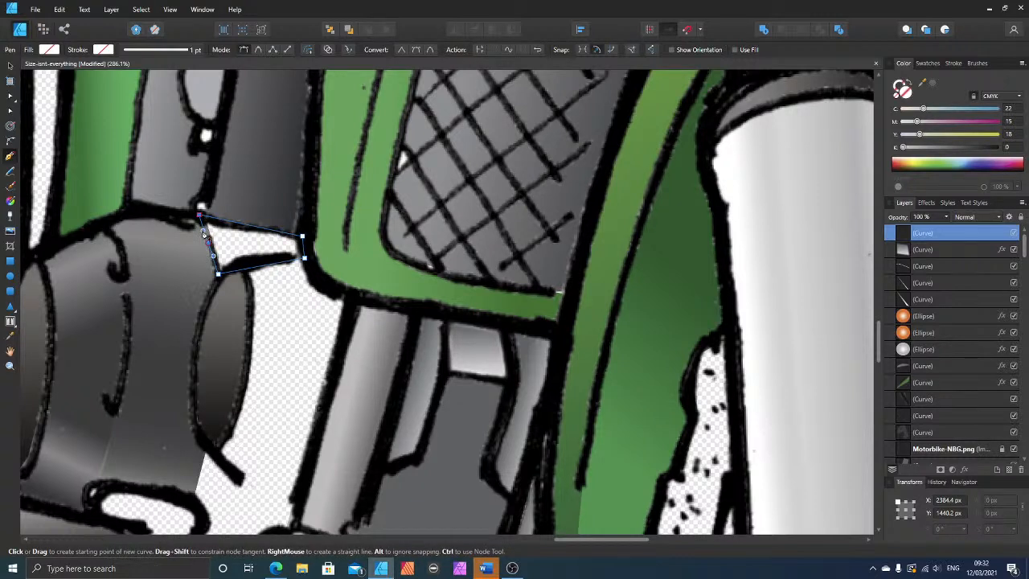
{"action": "left_click", "coordinate": [8, 66]}
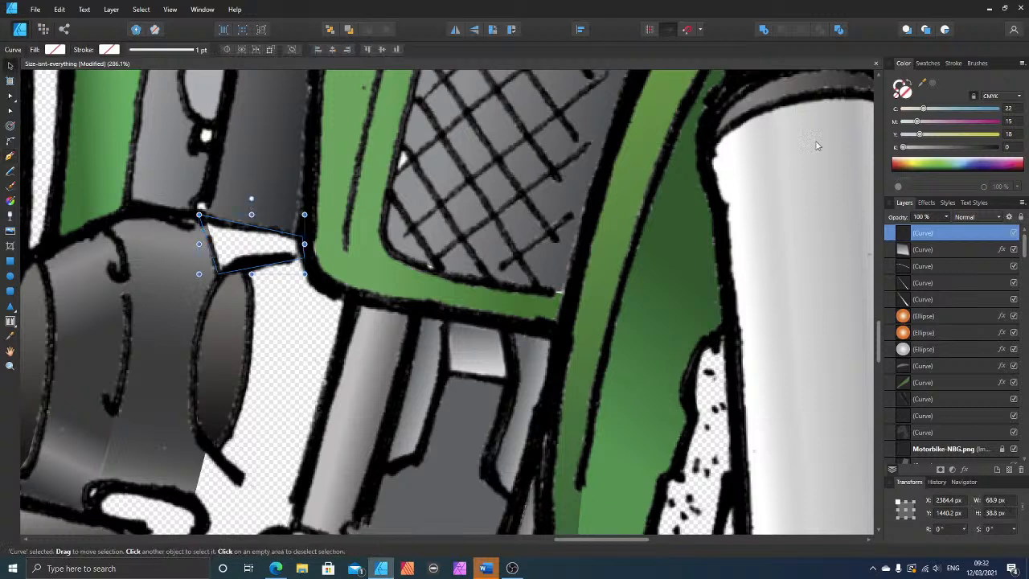
Step: Fill the gap shape with sampled dark grey C 71, M 64, Y 61, K 59 and add a linear gradient from its frame end to its engine end
{"action": "left_click", "coordinate": [933, 85]}
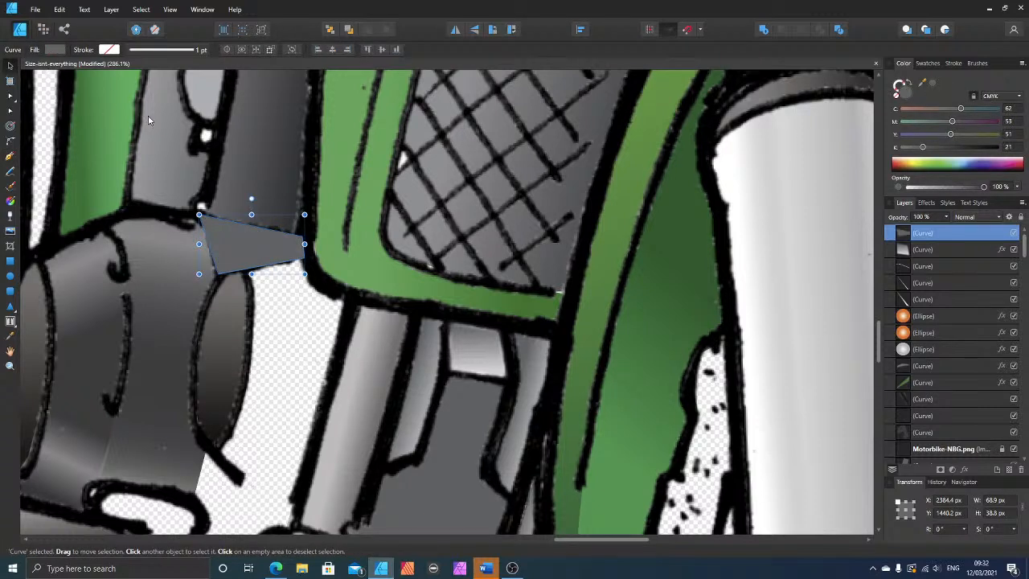
{"action": "left_click_drag", "start_coordinate": [924, 84], "coordinate": [291, 205]}
{"action": "left_click", "coordinate": [930, 84]}
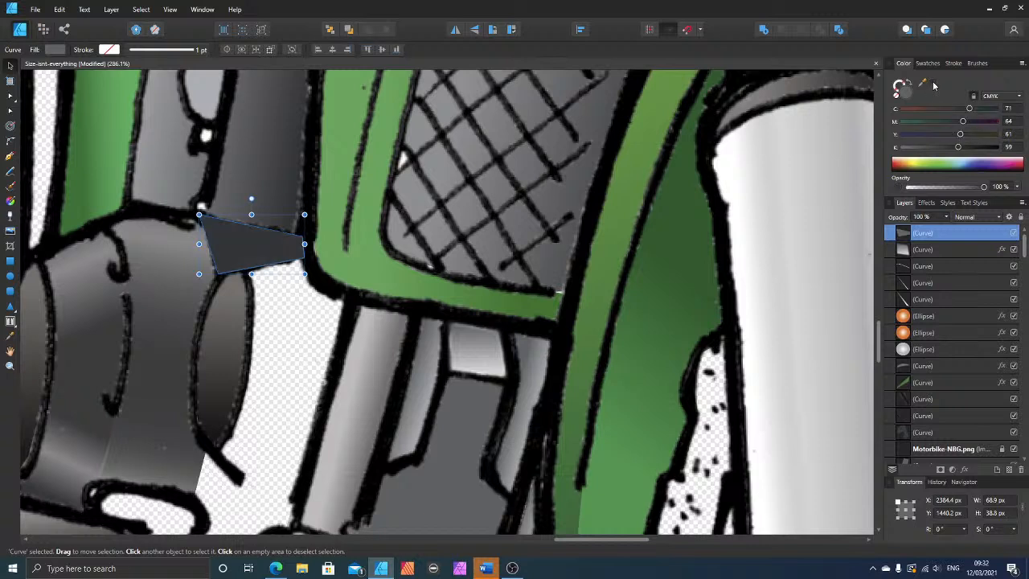
{"action": "left_click", "coordinate": [11, 201]}
{"action": "left_click_drag", "start_coordinate": [305, 241], "coordinate": [206, 223]}
{"action": "key", "text": "v"}
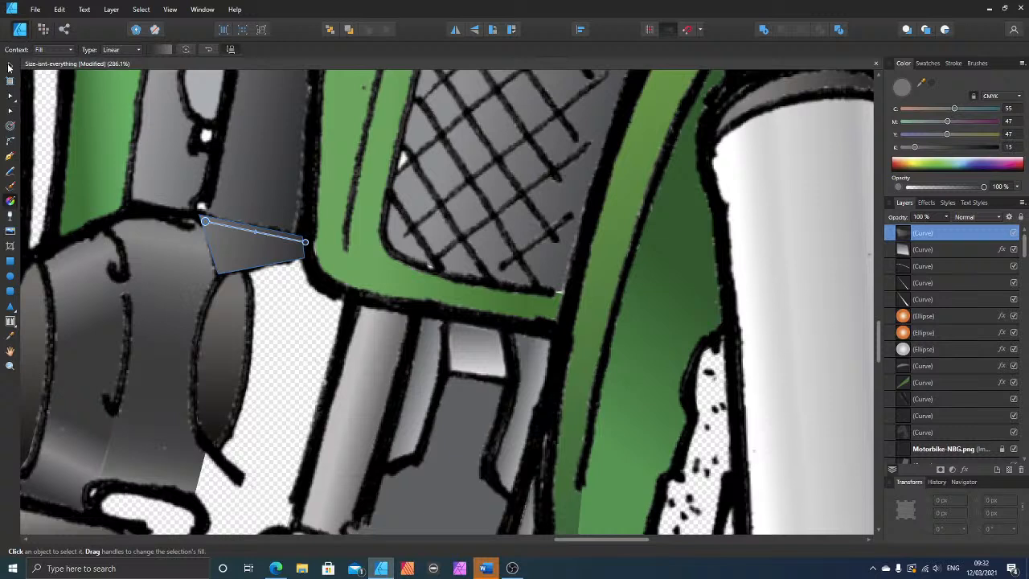
Step: Move the gap shape down the layer order to just beneath the Motorbike-NBG.png line art
{"action": "key", "text": "ctrl+bracketleft"}
{"action": "key", "text": "ctrl+bracketleft"}
{"action": "key", "text": "ctrl+bracketleft"}
{"action": "key", "text": "ctrl+bracketleft"}
{"action": "key", "text": "ctrl+bracketleft"}
{"action": "key", "text": "ctrl+bracketleft"}
{"action": "key", "text": "ctrl+bracketleft"}
{"action": "key", "text": "ctrl+bracketleft"}
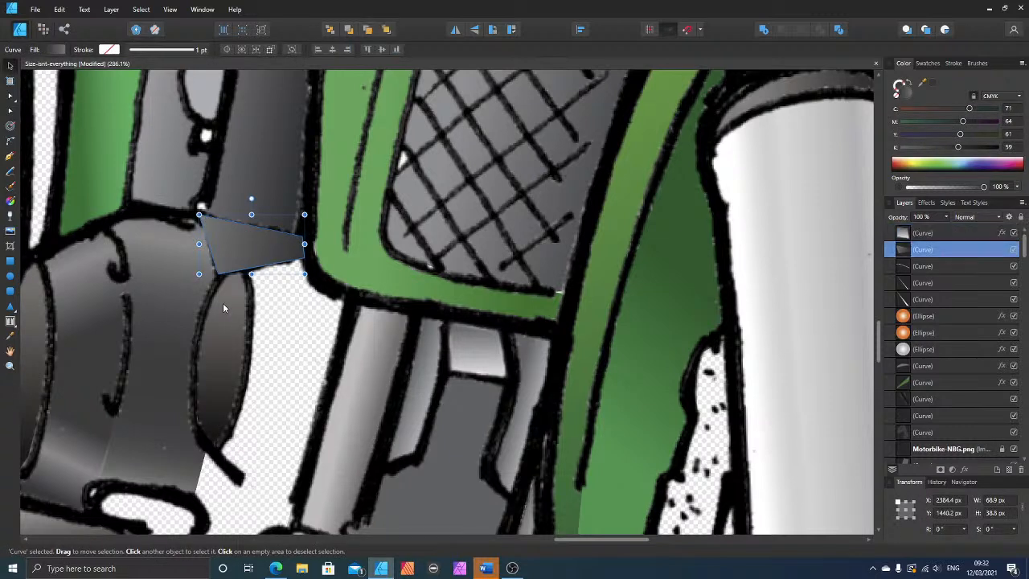
{"action": "key", "text": "ctrl+bracketleft"}
{"action": "key", "text": "ctrl+bracketleft"}
{"action": "key", "text": "ctrl+bracketleft"}
{"action": "key", "text": "ctrl+bracketleft"}
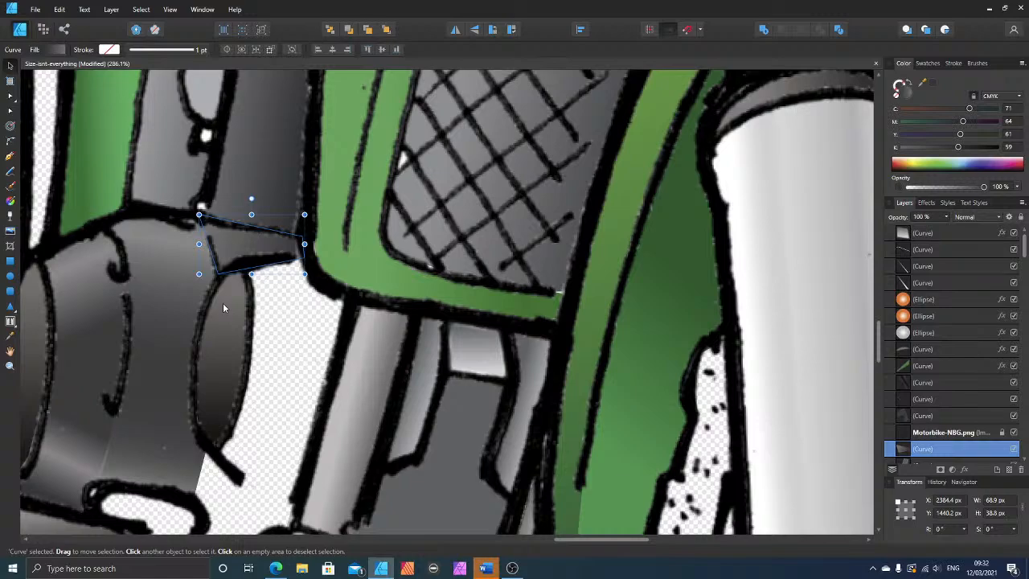
{"action": "scroll", "coordinate": [223, 302], "scroll_direction": "down", "scroll_amount": 5}
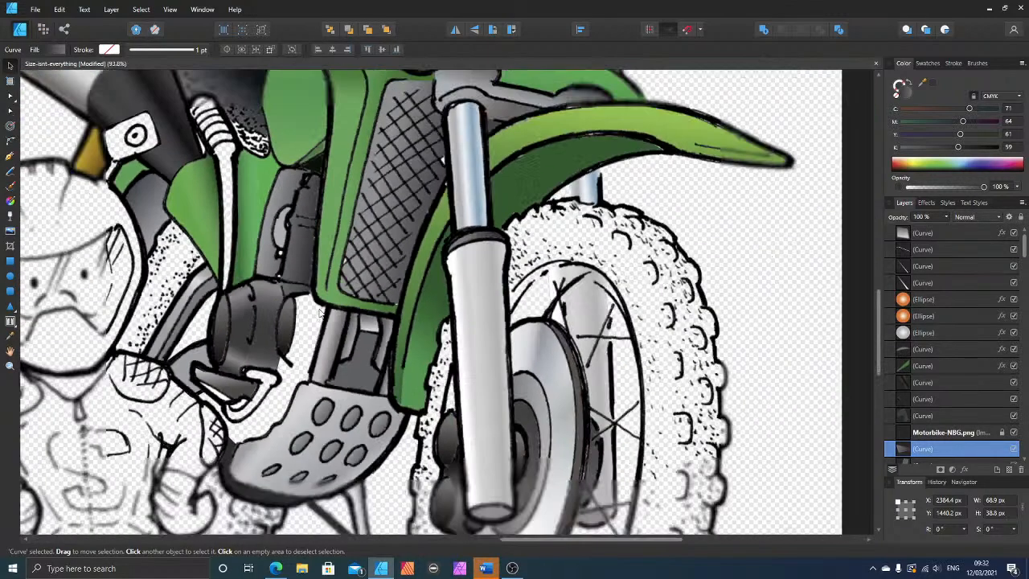
Step: Deselect the gap shape and draw a closed shape about 69 by 33 px over the small rounded cap at the engine mouth's right end
{"action": "scroll", "coordinate": [320, 314], "scroll_direction": "down", "scroll_amount": 3}
{"action": "scroll", "coordinate": [587, 352], "scroll_direction": "down", "scroll_amount": 1}
{"action": "scroll", "coordinate": [275, 339], "scroll_direction": "up", "scroll_amount": 2}
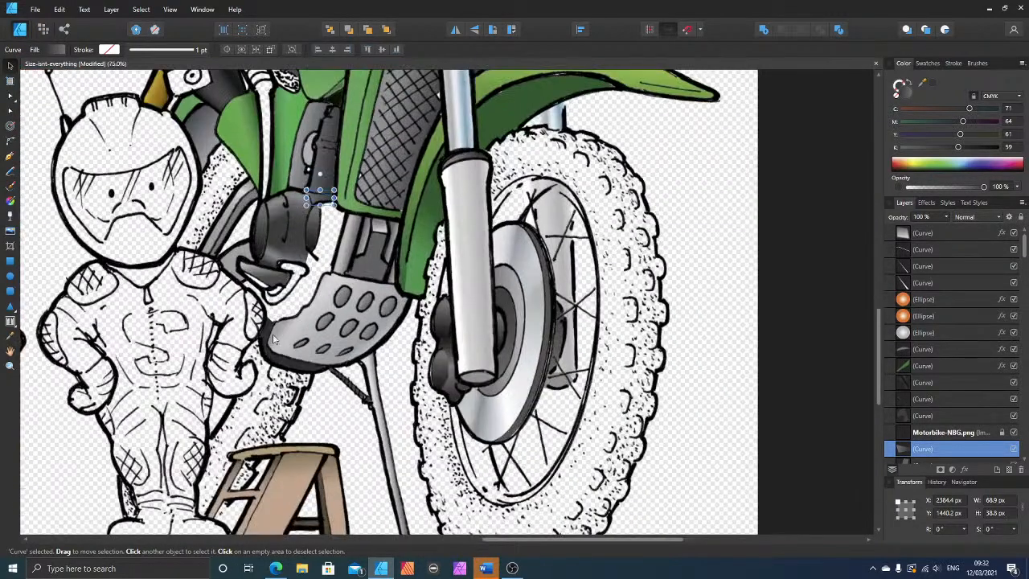
{"action": "scroll", "coordinate": [277, 338], "scroll_direction": "up", "scroll_amount": 2}
{"action": "scroll", "coordinate": [326, 250], "scroll_direction": "up", "scroll_amount": 2}
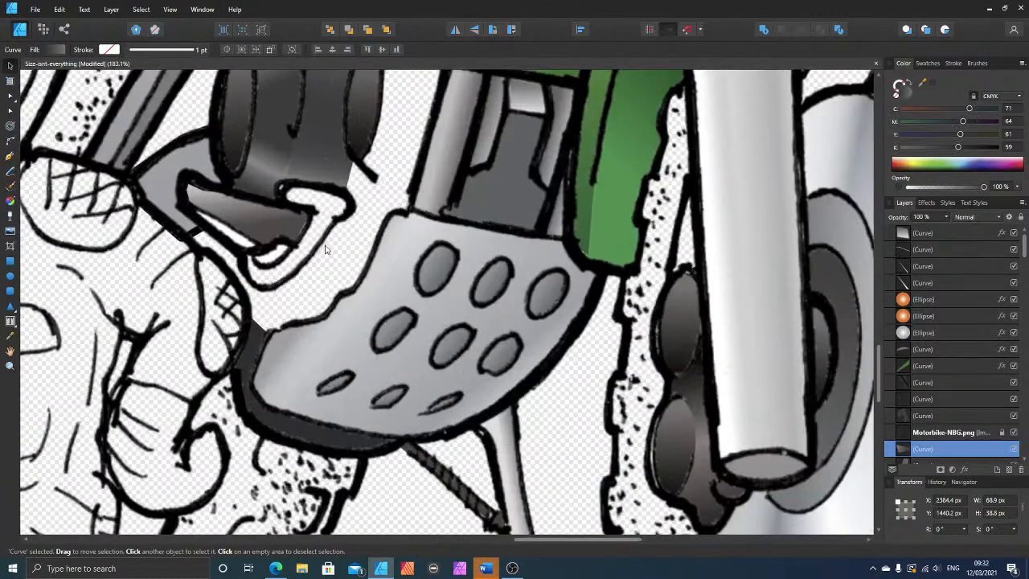
{"action": "scroll", "coordinate": [326, 250], "scroll_direction": "up", "scroll_amount": 1}
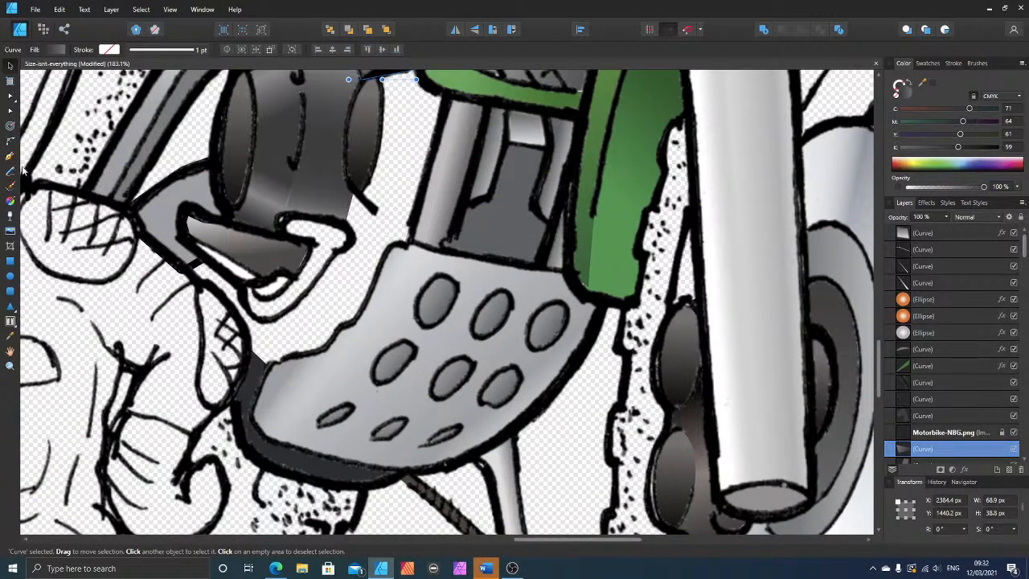
{"action": "key", "text": "ctrl+d"}
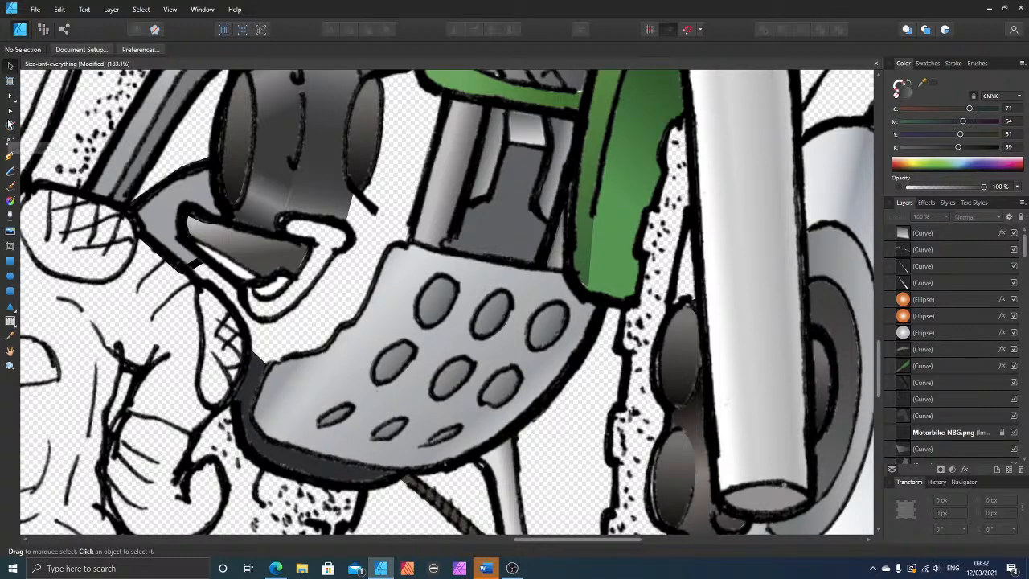
{"action": "left_click", "coordinate": [10, 157]}
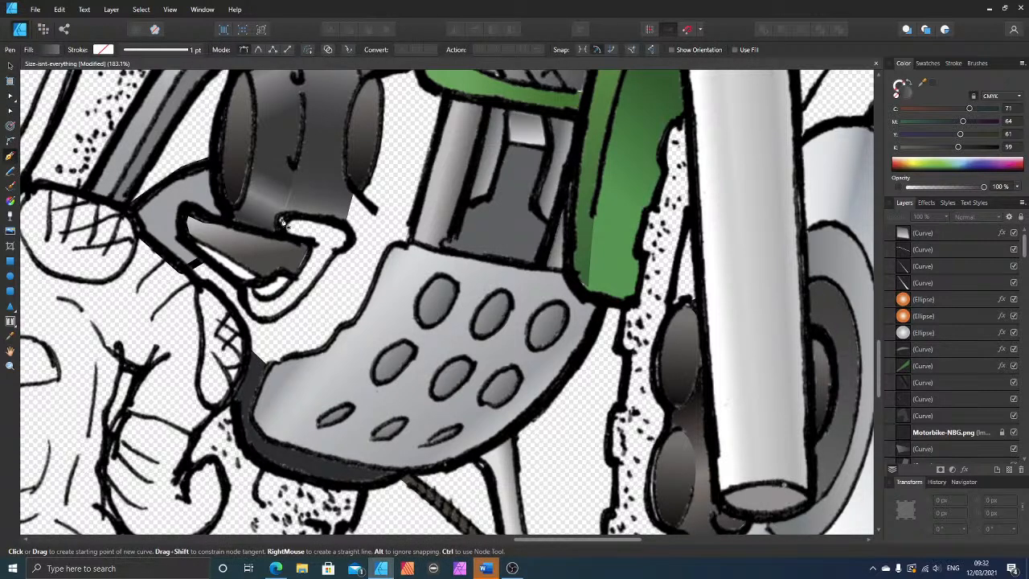
{"action": "left_click", "coordinate": [282, 218]}
{"action": "left_click", "coordinate": [308, 218]}
{"action": "left_click", "coordinate": [351, 236]}
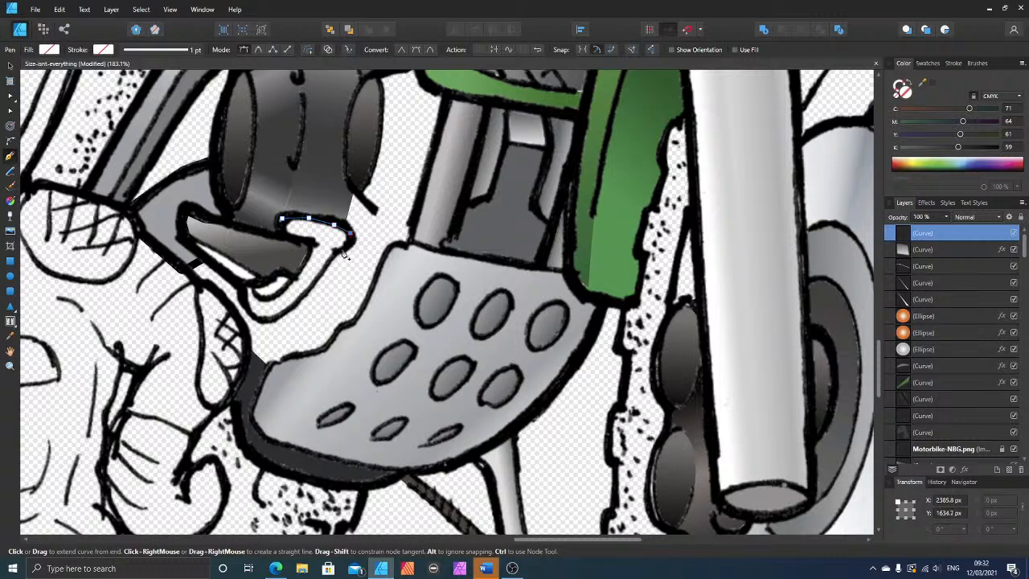
{"action": "left_click", "coordinate": [342, 249]}
{"action": "left_click", "coordinate": [310, 239]}
{"action": "left_click", "coordinate": [283, 219]}
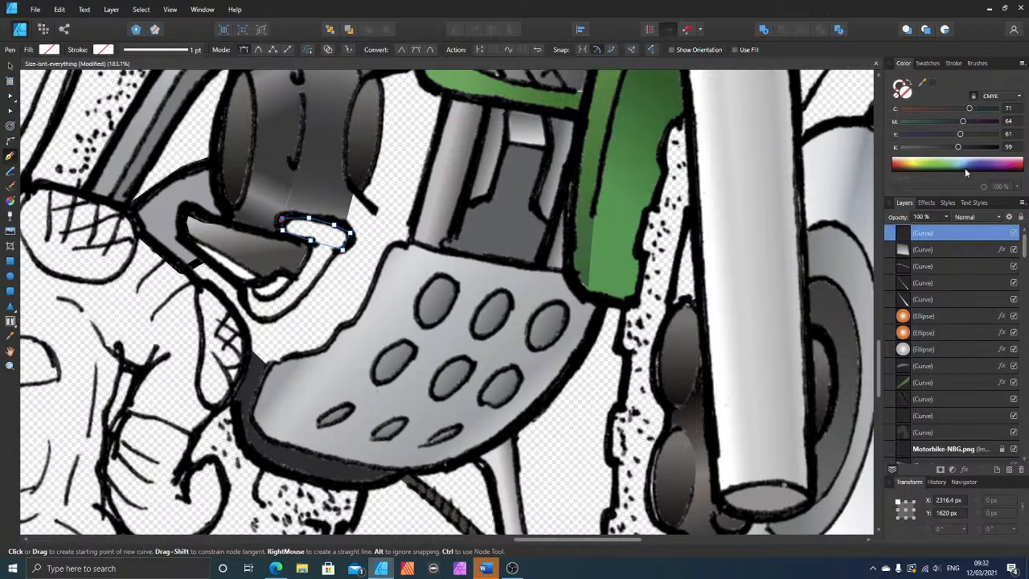
Step: Fill the cap shape with light grey C 8, M 9, Y 12 and add a linear gradient across its height, setting one stop to K 36
{"action": "left_click", "coordinate": [919, 147]}
{"action": "left_click", "coordinate": [915, 134]}
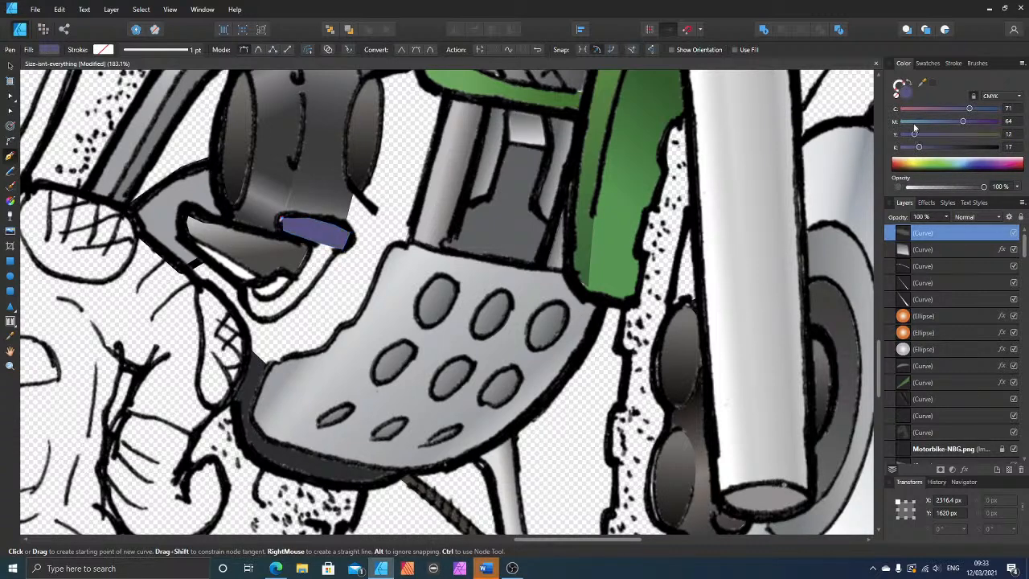
{"action": "left_click", "coordinate": [911, 121]}
{"action": "left_click", "coordinate": [910, 108]}
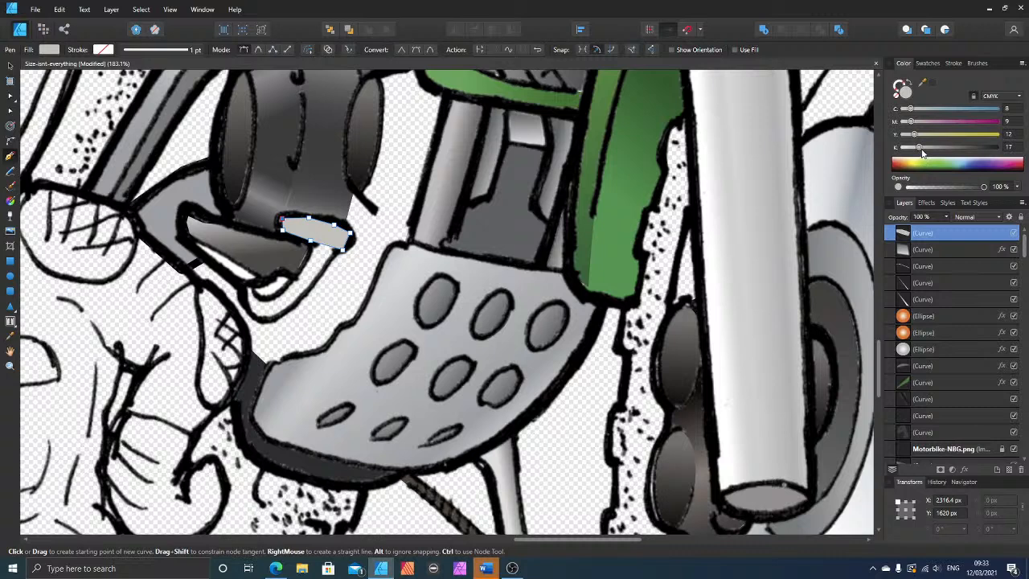
{"action": "left_click_drag", "start_coordinate": [920, 148], "coordinate": [916, 148]}
{"action": "left_click", "coordinate": [10, 201]}
{"action": "left_click_drag", "start_coordinate": [322, 217], "coordinate": [309, 243]}
{"action": "left_click", "coordinate": [938, 149]}
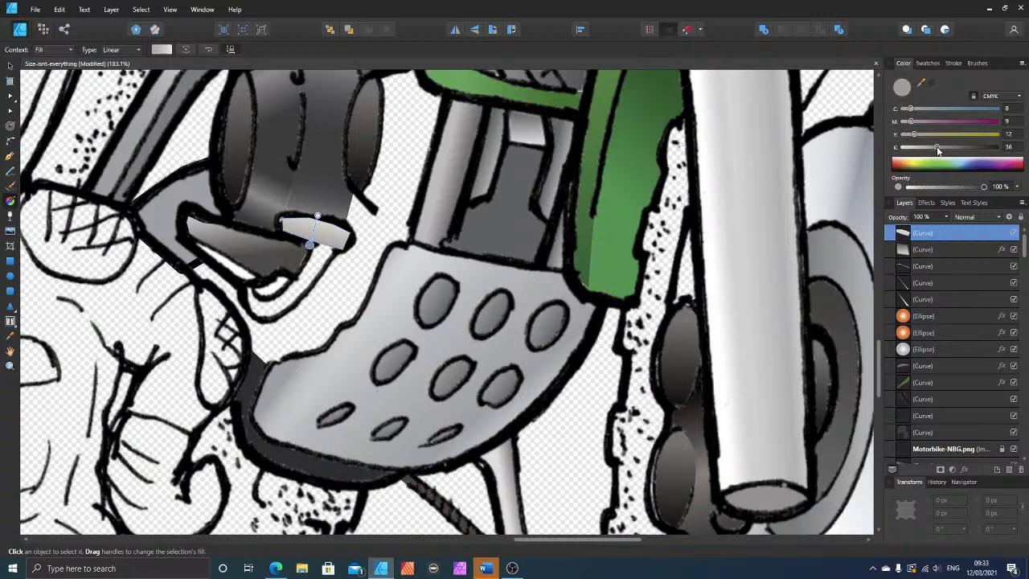
Step: Move the cap shape down the layer order to just beneath the Motorbike-NBG.png line art and deselect it
{"action": "left_click", "coordinate": [10, 67]}
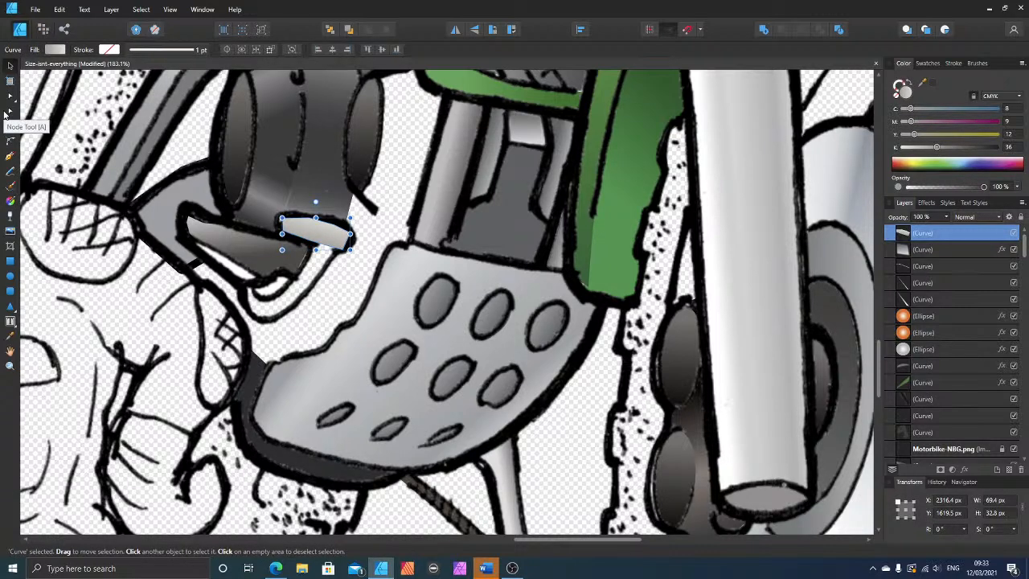
{"action": "key", "text": "ctrl+bracketleft"}
{"action": "key", "text": "ctrl+bracketleft"}
{"action": "key", "text": "ctrl+bracketleft"}
{"action": "key", "text": "ctrl+bracketleft"}
{"action": "key", "text": "ctrl+bracketleft"}
{"action": "key", "text": "ctrl+bracketleft"}
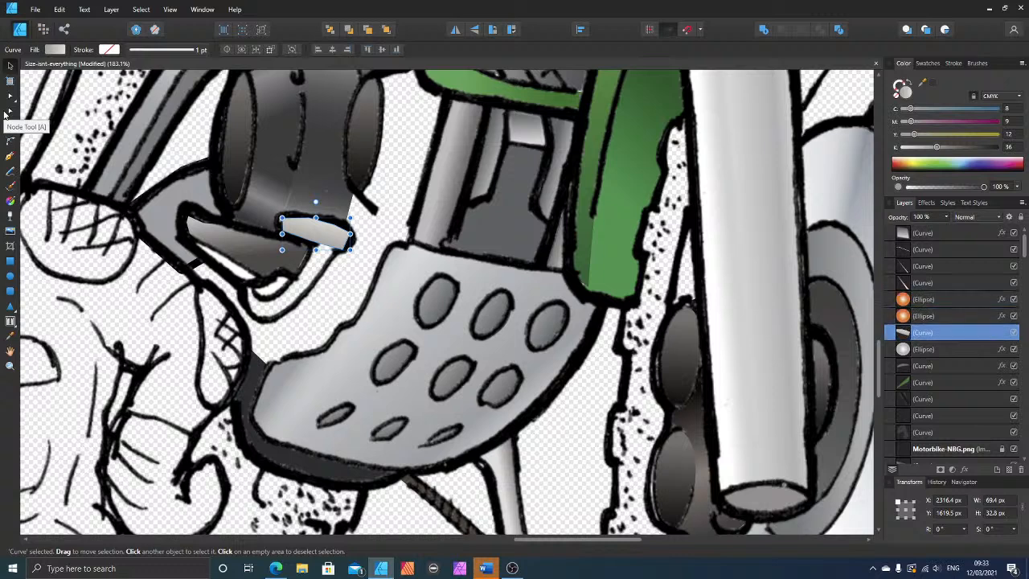
{"action": "key", "text": "ctrl+bracketleft"}
{"action": "key", "text": "ctrl+bracketleft"}
{"action": "key", "text": "ctrl+bracketleft"}
{"action": "key", "text": "ctrl+bracketleft"}
{"action": "key", "text": "ctrl+bracketleft"}
{"action": "key", "text": "ctrl+bracketleft"}
{"action": "key", "text": "ctrl+bracketleft"}
{"action": "key", "text": "ctrl+bracketleft"}
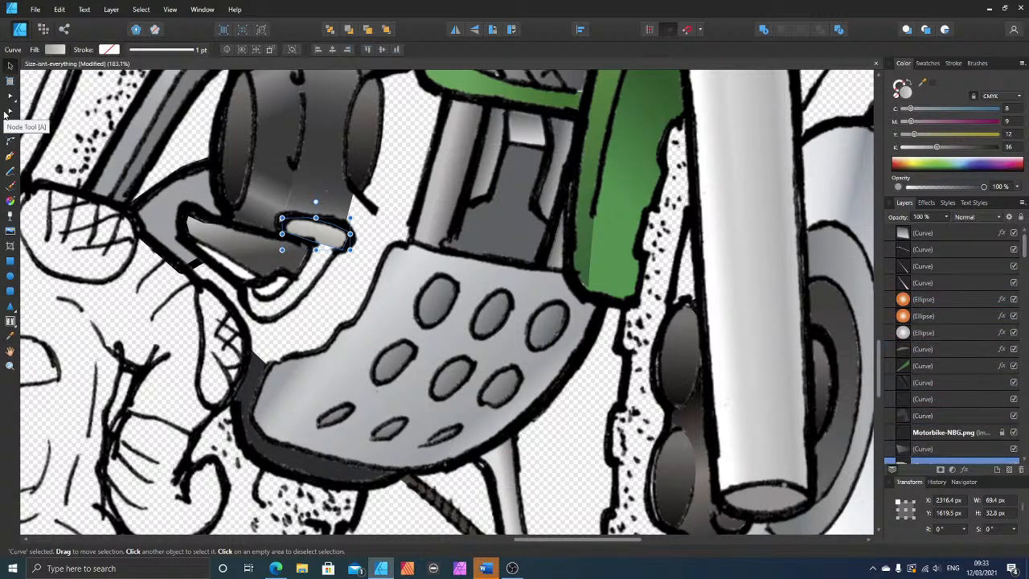
{"action": "key", "text": "ctrl+bracketright"}
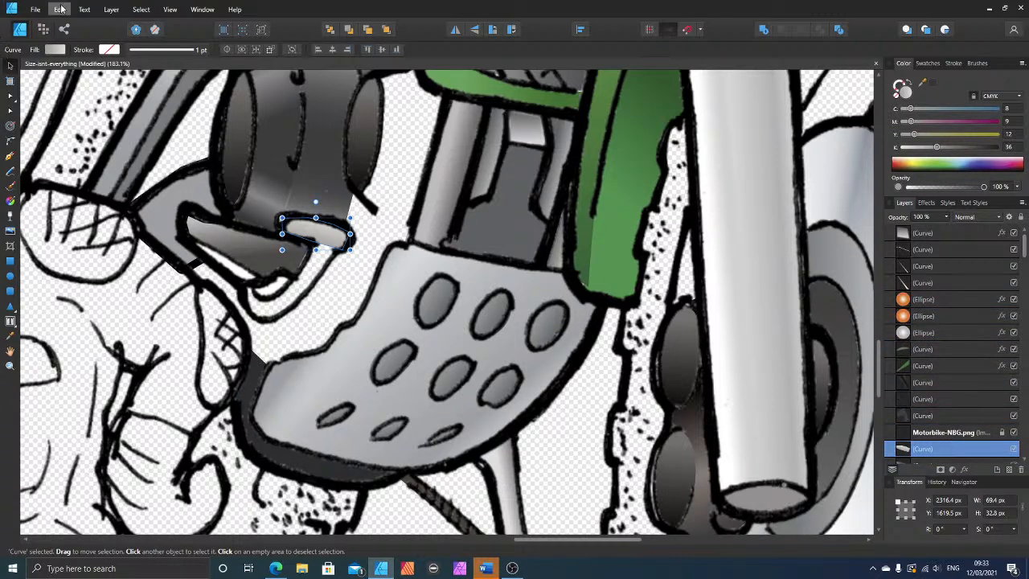
{"action": "left_click", "coordinate": [182, 300]}
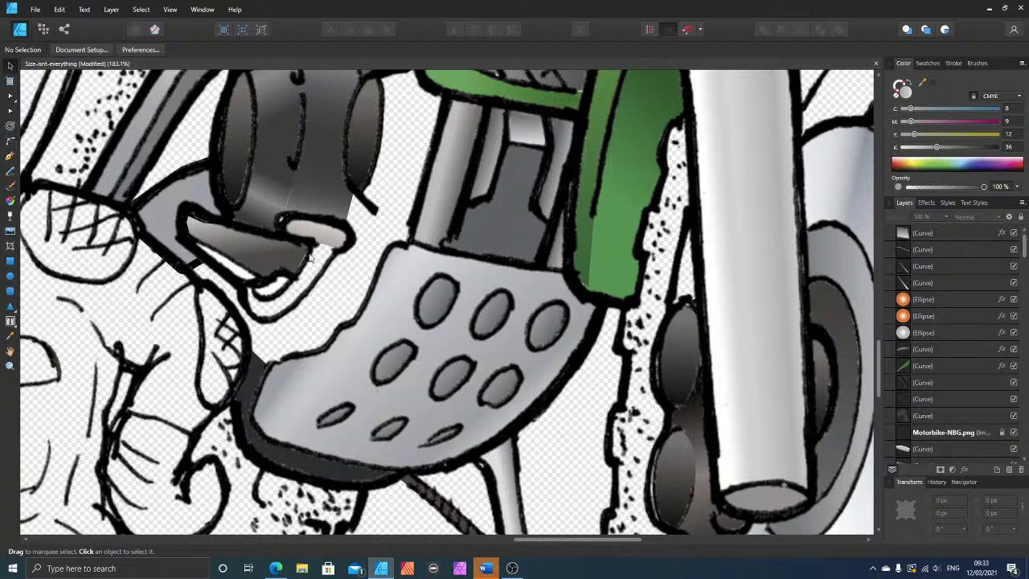
Step: Draw a closed hooked shape about 100 by 82 px below the cap, bending its long edges along the curved strip's outlines
{"action": "left_click", "coordinate": [10, 156]}
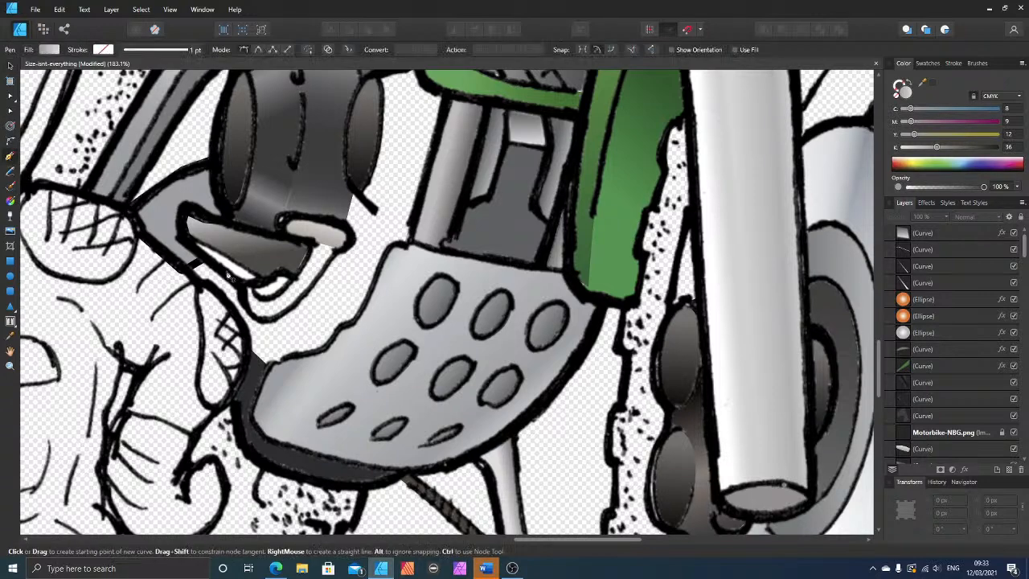
{"action": "left_click", "coordinate": [312, 241]}
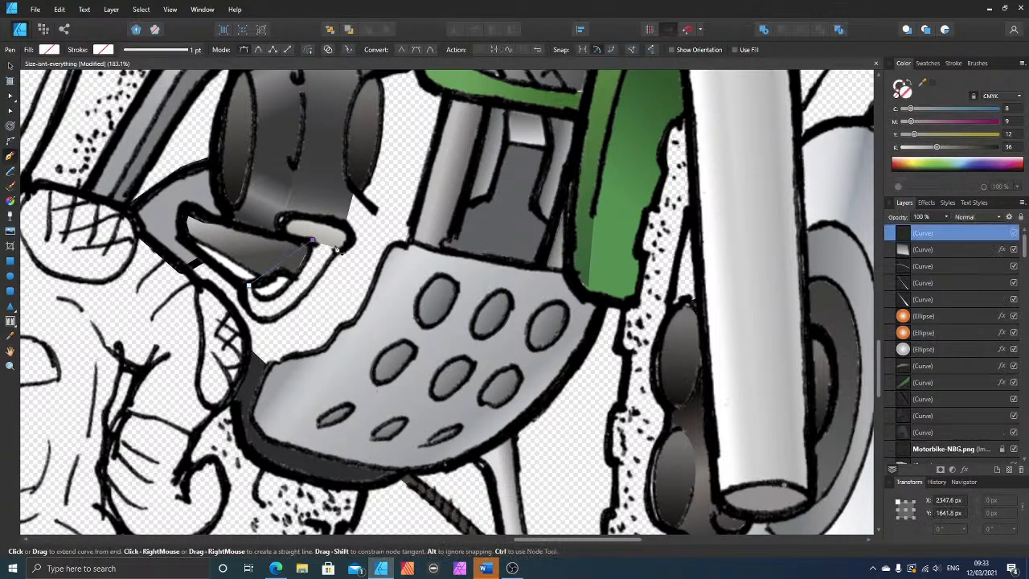
{"action": "left_click", "coordinate": [243, 289]}
{"action": "left_click", "coordinate": [11, 110]}
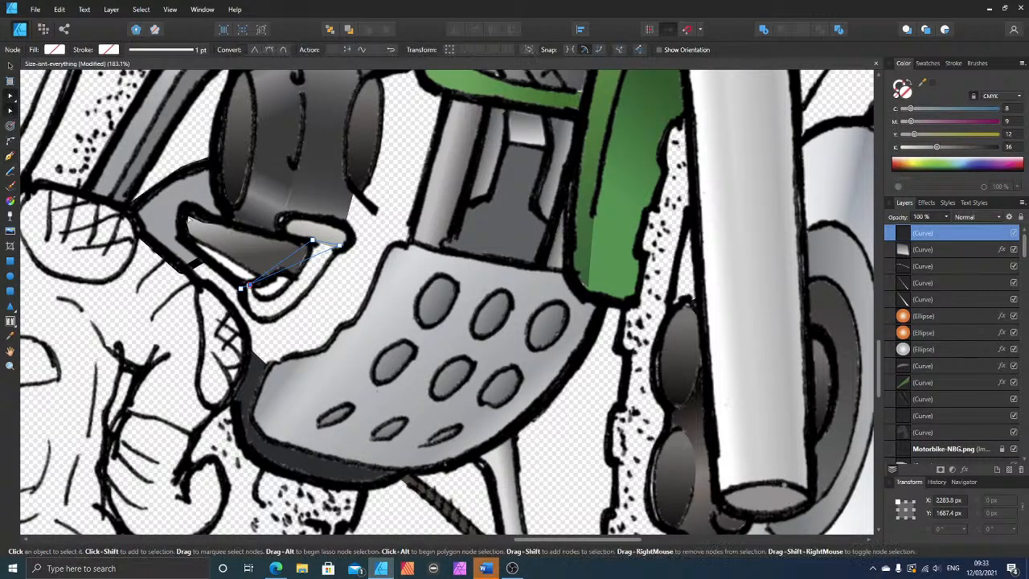
{"action": "left_click_drag", "start_coordinate": [296, 278], "coordinate": [267, 317]}
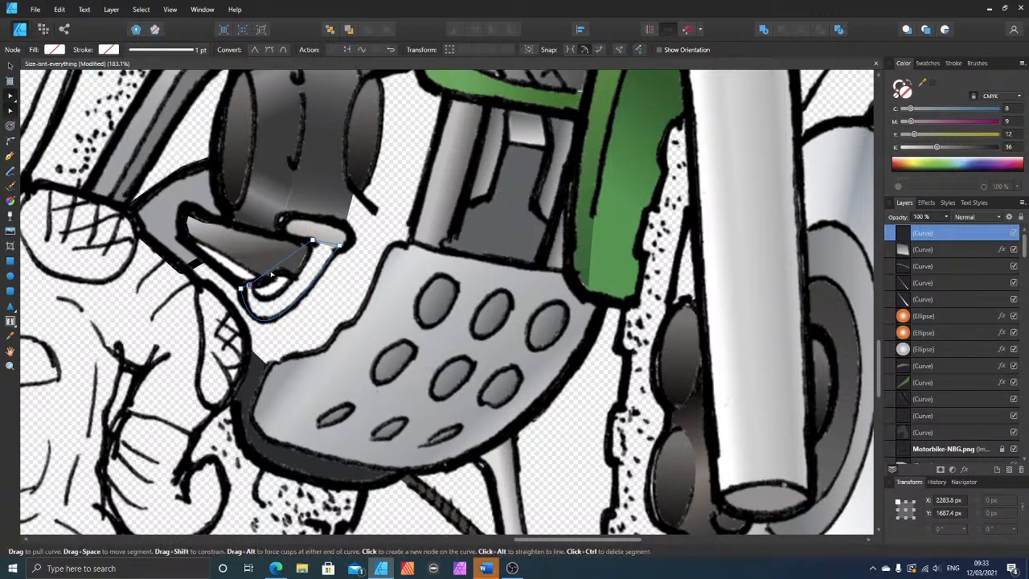
{"action": "left_click_drag", "start_coordinate": [271, 274], "coordinate": [284, 293]}
{"action": "left_click_drag", "start_coordinate": [276, 300], "coordinate": [273, 304]}
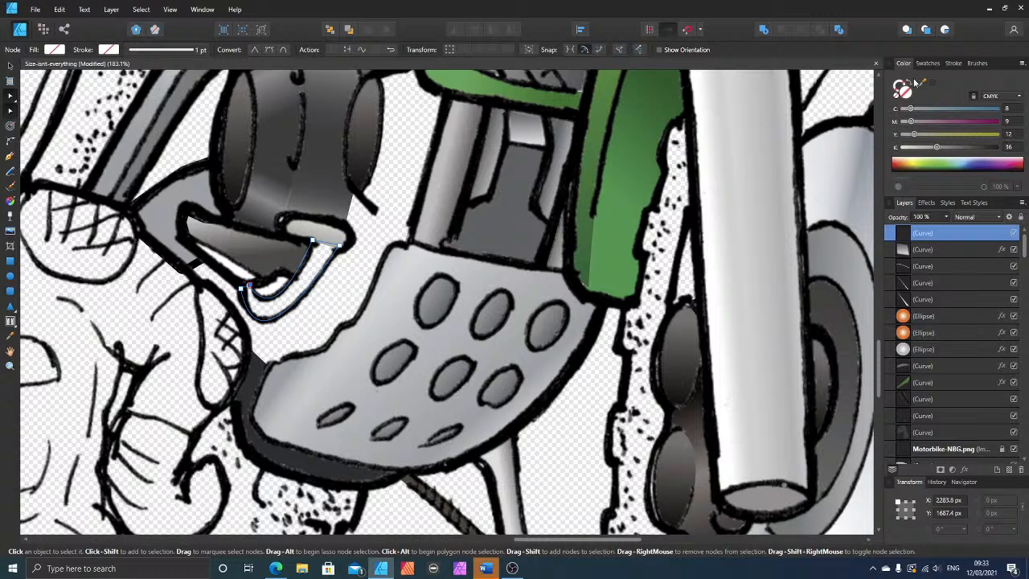
Step: Fill the hooked shape with sampled grey C 25, M 22, Y 24, K 0 and move it to just beneath the Motorbike-NBG.png layer
{"action": "left_click_drag", "start_coordinate": [921, 83], "coordinate": [329, 237]}
{"action": "left_click", "coordinate": [930, 83]}
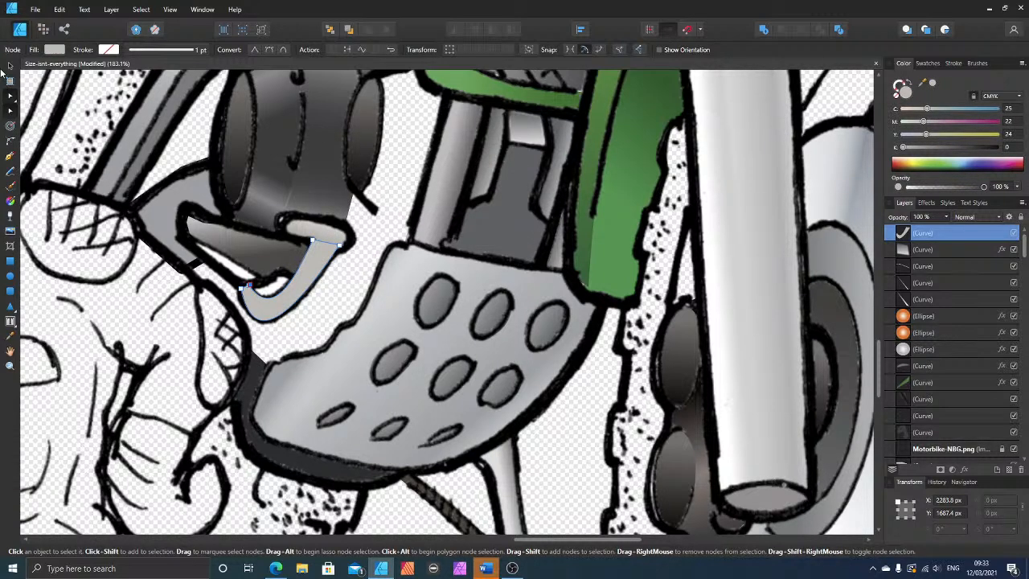
{"action": "left_click", "coordinate": [8, 65]}
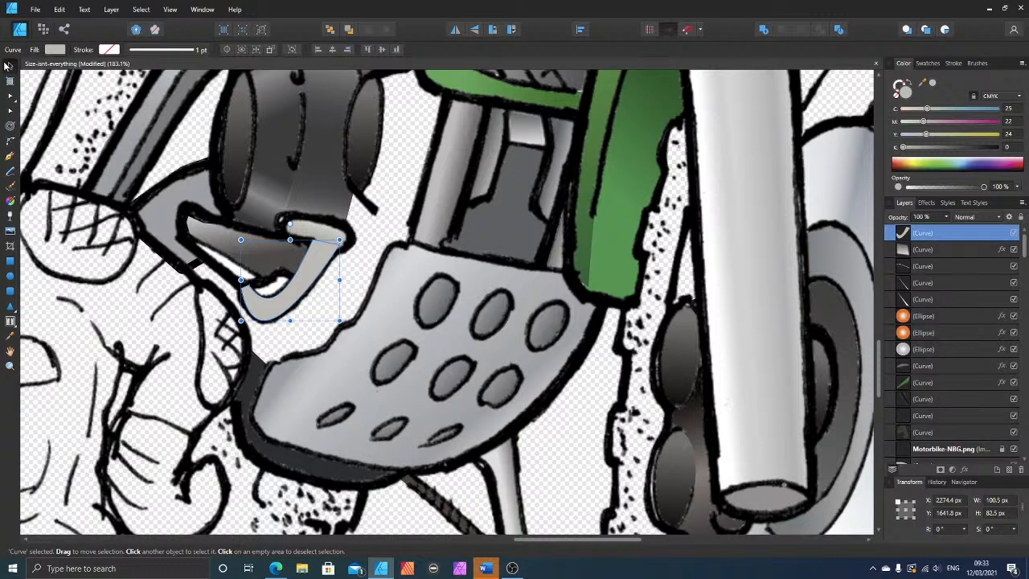
{"action": "key", "text": "ctrl+bracketleft"}
{"action": "key", "text": "ctrl+bracketleft"}
{"action": "key", "text": "ctrl+bracketleft"}
{"action": "key", "text": "ctrl+bracketleft"}
{"action": "key", "text": "ctrl+bracketleft"}
{"action": "key", "text": "ctrl+bracketleft"}
{"action": "key", "text": "ctrl+bracketleft"}
{"action": "key", "text": "ctrl+bracketleft"}
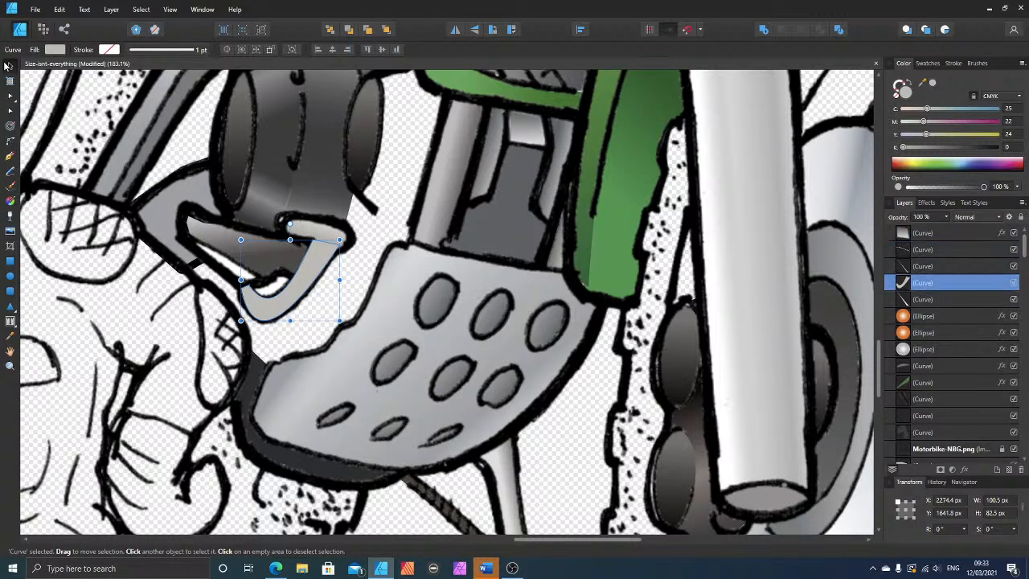
{"action": "key", "text": "ctrl+bracketleft"}
{"action": "key", "text": "ctrl+bracketleft"}
{"action": "key", "text": "ctrl+bracketleft"}
{"action": "key", "text": "ctrl+bracketleft"}
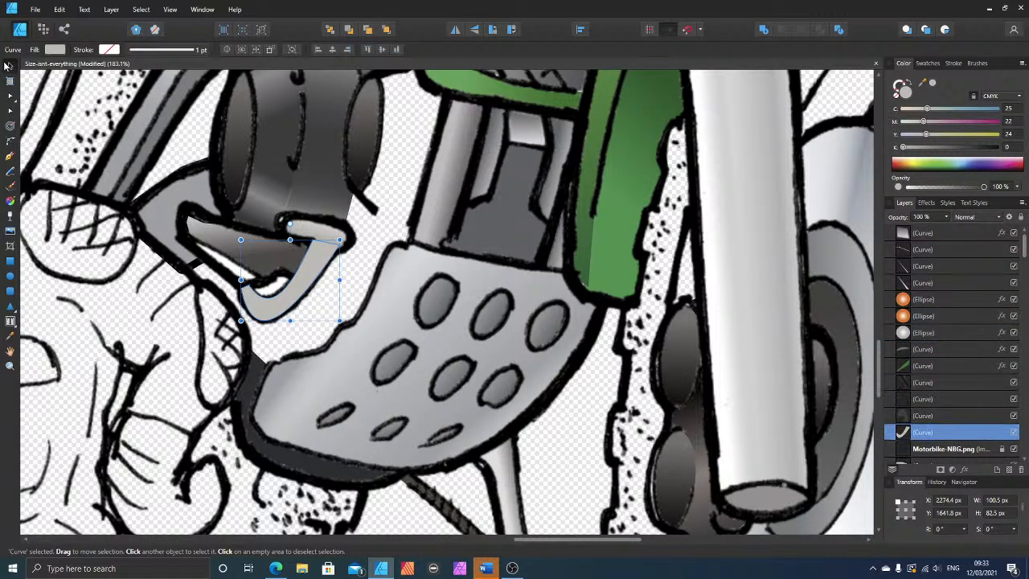
{"action": "key", "text": "ctrl+bracketleft"}
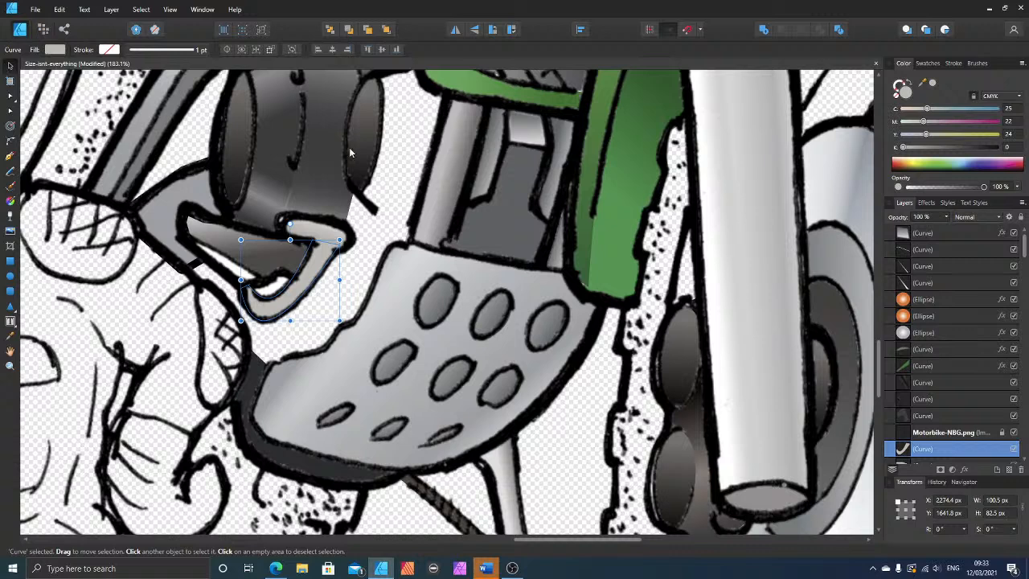
Step: Organise layers above Motorbike-NBG.png into three groups: the five curves directly above it, the four topmost curves, and the two orange ellipses
{"action": "left_click", "coordinate": [932, 350]}
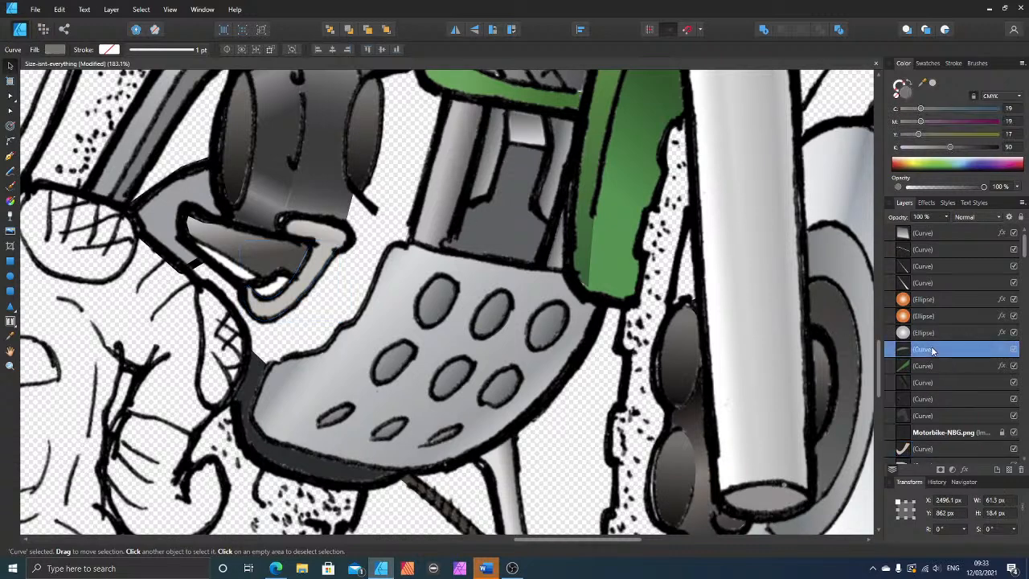
{"action": "left_click", "coordinate": [932, 416], "text": "shift"}
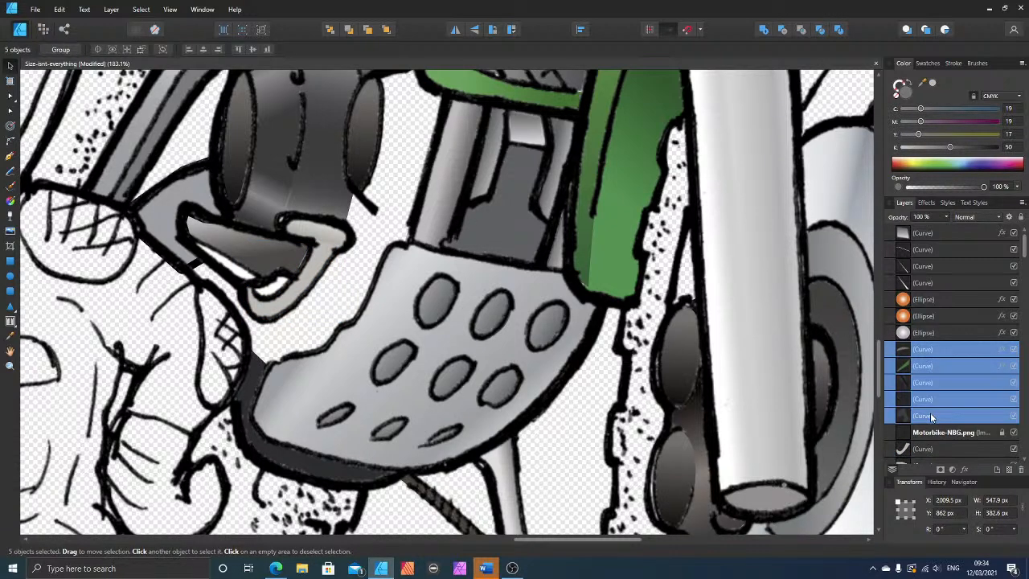
{"action": "key", "text": "ctrl+g"}
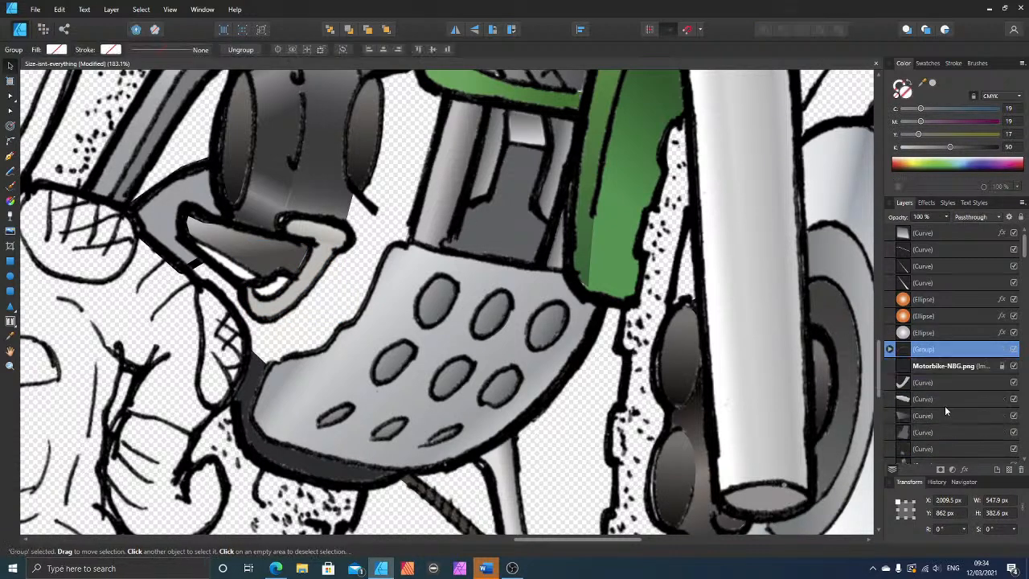
{"action": "left_click", "coordinate": [935, 234]}
{"action": "left_click", "coordinate": [944, 283], "text": "shift"}
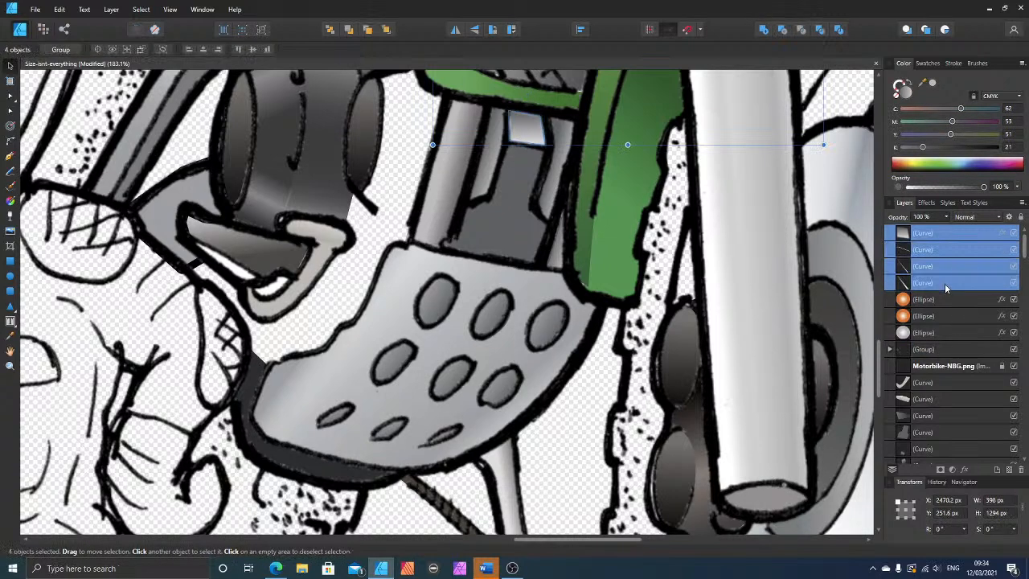
{"action": "key", "text": "ctrl+g"}
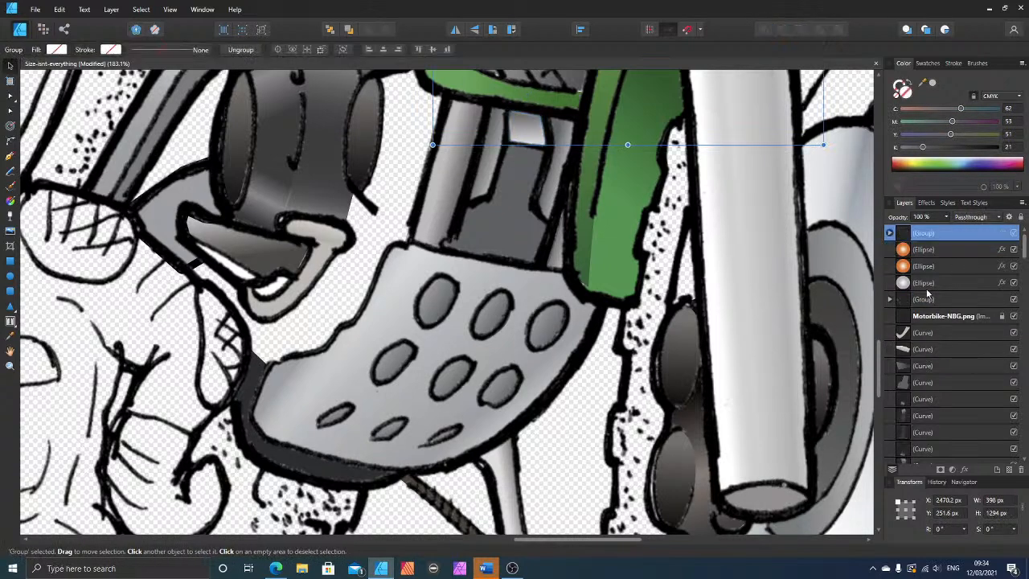
{"action": "left_click", "coordinate": [921, 250]}
{"action": "left_click", "coordinate": [929, 271], "text": "shift"}
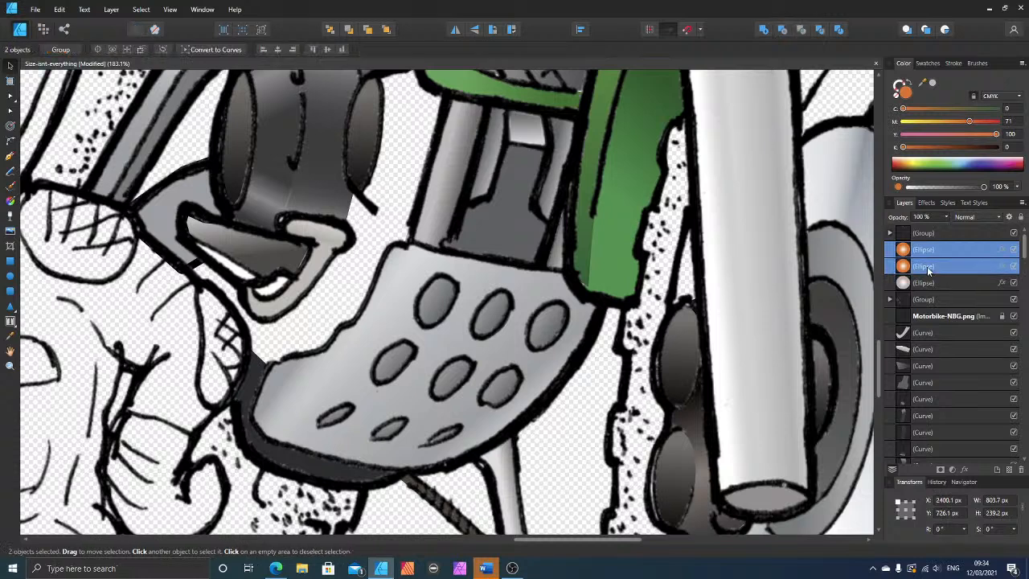
{"action": "key", "text": "ctrl+g"}
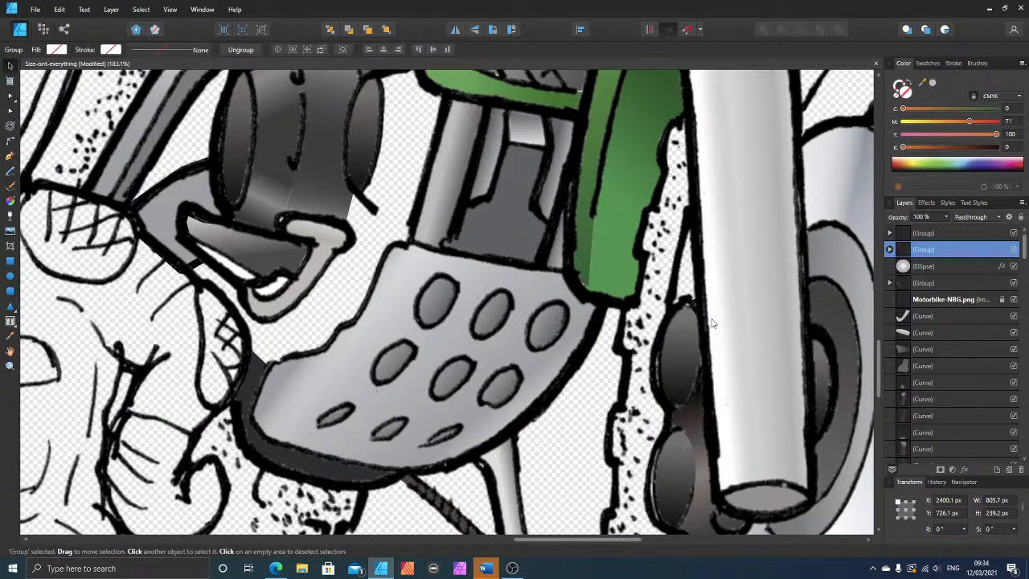
Step: Give the hooked shape a linear gradient running along its length, setting the upper stop to C 18, M 22, Y 30, K 42
{"action": "left_click", "coordinate": [306, 279]}
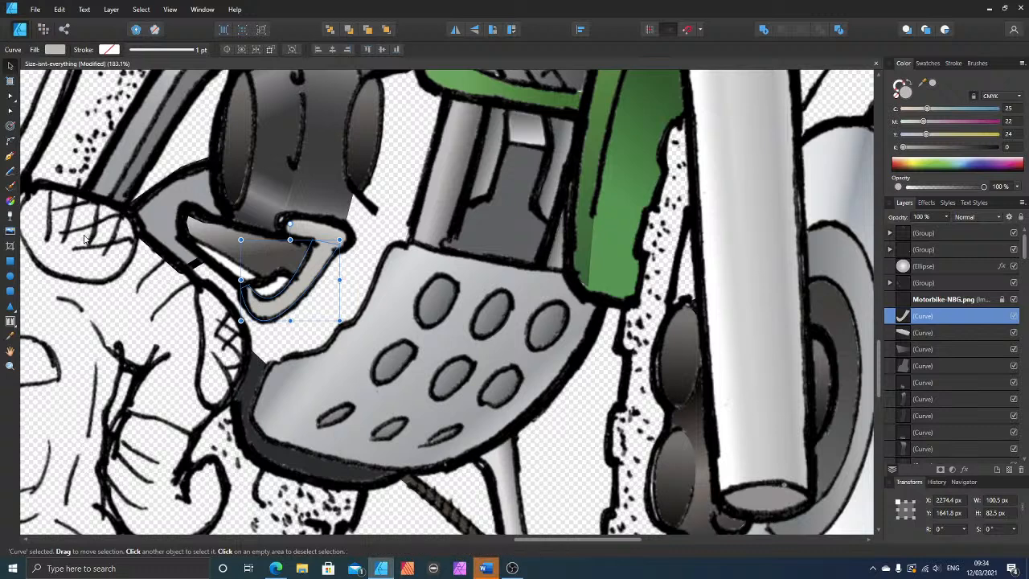
{"action": "left_click", "coordinate": [11, 200]}
{"action": "left_click_drag", "start_coordinate": [279, 327], "coordinate": [315, 256]}
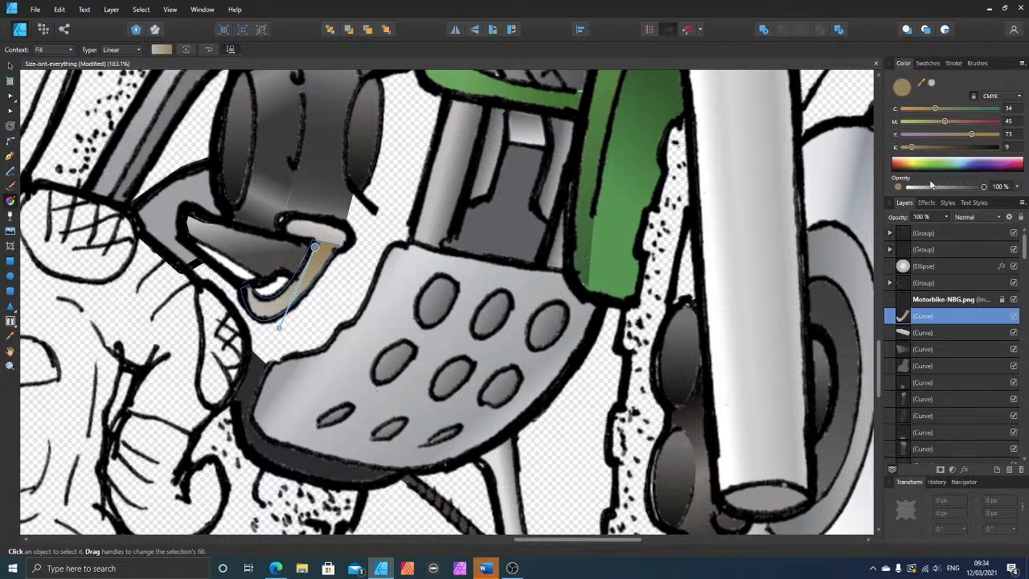
{"action": "left_click", "coordinate": [944, 135]}
{"action": "left_click", "coordinate": [929, 121]}
{"action": "left_click", "coordinate": [920, 109]}
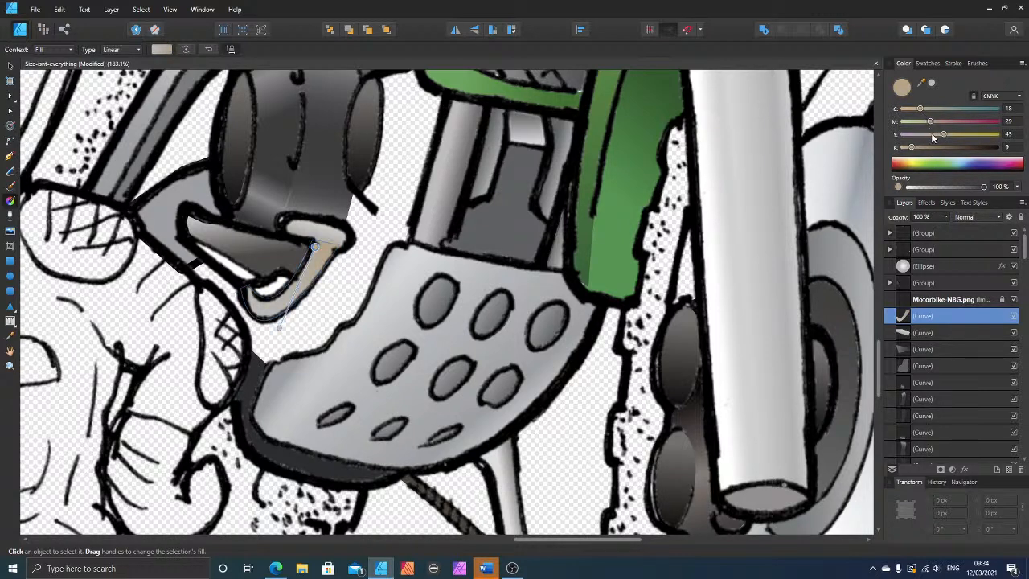
{"action": "left_click", "coordinate": [931, 133]}
{"action": "left_click", "coordinate": [922, 120]}
{"action": "left_click", "coordinate": [931, 148]}
{"action": "left_click_drag", "start_coordinate": [930, 150], "coordinate": [943, 148]}
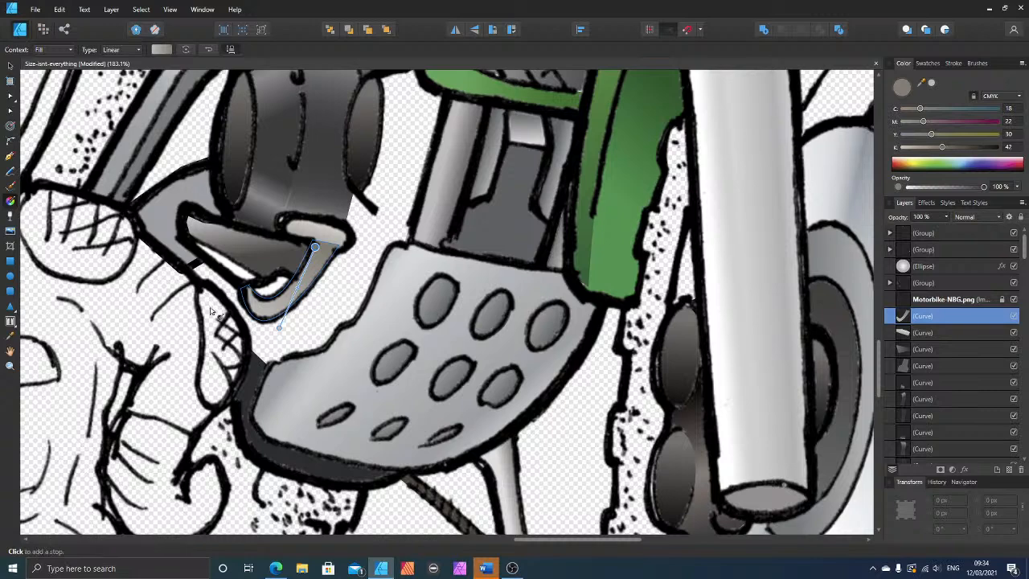
{"action": "left_click", "coordinate": [279, 328]}
{"action": "left_click", "coordinate": [321, 501]}
Step: Extend the dark shape behind the perforated plate up to the hook's underside, adding nodes that follow the plate's stepped outline to its upper corner
{"action": "scroll", "coordinate": [328, 500], "scroll_direction": "down", "scroll_amount": 4}
{"action": "scroll", "coordinate": [328, 500], "scroll_direction": "down", "scroll_amount": 3}
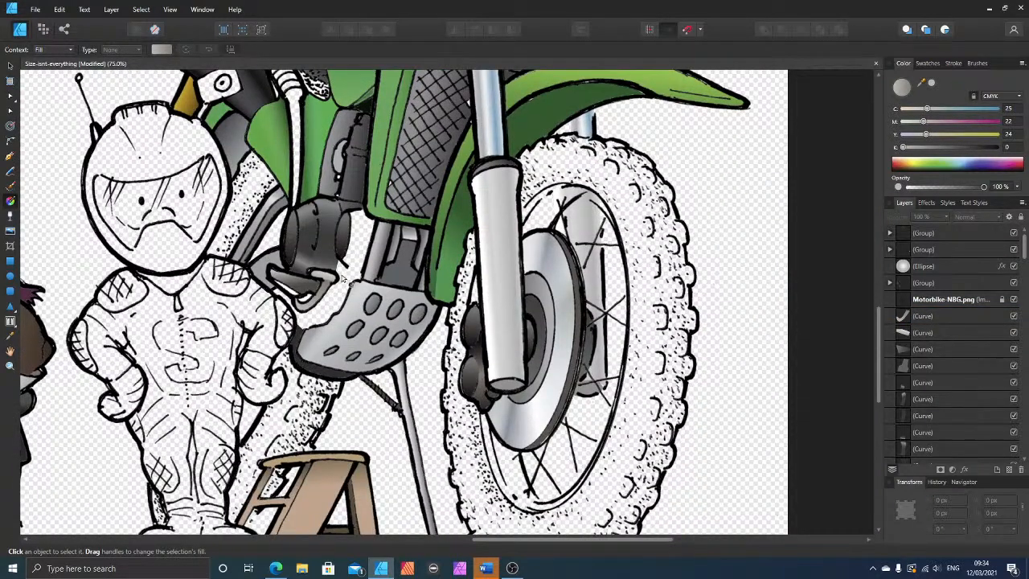
{"action": "scroll", "coordinate": [350, 295], "scroll_direction": "up", "scroll_amount": 6}
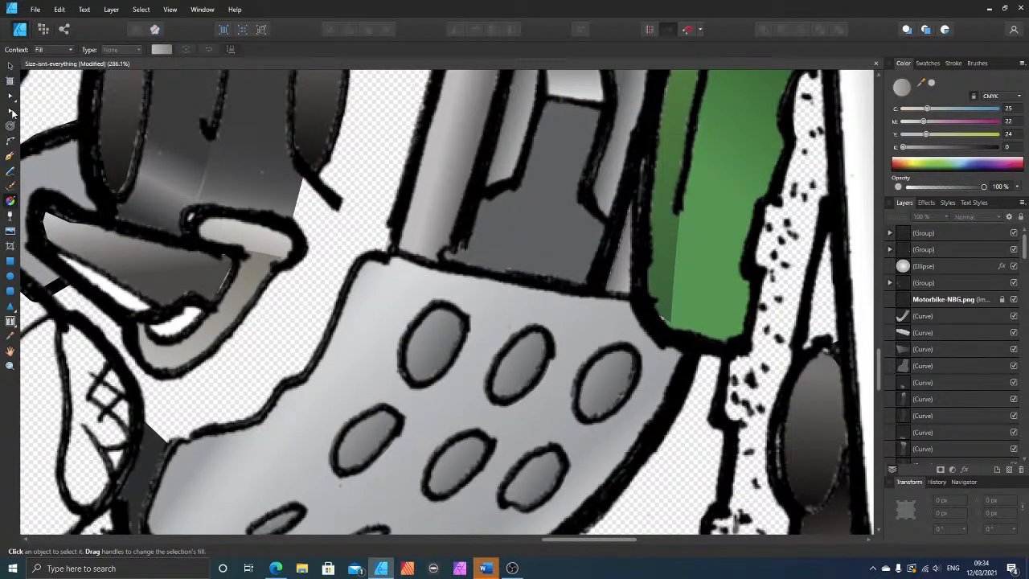
{"action": "left_click", "coordinate": [10, 111]}
{"action": "left_click", "coordinate": [159, 452]}
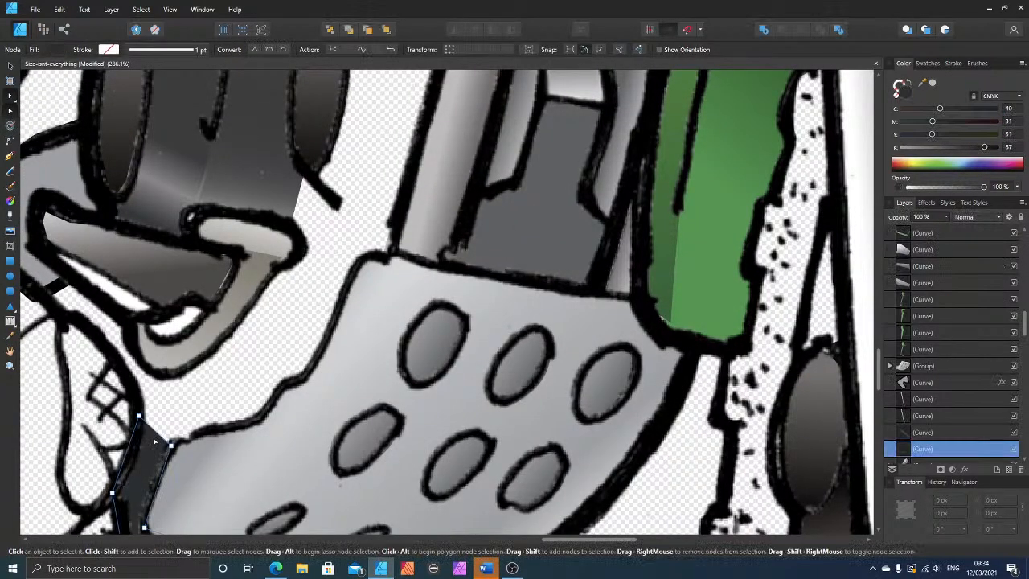
{"action": "left_click_drag", "start_coordinate": [158, 433], "coordinate": [170, 374]}
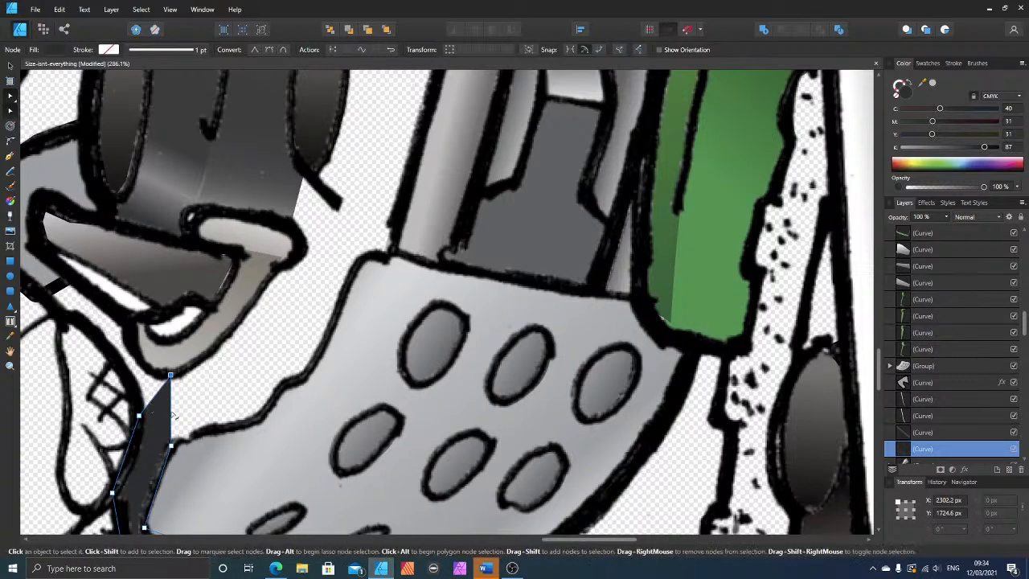
{"action": "left_click_drag", "start_coordinate": [173, 416], "coordinate": [362, 258]}
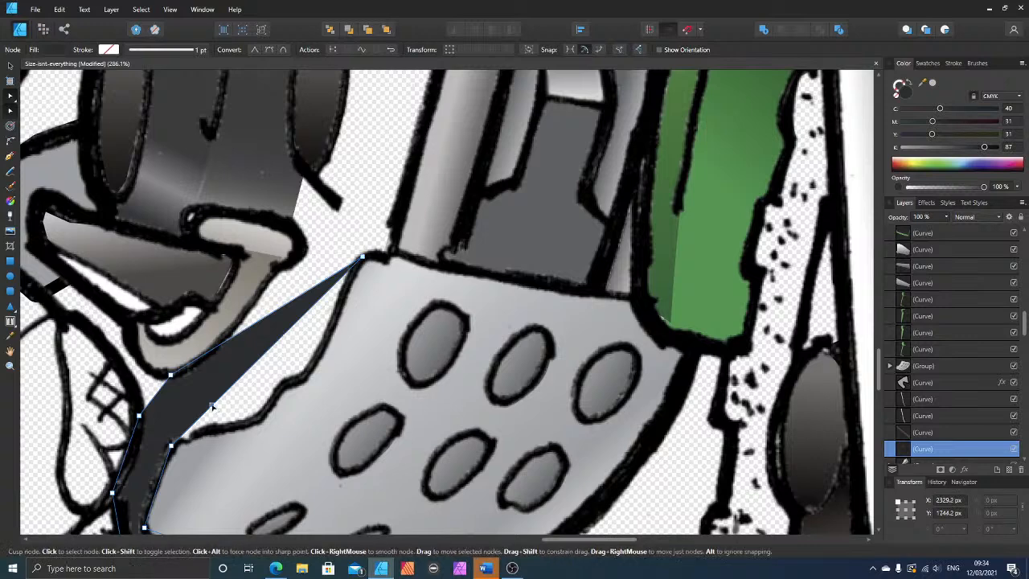
{"action": "left_click_drag", "start_coordinate": [212, 407], "coordinate": [250, 419]}
{"action": "left_click", "coordinate": [277, 381]}
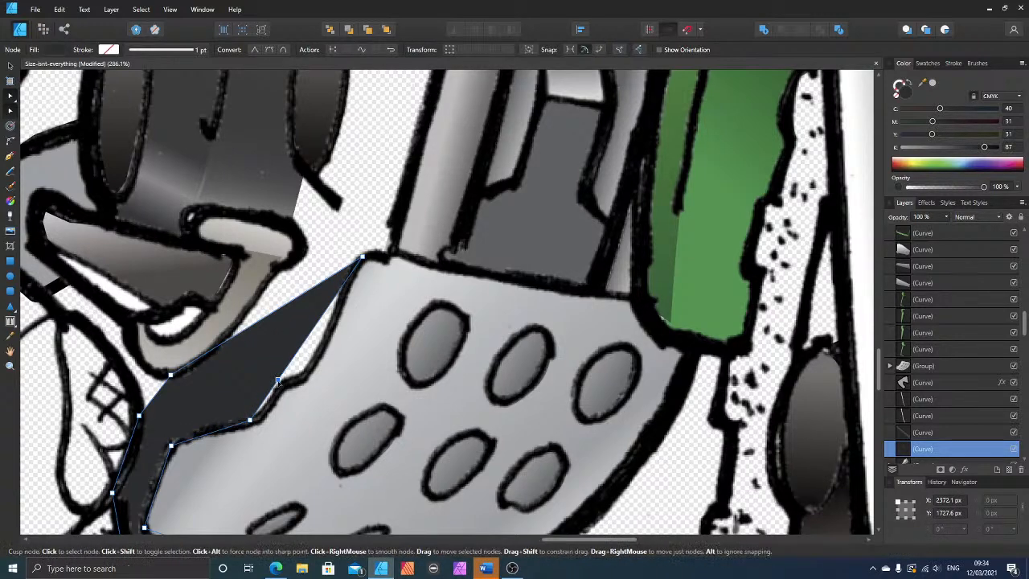
{"action": "left_click_drag", "start_coordinate": [278, 381], "coordinate": [277, 389]}
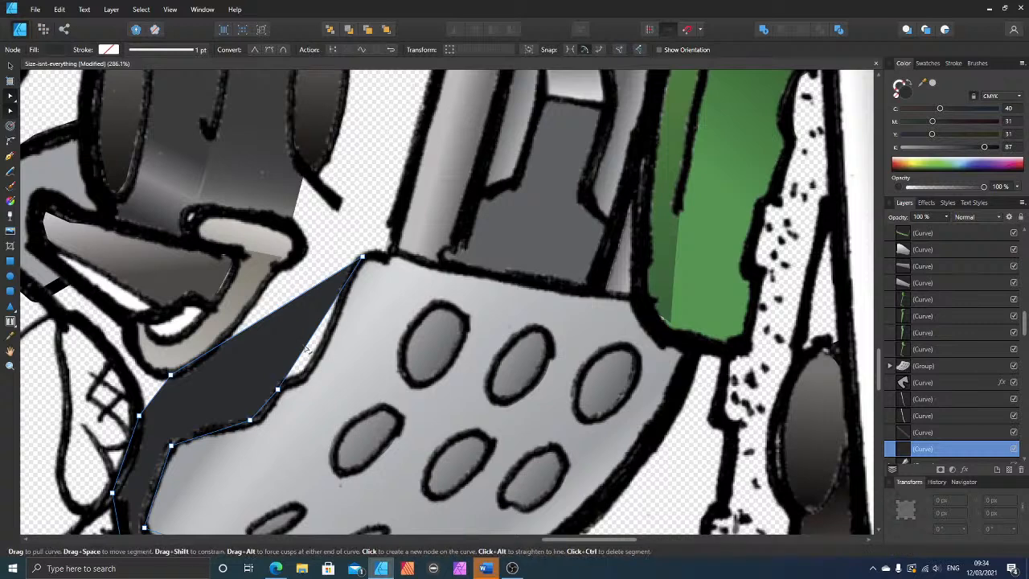
{"action": "left_click_drag", "start_coordinate": [306, 354], "coordinate": [308, 371]}
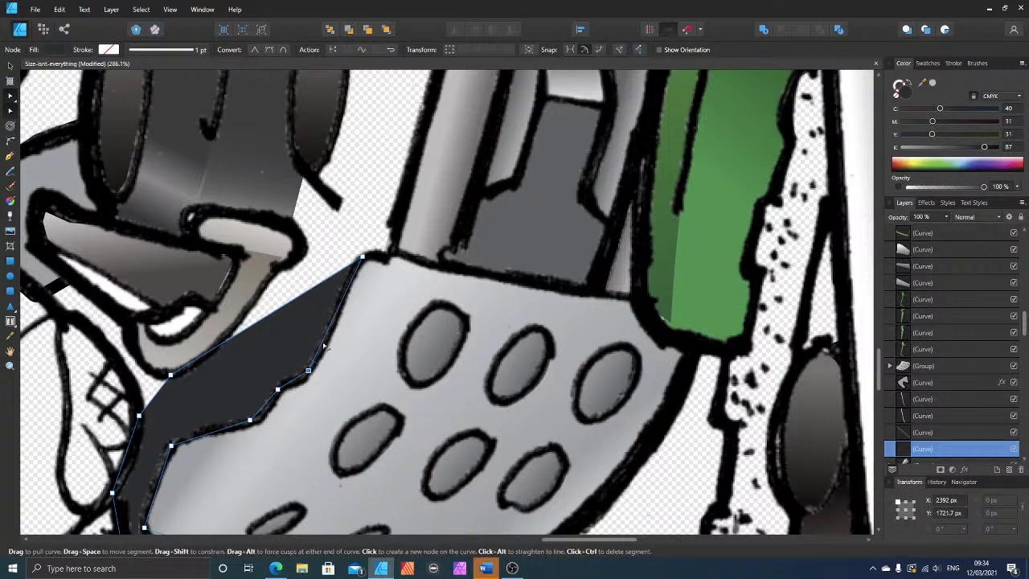
Step: Extend the dark shape's upper edge to the engine barrel's lower corner and the base of the grey column
{"action": "left_click", "coordinate": [344, 269]}
{"action": "left_click_drag", "start_coordinate": [344, 270], "coordinate": [301, 176]}
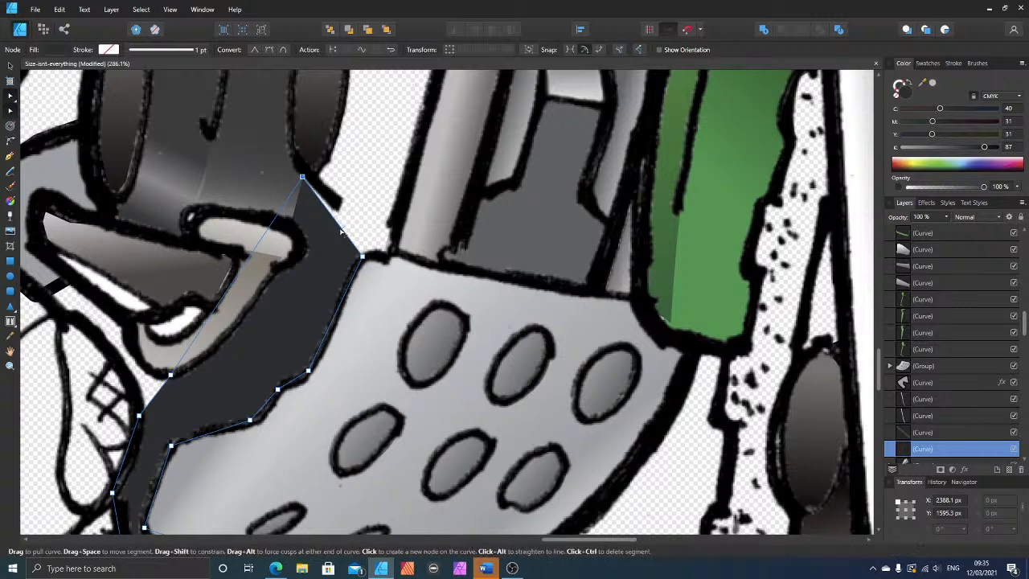
{"action": "left_click_drag", "start_coordinate": [344, 232], "coordinate": [386, 256]}
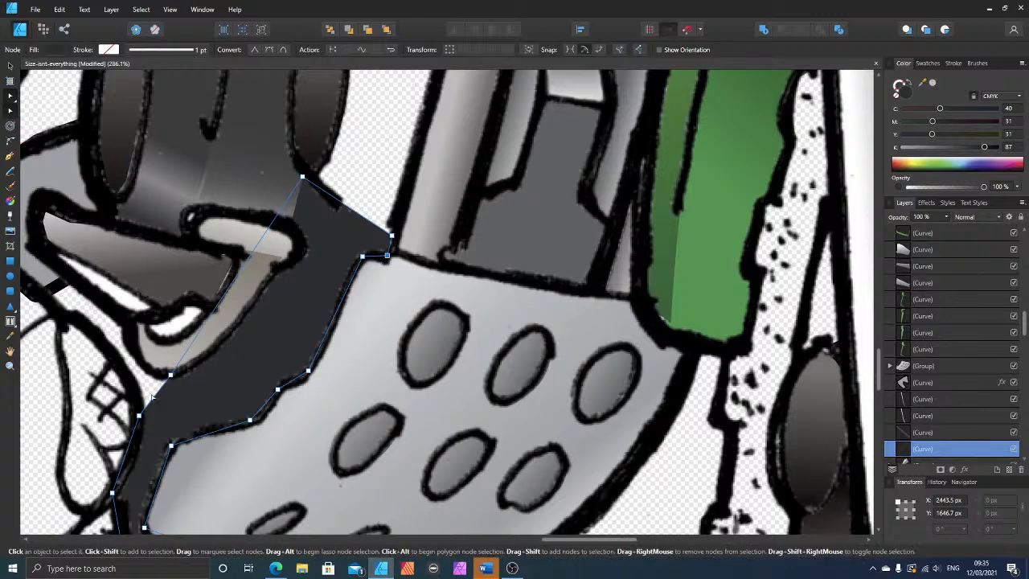
Step: Add a node to the dark shape beside the rider's cross-hatched pad and curve the adjoining edge beneath the hooked shape
{"action": "scroll", "coordinate": [242, 430], "scroll_direction": "down", "scroll_amount": 5}
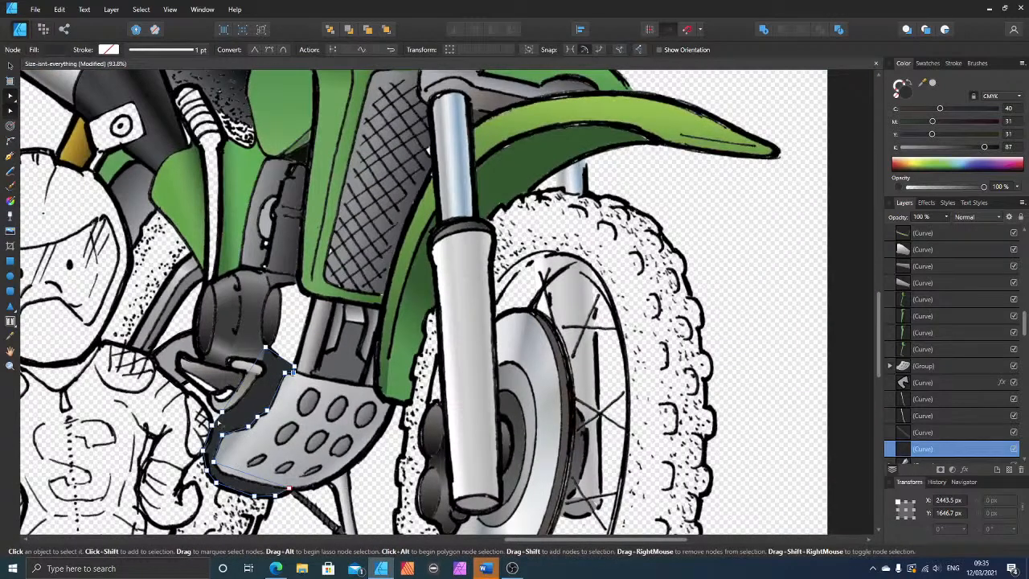
{"action": "scroll", "coordinate": [310, 451], "scroll_direction": "down", "scroll_amount": 2}
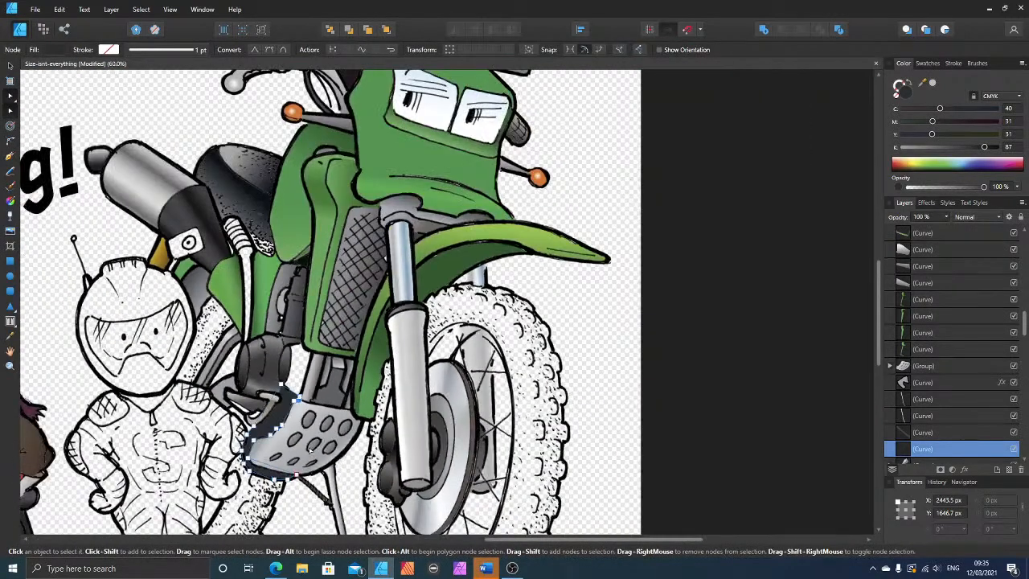
{"action": "scroll", "coordinate": [289, 437], "scroll_direction": "up", "scroll_amount": 4}
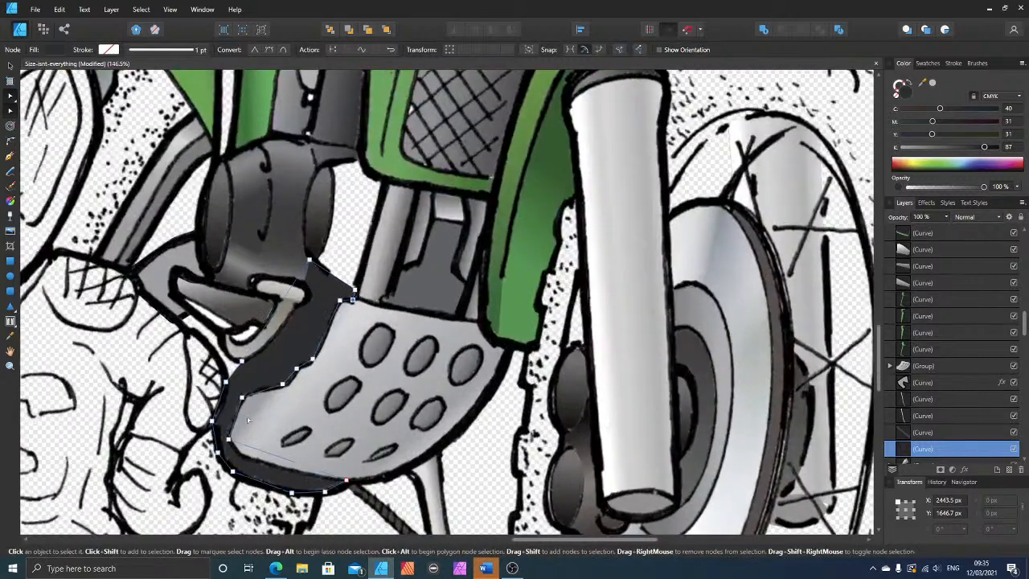
{"action": "left_click", "coordinate": [233, 373]}
{"action": "left_click_drag", "start_coordinate": [233, 373], "coordinate": [220, 345]}
{"action": "left_click", "coordinate": [224, 355]}
Step: Adjust the dark shape's two top corner nodes to meet the engine barrel's outline and the grey column, and deselect the shape
{"action": "scroll", "coordinate": [404, 312], "scroll_direction": "up", "scroll_amount": 2}
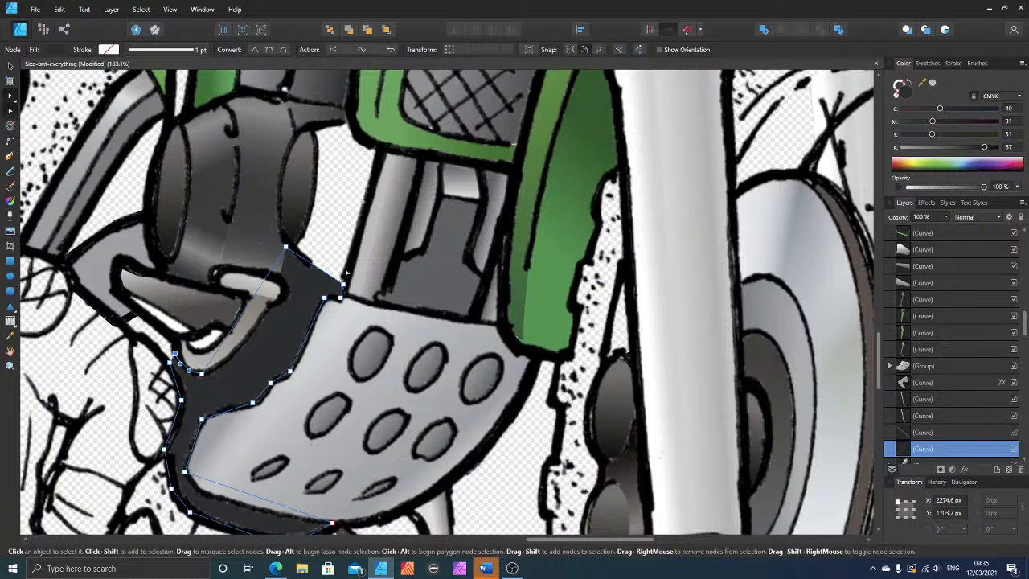
{"action": "scroll", "coordinate": [346, 275], "scroll_direction": "up", "scroll_amount": 1}
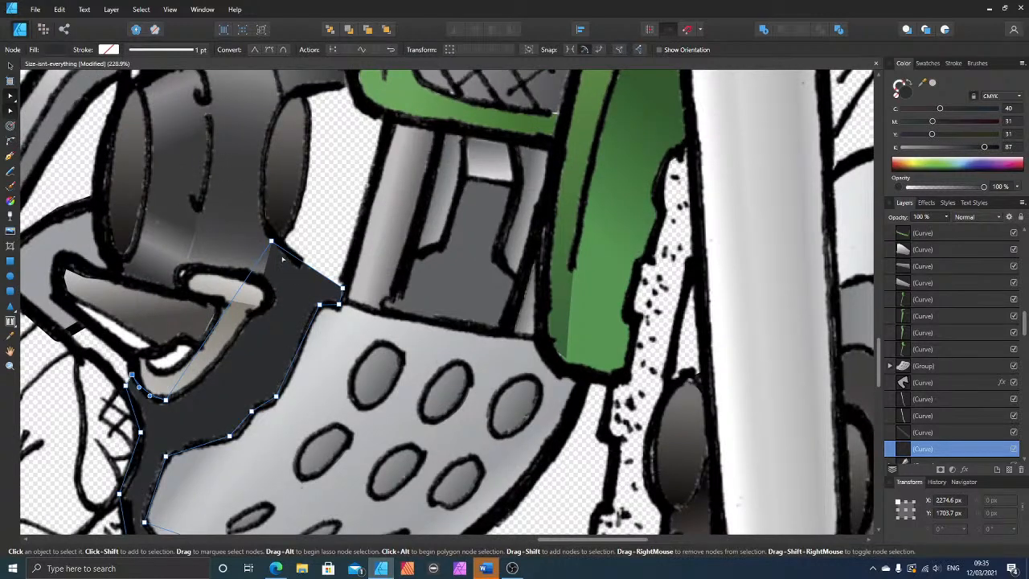
{"action": "left_click", "coordinate": [271, 243]}
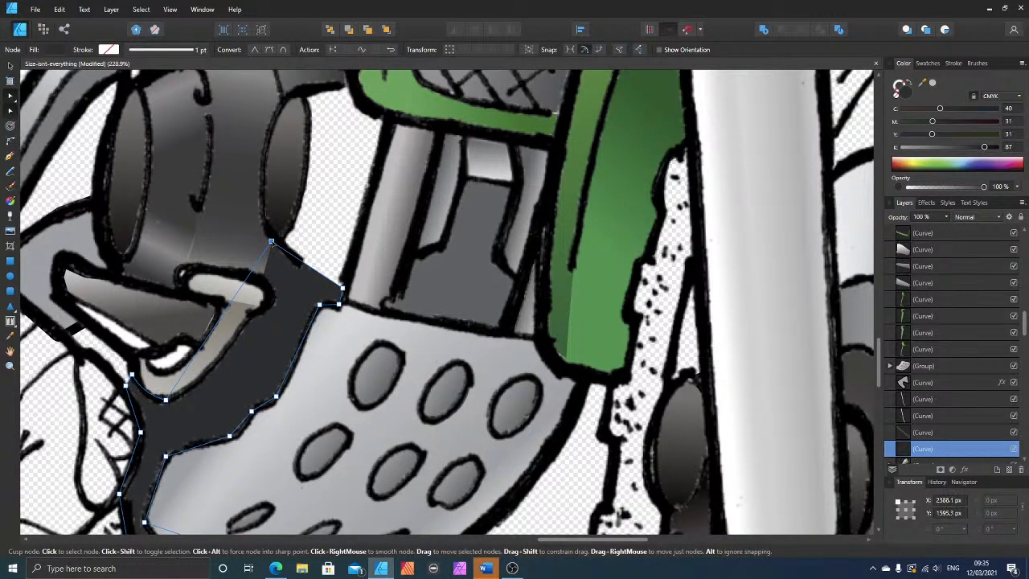
{"action": "left_click", "coordinate": [342, 288]}
{"action": "key", "text": "Down"}
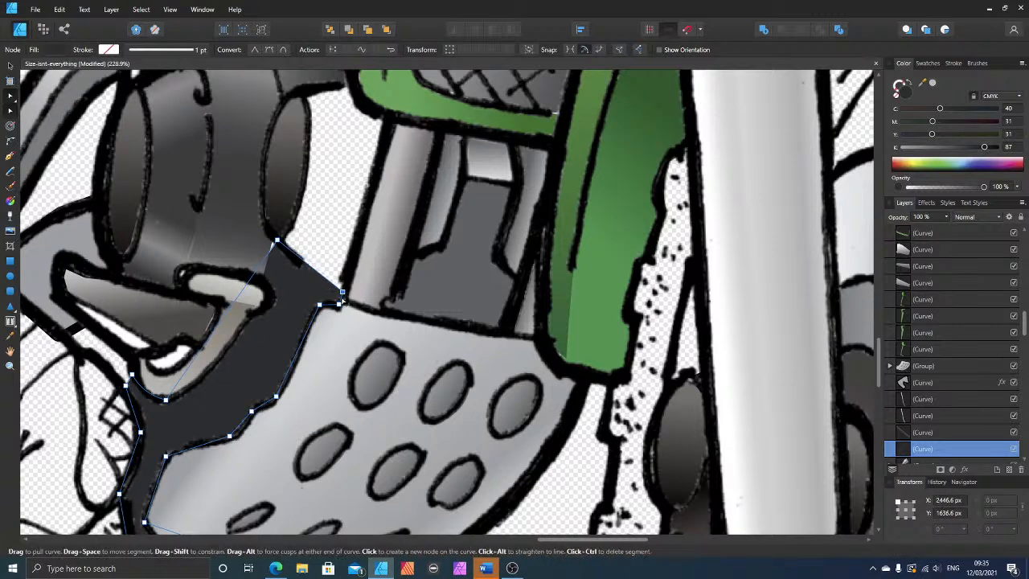
{"action": "key", "text": "Up"}
{"action": "key", "text": "Up"}
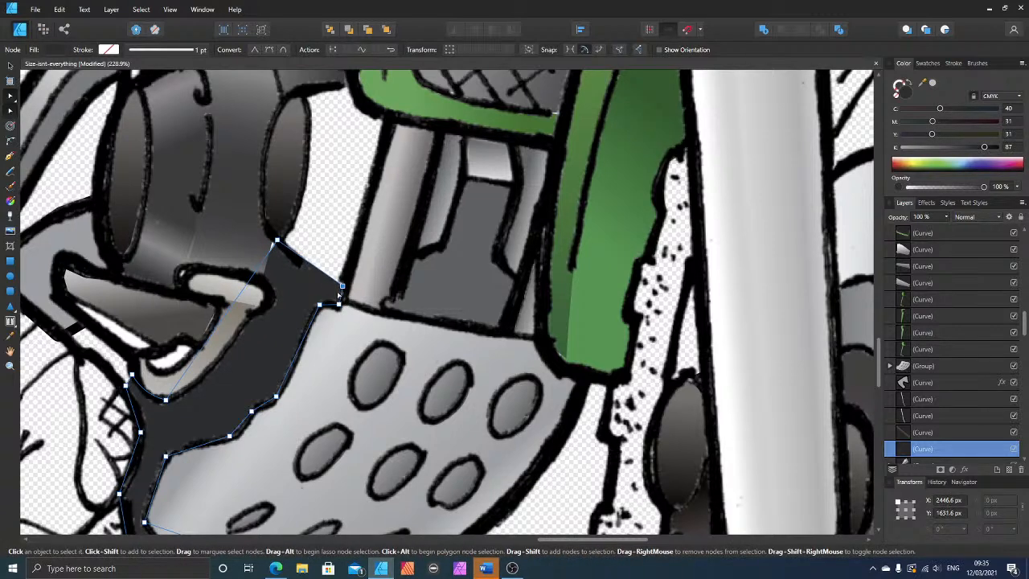
{"action": "left_click", "coordinate": [325, 184]}
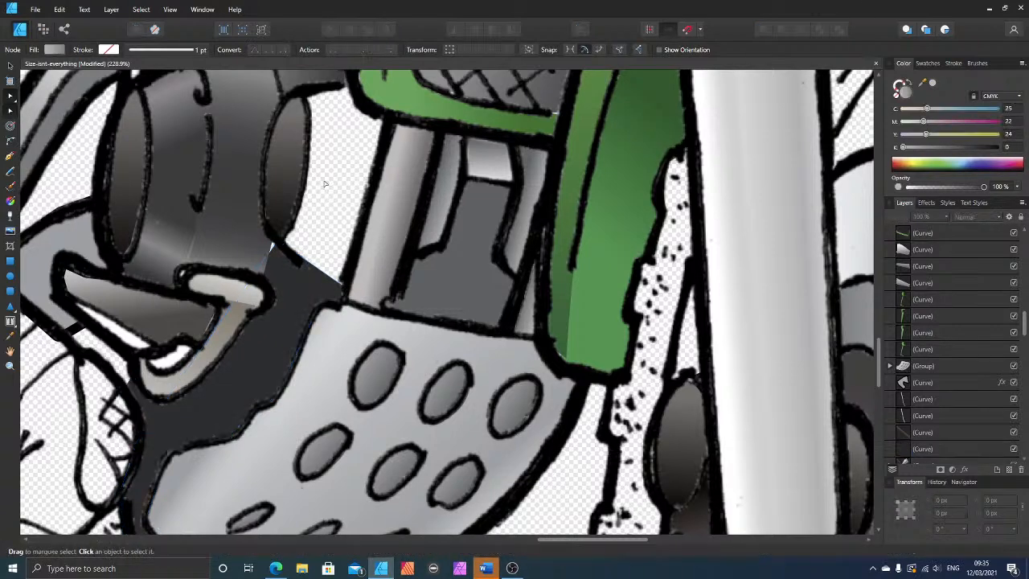
Step: Refine the dark shape's edge near the cap by adding nodes and nudging them to close the gap below the engine barrel
{"action": "left_click", "coordinate": [276, 278]}
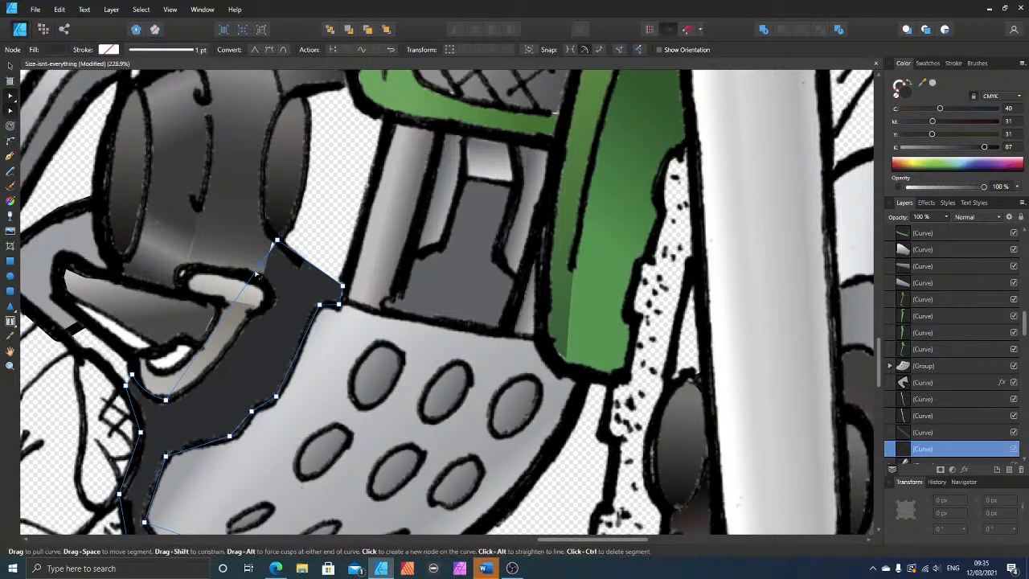
{"action": "left_click", "coordinate": [251, 279]}
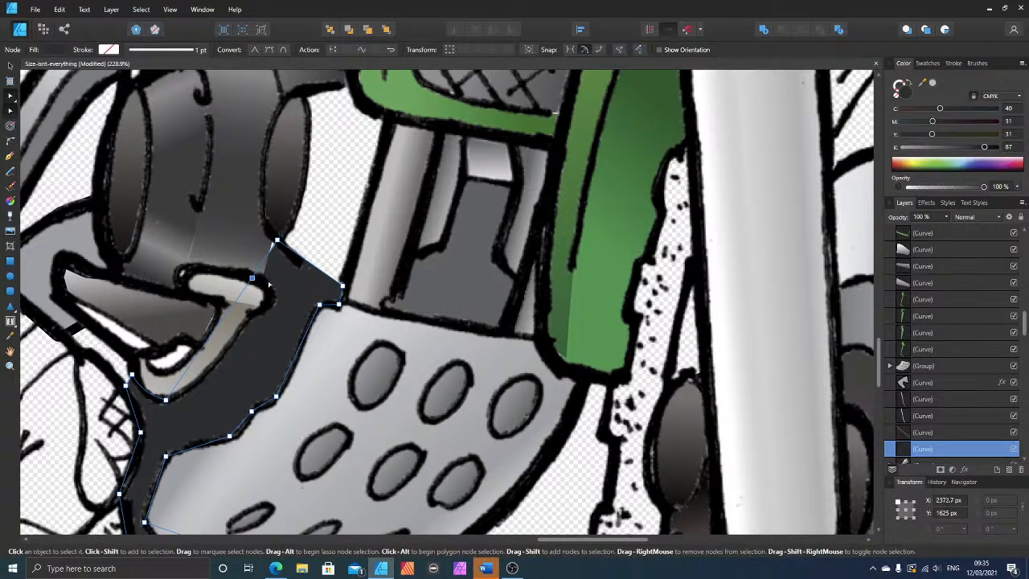
{"action": "key", "text": "Right"}
{"action": "key", "text": "Right"}
{"action": "key", "text": "Right"}
{"action": "key", "text": "Right"}
{"action": "key", "text": "Right"}
{"action": "key", "text": "Right"}
{"action": "key", "text": "Right"}
{"action": "left_click", "coordinate": [271, 257]}
{"action": "key", "text": "Up"}
{"action": "key", "text": "Up"}
{"action": "key", "text": "Up"}
{"action": "key", "text": "Up"}
{"action": "key", "text": "Up"}
{"action": "key", "text": "Up"}
{"action": "key", "text": "Up"}
{"action": "key", "text": "Up"}
{"action": "key", "text": "Up"}
{"action": "key", "text": "Up"}
{"action": "key", "text": "Up"}
{"action": "key", "text": "Up"}
{"action": "left_click", "coordinate": [354, 258]}
Step: Draw a closed Pen shape over the empty area between the engine barrel, the green frame and the grey column
{"action": "scroll", "coordinate": [345, 378], "scroll_direction": "down", "scroll_amount": 3}
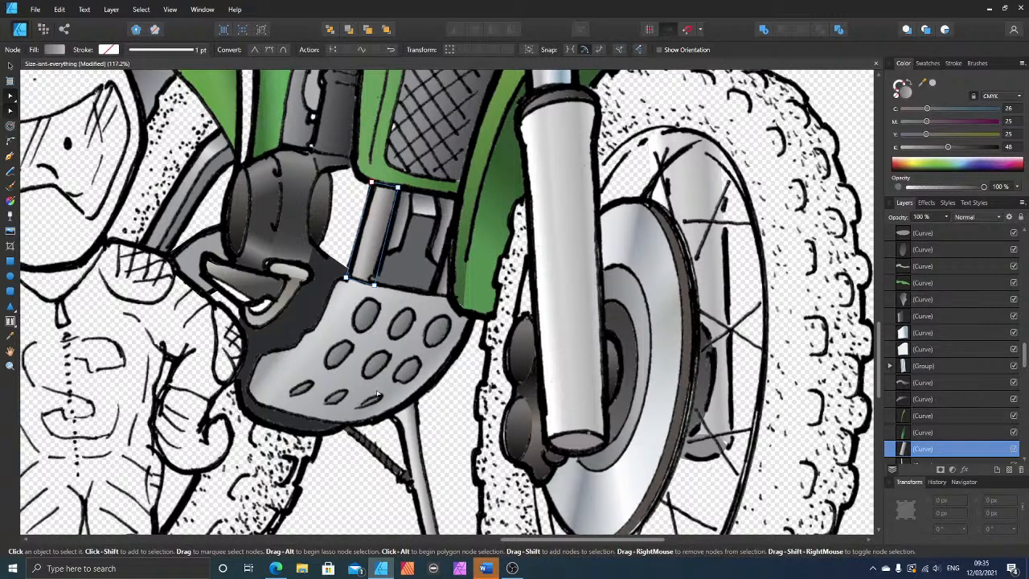
{"action": "scroll", "coordinate": [376, 394], "scroll_direction": "up", "scroll_amount": 2}
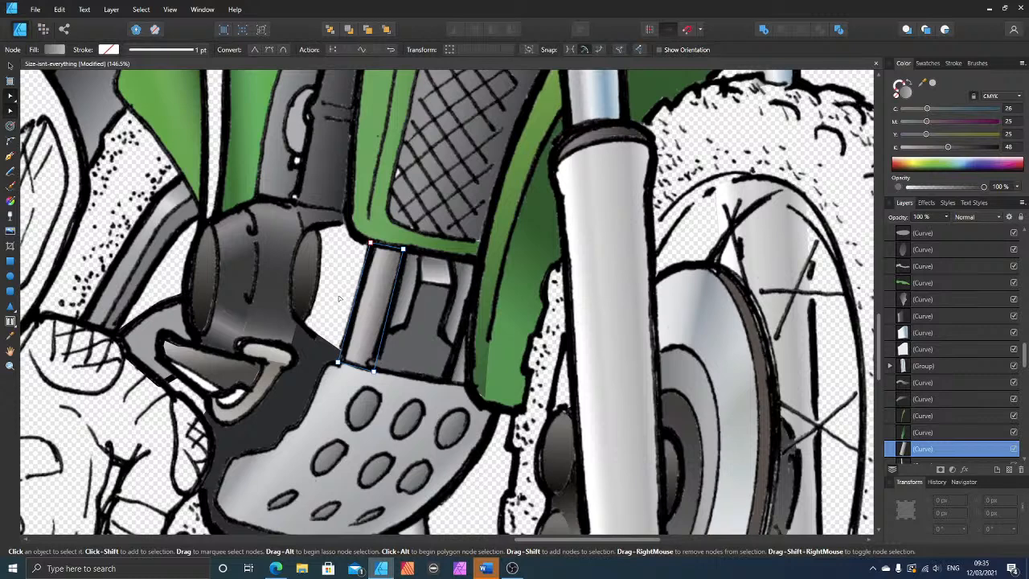
{"action": "scroll", "coordinate": [337, 294], "scroll_direction": "up", "scroll_amount": 2}
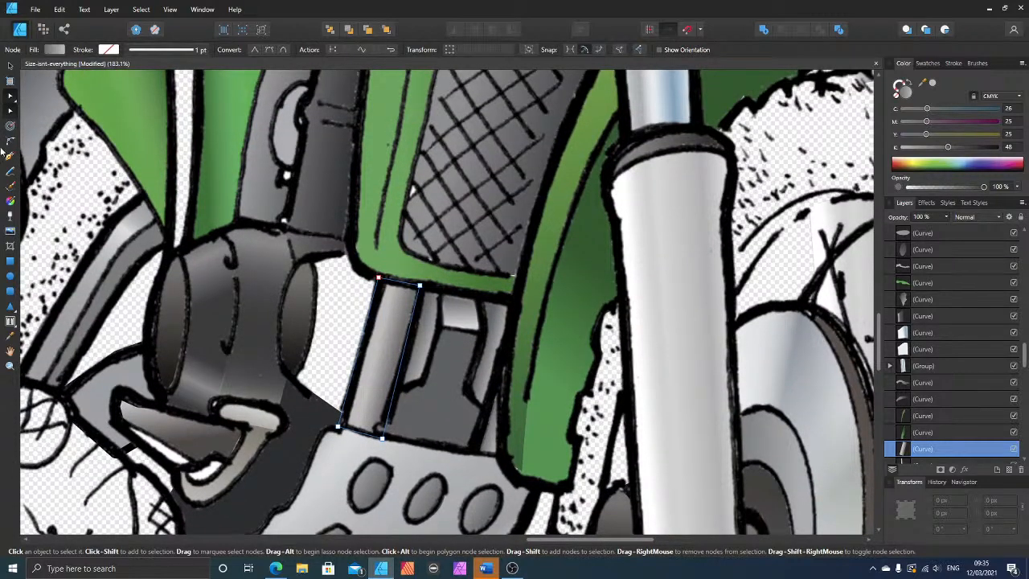
{"action": "left_click", "coordinate": [9, 156]}
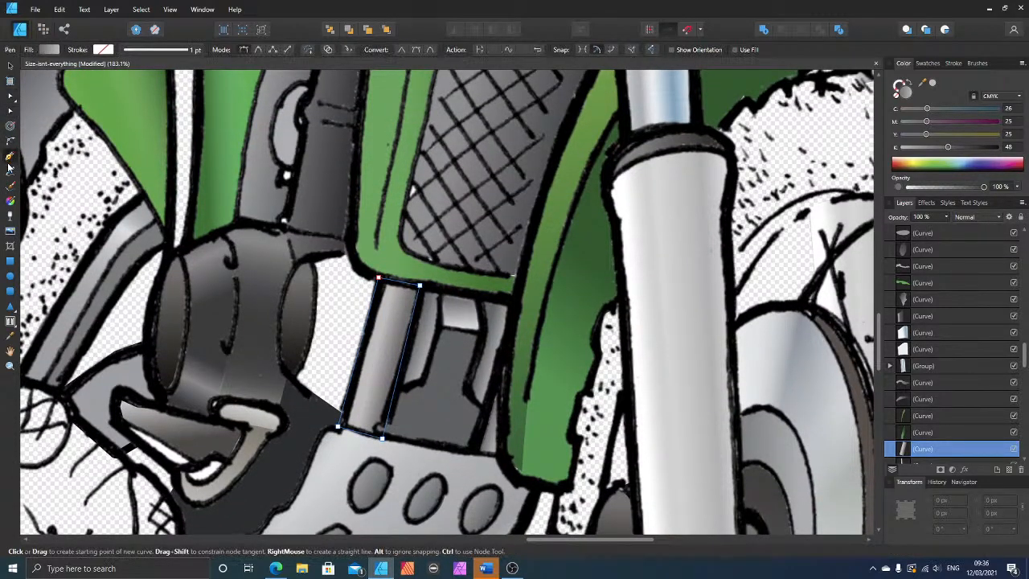
{"action": "key", "text": "ctrl+d"}
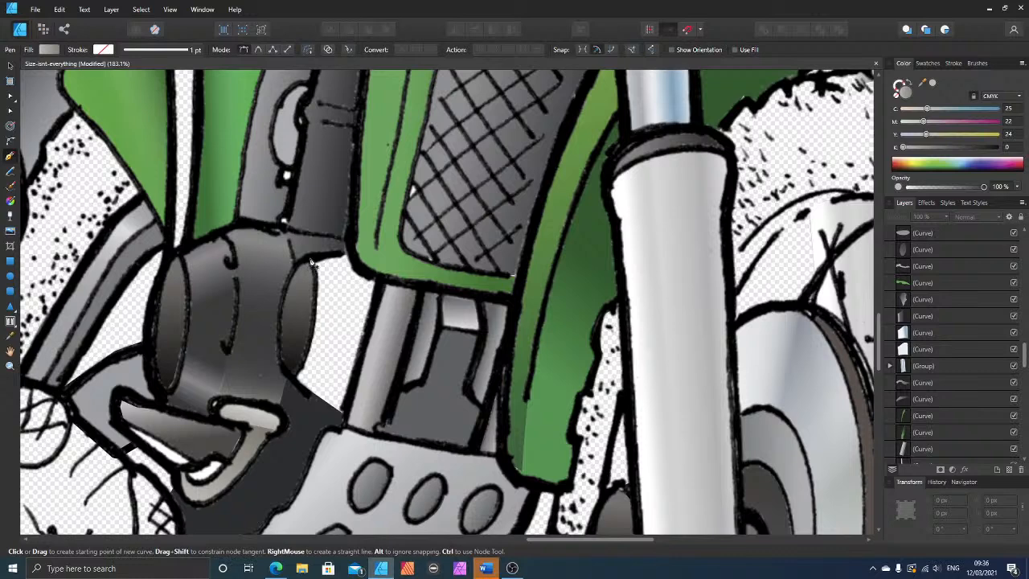
{"action": "left_click_drag", "start_coordinate": [310, 258], "coordinate": [351, 255]}
{"action": "left_click", "coordinate": [361, 273]}
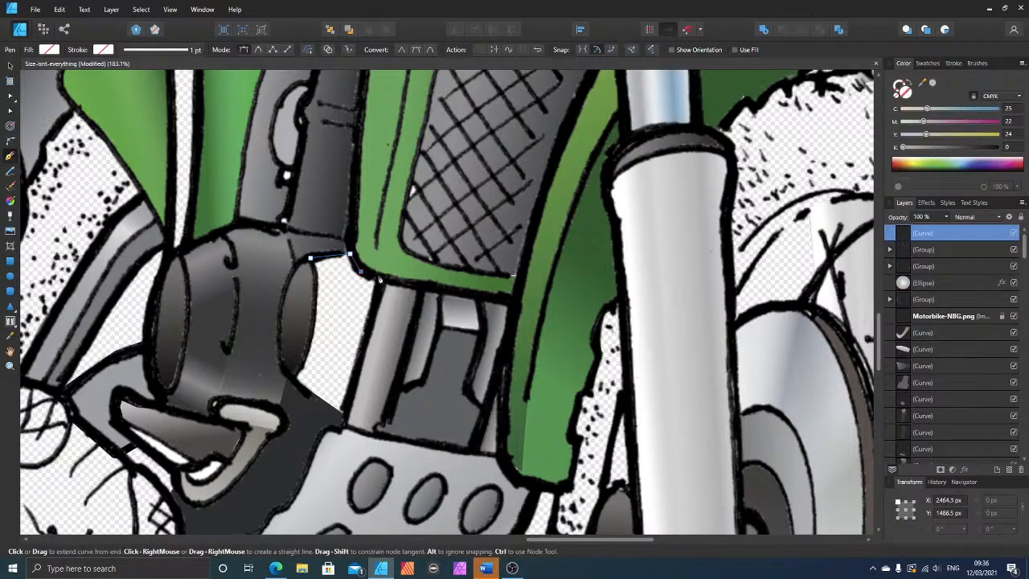
{"action": "left_click", "coordinate": [379, 275]}
{"action": "left_click", "coordinate": [346, 421]}
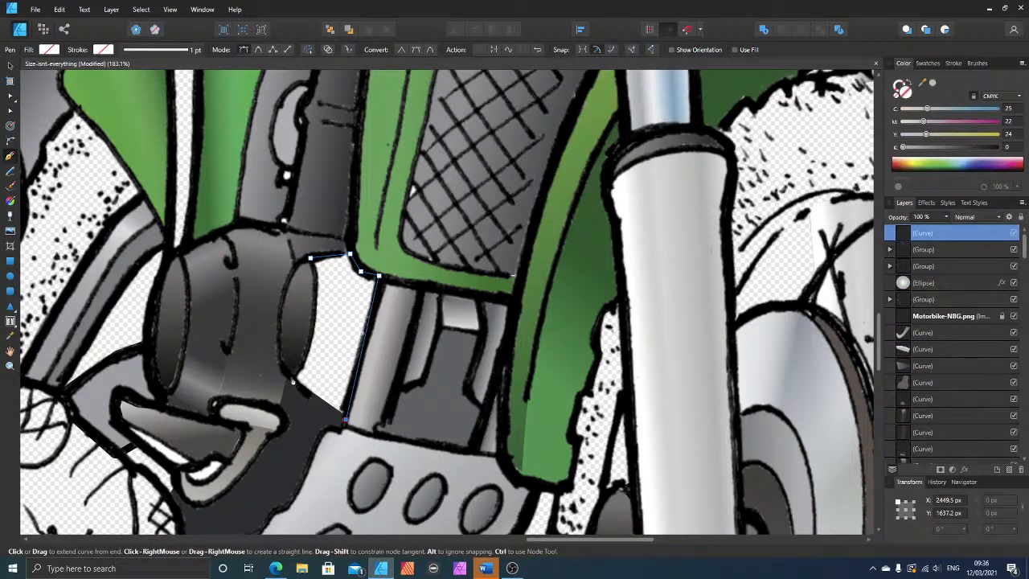
{"action": "left_click", "coordinate": [292, 378]}
{"action": "left_click", "coordinate": [311, 258]}
Step: Bend the new shape's long edge along the engine barrel's outline and fill the shape with grey C 25, M 22, Y 24, K 0
{"action": "left_click", "coordinate": [11, 95]}
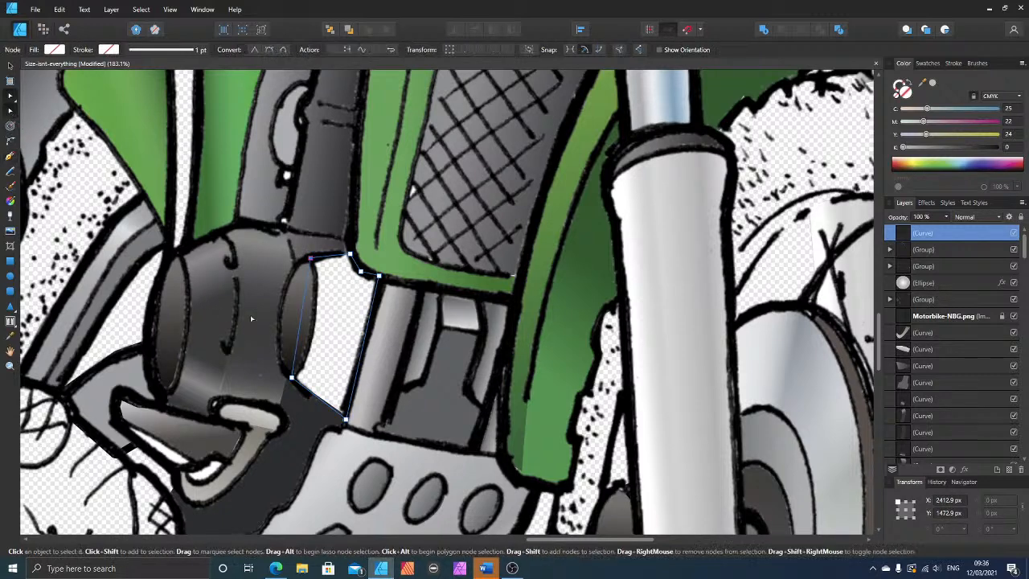
{"action": "left_click_drag", "start_coordinate": [304, 330], "coordinate": [317, 351]}
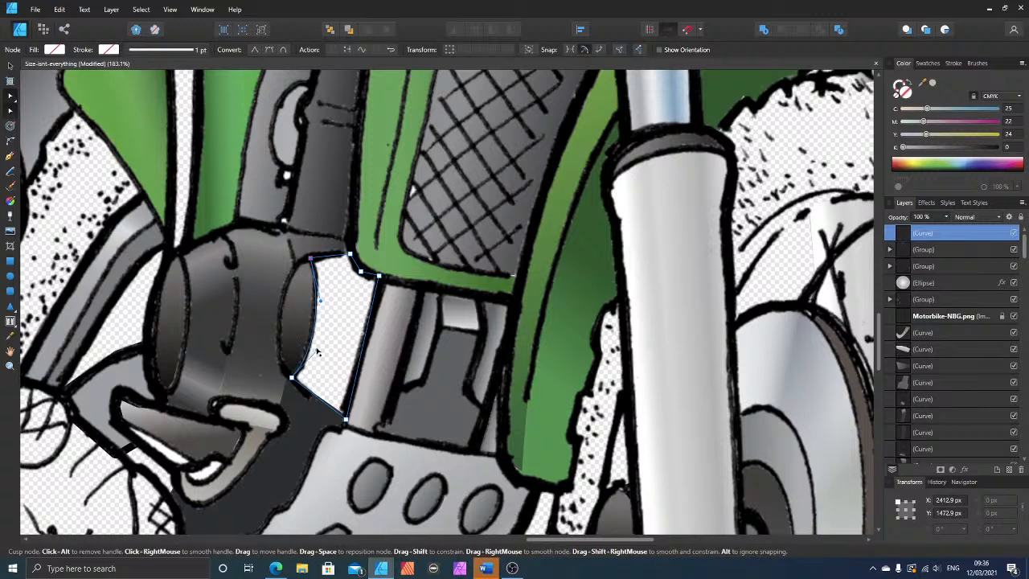
{"action": "left_click_drag", "start_coordinate": [321, 301], "coordinate": [320, 286]}
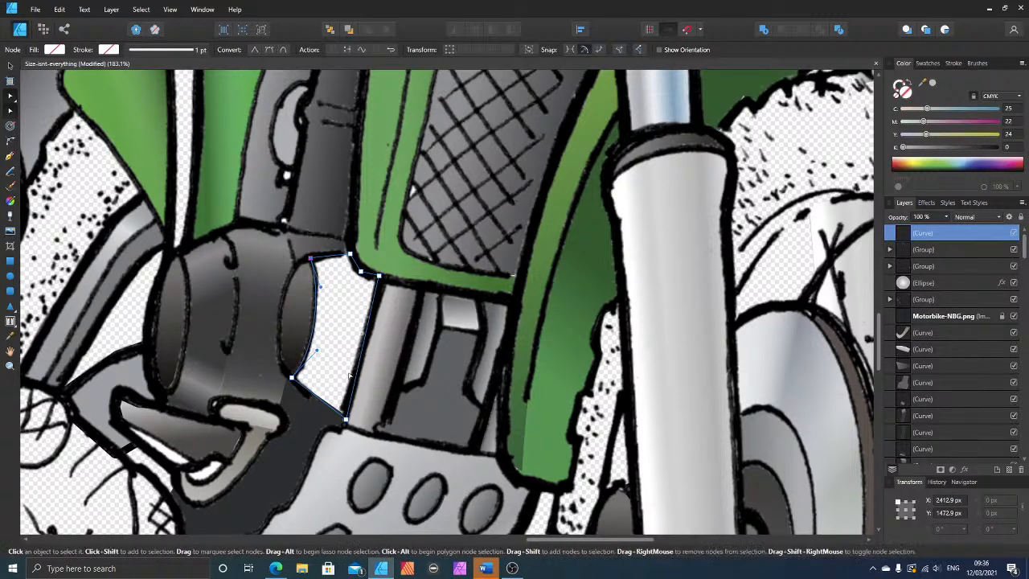
{"action": "left_click", "coordinate": [929, 108]}
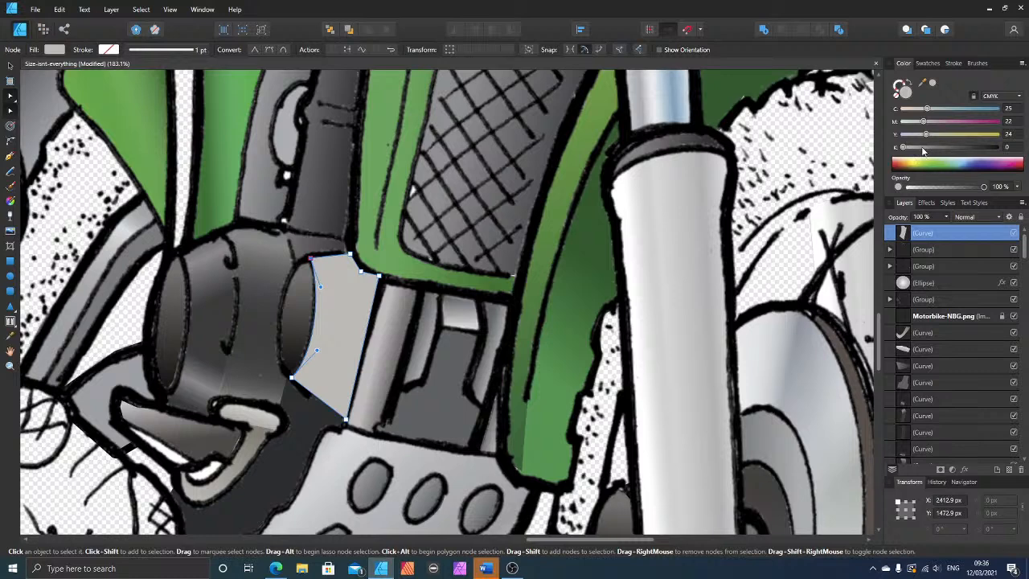
Step: Darken the new grey shape's fill to K 34 and send the shape beneath the line art
{"action": "mouse_move", "coordinate": [923, 151]}
{"action": "left_mouse_down"}
{"action": "mouse_move", "coordinate": [941, 152]}
{"action": "mouse_move", "coordinate": [929, 149]}
{"action": "left_mouse_up"}
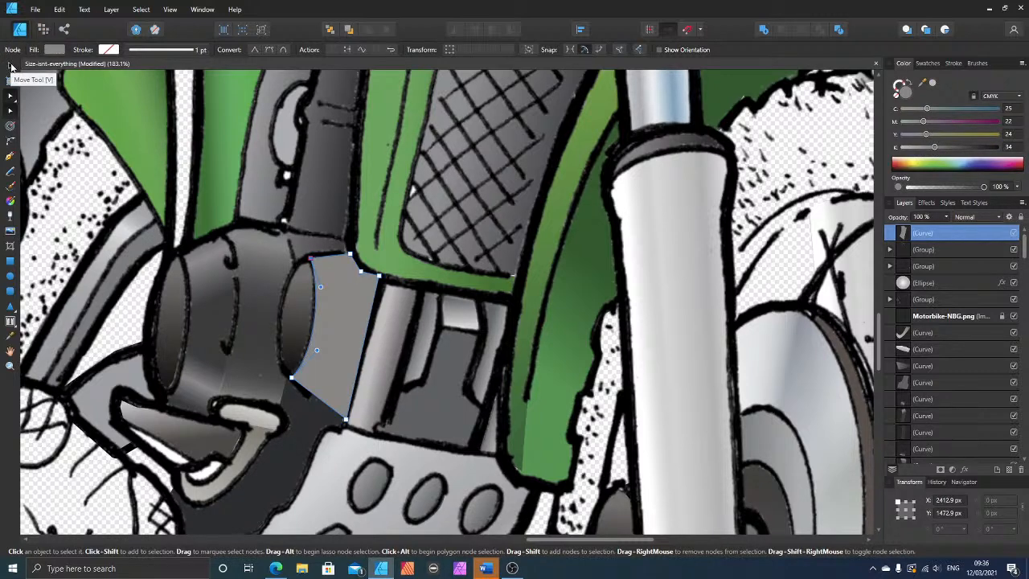
{"action": "left_click", "coordinate": [9, 66]}
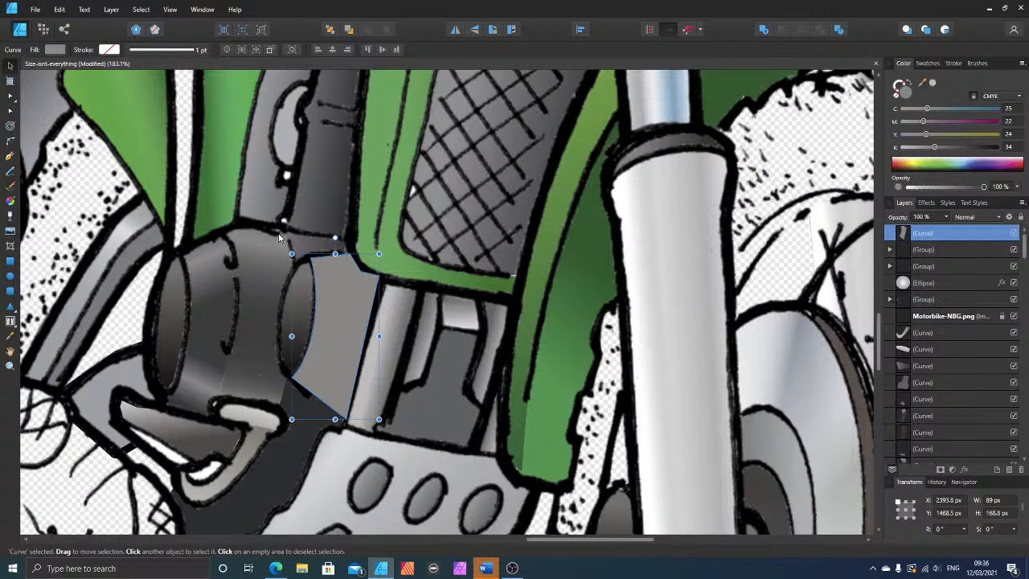
{"action": "key", "text": "ctrl+bracketleft"}
{"action": "key", "text": "ctrl+bracketleft"}
{"action": "key", "text": "ctrl+bracketleft"}
{"action": "key", "text": "ctrl+bracketleft"}
{"action": "key", "text": "ctrl+bracketleft"}
{"action": "key", "text": "ctrl+bracketleft"}
{"action": "key", "text": "ctrl+bracketleft"}
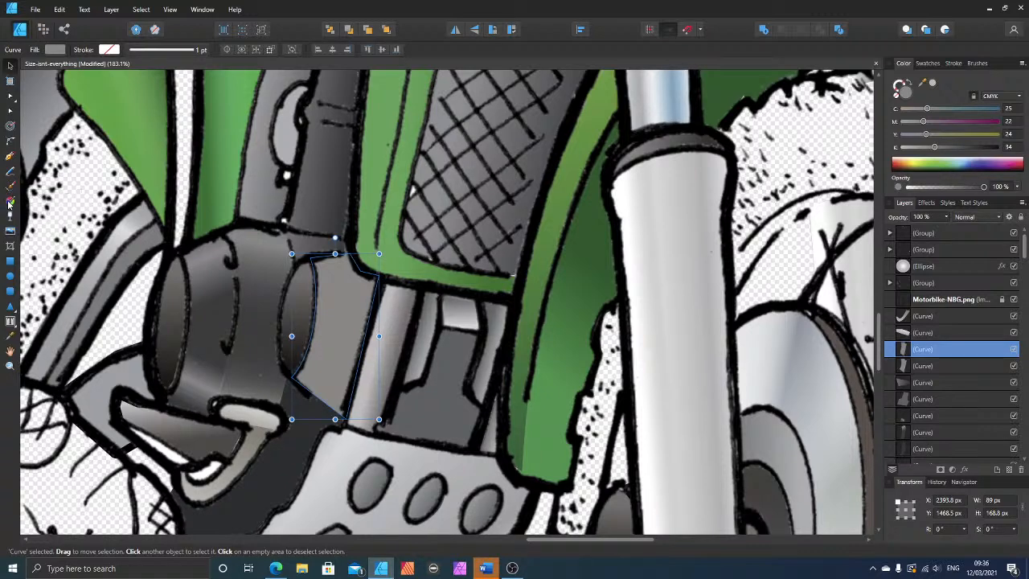
Step: Apply a linear gradient running inward from the grey shape's lower edge, with the outer stop set to K 75
{"action": "left_click", "coordinate": [9, 201]}
{"action": "left_click_drag", "start_coordinate": [316, 406], "coordinate": [346, 354]}
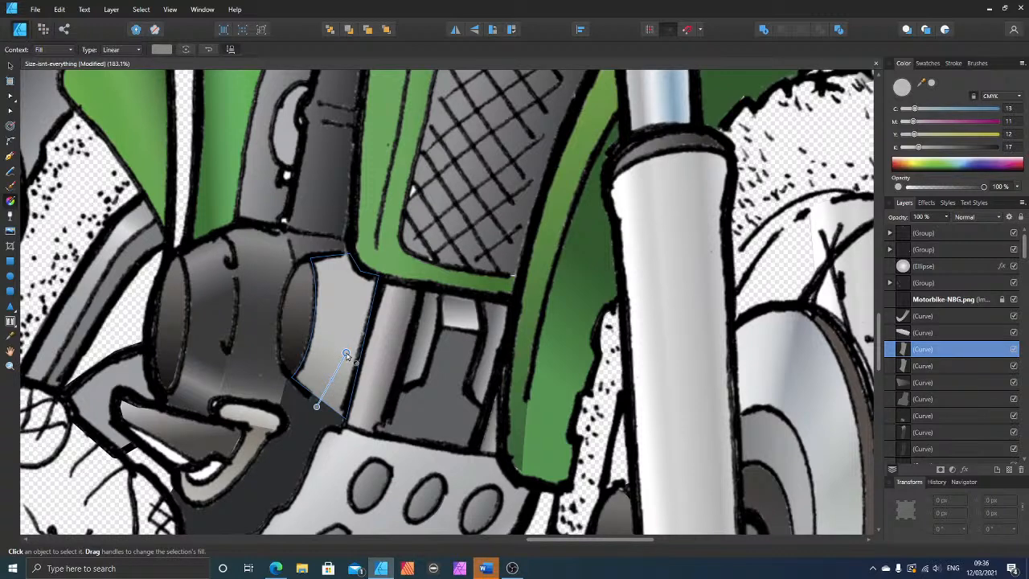
{"action": "left_click", "coordinate": [316, 406]}
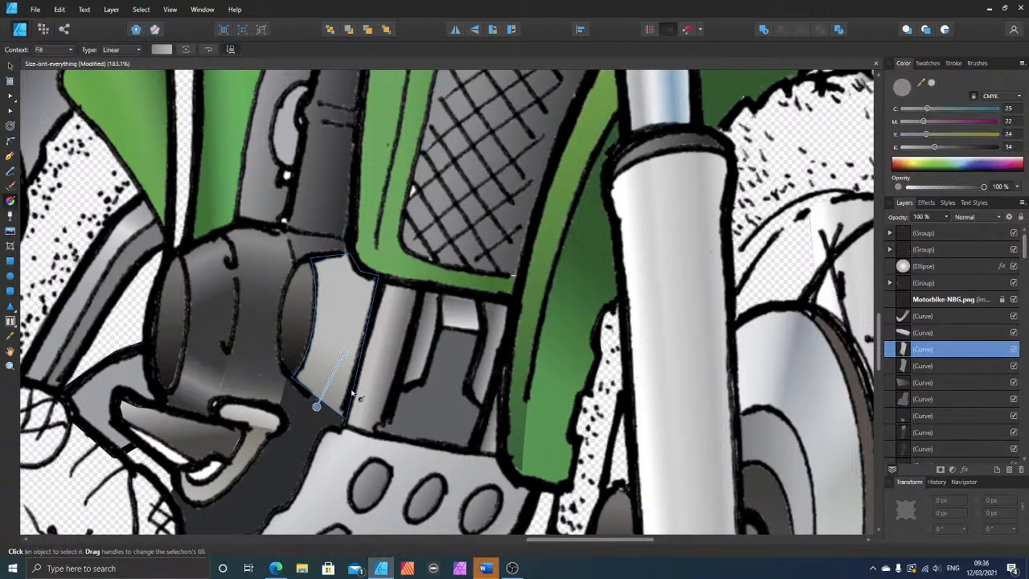
{"action": "left_click_drag", "start_coordinate": [961, 147], "coordinate": [973, 147]}
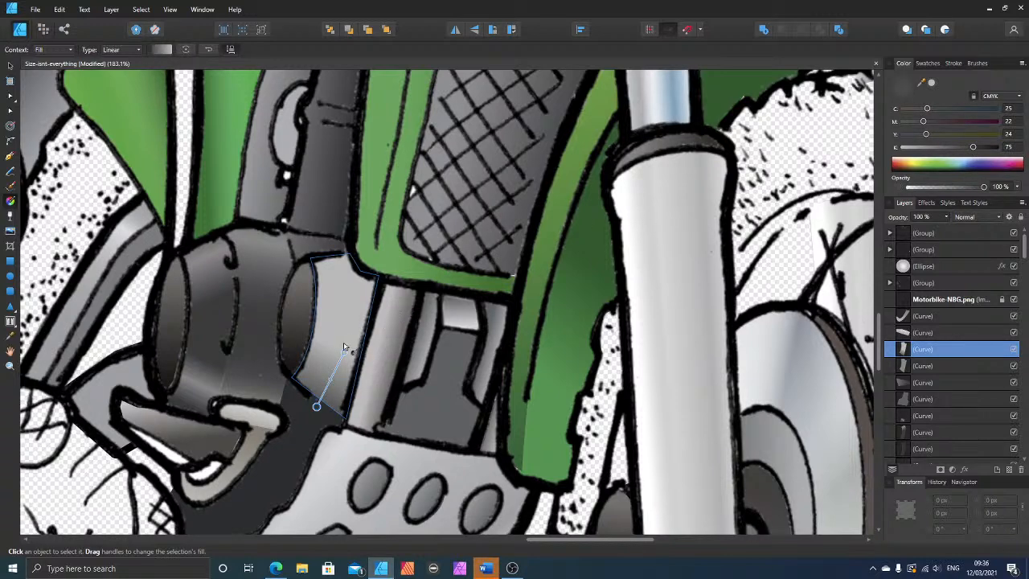
{"action": "left_click_drag", "start_coordinate": [343, 352], "coordinate": [347, 342]}
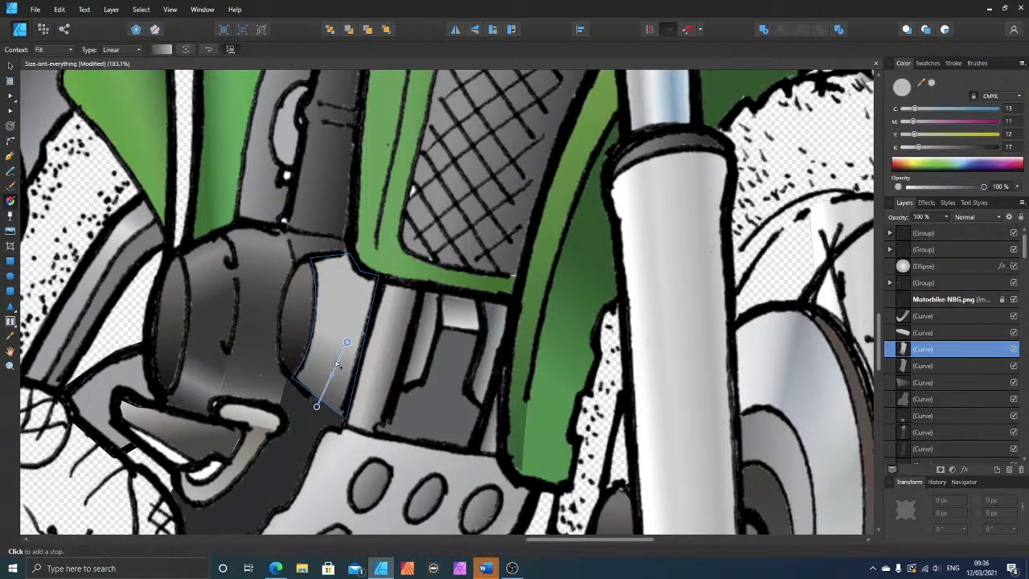
Step: Add a stop midway along the shape's gradient and fade the inner end stop to 0% opacity
{"action": "left_click", "coordinate": [335, 369]}
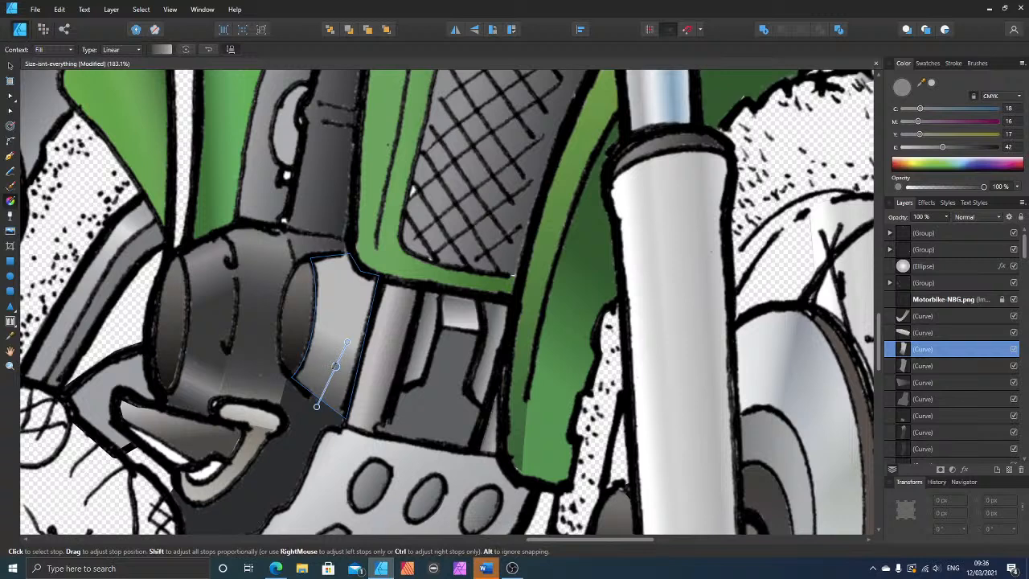
{"action": "left_click", "coordinate": [349, 343]}
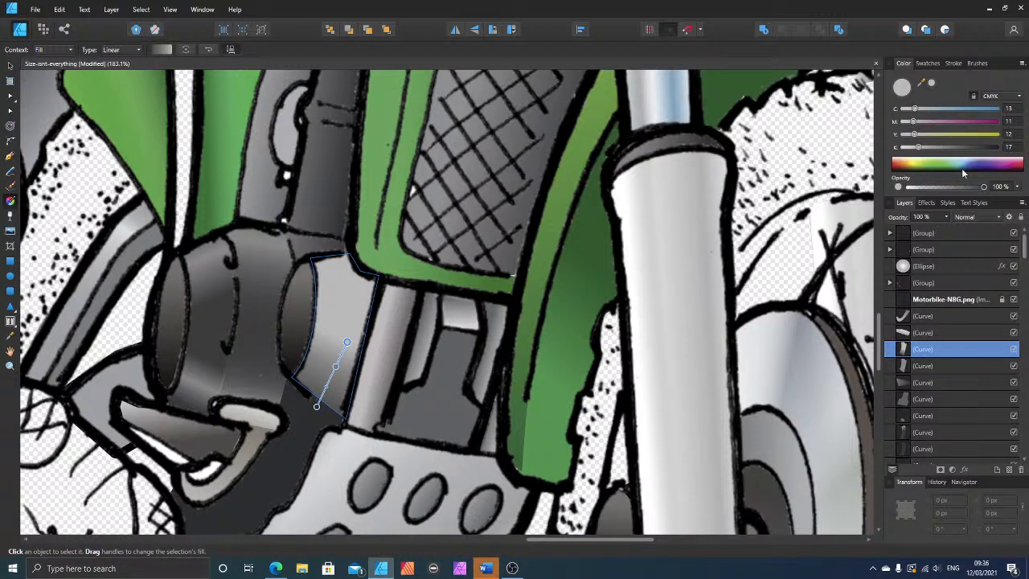
{"action": "left_click_drag", "start_coordinate": [986, 187], "coordinate": [879, 186]}
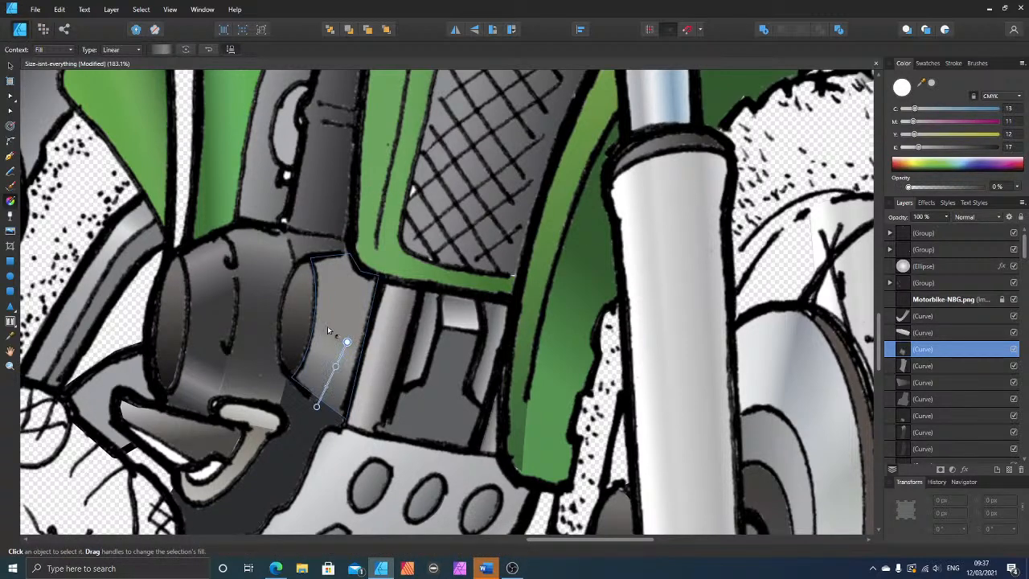
{"action": "left_click_drag", "start_coordinate": [343, 341], "coordinate": [336, 341]}
Step: Paste a solid copy of the grey shape over it and give the copy a short linear gradient from its upper edge
{"action": "left_click", "coordinate": [10, 65]}
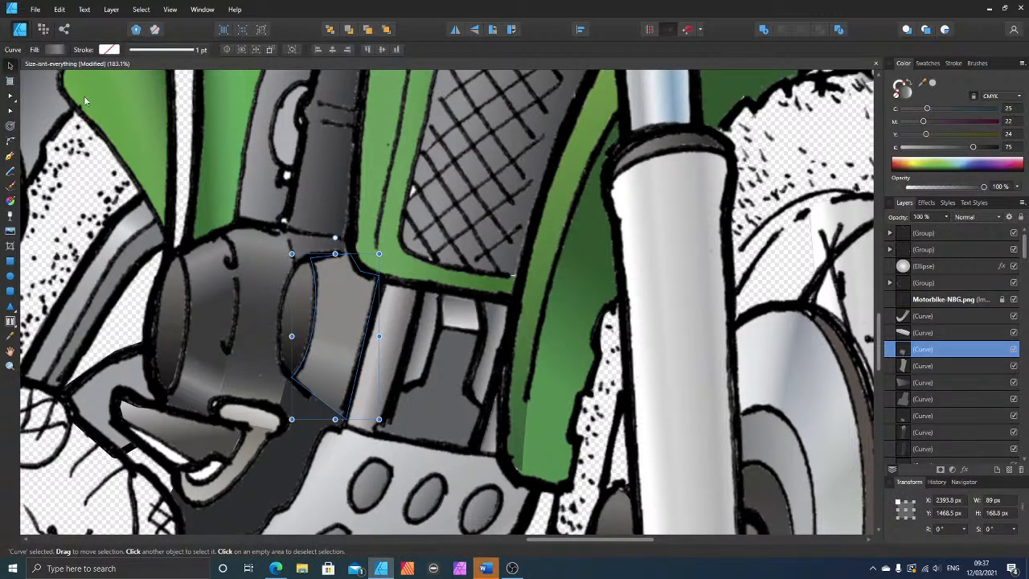
{"action": "key", "text": "ctrl+v"}
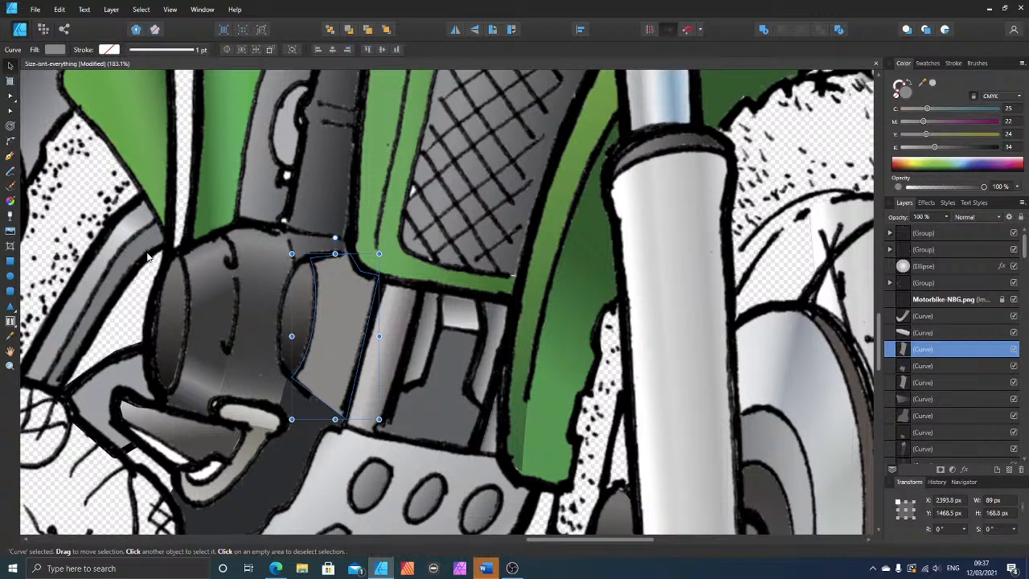
{"action": "left_click", "coordinate": [10, 201]}
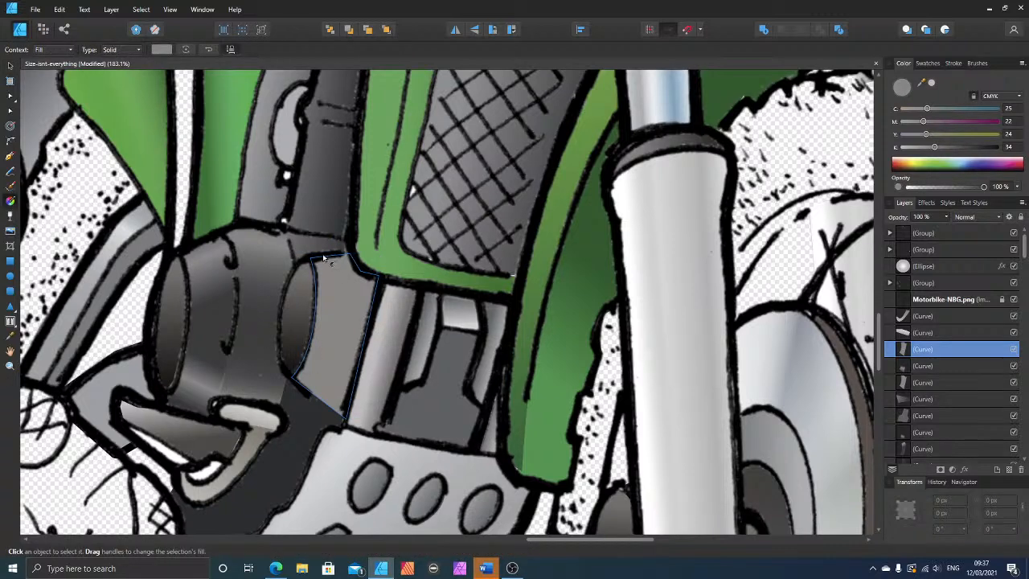
{"action": "left_click_drag", "start_coordinate": [320, 252], "coordinate": [329, 302]}
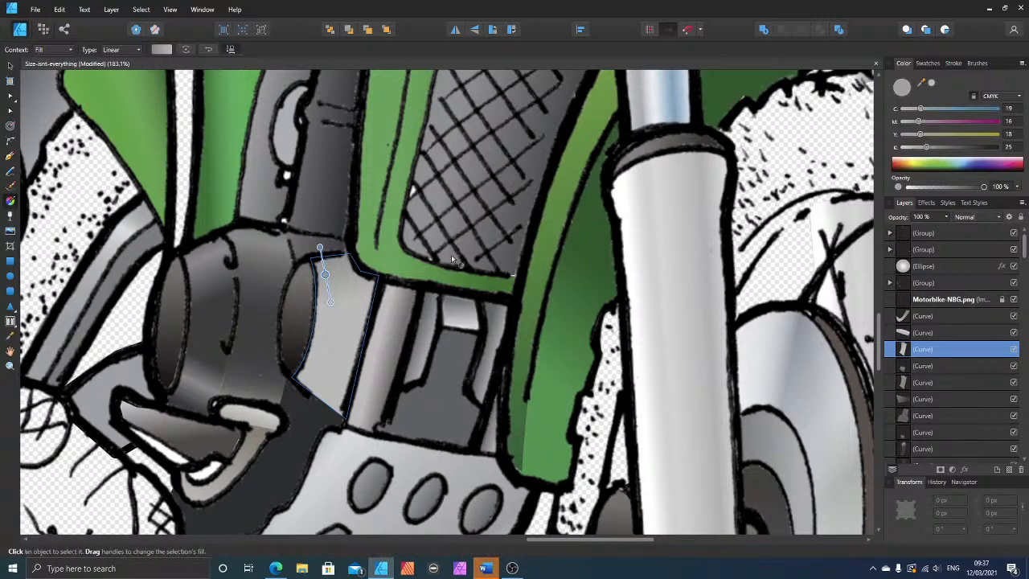
Step: Set the copy's outer gradient stop to C 3, M 6, Y 4, K 0, fade its inner stop to 0% opacity, and deselect it
{"action": "left_click_drag", "start_coordinate": [914, 149], "coordinate": [902, 148]}
{"action": "left_click", "coordinate": [908, 135]}
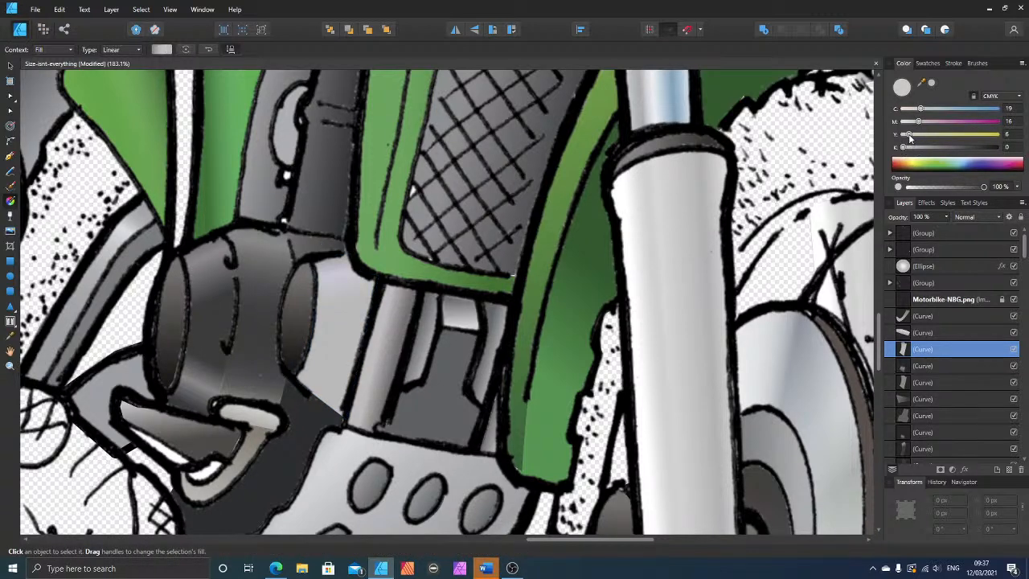
{"action": "left_click", "coordinate": [910, 123]}
{"action": "left_click", "coordinate": [904, 109]}
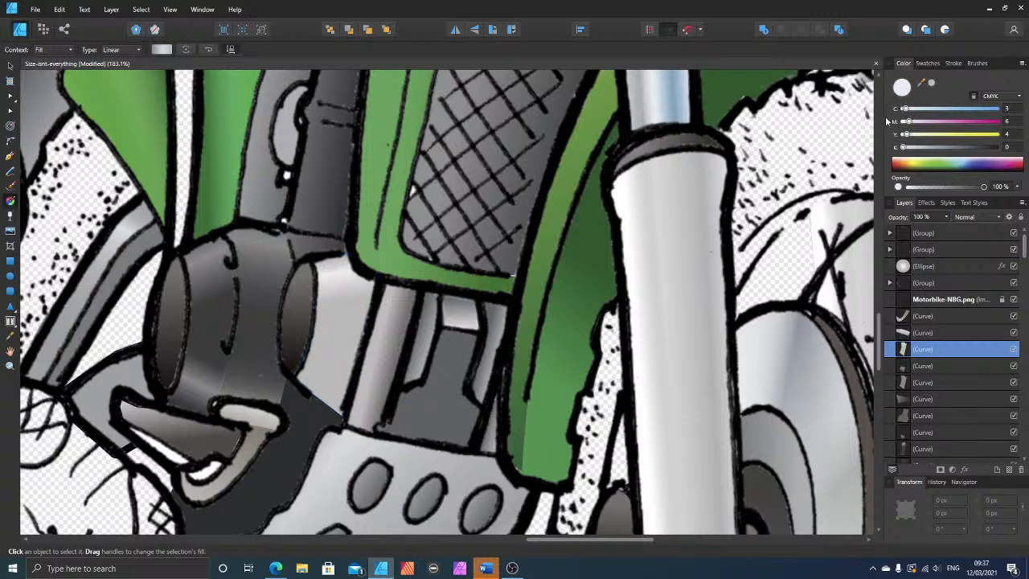
{"action": "left_click", "coordinate": [330, 302]}
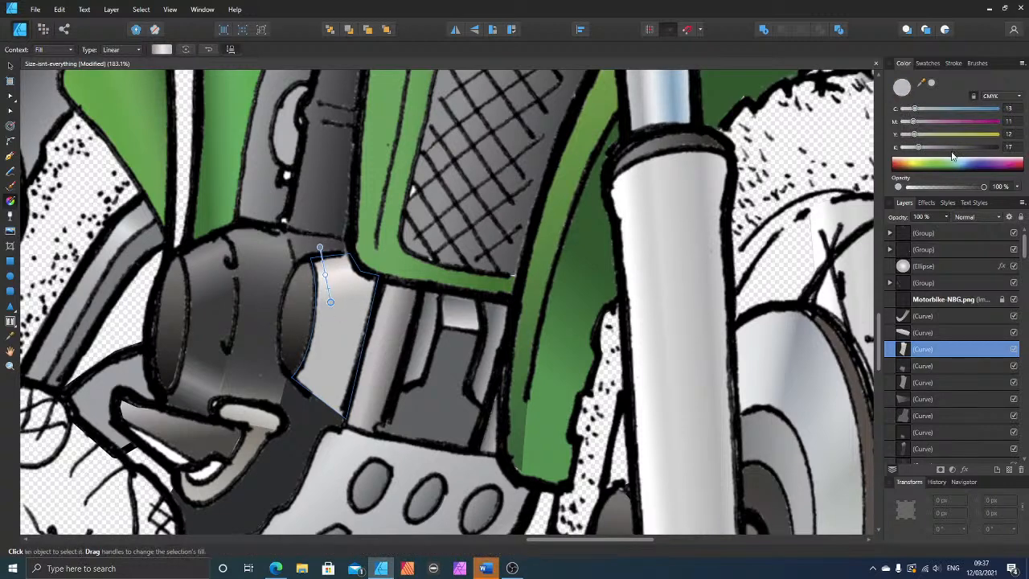
{"action": "left_click_drag", "start_coordinate": [982, 186], "coordinate": [901, 186]}
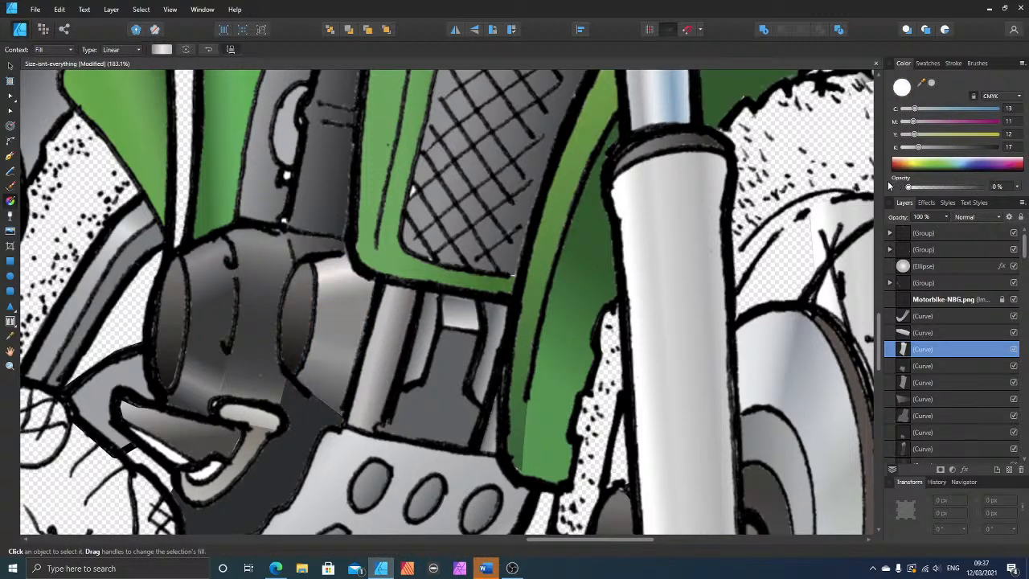
{"action": "scroll", "coordinate": [362, 325], "scroll_direction": "down", "scroll_amount": 5}
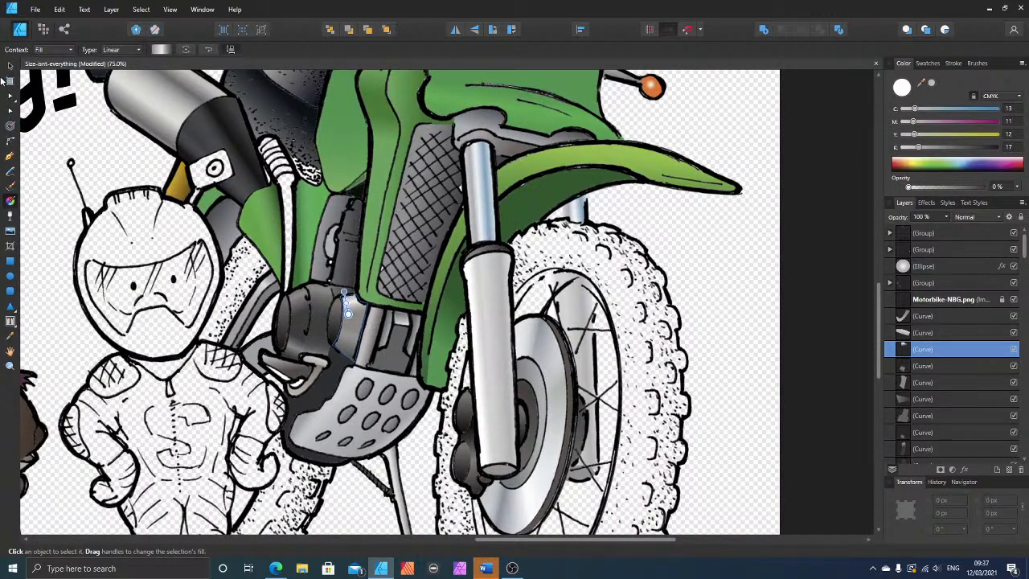
{"action": "left_click", "coordinate": [10, 67]}
{"action": "left_click", "coordinate": [774, 272]}
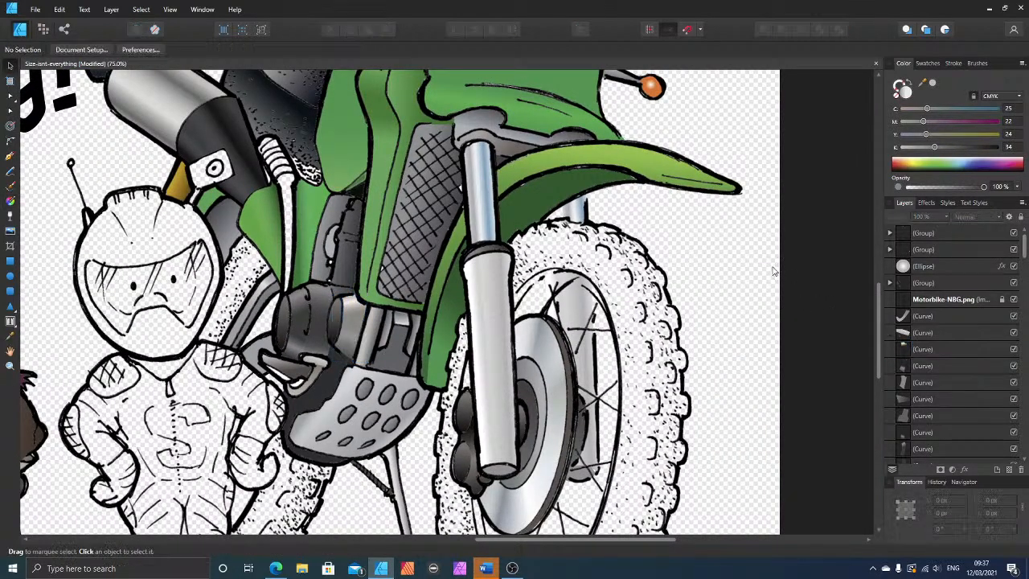
Step: Draw a closed Pen shape over the narrow unpainted lever running from the ribbed boot down to the engine barrel
{"action": "scroll", "coordinate": [644, 285], "scroll_direction": "down", "scroll_amount": 2}
{"action": "scroll", "coordinate": [676, 296], "scroll_direction": "up", "scroll_amount": 1}
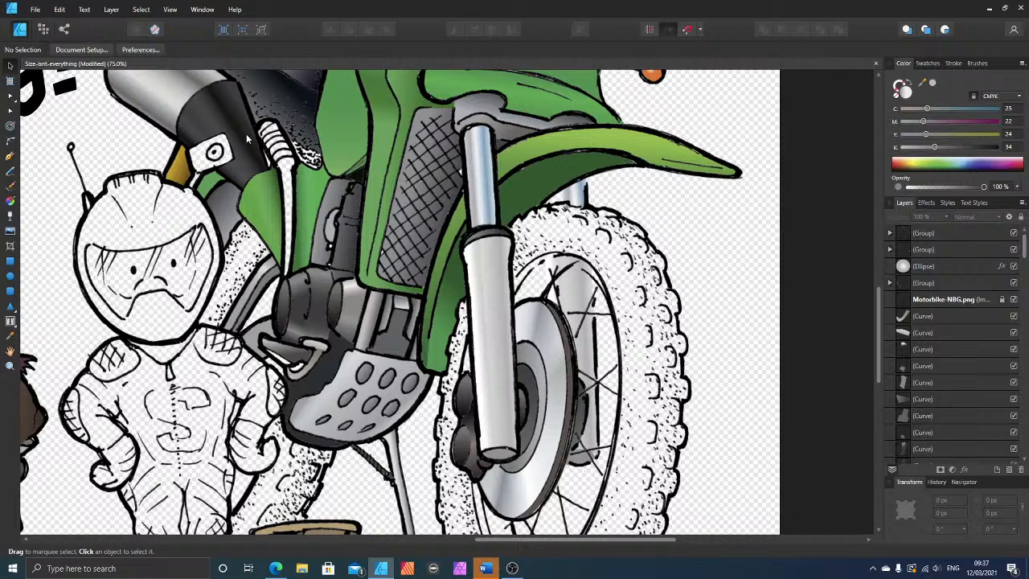
{"action": "scroll", "coordinate": [434, 353], "scroll_direction": "up", "scroll_amount": 2}
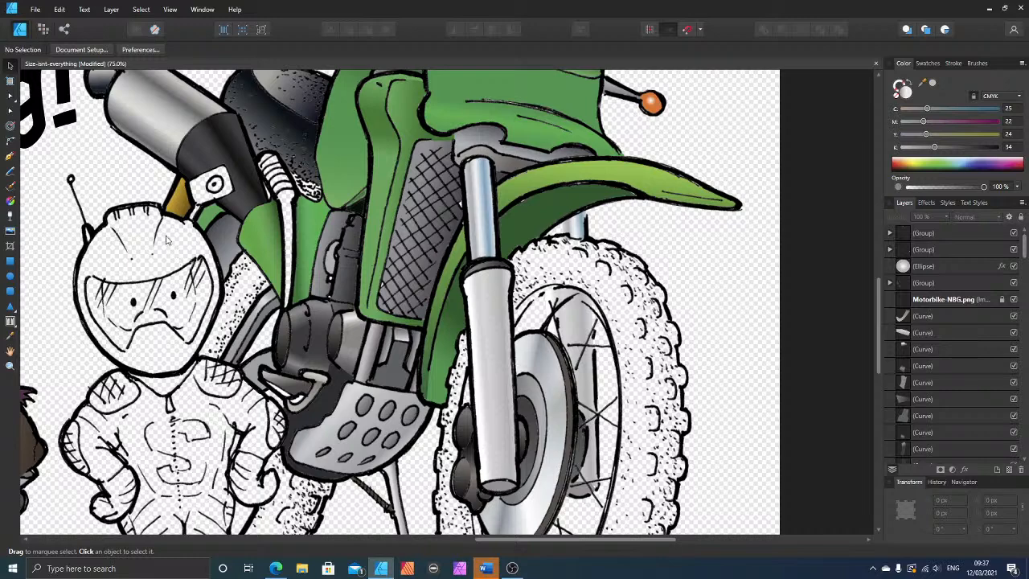
{"action": "scroll", "coordinate": [272, 226], "scroll_direction": "up", "scroll_amount": 1}
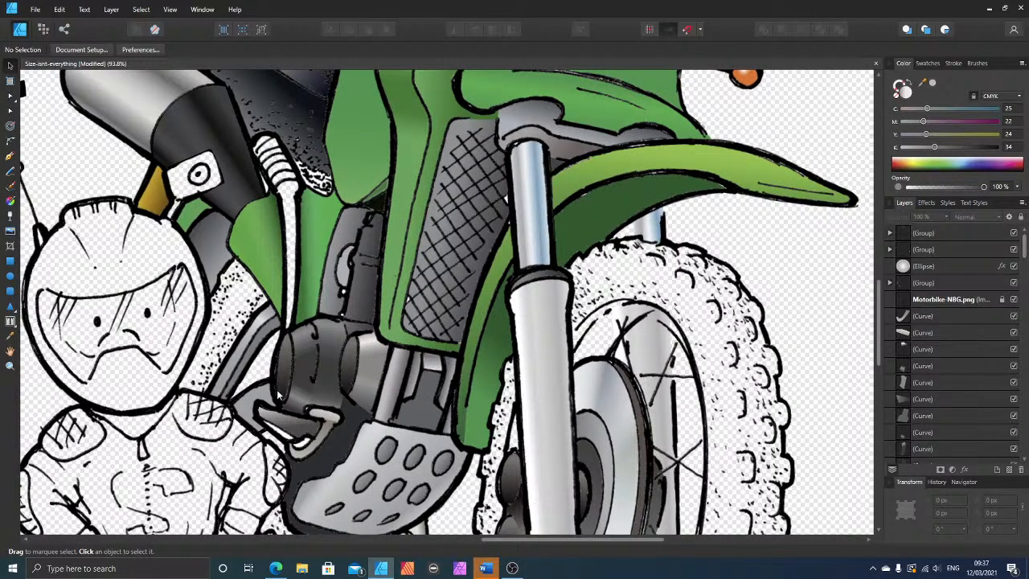
{"action": "scroll", "coordinate": [278, 395], "scroll_direction": "up", "scroll_amount": 4}
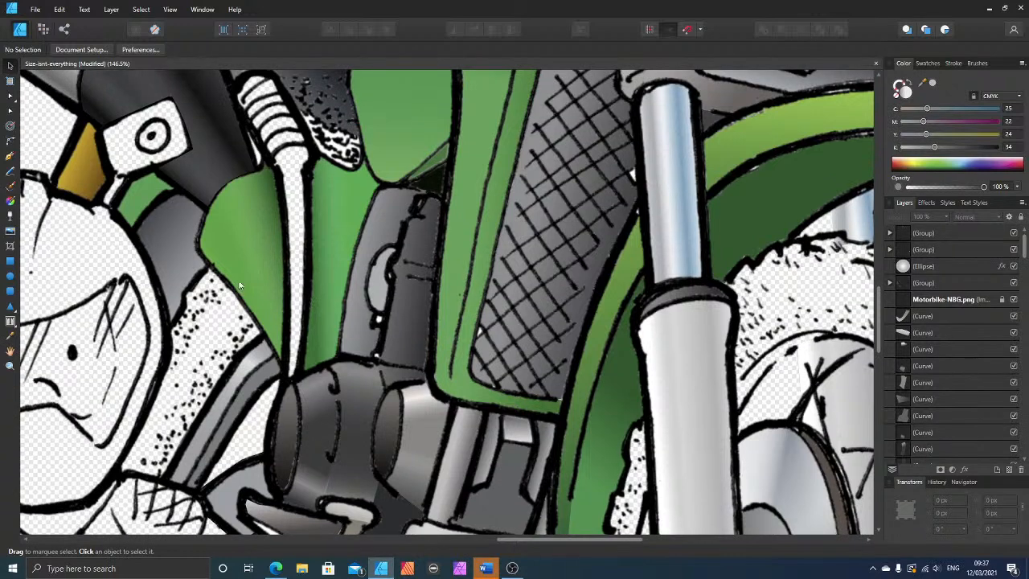
{"action": "left_click", "coordinate": [10, 156]}
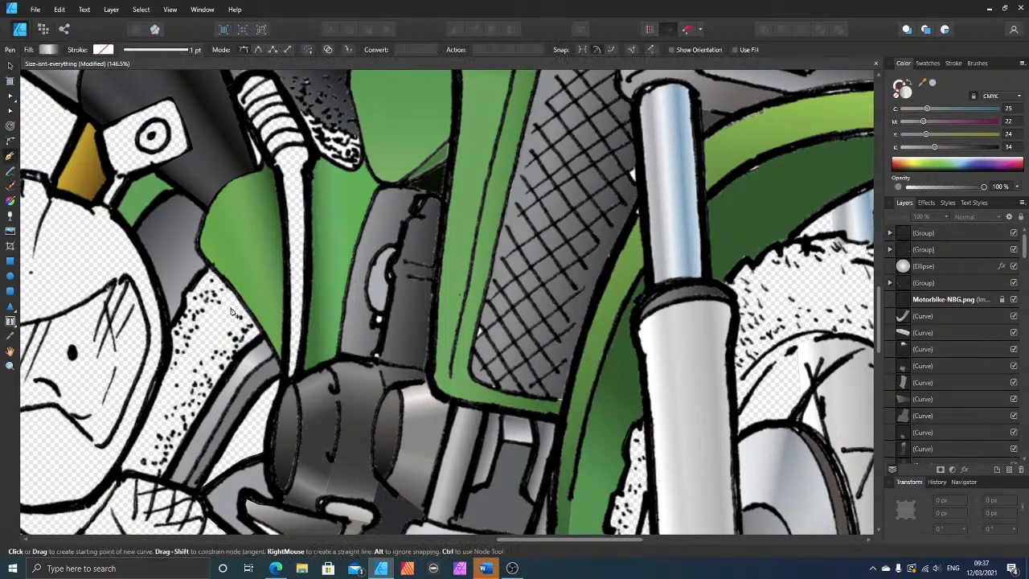
{"action": "left_click", "coordinate": [272, 159]}
{"action": "left_click", "coordinate": [307, 146]}
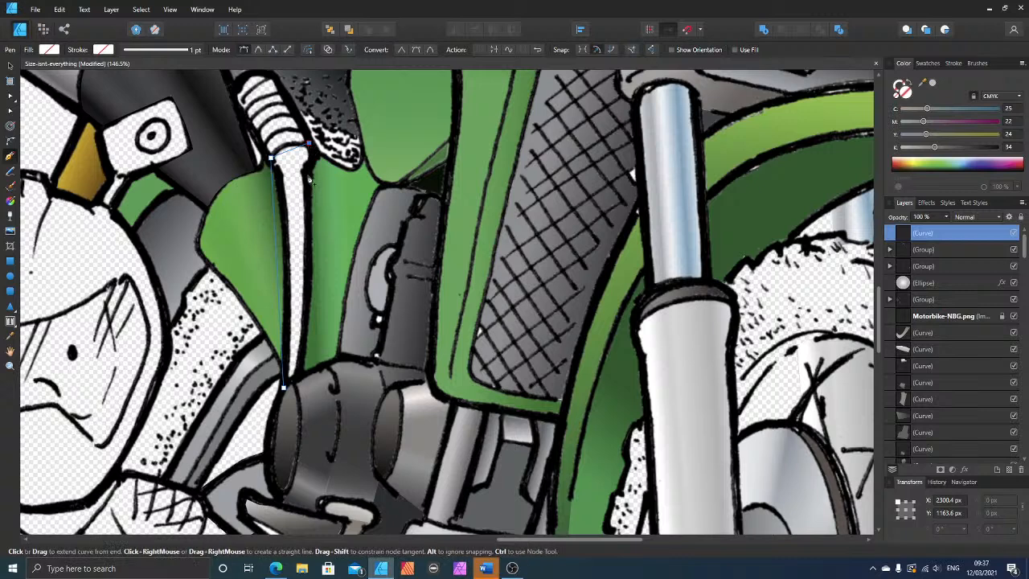
{"action": "left_click", "coordinate": [309, 176]}
{"action": "left_click", "coordinate": [299, 378]}
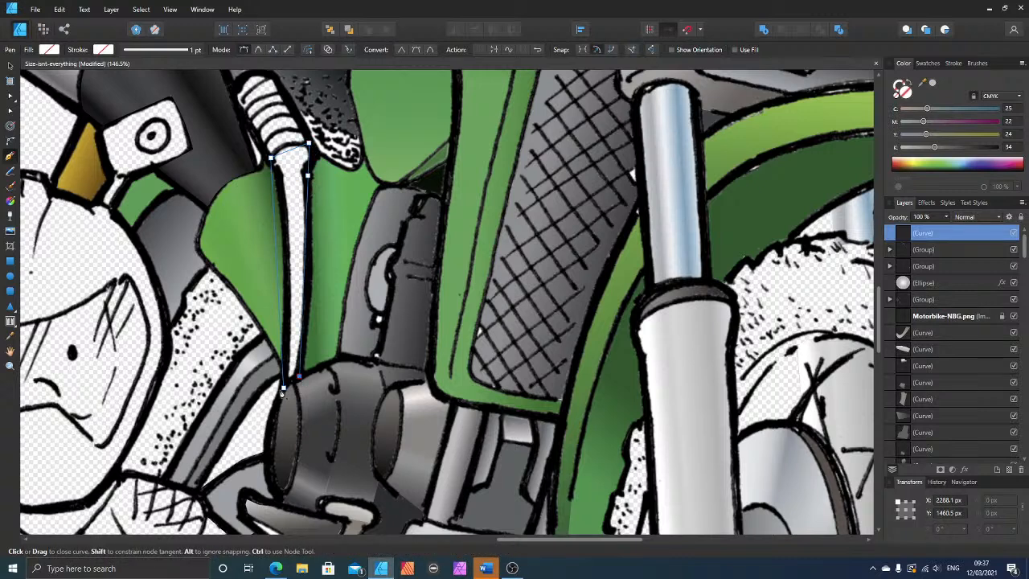
{"action": "left_click", "coordinate": [283, 387]}
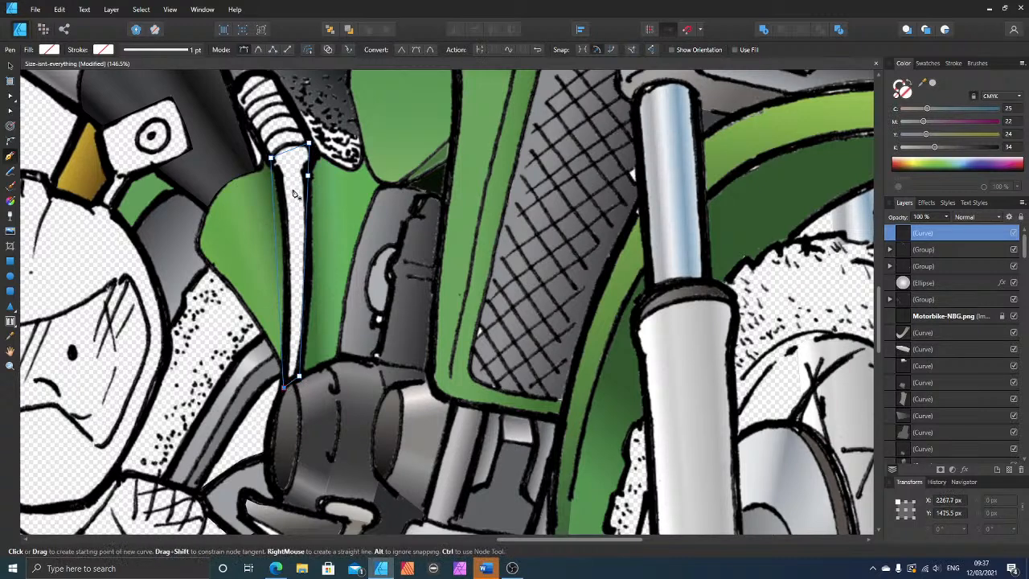
Step: Bend the lever shape's long edges to follow its outline and fill the shape with grey C 25, M 22, Y 24, K 0
{"action": "left_click", "coordinate": [10, 98]}
{"action": "left_click_drag", "start_coordinate": [275, 219], "coordinate": [282, 211]}
{"action": "left_click_drag", "start_coordinate": [308, 175], "coordinate": [307, 169]}
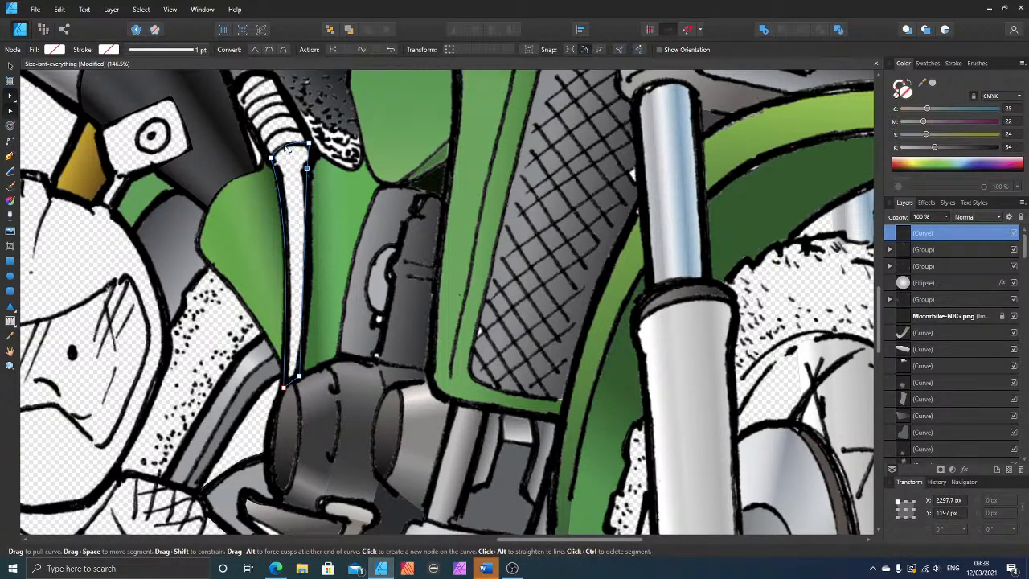
{"action": "left_click_drag", "start_coordinate": [305, 216], "coordinate": [314, 235]}
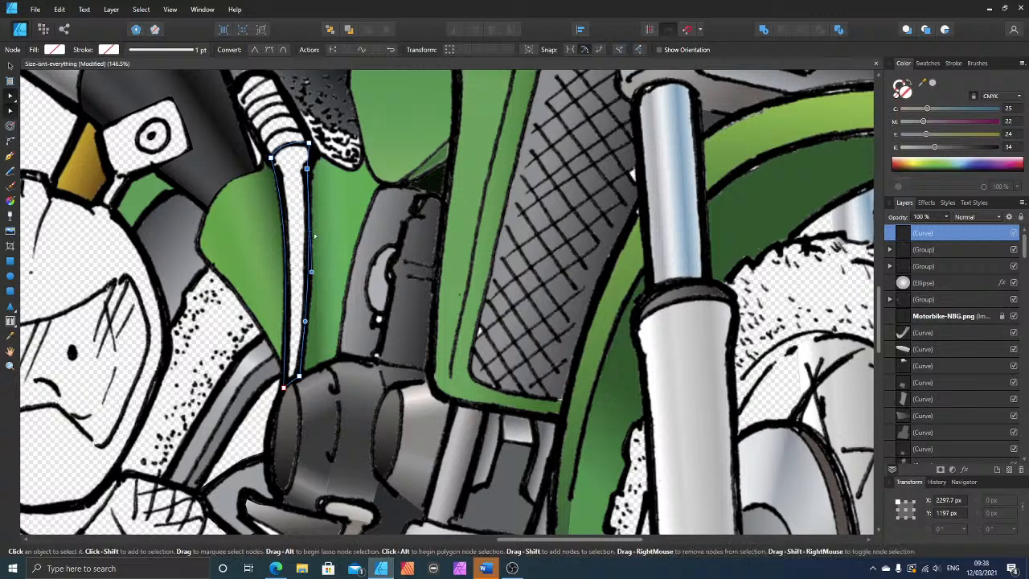
{"action": "left_click", "coordinate": [931, 86]}
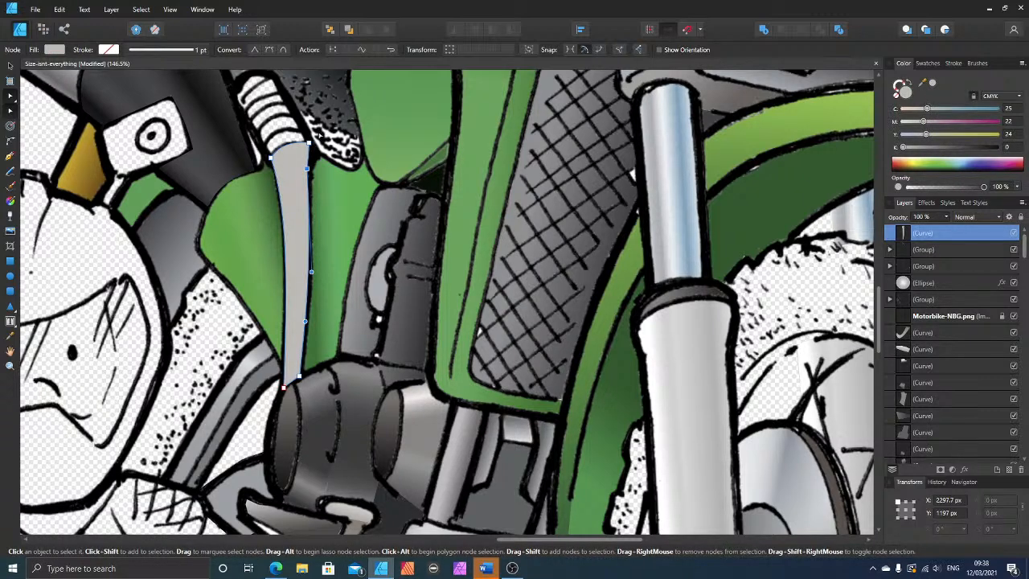
Step: Send the lever shape beneath the line art and stretch a linear gradient along its full length
{"action": "left_click", "coordinate": [10, 64]}
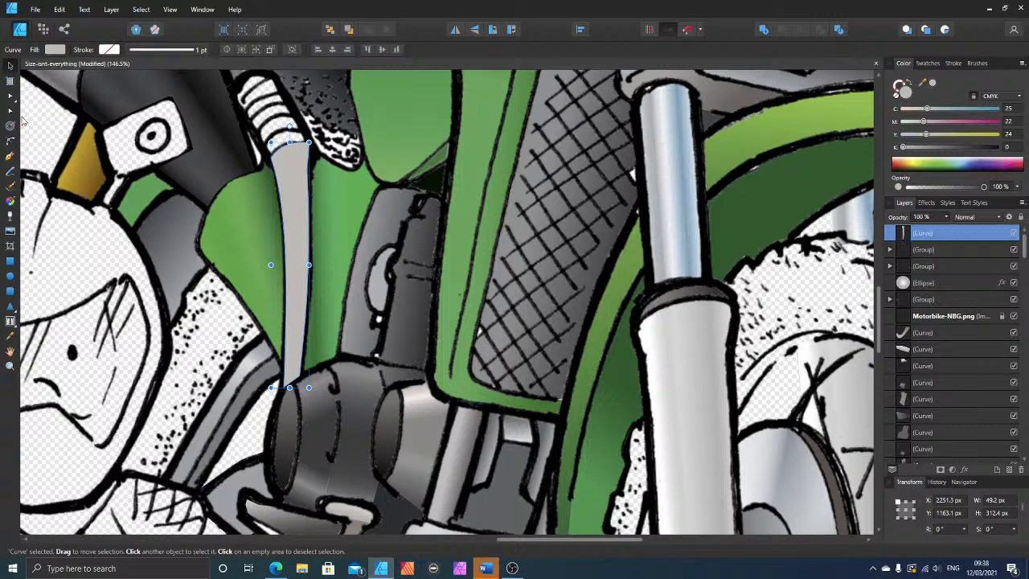
{"action": "key", "text": "ctrl+bracketleft"}
{"action": "key", "text": "ctrl+bracketleft"}
{"action": "key", "text": "ctrl+bracketleft"}
{"action": "key", "text": "ctrl+bracketleft"}
{"action": "key", "text": "ctrl+bracketleft"}
{"action": "key", "text": "ctrl+bracketleft"}
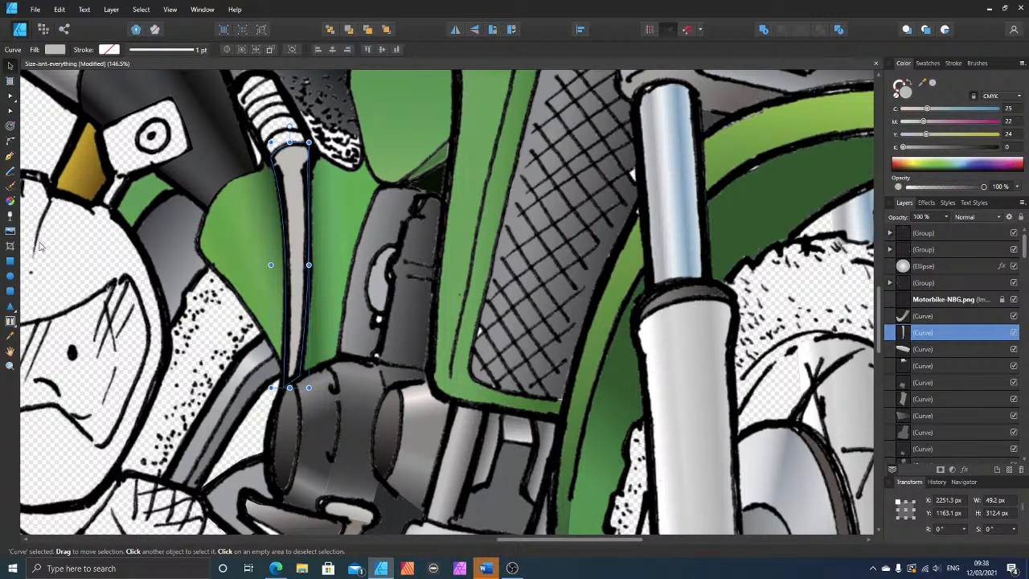
{"action": "left_click", "coordinate": [9, 205]}
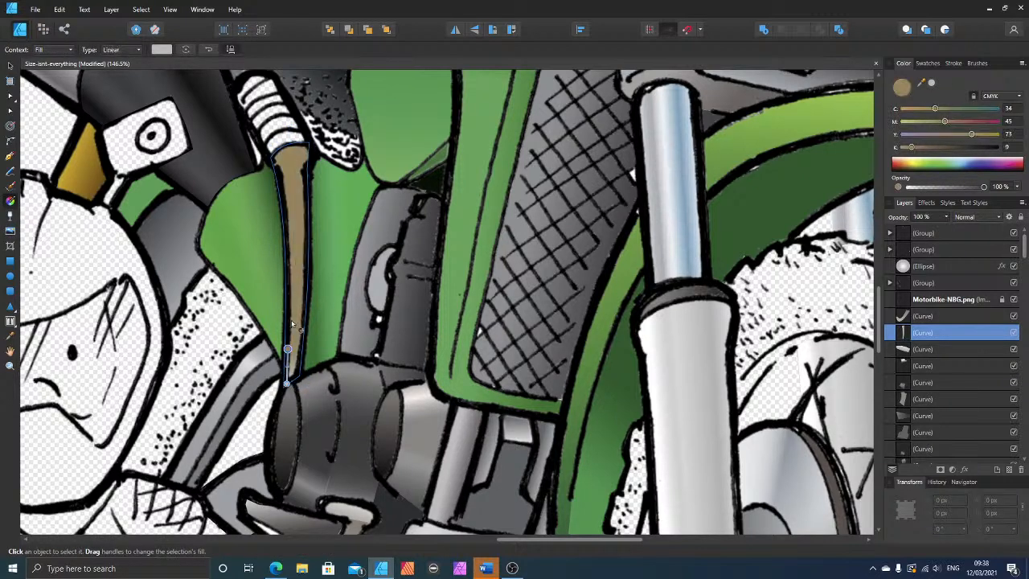
{"action": "left_click_drag", "start_coordinate": [287, 384], "coordinate": [294, 148]}
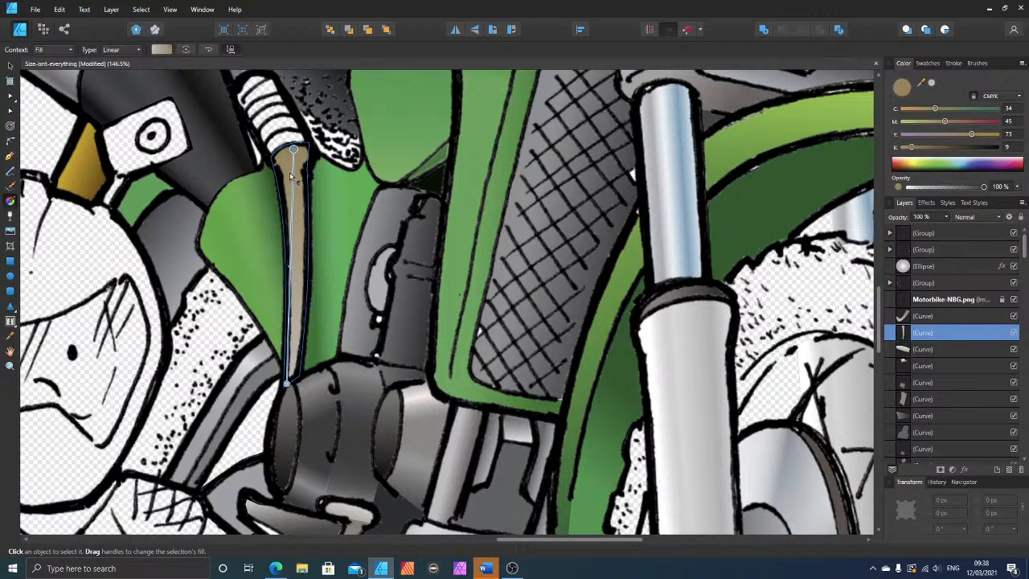
Step: Add a gradient stop near the lever's upper end and set the uppermost end stop to C 12, M 11, Y 17, K 47
{"action": "left_click", "coordinate": [294, 174]}
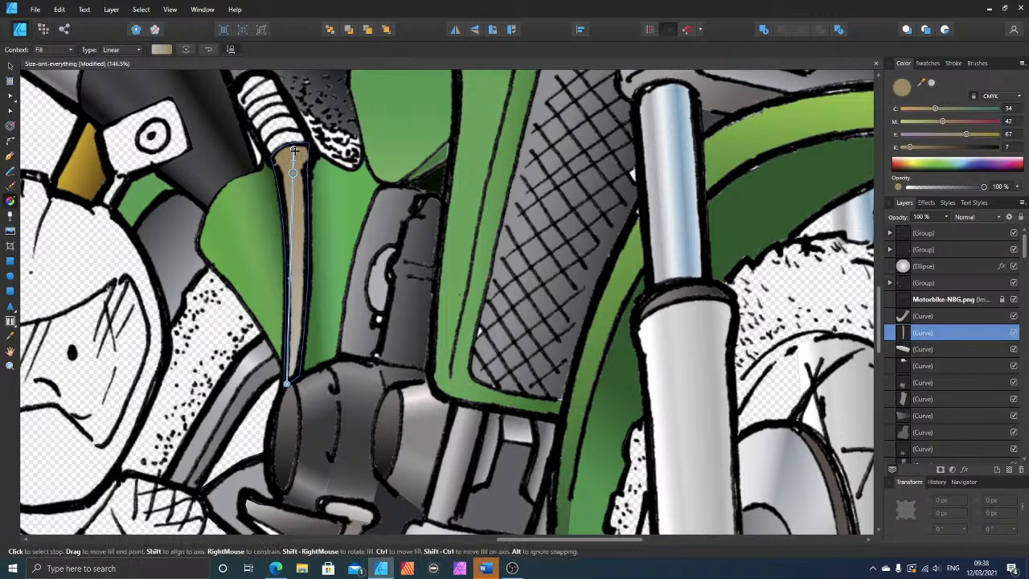
{"action": "left_click", "coordinate": [295, 151]}
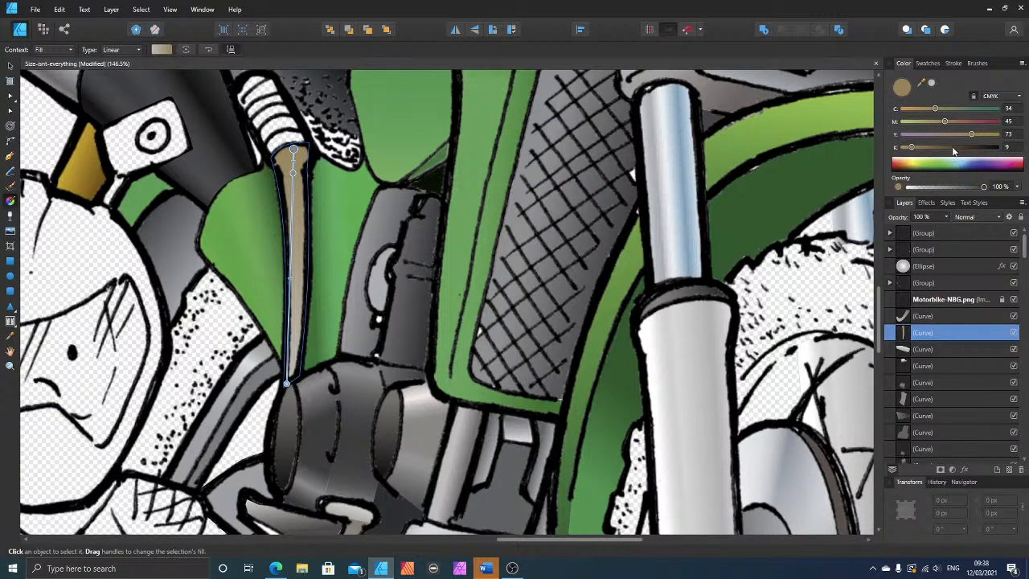
{"action": "left_click_drag", "start_coordinate": [953, 148], "coordinate": [947, 148]}
{"action": "left_click", "coordinate": [919, 134]}
{"action": "left_click", "coordinate": [912, 121]}
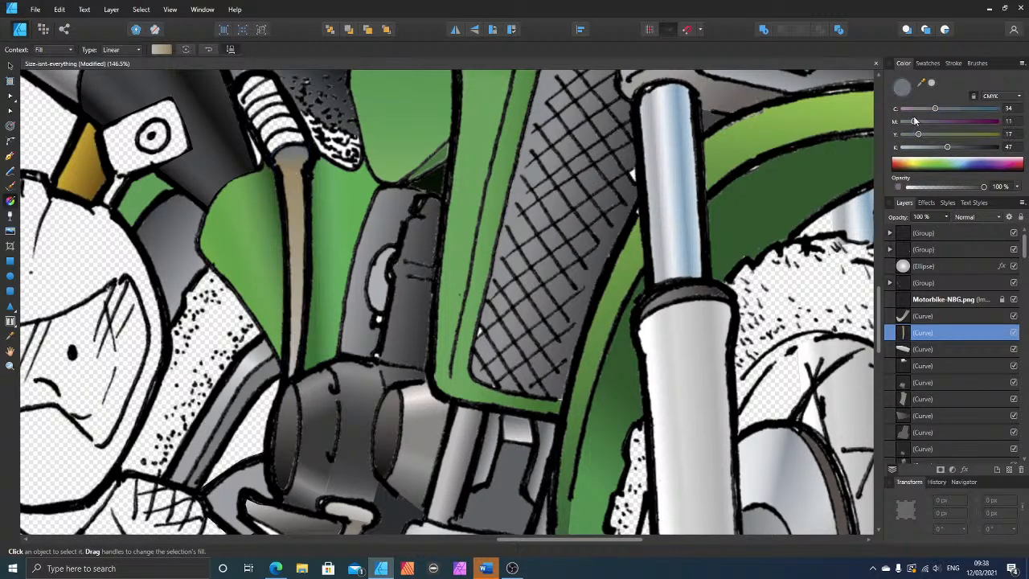
{"action": "left_click", "coordinate": [915, 108]}
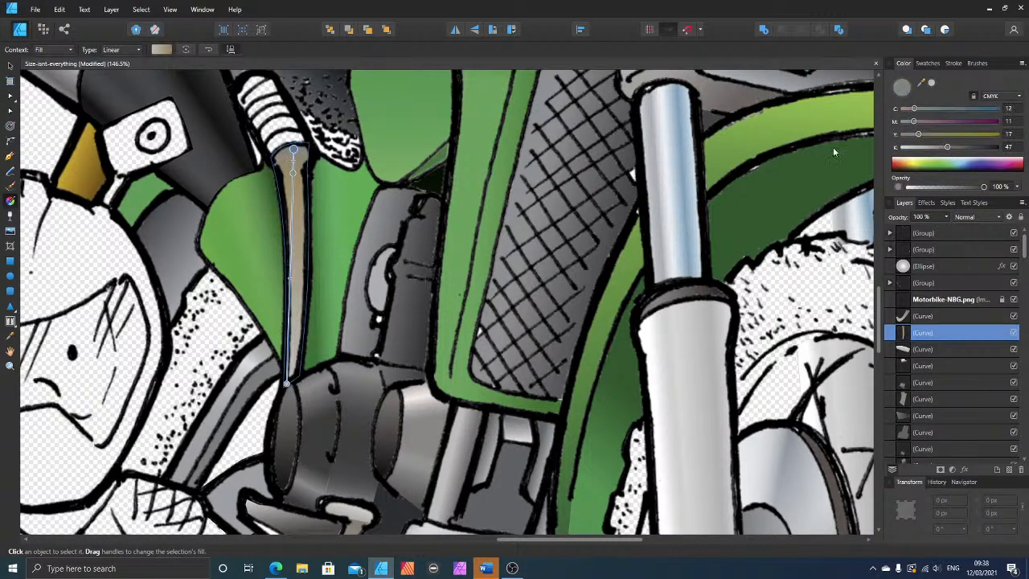
Step: Recolour the lever's added stop with the picked grey, set its lower end stop to C 25, M 22, Y 24, K 52, and deselect
{"action": "left_click", "coordinate": [293, 172]}
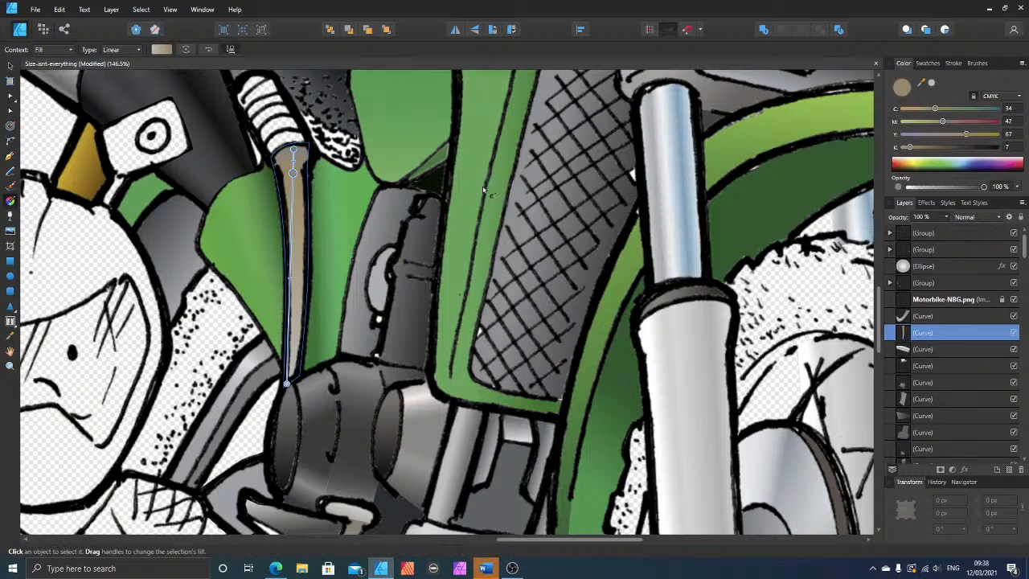
{"action": "left_click", "coordinate": [933, 85]}
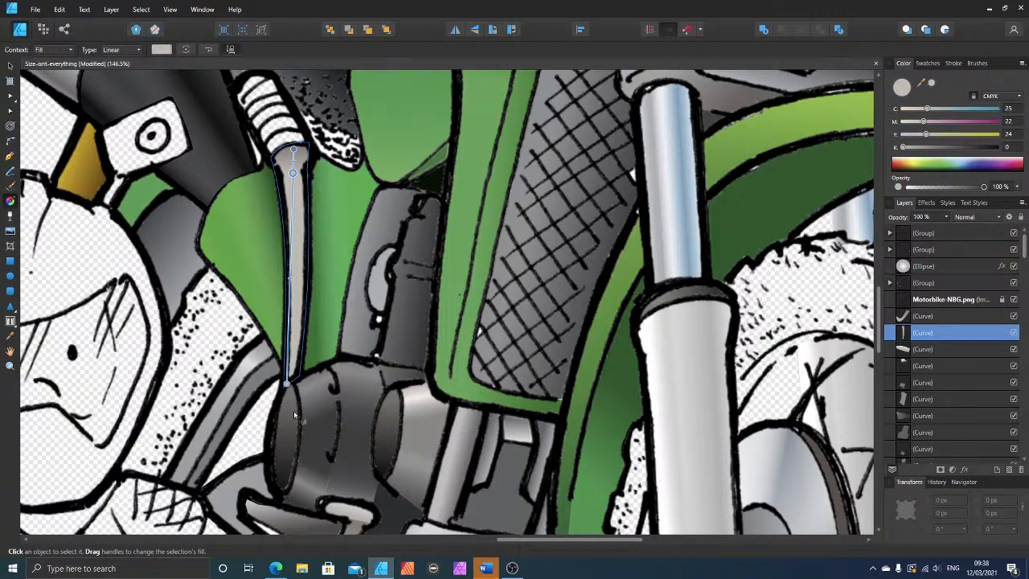
{"action": "left_click", "coordinate": [953, 148]}
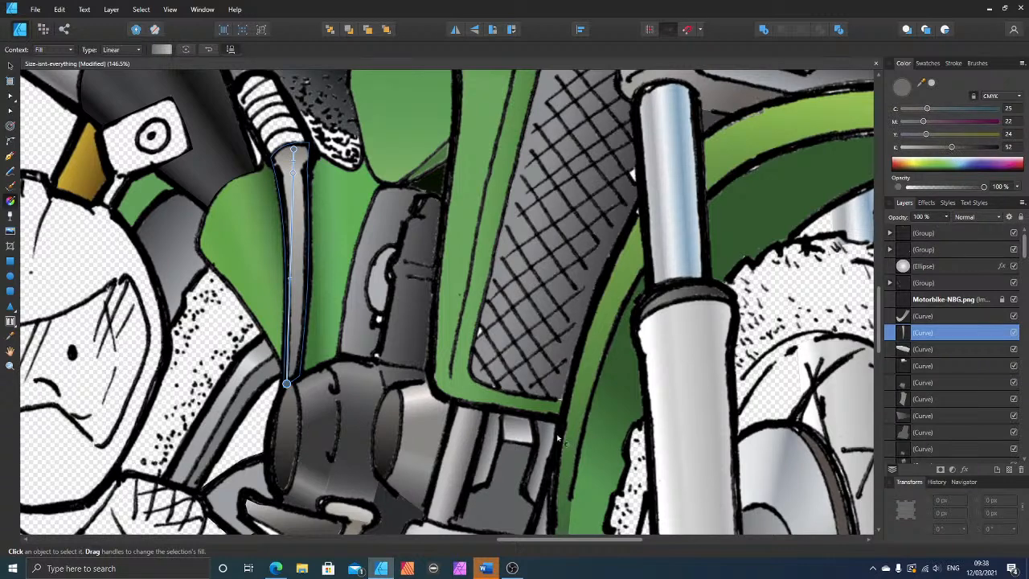
{"action": "scroll", "coordinate": [226, 373], "scroll_direction": "up", "scroll_amount": 2}
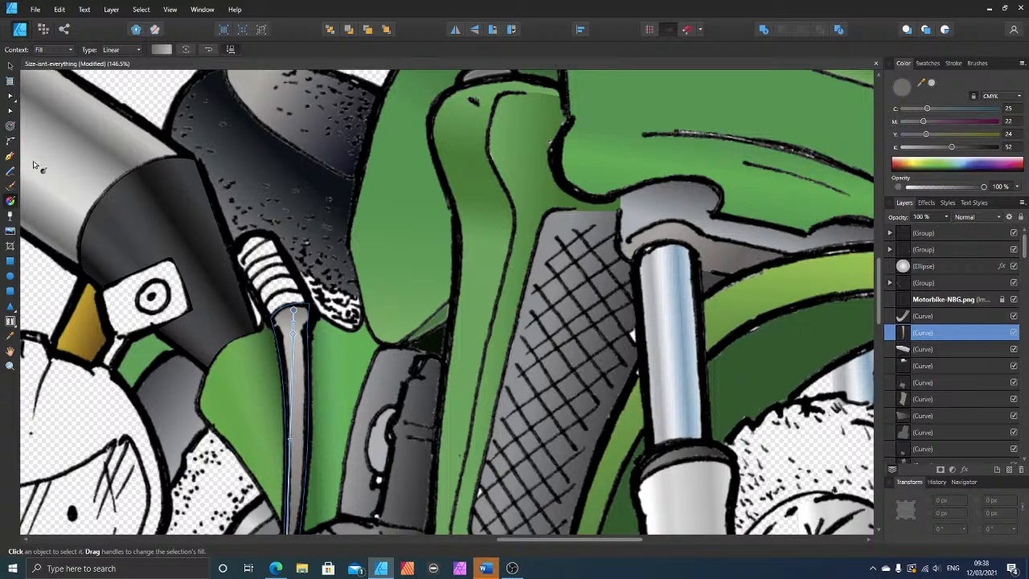
{"action": "key", "text": "ctrl+d"}
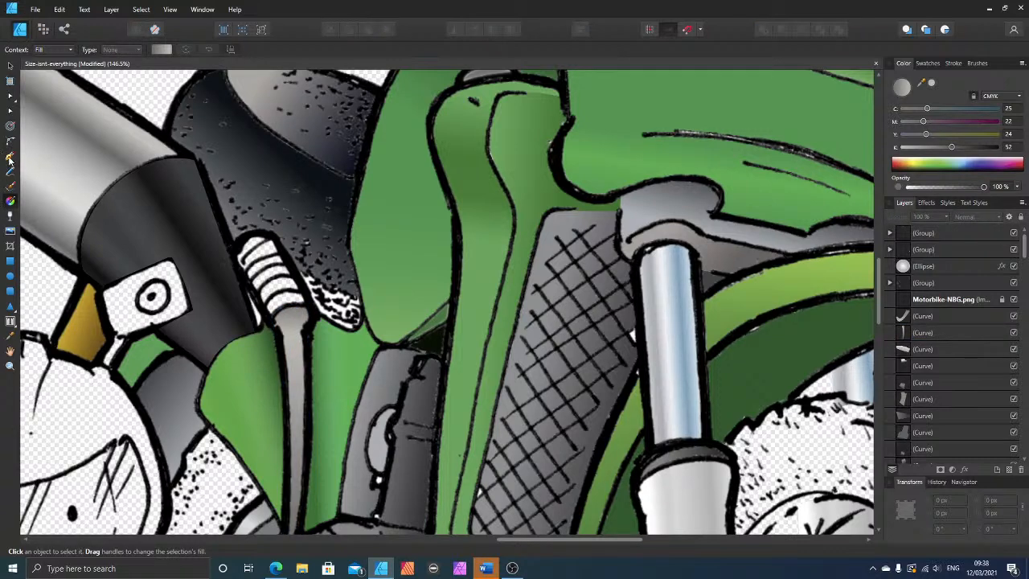
Step: Draw a closed Pen shape around the ribbed boot above the lever and curve its lower edge to follow the outline
{"action": "left_click", "coordinate": [9, 157]}
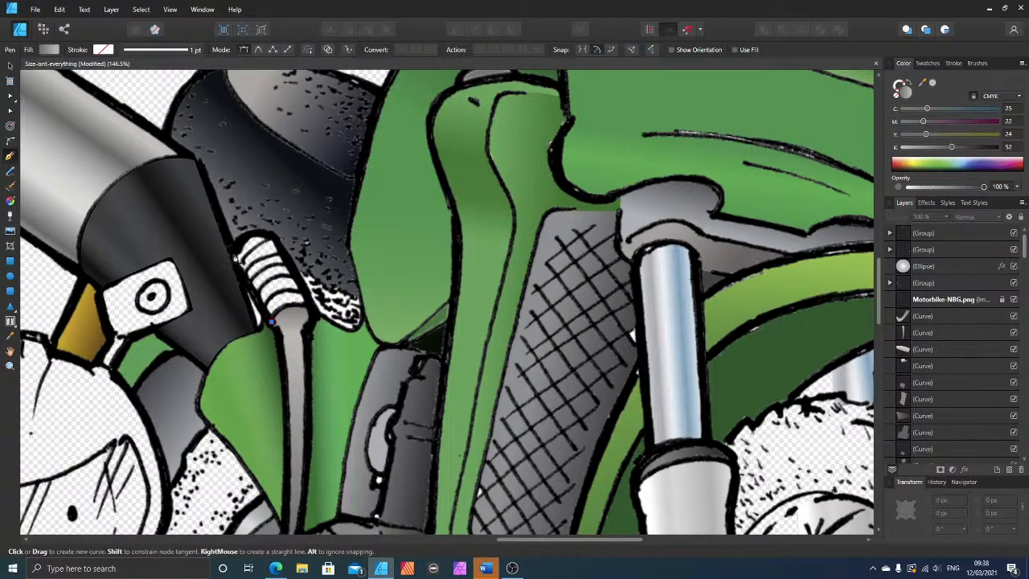
{"action": "left_click", "coordinate": [233, 254]}
{"action": "left_click", "coordinate": [243, 235]}
{"action": "left_click_drag", "start_coordinate": [263, 235], "coordinate": [279, 241]}
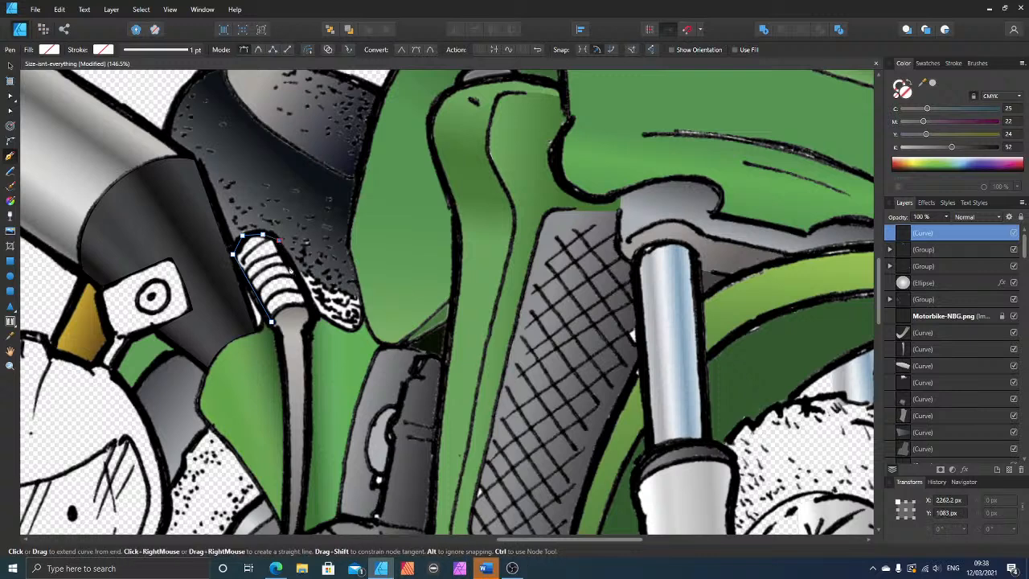
{"action": "left_click", "coordinate": [314, 308]}
{"action": "left_click", "coordinate": [272, 321]}
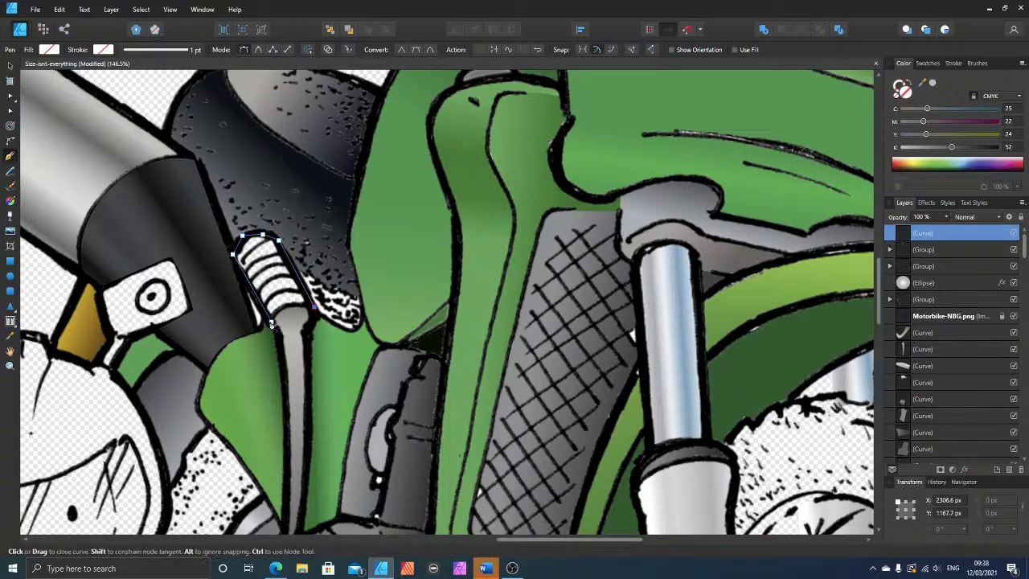
{"action": "left_click", "coordinate": [10, 110]}
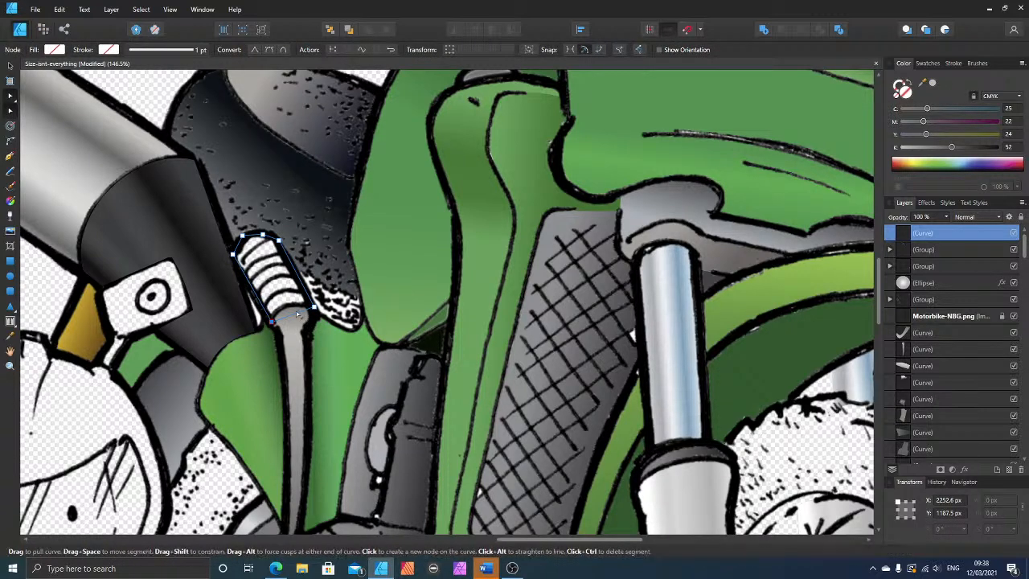
{"action": "left_click_drag", "start_coordinate": [286, 305], "coordinate": [285, 306]}
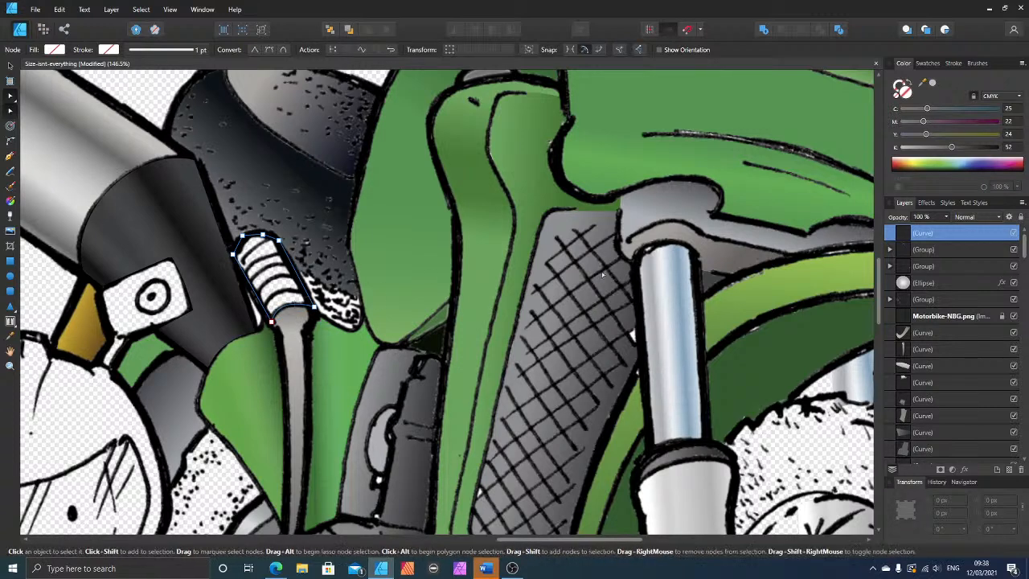
Step: Fill the boot shape with dark grey C 25, M 22, Y 24, K 75 and place it beneath the line art with a duplicate
{"action": "left_click", "coordinate": [972, 148]}
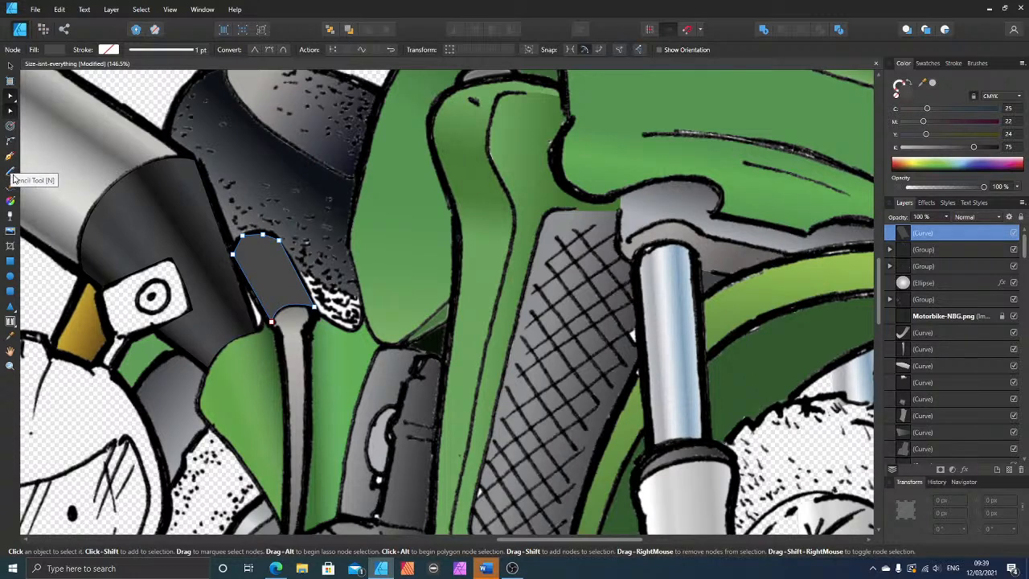
{"action": "key", "text": "ctrl+bracketleft"}
{"action": "key", "text": "ctrl+bracketleft"}
{"action": "key", "text": "ctrl+bracketleft"}
{"action": "key", "text": "ctrl+bracketleft"}
{"action": "key", "text": "ctrl+bracketleft"}
{"action": "key", "text": "ctrl+bracketleft"}
{"action": "key", "text": "ctrl+bracketleft"}
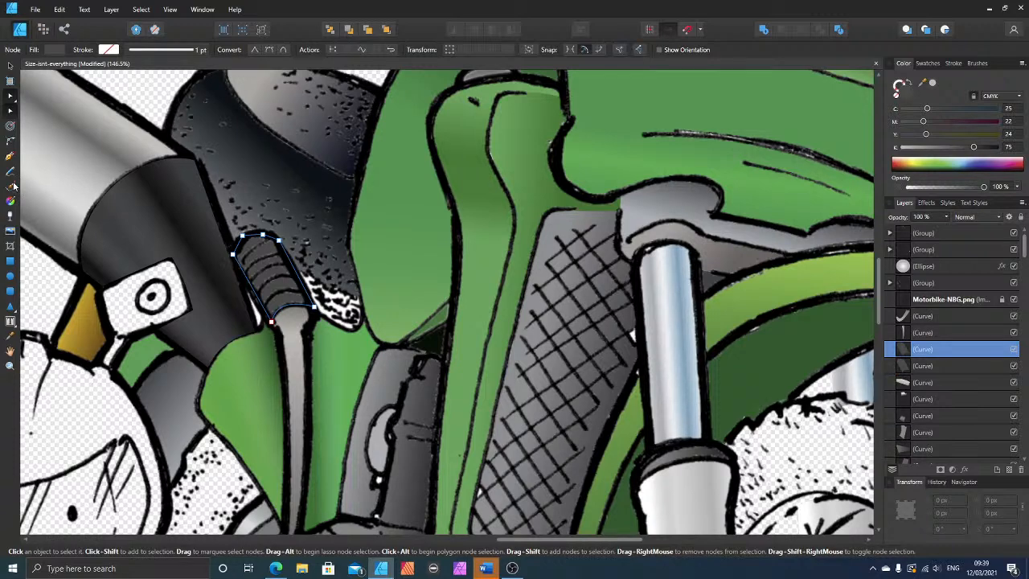
Step: Apply a linear gradient from the upper boot copy's right edge to its centre, with the inner stop at C 13, M 11, Y 12, K 2
{"action": "left_click", "coordinate": [10, 204]}
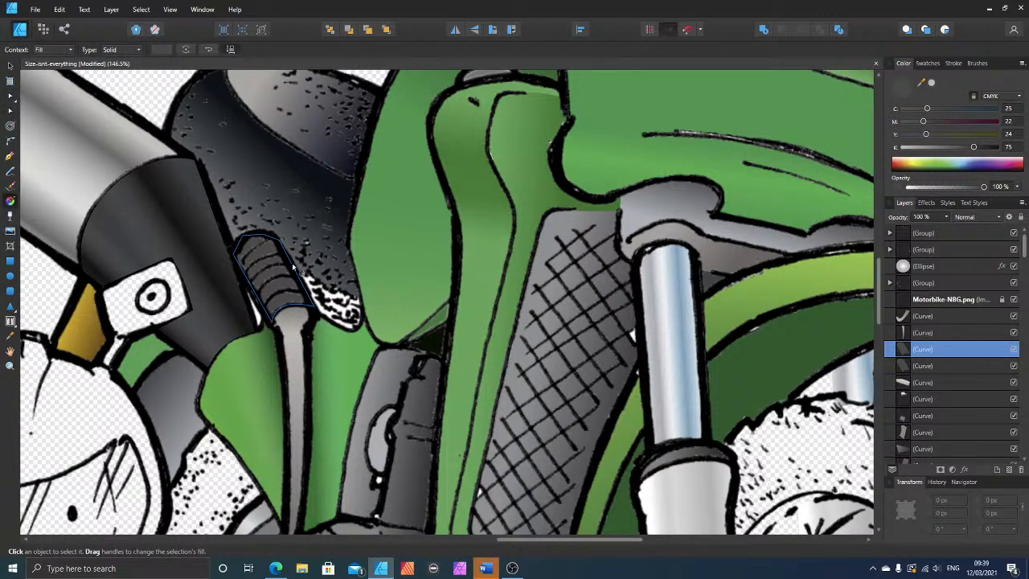
{"action": "left_click_drag", "start_coordinate": [297, 266], "coordinate": [273, 276]}
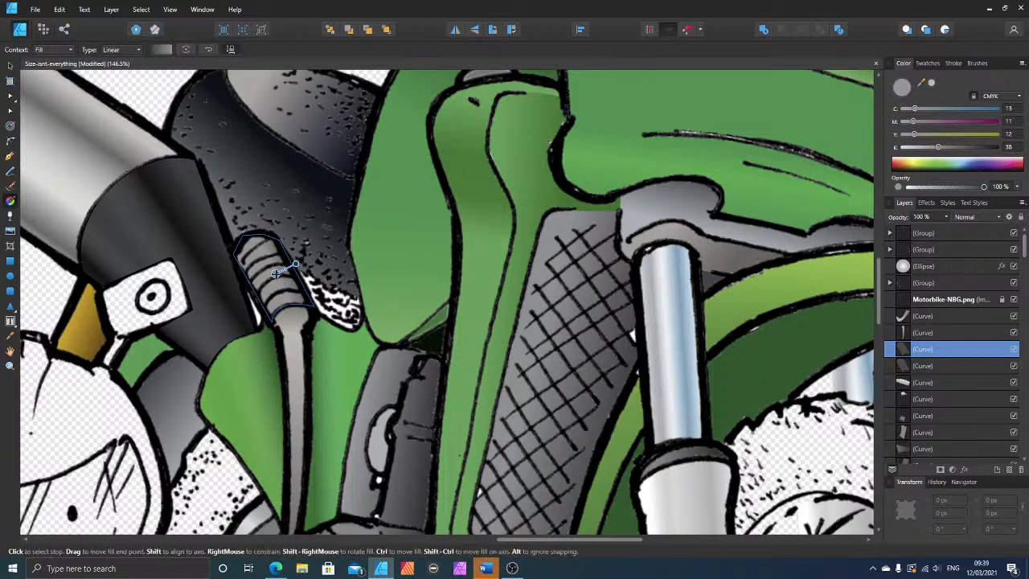
{"action": "left_click", "coordinate": [906, 148]}
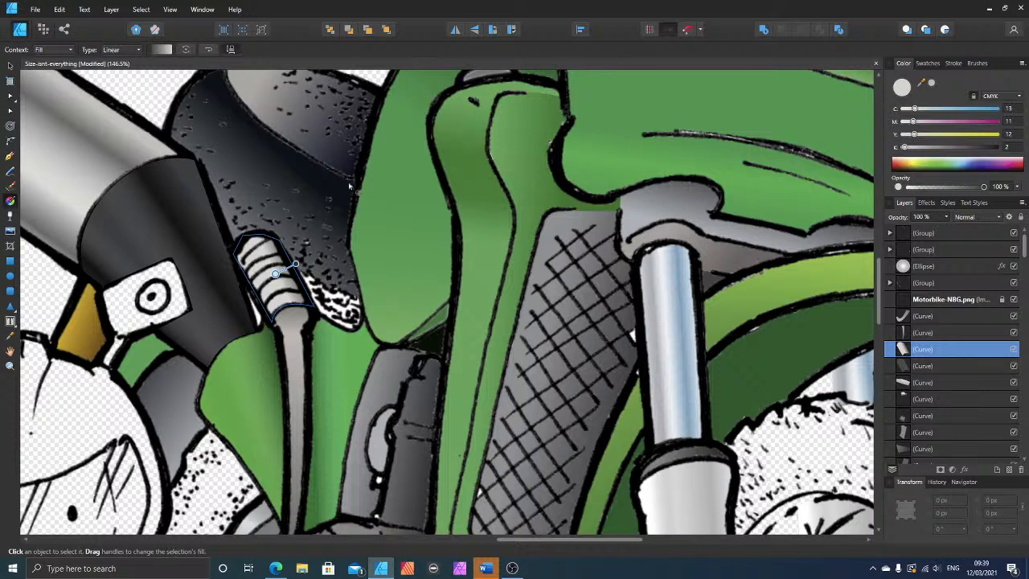
Step: Shade another dark boot copy with a linear gradient between its left edge and centre, fade the central stop to 26% opacity, and deselect
{"action": "left_click", "coordinate": [10, 65]}
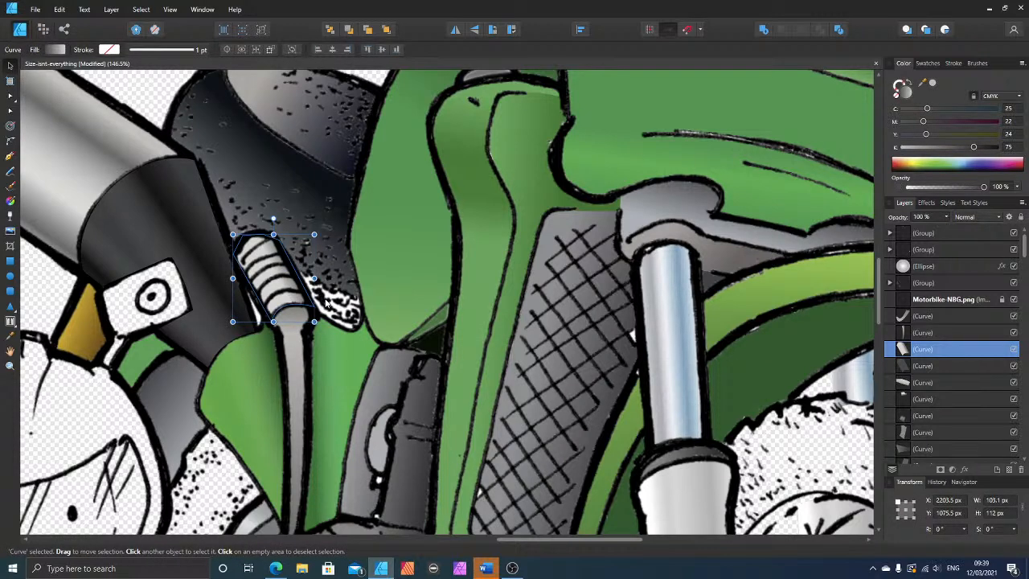
{"action": "left_click", "coordinate": [10, 202]}
{"action": "mouse_move", "coordinate": [245, 297]}
{"action": "left_mouse_down"}
{"action": "mouse_move", "coordinate": [274, 278]}
{"action": "mouse_move", "coordinate": [259, 289]}
{"action": "left_mouse_up"}
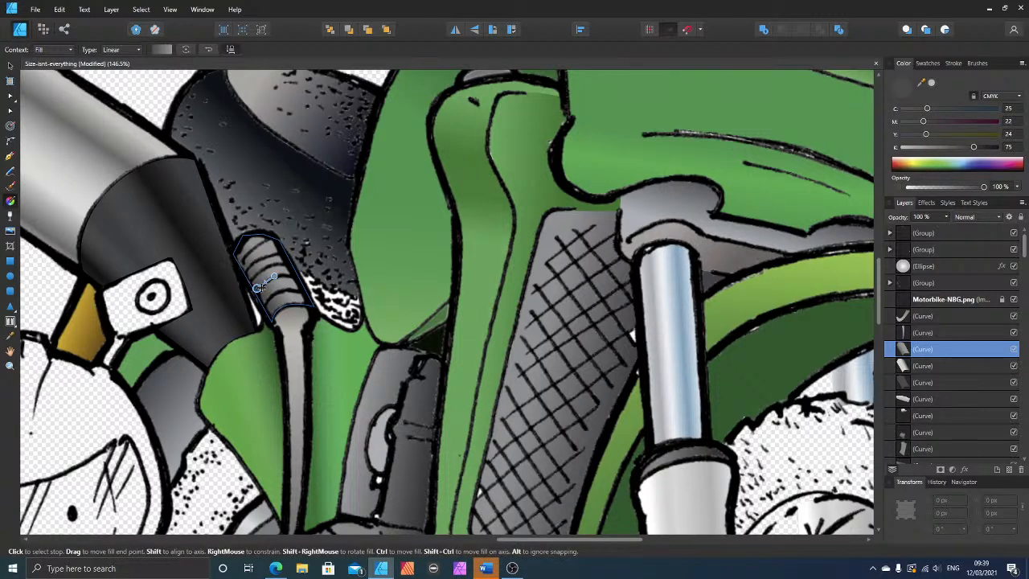
{"action": "left_click", "coordinate": [274, 277]}
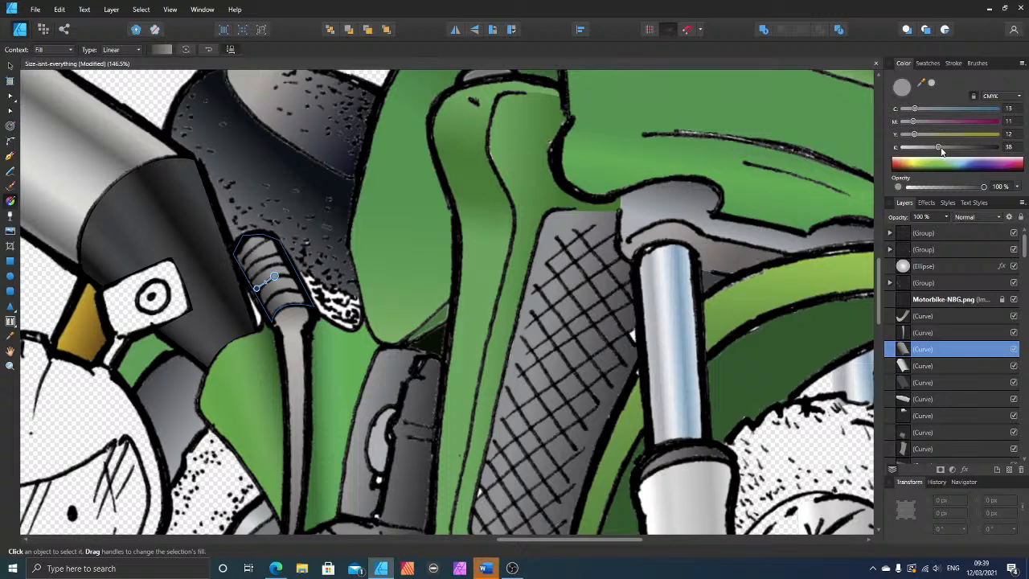
{"action": "left_click_drag", "start_coordinate": [985, 188], "coordinate": [897, 188]}
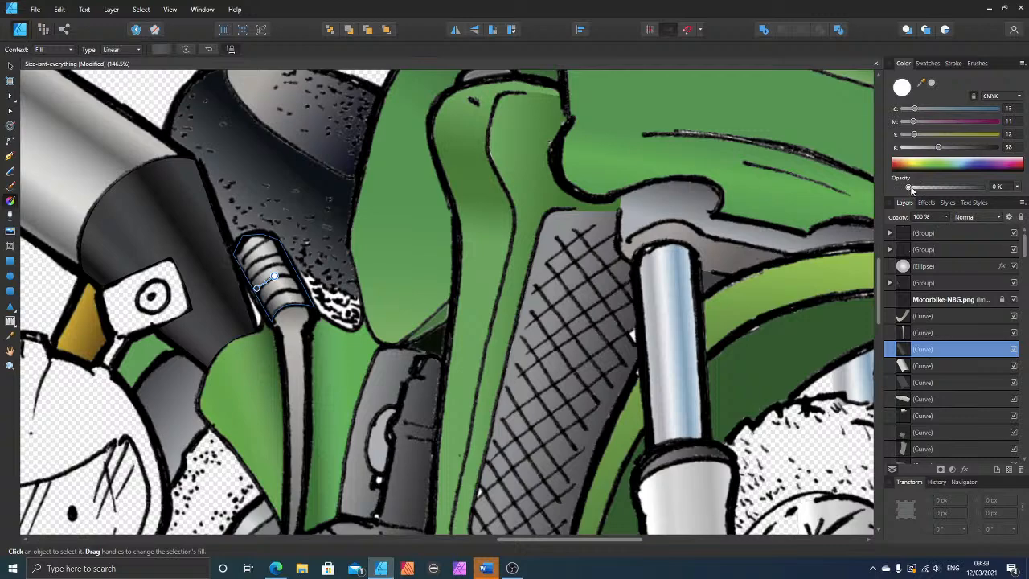
{"action": "mouse_move", "coordinate": [910, 187]}
{"action": "left_mouse_down"}
{"action": "mouse_move", "coordinate": [941, 190]}
{"action": "mouse_move", "coordinate": [928, 190]}
{"action": "left_mouse_up"}
{"action": "scroll", "coordinate": [627, 318], "scroll_direction": "down", "scroll_amount": 4}
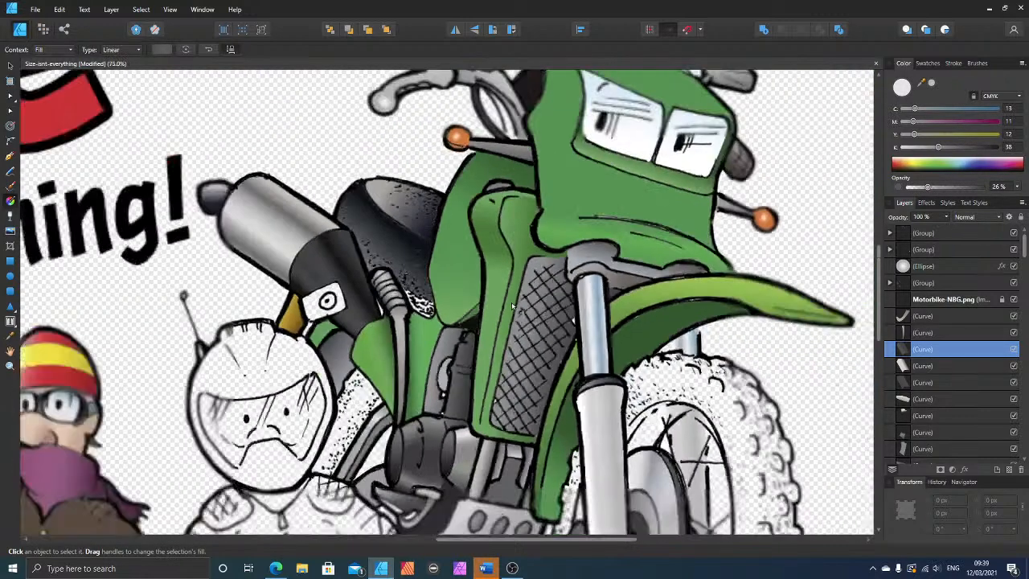
{"action": "scroll", "coordinate": [627, 319], "scroll_direction": "down", "scroll_amount": 4}
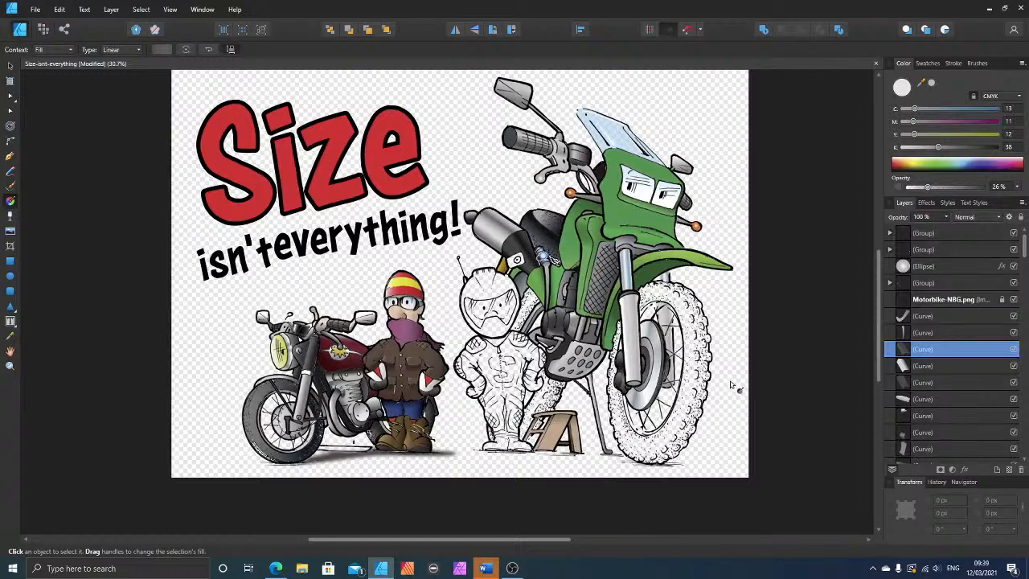
{"action": "left_click", "coordinate": [756, 393]}
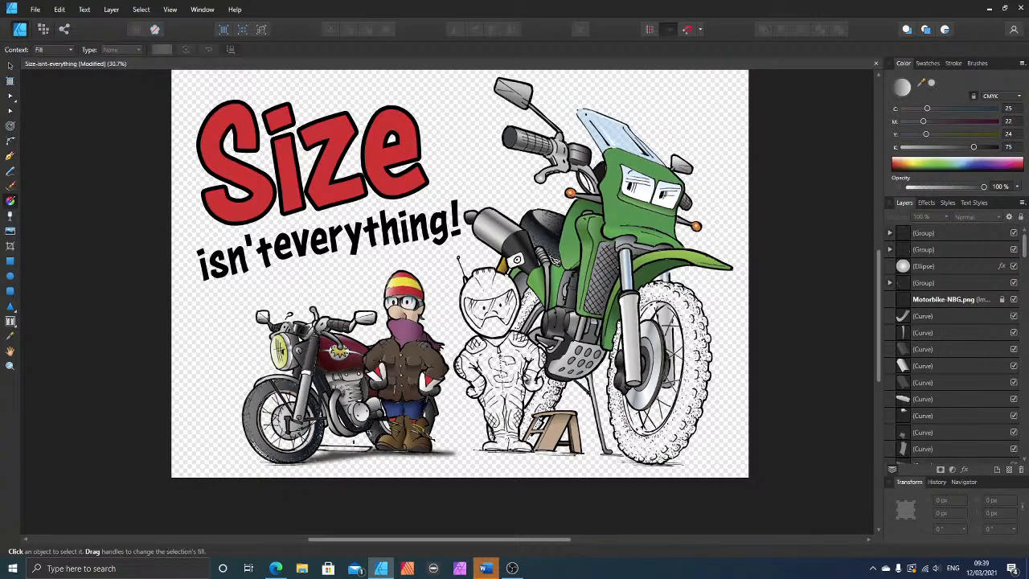
Step: Draw a closed Pen shape around the small stippled tyre section beside the helmeted rider's lower leg, above the boot
{"action": "scroll", "coordinate": [507, 441], "scroll_direction": "up", "scroll_amount": 5}
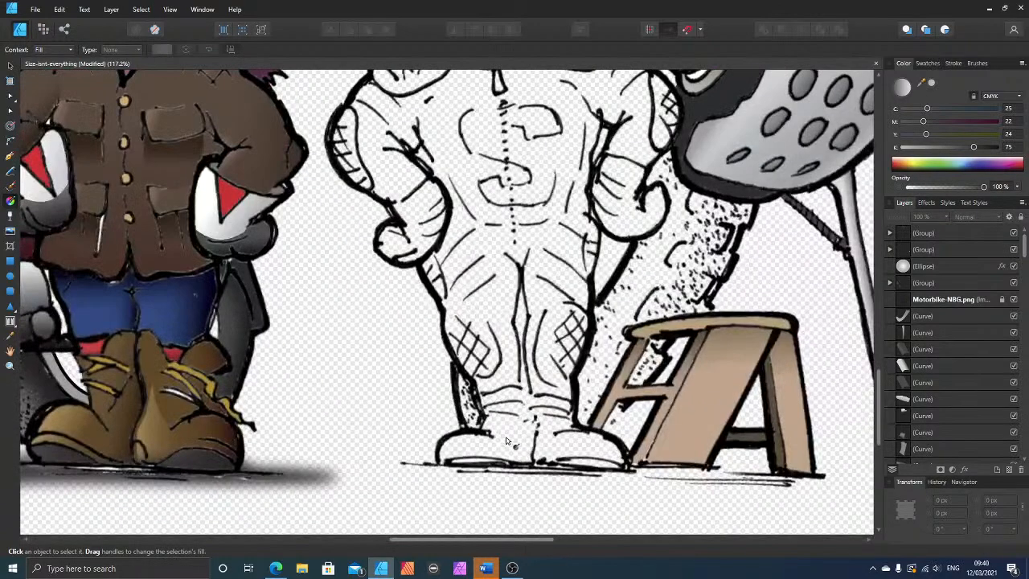
{"action": "scroll", "coordinate": [506, 441], "scroll_direction": "up", "scroll_amount": 2}
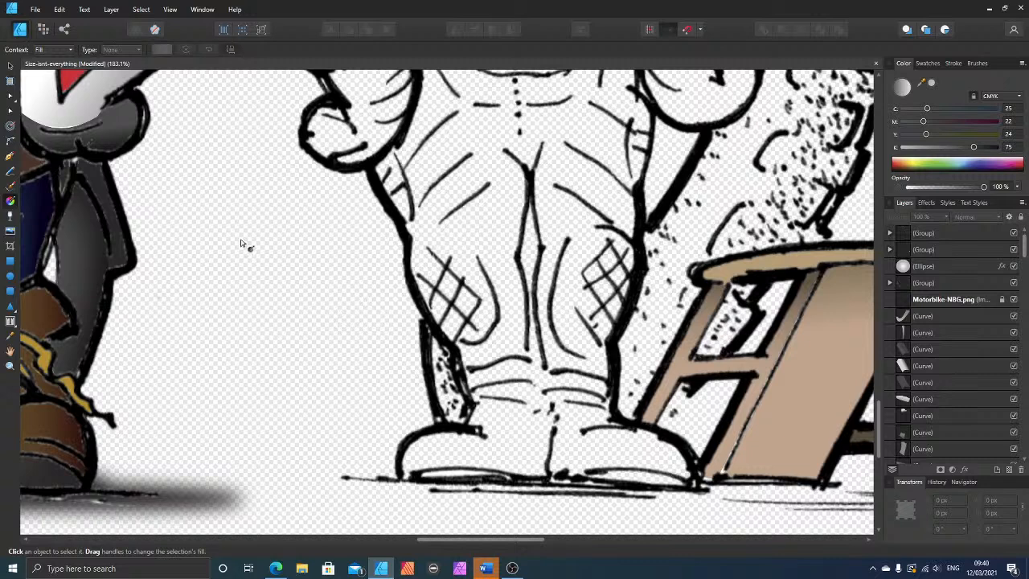
{"action": "left_click", "coordinate": [10, 157]}
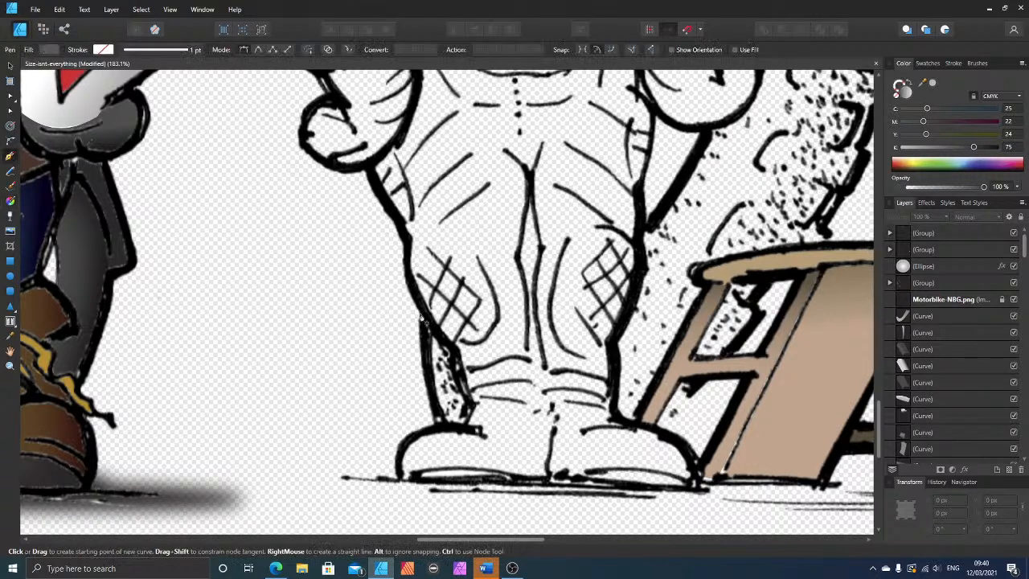
{"action": "left_click", "coordinate": [426, 317]}
{"action": "left_click", "coordinate": [452, 349]}
{"action": "left_click", "coordinate": [463, 375]}
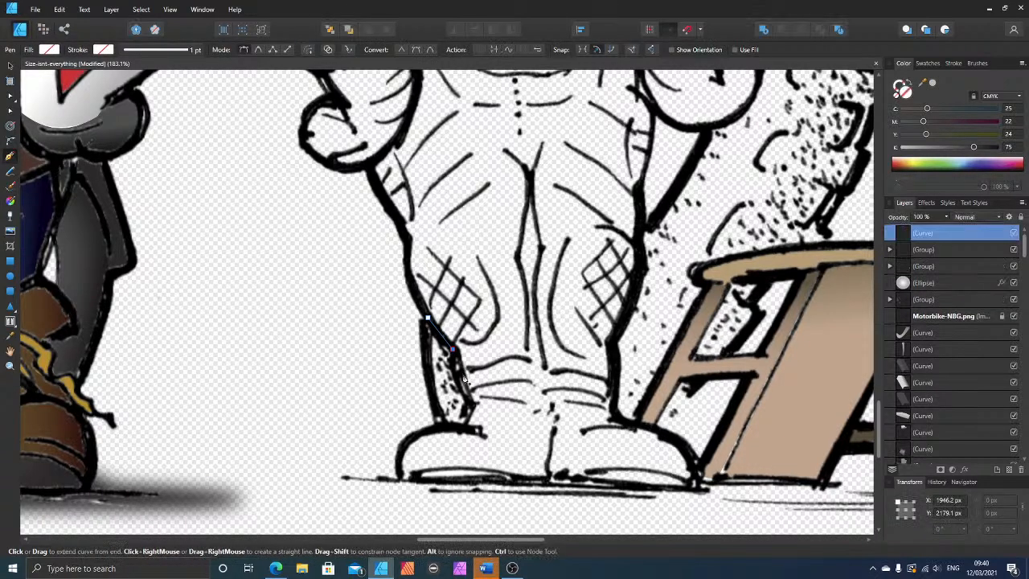
{"action": "left_click", "coordinate": [470, 404]}
{"action": "left_click", "coordinate": [456, 428]}
{"action": "left_click", "coordinate": [440, 423]}
{"action": "left_click", "coordinate": [429, 378]}
{"action": "left_click", "coordinate": [428, 319]}
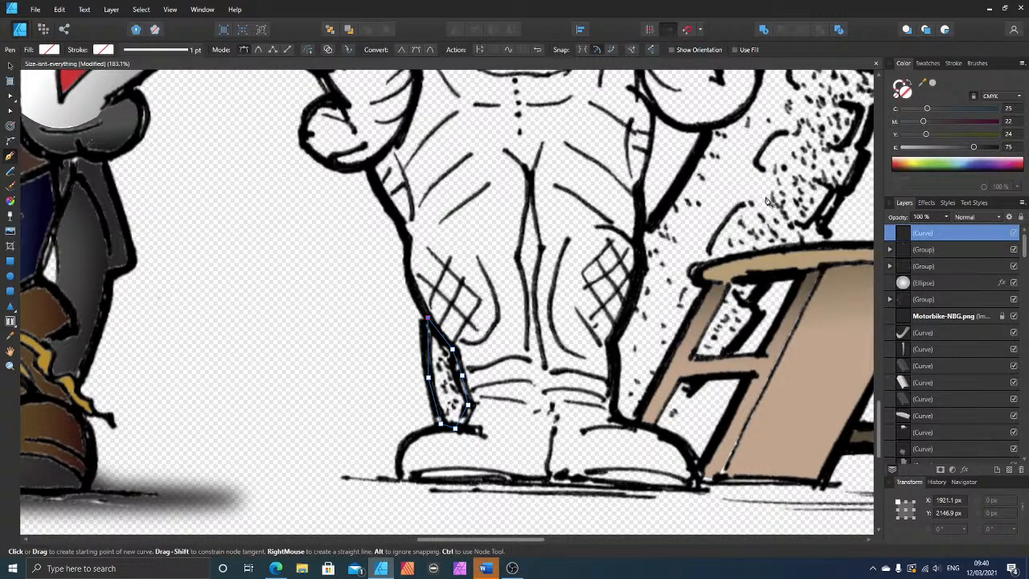
Step: Fill the small tyre section with dark grey C 25, M 22, Y 24, K 75 and place it beneath the line art
{"action": "left_click", "coordinate": [973, 149]}
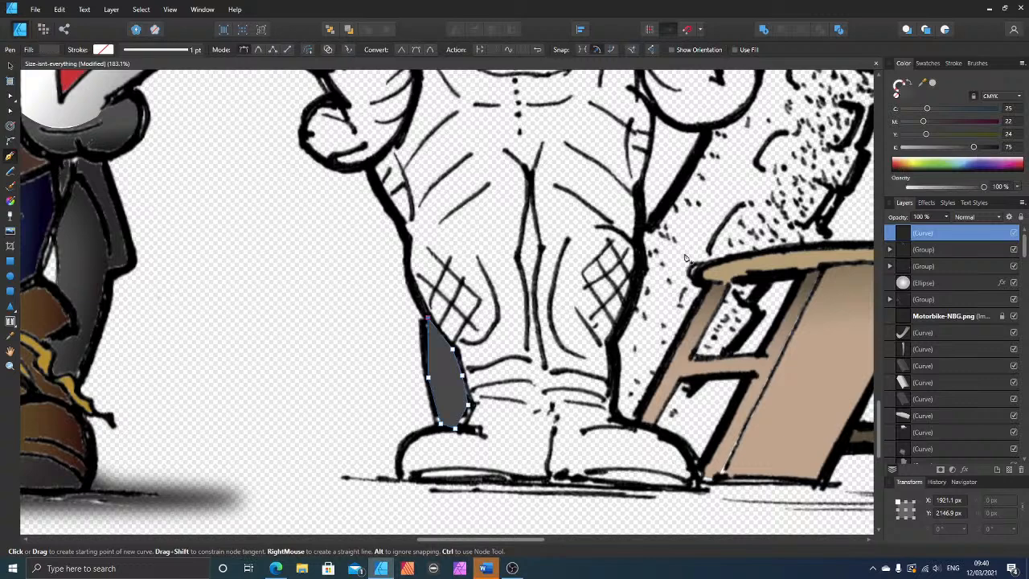
{"action": "key", "text": "a"}
{"action": "key", "text": "ctrl+bracketleft"}
{"action": "key", "text": "ctrl+bracketleft"}
{"action": "key", "text": "ctrl+bracketleft"}
{"action": "key", "text": "ctrl+bracketleft"}
{"action": "key", "text": "ctrl+bracketleft"}
{"action": "key", "text": "ctrl+bracketleft"}
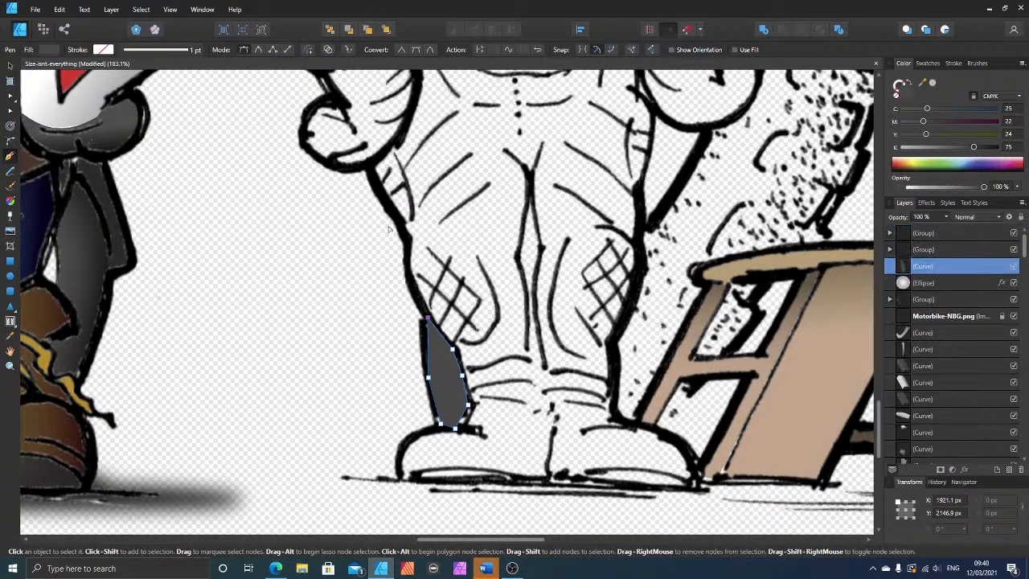
{"action": "key", "text": "p"}
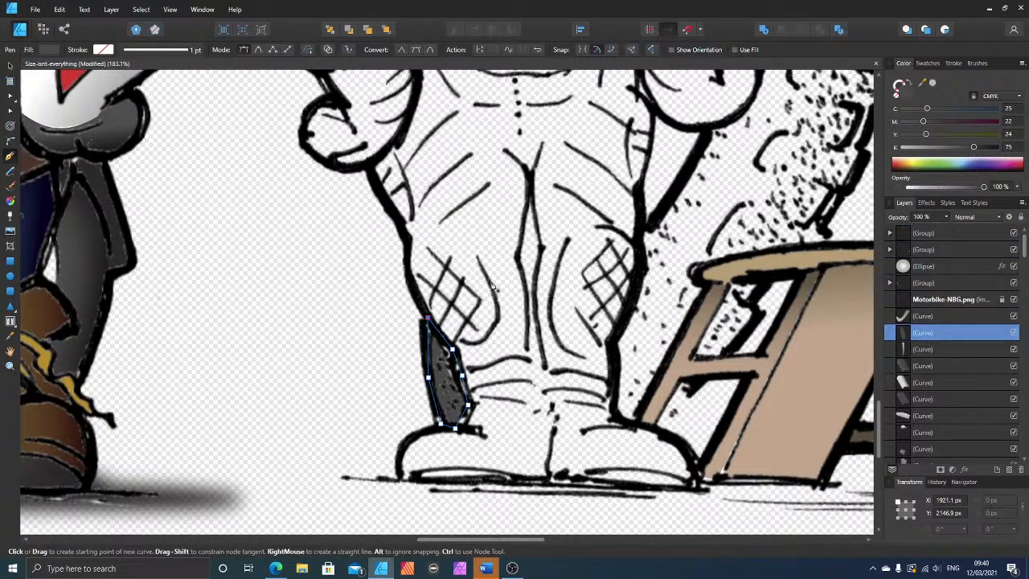
Step: Draw a closed Pen shape around the stippled rear tyre between the helmet and swingarm, filled with dark grey C 25, M 22, Y 24, K 75
{"action": "scroll", "coordinate": [549, 283], "scroll_direction": "up", "scroll_amount": 4}
{"action": "scroll", "coordinate": [613, 95], "scroll_direction": "up", "scroll_amount": 9}
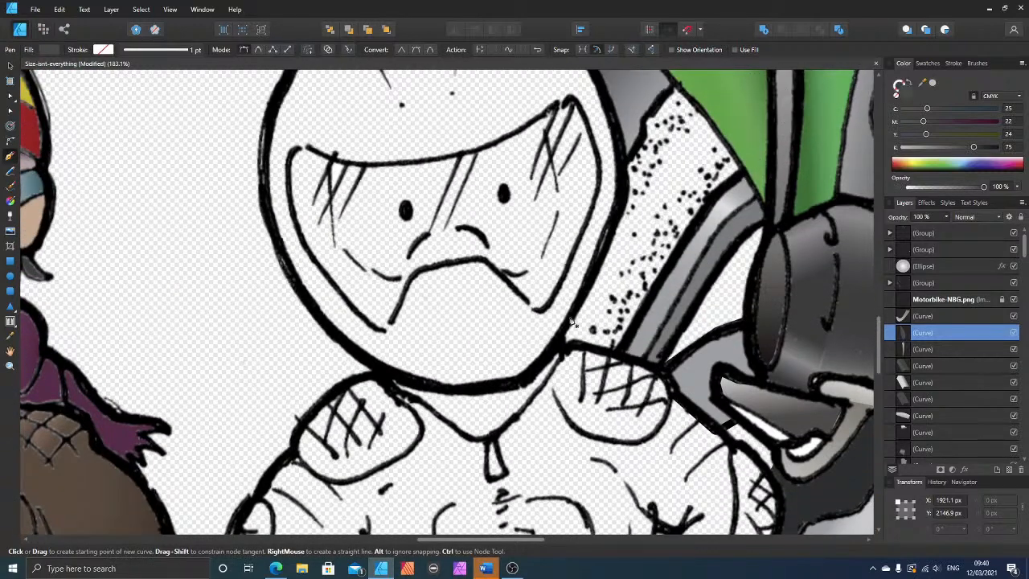
{"action": "left_click", "coordinate": [615, 354]}
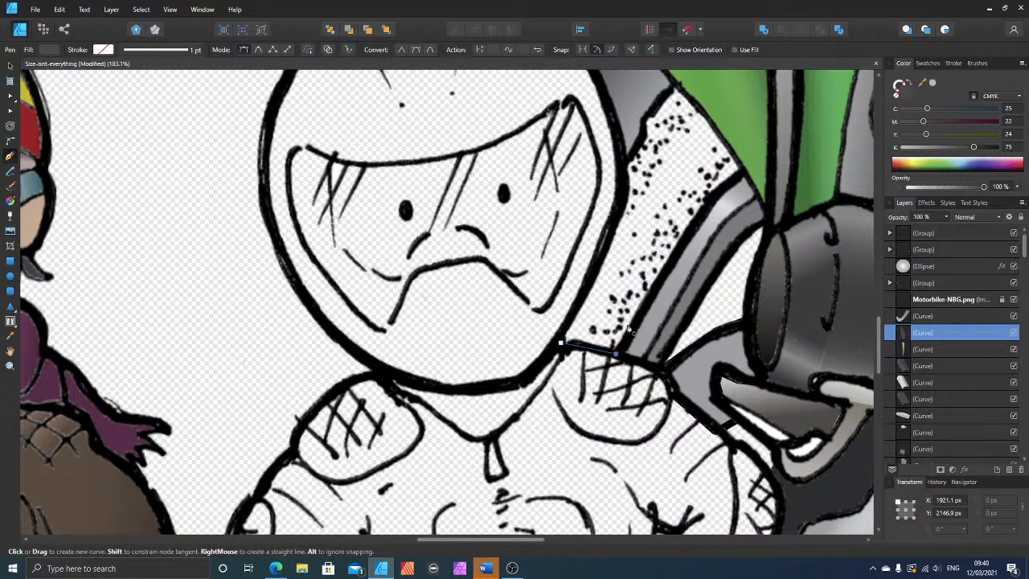
{"action": "left_click", "coordinate": [661, 275]}
{"action": "left_click", "coordinate": [711, 202]}
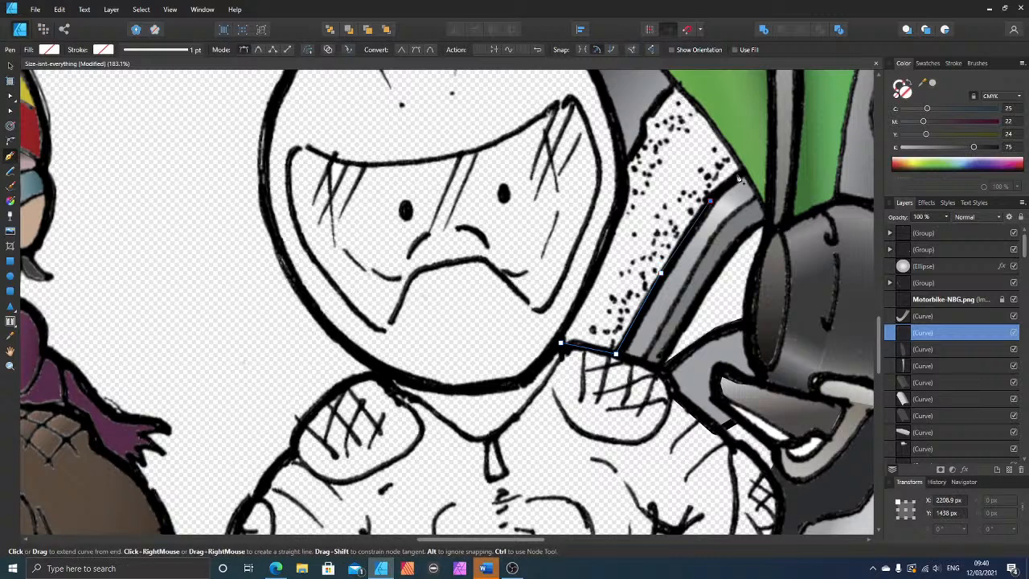
{"action": "left_click", "coordinate": [741, 171]}
{"action": "left_click", "coordinate": [703, 111]}
{"action": "left_click", "coordinate": [676, 83]}
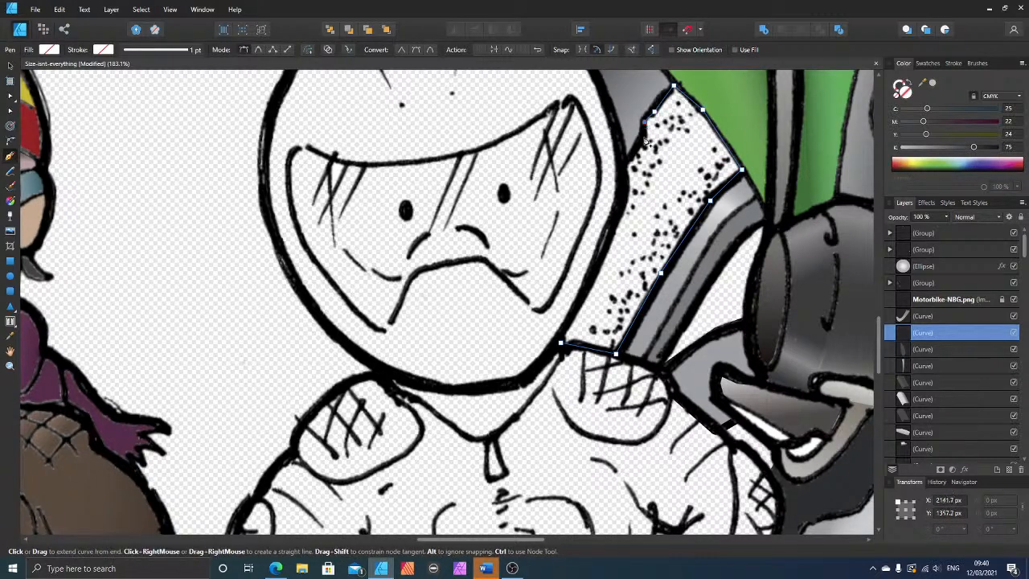
{"action": "left_click", "coordinate": [645, 123]}
{"action": "left_click", "coordinate": [620, 169]}
{"action": "left_click", "coordinate": [612, 225]}
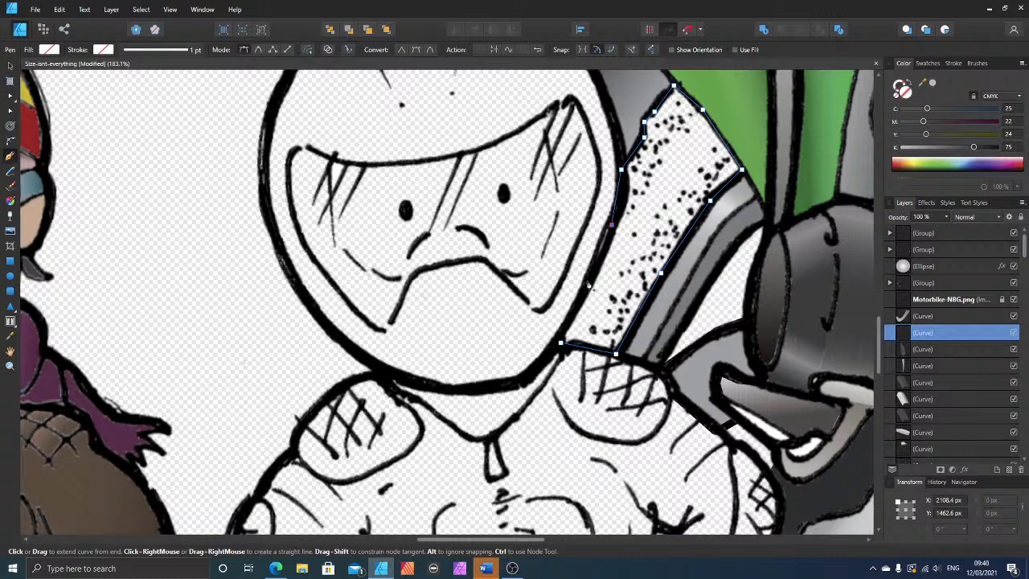
{"action": "left_click", "coordinate": [561, 344]}
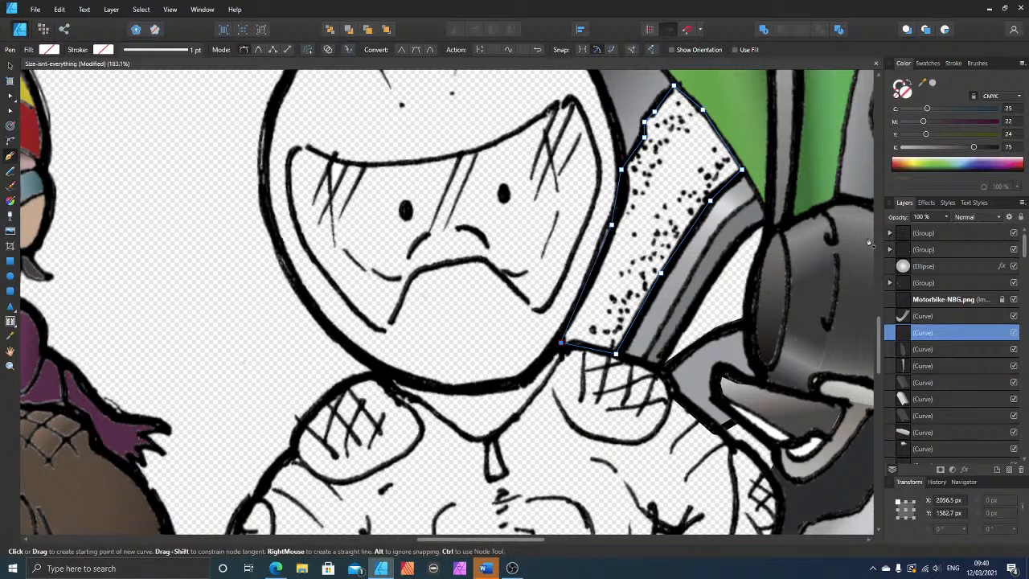
{"action": "left_click", "coordinate": [974, 148]}
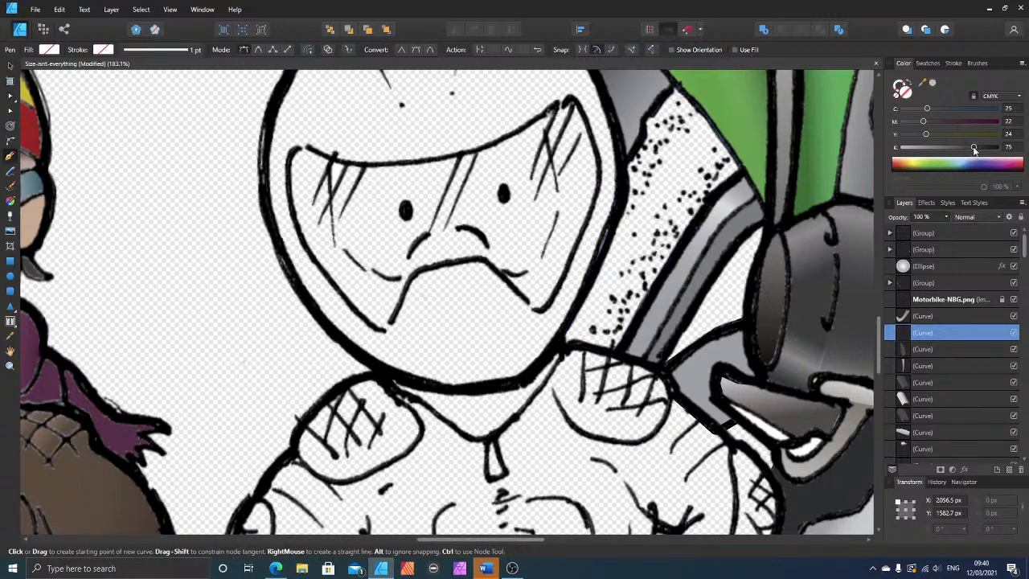
Step: Start a Pen outline of the lower rear tyre, following the rider's leg and gloved hand up to the engine guard
{"action": "scroll", "coordinate": [661, 226], "scroll_direction": "down", "scroll_amount": 7}
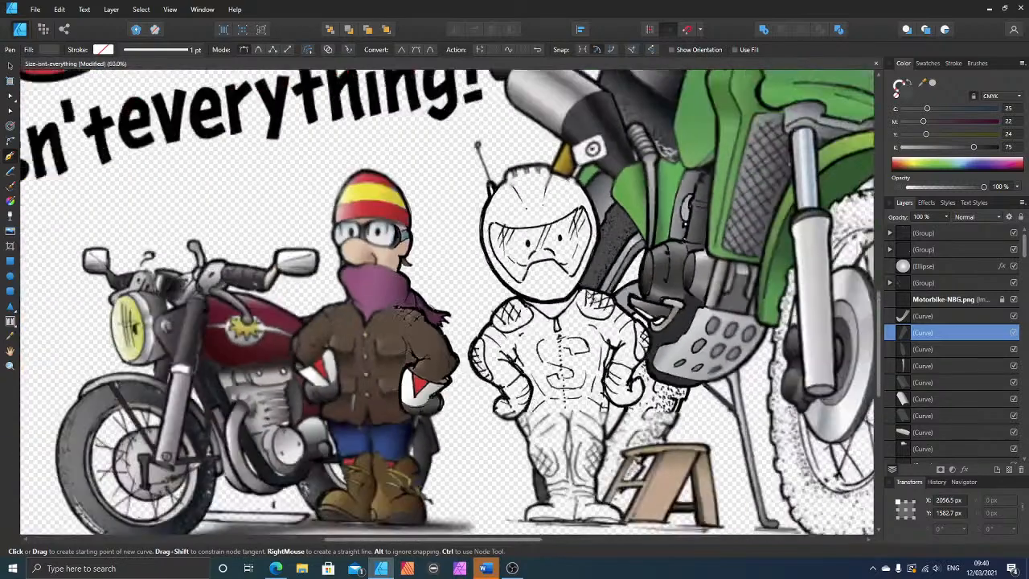
{"action": "scroll", "coordinate": [651, 398], "scroll_direction": "up", "scroll_amount": 4}
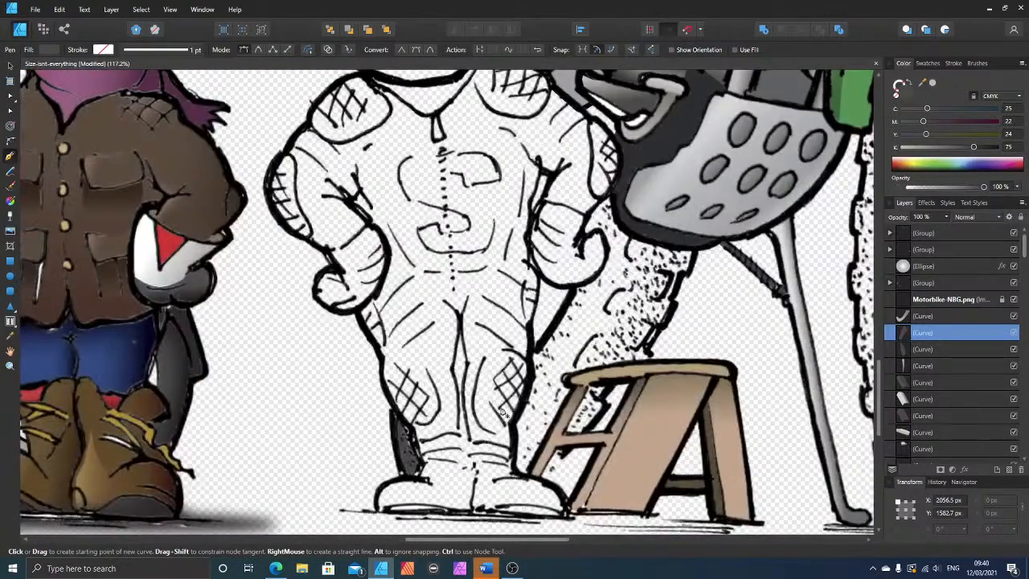
{"action": "left_click", "coordinate": [535, 475]}
{"action": "left_click", "coordinate": [515, 474]}
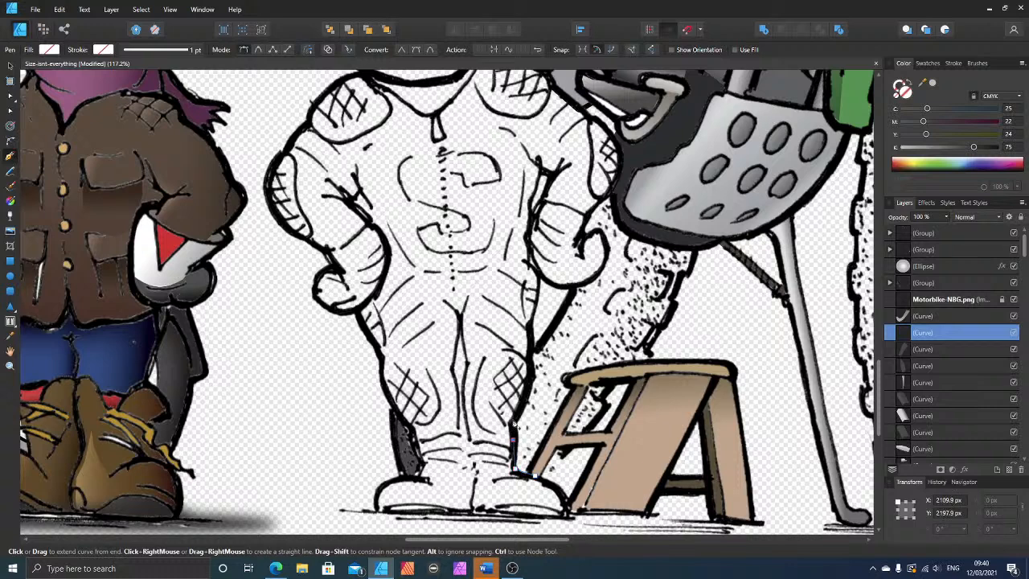
{"action": "left_click", "coordinate": [529, 384]}
{"action": "left_click", "coordinate": [529, 361]}
{"action": "left_click", "coordinate": [548, 338]}
{"action": "left_click", "coordinate": [572, 286]}
{"action": "left_click", "coordinate": [592, 278]}
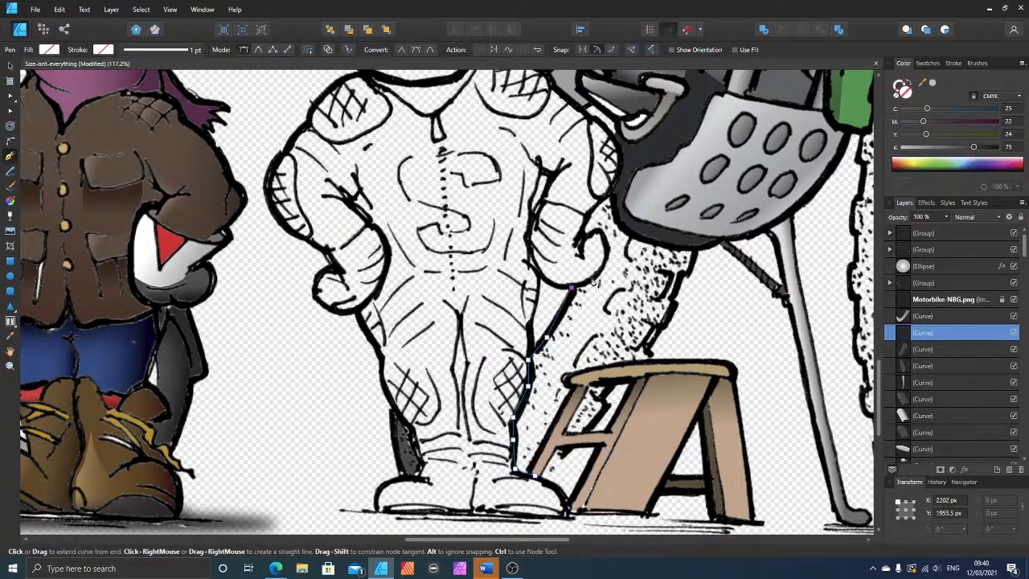
{"action": "left_click", "coordinate": [607, 254]}
{"action": "left_click", "coordinate": [599, 233]}
{"action": "left_click", "coordinate": [588, 236]}
{"action": "left_click", "coordinate": [583, 231]}
{"action": "left_click", "coordinate": [589, 214]}
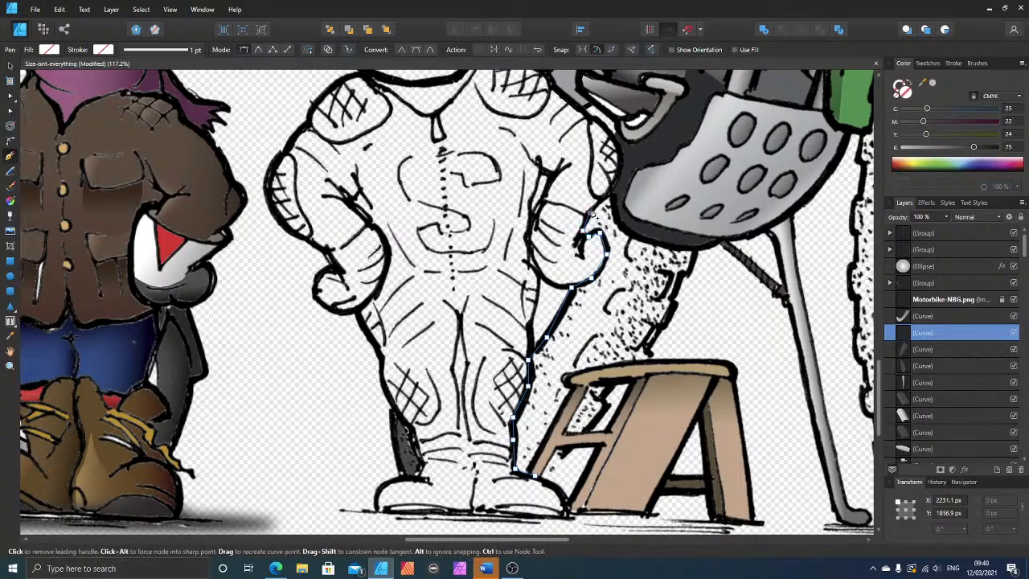
{"action": "left_click", "coordinate": [608, 192]}
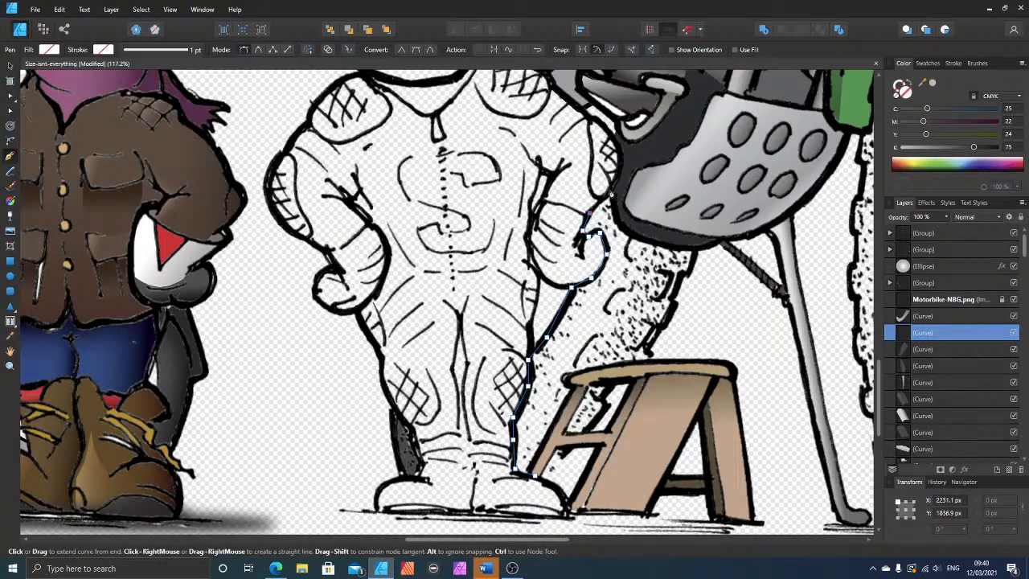
Step: Close the lower rear tyre outline along the engine guard, tread edge and step stool, and fill it with dark grey C 25, M 22, Y 24, K 75
{"action": "left_click", "coordinate": [631, 233]}
{"action": "left_click", "coordinate": [664, 241]}
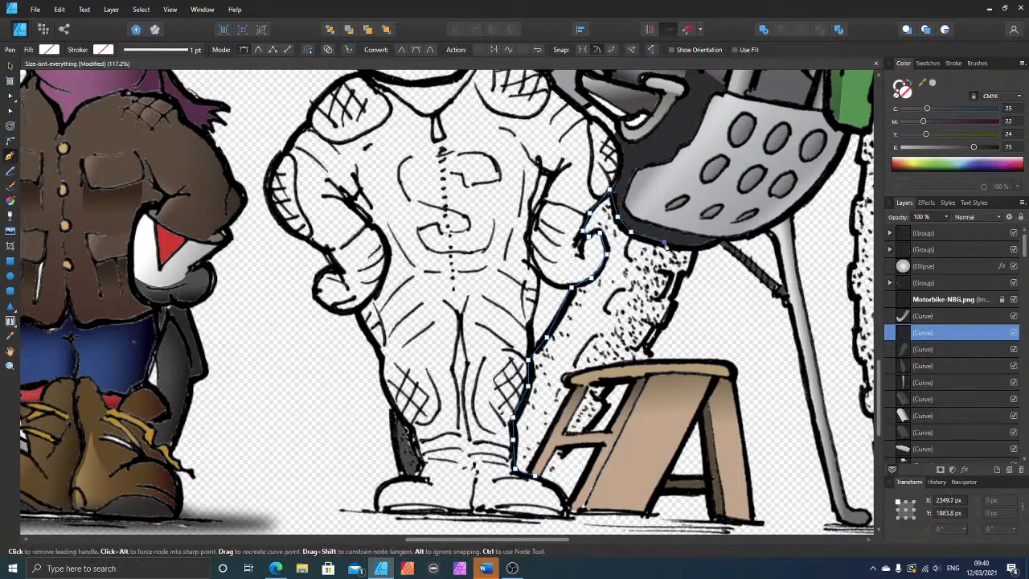
{"action": "left_click", "coordinate": [697, 247]}
{"action": "left_click", "coordinate": [690, 273]}
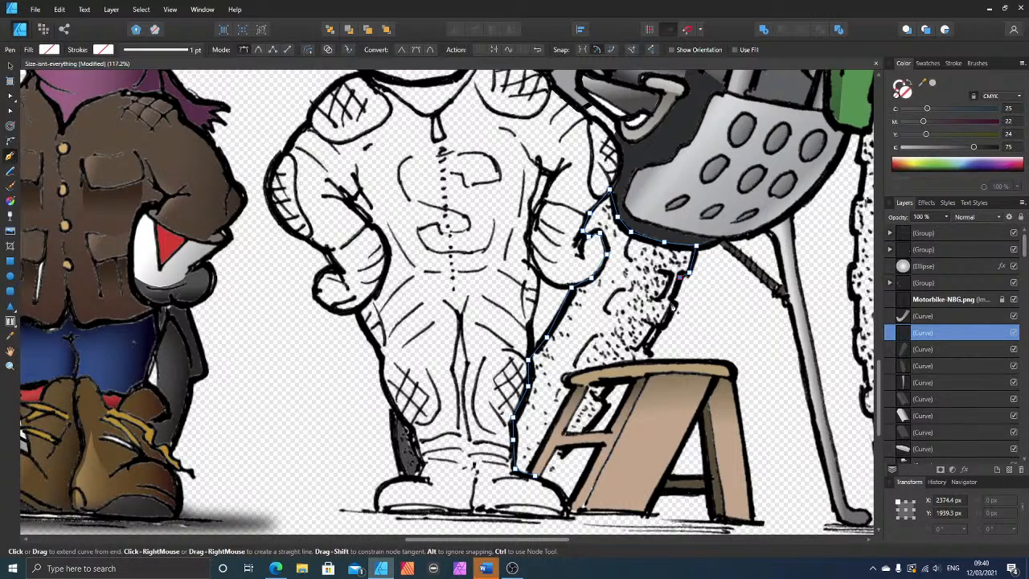
{"action": "left_click", "coordinate": [672, 306]}
{"action": "left_click", "coordinate": [663, 326]}
{"action": "left_click", "coordinate": [648, 351]}
{"action": "left_click", "coordinate": [654, 363]}
{"action": "left_click", "coordinate": [611, 367]}
{"action": "left_click", "coordinate": [567, 377]}
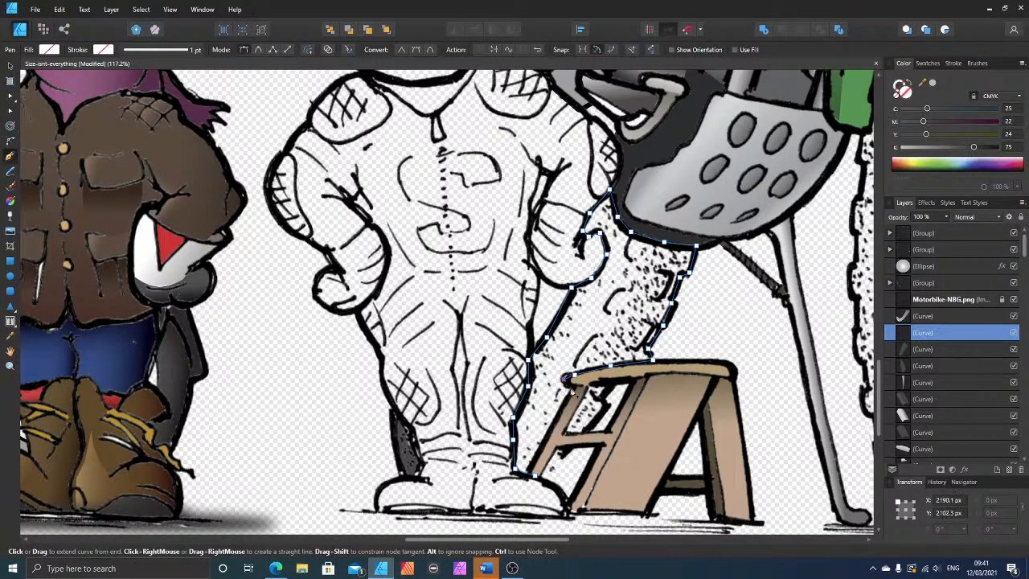
{"action": "left_click", "coordinate": [533, 476]}
{"action": "key", "text": "Escape"}
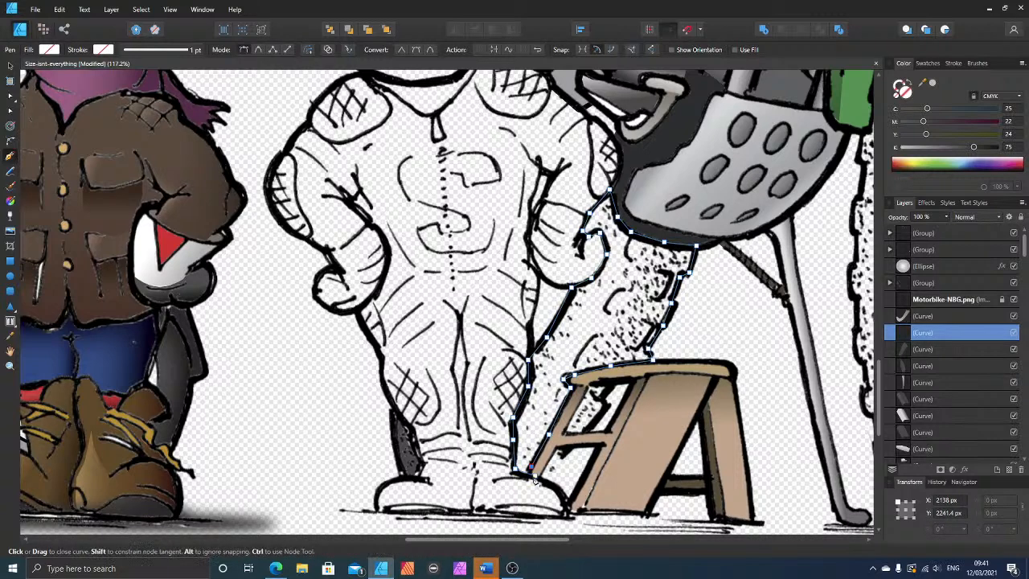
{"action": "left_click", "coordinate": [975, 148]}
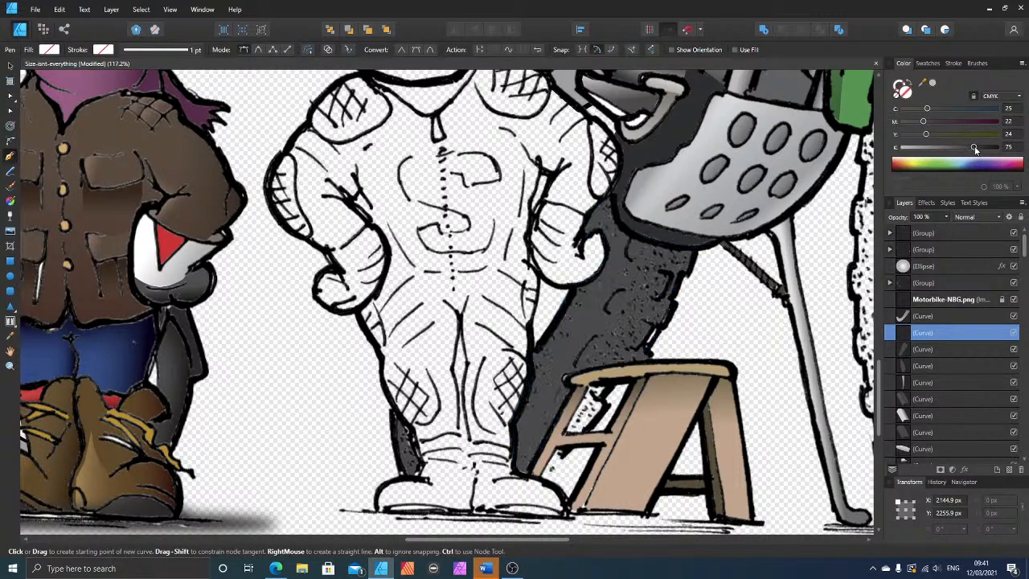
Step: Review the whole illustration for parts that are still unpainted and deselect the rear tyre shape
{"action": "scroll", "coordinate": [704, 261], "scroll_direction": "down", "scroll_amount": 5}
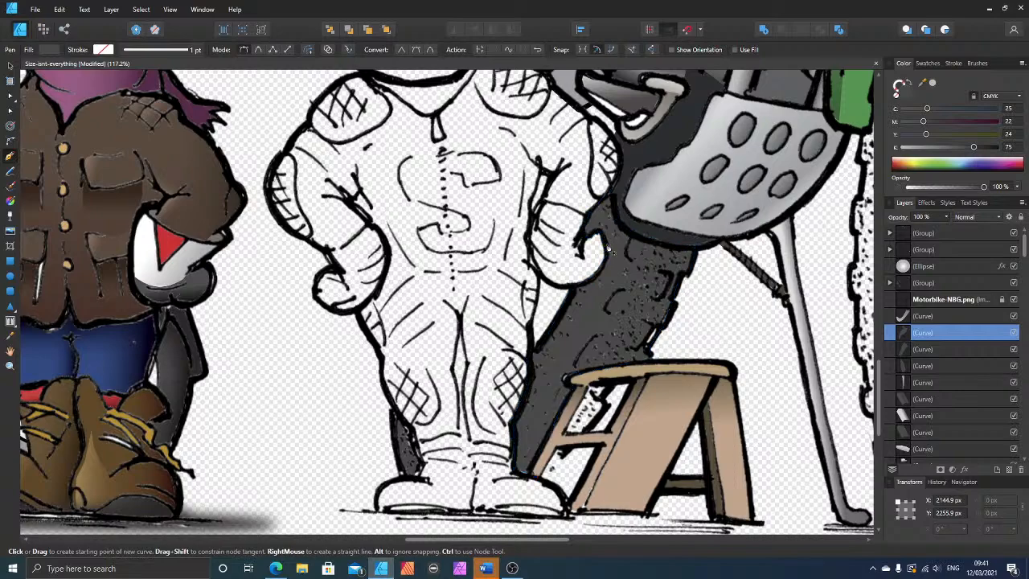
{"action": "scroll", "coordinate": [673, 234], "scroll_direction": "down", "scroll_amount": 2}
{"action": "scroll", "coordinate": [674, 234], "scroll_direction": "up", "scroll_amount": 3}
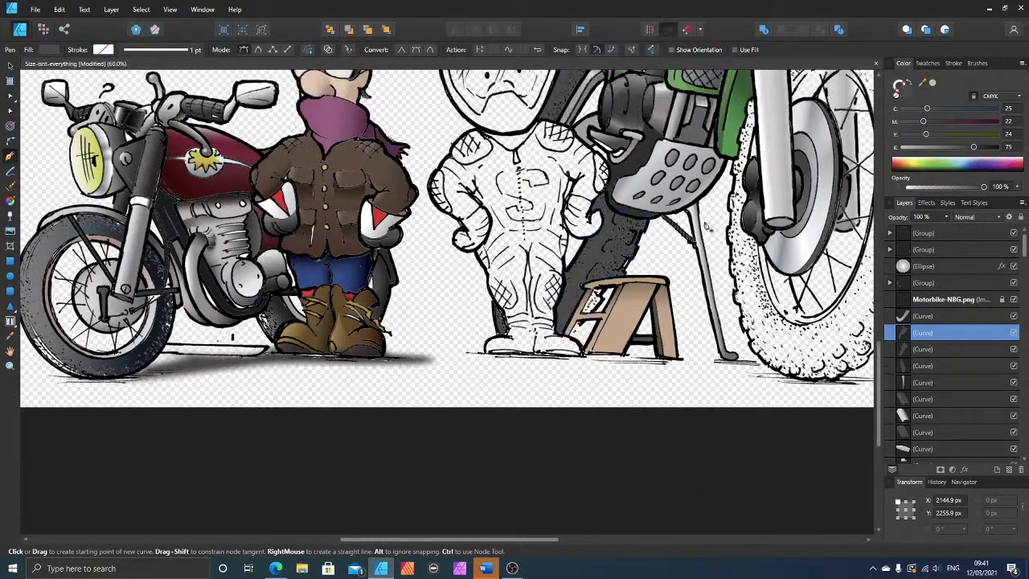
{"action": "scroll", "coordinate": [674, 234], "scroll_direction": "down", "scroll_amount": 4}
{"action": "scroll", "coordinate": [745, 210], "scroll_direction": "up", "scroll_amount": 2}
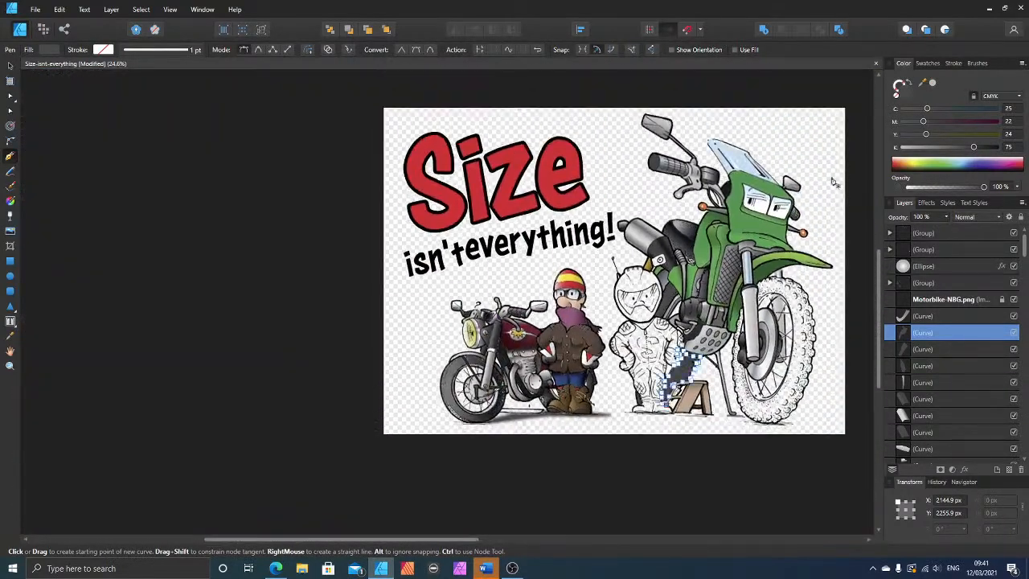
{"action": "left_click_drag", "start_coordinate": [284, 540], "coordinate": [369, 538]}
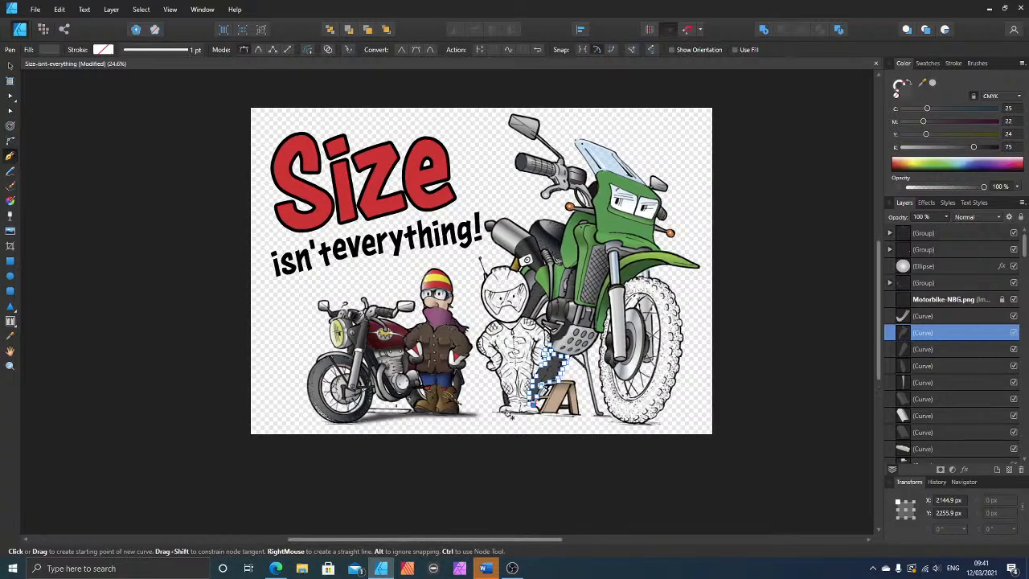
{"action": "scroll", "coordinate": [532, 415], "scroll_direction": "up", "scroll_amount": 1}
{"action": "scroll", "coordinate": [659, 409], "scroll_direction": "up", "scroll_amount": 2}
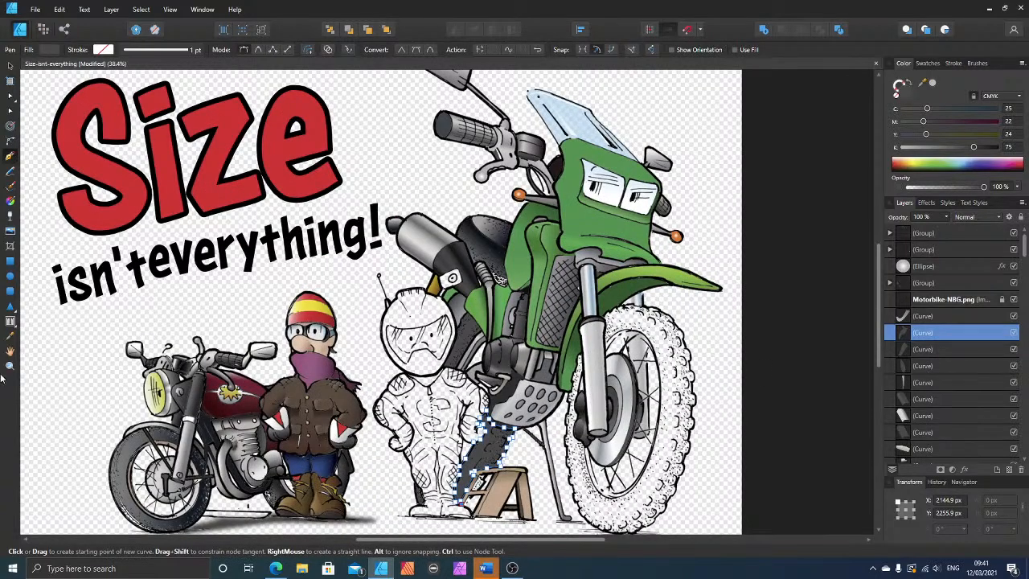
{"action": "key", "text": "ctrl+d"}
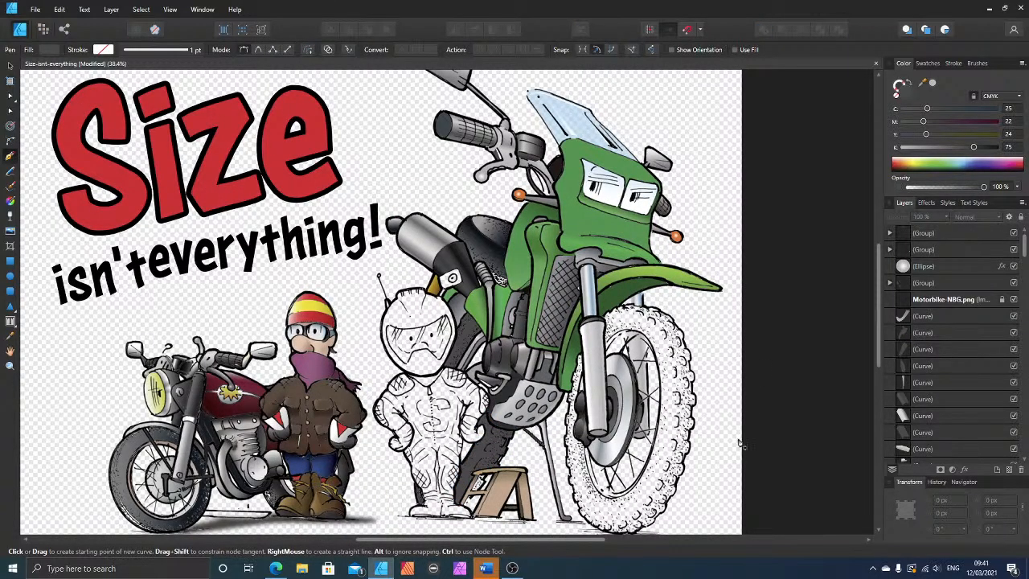
Step: Start a Pen outline of the front tyre, following the rear edge of the fork and the brake caliper down to the wheel rim
{"action": "scroll", "coordinate": [724, 444], "scroll_direction": "down", "scroll_amount": 1}
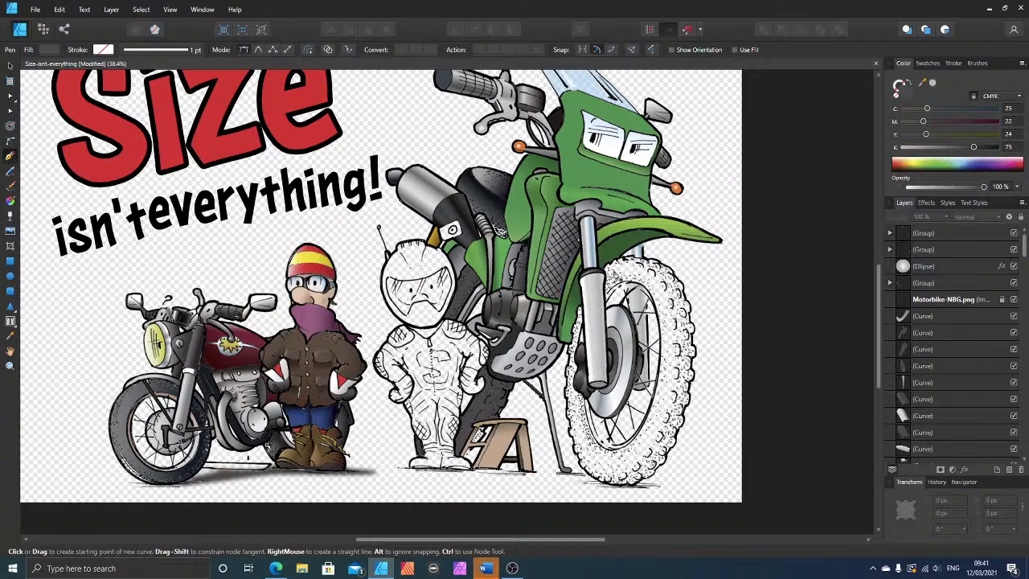
{"action": "scroll", "coordinate": [586, 354], "scroll_direction": "up", "scroll_amount": 1}
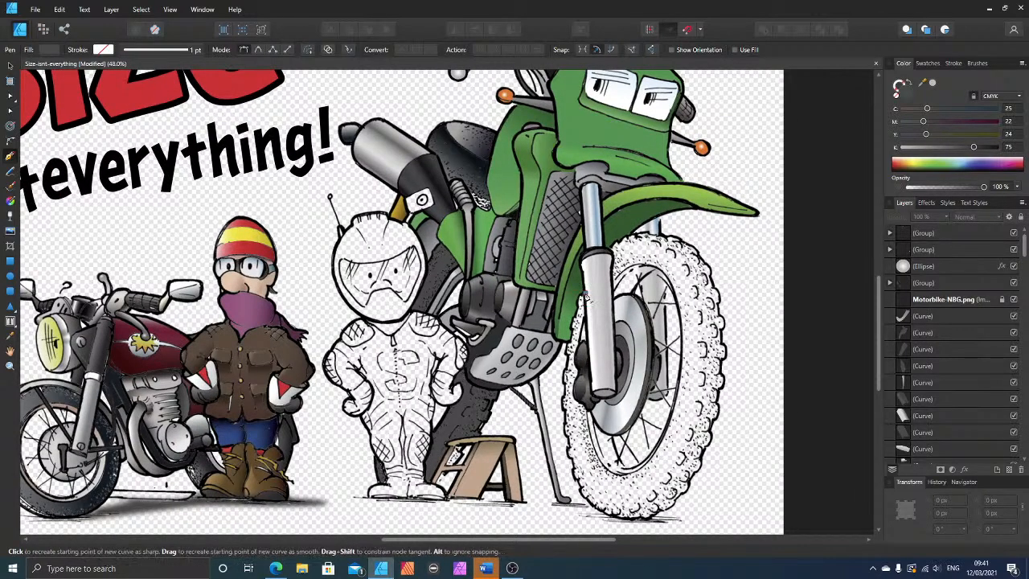
{"action": "scroll", "coordinate": [596, 333], "scroll_direction": "up", "scroll_amount": 5}
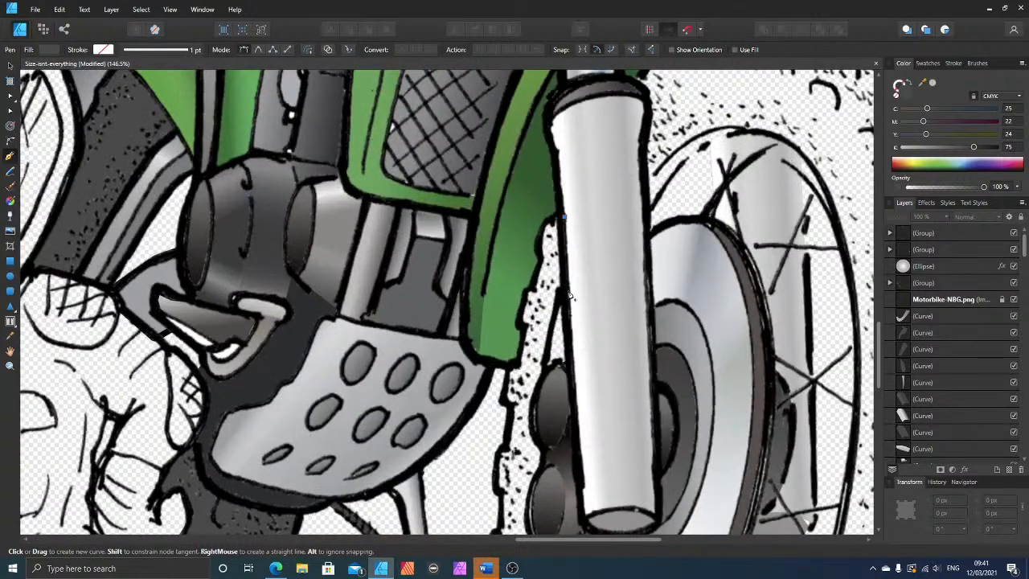
{"action": "left_click", "coordinate": [563, 294]}
{"action": "left_click", "coordinate": [545, 375]}
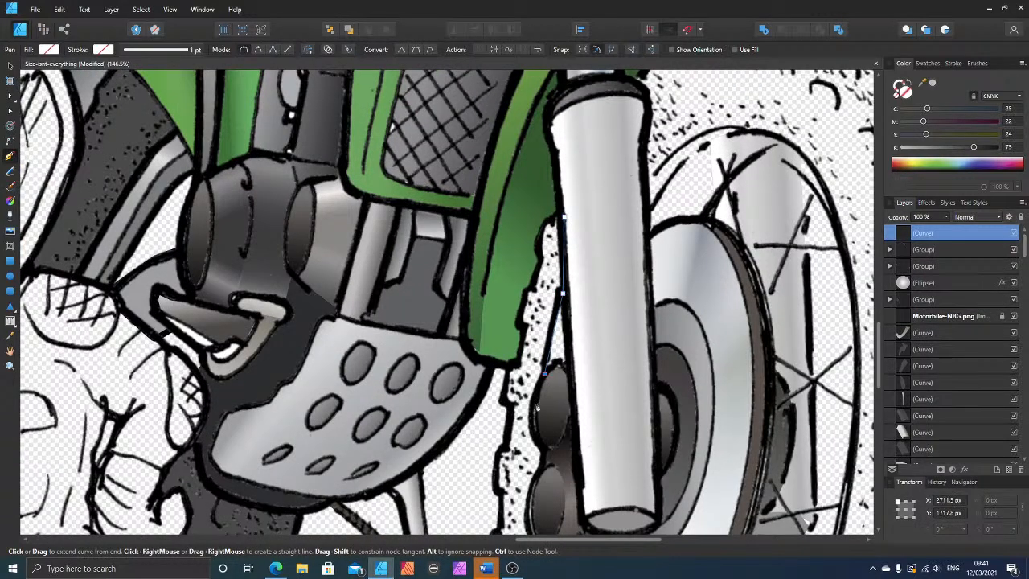
{"action": "left_click", "coordinate": [532, 411]}
{"action": "left_click", "coordinate": [541, 450]}
{"action": "left_click", "coordinate": [538, 466]}
{"action": "scroll", "coordinate": [523, 470], "scroll_direction": "down", "scroll_amount": 2}
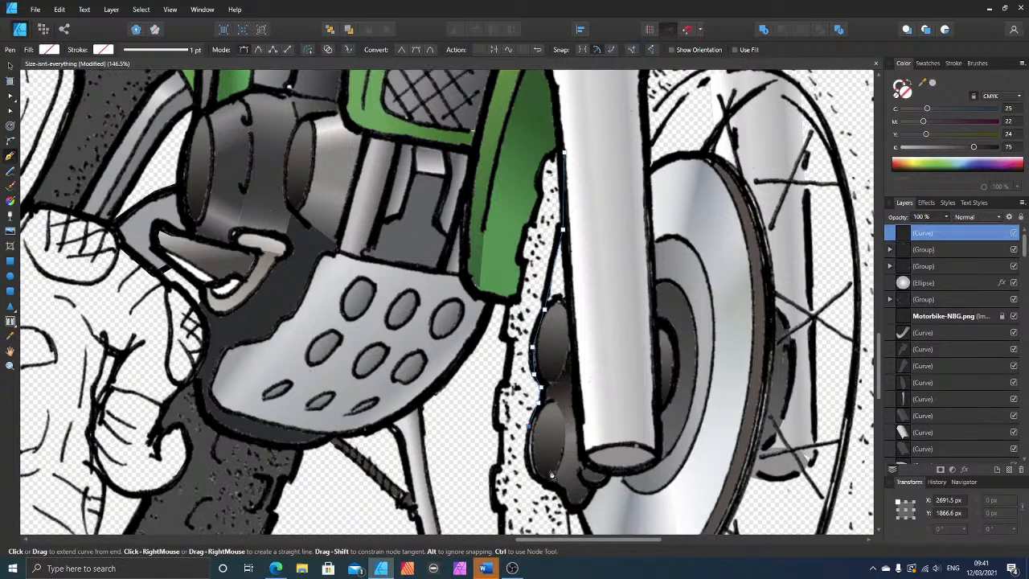
{"action": "left_click", "coordinate": [533, 442]}
{"action": "left_click", "coordinate": [553, 457]}
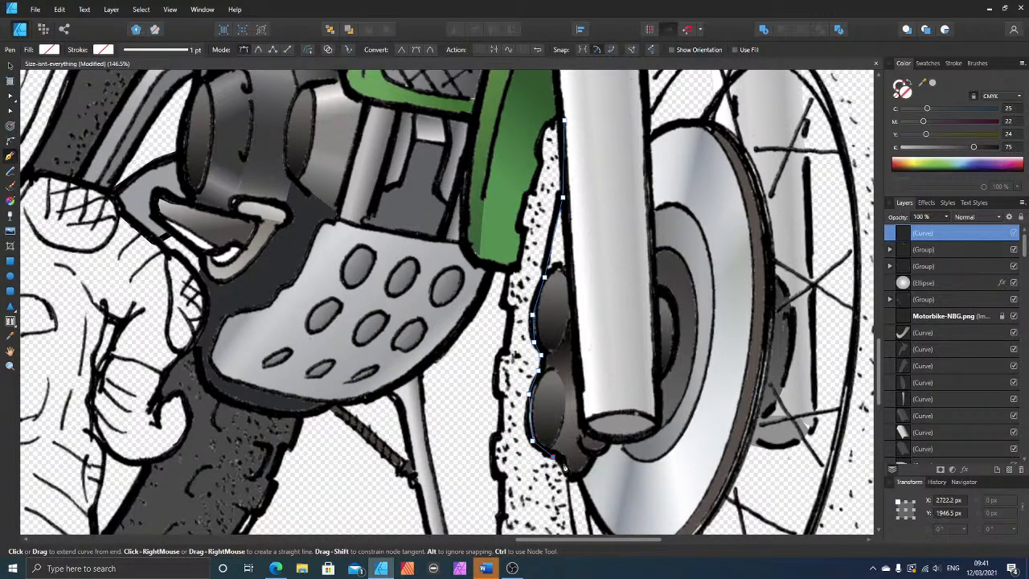
{"action": "left_click", "coordinate": [564, 464]}
{"action": "left_click", "coordinate": [567, 482]}
Step: Continue the front tyre outline around the bottom of the wheel rim and up the rim's outer side
{"action": "scroll", "coordinate": [610, 486], "scroll_direction": "down", "scroll_amount": 4}
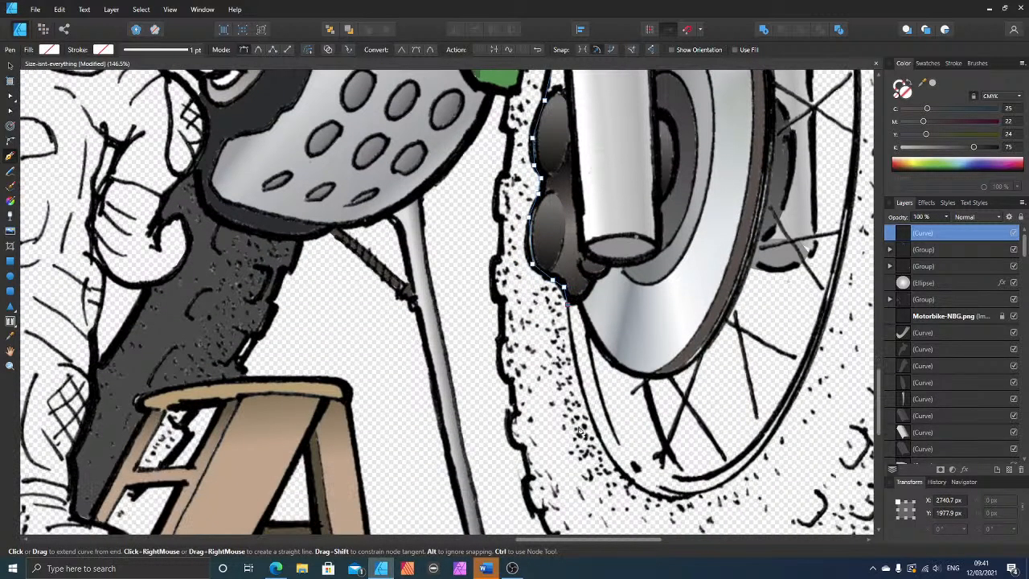
{"action": "left_click", "coordinate": [627, 477]}
{"action": "left_click", "coordinate": [677, 498]}
{"action": "left_click", "coordinate": [767, 447]}
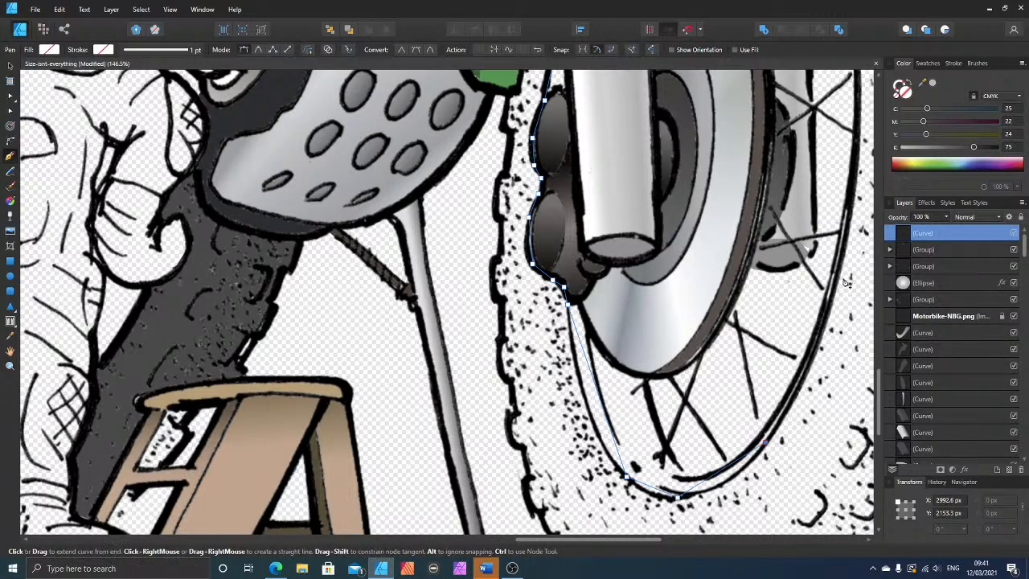
{"action": "scroll", "coordinate": [841, 273], "scroll_direction": "up", "scroll_amount": 3}
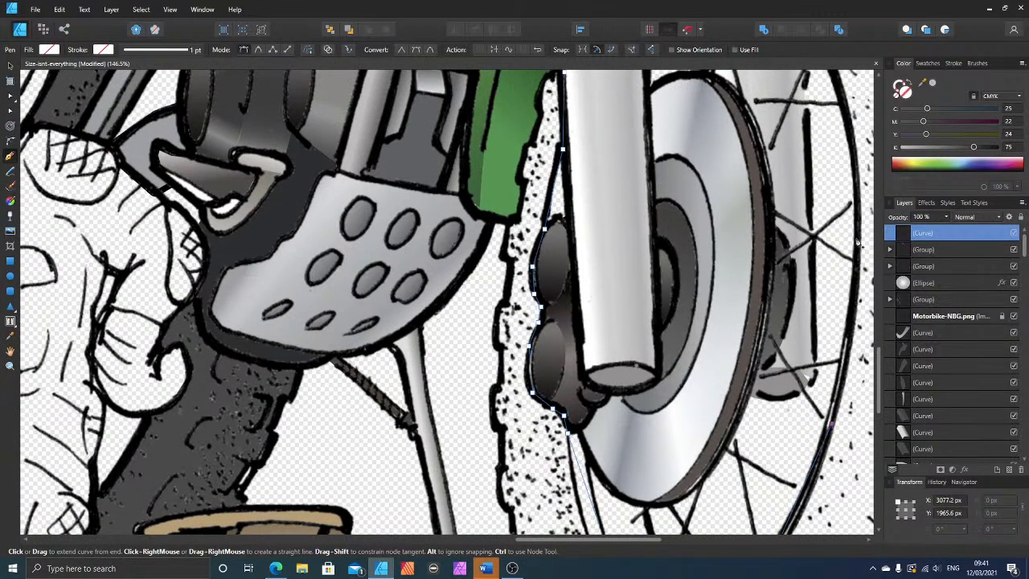
{"action": "left_click", "coordinate": [860, 240]}
{"action": "scroll", "coordinate": [849, 233], "scroll_direction": "up", "scroll_amount": 3}
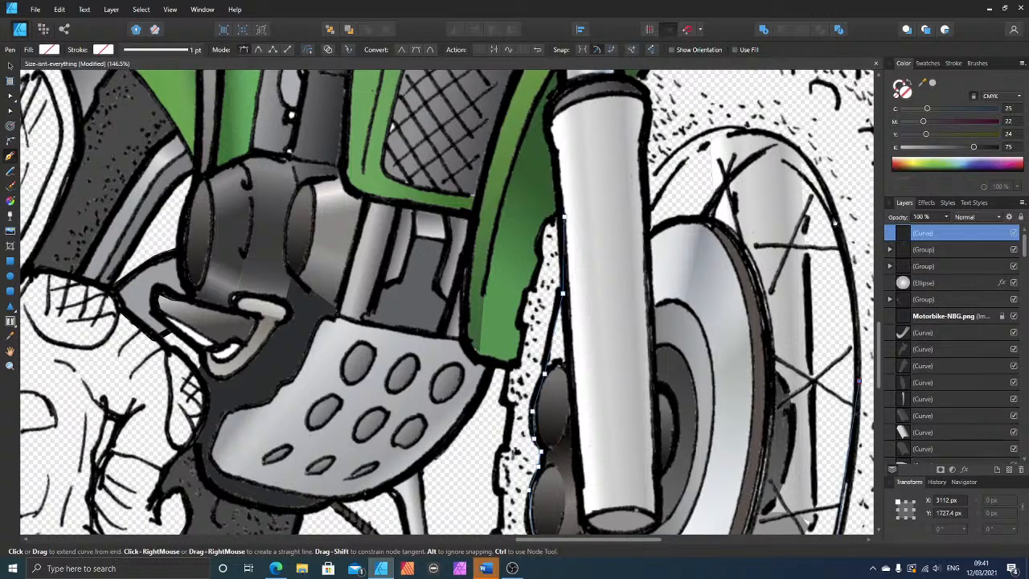
Step: Carry the tyre outline over the top of the rim and up the front edge of the fork to its dark collar
{"action": "left_click", "coordinate": [776, 135]}
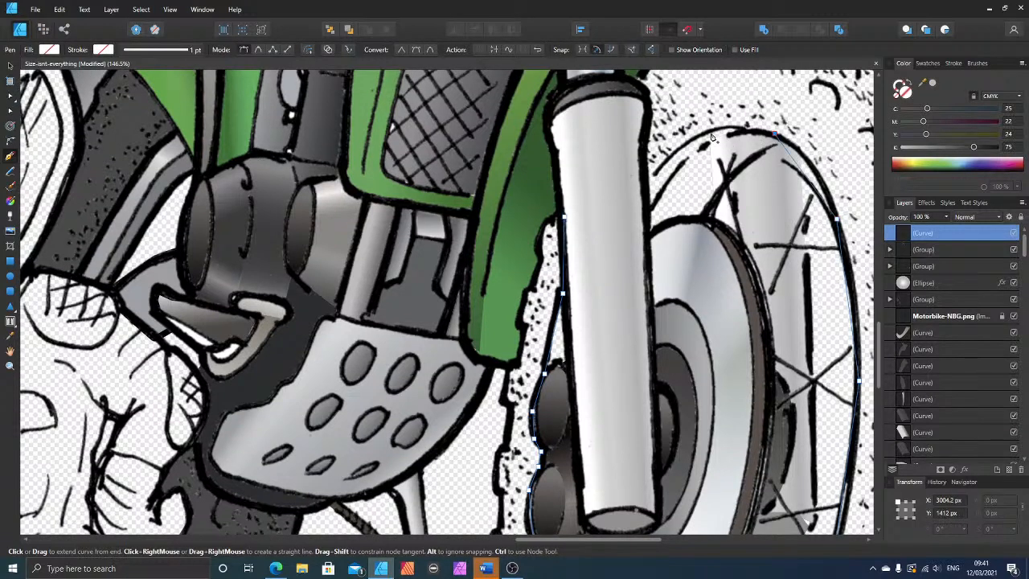
{"action": "left_click", "coordinate": [714, 134]}
{"action": "left_click", "coordinate": [649, 183]}
{"action": "left_click", "coordinate": [644, 134]}
{"action": "left_click", "coordinate": [648, 106]}
{"action": "left_click", "coordinate": [640, 83]}
{"action": "scroll", "coordinate": [651, 93], "scroll_direction": "up", "scroll_amount": 2}
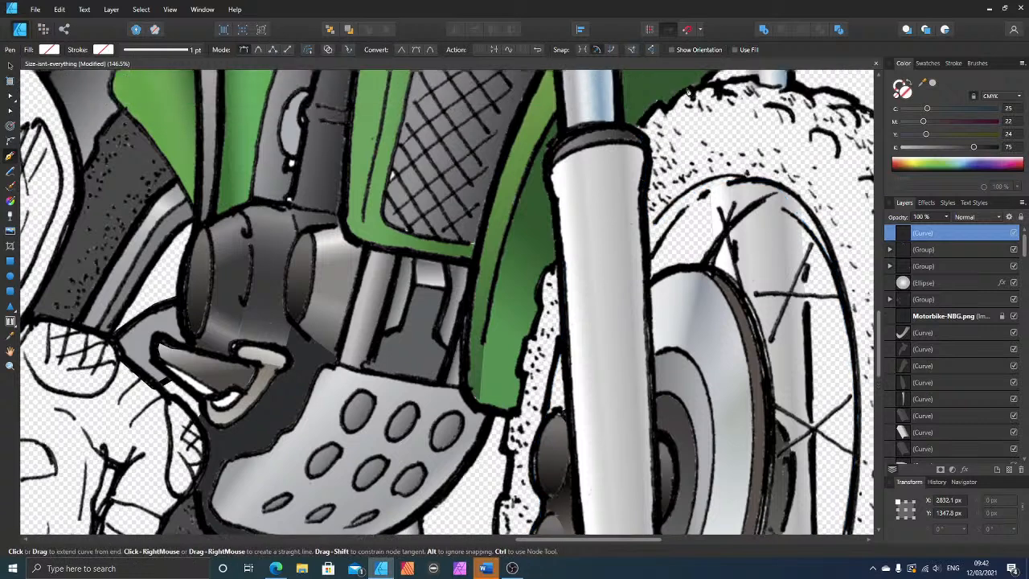
Step: Trace the tyre outline along the bumpy upper tread, from the fork collar past the underside of the green mudguard
{"action": "left_click", "coordinate": [667, 121]}
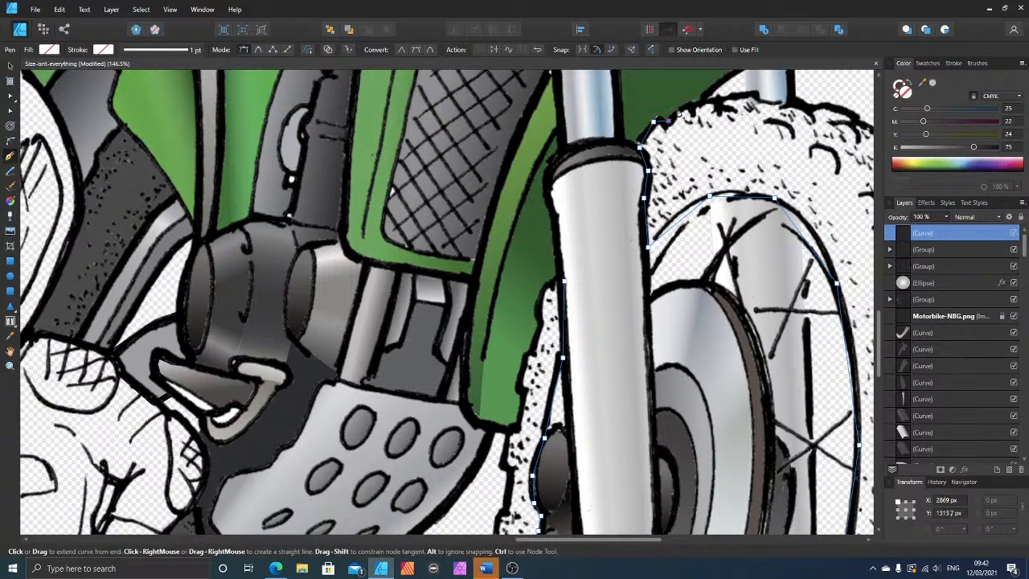
{"action": "left_click", "coordinate": [688, 103]}
{"action": "left_click", "coordinate": [701, 102]}
{"action": "left_click", "coordinate": [719, 97]}
{"action": "left_click", "coordinate": [732, 94]}
{"action": "left_click", "coordinate": [753, 95]}
{"action": "left_click", "coordinate": [804, 105]}
{"action": "left_click", "coordinate": [816, 107]}
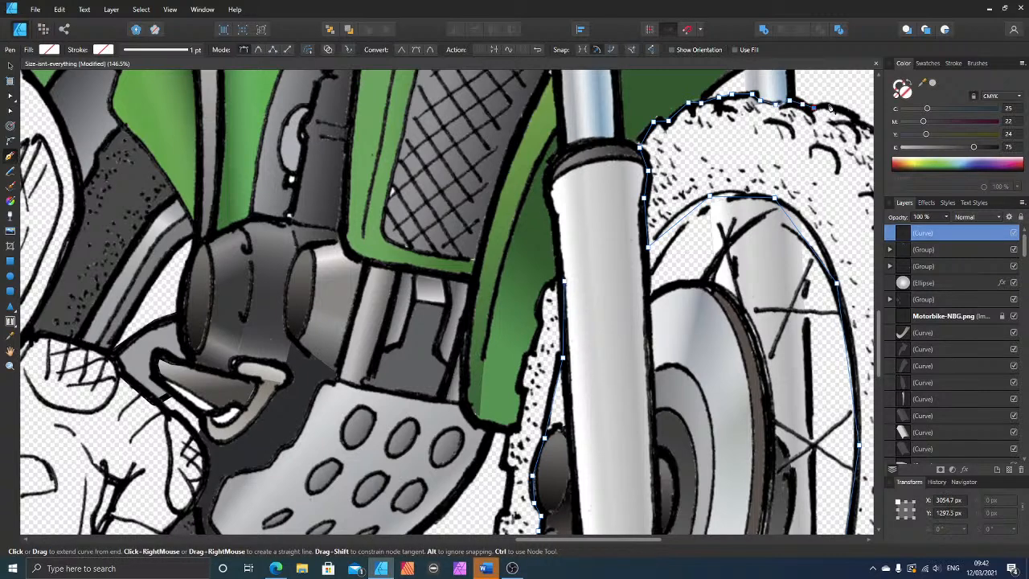
{"action": "left_click", "coordinate": [832, 108]}
{"action": "left_click", "coordinate": [846, 113]}
{"action": "left_click", "coordinate": [858, 119]}
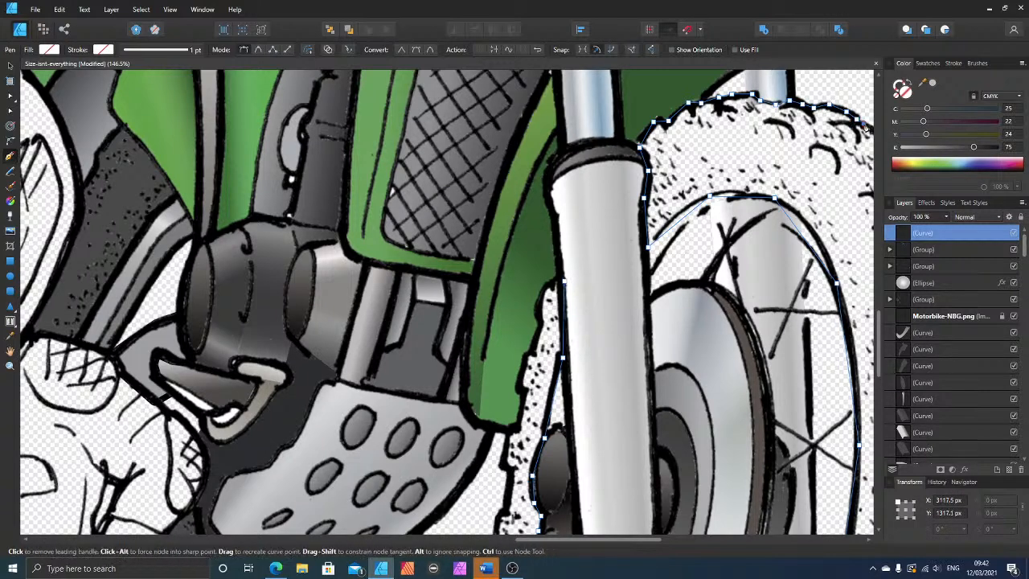
Step: Extend the tyre outline around the tread blocks on the upper outer side, down to about wheel hub height
{"action": "scroll", "coordinate": [734, 404], "scroll_direction": "down", "scroll_amount": 2}
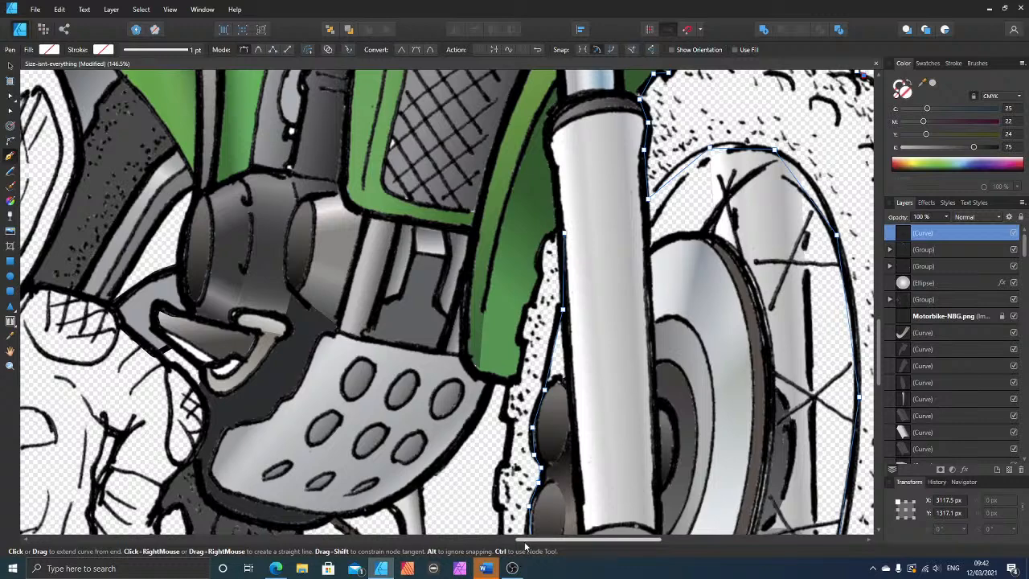
{"action": "left_click_drag", "start_coordinate": [526, 540], "coordinate": [591, 540]}
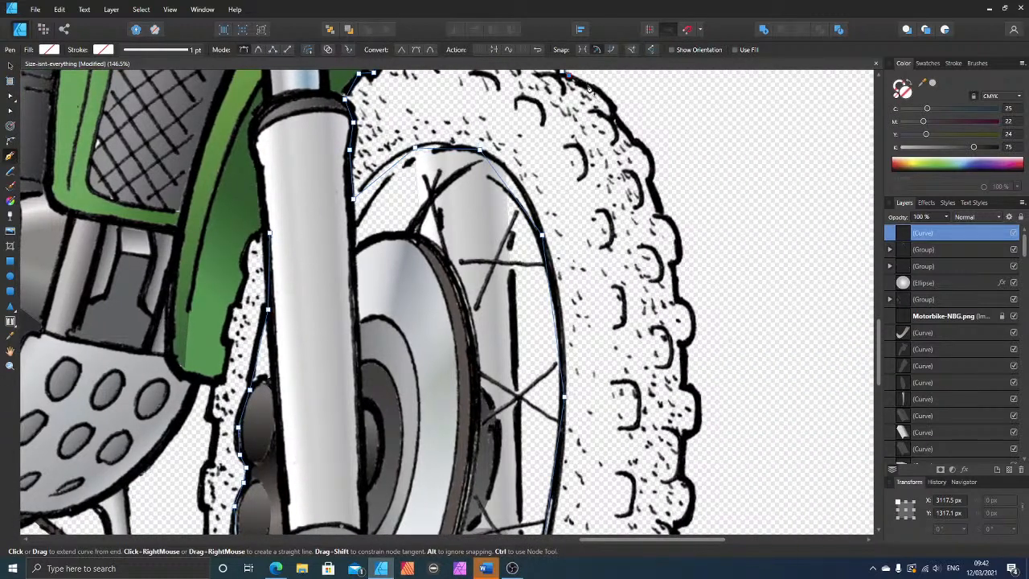
{"action": "left_click", "coordinate": [613, 109]}
{"action": "left_click", "coordinate": [633, 140]}
{"action": "left_click", "coordinate": [646, 149]}
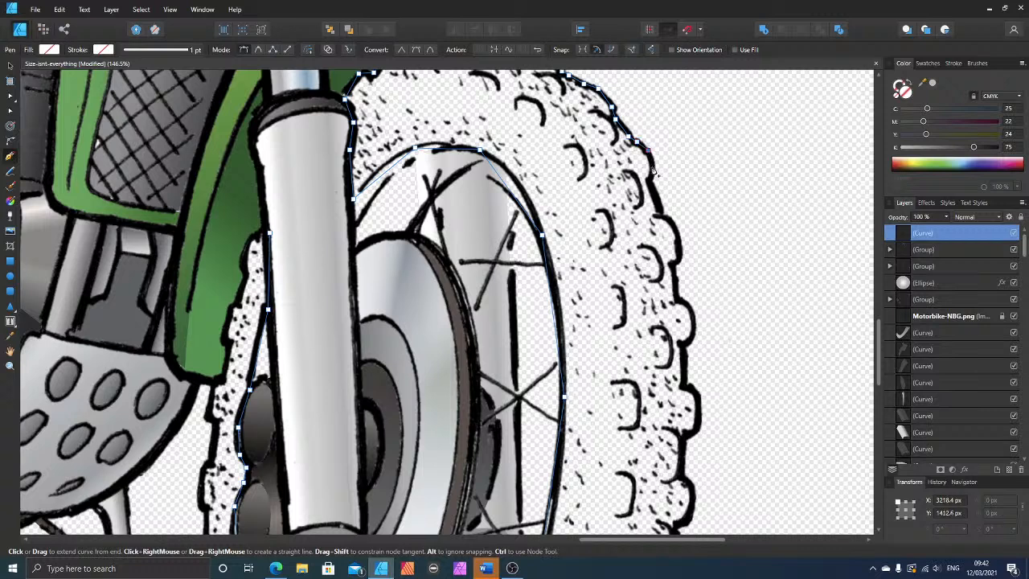
{"action": "left_click", "coordinate": [652, 166]}
{"action": "left_click", "coordinate": [650, 181]}
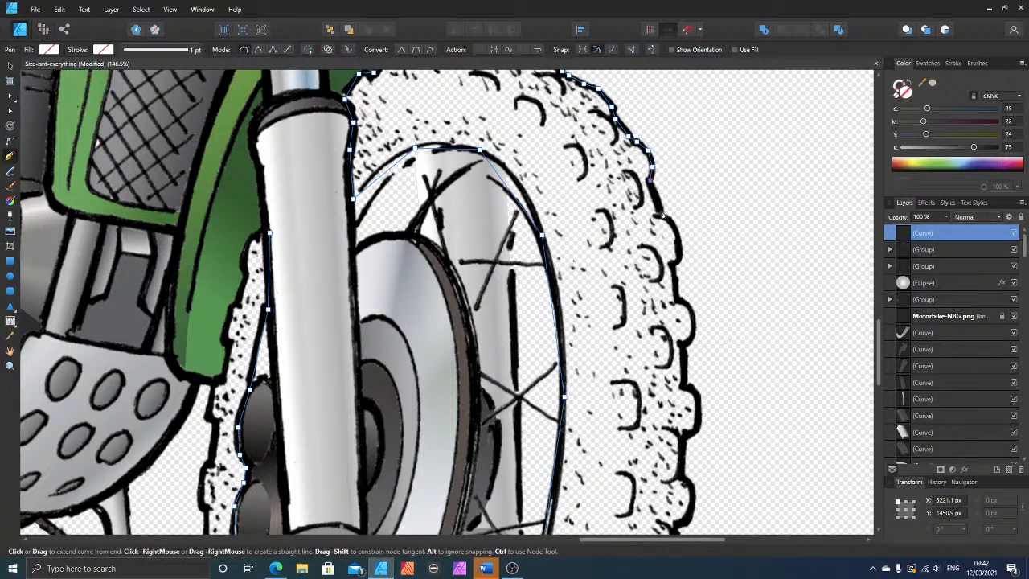
{"action": "left_click", "coordinate": [664, 218]}
{"action": "left_click", "coordinate": [680, 257]}
{"action": "left_click", "coordinate": [677, 301]}
{"action": "left_click", "coordinate": [691, 308]}
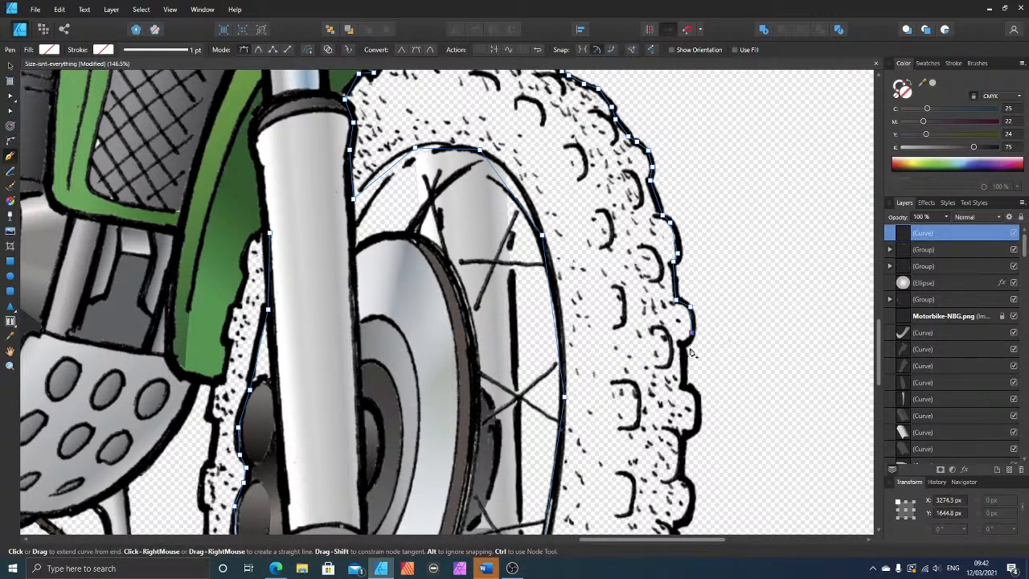
{"action": "left_click", "coordinate": [683, 346]}
{"action": "left_click", "coordinate": [684, 388]}
Step: Follow the outer tread blocks with the tyre outline from hub height down towards the lower part of the wheel
{"action": "scroll", "coordinate": [700, 386], "scroll_direction": "down", "scroll_amount": 2}
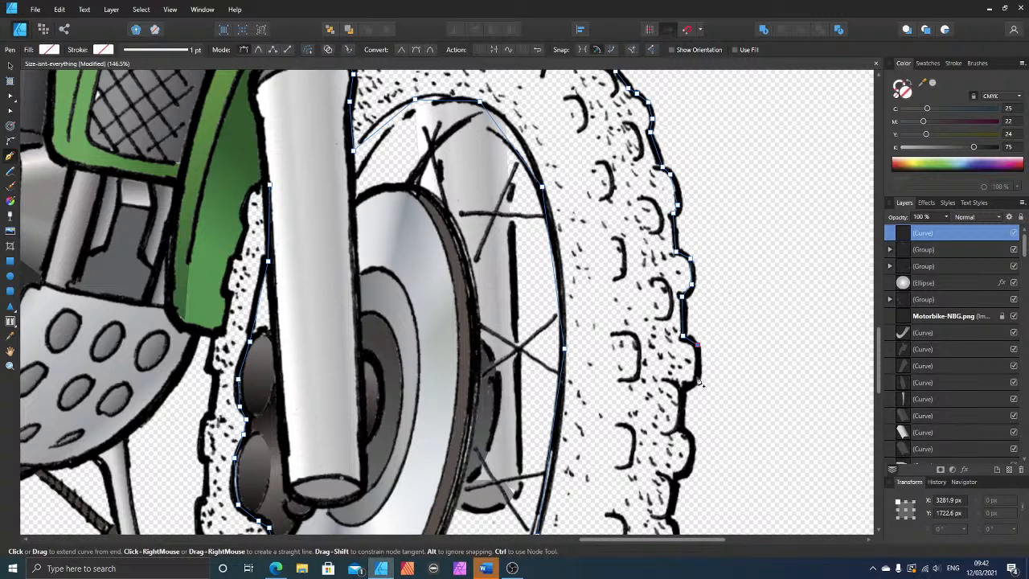
{"action": "left_click", "coordinate": [698, 379]}
{"action": "scroll", "coordinate": [684, 378], "scroll_direction": "down", "scroll_amount": 2}
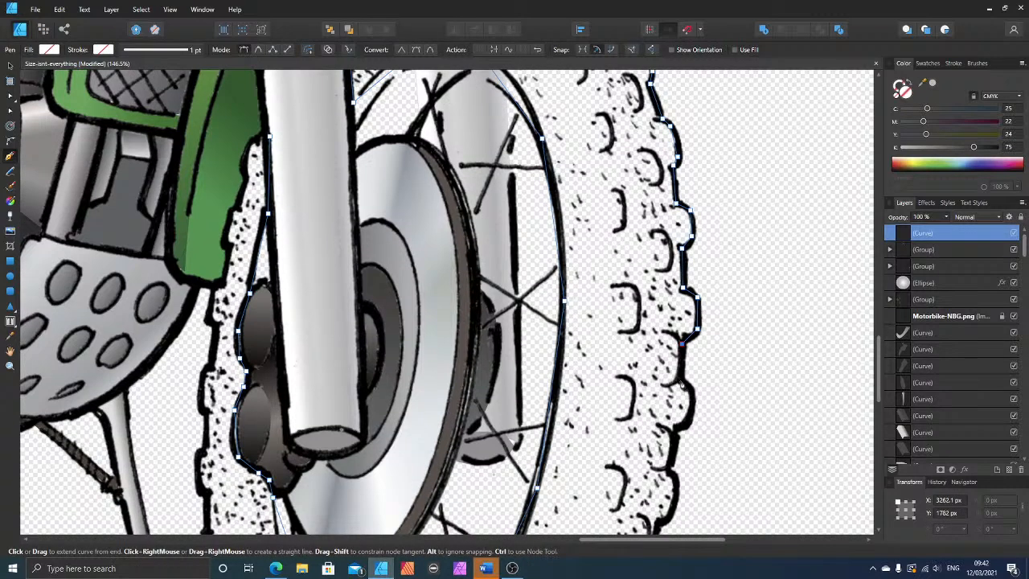
{"action": "left_click", "coordinate": [679, 379]}
{"action": "left_click", "coordinate": [691, 394]}
{"action": "left_click", "coordinate": [675, 434]}
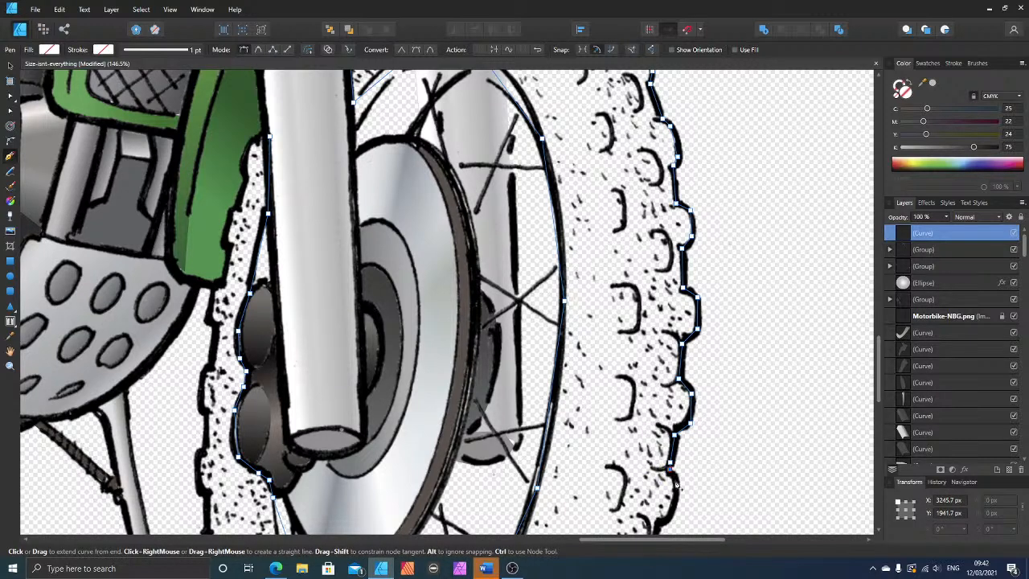
{"action": "scroll", "coordinate": [674, 479], "scroll_direction": "down", "scroll_amount": 3}
{"action": "left_click", "coordinate": [665, 422]}
{"action": "left_click", "coordinate": [656, 427]}
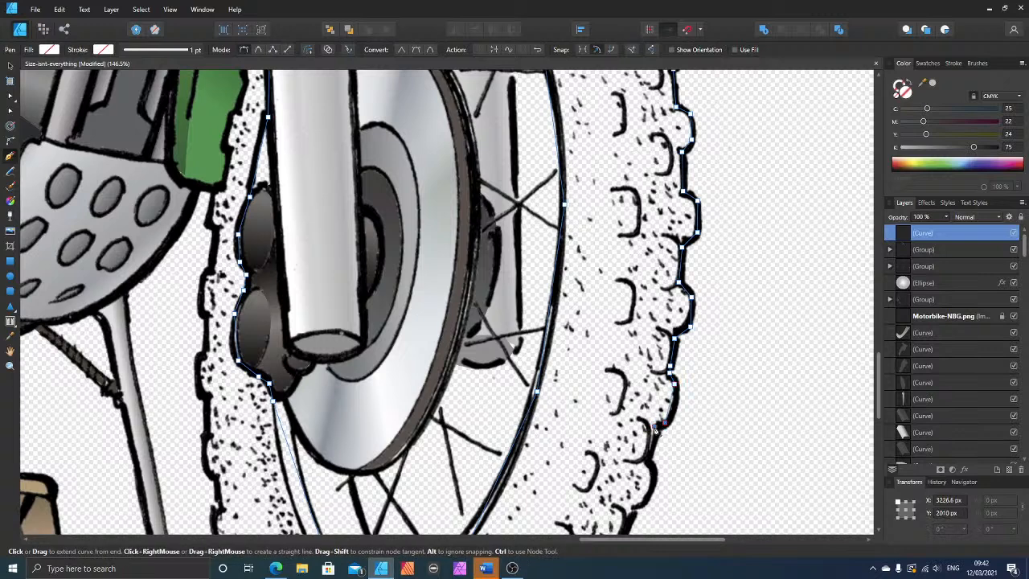
{"action": "left_click", "coordinate": [648, 459]}
{"action": "scroll", "coordinate": [653, 473], "scroll_direction": "down", "scroll_amount": 2}
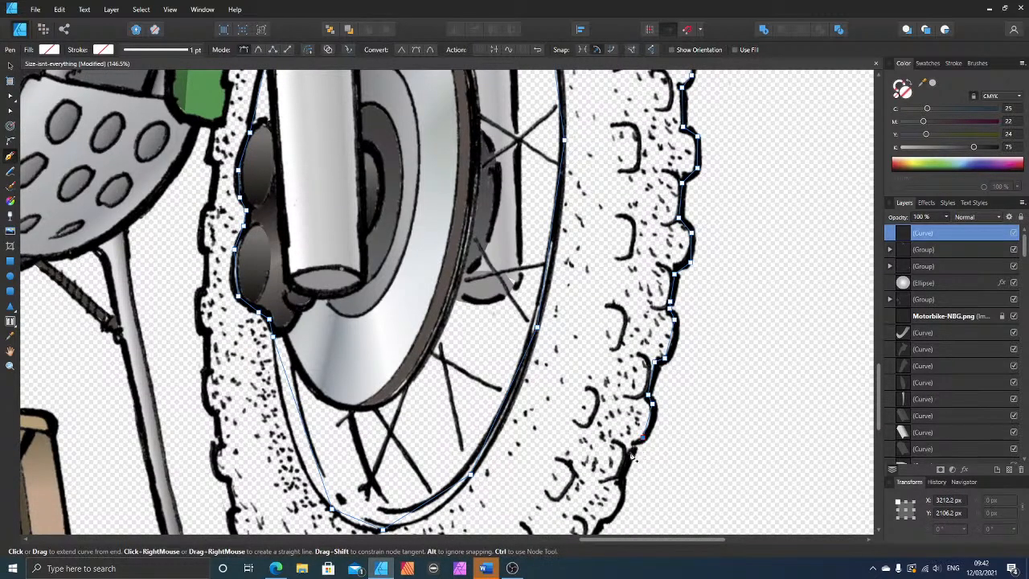
{"action": "left_click", "coordinate": [624, 482]}
Step: Trace the tyre outline around the curved lower outer tread blocks to just above the ground lines
{"action": "scroll", "coordinate": [628, 461], "scroll_direction": "down", "scroll_amount": 2}
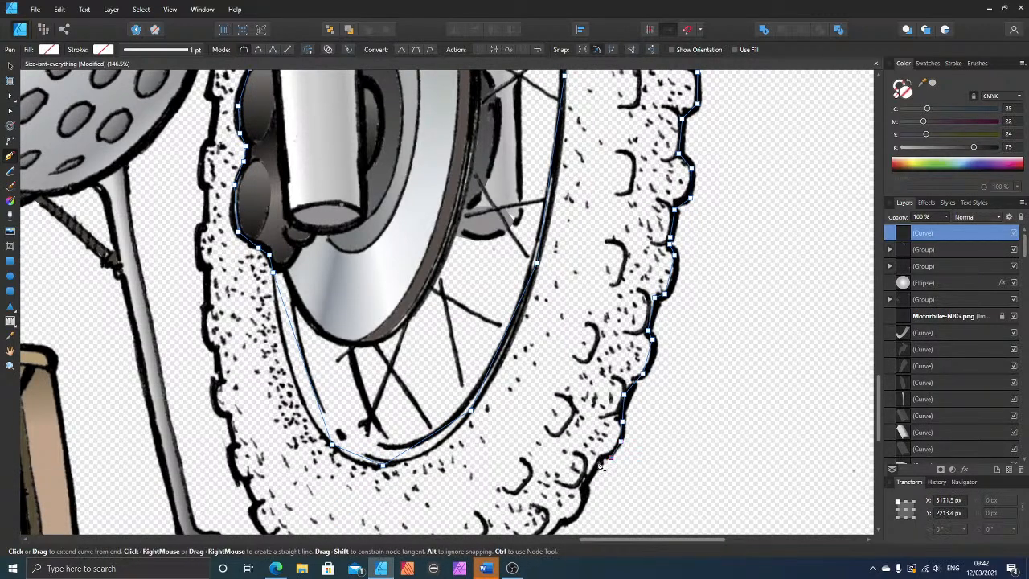
{"action": "left_click", "coordinate": [609, 458]}
{"action": "scroll", "coordinate": [599, 465], "scroll_direction": "down", "scroll_amount": 2}
{"action": "left_click", "coordinate": [582, 405]}
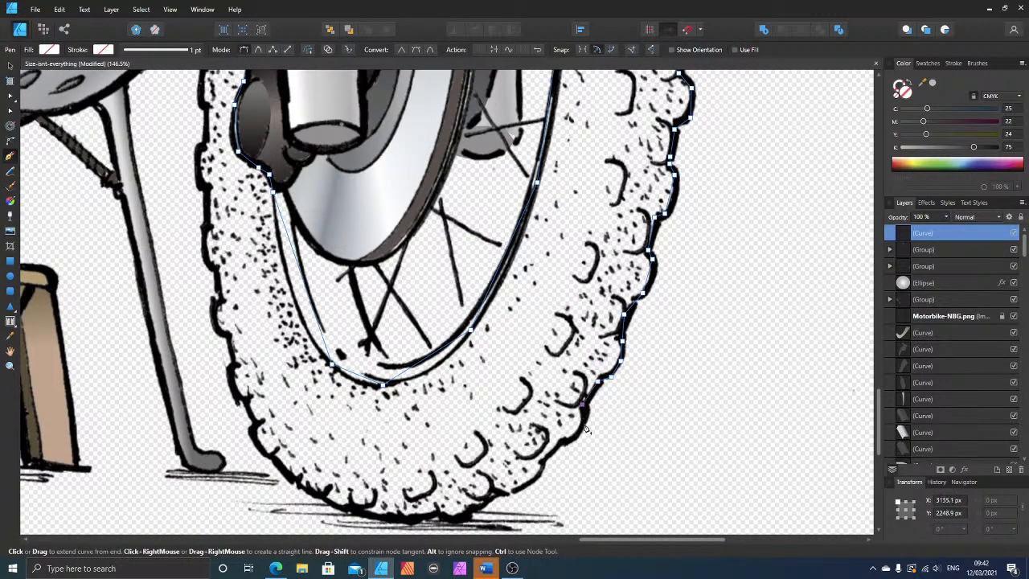
{"action": "left_click", "coordinate": [564, 441]}
{"action": "left_click", "coordinate": [547, 457]}
{"action": "left_click", "coordinate": [542, 469]}
{"action": "left_click", "coordinate": [535, 481]}
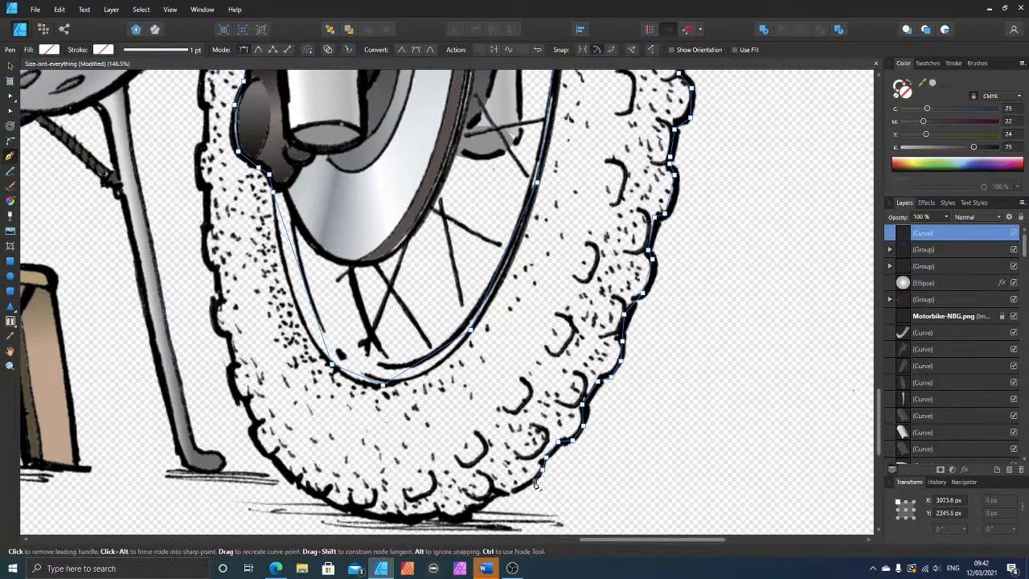
{"action": "left_click", "coordinate": [494, 492]}
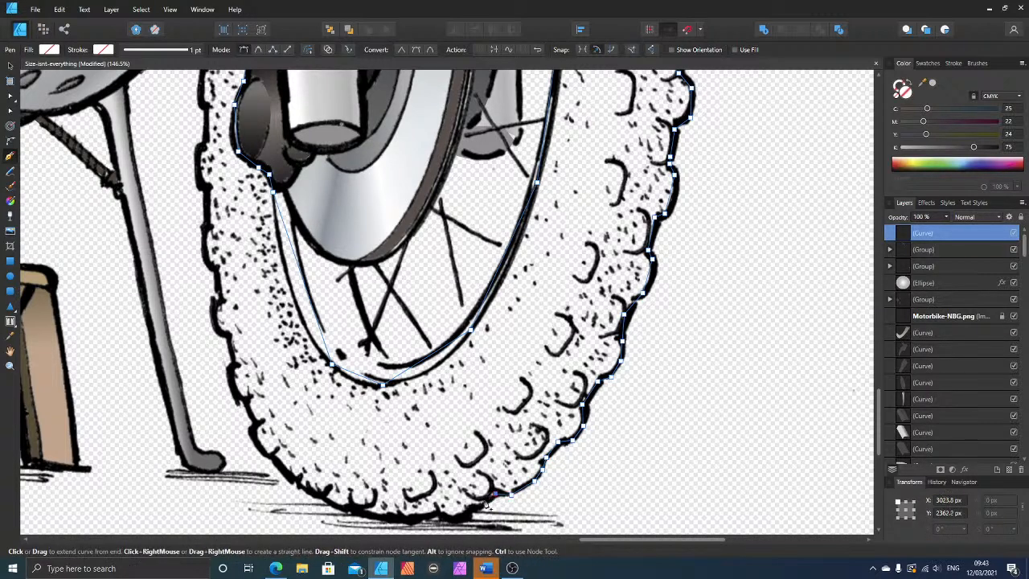
Step: Run the tyre outline along the ground contact edge at the tyre's base and start up towards the side stand
{"action": "left_click", "coordinate": [471, 510]}
{"action": "left_click", "coordinate": [458, 516]}
{"action": "left_click", "coordinate": [437, 515]}
{"action": "left_click", "coordinate": [417, 516]}
{"action": "left_click", "coordinate": [396, 518]}
{"action": "left_click", "coordinate": [368, 517]}
{"action": "left_click", "coordinate": [343, 508]}
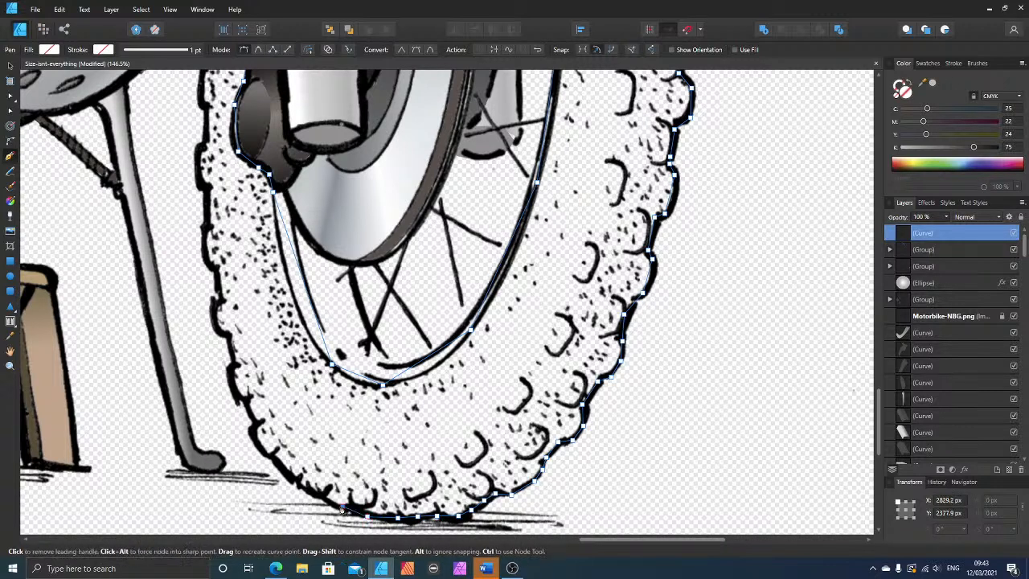
{"action": "left_click", "coordinate": [324, 500]}
{"action": "left_click", "coordinate": [298, 483]}
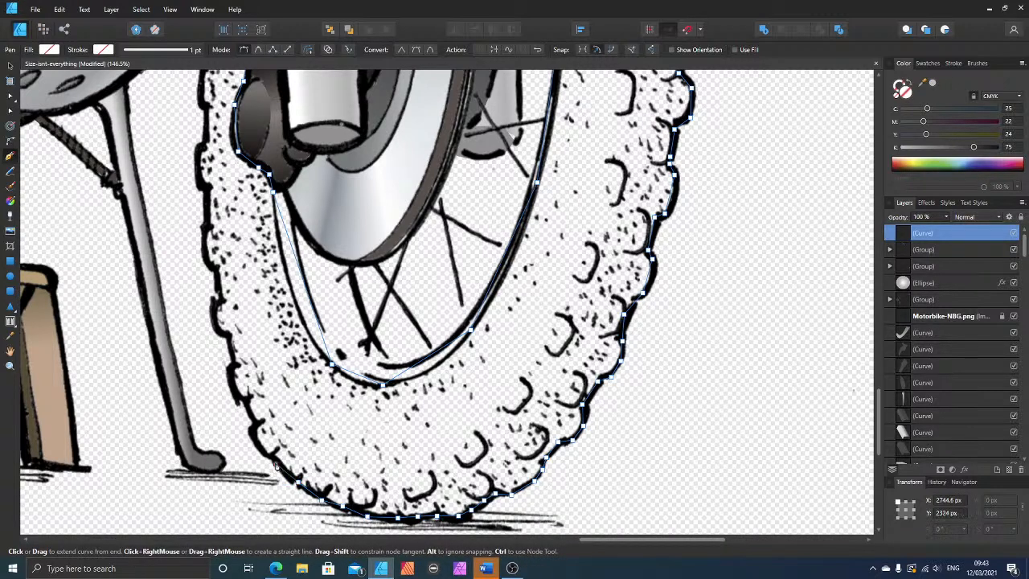
Step: Continue the tyre outline up the lower inner tread blocks, from the ground lines past the side stand's foot
{"action": "left_click", "coordinate": [261, 449]}
{"action": "left_click", "coordinate": [255, 424]}
{"action": "left_click", "coordinate": [244, 398]}
{"action": "left_click", "coordinate": [230, 370]}
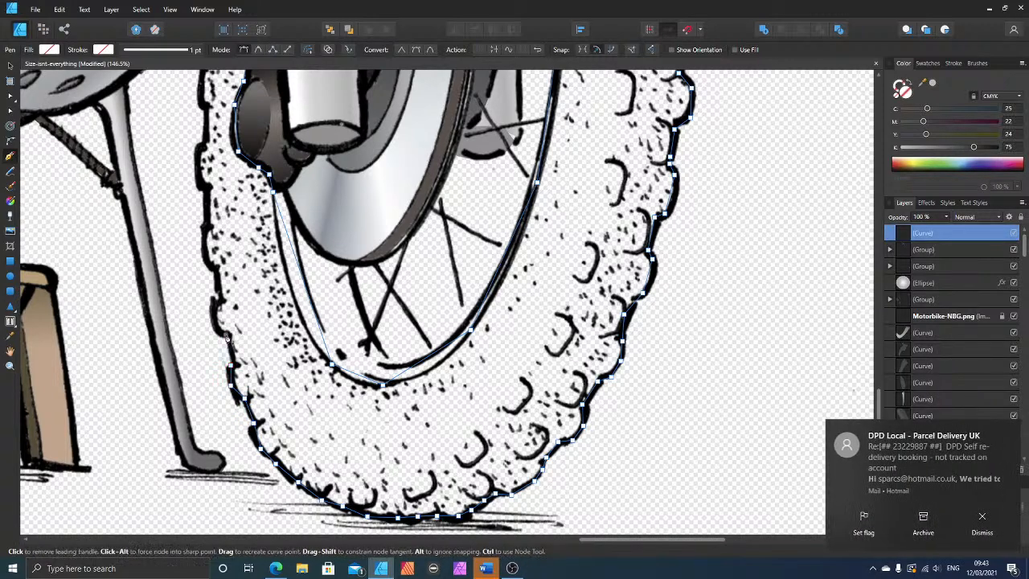
{"action": "left_click", "coordinate": [981, 520]}
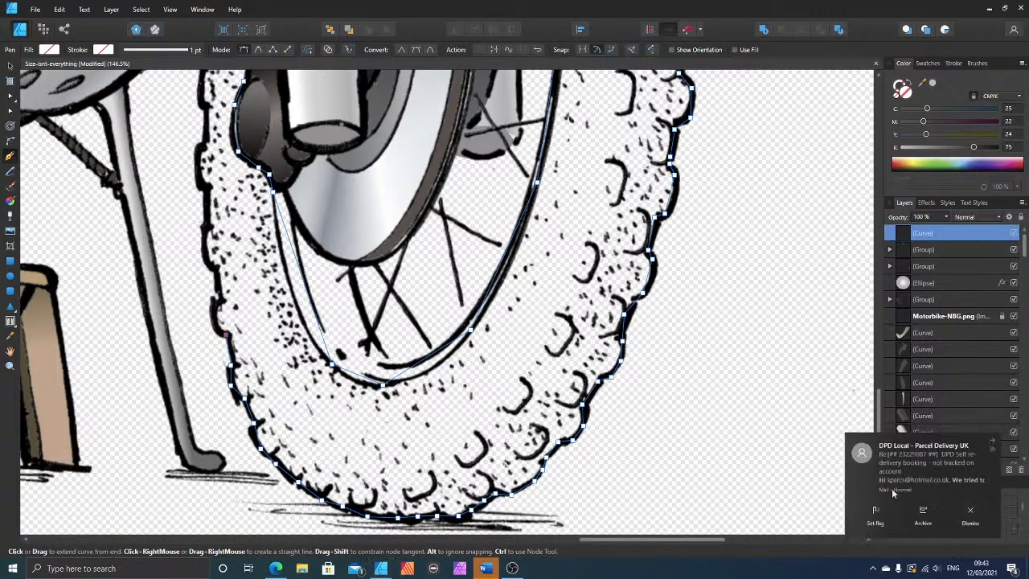
Step: Follow the inner tread blocks with the tyre outline up to the level of the lower brake caliper
{"action": "left_click", "coordinate": [217, 298]}
{"action": "left_click", "coordinate": [216, 272]}
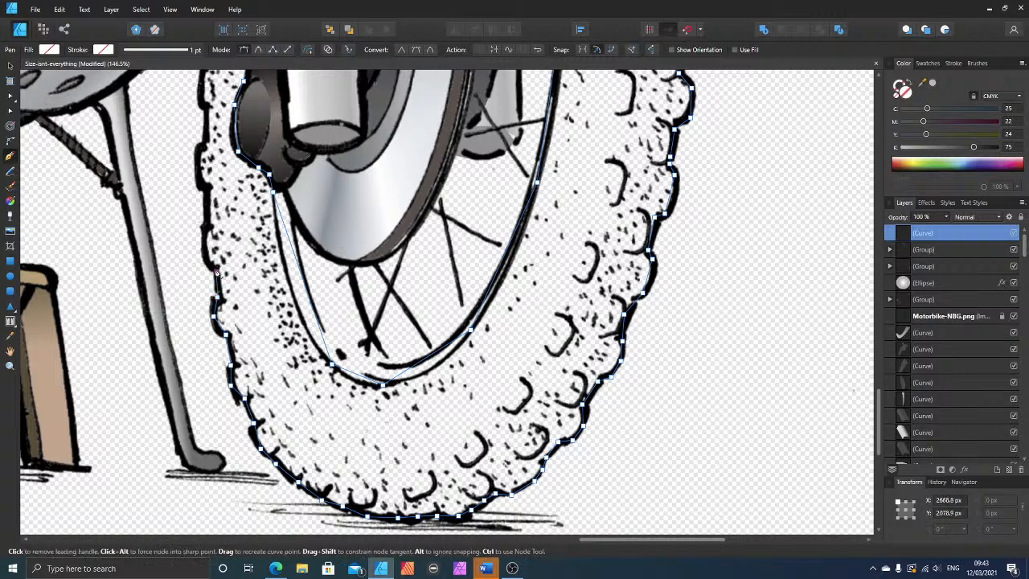
{"action": "left_click", "coordinate": [209, 261]}
{"action": "left_click", "coordinate": [204, 241]}
{"action": "left_click", "coordinate": [202, 224]}
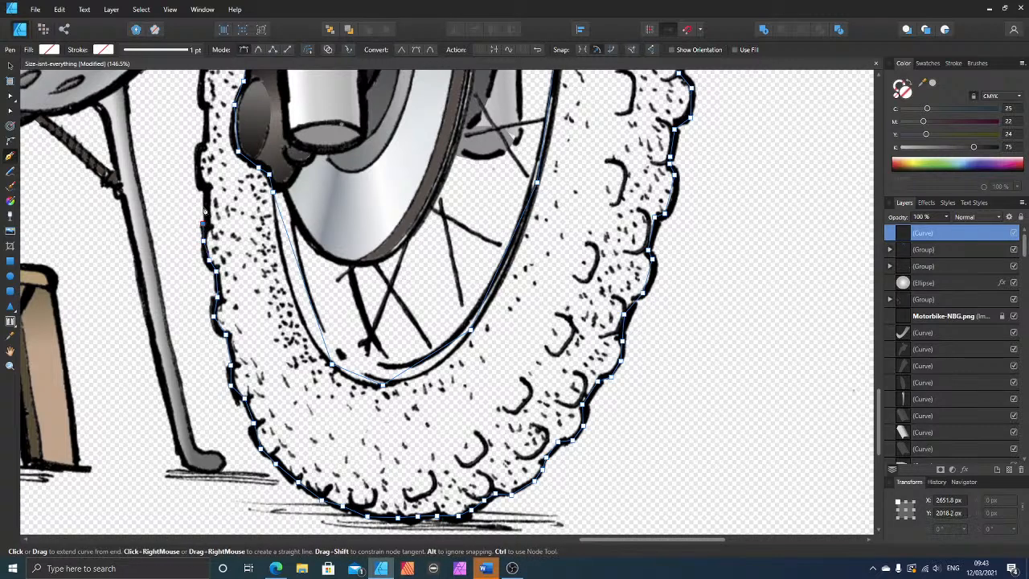
{"action": "left_click", "coordinate": [206, 188]}
{"action": "left_click", "coordinate": [196, 150]}
Step: Extend the tyre outline up beside the brake caliper to just beneath the green panel's lower end
{"action": "scroll", "coordinate": [217, 241], "scroll_direction": "up", "scroll_amount": 5}
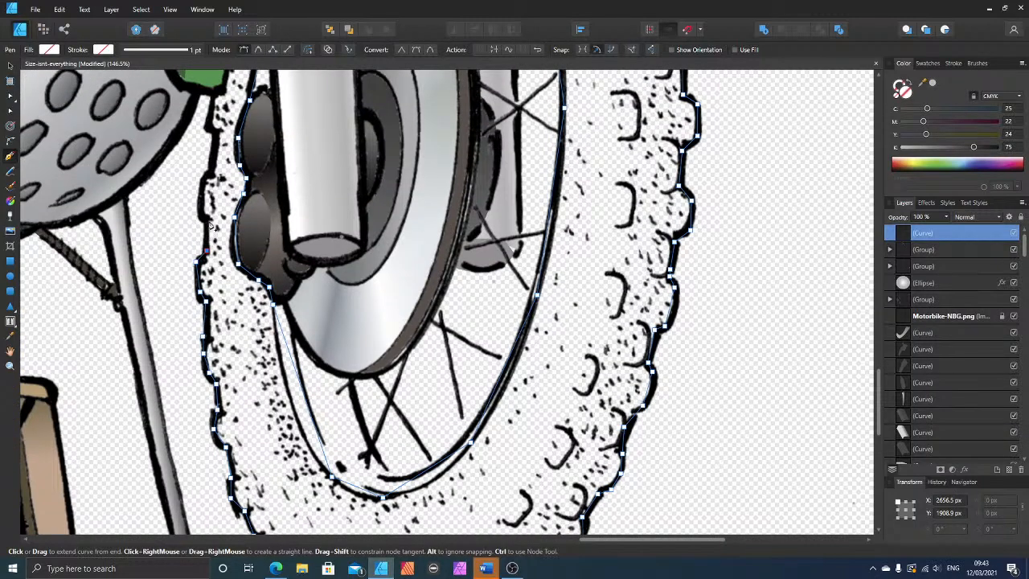
{"action": "left_click", "coordinate": [204, 175]}
{"action": "left_click", "coordinate": [207, 115]}
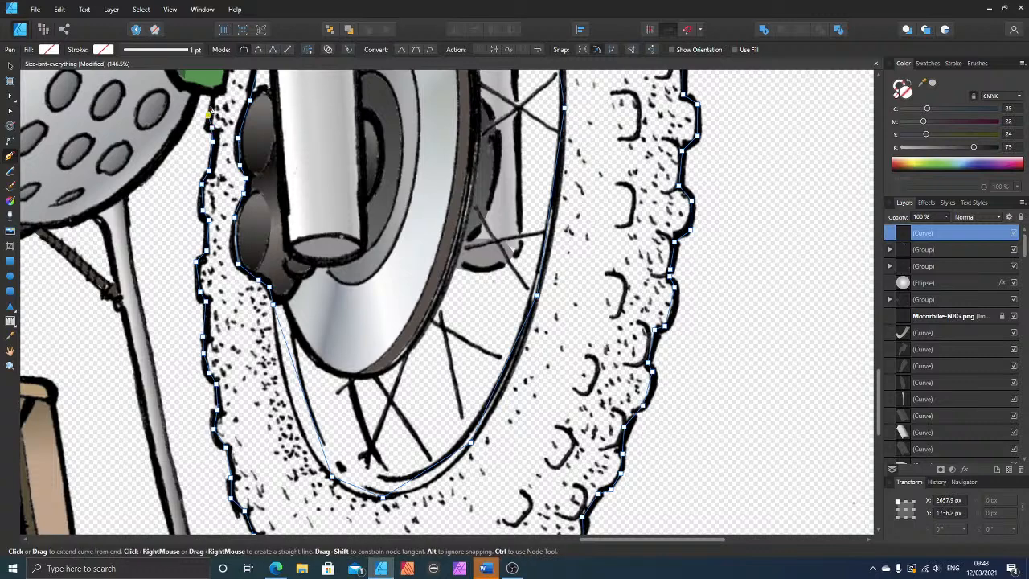
{"action": "left_click", "coordinate": [215, 95]}
Step: Run the tyre outline up along the green panel's edge and close it at the fork leg
{"action": "scroll", "coordinate": [282, 119], "scroll_direction": "up", "scroll_amount": 1}
{"action": "scroll", "coordinate": [275, 120], "scroll_direction": "up", "scroll_amount": 2}
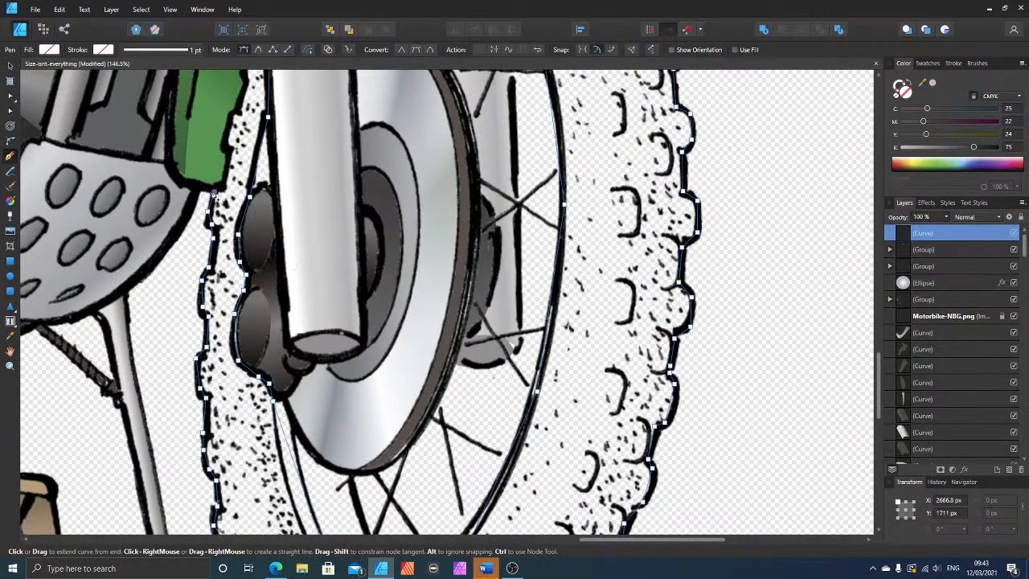
{"action": "left_click", "coordinate": [226, 144]}
{"action": "scroll", "coordinate": [237, 112], "scroll_direction": "up", "scroll_amount": 1}
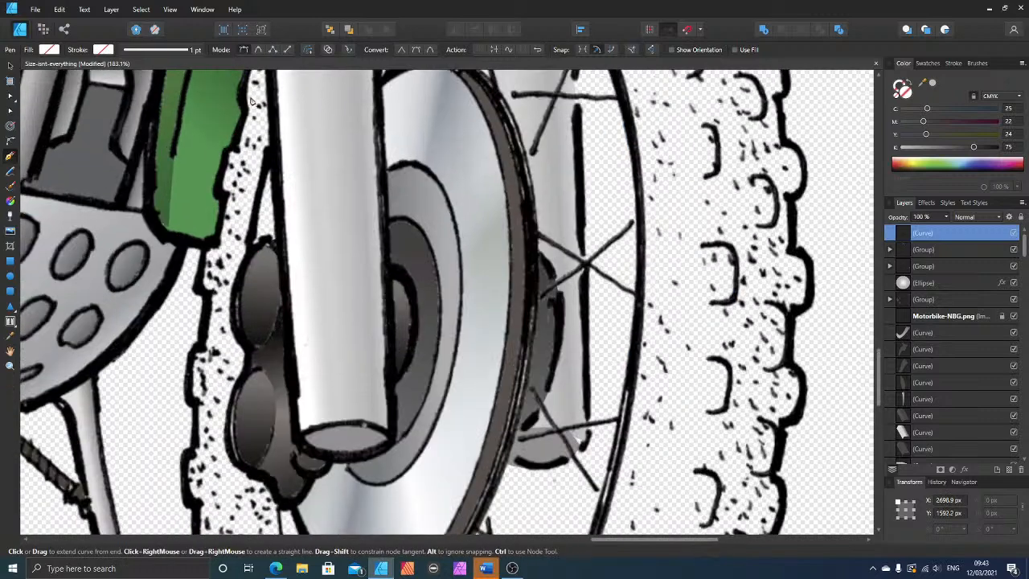
{"action": "left_click", "coordinate": [244, 126]}
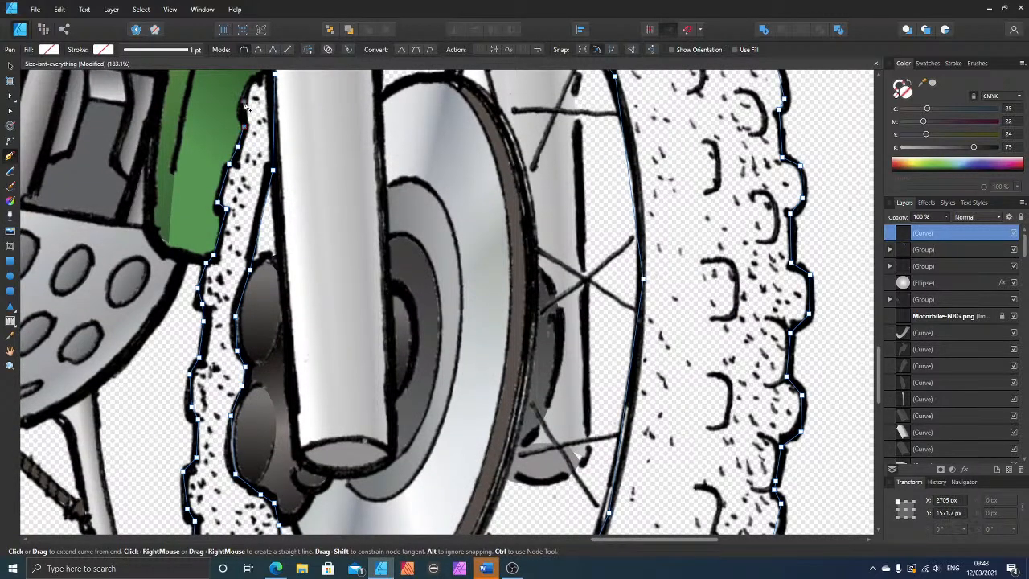
{"action": "left_click", "coordinate": [244, 101]}
{"action": "left_click", "coordinate": [249, 86]}
{"action": "left_click", "coordinate": [272, 77]}
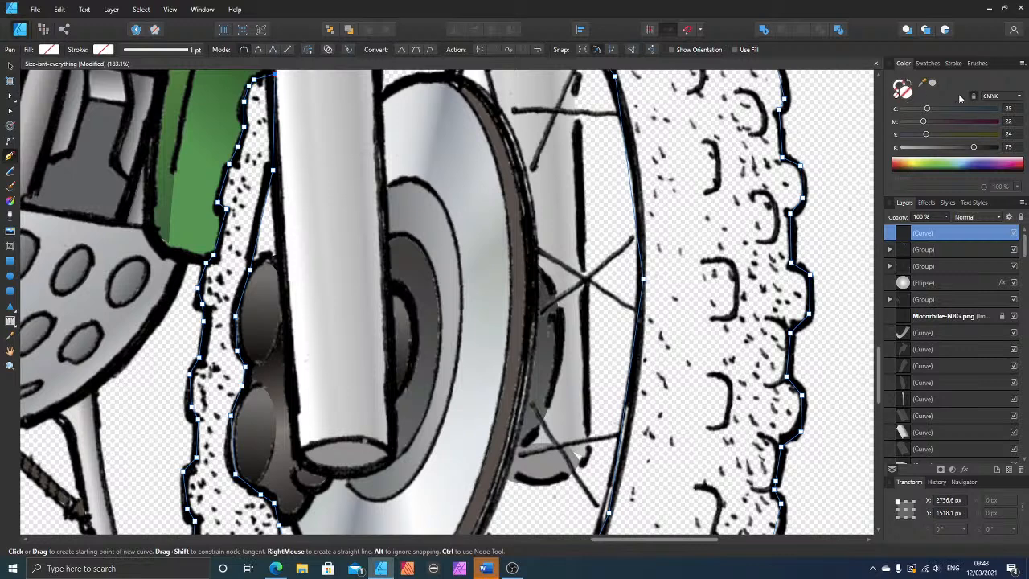
Step: Fill the front tyre shape with dark grey at 75 black and move it beneath the motorbike line art
{"action": "left_click", "coordinate": [975, 149]}
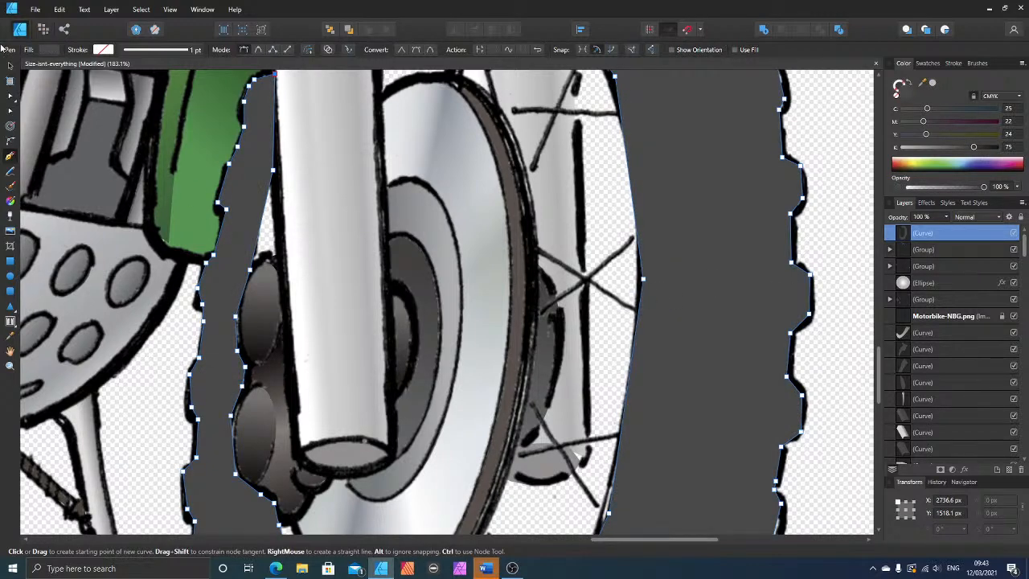
{"action": "left_click", "coordinate": [10, 64]}
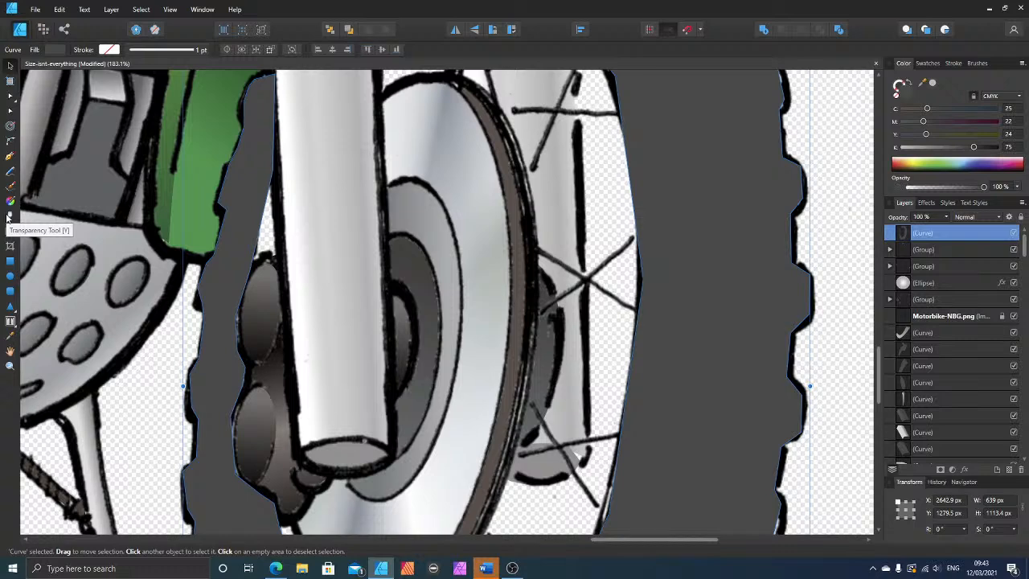
{"action": "key", "text": "ctrl+bracketleft"}
{"action": "key", "text": "ctrl+bracketleft"}
{"action": "key", "text": "ctrl+bracketleft"}
{"action": "key", "text": "ctrl+bracketleft"}
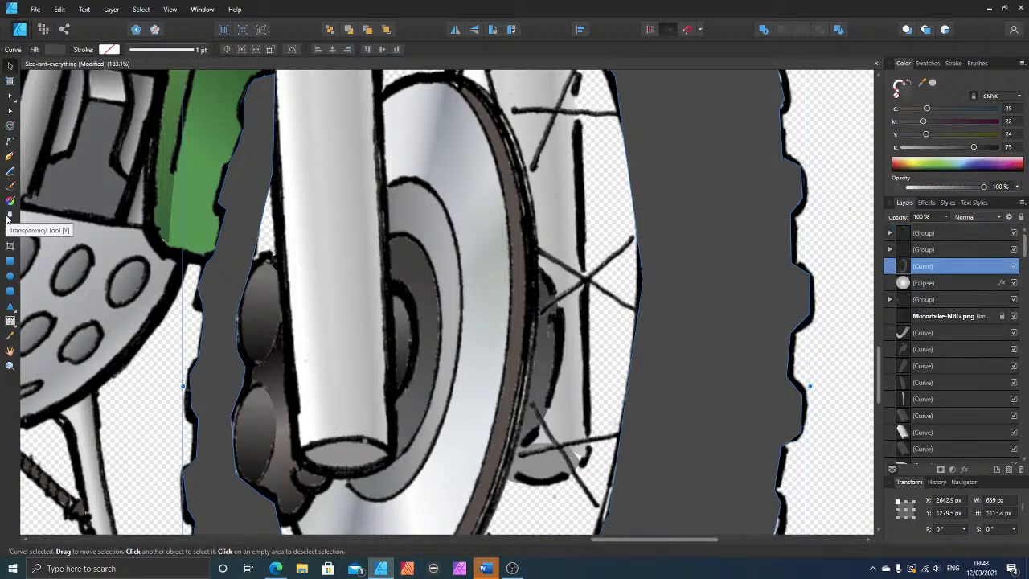
{"action": "key", "text": "ctrl+bracketleft"}
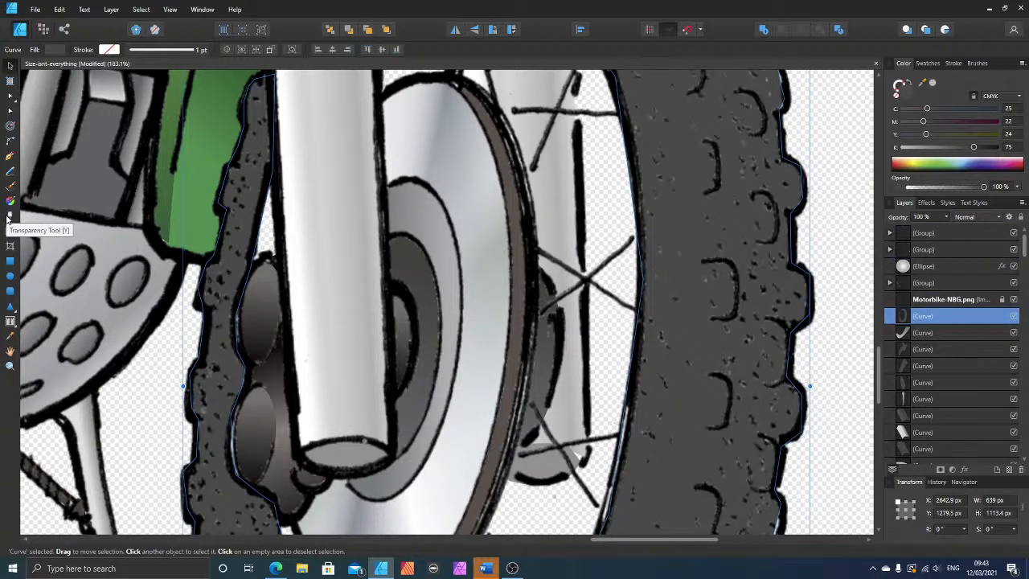
{"action": "scroll", "coordinate": [349, 405], "scroll_direction": "down", "scroll_amount": 5}
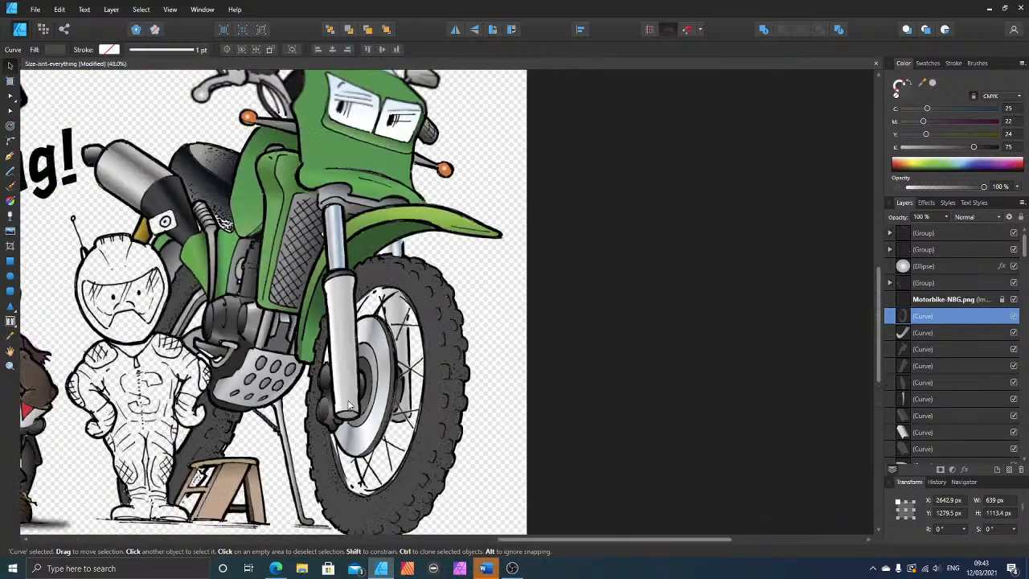
{"action": "scroll", "coordinate": [557, 404], "scroll_direction": "down", "scroll_amount": 2}
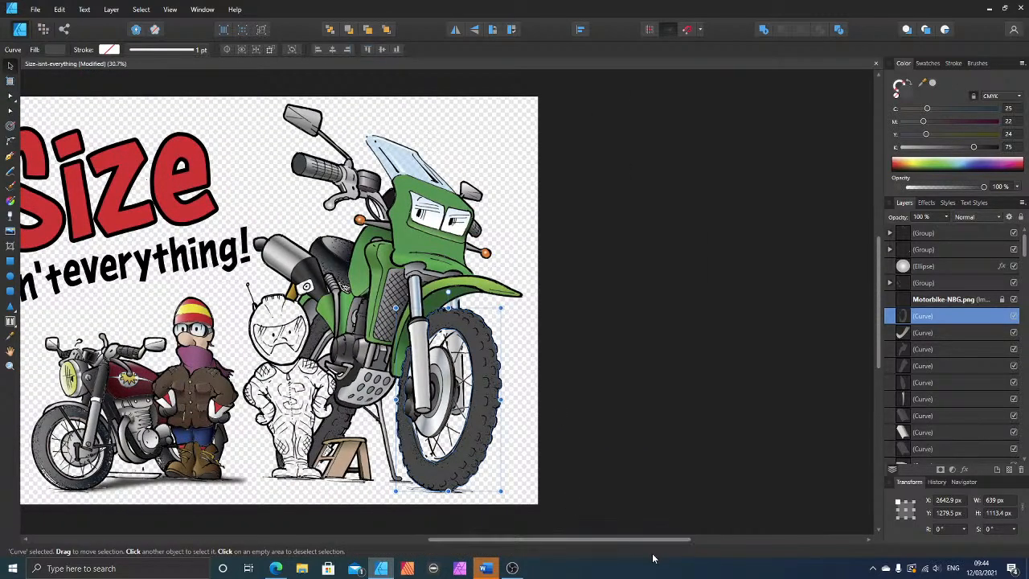
{"action": "left_click", "coordinate": [597, 500]}
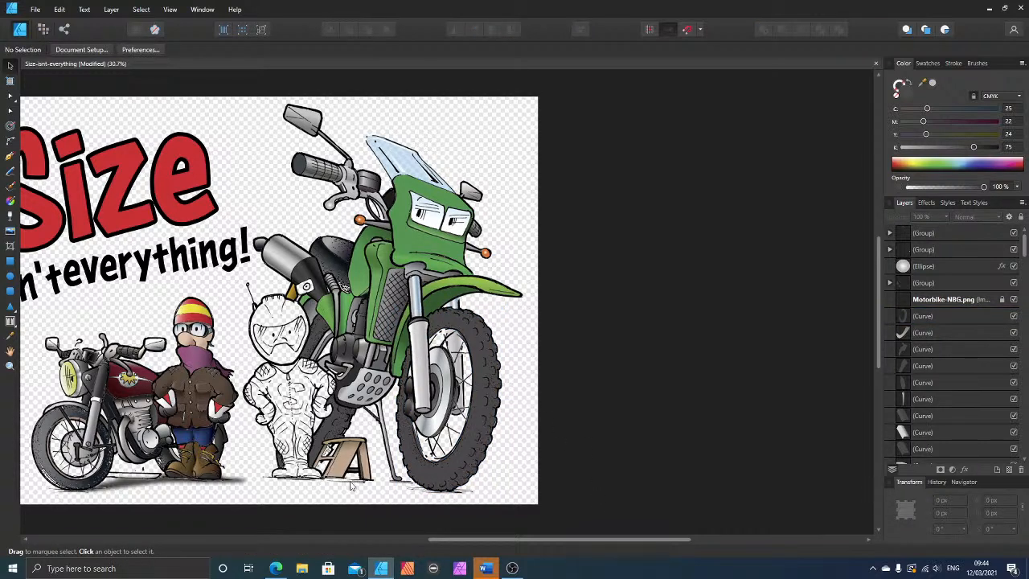
Step: Apply a short diagonal linear gradient across the rear tyre's lower part, between the rider and the step stool
{"action": "left_click", "coordinate": [336, 434]}
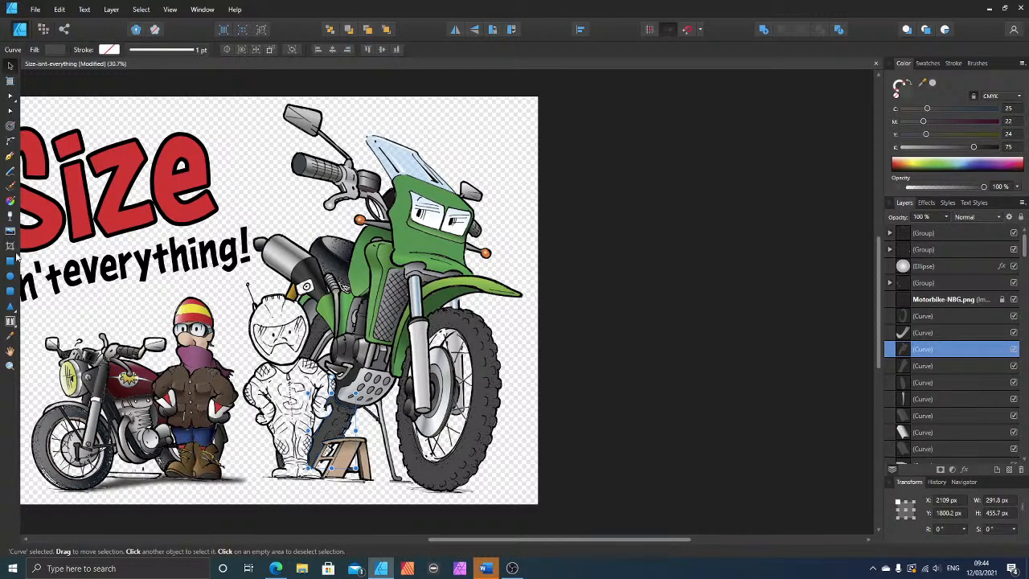
{"action": "left_click", "coordinate": [10, 201]}
{"action": "mouse_move", "coordinate": [329, 433]}
{"action": "left_mouse_down"}
{"action": "mouse_move", "coordinate": [345, 434]}
{"action": "mouse_move", "coordinate": [309, 417]}
{"action": "mouse_move", "coordinate": [320, 423]}
{"action": "left_mouse_up"}
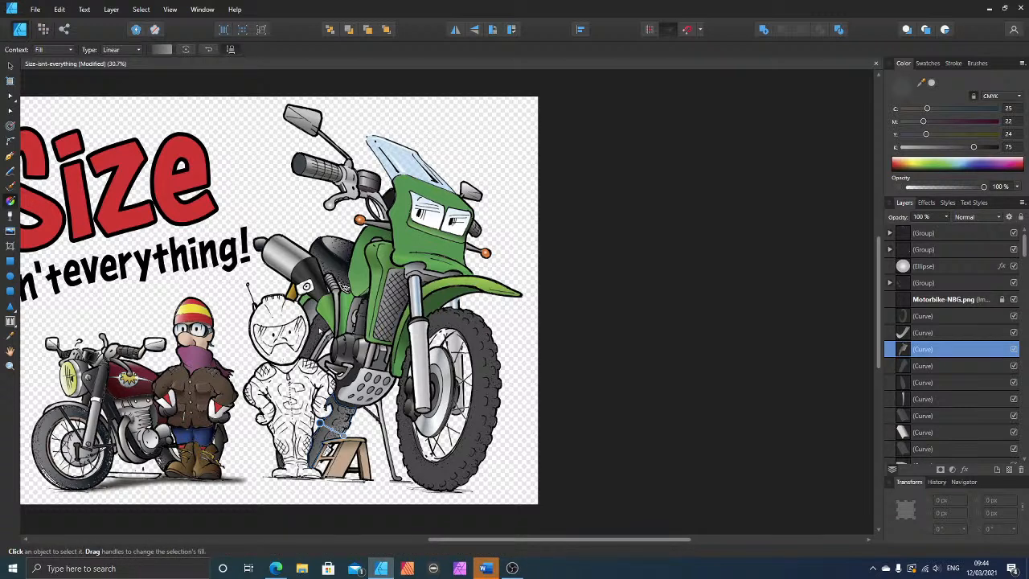
Step: Apply a short diagonal linear gradient to the dark grey shape just beside the white rider's helmet
{"action": "left_click", "coordinate": [319, 330]}
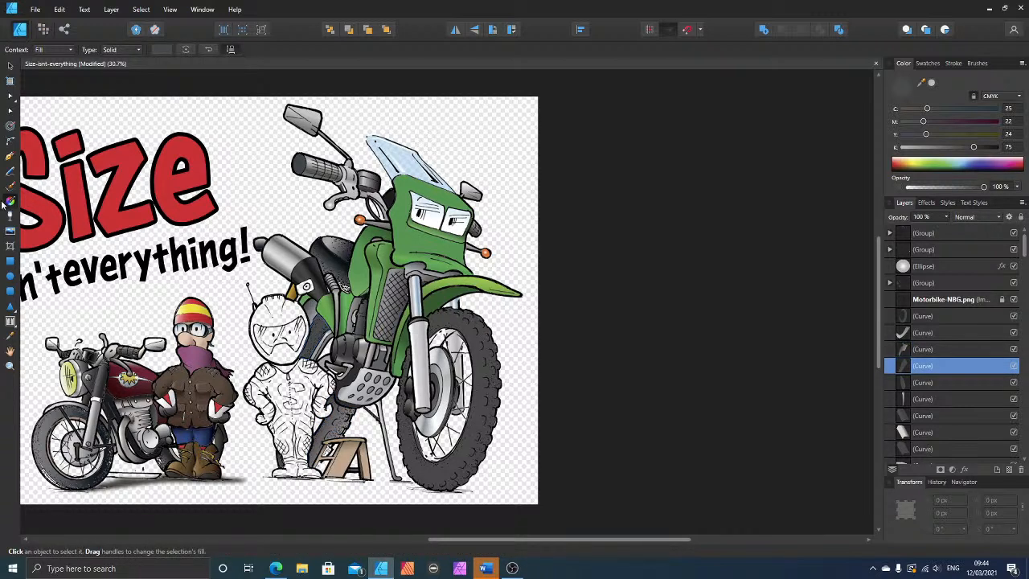
{"action": "left_click_drag", "start_coordinate": [325, 341], "coordinate": [307, 328]}
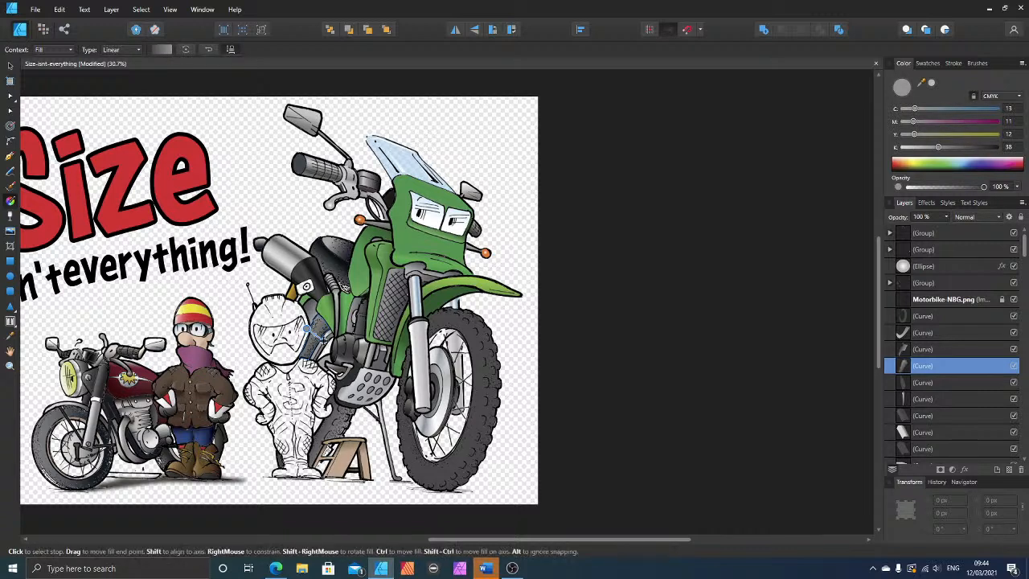
{"action": "left_click", "coordinate": [322, 338]}
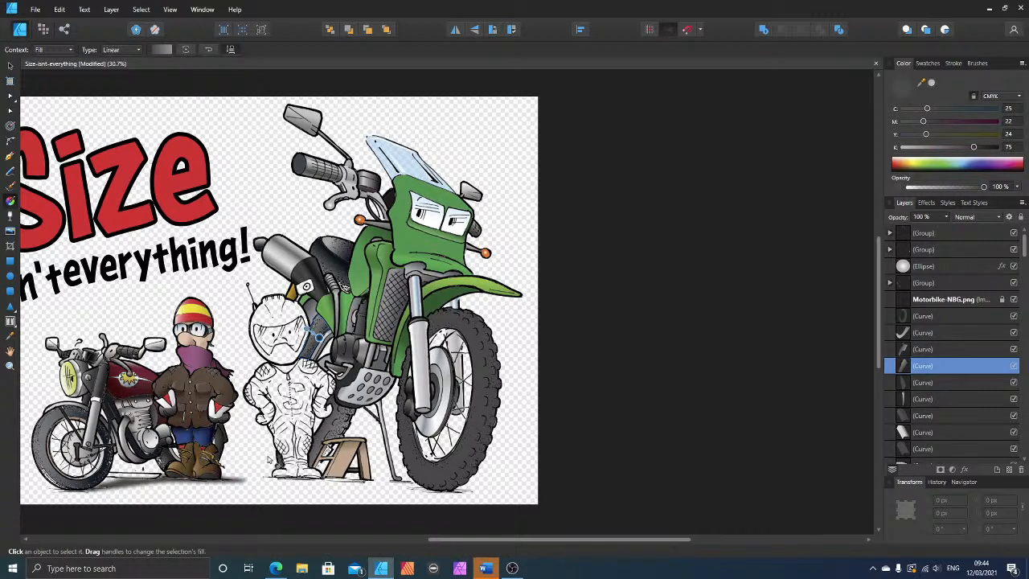
Step: Apply a linear gradient across the front tyre, dark grey at the outer tread and lighter grey at the inner side
{"action": "left_click", "coordinate": [469, 457]}
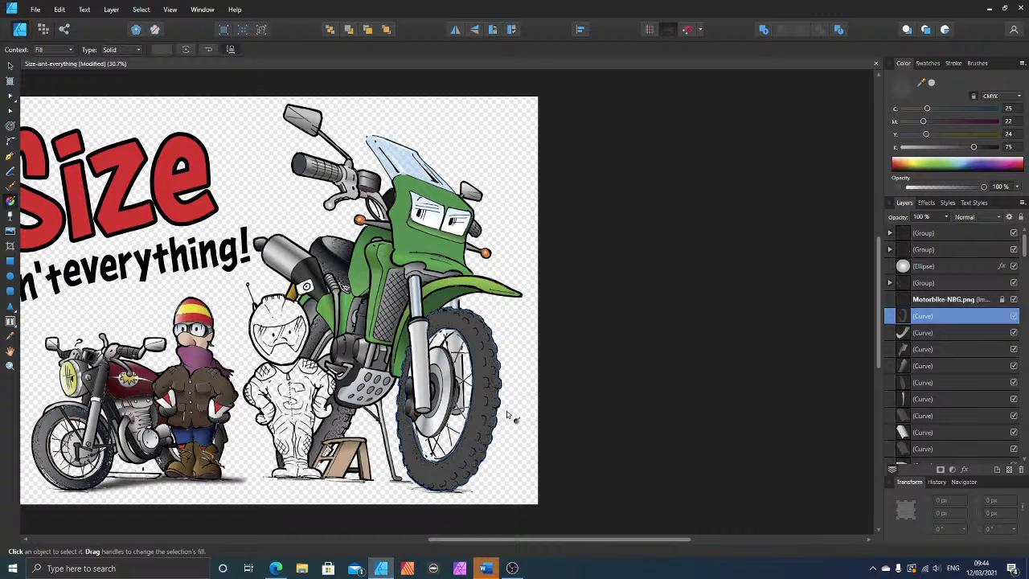
{"action": "left_click_drag", "start_coordinate": [504, 407], "coordinate": [401, 384]}
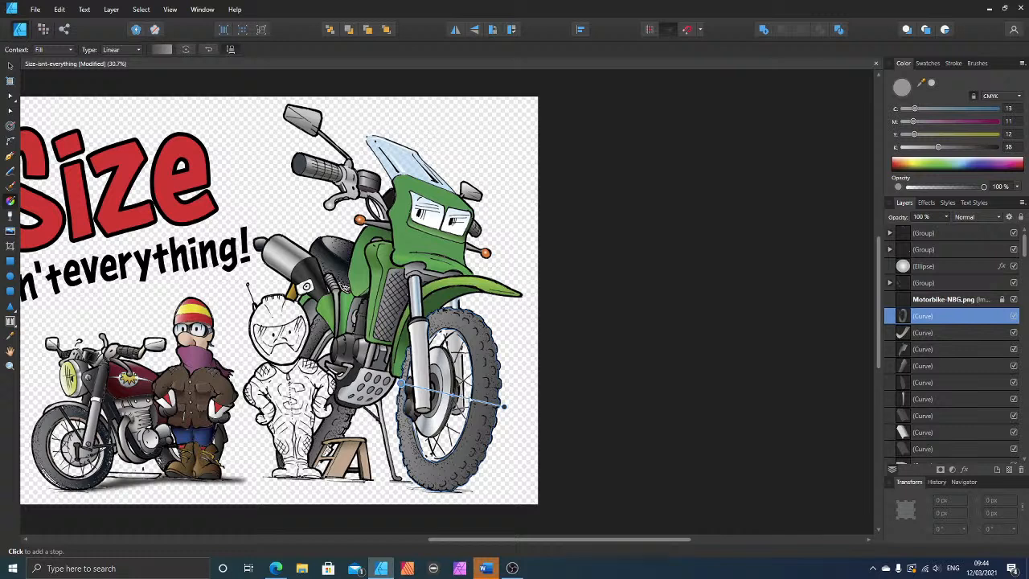
{"action": "left_click_drag", "start_coordinate": [502, 406], "coordinate": [497, 402]}
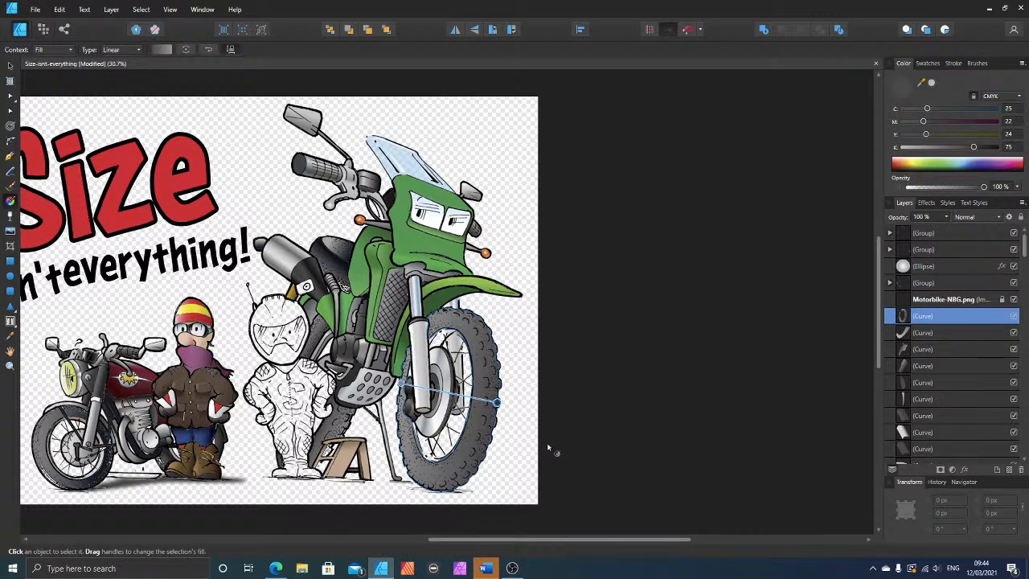
Step: Duplicate the front tyre shape, shorten its gradient to the inner edge with the dark end there, and set the light end's opacity to 0%
{"action": "left_click", "coordinate": [9, 67]}
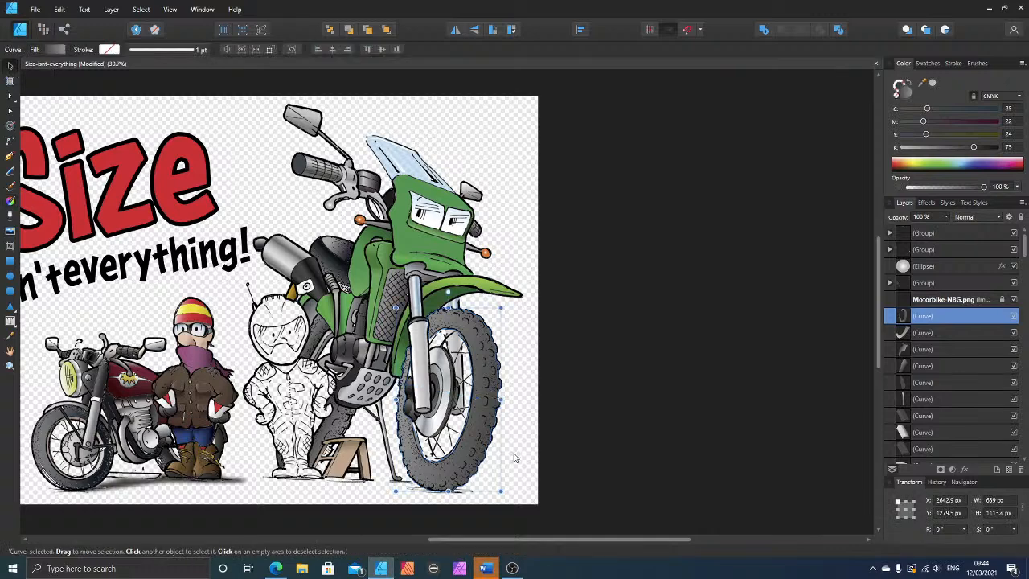
{"action": "key", "text": "ctrl+j"}
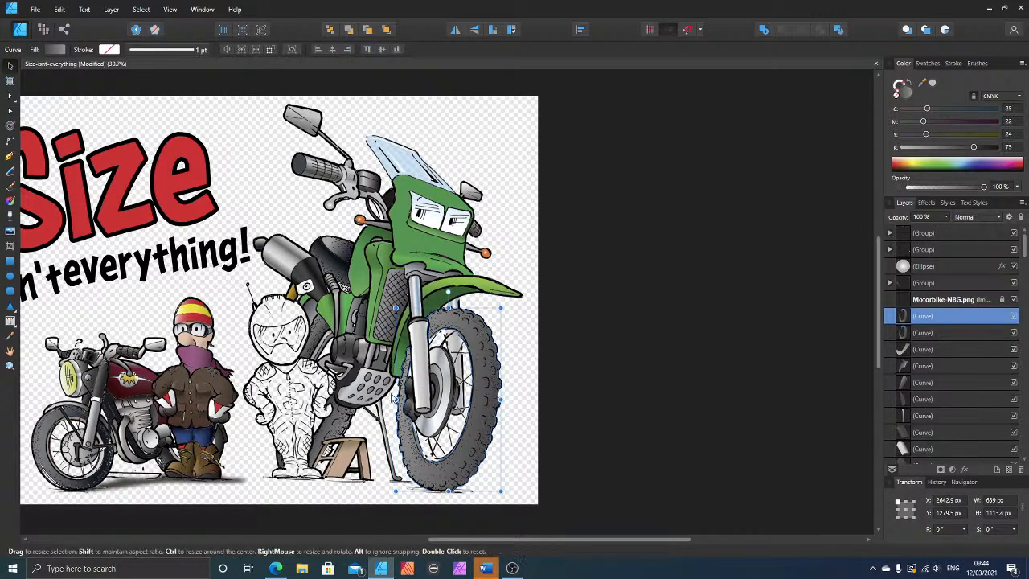
{"action": "left_click", "coordinate": [9, 201]}
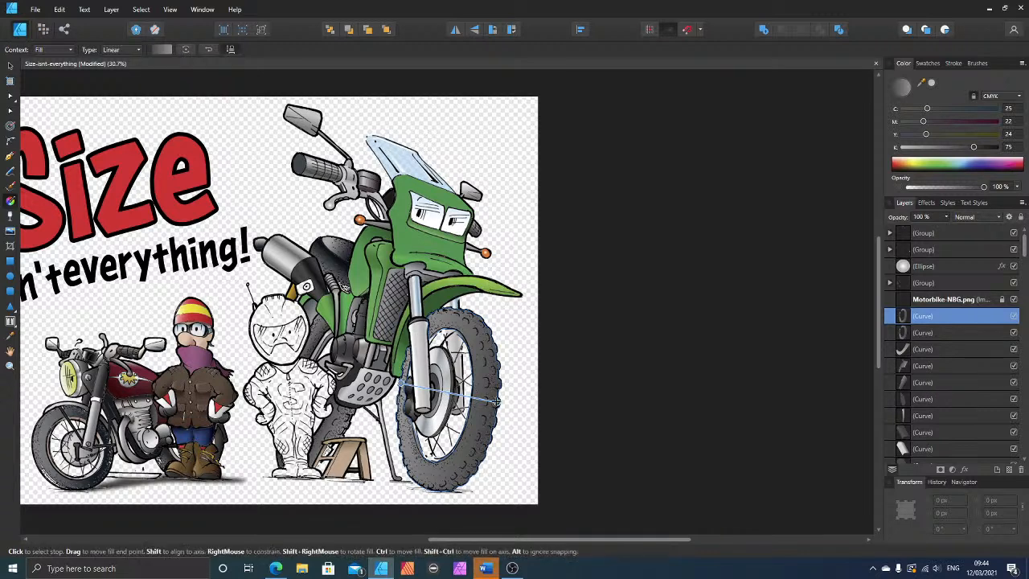
{"action": "mouse_move", "coordinate": [497, 401]}
{"action": "left_mouse_down"}
{"action": "mouse_move", "coordinate": [391, 383]}
{"action": "mouse_move", "coordinate": [422, 396]}
{"action": "left_mouse_up"}
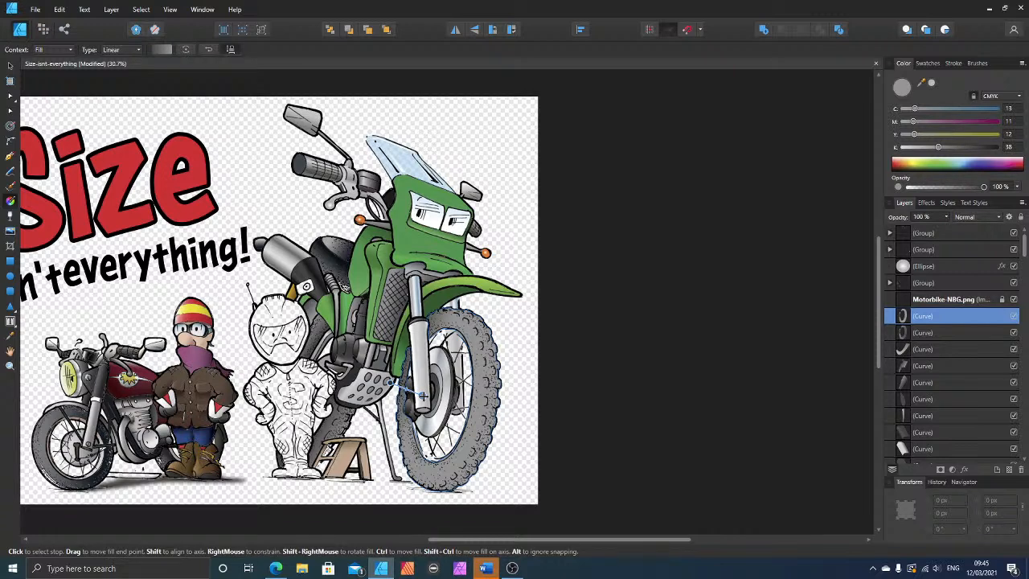
{"action": "left_click_drag", "start_coordinate": [961, 187], "coordinate": [891, 188]}
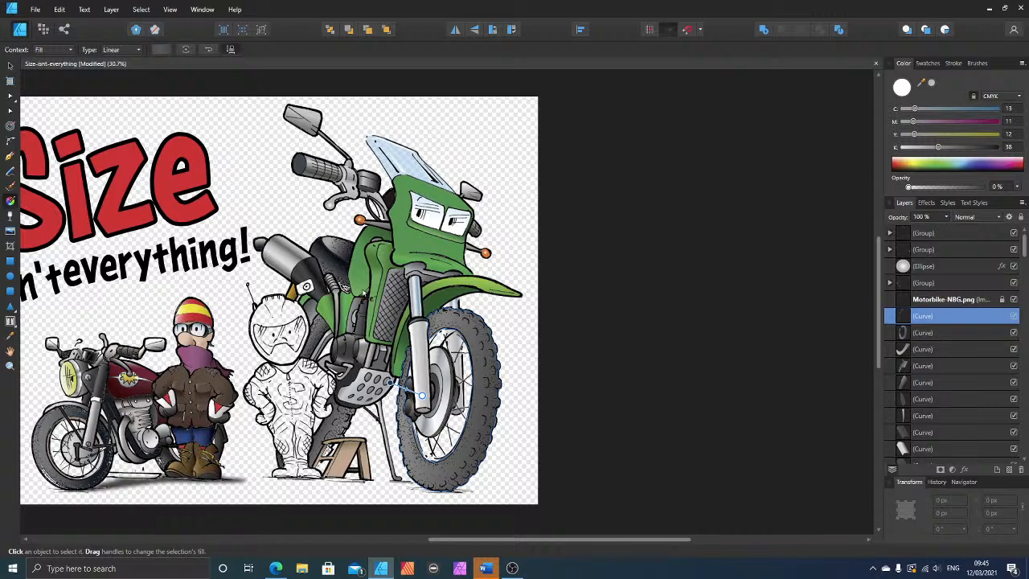
Step: Duplicate the fading tyre shape and run its gradient upwards from the tyre's base, with the base stop's black at 90
{"action": "left_click", "coordinate": [8, 67]}
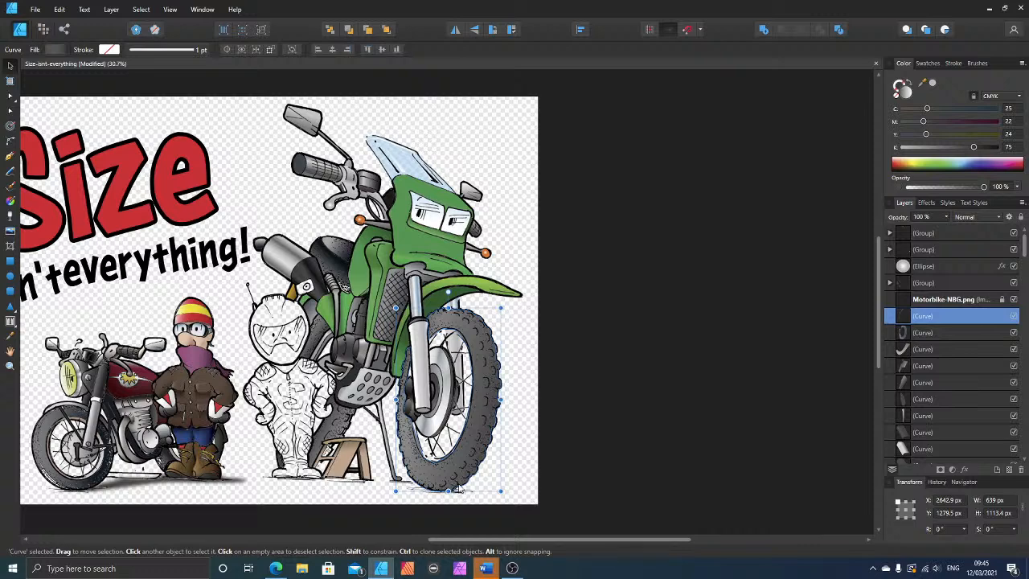
{"action": "key", "text": "ctrl+j"}
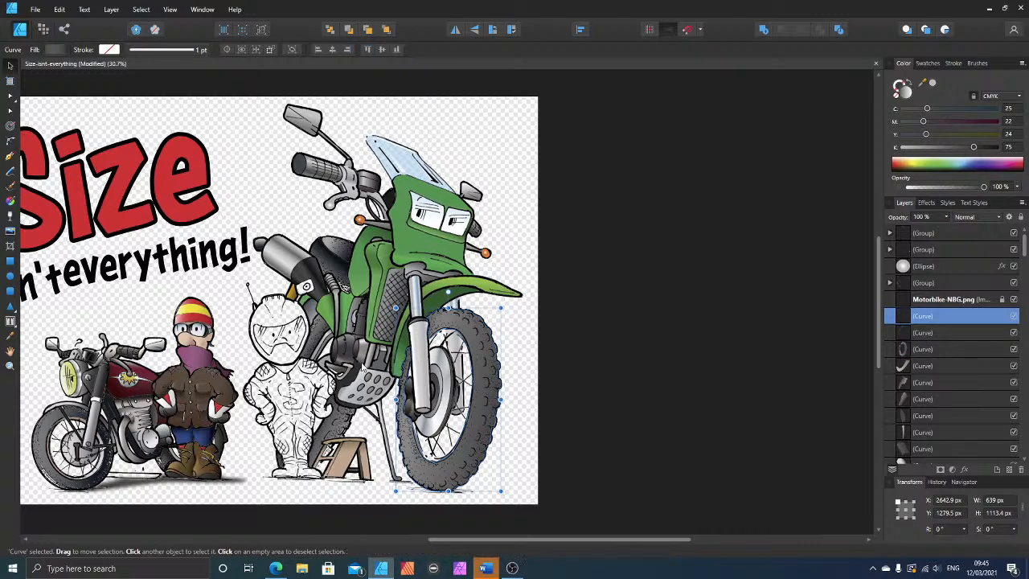
{"action": "left_click", "coordinate": [10, 204]}
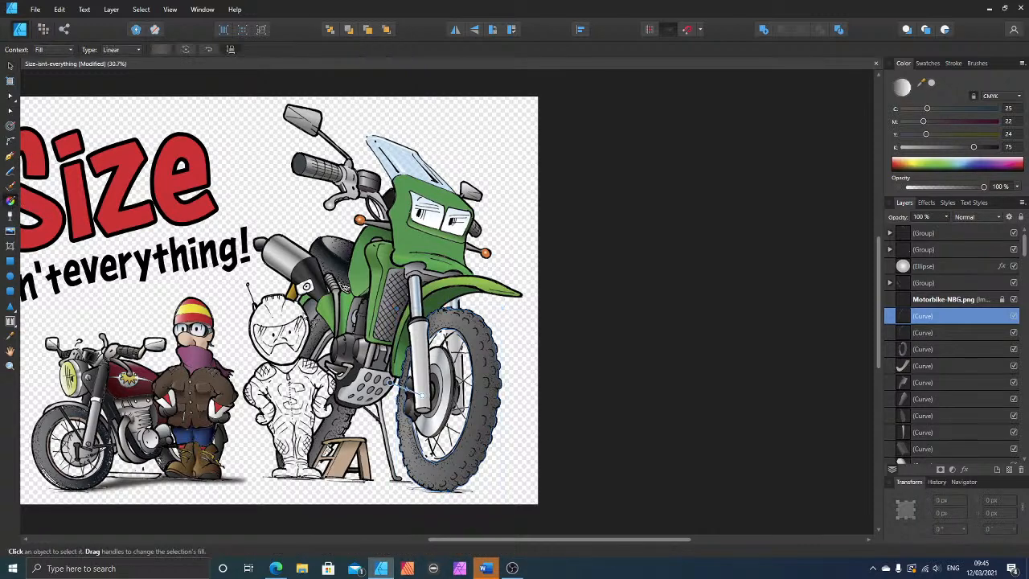
{"action": "left_click_drag", "start_coordinate": [388, 382], "coordinate": [437, 490]}
{"action": "left_click_drag", "start_coordinate": [422, 395], "coordinate": [437, 446]}
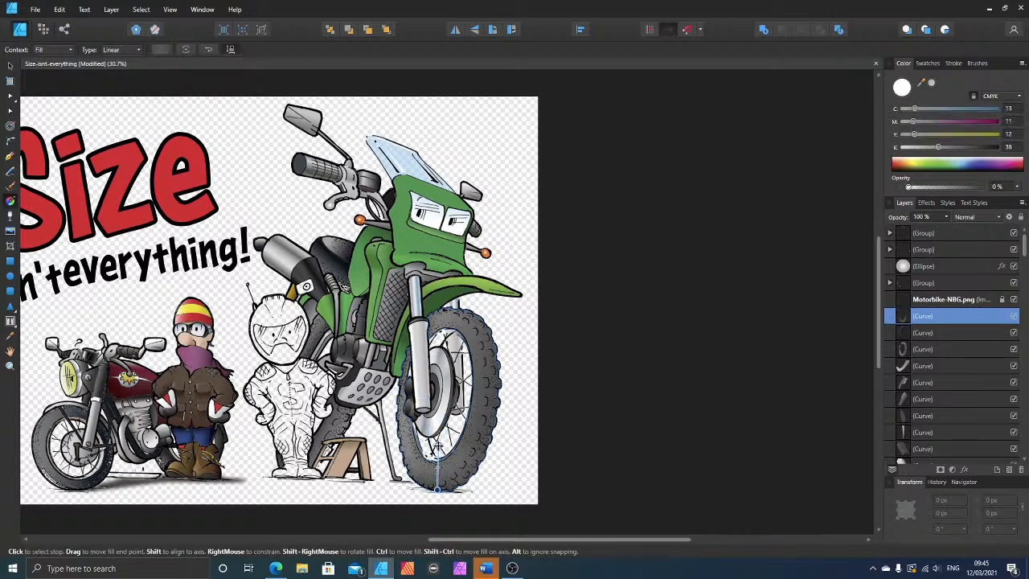
{"action": "left_click", "coordinate": [437, 489]}
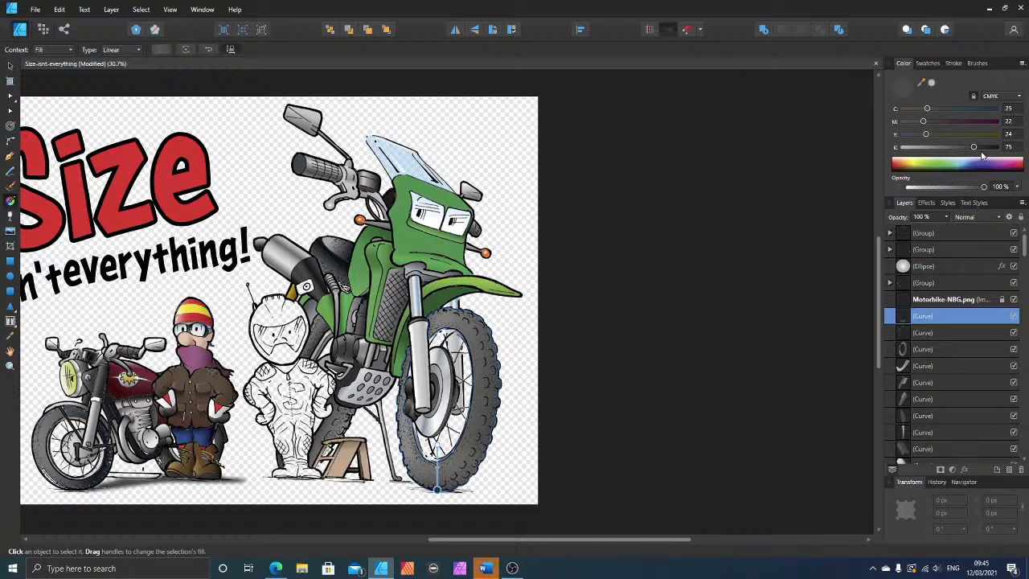
{"action": "left_click_drag", "start_coordinate": [976, 148], "coordinate": [988, 149]}
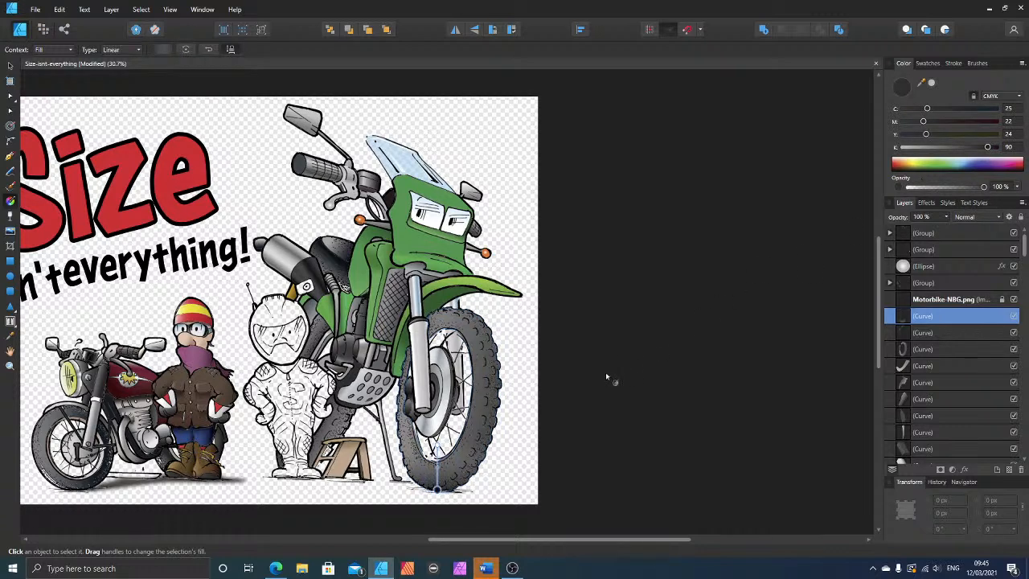
Step: Shorten the fading gradient at the front tyre's base and tilt it by moving the dark base stop sideways, then deselect the shape
{"action": "left_click", "coordinate": [436, 448]}
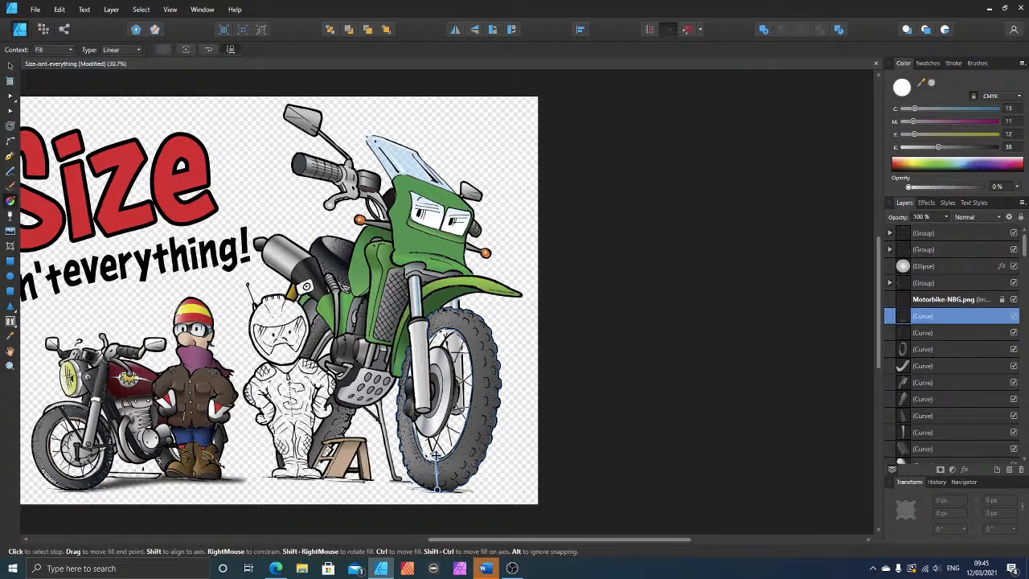
{"action": "left_click", "coordinate": [452, 491]}
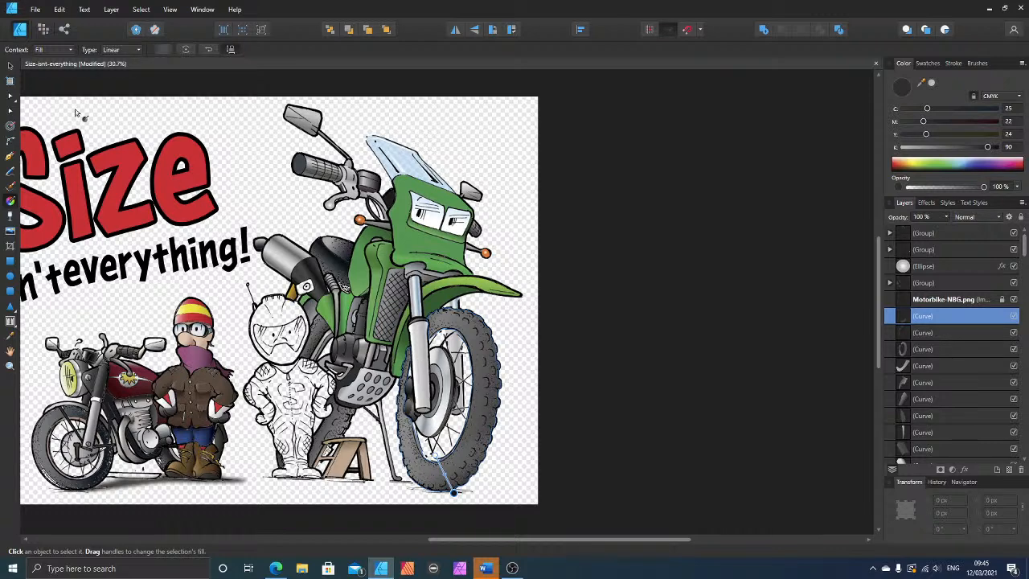
{"action": "left_click", "coordinate": [9, 65]}
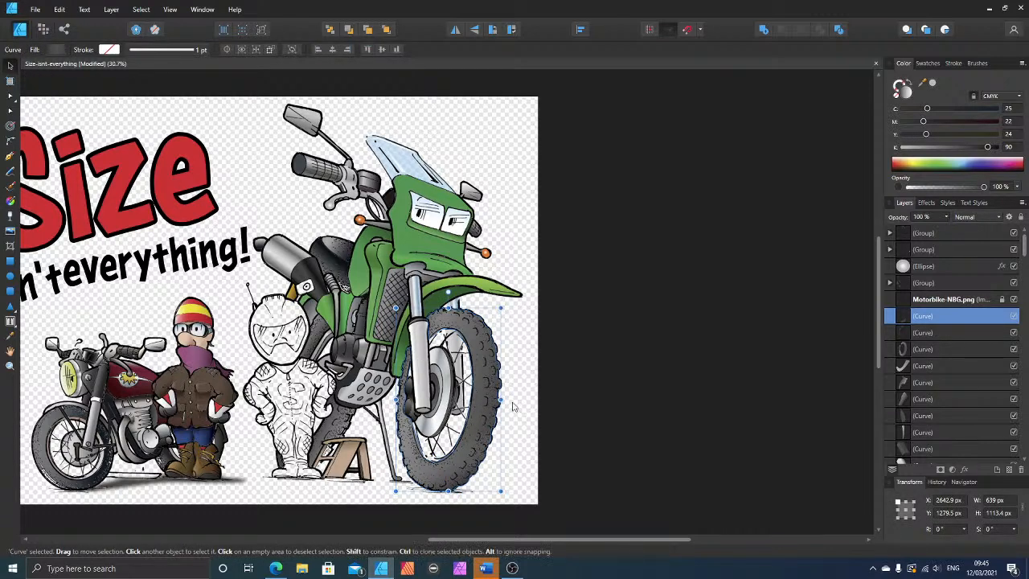
{"action": "left_click", "coordinate": [549, 392]}
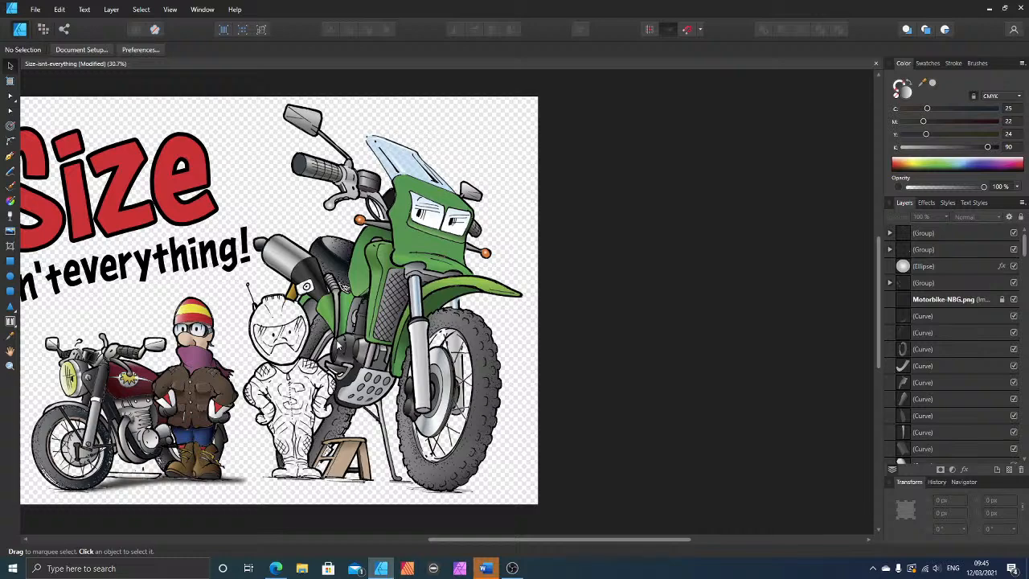
Step: Draw a closed Pen tool shape over the white gap between the rear frame tube and the dark engine cover
{"action": "scroll", "coordinate": [347, 405], "scroll_direction": "up", "scroll_amount": 6}
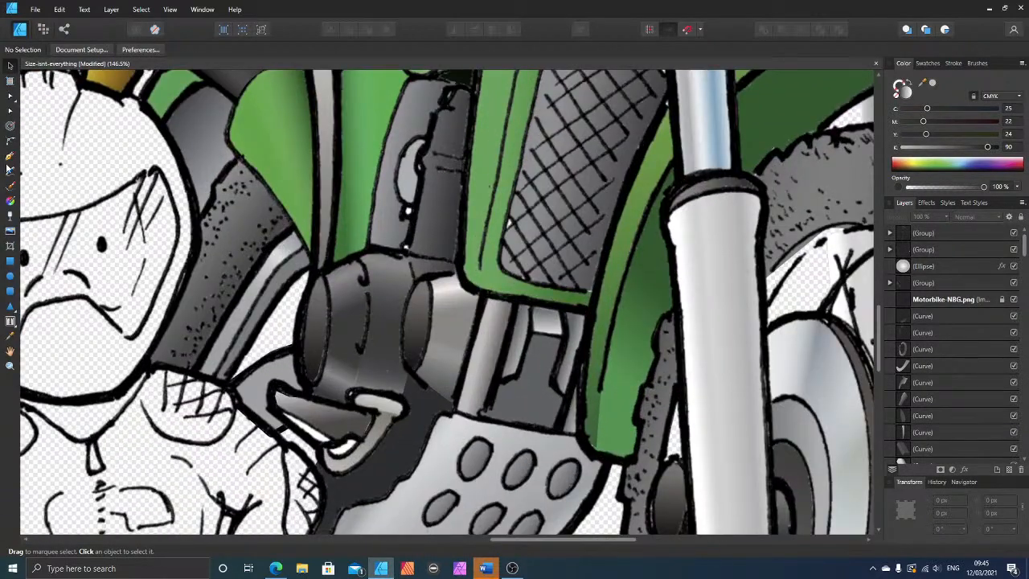
{"action": "left_click", "coordinate": [10, 157]}
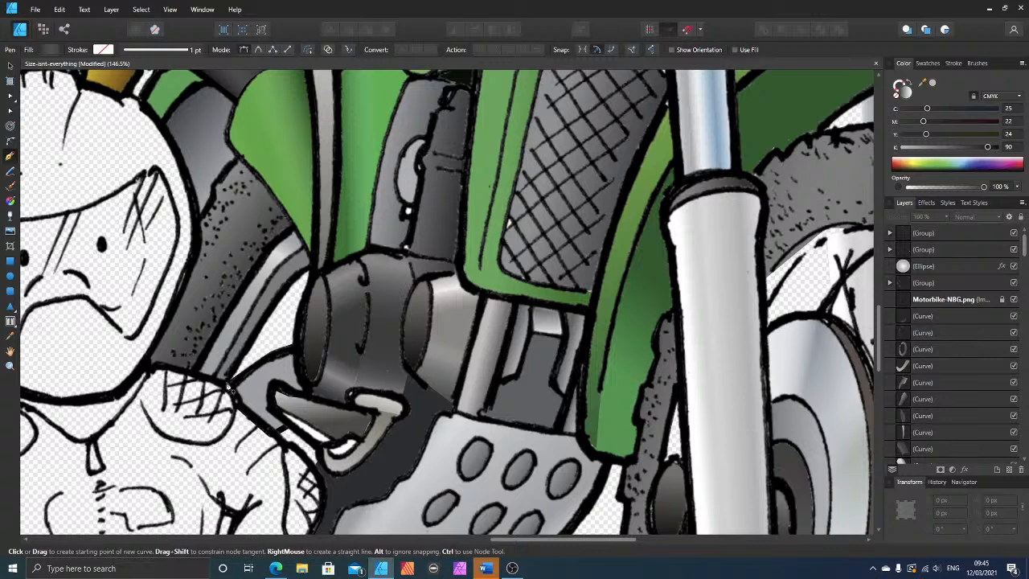
{"action": "left_click", "coordinate": [286, 288]}
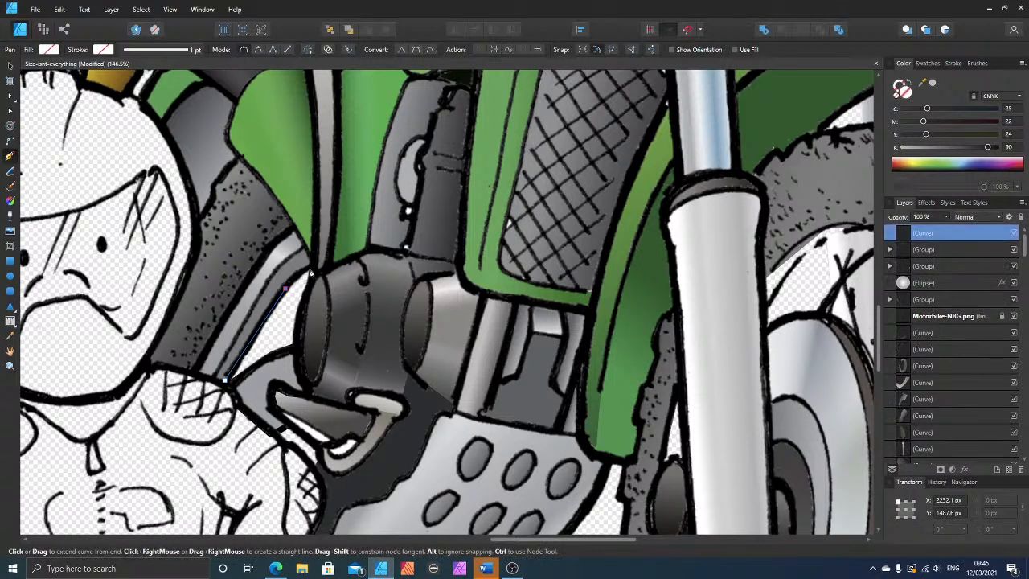
{"action": "left_click", "coordinate": [310, 267]}
{"action": "left_click", "coordinate": [303, 305]}
{"action": "left_click", "coordinate": [295, 348]}
{"action": "left_click", "coordinate": [225, 379]}
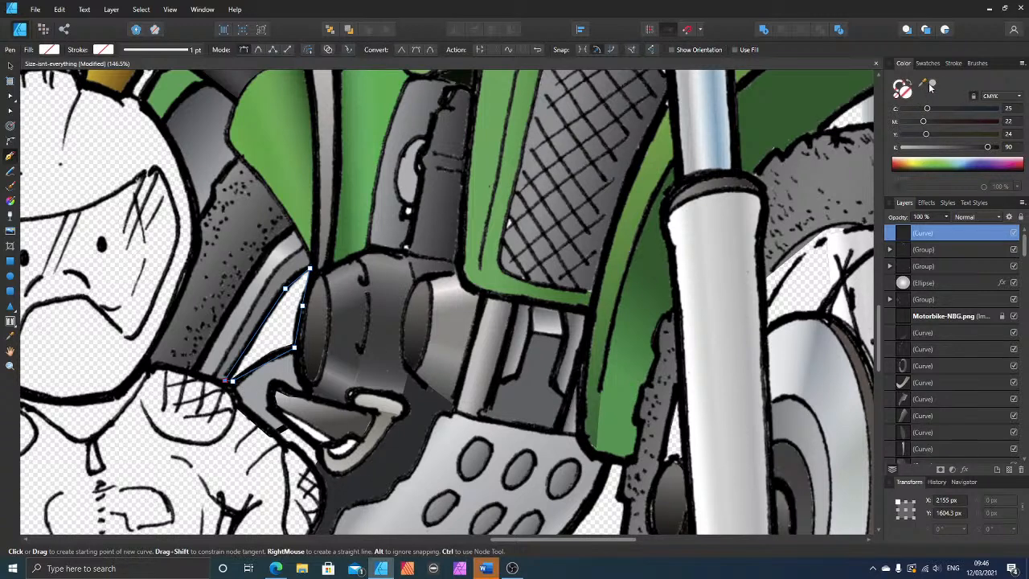
Step: Fill the new gap shape with light grey and move it down the layer order beneath the Motorbike-NBG.png line art
{"action": "left_click", "coordinate": [932, 86]}
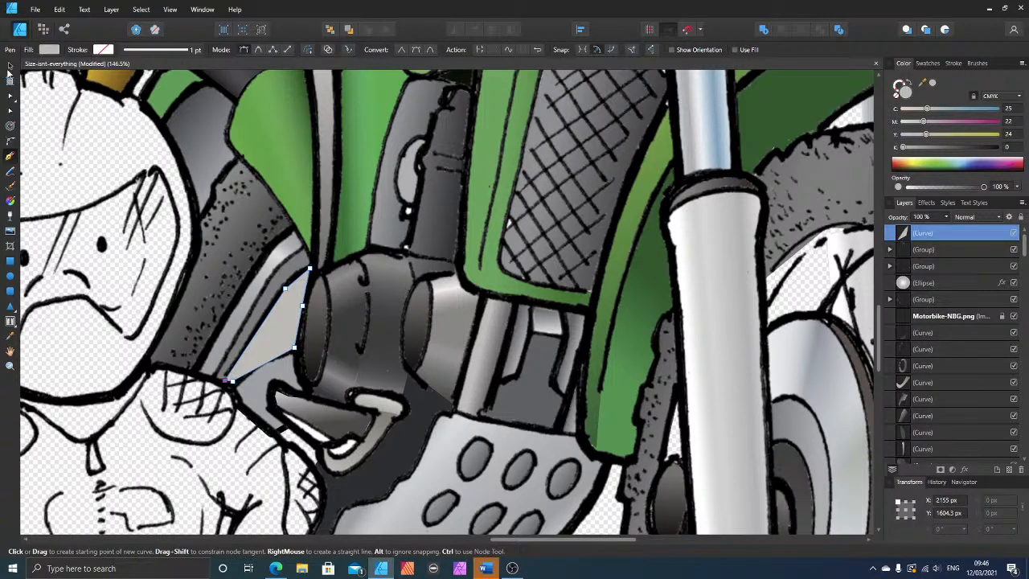
{"action": "left_click", "coordinate": [10, 66]}
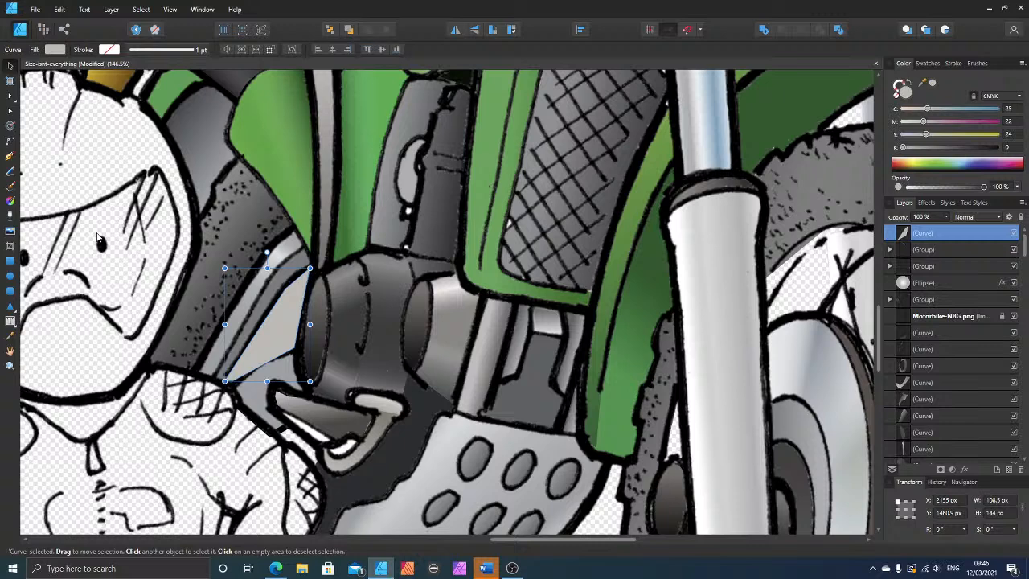
{"action": "key", "text": "ctrl+bracketleft"}
{"action": "key", "text": "ctrl+bracketleft"}
{"action": "key", "text": "ctrl+bracketleft"}
{"action": "key", "text": "ctrl+bracketleft"}
{"action": "key", "text": "ctrl+bracketleft"}
{"action": "key", "text": "ctrl+bracketleft"}
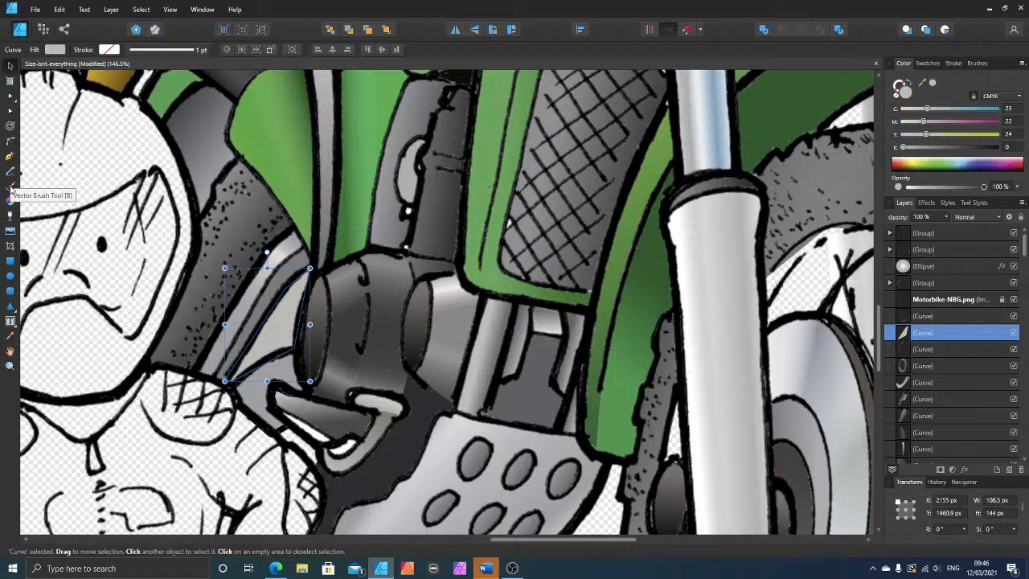
Step: Apply a linear gradient to the gap shape and recolour its brown stop to light grey, C 4, M 3, Y 5, K 23
{"action": "left_click", "coordinate": [10, 200]}
{"action": "left_click_drag", "start_coordinate": [264, 285], "coordinate": [291, 330]}
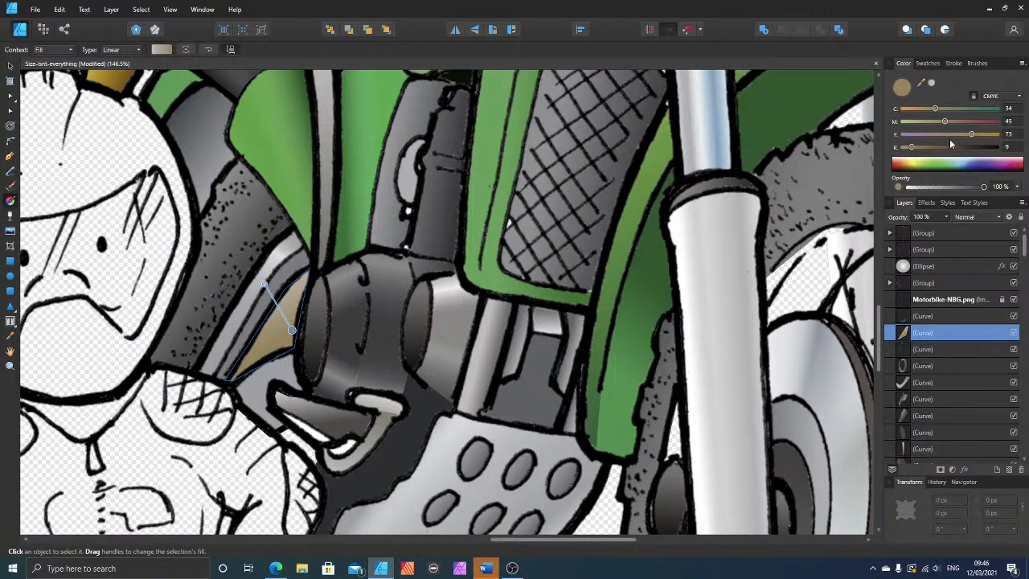
{"action": "left_click_drag", "start_coordinate": [962, 147], "coordinate": [908, 135]}
{"action": "left_click", "coordinate": [908, 122]}
{"action": "left_click", "coordinate": [908, 109]}
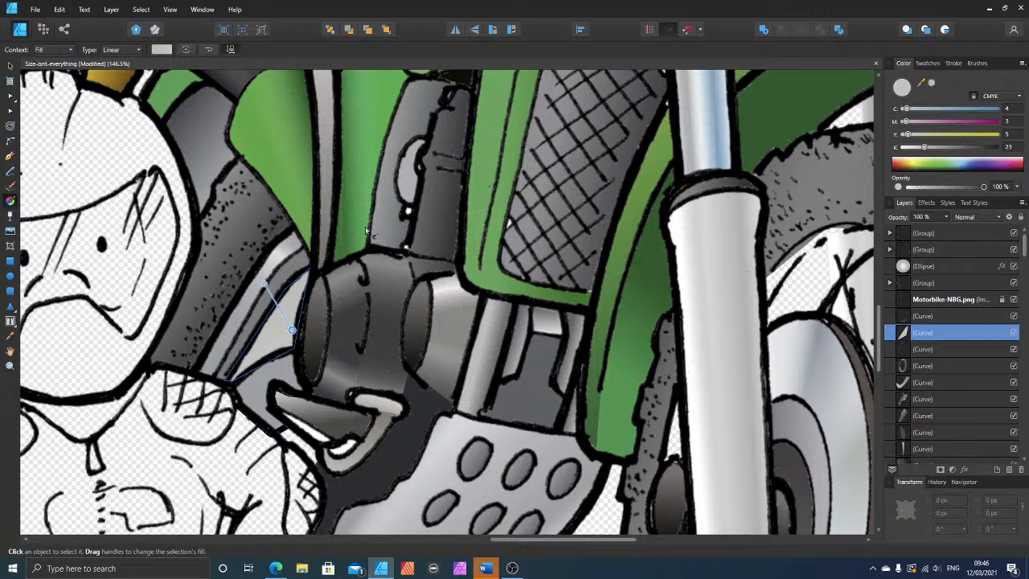
Step: Run the gap shape's gradient from its upper tip down to its lower edge, setting the upper stop's black to 63
{"action": "left_click_drag", "start_coordinate": [264, 283], "coordinate": [313, 270]}
{"action": "left_click_drag", "start_coordinate": [292, 330], "coordinate": [282, 356]}
{"action": "left_click_drag", "start_coordinate": [316, 271], "coordinate": [313, 283]}
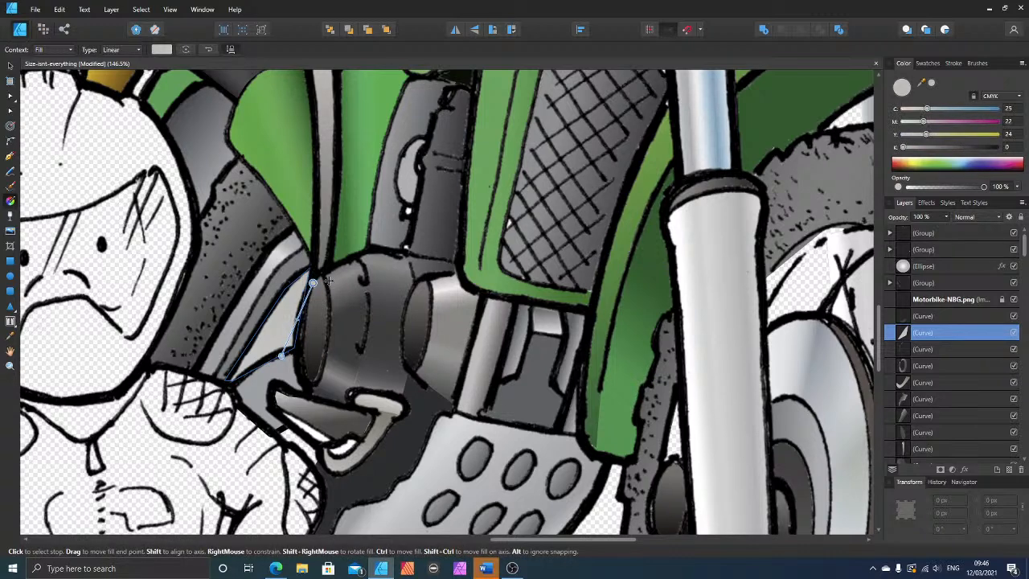
{"action": "left_click_drag", "start_coordinate": [938, 146], "coordinate": [964, 157]}
Step: Examine the motorbike around the rider, engine and front wheel for areas still left uncoloured
{"action": "scroll", "coordinate": [397, 189], "scroll_direction": "down", "scroll_amount": 2}
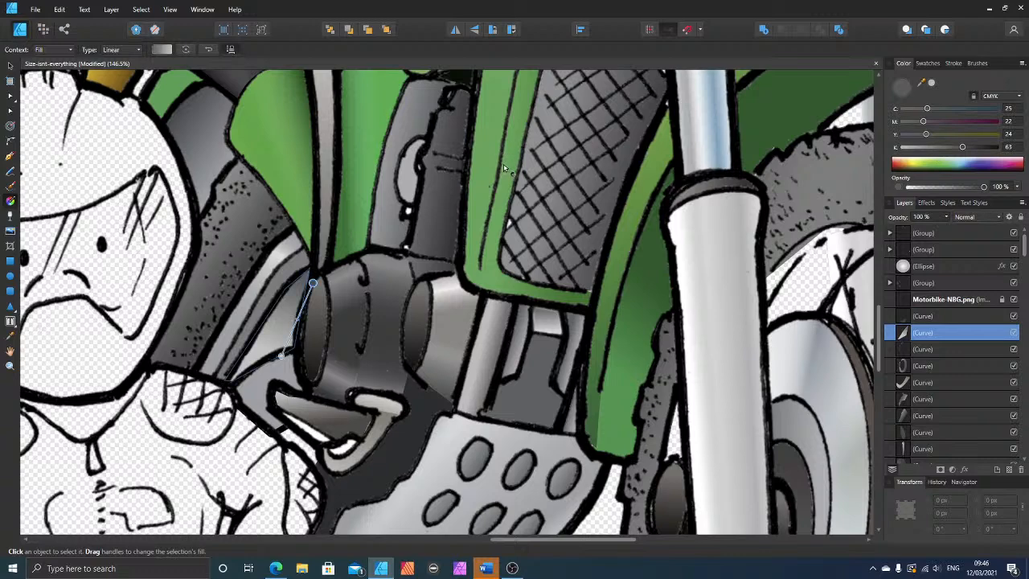
{"action": "scroll", "coordinate": [397, 190], "scroll_direction": "down", "scroll_amount": 3}
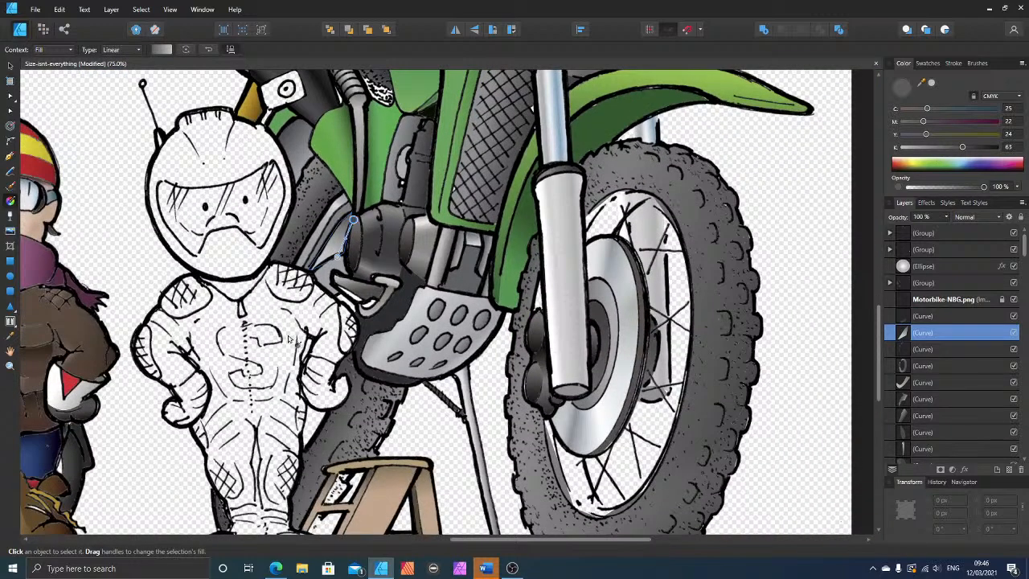
{"action": "scroll", "coordinate": [353, 363], "scroll_direction": "down", "scroll_amount": 1}
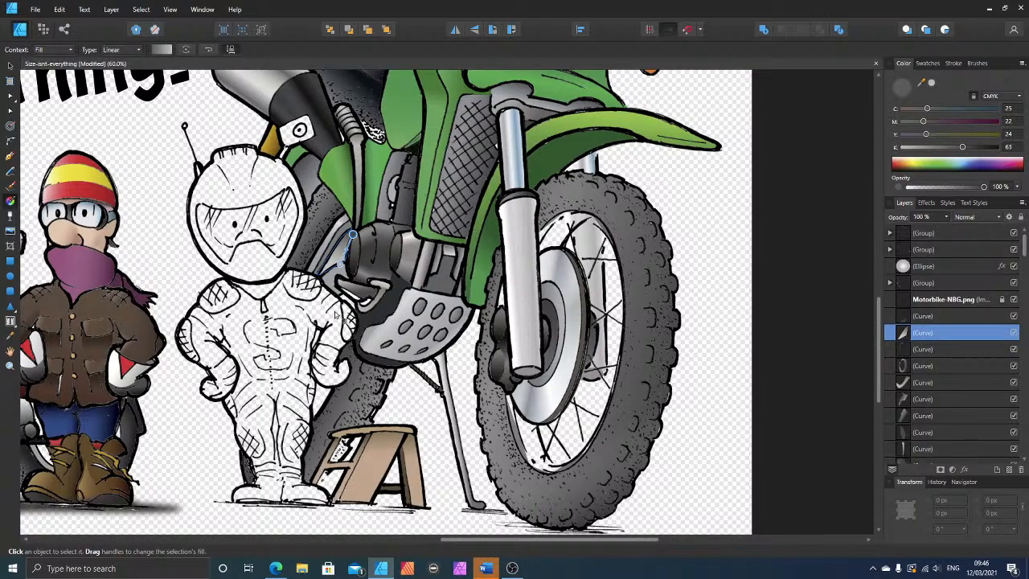
{"action": "scroll", "coordinate": [346, 314], "scroll_direction": "up", "scroll_amount": 4}
{"action": "scroll", "coordinate": [353, 312], "scroll_direction": "up", "scroll_amount": 2}
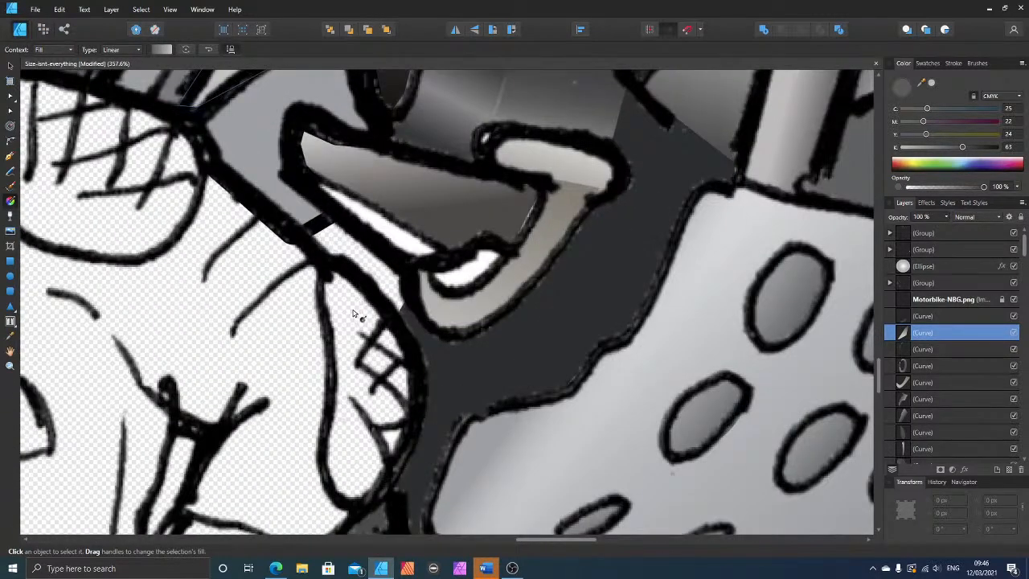
{"action": "scroll", "coordinate": [353, 312], "scroll_direction": "down", "scroll_amount": 2}
{"action": "scroll", "coordinate": [394, 287], "scroll_direction": "down", "scroll_amount": 4}
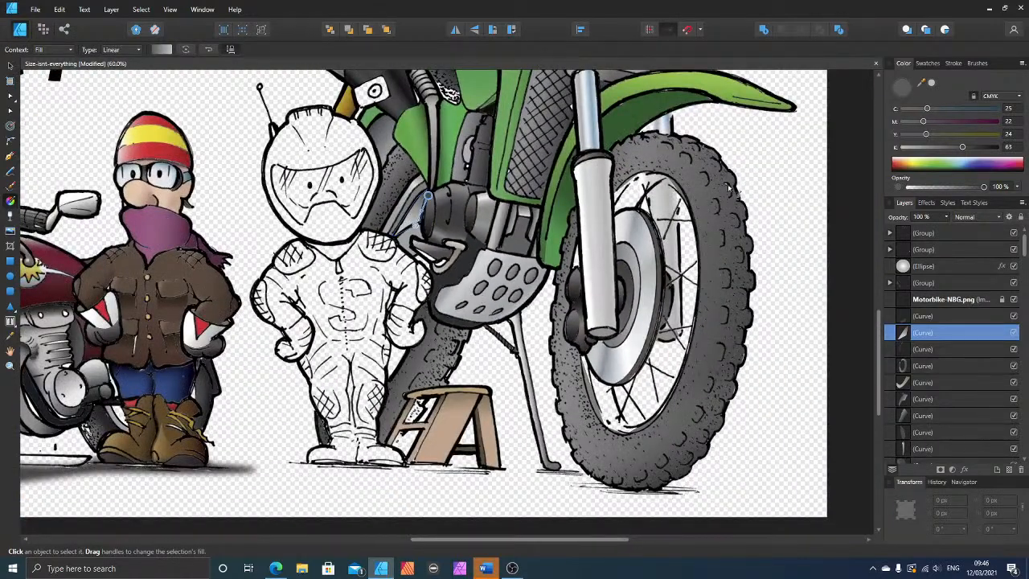
Step: Bend the inner edge of the stacked front tyre shapes beside the fork's upper end to follow the drawn rim line
{"action": "scroll", "coordinate": [669, 207], "scroll_direction": "up", "scroll_amount": 4}
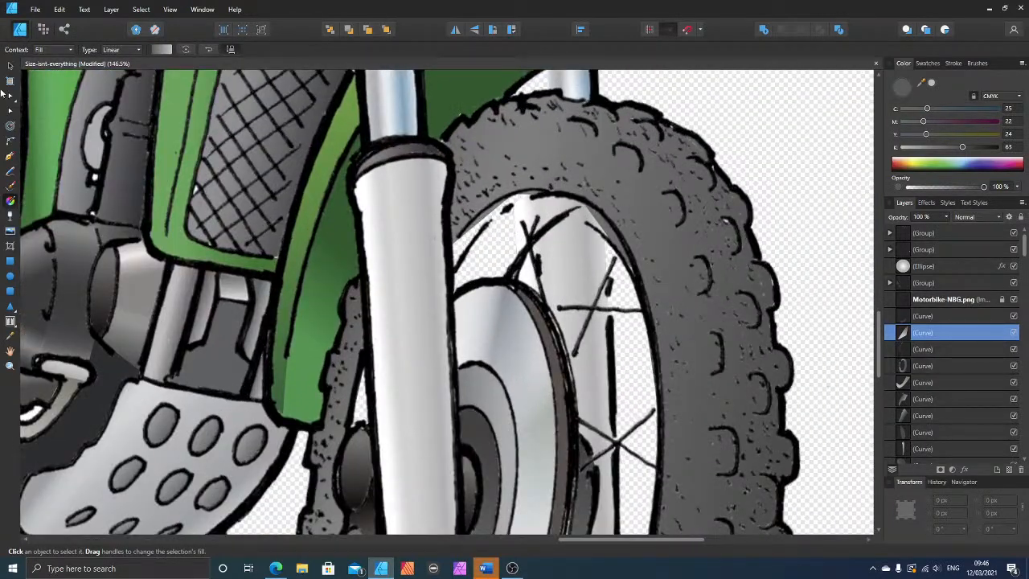
{"action": "left_click", "coordinate": [10, 96]}
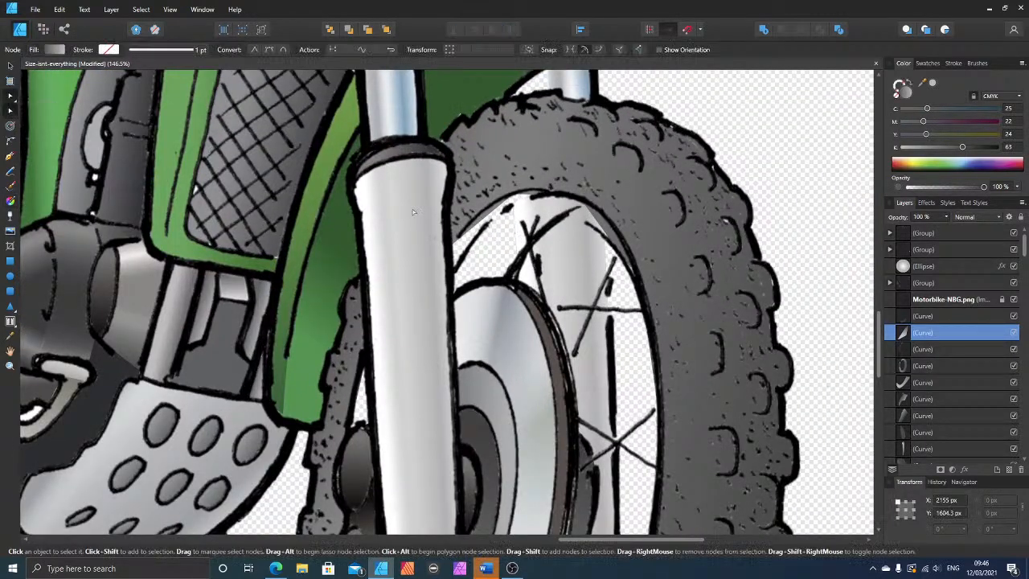
{"action": "left_click", "coordinate": [492, 215]}
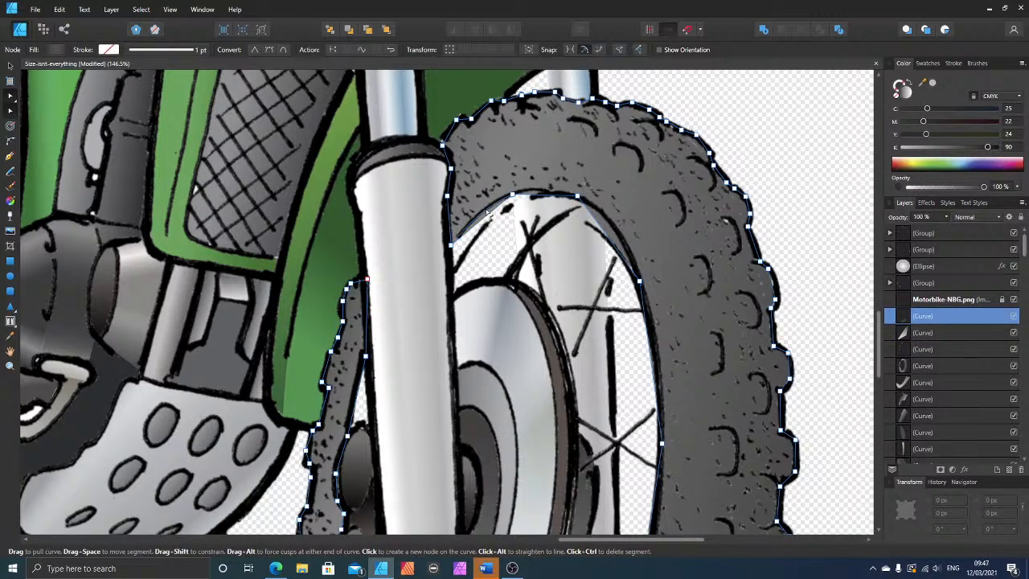
{"action": "left_click", "coordinate": [490, 216]}
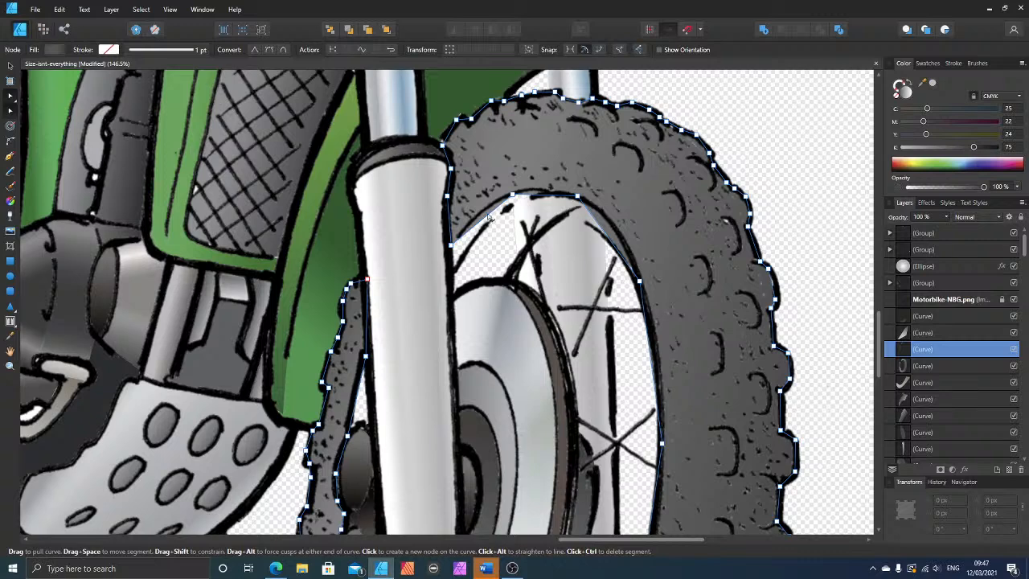
{"action": "left_click_drag", "start_coordinate": [488, 215], "coordinate": [487, 212]}
{"action": "left_click", "coordinate": [487, 217]}
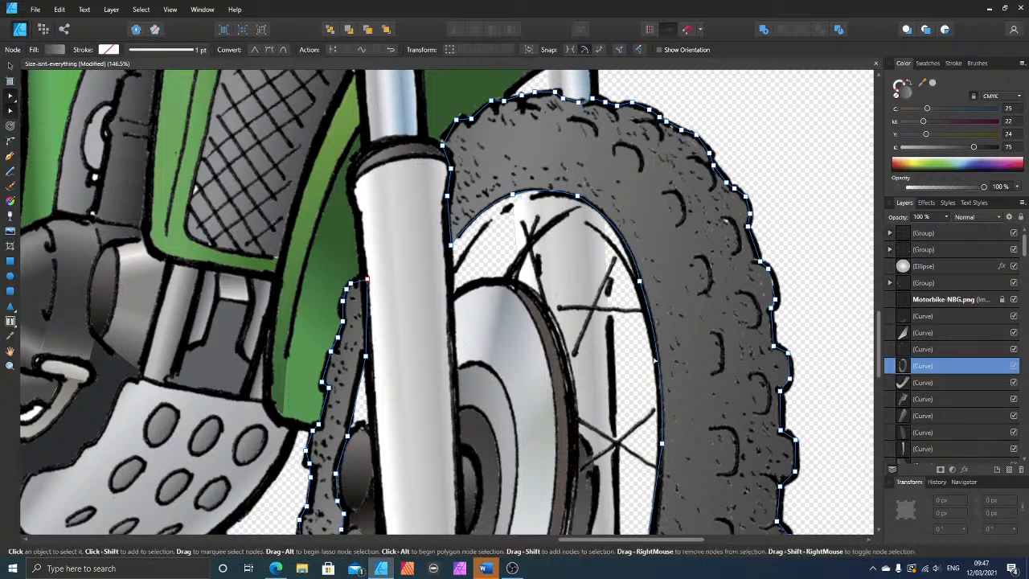
Step: Curve the lower inner edge segments of the front tyre shape to match the rim line art, then deselect it
{"action": "scroll", "coordinate": [616, 398], "scroll_direction": "down", "scroll_amount": 3}
{"action": "scroll", "coordinate": [615, 398], "scroll_direction": "down", "scroll_amount": 3}
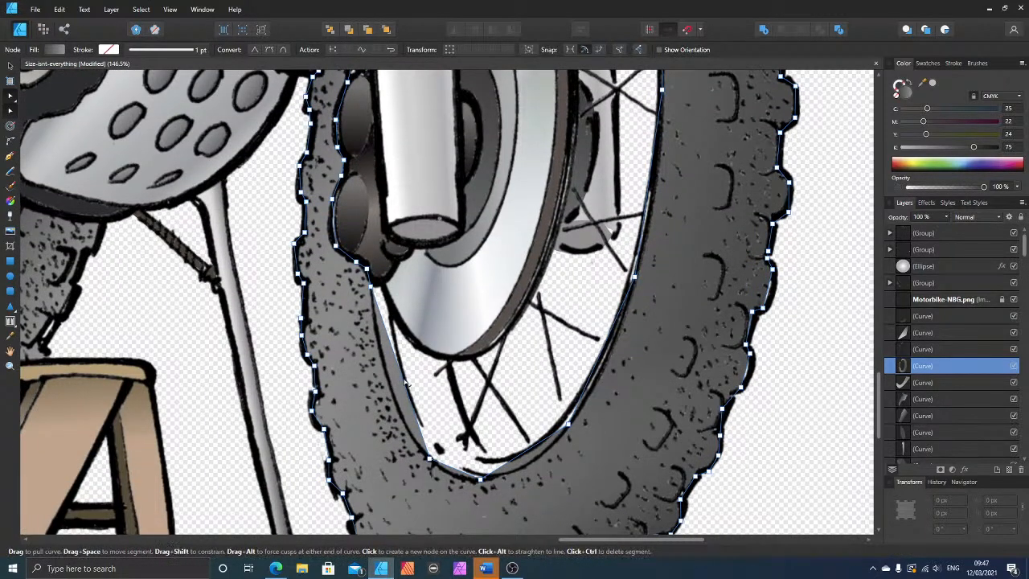
{"action": "left_click_drag", "start_coordinate": [395, 387], "coordinate": [396, 388]}
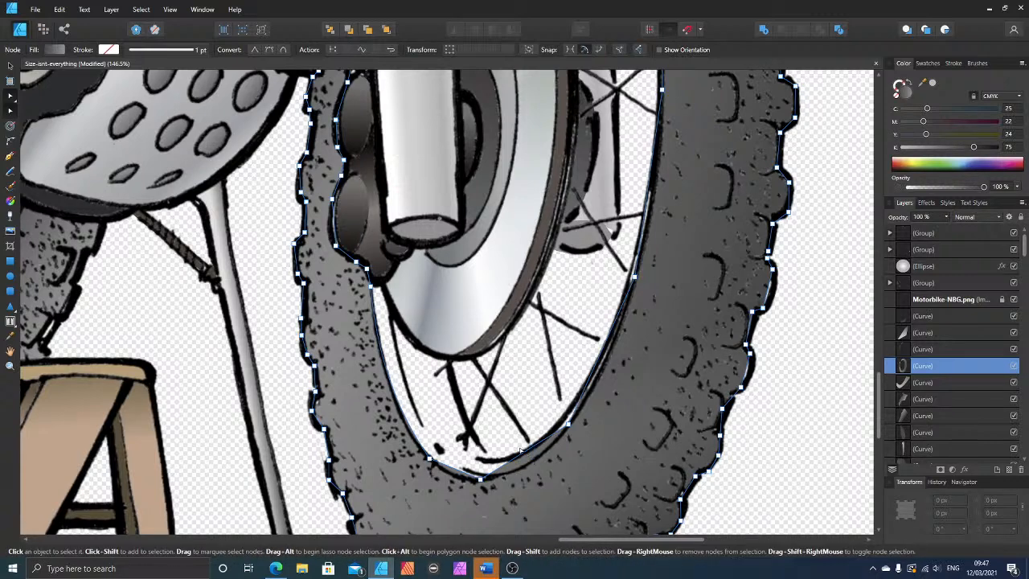
{"action": "left_click_drag", "start_coordinate": [525, 453], "coordinate": [526, 467]}
{"action": "left_click_drag", "start_coordinate": [456, 472], "coordinate": [453, 477]}
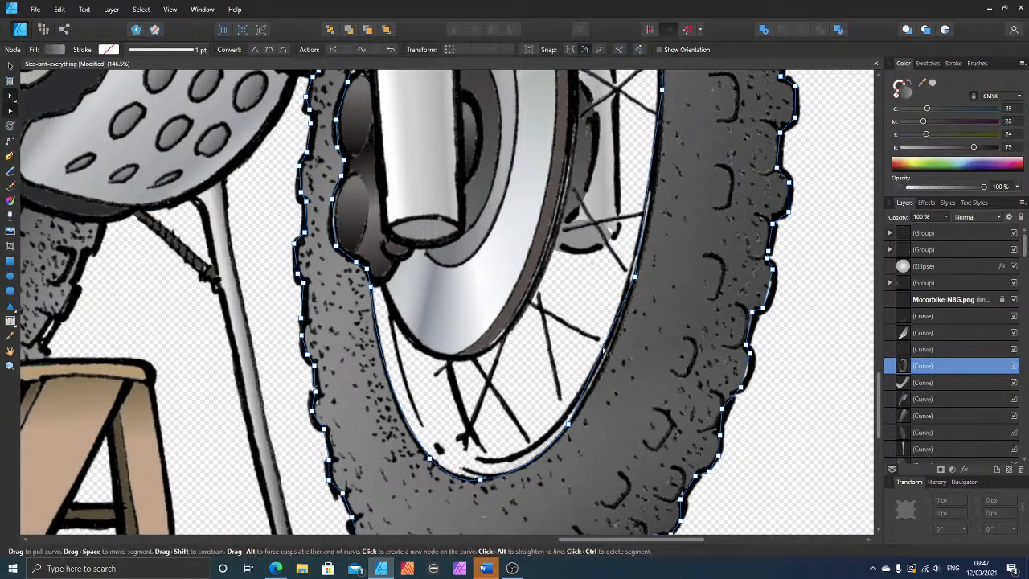
{"action": "scroll", "coordinate": [725, 129], "scroll_direction": "up", "scroll_amount": 3}
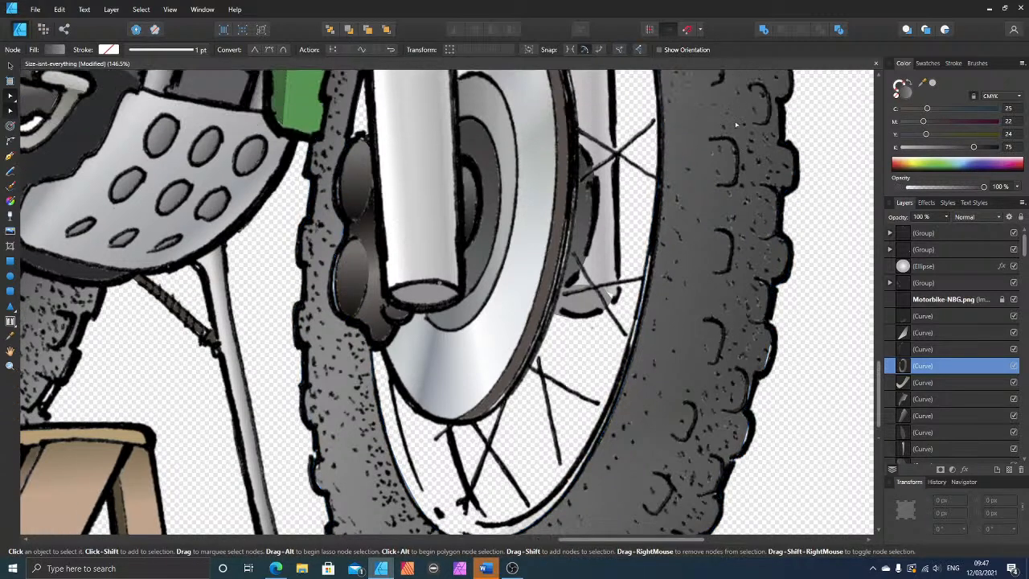
{"action": "scroll", "coordinate": [725, 129], "scroll_direction": "up", "scroll_amount": 10}
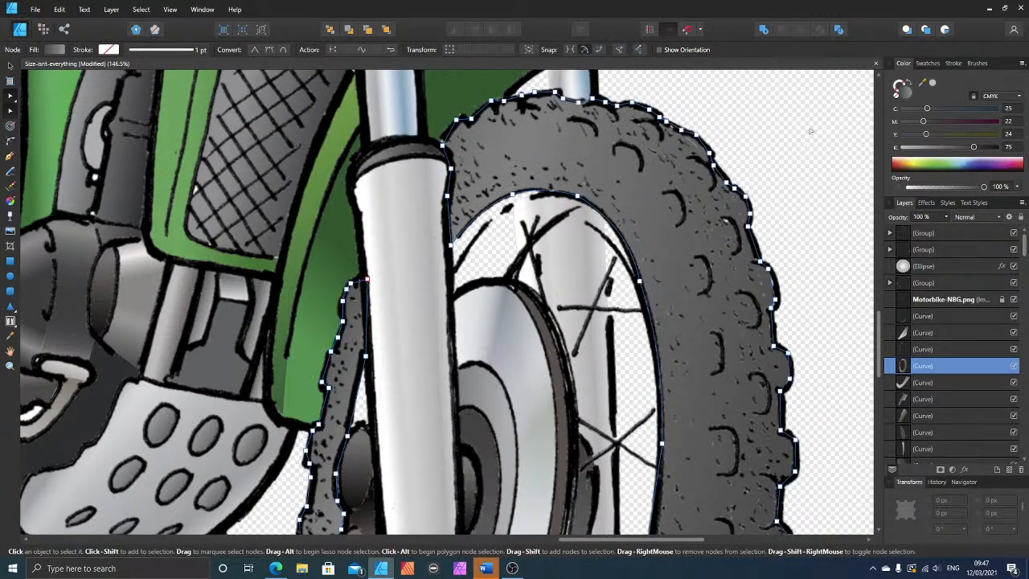
{"action": "left_click", "coordinate": [784, 131]}
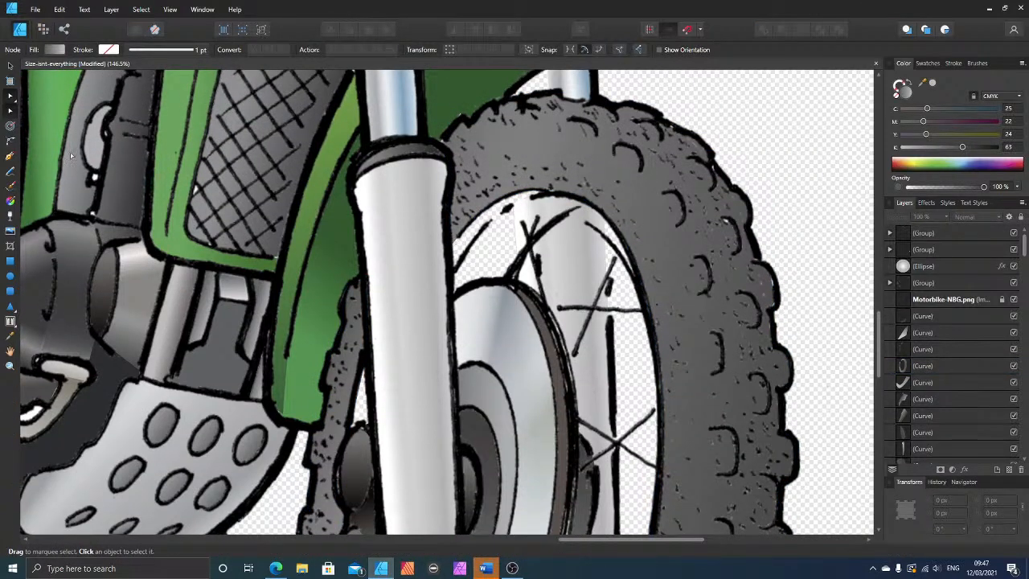
Step: Draw a closed shape over the front rim section between fork, tyre and brake disc, and bend its edges to the line art
{"action": "left_click", "coordinate": [10, 156]}
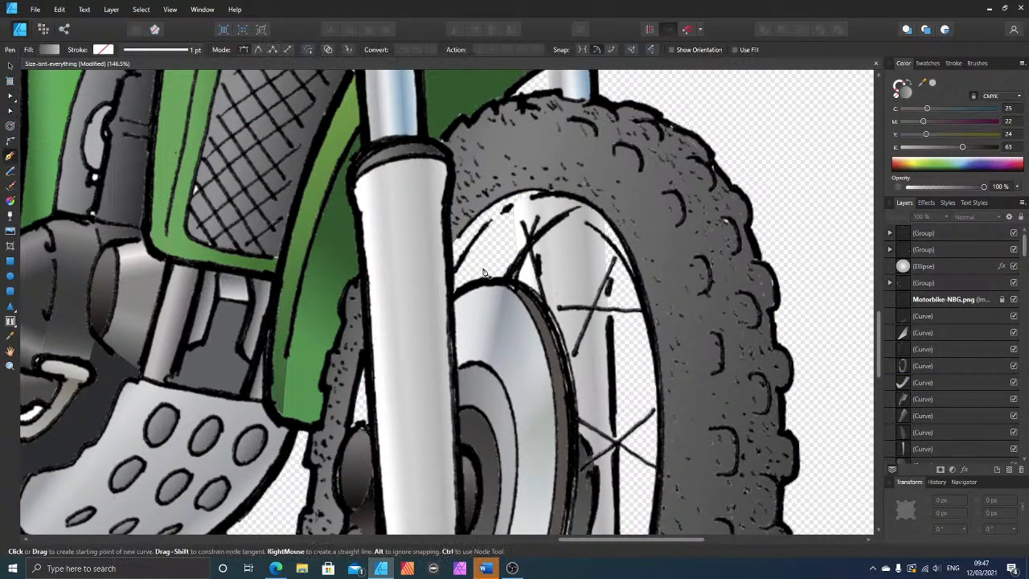
{"action": "left_click", "coordinate": [508, 283]}
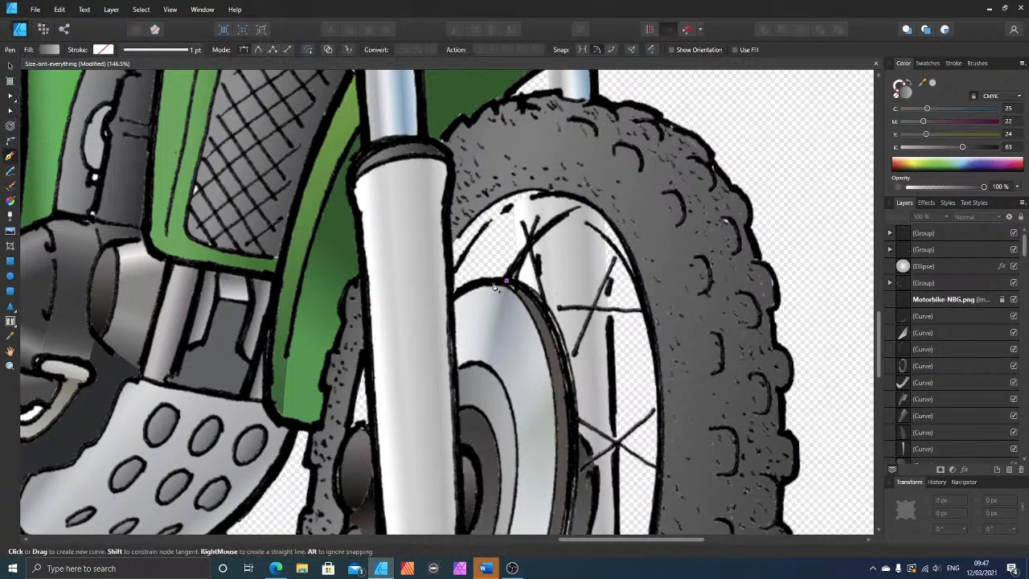
{"action": "left_click", "coordinate": [454, 298]}
{"action": "left_click", "coordinate": [449, 246]}
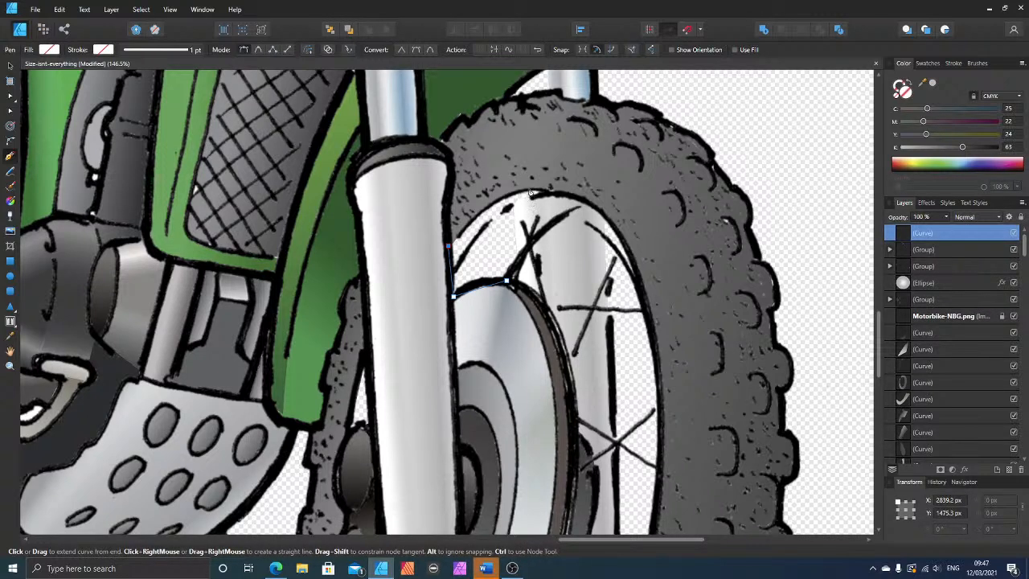
{"action": "left_click", "coordinate": [593, 208]}
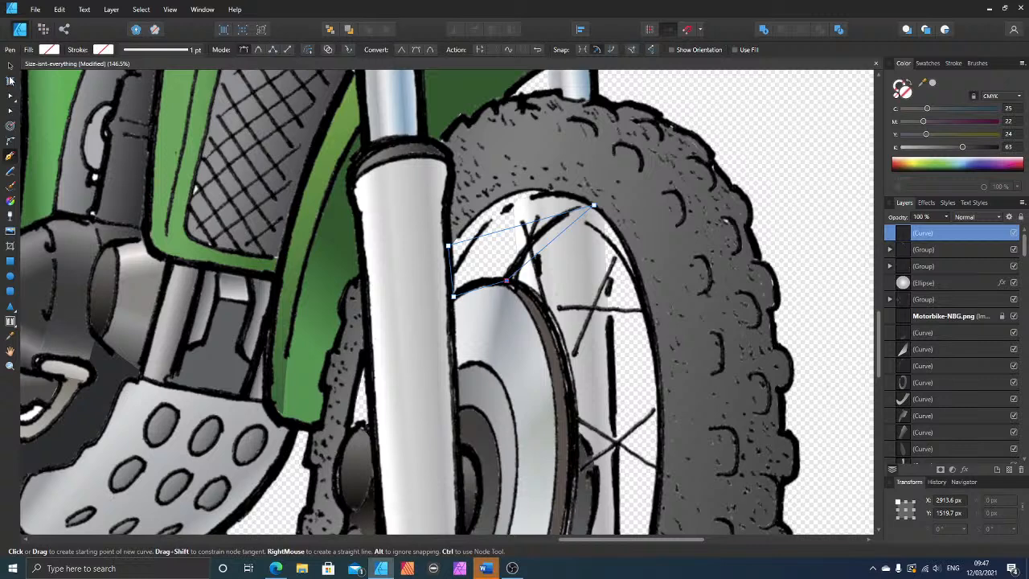
{"action": "key", "text": "a"}
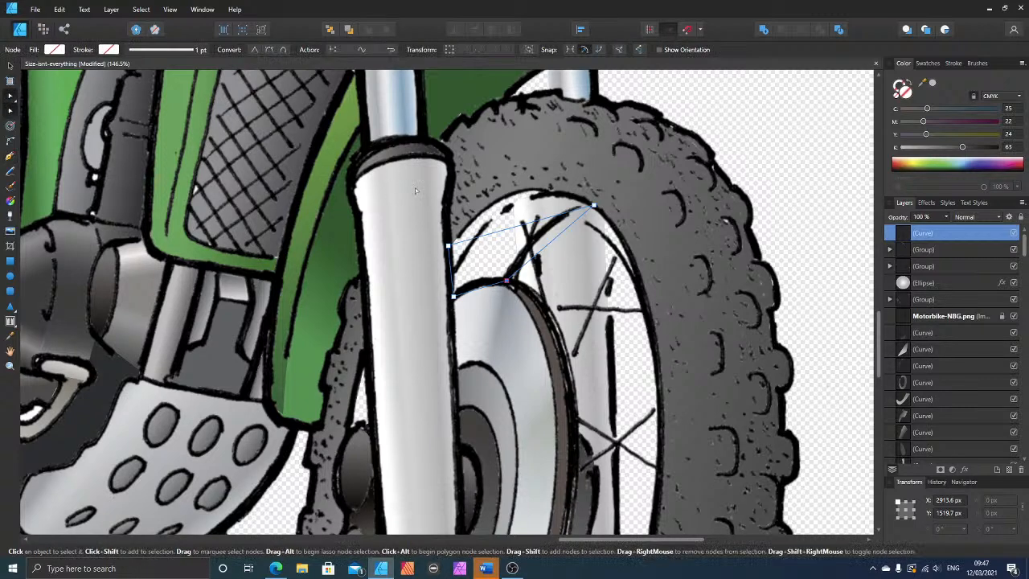
{"action": "left_click_drag", "start_coordinate": [520, 228], "coordinate": [534, 194]}
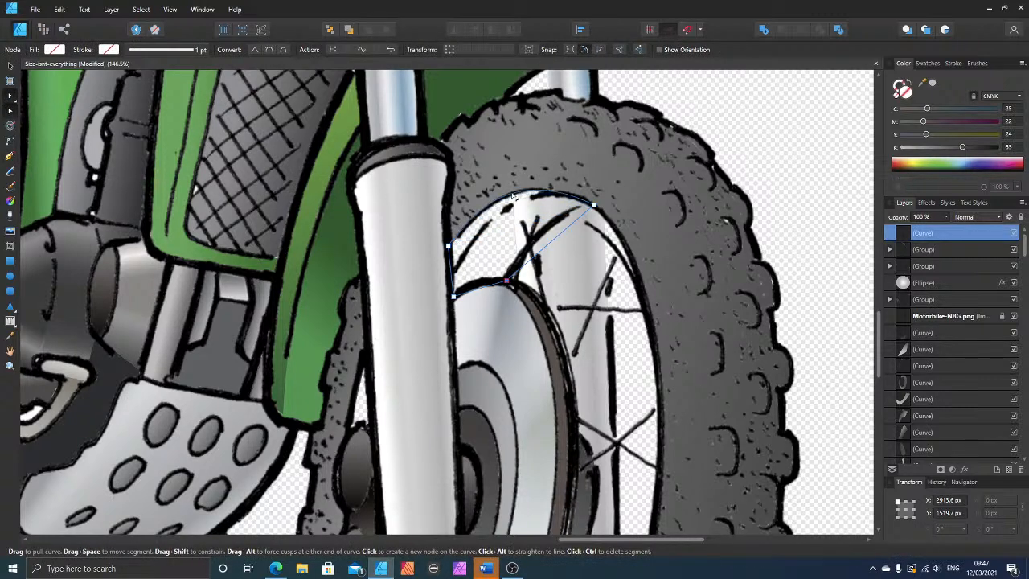
{"action": "left_click_drag", "start_coordinate": [548, 246], "coordinate": [544, 240]}
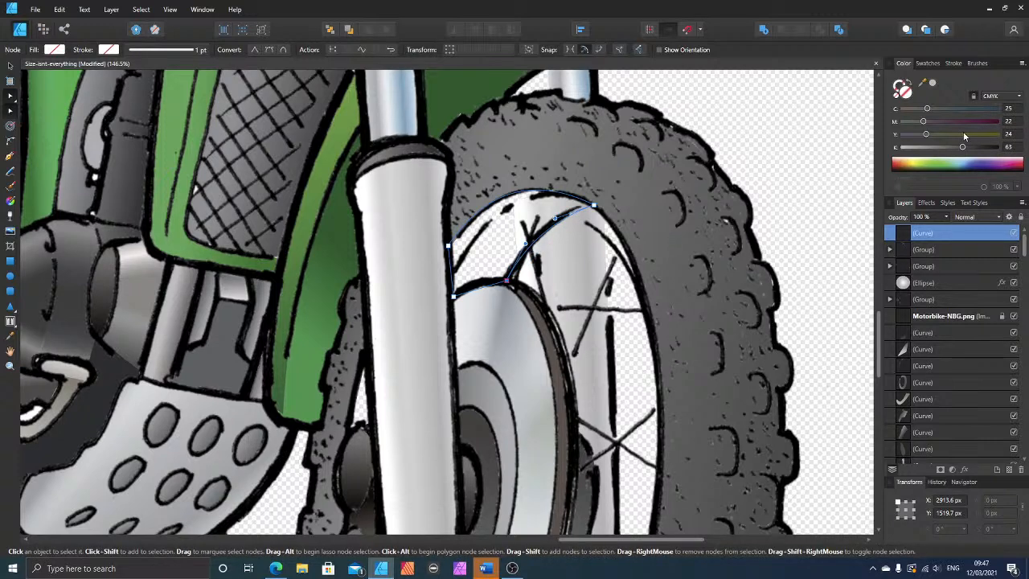
Step: Give the upper rim shape a fill with yellow 77 and black 9, and place it beneath the Motorbike-NBG.png line art
{"action": "left_click_drag", "start_coordinate": [963, 134], "coordinate": [911, 147]}
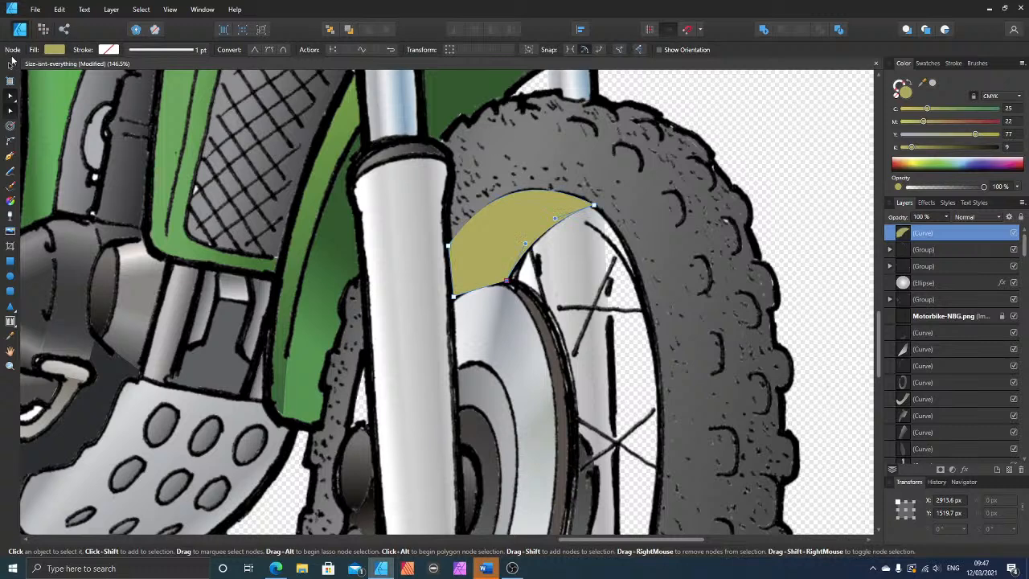
{"action": "left_click", "coordinate": [10, 65]}
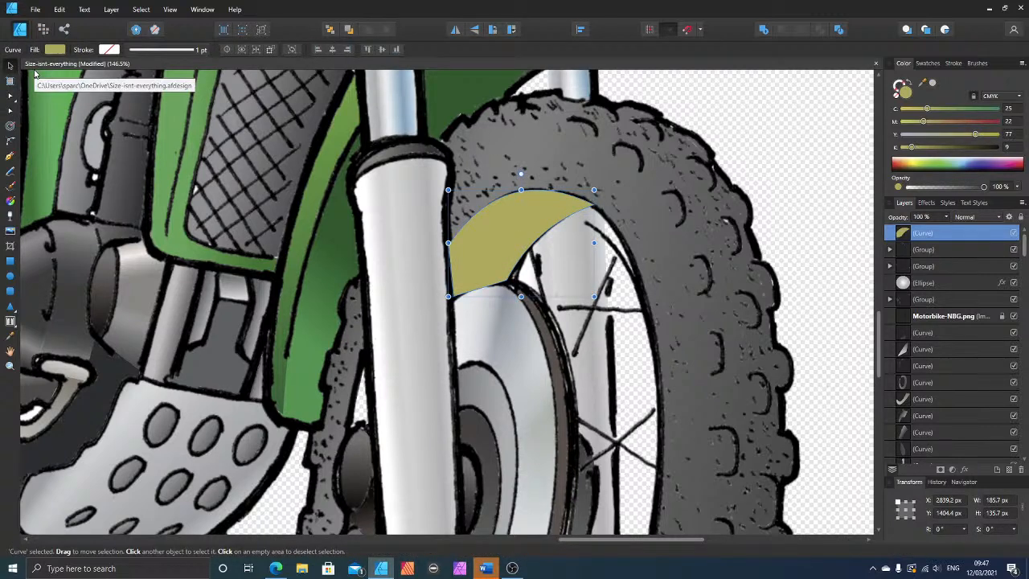
{"action": "key", "text": "ctrl+bracketleft"}
{"action": "key", "text": "ctrl+bracketleft"}
{"action": "key", "text": "ctrl+bracketleft"}
{"action": "key", "text": "ctrl+bracketleft"}
{"action": "key", "text": "ctrl+bracketleft"}
{"action": "key", "text": "ctrl+bracketleft"}
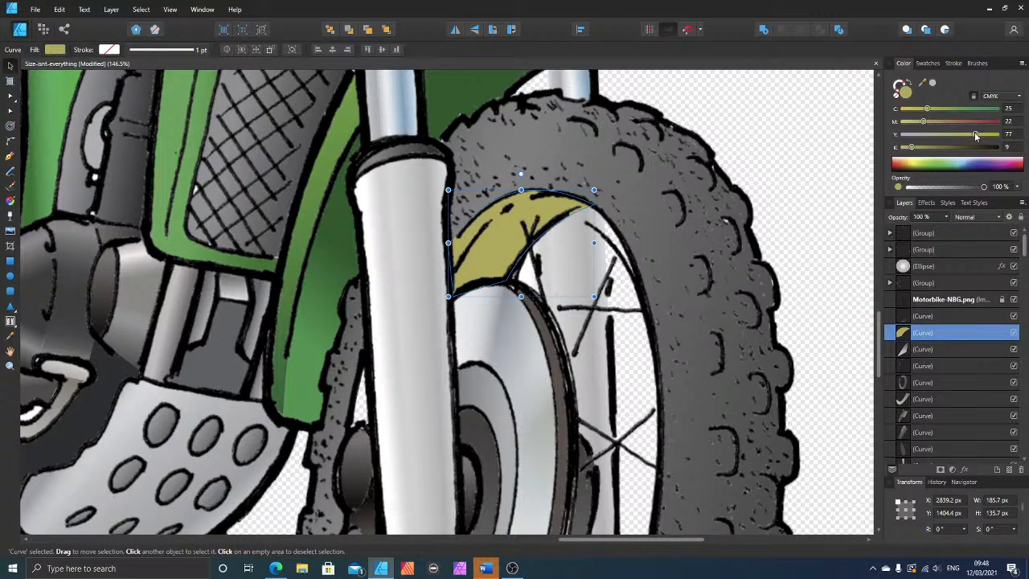
Step: Recolour the upper rim shape to a tan fill of cyan 0, magenta 22, yellow 51 and black 9, then deselect it
{"action": "left_click_drag", "start_coordinate": [975, 134], "coordinate": [1001, 134]}
{"action": "left_click_drag", "start_coordinate": [925, 108], "coordinate": [901, 109]}
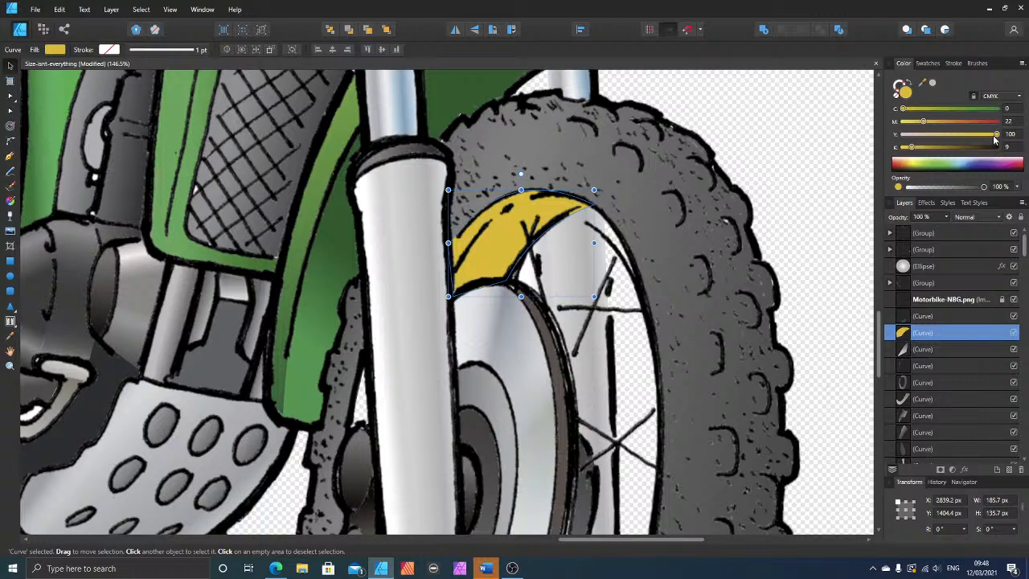
{"action": "left_click_drag", "start_coordinate": [996, 134], "coordinate": [952, 134]}
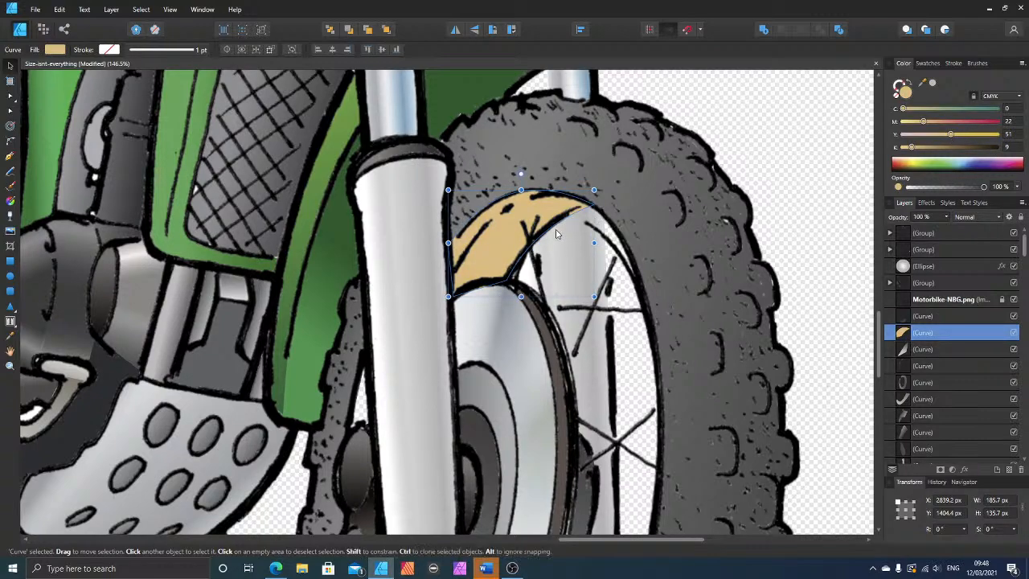
{"action": "scroll", "coordinate": [422, 243], "scroll_direction": "down", "scroll_amount": 6}
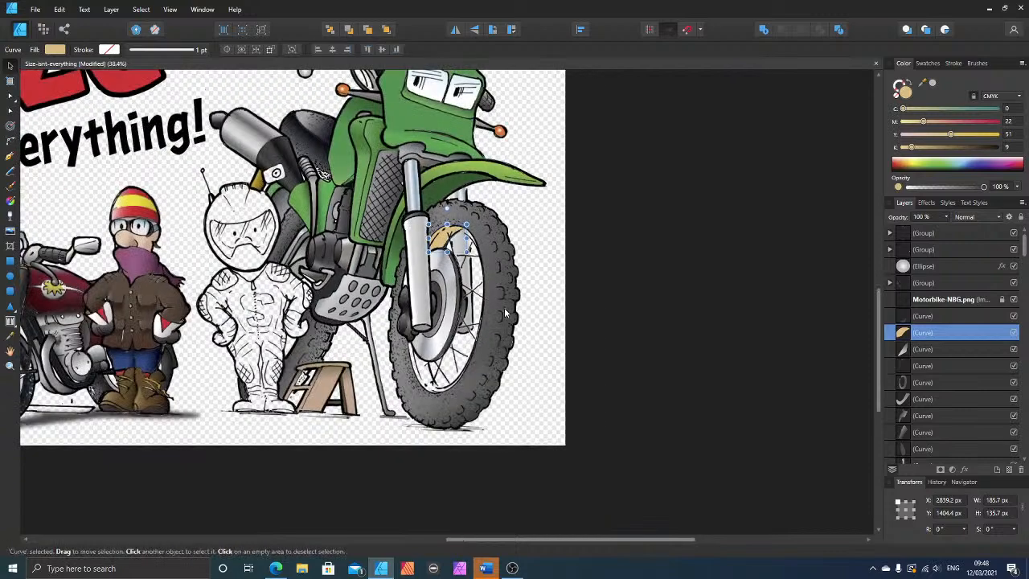
{"action": "left_click", "coordinate": [609, 294]}
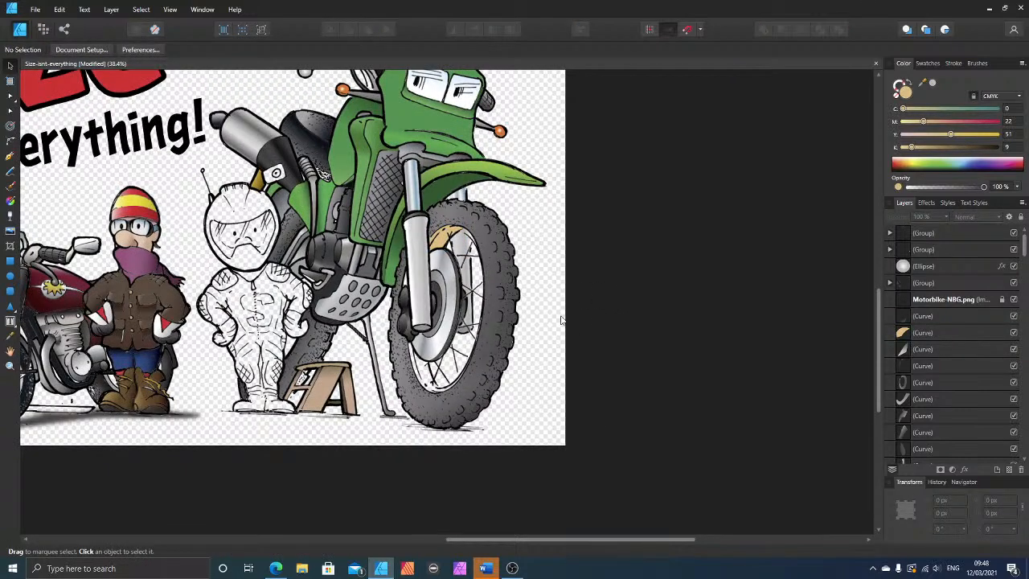
Step: Extend the tan rim shape's narrow end down along the tyre's inner edge and curve both sides to follow the drawn rim
{"action": "scroll", "coordinate": [544, 358], "scroll_direction": "up", "scroll_amount": 6}
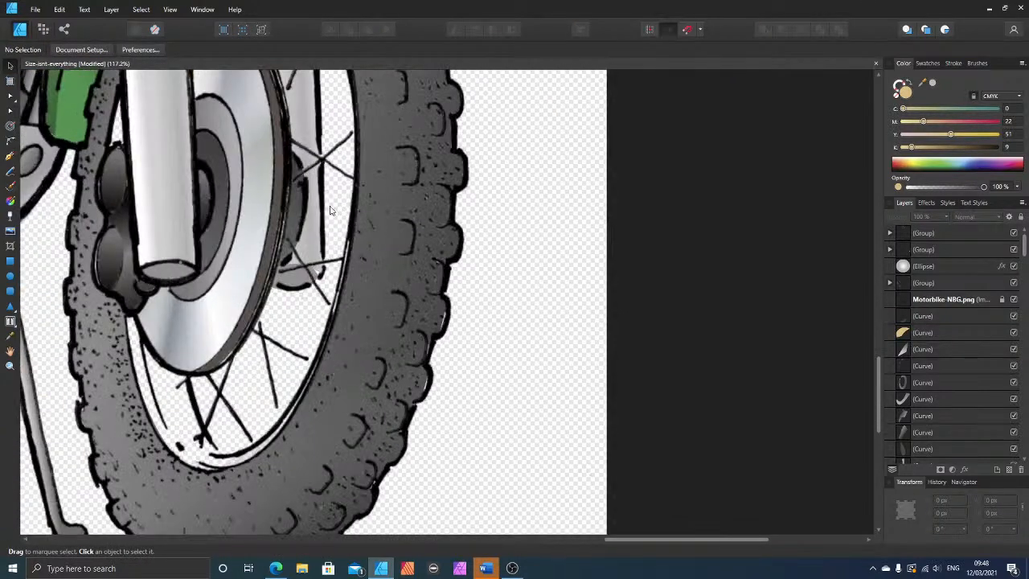
{"action": "scroll", "coordinate": [287, 186], "scroll_direction": "up", "scroll_amount": 5}
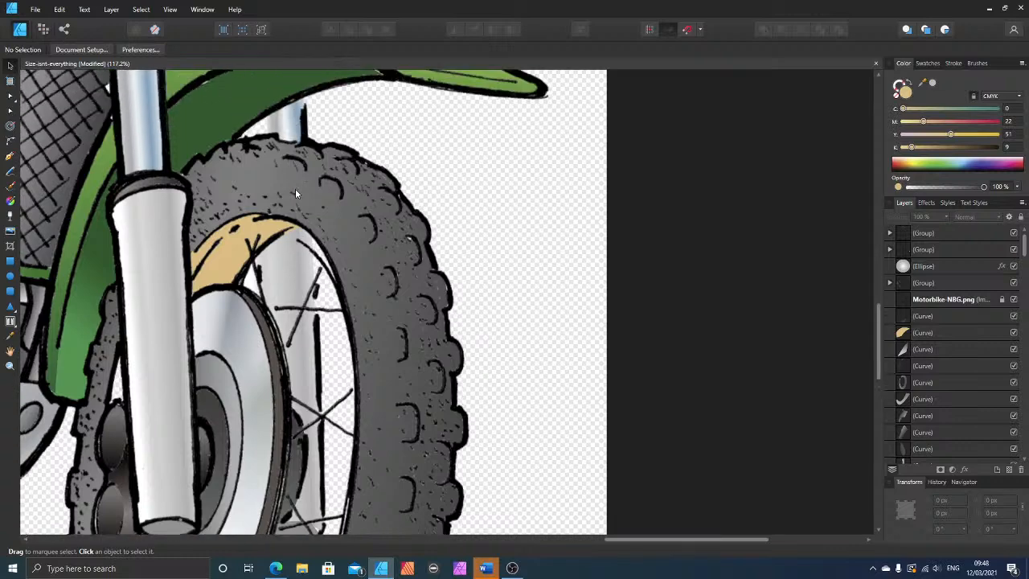
{"action": "left_click", "coordinate": [10, 96]}
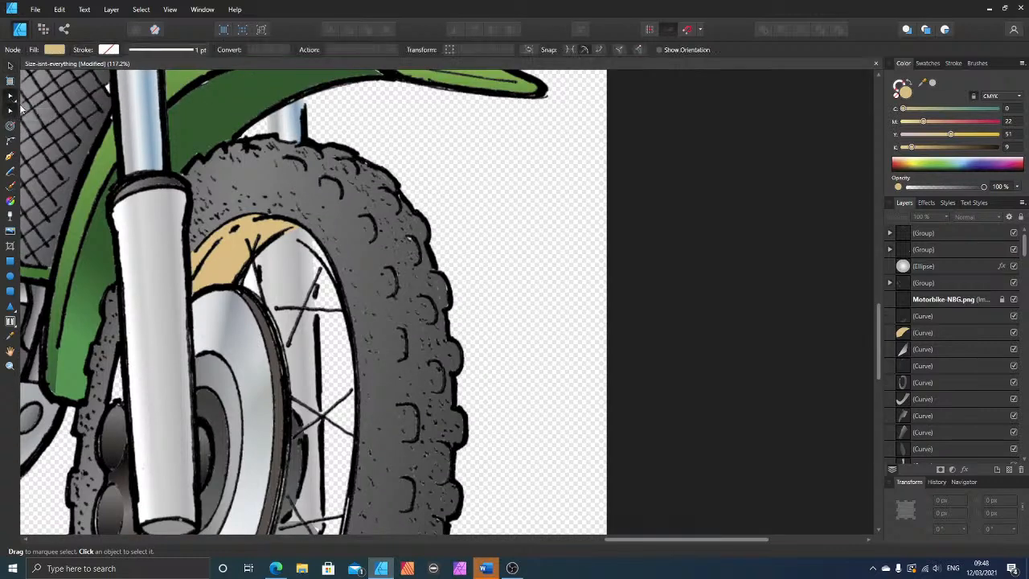
{"action": "left_click", "coordinate": [274, 235]}
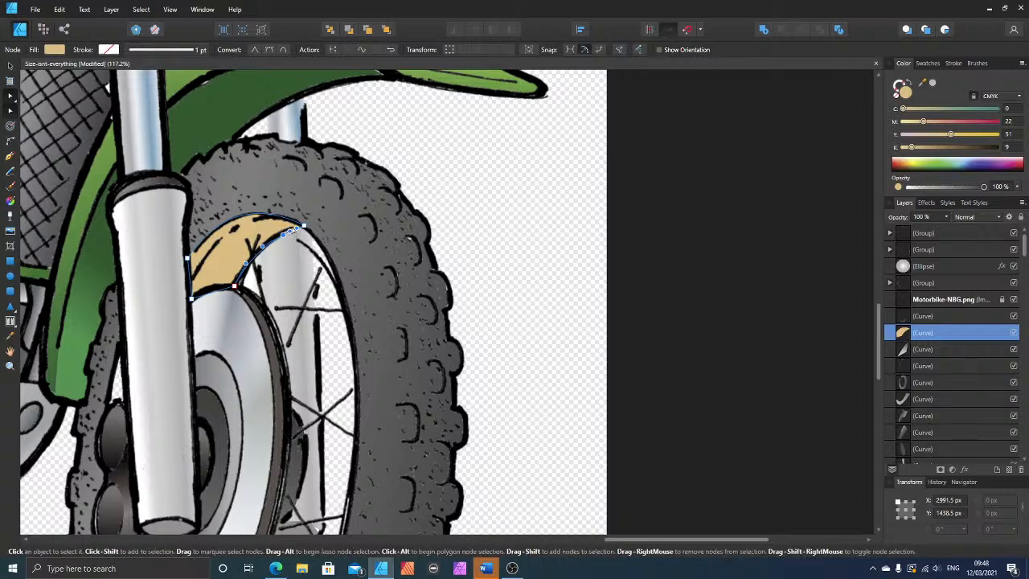
{"action": "left_click", "coordinate": [296, 229]}
{"action": "left_click_drag", "start_coordinate": [297, 228], "coordinate": [343, 289]}
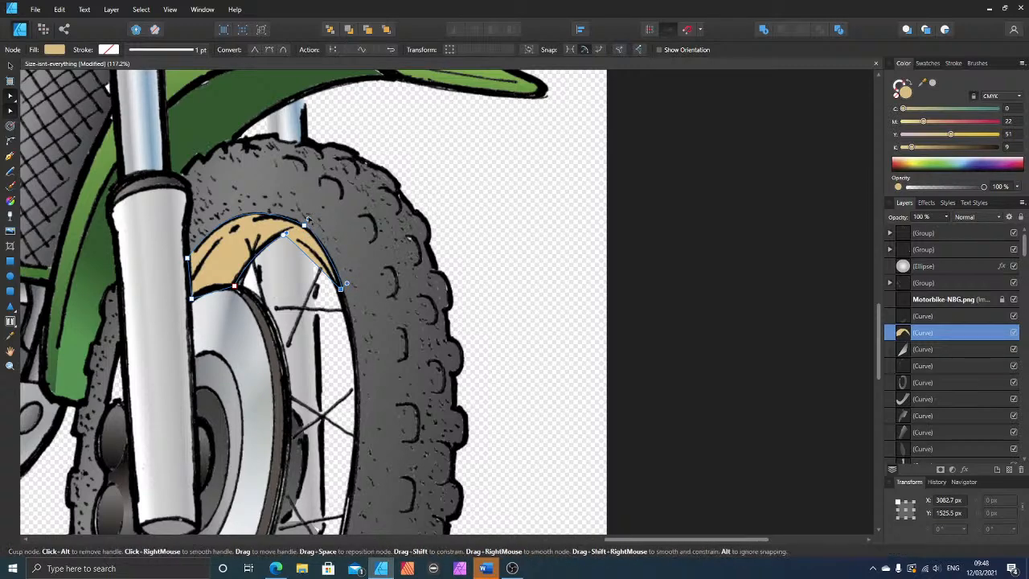
{"action": "left_click_drag", "start_coordinate": [308, 219], "coordinate": [321, 234]}
{"action": "left_click_drag", "start_coordinate": [346, 283], "coordinate": [259, 242]}
{"action": "left_click", "coordinate": [283, 235]}
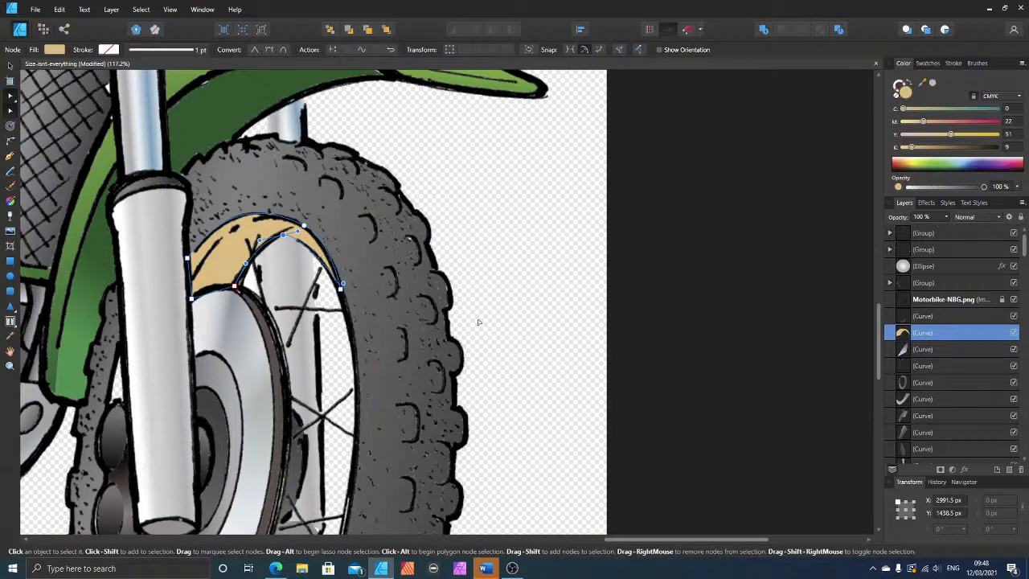
Step: Draw a closed shape over the front wheel's lower rim, from below the brake caliper around the bottom and up the opposite inner edge
{"action": "scroll", "coordinate": [477, 322], "scroll_direction": "down", "scroll_amount": 5}
{"action": "scroll", "coordinate": [434, 330], "scroll_direction": "down", "scroll_amount": 3}
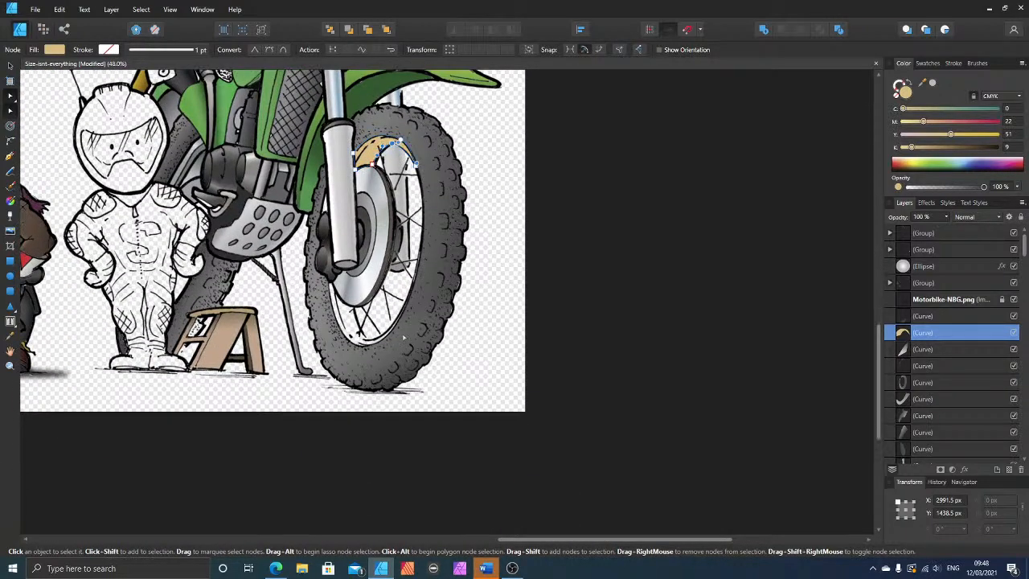
{"action": "scroll", "coordinate": [404, 338], "scroll_direction": "up", "scroll_amount": 4}
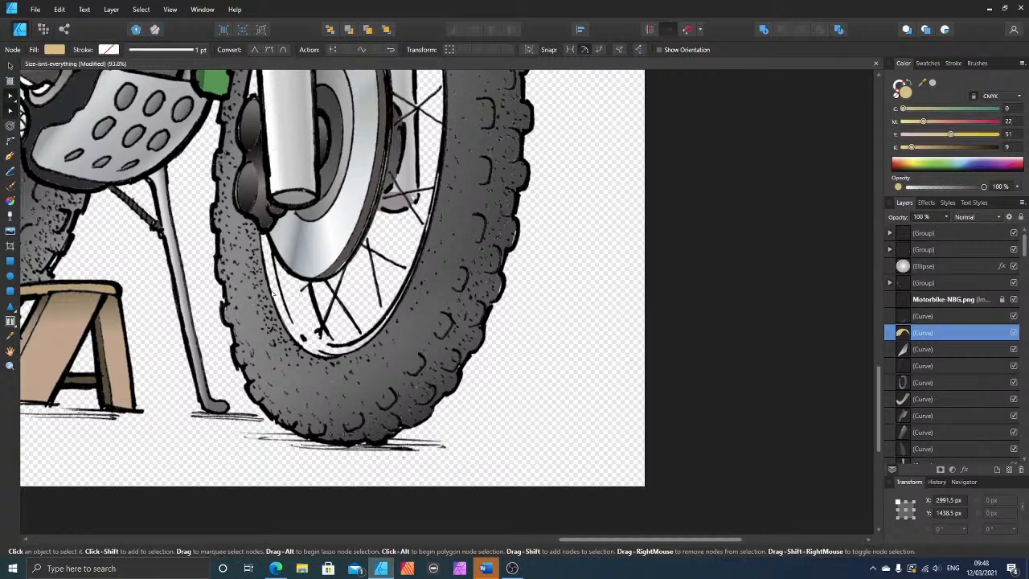
{"action": "scroll", "coordinate": [272, 292], "scroll_direction": "up", "scroll_amount": 1}
{"action": "left_click", "coordinate": [10, 156]}
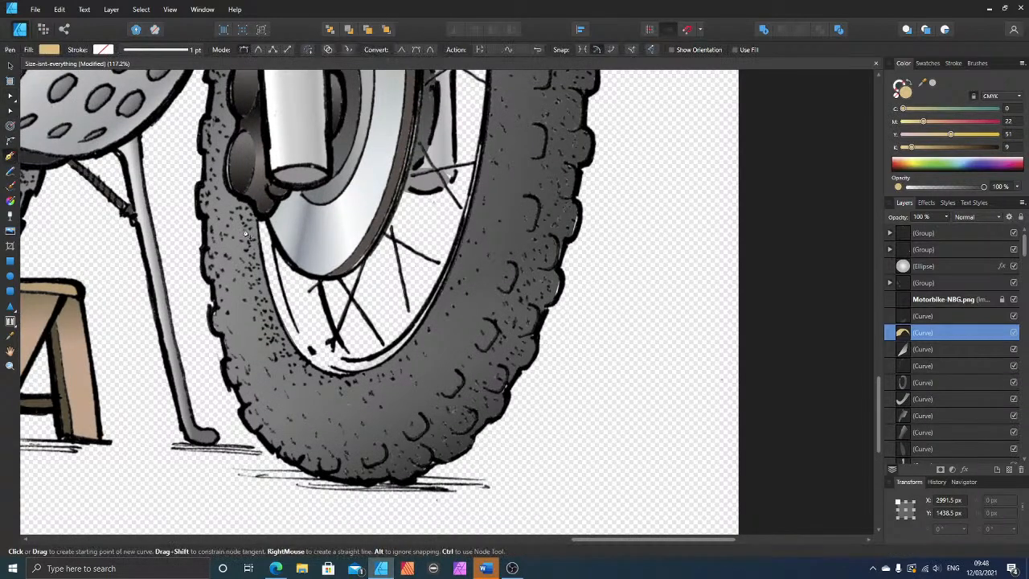
{"action": "left_click", "coordinate": [259, 218]}
{"action": "left_click", "coordinate": [299, 272]}
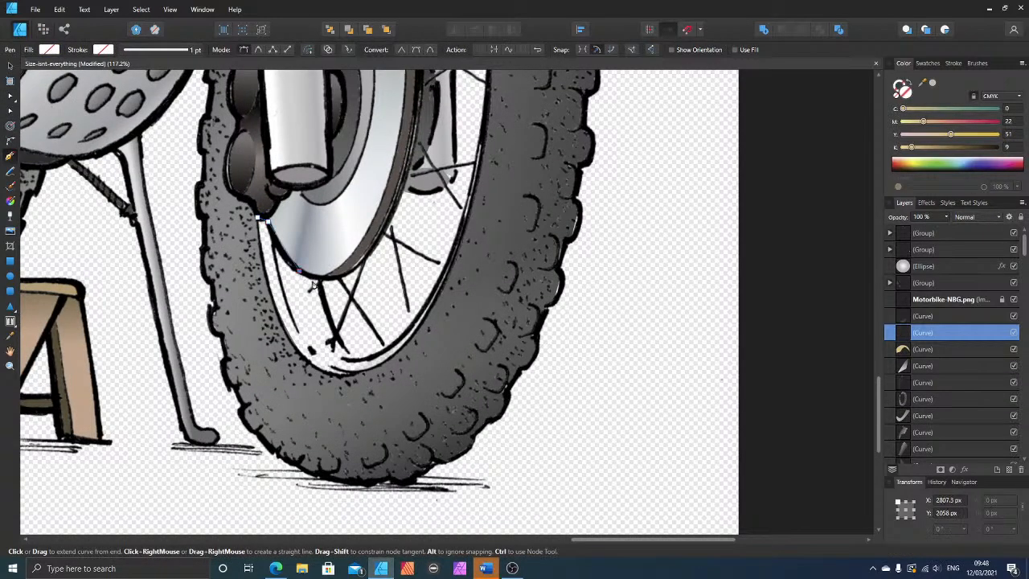
{"action": "left_click", "coordinate": [329, 309]}
{"action": "left_click", "coordinate": [358, 358]}
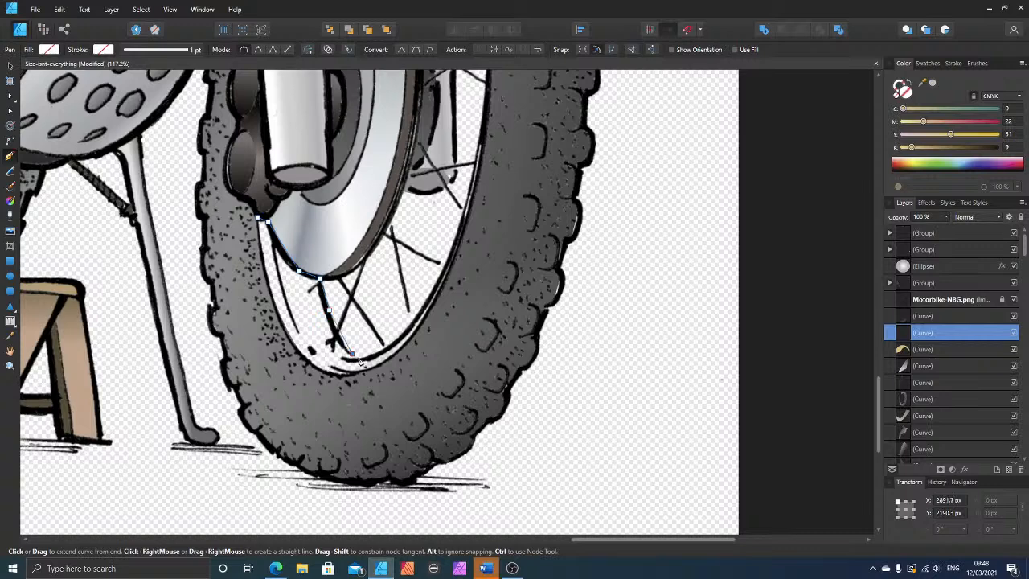
{"action": "left_click", "coordinate": [460, 233]}
{"action": "left_click", "coordinate": [260, 246]}
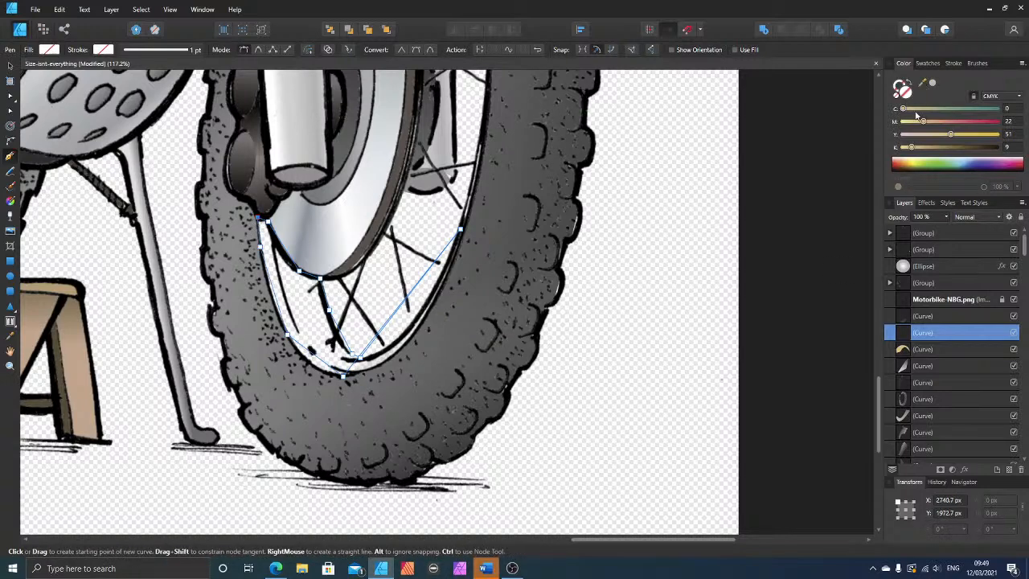
Step: Sample the tan colour from the upper rim shape and apply it as the lower rim shape's fill
{"action": "scroll", "coordinate": [809, 121], "scroll_direction": "up", "scroll_amount": 5}
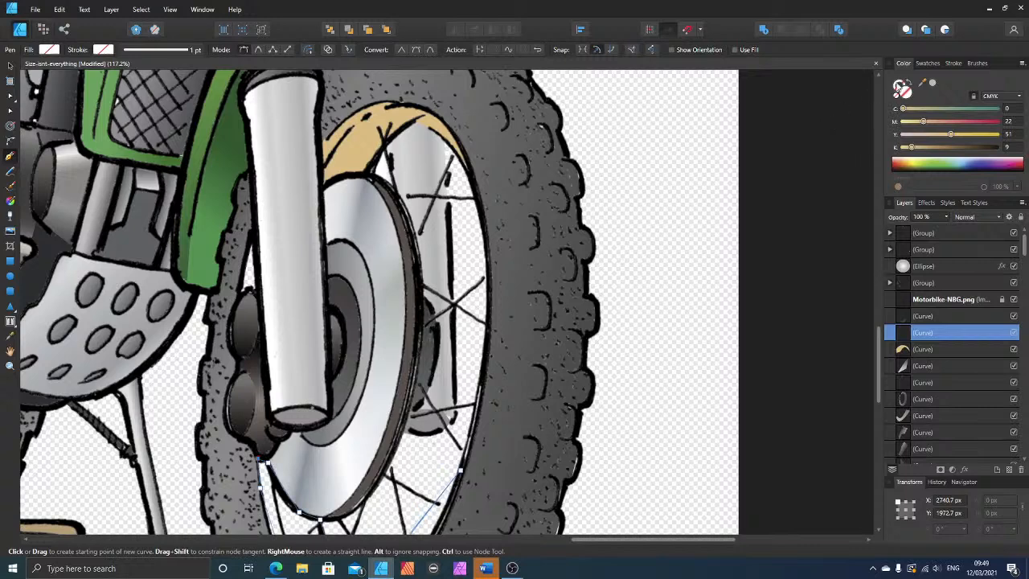
{"action": "left_click_drag", "start_coordinate": [921, 83], "coordinate": [361, 139]}
{"action": "left_click", "coordinate": [933, 85]}
{"action": "scroll", "coordinate": [620, 264], "scroll_direction": "down", "scroll_amount": 4}
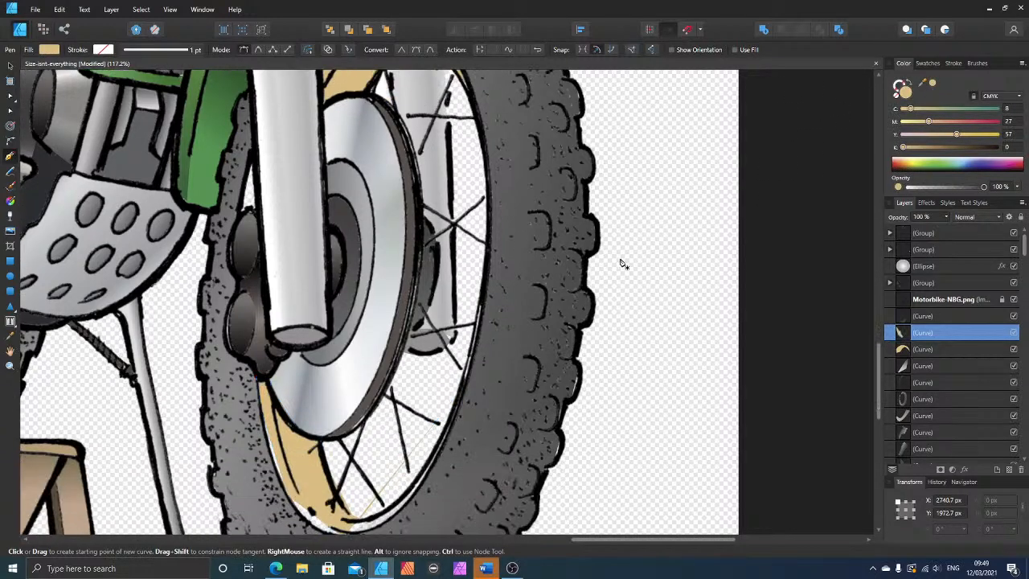
Step: Bend the lower rim shape's outer and inner edges into a thin band following the tyre's inner line, then deselect it
{"action": "key", "text": "a"}
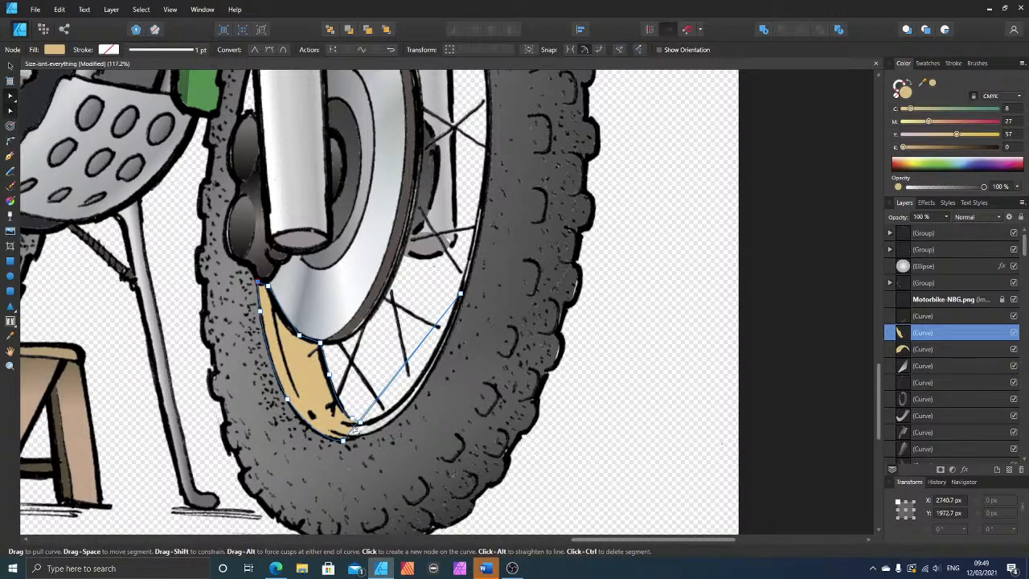
{"action": "left_click_drag", "start_coordinate": [355, 428], "coordinate": [372, 443]}
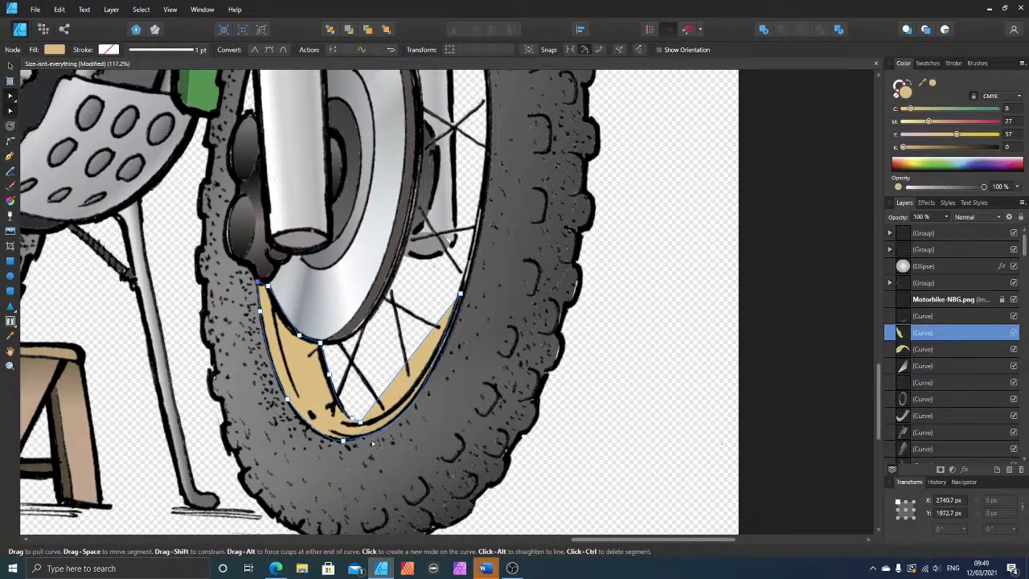
{"action": "left_click_drag", "start_coordinate": [392, 381], "coordinate": [398, 406]}
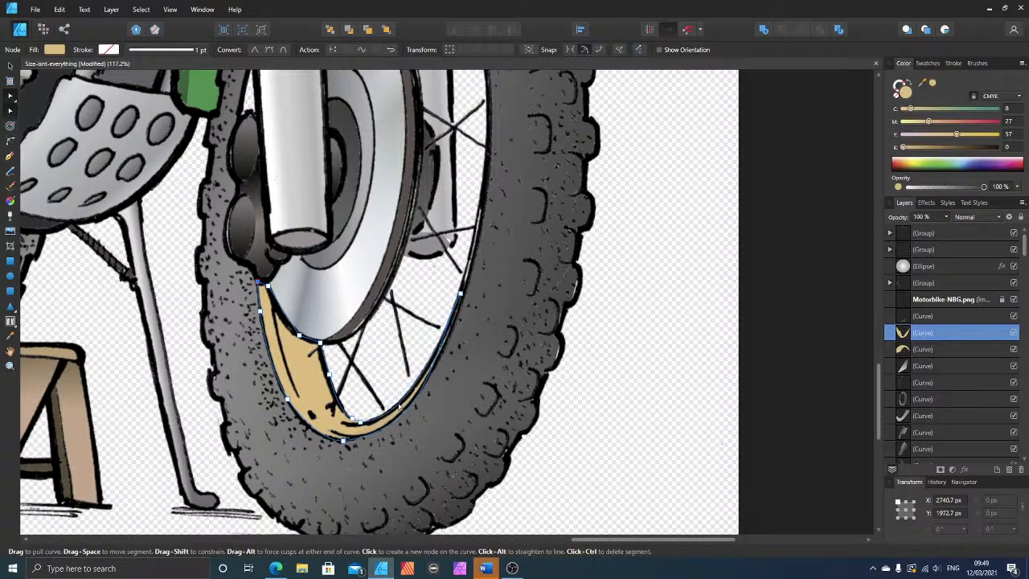
{"action": "left_click", "coordinate": [675, 316]}
Step: Add a node to the dark green panel shape's bottom edge beside the engine guard and pull it down to the drawn corner
{"action": "scroll", "coordinate": [664, 318], "scroll_direction": "down", "scroll_amount": 5}
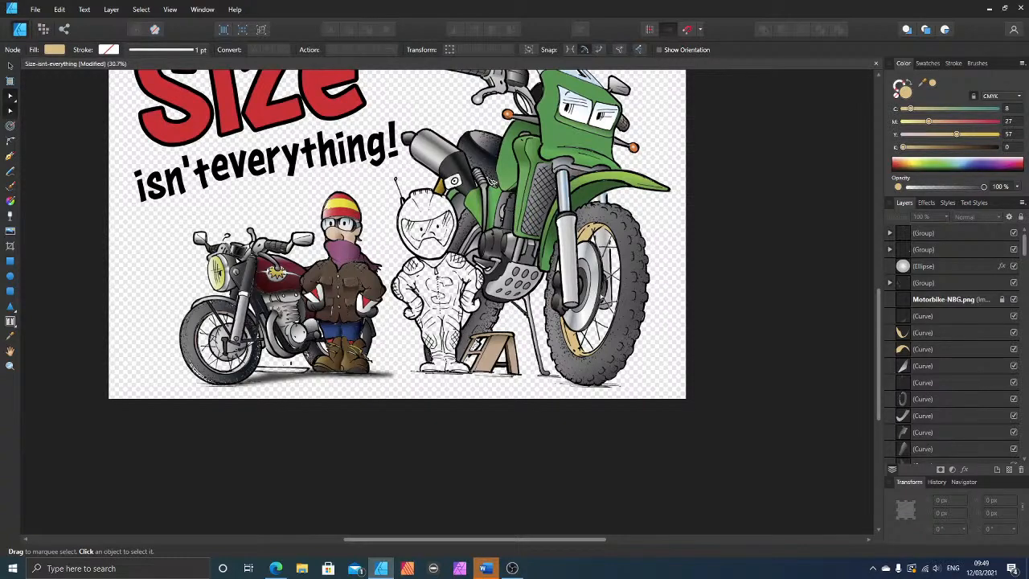
{"action": "scroll", "coordinate": [611, 270], "scroll_direction": "up", "scroll_amount": 4}
{"action": "scroll", "coordinate": [505, 259], "scroll_direction": "up", "scroll_amount": 3}
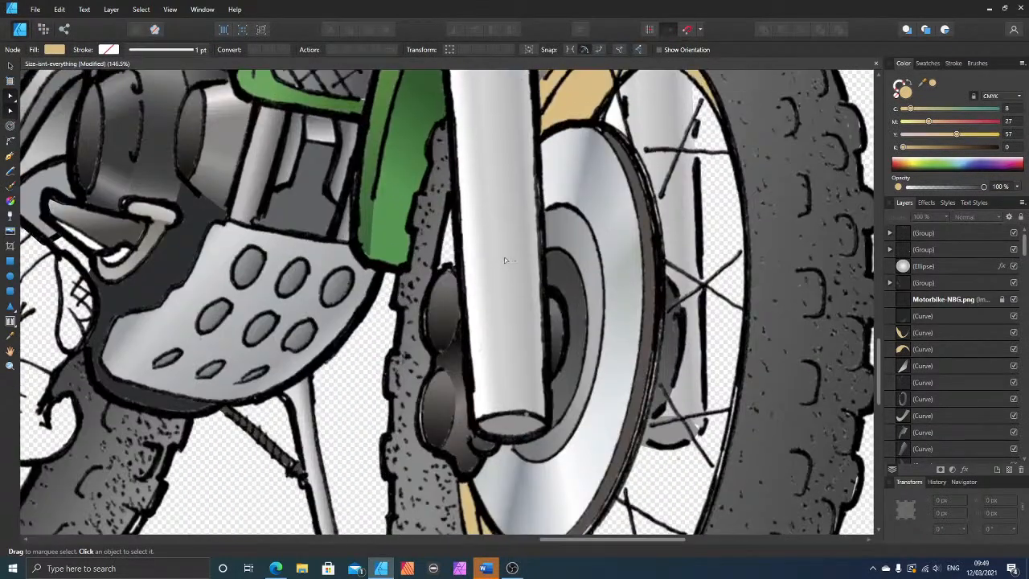
{"action": "scroll", "coordinate": [505, 260], "scroll_direction": "up", "scroll_amount": 1}
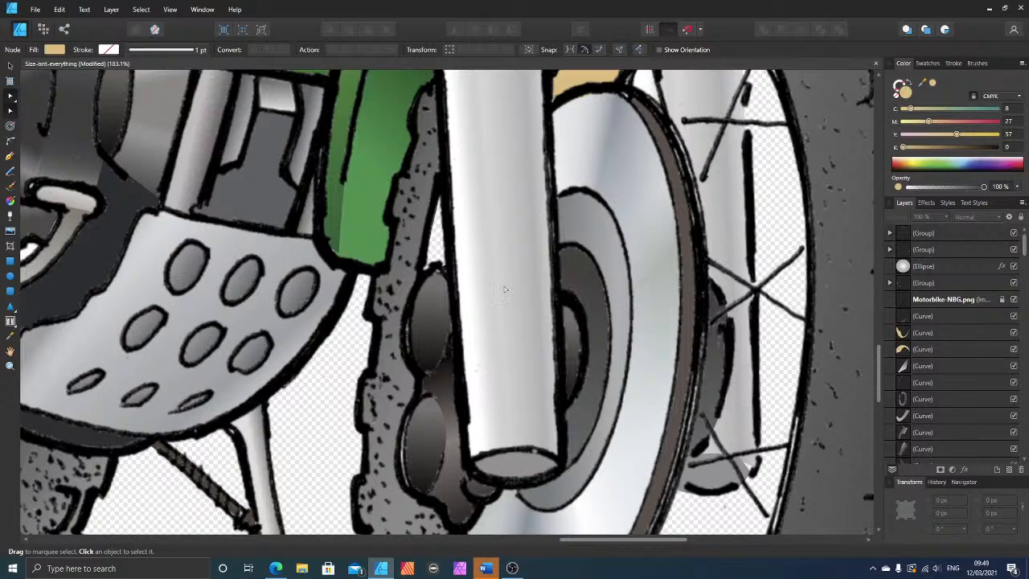
{"action": "left_click", "coordinate": [336, 241]}
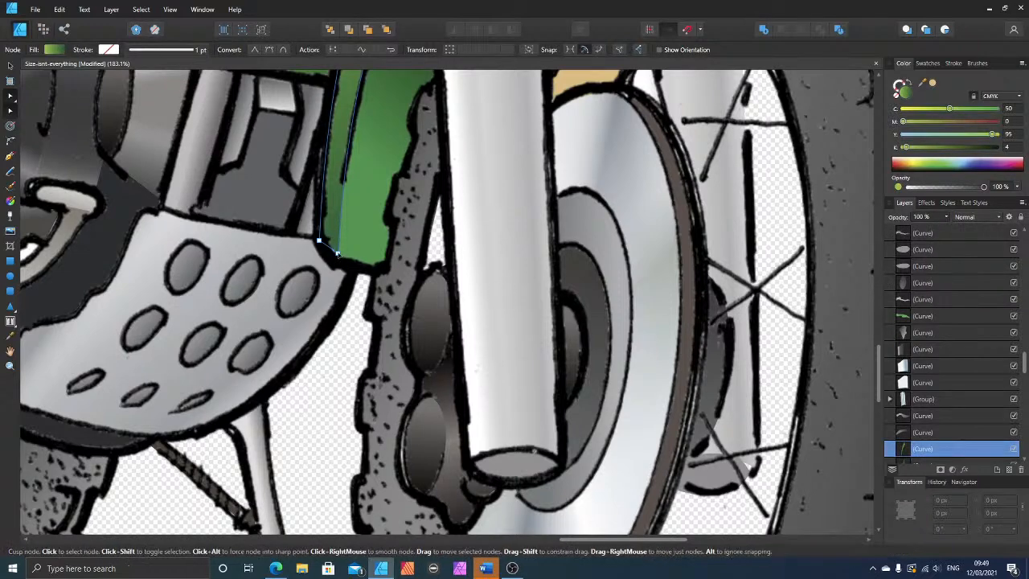
{"action": "left_click", "coordinate": [334, 252]}
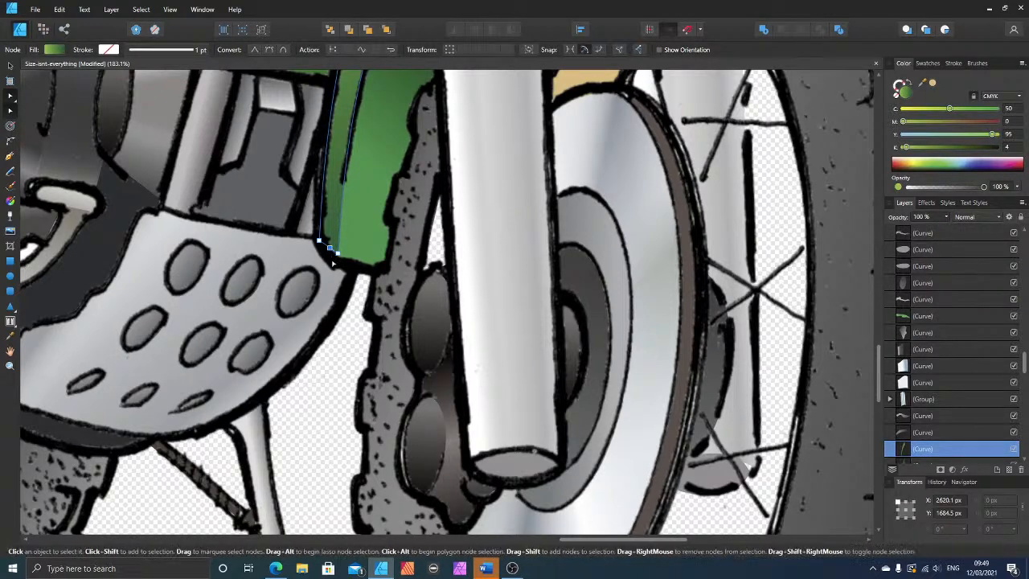
{"action": "left_click_drag", "start_coordinate": [328, 246], "coordinate": [330, 259]}
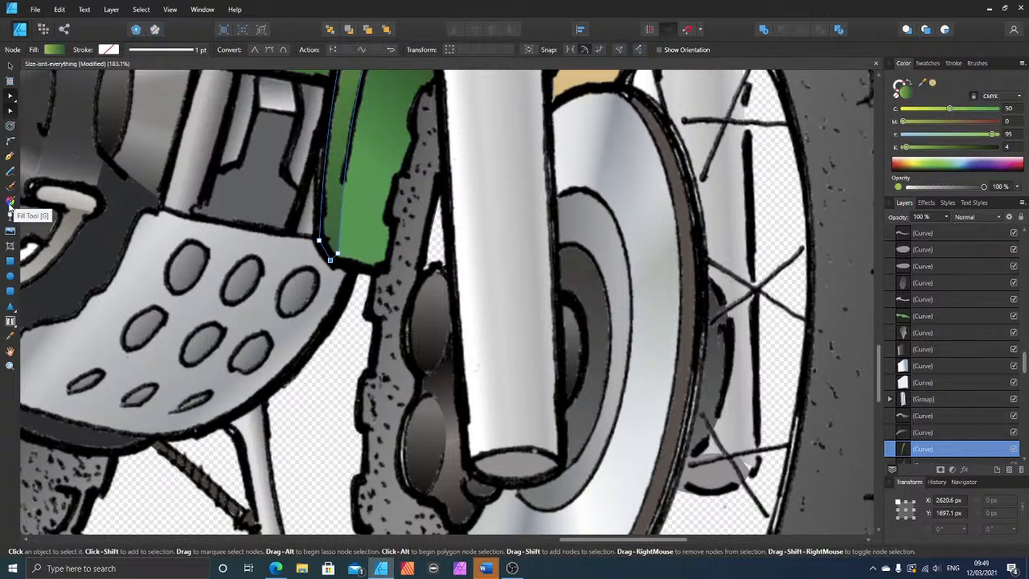
Step: Draw a closed triangular shape over the gap between the front tyre and the fork leg, just above the brake caliper
{"action": "left_click", "coordinate": [10, 156]}
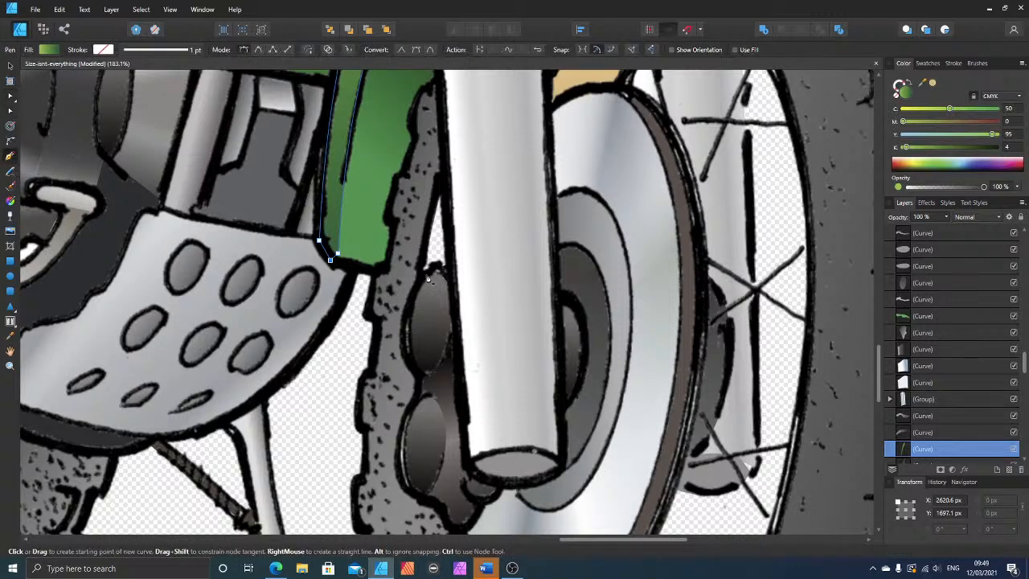
{"action": "left_click_drag", "start_coordinate": [422, 277], "coordinate": [440, 267]}
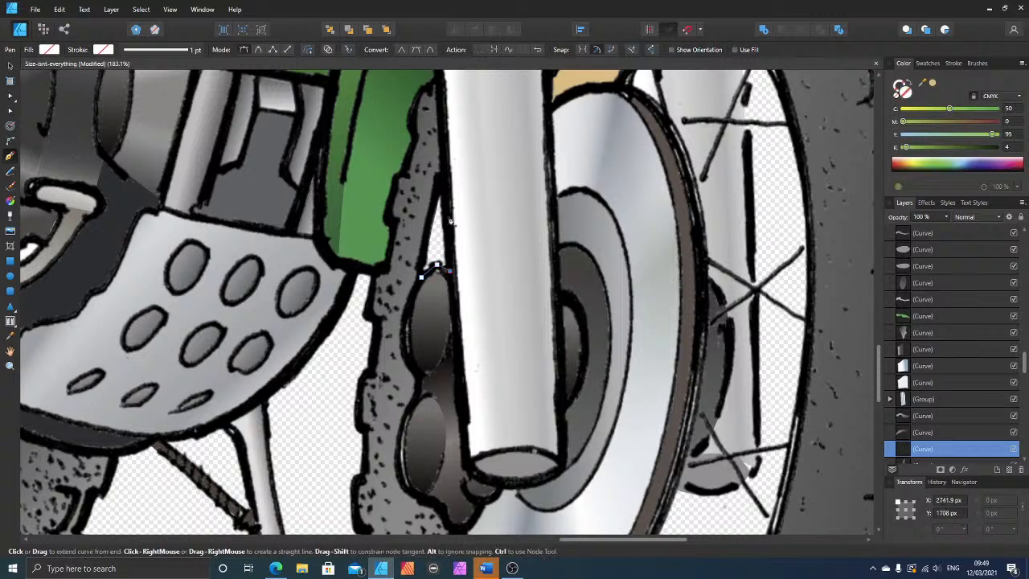
{"action": "left_click", "coordinate": [443, 184]}
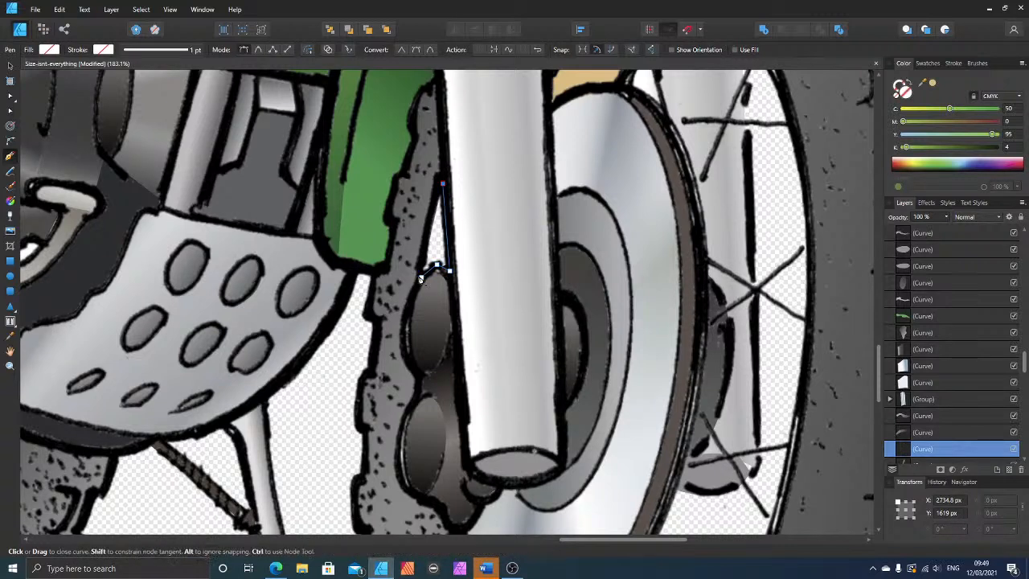
{"action": "left_click", "coordinate": [420, 279]}
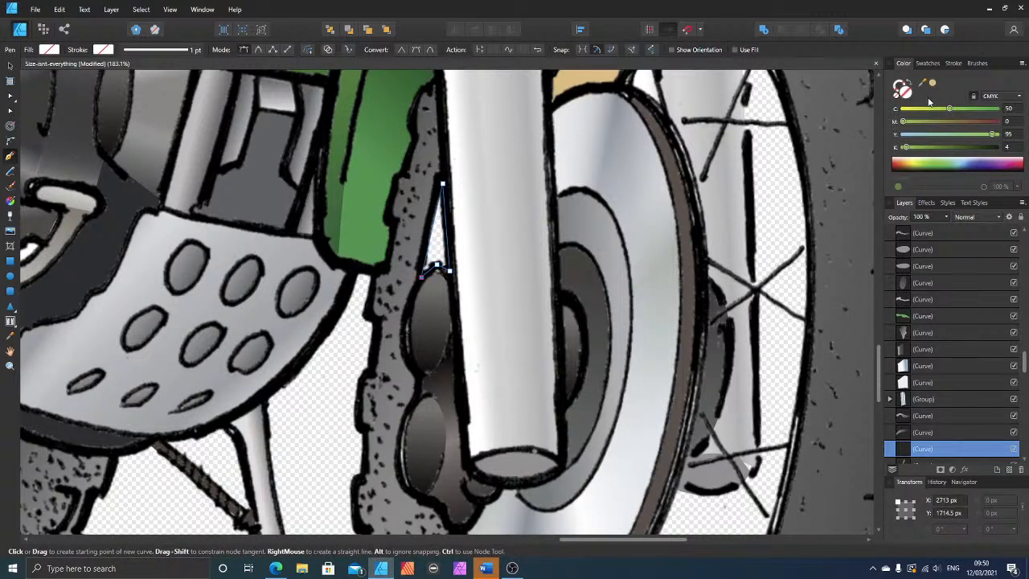
Step: Fill the triangular shape with the dark colour sampled from the brake caliper and bend its tyre-side edge outward to the drawn line
{"action": "left_click_drag", "start_coordinate": [924, 83], "coordinate": [427, 334]}
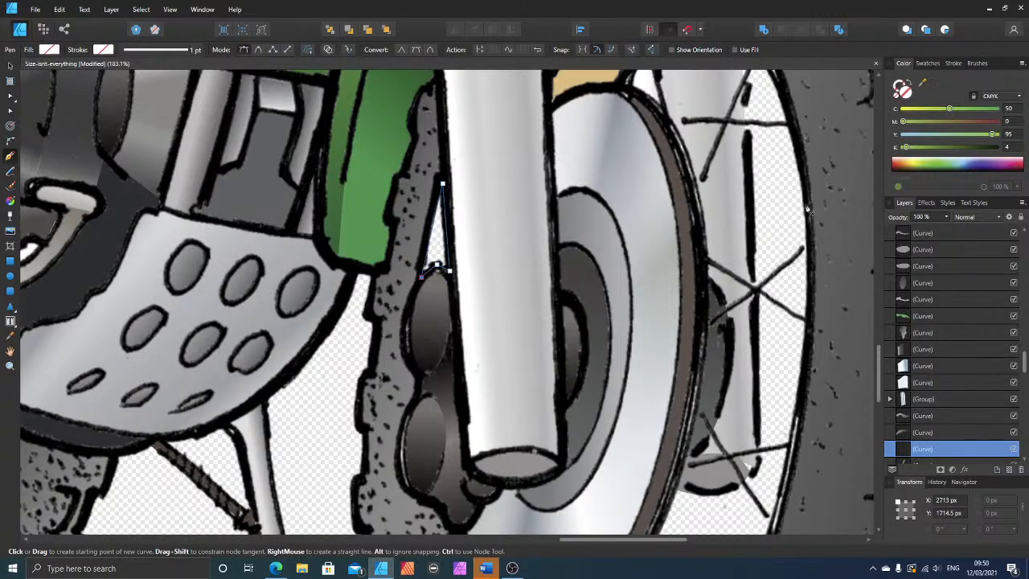
{"action": "left_click", "coordinate": [929, 85]}
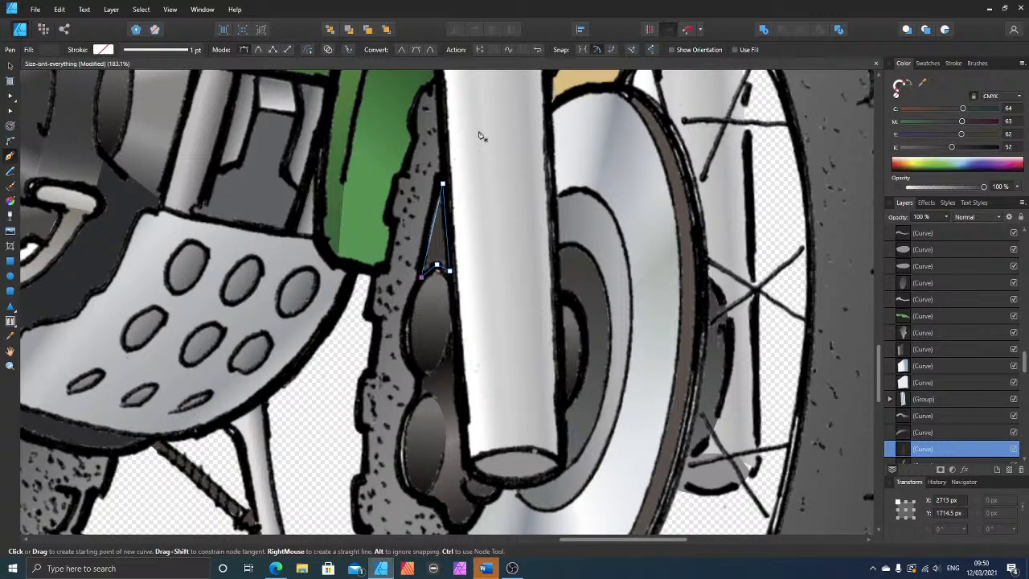
{"action": "left_click", "coordinate": [11, 111]}
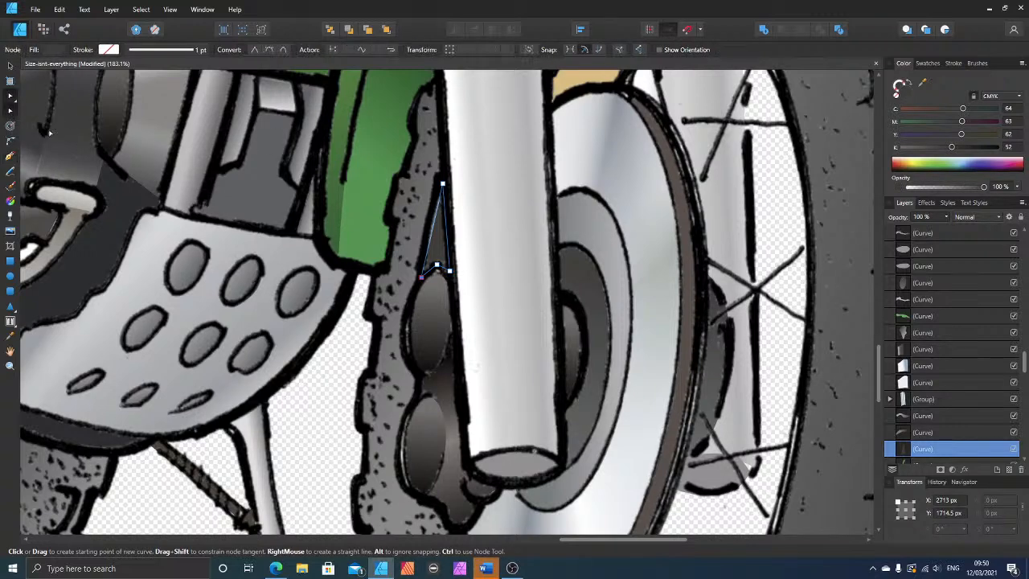
{"action": "left_click", "coordinate": [429, 233]}
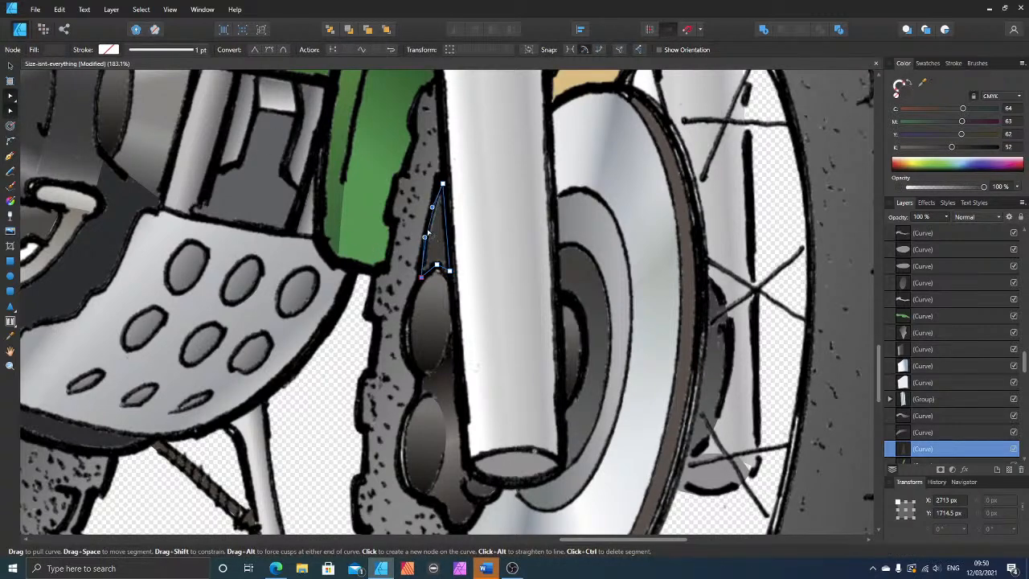
Step: Select the grey rear rim shape behind the engine and fill it with the tan sampled from the front wheel's rim
{"action": "scroll", "coordinate": [349, 337], "scroll_direction": "down", "scroll_amount": 5}
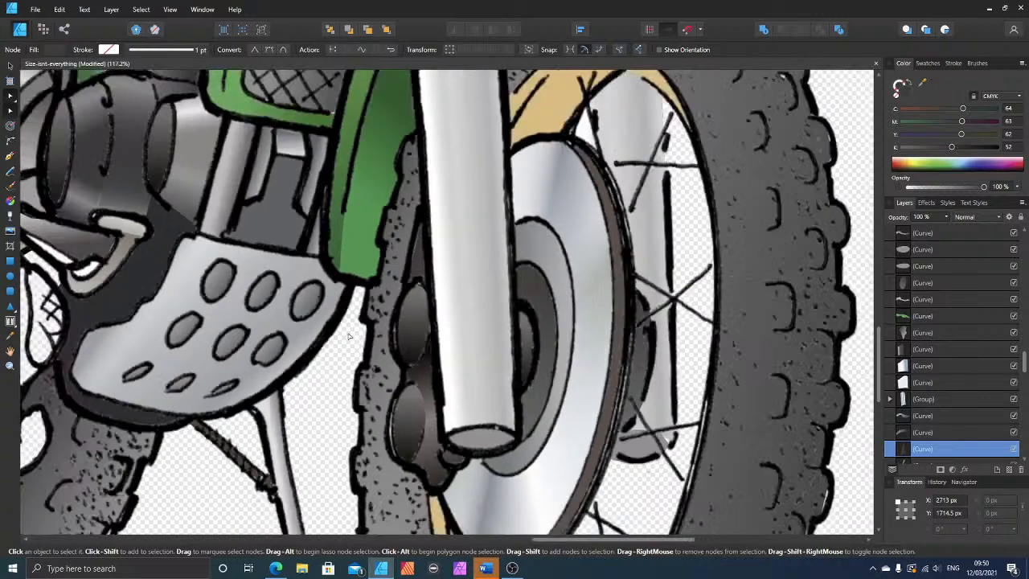
{"action": "scroll", "coordinate": [680, 306], "scroll_direction": "down", "scroll_amount": 2}
{"action": "scroll", "coordinate": [672, 303], "scroll_direction": "down", "scroll_amount": 2}
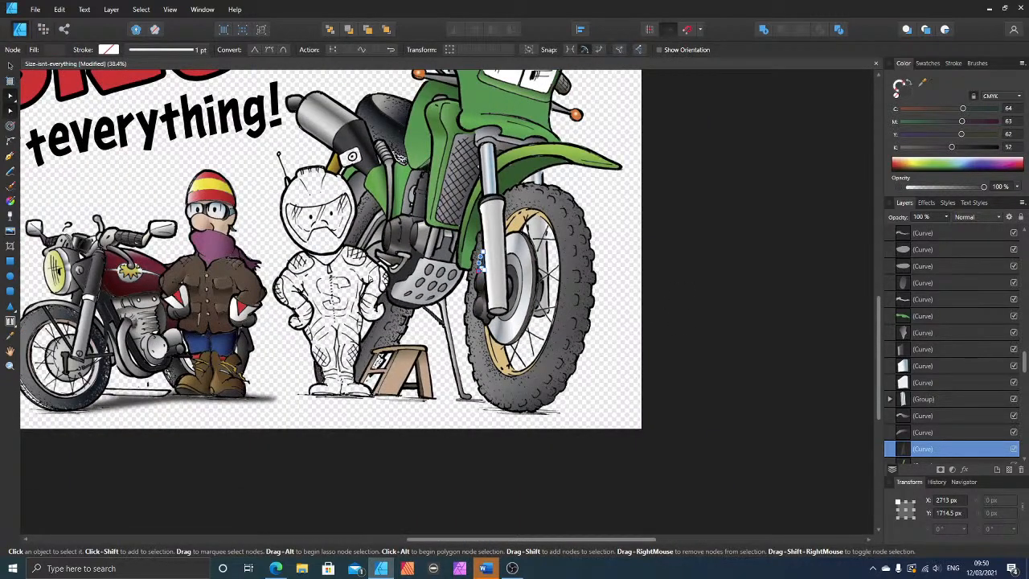
{"action": "scroll", "coordinate": [479, 261], "scroll_direction": "up", "scroll_amount": 2}
{"action": "left_click", "coordinate": [385, 211]}
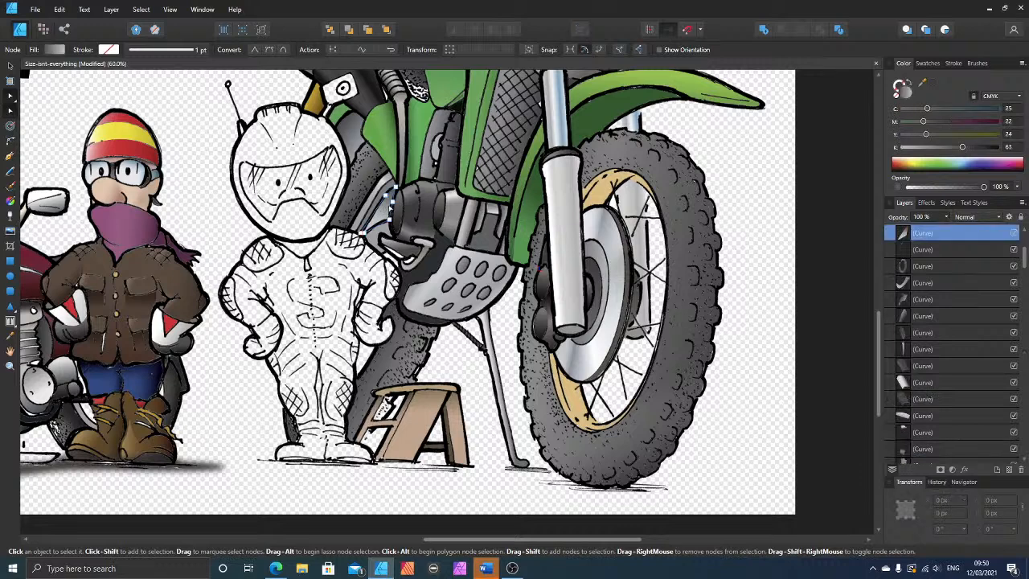
{"action": "left_click_drag", "start_coordinate": [789, 129], "coordinate": [602, 194]}
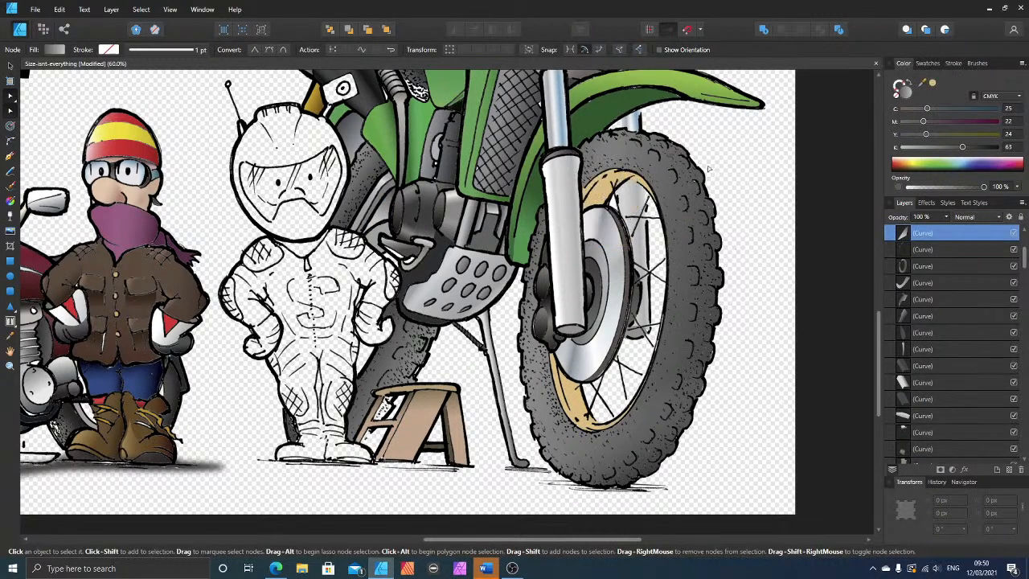
{"action": "left_click", "coordinate": [931, 84]}
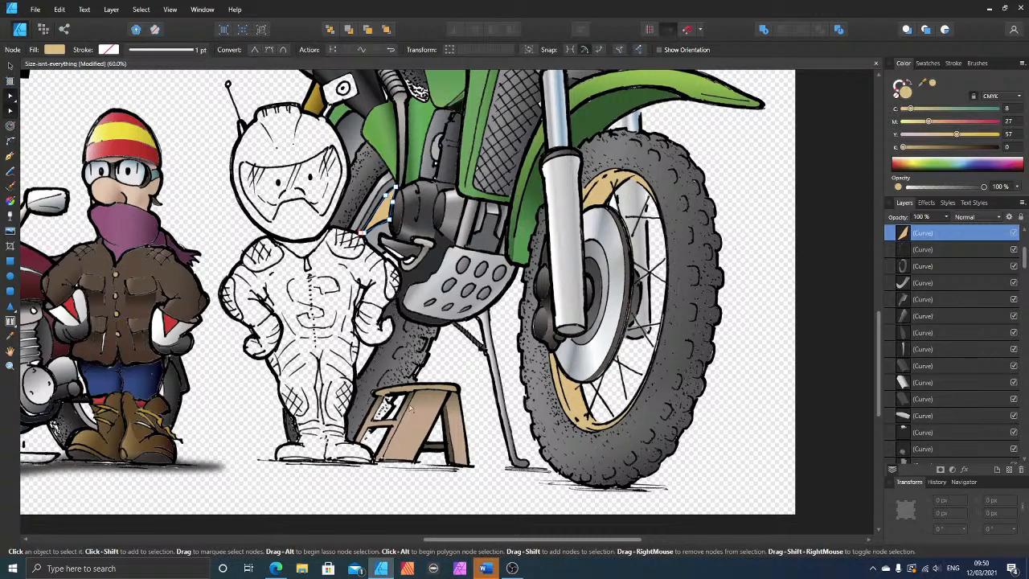
Step: Draw a closed shape in the gap between the rider's leg, glove and rear tyre and fill it with the rim's tan
{"action": "scroll", "coordinate": [375, 390], "scroll_direction": "up", "scroll_amount": 3}
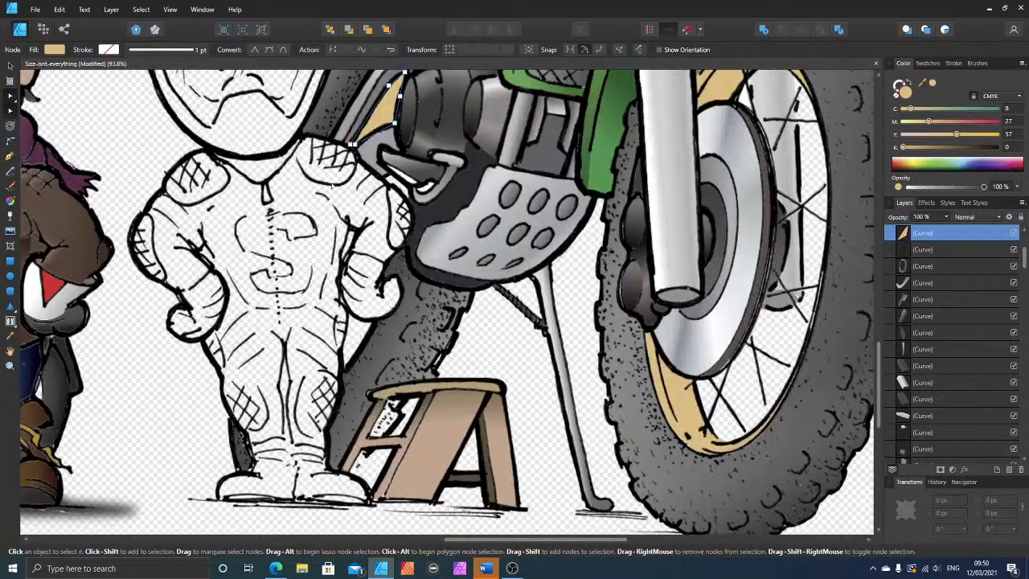
{"action": "left_click", "coordinate": [11, 156]}
{"action": "left_click", "coordinate": [344, 378]}
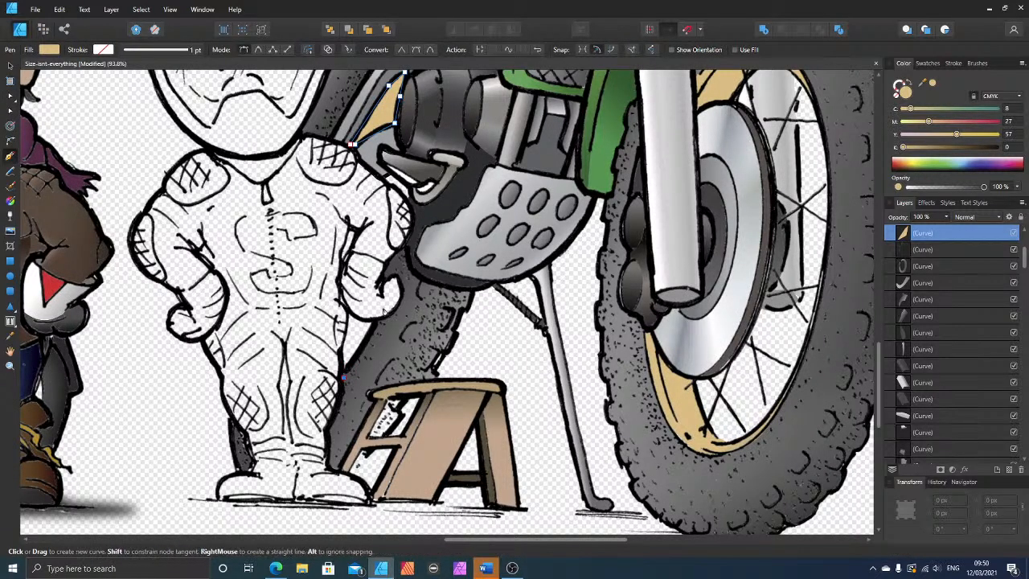
{"action": "left_click", "coordinate": [376, 320]}
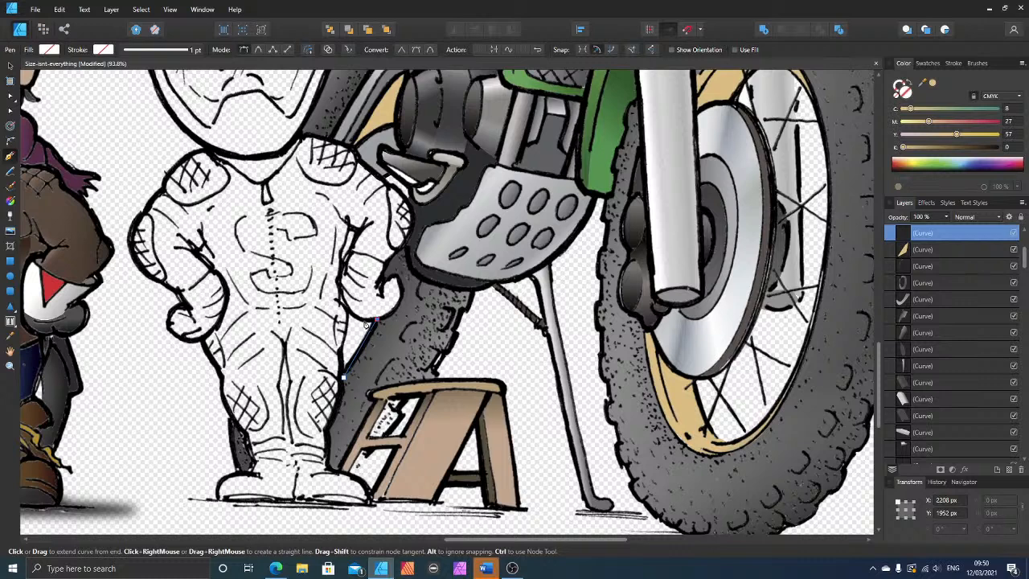
{"action": "left_click", "coordinate": [364, 320]}
{"action": "left_click", "coordinate": [341, 357]}
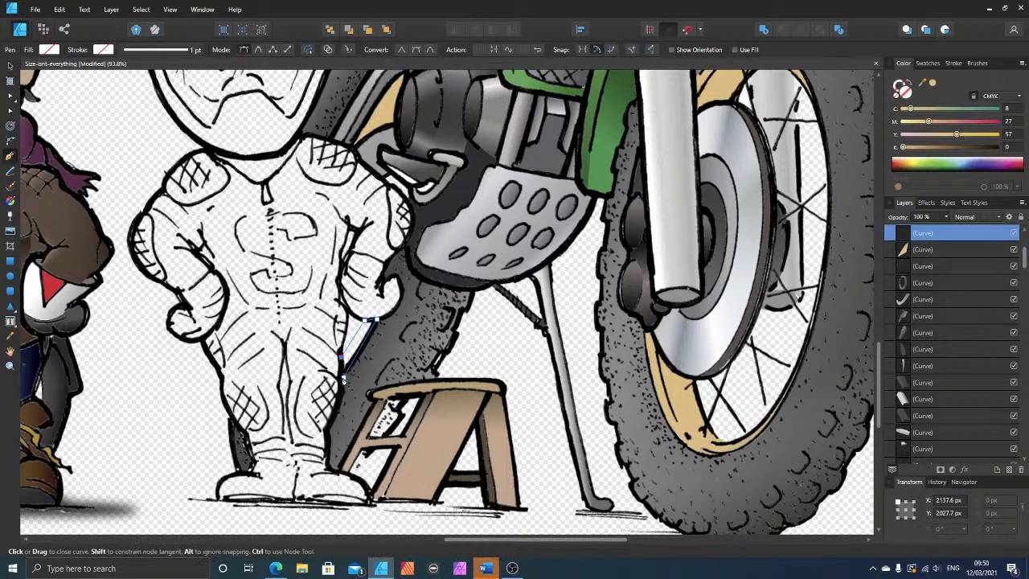
{"action": "left_click", "coordinate": [344, 377]}
{"action": "left_click", "coordinate": [933, 84]}
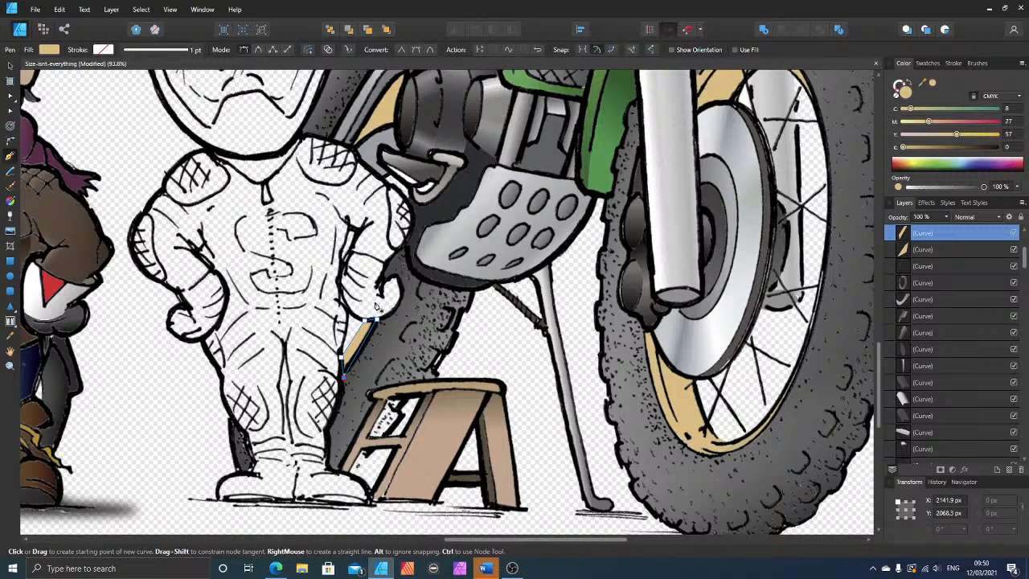
Step: Give the small tan rear rim shape a black Outline effect with a 6 px radius
{"action": "left_click", "coordinate": [10, 65]}
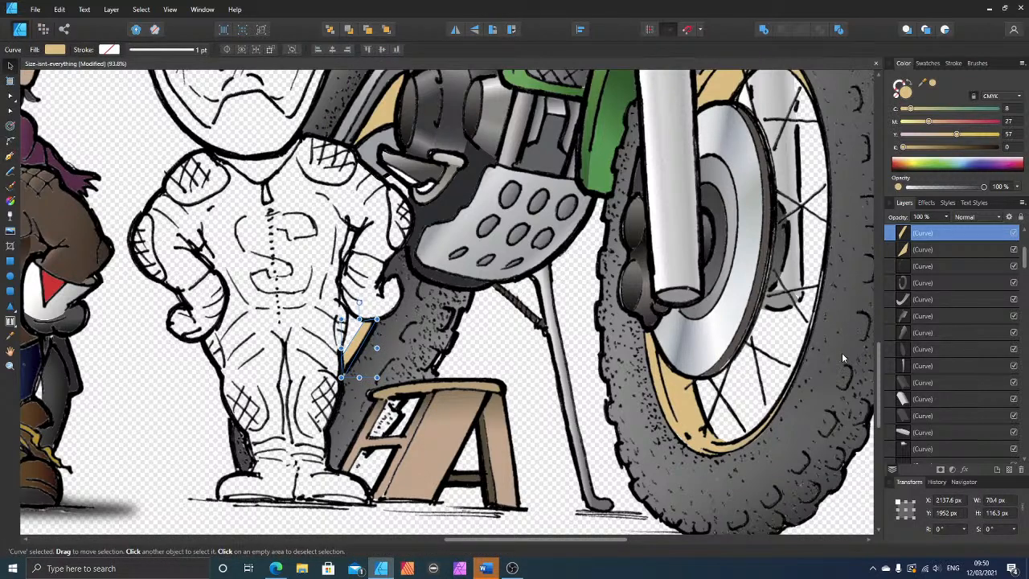
{"action": "left_click", "coordinate": [927, 203]}
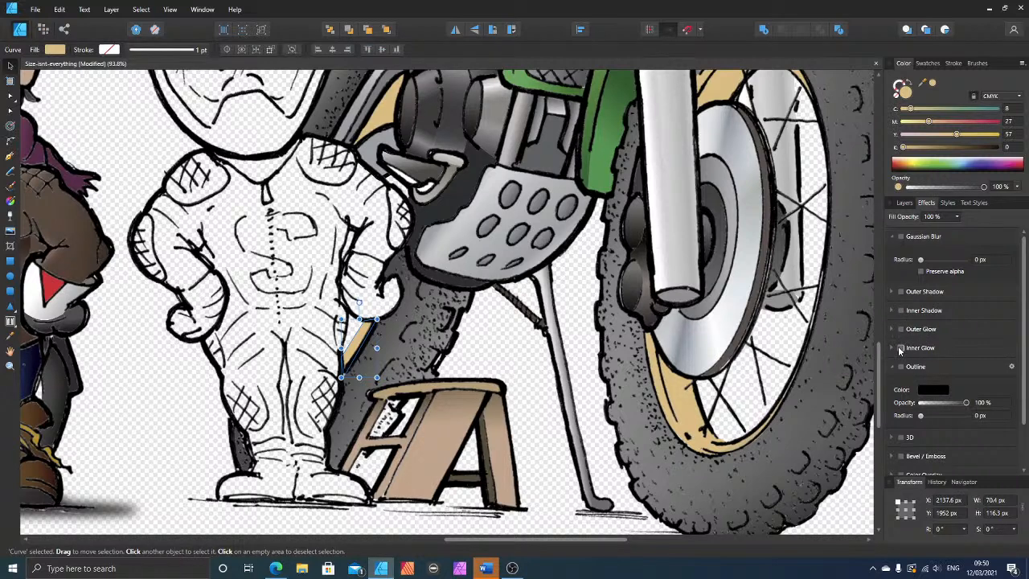
{"action": "left_click_drag", "start_coordinate": [922, 417], "coordinate": [936, 419]}
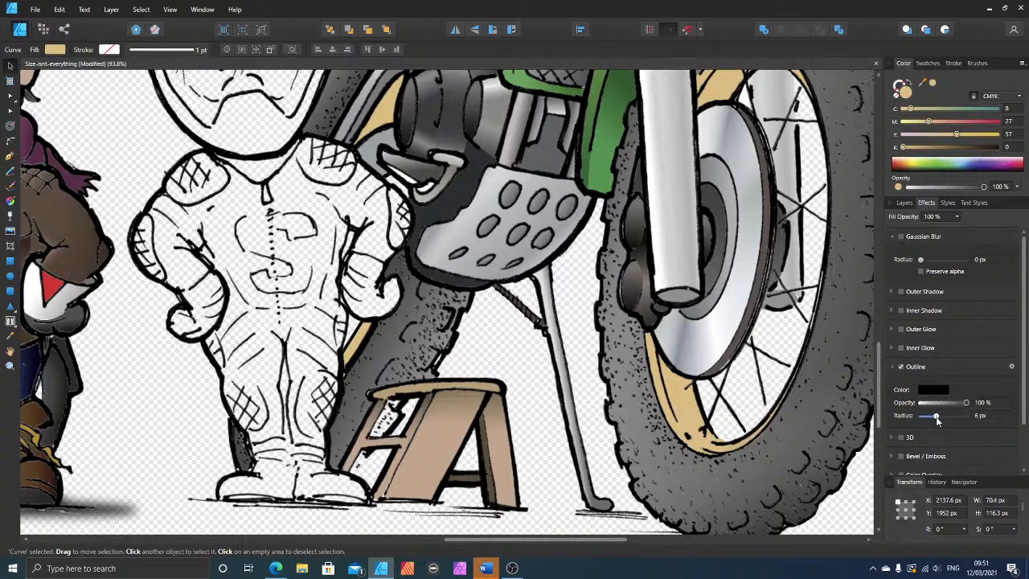
Step: Draw a closed four-cornered shape over the step stool's lower side opening, down to the rider's boot
{"action": "scroll", "coordinate": [409, 418], "scroll_direction": "up", "scroll_amount": 6}
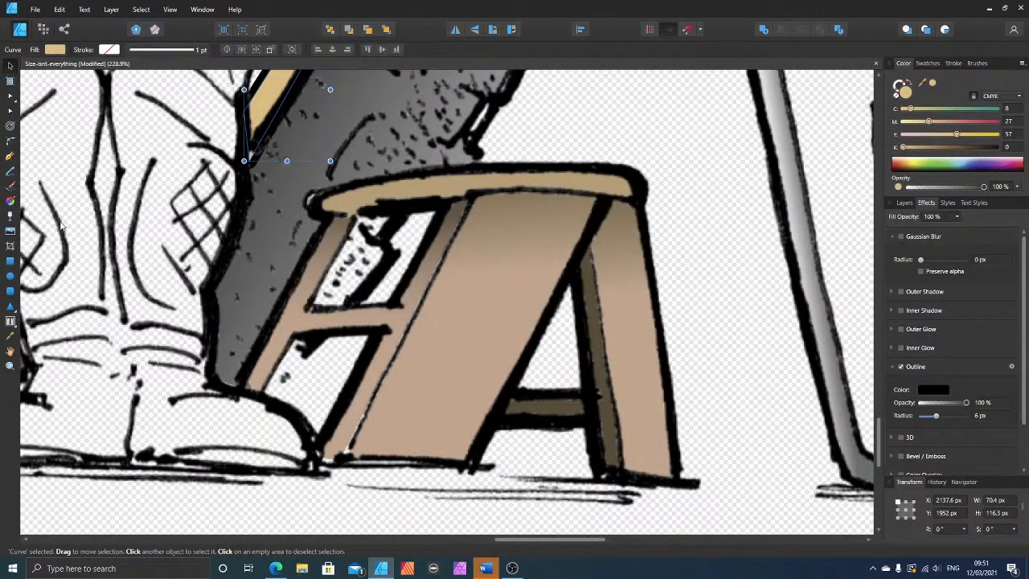
{"action": "left_click", "coordinate": [11, 155]}
{"action": "key", "text": "Escape"}
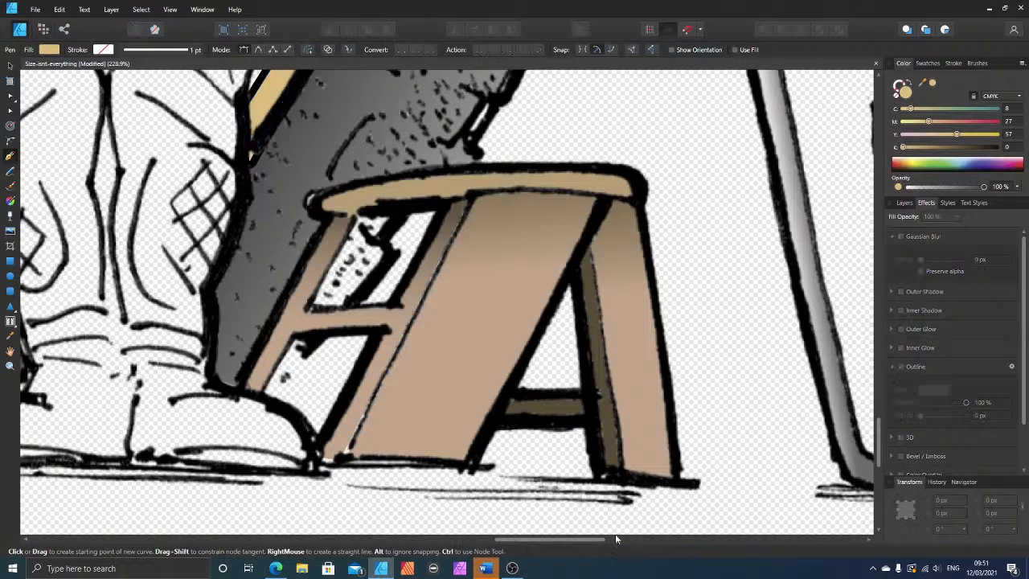
{"action": "left_click", "coordinate": [294, 335]}
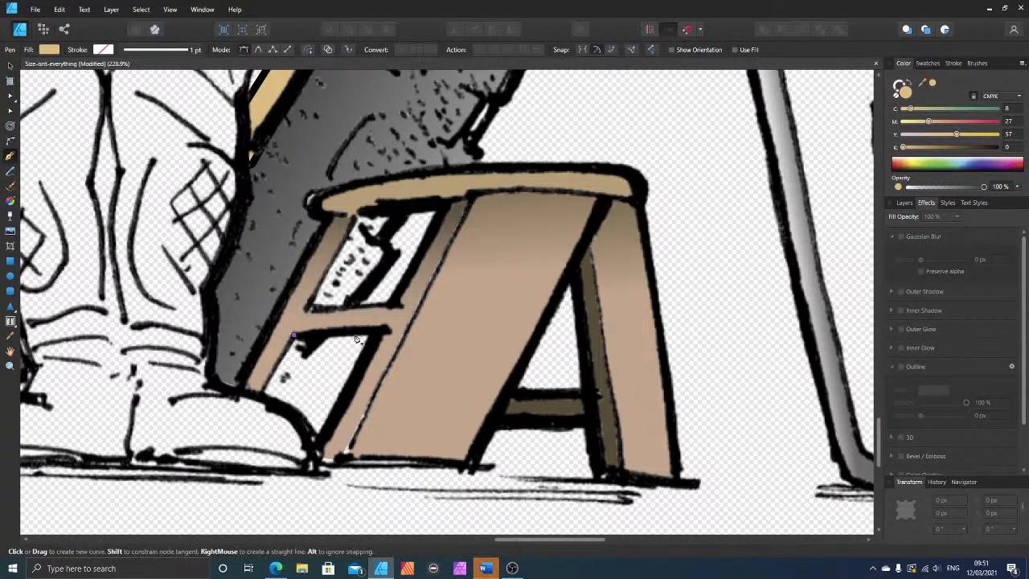
{"action": "left_click", "coordinate": [365, 331]}
{"action": "left_click", "coordinate": [312, 434]}
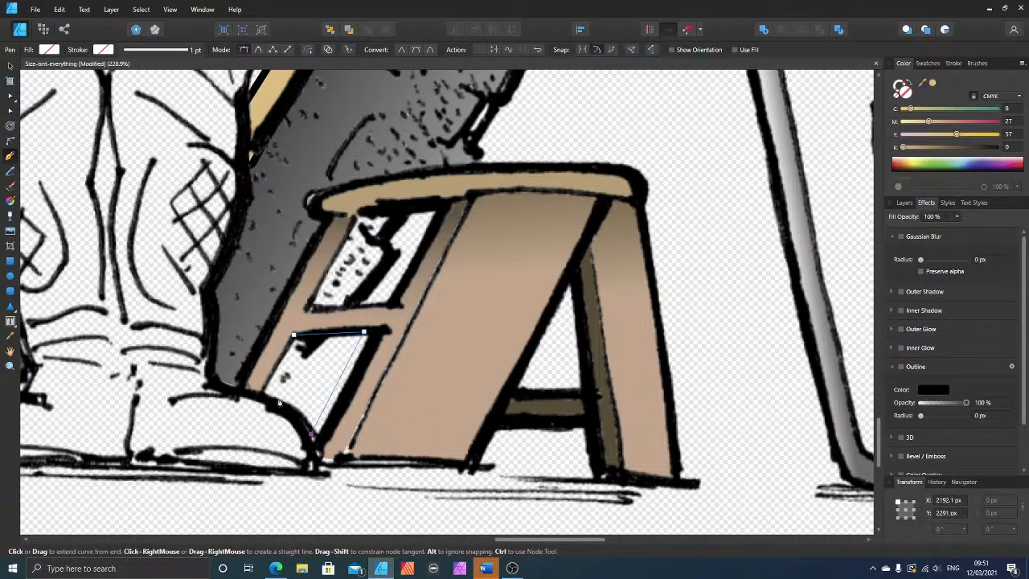
{"action": "left_click", "coordinate": [259, 396]}
{"action": "left_click", "coordinate": [293, 335]}
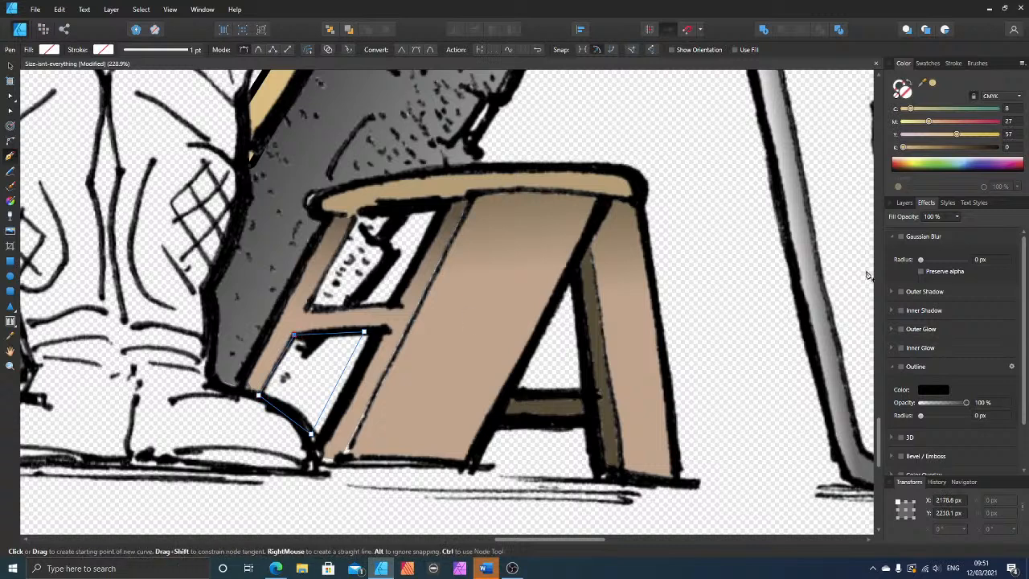
Step: Fill the opening's shape with a brown sampled from the stool's broad front board and apply a 1.4 px Gaussian Blur
{"action": "left_click", "coordinate": [932, 84]}
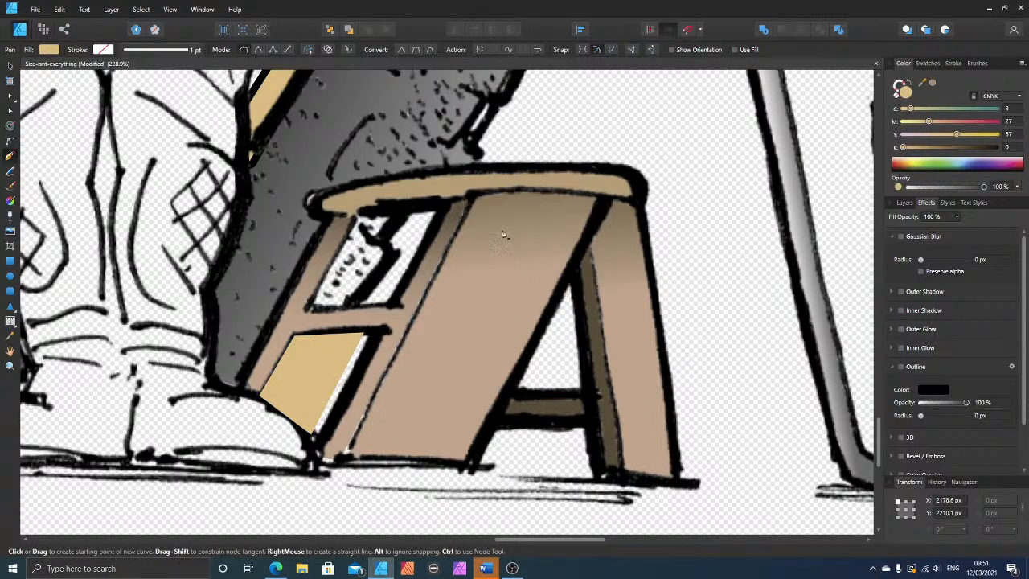
{"action": "left_click_drag", "start_coordinate": [931, 85], "coordinate": [499, 265]}
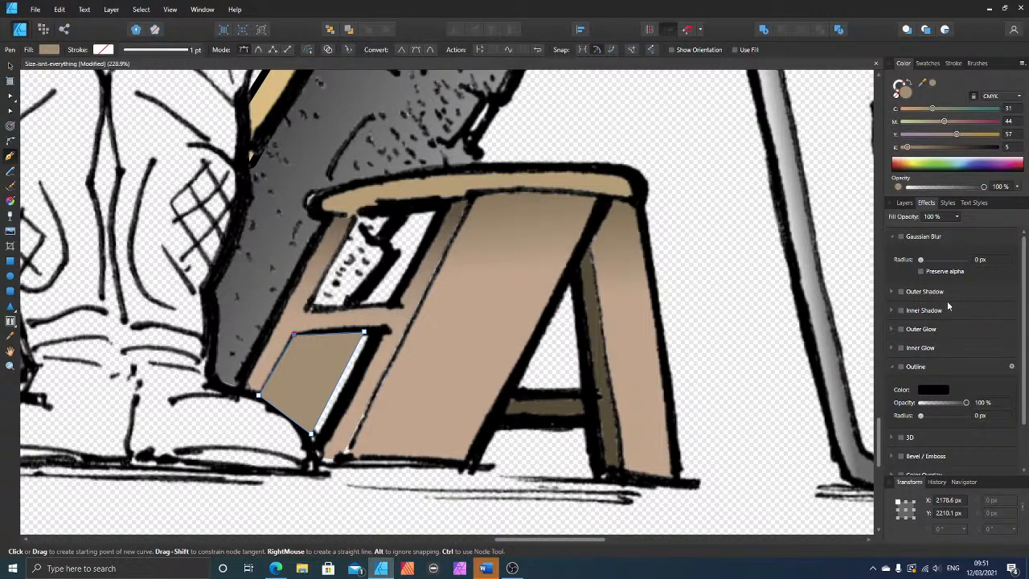
{"action": "left_click", "coordinate": [901, 237]}
{"action": "left_click_drag", "start_coordinate": [921, 260], "coordinate": [931, 260]}
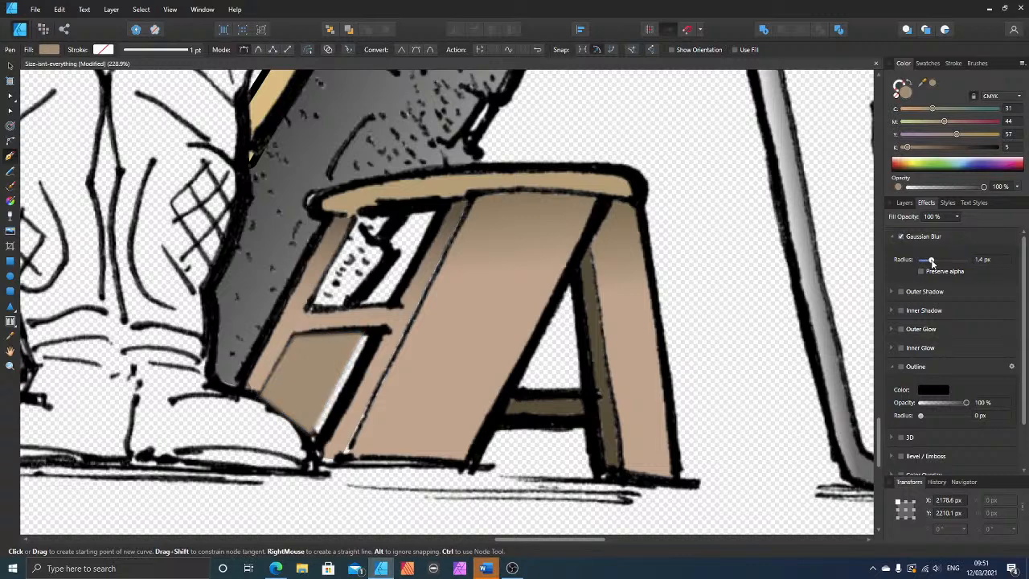
Step: Adjust the corner nodes of the stool's lower side opening shape so they sit inside the black ink lines
{"action": "left_click", "coordinate": [11, 112]}
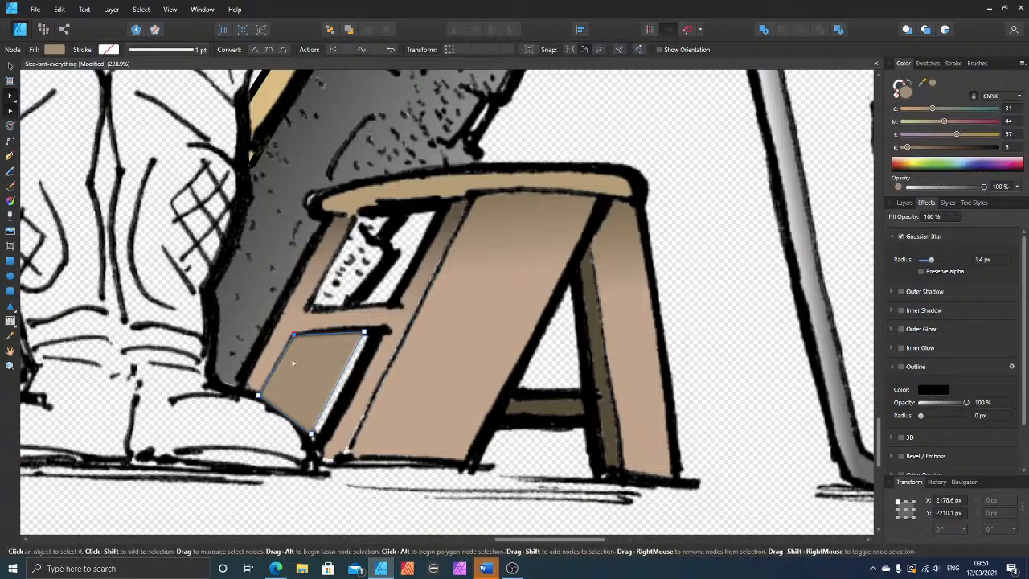
{"action": "left_click_drag", "start_coordinate": [293, 334], "coordinate": [295, 337]}
{"action": "left_click_drag", "start_coordinate": [258, 396], "coordinate": [263, 395]}
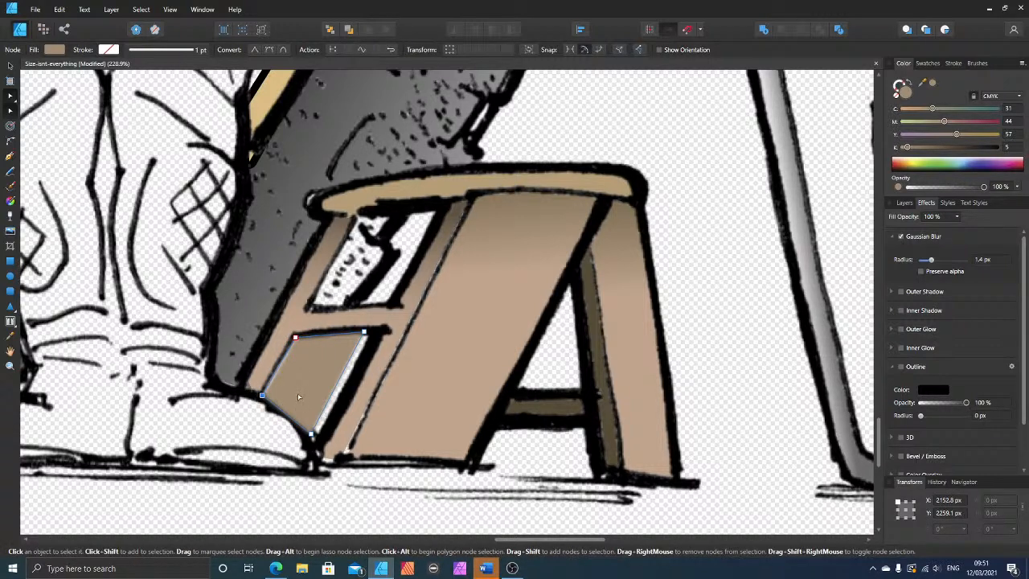
{"action": "key", "text": "Left"}
{"action": "left_click_drag", "start_coordinate": [364, 331], "coordinate": [363, 334]}
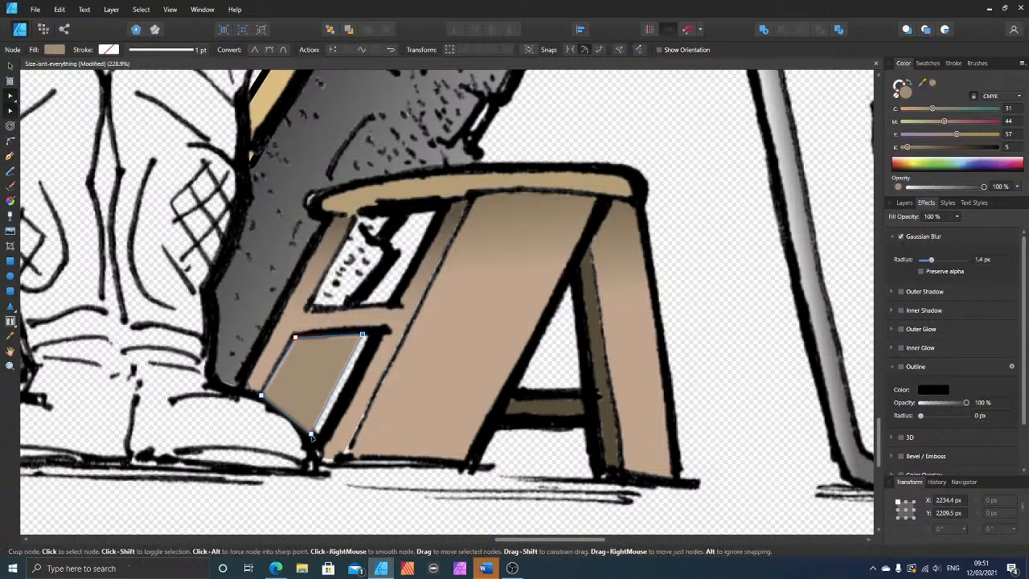
{"action": "left_click_drag", "start_coordinate": [312, 435], "coordinate": [283, 409]}
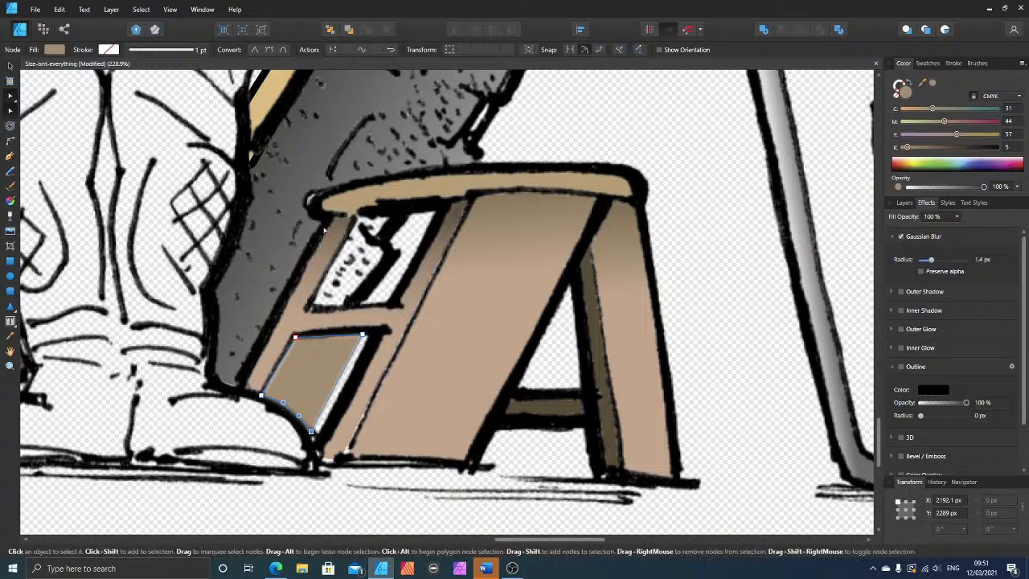
Step: Duplicate the lower opening's shape onto the stool's upper side opening and reshape its corners and bottom edge to fit
{"action": "left_click", "coordinate": [10, 66]}
{"action": "left_click_drag", "start_coordinate": [295, 381], "coordinate": [358, 257]}
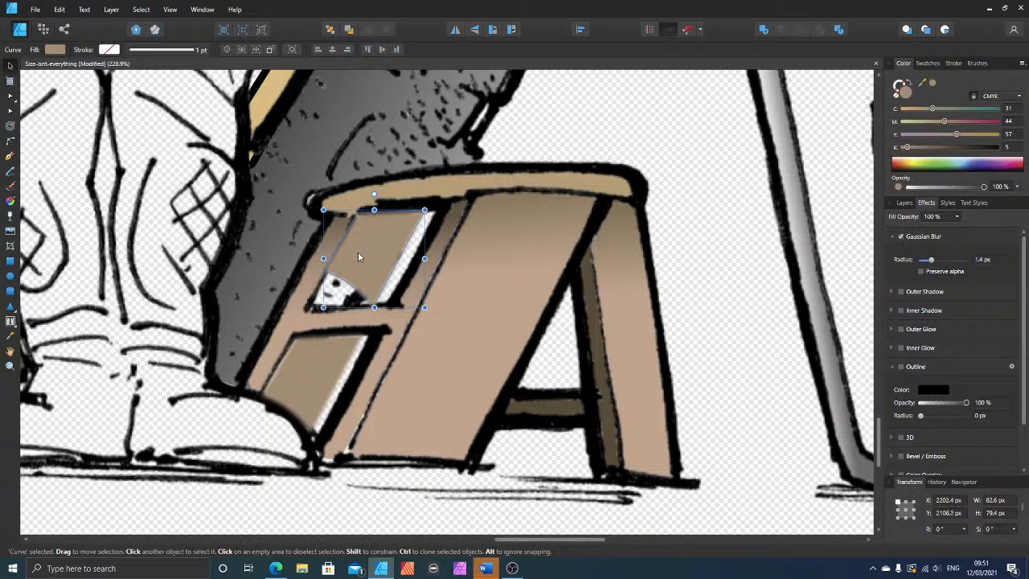
{"action": "left_click", "coordinate": [10, 110]}
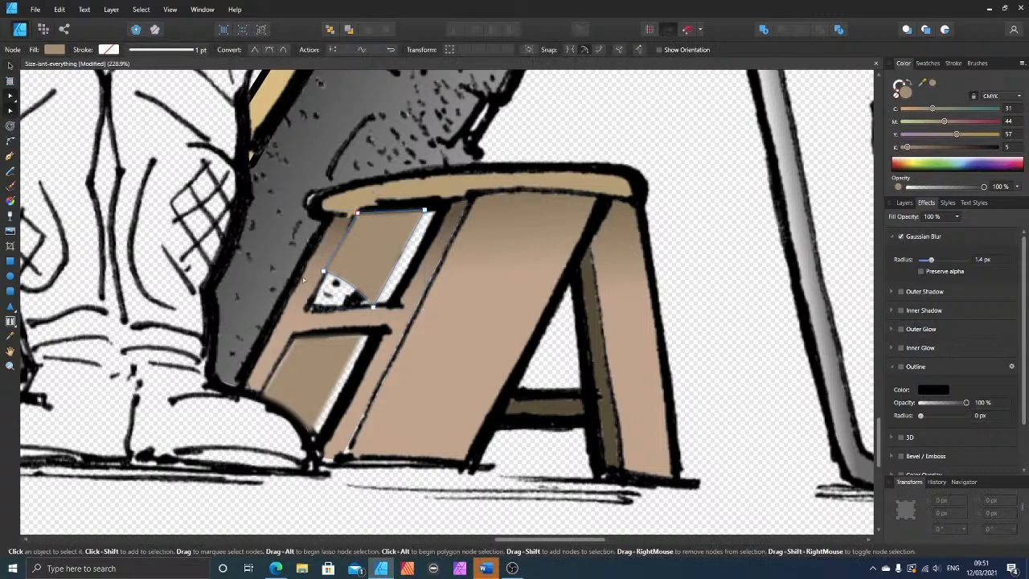
{"action": "left_click_drag", "start_coordinate": [323, 272], "coordinate": [331, 301]}
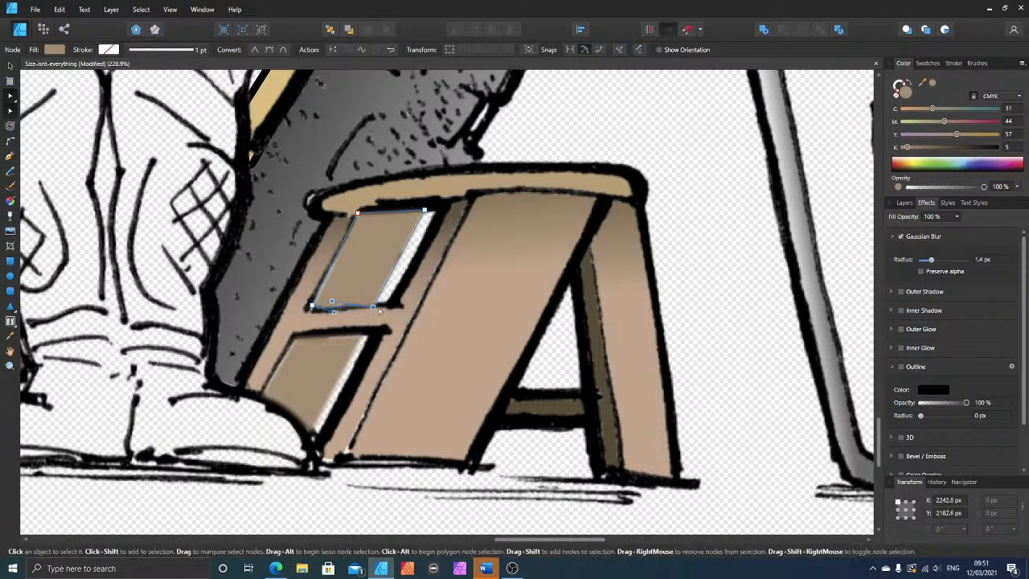
{"action": "left_click", "coordinate": [372, 307]}
{"action": "left_click", "coordinate": [313, 305]}
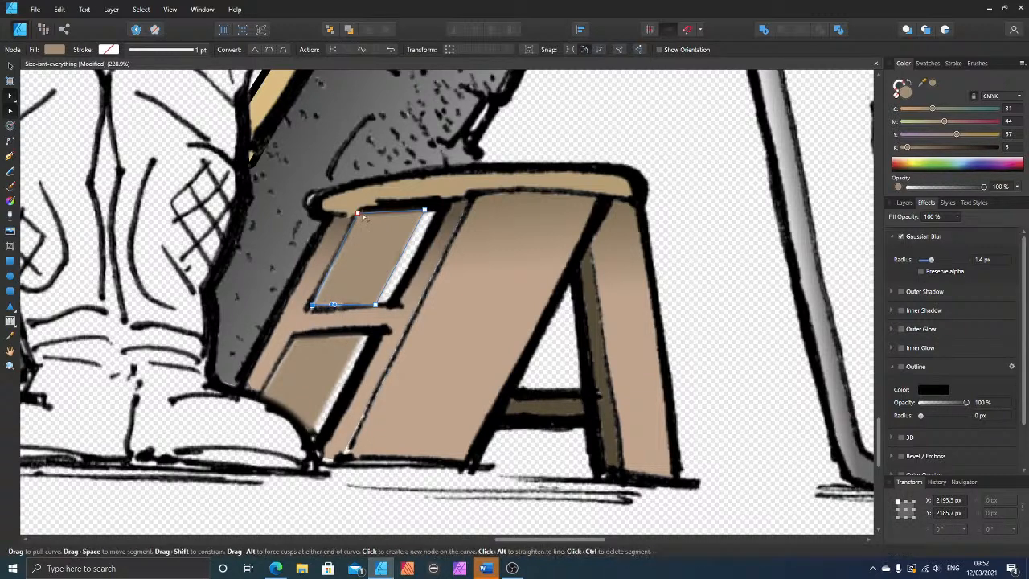
{"action": "left_click", "coordinate": [357, 213]}
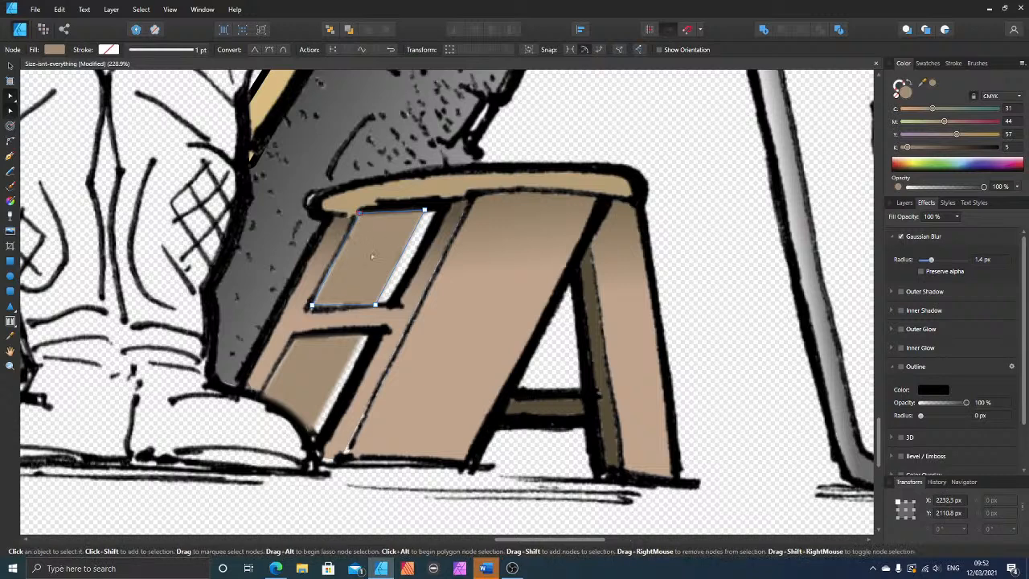
{"action": "left_click", "coordinate": [313, 306]}
{"action": "left_click", "coordinate": [425, 211]}
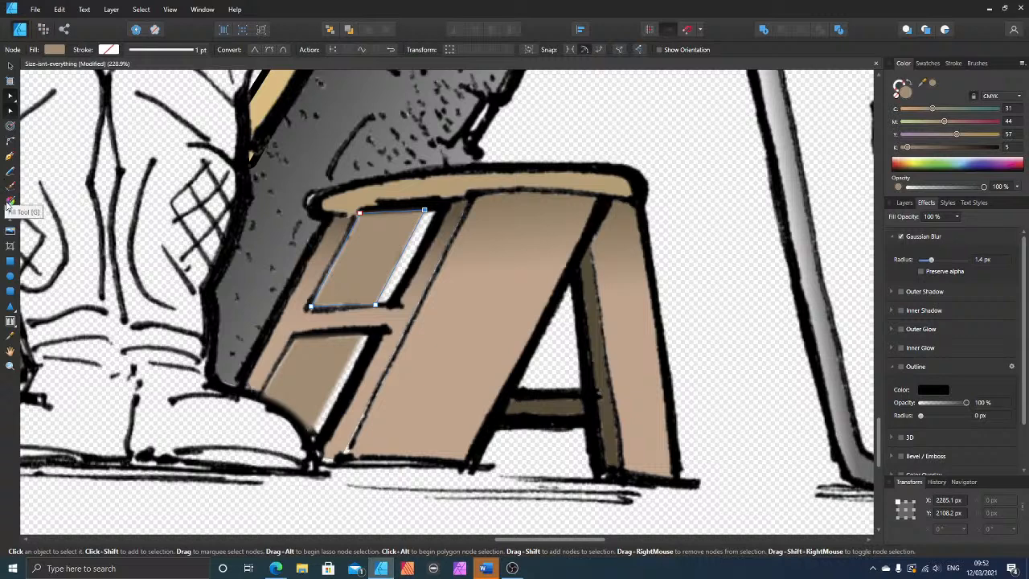
Step: Apply a linear gradient to the upper opening's shape, running vertically from its top edge to near its base
{"action": "left_click", "coordinate": [10, 201]}
{"action": "mouse_move", "coordinate": [393, 201]}
{"action": "left_mouse_down"}
{"action": "mouse_move", "coordinate": [381, 269]}
{"action": "mouse_move", "coordinate": [421, 216]}
{"action": "mouse_move", "coordinate": [376, 248]}
{"action": "left_mouse_up"}
{"action": "left_click_drag", "start_coordinate": [421, 216], "coordinate": [400, 212]}
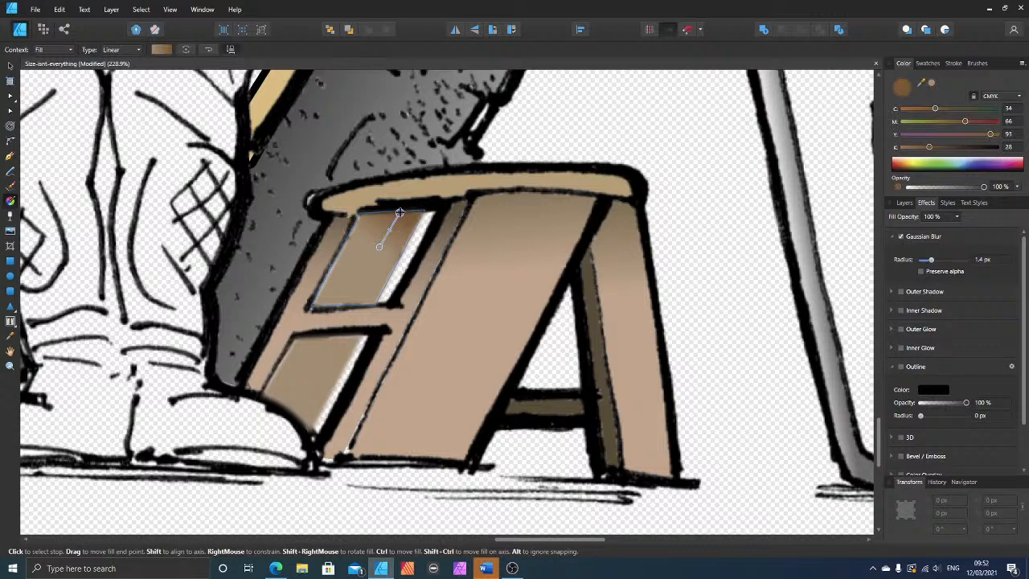
{"action": "left_click_drag", "start_coordinate": [379, 249], "coordinate": [399, 288]}
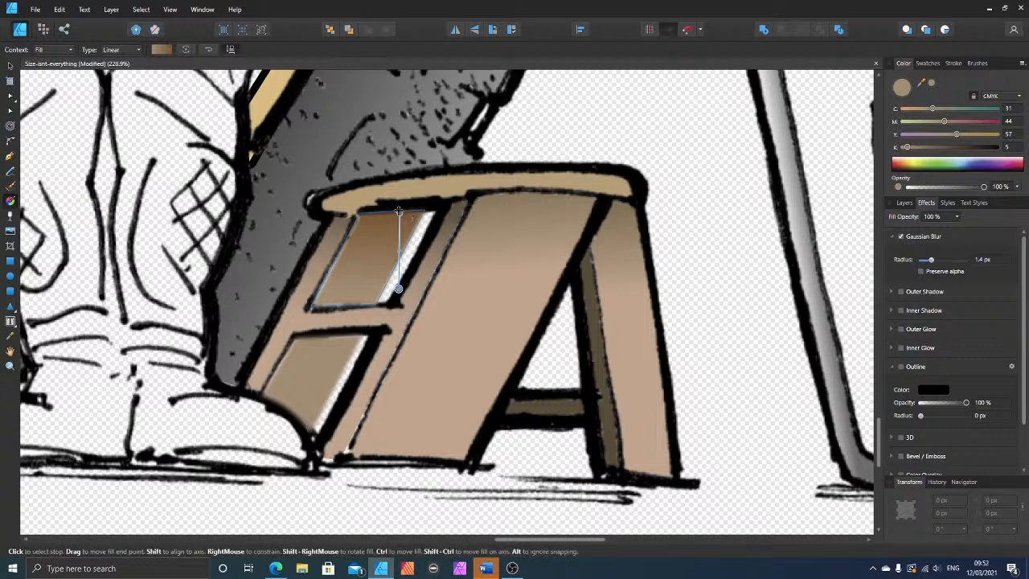
Step: Recolour the gradient's top stop with a brown sampled from the front board's upper edge, darkened to K 47
{"action": "left_click", "coordinate": [399, 213]}
{"action": "left_click_drag", "start_coordinate": [920, 83], "coordinate": [521, 199]}
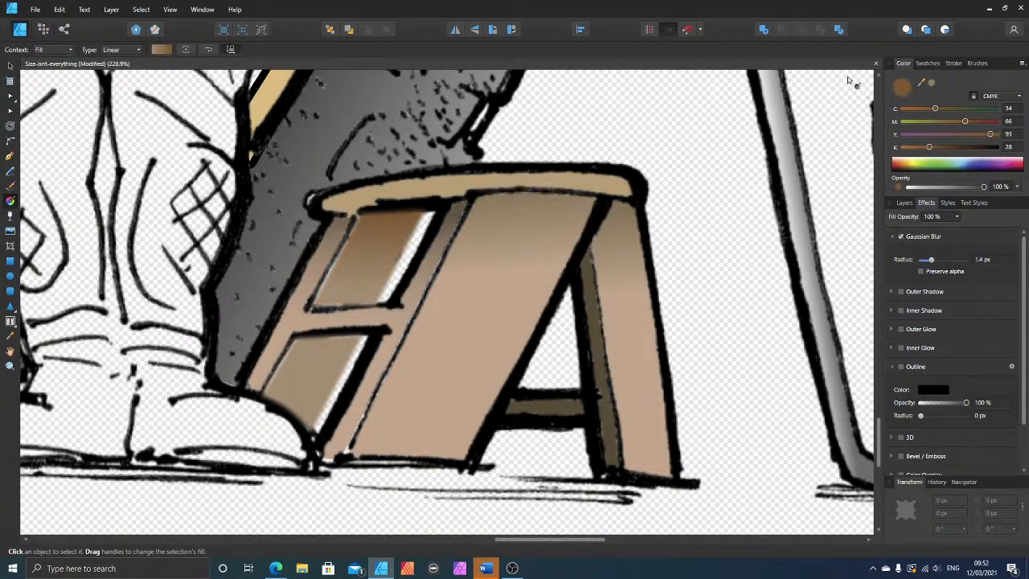
{"action": "left_click", "coordinate": [931, 84]}
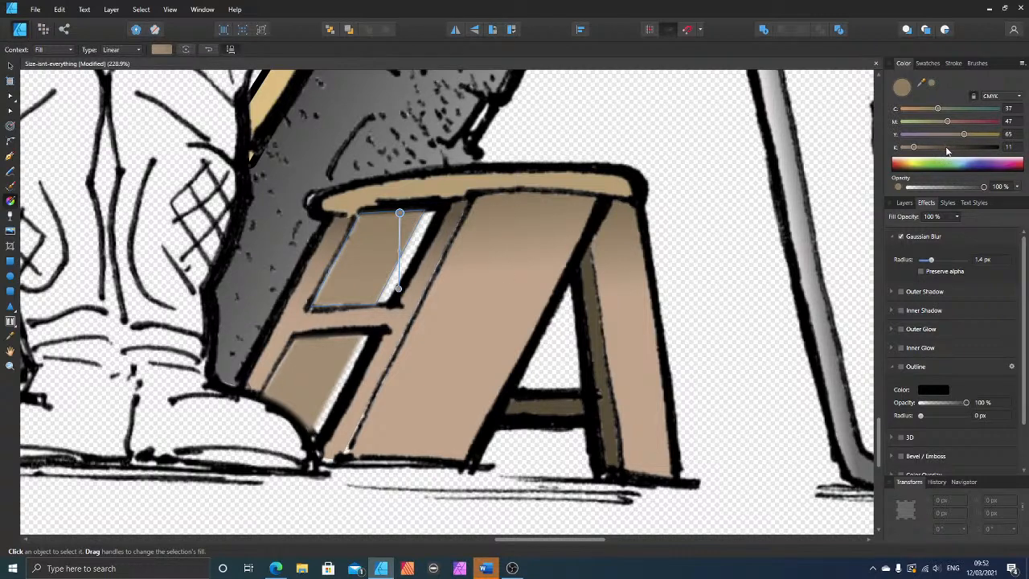
{"action": "left_click", "coordinate": [948, 148]}
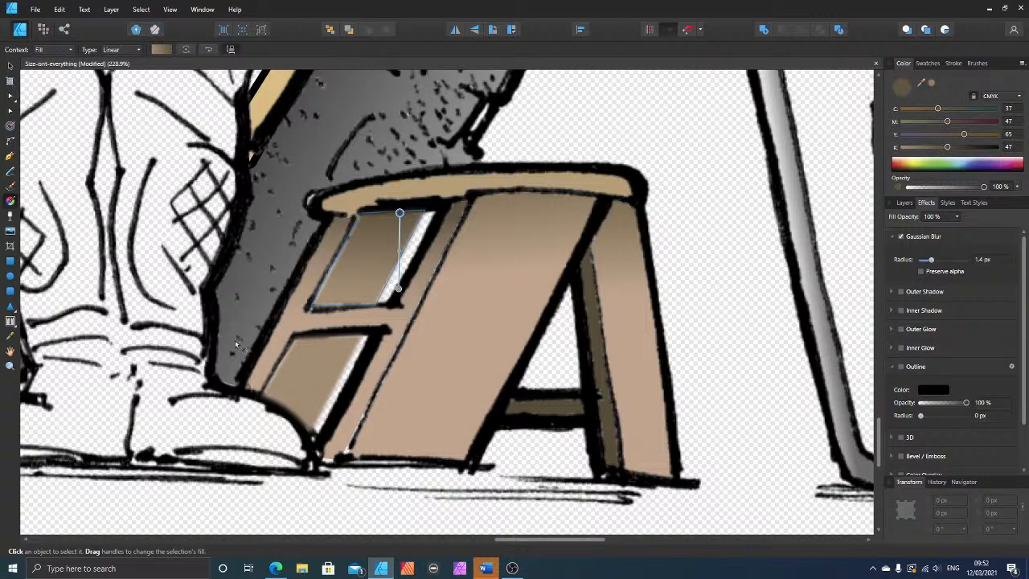
Step: Apply a short vertical linear gradient to the lower opening's shape, with the darker stop at its top edge
{"action": "left_click", "coordinate": [10, 67]}
{"action": "left_click", "coordinate": [315, 362]}
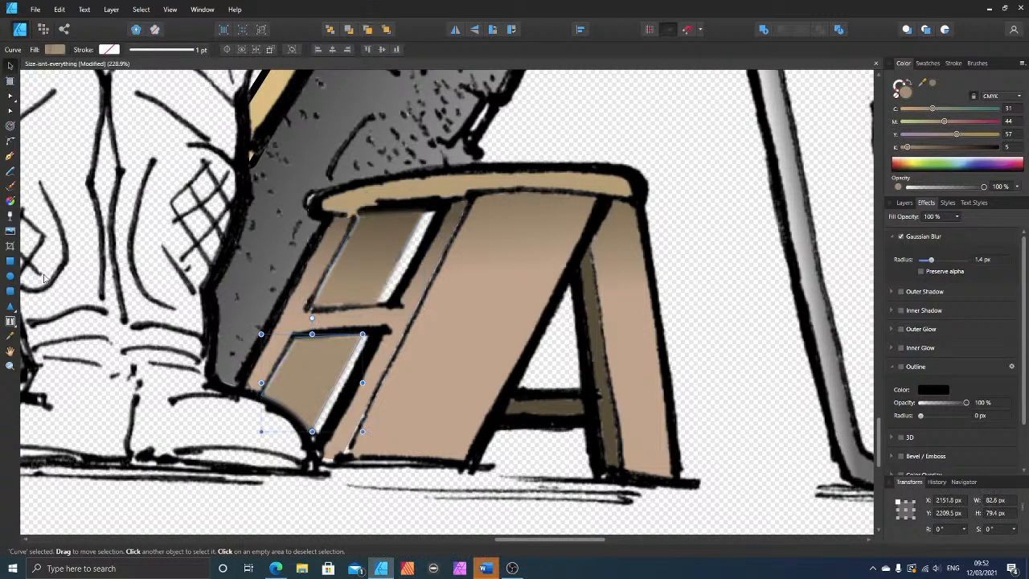
{"action": "left_click", "coordinate": [11, 202]}
{"action": "left_click_drag", "start_coordinate": [325, 331], "coordinate": [321, 391]}
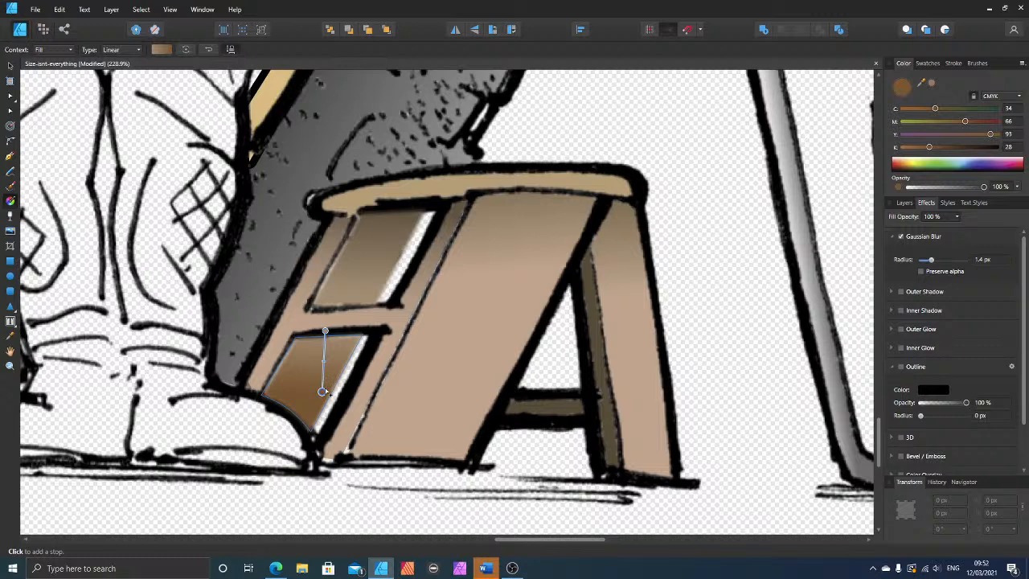
{"action": "left_click_drag", "start_coordinate": [321, 391], "coordinate": [296, 394]}
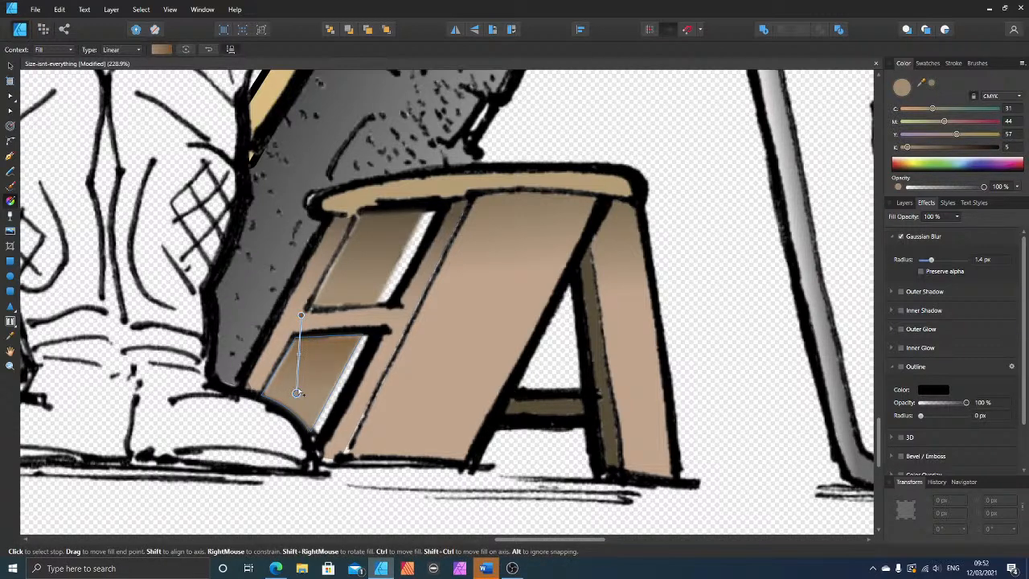
{"action": "left_click_drag", "start_coordinate": [298, 313], "coordinate": [298, 340]}
{"action": "key", "text": "ctrl+z"}
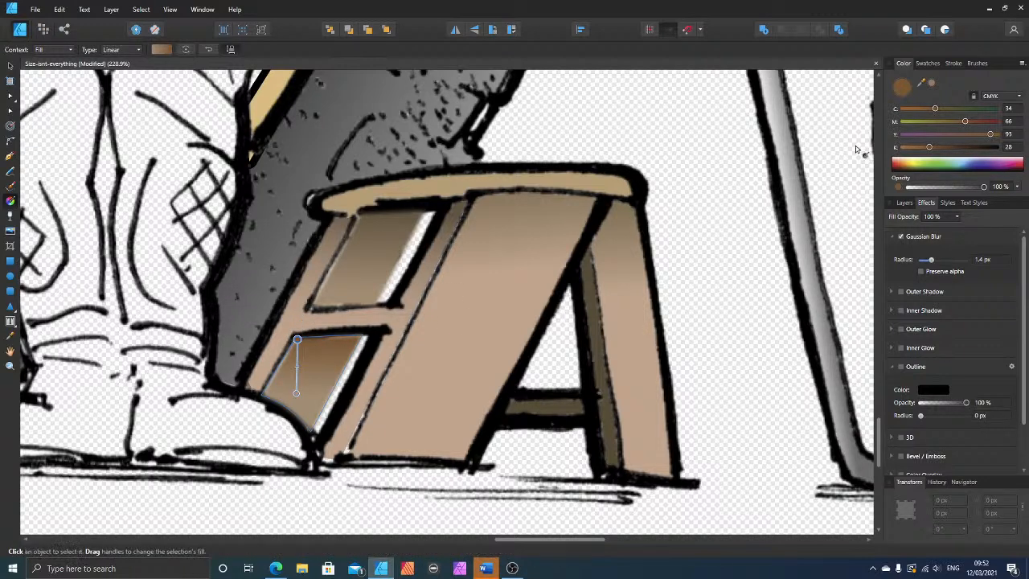
Step: Set the lower opening's top gradient stop to the sampled board brown, darkened to K 38
{"action": "left_click", "coordinate": [932, 83]}
{"action": "left_click", "coordinate": [948, 148]}
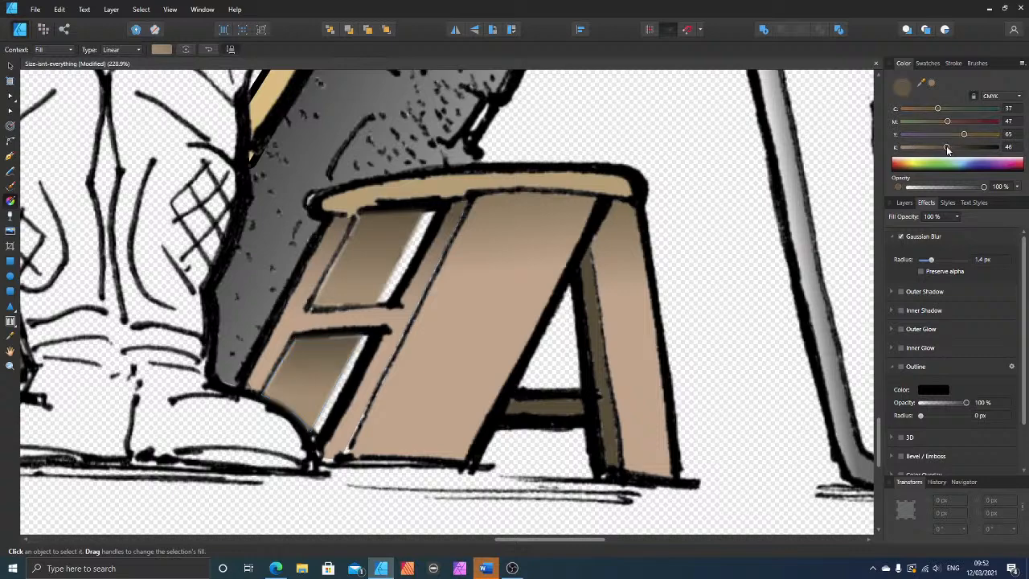
{"action": "left_click_drag", "start_coordinate": [941, 150], "coordinate": [931, 149]}
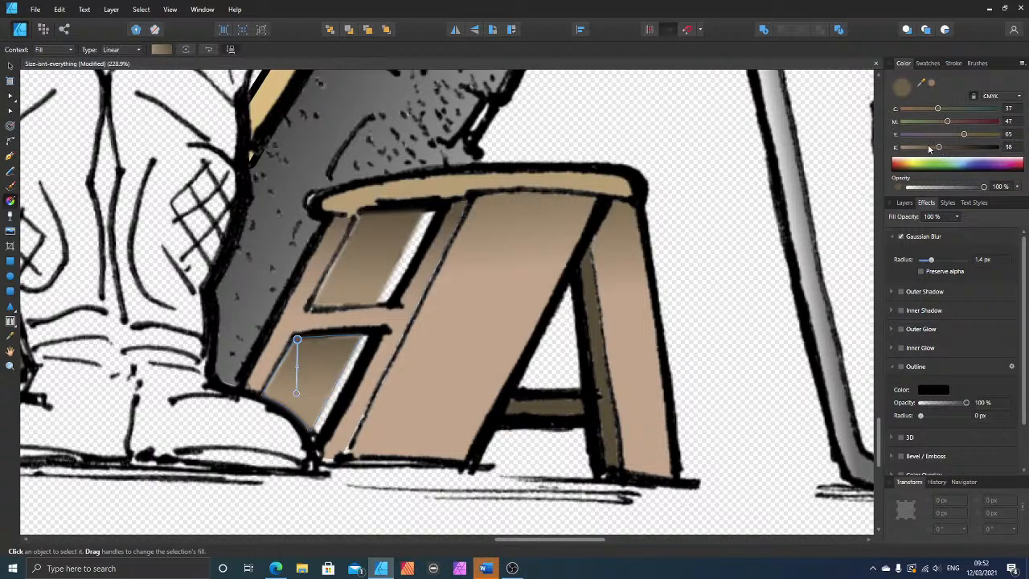
Step: Give both side opening shapes of the stool a black Outline effect with a 0.3 px radius
{"action": "left_click", "coordinate": [10, 66]}
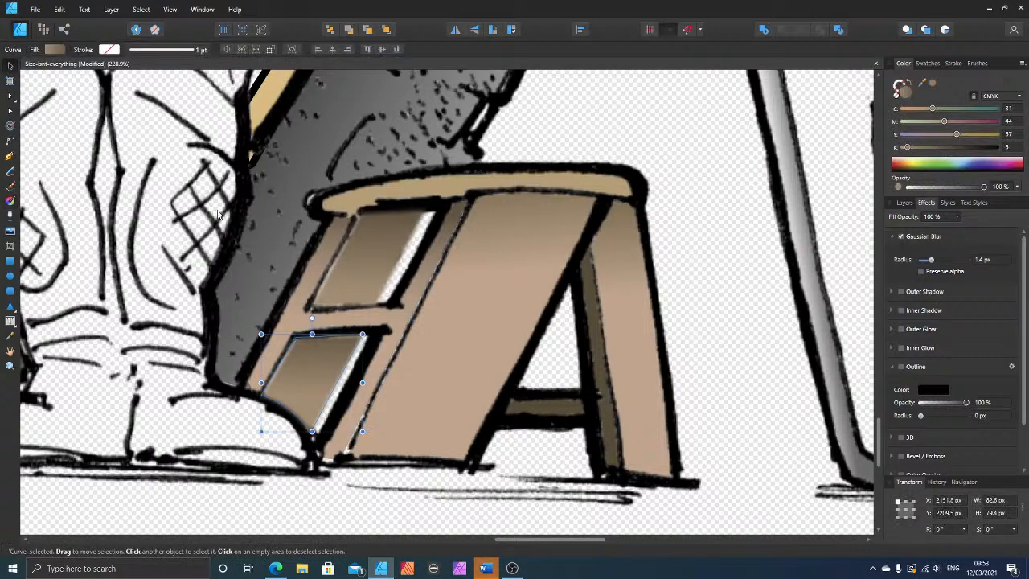
{"action": "scroll", "coordinate": [216, 223], "scroll_direction": "down", "scroll_amount": 5}
{"action": "scroll", "coordinate": [266, 207], "scroll_direction": "up", "scroll_amount": 2}
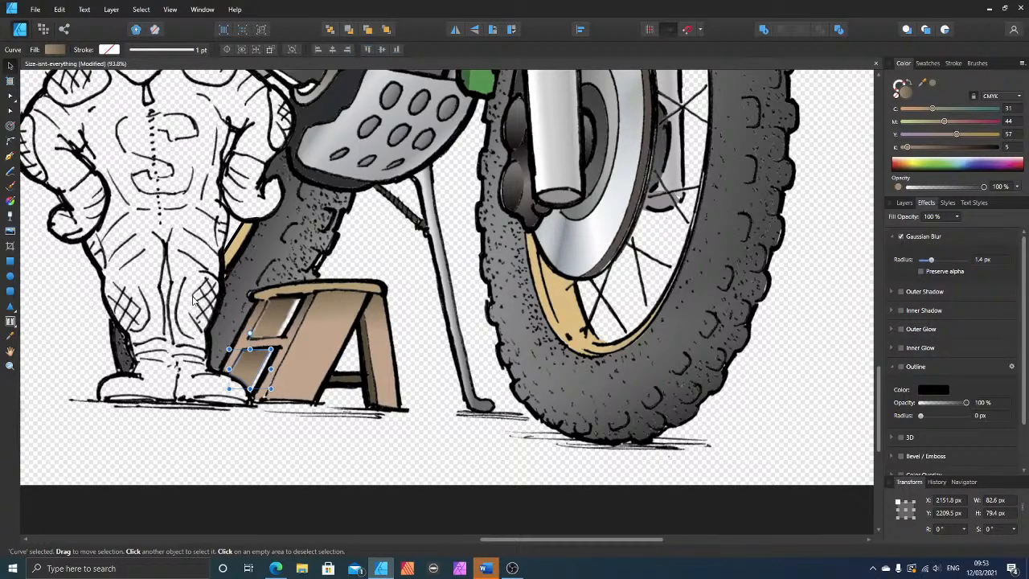
{"action": "left_click", "coordinate": [270, 323], "text": "shift"}
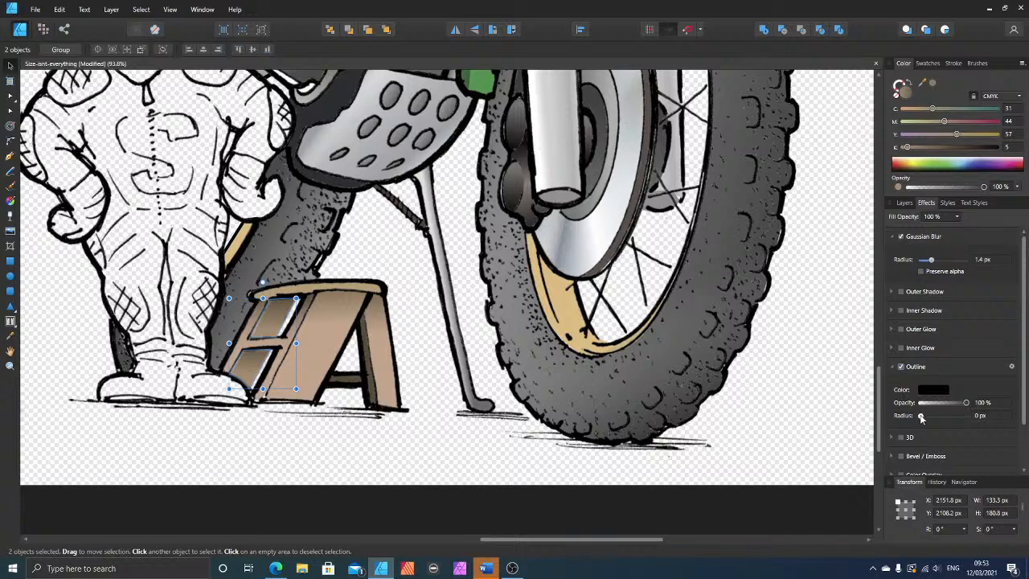
{"action": "left_click_drag", "start_coordinate": [922, 419], "coordinate": [929, 421]}
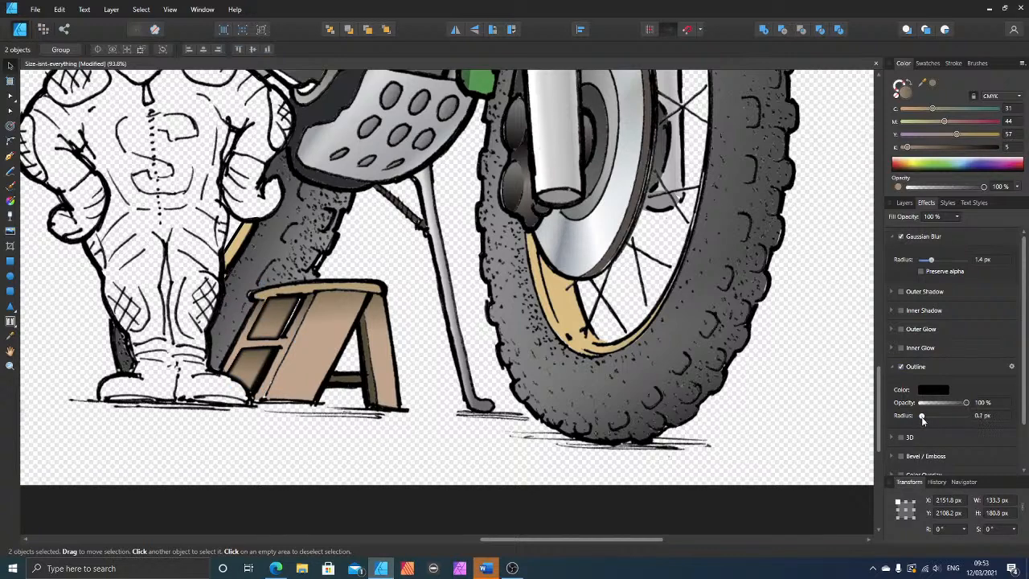
{"action": "left_click_drag", "start_coordinate": [922, 419], "coordinate": [922, 419]}
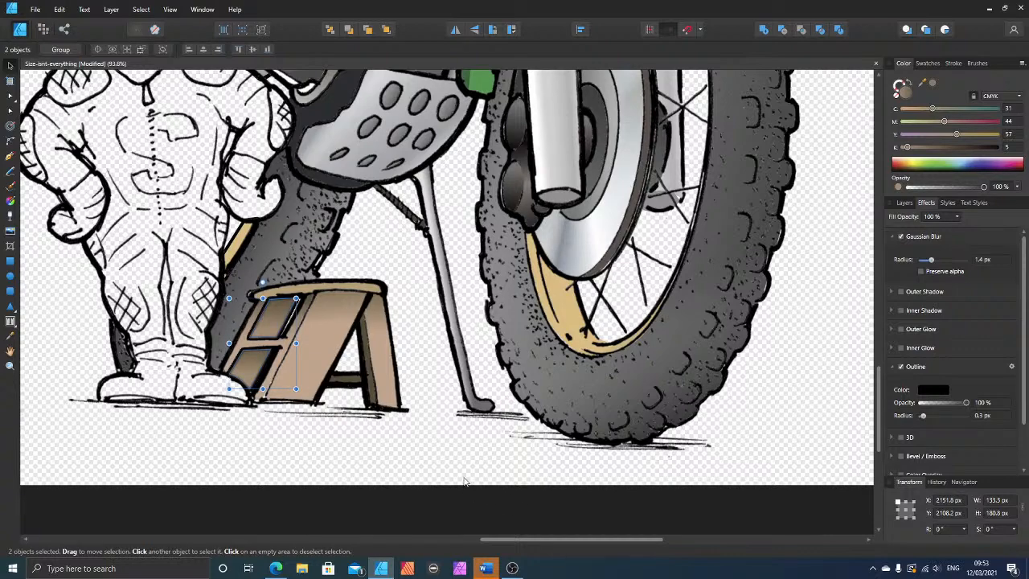
{"action": "left_click", "coordinate": [424, 456]}
Step: Save the Size-isnt-everything document
{"action": "scroll", "coordinate": [424, 456], "scroll_direction": "down", "scroll_amount": 4}
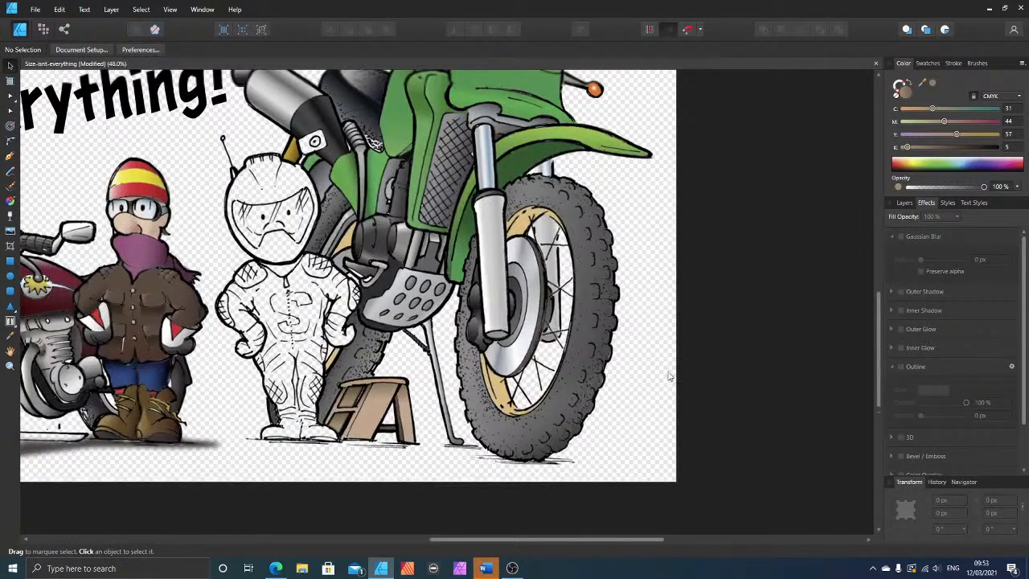
{"action": "scroll", "coordinate": [701, 363], "scroll_direction": "up", "scroll_amount": 1}
{"action": "scroll", "coordinate": [702, 361], "scroll_direction": "up", "scroll_amount": 1}
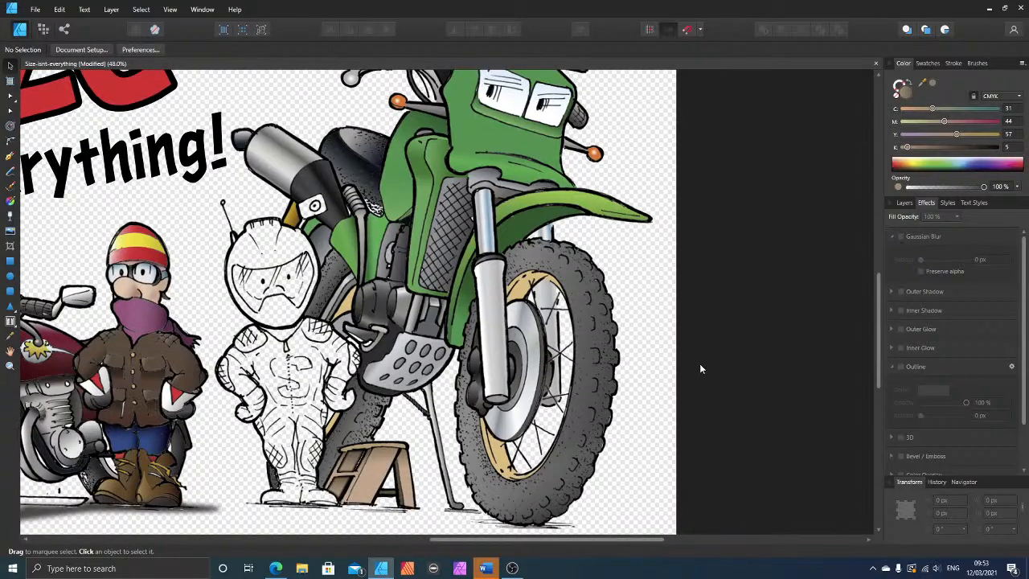
{"action": "scroll", "coordinate": [701, 363], "scroll_direction": "down", "scroll_amount": 1}
{"action": "scroll", "coordinate": [704, 363], "scroll_direction": "down", "scroll_amount": 2}
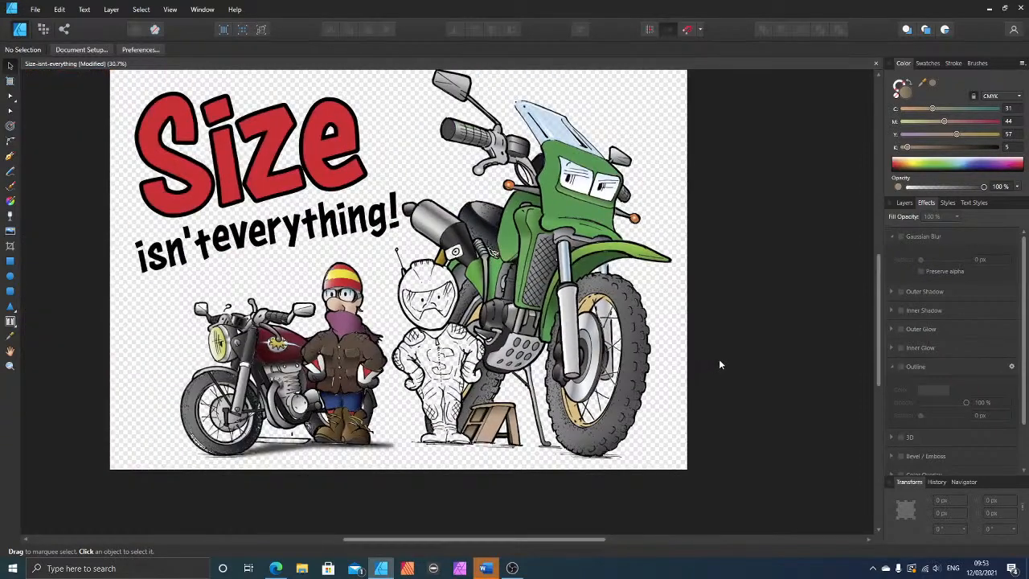
{"action": "scroll", "coordinate": [720, 364], "scroll_direction": "up", "scroll_amount": 1}
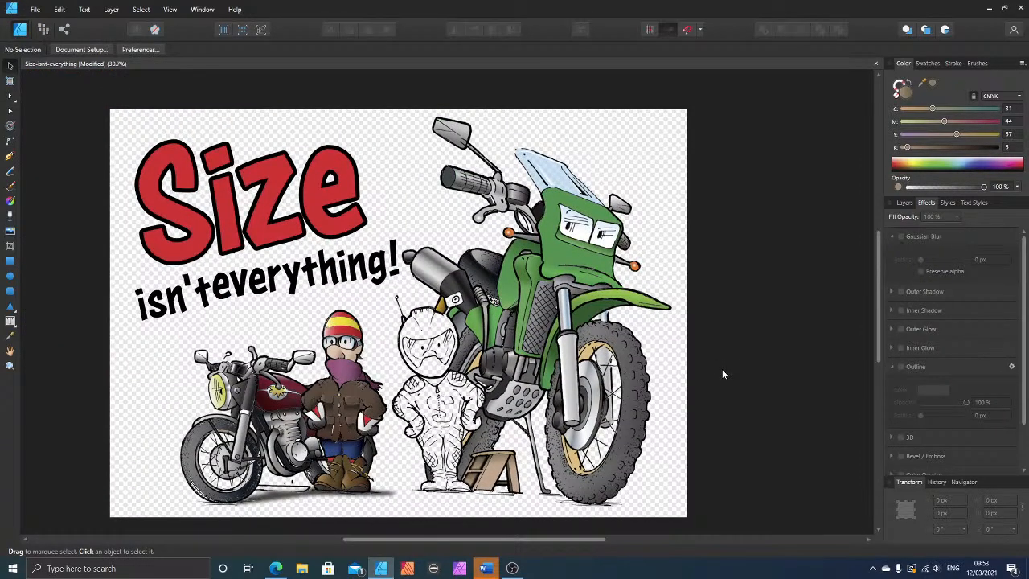
{"action": "key", "text": "ctrl+s"}
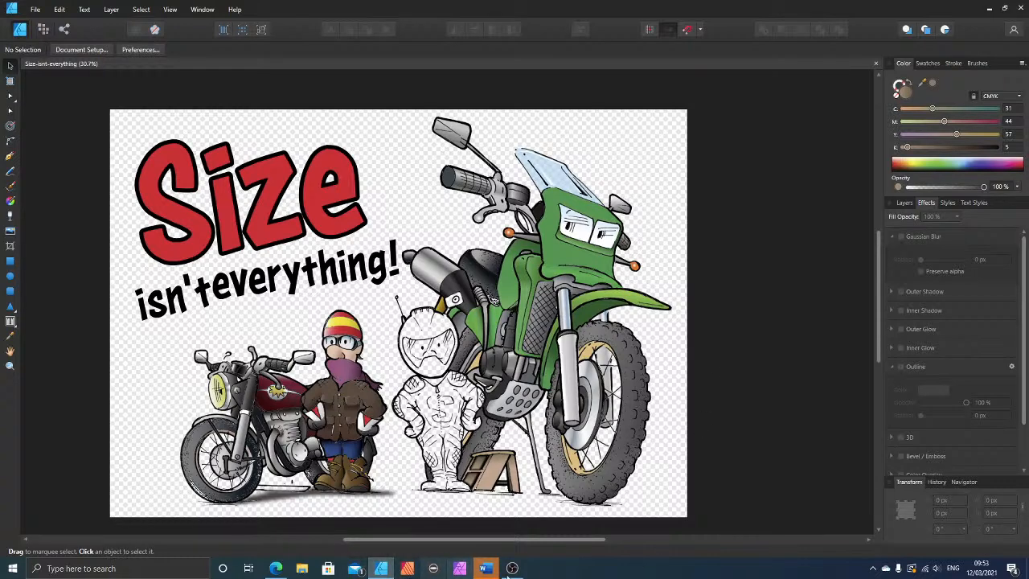
Step: Switch to the YouTube Studio live streaming page in the browser and end the stream
{"action": "left_click", "coordinate": [278, 569]}
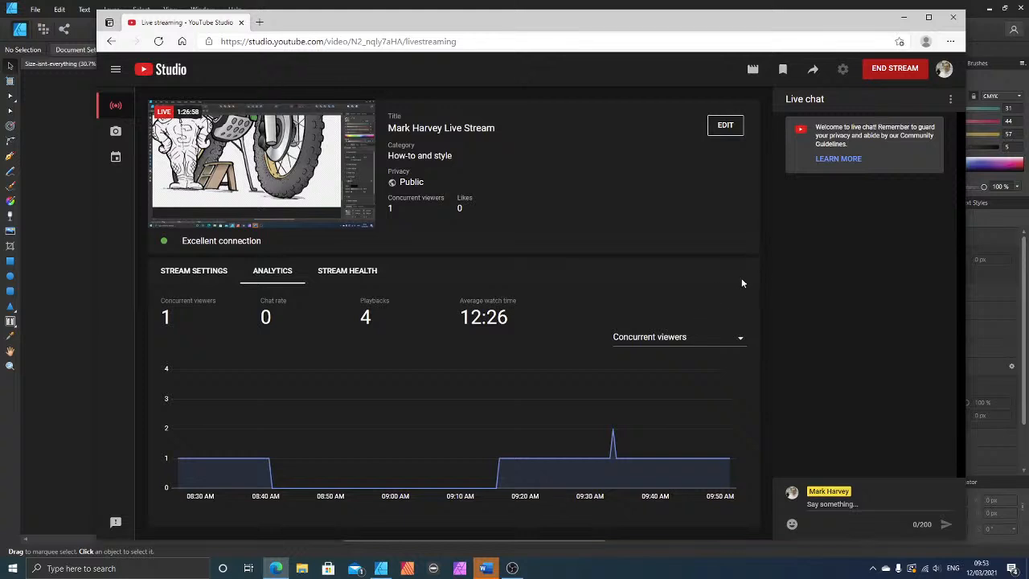
{"action": "left_click", "coordinate": [895, 70]}
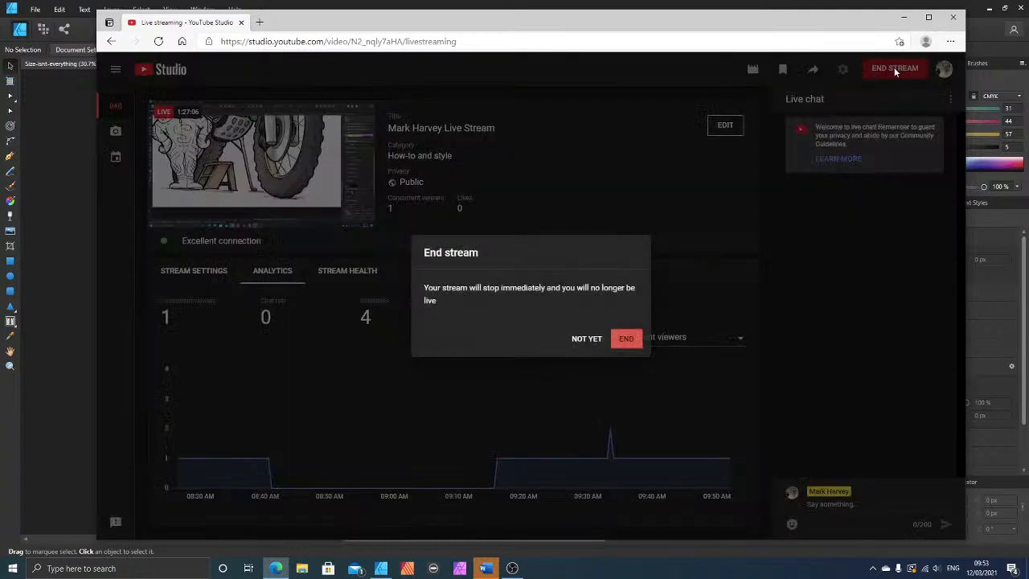
{"action": "left_click", "coordinate": [623, 341]}
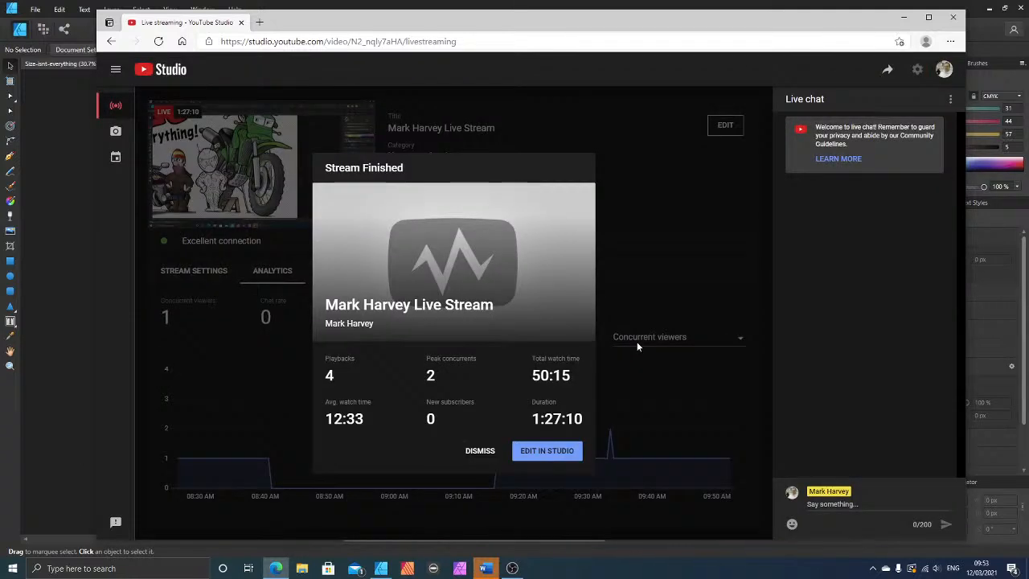